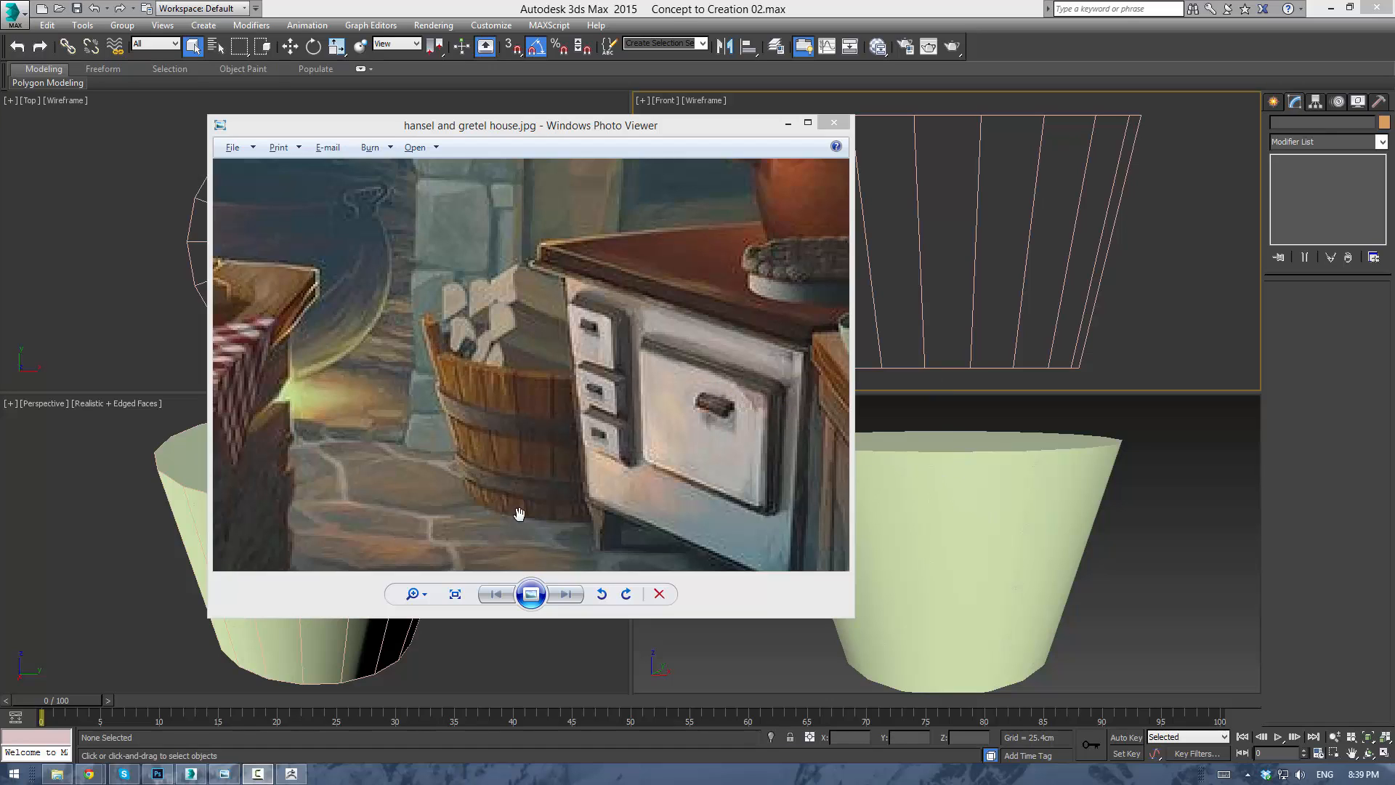
Examine the wooden bucket beside the stove in the hansel and gretel house.jpg reference picture, and close the picture.
{"action": "left_click_drag", "start_coordinate": [465, 428], "coordinate": [420, 415]}
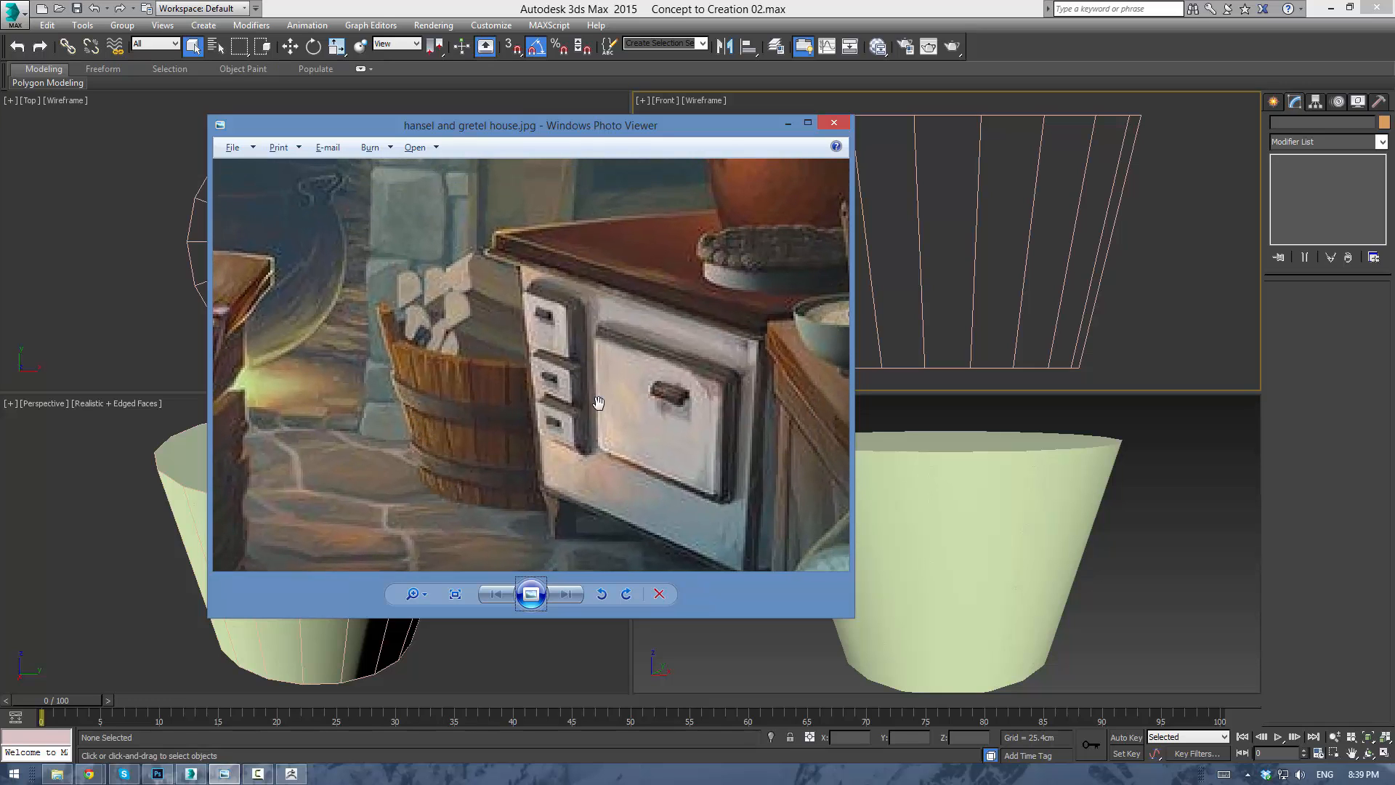
{"action": "scroll", "coordinate": [519, 421], "scroll_direction": "down", "scroll_amount": 4}
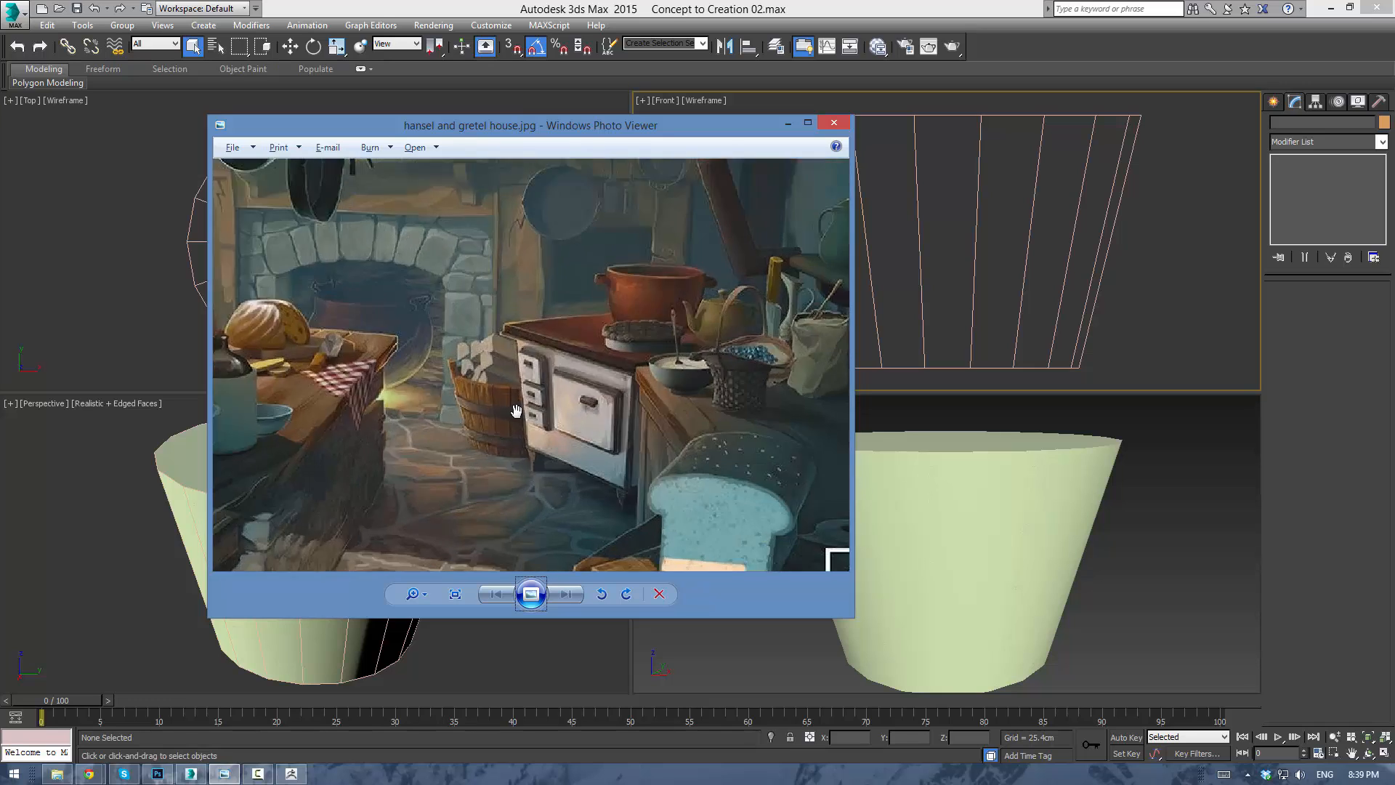
{"action": "scroll", "coordinate": [573, 446], "scroll_direction": "up", "scroll_amount": 2}
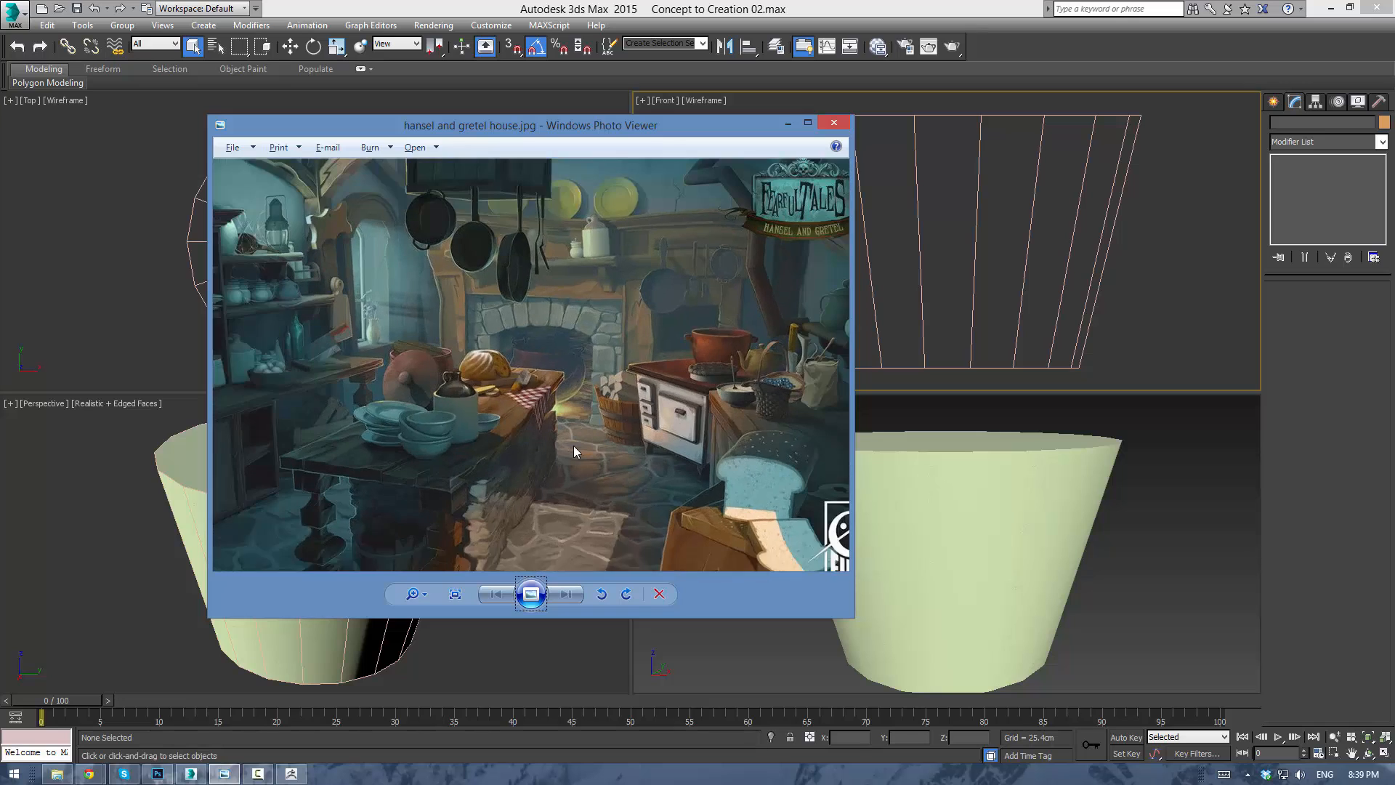
{"action": "scroll", "coordinate": [574, 446], "scroll_direction": "down", "scroll_amount": 2}
{"action": "scroll", "coordinate": [668, 410], "scroll_direction": "up", "scroll_amount": 5}
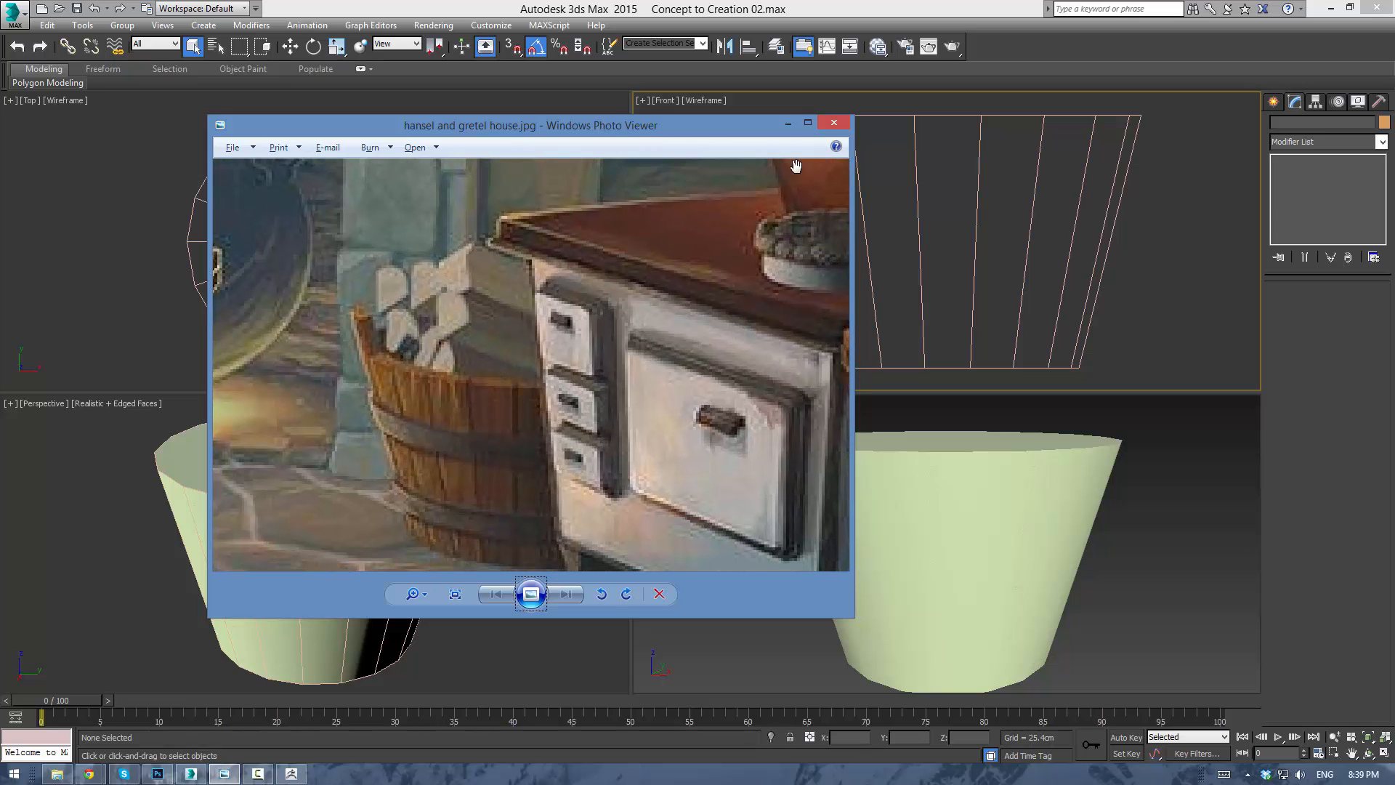
{"action": "left_click", "coordinate": [833, 122]}
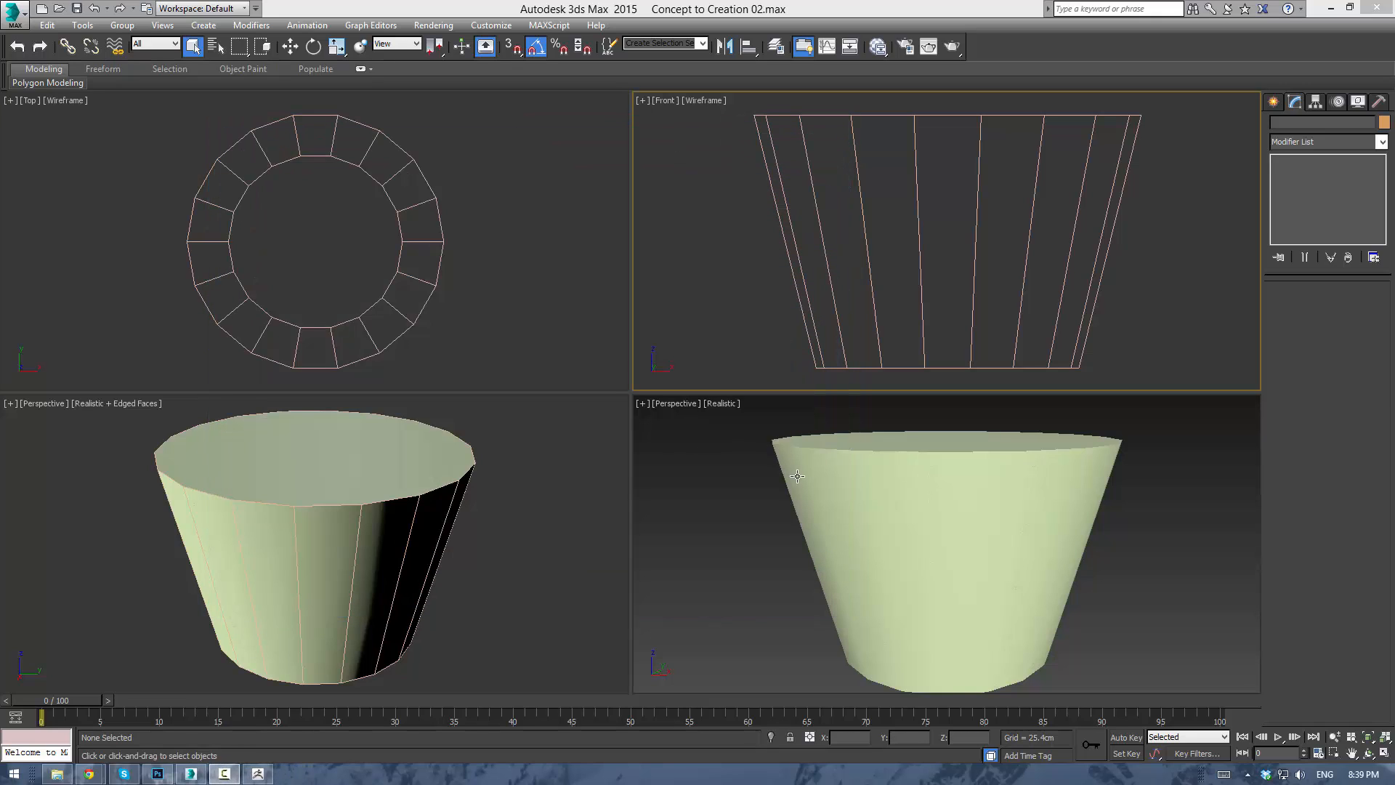
{"action": "left_click", "coordinate": [930, 501]}
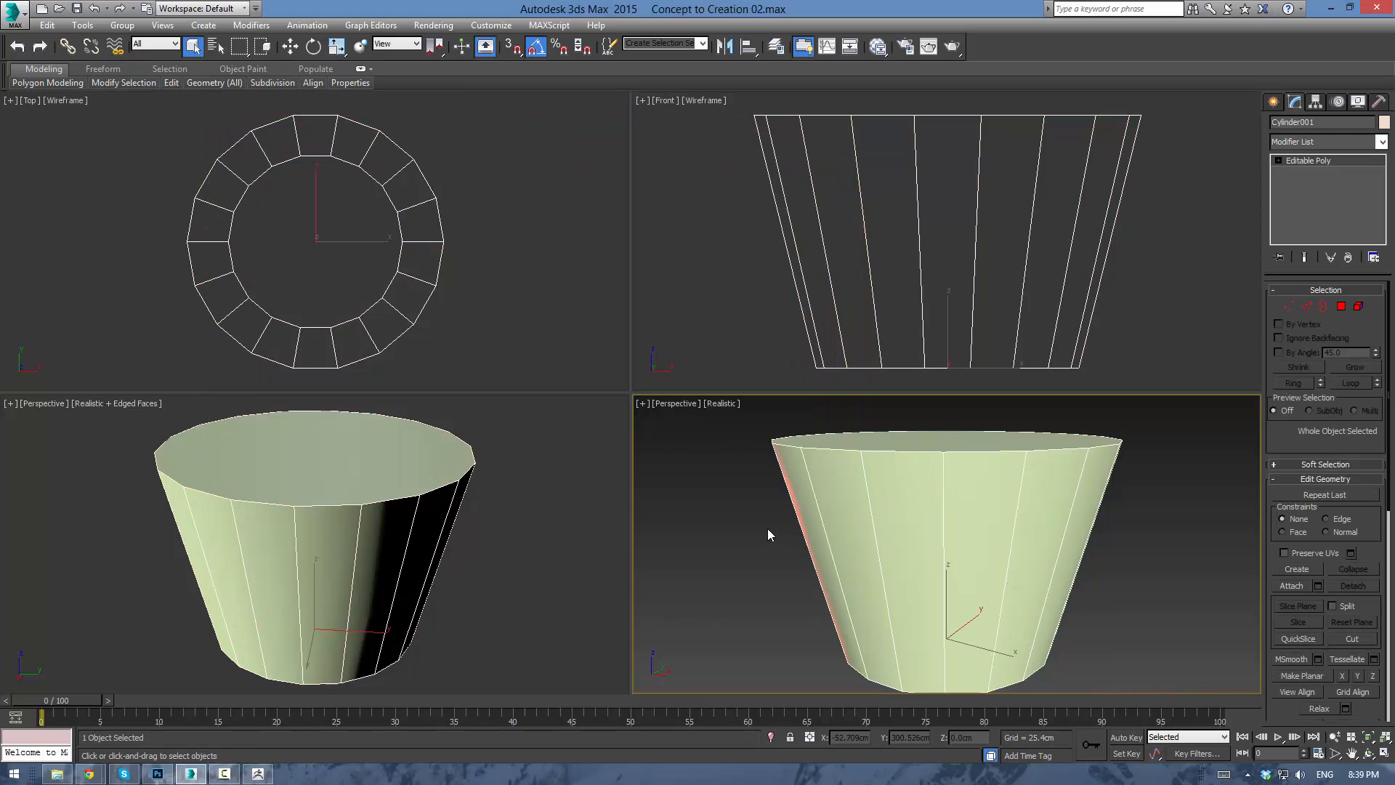
{"action": "left_click", "coordinate": [767, 529]}
{"action": "middle_click_drag", "start_coordinate": [962, 518], "coordinate": [895, 480], "text": "alt"}
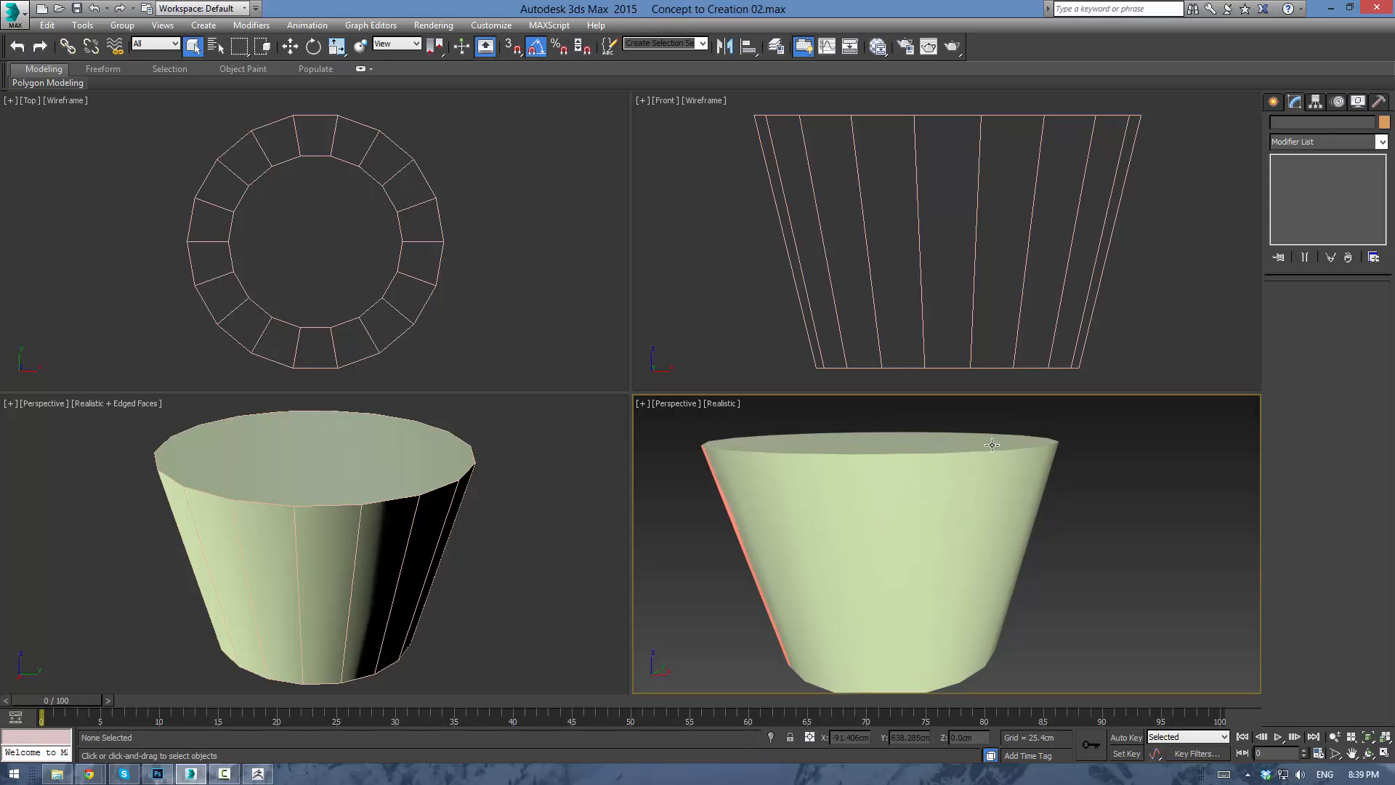
Create an upright plank-shaped box beside the bucket, about 16 cm long, 5 cm wide and 62 cm high.
{"action": "left_click", "coordinate": [1276, 102]}
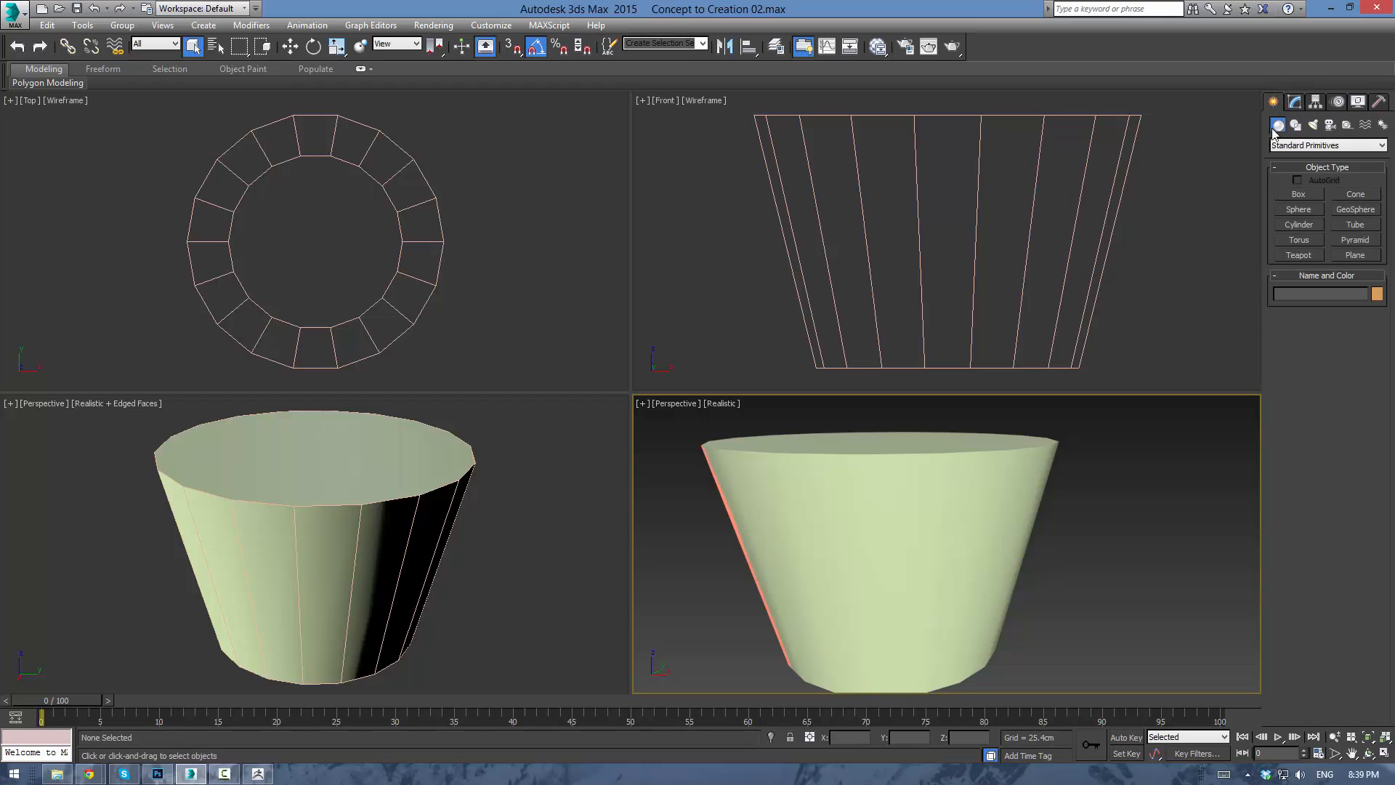
{"action": "left_click", "coordinate": [1298, 195]}
{"action": "middle_click_drag", "start_coordinate": [540, 254], "coordinate": [452, 224]}
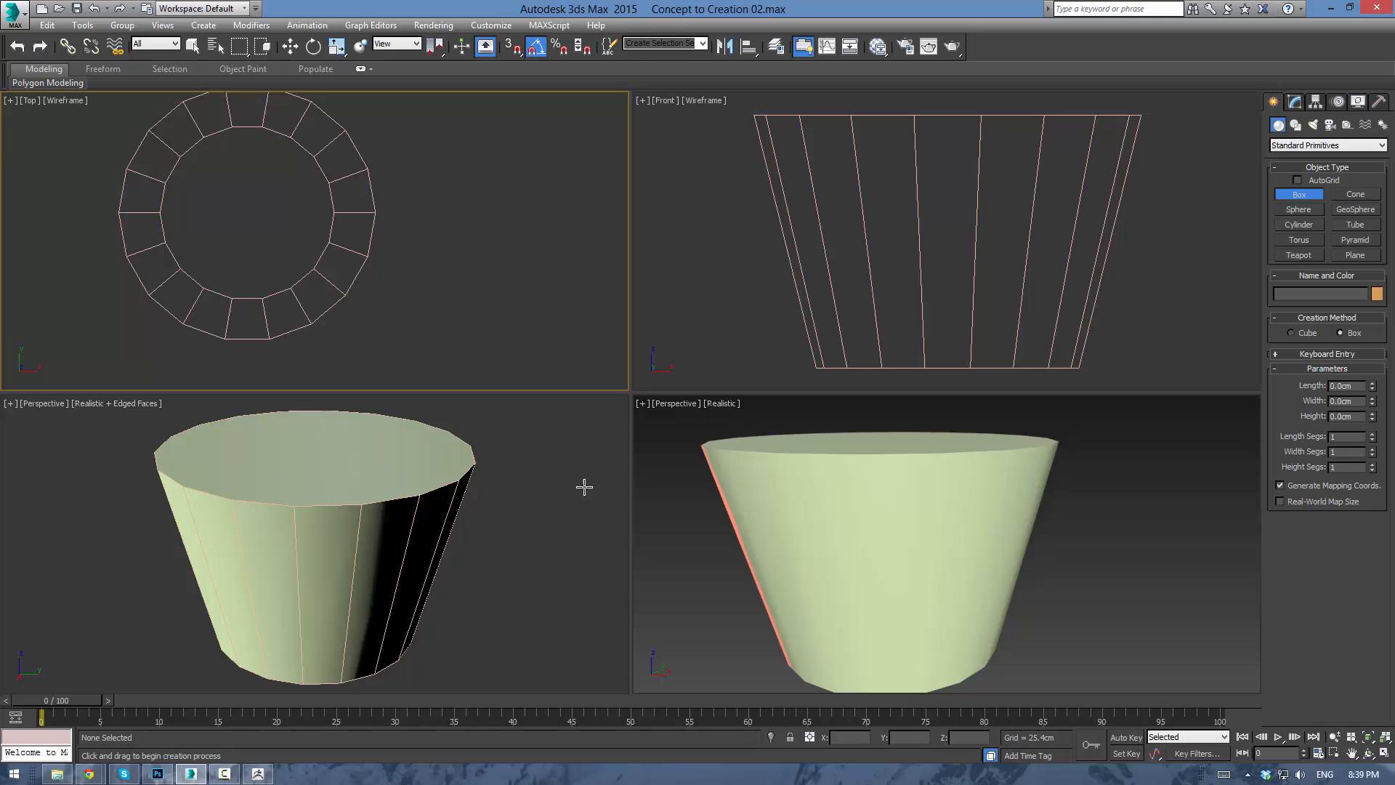
{"action": "middle_click_drag", "start_coordinate": [1082, 578], "coordinate": [998, 496]}
{"action": "left_click_drag", "start_coordinate": [1020, 571], "coordinate": [977, 586]}
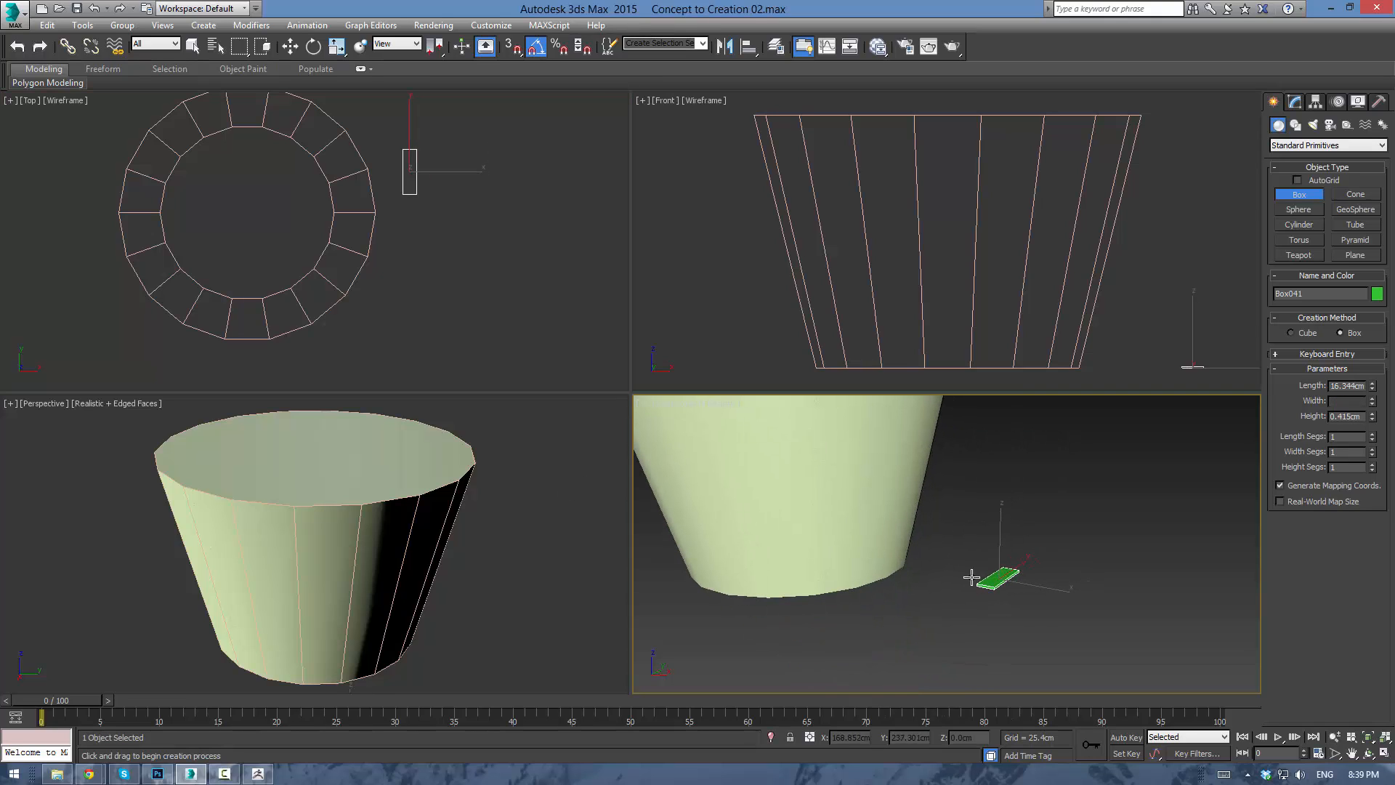
{"action": "left_click", "coordinate": [974, 368]}
Move the box in the top view so it lines up with the middle of the bucket's side.
{"action": "middle_click_drag", "start_coordinate": [500, 270], "coordinate": [503, 314]}
{"action": "key", "text": "w"}
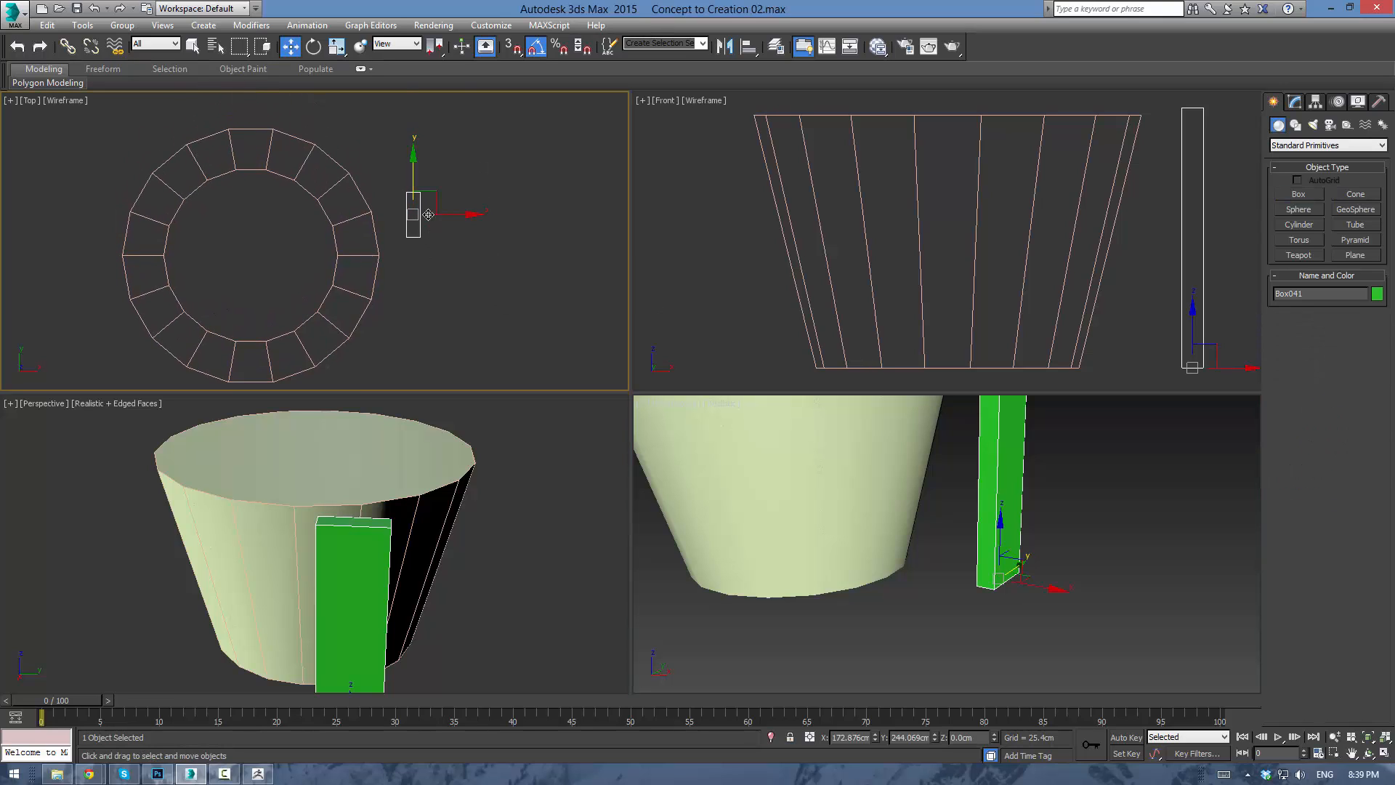
{"action": "left_click_drag", "start_coordinate": [431, 190], "coordinate": [440, 233]}
{"action": "middle_click_drag", "start_coordinate": [1069, 468], "coordinate": [1026, 592]}
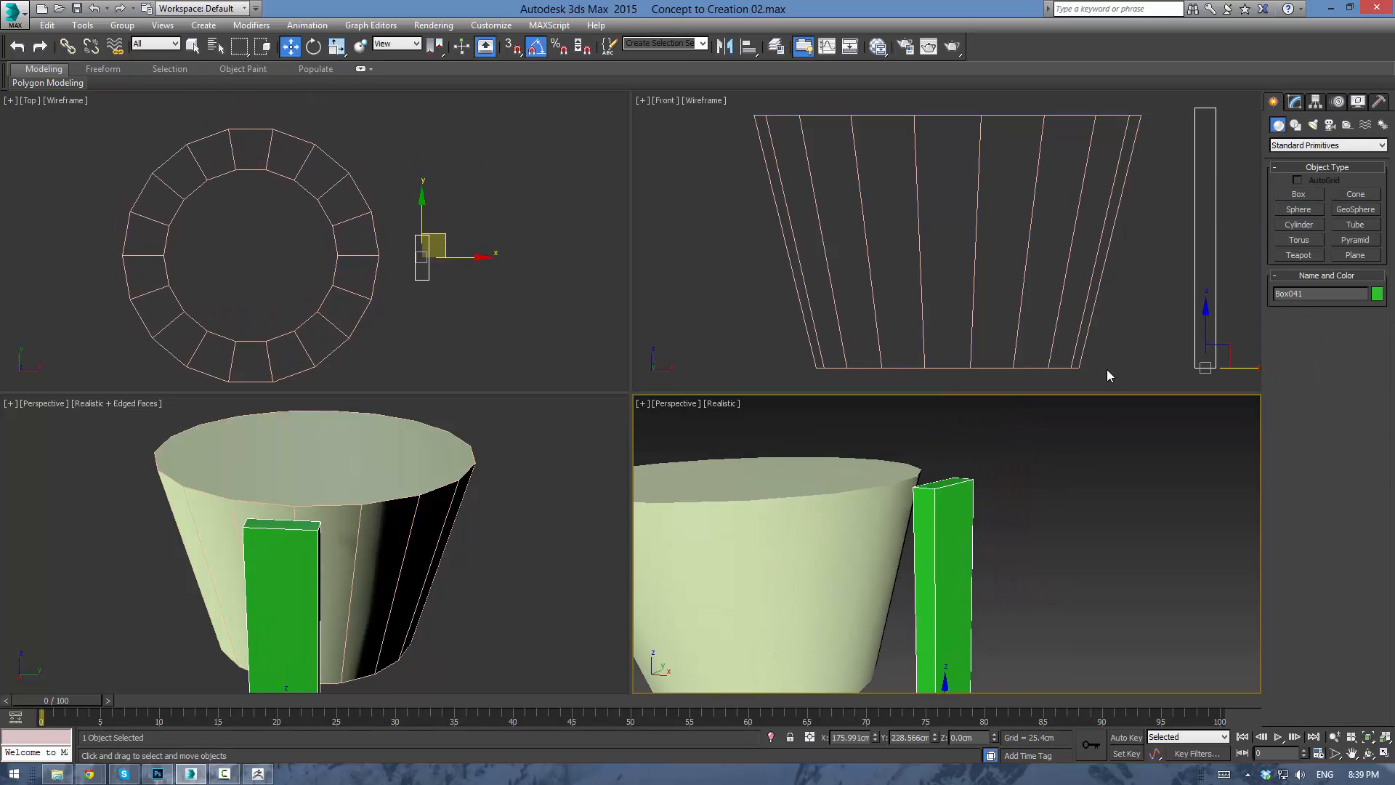
{"action": "scroll", "coordinate": [1121, 350], "scroll_direction": "down", "scroll_amount": 2}
{"action": "middle_click_drag", "start_coordinate": [996, 499], "coordinate": [1066, 381]}
{"action": "scroll", "coordinate": [1253, 207], "scroll_direction": "down", "scroll_amount": 2}
Set the box's length to 15 cm, width to 4 cm and height to 50 cm.
{"action": "left_click", "coordinate": [1295, 102]}
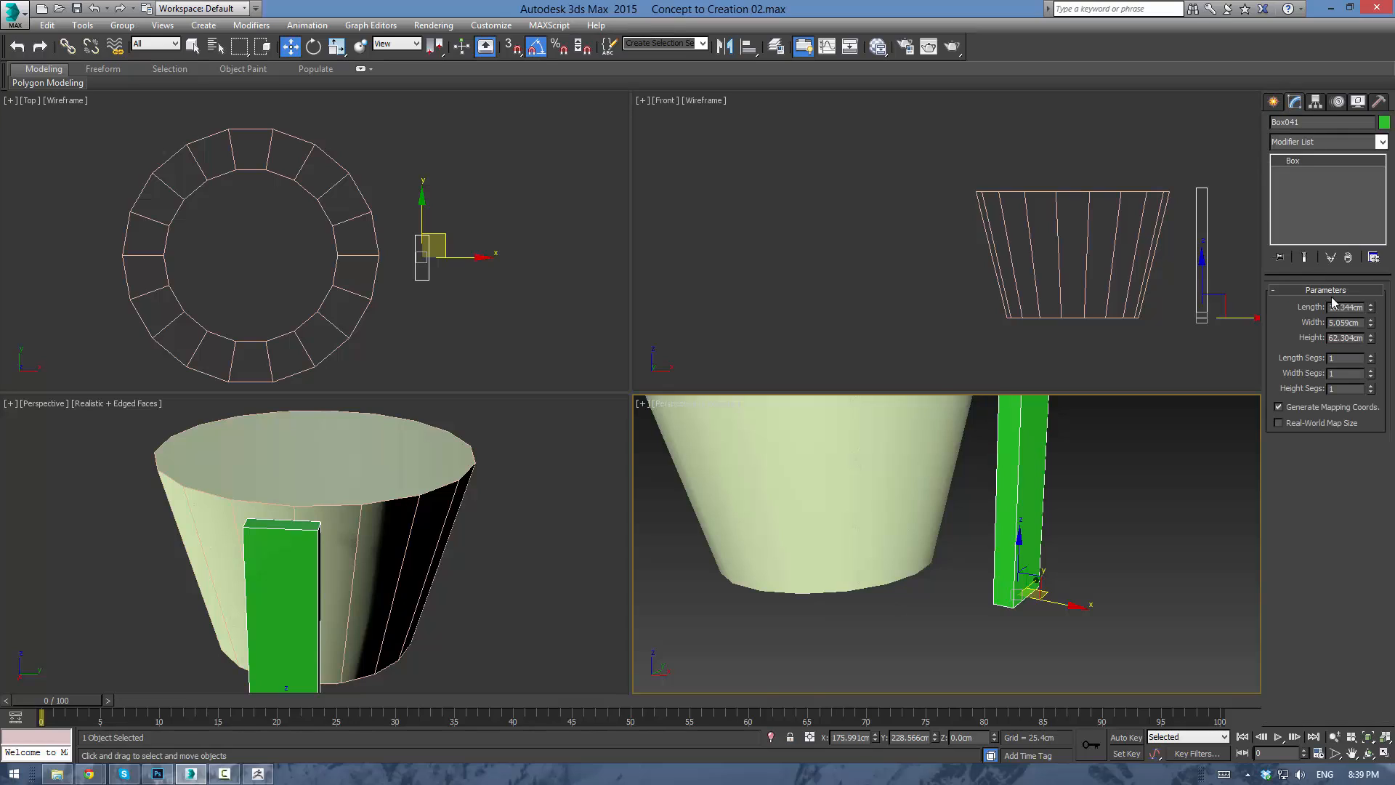
{"action": "double_click", "coordinate": [1344, 307]}
{"action": "type", "text": "15"}
{"action": "key", "text": "Return"}
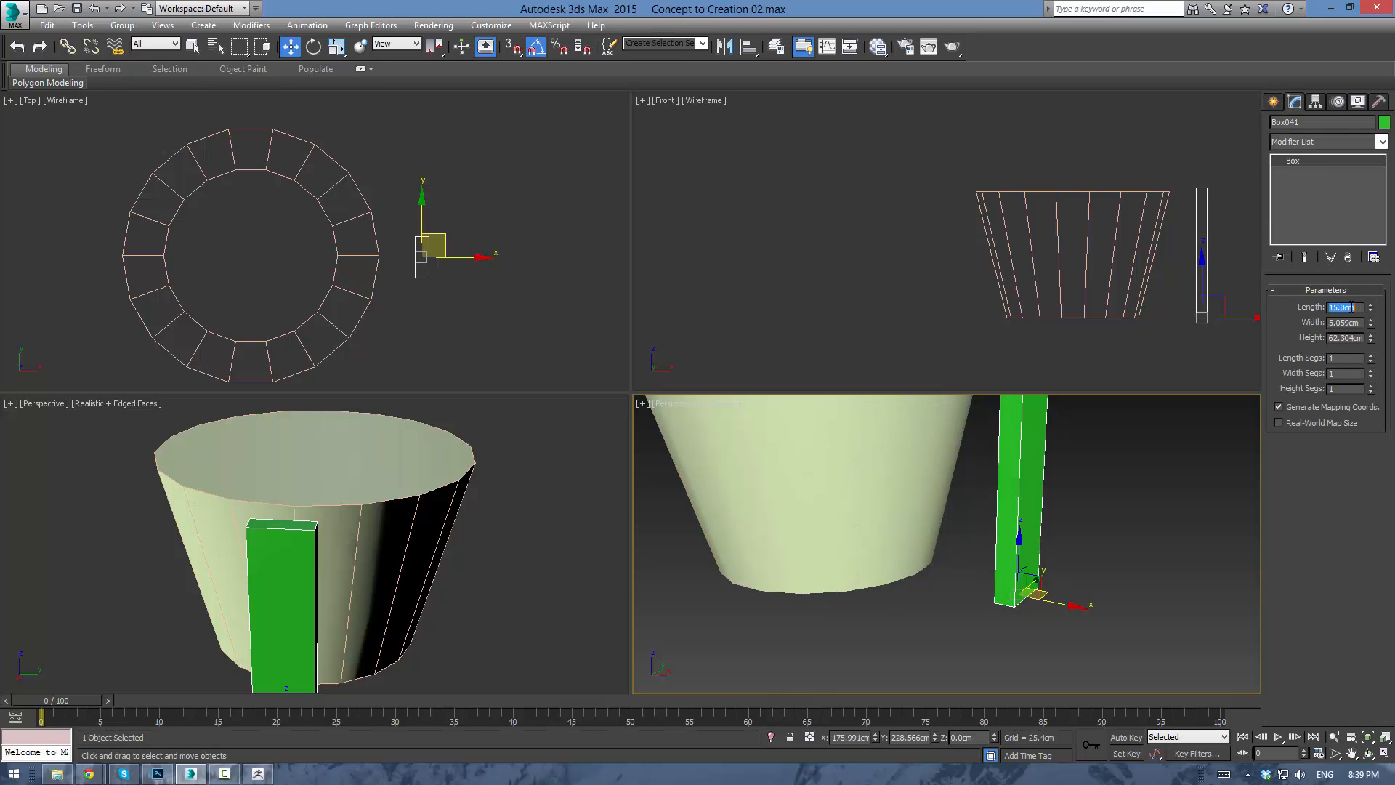
{"action": "key", "text": "Tab"}
{"action": "type", "text": "4"}
{"action": "key", "text": "Return"}
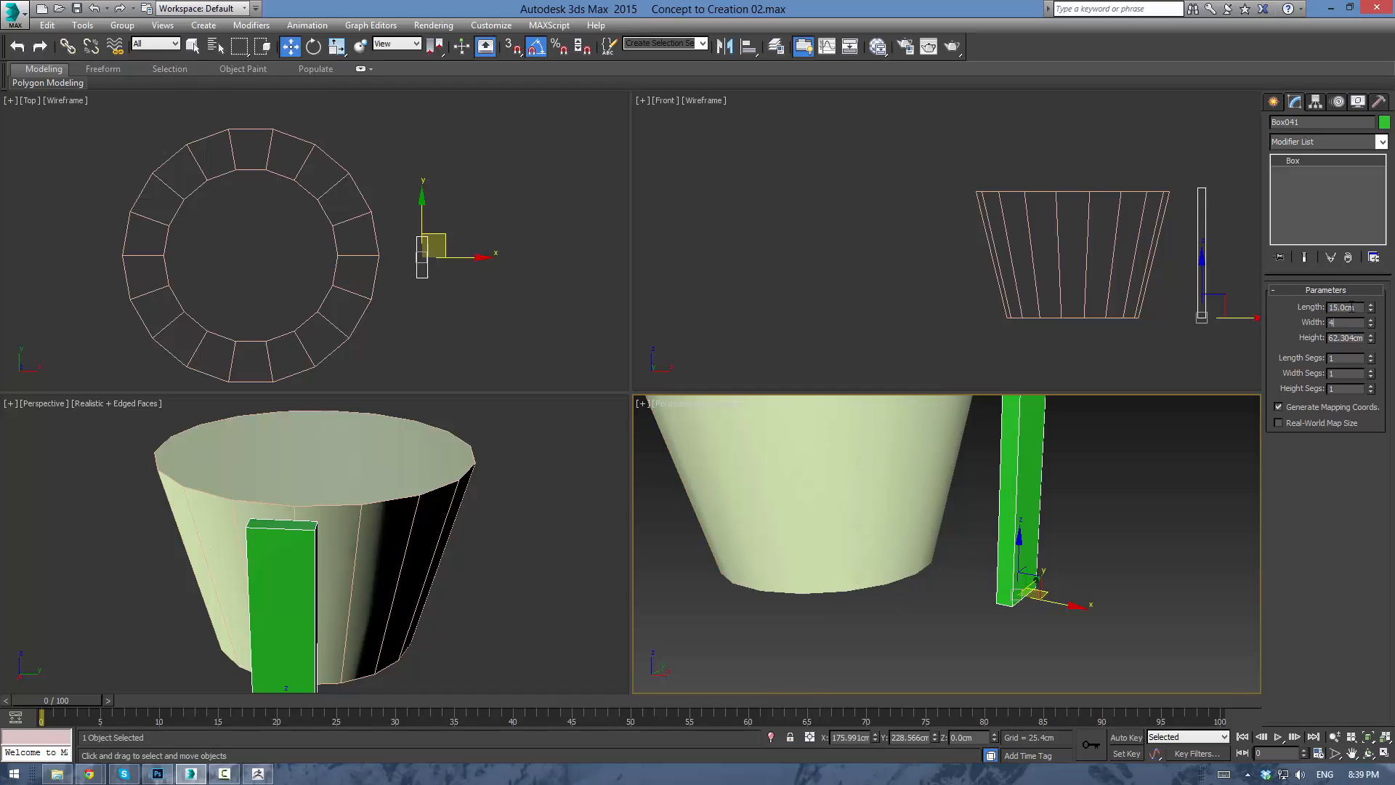
{"action": "key", "text": "Tab"}
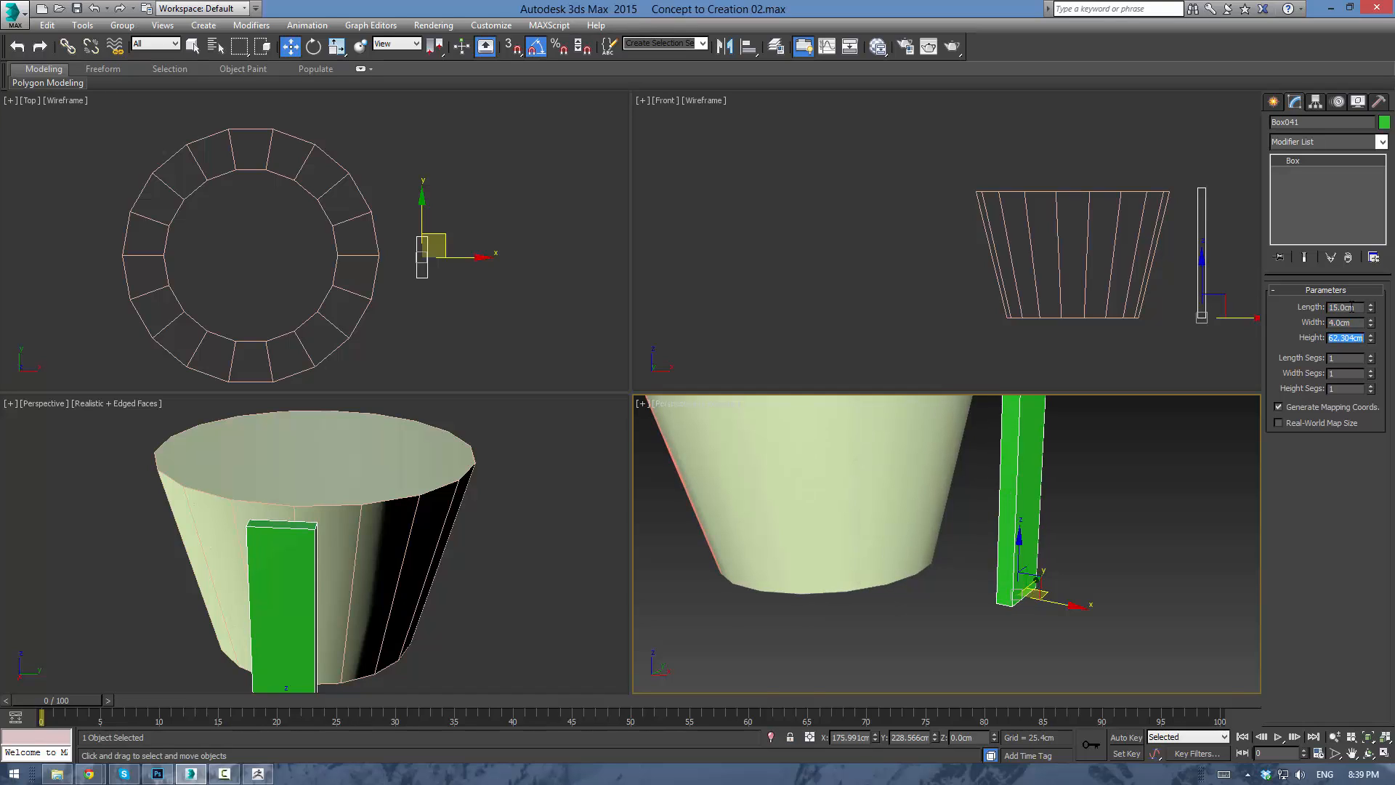
{"action": "type", "text": "50"}
{"action": "key", "text": "Return"}
Apply a UVW Map modifier with Box mapping to the plank, working in the maximized perspective view.
{"action": "middle_click_drag", "start_coordinate": [1138, 491], "coordinate": [1074, 509], "text": "alt"}
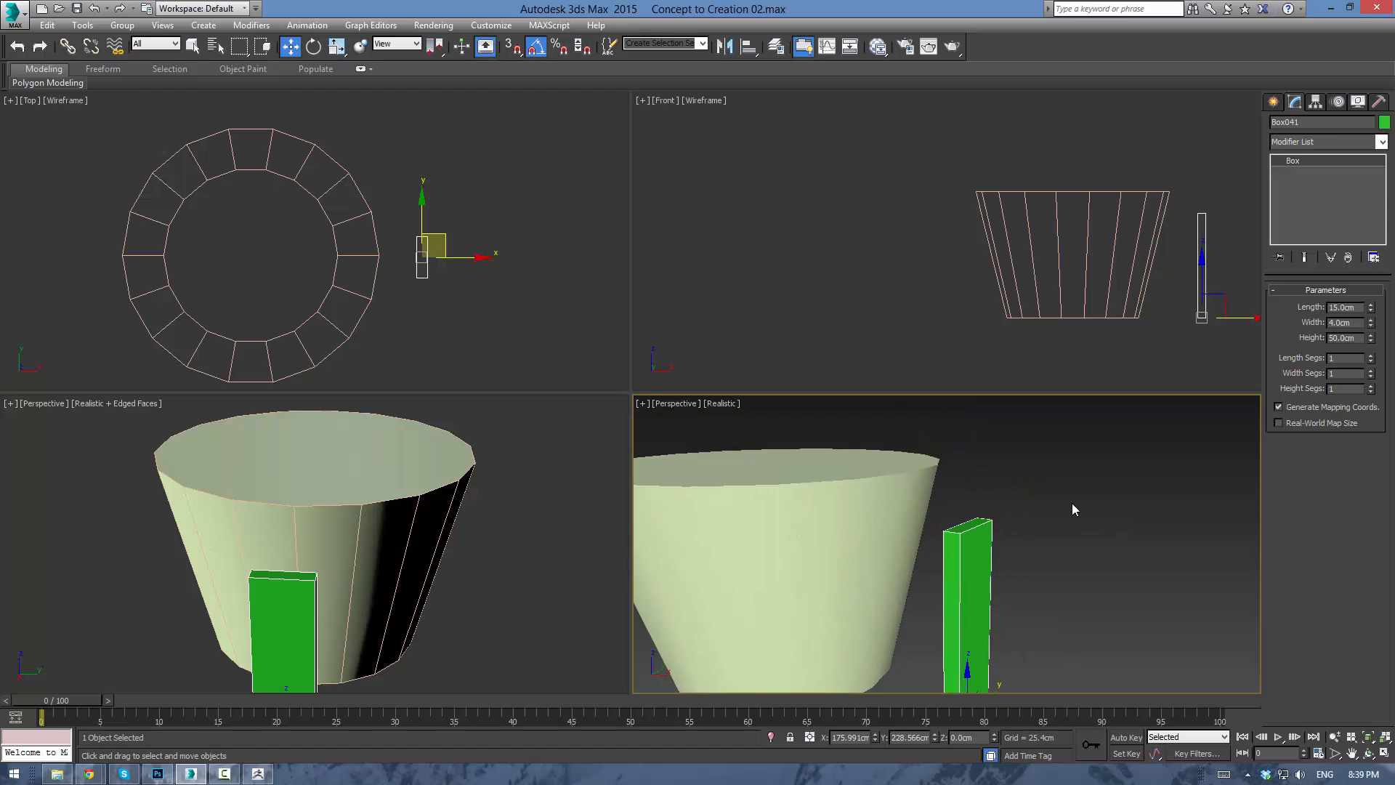
{"action": "scroll", "coordinate": [1071, 503], "scroll_direction": "down", "scroll_amount": 5}
{"action": "scroll", "coordinate": [1057, 491], "scroll_direction": "up", "scroll_amount": 8}
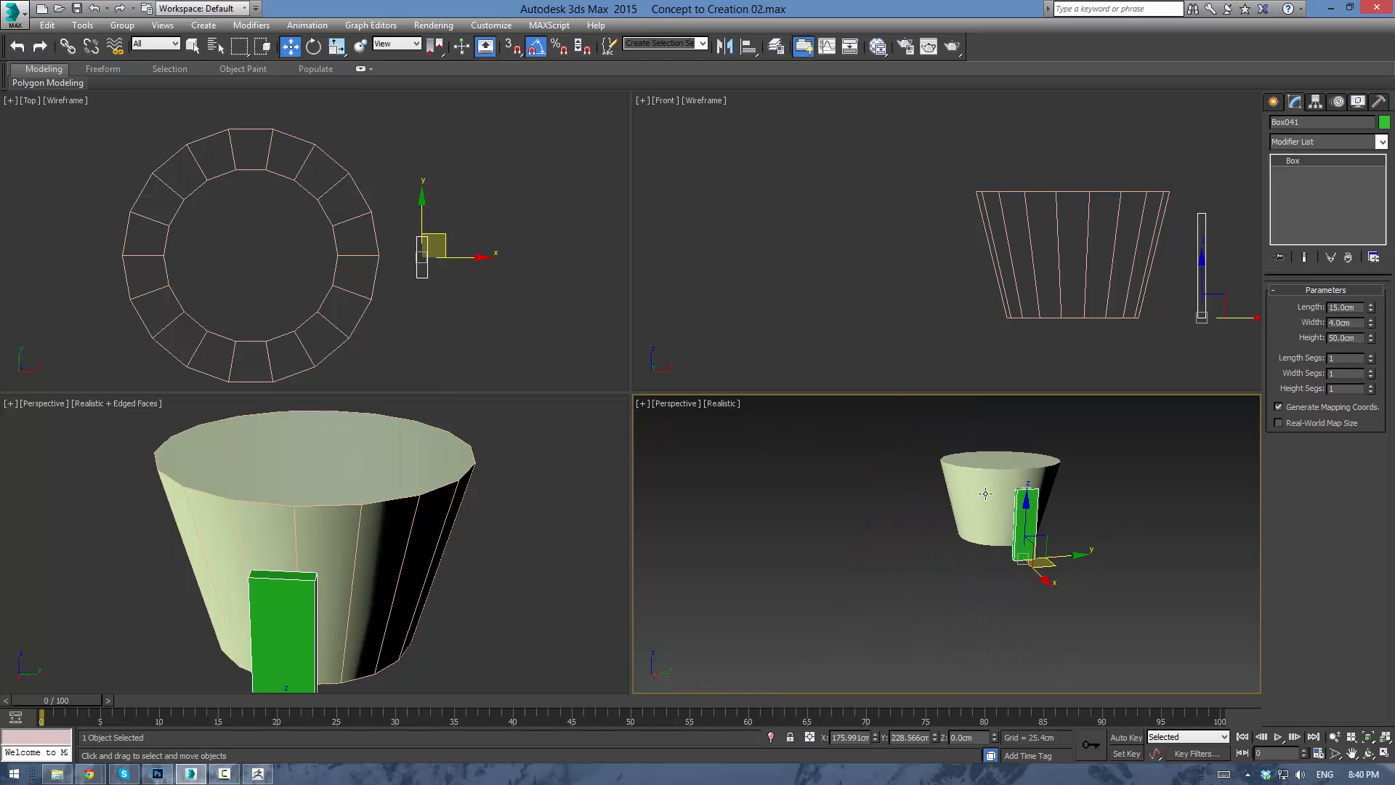
{"action": "scroll", "coordinate": [1037, 458], "scroll_direction": "down", "scroll_amount": 4}
{"action": "scroll", "coordinate": [1037, 480], "scroll_direction": "up", "scroll_amount": 2}
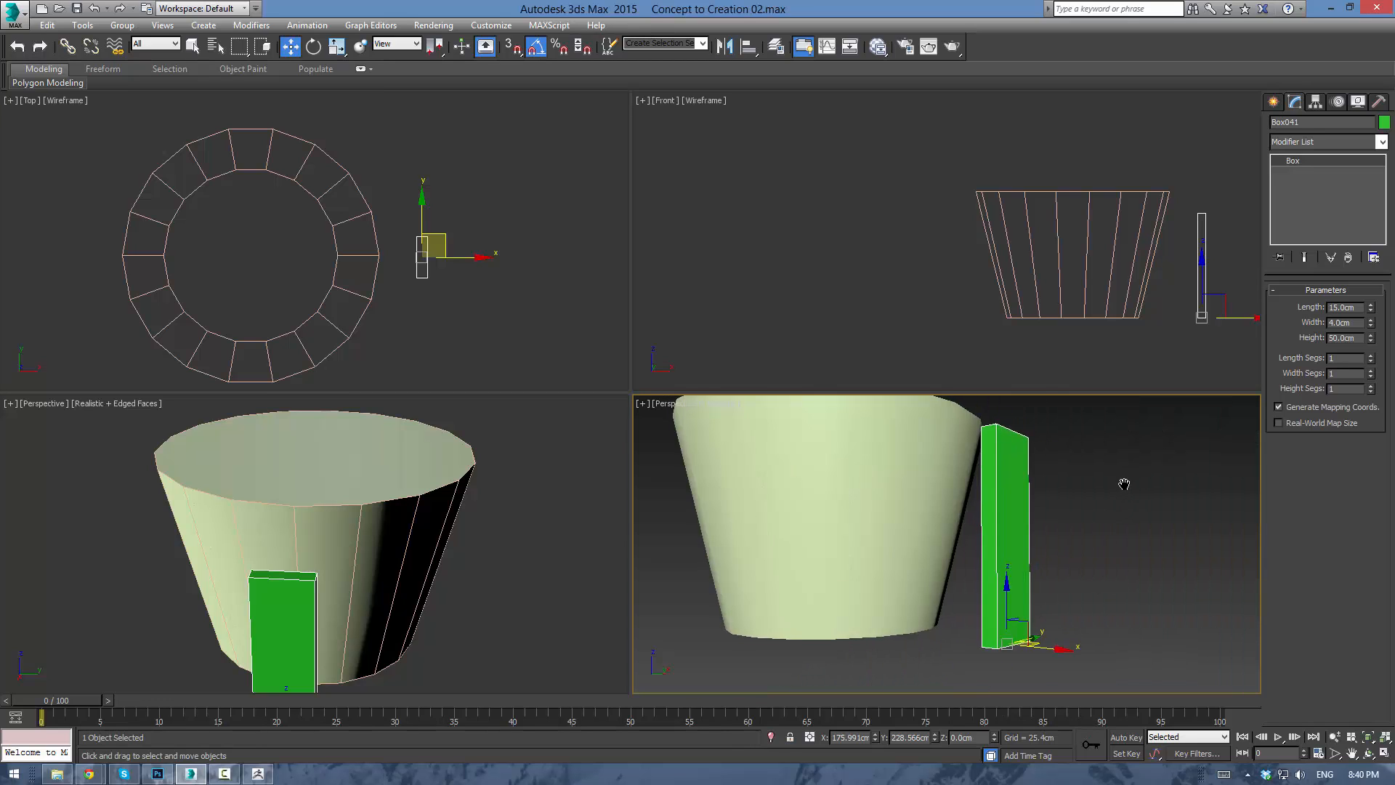
{"action": "key", "text": "alt+w"}
{"action": "middle_click_drag", "start_coordinate": [1084, 469], "coordinate": [922, 455], "text": "alt"}
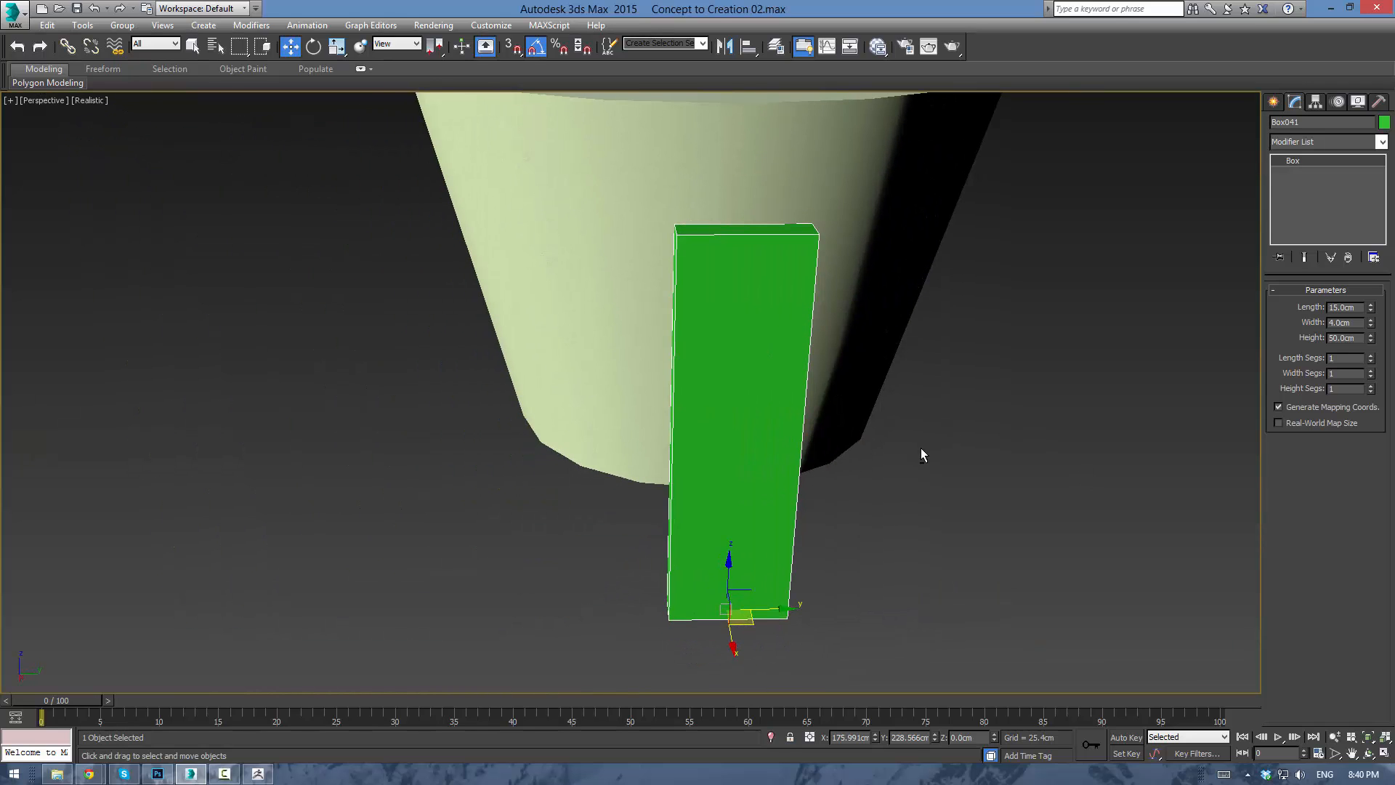
{"action": "left_click", "coordinate": [1381, 142]}
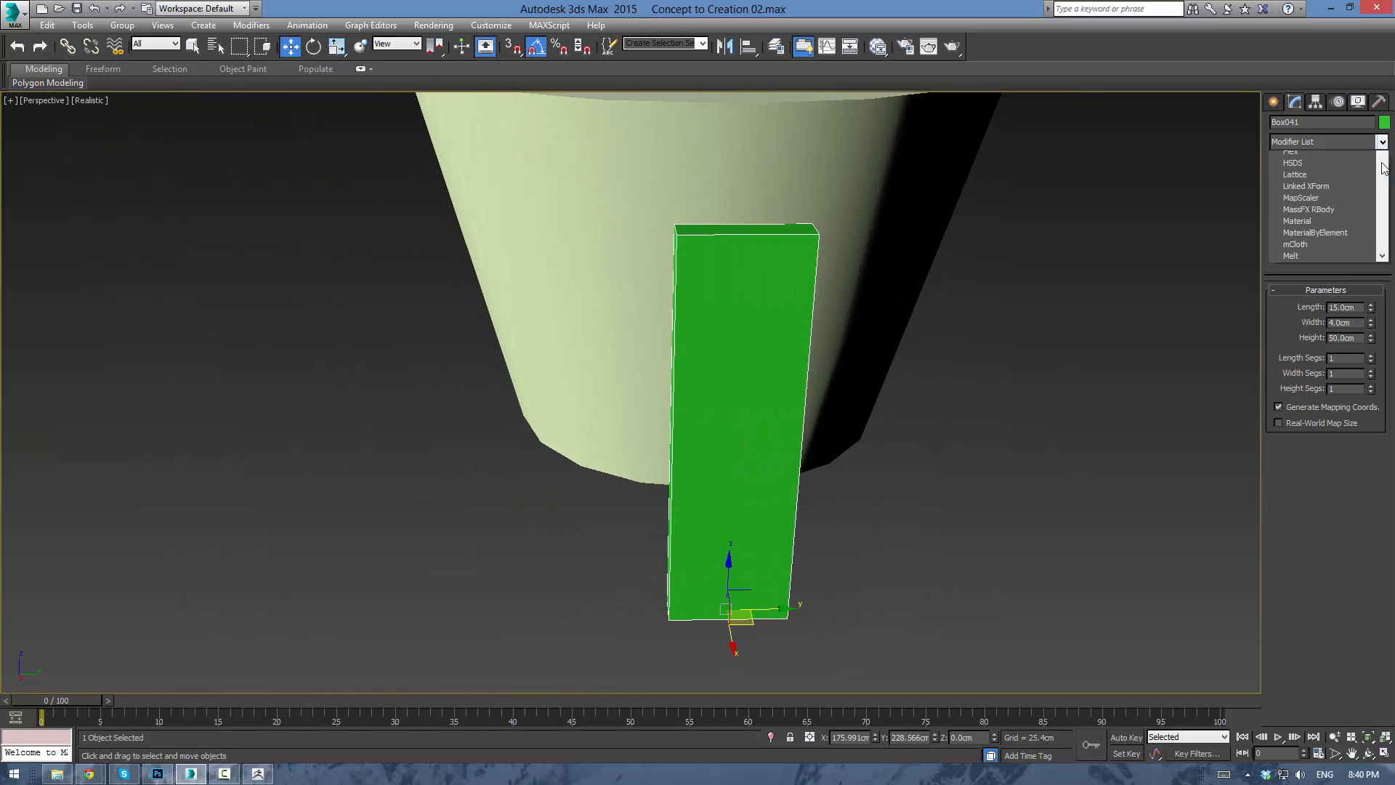
{"action": "scroll", "coordinate": [1323, 437], "scroll_direction": "down", "scroll_amount": 15}
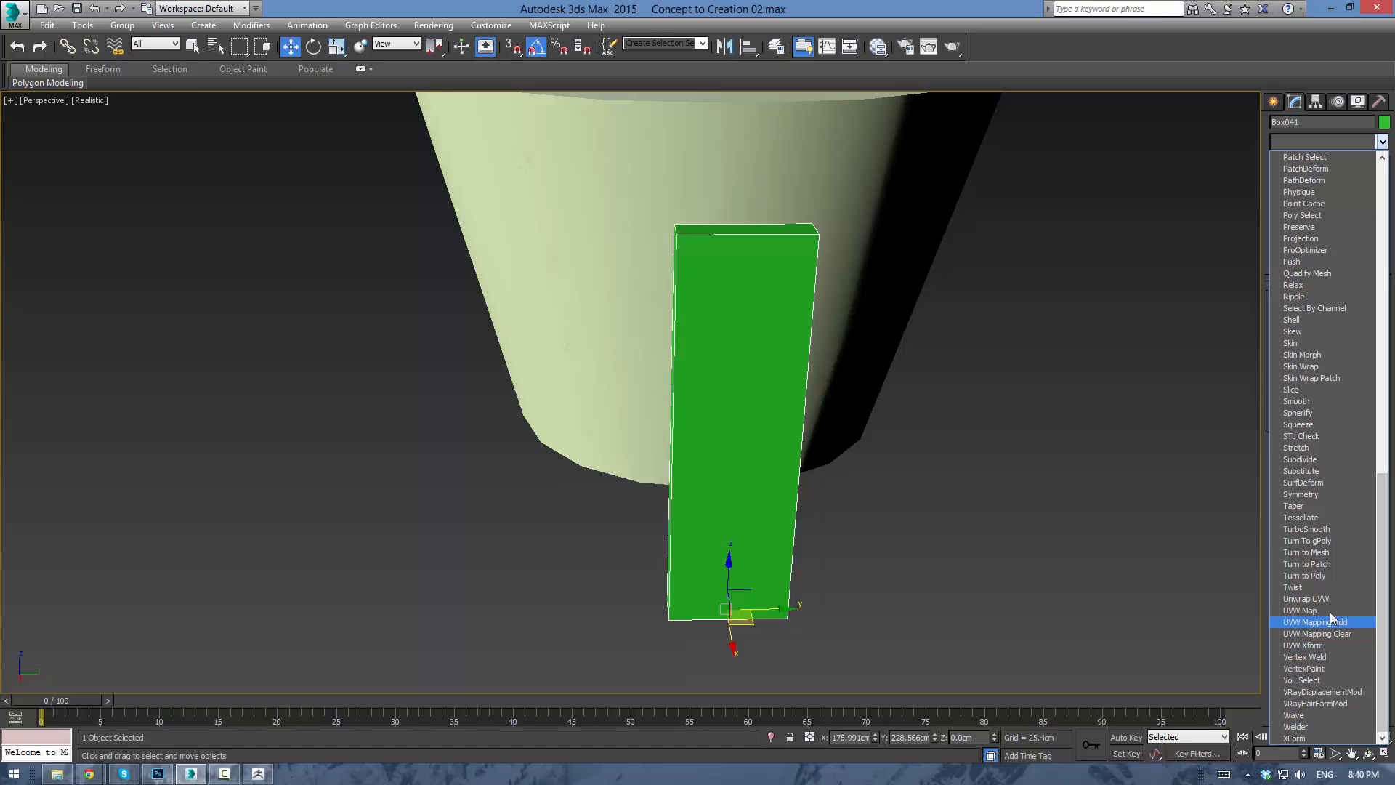
{"action": "left_click", "coordinate": [1339, 612]}
{"action": "left_click", "coordinate": [1299, 371]}
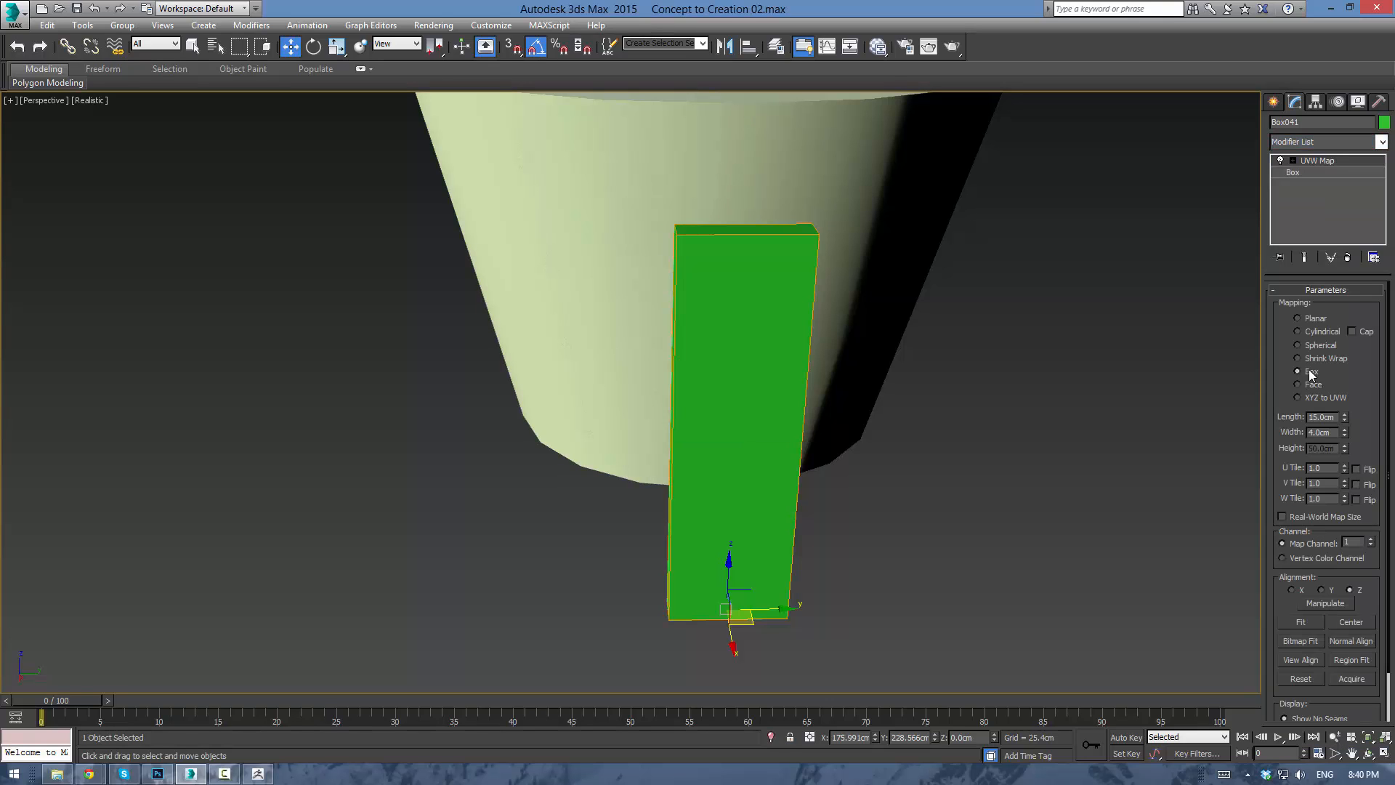
Add an Unwrap UVW modifier to the plank and open its UV editor.
{"action": "left_click", "coordinate": [1381, 142]}
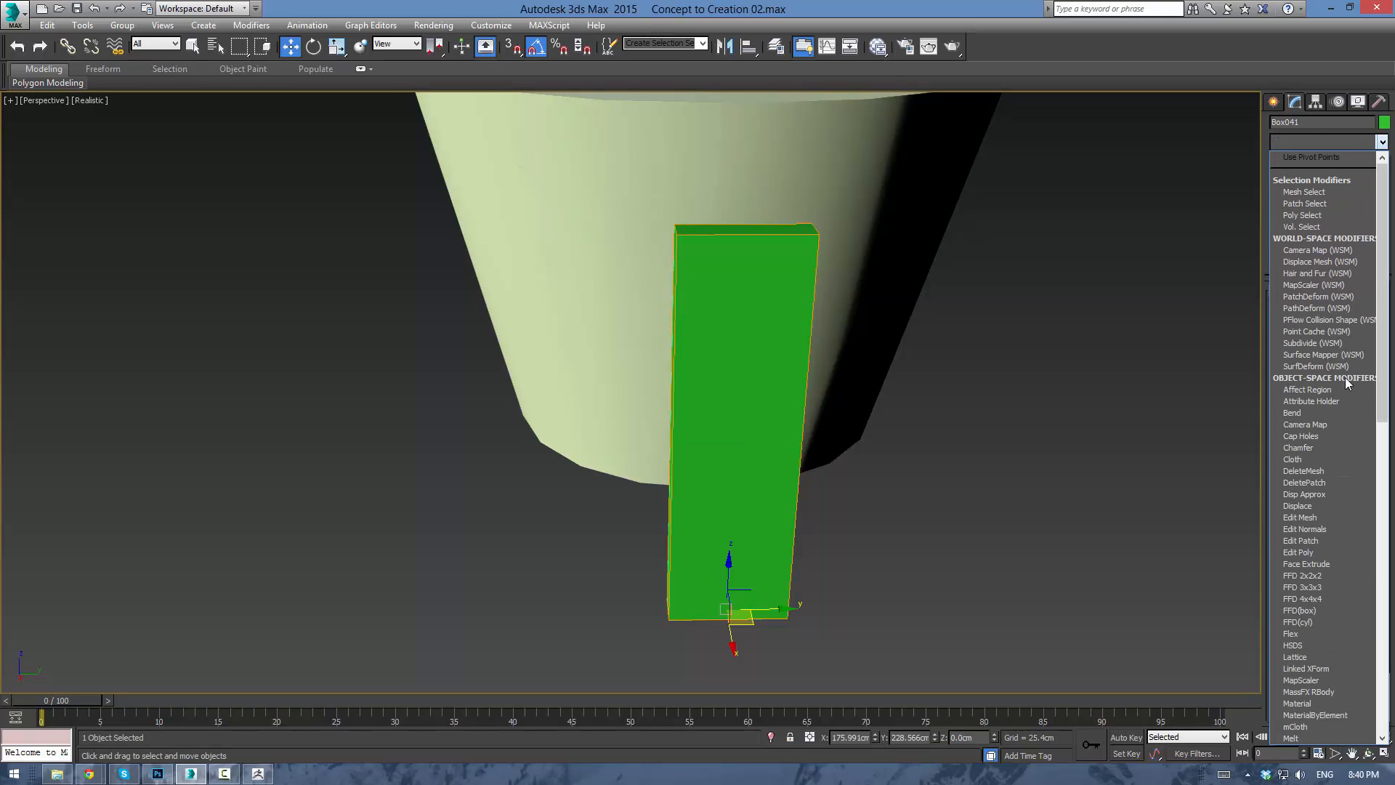
{"action": "scroll", "coordinate": [1313, 639], "scroll_direction": "down", "scroll_amount": 5}
{"action": "scroll", "coordinate": [1316, 659], "scroll_direction": "down", "scroll_amount": 10}
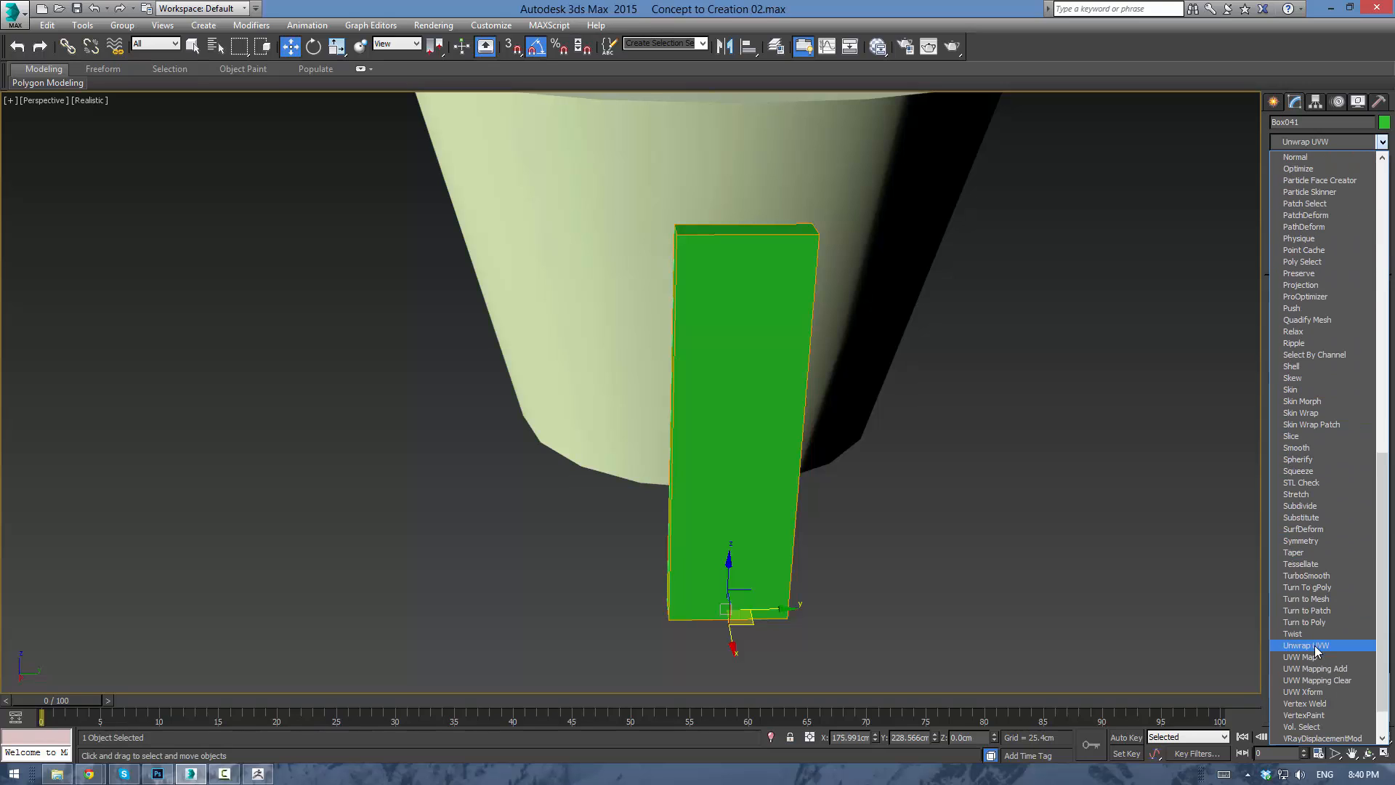
{"action": "left_click", "coordinate": [1314, 645]}
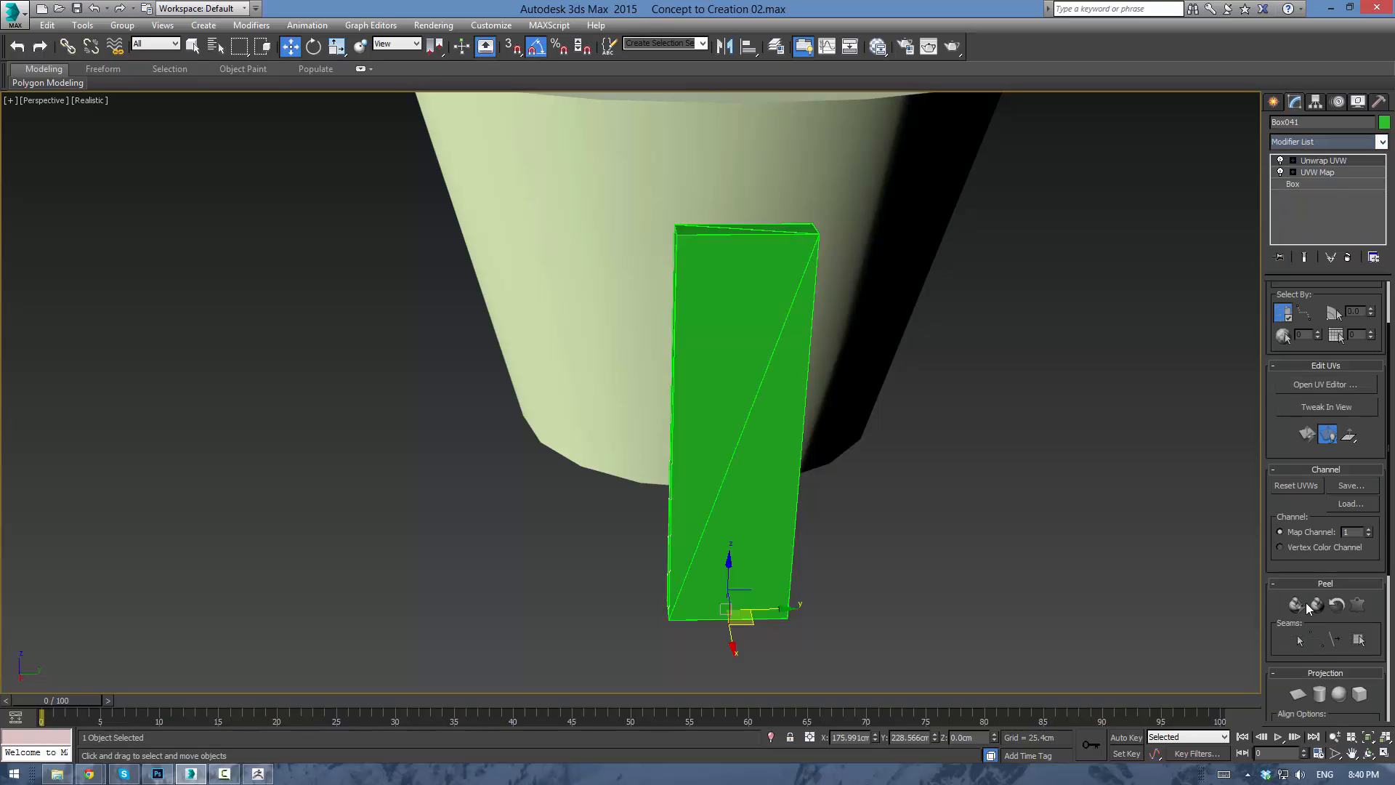
{"action": "left_click", "coordinate": [1322, 388]}
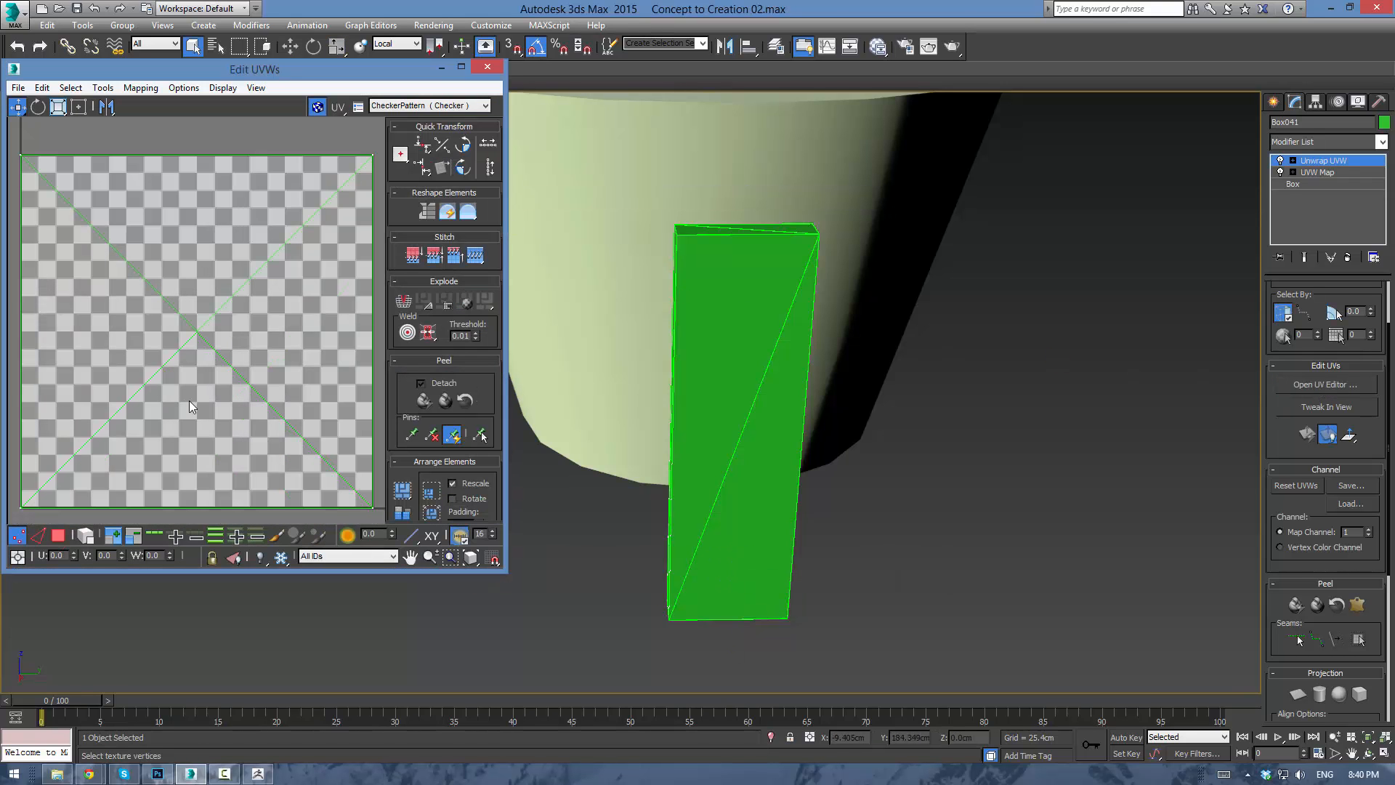
Switch Unwrap UVW to the Polygon level and enlarge the UV editor window.
{"action": "left_click", "coordinate": [1293, 160]}
{"action": "left_click", "coordinate": [1321, 195]}
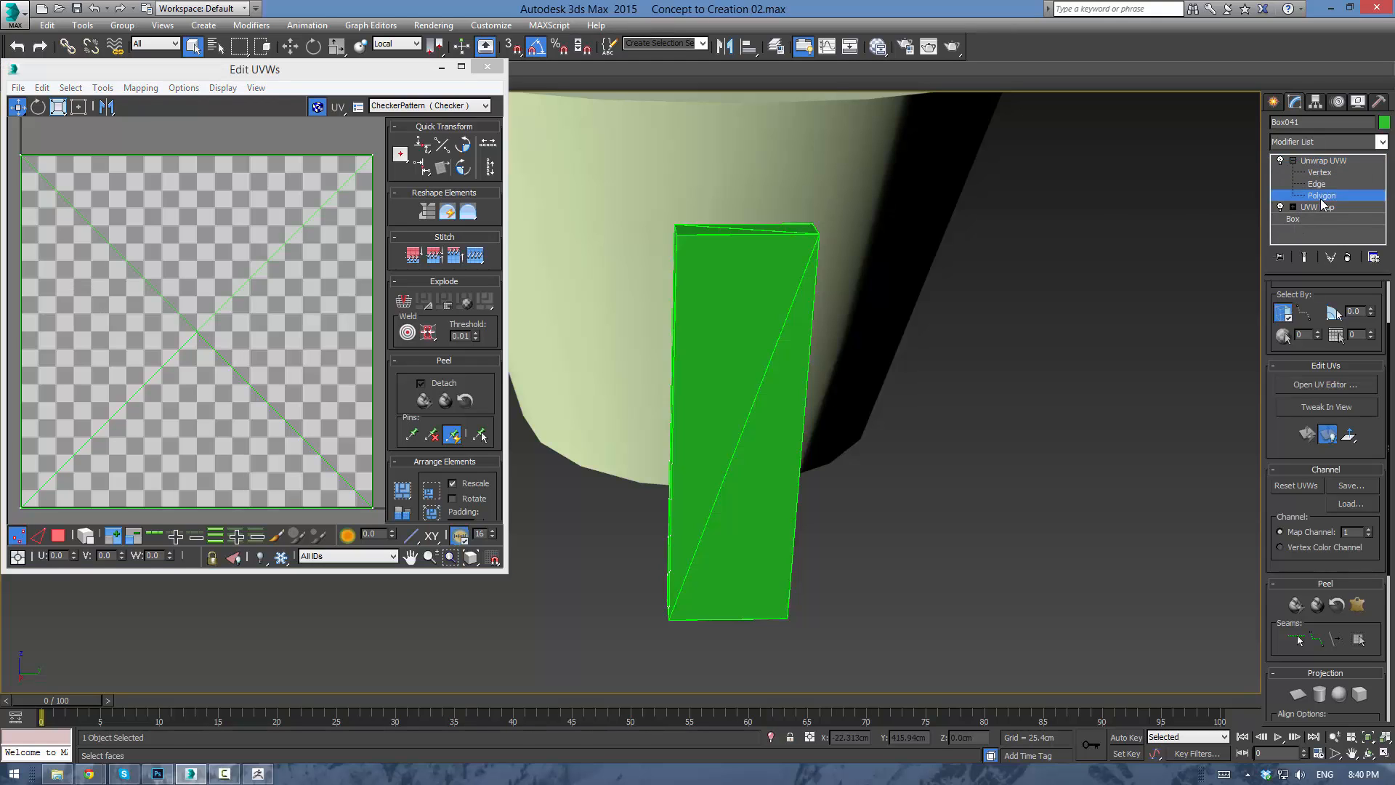
{"action": "left_click_drag", "start_coordinate": [356, 69], "coordinate": [366, 43]}
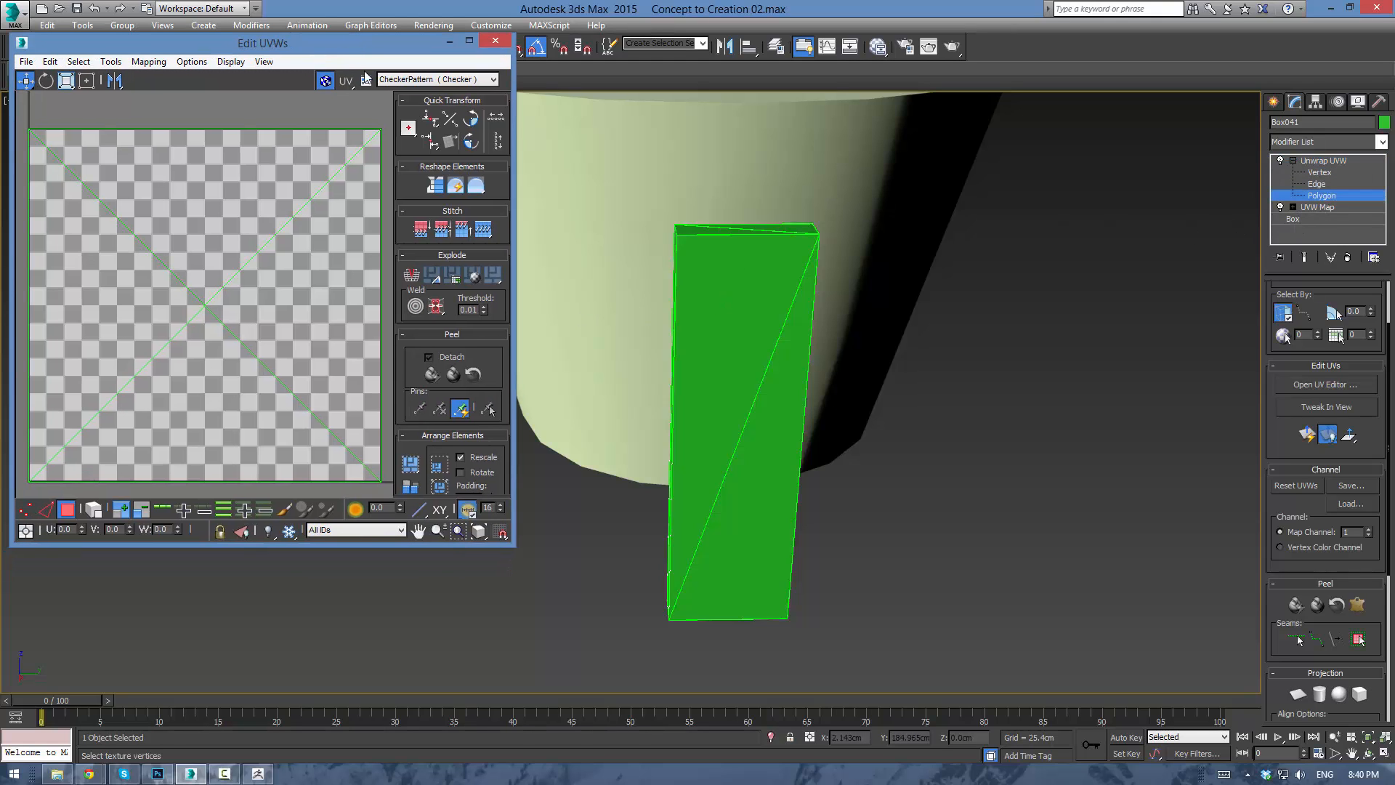
{"action": "left_click_drag", "start_coordinate": [512, 554], "coordinate": [799, 703]}
Select all faces of the plank and lay them out with Unfold Mapping.
{"action": "middle_click_drag", "start_coordinate": [964, 412], "coordinate": [1147, 406]}
{"action": "left_click", "coordinate": [1050, 293]}
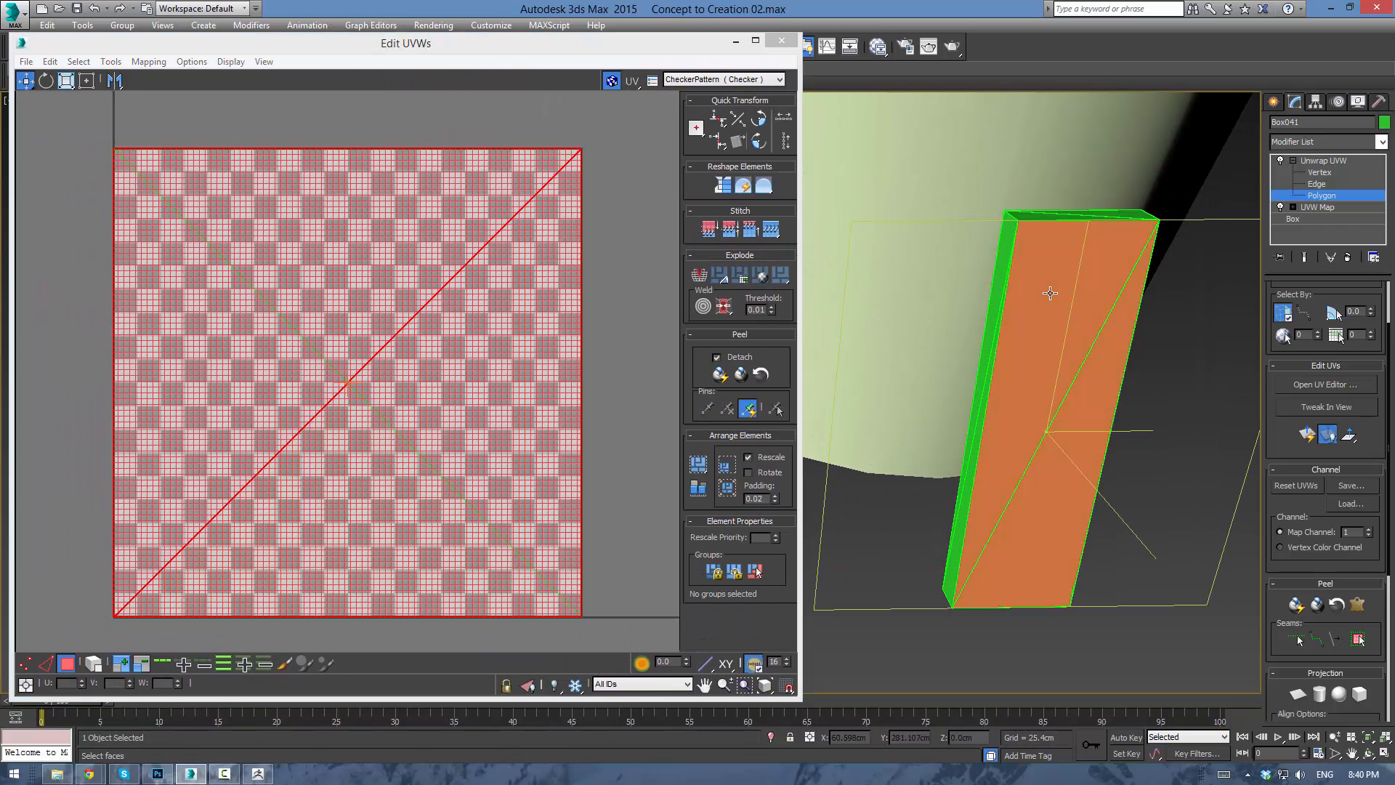
{"action": "left_click", "coordinate": [1003, 256]}
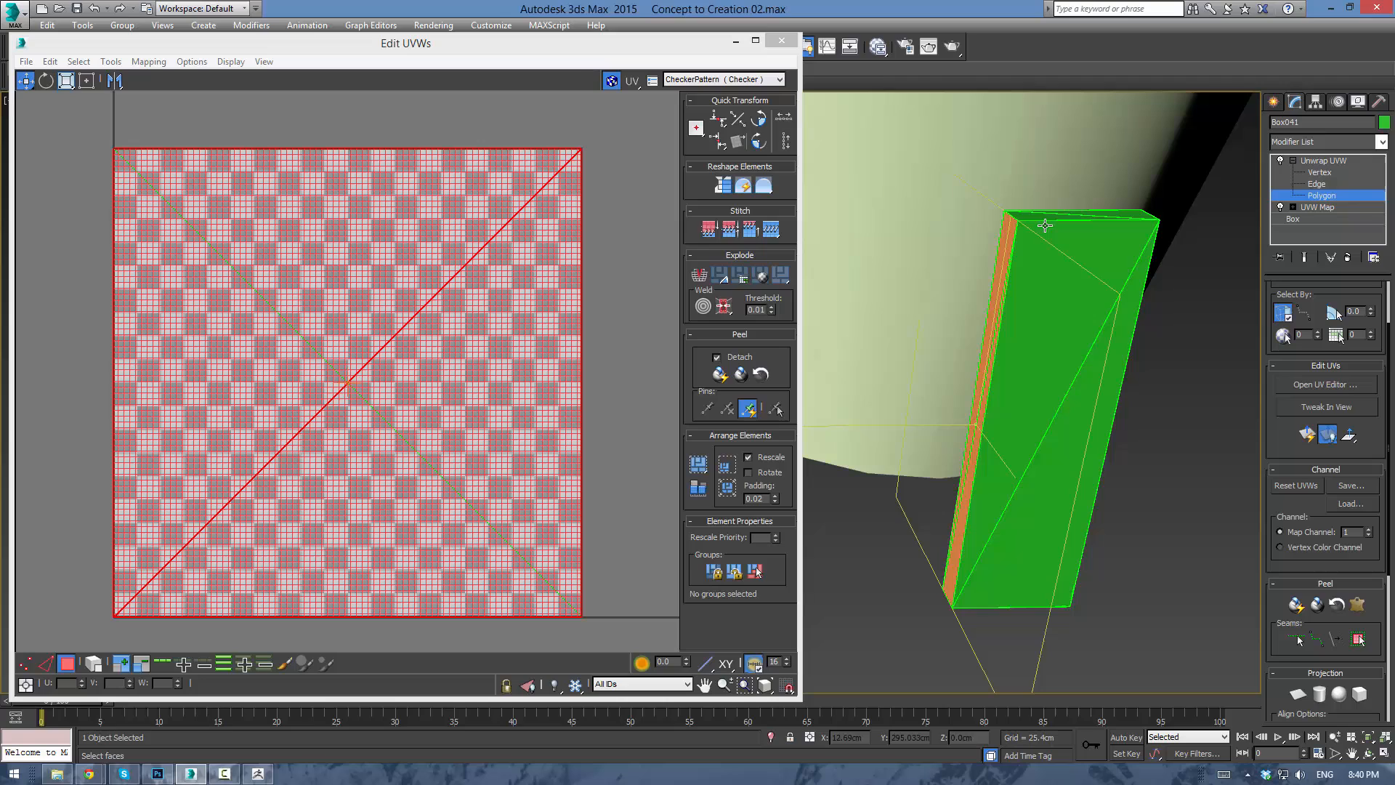
{"action": "left_click", "coordinate": [1063, 435]}
{"action": "left_click", "coordinate": [148, 62]}
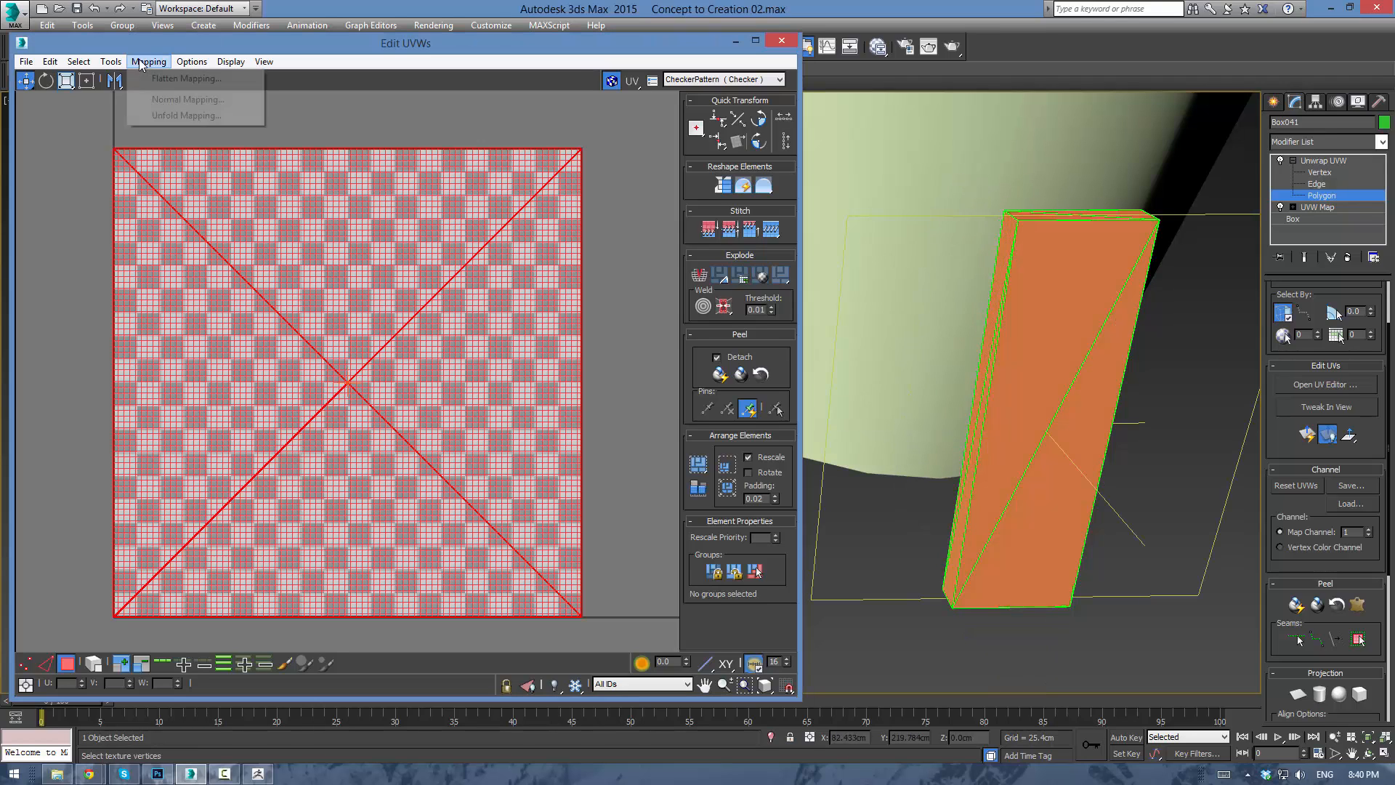
{"action": "left_click", "coordinate": [161, 115]}
{"action": "left_click", "coordinate": [232, 34]}
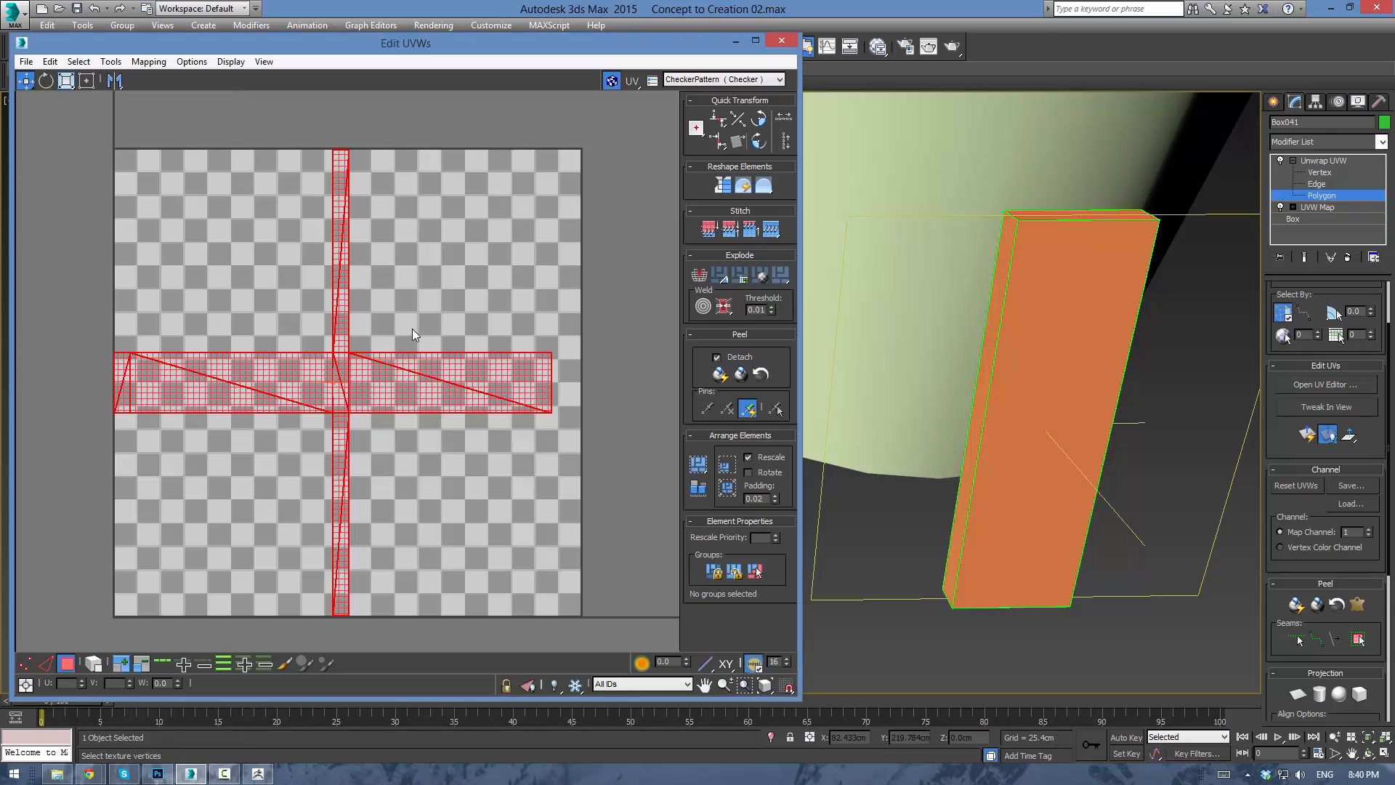
Examine which faces of the plank correspond to each piece of the unfolded UV layout by selecting the pieces individually.
{"action": "left_click", "coordinate": [420, 313]}
{"action": "left_click", "coordinate": [370, 377]}
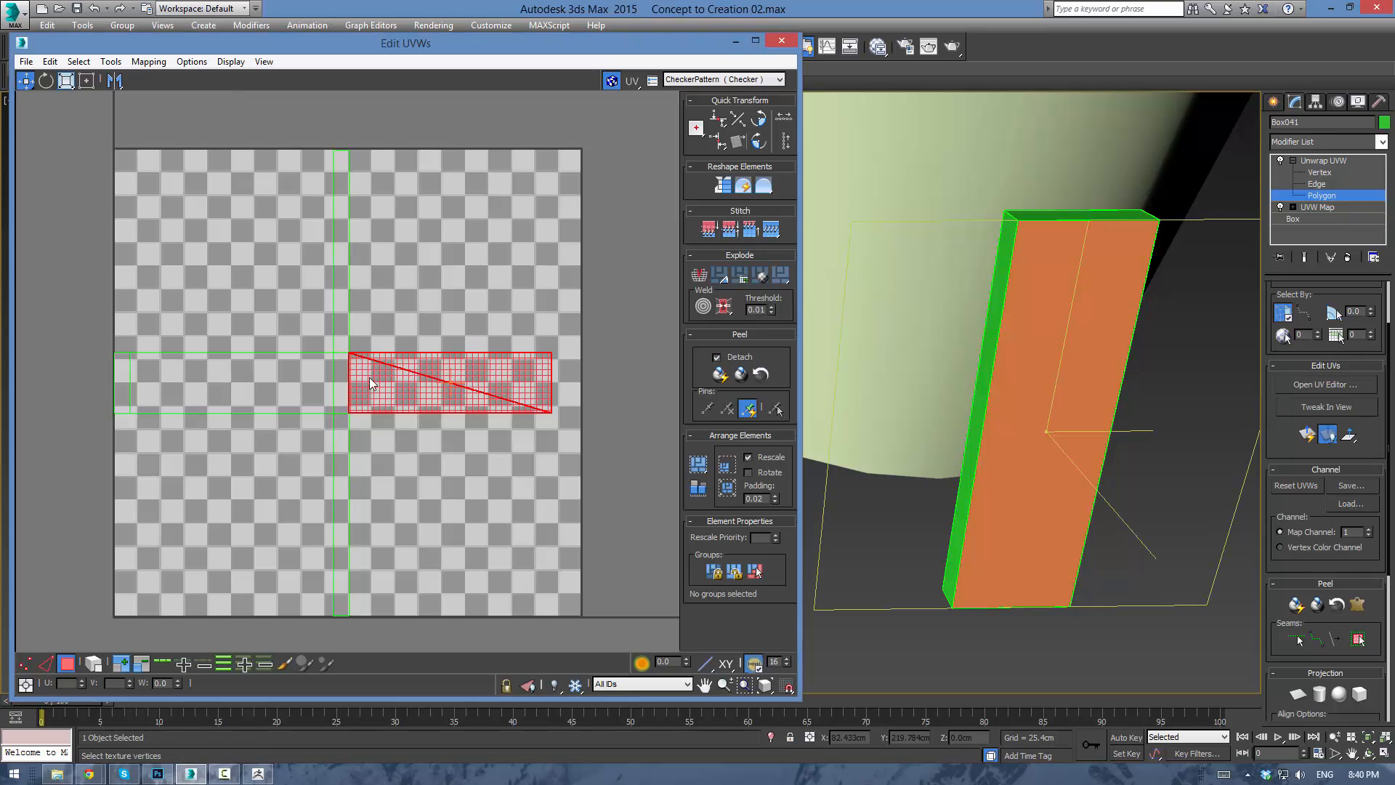
{"action": "left_click", "coordinate": [329, 376]}
{"action": "left_click", "coordinate": [294, 383]}
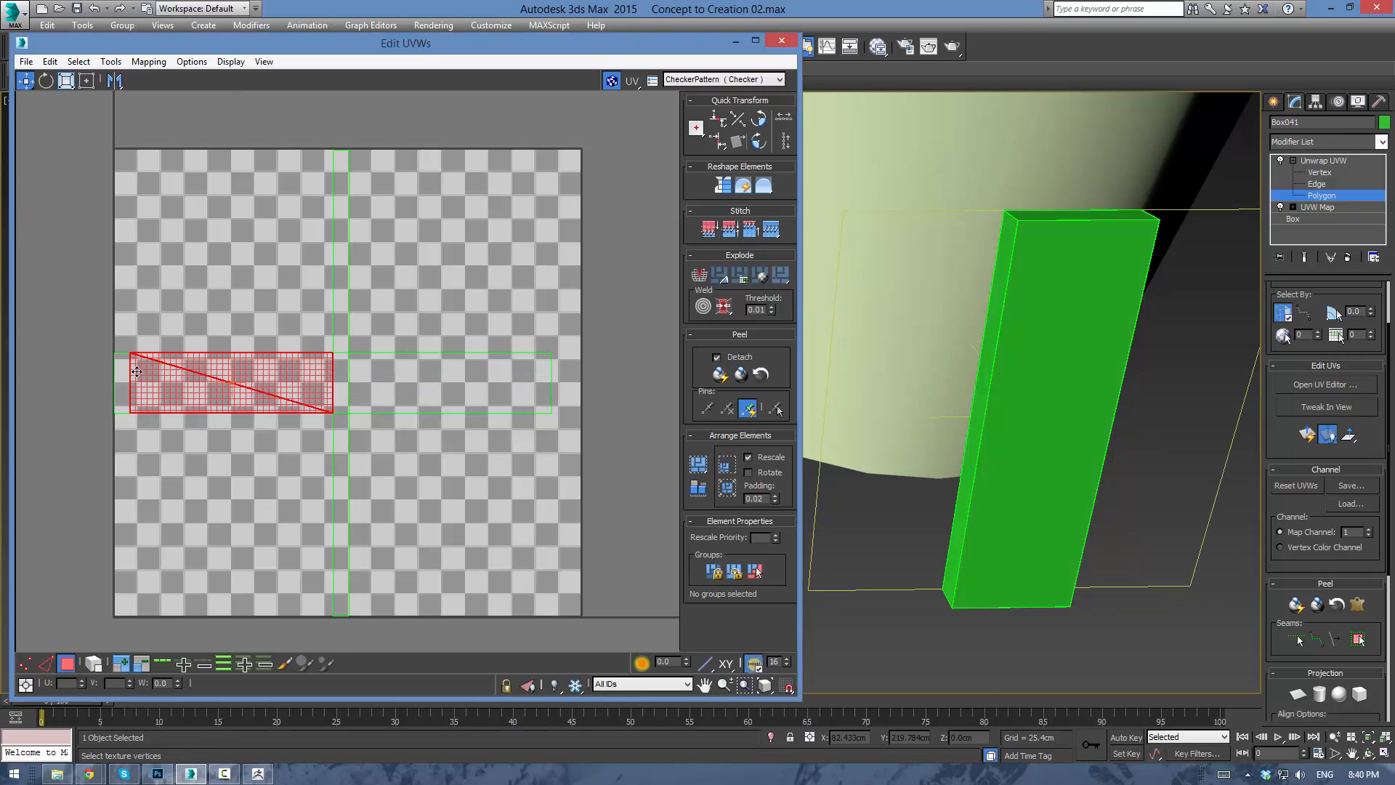
{"action": "left_click", "coordinate": [126, 372]}
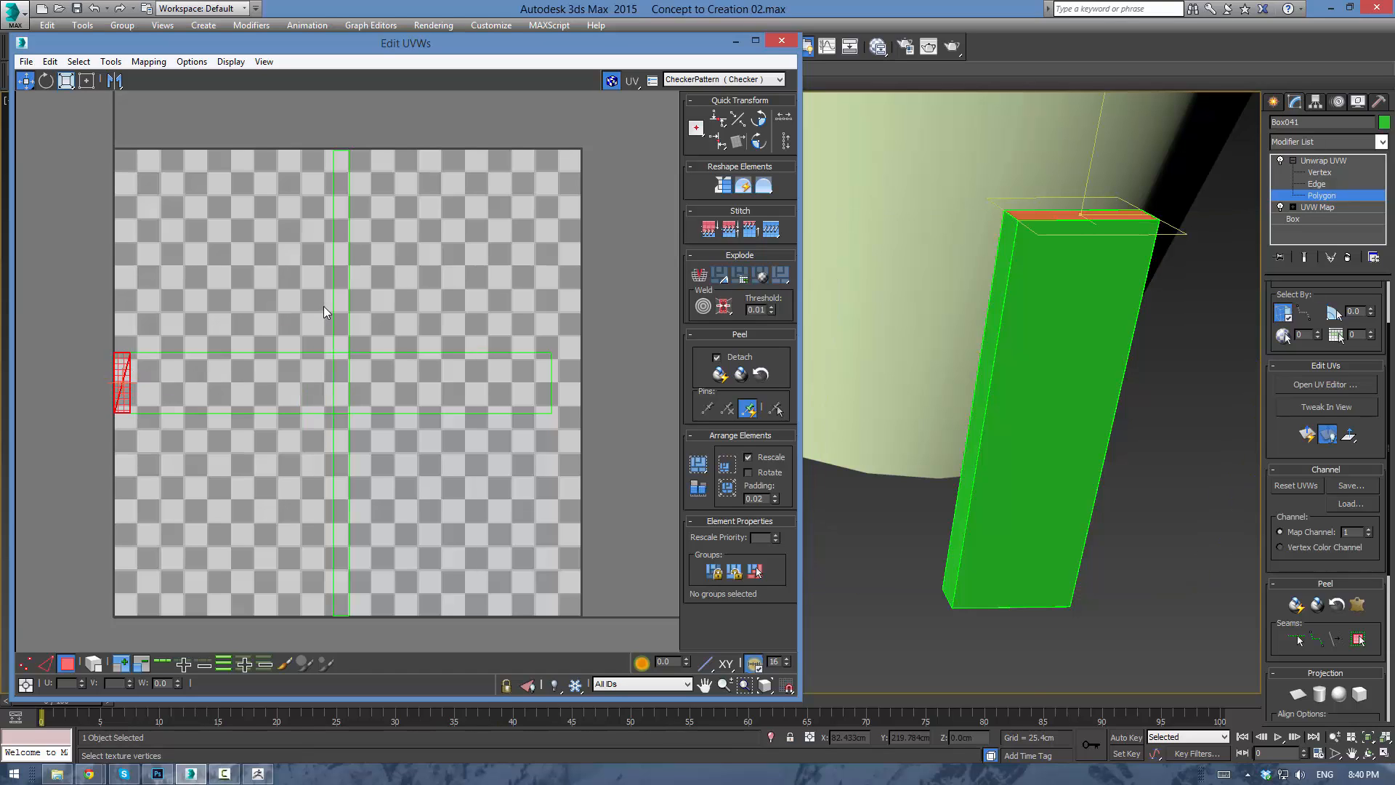
{"action": "left_click", "coordinate": [338, 302]}
{"action": "left_click", "coordinate": [340, 450]}
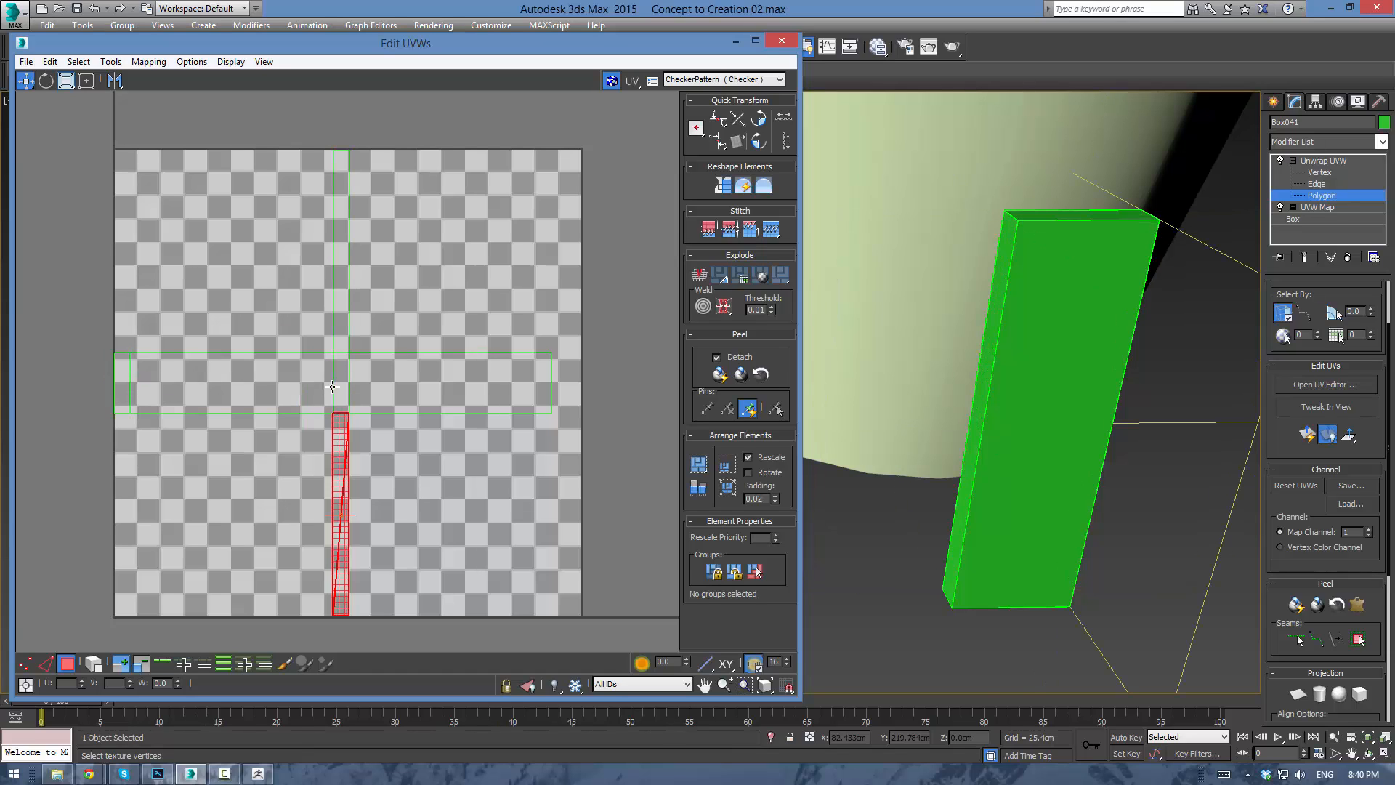
{"action": "left_click", "coordinate": [338, 384]}
{"action": "left_click", "coordinate": [274, 386]}
{"action": "left_click", "coordinate": [392, 383]}
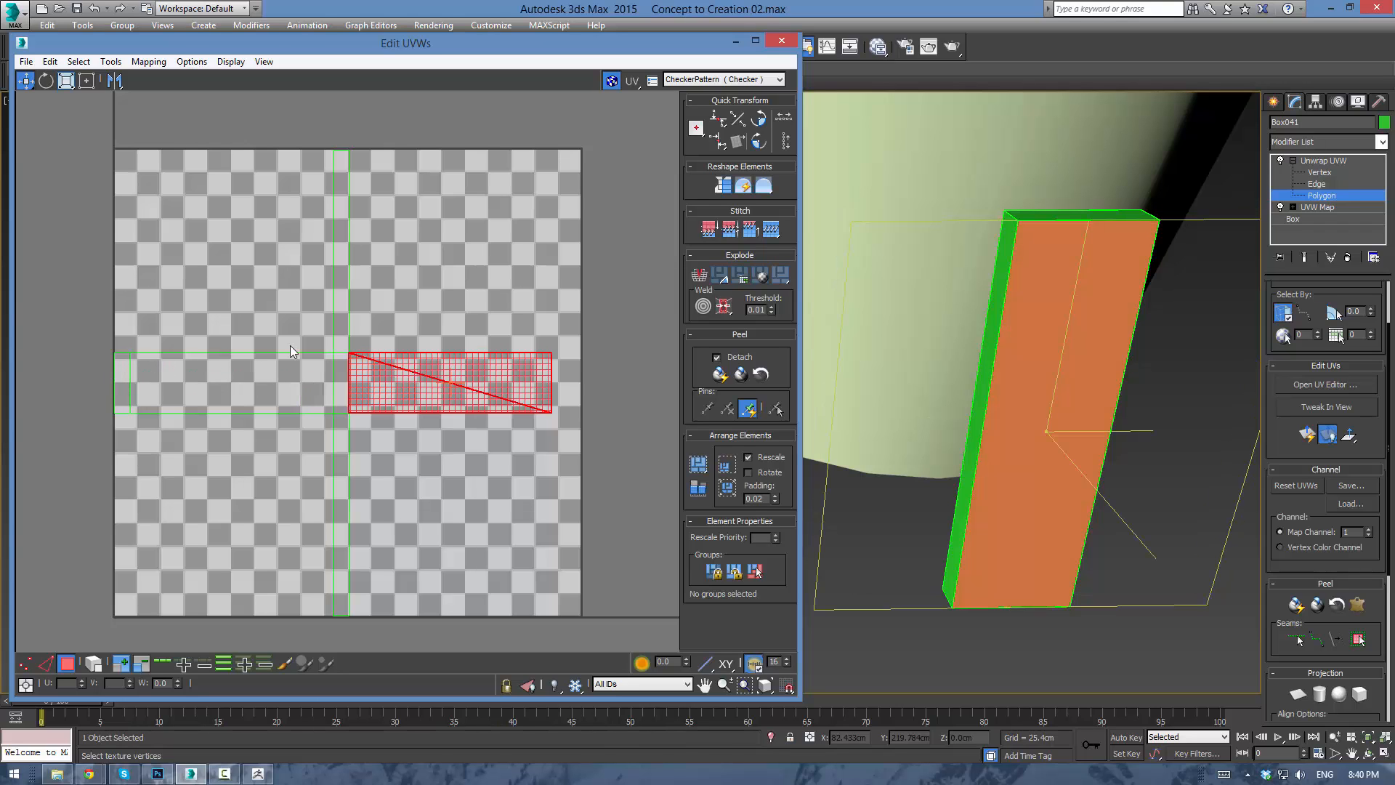
{"action": "mouse_move", "coordinate": [985, 420]}
{"action": "middle_mouse_down", "text": "alt"}
{"action": "mouse_move", "coordinate": [1002, 413]}
{"action": "mouse_move", "coordinate": [791, 402]}
{"action": "mouse_move", "coordinate": [840, 324]}
{"action": "mouse_move", "coordinate": [976, 422]}
{"action": "middle_mouse_up", "text": "alt"}
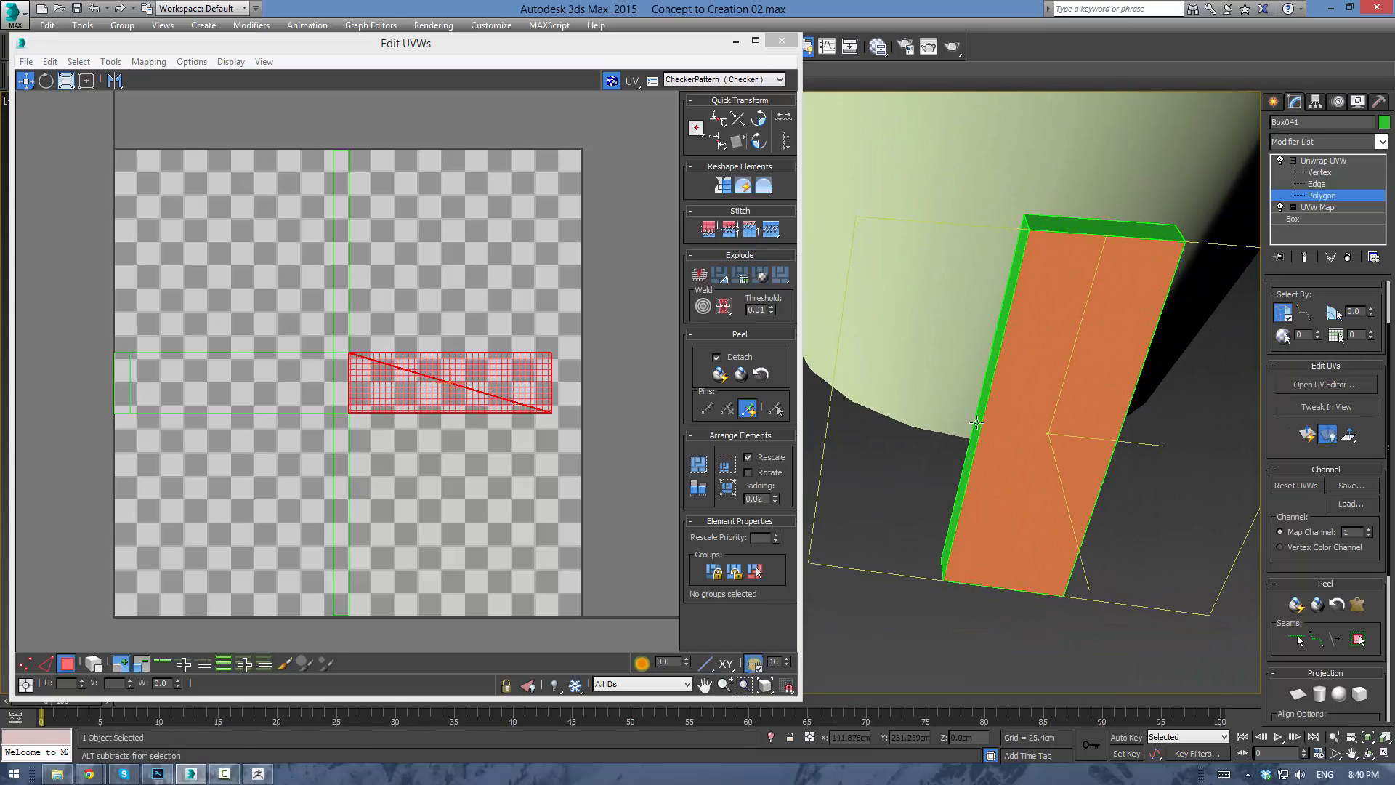
{"action": "left_click", "coordinate": [487, 242]}
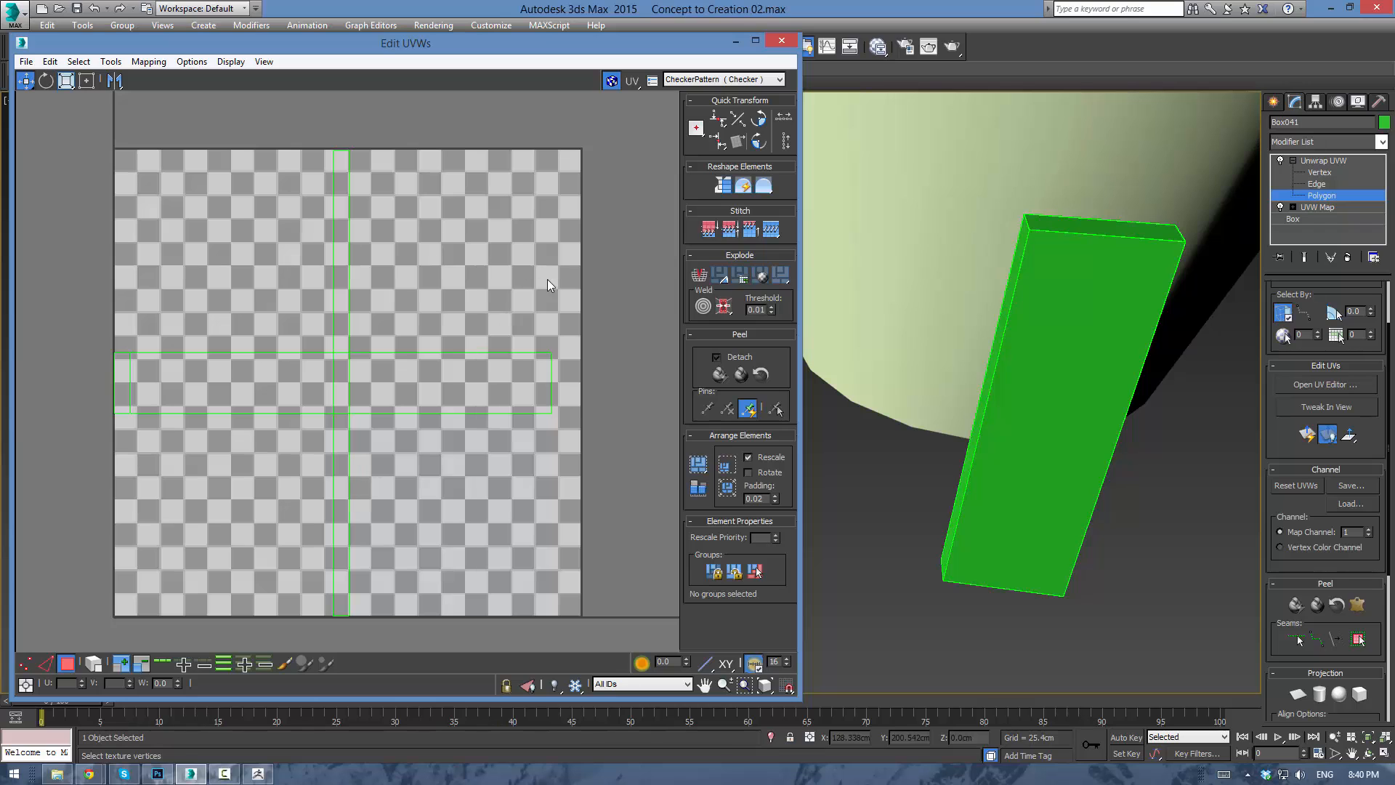
Close the UV editor and leave the Polygon level of the plank's Unwrap UVW modifier.
{"action": "left_click", "coordinate": [782, 42]}
{"action": "left_click", "coordinate": [1322, 162]}
{"action": "middle_click_drag", "start_coordinate": [1220, 472], "coordinate": [1004, 407], "text": "alt"}
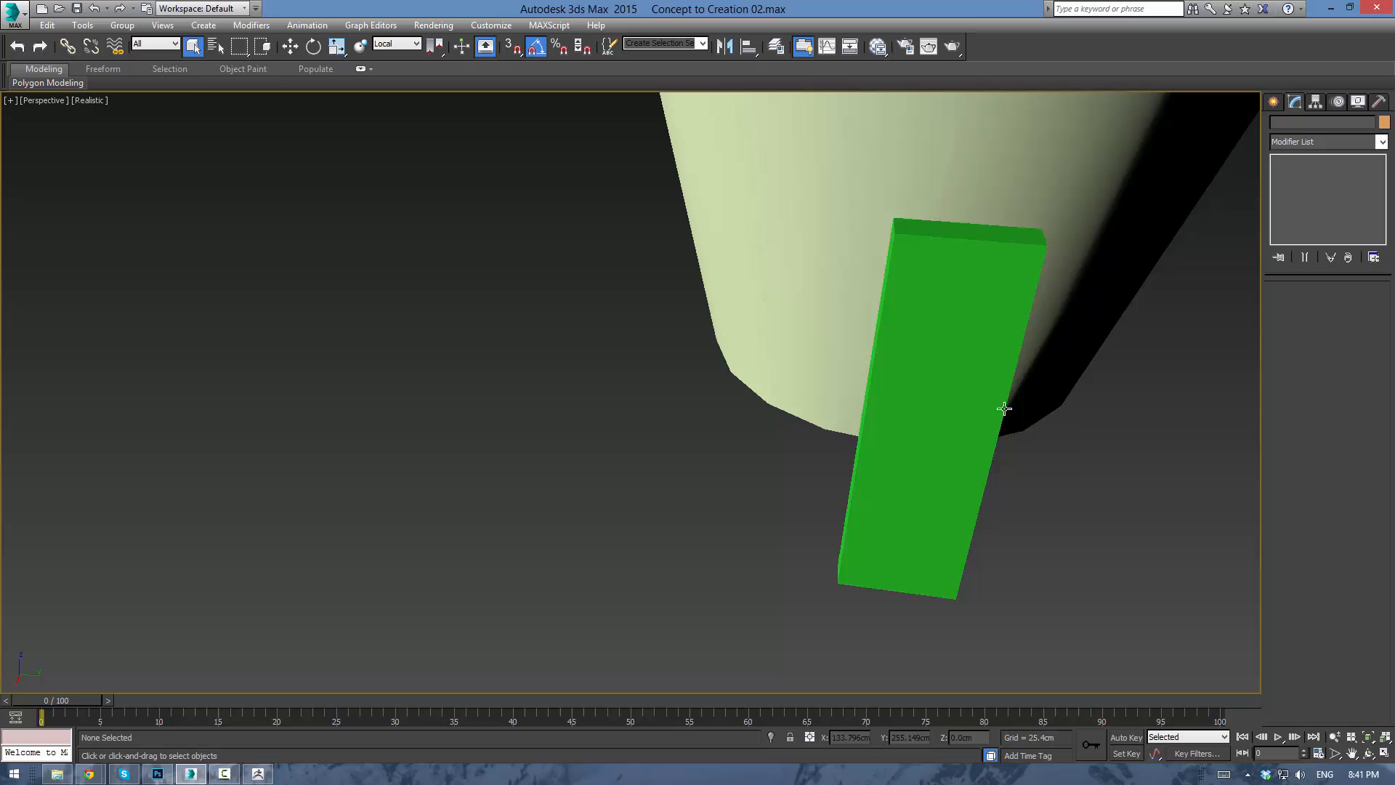
Save only the selected plank to the December Challenge Exports folder as Wood Board.obj in gw::OBJ-Exporter format, overwriting the existing file.
{"action": "left_click", "coordinate": [16, 13]}
{"action": "mouse_move", "coordinate": [52, 251]}
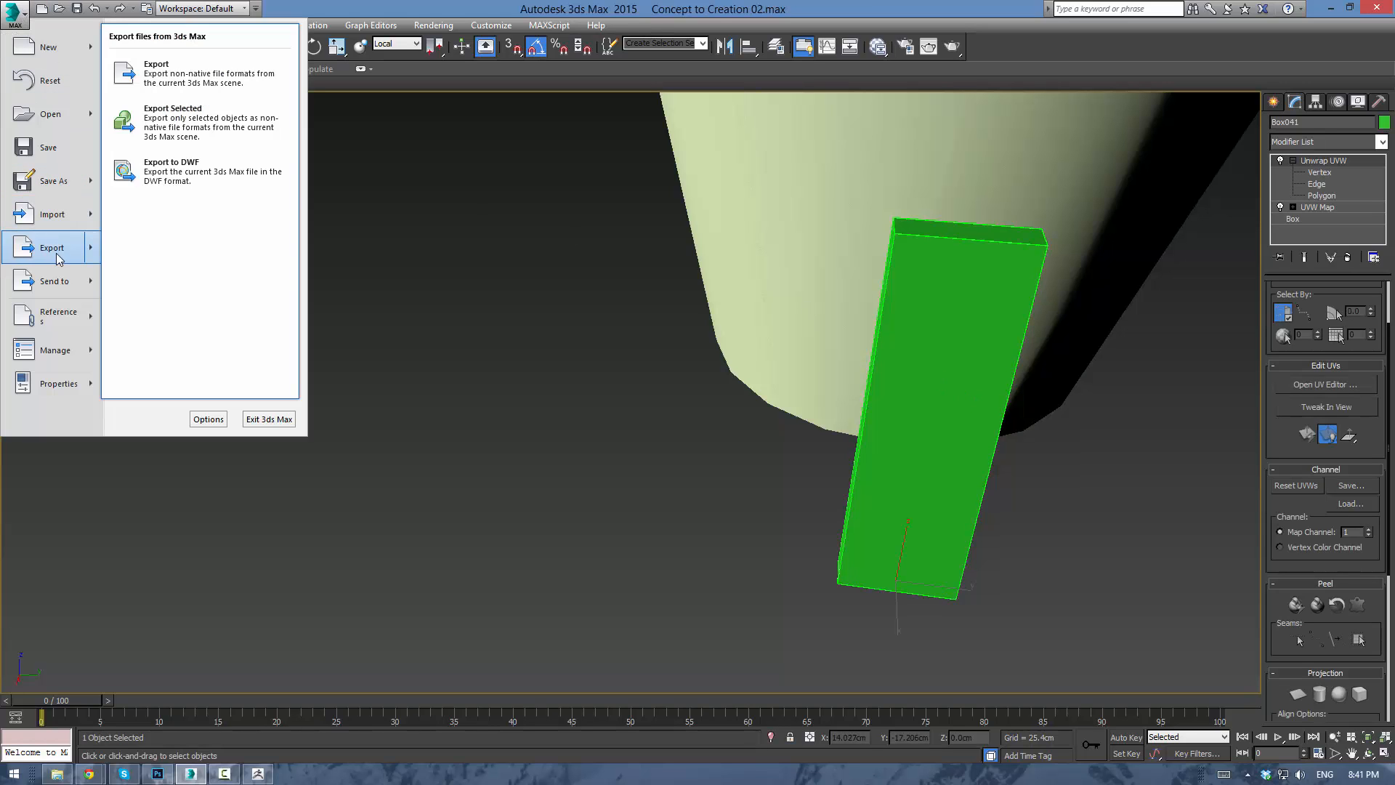
{"action": "left_click", "coordinate": [203, 133]}
{"action": "left_click", "coordinate": [289, 130]}
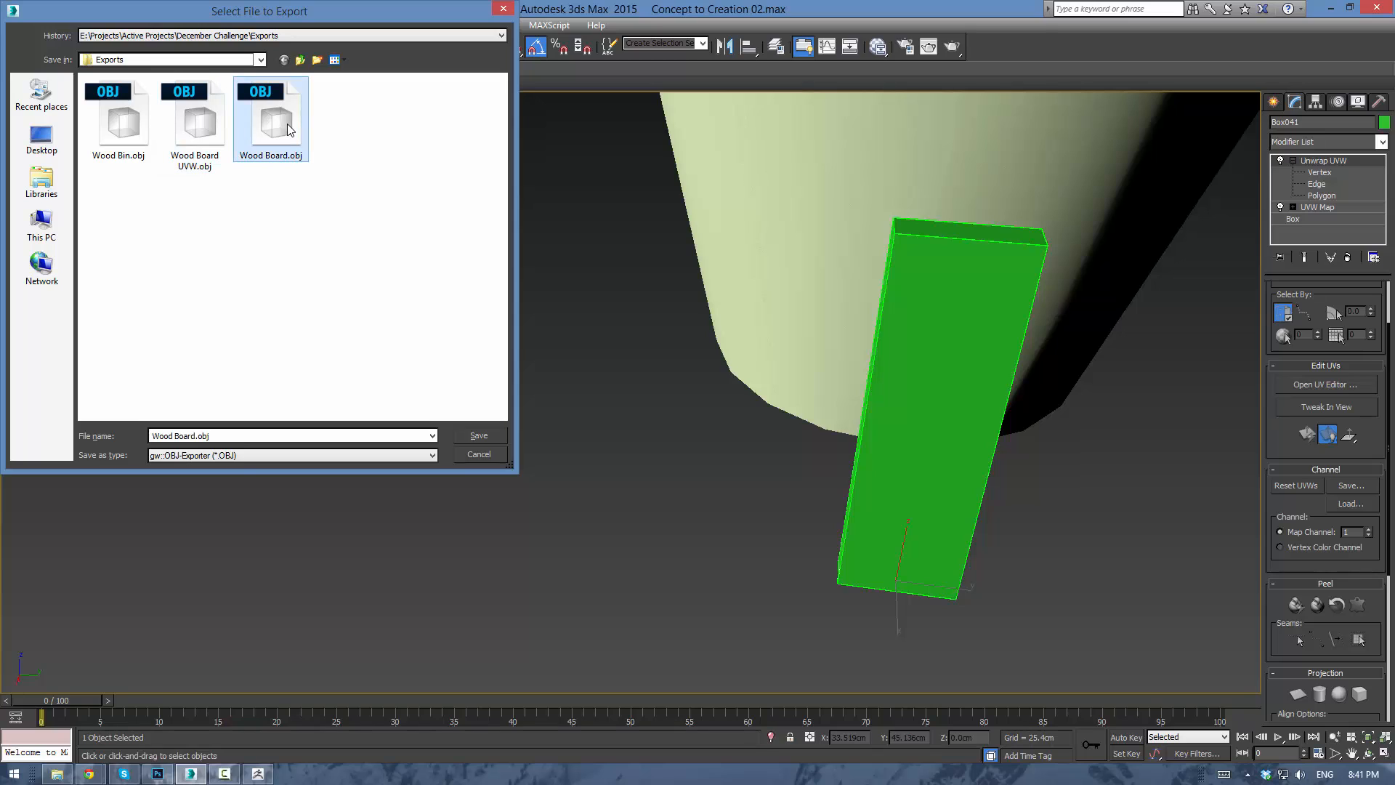
{"action": "left_click", "coordinate": [284, 59]}
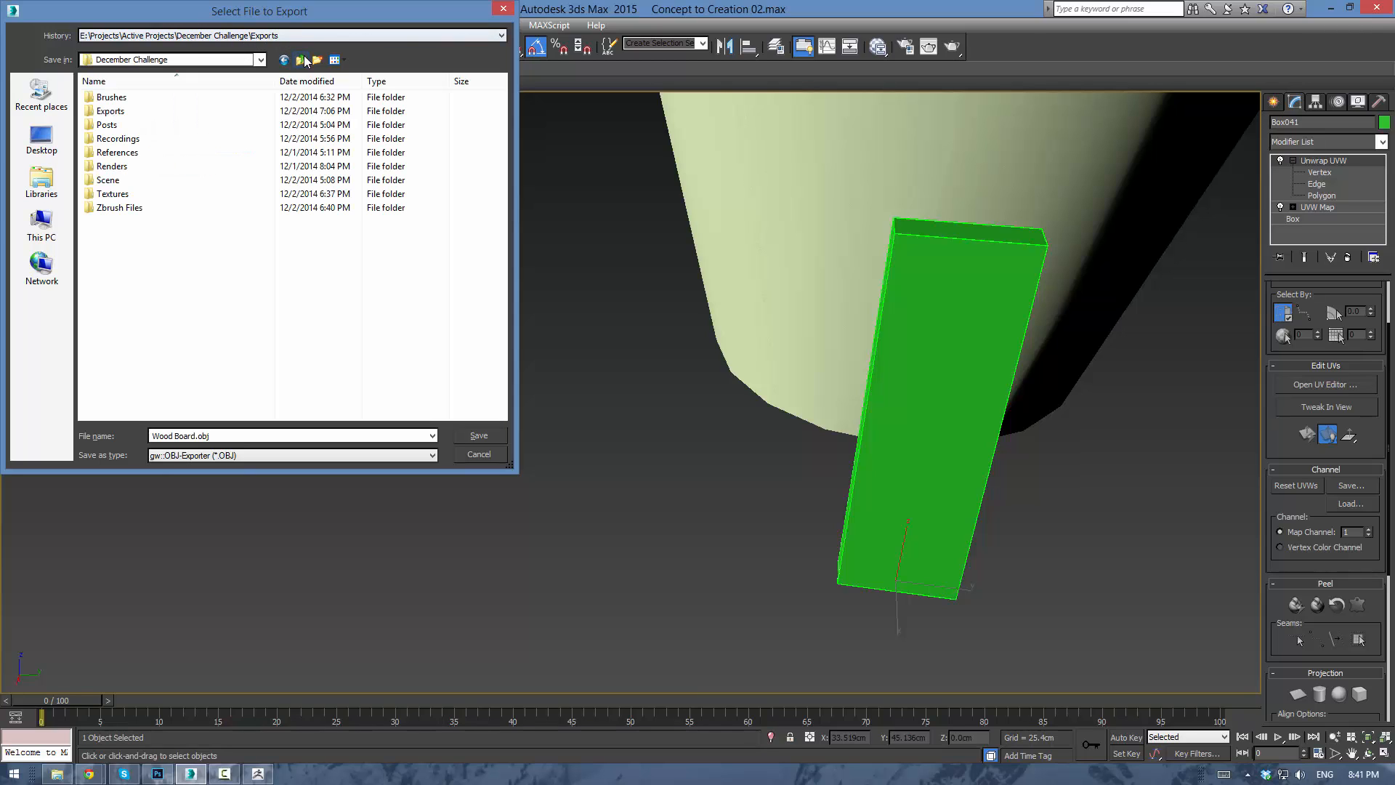
{"action": "double_click", "coordinate": [128, 110]}
{"action": "left_click", "coordinate": [266, 122]}
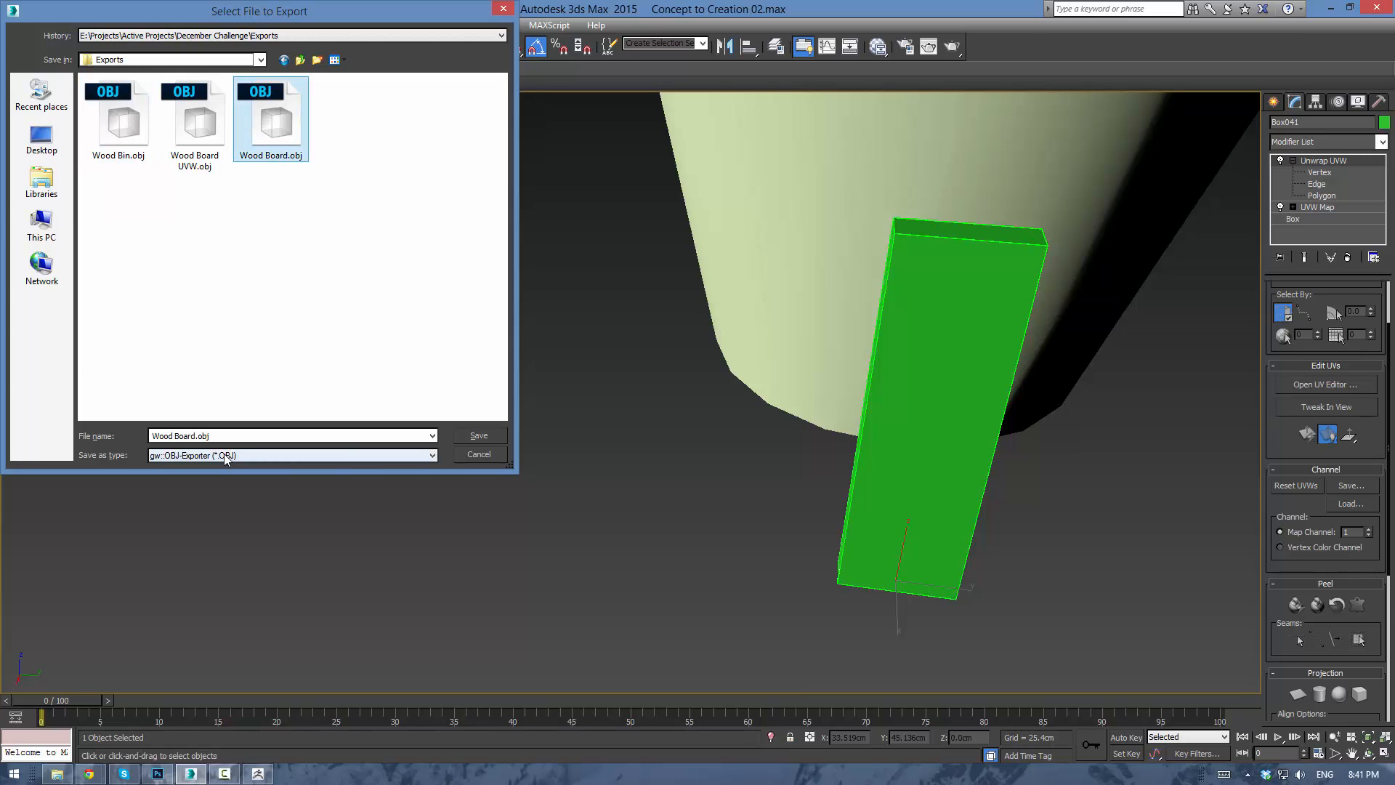
{"action": "left_click", "coordinate": [251, 457]}
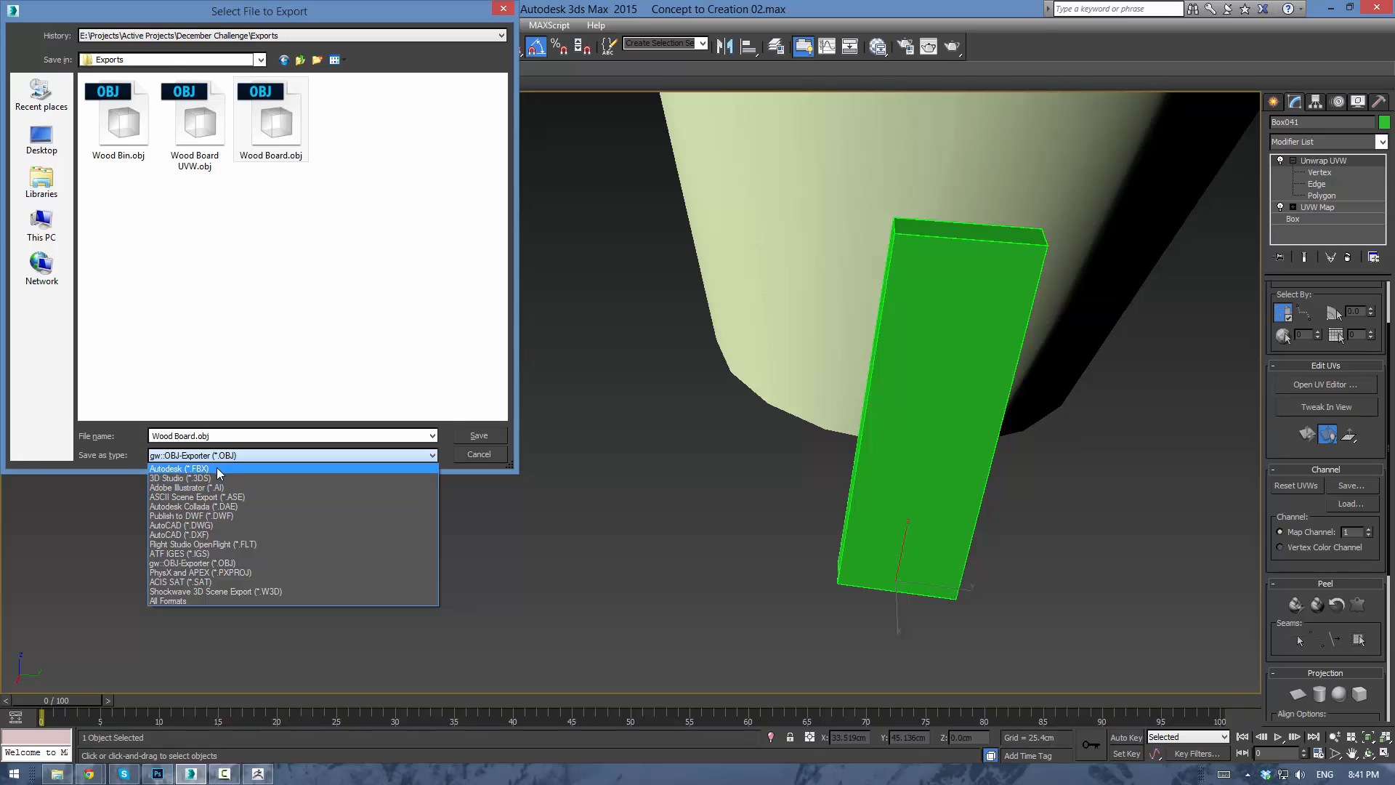
{"action": "left_click", "coordinate": [234, 564]}
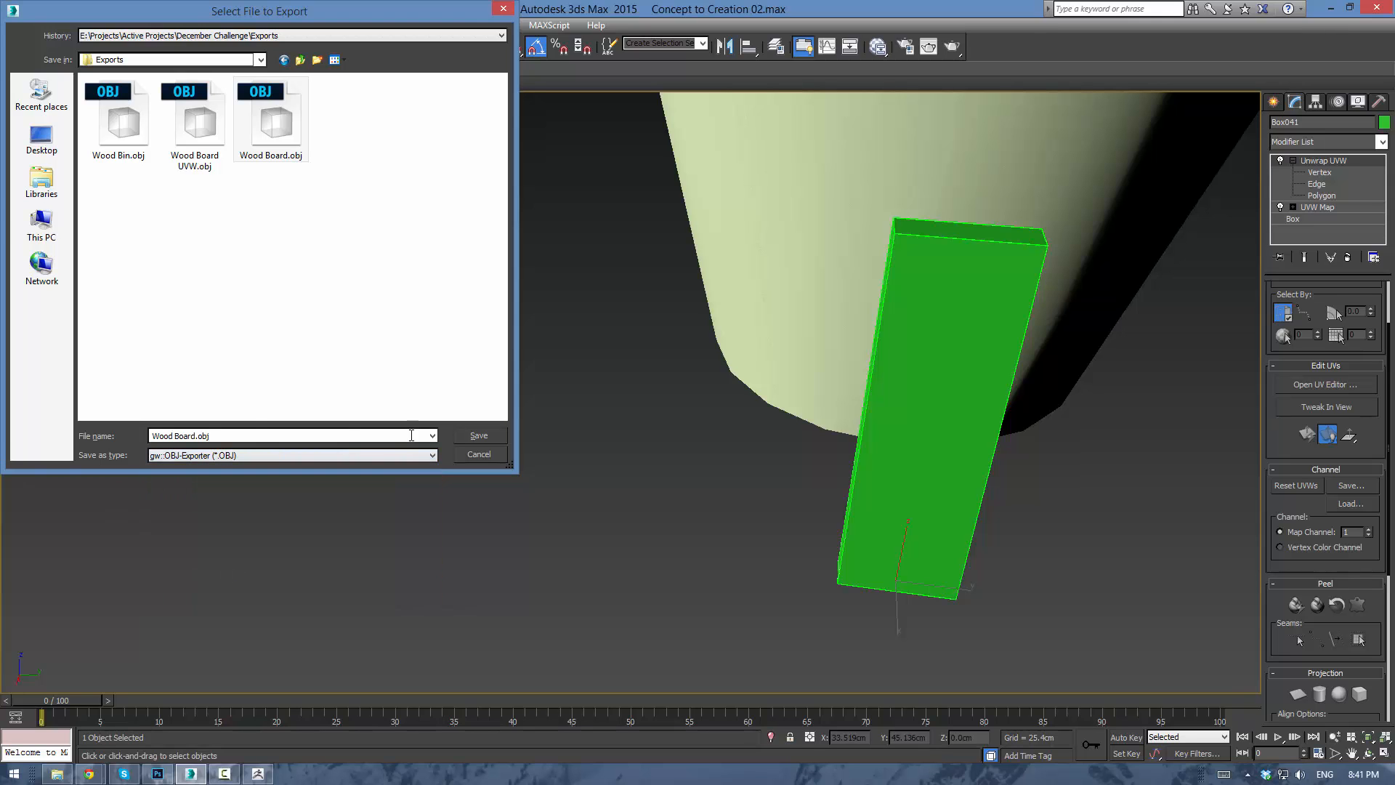
{"action": "left_click", "coordinate": [467, 436]}
{"action": "left_click", "coordinate": [755, 448]}
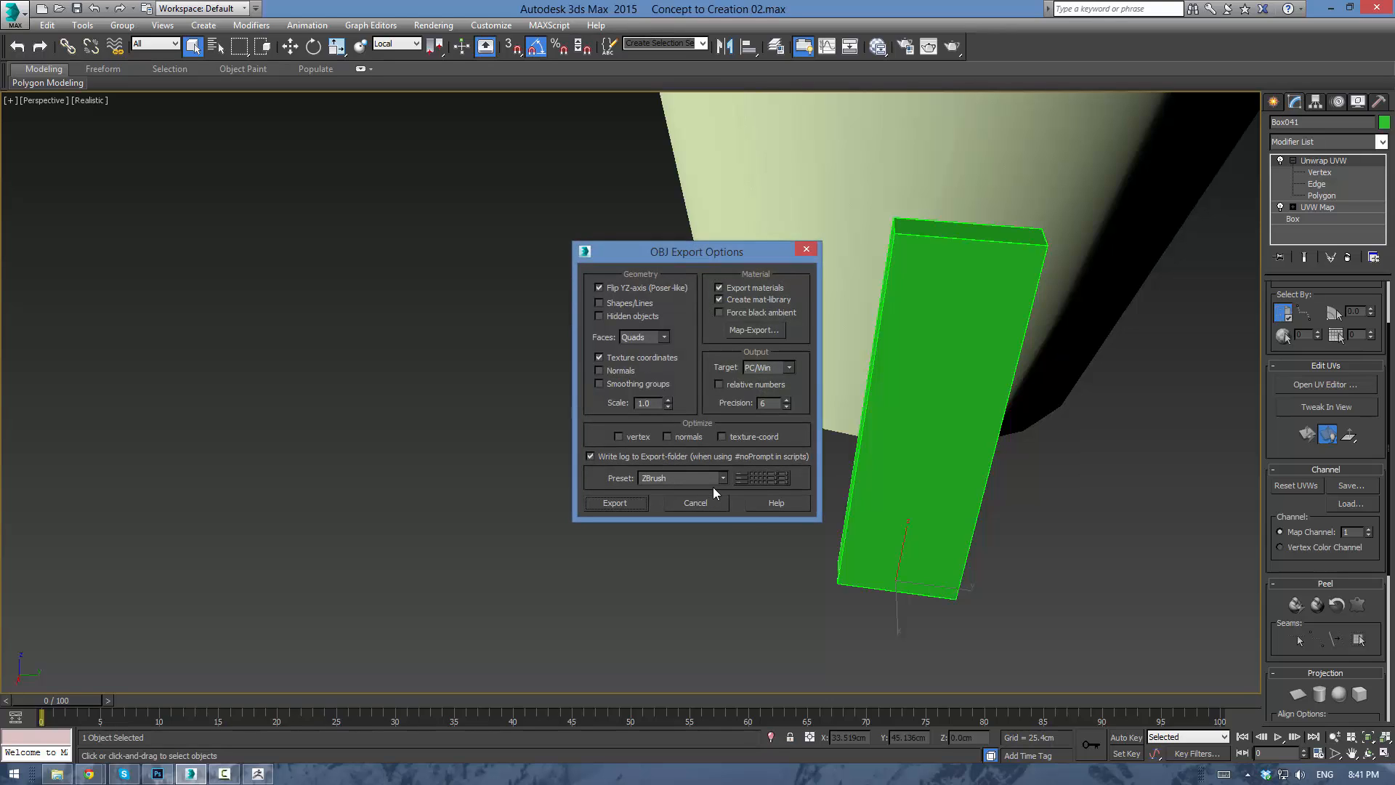
Run the OBJ export with the ZBrush preset and dismiss the export statistics.
{"action": "left_click", "coordinate": [717, 481]}
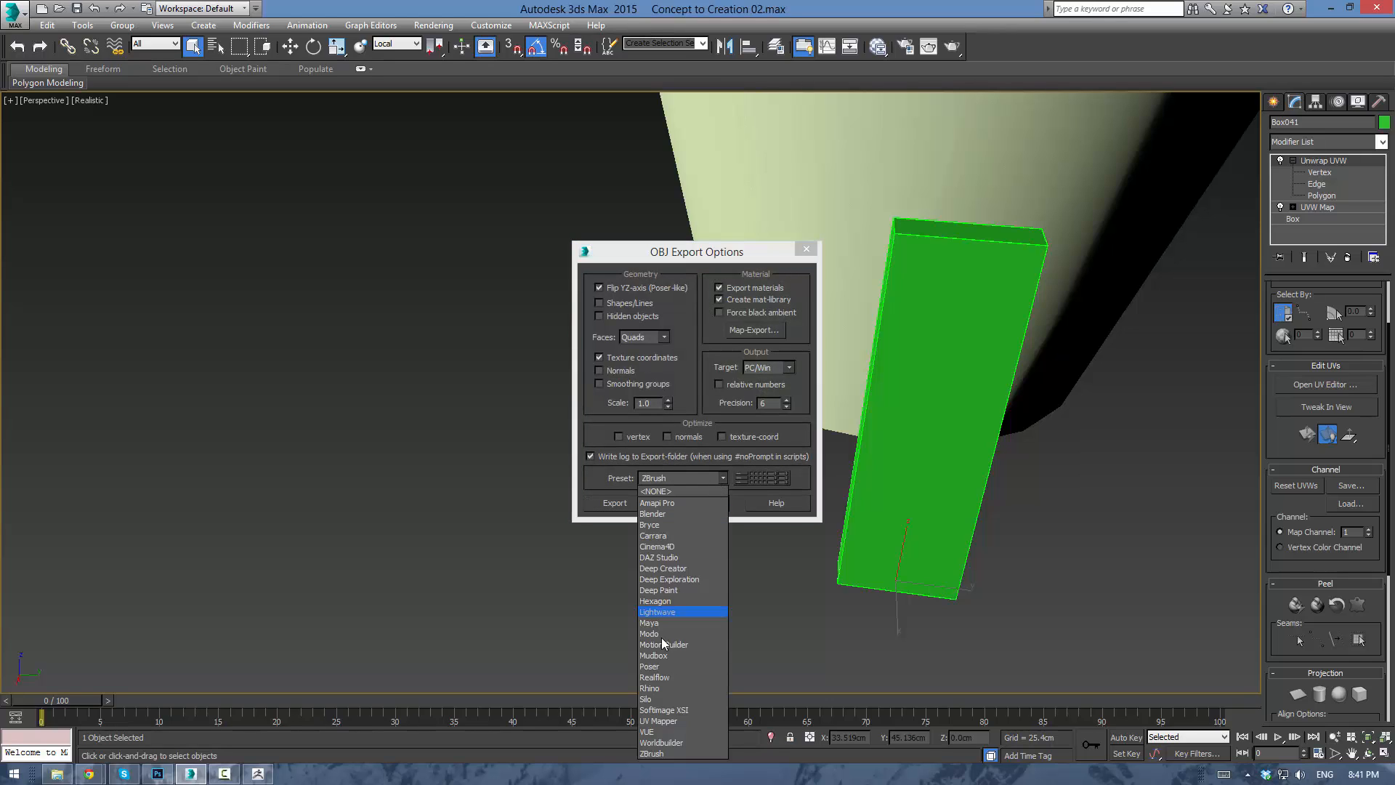
{"action": "left_click", "coordinate": [651, 756]}
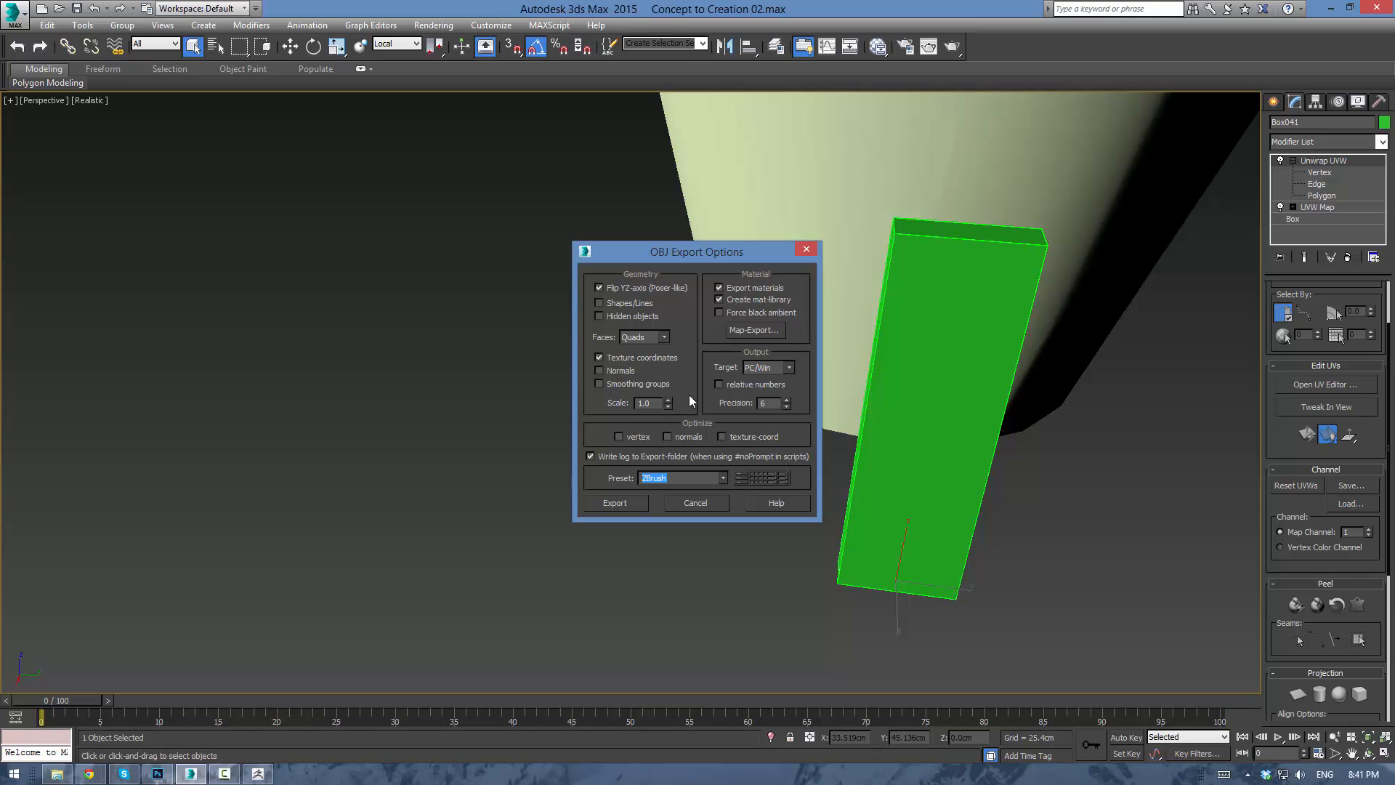
{"action": "left_click", "coordinate": [630, 500]}
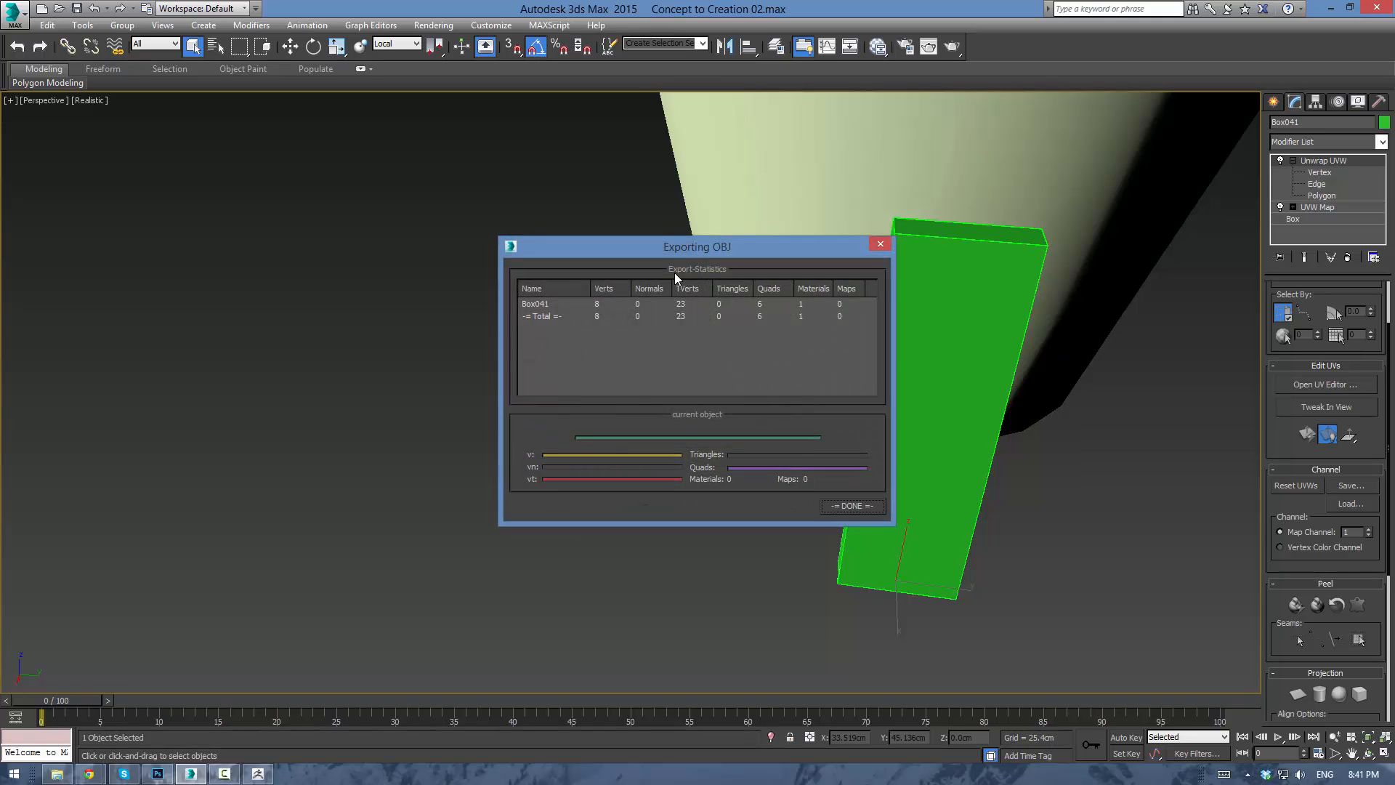
{"action": "left_click", "coordinate": [849, 507]}
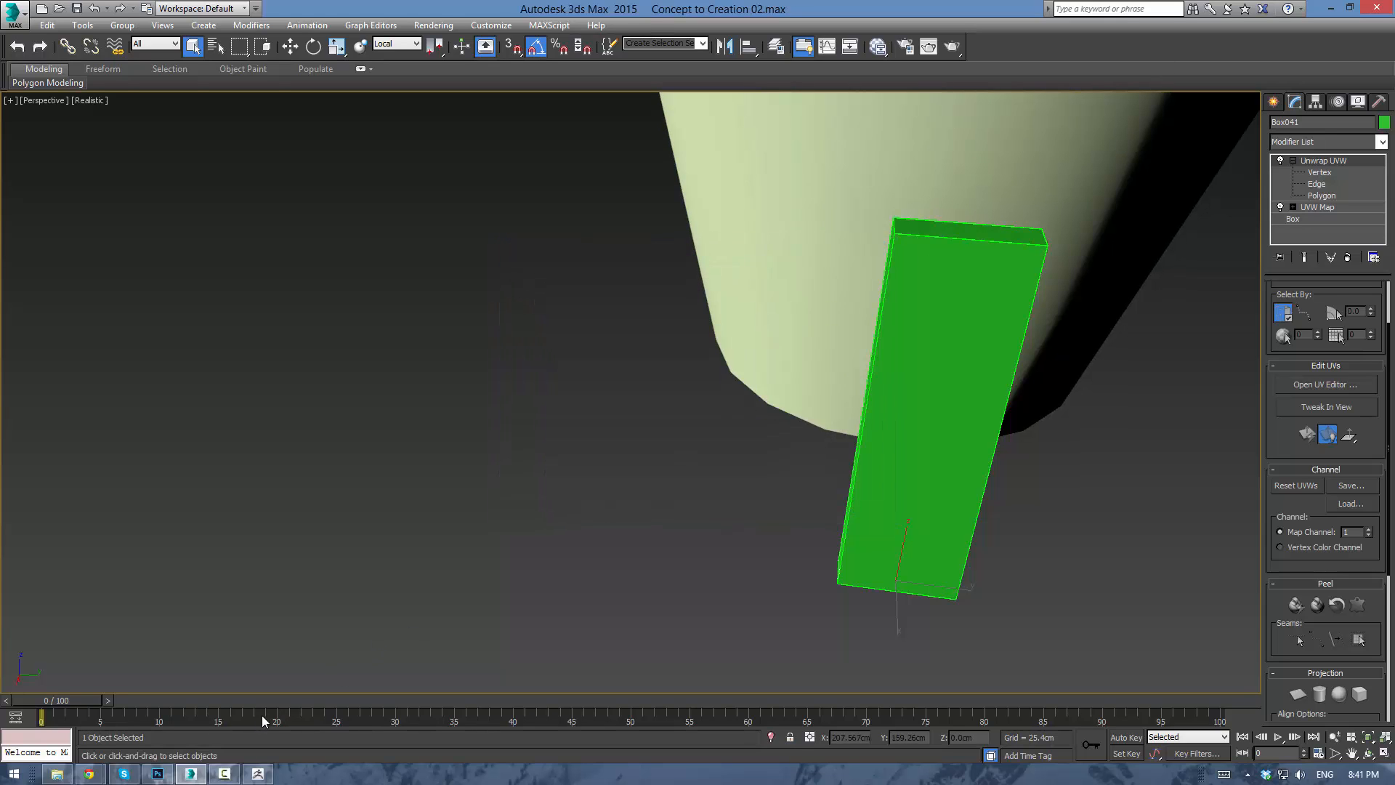
Switch to ZBrush, hide LightBox and import Wood Board.obj from the Exports folder of December Challenge on drive E.
{"action": "left_click", "coordinate": [258, 773]}
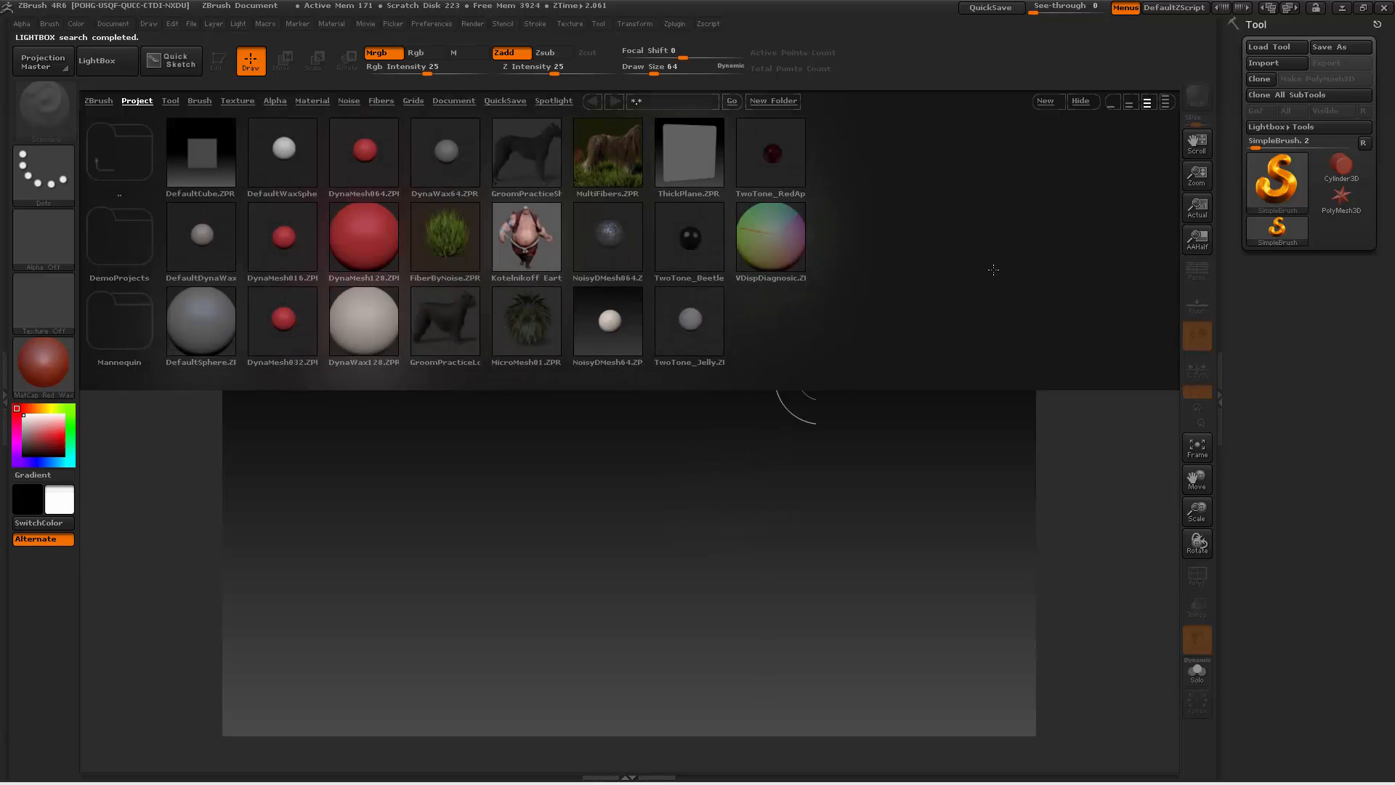
{"action": "left_click", "coordinate": [1082, 104]}
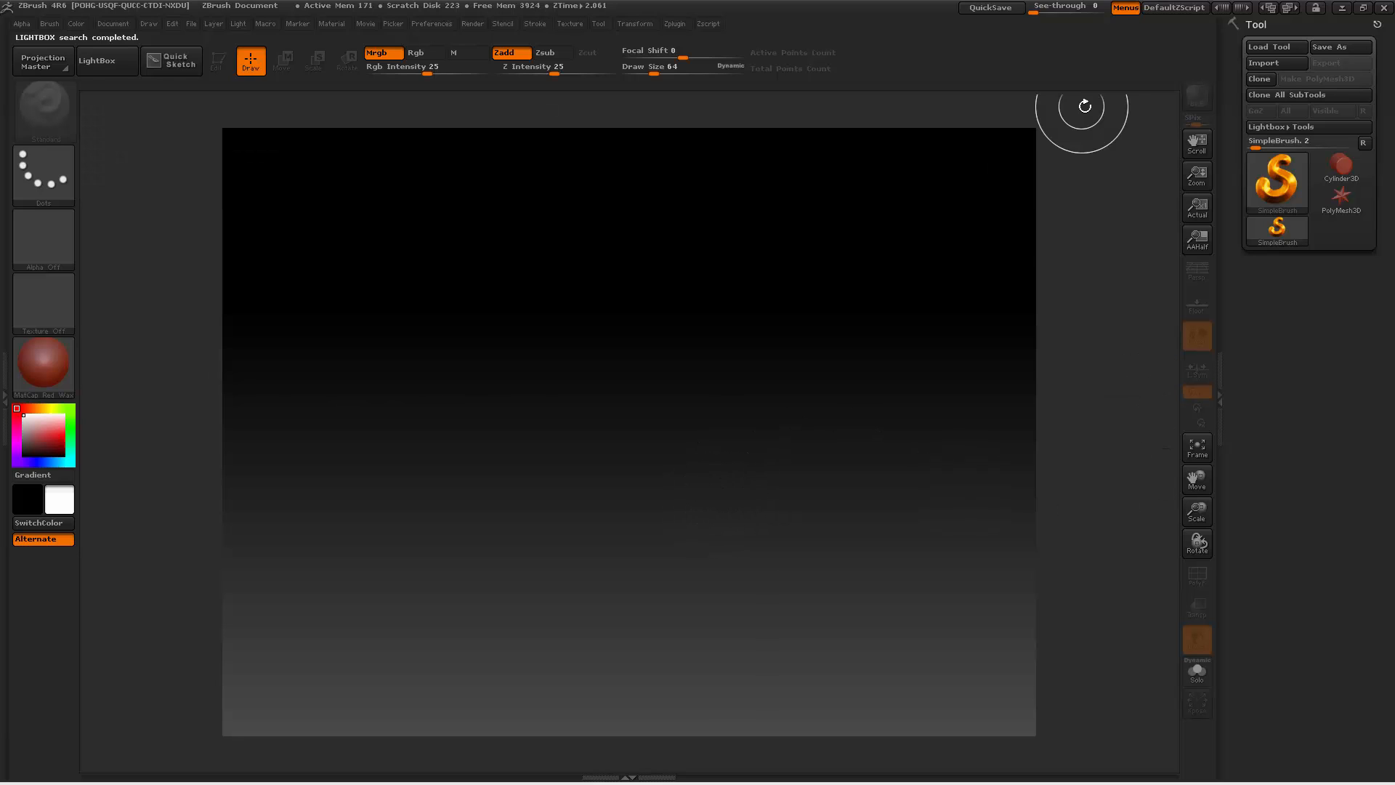
{"action": "left_click", "coordinate": [1265, 63]}
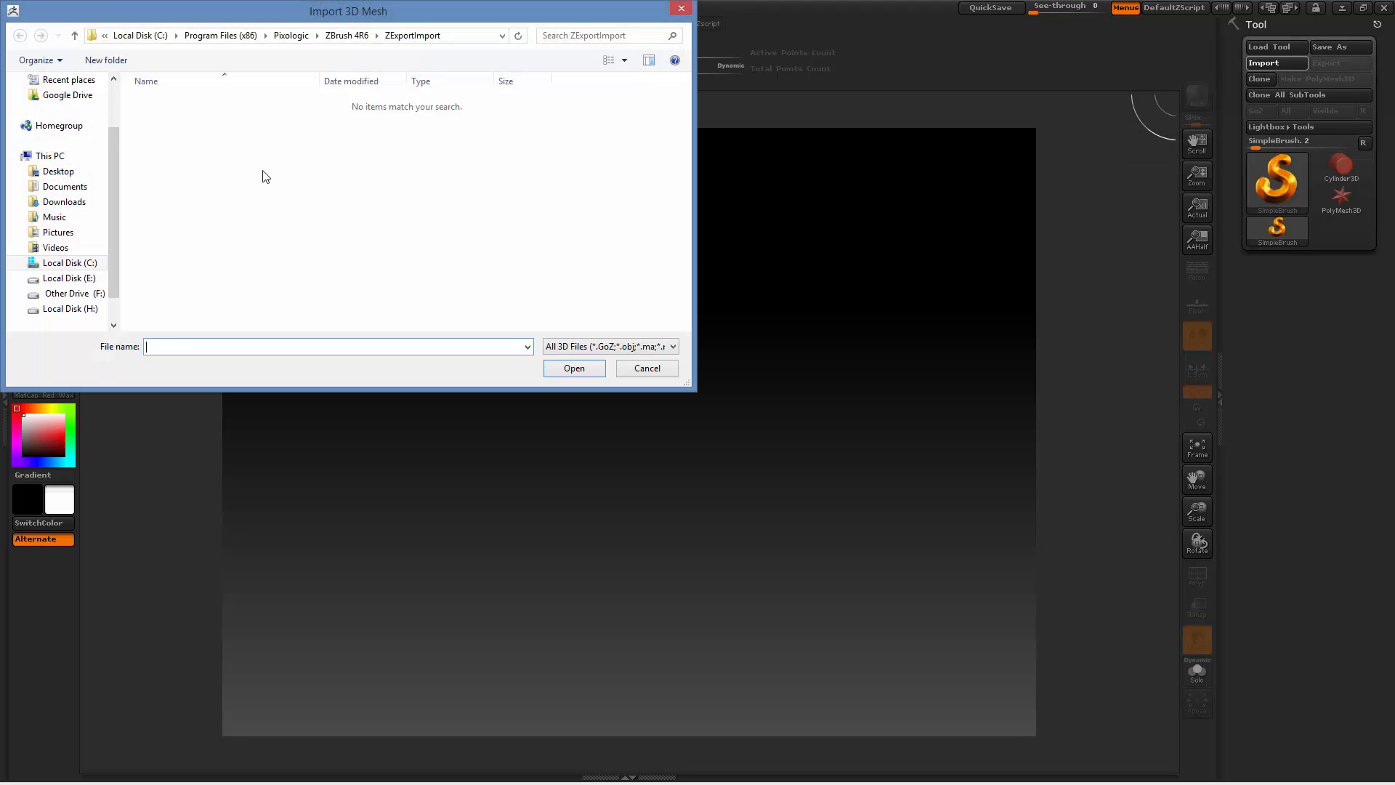
{"action": "left_click", "coordinate": [57, 278]}
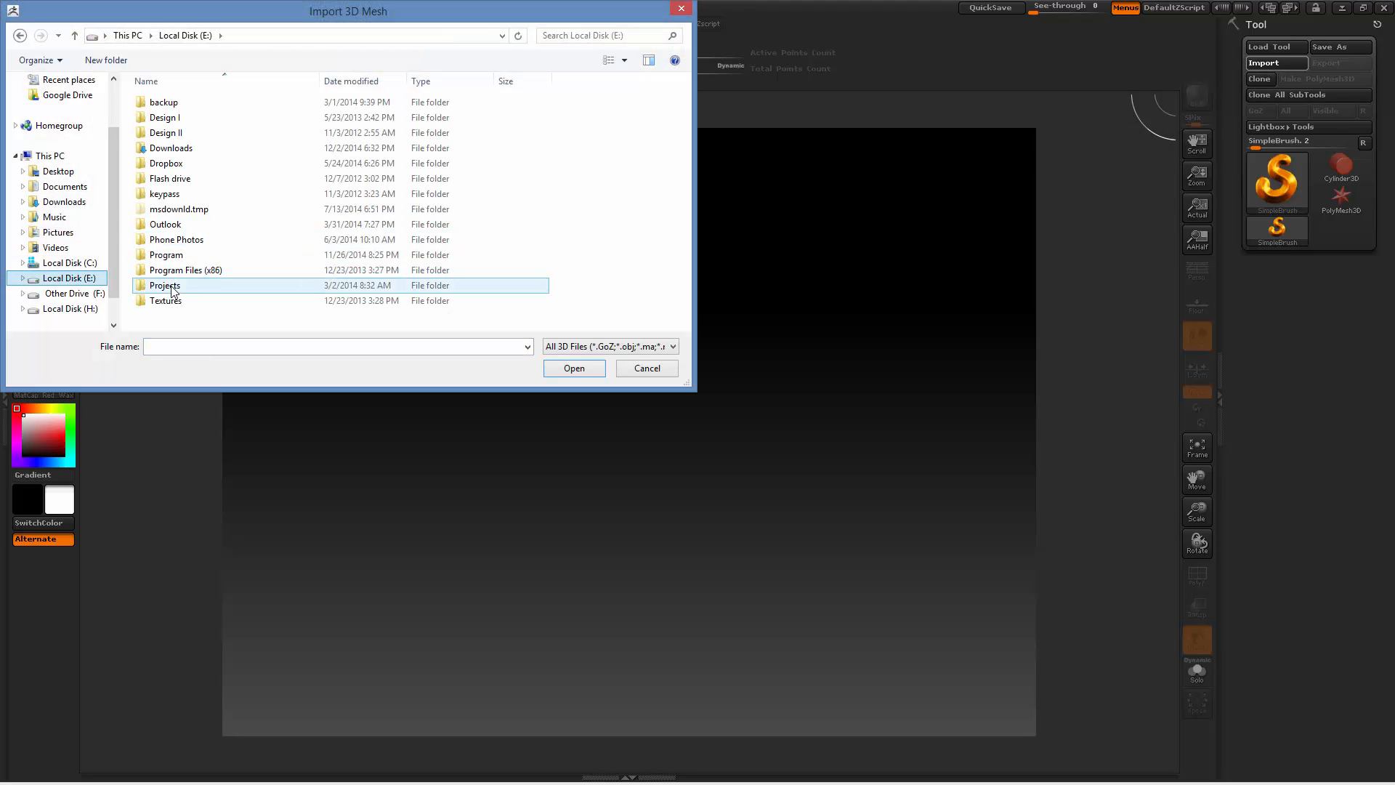
{"action": "double_click", "coordinate": [173, 287]}
{"action": "double_click", "coordinate": [186, 102]}
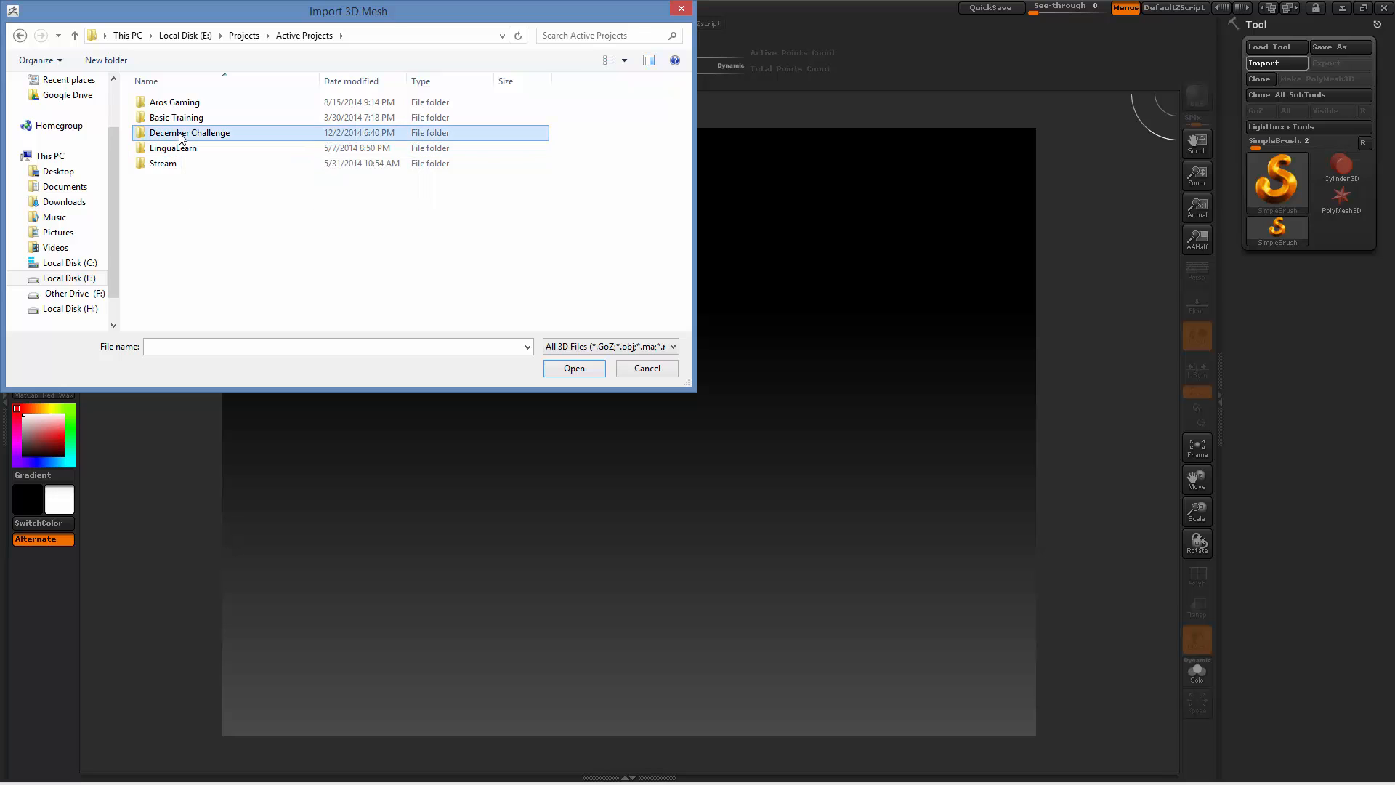
{"action": "double_click", "coordinate": [183, 134]}
{"action": "double_click", "coordinate": [184, 117]}
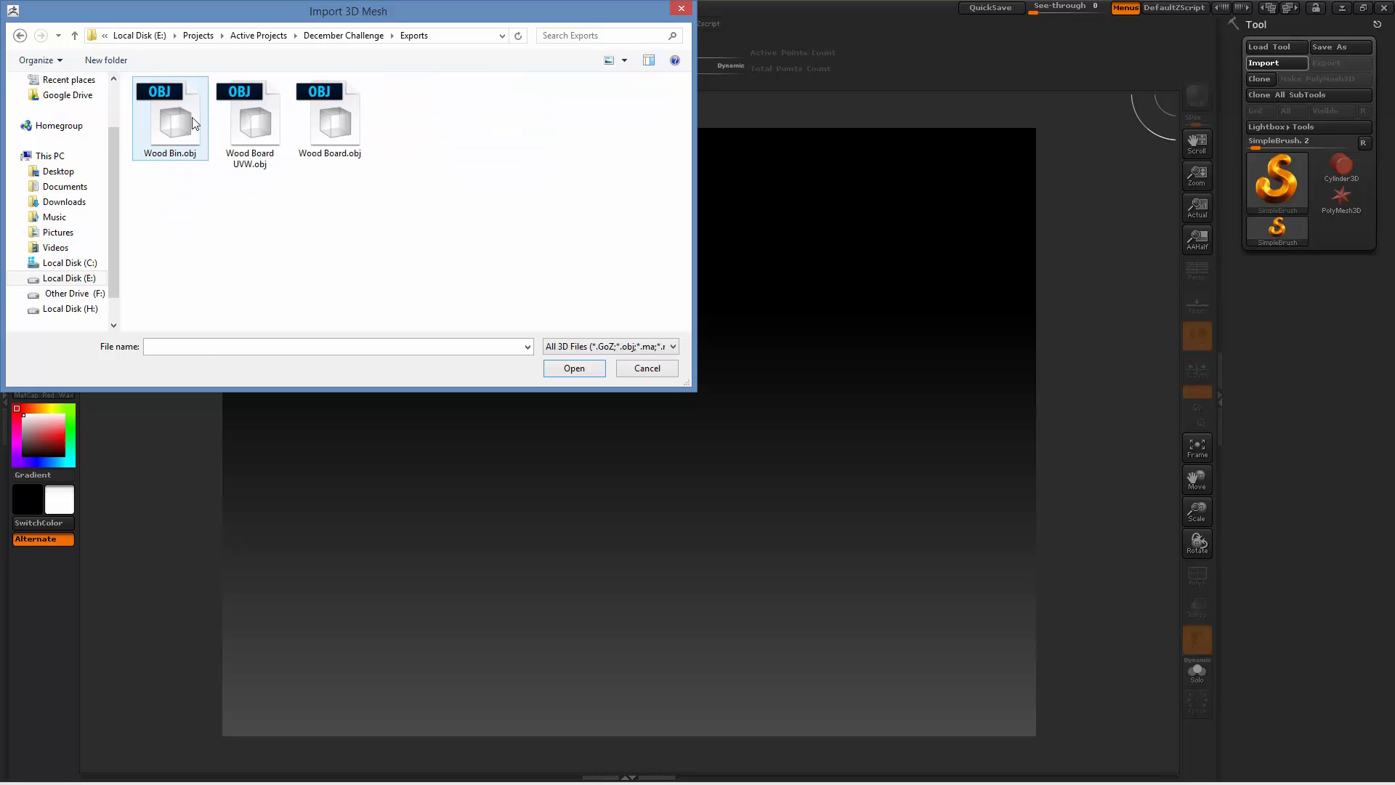
{"action": "left_click", "coordinate": [356, 124]}
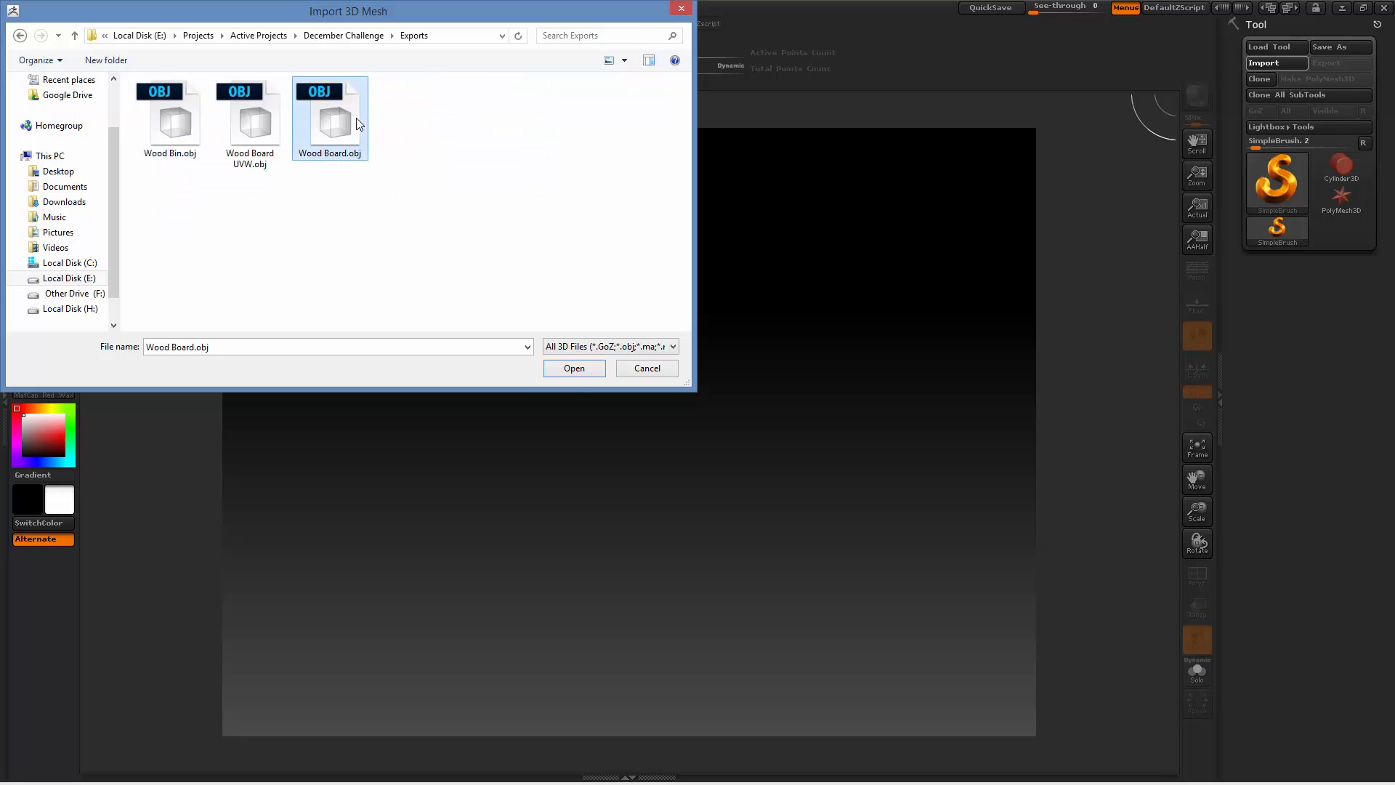
{"action": "left_click", "coordinate": [575, 368]}
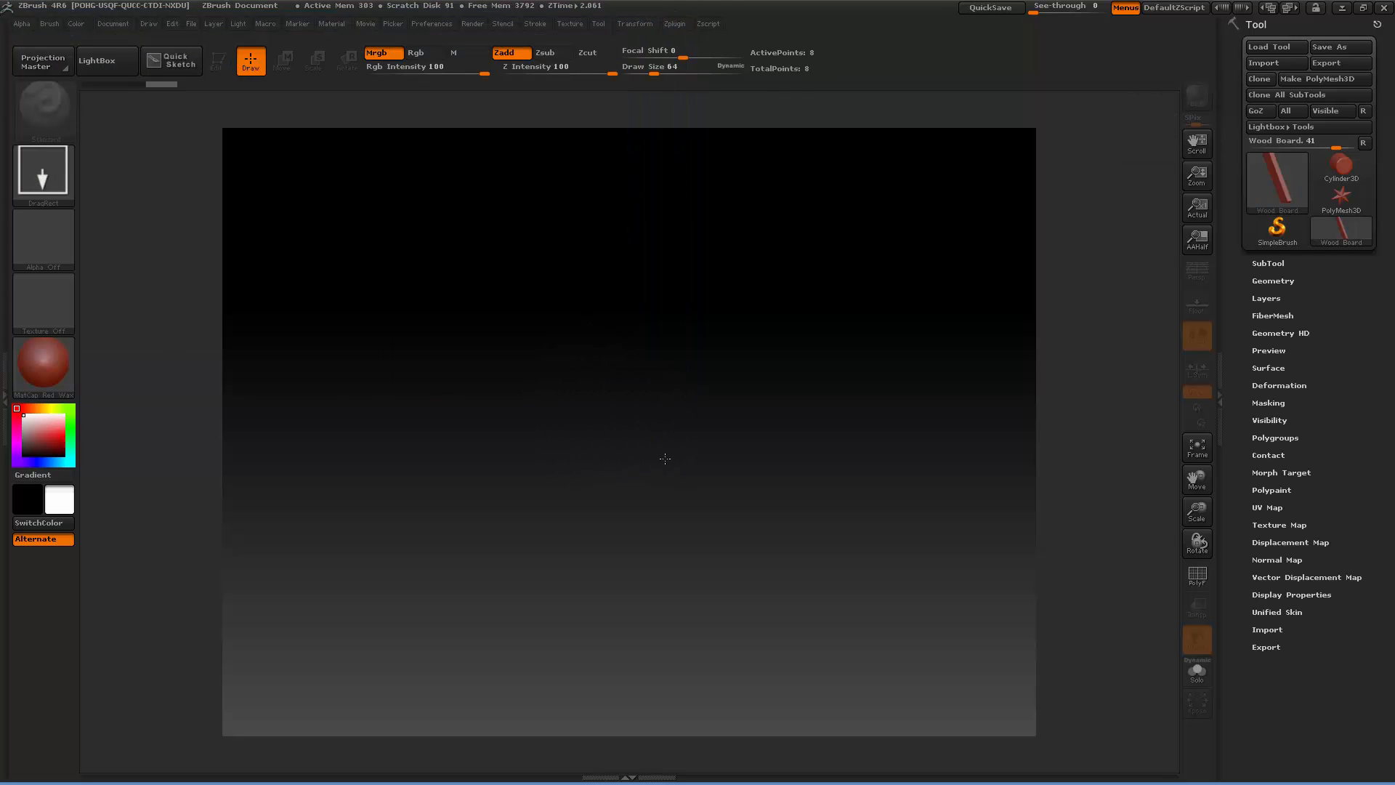
Draw the imported wood board upright in the middle of the canvas and put it into Edit mode.
{"action": "mouse_move", "coordinate": [649, 412]}
{"action": "left_mouse_down"}
{"action": "mouse_move", "coordinate": [731, 680]}
{"action": "mouse_move", "coordinate": [643, 781]}
{"action": "mouse_move", "coordinate": [959, 668]}
{"action": "mouse_move", "coordinate": [800, 783]}
{"action": "left_mouse_up"}
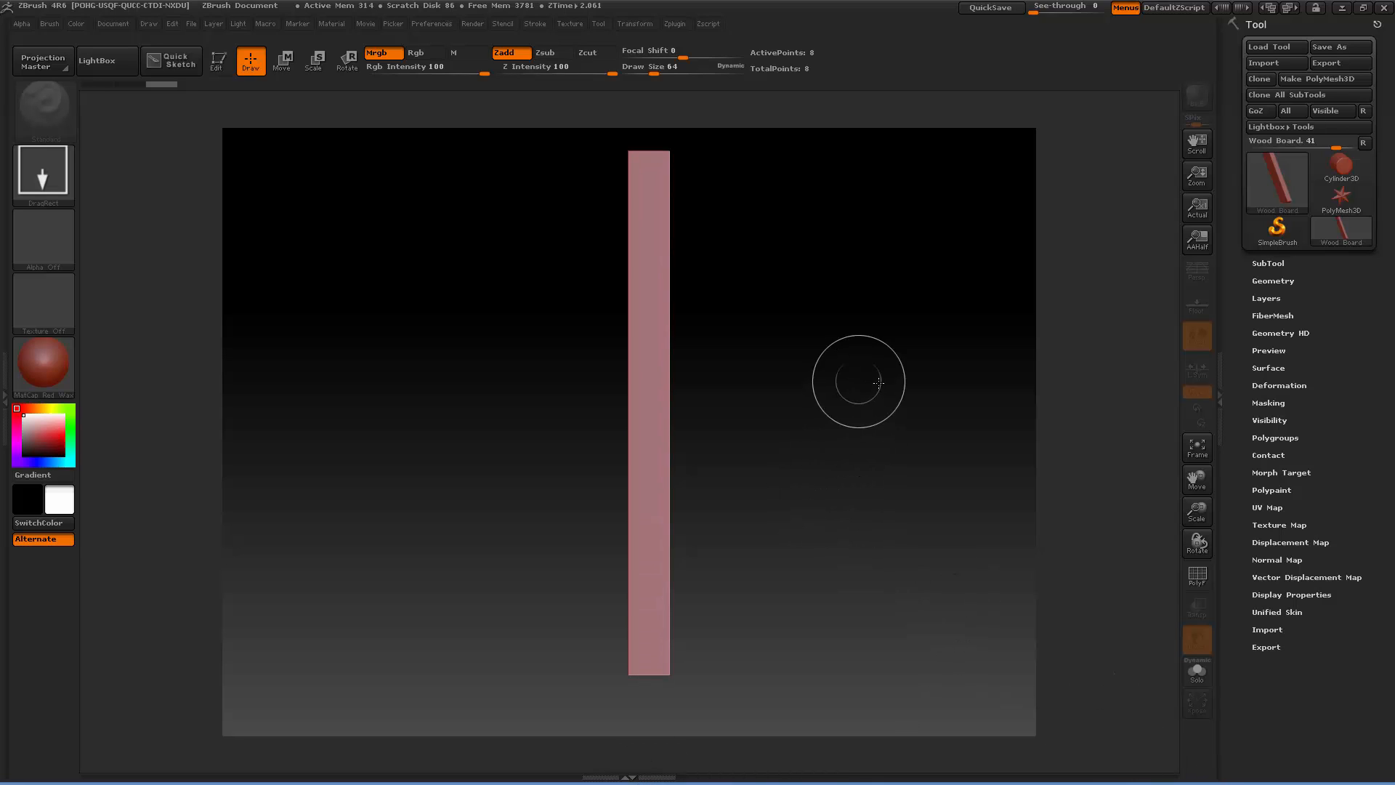
{"action": "left_click", "coordinate": [225, 67]}
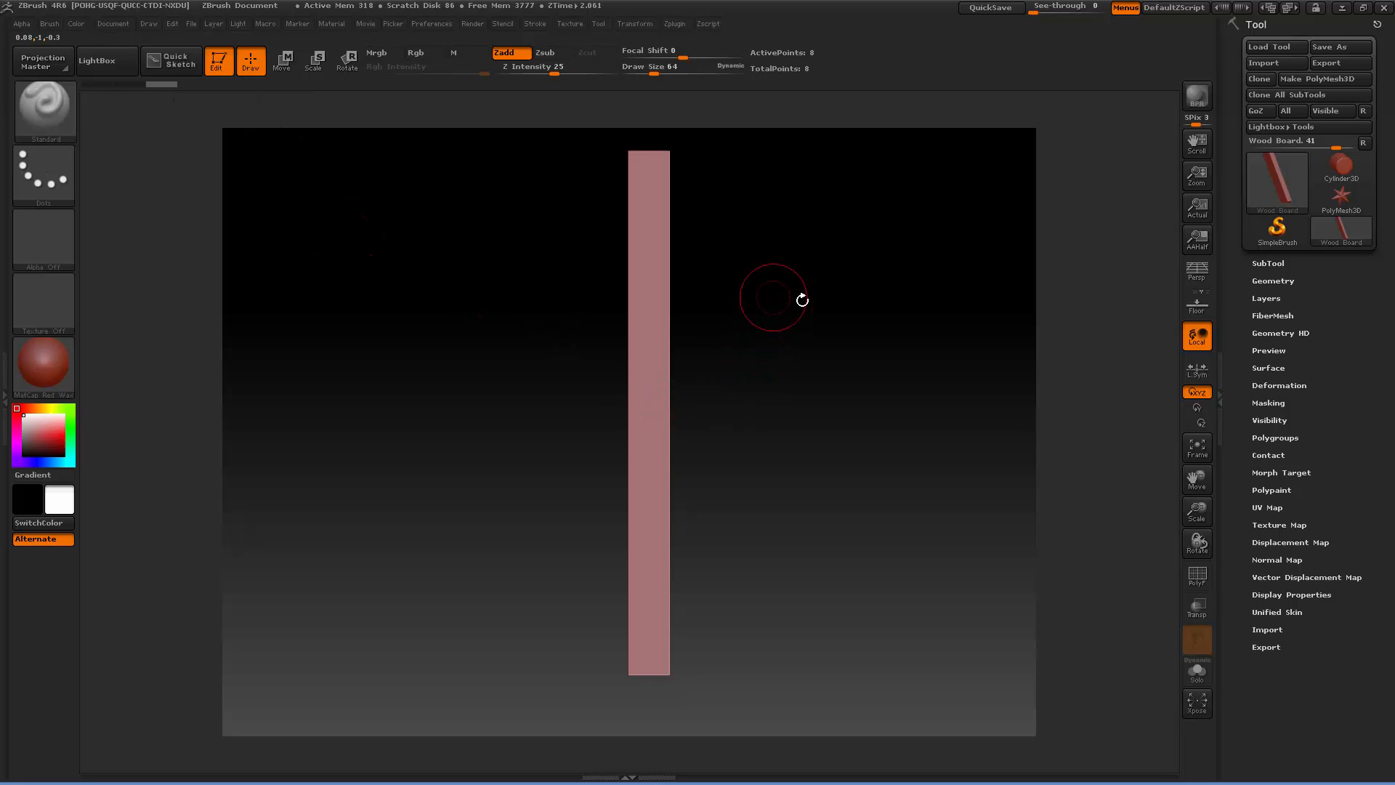
{"action": "mouse_move", "coordinate": [834, 346]}
{"action": "left_mouse_down"}
{"action": "mouse_move", "coordinate": [492, 296]}
{"action": "mouse_move", "coordinate": [769, 360]}
{"action": "mouse_move", "coordinate": [764, 329]}
{"action": "mouse_move", "coordinate": [778, 333]}
{"action": "left_mouse_up"}
{"action": "left_click_drag", "start_coordinate": [699, 370], "coordinate": [734, 378]}
{"action": "mouse_move", "coordinate": [733, 379]}
{"action": "right_mouse_down", "text": "ctrl"}
{"action": "mouse_move", "coordinate": [729, 284]}
{"action": "mouse_move", "coordinate": [705, 421]}
{"action": "mouse_move", "coordinate": [714, 298]}
{"action": "mouse_move", "coordinate": [710, 410]}
{"action": "right_mouse_up", "text": "ctrl"}
{"action": "mouse_move", "coordinate": [717, 380]}
{"action": "left_mouse_down", "text": "shift"}
{"action": "mouse_move", "coordinate": [733, 400]}
{"action": "mouse_move", "coordinate": [770, 390]}
{"action": "left_mouse_up", "text": "shift"}
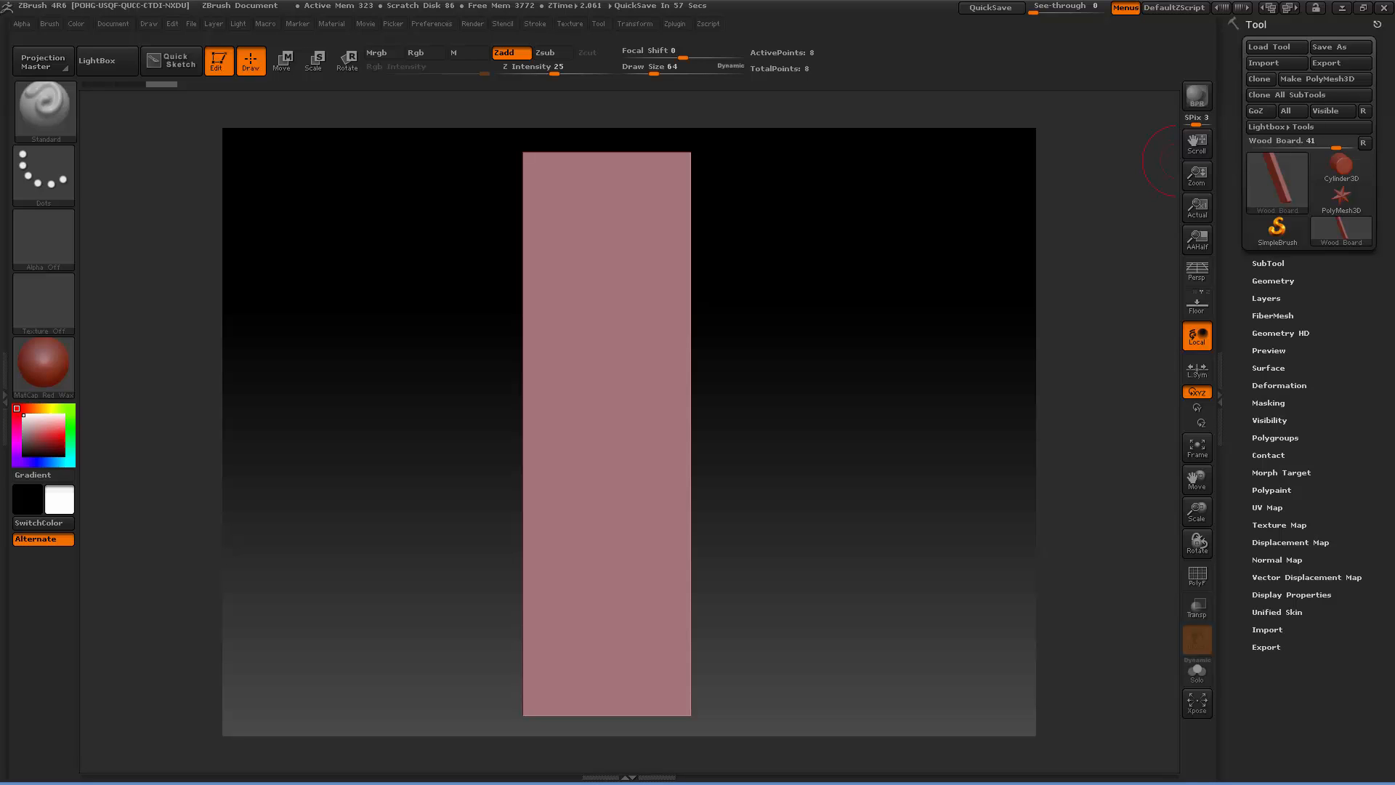
Bring up the browser with the Vimeo page "Custom Brushes using Zbrush and Max" and look through its description and comments.
{"action": "left_click_drag", "start_coordinate": [1394, 171], "coordinate": [616, 29]}
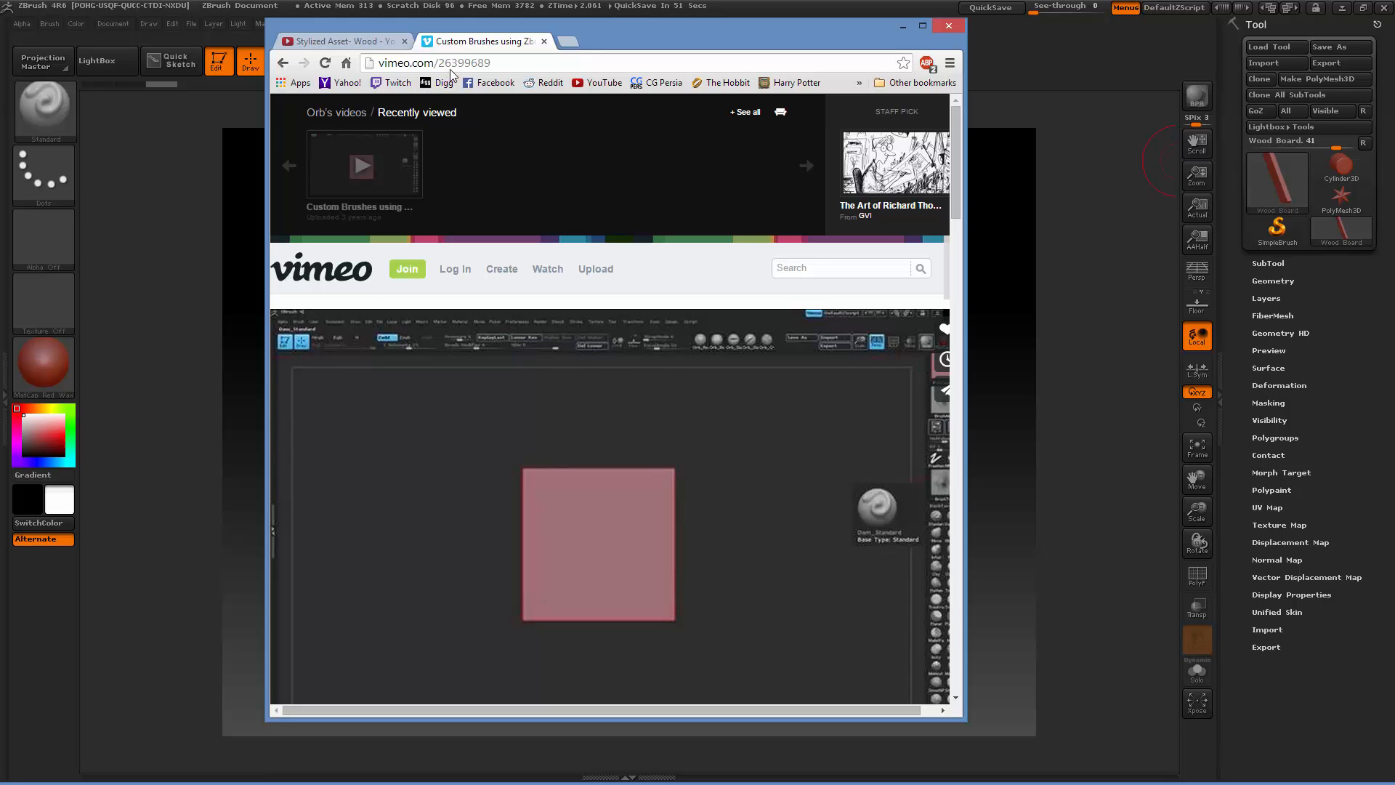
{"action": "left_click", "coordinate": [500, 62]}
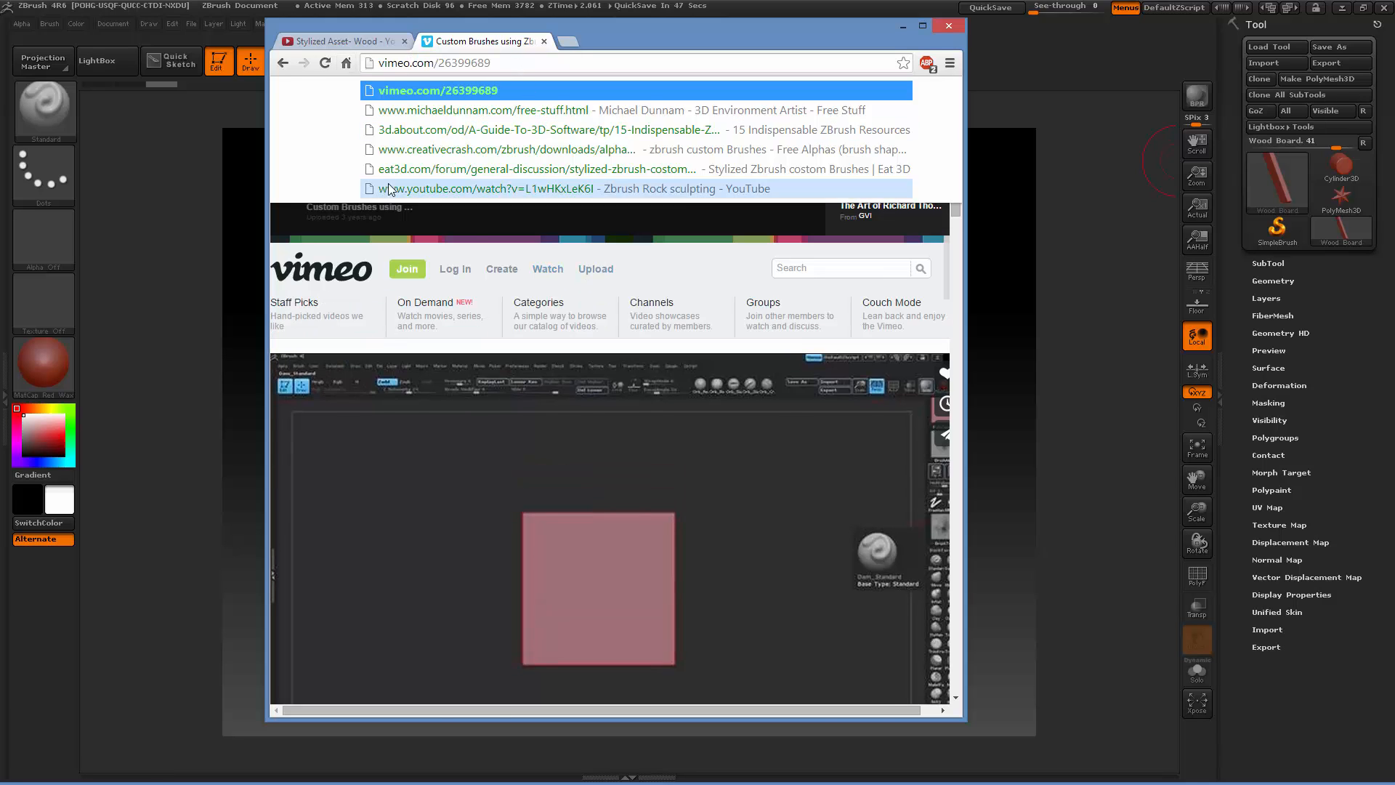
{"action": "scroll", "coordinate": [686, 259], "scroll_direction": "down", "scroll_amount": 1}
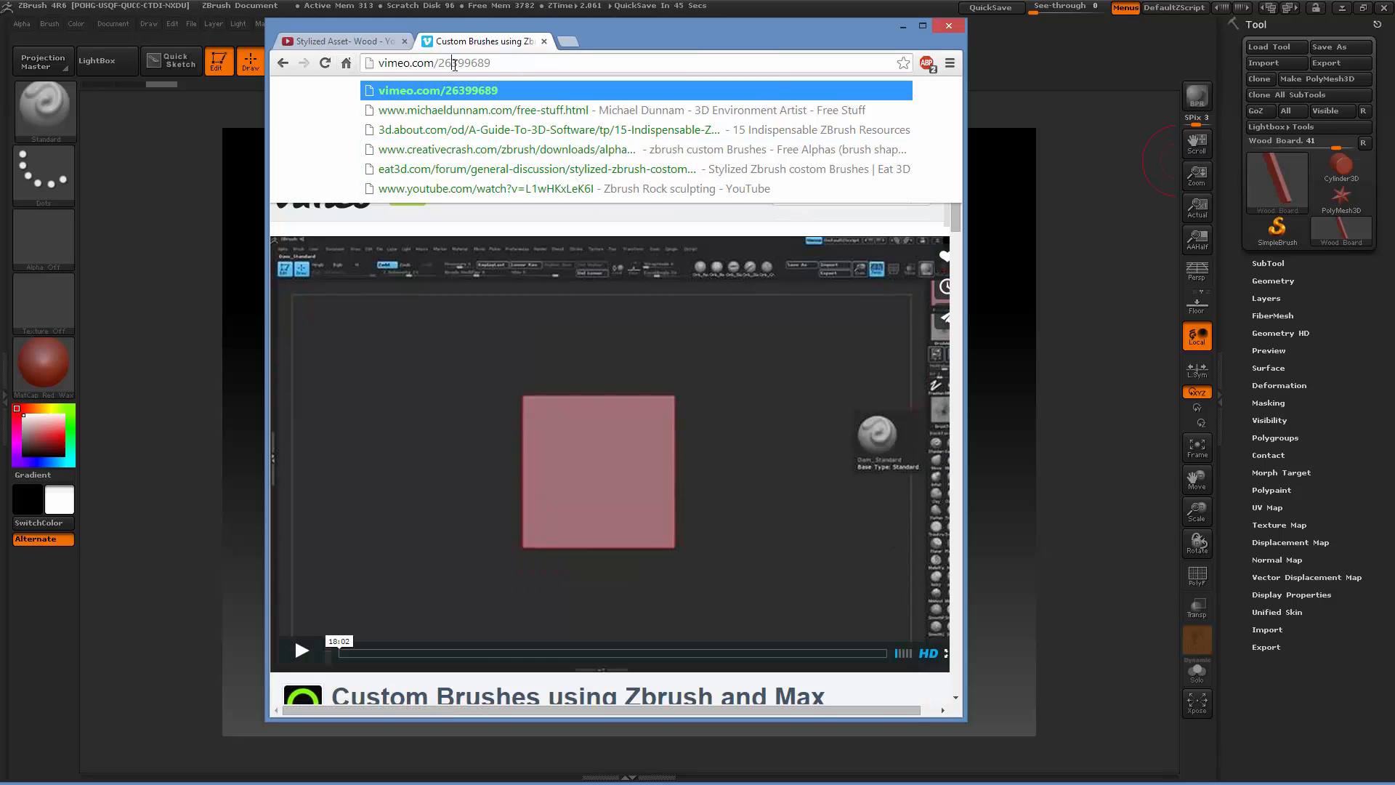
{"action": "scroll", "coordinate": [700, 560], "scroll_direction": "down", "scroll_amount": 3}
{"action": "left_click", "coordinate": [700, 560]}
{"action": "scroll", "coordinate": [701, 560], "scroll_direction": "down", "scroll_amount": 3}
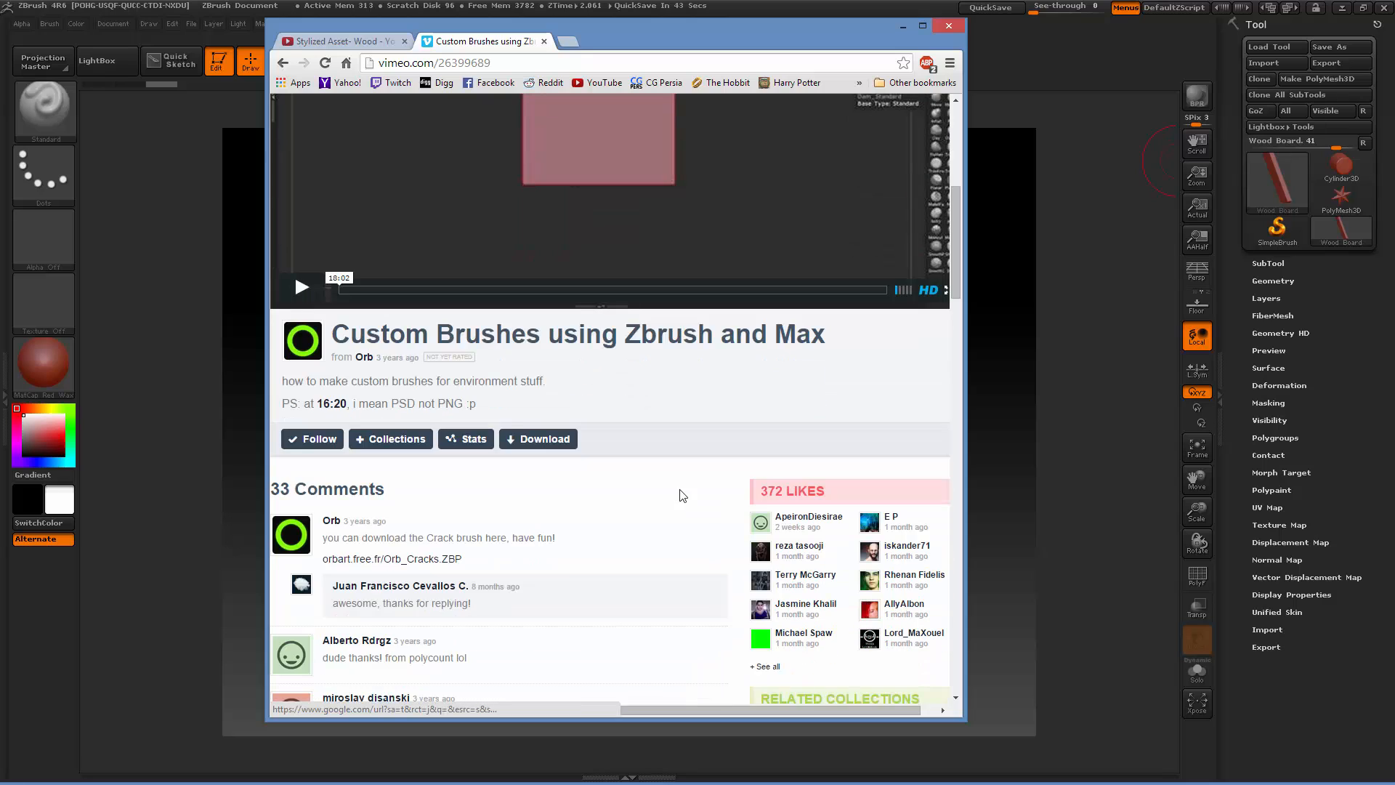
{"action": "scroll", "coordinate": [484, 429], "scroll_direction": "up", "scroll_amount": 1}
{"action": "scroll", "coordinate": [754, 450], "scroll_direction": "down", "scroll_amount": 2}
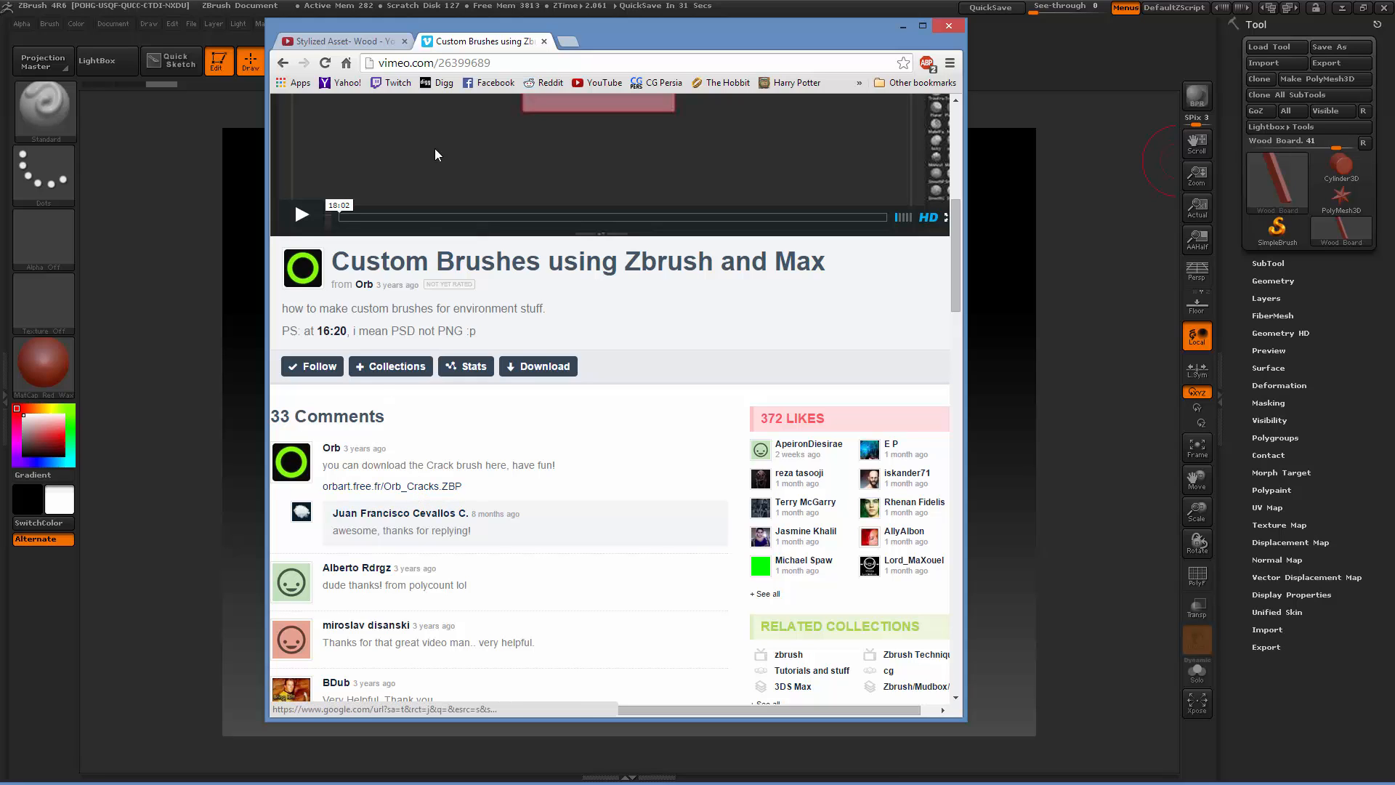
Open the YouTube video "Stylized Asset- Wood", expand its description to examine the brush download information, and move the browser off the ZBrush canvas.
{"action": "left_click", "coordinate": [324, 44]}
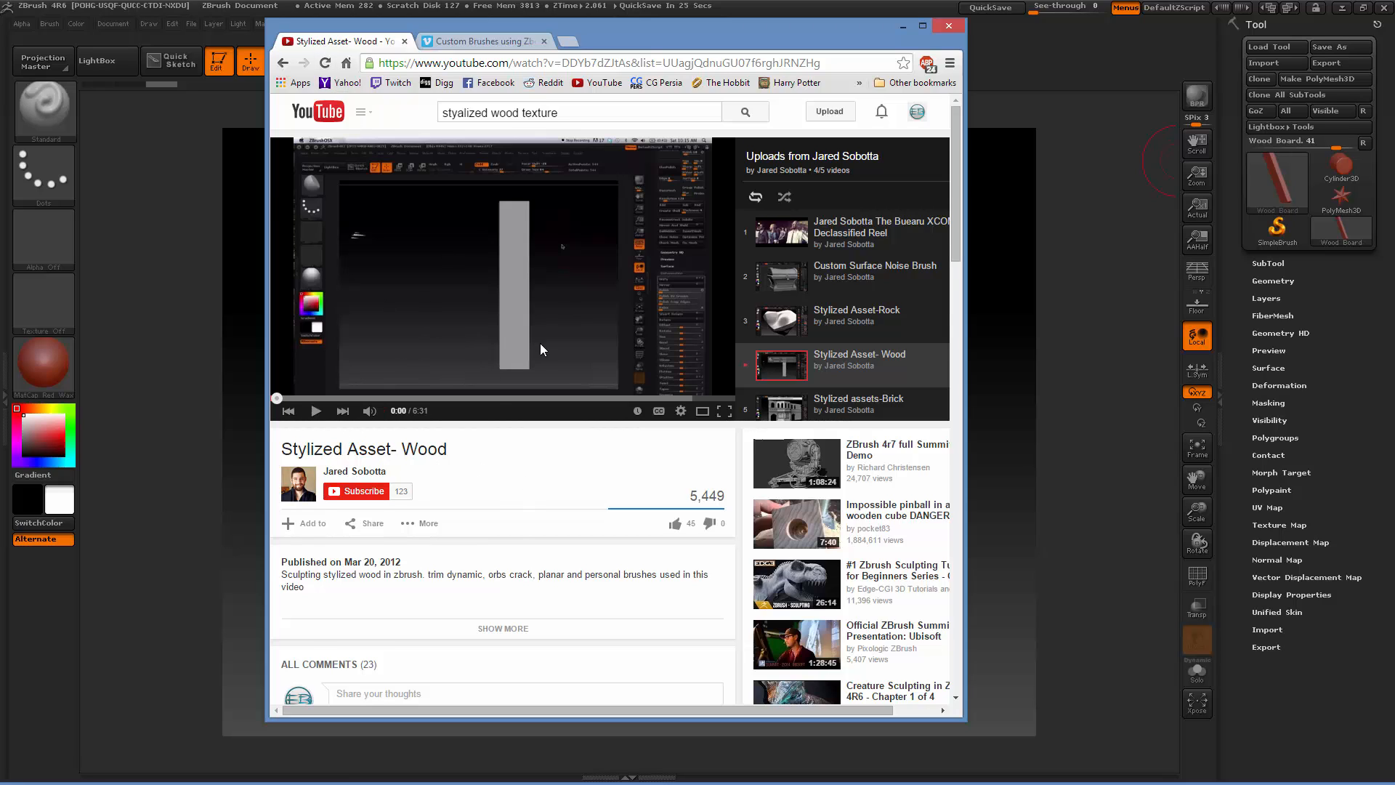
{"action": "scroll", "coordinate": [498, 401], "scroll_direction": "down", "scroll_amount": 1}
{"action": "scroll", "coordinate": [501, 416], "scroll_direction": "down", "scroll_amount": 1}
{"action": "left_click", "coordinate": [487, 483]}
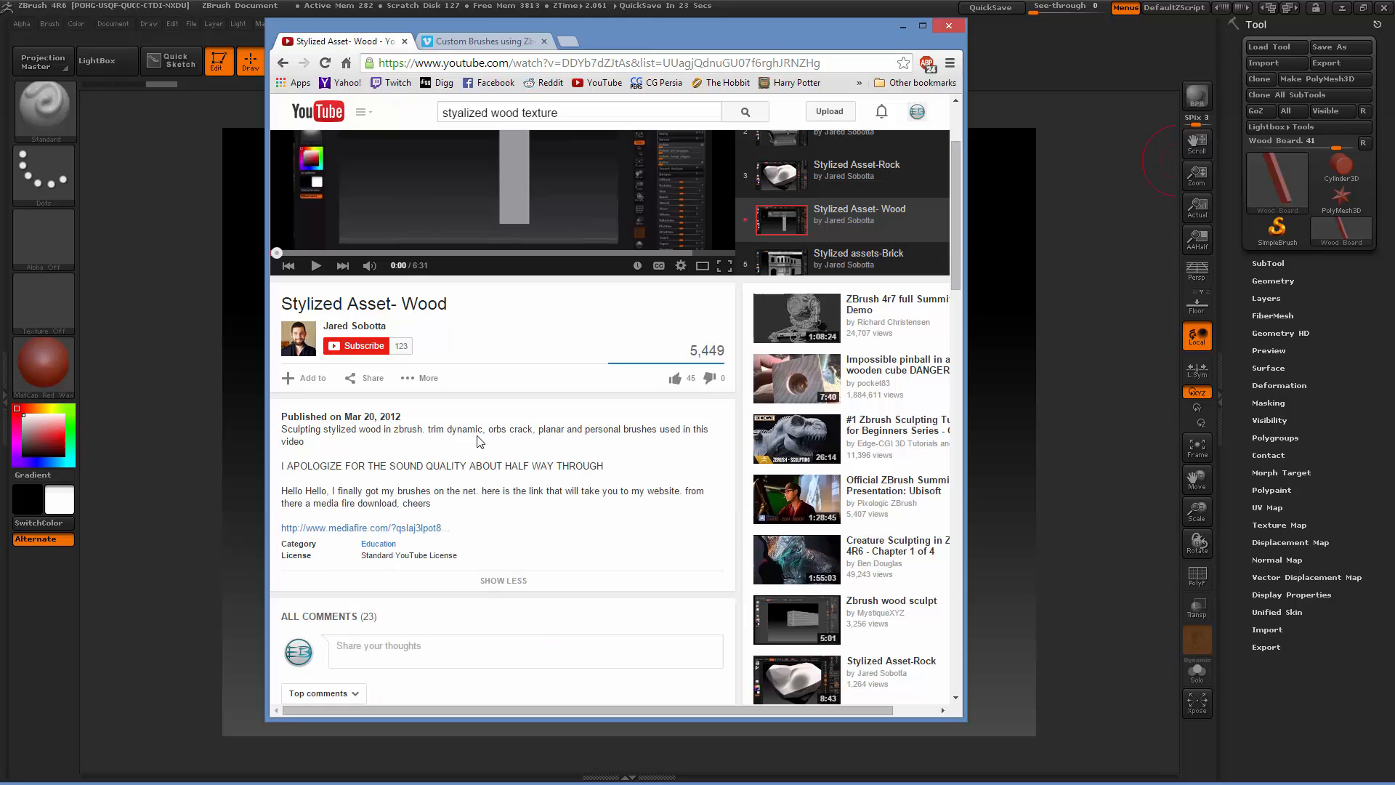
{"action": "left_click", "coordinate": [358, 327]}
{"action": "left_click_drag", "start_coordinate": [708, 35], "coordinate": [1394, 120]}
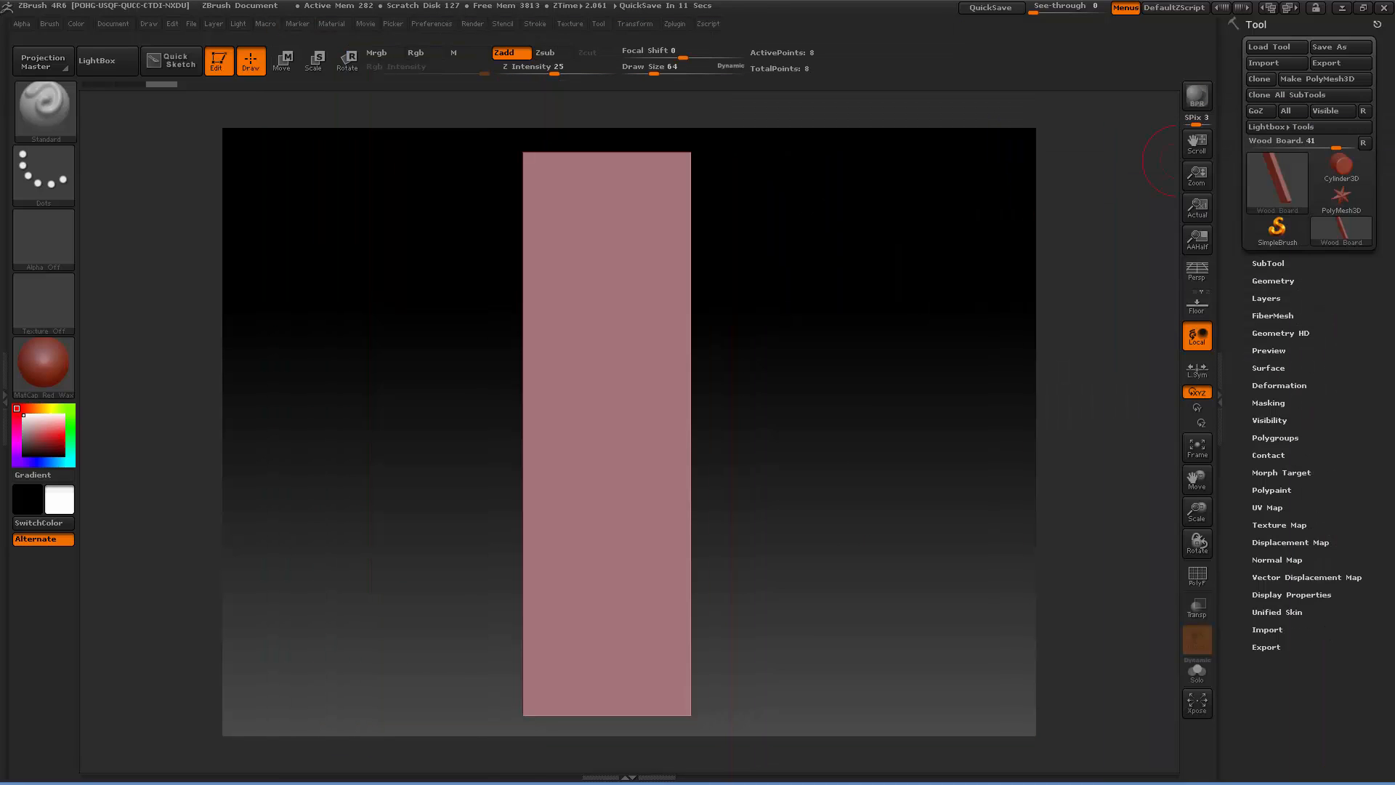
Load the brush preset Orb_Cracks.ZBP from the Brushes folder of December Challenge on drive E.
{"action": "left_click", "coordinate": [53, 108]}
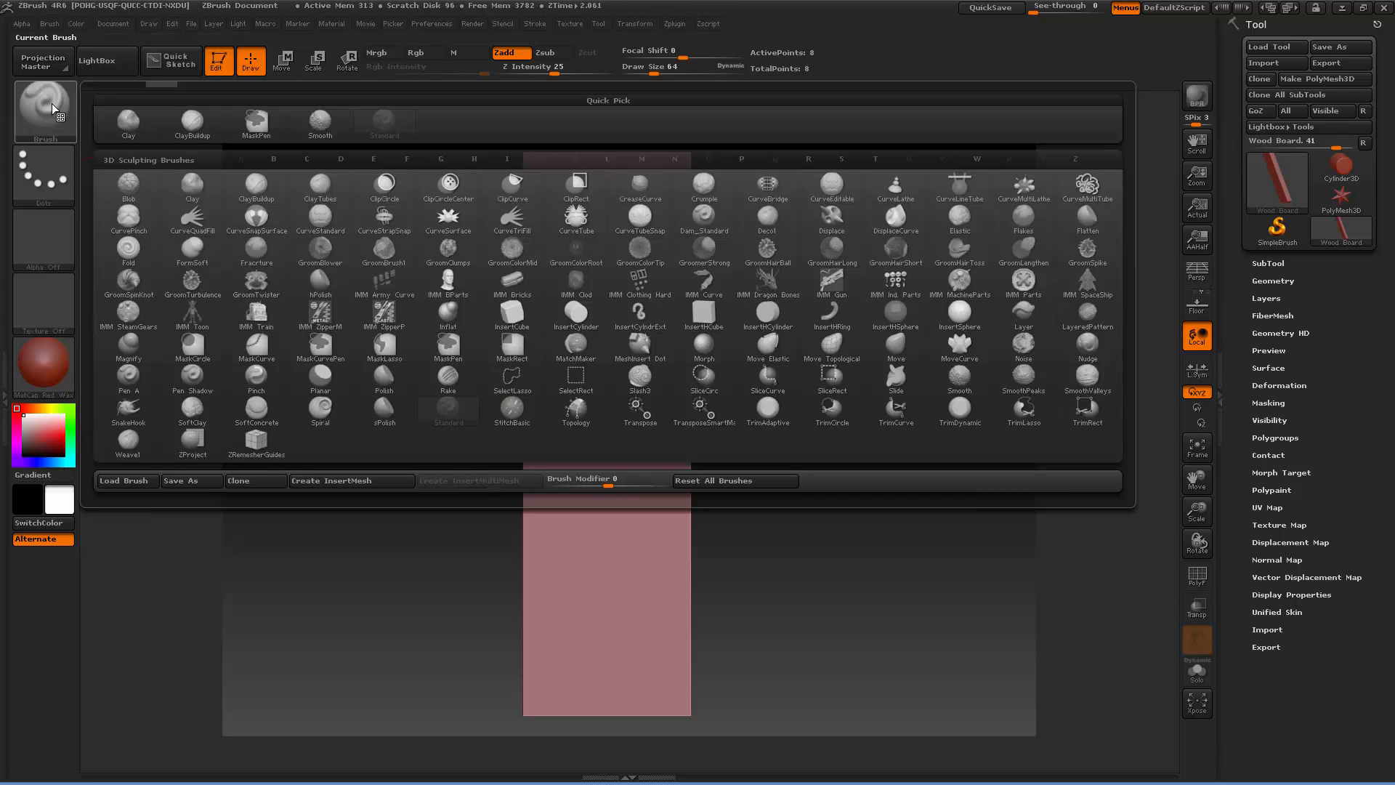
{"action": "left_click", "coordinate": [142, 483]}
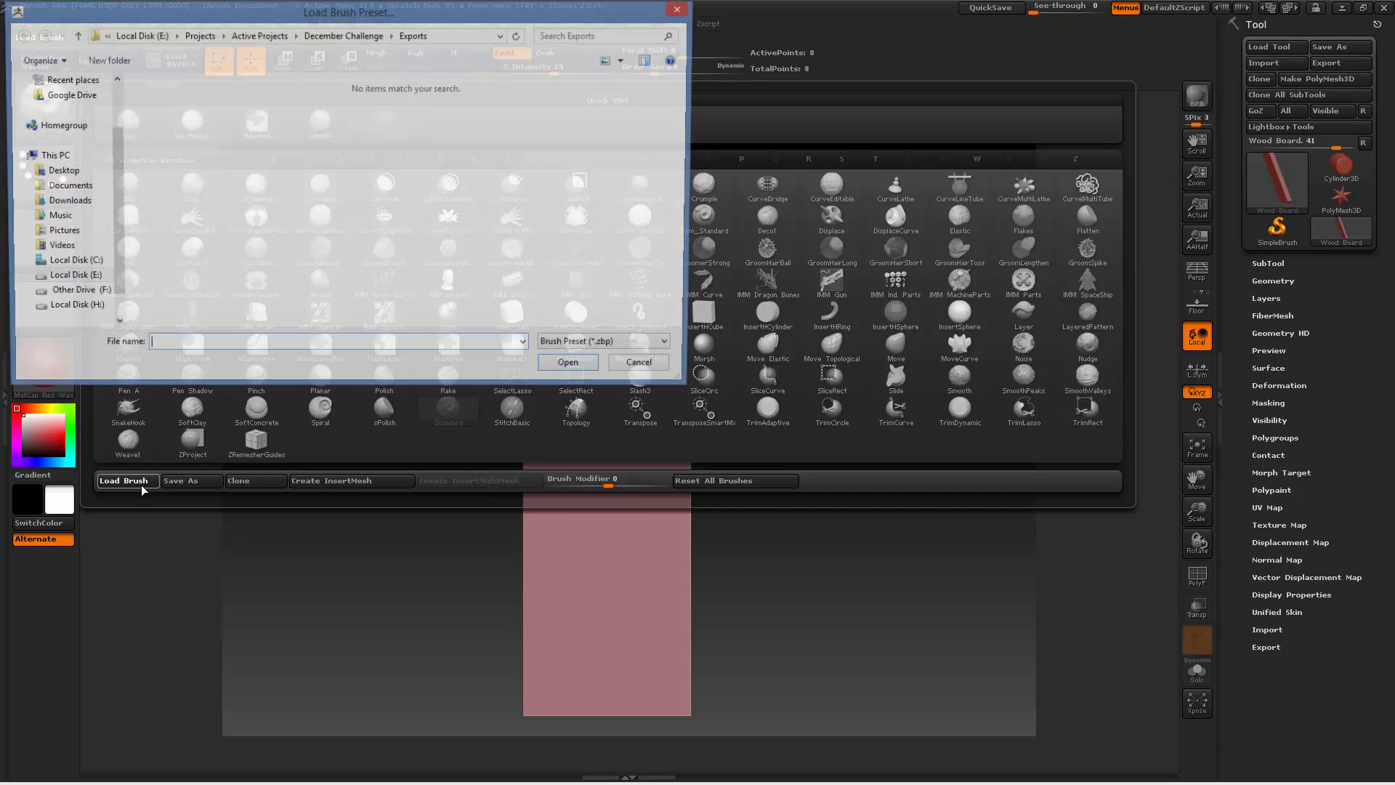
{"action": "left_click", "coordinate": [347, 36]}
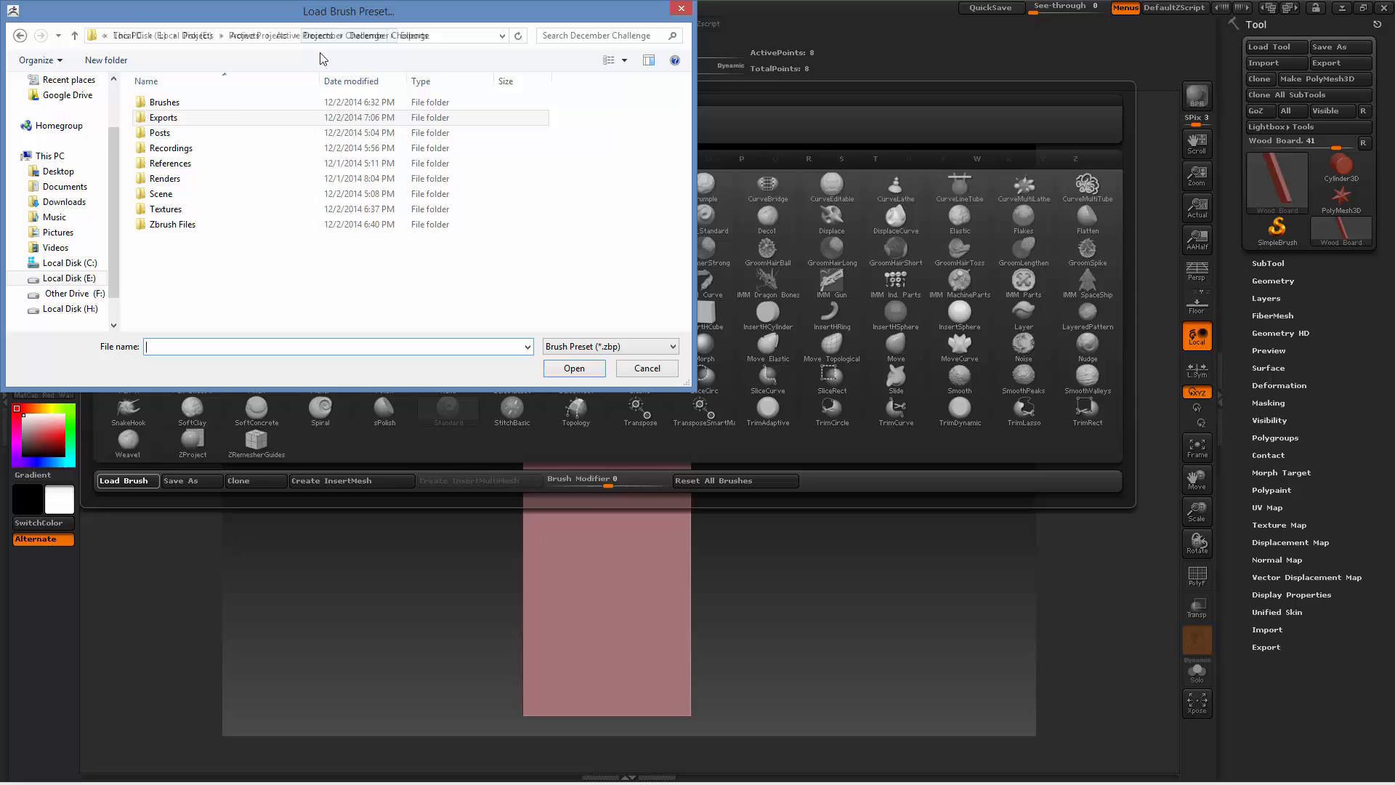
{"action": "double_click", "coordinate": [175, 115]}
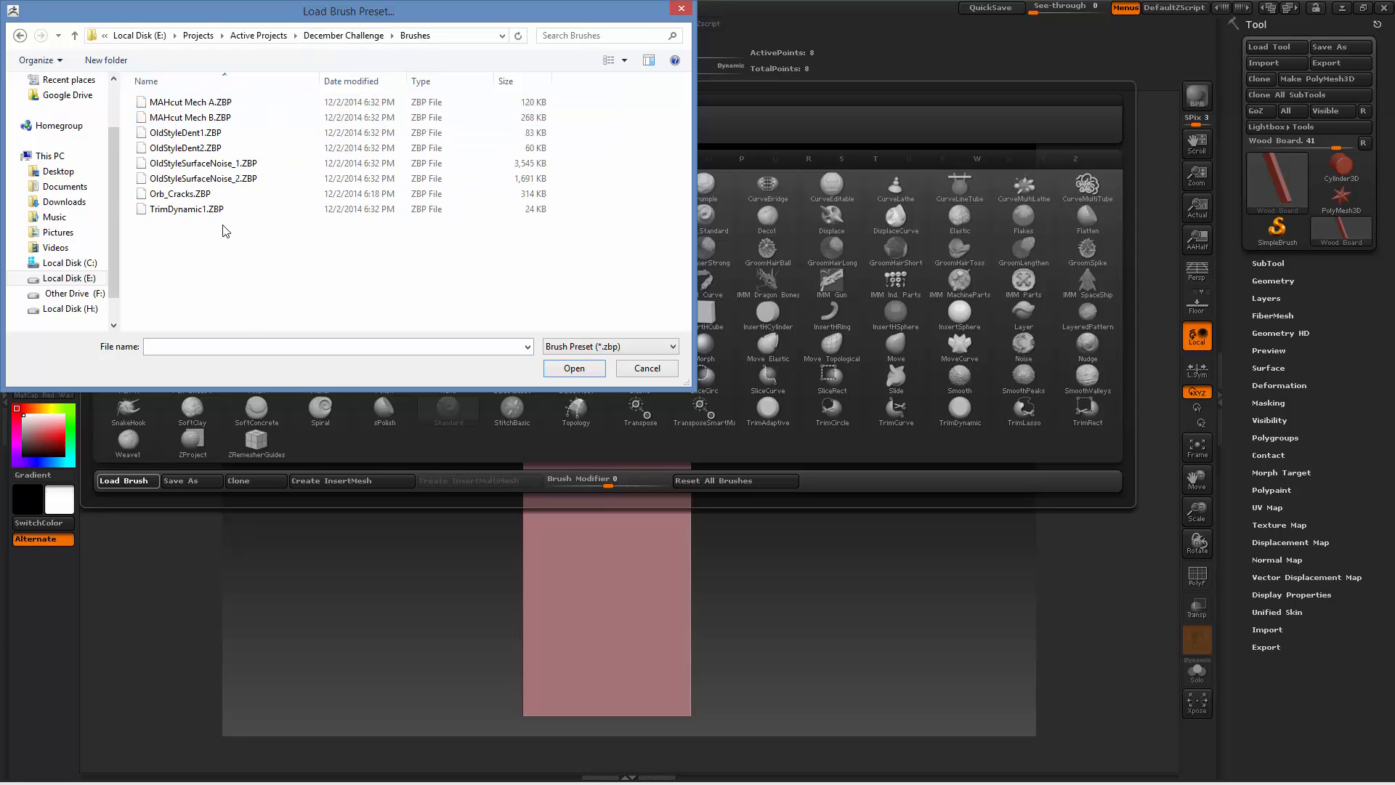
{"action": "left_click", "coordinate": [181, 196]}
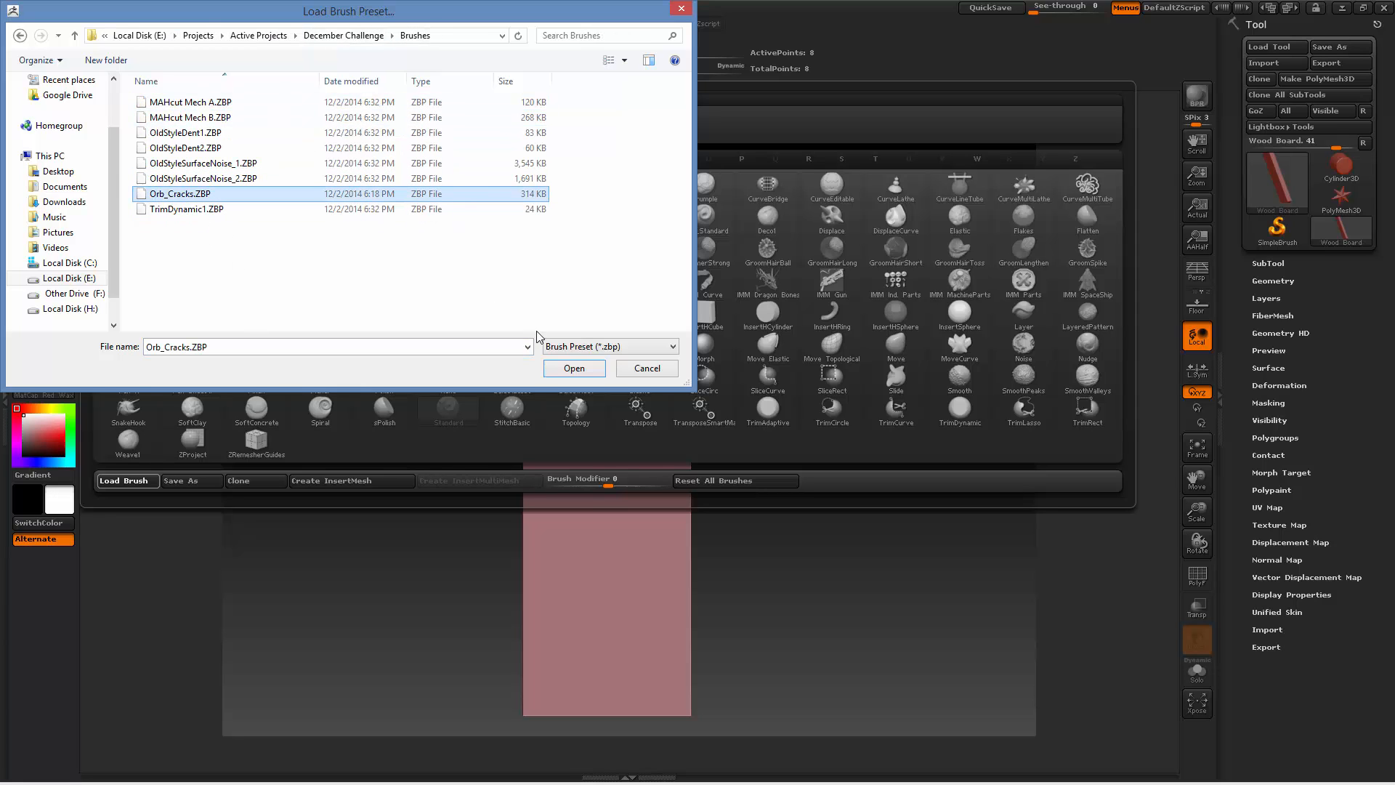
{"action": "left_click", "coordinate": [571, 369]}
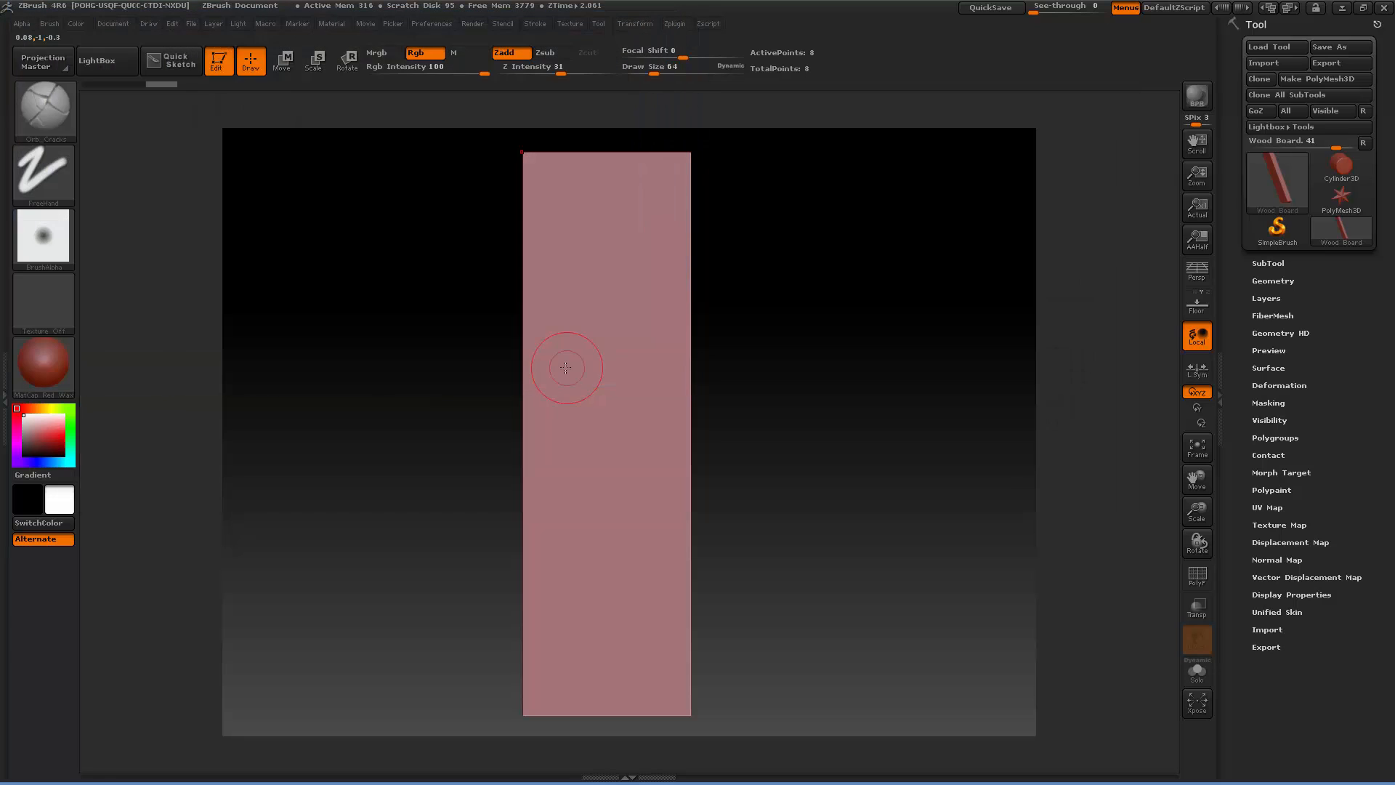
Load the brush preset OldStyleSurfaceNoise_1.ZBP from the same Brushes folder.
{"action": "left_click", "coordinate": [64, 128]}
{"action": "left_click", "coordinate": [141, 481]}
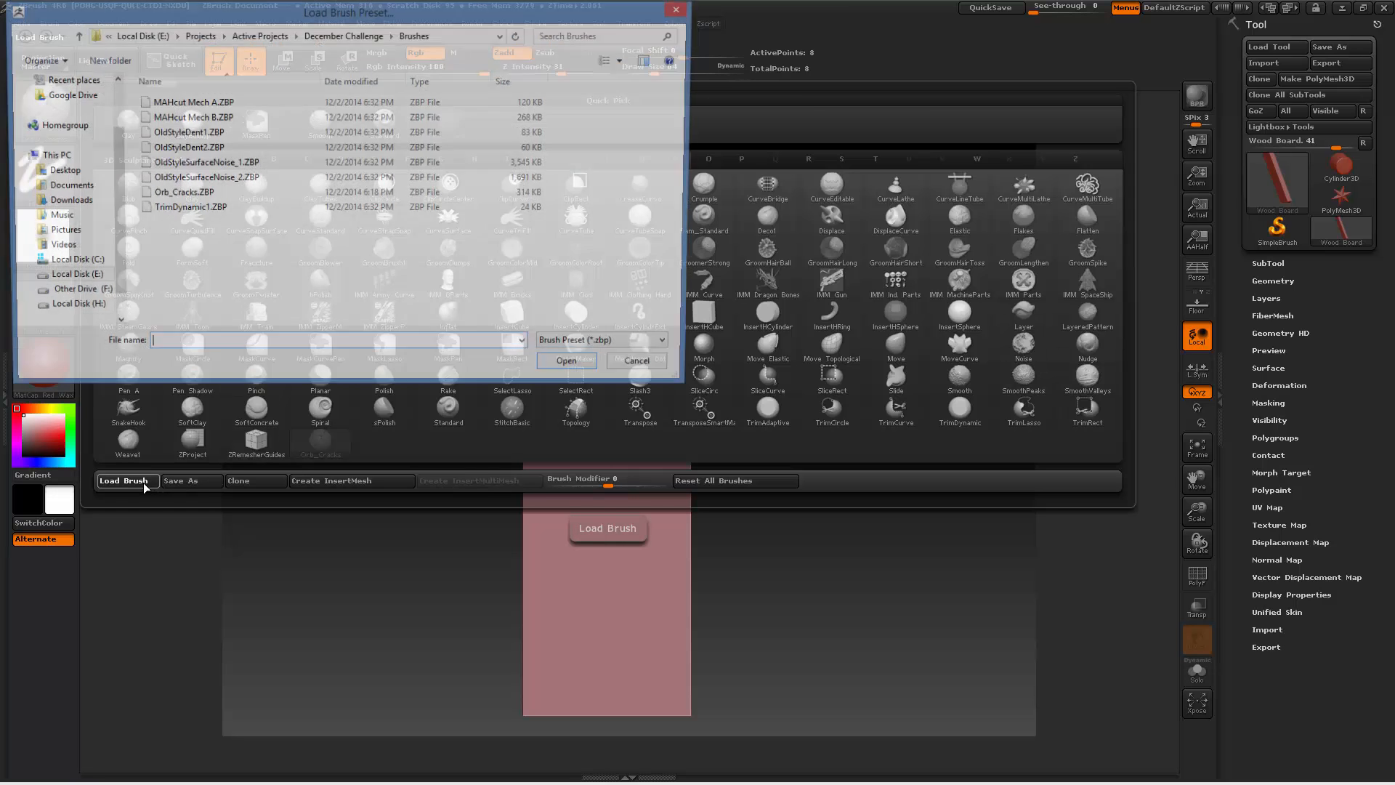
{"action": "left_click", "coordinate": [179, 165]}
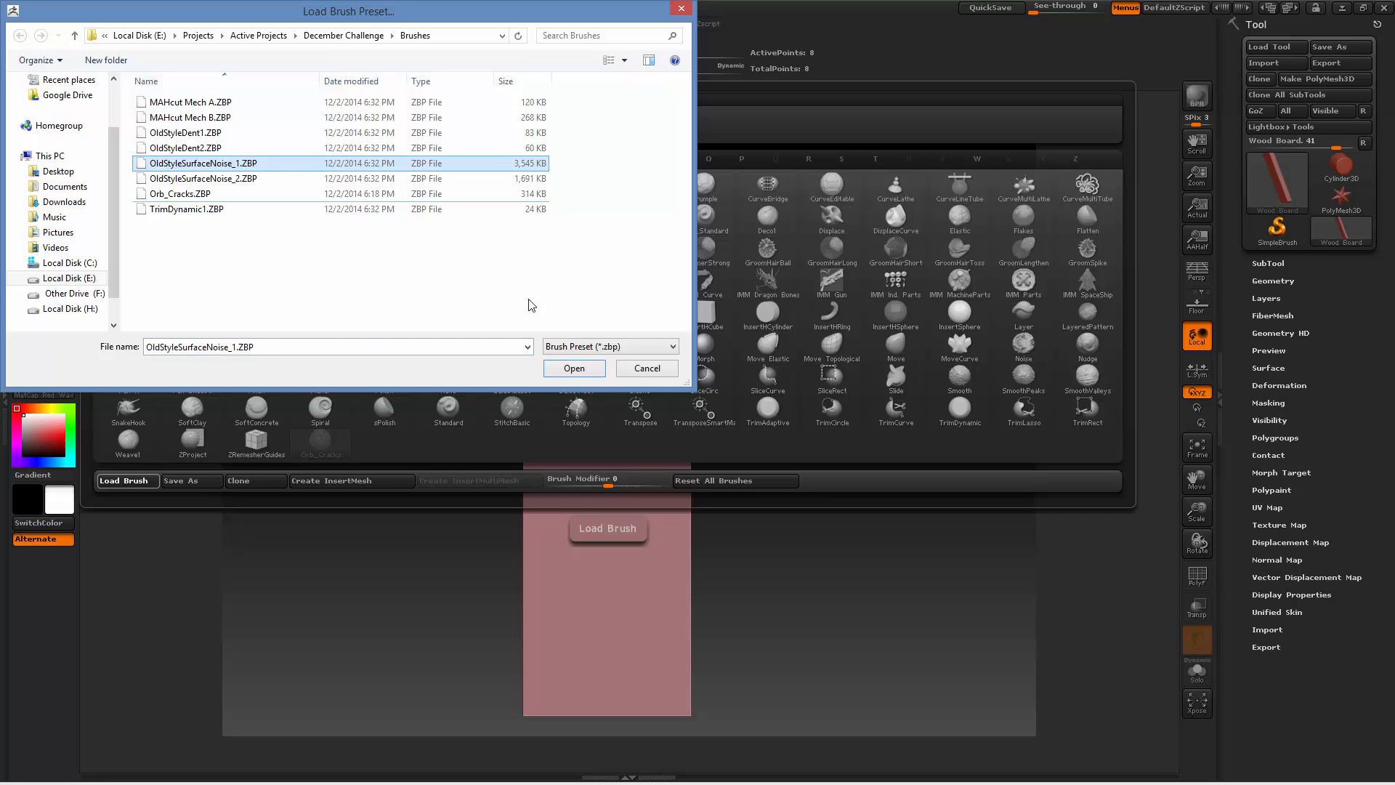
{"action": "left_click", "coordinate": [593, 369]}
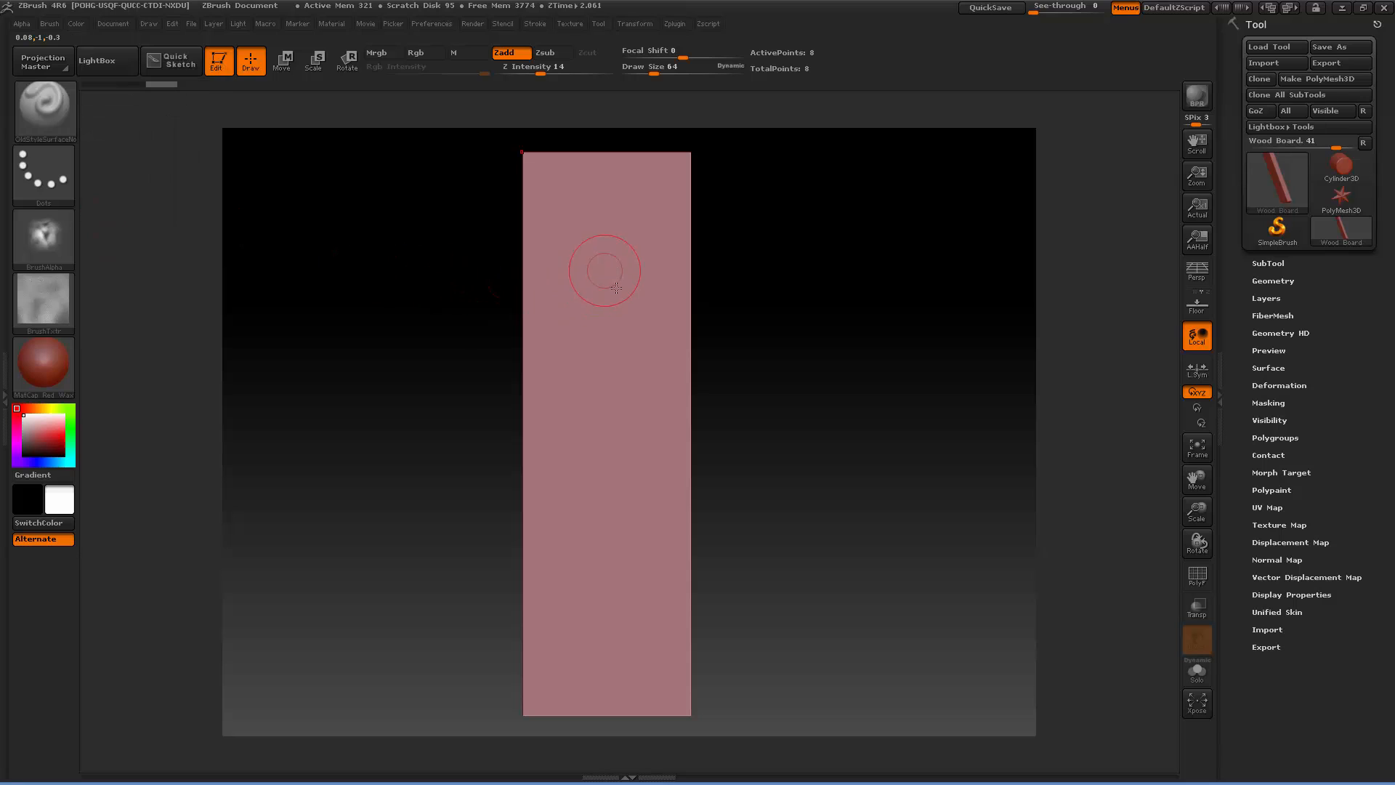
{"action": "mouse_move", "coordinate": [608, 406]}
{"action": "right_mouse_down"}
{"action": "mouse_move", "coordinate": [599, 457]}
{"action": "mouse_move", "coordinate": [605, 334]}
{"action": "right_mouse_up"}
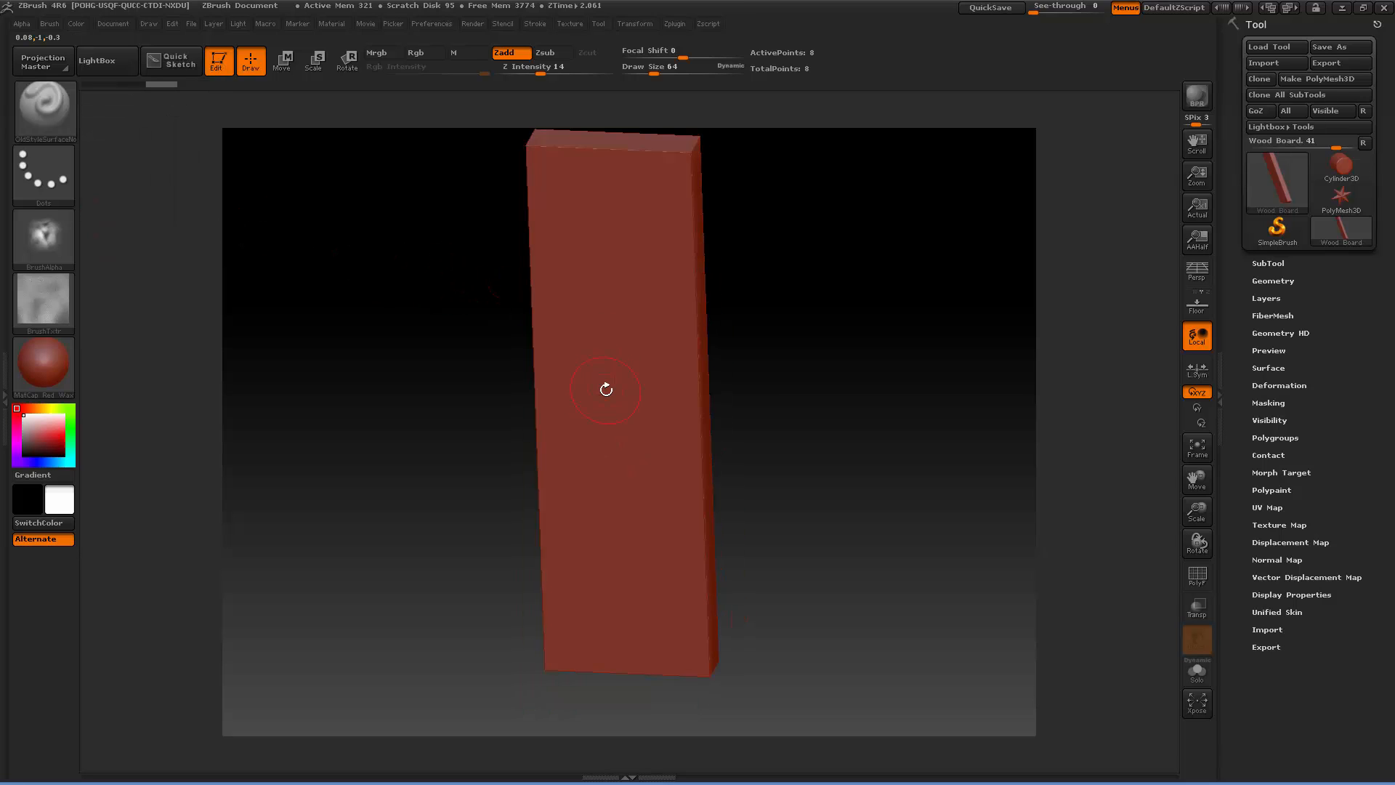
{"action": "key", "text": "ctrl+z"}
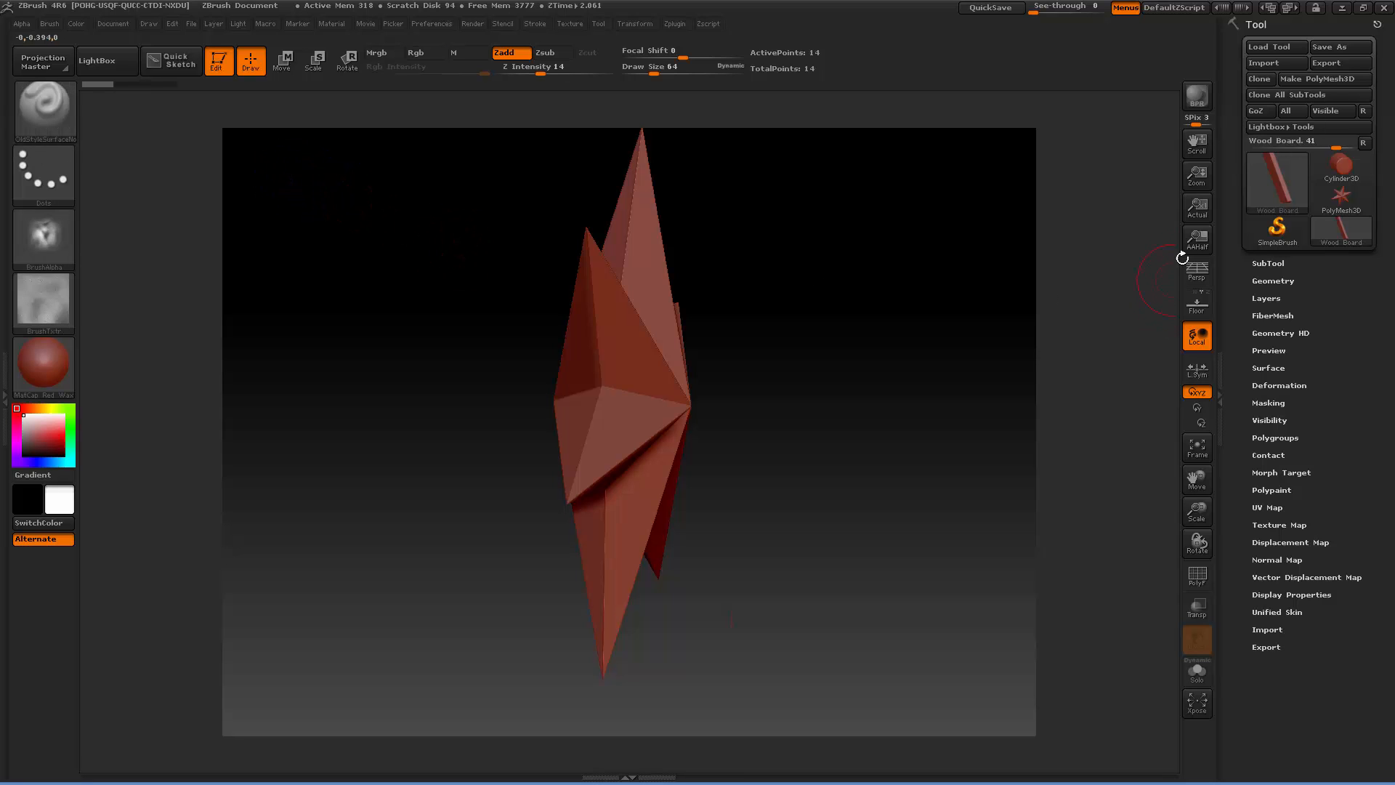
{"action": "left_click_drag", "start_coordinate": [764, 343], "coordinate": [841, 347]}
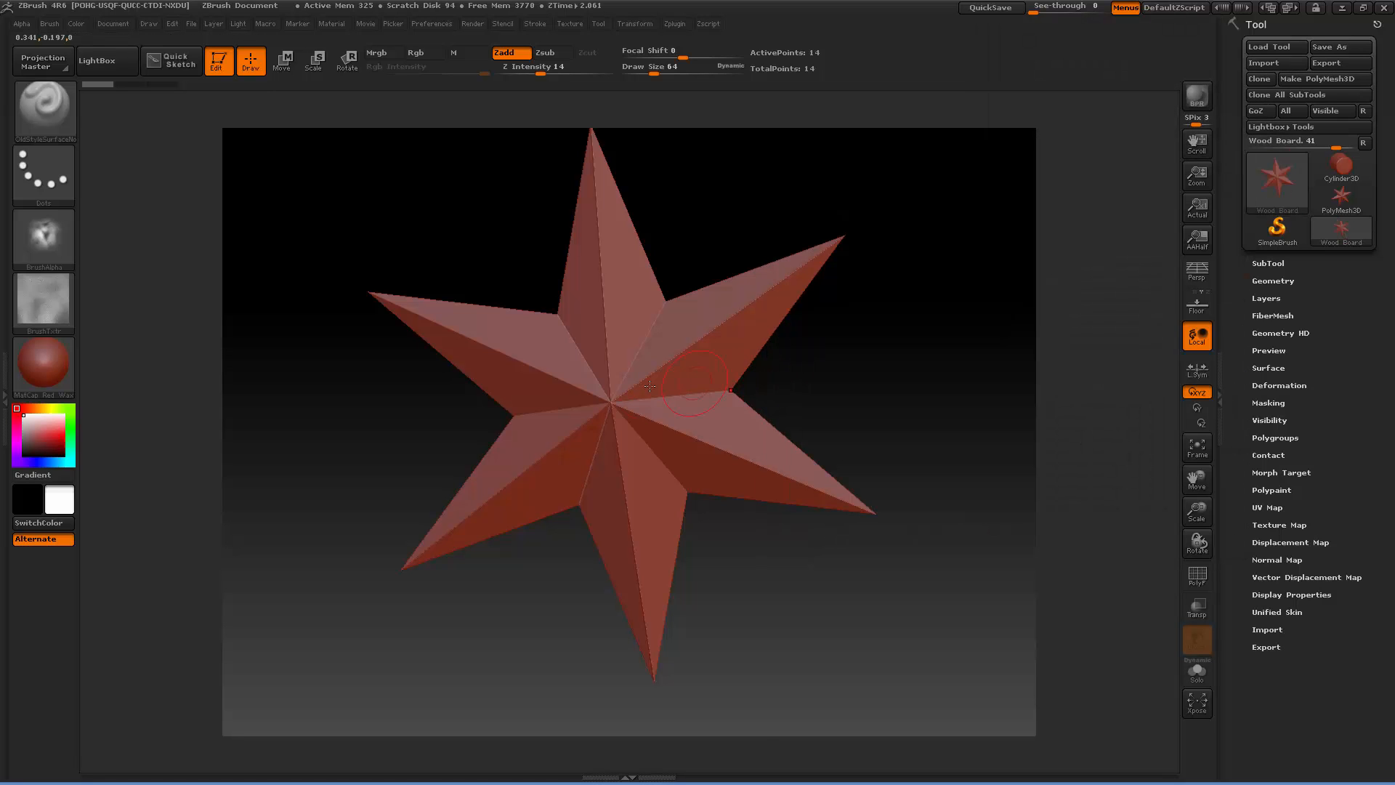
{"action": "left_click_drag", "start_coordinate": [909, 287], "coordinate": [963, 256]}
Bring the wood board back as the active tool in place of the star mesh and frame it upright mid-canvas.
{"action": "left_click", "coordinate": [1279, 177]}
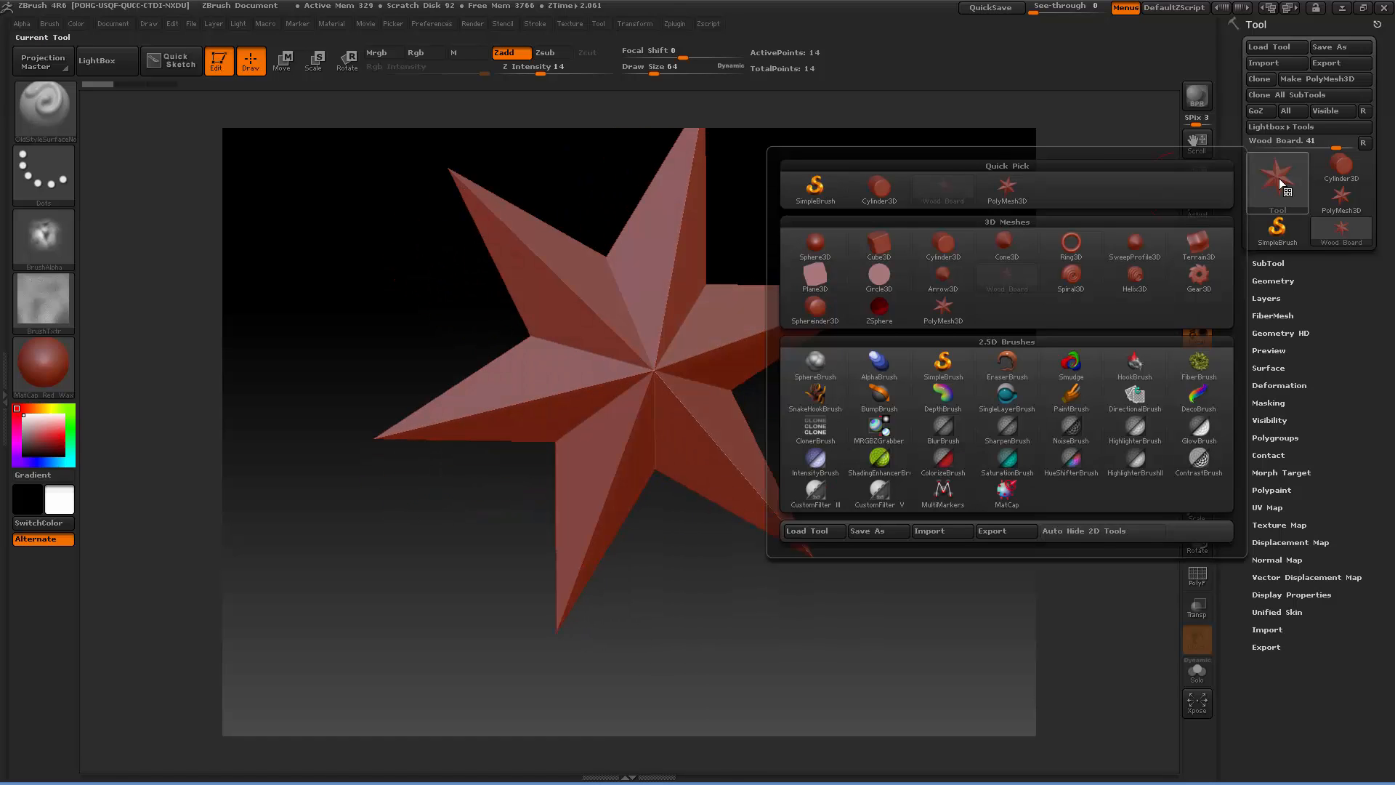
{"action": "left_click", "coordinate": [883, 188]}
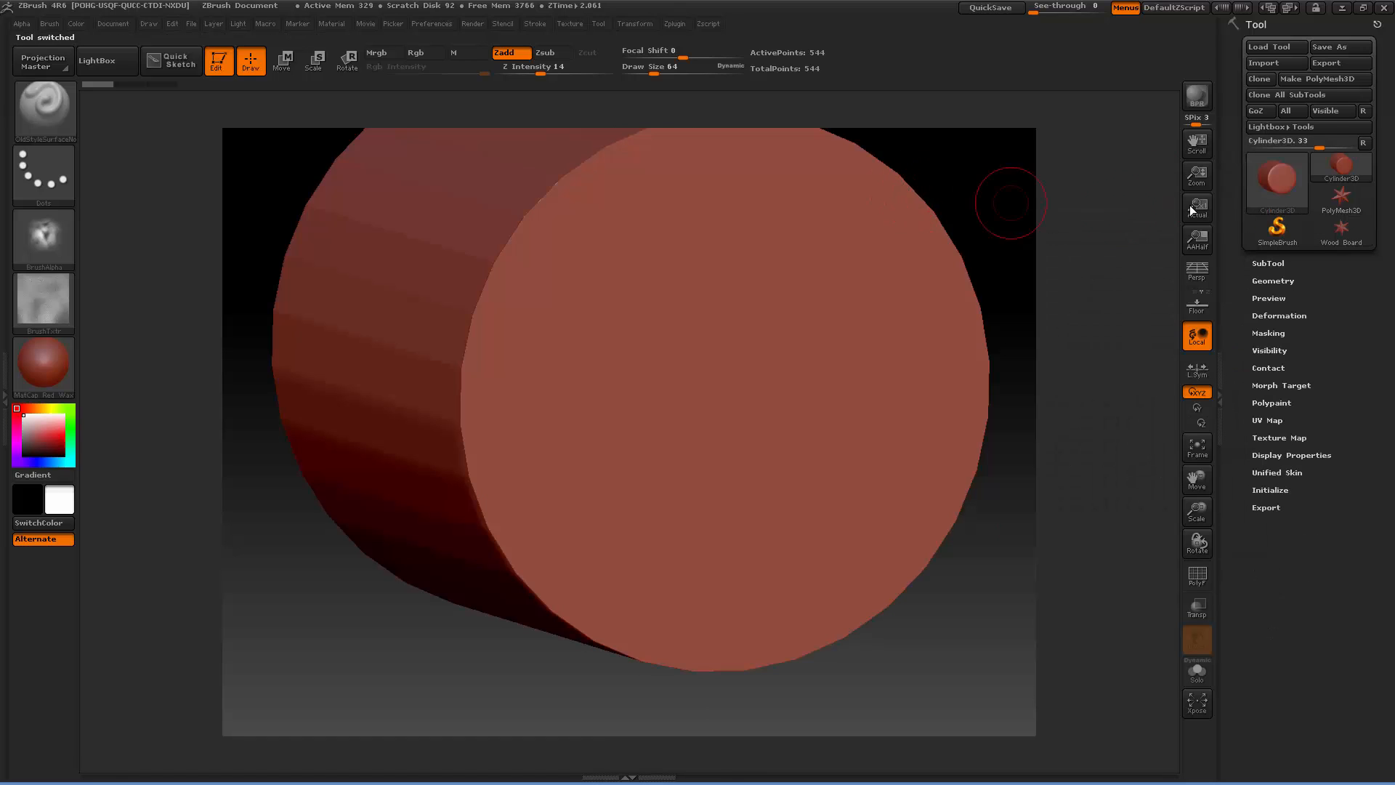
{"action": "left_click", "coordinate": [1302, 186]}
{"action": "left_click", "coordinate": [1340, 180]}
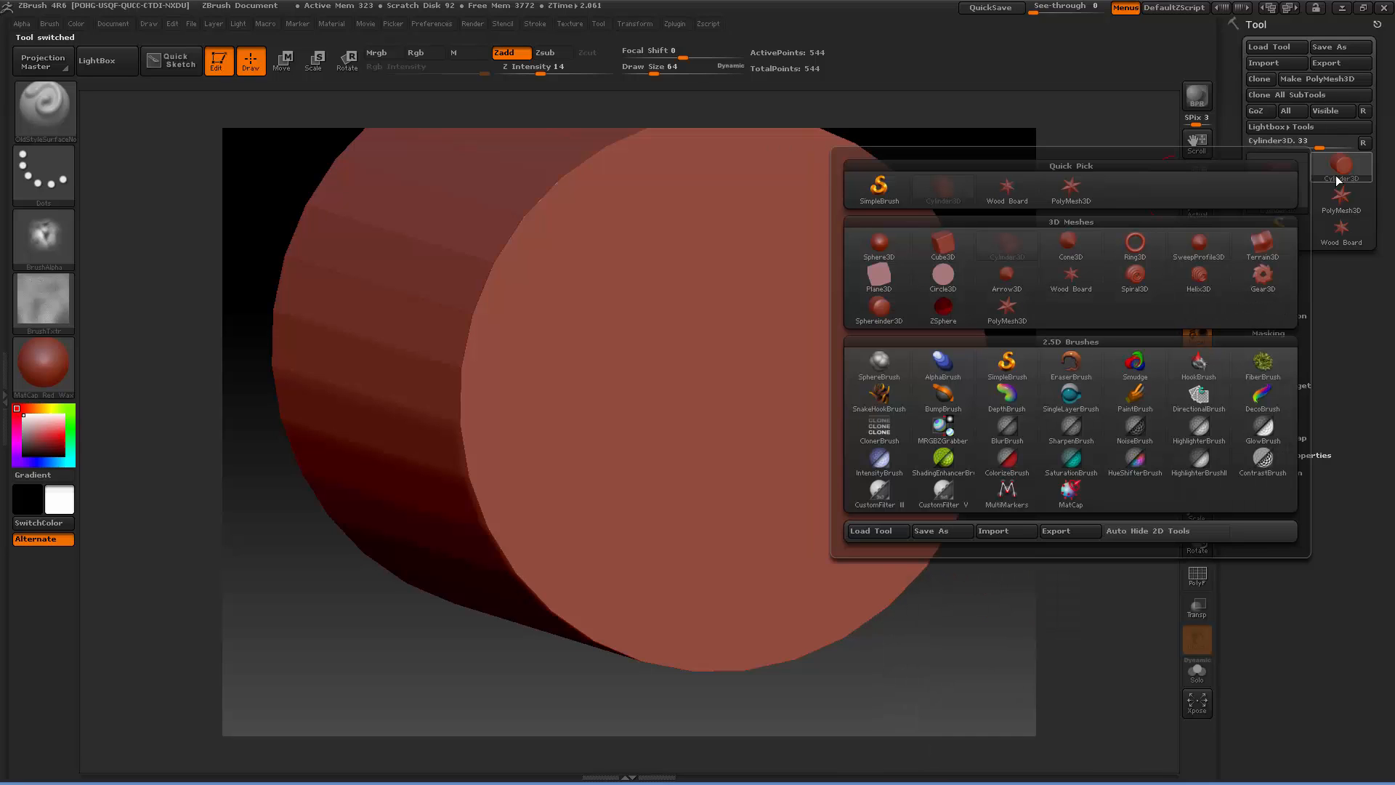
{"action": "left_click", "coordinate": [1336, 176]}
{"action": "left_click", "coordinate": [1272, 176]}
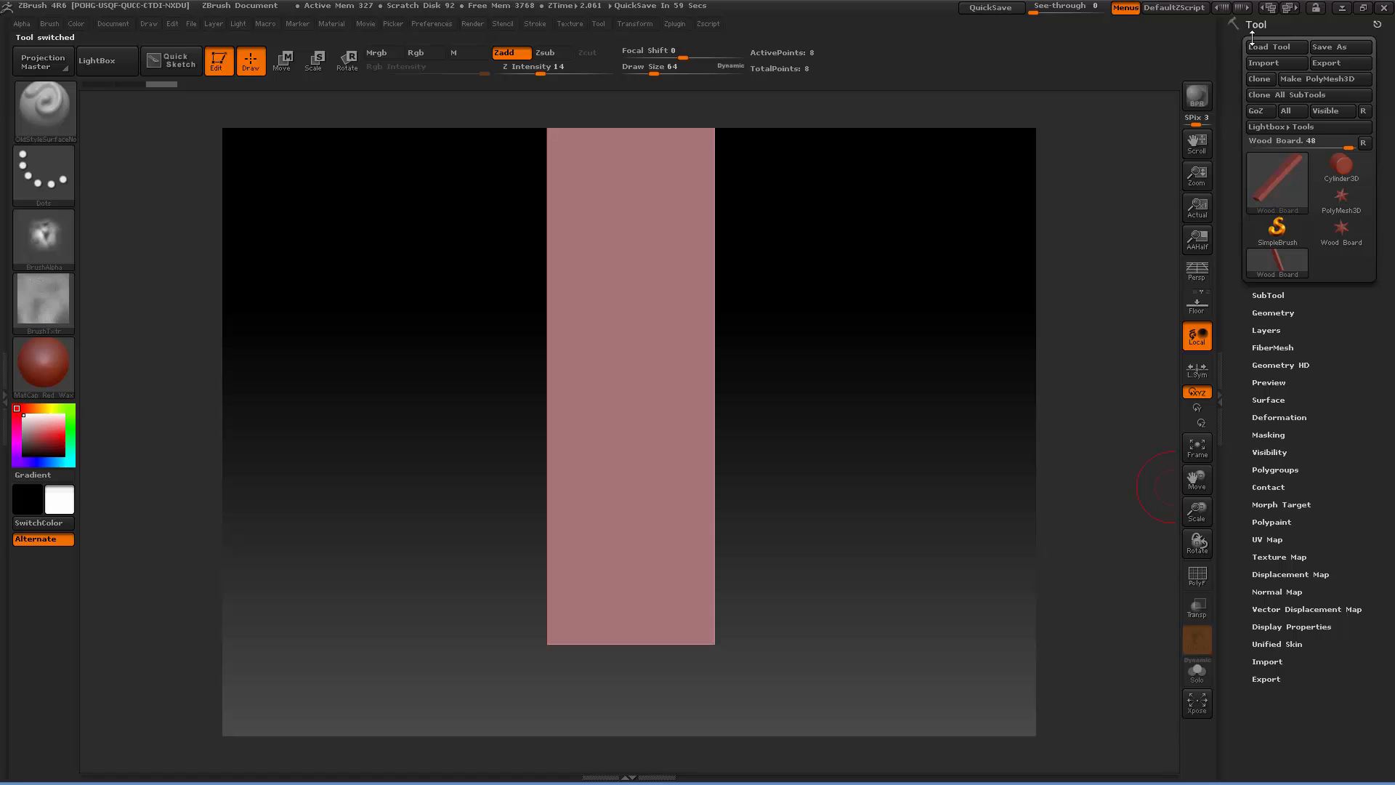
{"action": "mouse_move", "coordinate": [803, 315]}
{"action": "left_mouse_down"}
{"action": "mouse_move", "coordinate": [803, 404]}
{"action": "mouse_move", "coordinate": [816, 349]}
{"action": "mouse_move", "coordinate": [801, 295]}
{"action": "mouse_move", "coordinate": [821, 313]}
{"action": "mouse_move", "coordinate": [799, 362]}
{"action": "left_mouse_up"}
{"action": "key", "text": "ctrl"}
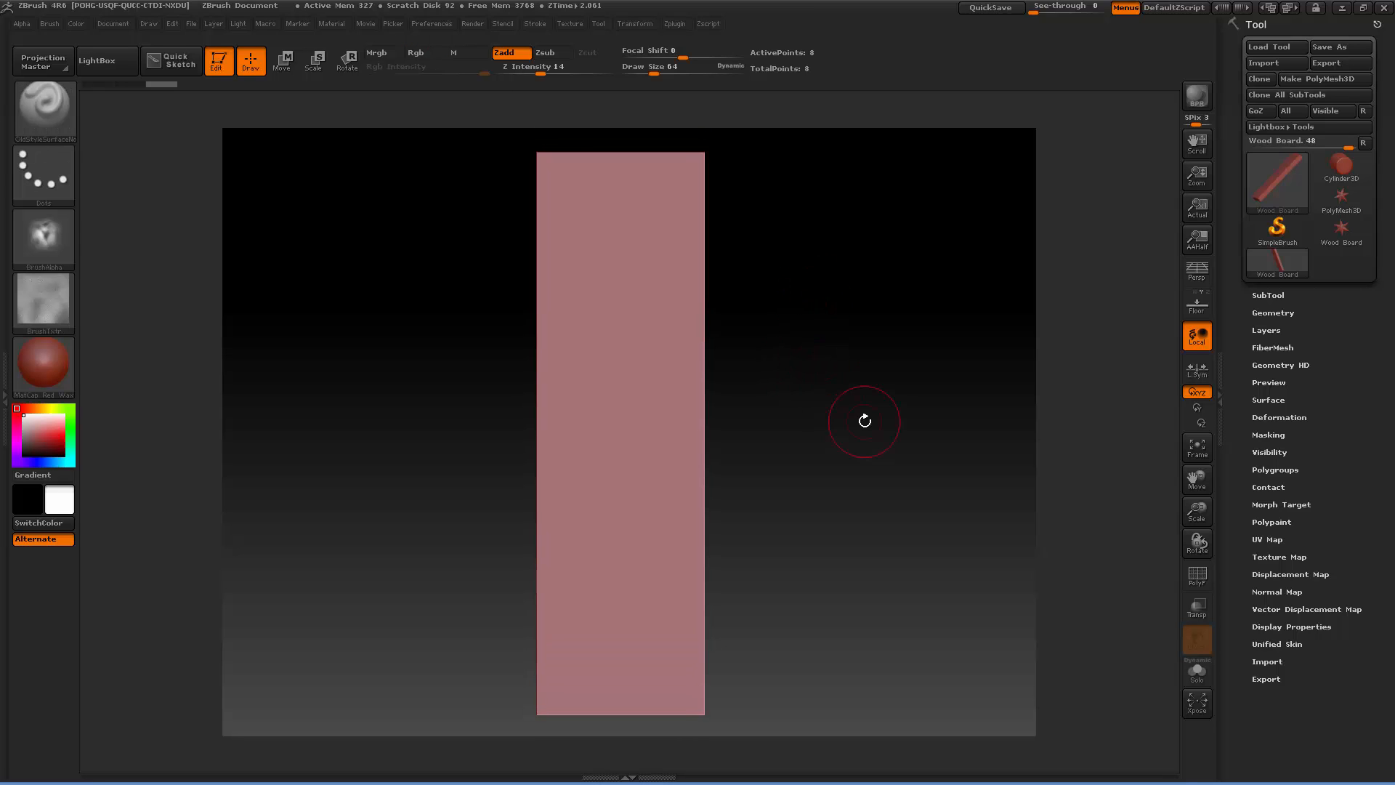
Turn off subdivision smoothing (Smt) and divide the wood board's geometry repeatedly up to SDiv level 10.
{"action": "left_click", "coordinate": [45, 125]}
{"action": "left_click", "coordinate": [1274, 312]}
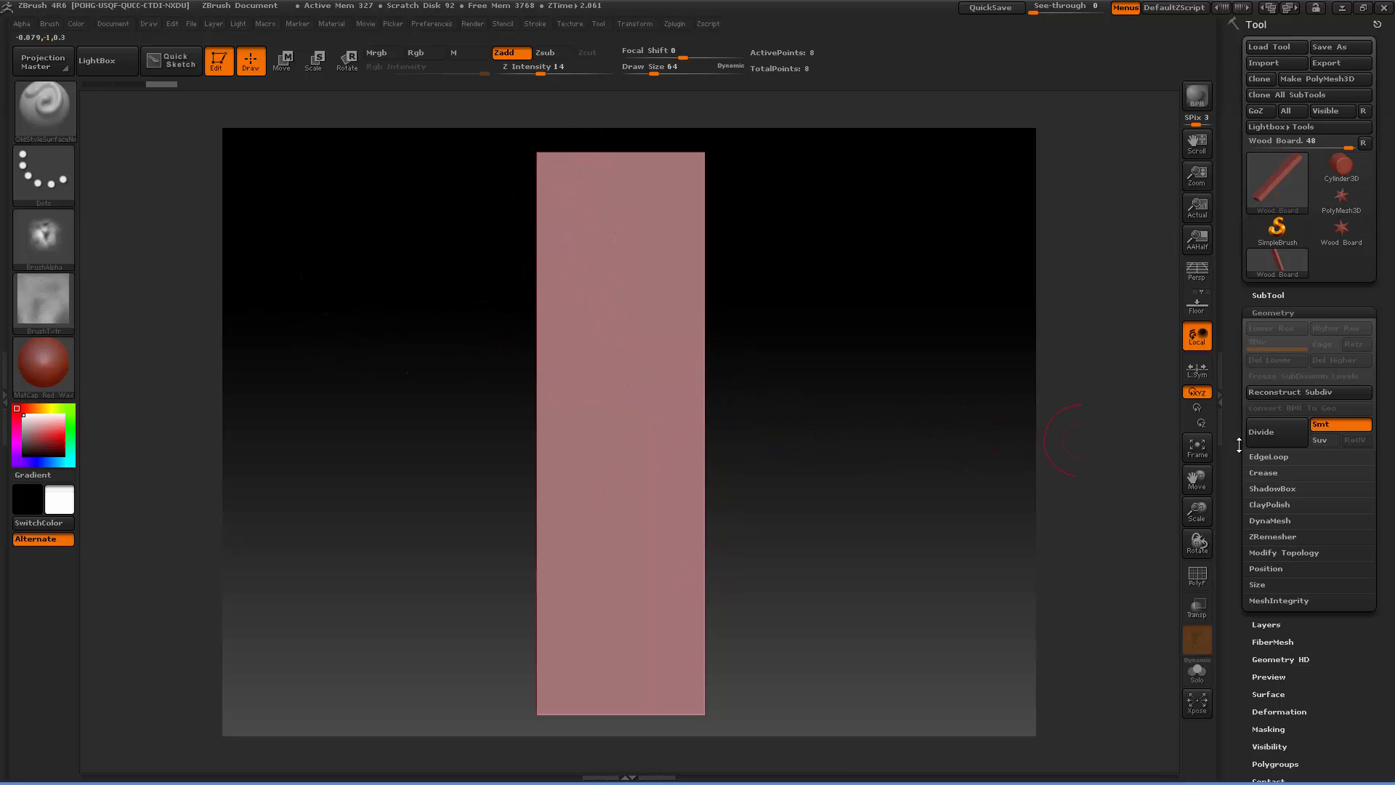
{"action": "left_click", "coordinate": [1350, 427]}
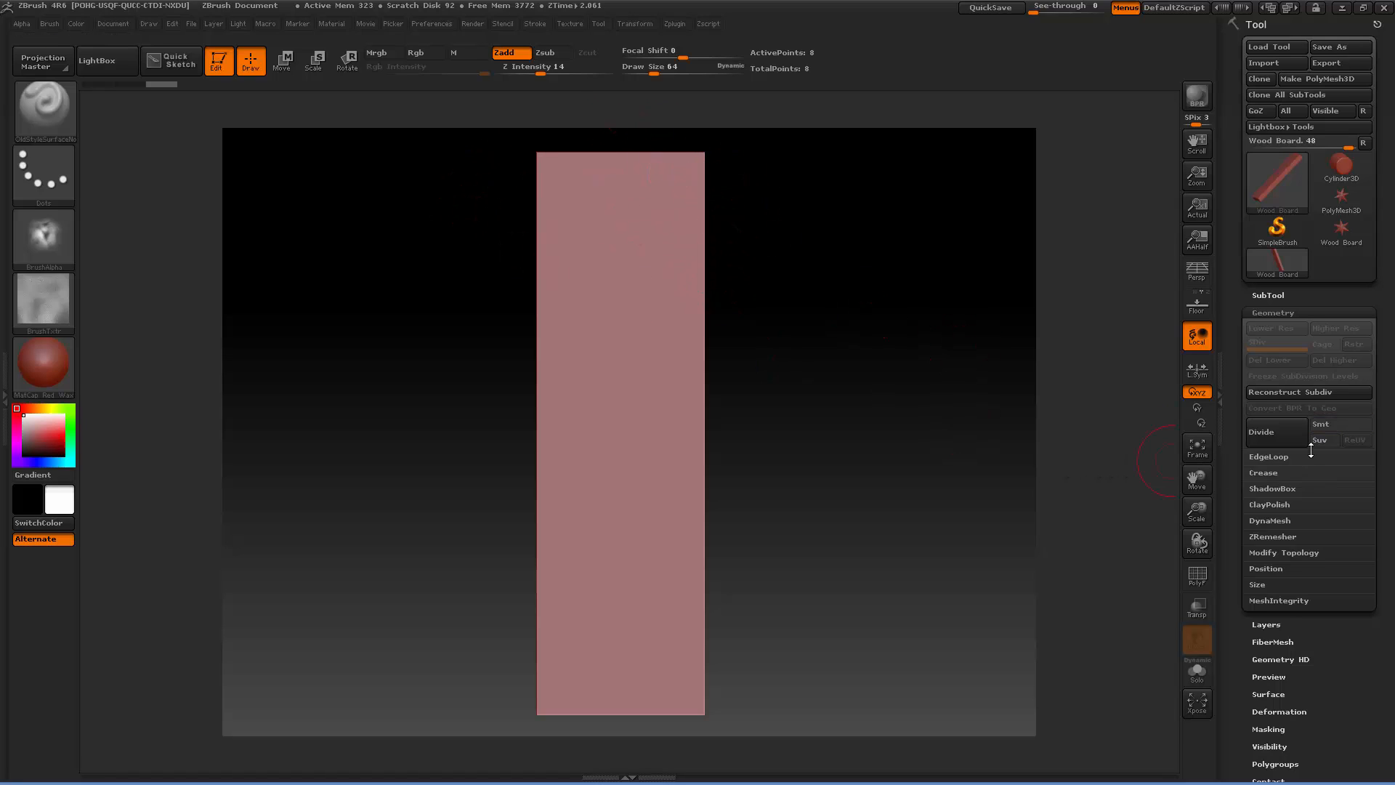
{"action": "left_click", "coordinate": [1279, 431]}
{"action": "left_click", "coordinate": [1279, 431]}
{"action": "left_click", "coordinate": [1279, 432]}
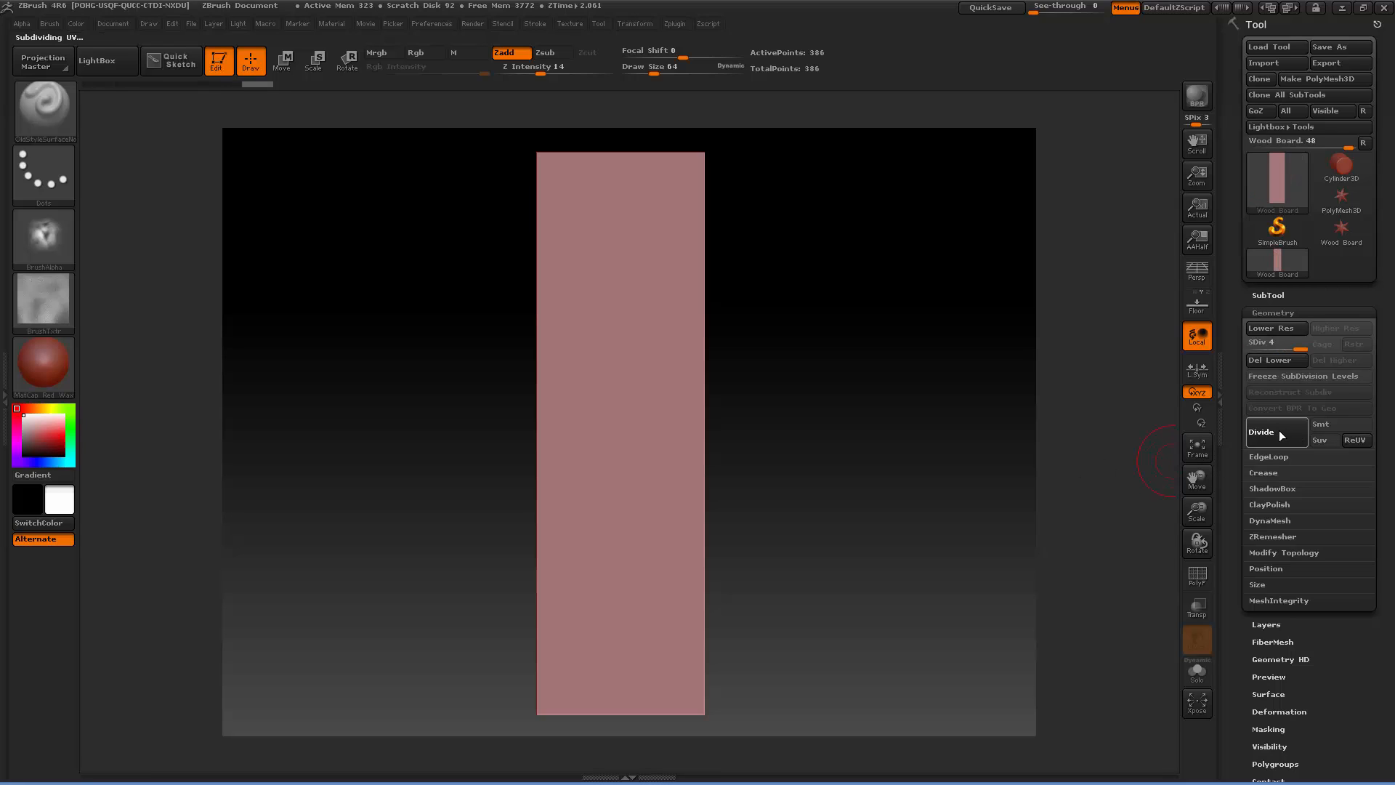
{"action": "left_click", "coordinate": [1279, 432]}
{"action": "left_click", "coordinate": [1279, 432]}
{"action": "left_click", "coordinate": [1279, 431]}
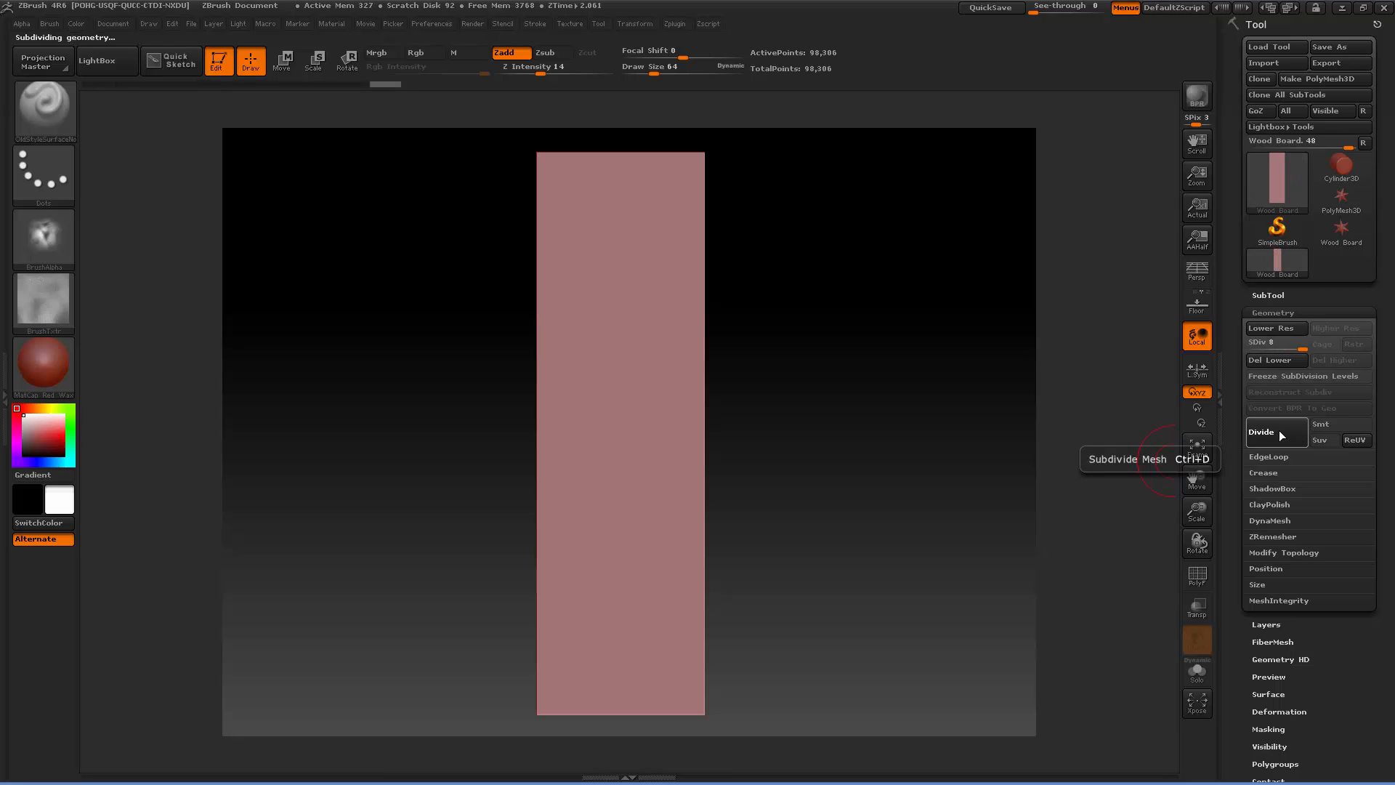
{"action": "left_click", "coordinate": [1279, 431]}
{"action": "left_click", "coordinate": [1279, 431]}
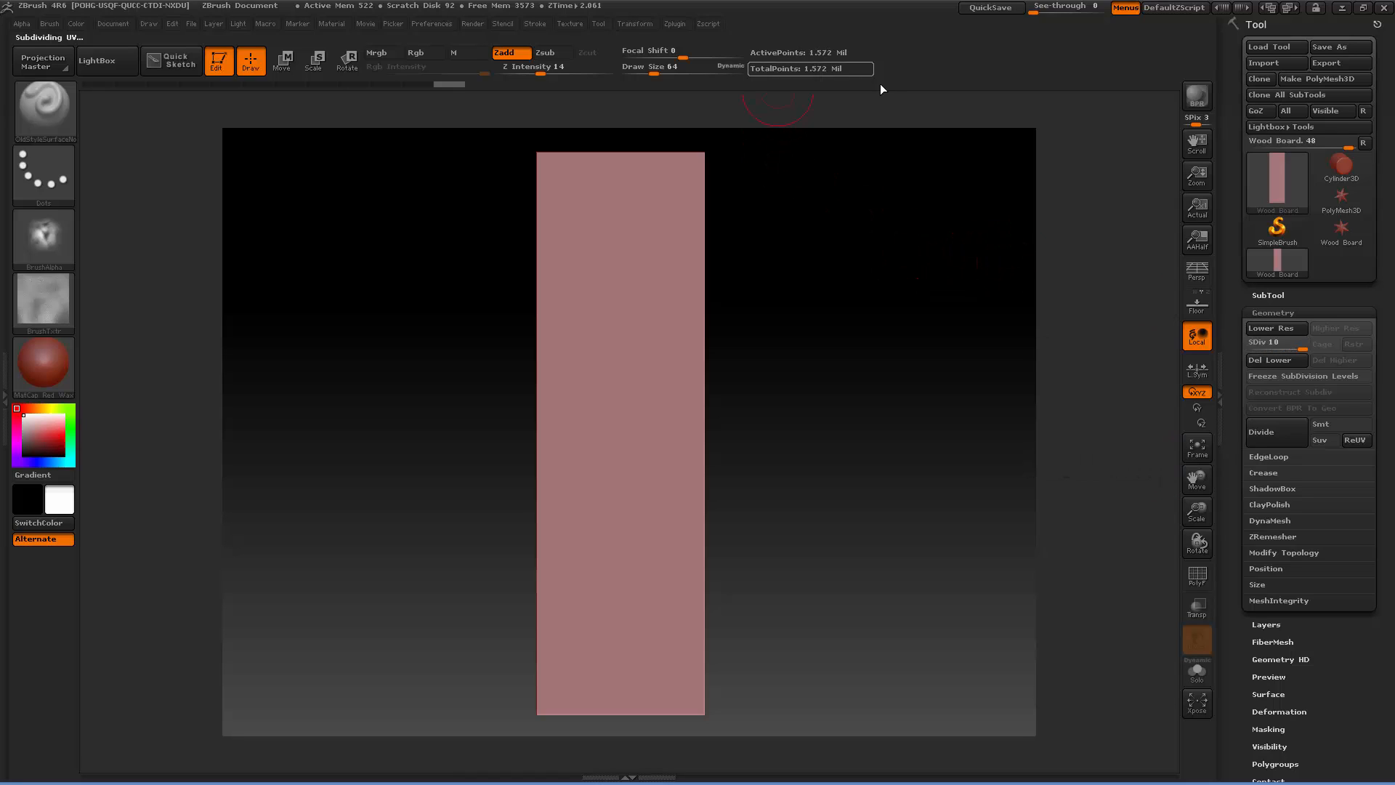
Choose the TrimDynamic brush and chisel uneven bevels along two of the wood board's long edges.
{"action": "left_click", "coordinate": [40, 116]}
{"action": "left_click", "coordinate": [43, 111]}
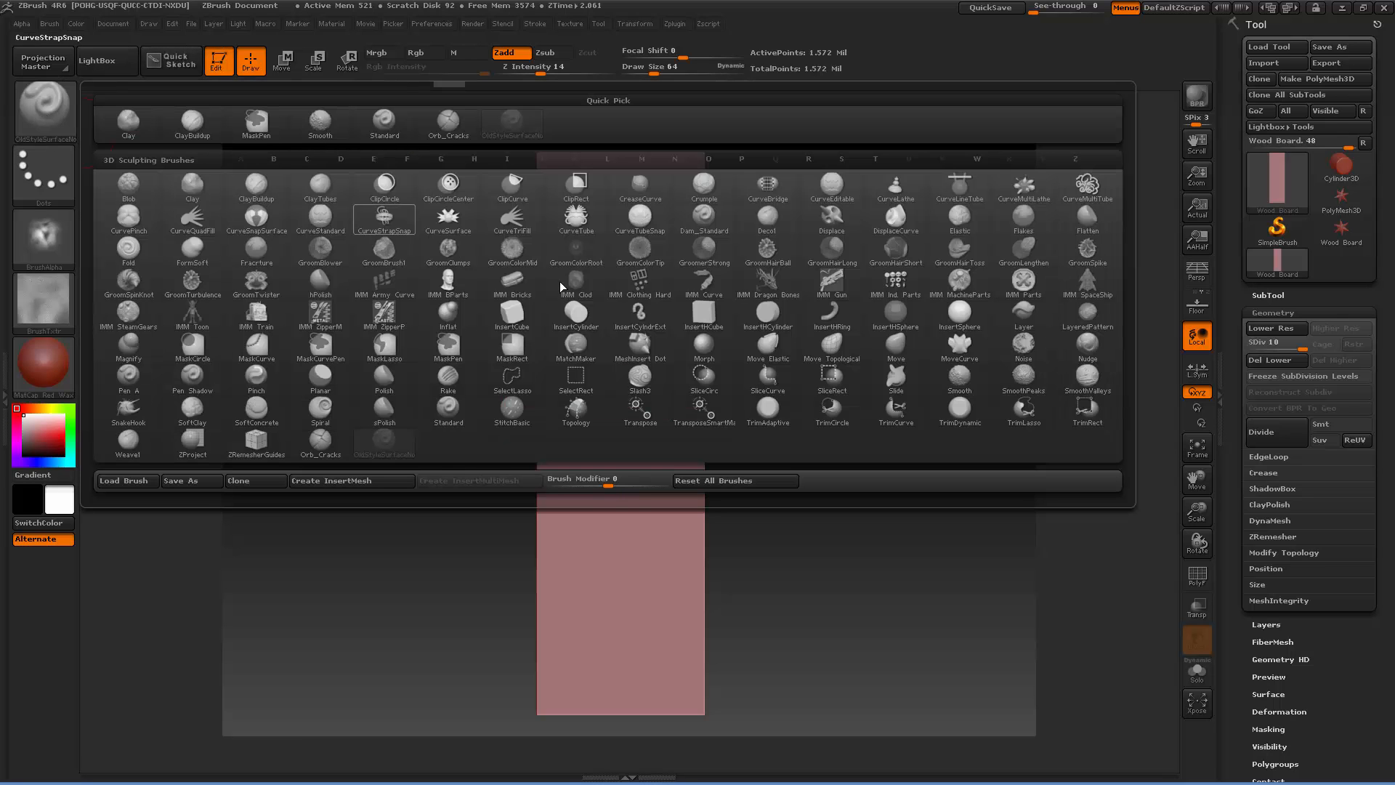
{"action": "left_click", "coordinate": [963, 408]}
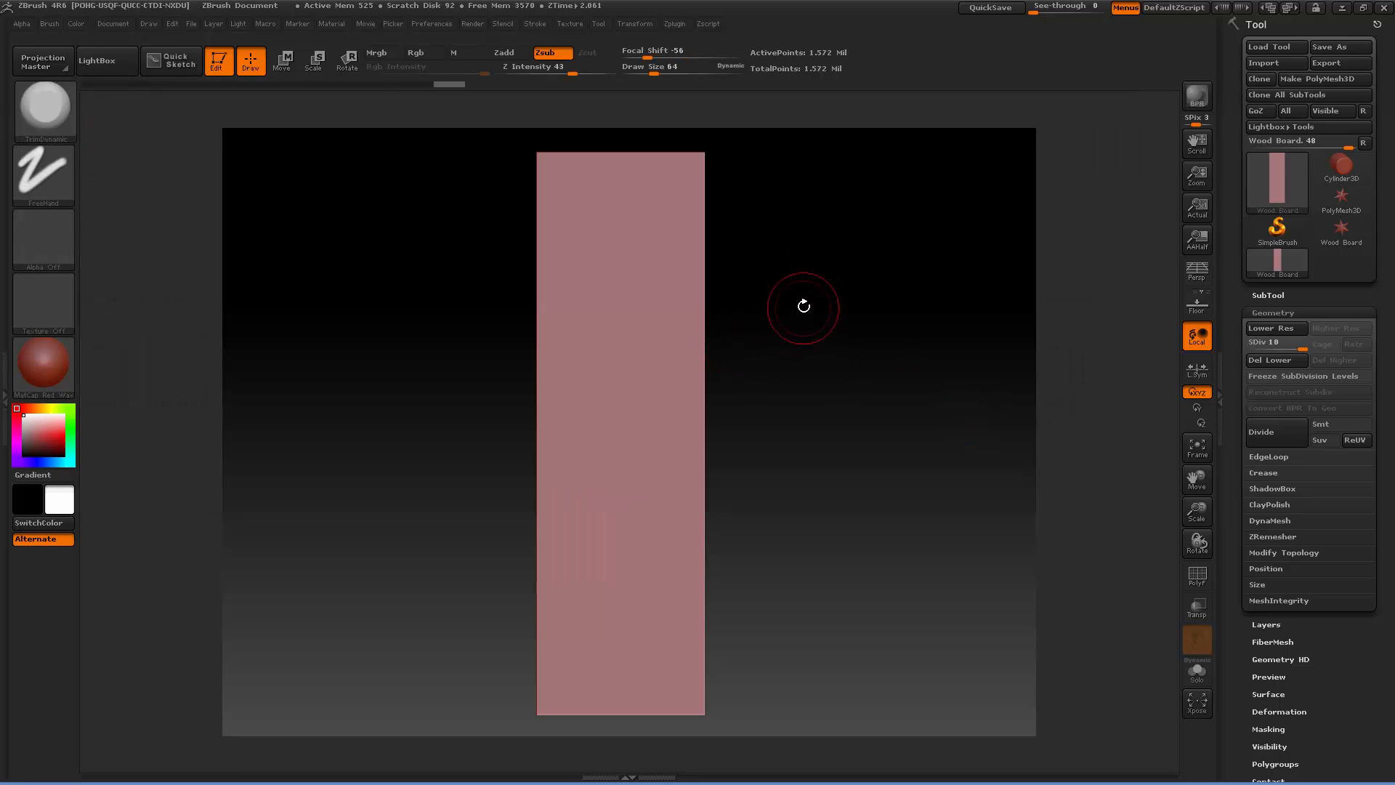
{"action": "mouse_move", "coordinate": [803, 274]}
{"action": "left_mouse_down"}
{"action": "mouse_move", "coordinate": [757, 286]}
{"action": "mouse_move", "coordinate": [756, 274]}
{"action": "left_mouse_up"}
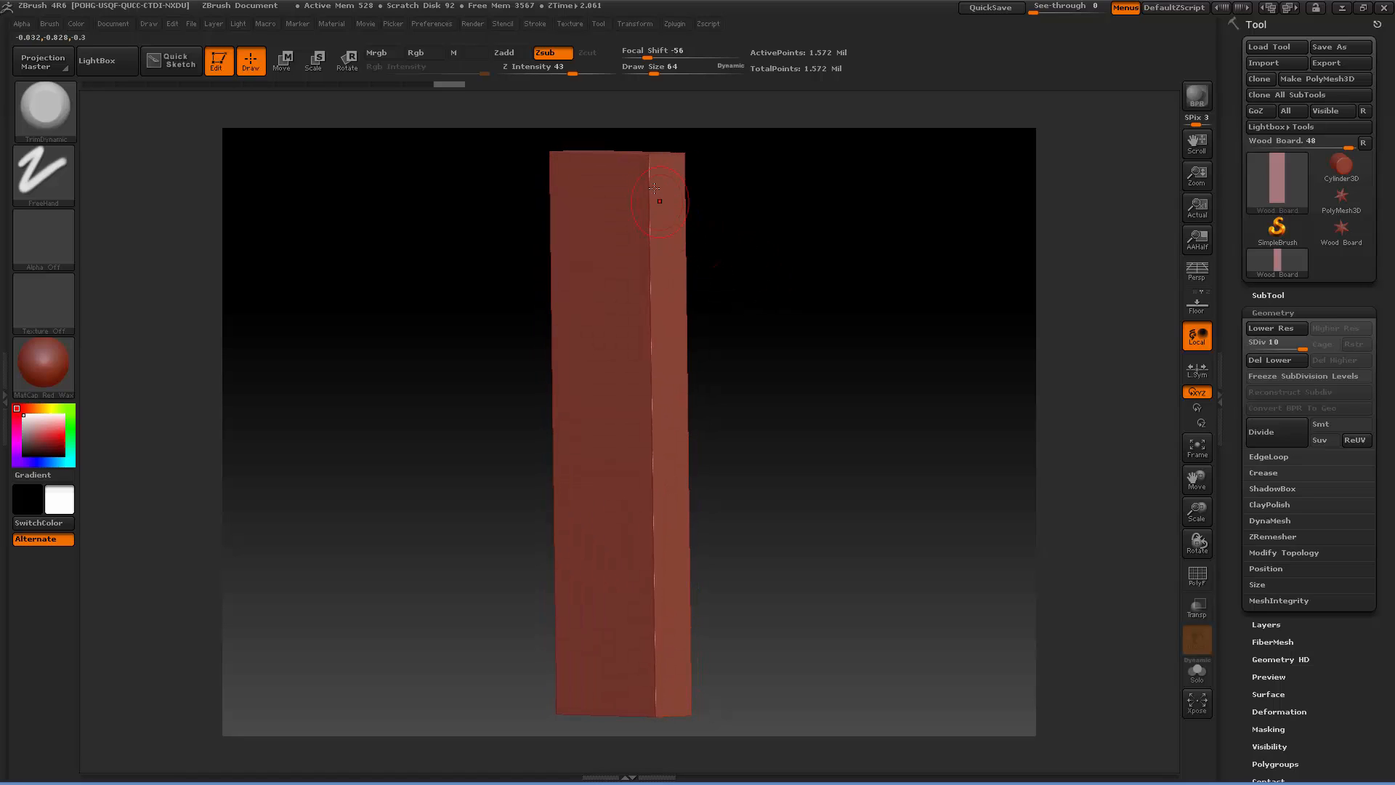
{"action": "mouse_move", "coordinate": [651, 162]}
{"action": "left_mouse_down"}
{"action": "mouse_move", "coordinate": [654, 722]}
{"action": "mouse_move", "coordinate": [833, 438]}
{"action": "mouse_move", "coordinate": [810, 361]}
{"action": "mouse_move", "coordinate": [755, 558]}
{"action": "mouse_move", "coordinate": [841, 564]}
{"action": "mouse_move", "coordinate": [770, 509]}
{"action": "mouse_move", "coordinate": [743, 508]}
{"action": "left_mouse_up"}
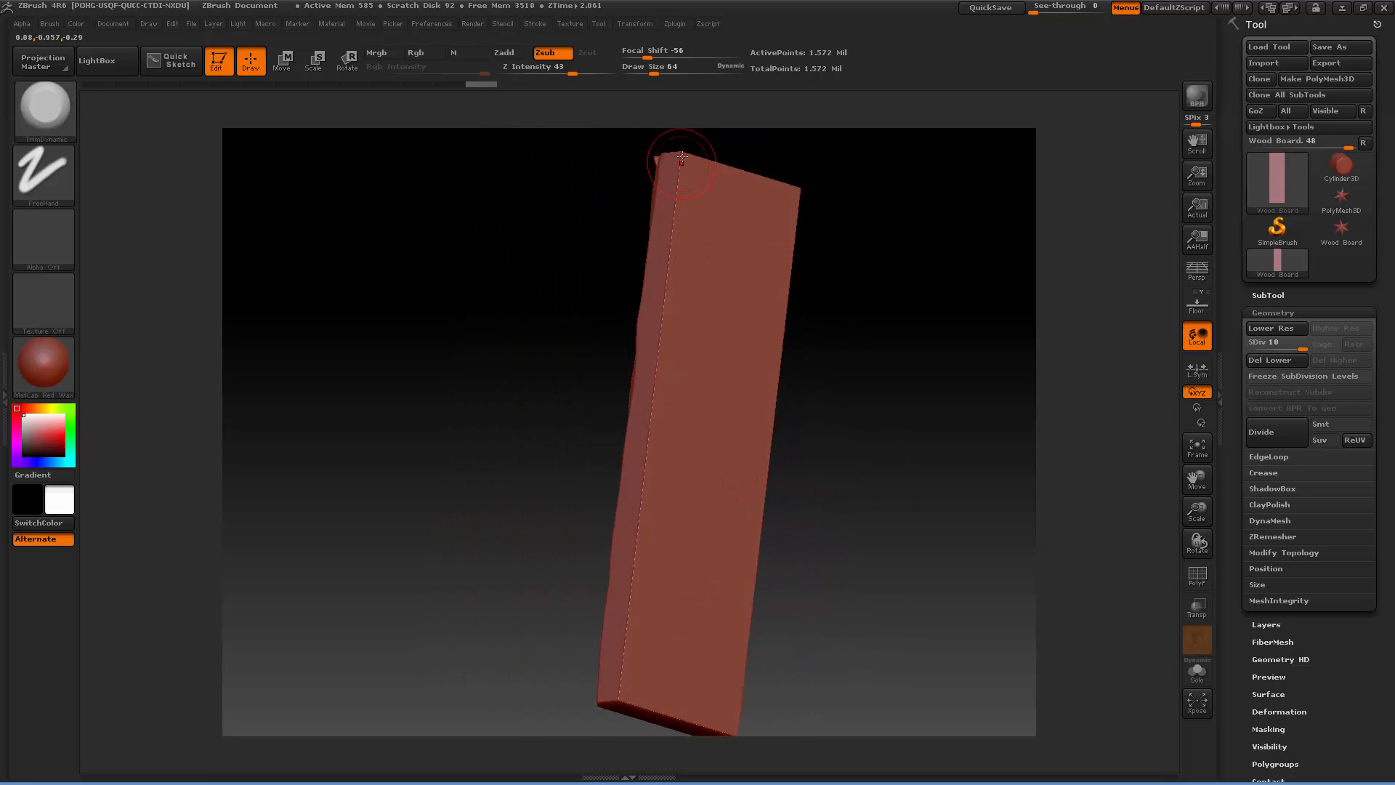
{"action": "left_click_drag", "start_coordinate": [682, 157], "coordinate": [614, 703]}
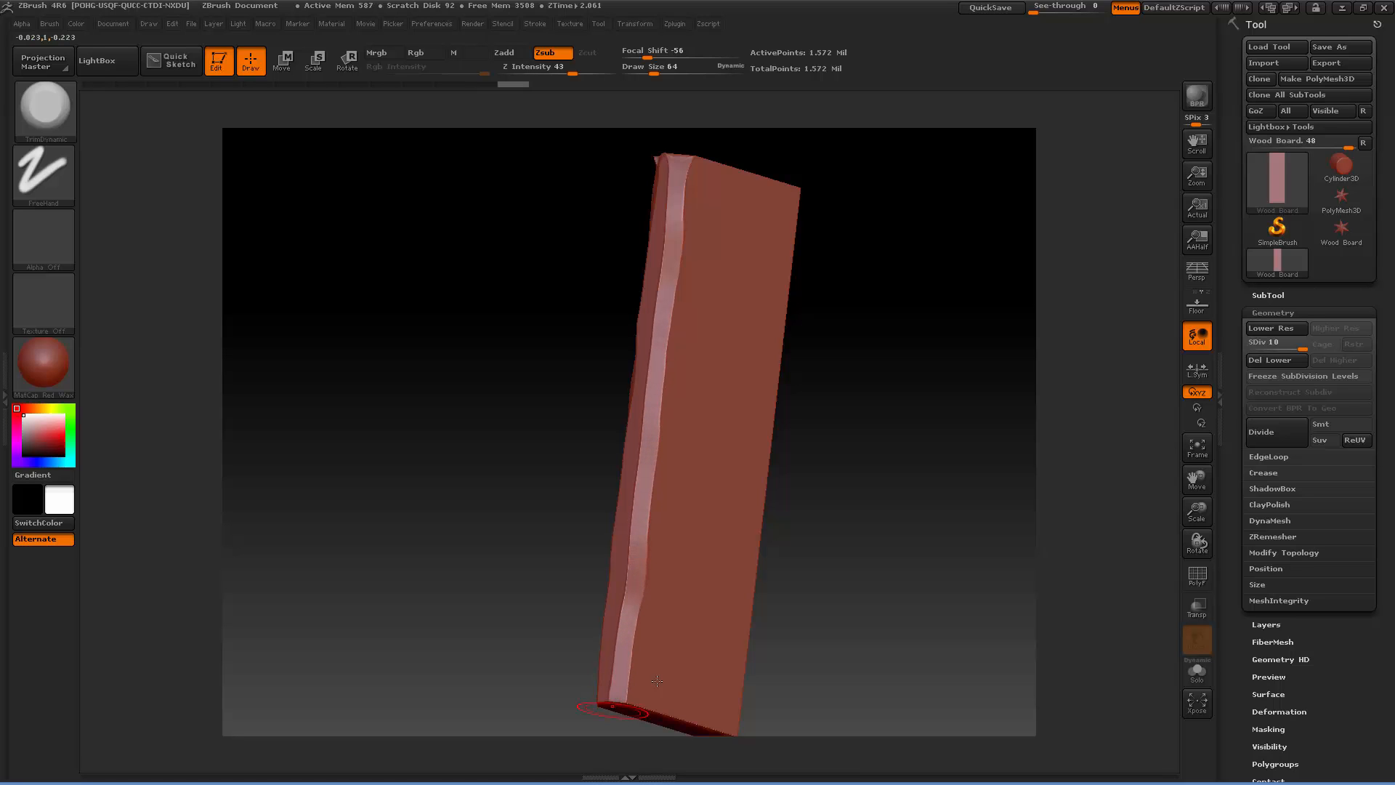
{"action": "left_click_drag", "start_coordinate": [859, 459], "coordinate": [778, 358]}
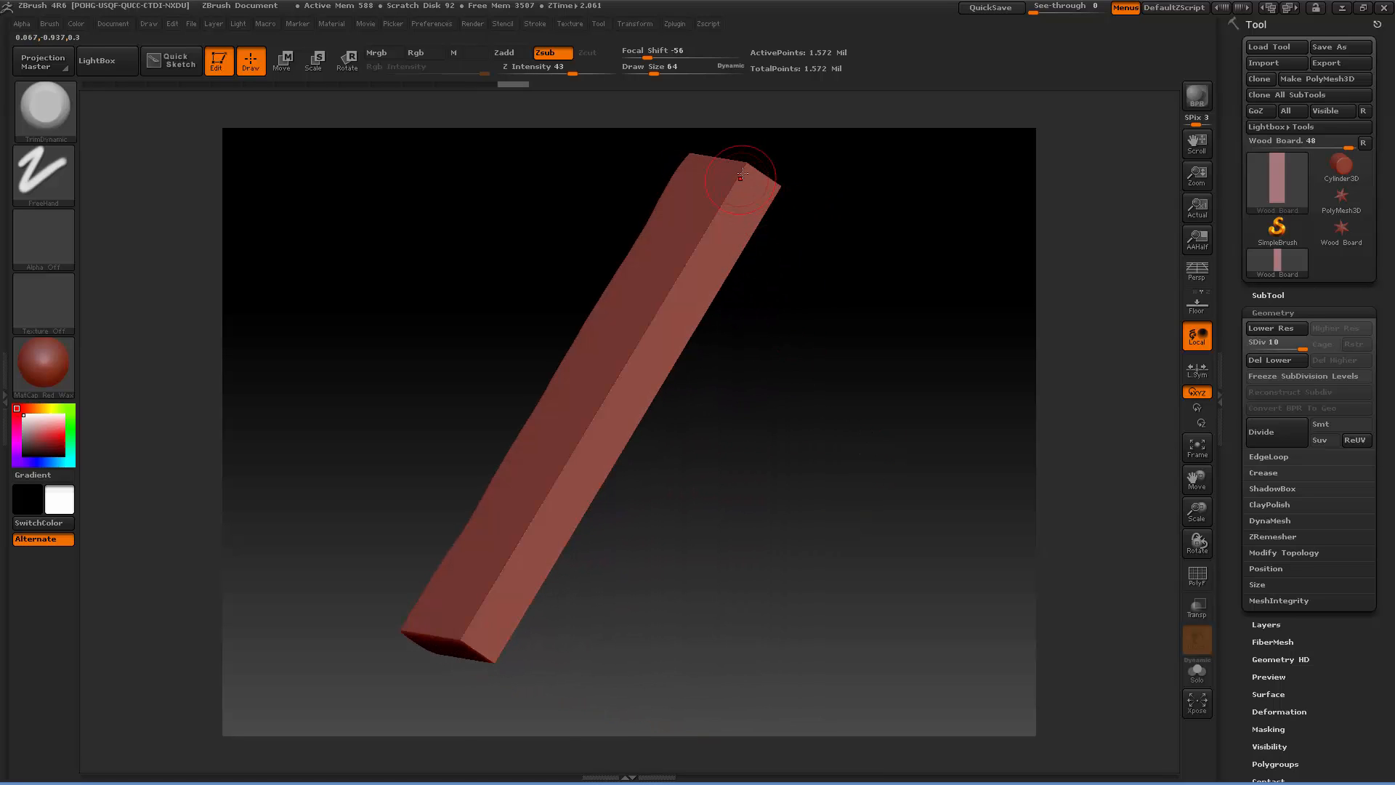
{"action": "left_click_drag", "start_coordinate": [709, 224], "coordinate": [604, 396]}
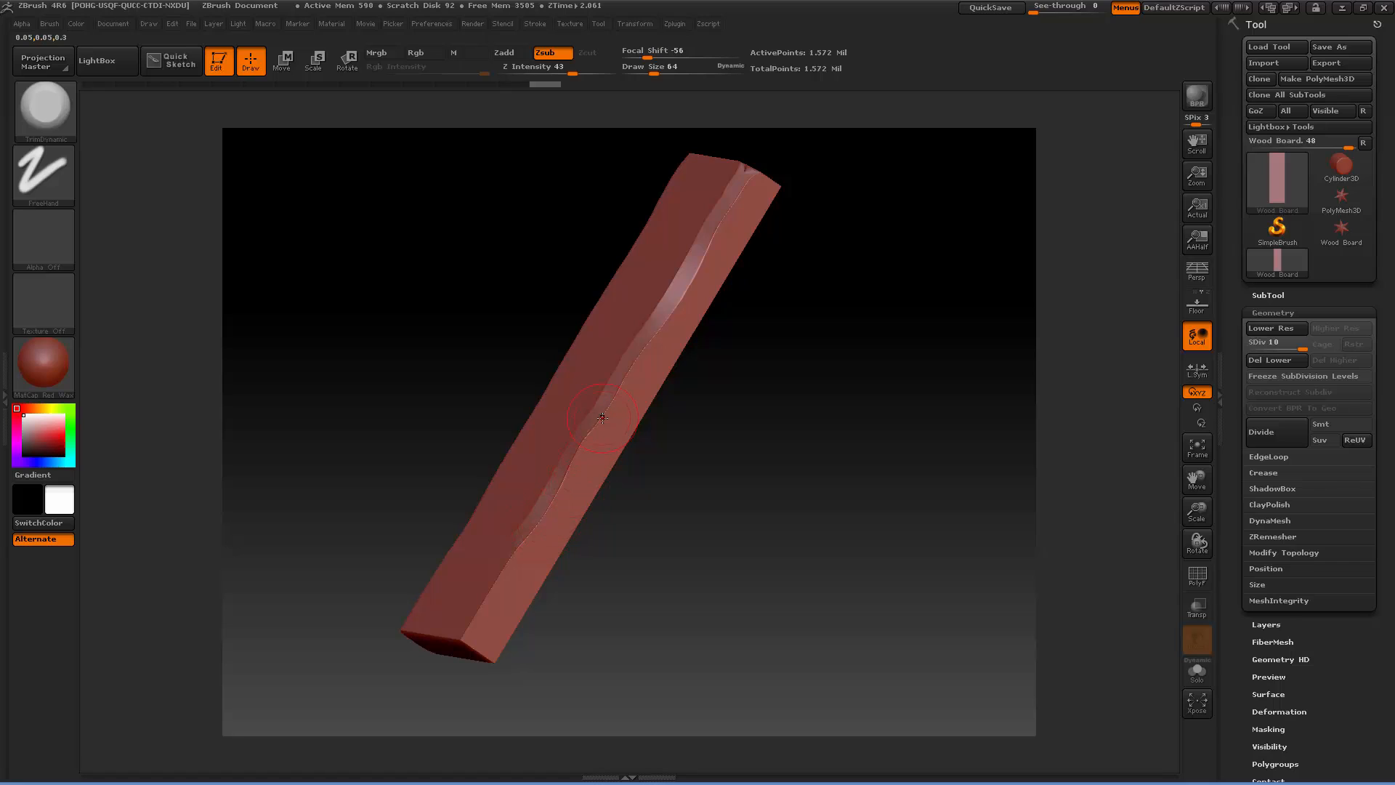
{"action": "key", "text": "ctrl+z"}
{"action": "key", "text": "ctrl+z"}
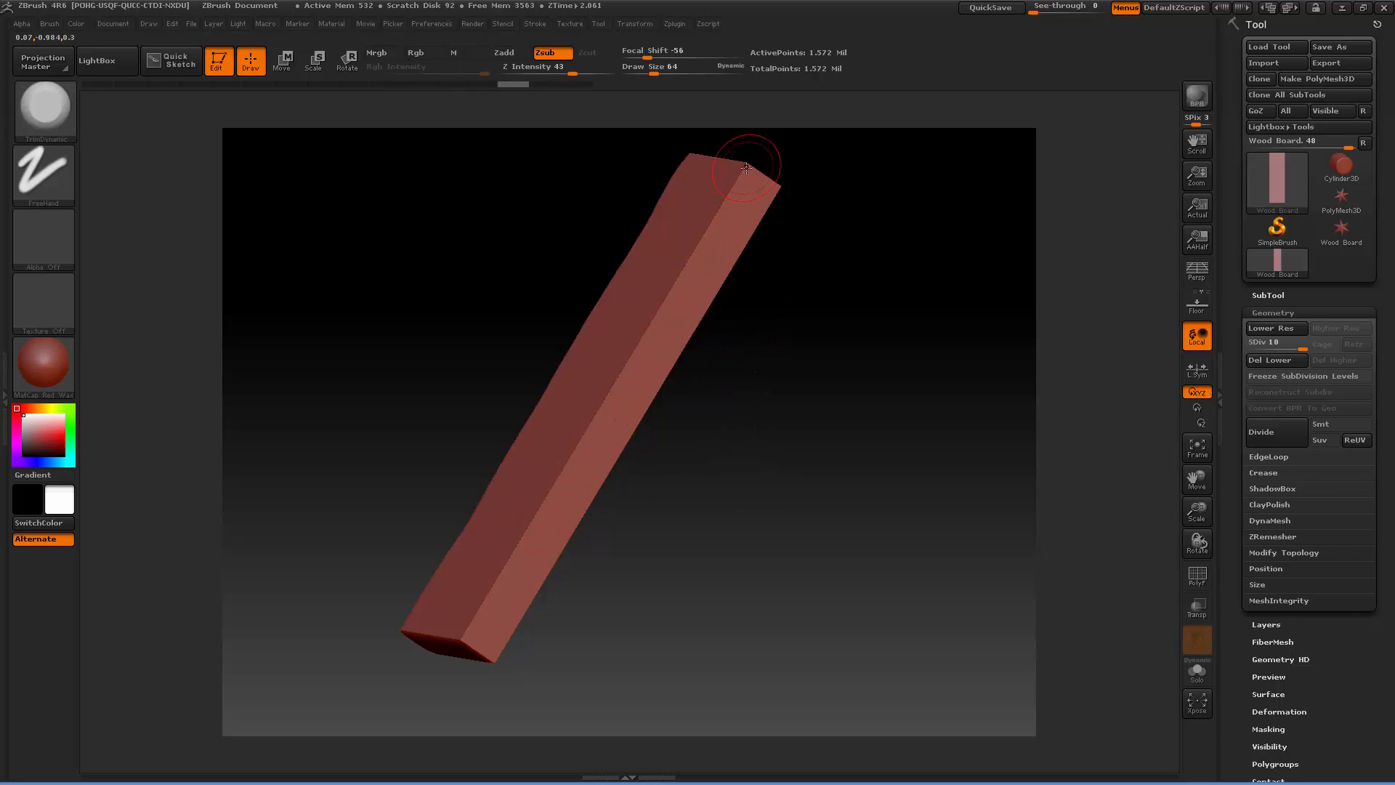
Chisel uneven bevels along the wood board's remaining sharp long edges with TrimDynamic.
{"action": "left_click_drag", "start_coordinate": [746, 168], "coordinate": [630, 354]}
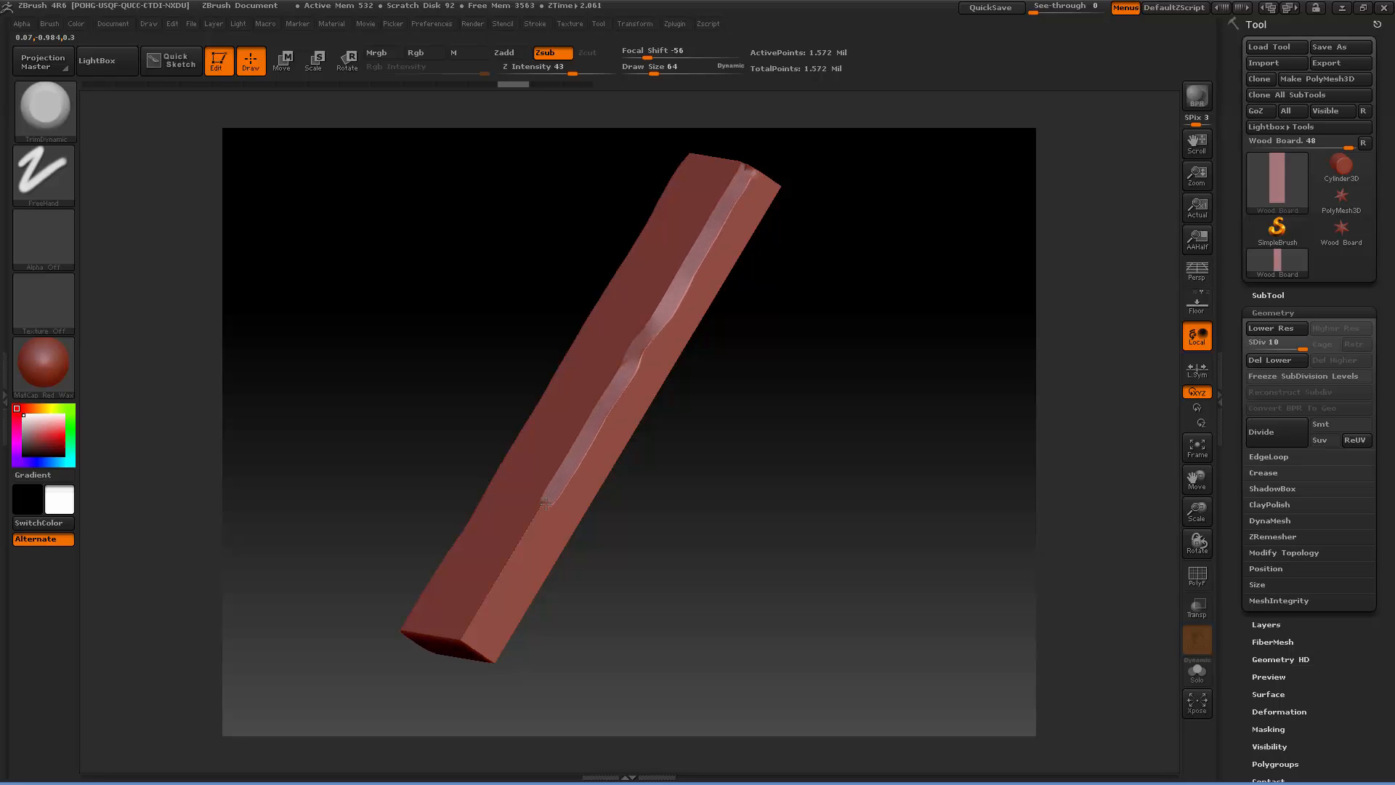
{"action": "left_click_drag", "start_coordinate": [546, 503], "coordinate": [518, 544]}
{"action": "mouse_move", "coordinate": [720, 523]}
{"action": "left_mouse_down"}
{"action": "mouse_move", "coordinate": [773, 436]}
{"action": "mouse_move", "coordinate": [750, 390]}
{"action": "mouse_move", "coordinate": [681, 378]}
{"action": "mouse_move", "coordinate": [704, 415]}
{"action": "mouse_move", "coordinate": [427, 518]}
{"action": "left_mouse_up"}
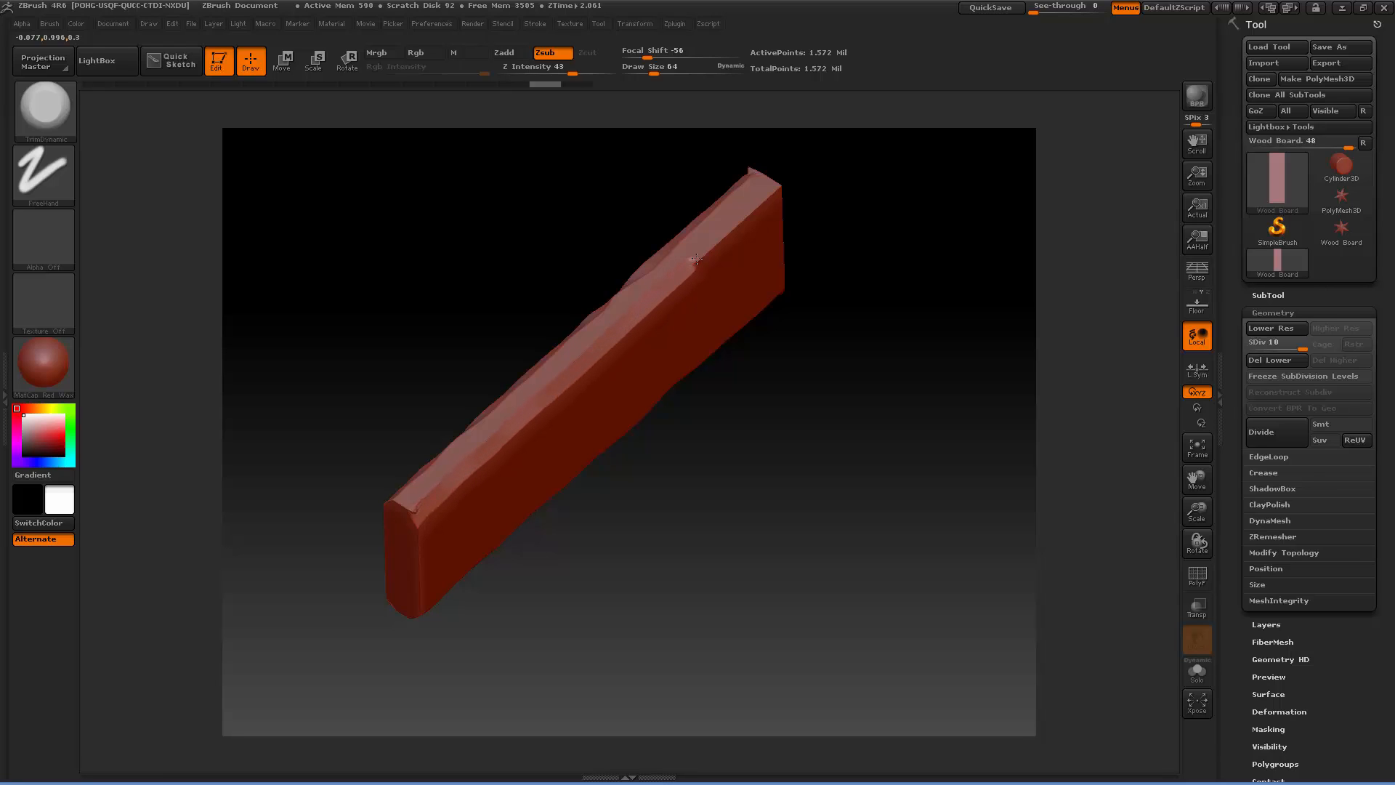
{"action": "left_click_drag", "start_coordinate": [697, 258], "coordinate": [745, 219]}
{"action": "left_click_drag", "start_coordinate": [723, 517], "coordinate": [573, 530]}
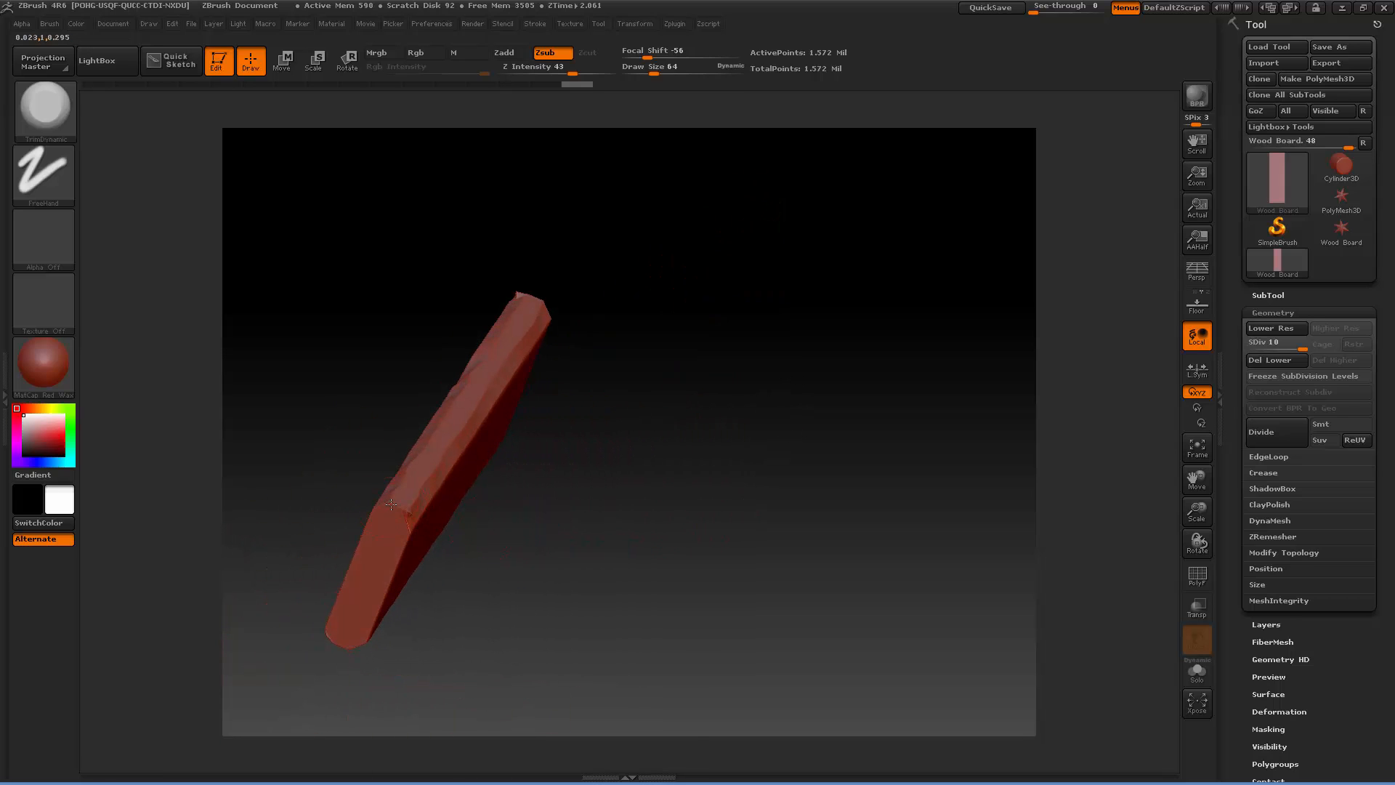
Bevel the edges and corners around one short end of the wood board, undoing and redoing one stroke.
{"action": "left_click_drag", "start_coordinate": [402, 510], "coordinate": [406, 516]}
{"action": "mouse_move", "coordinate": [633, 465]}
{"action": "left_mouse_down"}
{"action": "mouse_move", "coordinate": [526, 486]}
{"action": "mouse_move", "coordinate": [401, 580]}
{"action": "left_mouse_up"}
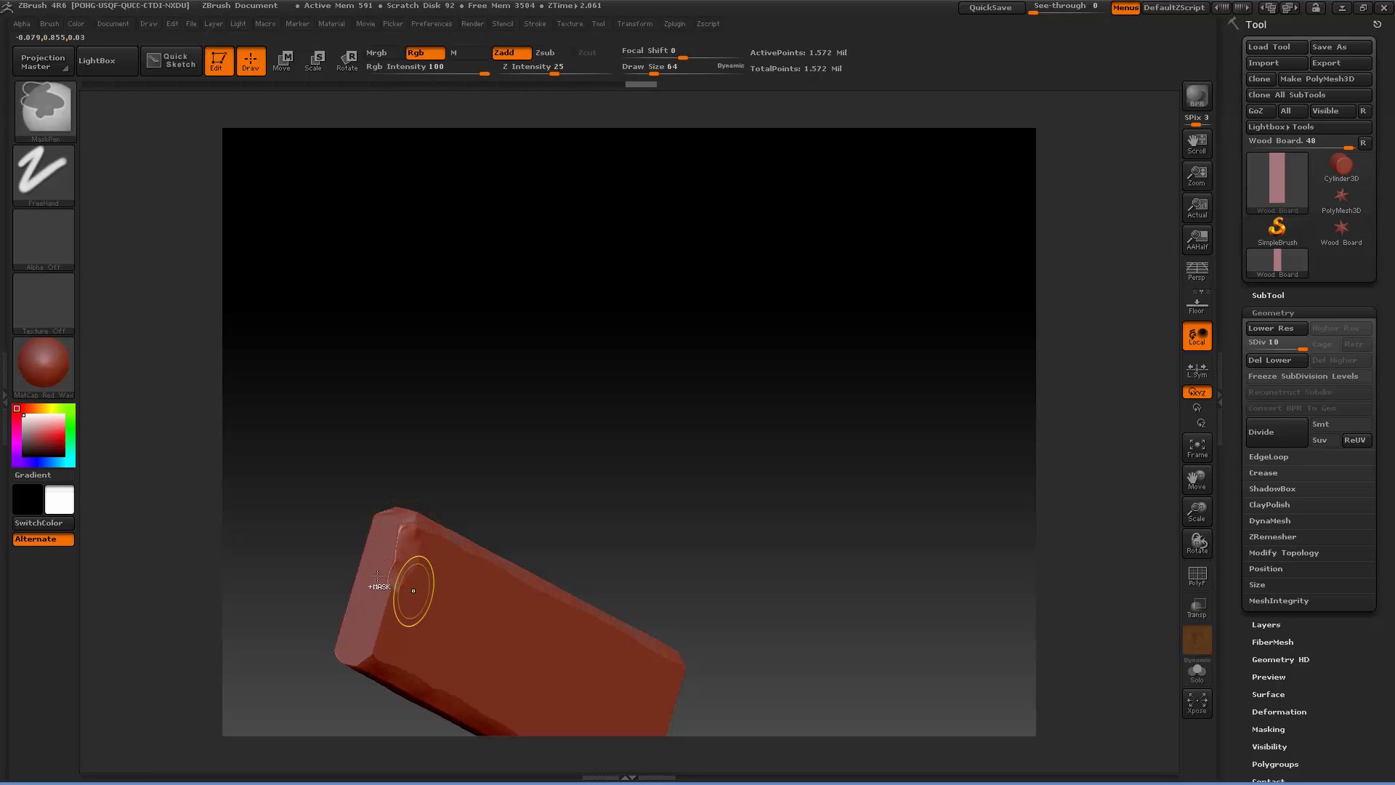
{"action": "key", "text": "ctrl+z"}
{"action": "left_click_drag", "start_coordinate": [405, 531], "coordinate": [379, 623]}
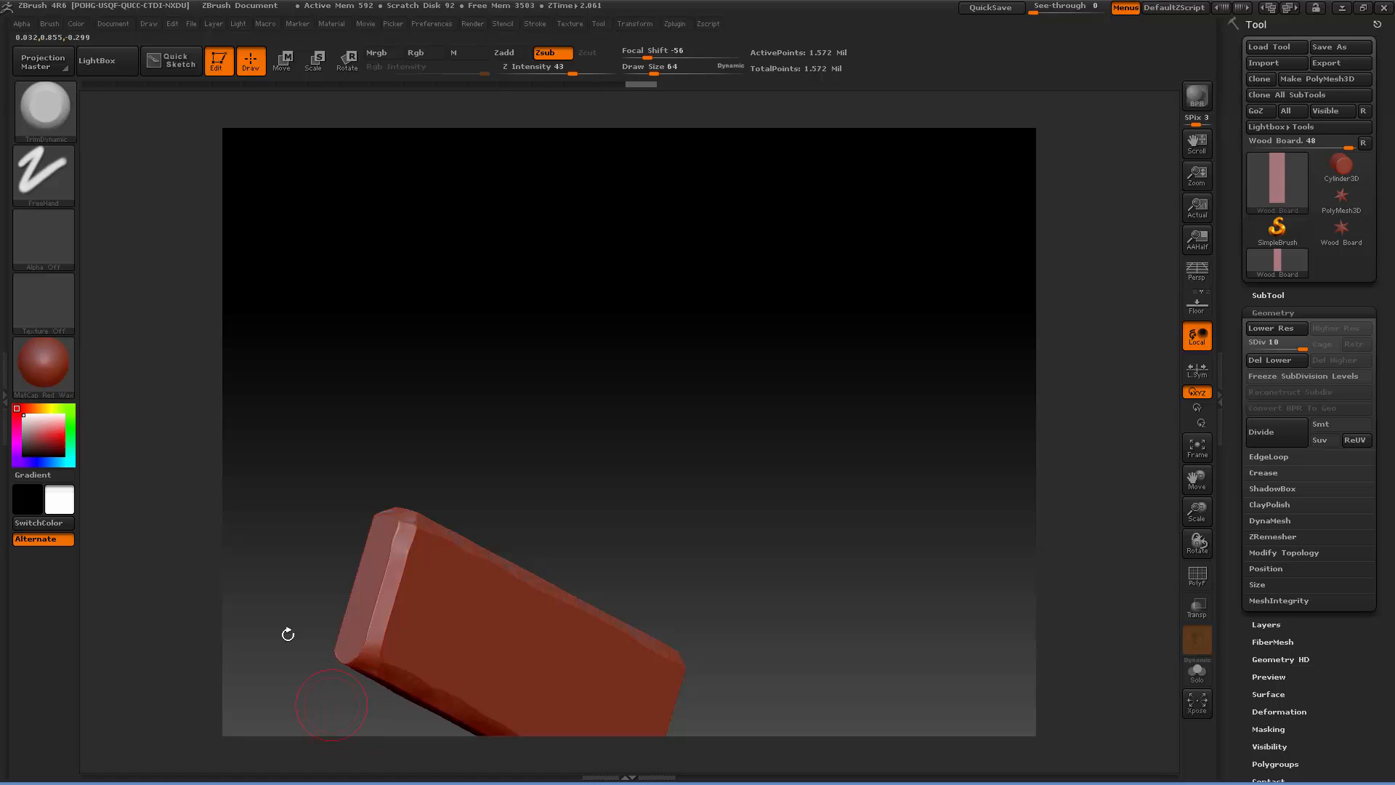
{"action": "left_click_drag", "start_coordinate": [286, 635], "coordinate": [371, 558]}
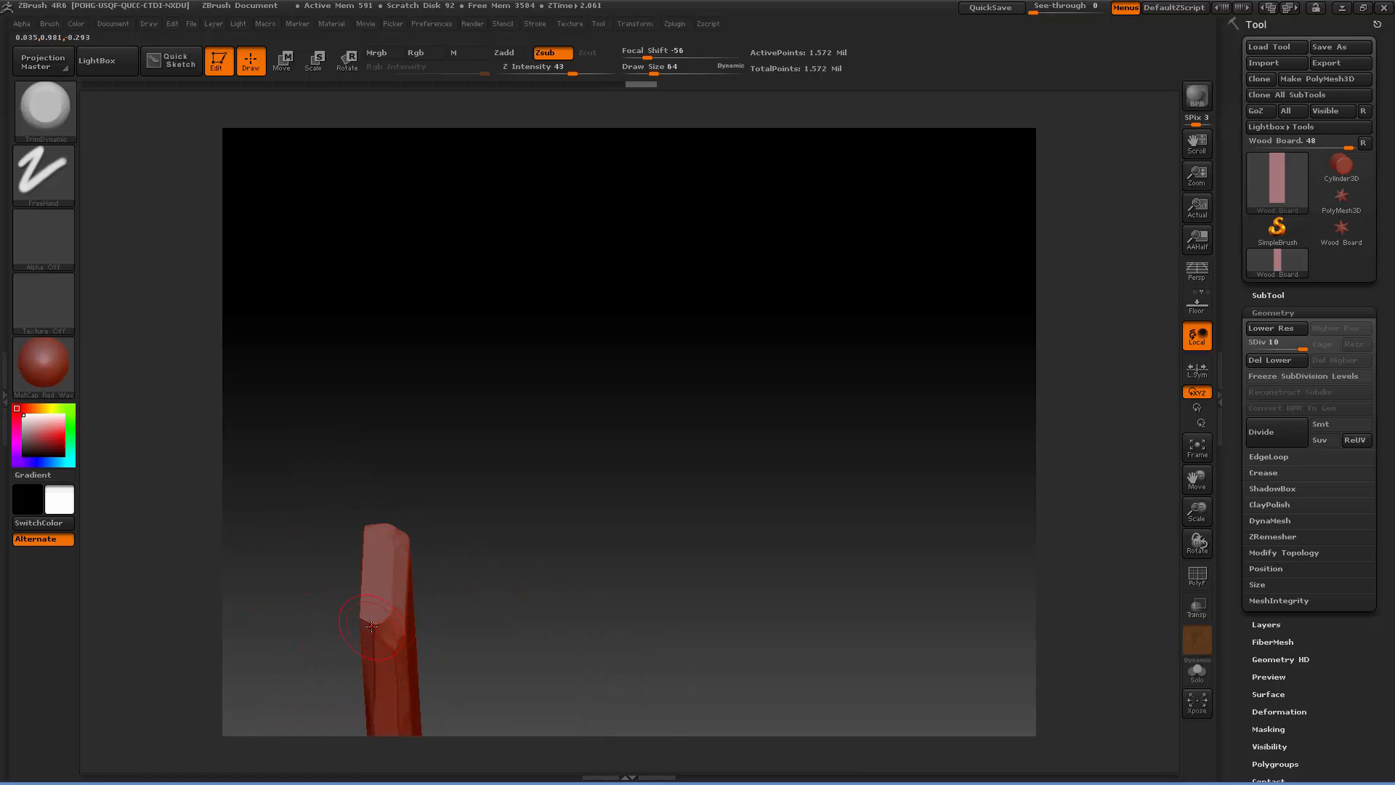
{"action": "left_click_drag", "start_coordinate": [385, 619], "coordinate": [367, 621]}
{"action": "mouse_move", "coordinate": [276, 579]}
{"action": "left_mouse_down"}
{"action": "mouse_move", "coordinate": [252, 543]}
{"action": "mouse_move", "coordinate": [311, 558]}
{"action": "left_mouse_up"}
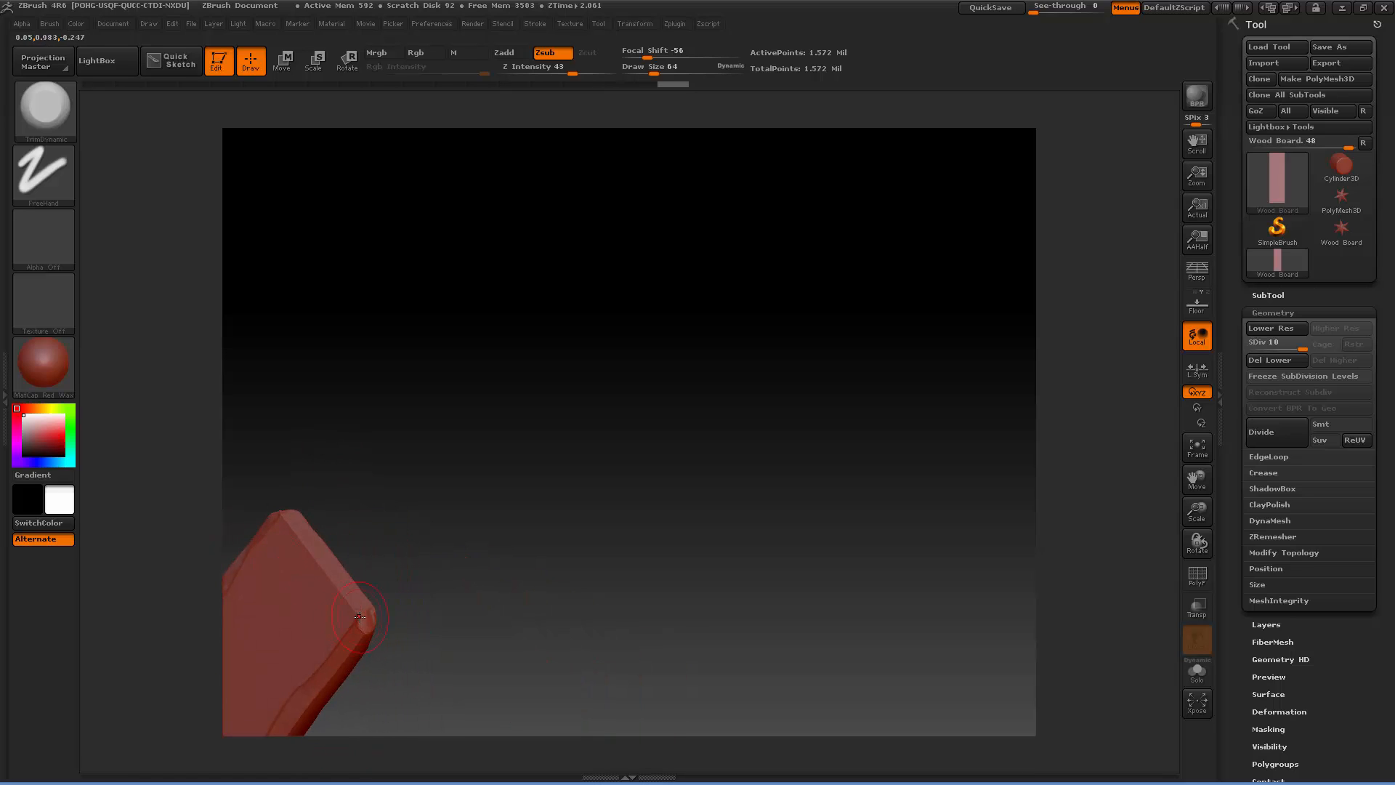
{"action": "left_click_drag", "start_coordinate": [355, 617], "coordinate": [284, 519]}
{"action": "left_click_drag", "start_coordinate": [341, 443], "coordinate": [316, 523]}
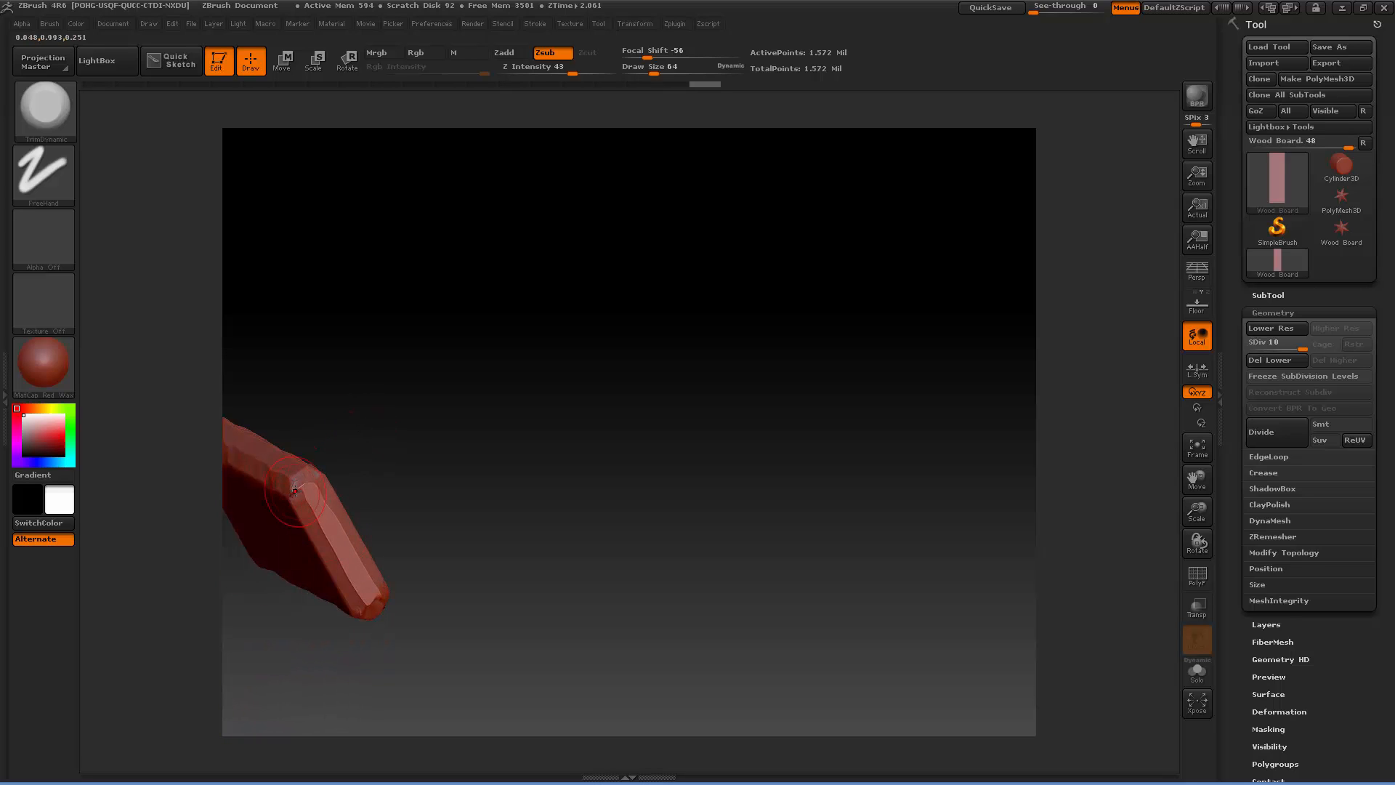
{"action": "mouse_move", "coordinate": [455, 446]}
{"action": "left_mouse_down"}
{"action": "mouse_move", "coordinate": [315, 339]}
{"action": "mouse_move", "coordinate": [356, 387]}
{"action": "left_mouse_up"}
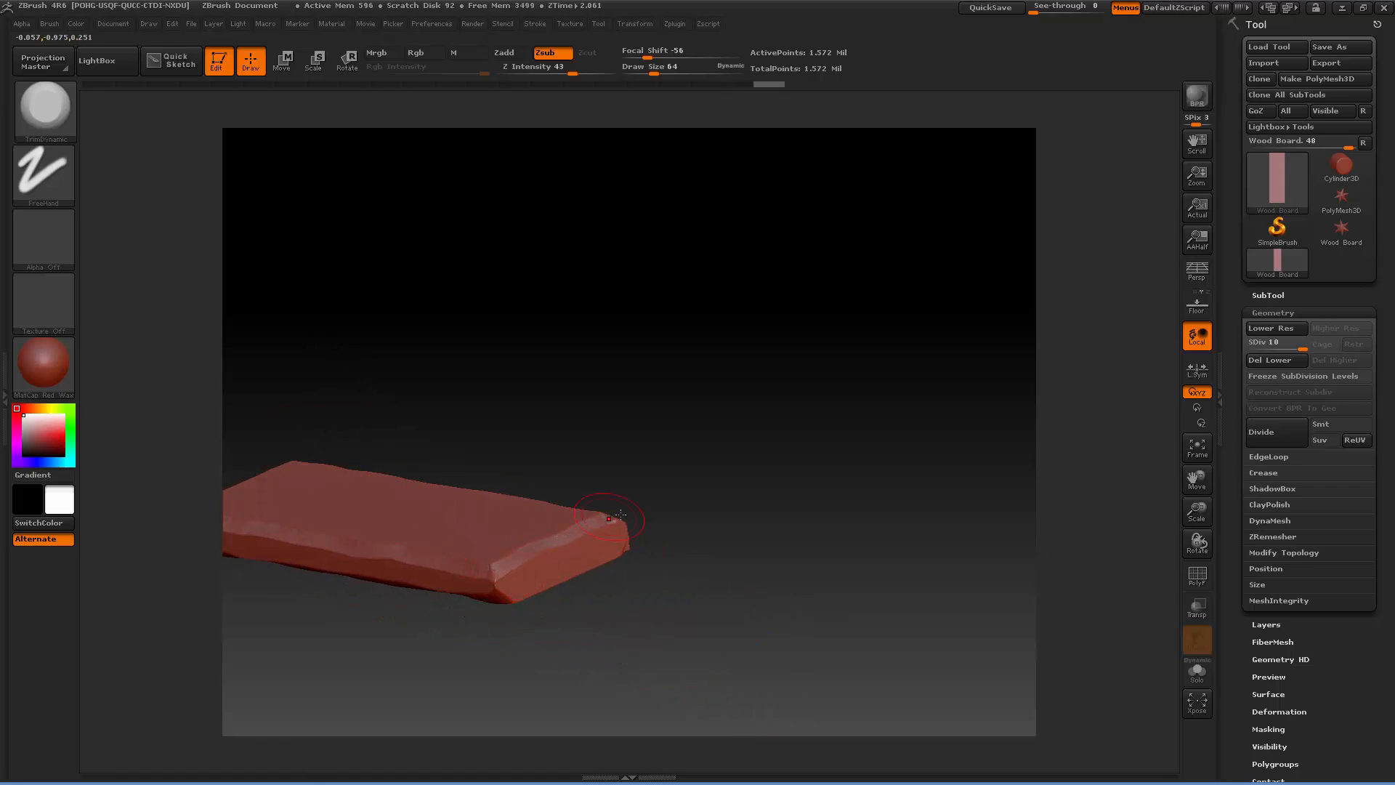
Bevel the edges and corners around the wood board's opposite short end.
{"action": "mouse_move", "coordinate": [632, 501]}
{"action": "left_mouse_down"}
{"action": "mouse_move", "coordinate": [713, 477]}
{"action": "mouse_move", "coordinate": [610, 513]}
{"action": "mouse_move", "coordinate": [600, 547]}
{"action": "left_mouse_up"}
{"action": "mouse_move", "coordinate": [543, 654]}
{"action": "left_mouse_down"}
{"action": "mouse_move", "coordinate": [577, 579]}
{"action": "mouse_move", "coordinate": [520, 610]}
{"action": "mouse_move", "coordinate": [505, 520]}
{"action": "mouse_move", "coordinate": [497, 633]}
{"action": "left_mouse_up"}
{"action": "mouse_move", "coordinate": [777, 543]}
{"action": "left_mouse_down"}
{"action": "mouse_move", "coordinate": [816, 560]}
{"action": "mouse_move", "coordinate": [835, 651]}
{"action": "mouse_move", "coordinate": [812, 633]}
{"action": "left_mouse_up"}
{"action": "left_click_drag", "start_coordinate": [628, 514], "coordinate": [701, 353]}
{"action": "left_click_drag", "start_coordinate": [660, 225], "coordinate": [683, 263]}
{"action": "mouse_move", "coordinate": [694, 473]}
{"action": "left_mouse_down"}
{"action": "mouse_move", "coordinate": [710, 473]}
{"action": "mouse_move", "coordinate": [713, 502]}
{"action": "mouse_move", "coordinate": [794, 327]}
{"action": "mouse_move", "coordinate": [834, 373]}
{"action": "left_mouse_up"}
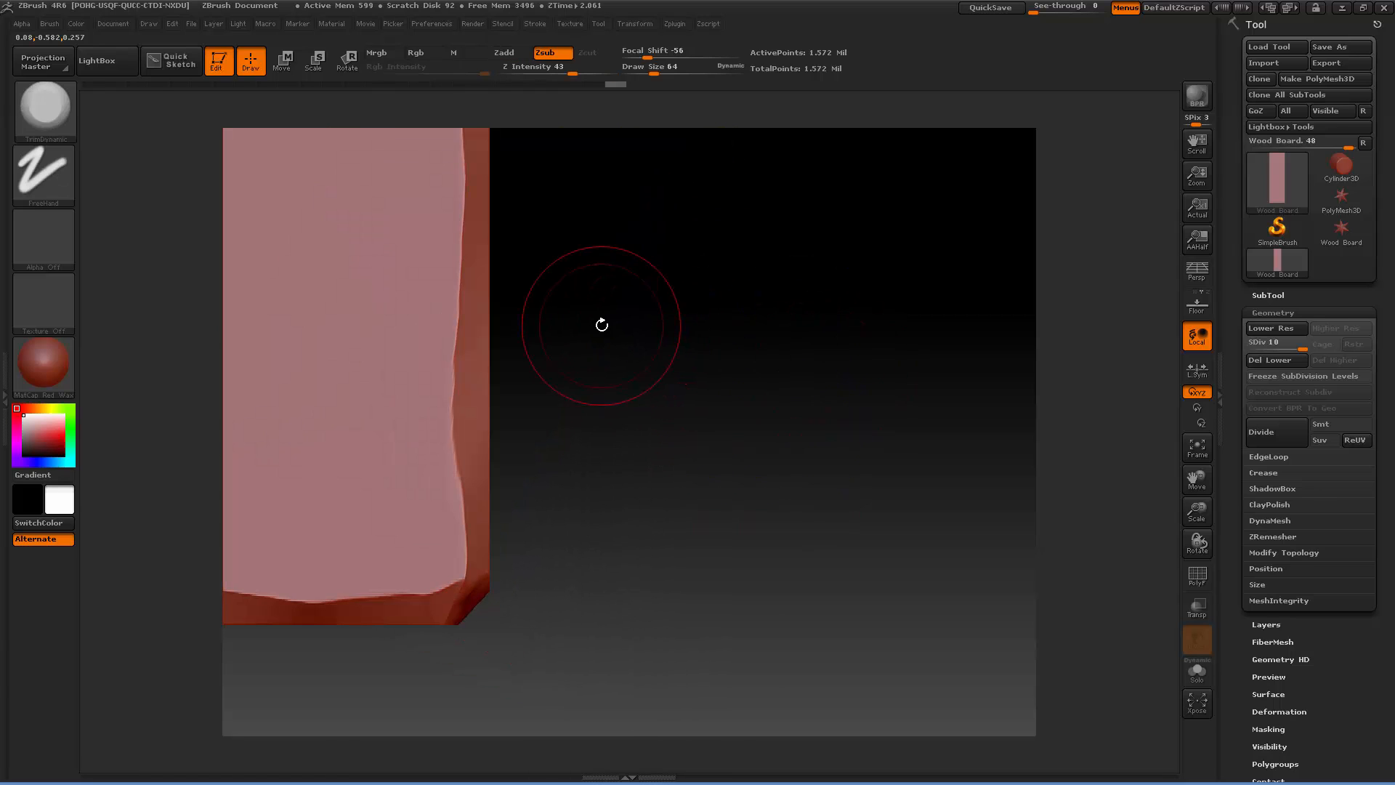
Switch to the Orb_Cracks brush with the wood board's broad face upright.
{"action": "mouse_move", "coordinate": [586, 429]}
{"action": "right_mouse_down", "text": "ctrl"}
{"action": "mouse_move", "coordinate": [598, 132]}
{"action": "mouse_move", "coordinate": [594, 148]}
{"action": "right_mouse_up", "text": "ctrl"}
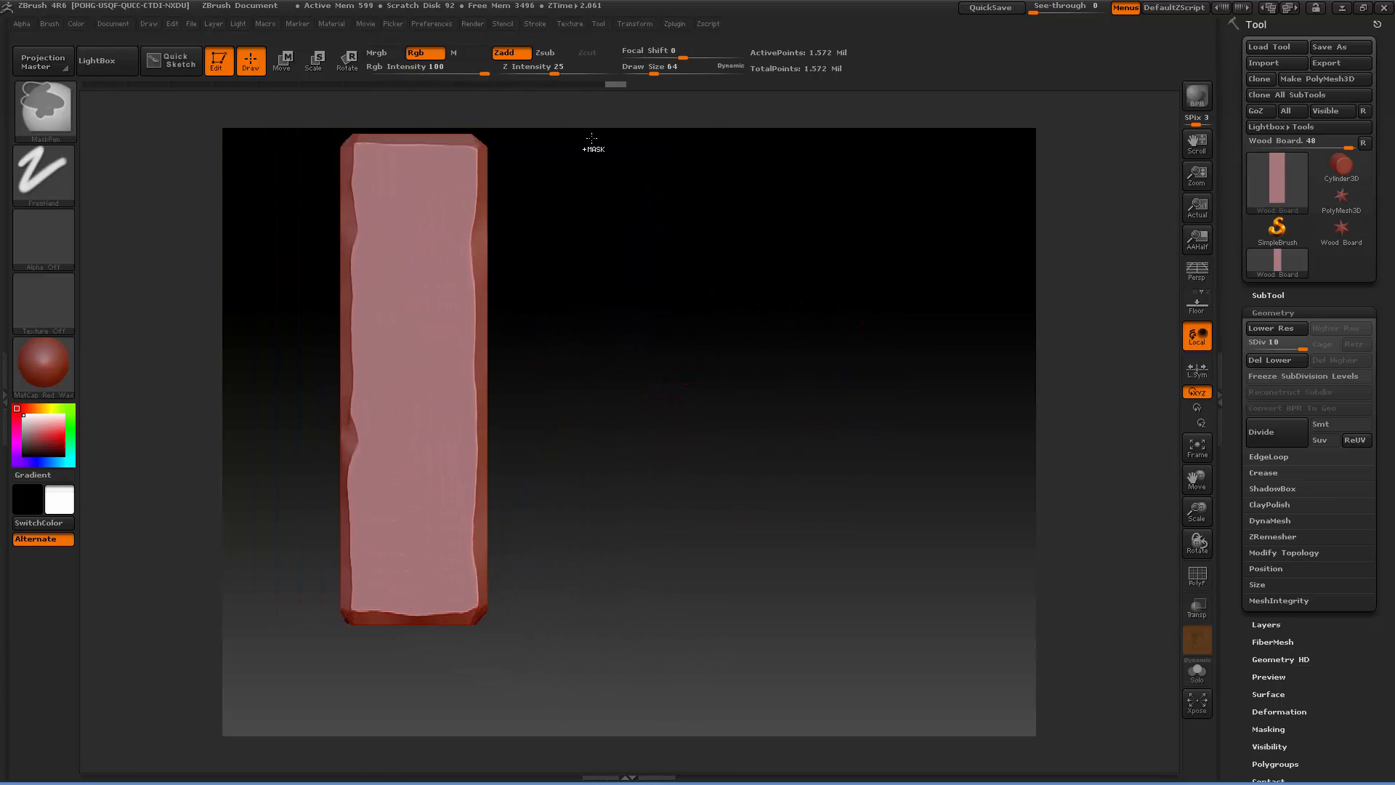
{"action": "right_click_drag", "start_coordinate": [587, 330], "coordinate": [800, 362], "text": "alt"}
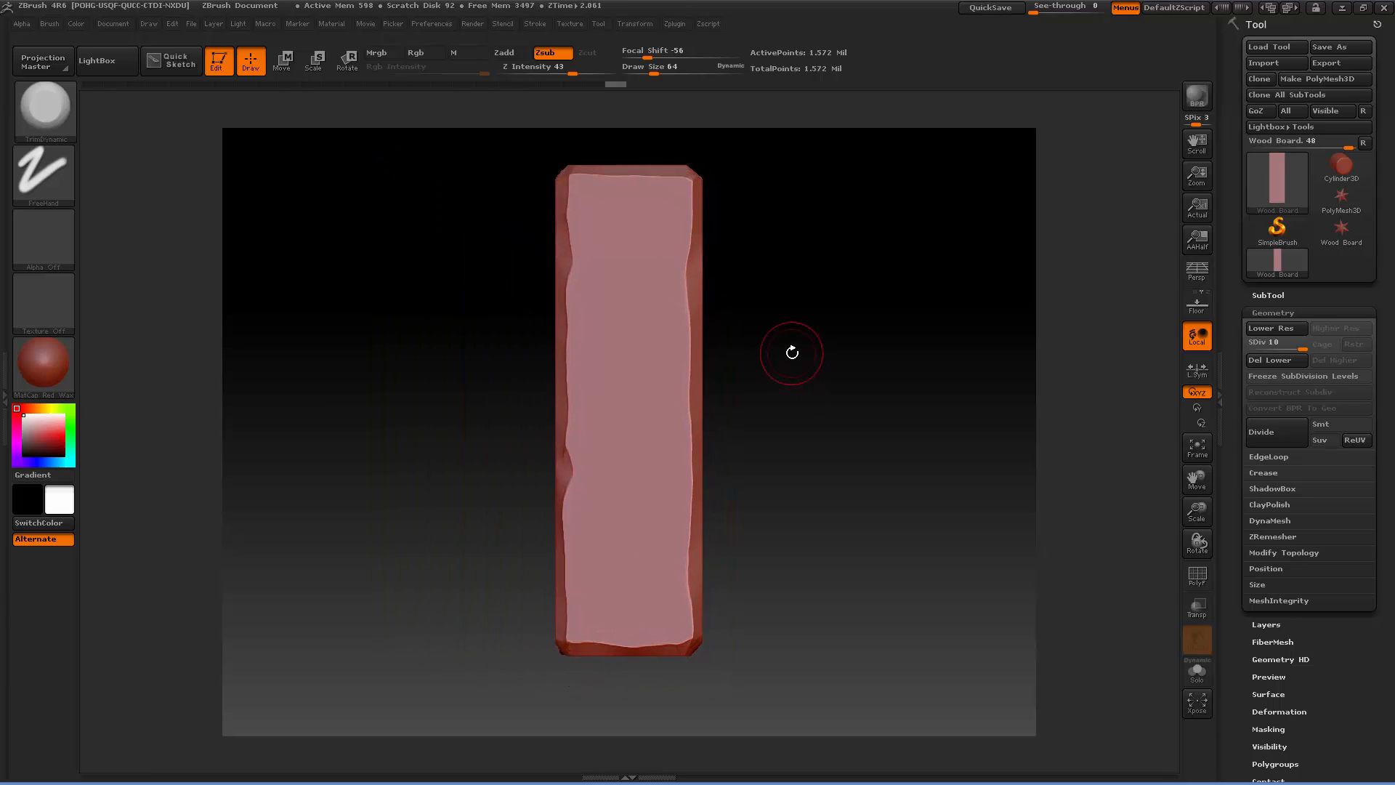
{"action": "left_click_drag", "start_coordinate": [793, 351], "coordinate": [763, 423]}
{"action": "left_click_drag", "start_coordinate": [789, 343], "coordinate": [791, 412]}
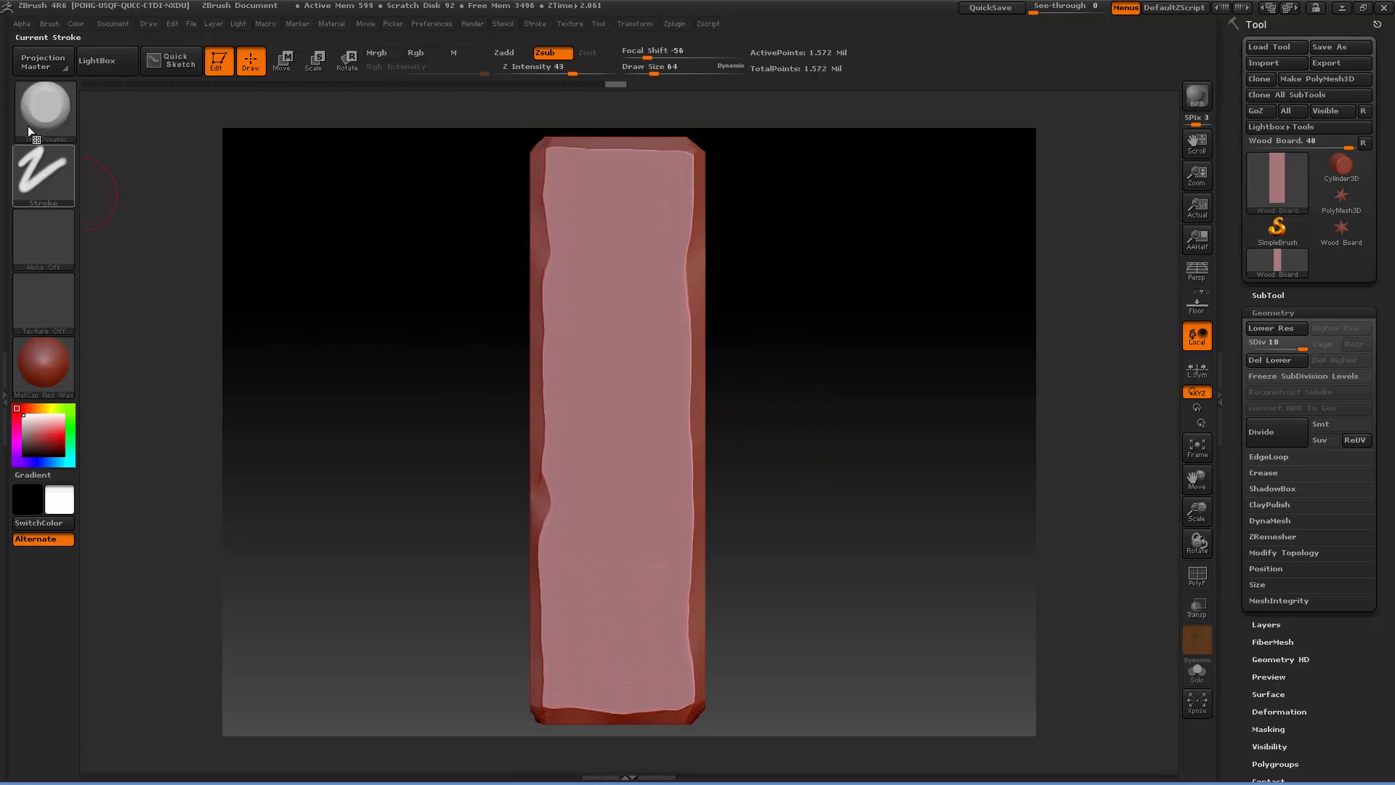
{"action": "left_click", "coordinate": [67, 109]}
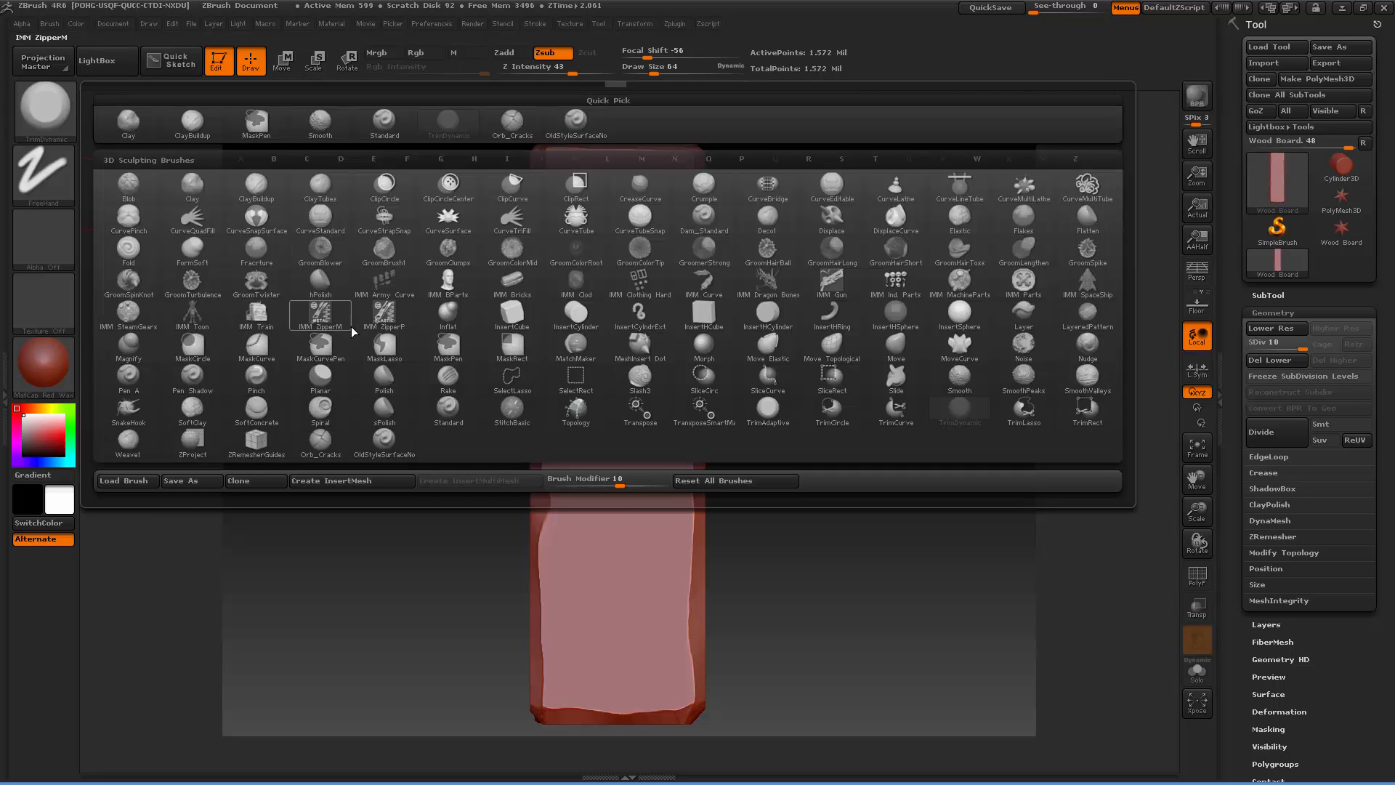
{"action": "mouse_move", "coordinate": [376, 436]}
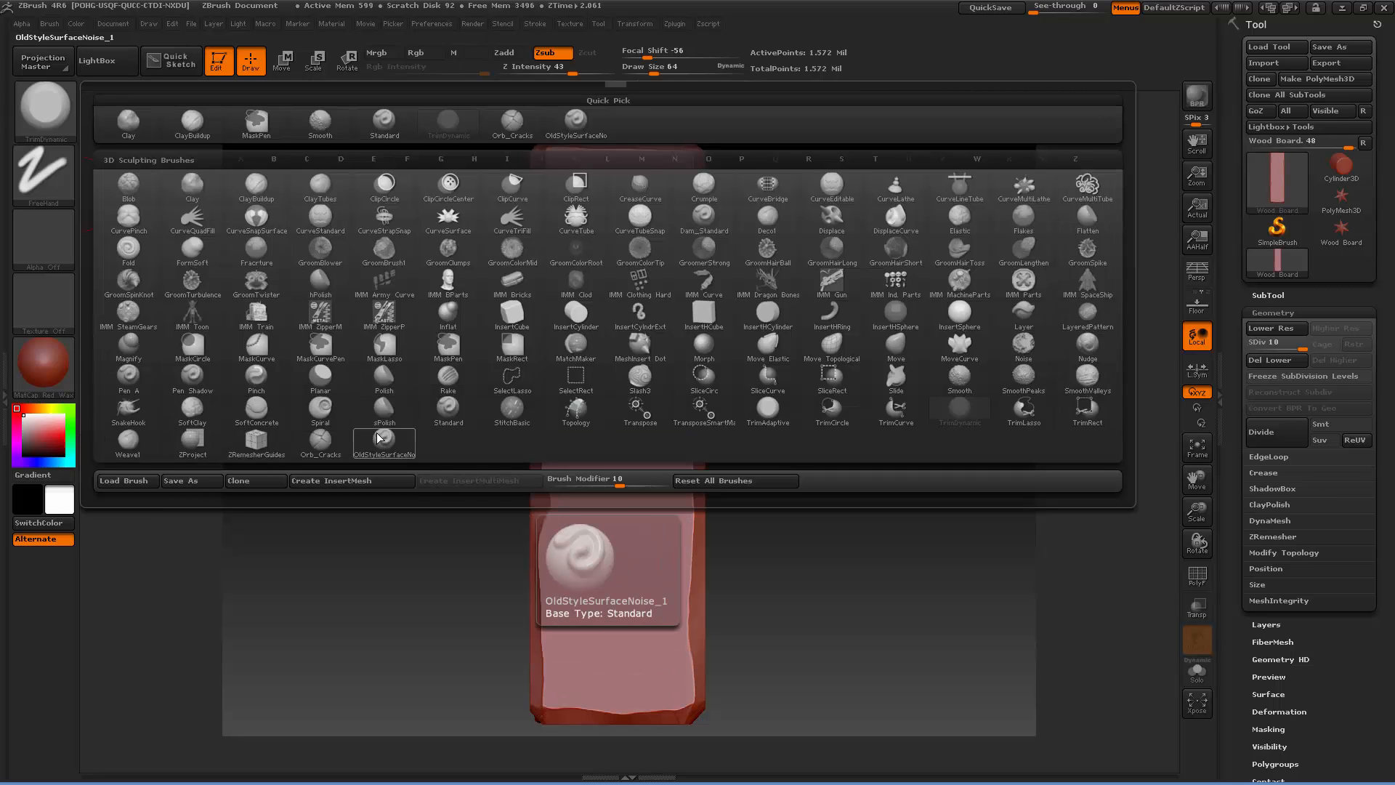
{"action": "left_click", "coordinate": [378, 437]}
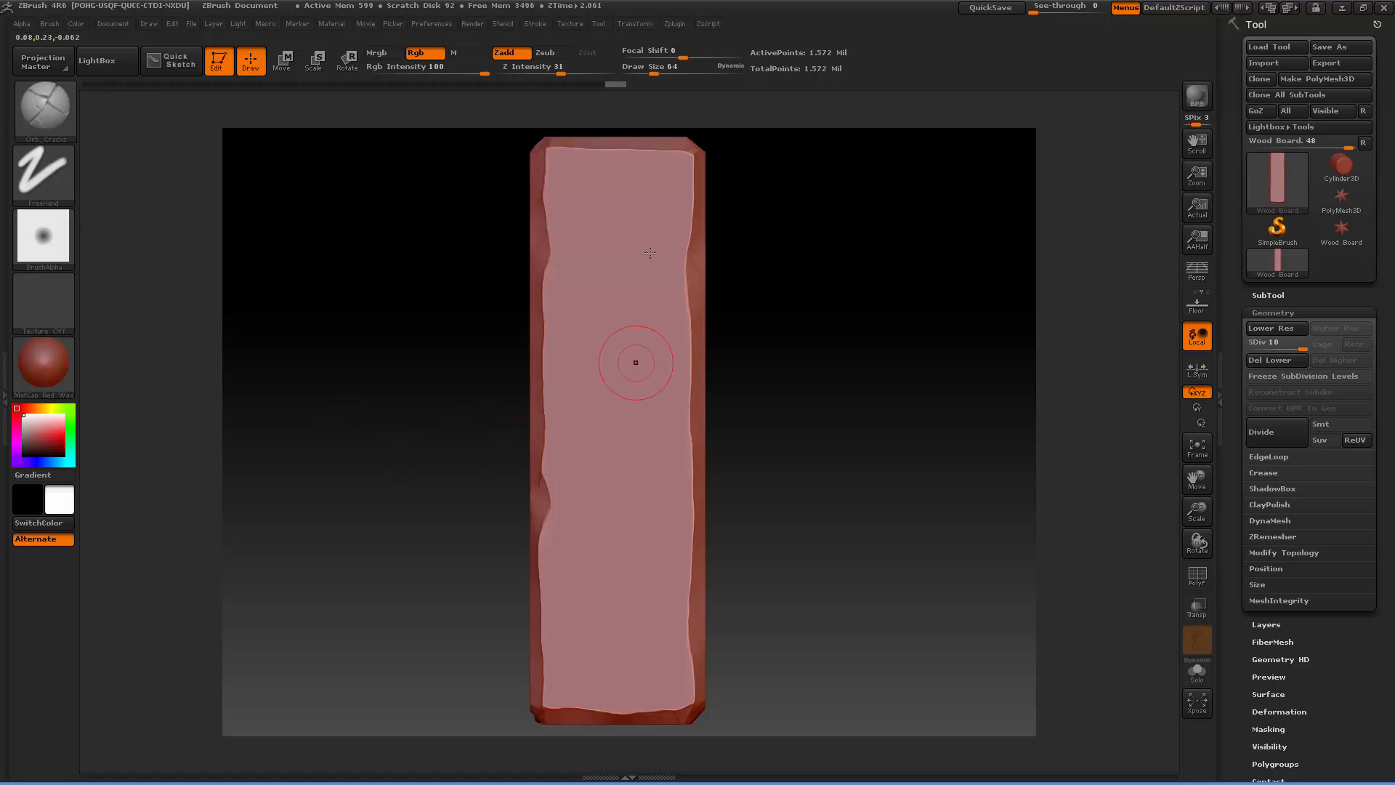
Set the draw size to 37, trying lengthwise test grooves on the board's face and undoing them.
{"action": "left_click_drag", "start_coordinate": [631, 221], "coordinate": [618, 556]}
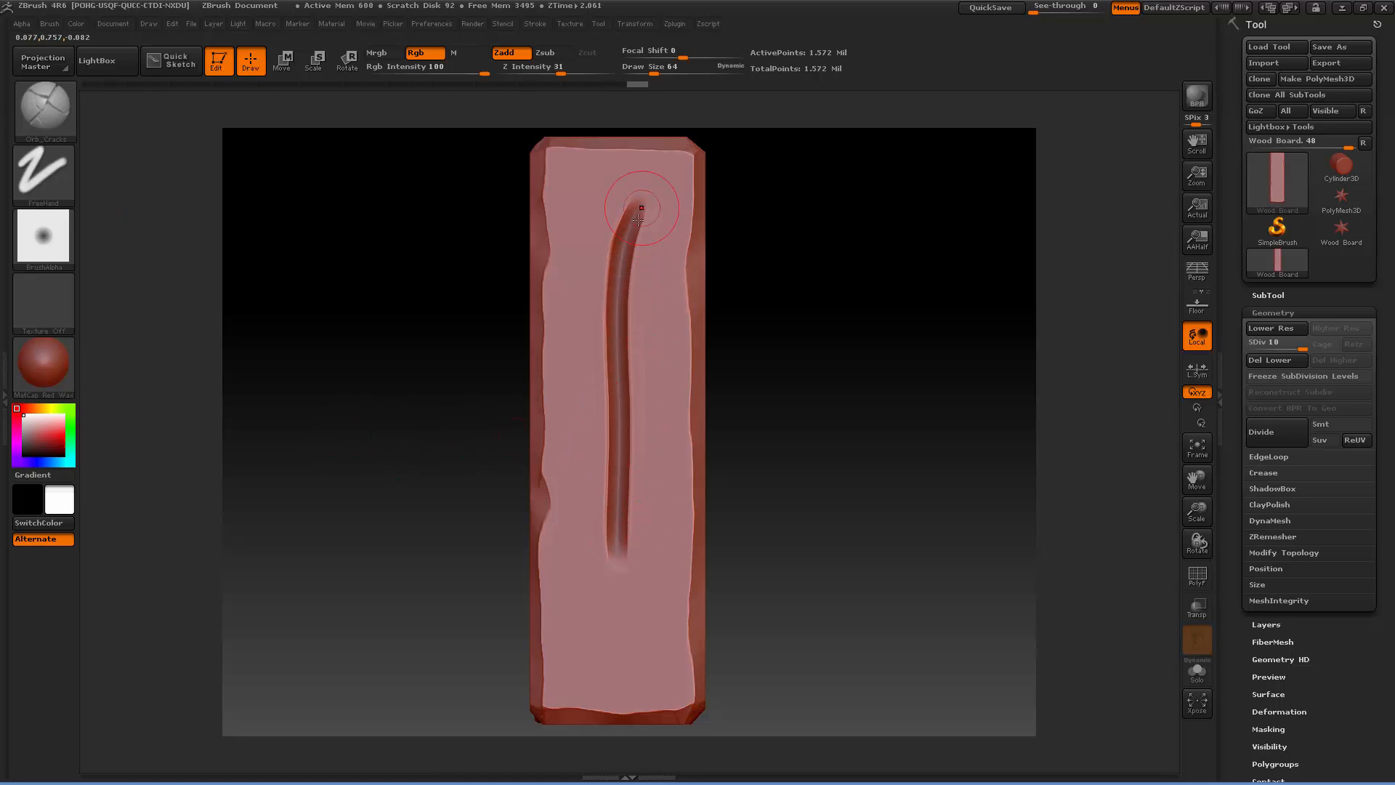
{"action": "key", "text": "ctrl+z"}
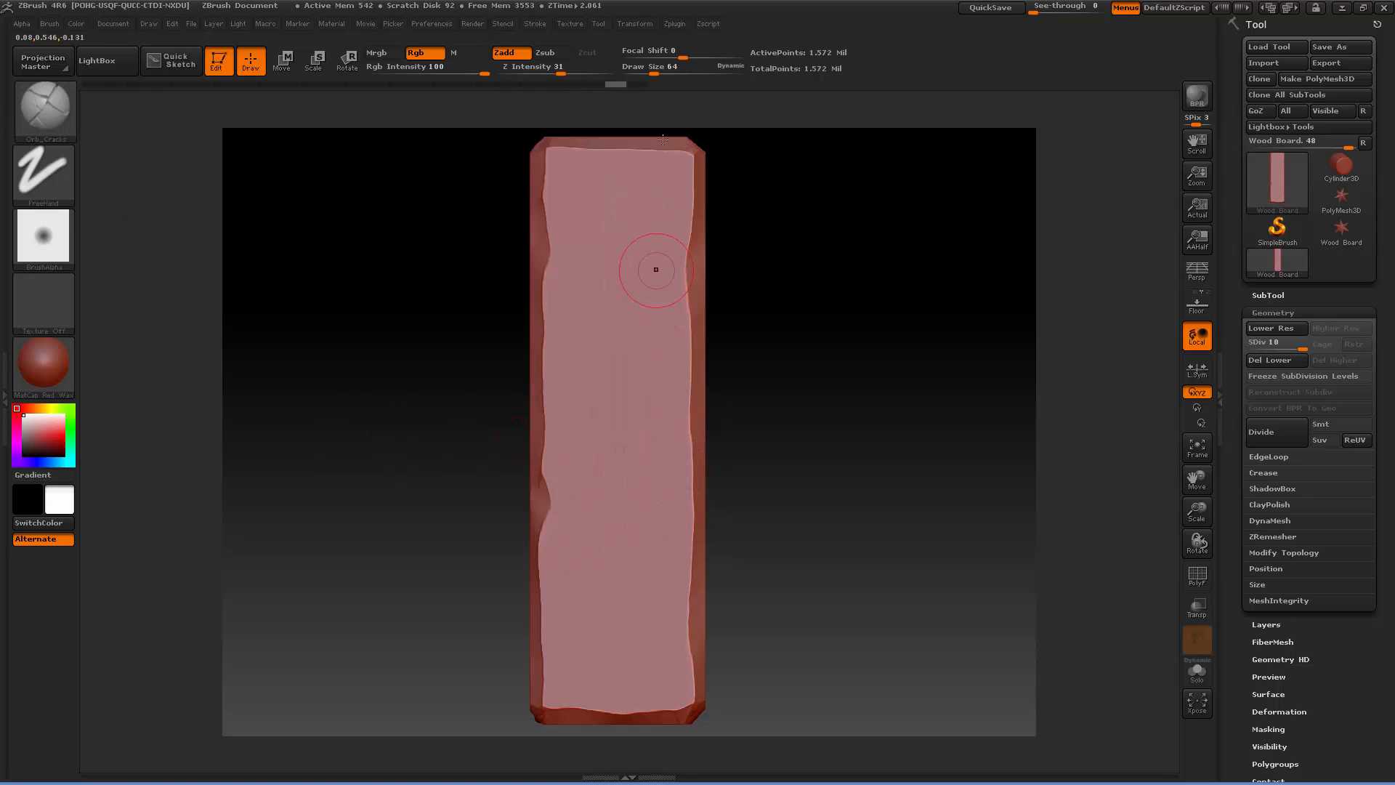
{"action": "left_click_drag", "start_coordinate": [656, 74], "coordinate": [647, 73]}
{"action": "left_click_drag", "start_coordinate": [620, 299], "coordinate": [620, 547]}
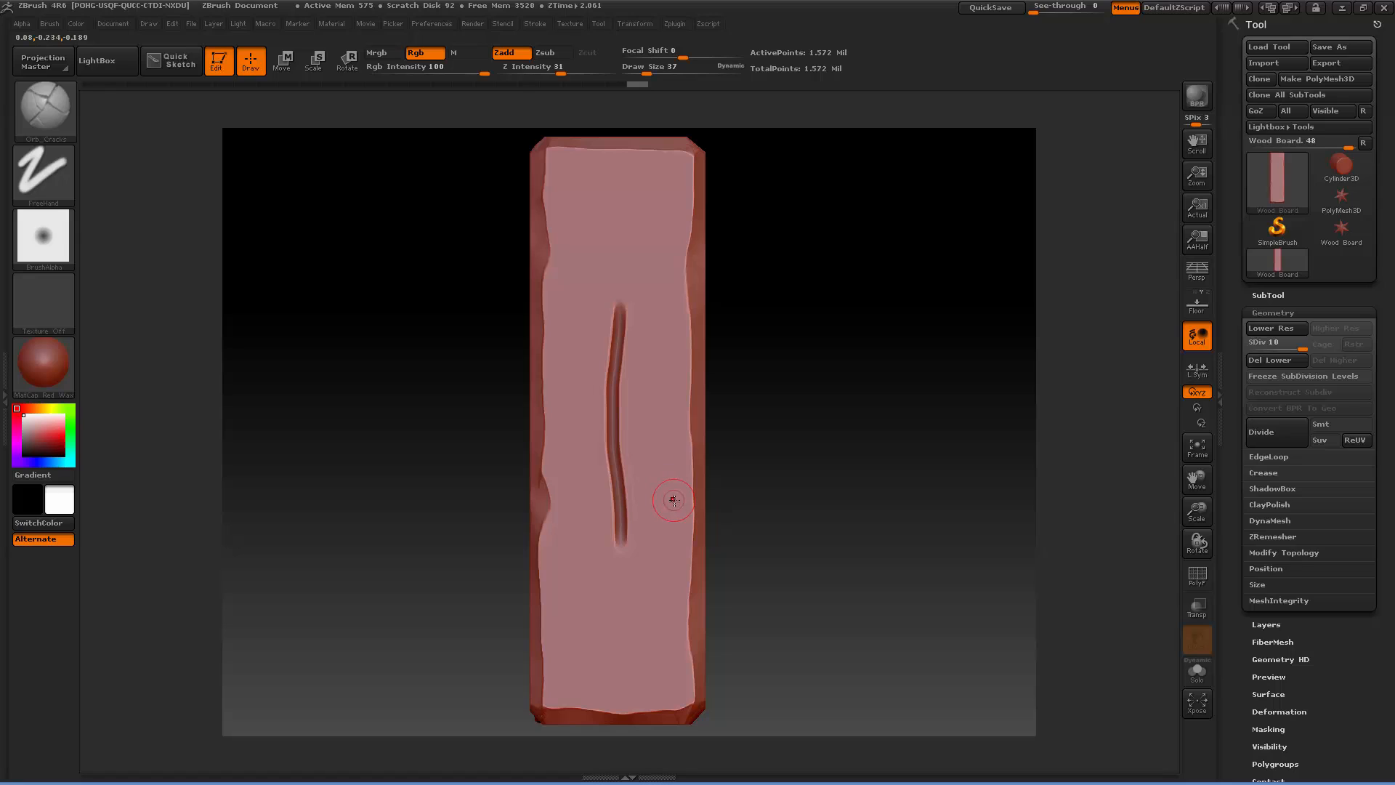
{"action": "key", "text": "ctrl"}
{"action": "key", "text": "ctrl+z"}
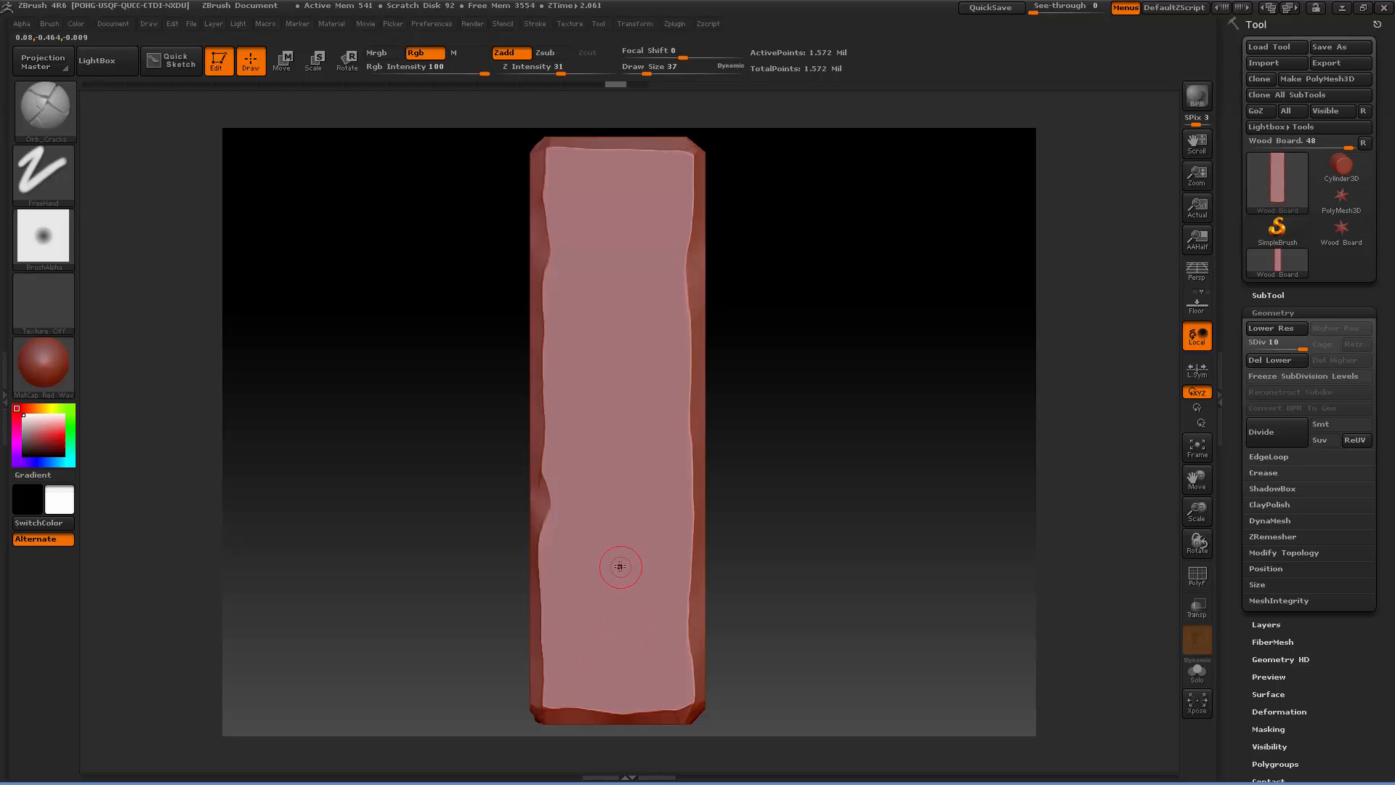
Carve three curved grain grooves running from the board's lower end up to its left long edge.
{"action": "right_click_drag", "start_coordinate": [627, 515], "coordinate": [626, 492], "text": "ctrl"}
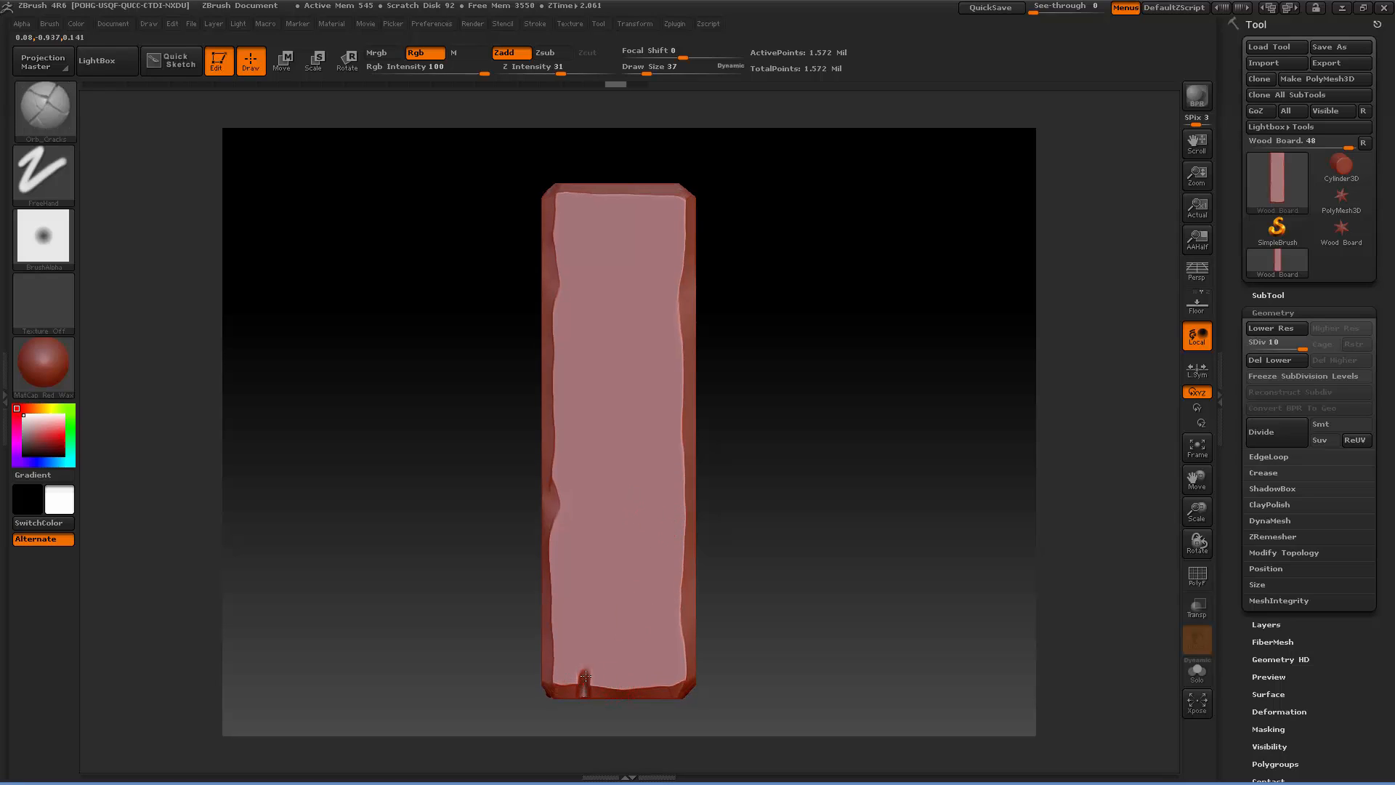
{"action": "left_click_drag", "start_coordinate": [585, 643], "coordinate": [568, 522]}
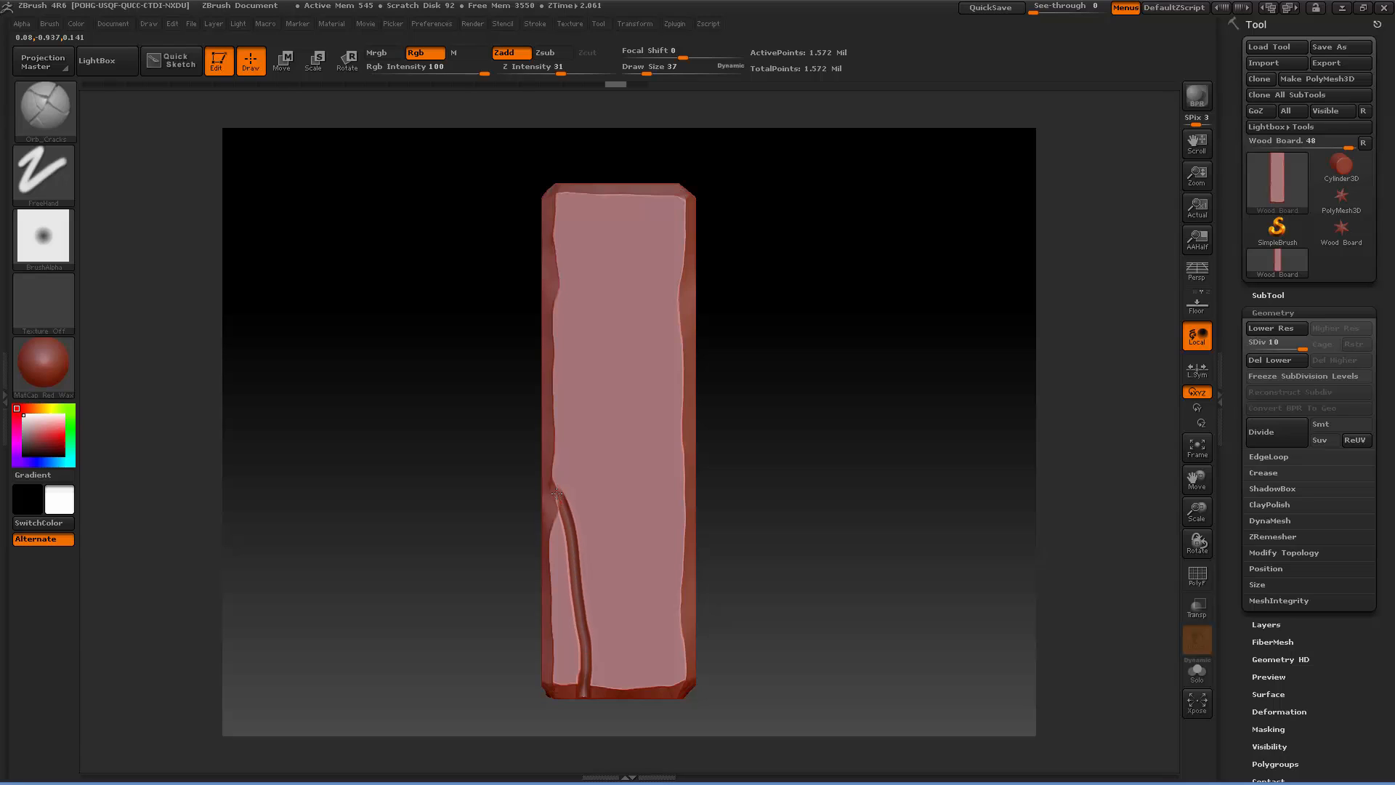
{"action": "left_click_drag", "start_coordinate": [541, 468], "coordinate": [544, 452]}
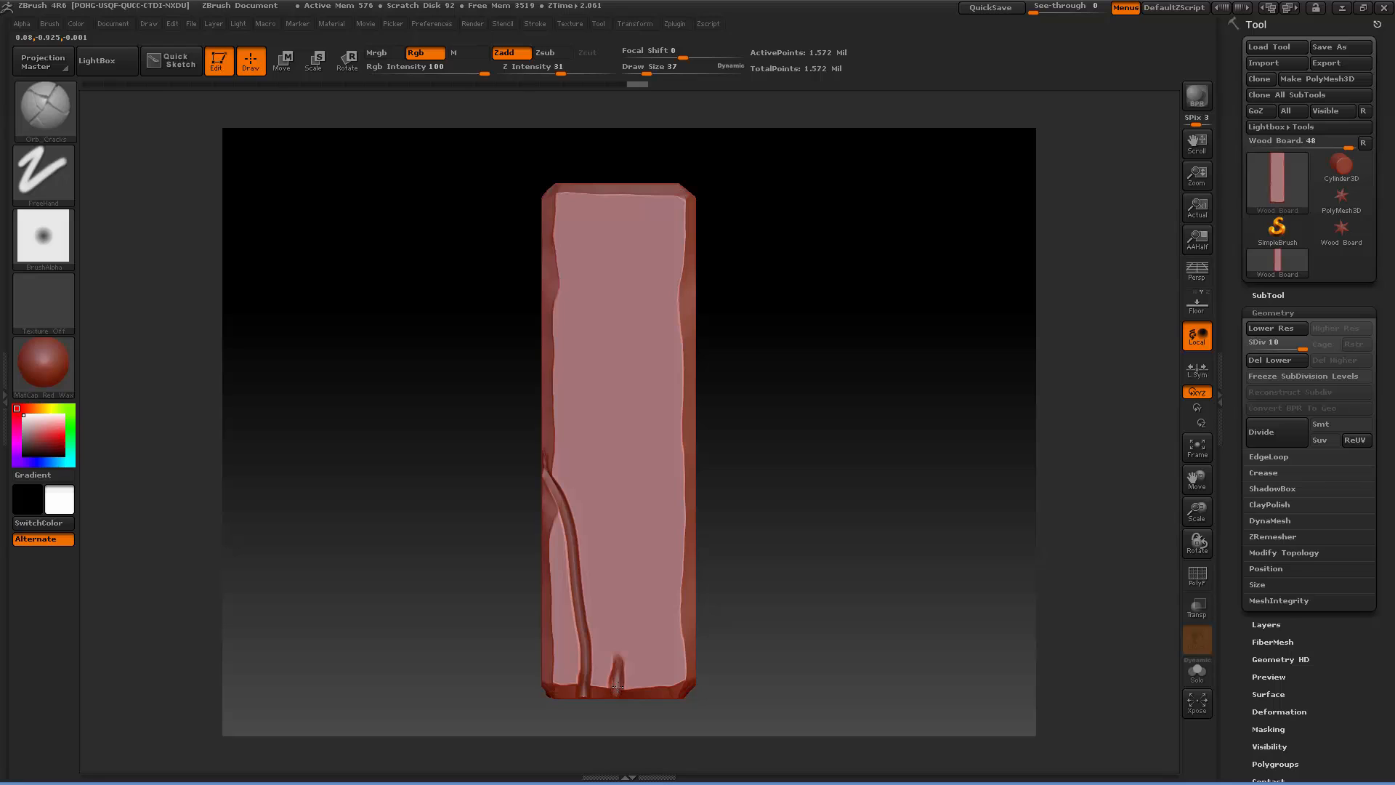
{"action": "mouse_move", "coordinate": [617, 685]}
{"action": "left_mouse_down"}
{"action": "mouse_move", "coordinate": [619, 581]}
{"action": "mouse_move", "coordinate": [574, 396]}
{"action": "mouse_move", "coordinate": [436, 324]}
{"action": "left_mouse_up"}
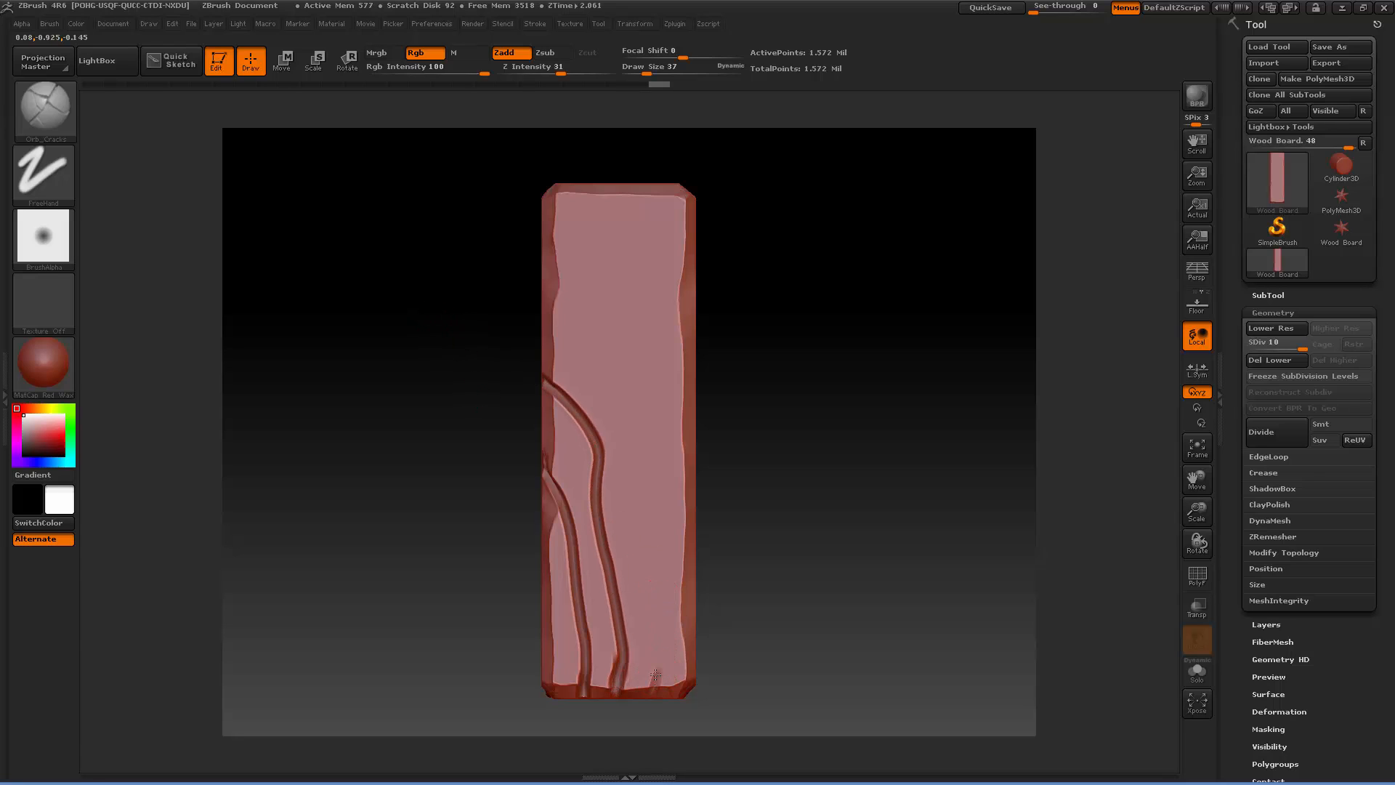
{"action": "mouse_move", "coordinate": [656, 676]}
{"action": "left_mouse_down"}
{"action": "mouse_move", "coordinate": [644, 456]}
{"action": "mouse_move", "coordinate": [600, 385]}
{"action": "mouse_move", "coordinate": [446, 277]}
{"action": "left_mouse_up"}
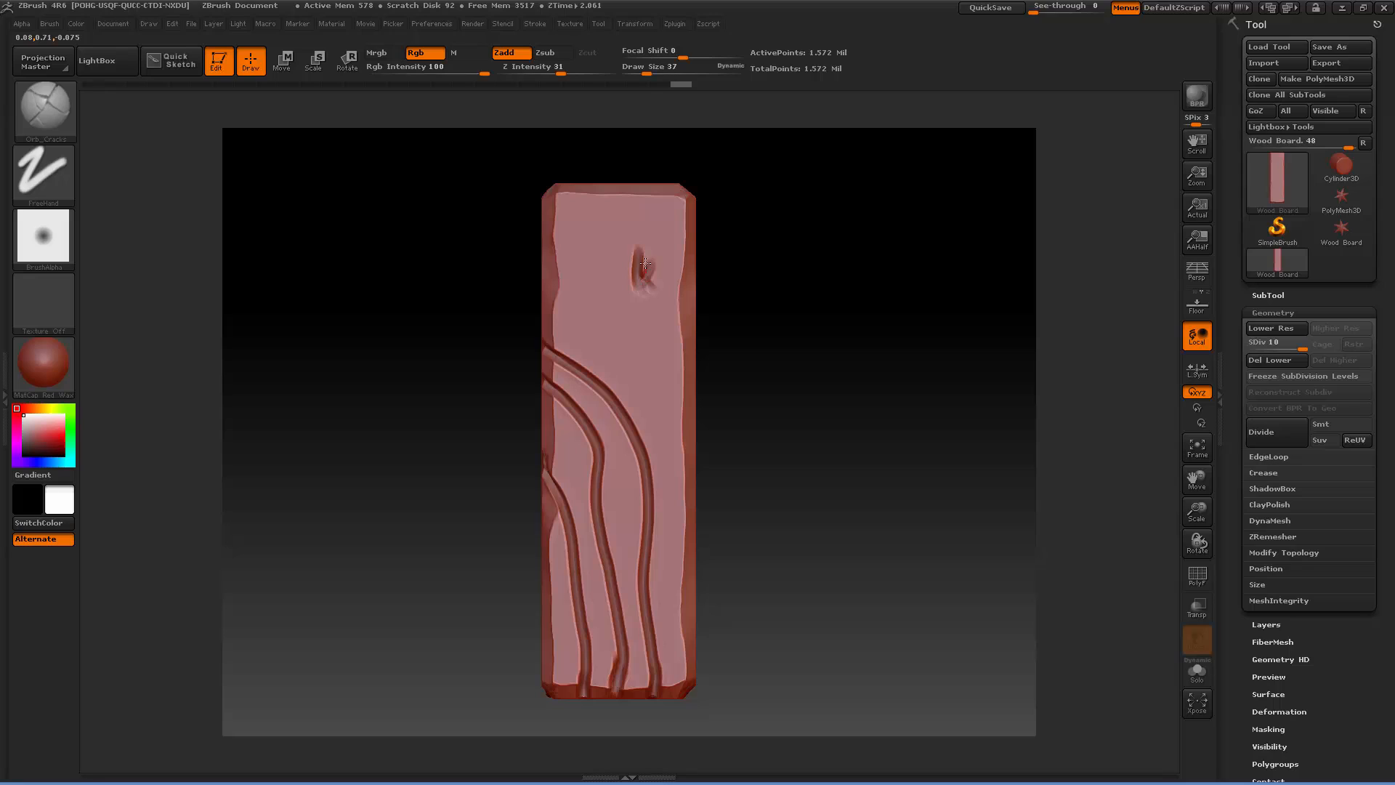
Carve a small oval knot near the upper right and curved grooves from the top end, two reaching the right edge and one meeting the knot.
{"action": "left_click_drag", "start_coordinate": [642, 273], "coordinate": [641, 275]}
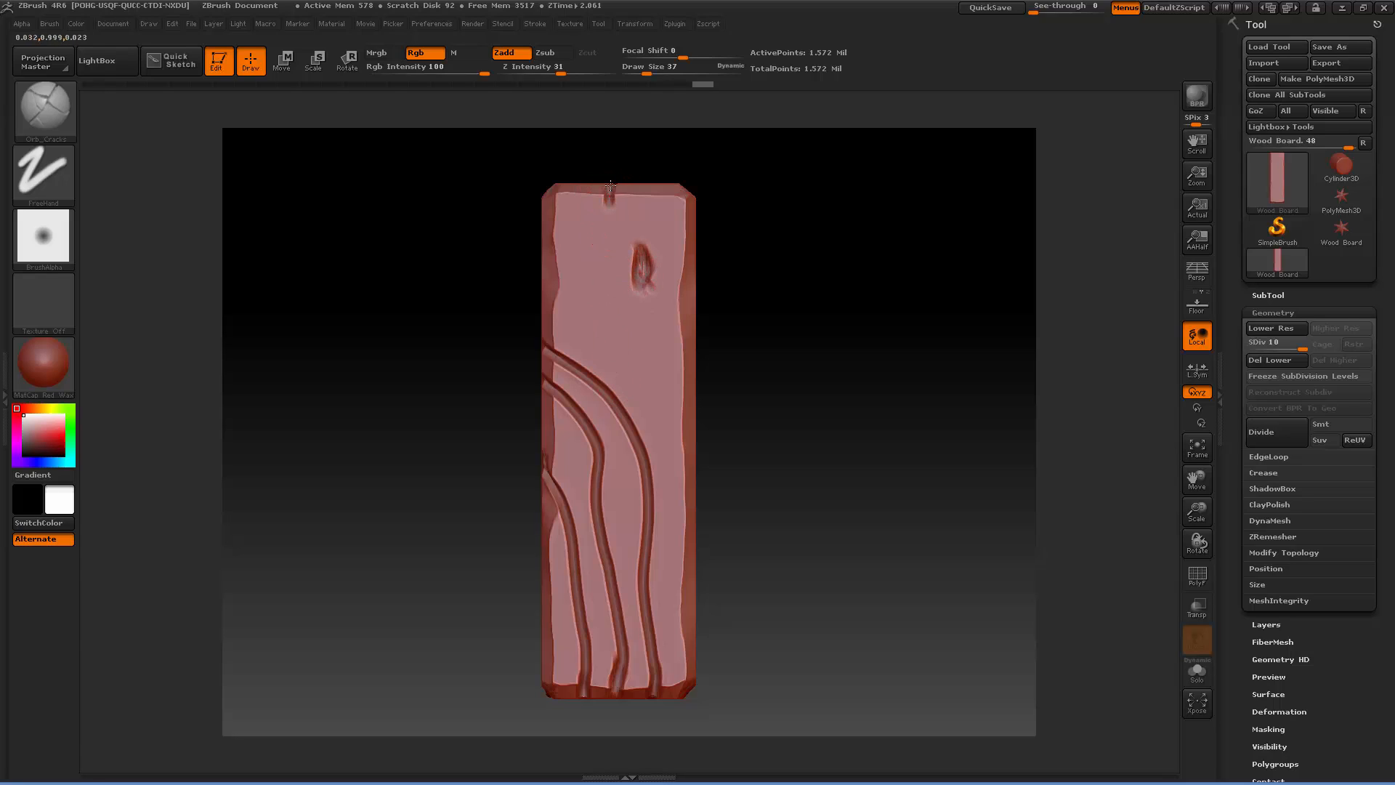
{"action": "mouse_move", "coordinate": [609, 194]}
{"action": "left_mouse_down"}
{"action": "mouse_move", "coordinate": [621, 309]}
{"action": "mouse_move", "coordinate": [741, 468]}
{"action": "left_mouse_up"}
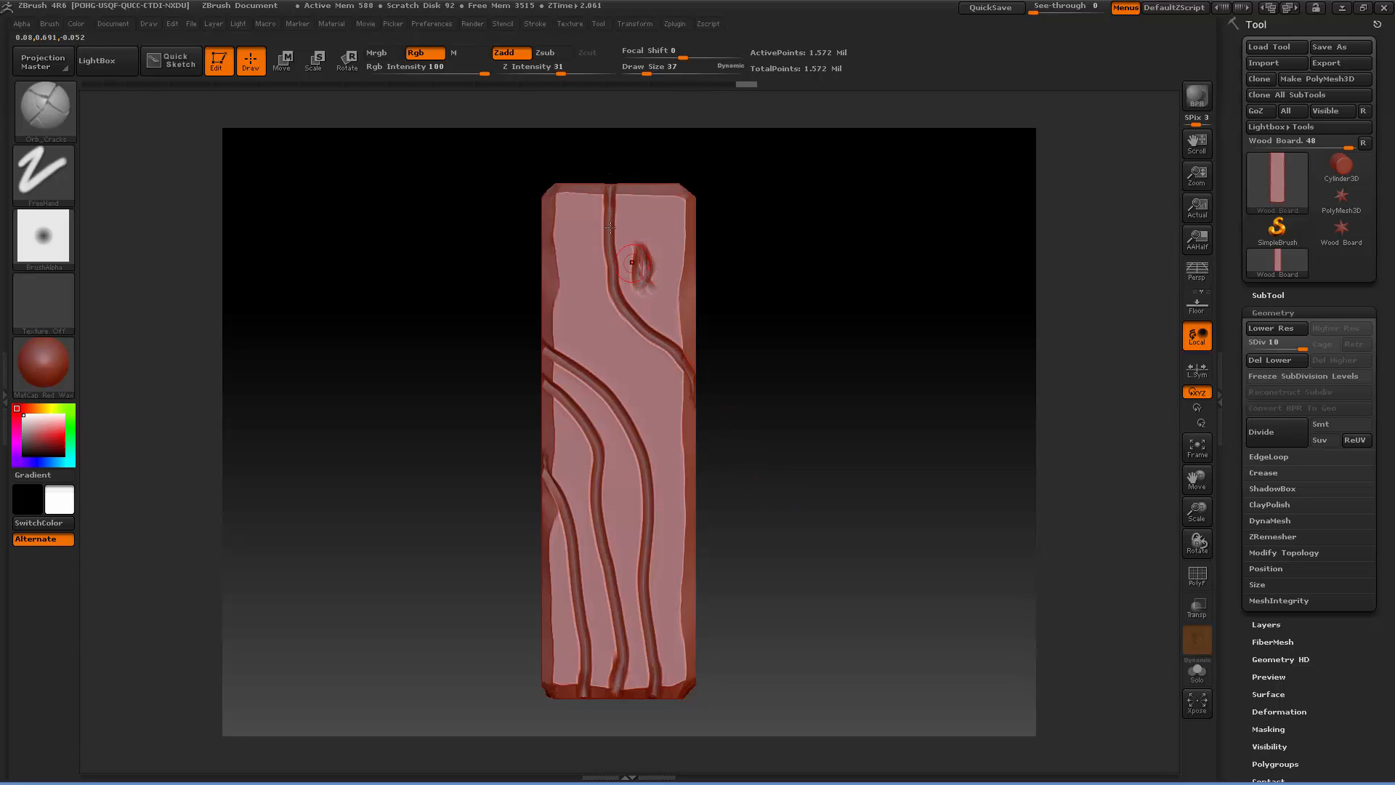
{"action": "mouse_move", "coordinate": [574, 187]}
{"action": "left_mouse_down"}
{"action": "mouse_move", "coordinate": [574, 210]}
{"action": "mouse_move", "coordinate": [574, 183]}
{"action": "left_mouse_up"}
{"action": "mouse_move", "coordinate": [576, 270]}
{"action": "left_mouse_down"}
{"action": "mouse_move", "coordinate": [602, 347]}
{"action": "mouse_move", "coordinate": [650, 404]}
{"action": "mouse_move", "coordinate": [693, 499]}
{"action": "left_mouse_up"}
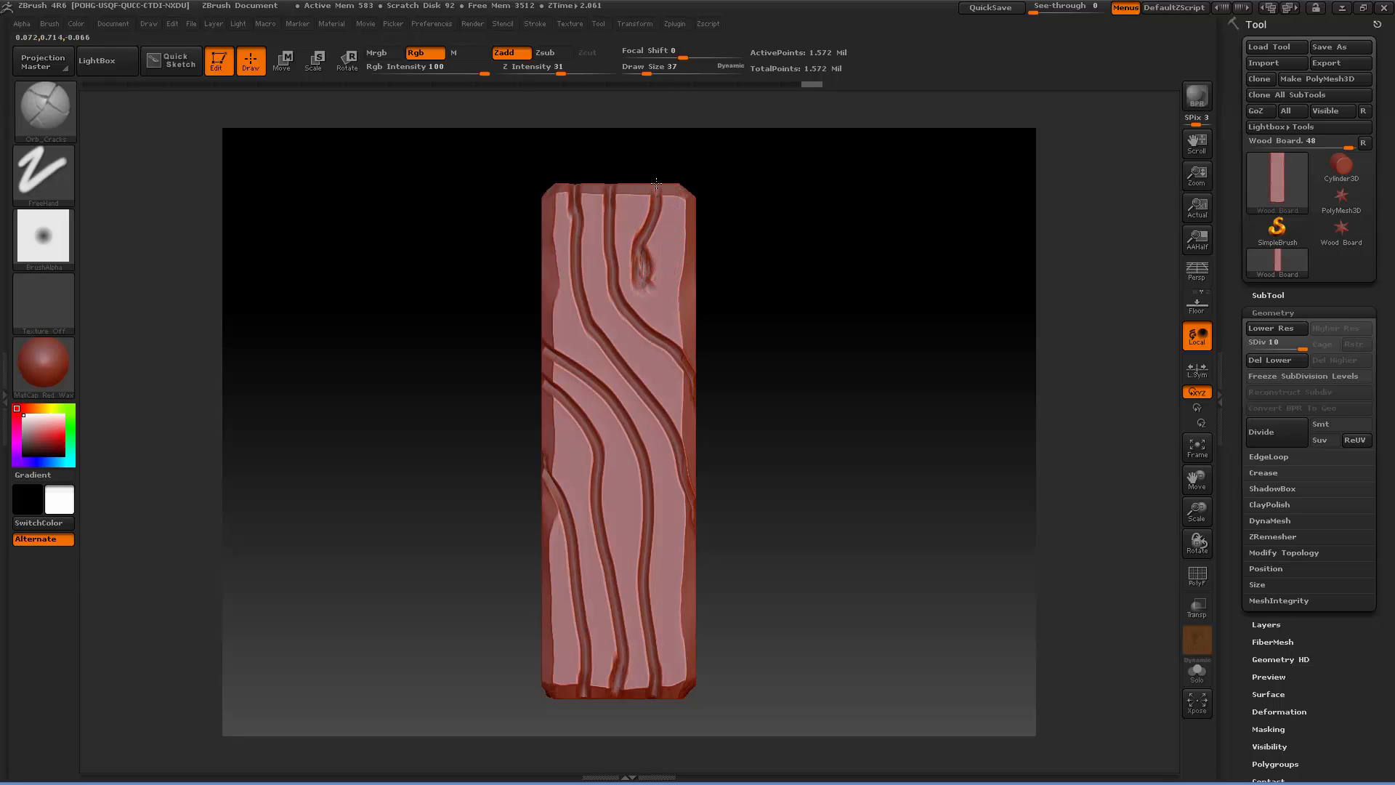
{"action": "left_click_drag", "start_coordinate": [656, 183], "coordinate": [655, 204]}
Extend the grain grooves as notches across the board's two short end faces.
{"action": "mouse_move", "coordinate": [788, 427]}
{"action": "left_mouse_down"}
{"action": "mouse_move", "coordinate": [773, 431]}
{"action": "mouse_move", "coordinate": [792, 339]}
{"action": "mouse_move", "coordinate": [822, 302]}
{"action": "mouse_move", "coordinate": [784, 303]}
{"action": "mouse_move", "coordinate": [806, 255]}
{"action": "mouse_move", "coordinate": [766, 390]}
{"action": "mouse_move", "coordinate": [782, 461]}
{"action": "mouse_move", "coordinate": [813, 489]}
{"action": "mouse_move", "coordinate": [813, 538]}
{"action": "mouse_move", "coordinate": [815, 259]}
{"action": "left_mouse_up"}
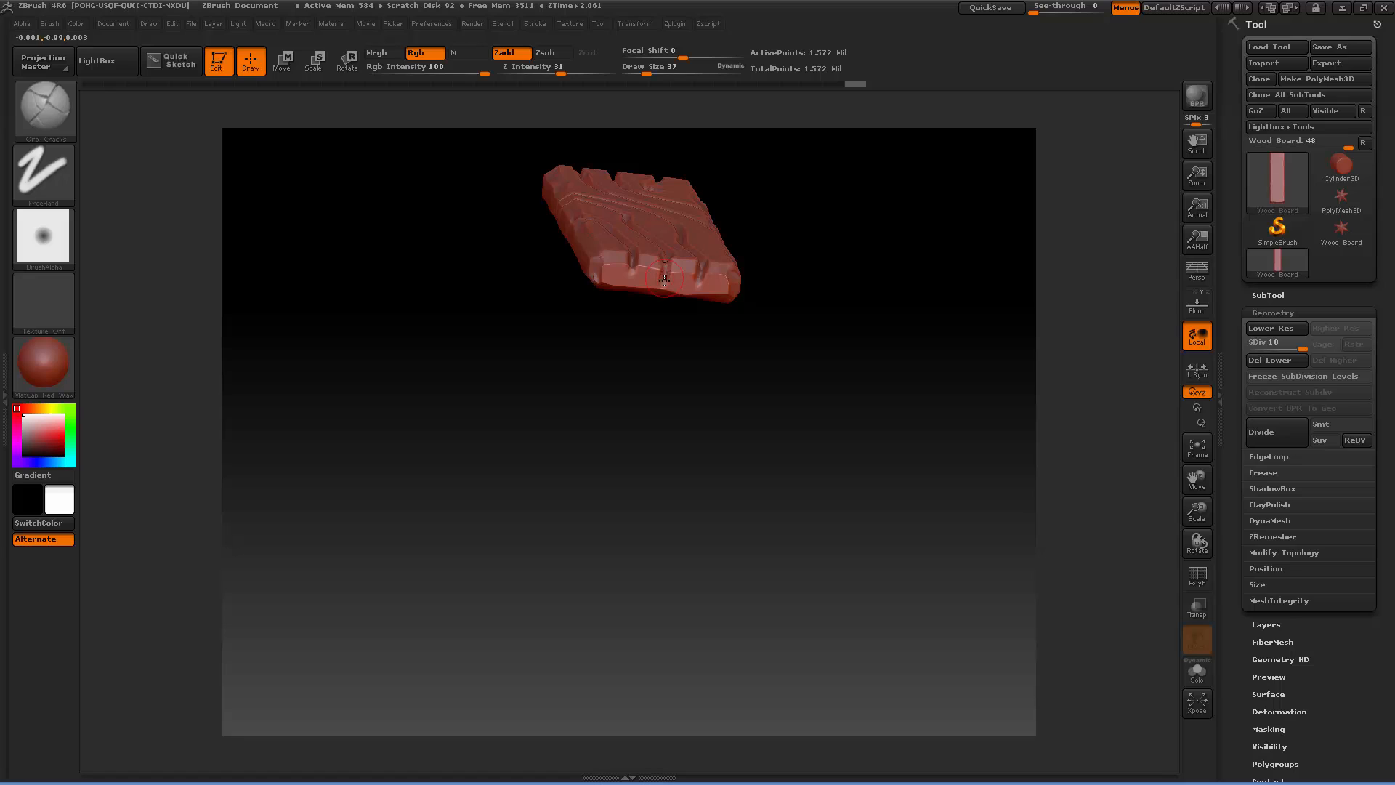
{"action": "left_click_drag", "start_coordinate": [630, 270], "coordinate": [631, 288]}
{"action": "left_click_drag", "start_coordinate": [740, 309], "coordinate": [702, 277]}
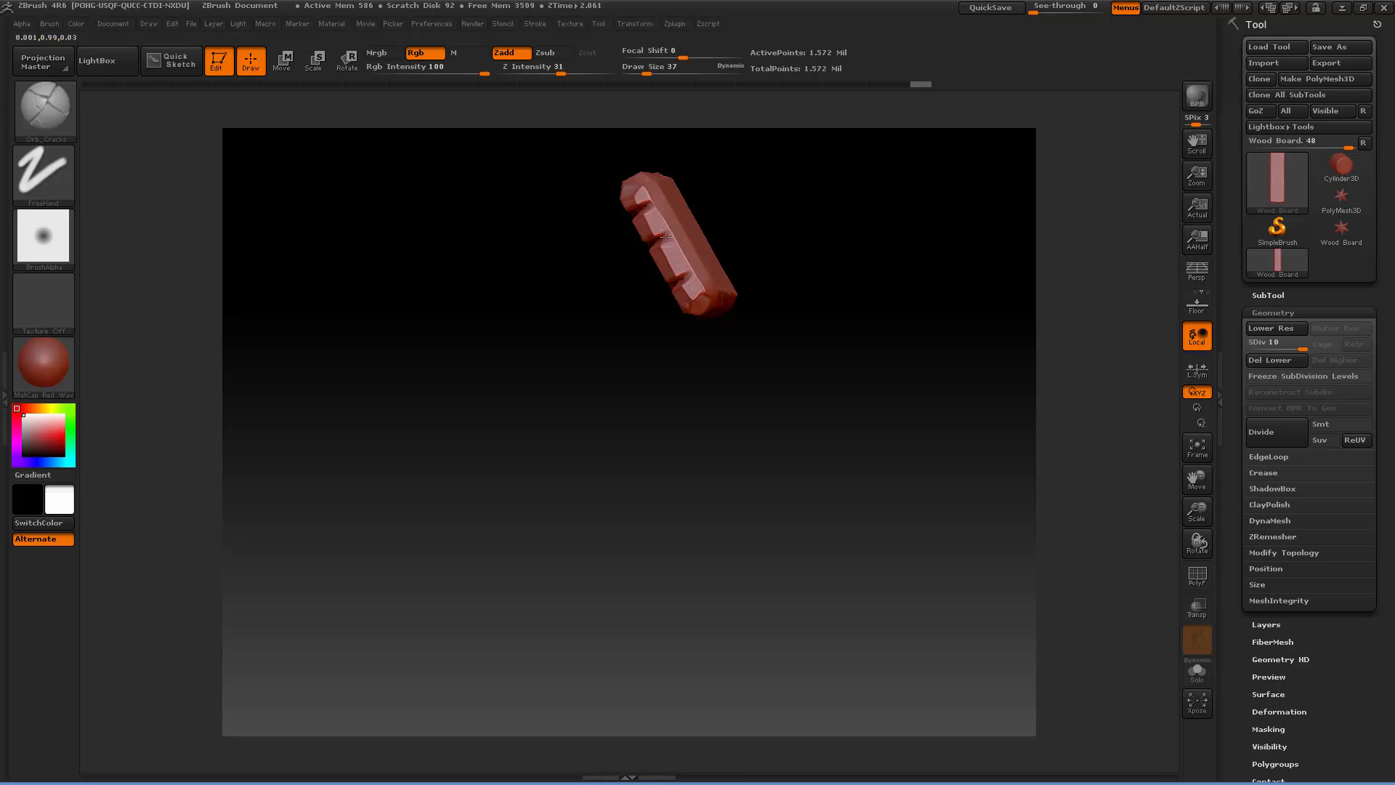
{"action": "left_click_drag", "start_coordinate": [650, 205], "coordinate": [737, 384]}
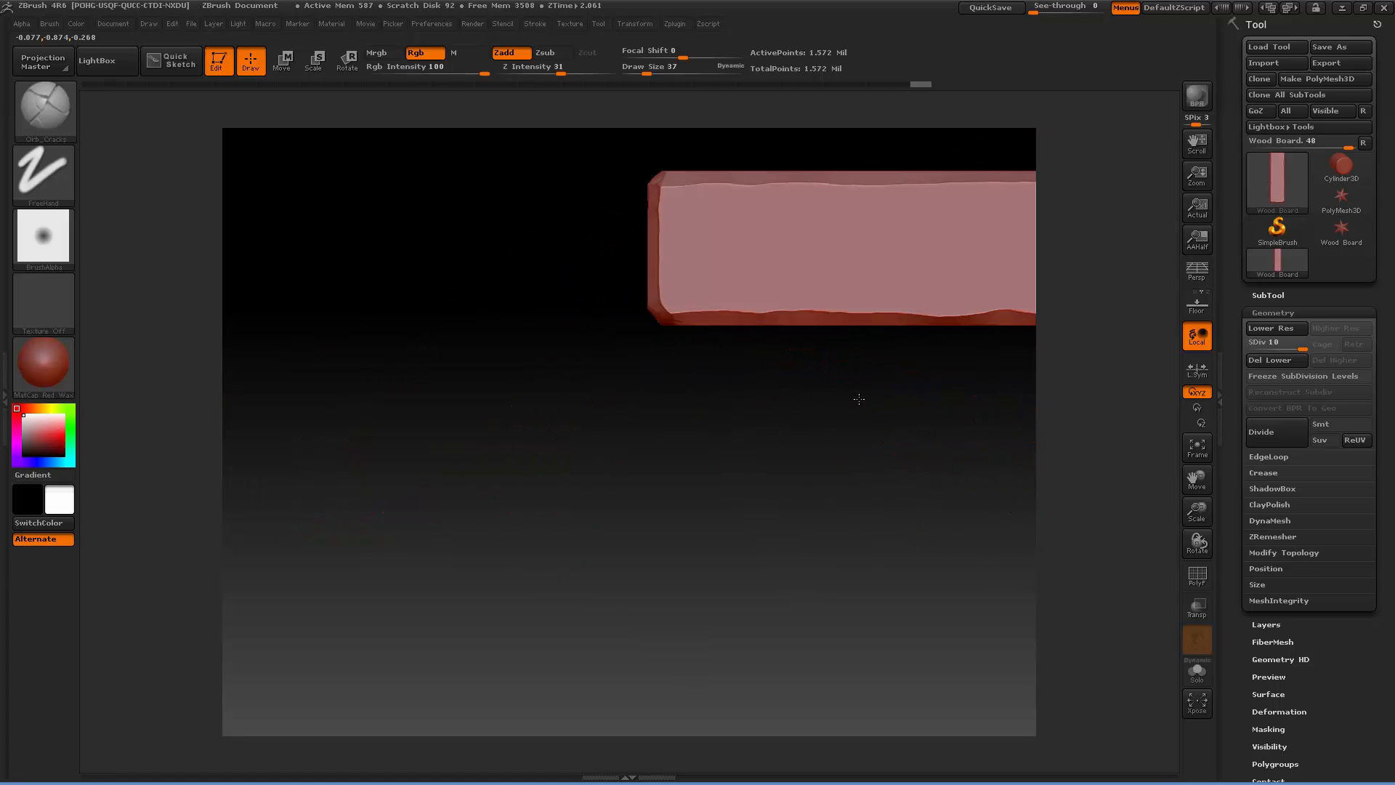
Carve two curved grain grooves on the board's opposite, uncarved face, running from its left end up to the upper long edge.
{"action": "left_click_drag", "start_coordinate": [859, 399], "coordinate": [582, 504], "text": "alt"}
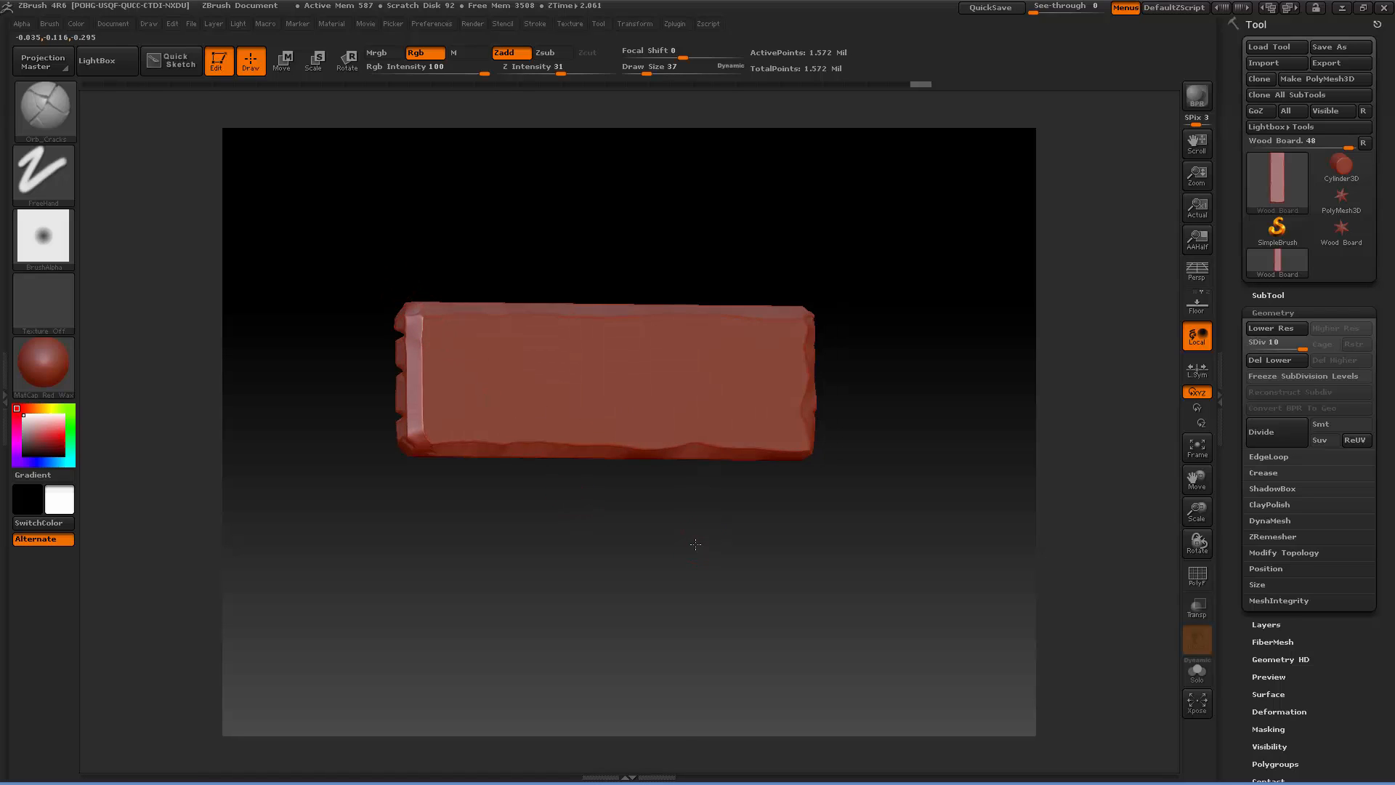
{"action": "left_click_drag", "start_coordinate": [695, 545], "coordinate": [663, 537], "text": "shift"}
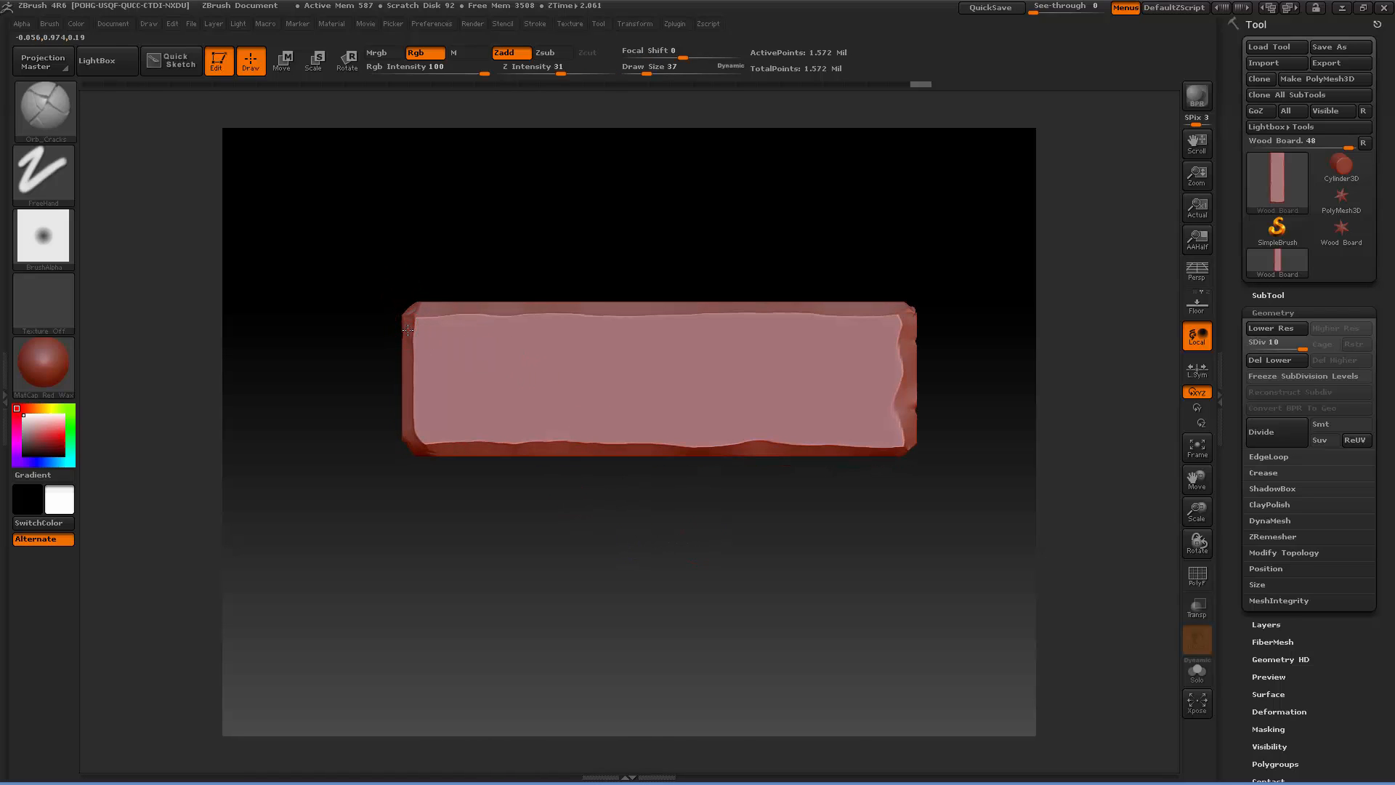
{"action": "mouse_move", "coordinate": [444, 340]}
{"action": "left_mouse_down"}
{"action": "mouse_move", "coordinate": [576, 322]}
{"action": "mouse_move", "coordinate": [643, 287]}
{"action": "left_mouse_up"}
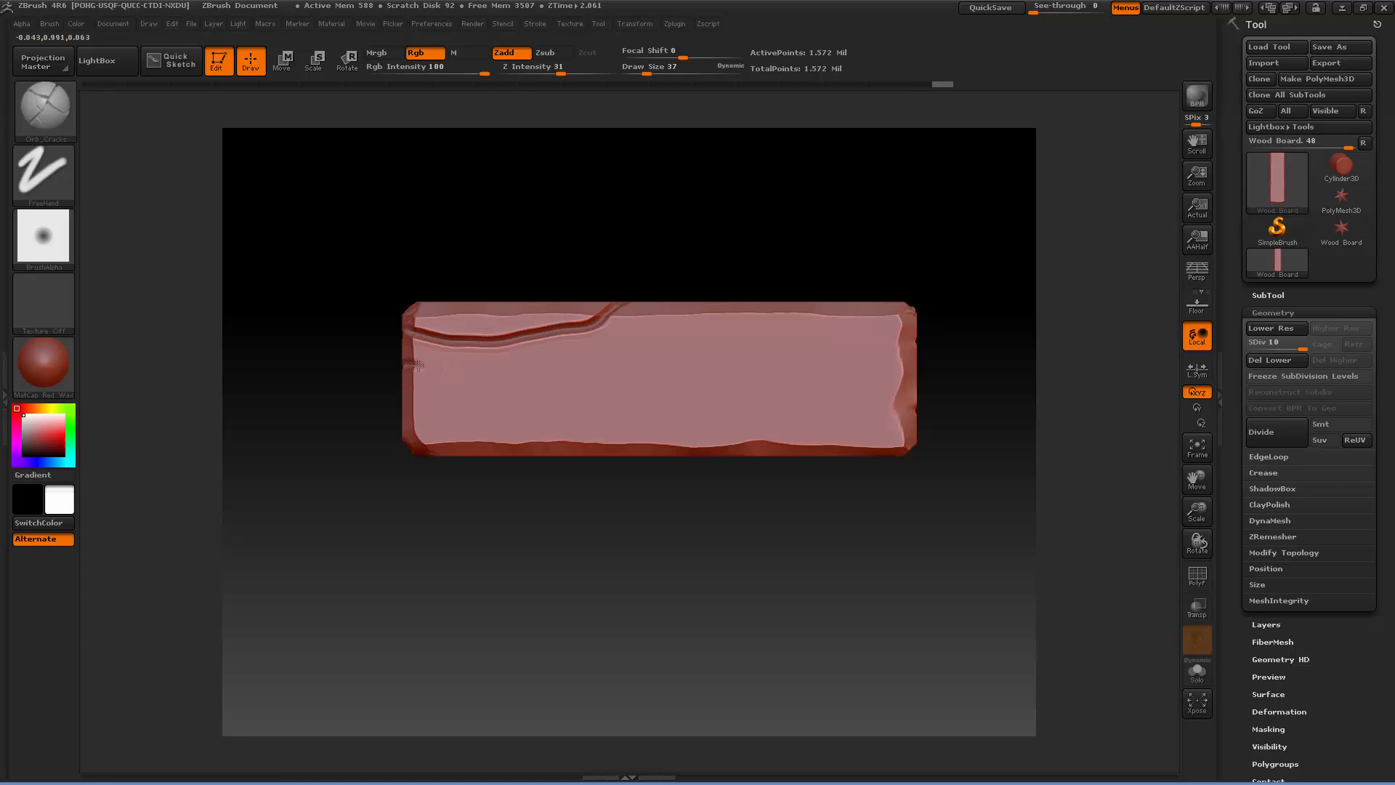
{"action": "mouse_move", "coordinate": [419, 365]}
{"action": "left_mouse_down"}
{"action": "mouse_move", "coordinate": [677, 338]}
{"action": "mouse_move", "coordinate": [727, 290]}
{"action": "left_mouse_up"}
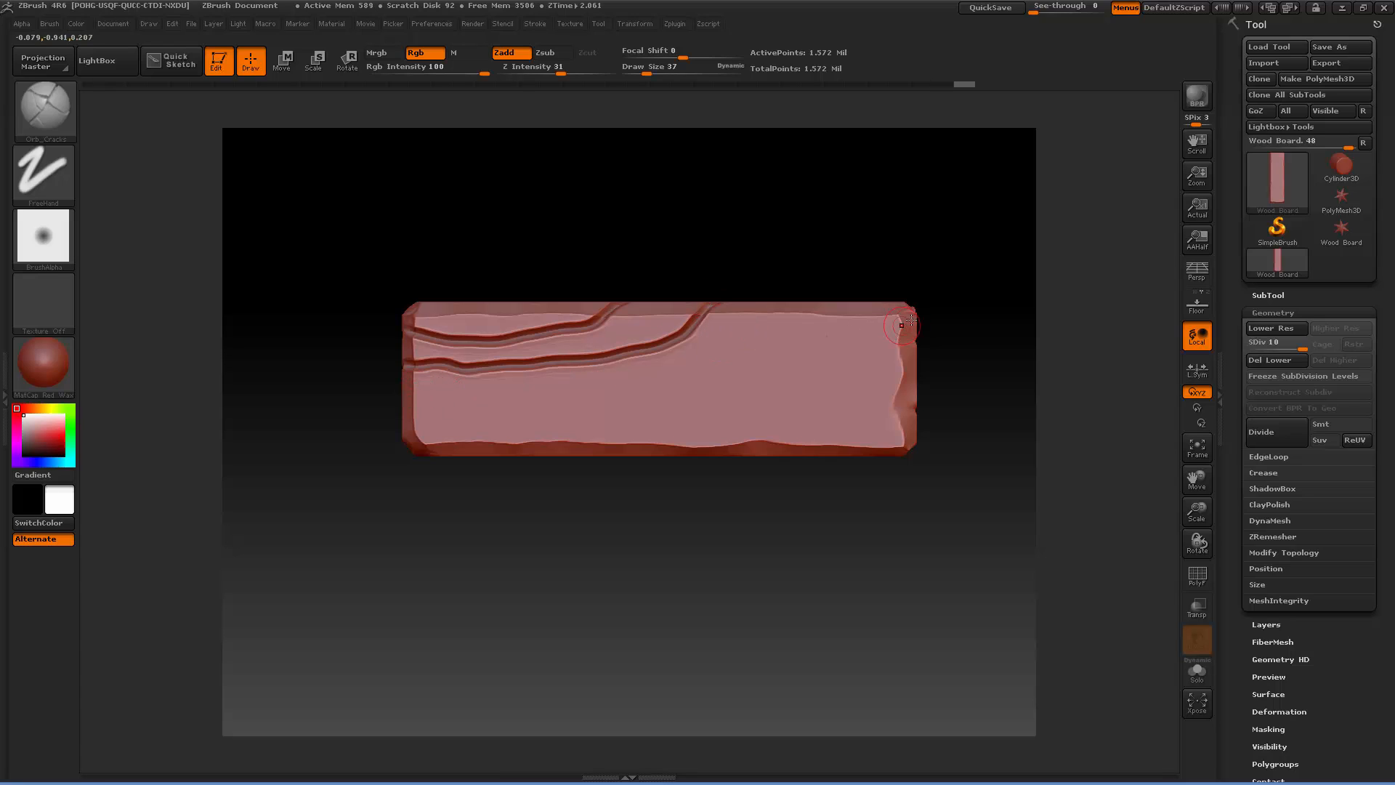
Carve a diagonal groove from the right end to the lower edge, a knot joined to the upper edge, and a groove to the left end.
{"action": "left_click_drag", "start_coordinate": [881, 335], "coordinate": [665, 458]}
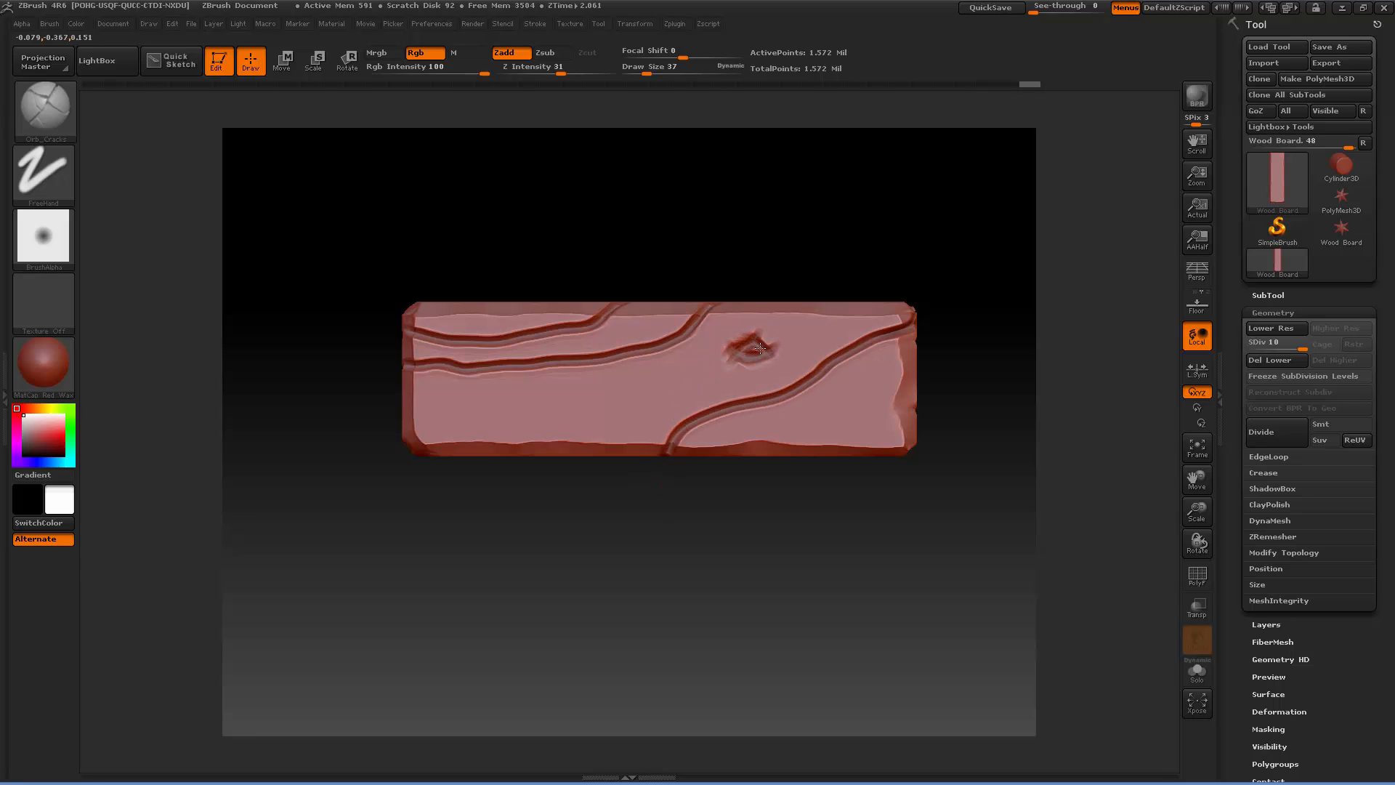
{"action": "left_click_drag", "start_coordinate": [749, 349], "coordinate": [847, 301]}
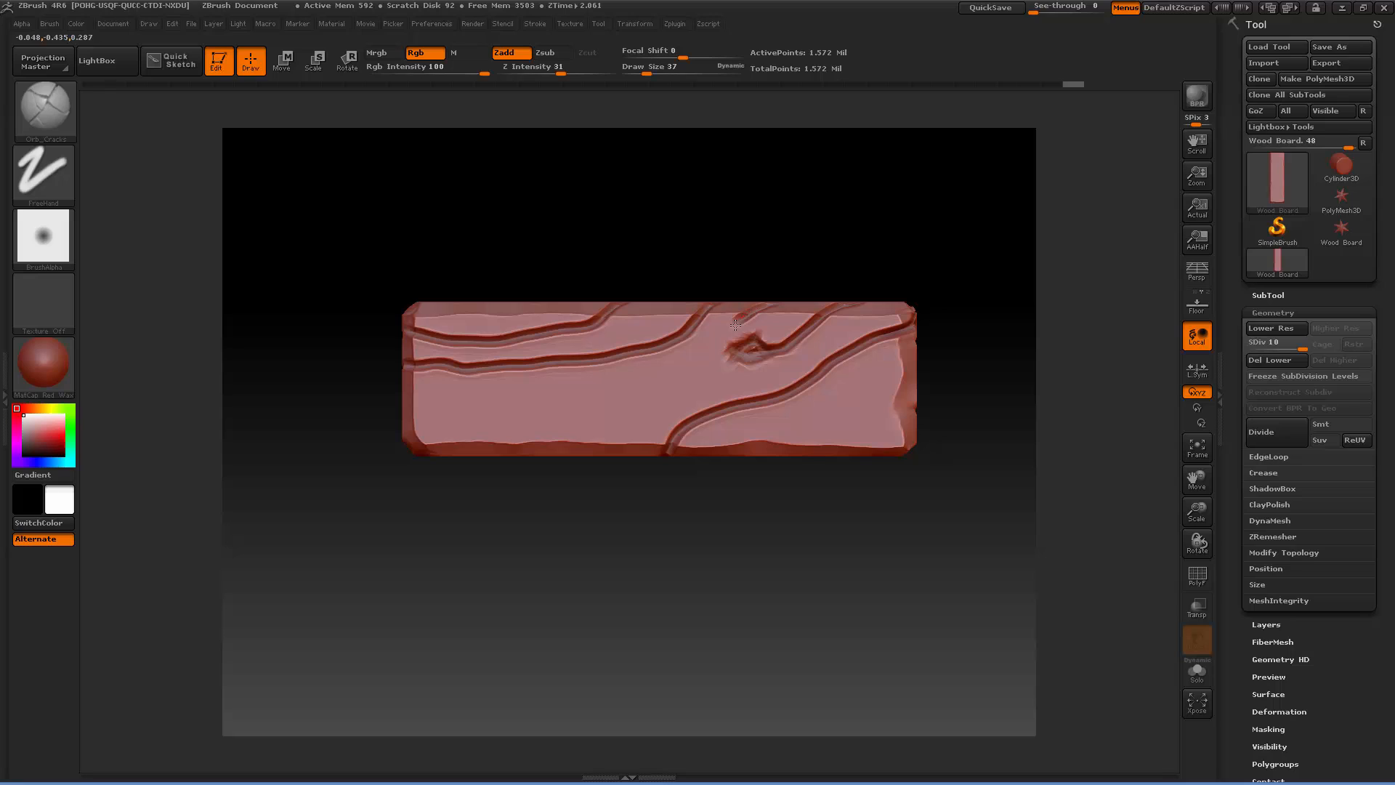
{"action": "mouse_move", "coordinate": [735, 325]}
{"action": "left_mouse_down"}
{"action": "mouse_move", "coordinate": [690, 356]}
{"action": "mouse_move", "coordinate": [550, 393]}
{"action": "mouse_move", "coordinate": [392, 398]}
{"action": "left_mouse_up"}
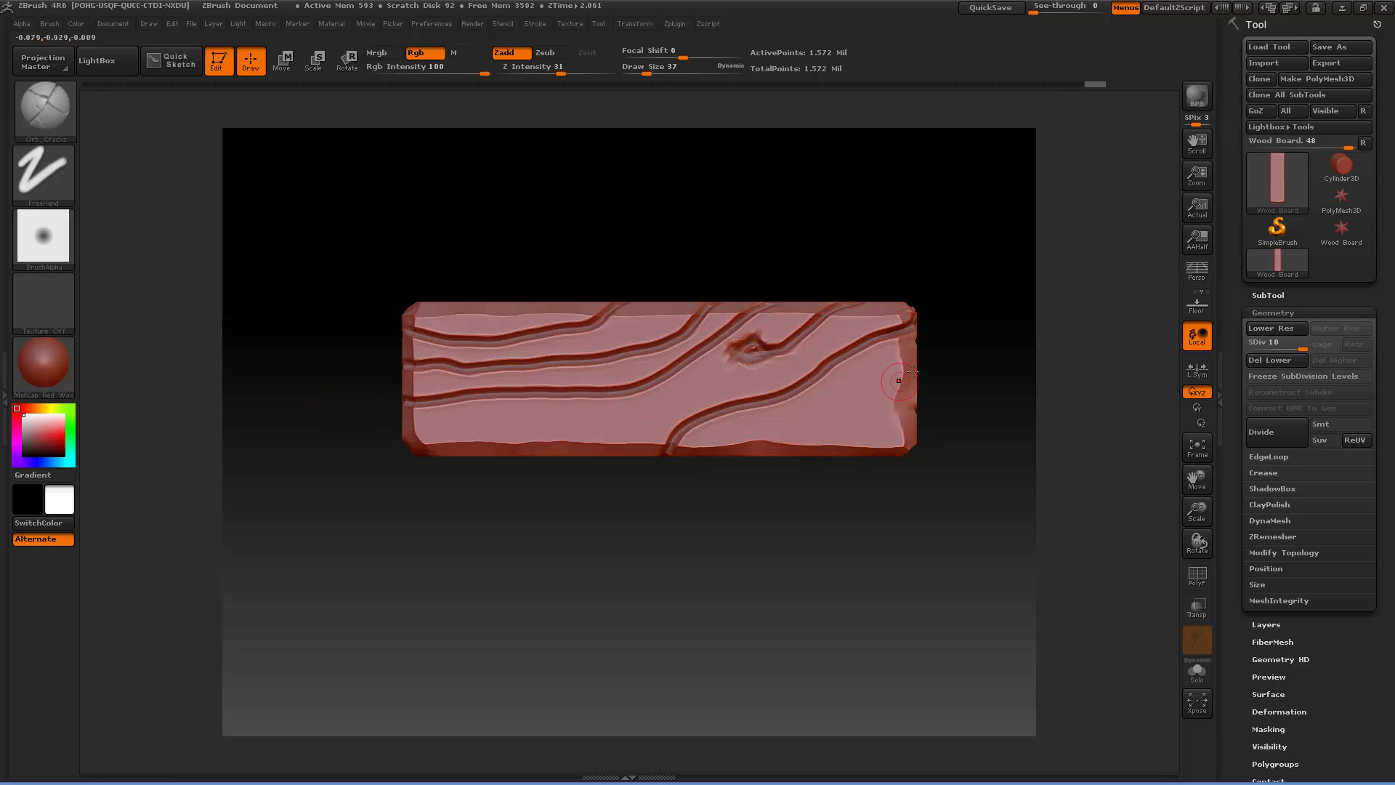
Carve two short curved grooves across the face's lower right corner and one from the left end down to the lower long edge.
{"action": "left_click_drag", "start_coordinate": [876, 377], "coordinate": [784, 457]}
{"action": "mouse_move", "coordinate": [927, 413]}
{"action": "left_mouse_down"}
{"action": "mouse_move", "coordinate": [841, 411]}
{"action": "mouse_move", "coordinate": [925, 411]}
{"action": "mouse_move", "coordinate": [849, 453]}
{"action": "left_mouse_up"}
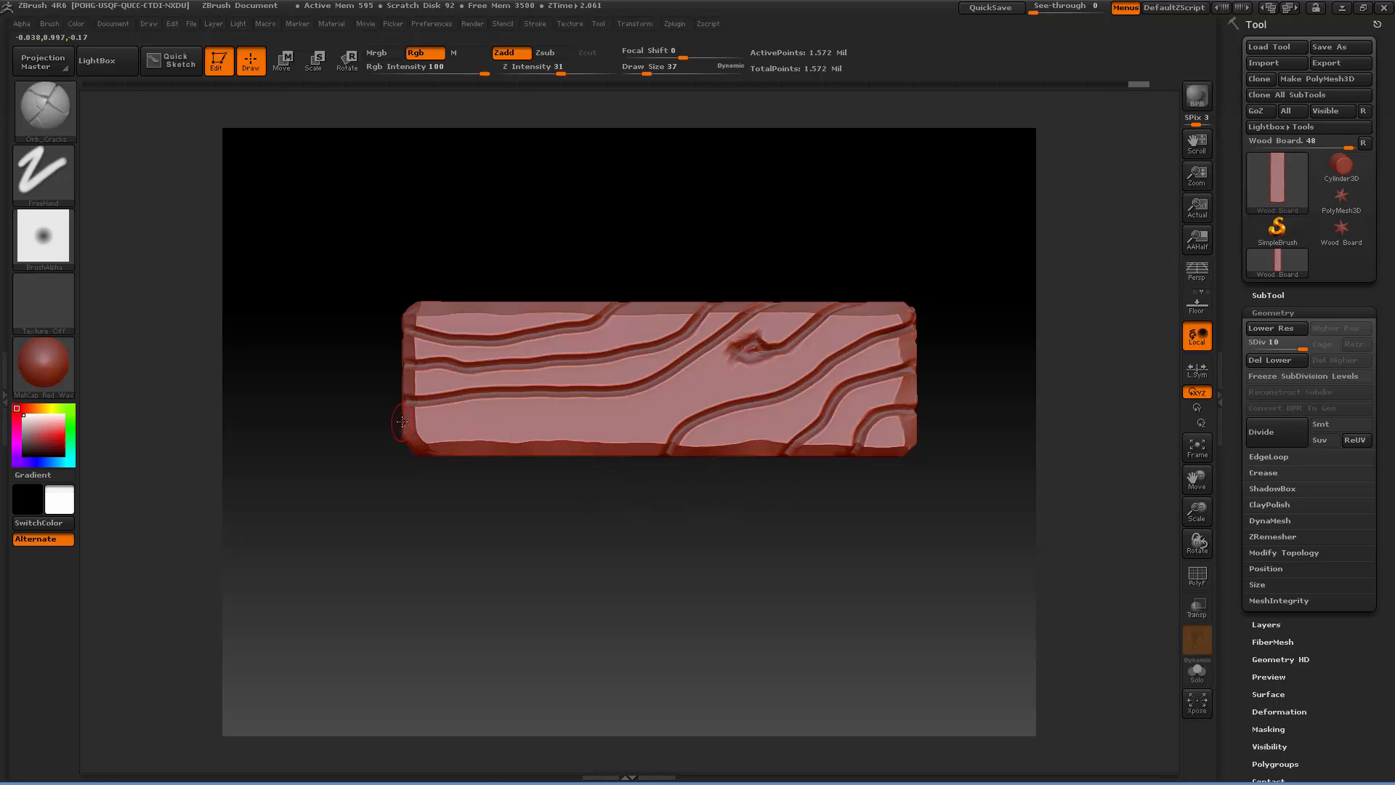
{"action": "mouse_move", "coordinate": [436, 421]}
{"action": "left_mouse_down"}
{"action": "mouse_move", "coordinate": [520, 418]}
{"action": "mouse_move", "coordinate": [611, 434]}
{"action": "mouse_move", "coordinate": [631, 455]}
{"action": "left_mouse_up"}
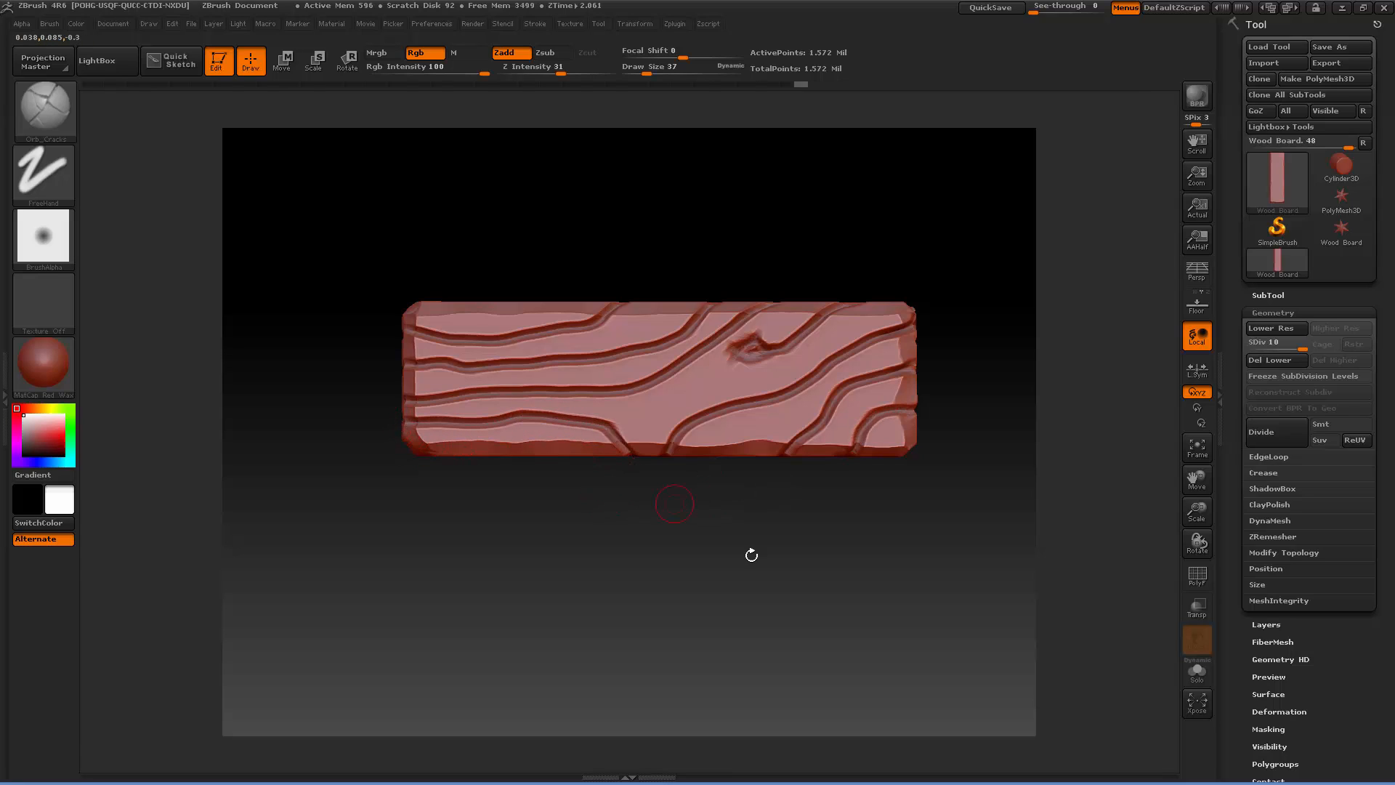
{"action": "left_click_drag", "start_coordinate": [764, 575], "coordinate": [648, 296]}
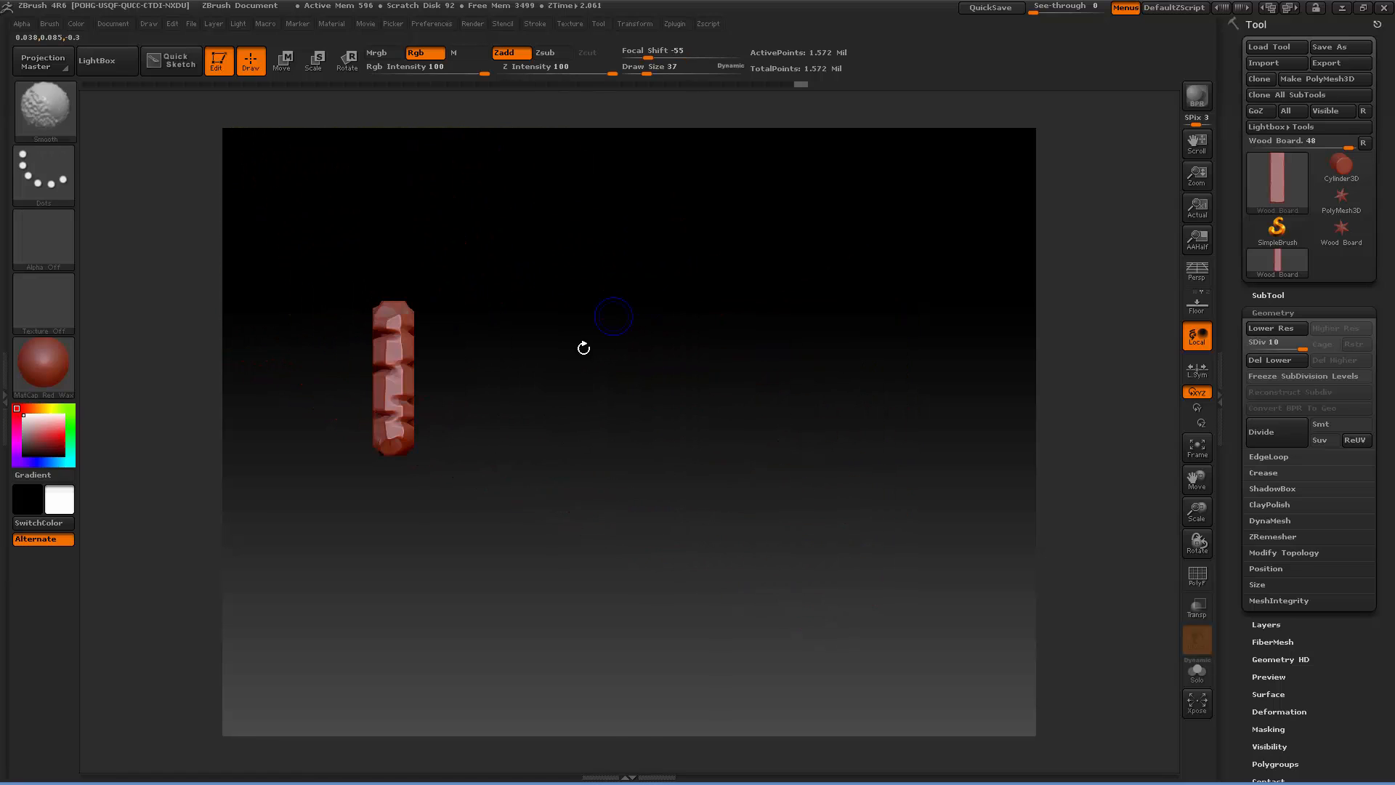
{"action": "left_click_drag", "start_coordinate": [582, 346], "coordinate": [467, 326]}
{"action": "mouse_move", "coordinate": [615, 258]}
{"action": "left_mouse_down"}
{"action": "mouse_move", "coordinate": [617, 231]}
{"action": "mouse_move", "coordinate": [618, 272]}
{"action": "left_mouse_up"}
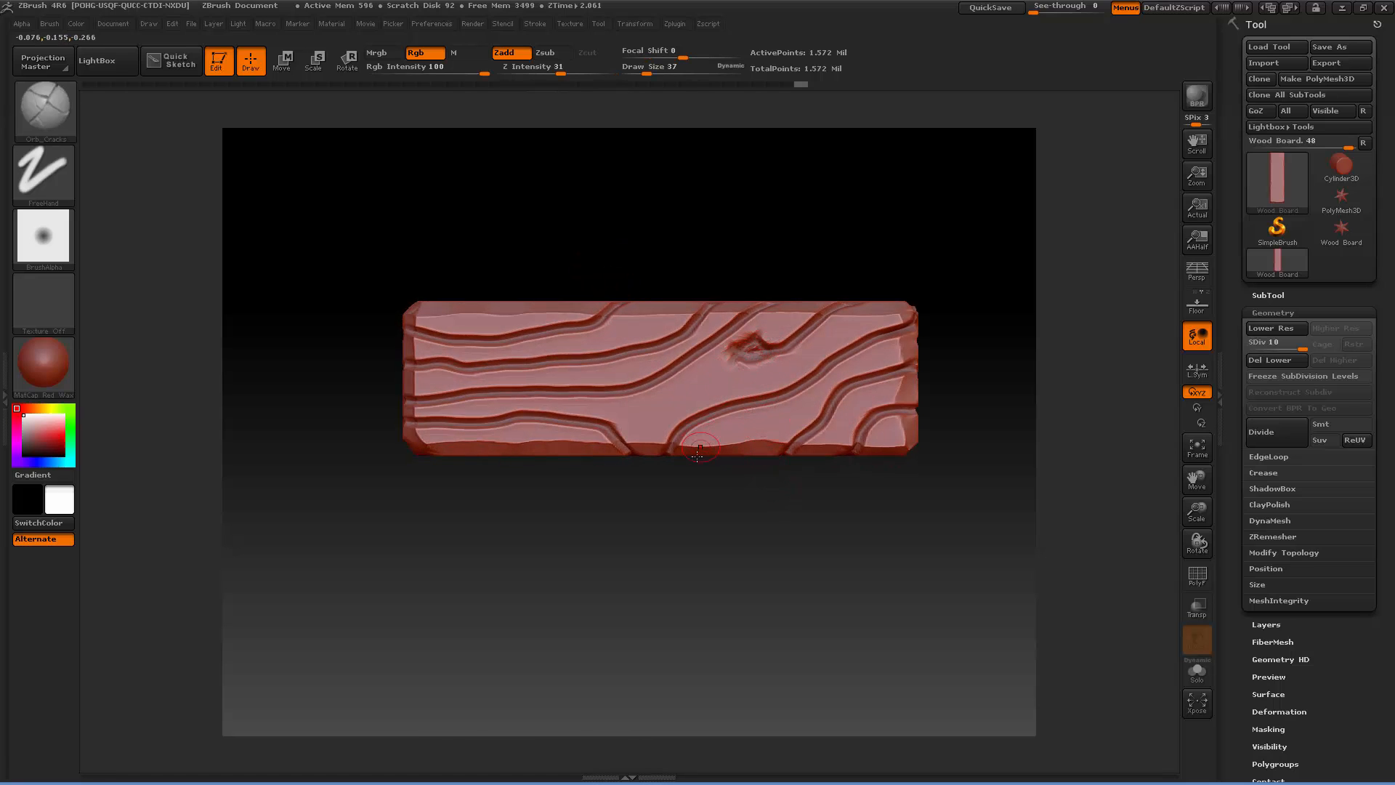
Roughen the newly grooved face with the old-style surface noise brush at draw size 385.
{"action": "left_click", "coordinate": [42, 109]}
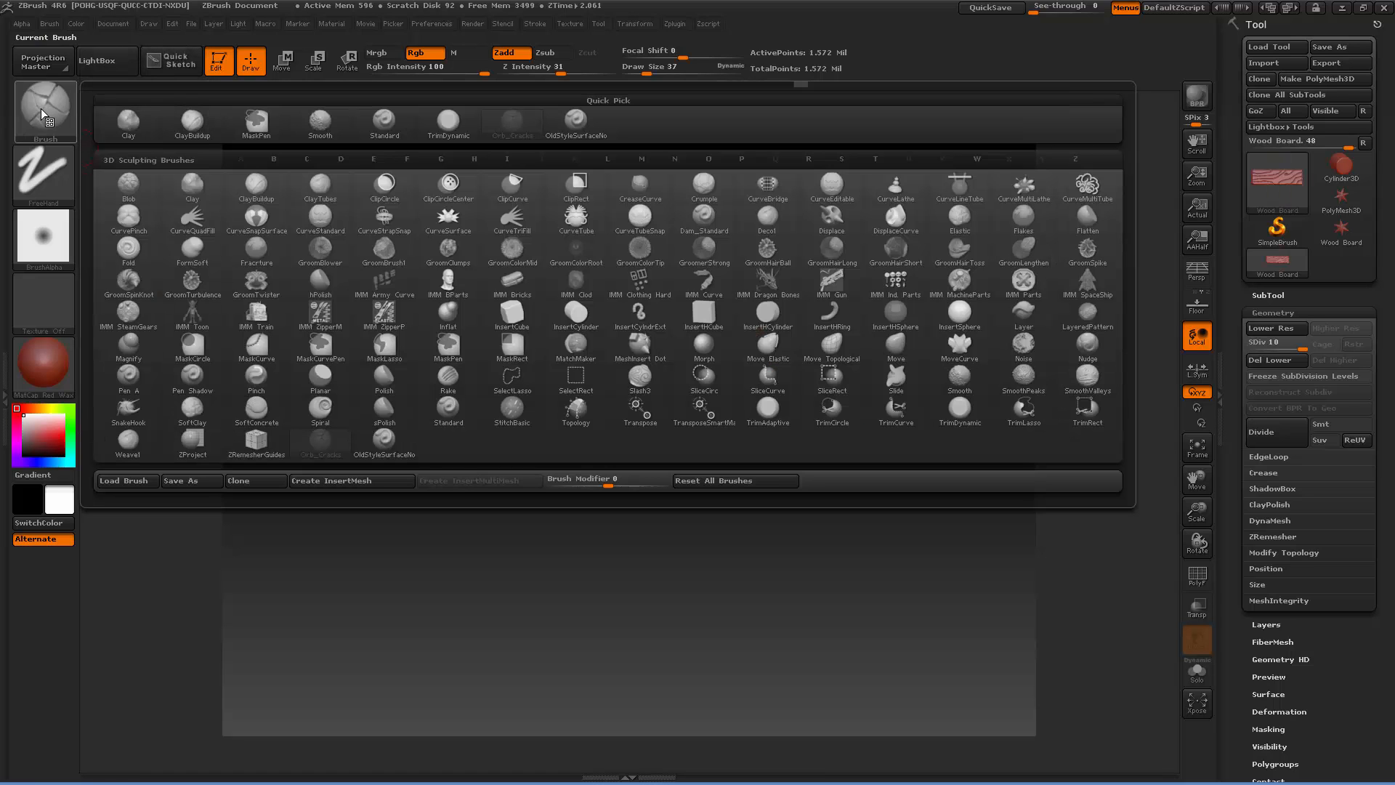
{"action": "left_click", "coordinate": [383, 439]}
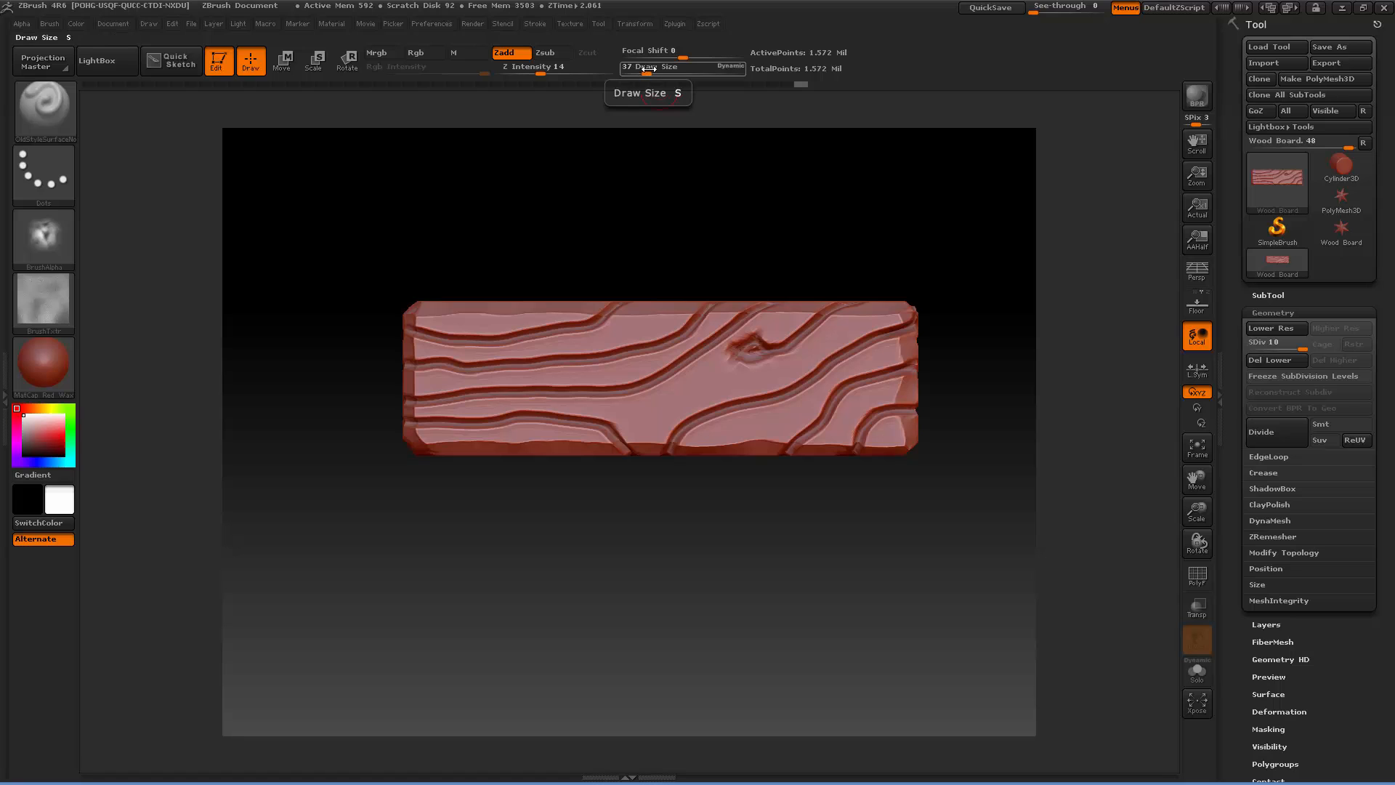
{"action": "left_click_drag", "start_coordinate": [647, 72], "coordinate": [696, 70]}
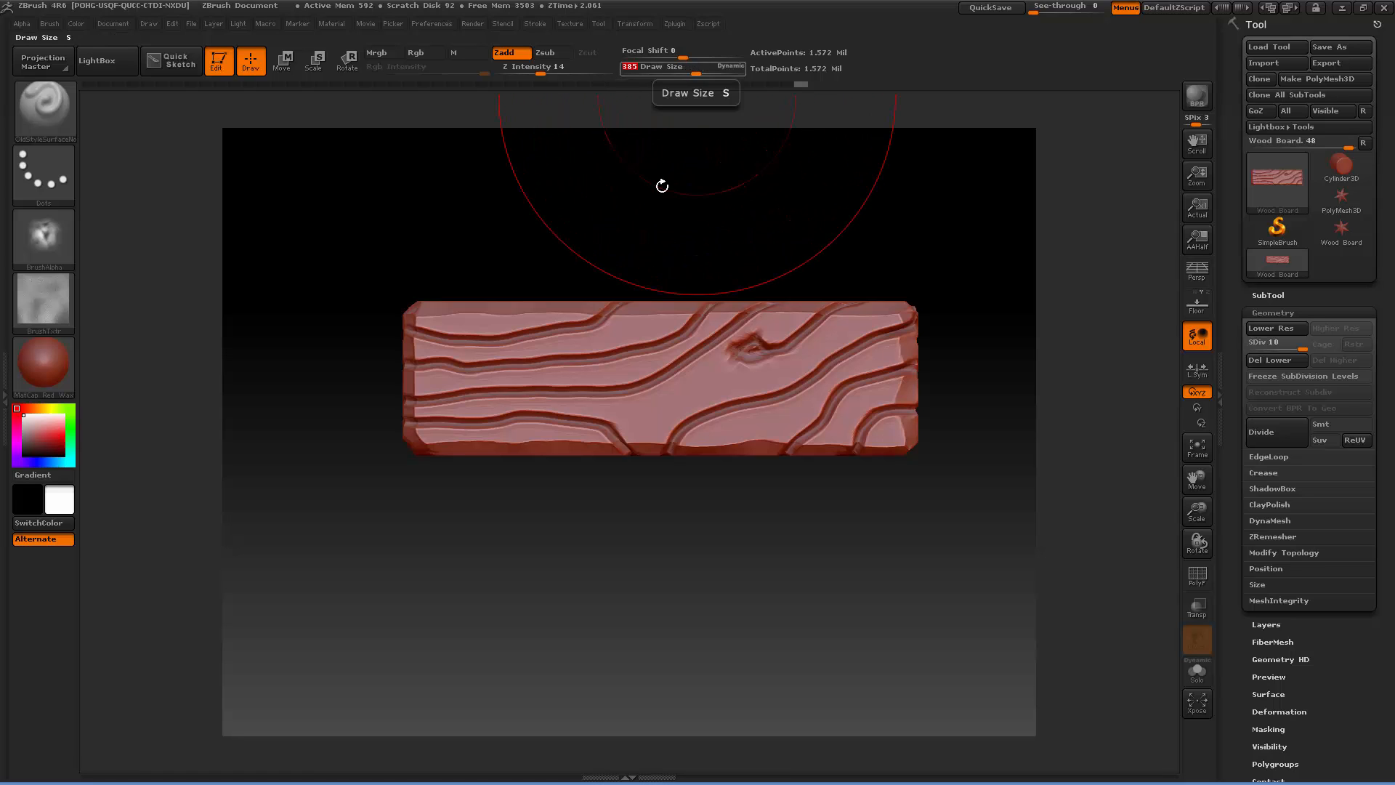
{"action": "left_click_drag", "start_coordinate": [564, 364], "coordinate": [706, 494]}
{"action": "left_click_drag", "start_coordinate": [723, 440], "coordinate": [859, 272]}
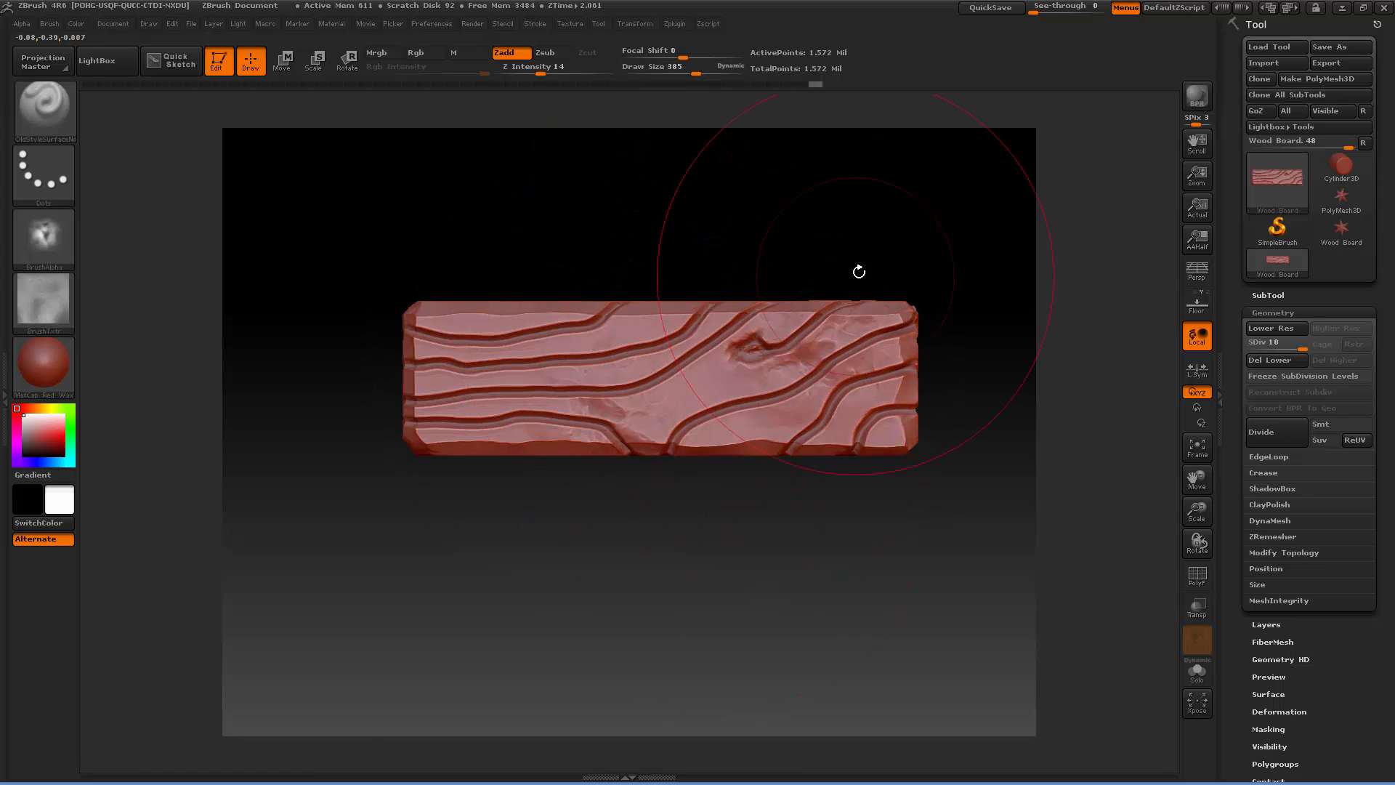
{"action": "mouse_move", "coordinate": [665, 335]}
{"action": "left_mouse_down"}
{"action": "mouse_move", "coordinate": [524, 333]}
{"action": "mouse_move", "coordinate": [407, 393]}
{"action": "left_mouse_up"}
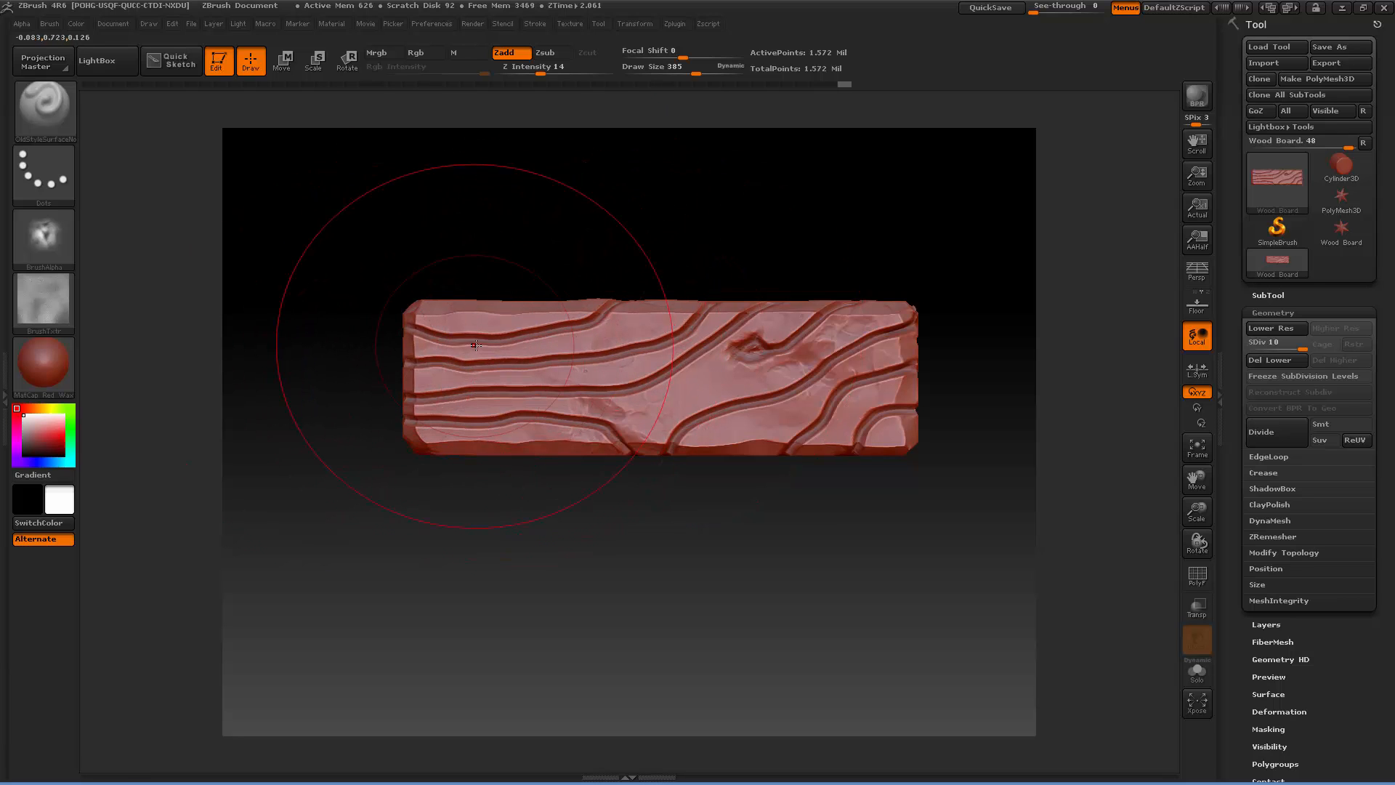
{"action": "left_click_drag", "start_coordinate": [473, 360], "coordinate": [596, 338]}
Brush surface noise over the lower half of this face and across the board's other grooved face.
{"action": "mouse_move", "coordinate": [717, 529]}
{"action": "left_mouse_down"}
{"action": "mouse_move", "coordinate": [692, 406]}
{"action": "mouse_move", "coordinate": [716, 411]}
{"action": "mouse_move", "coordinate": [712, 497]}
{"action": "left_mouse_up"}
{"action": "left_click_drag", "start_coordinate": [716, 387], "coordinate": [704, 271]}
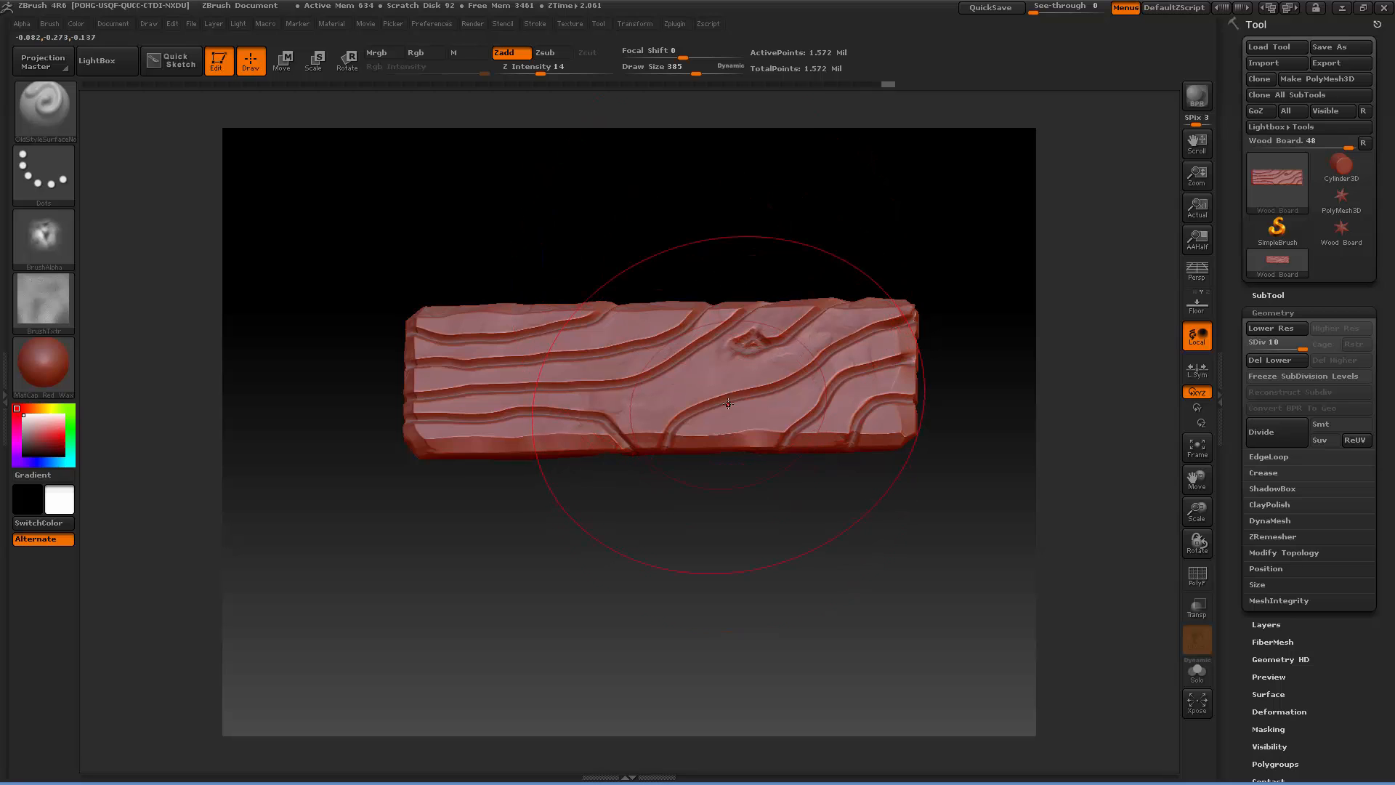
{"action": "mouse_move", "coordinate": [753, 599]}
{"action": "left_mouse_down"}
{"action": "mouse_move", "coordinate": [679, 395]}
{"action": "mouse_move", "coordinate": [617, 320]}
{"action": "left_mouse_up"}
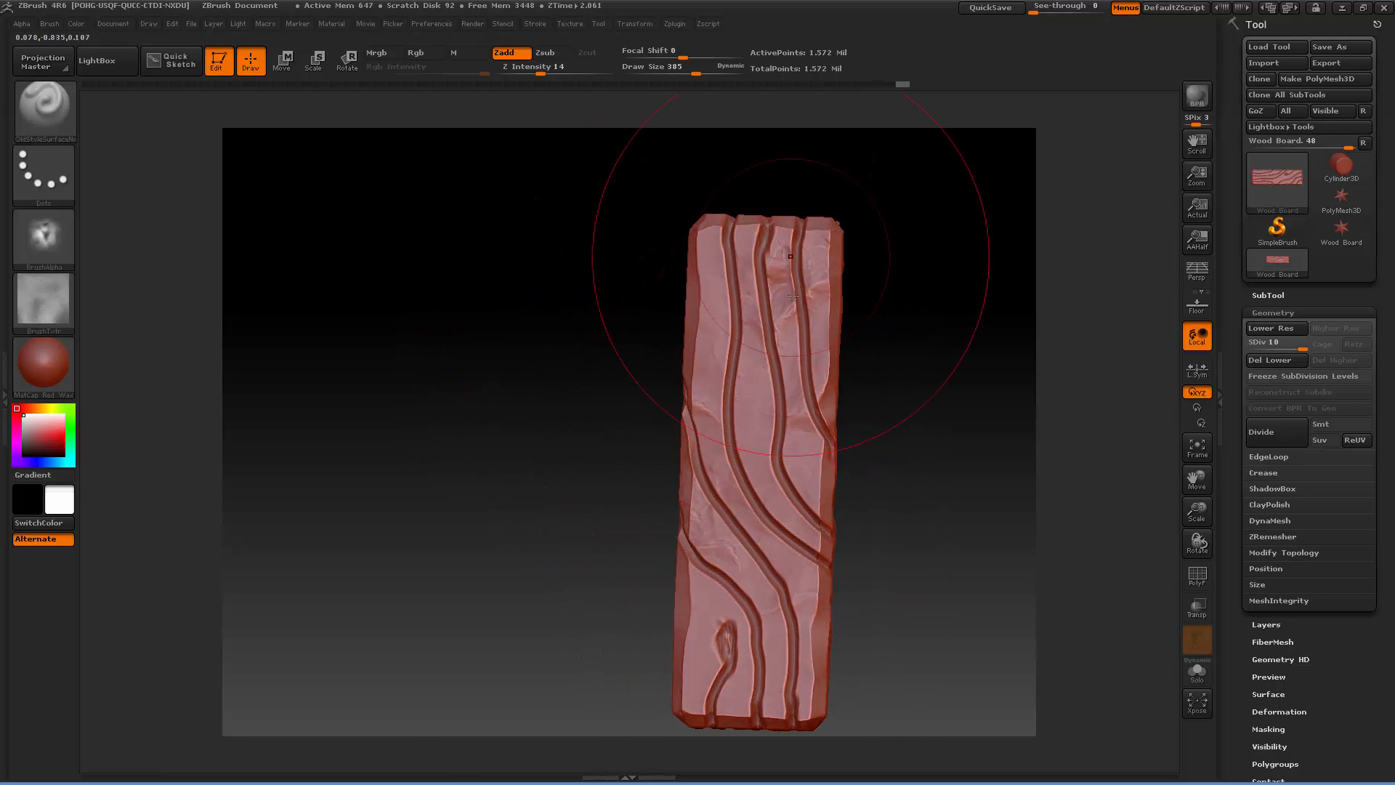
{"action": "left_click_drag", "start_coordinate": [856, 364], "coordinate": [816, 452]}
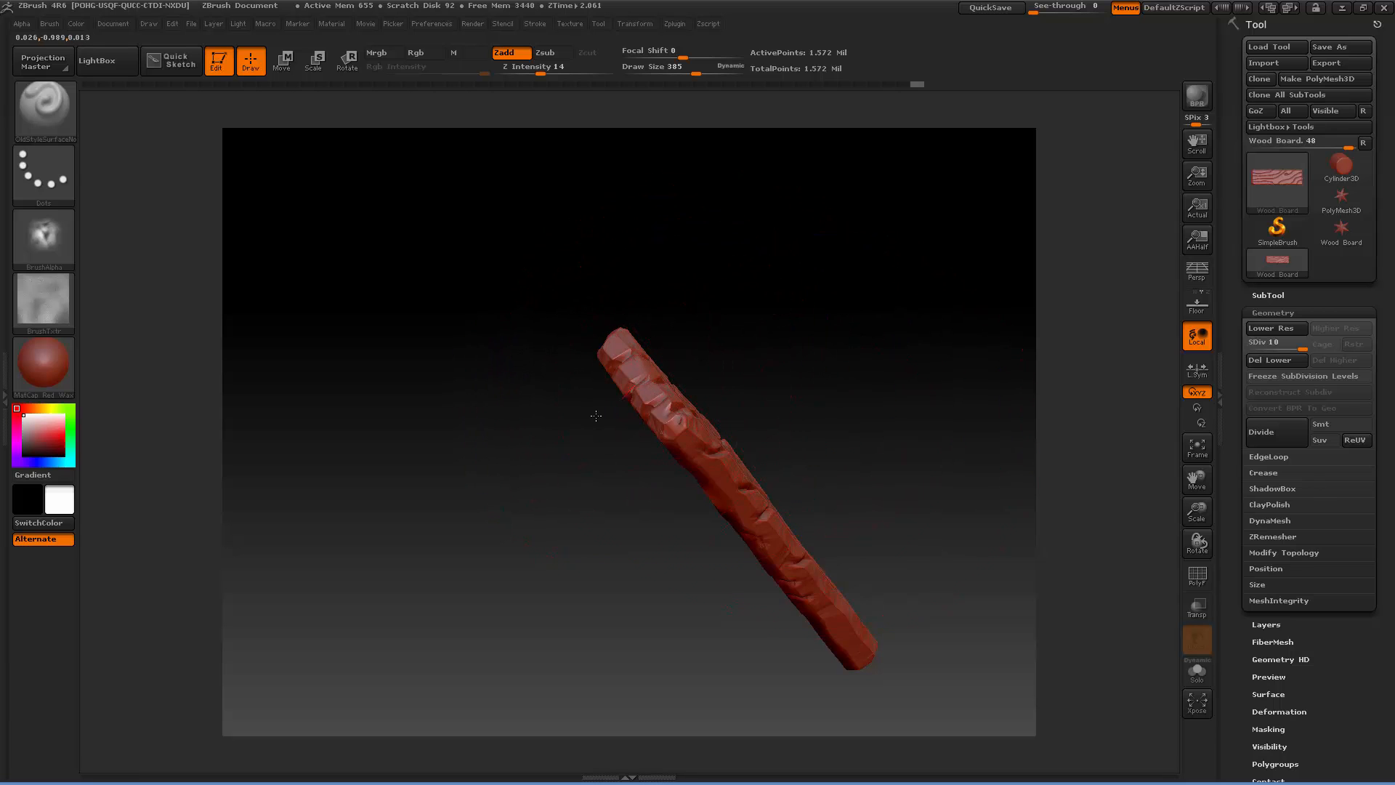
Brush surface noise along the board's narrow long sides and its end faces.
{"action": "left_click_drag", "start_coordinate": [912, 469], "coordinate": [748, 436]}
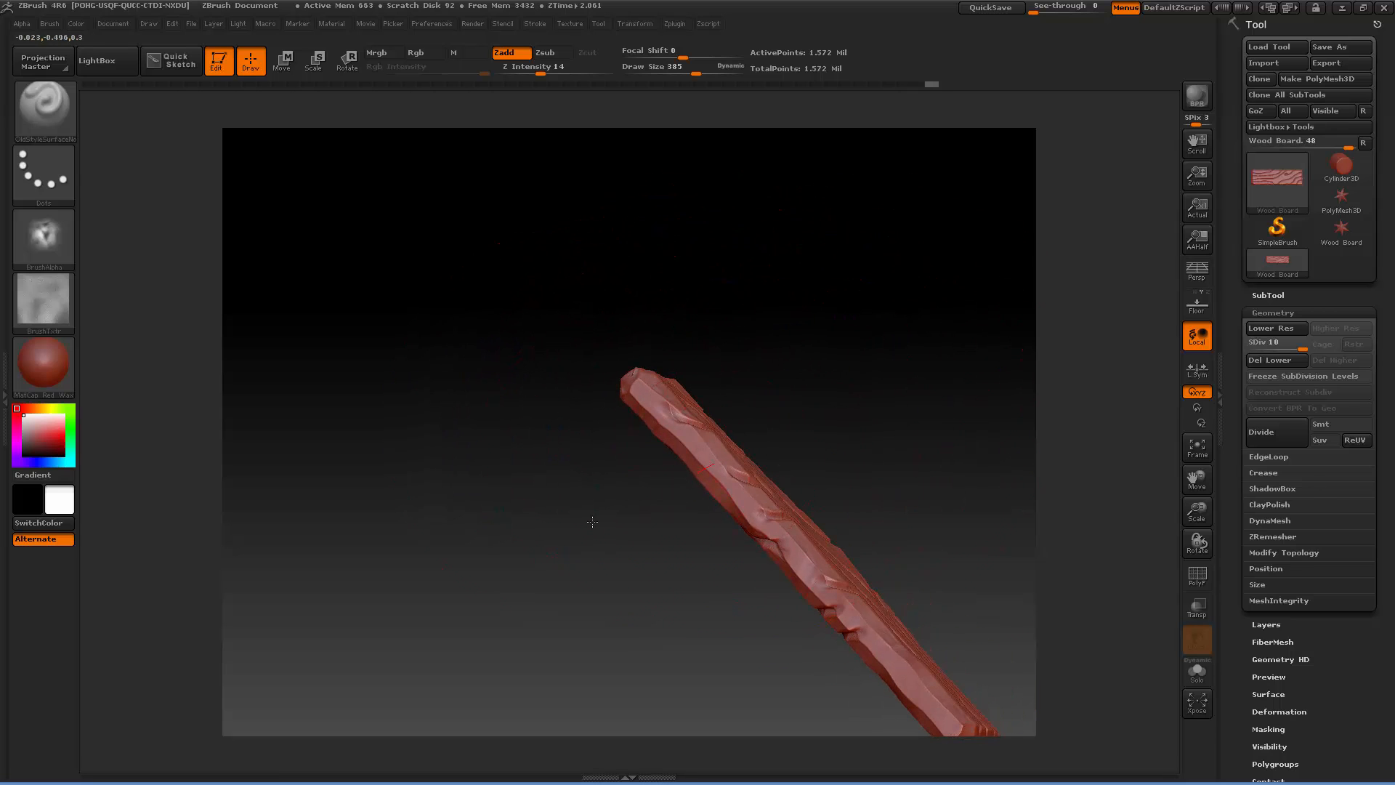
{"action": "mouse_move", "coordinate": [870, 489]}
{"action": "left_mouse_down"}
{"action": "mouse_move", "coordinate": [782, 446]}
{"action": "mouse_move", "coordinate": [811, 462]}
{"action": "mouse_move", "coordinate": [608, 443]}
{"action": "left_mouse_up"}
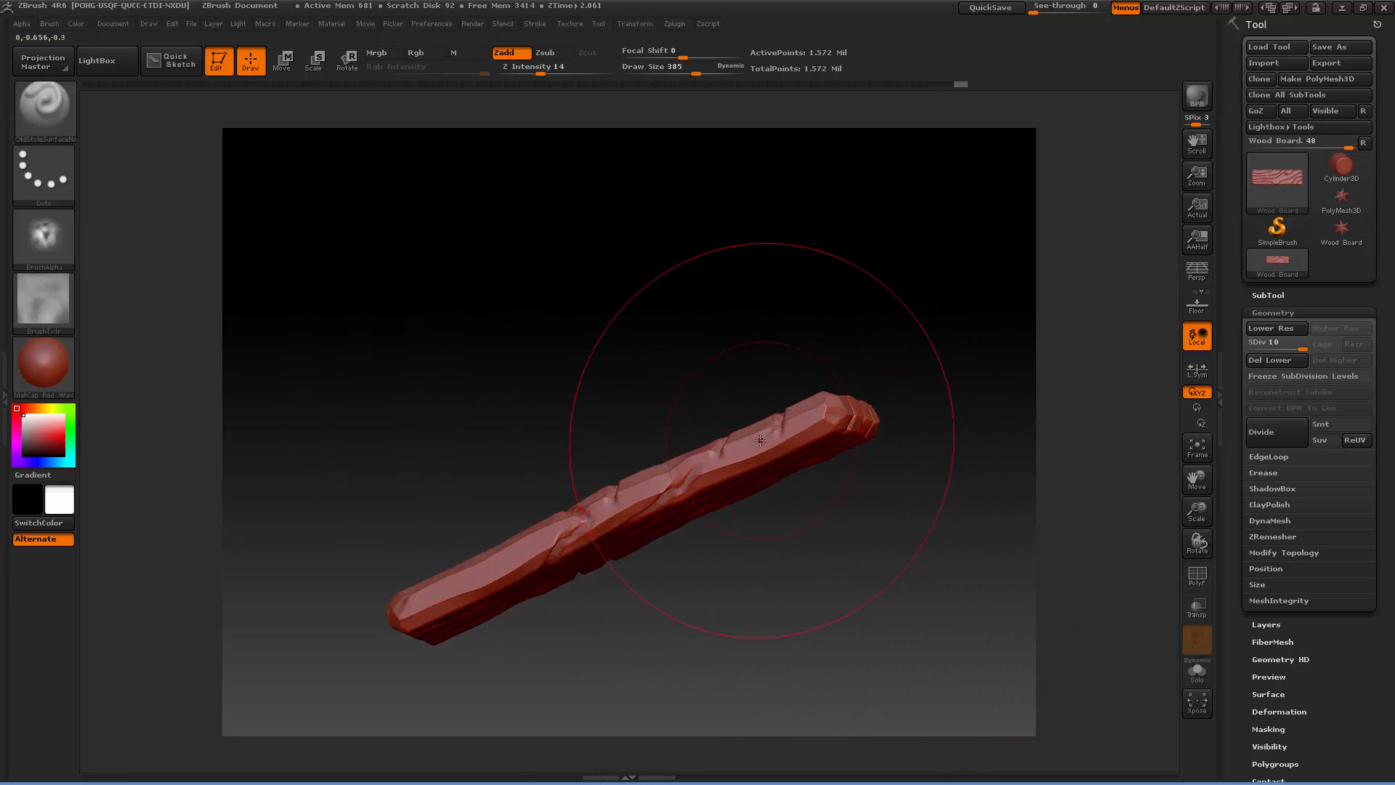
{"action": "left_click_drag", "start_coordinate": [763, 580], "coordinate": [471, 598]}
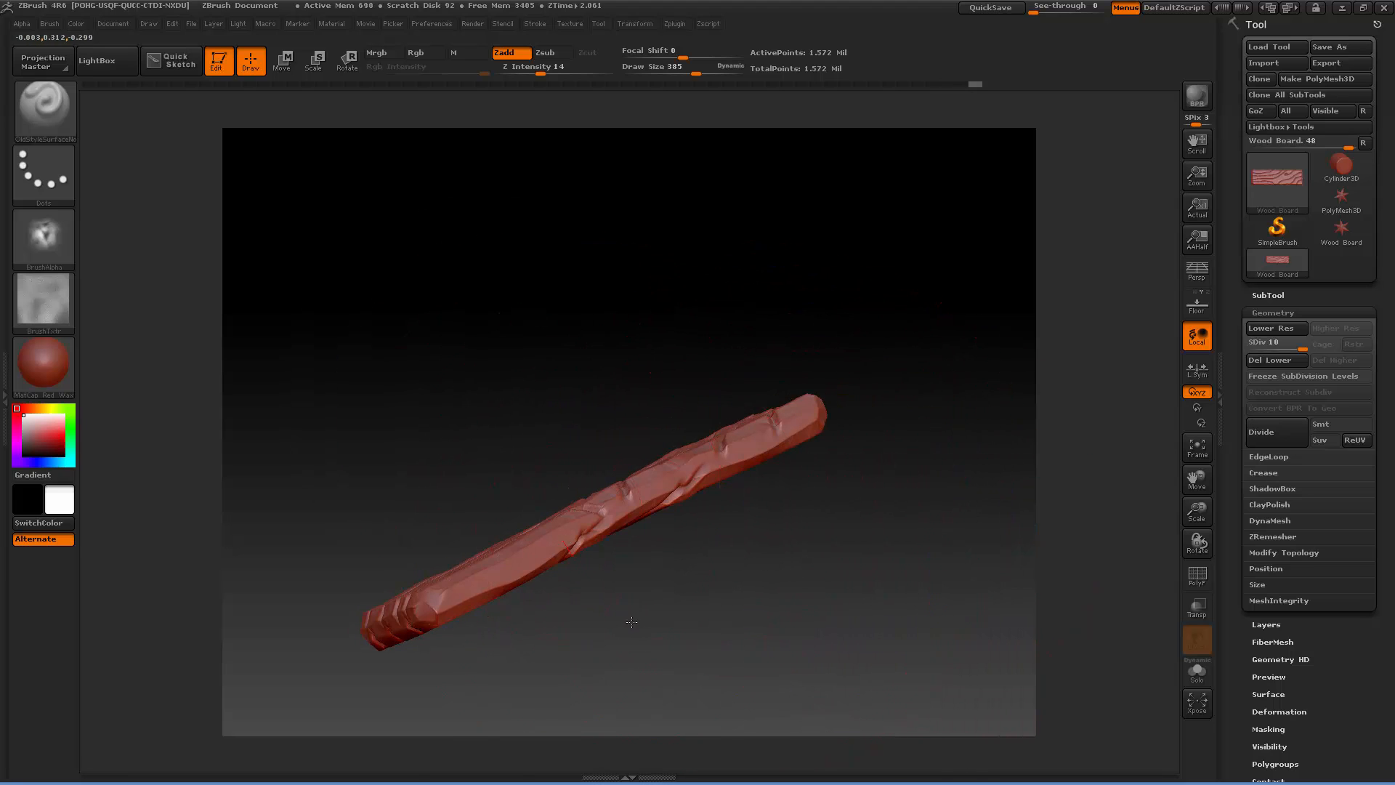
{"action": "left_click_drag", "start_coordinate": [681, 607], "coordinate": [640, 529]}
{"action": "left_click_drag", "start_coordinate": [817, 427], "coordinate": [814, 487]}
{"action": "mouse_move", "coordinate": [797, 291]}
{"action": "left_mouse_down", "text": "alt"}
{"action": "mouse_move", "coordinate": [791, 473]}
{"action": "mouse_move", "coordinate": [785, 454]}
{"action": "left_mouse_up", "text": "alt"}
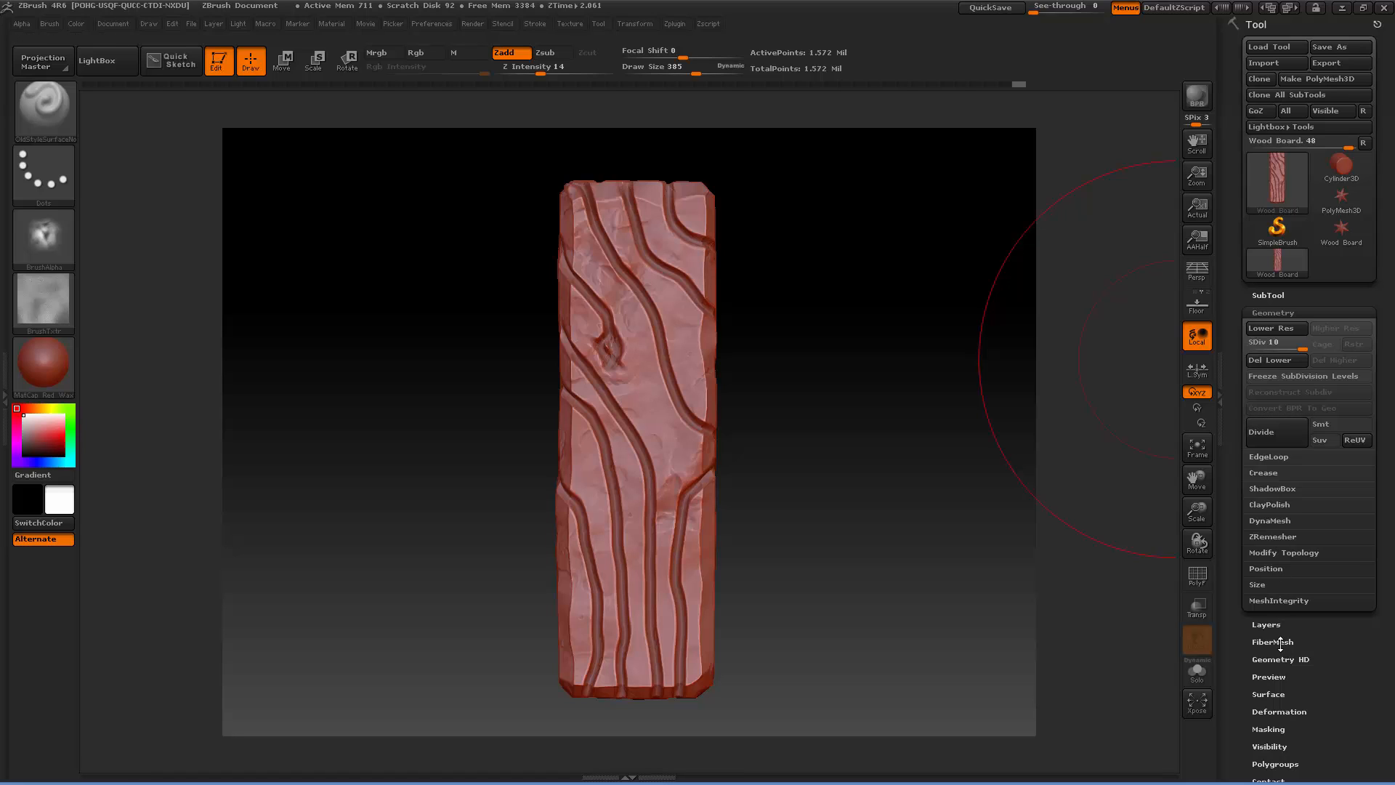
Check the board's UV map size and the available normal map options.
{"action": "scroll", "coordinate": [1276, 723], "scroll_direction": "down", "scroll_amount": 5}
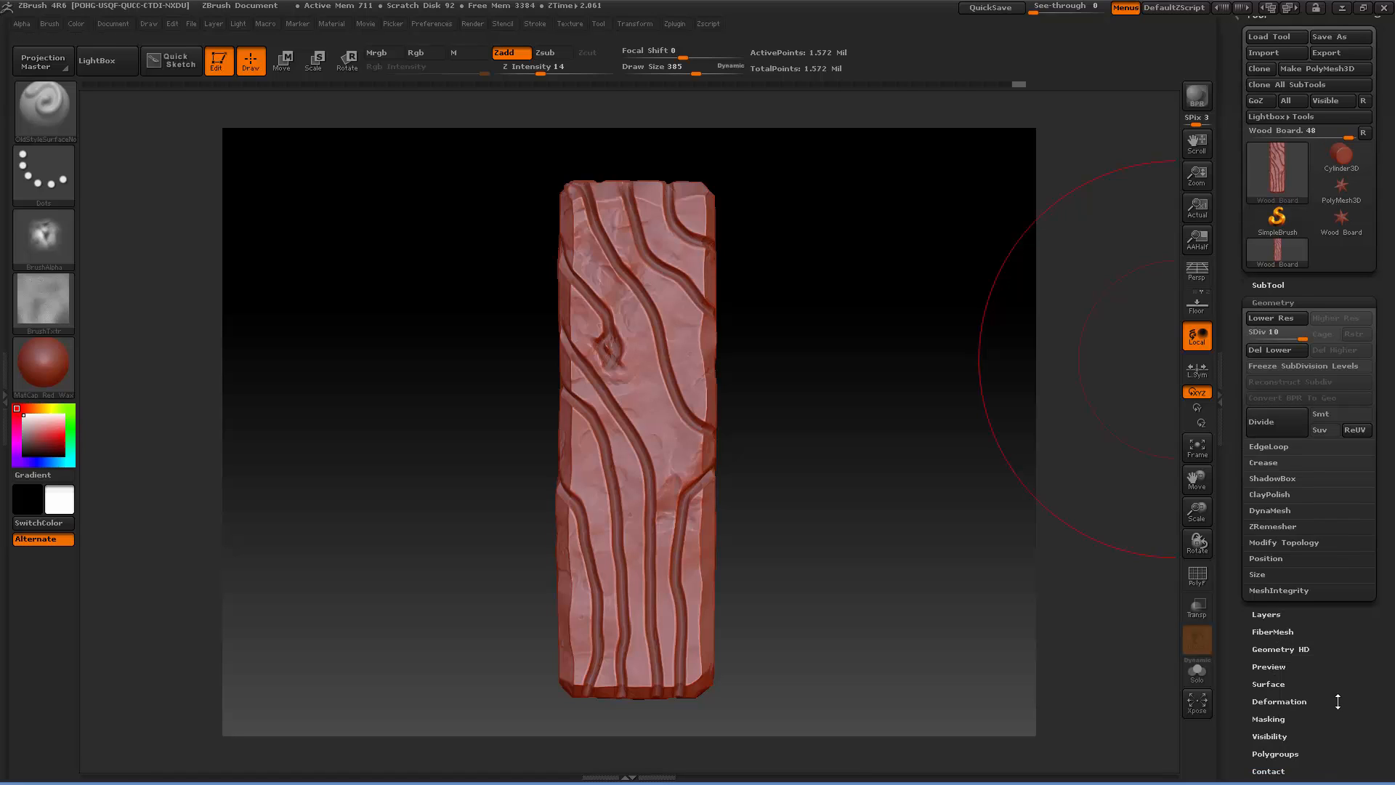
{"action": "left_click", "coordinate": [1278, 567]}
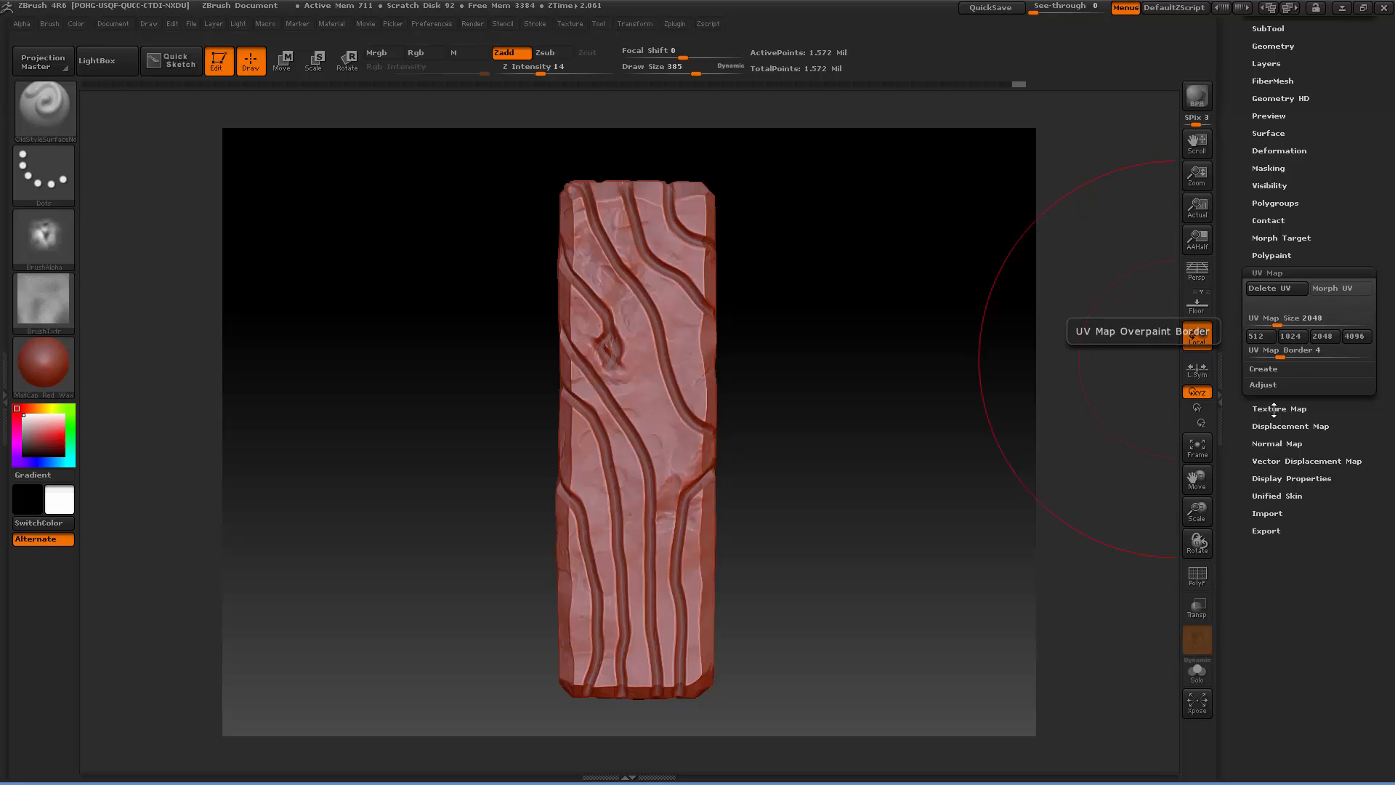
{"action": "left_click", "coordinate": [1273, 443]}
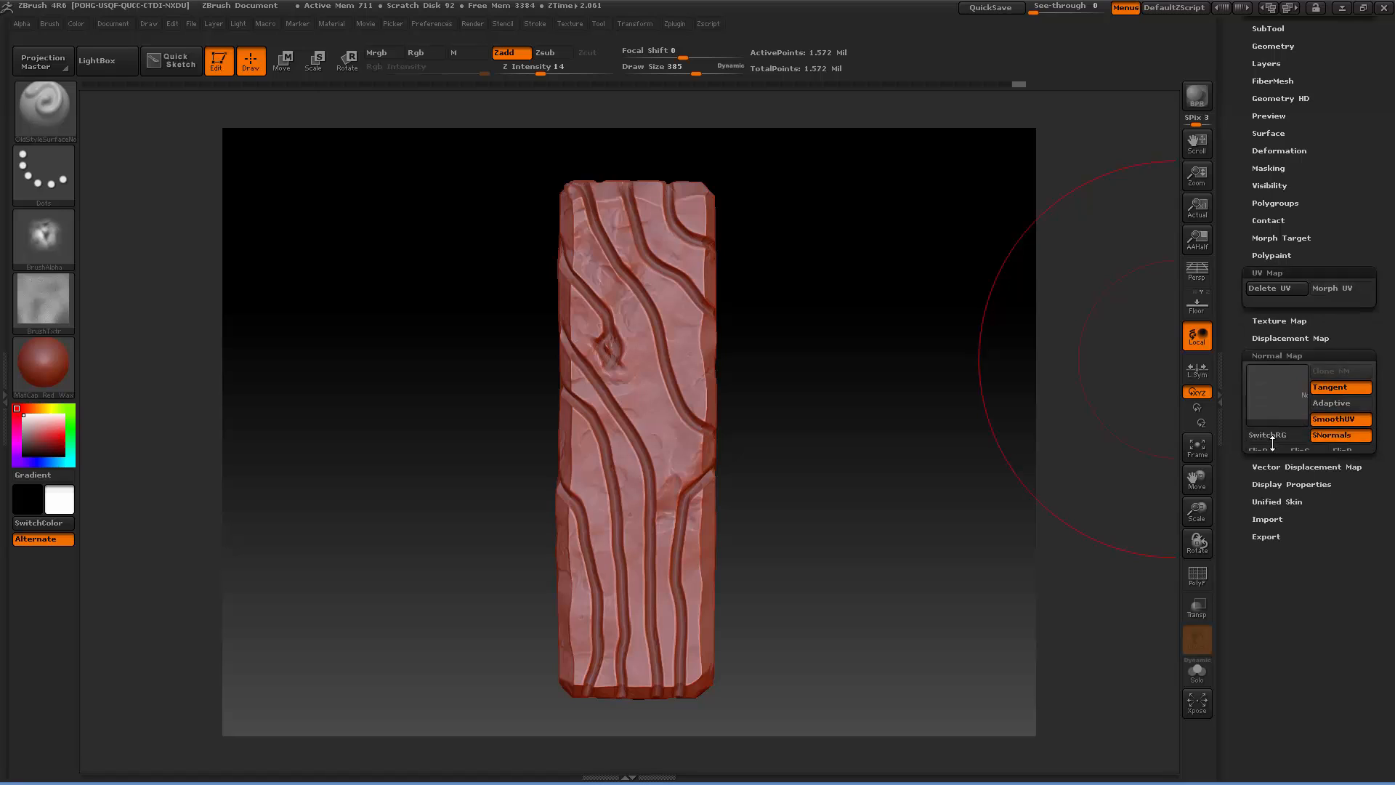
{"action": "left_click_drag", "start_coordinate": [1344, 105], "coordinate": [1344, 370]}
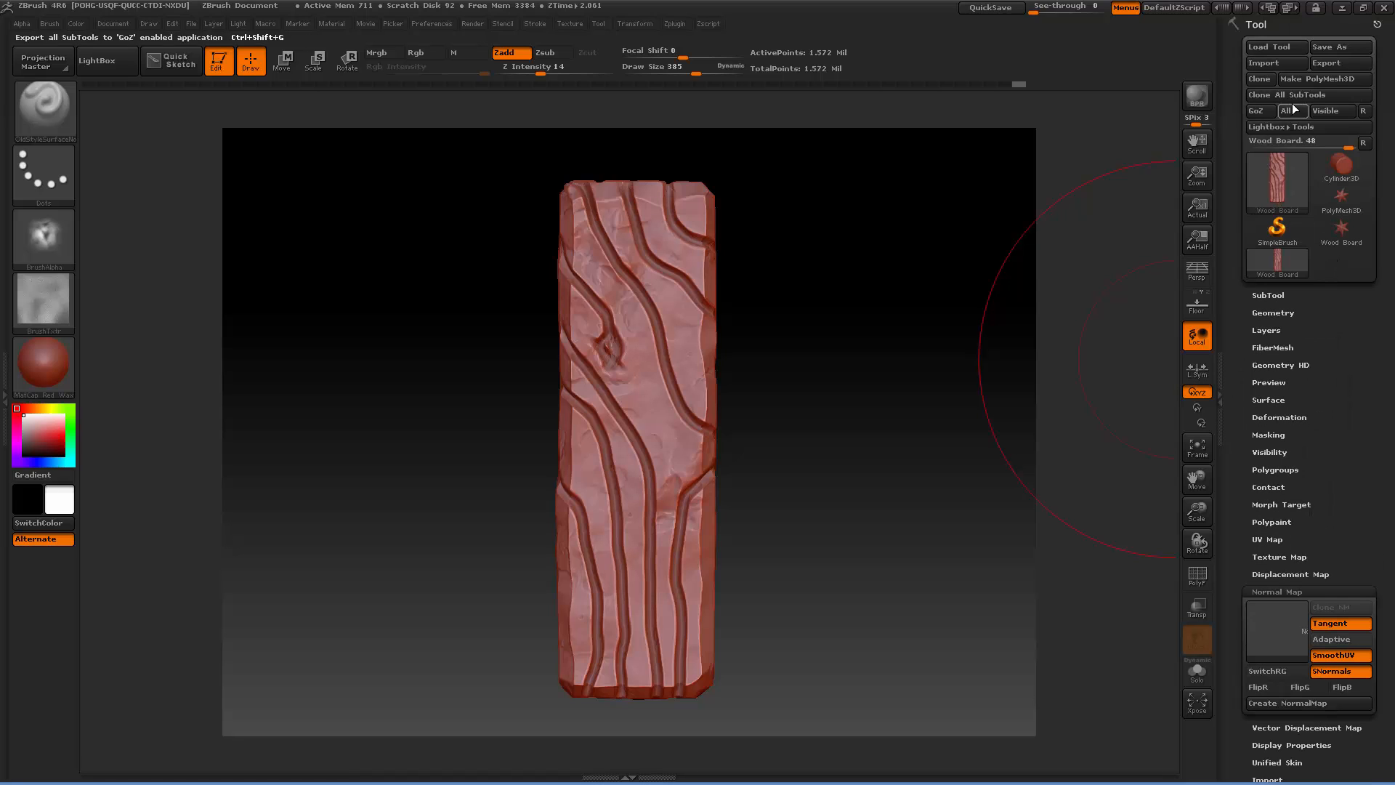
Lower the board's subdivision resolution to level 4.
{"action": "left_click", "coordinate": [1284, 313]}
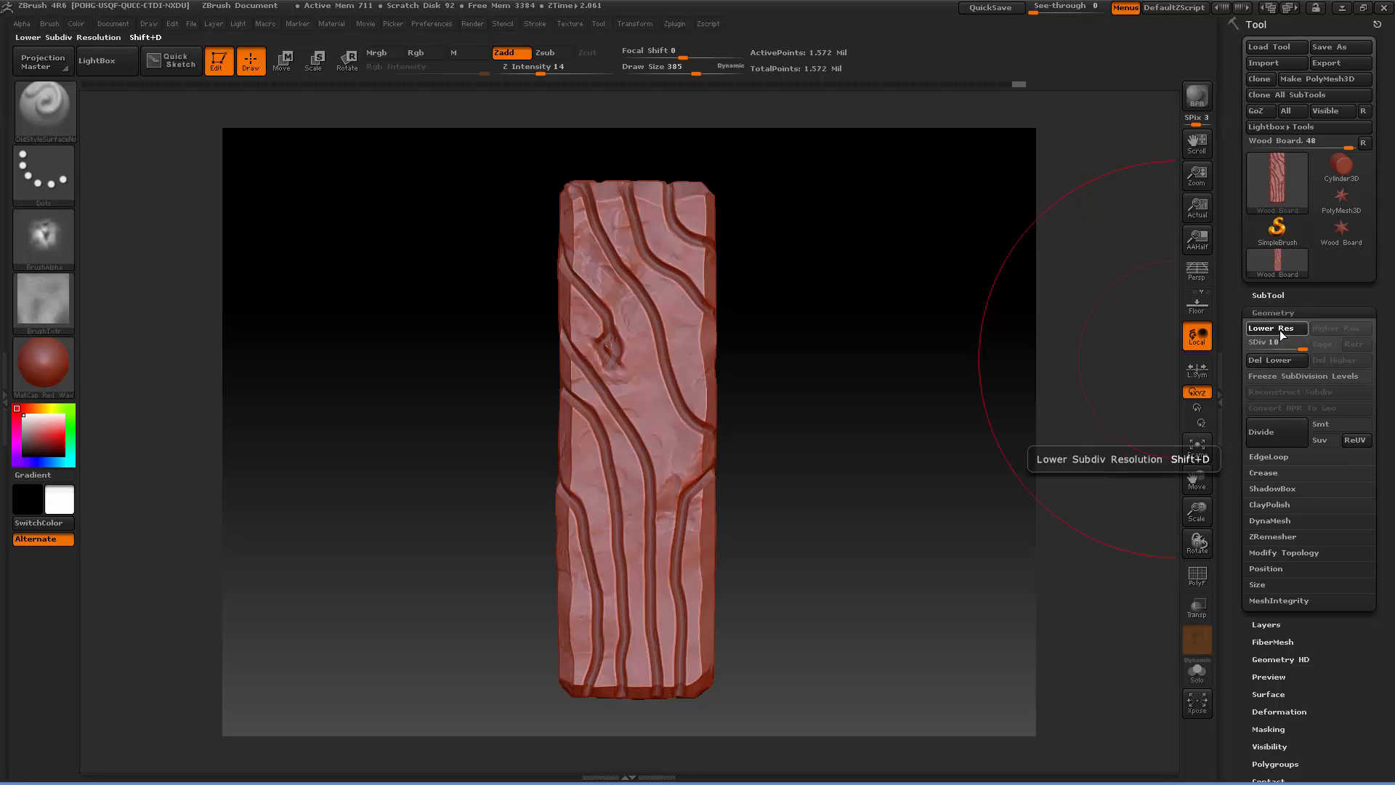
{"action": "left_click", "coordinate": [1279, 329]}
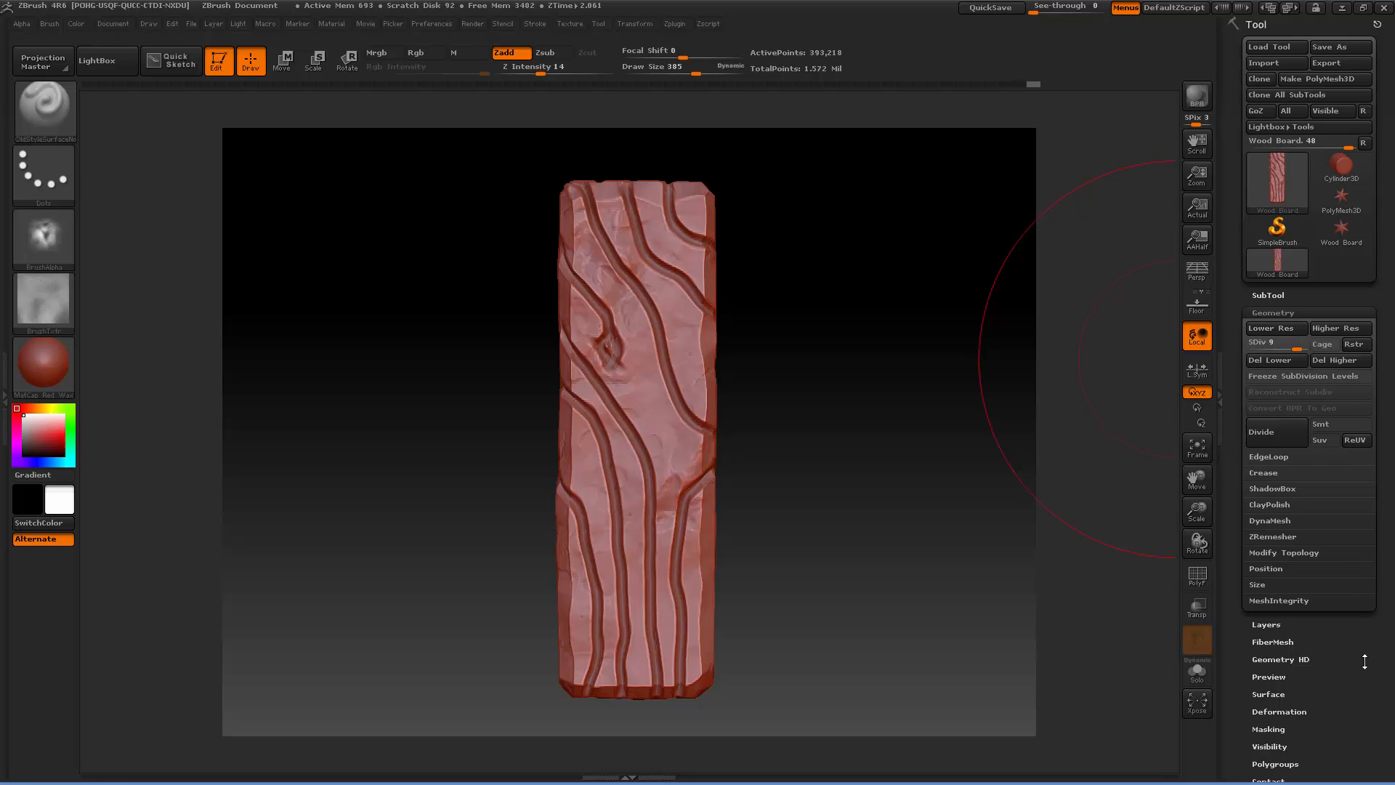
{"action": "left_click_drag", "start_coordinate": [1365, 659], "coordinate": [1357, 599]}
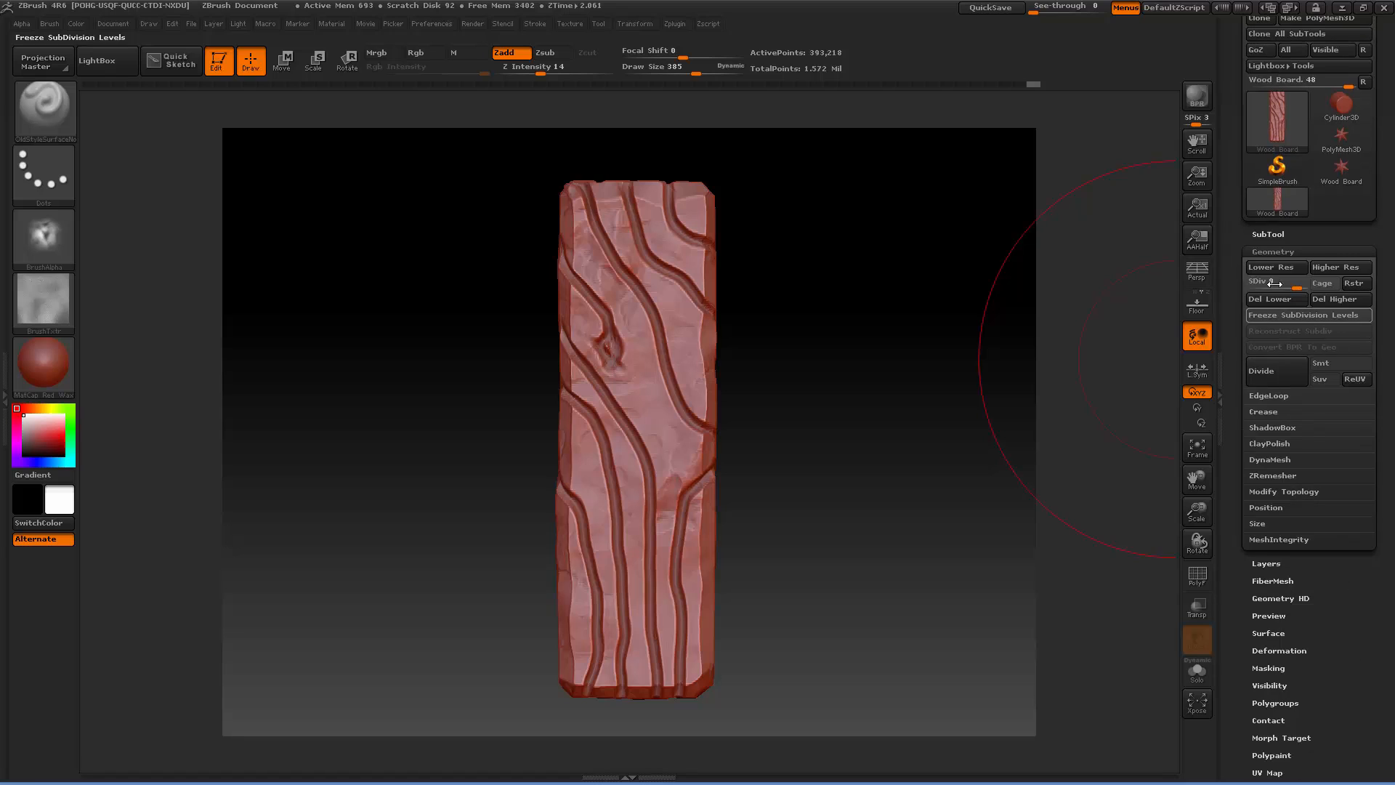
{"action": "left_click", "coordinate": [1284, 273]}
{"action": "left_click", "coordinate": [1283, 274]}
{"action": "left_click", "coordinate": [1283, 273]}
{"action": "left_click", "coordinate": [1283, 273]}
{"action": "left_click", "coordinate": [1283, 274]}
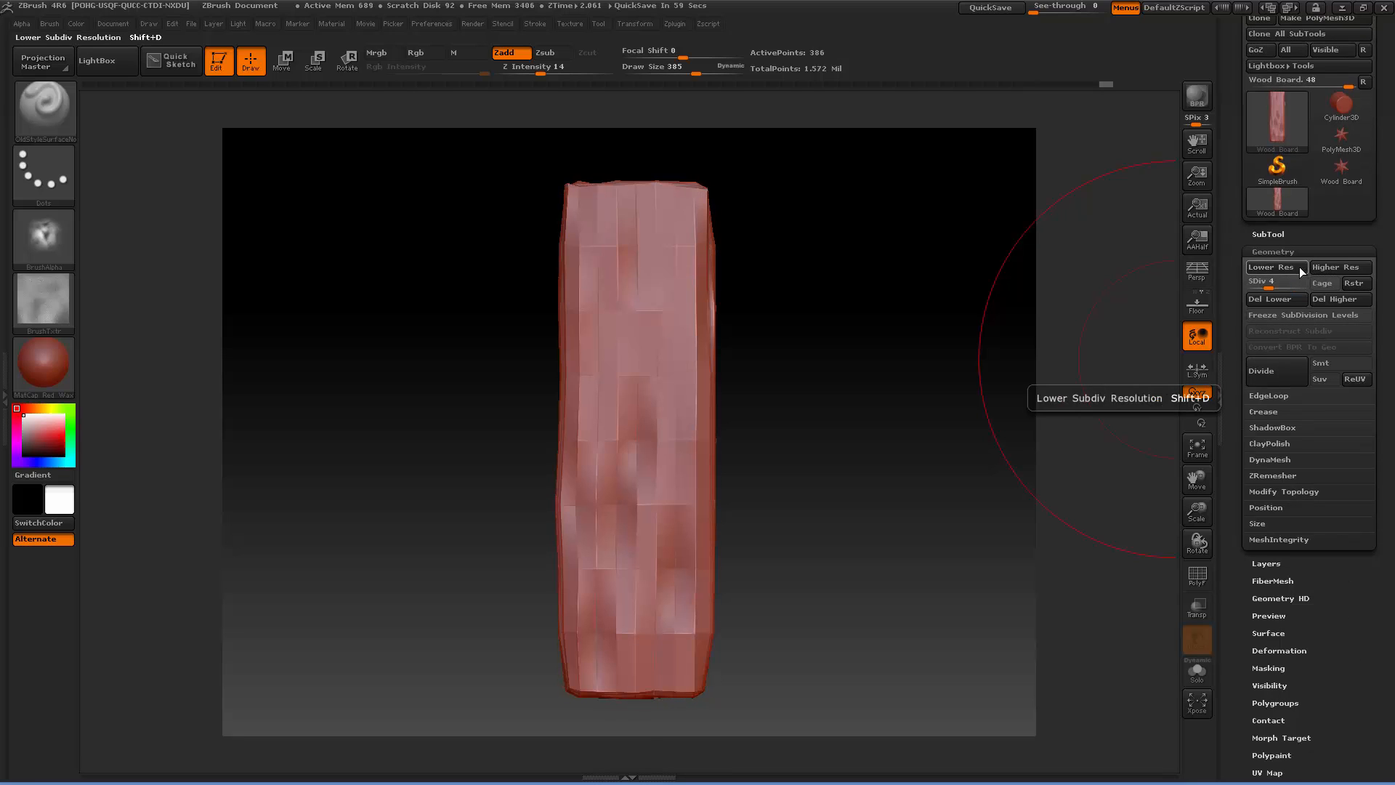
Generate a tangent-space normal map with SmoothUV and SNormals from the board's sculpted detail and preview it.
{"action": "scroll", "coordinate": [1327, 501], "scroll_direction": "down", "scroll_amount": 5}
{"action": "scroll", "coordinate": [1327, 502], "scroll_direction": "up", "scroll_amount": 2}
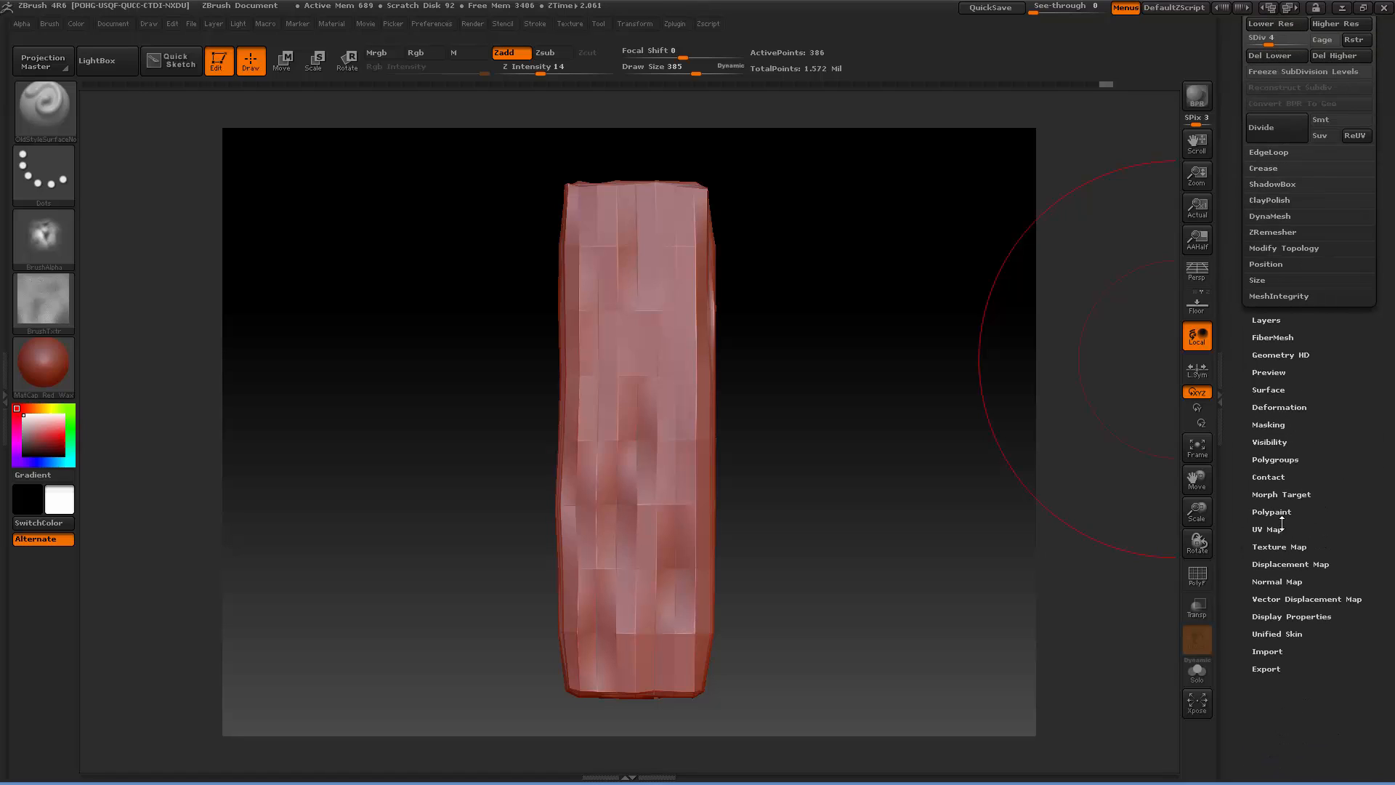
{"action": "left_click", "coordinate": [1275, 580]}
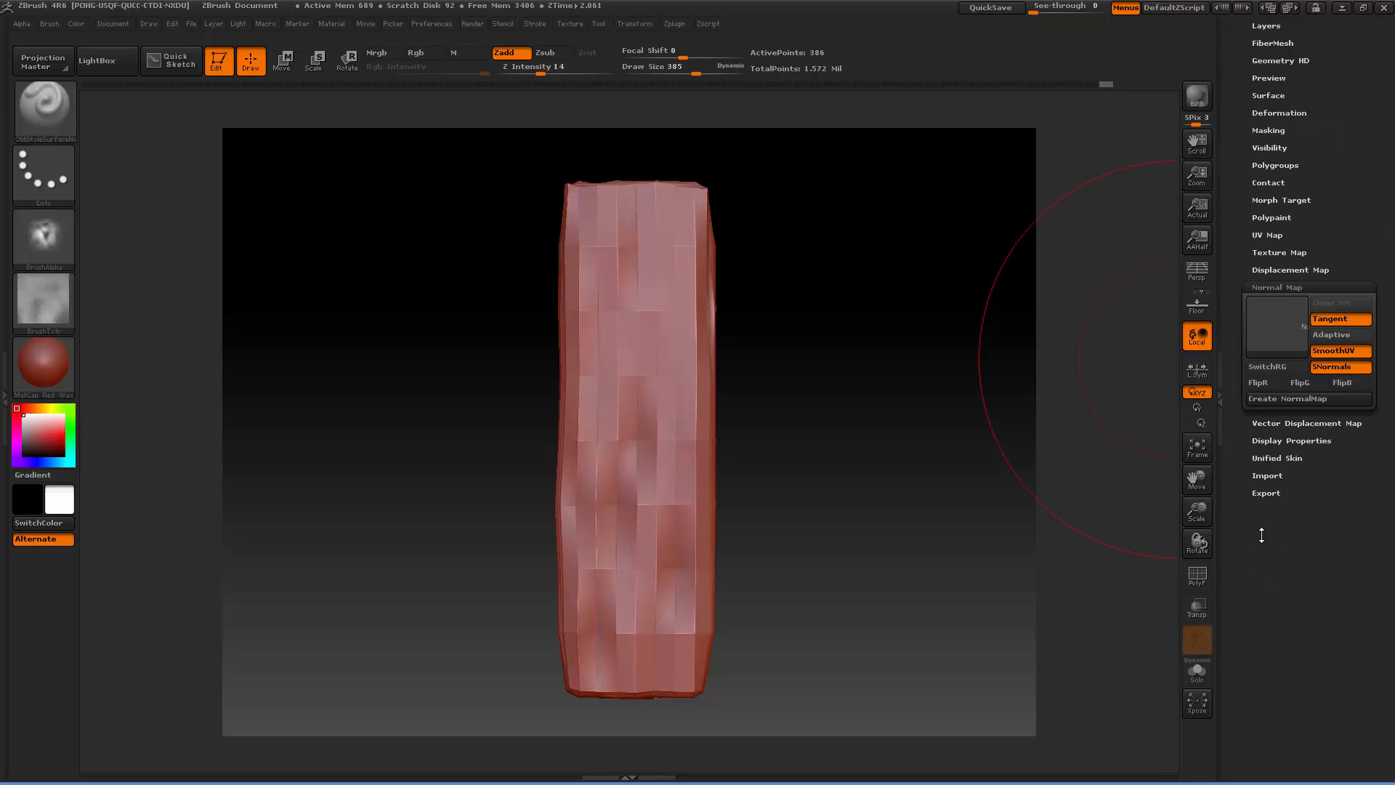
{"action": "left_click", "coordinate": [1298, 400]}
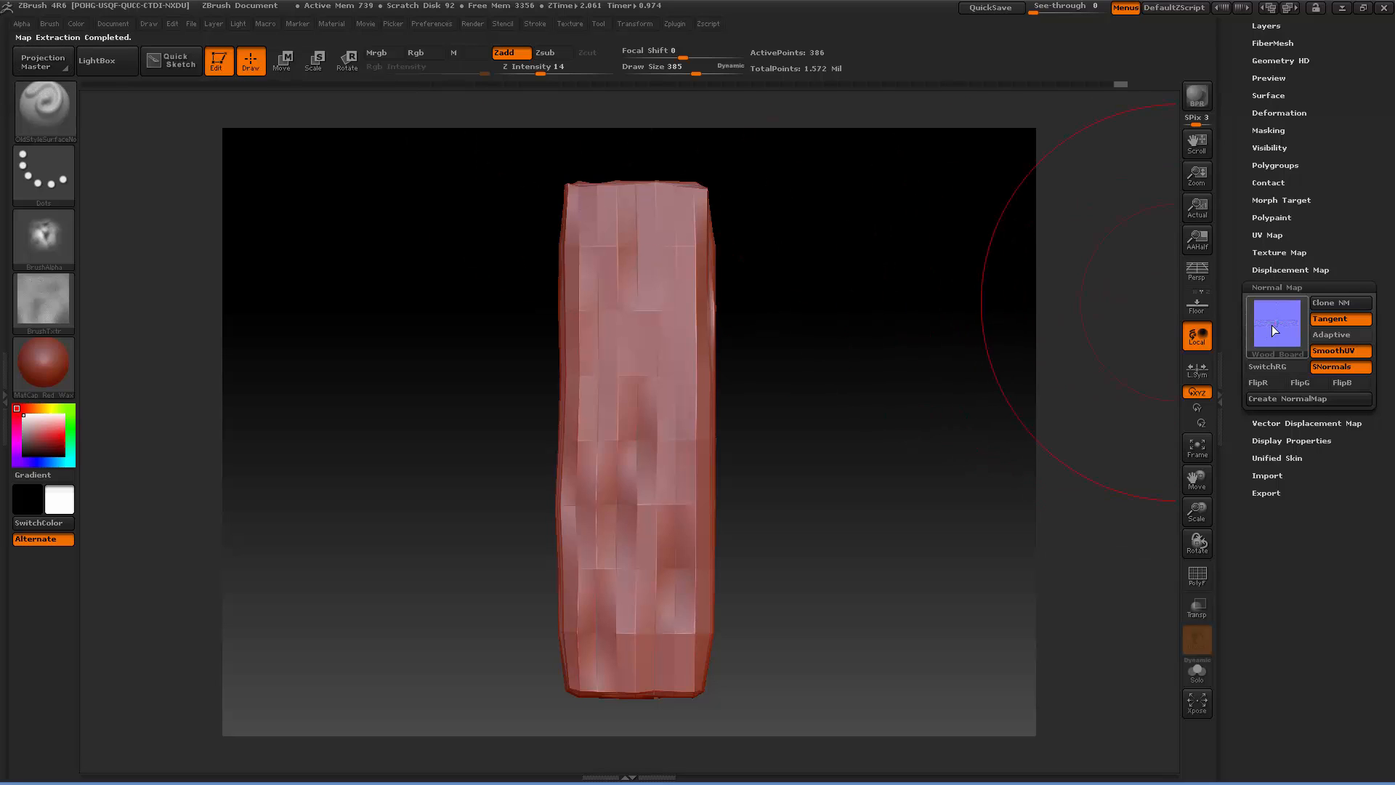
{"action": "mouse_move", "coordinate": [1272, 329]}
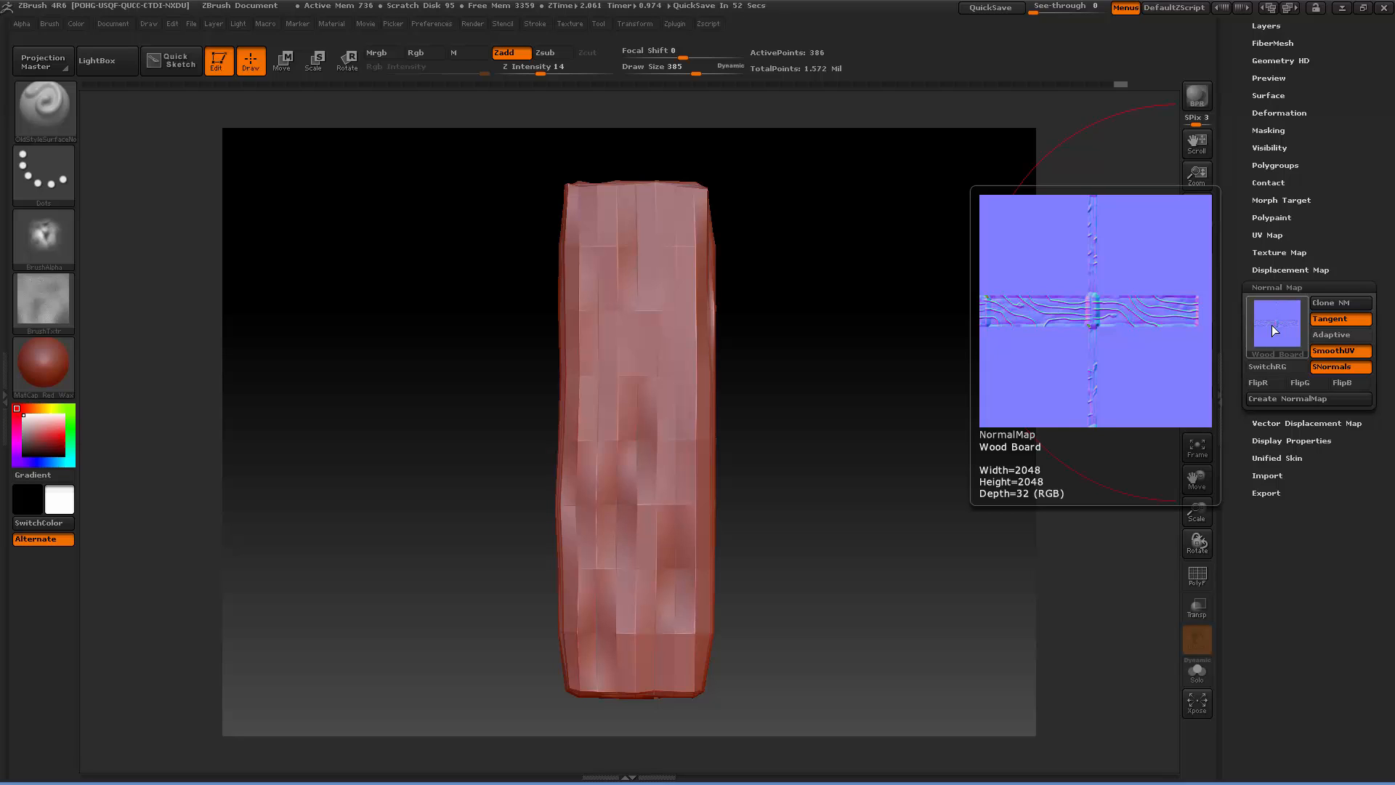
Clone the board's normal map to the texture palette and flip the copy vertically.
{"action": "left_click", "coordinate": [1327, 303]}
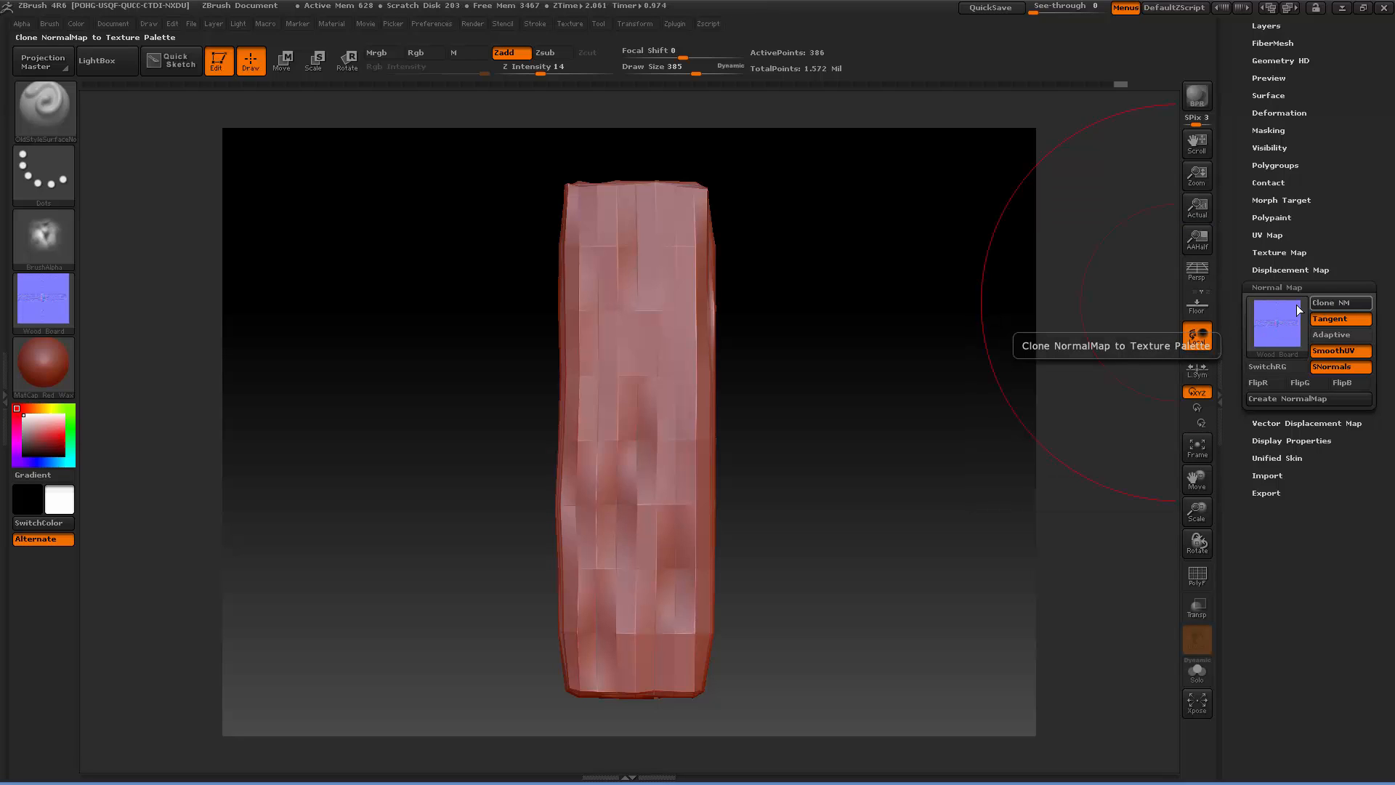
{"action": "mouse_move", "coordinate": [34, 304]}
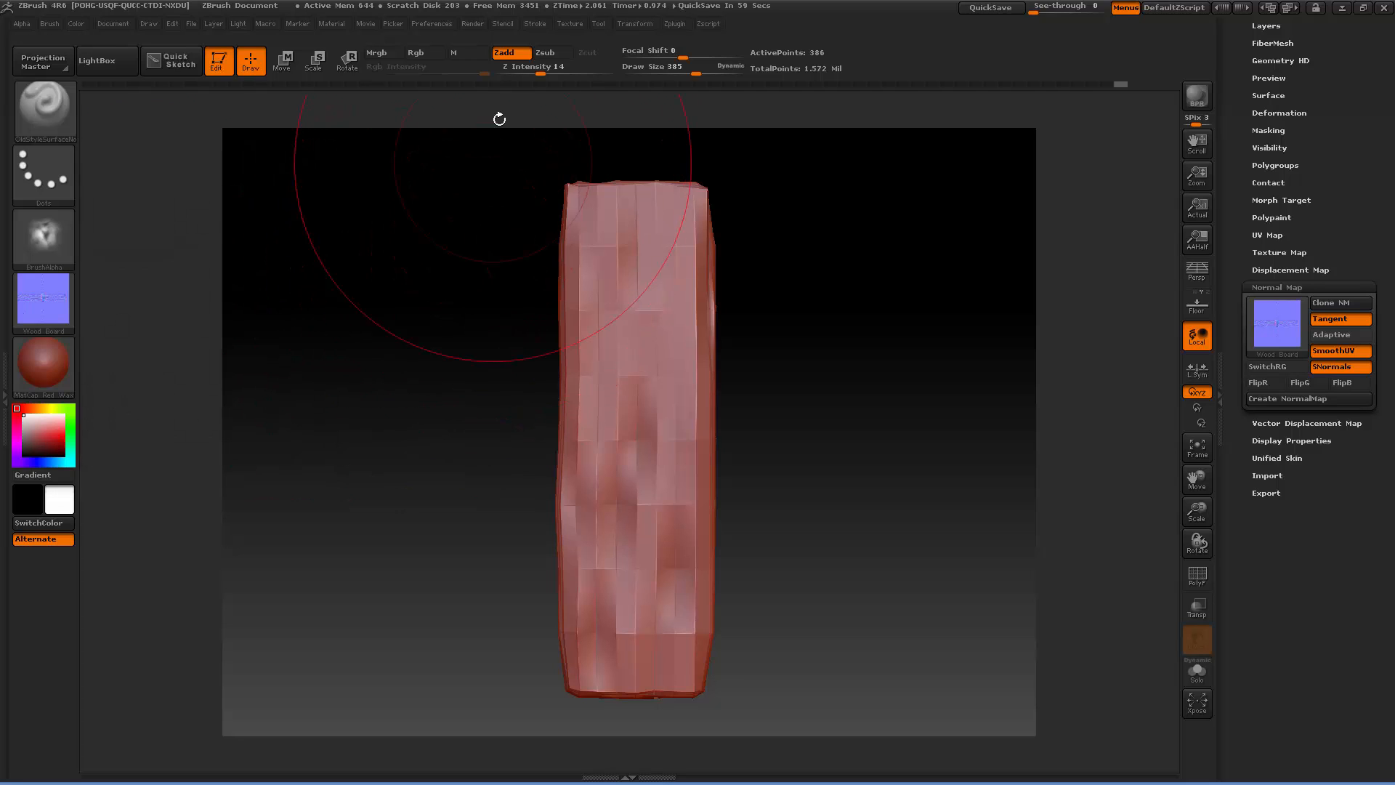
{"action": "left_click", "coordinate": [564, 23]}
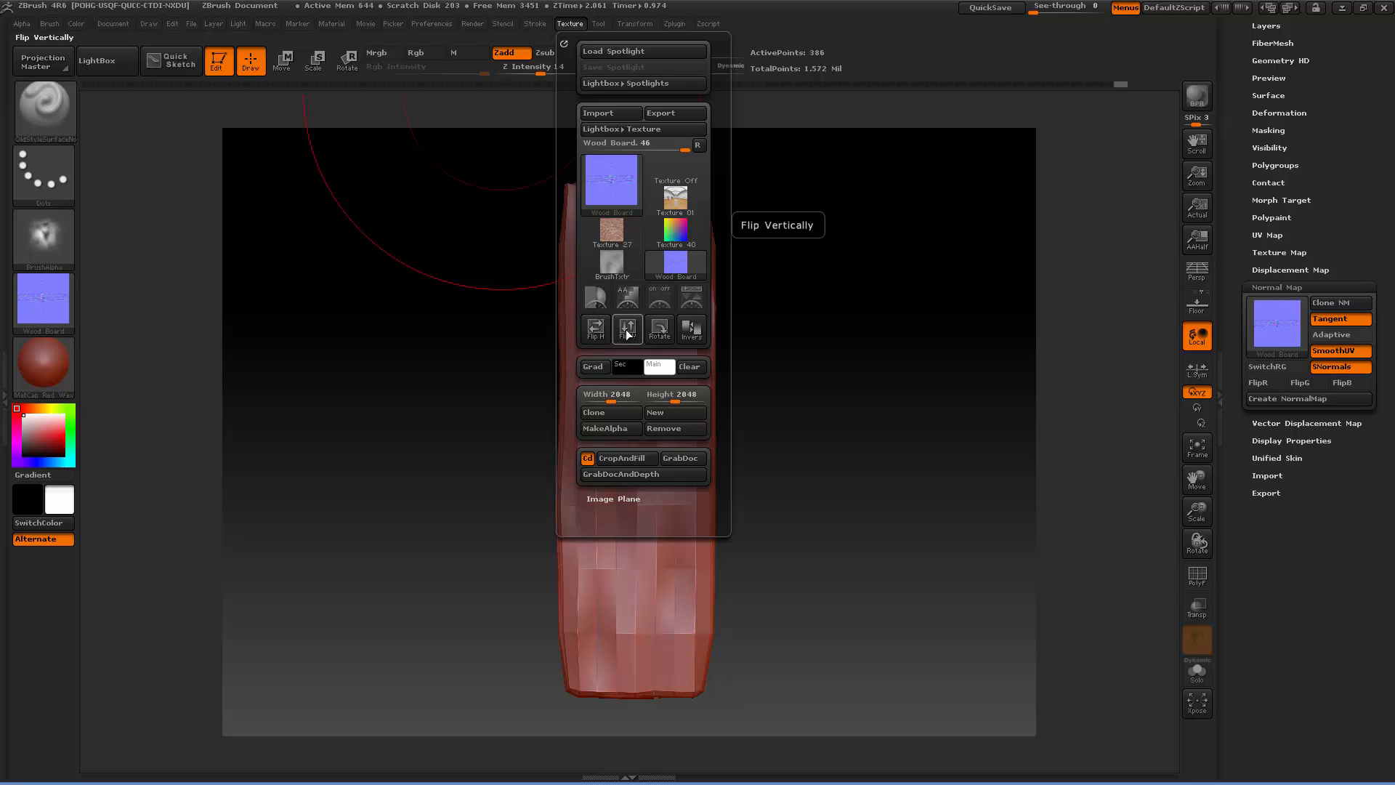
{"action": "left_click", "coordinate": [629, 330]}
Export the flipped normal map to the Textures\Wood Bin folder as Wood Board Normal.PSD, replacing the existing file.
{"action": "left_click", "coordinate": [35, 292]}
{"action": "left_click", "coordinate": [184, 536]}
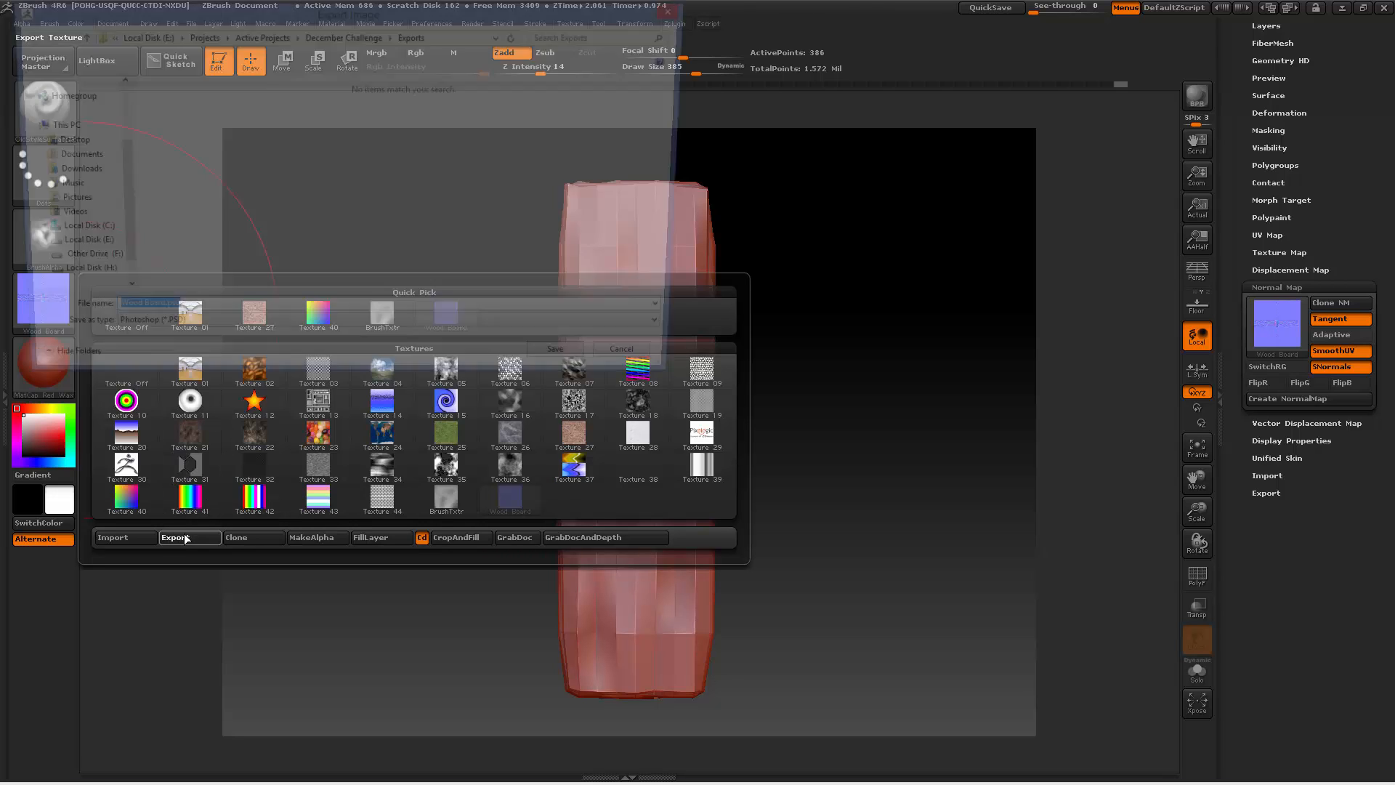
{"action": "left_click", "coordinate": [344, 35]}
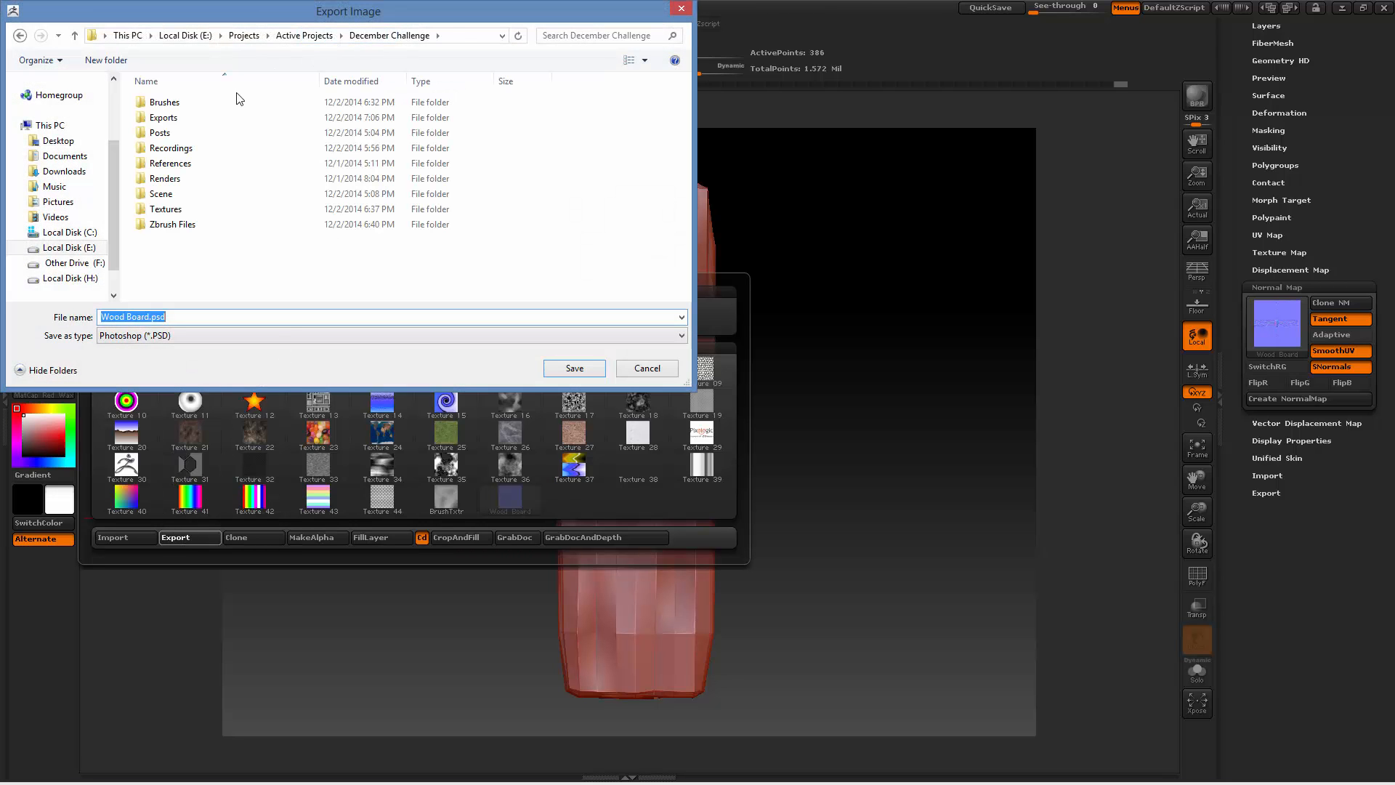
{"action": "double_click", "coordinate": [175, 209]}
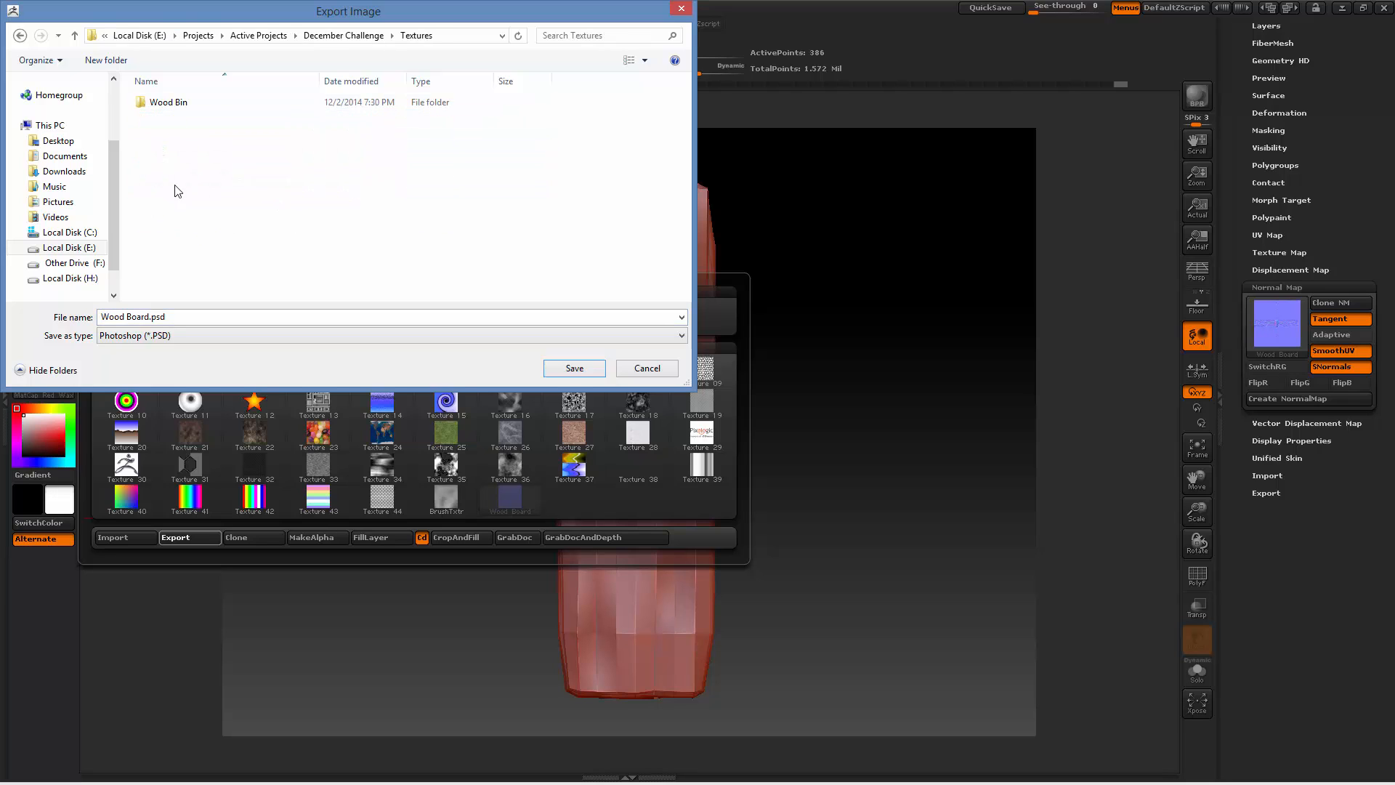
{"action": "double_click", "coordinate": [181, 109]}
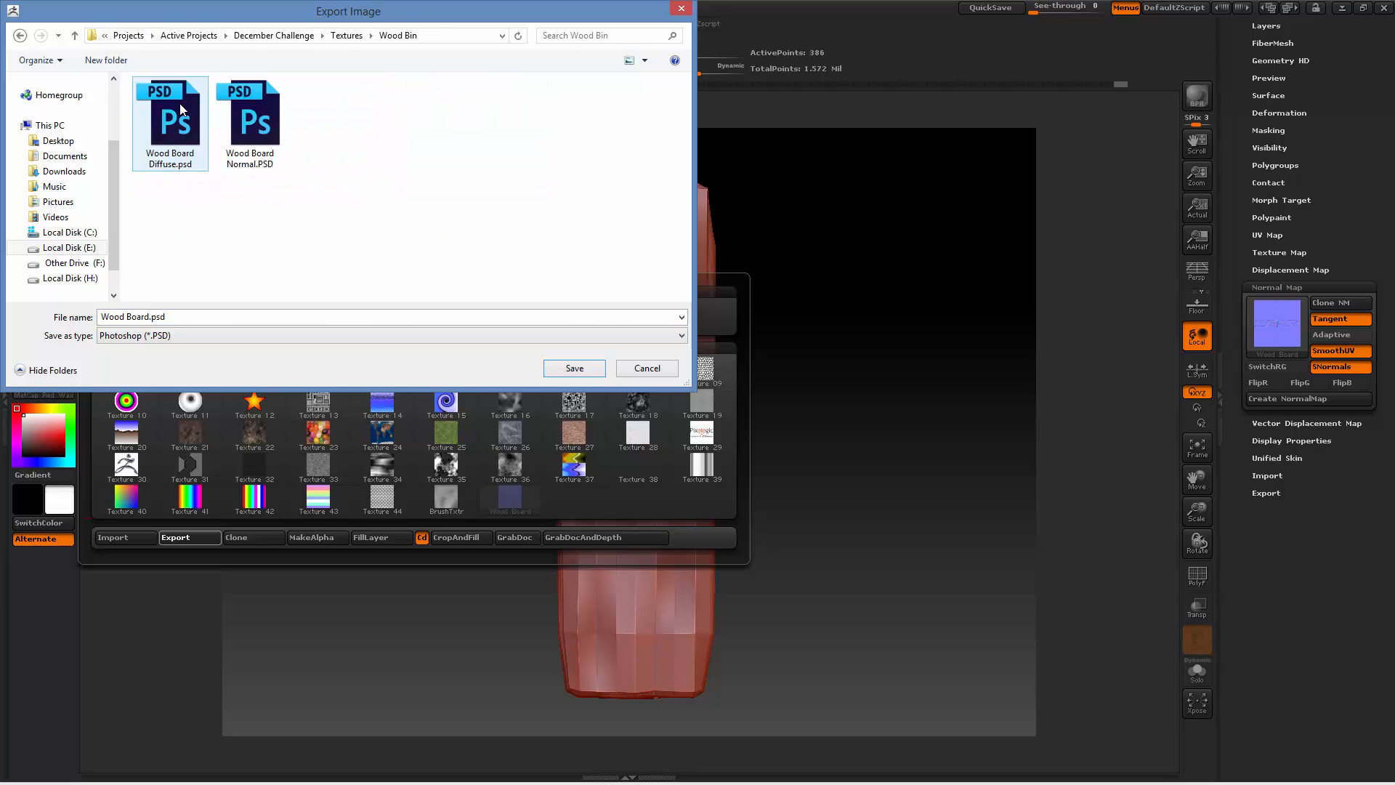
{"action": "left_click", "coordinate": [267, 120]}
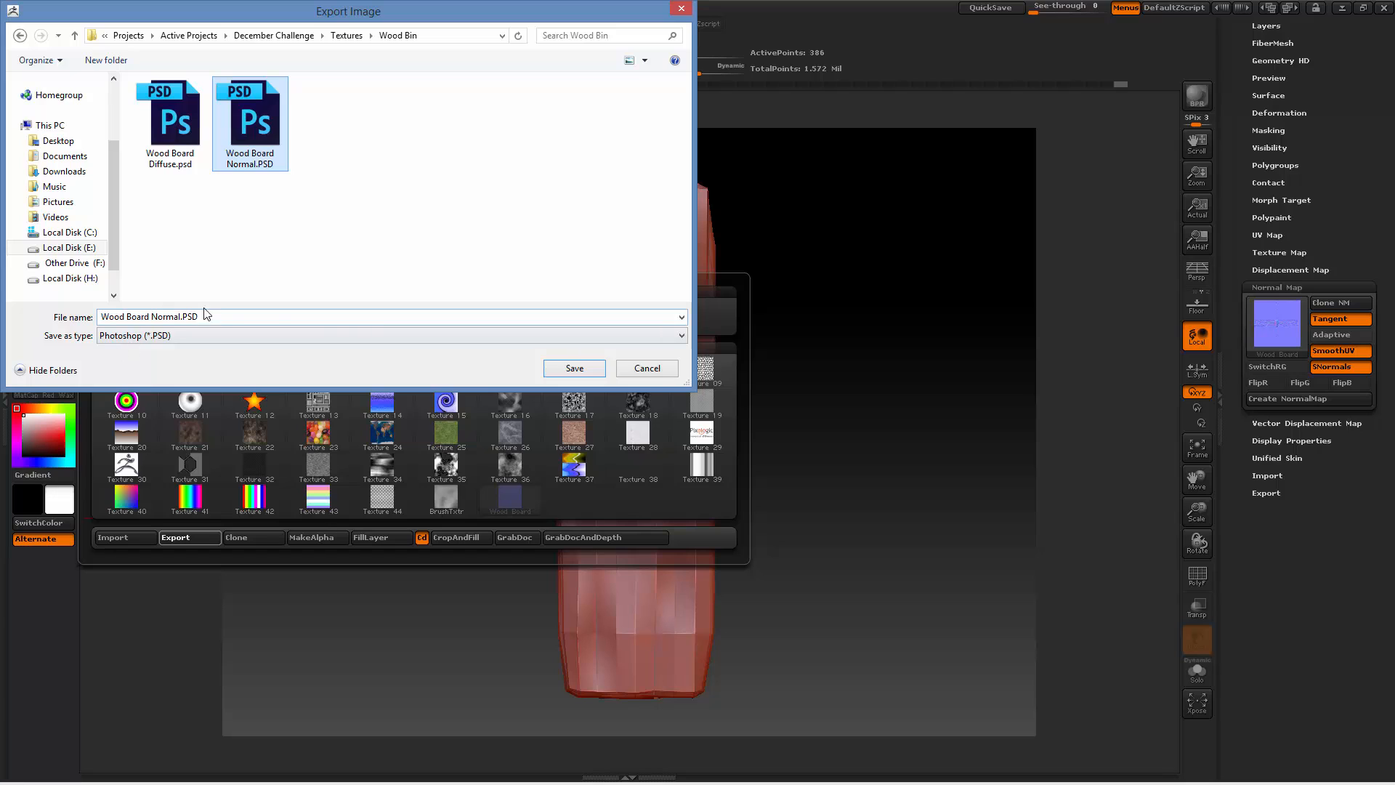
{"action": "left_click", "coordinate": [394, 330]}
{"action": "left_click", "coordinate": [411, 259]}
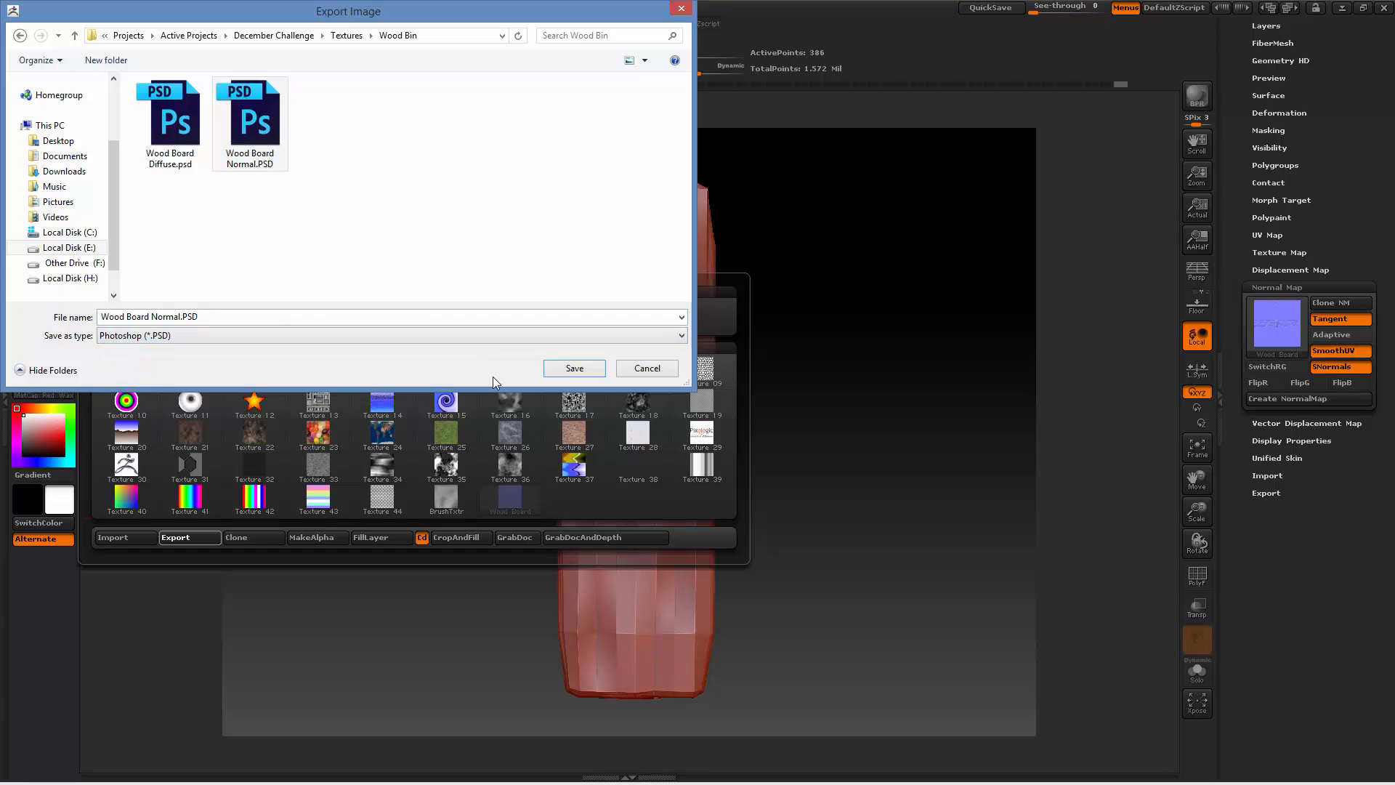
{"action": "left_click", "coordinate": [574, 371]}
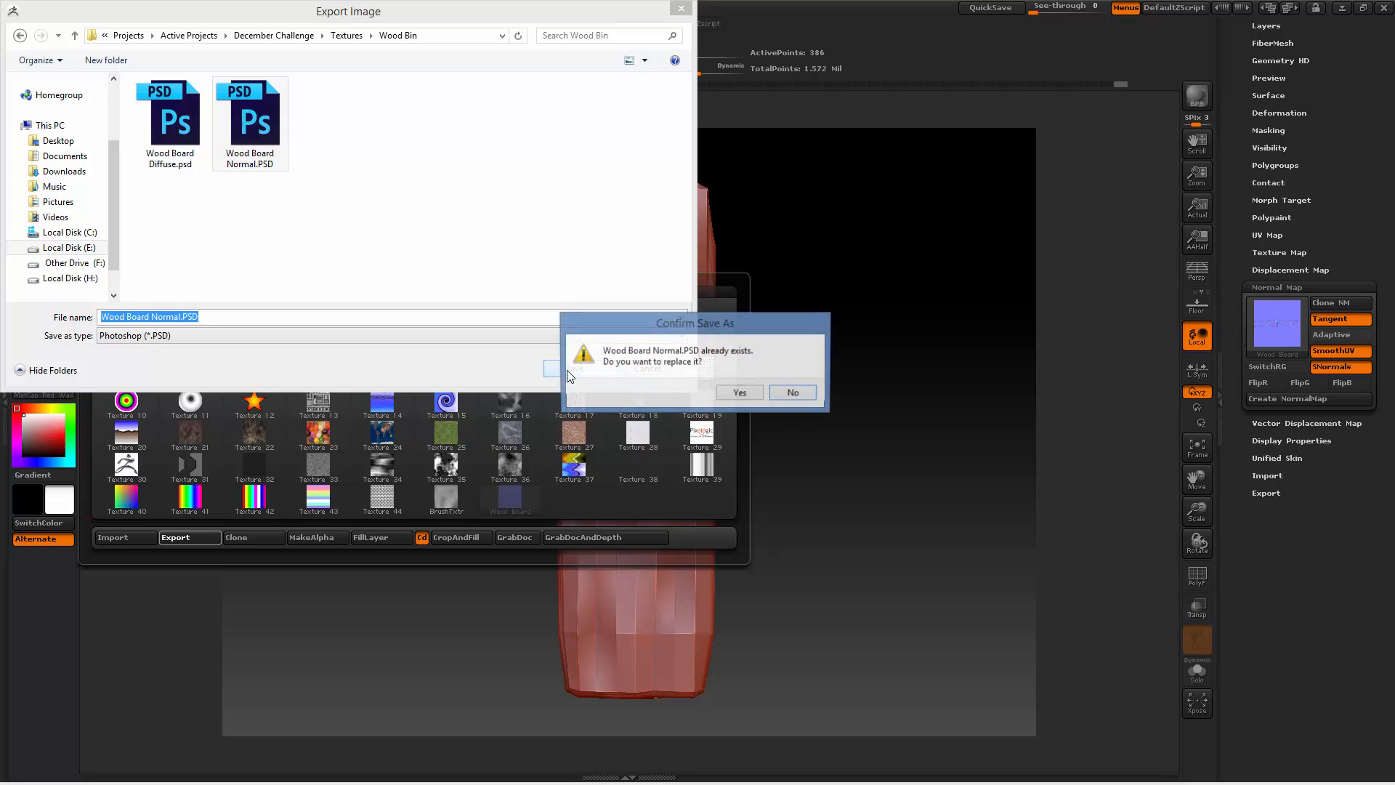
{"action": "left_click", "coordinate": [739, 393]}
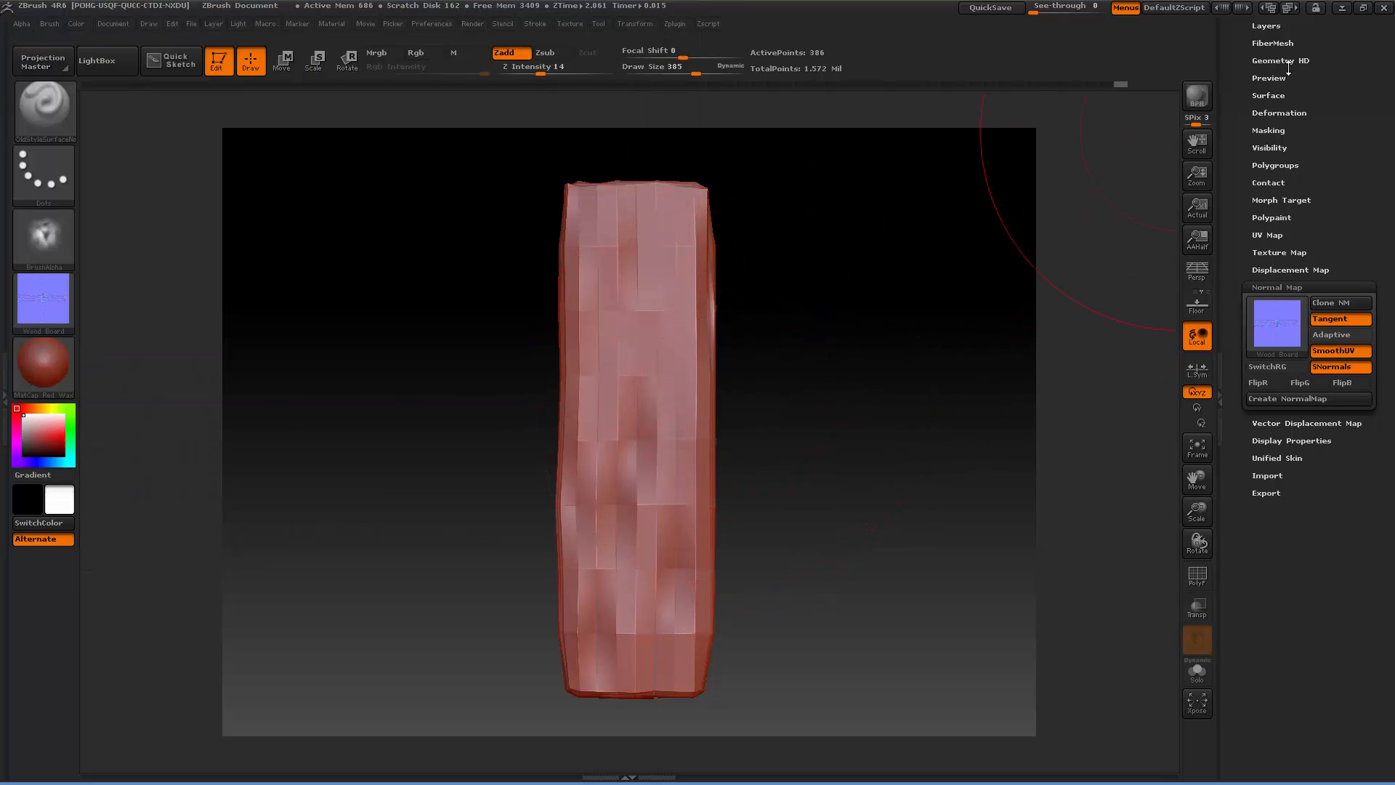
Switch to 3ds Max and add a VRayMtl node in the Slate Material Editor, widening the editor for more node space.
{"action": "left_click", "coordinate": [1343, 8]}
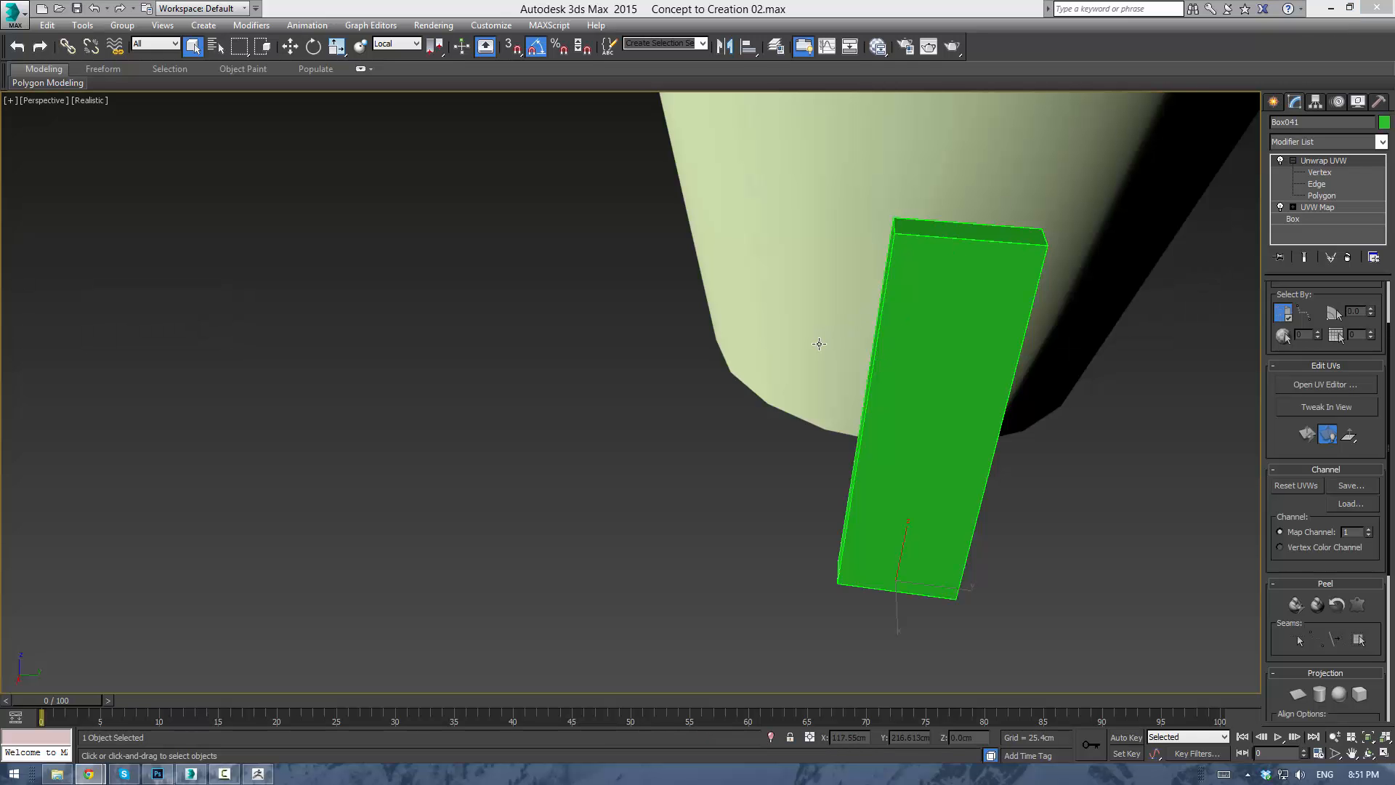
{"action": "left_click", "coordinate": [428, 342]}
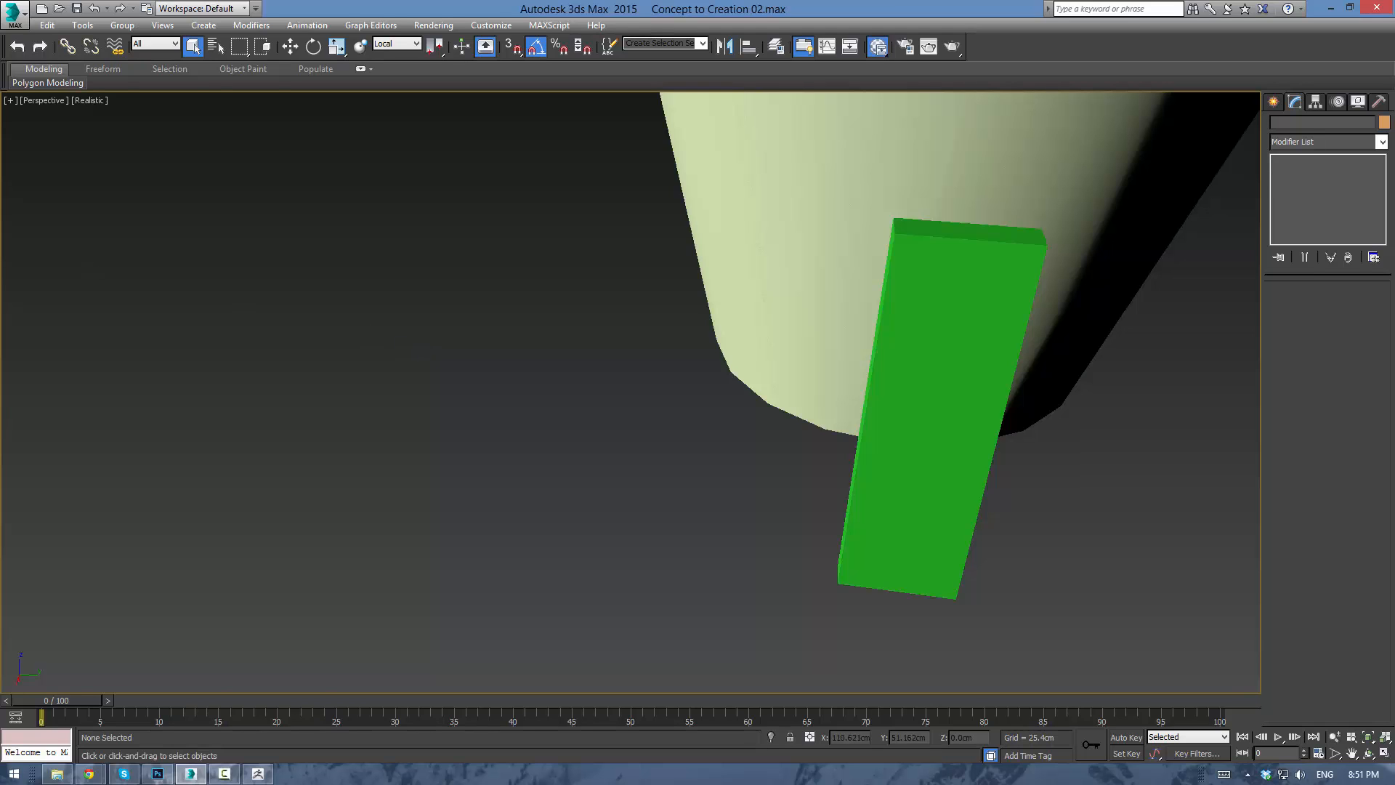
{"action": "left_click", "coordinate": [878, 46]}
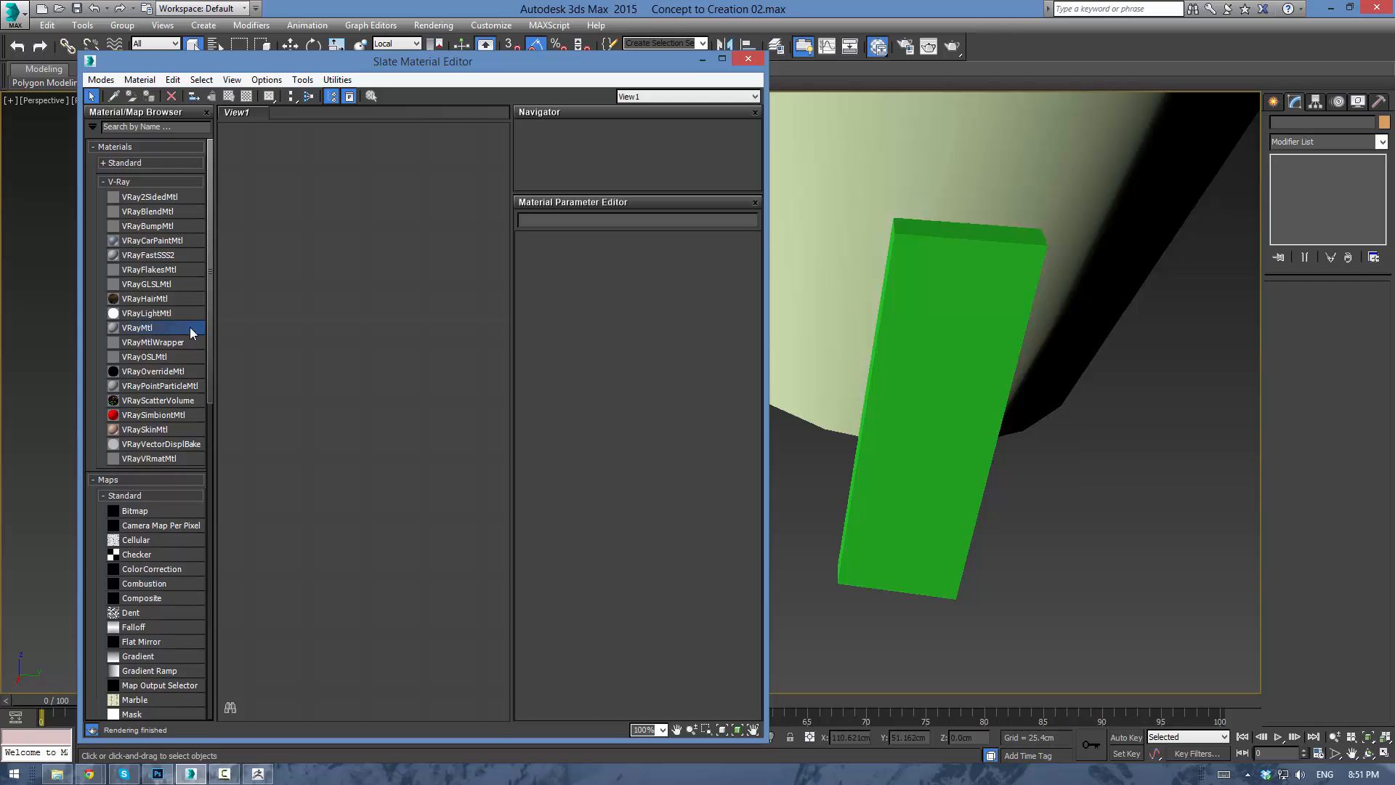
{"action": "left_click_drag", "start_coordinate": [190, 327], "coordinate": [416, 259]}
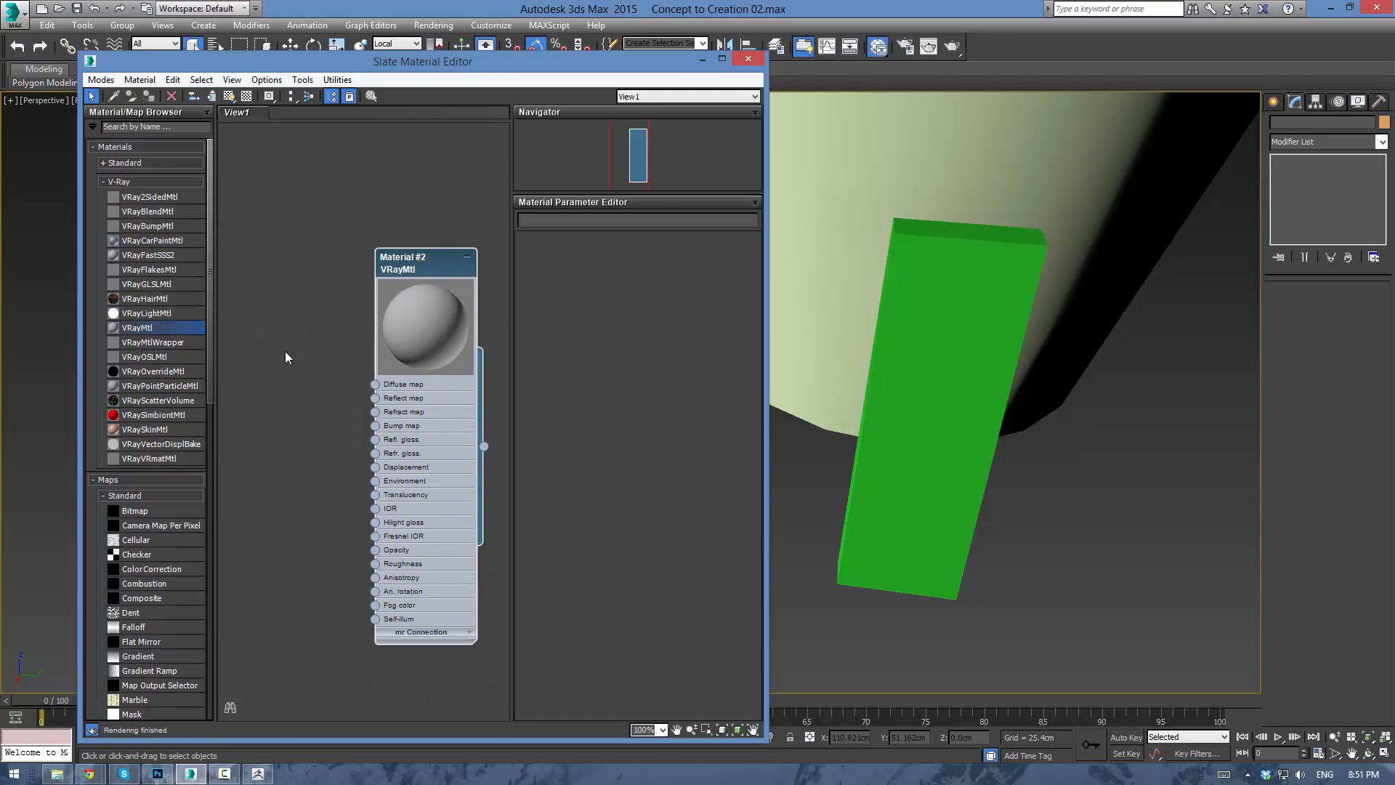
{"action": "left_click", "coordinate": [317, 381]}
{"action": "middle_click_drag", "start_coordinate": [317, 381], "coordinate": [345, 349]}
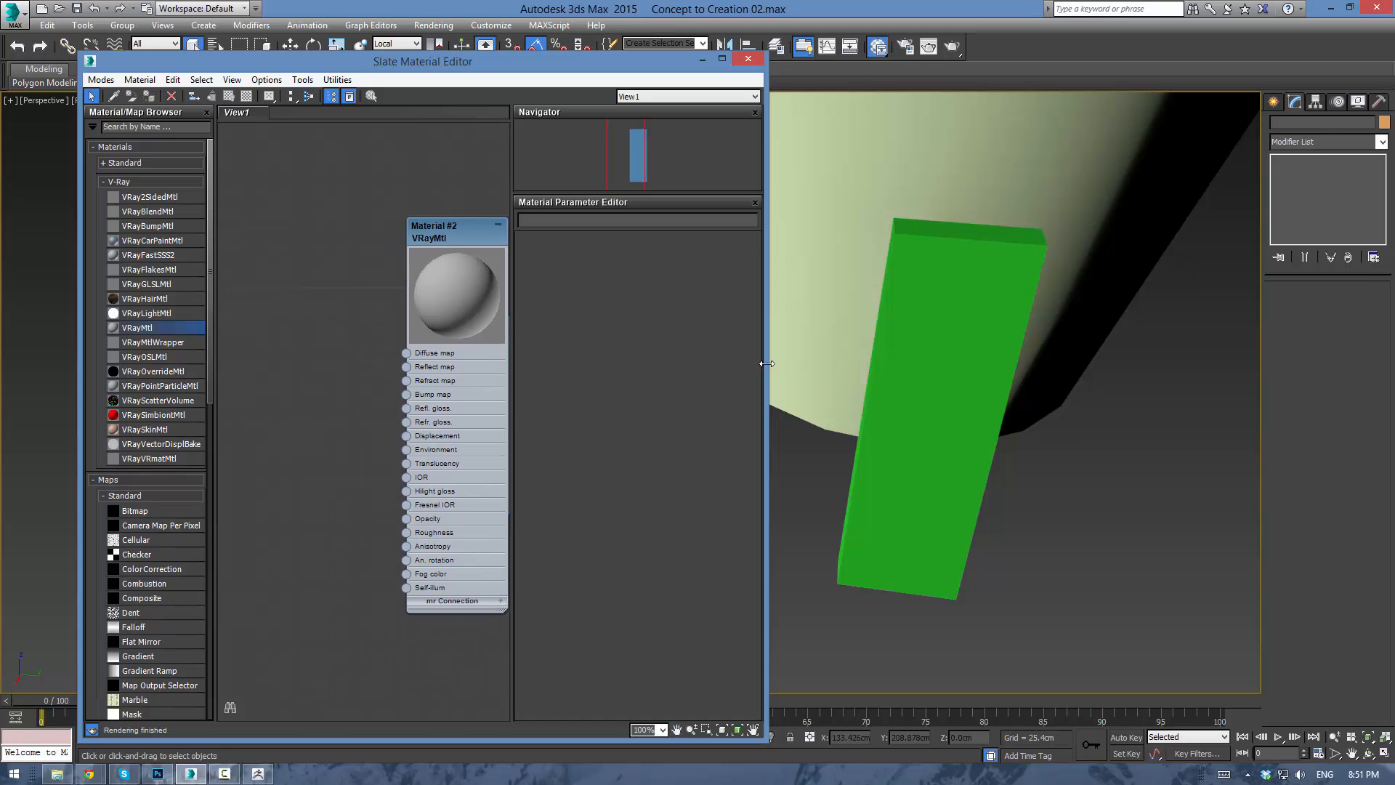
{"action": "left_click_drag", "start_coordinate": [773, 360], "coordinate": [1092, 353]}
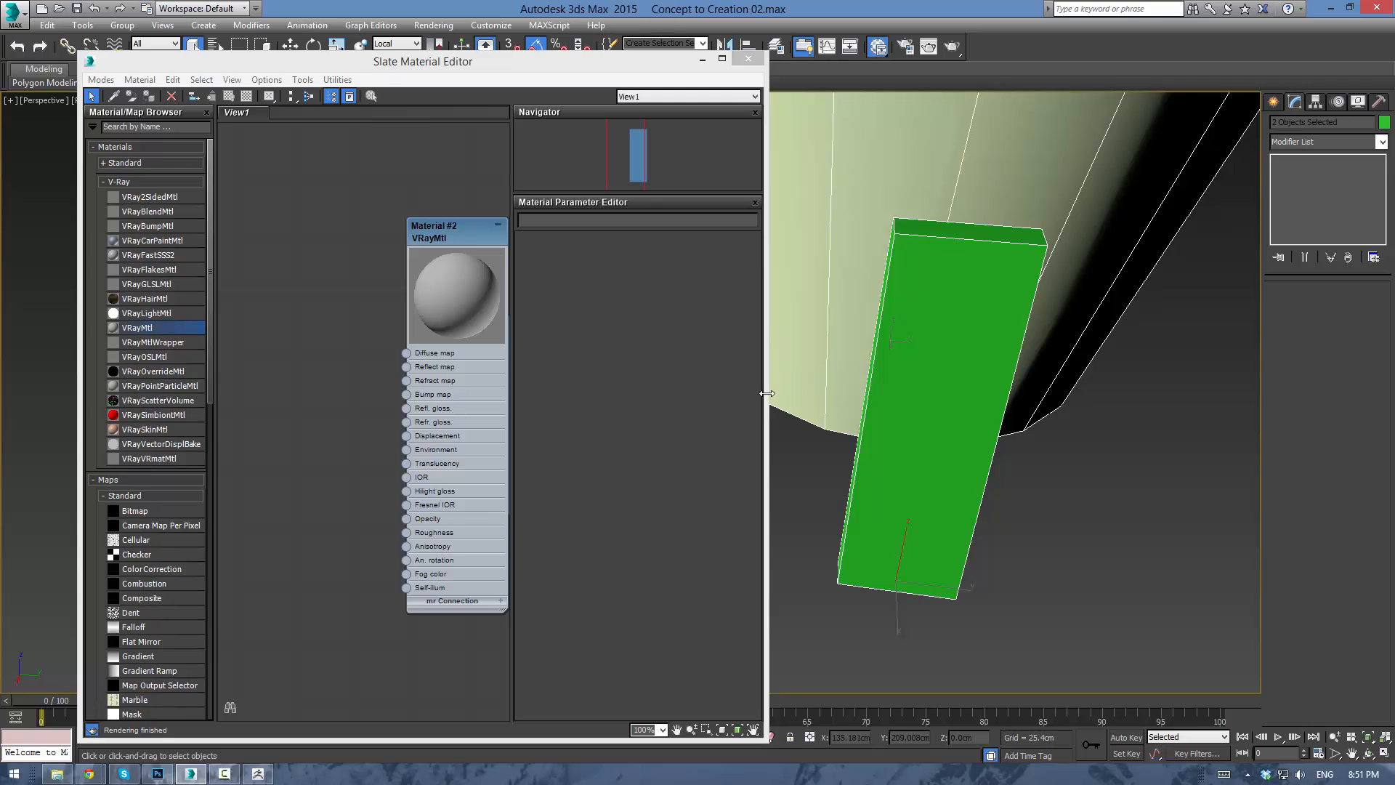
{"action": "left_click_drag", "start_coordinate": [767, 394], "coordinate": [1058, 385]}
{"action": "middle_click_drag", "start_coordinate": [407, 311], "coordinate": [611, 325]}
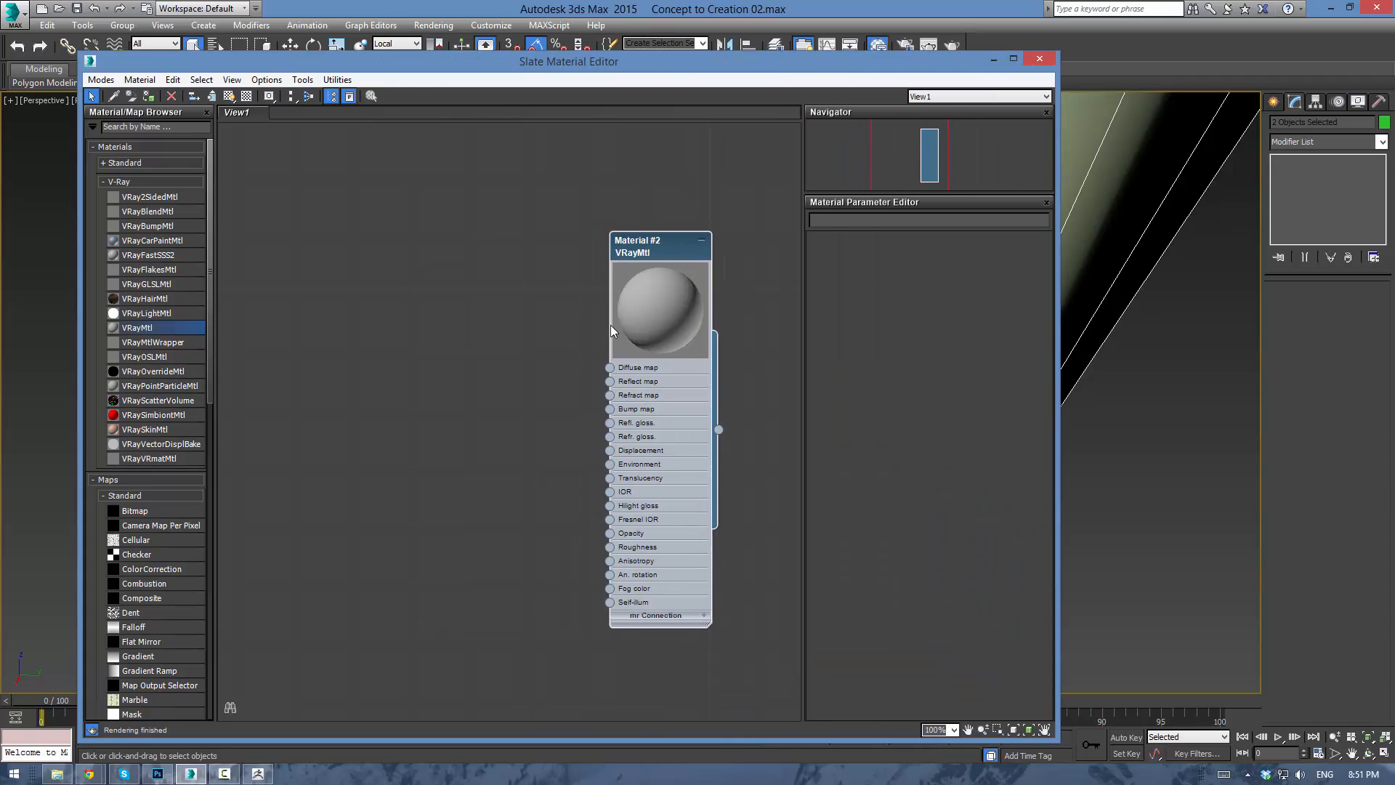
Connect a new VRayNormalMap node to the VRayMtl's bump map input.
{"action": "left_click_drag", "start_coordinate": [548, 383], "coordinate": [507, 355]}
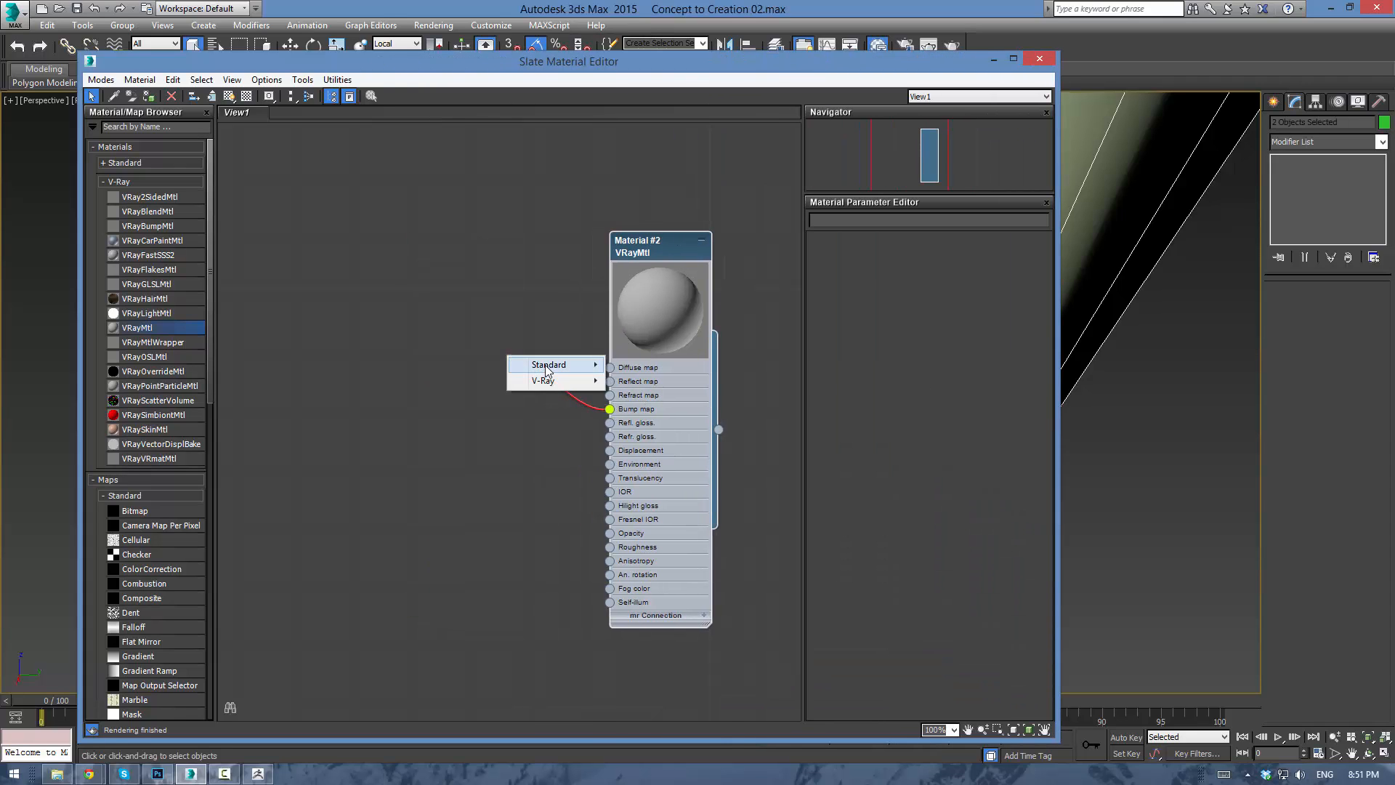
{"action": "mouse_move", "coordinate": [552, 381]}
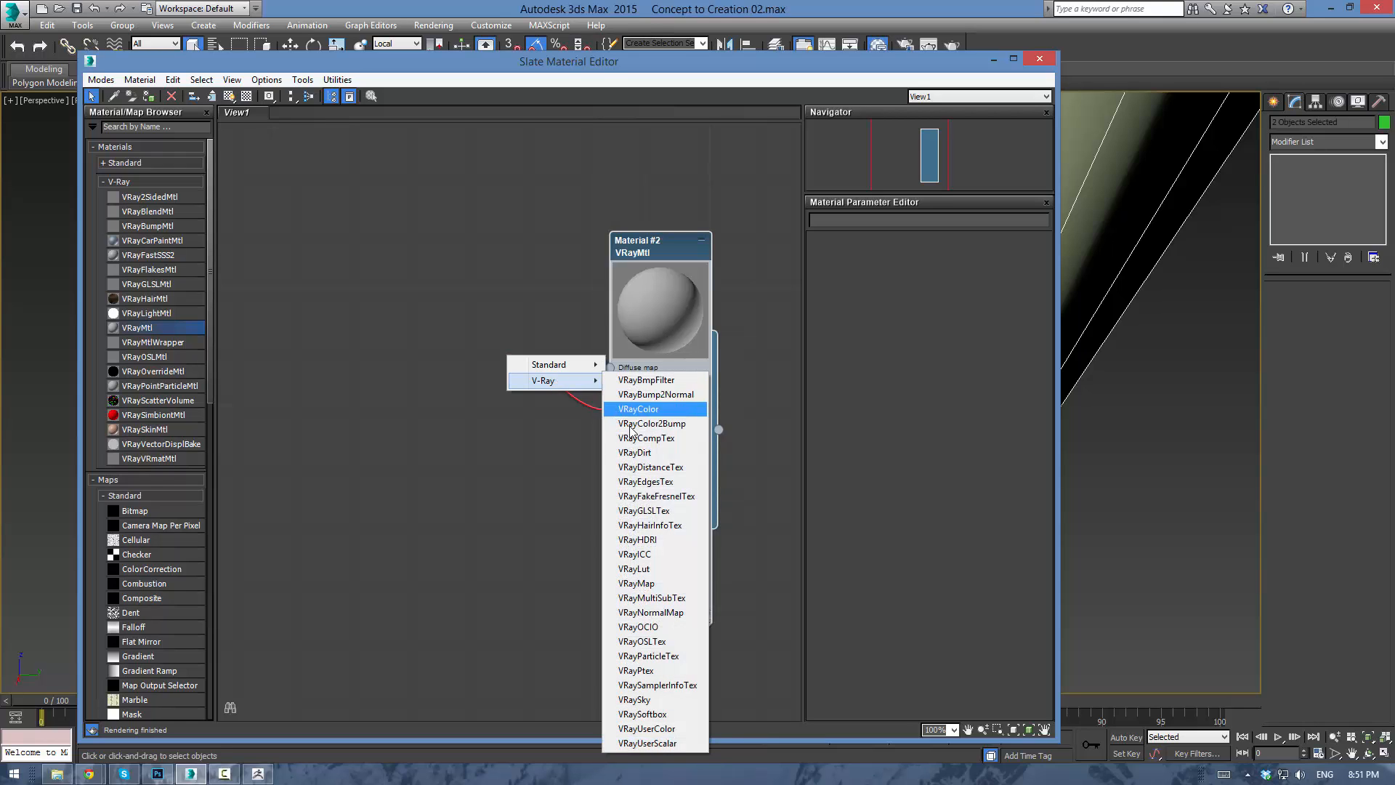
{"action": "left_click", "coordinate": [649, 612]}
Feed the VRayNormalMap's normal map input with a Bitmap that loads Wood Board Normal.PSD, and tidy its node position.
{"action": "left_click_drag", "start_coordinate": [486, 355], "coordinate": [340, 320]}
{"action": "mouse_move", "coordinate": [393, 324]}
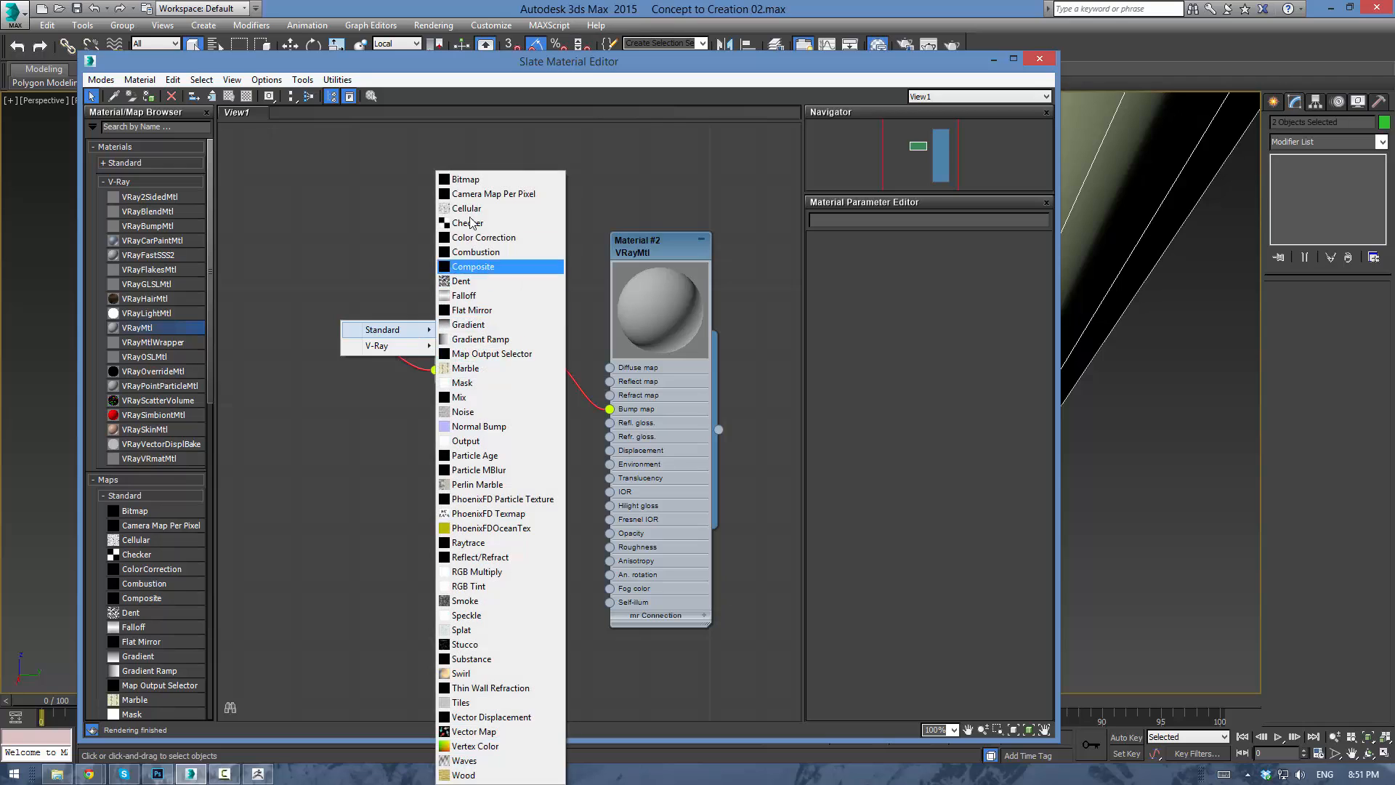
{"action": "left_click", "coordinate": [471, 180]}
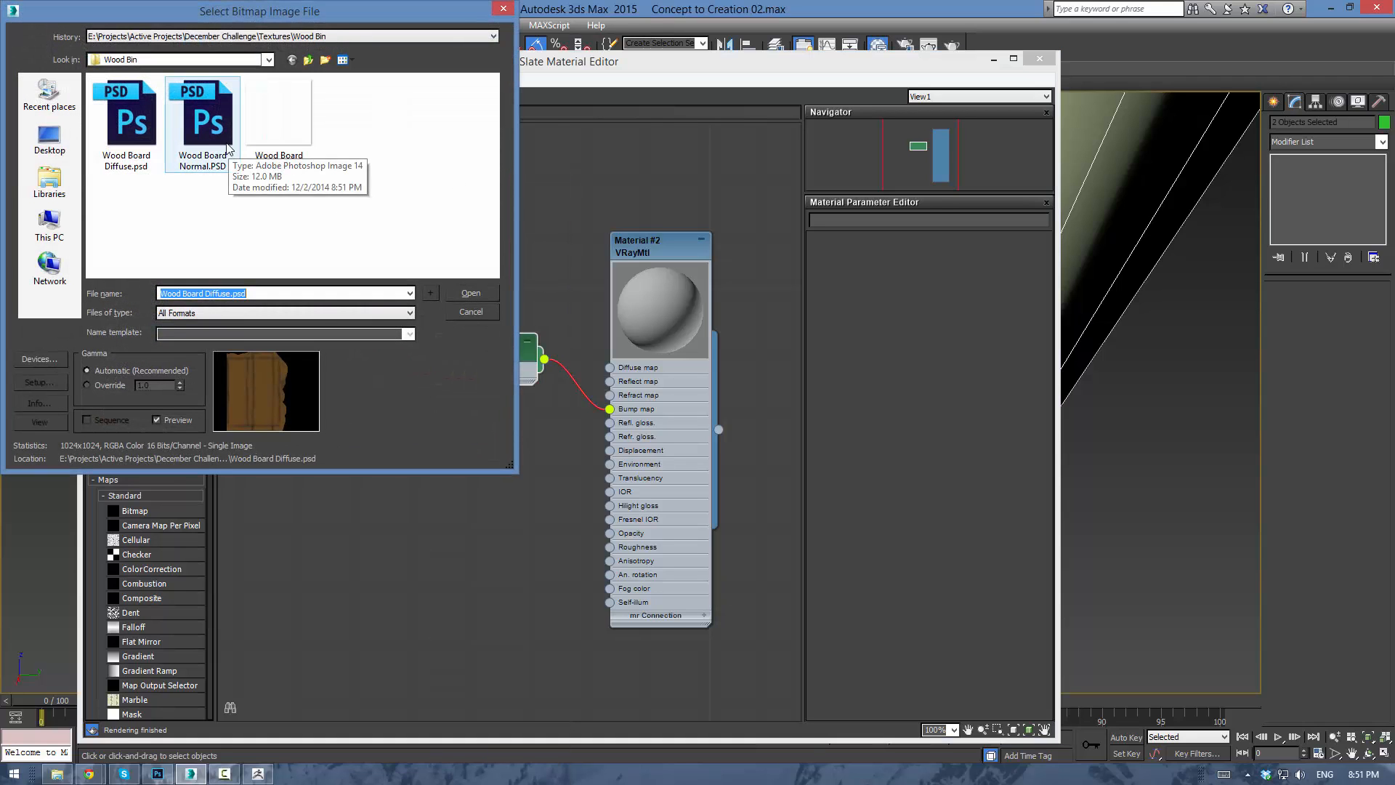
{"action": "left_click", "coordinate": [202, 120]}
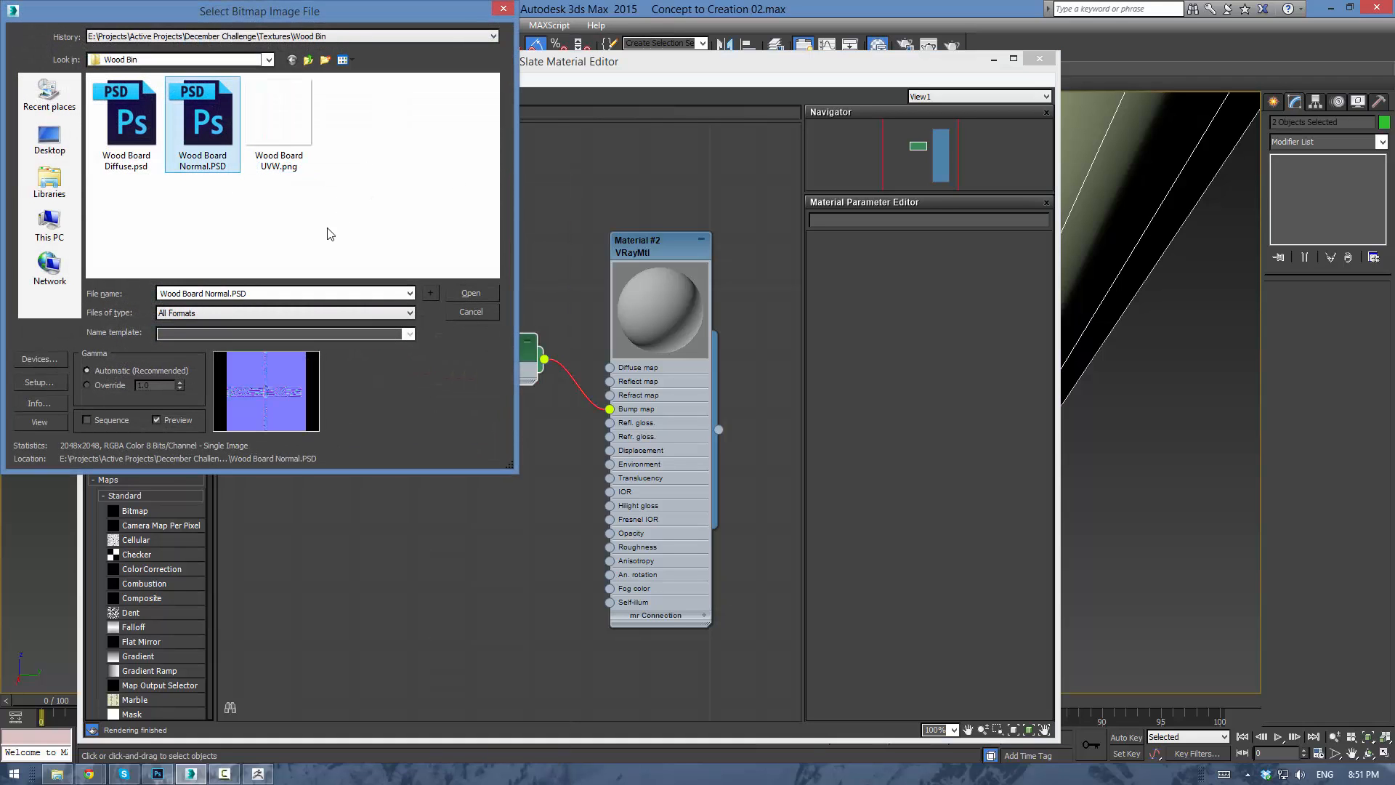
{"action": "left_click", "coordinate": [471, 293]}
{"action": "left_click", "coordinate": [222, 360]}
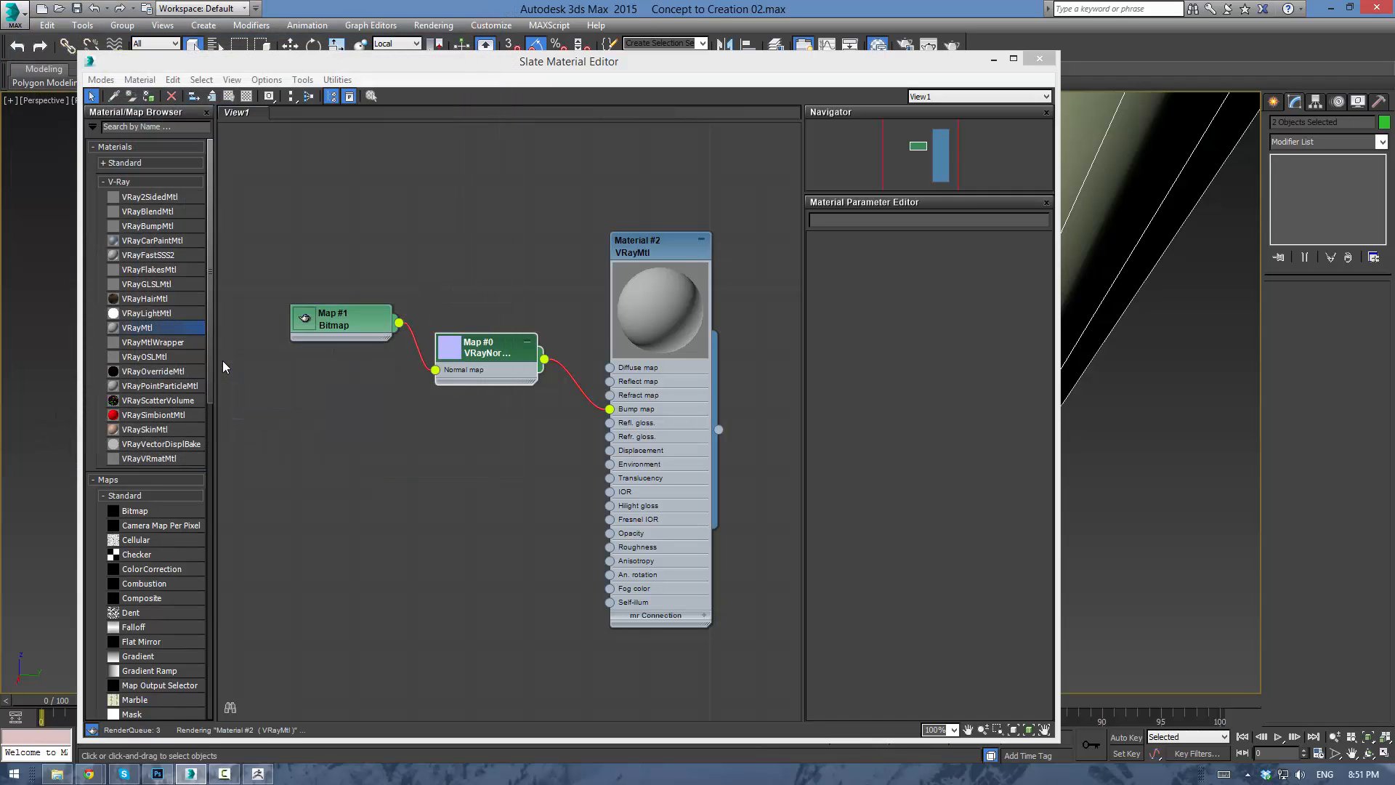
{"action": "left_click_drag", "start_coordinate": [360, 320], "coordinate": [347, 335]}
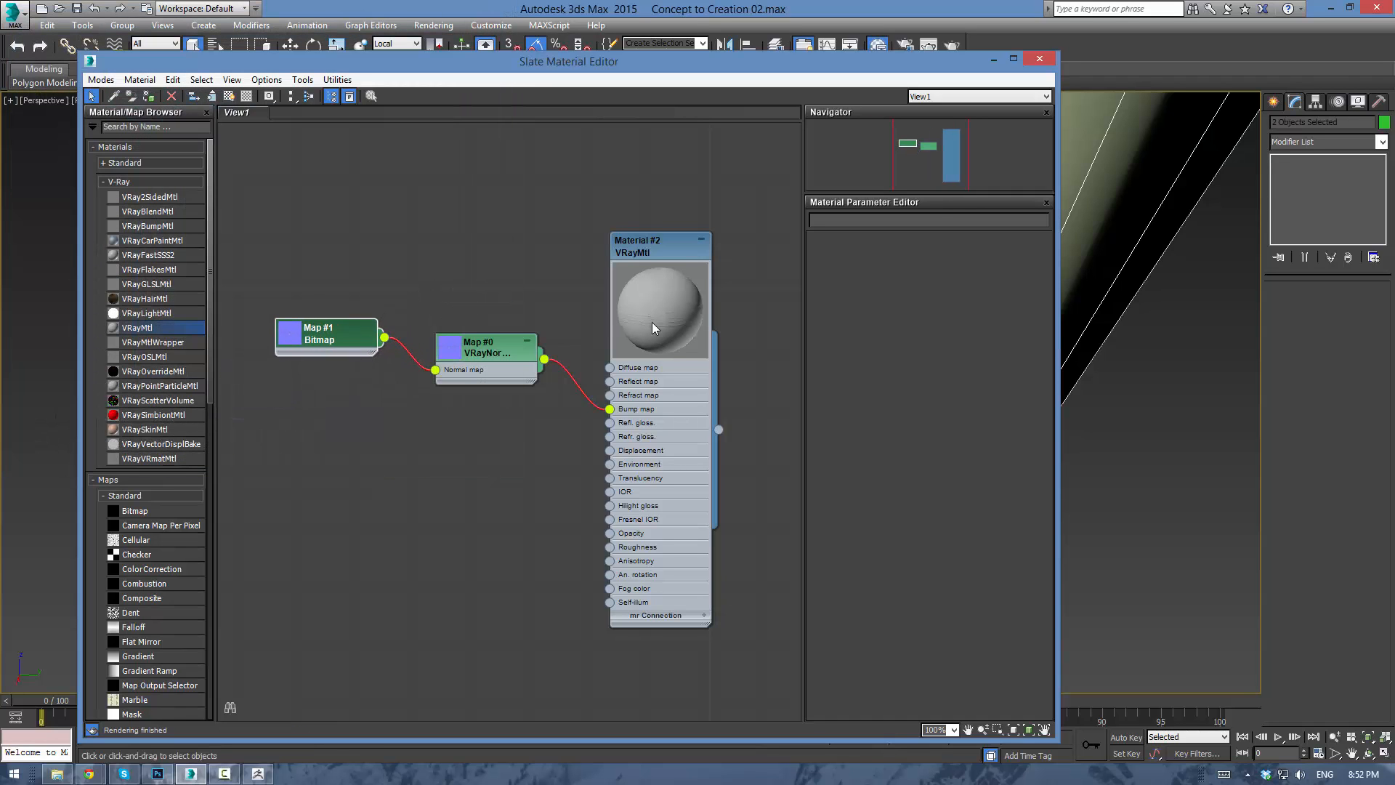
{"action": "scroll", "coordinate": [652, 322], "scroll_direction": "up", "scroll_amount": 4}
{"action": "scroll", "coordinate": [667, 338], "scroll_direction": "down", "scroll_amount": 4}
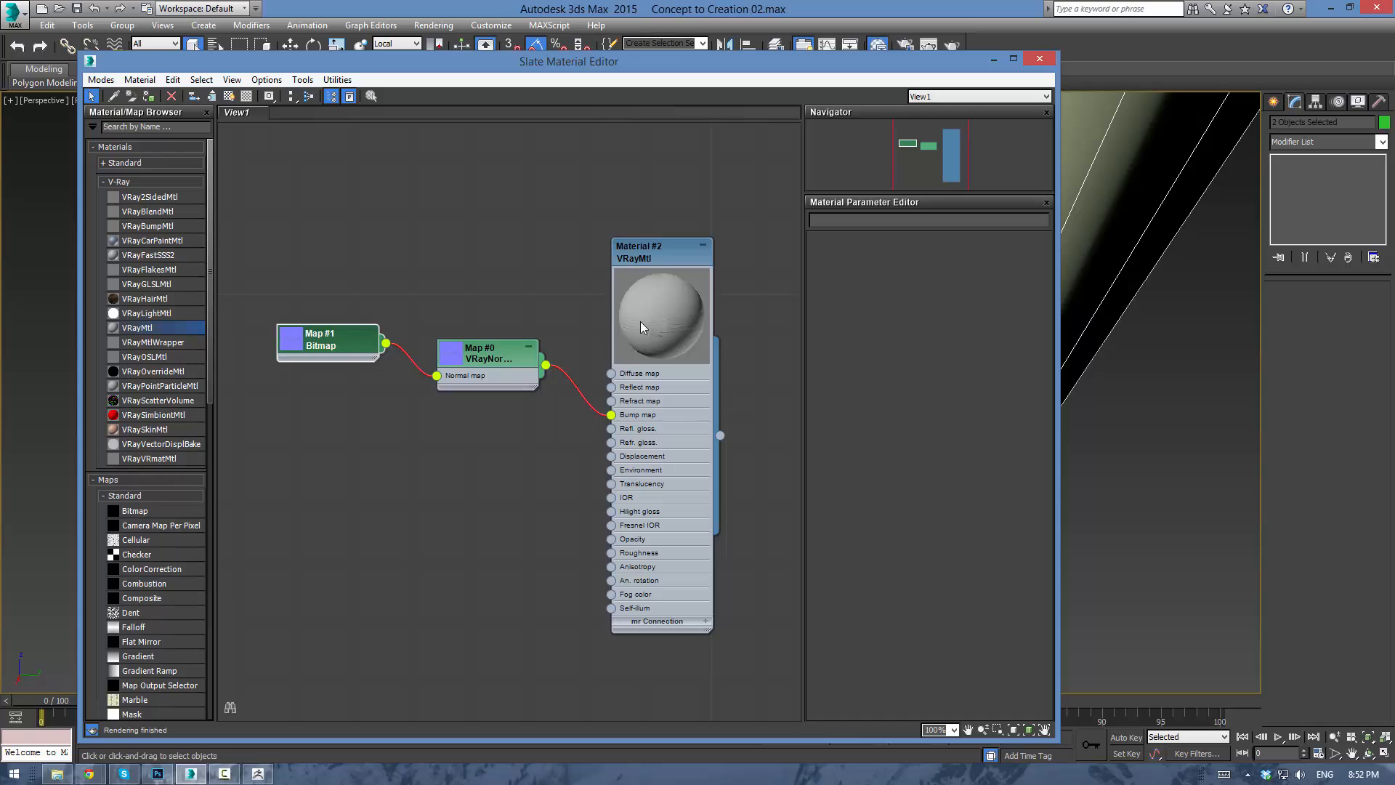
Set the VRayMtl's bump map amount to 100.
{"action": "left_click_drag", "start_coordinate": [641, 72], "coordinate": [597, 43]}
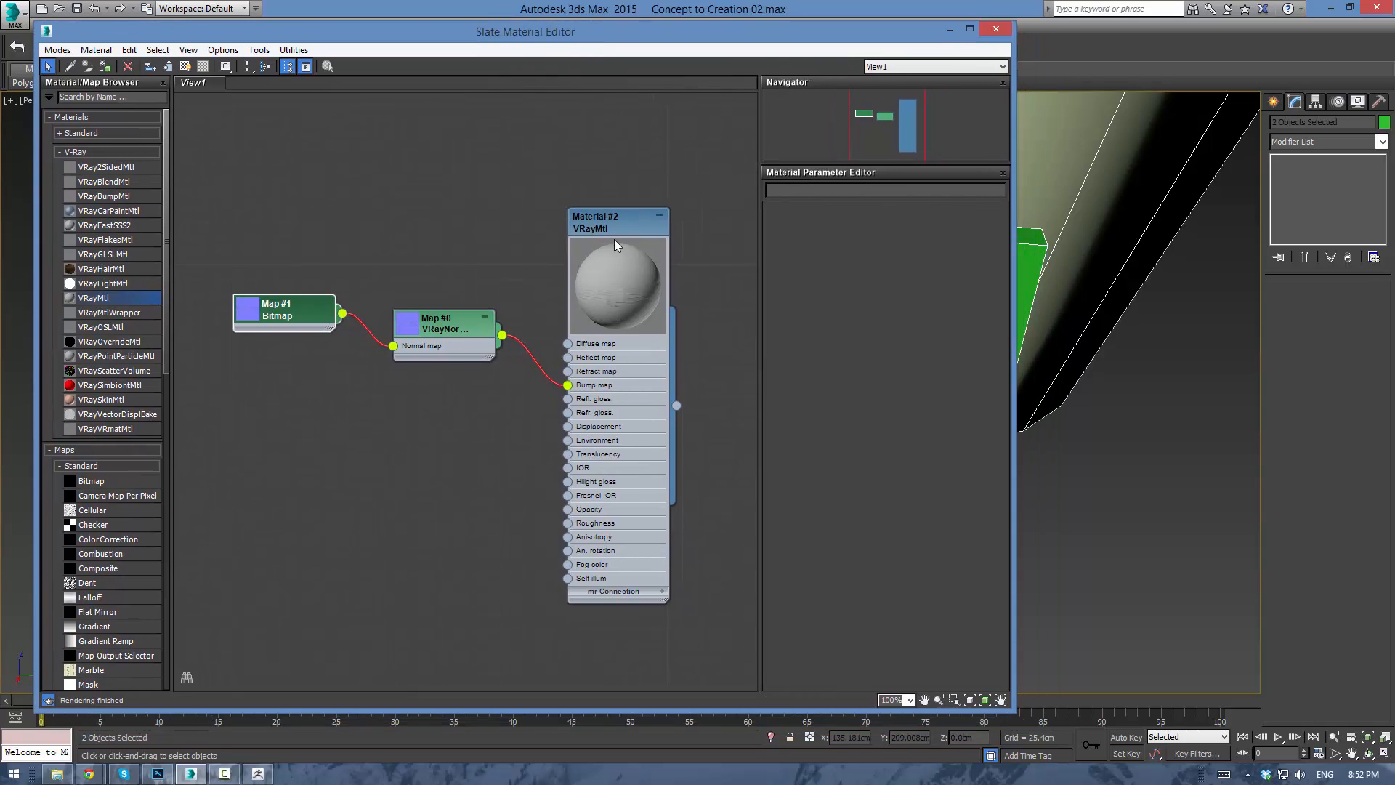
{"action": "left_click_drag", "start_coordinate": [614, 218], "coordinate": [628, 218]}
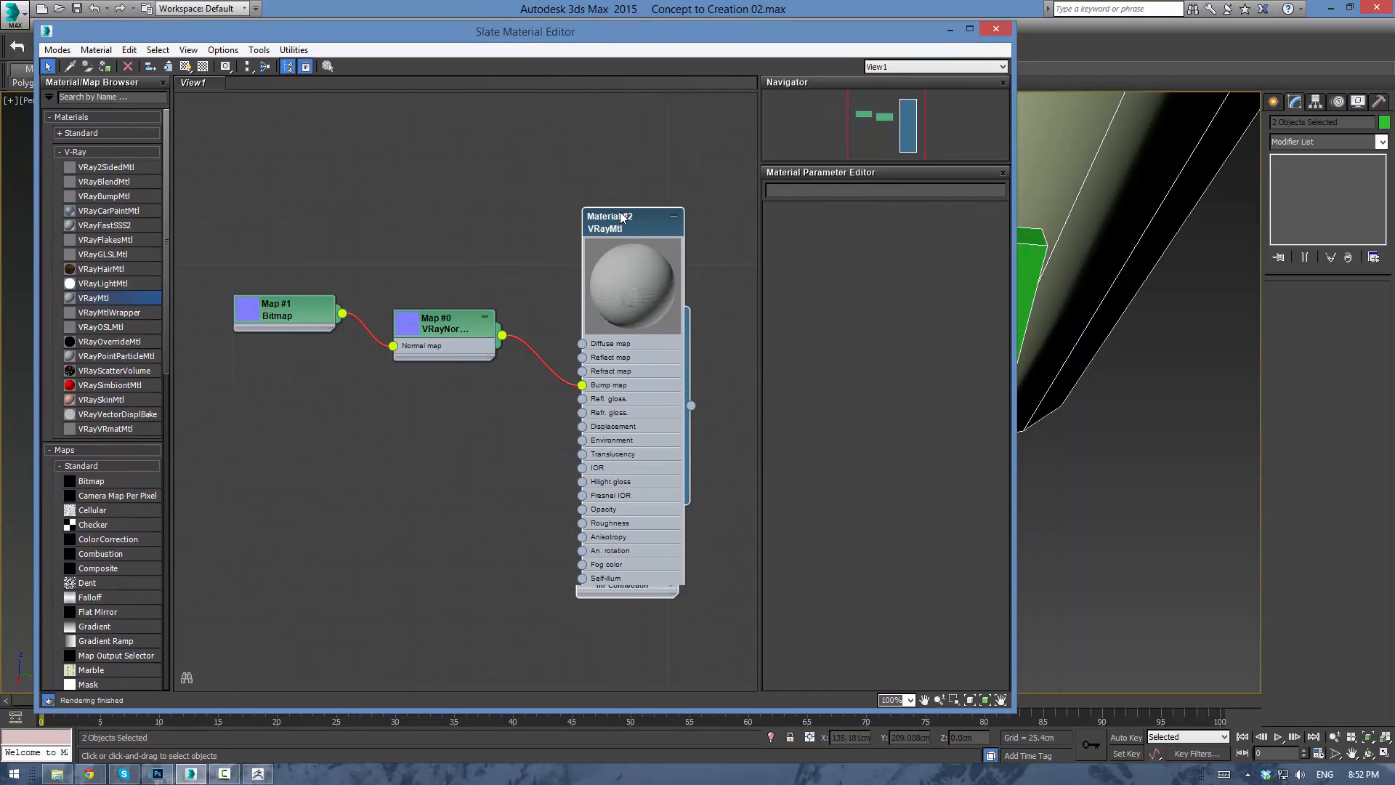
{"action": "double_click", "coordinate": [622, 246]}
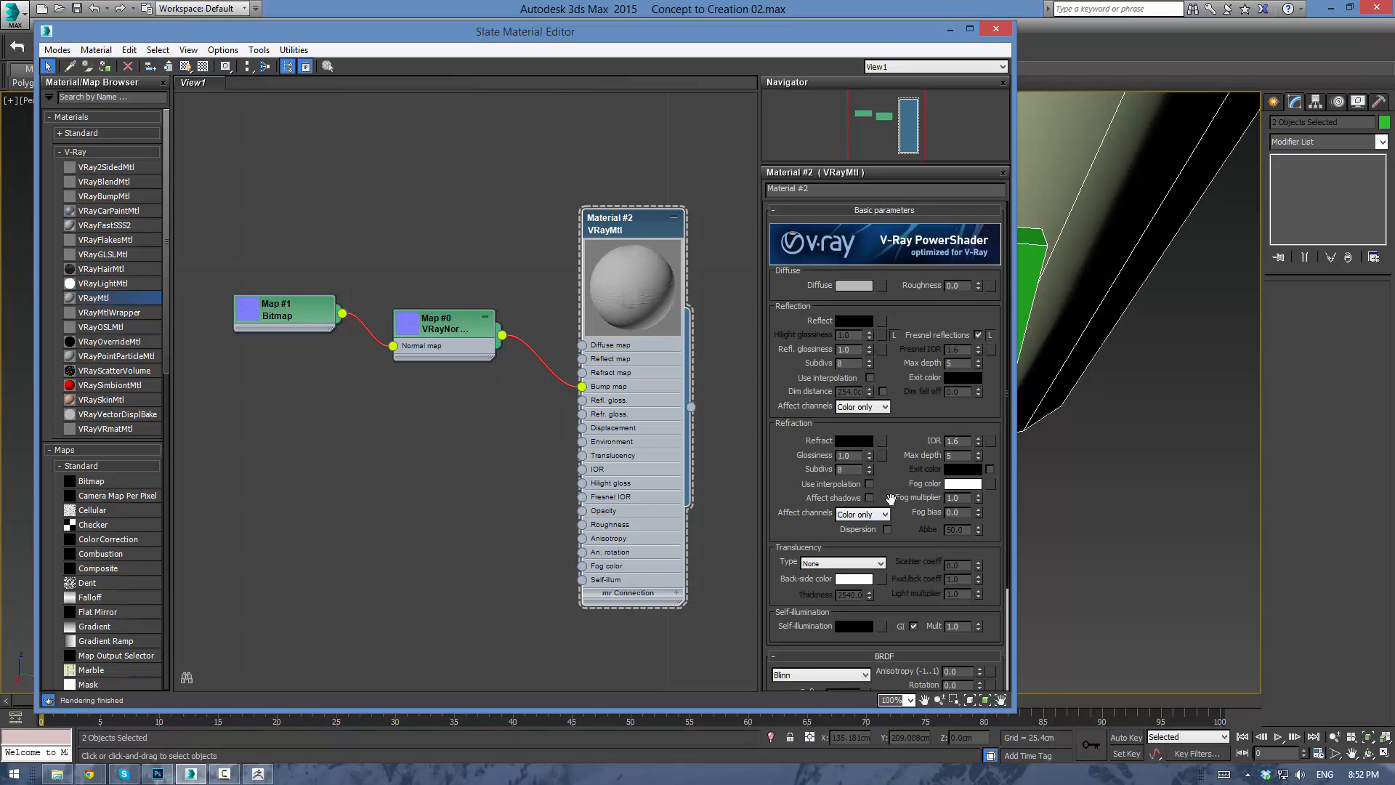
{"action": "left_click_drag", "start_coordinate": [903, 483], "coordinate": [899, 226]}
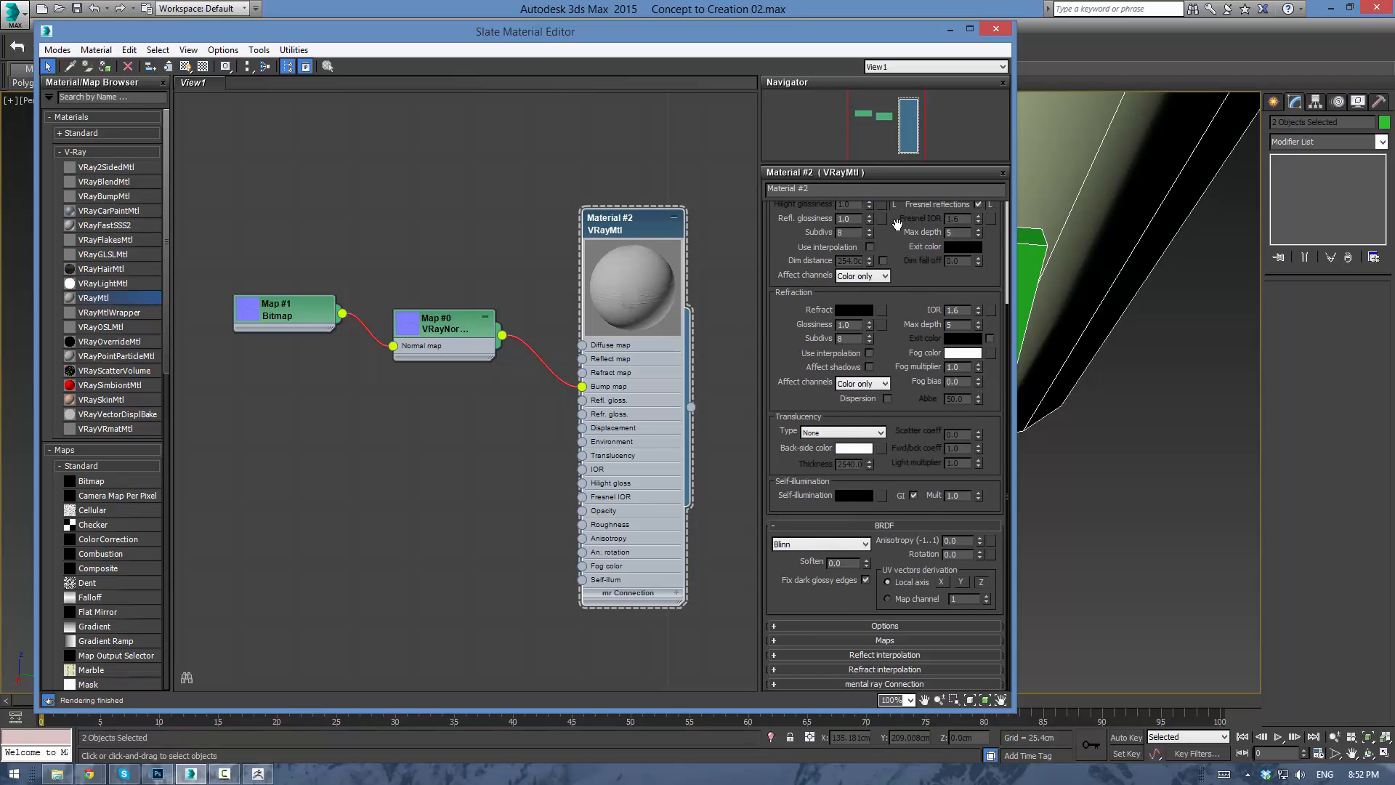
{"action": "left_click", "coordinate": [867, 641]}
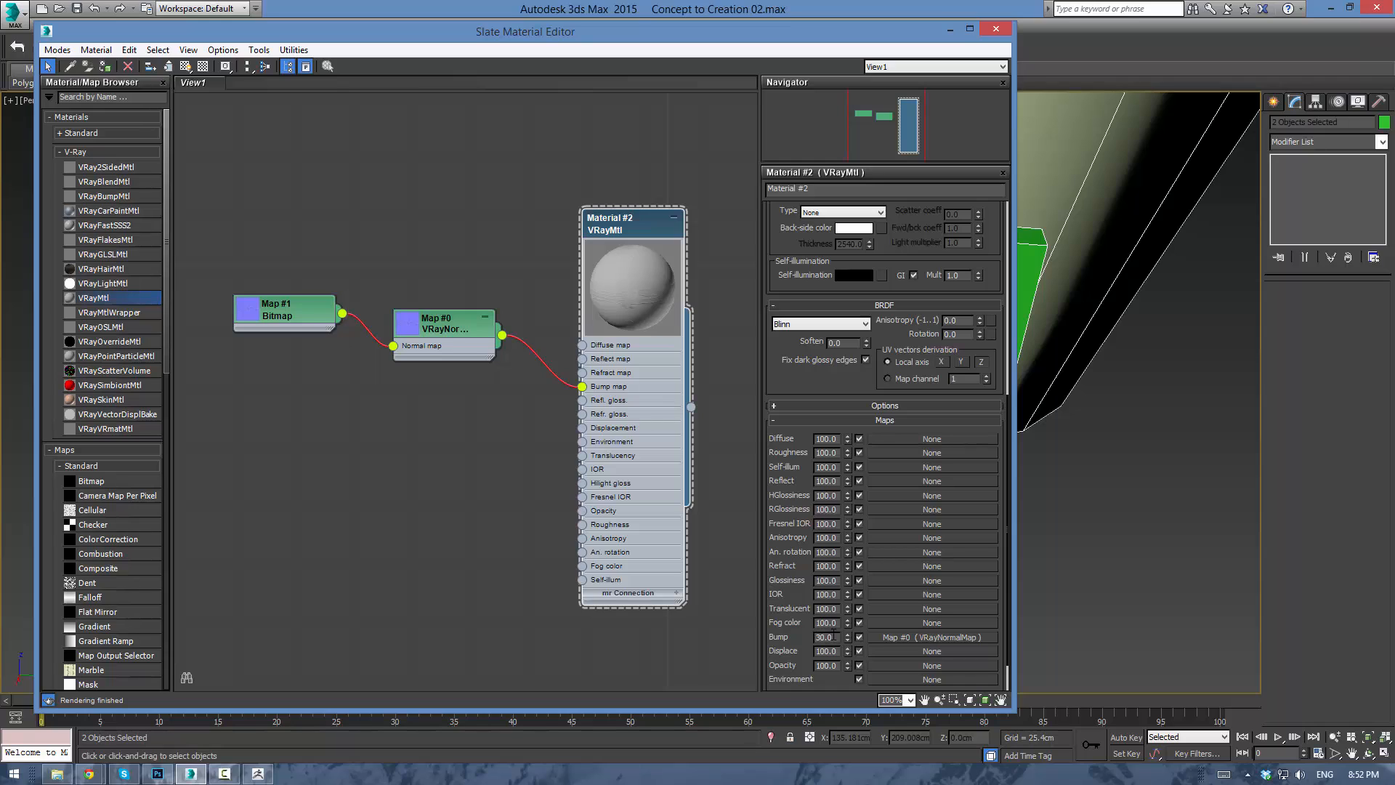
{"action": "type", "text": "100"}
{"action": "key", "text": "Return"}
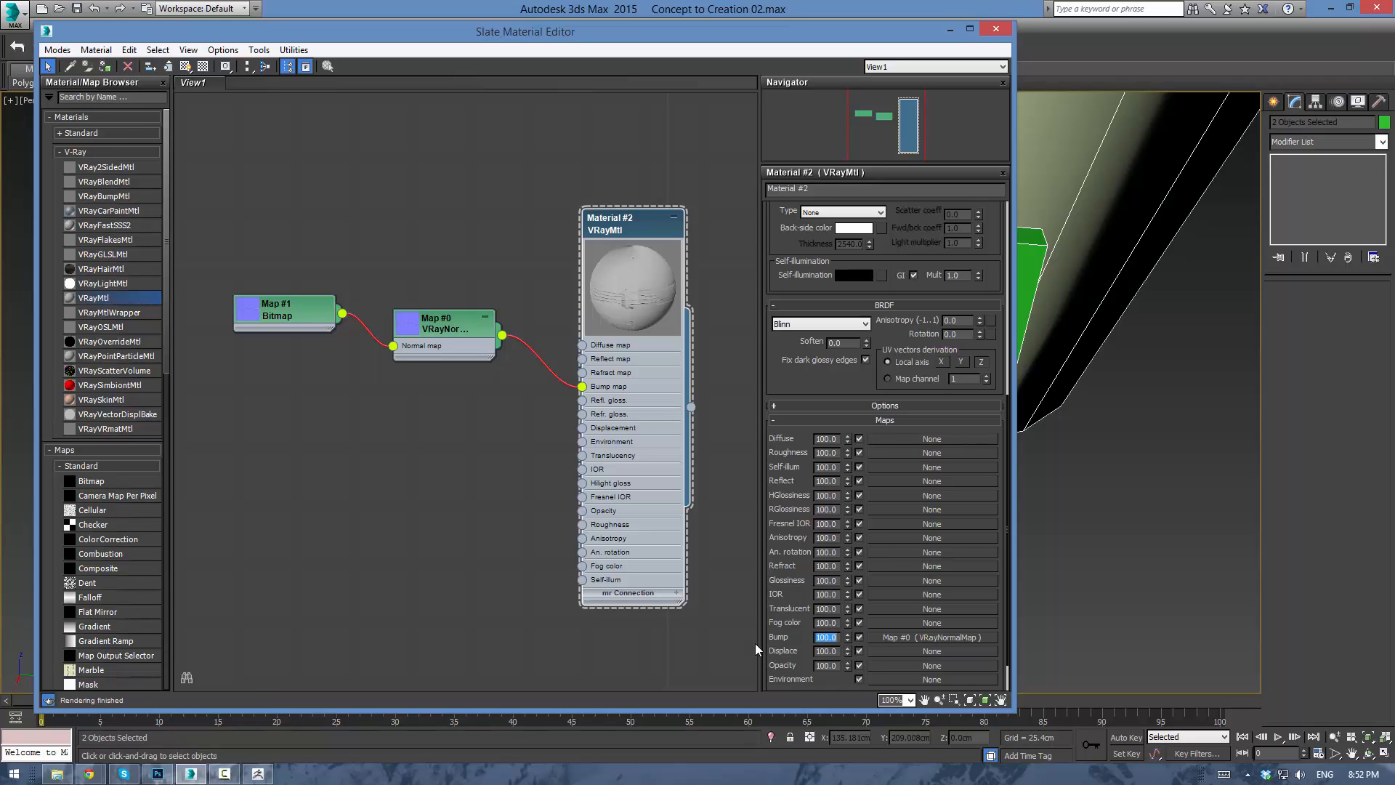
Assign the VRayMtl to the plank alone, dropping the two-object selection and moving the material editor clear of the viewport.
{"action": "left_click_drag", "start_coordinate": [858, 42], "coordinate": [431, 105]}
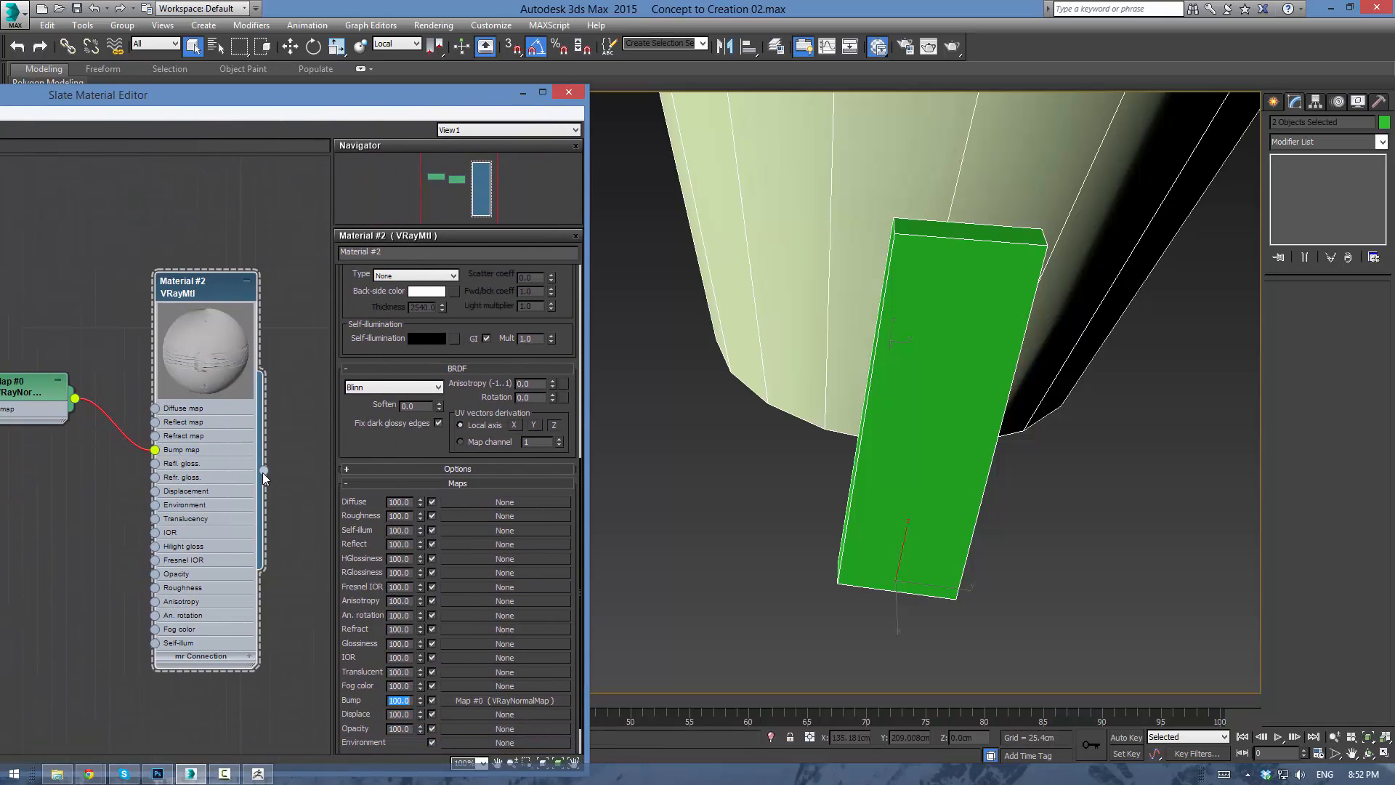
{"action": "left_click_drag", "start_coordinate": [263, 472], "coordinate": [915, 426]}
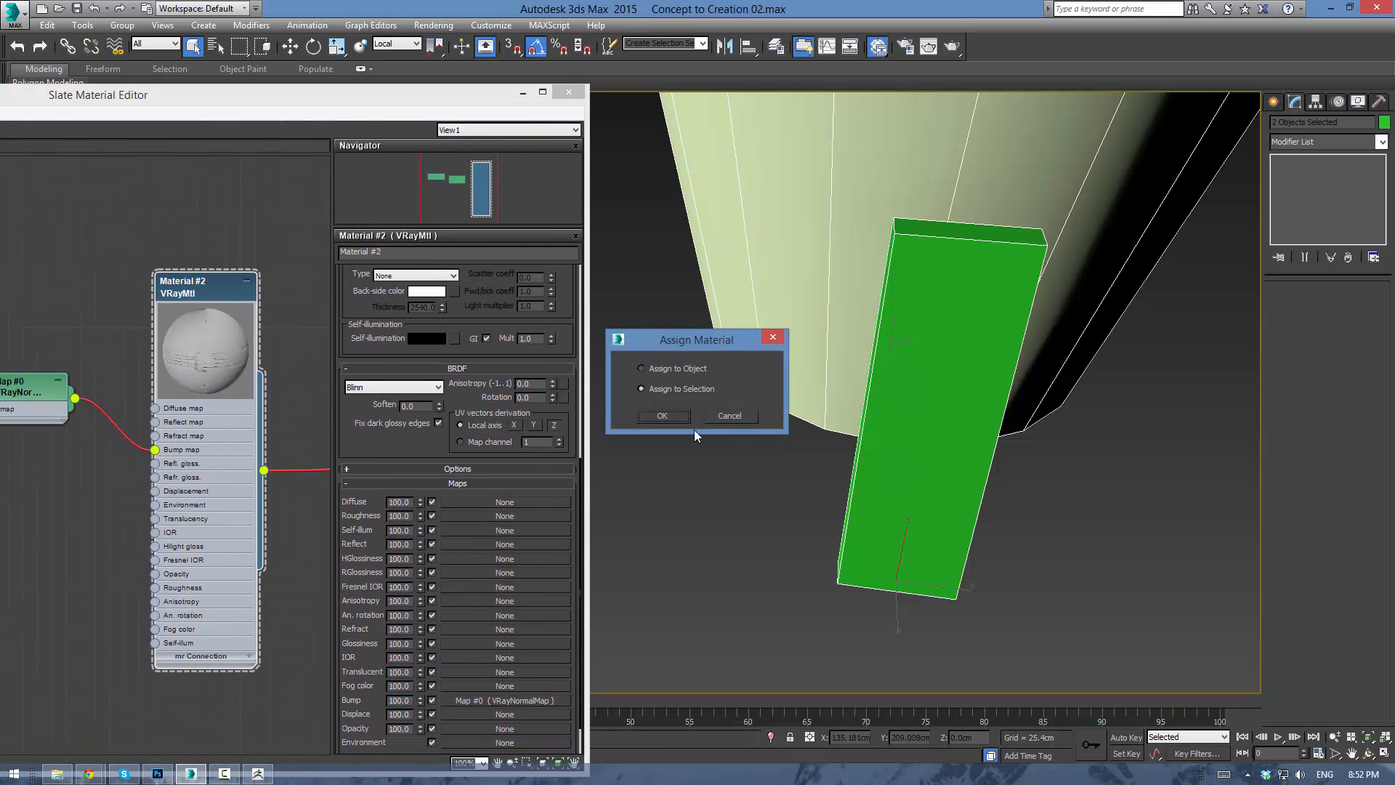
{"action": "left_click", "coordinate": [735, 415]}
{"action": "left_click", "coordinate": [950, 486]}
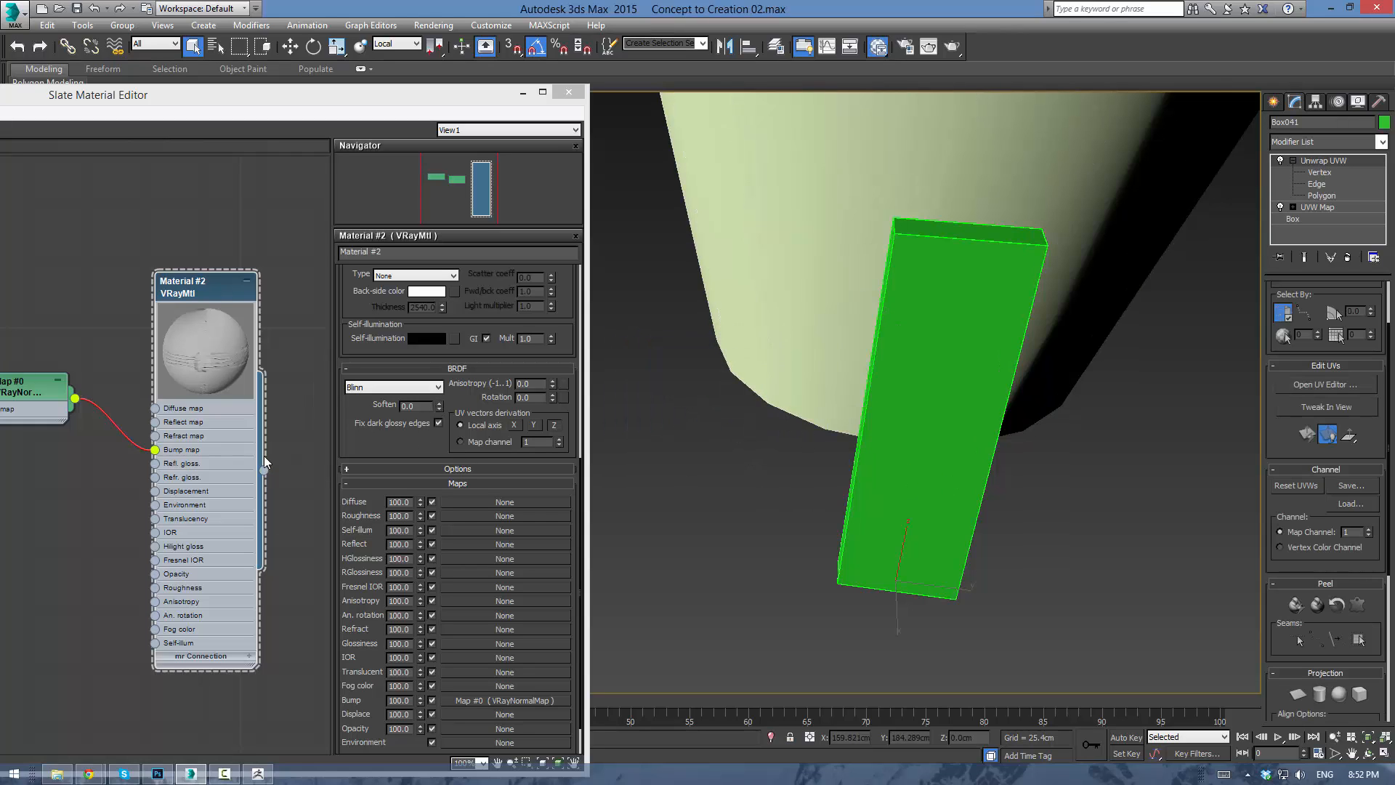
{"action": "left_click_drag", "start_coordinate": [264, 468], "coordinate": [890, 517]}
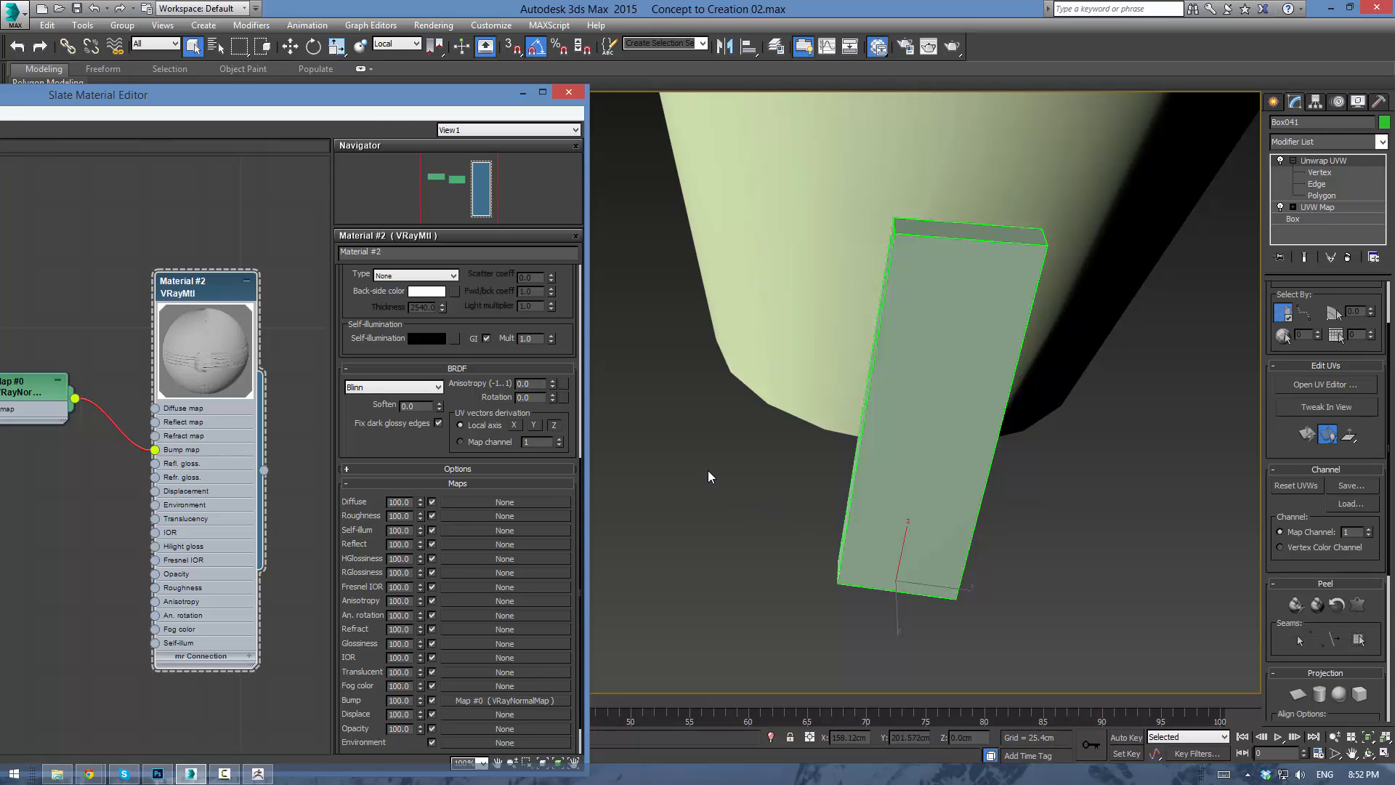
Enable showing the VRayMtl's shaded material in the viewport, keeping the material editor off the plank.
{"action": "left_click_drag", "start_coordinate": [242, 94], "coordinate": [547, 150]}
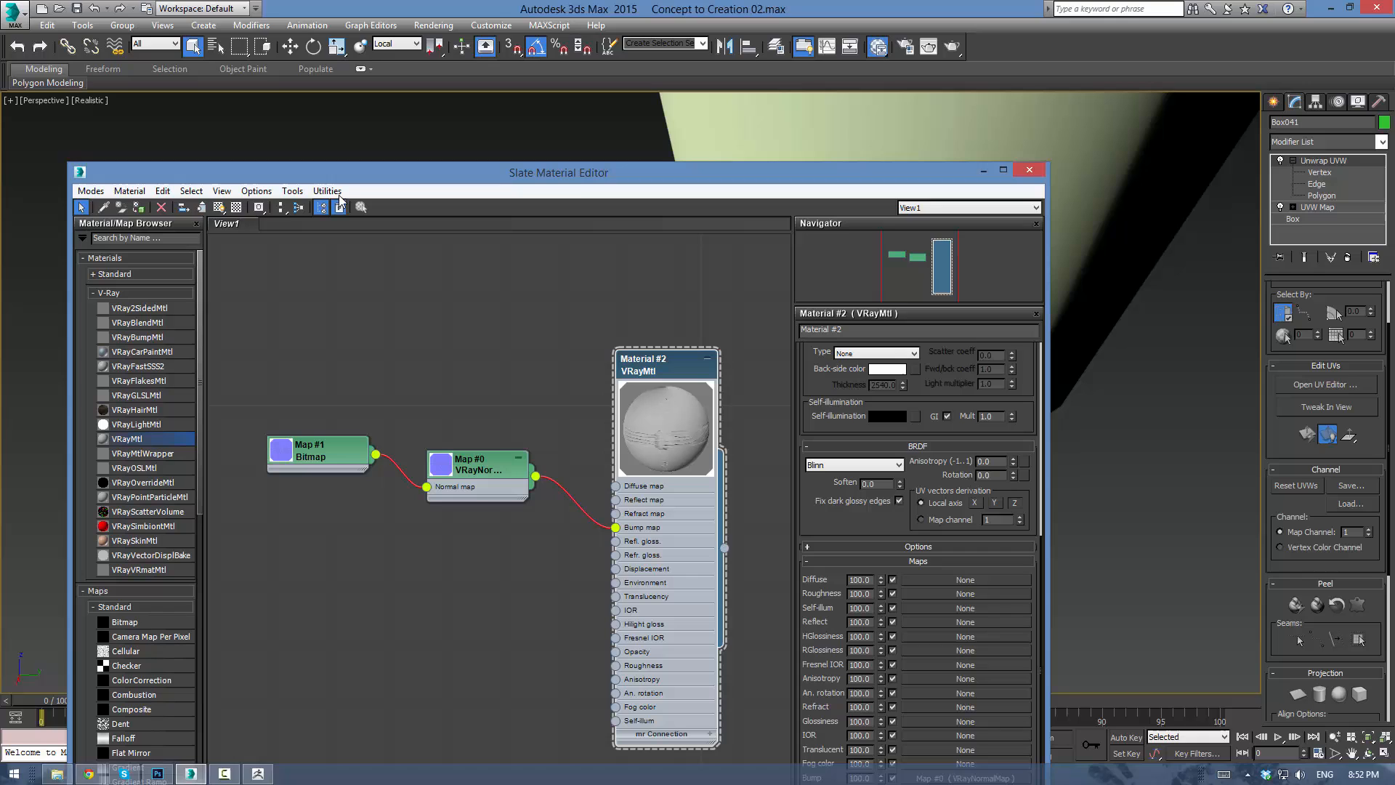
{"action": "left_click", "coordinate": [219, 207]}
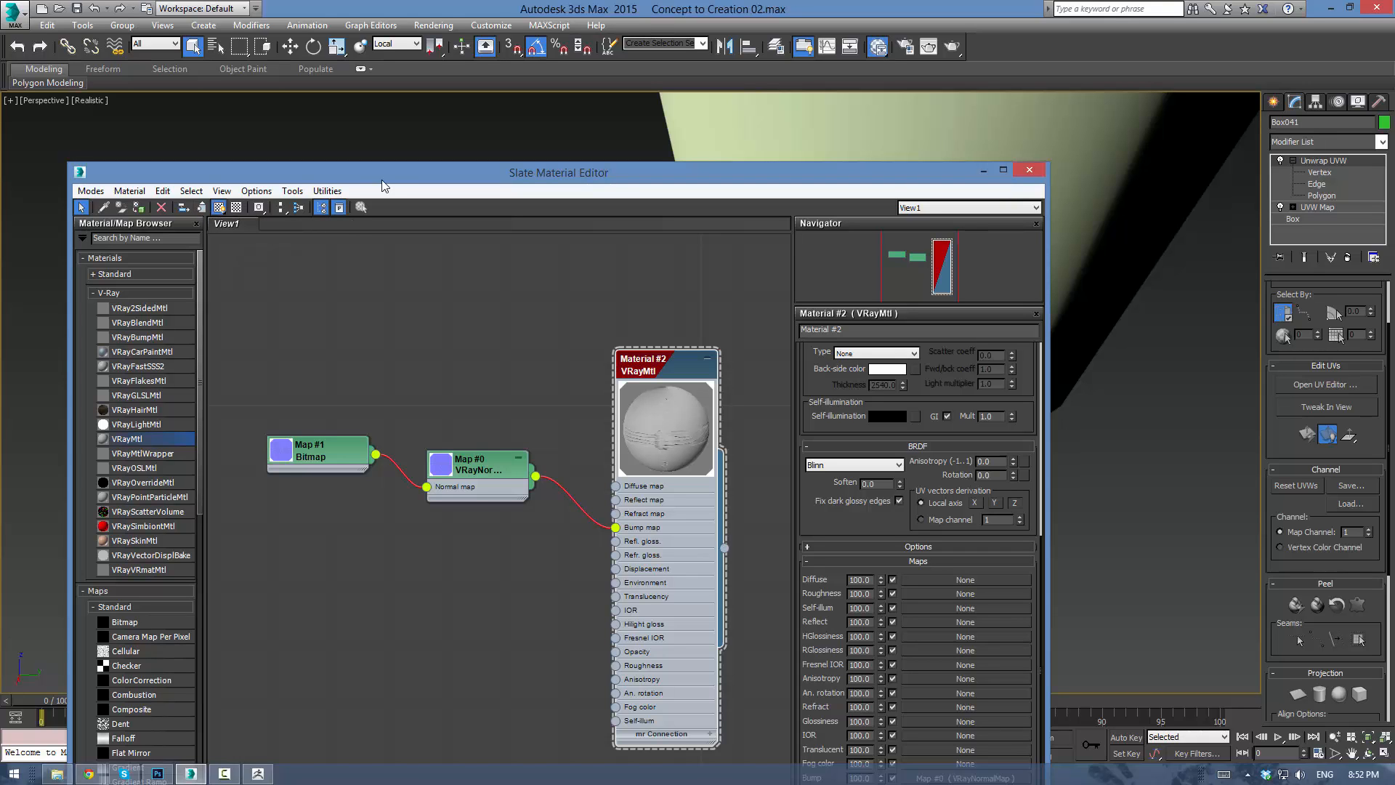
{"action": "left_click_drag", "start_coordinate": [604, 174], "coordinate": [111, 54]}
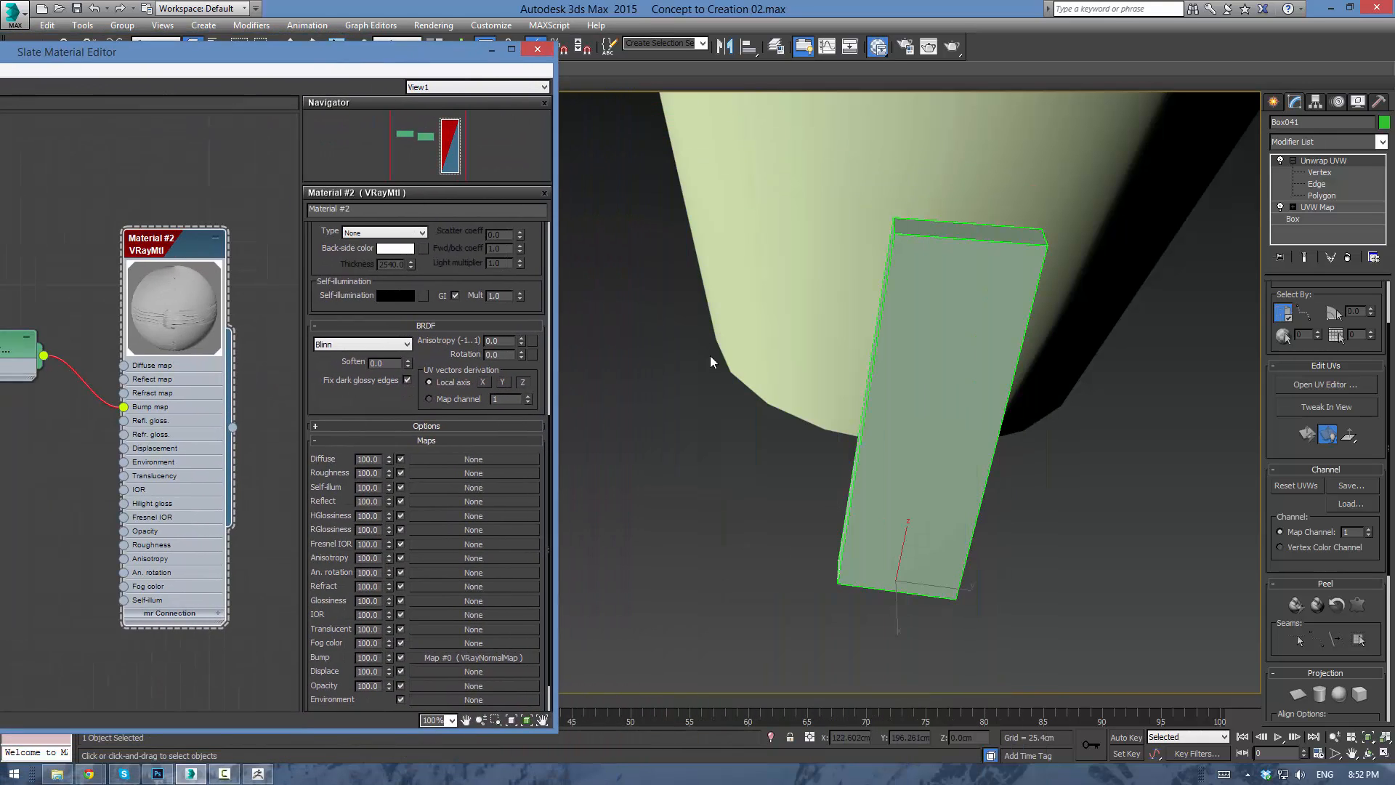
Display the viewport materials as Realistic Materials with Maps, deselect the plank and inspect its normal-mapped surface.
{"action": "middle_click_drag", "start_coordinate": [711, 361], "coordinate": [816, 420], "text": "alt"}
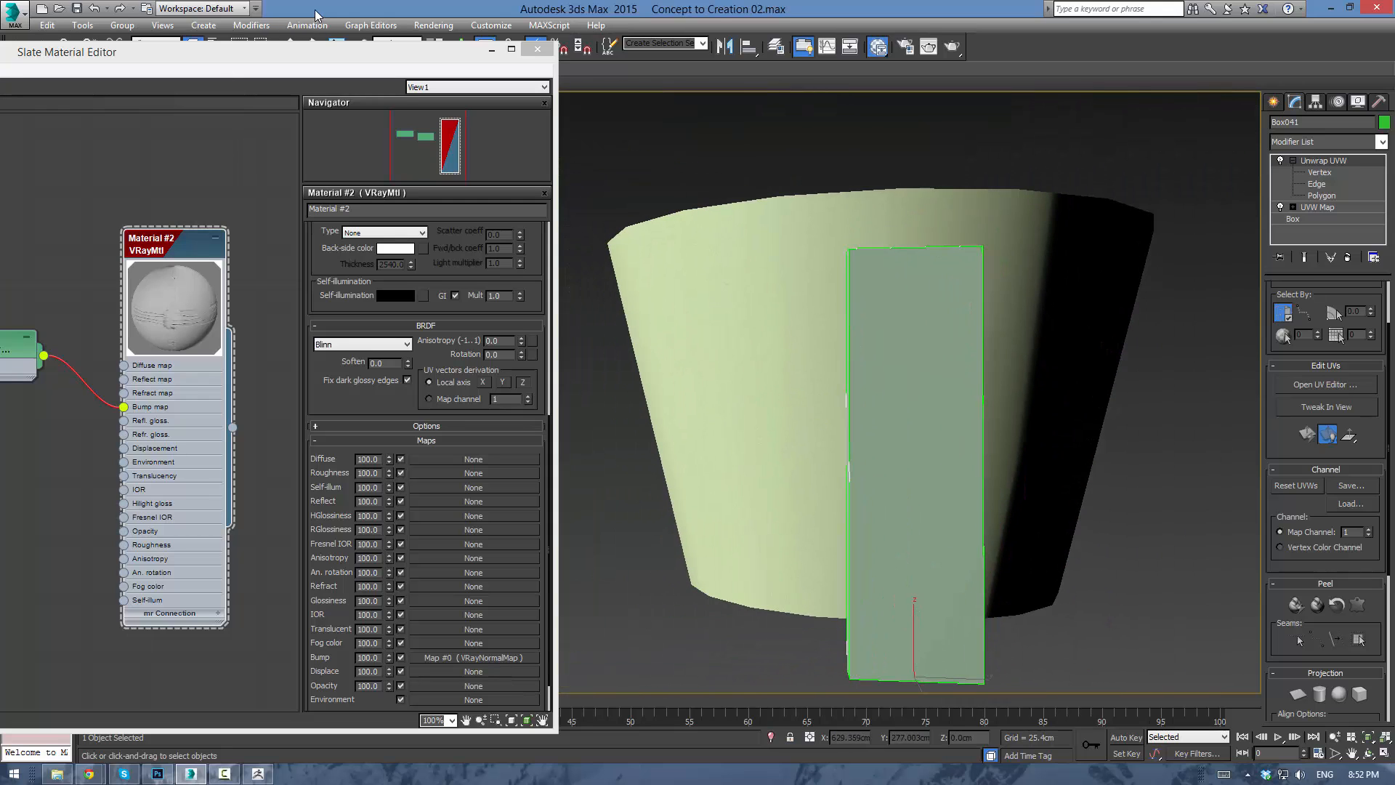
{"action": "left_click", "coordinate": [163, 24]}
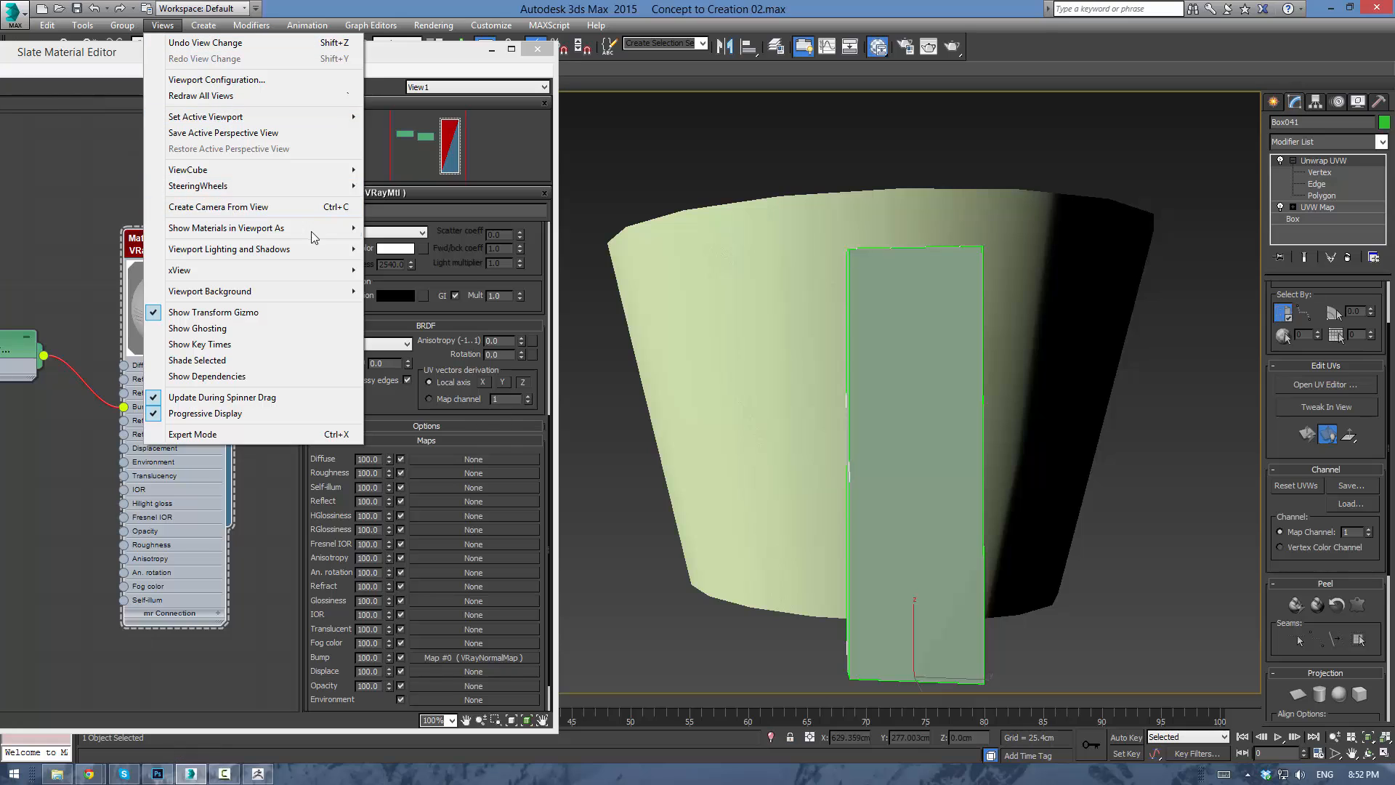
{"action": "mouse_move", "coordinate": [313, 230]}
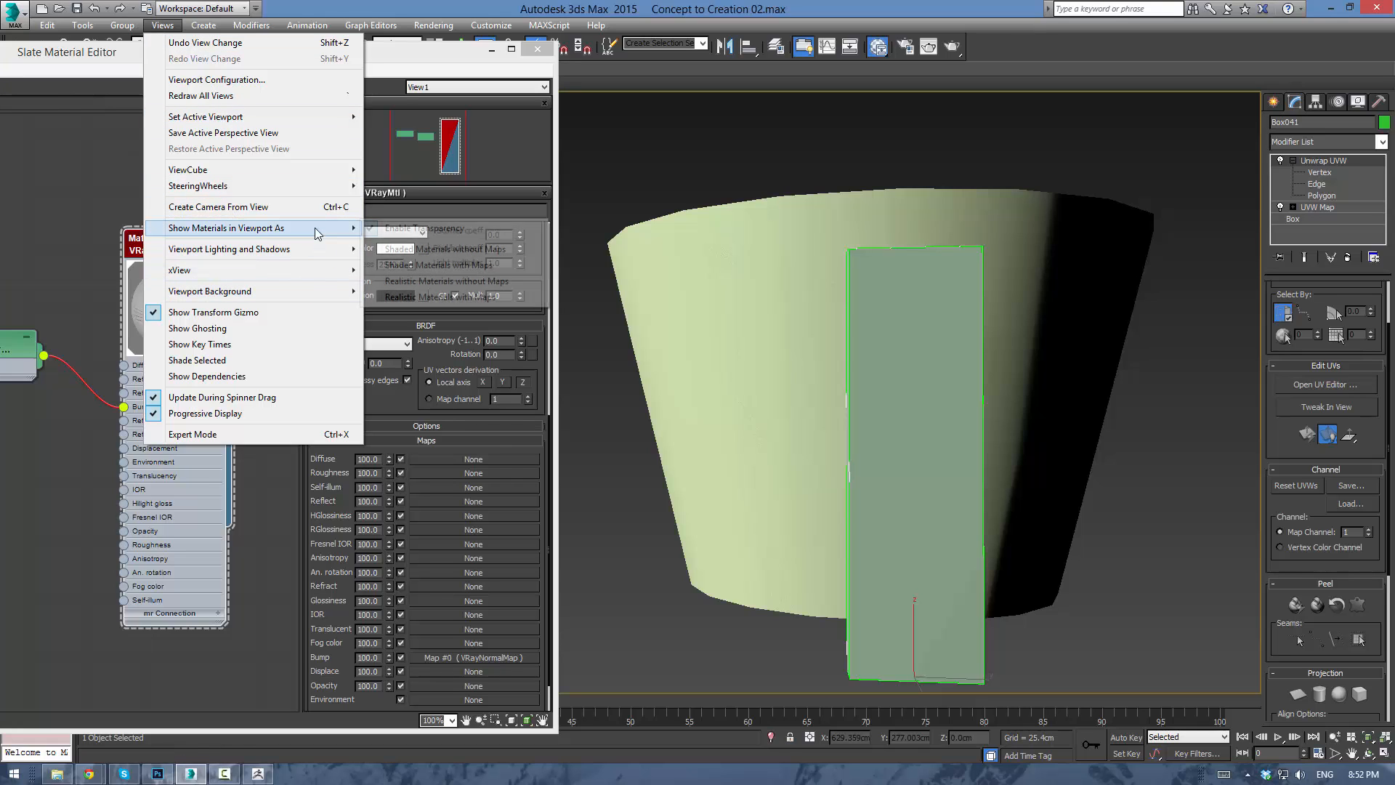
{"action": "left_click", "coordinate": [459, 299]}
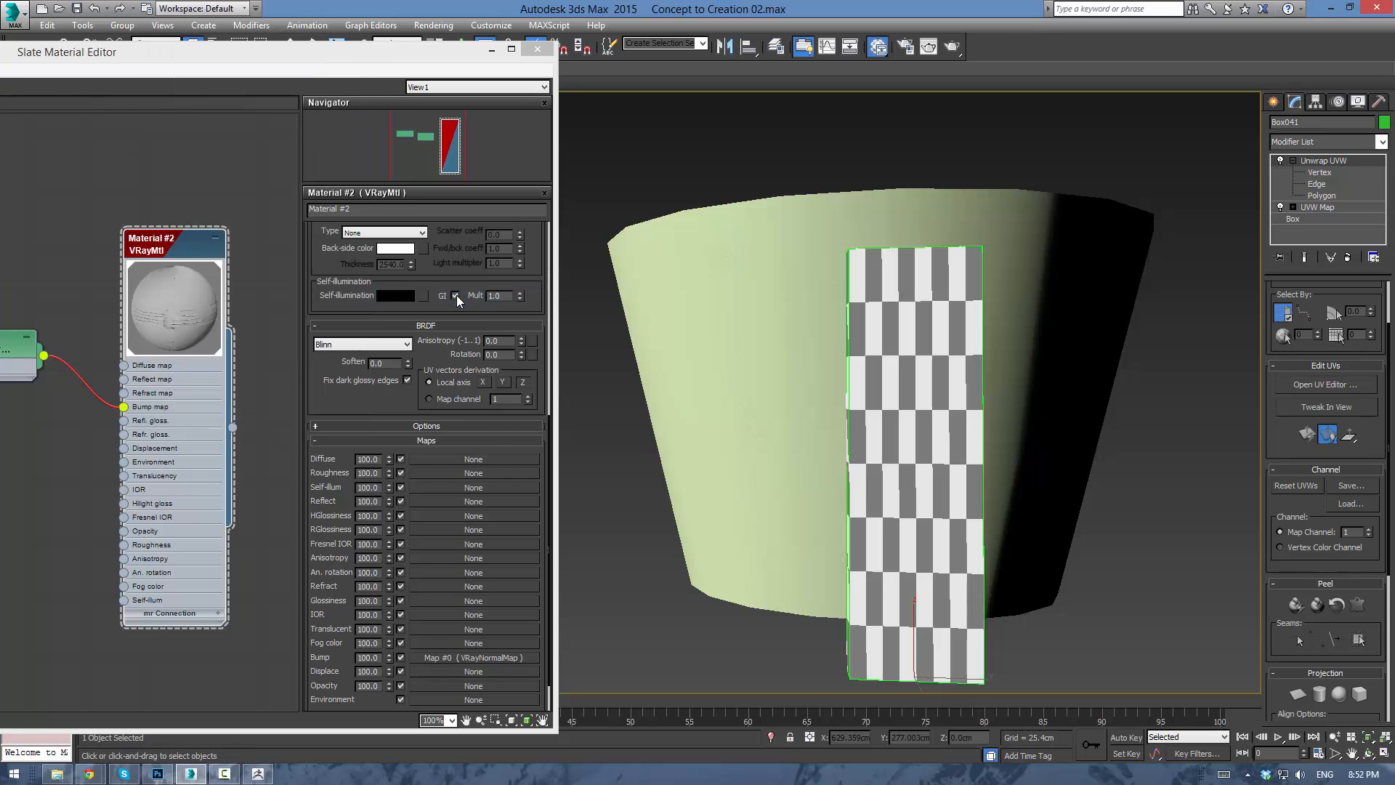
{"action": "middle_click_drag", "start_coordinate": [678, 420], "coordinate": [821, 286], "text": "alt"}
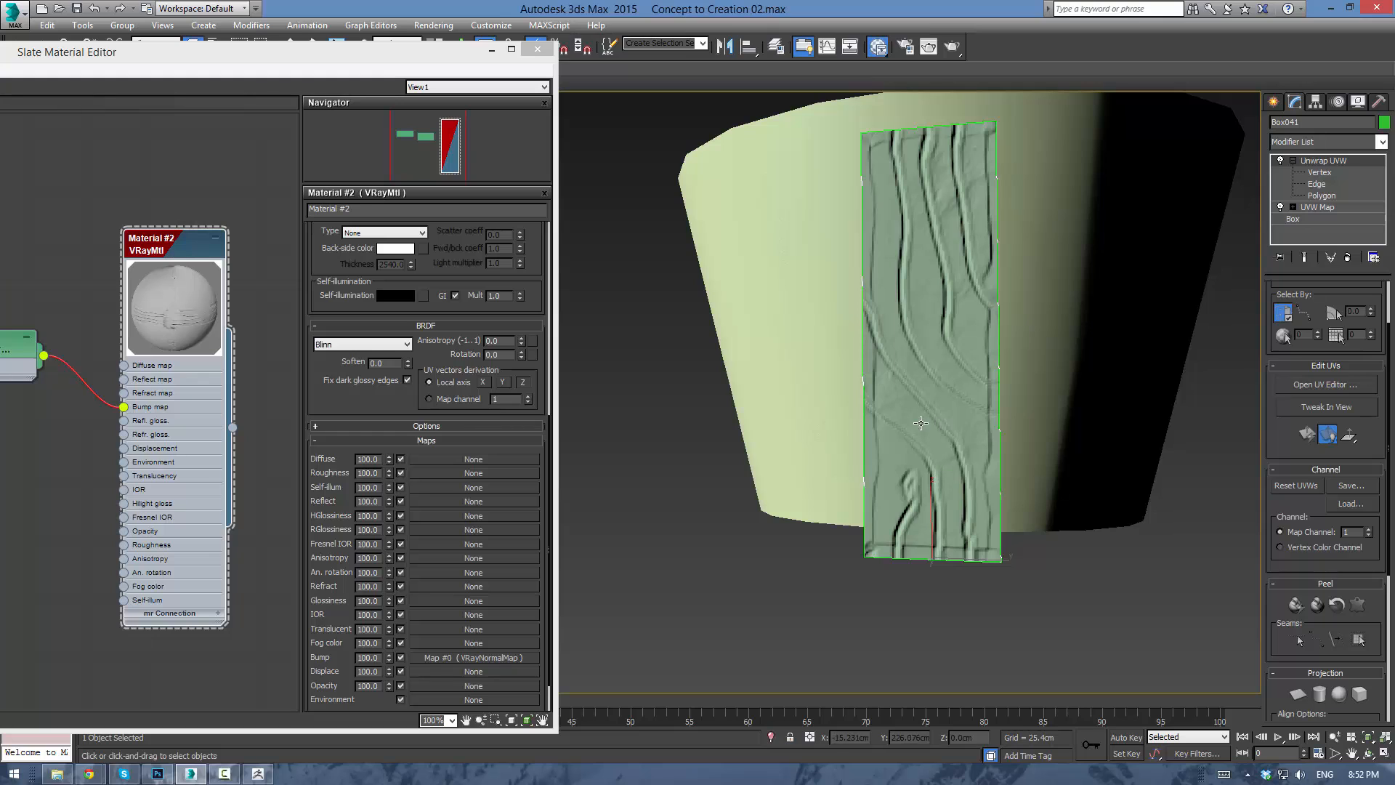
{"action": "left_click", "coordinate": [1046, 635]}
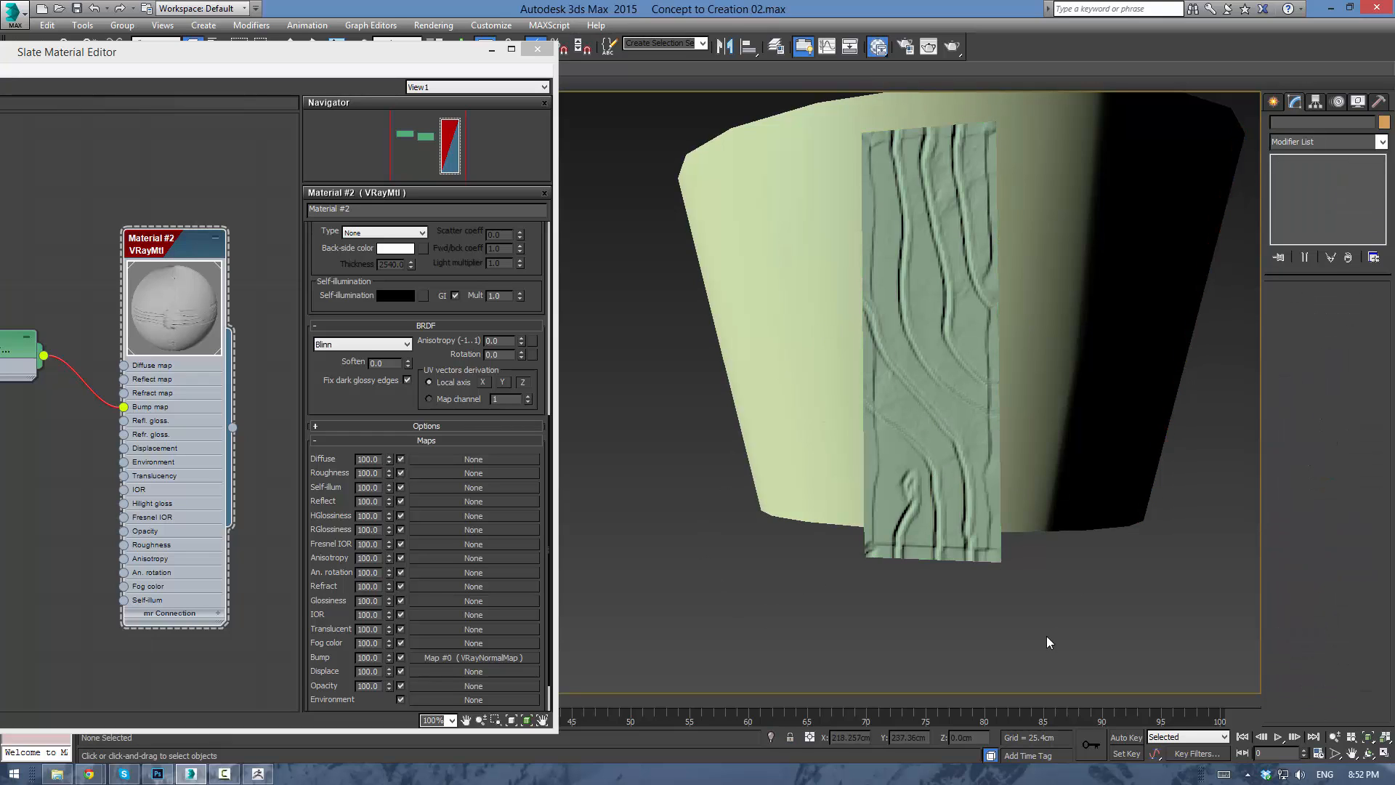
{"action": "middle_click_drag", "start_coordinate": [828, 361], "coordinate": [697, 400], "text": "alt"}
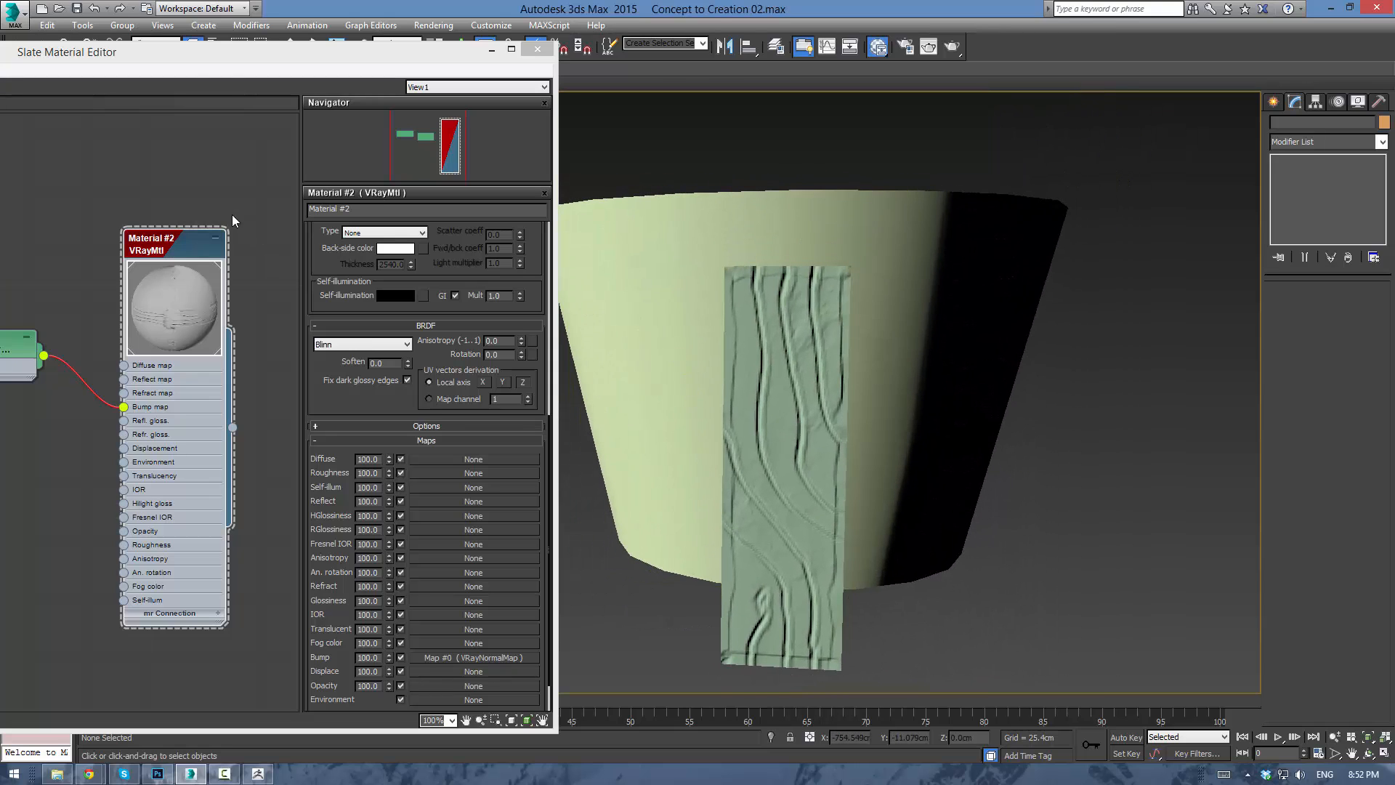
Open the plank's UVs in the UV editor and render a 1024 × 1024 UV template.
{"action": "left_click", "coordinate": [756, 354]}
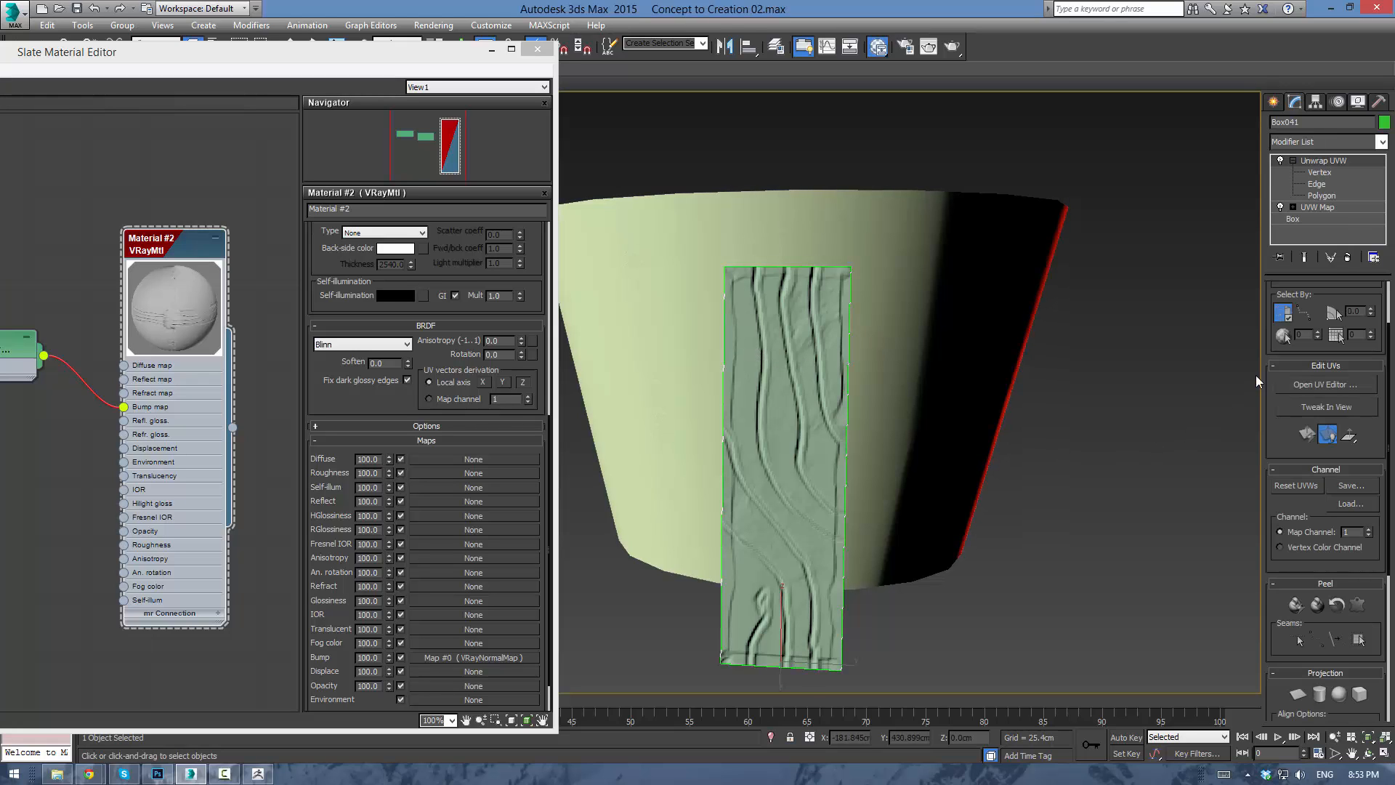
{"action": "left_click", "coordinate": [1324, 386]}
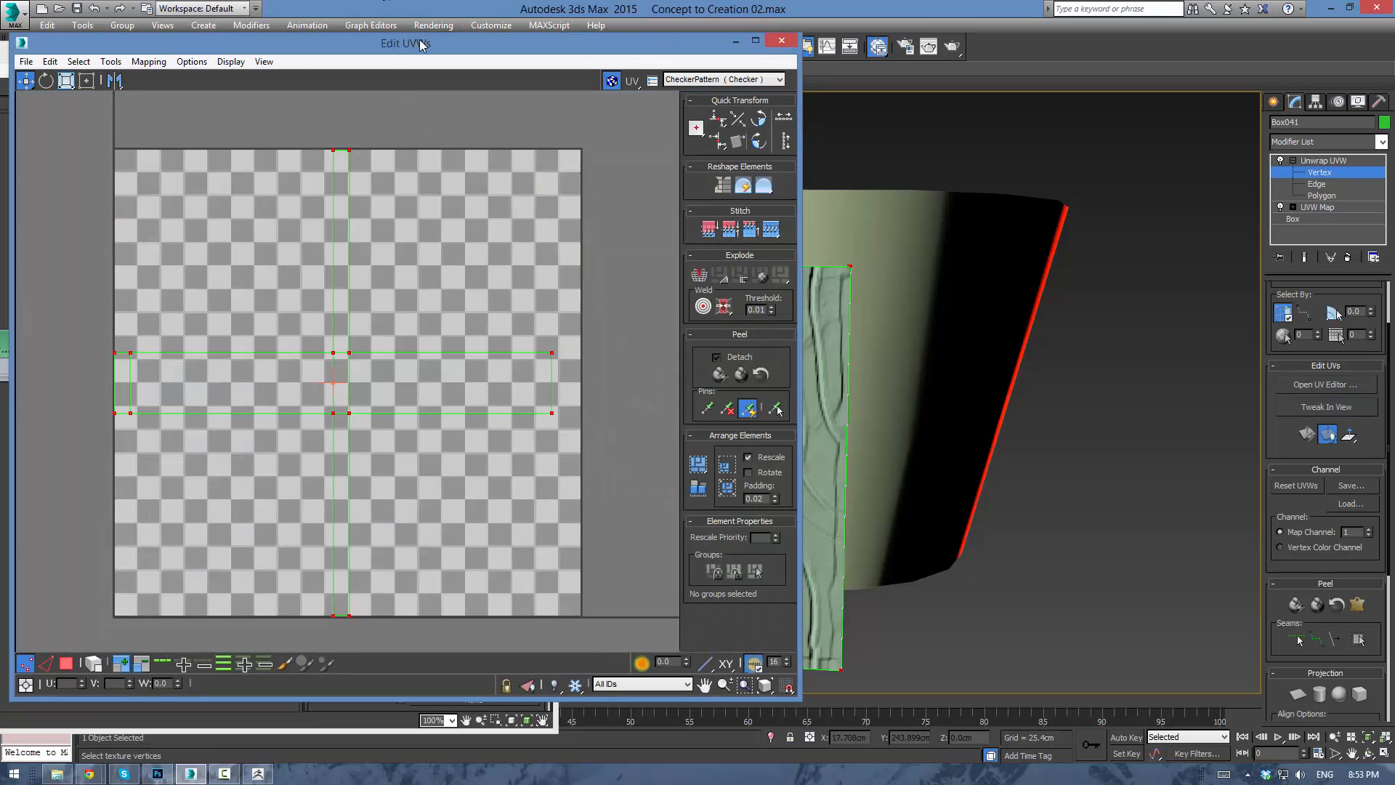
{"action": "left_click_drag", "start_coordinate": [416, 45], "coordinate": [541, 26]}
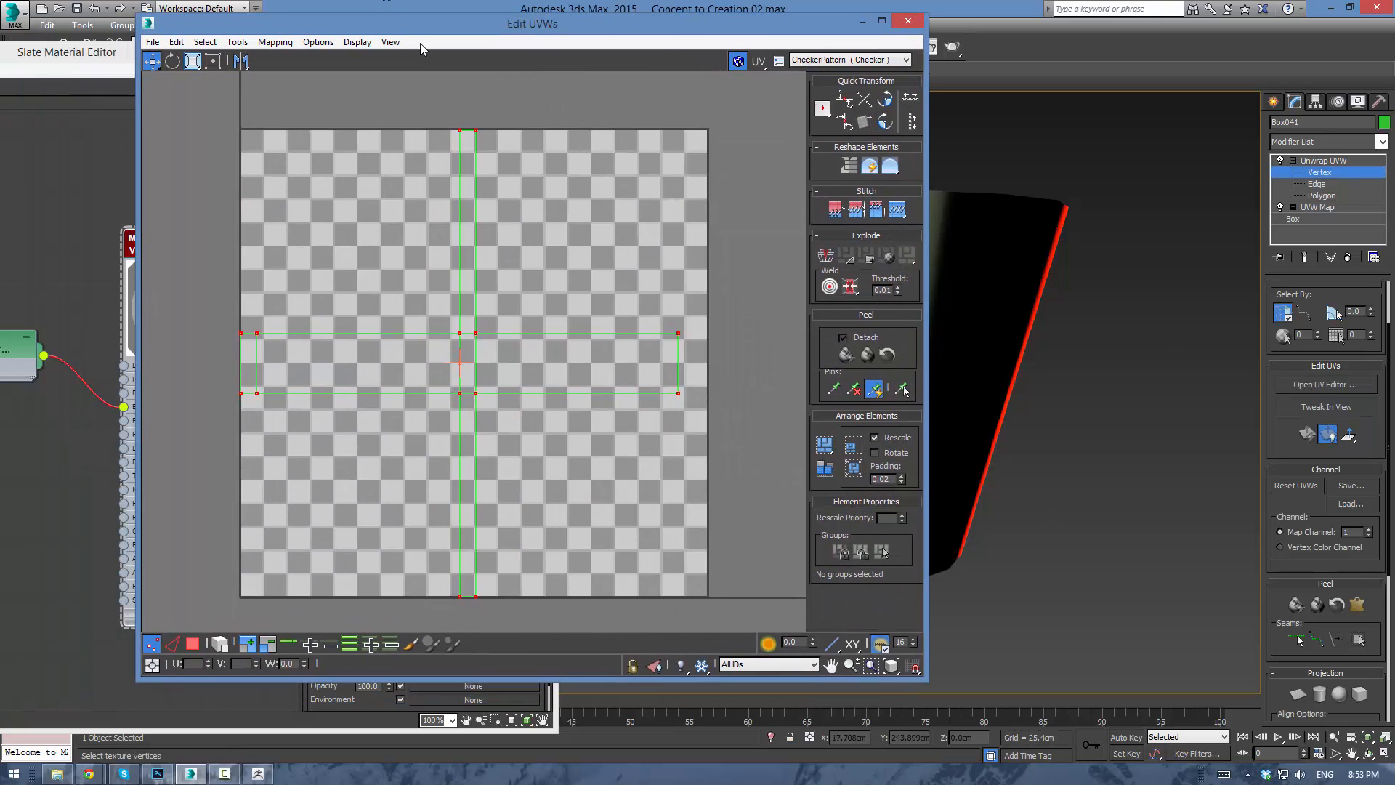
{"action": "left_click", "coordinate": [237, 42]}
{"action": "left_click", "coordinate": [288, 308]}
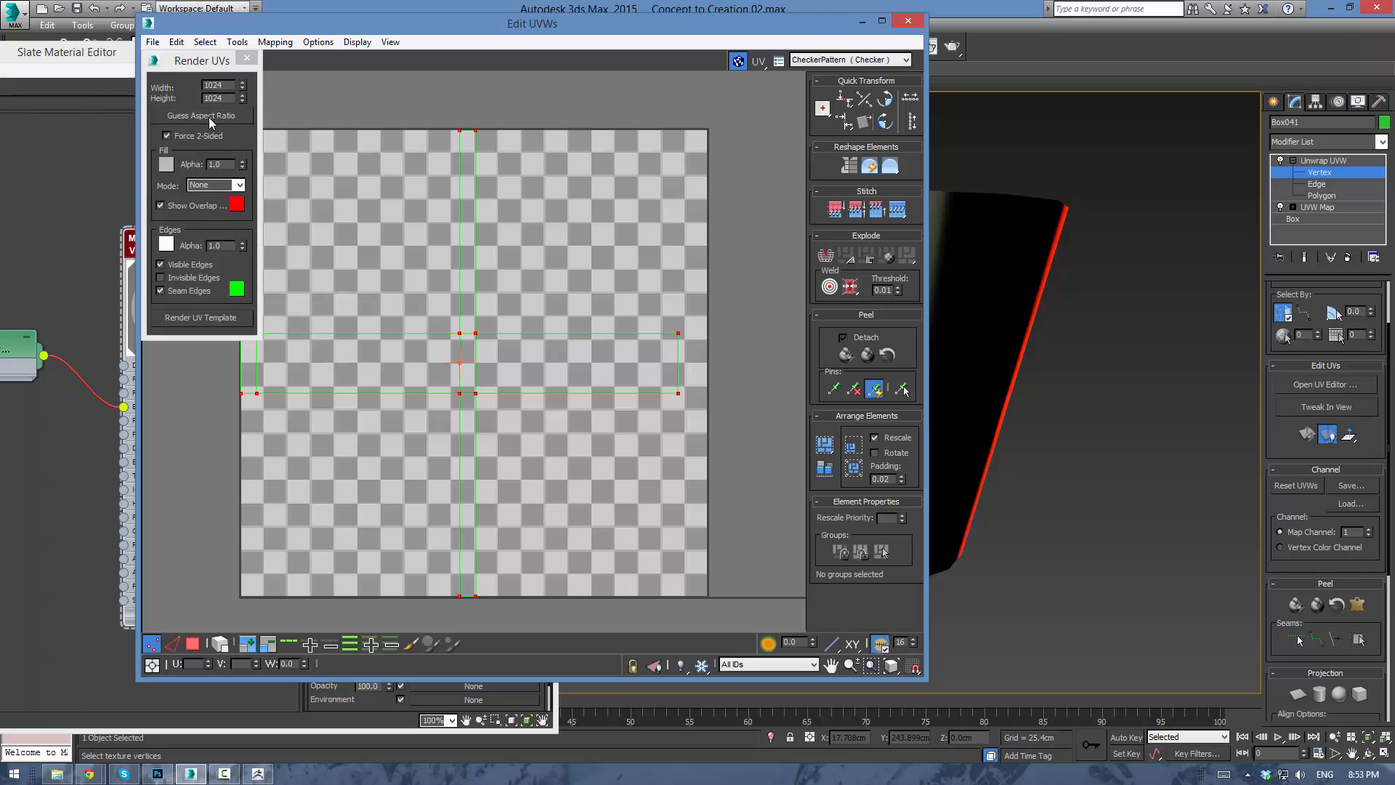
{"action": "left_click", "coordinate": [197, 319]}
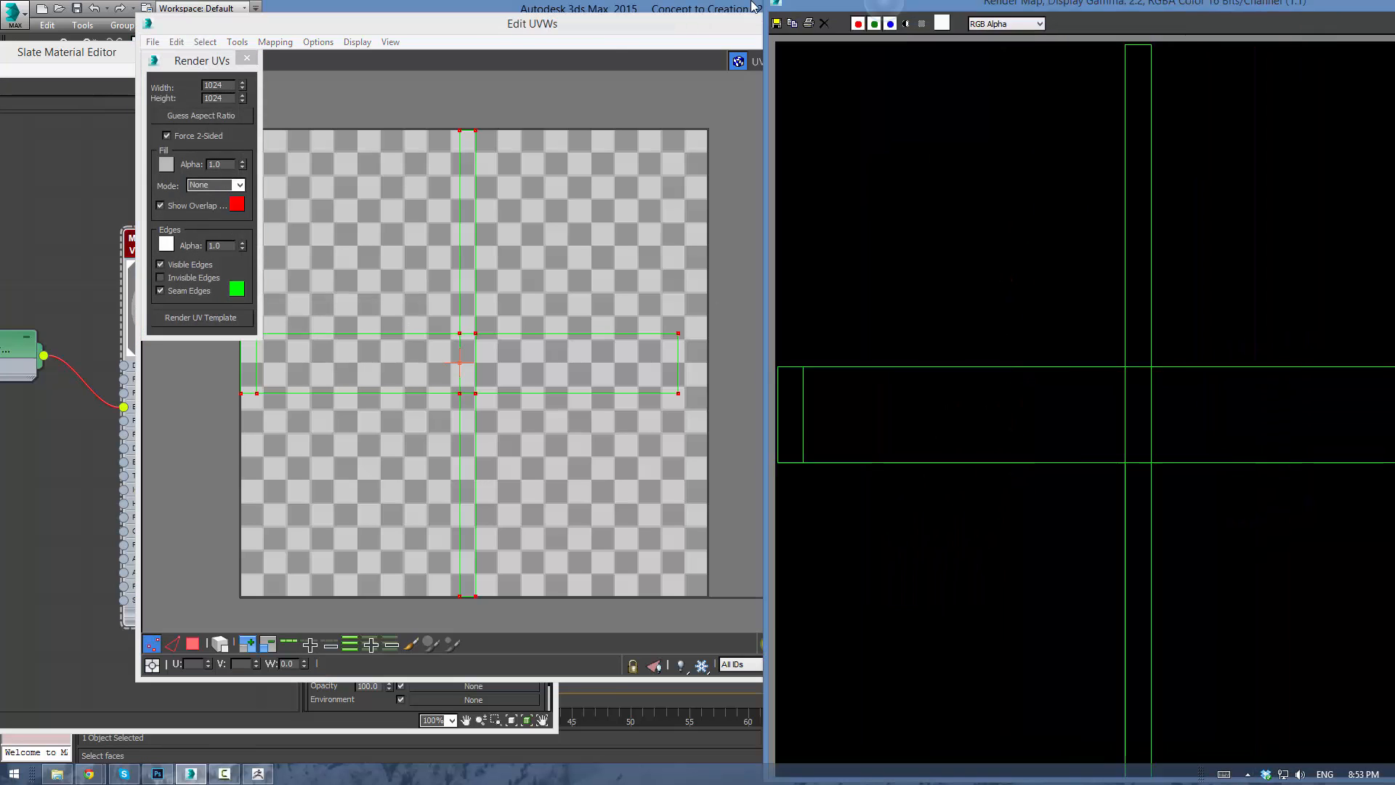
{"action": "left_click_drag", "start_coordinate": [752, 2], "coordinate": [366, 1]}
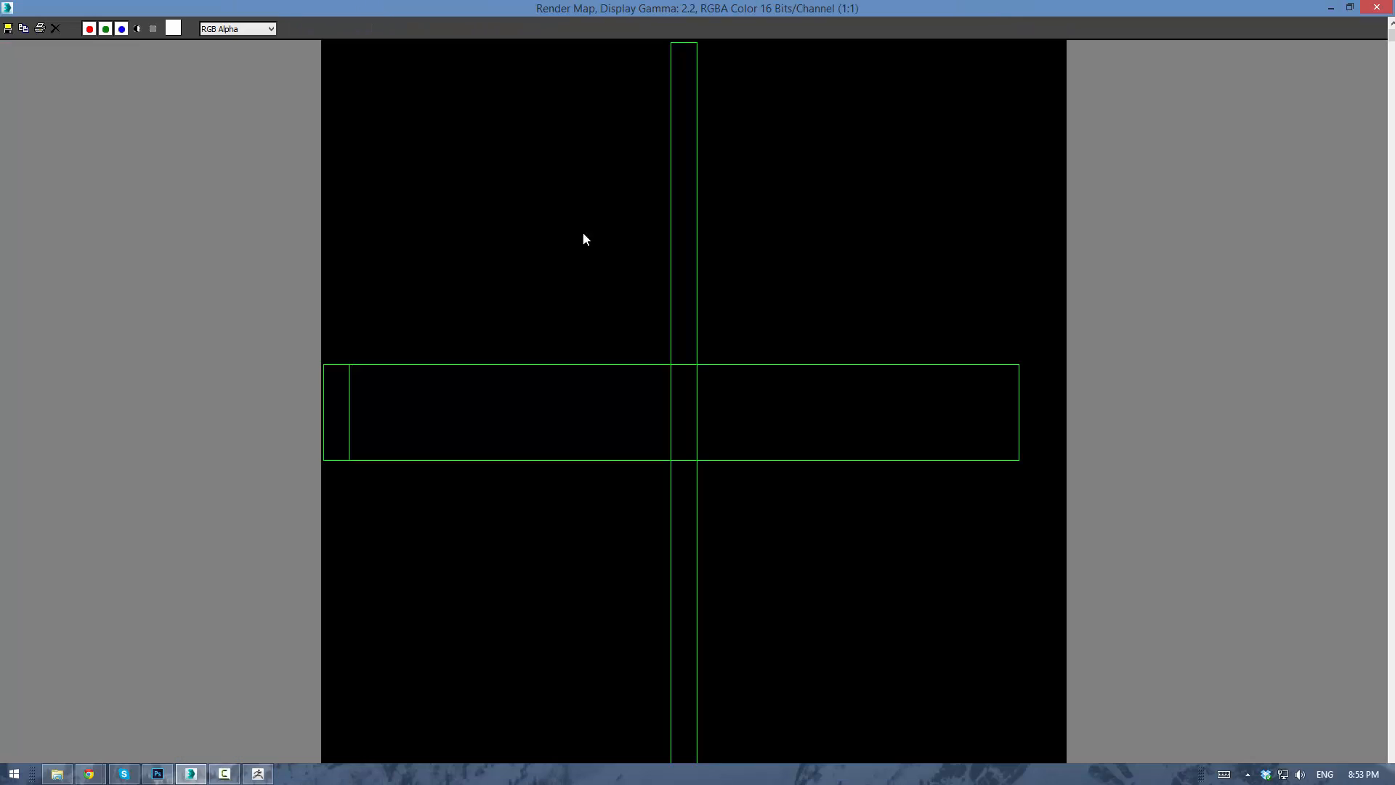
Save the rendered template over Wood Board UVW.png as RGB 48 bit with alpha channel, and close the render window.
{"action": "left_click", "coordinate": [8, 28]}
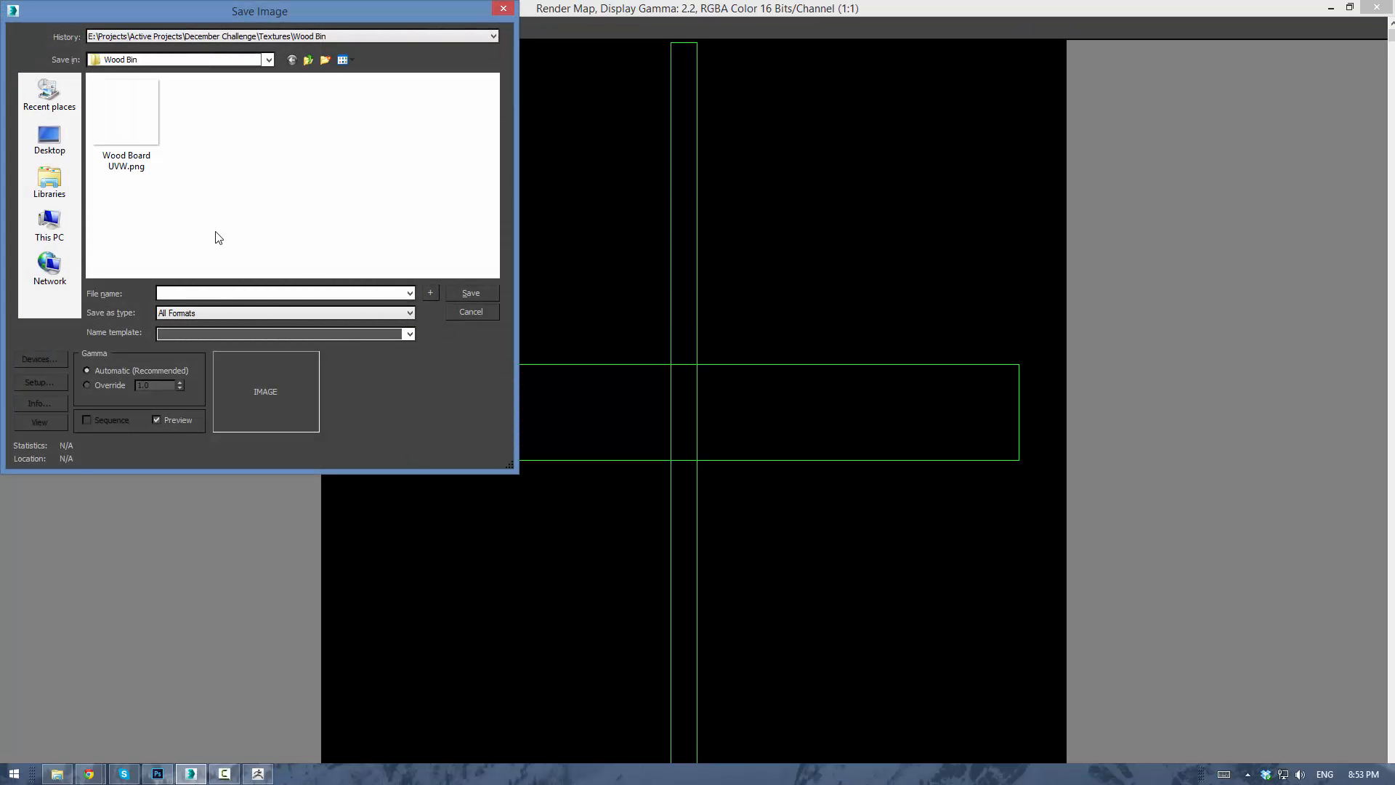
{"action": "left_click", "coordinate": [219, 314]}
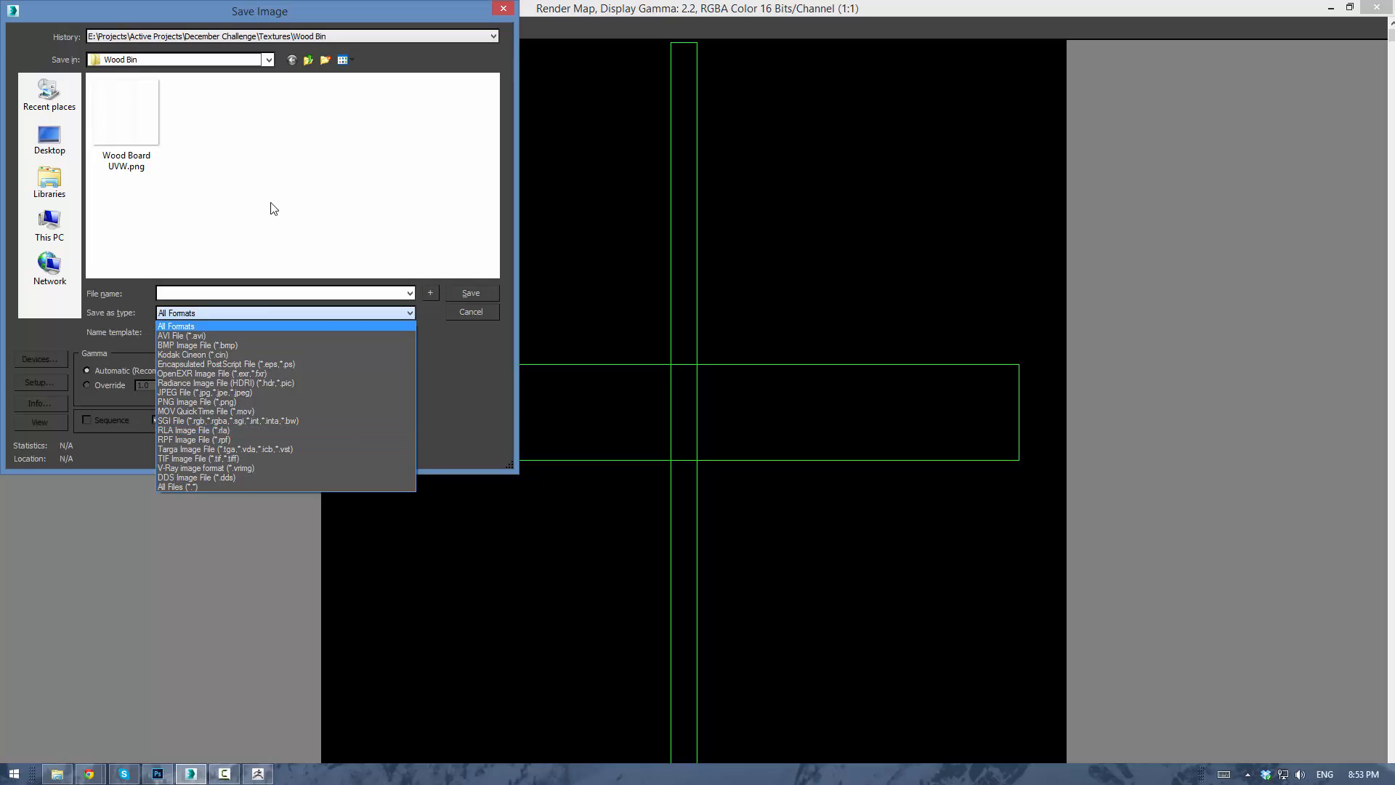
{"action": "left_click", "coordinate": [282, 217]}
{"action": "left_click", "coordinate": [128, 115]}
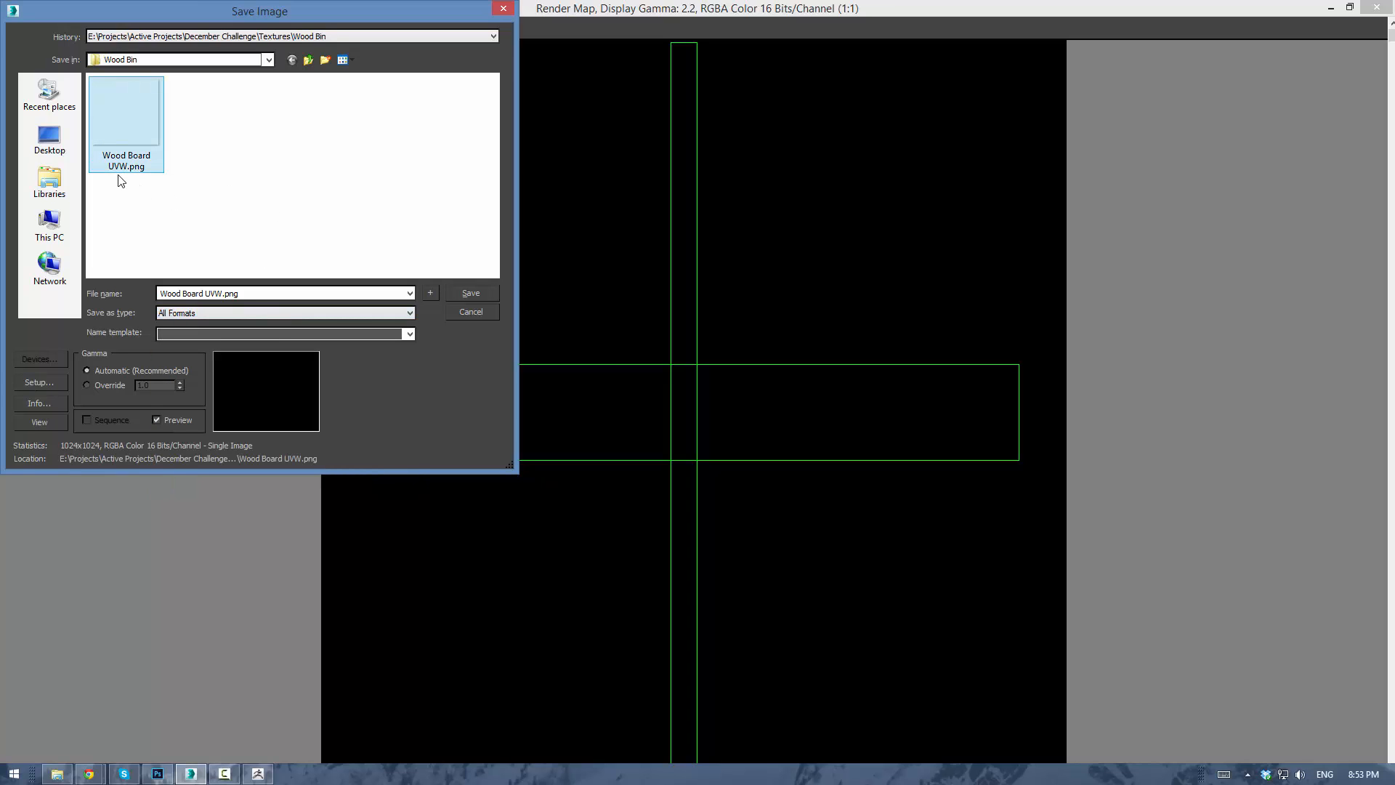
{"action": "left_click", "coordinate": [474, 289]}
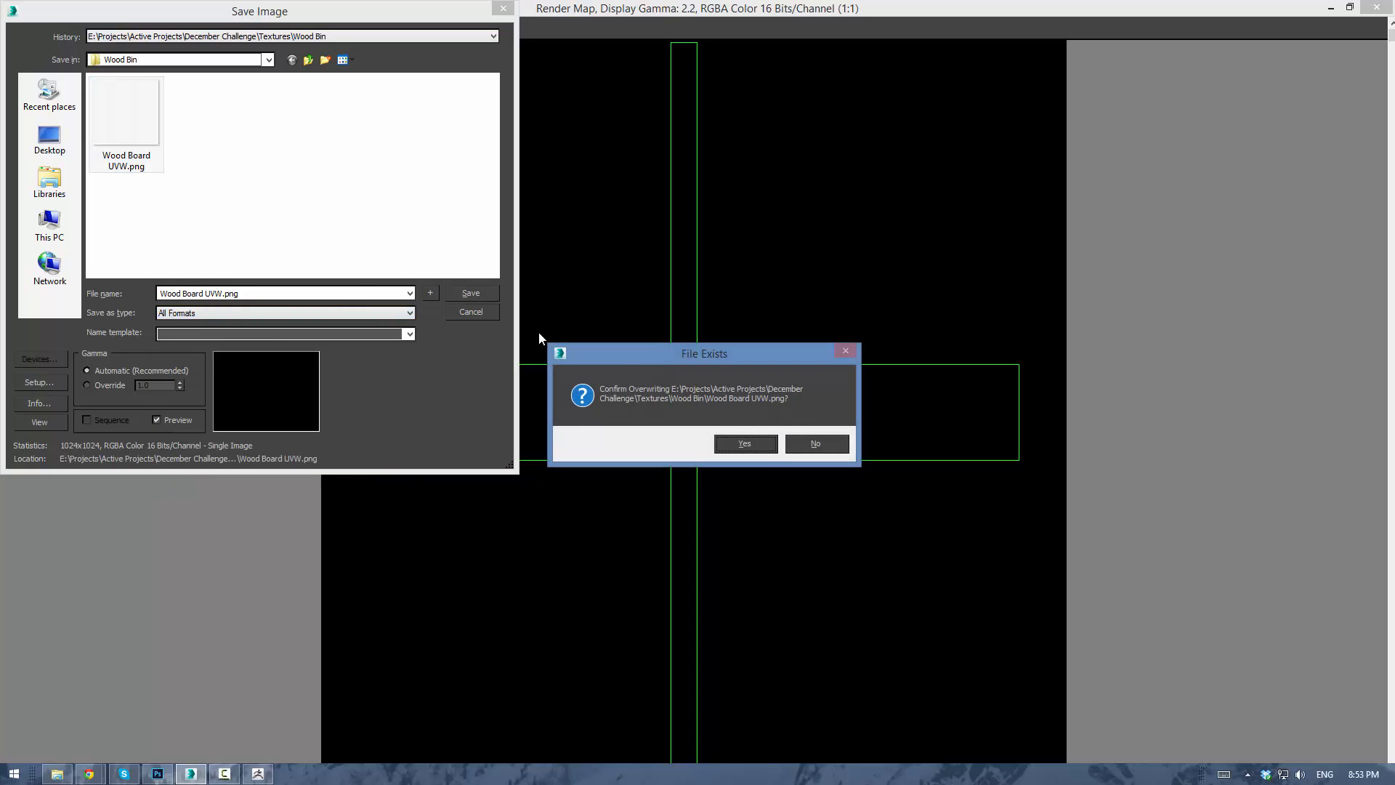
{"action": "left_click", "coordinate": [765, 444]}
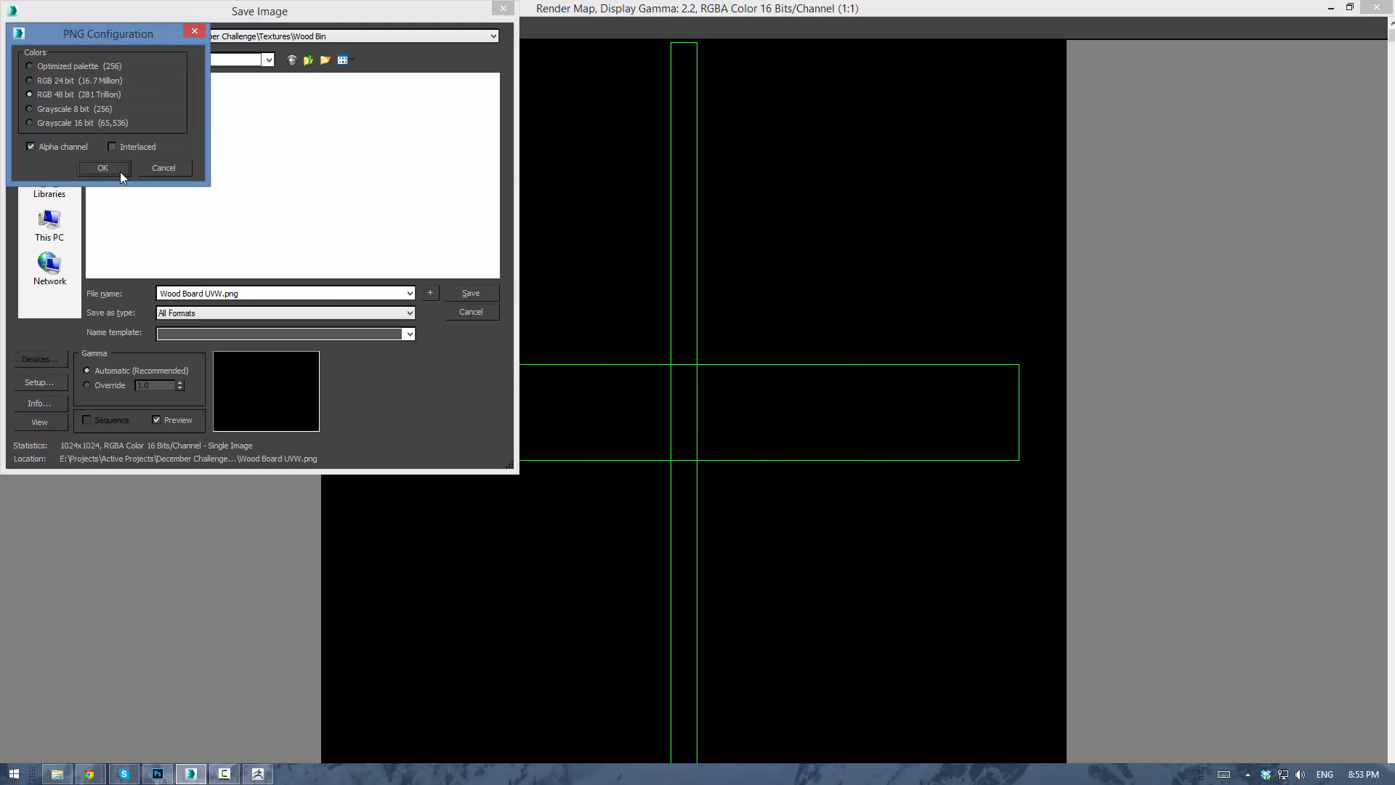
{"action": "left_click", "coordinate": [102, 168]}
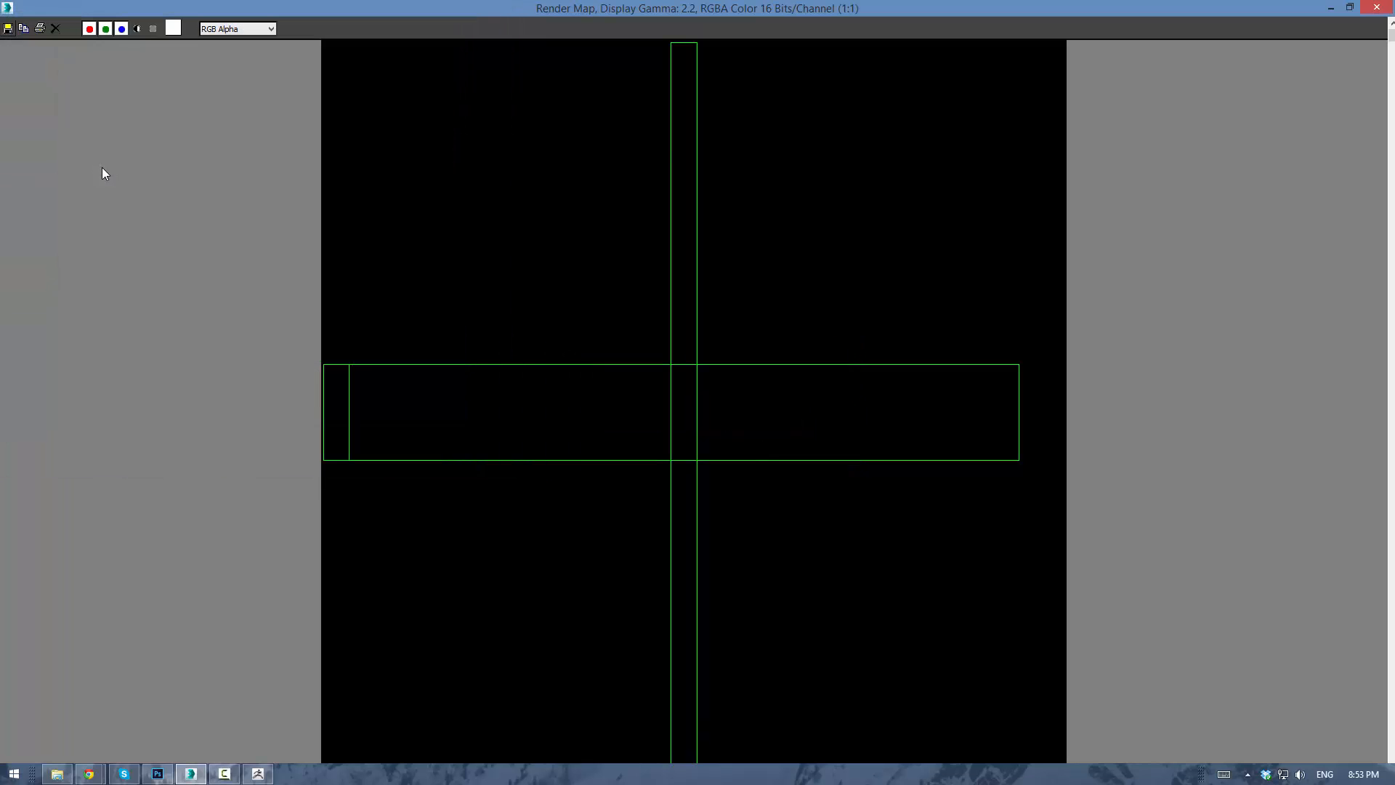
{"action": "left_click", "coordinate": [1377, 8]}
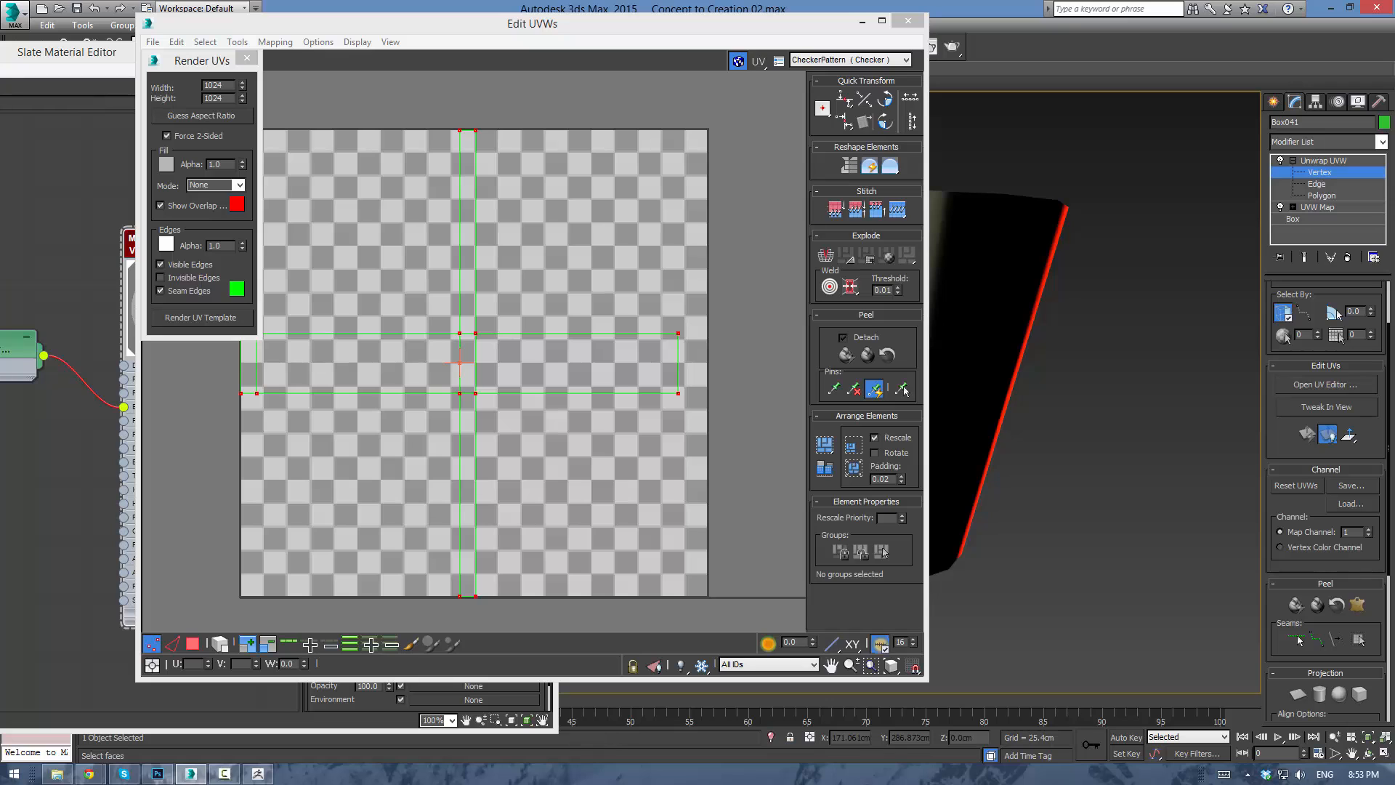
Switch to Photoshop, close Wood Board Diffuse.psd and open Wood Board UVW.png from the Wood Bin folder.
{"action": "key", "text": "alt+Tab"}
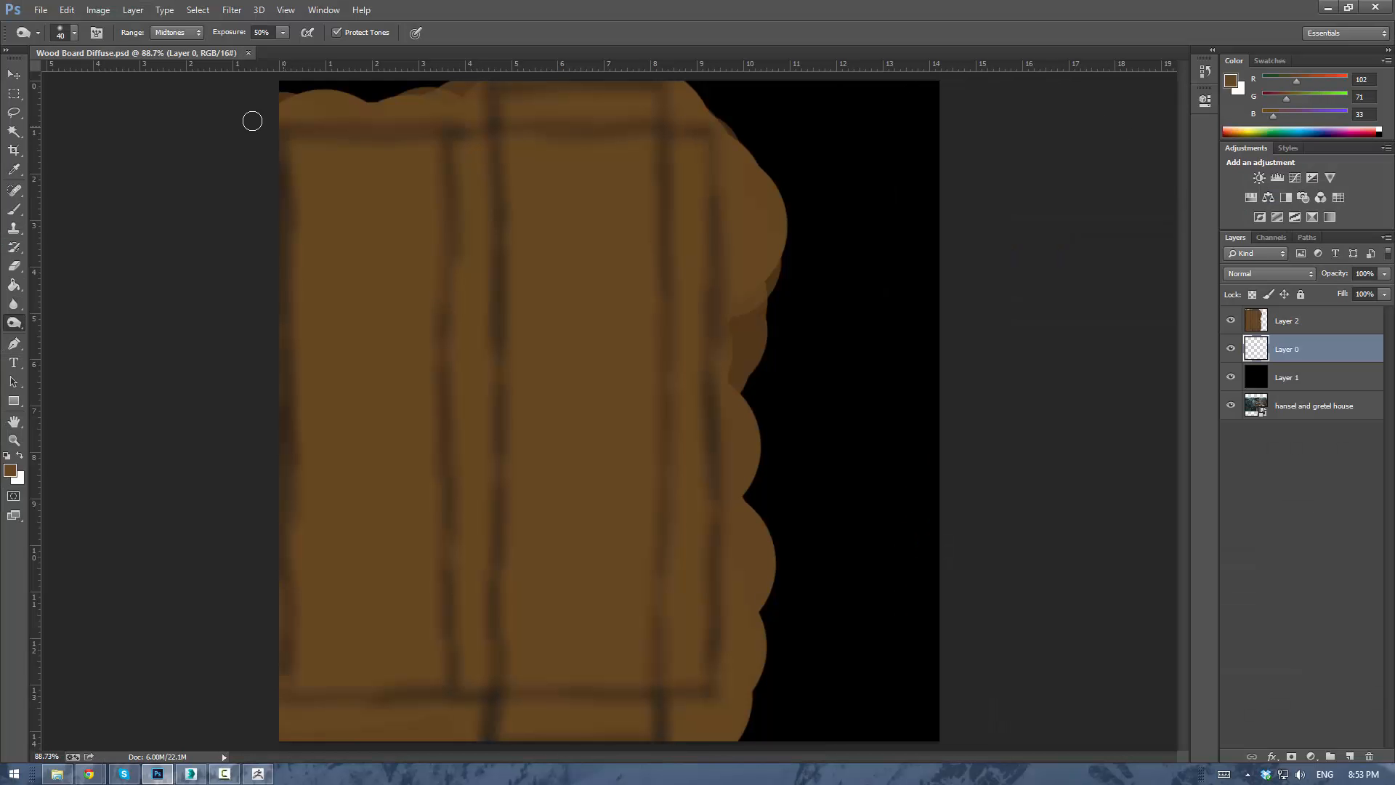
{"action": "left_click", "coordinate": [248, 53]}
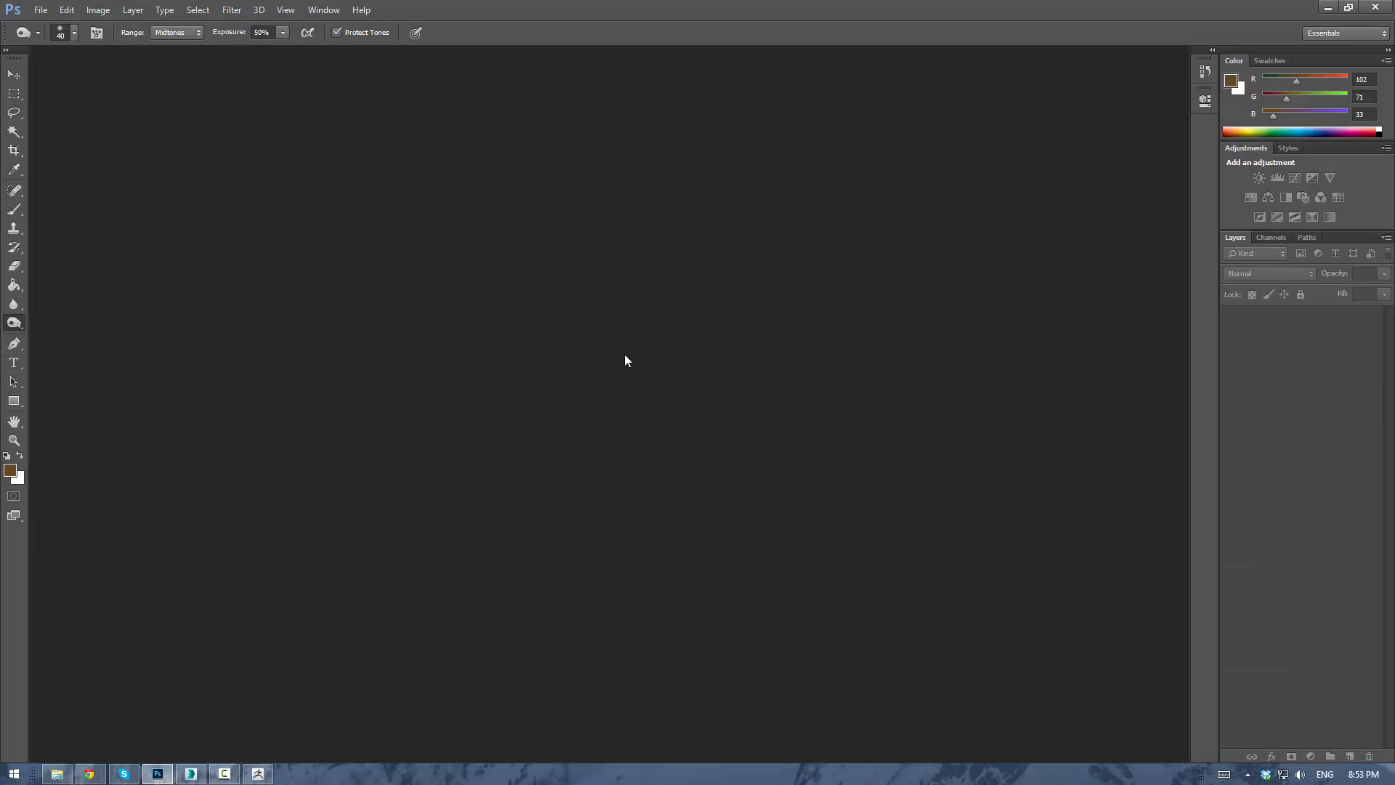
{"action": "left_click", "coordinate": [41, 10]}
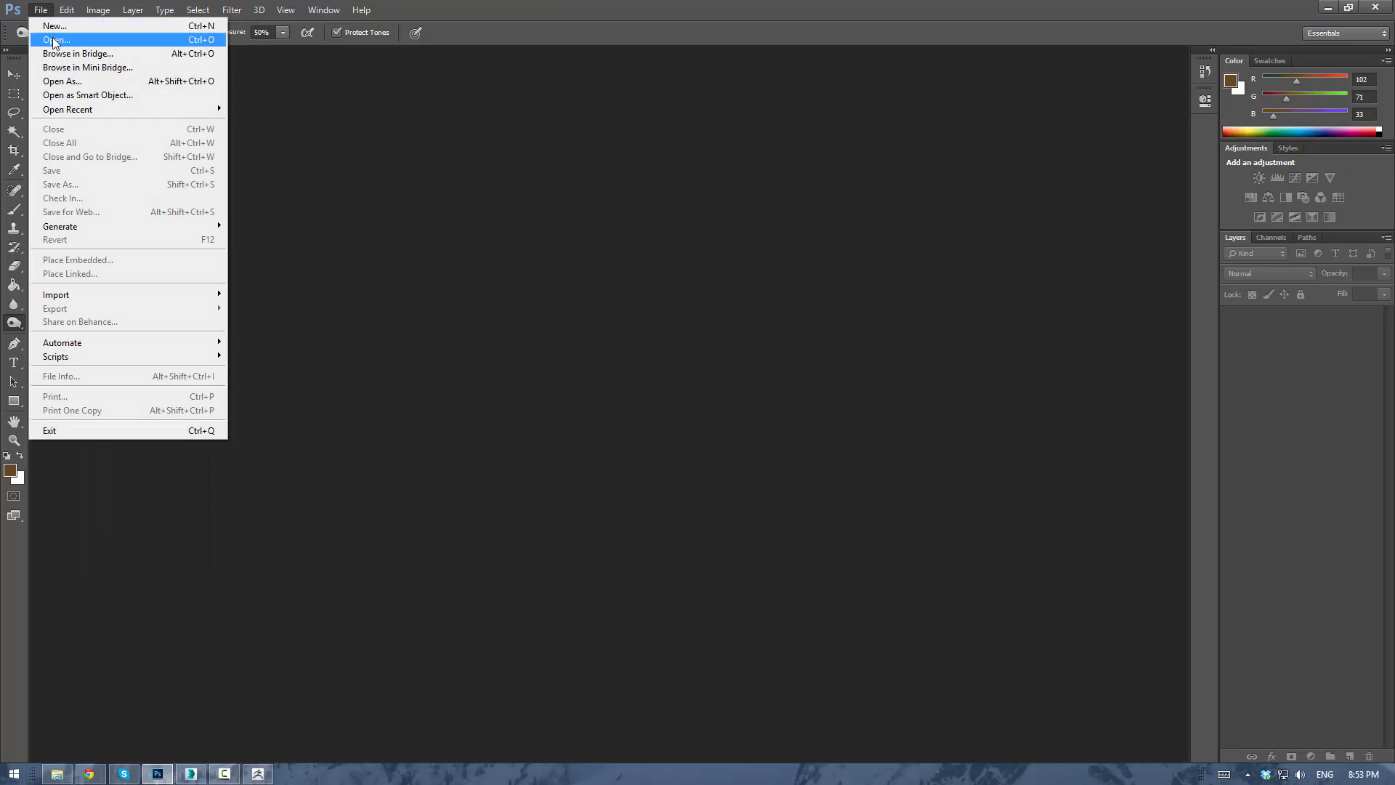
{"action": "left_click", "coordinate": [46, 39]}
{"action": "left_click", "coordinate": [305, 113]}
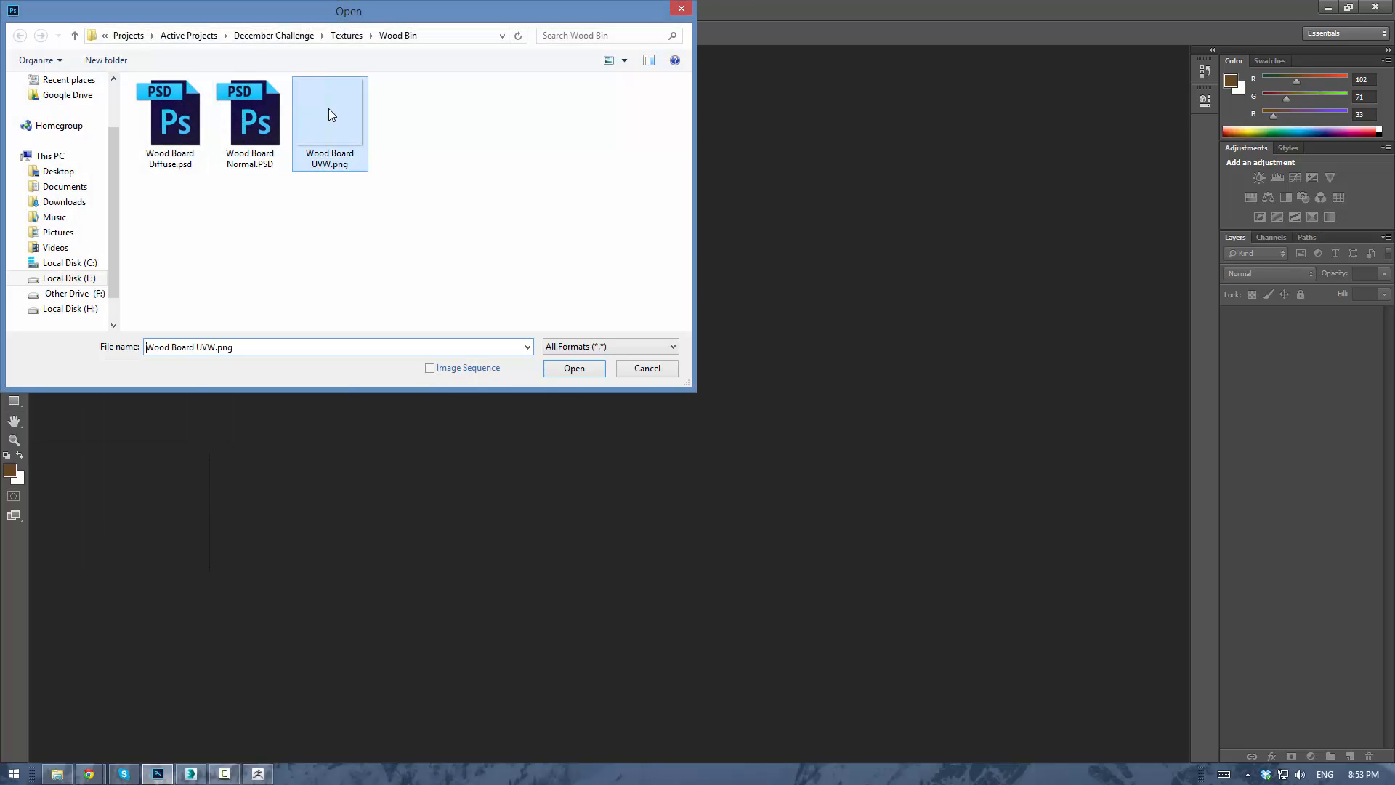
{"action": "left_click", "coordinate": [567, 368]}
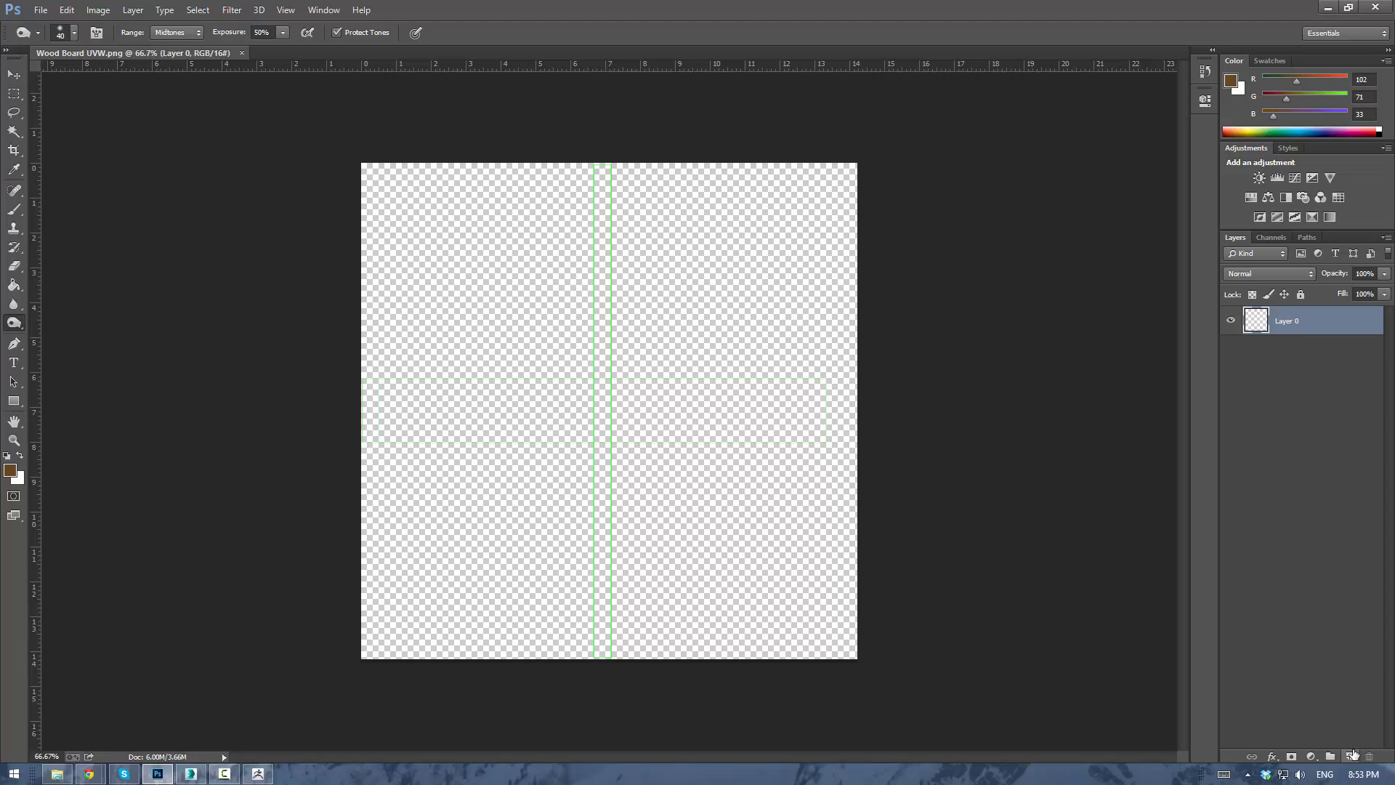
Add a new layer beneath the UV template layer and fill it with black (000000).
{"action": "left_click", "coordinate": [1350, 756]}
{"action": "left_click_drag", "start_coordinate": [1293, 329], "coordinate": [1290, 367]}
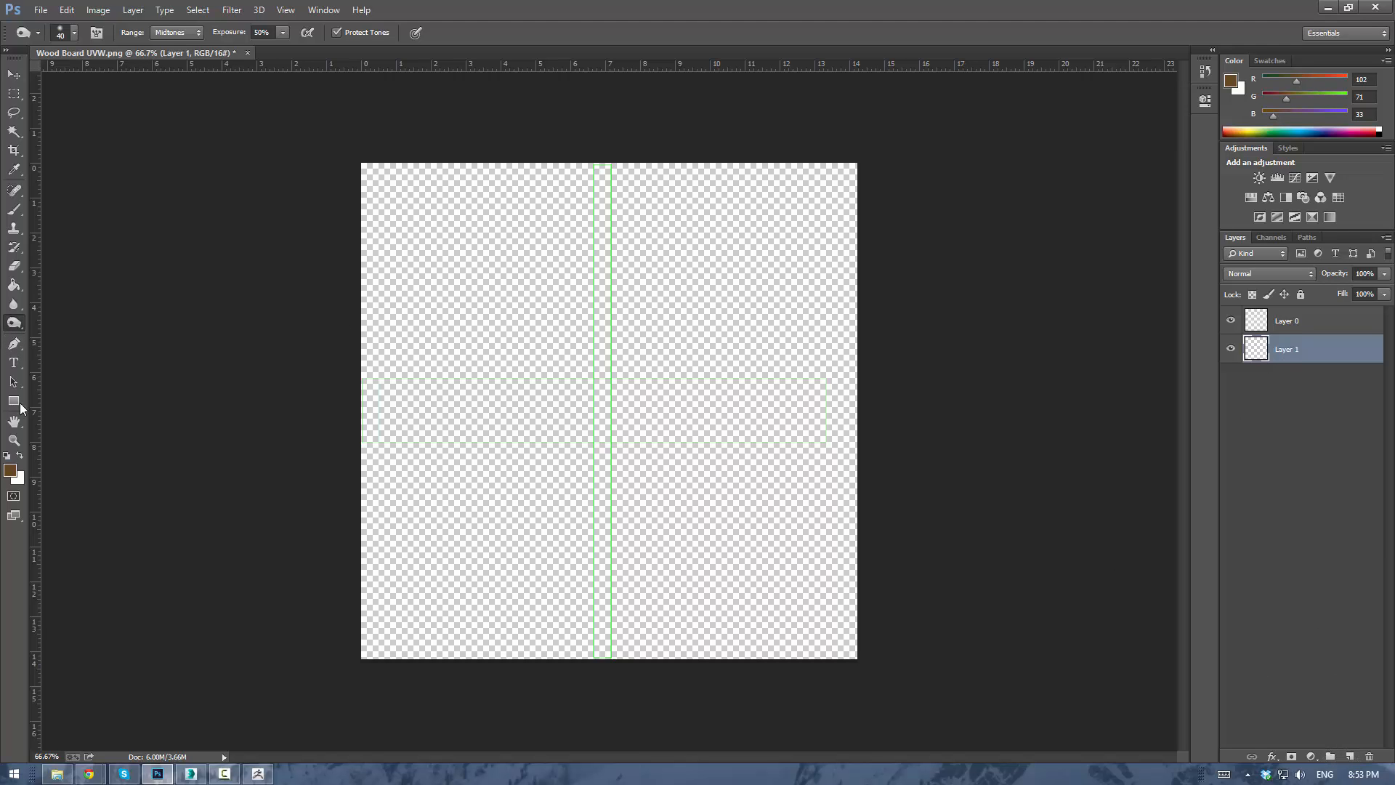
{"action": "left_click", "coordinate": [9, 470]}
{"action": "left_click", "coordinate": [695, 390]}
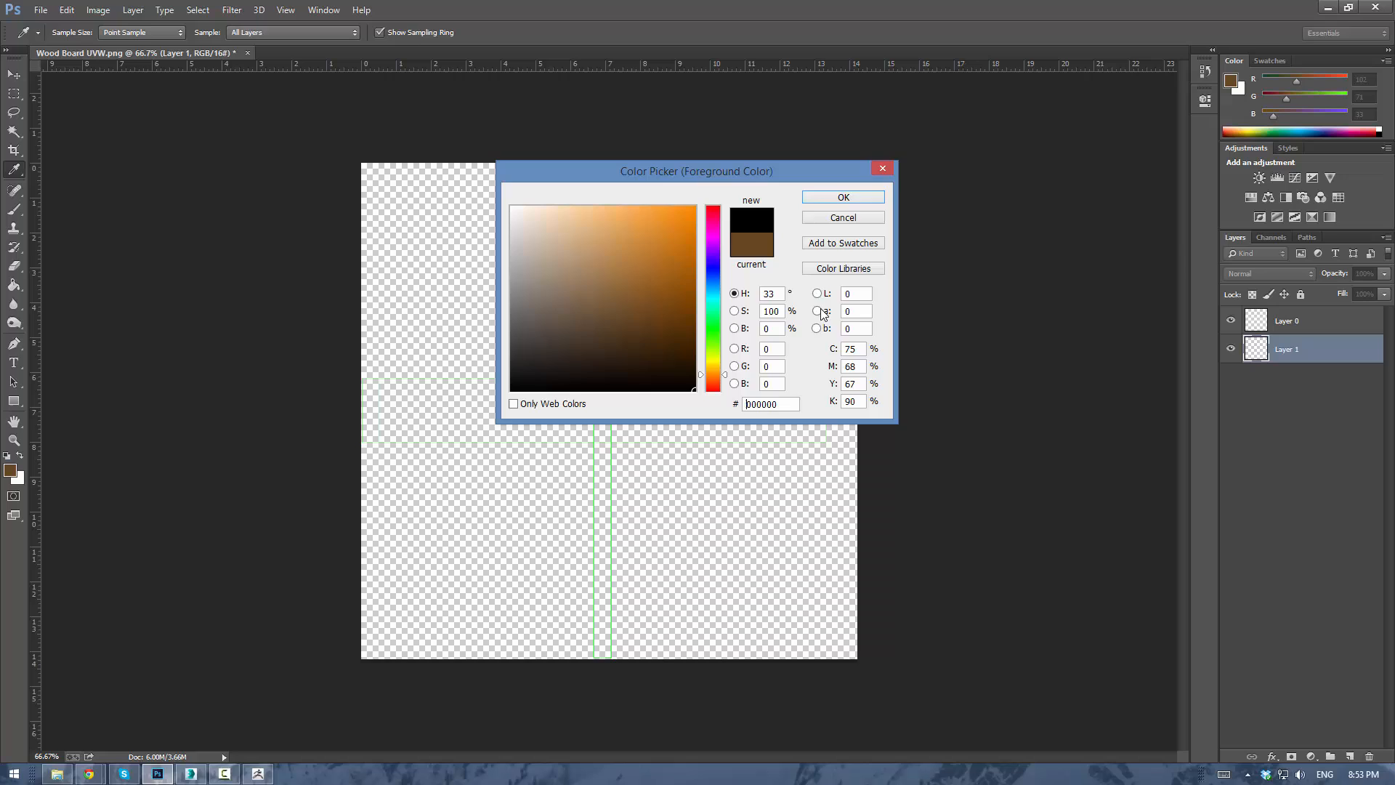
{"action": "left_click", "coordinate": [813, 197]}
{"action": "key", "text": "o"}
{"action": "left_click", "coordinate": [14, 283]}
{"action": "left_click", "coordinate": [595, 351]}
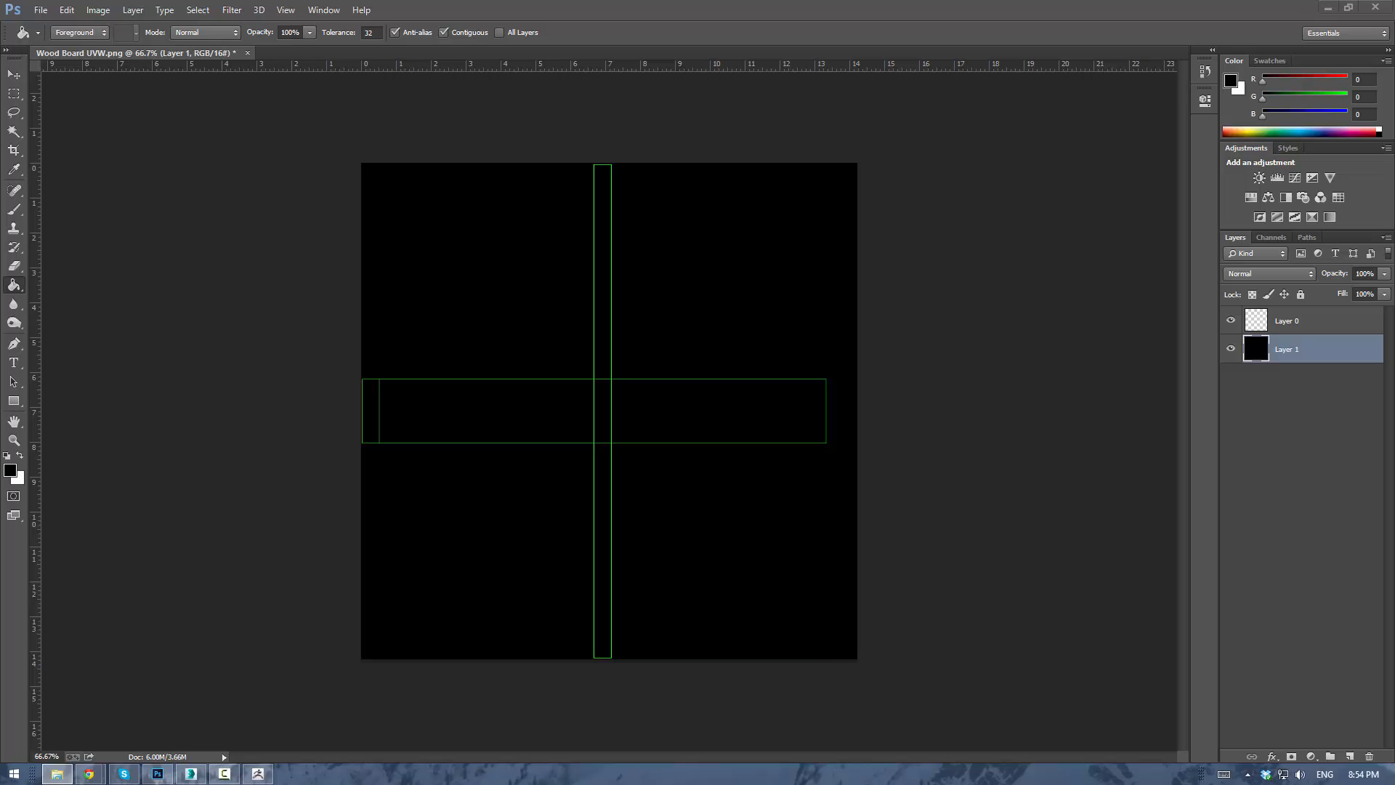
Place the hansel and gretel house reference image above the black layer and scale it proportionally to about 59%.
{"action": "left_click_drag", "start_coordinate": [406, 135], "coordinate": [0, 149]}
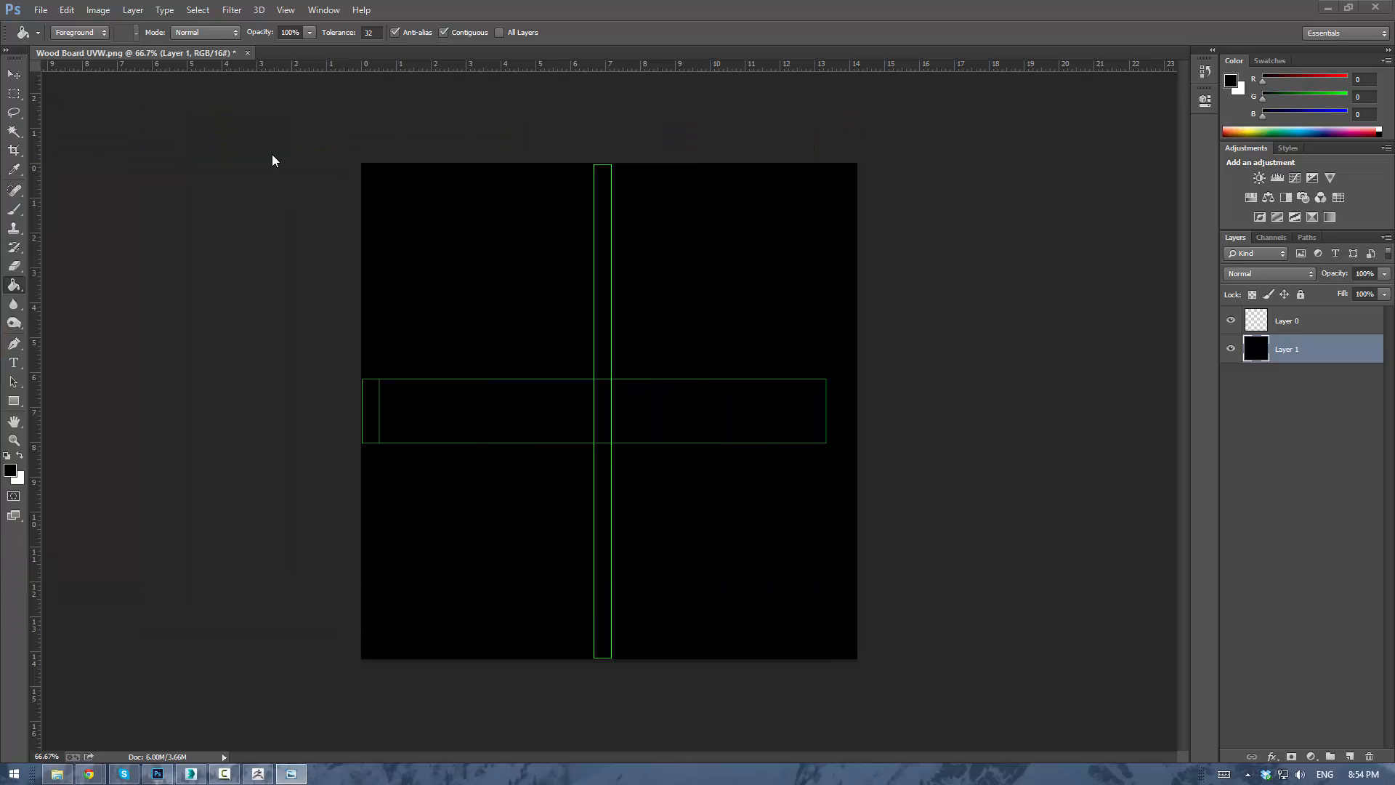
{"action": "left_click_drag", "start_coordinate": [0, 313], "coordinate": [691, 313]}
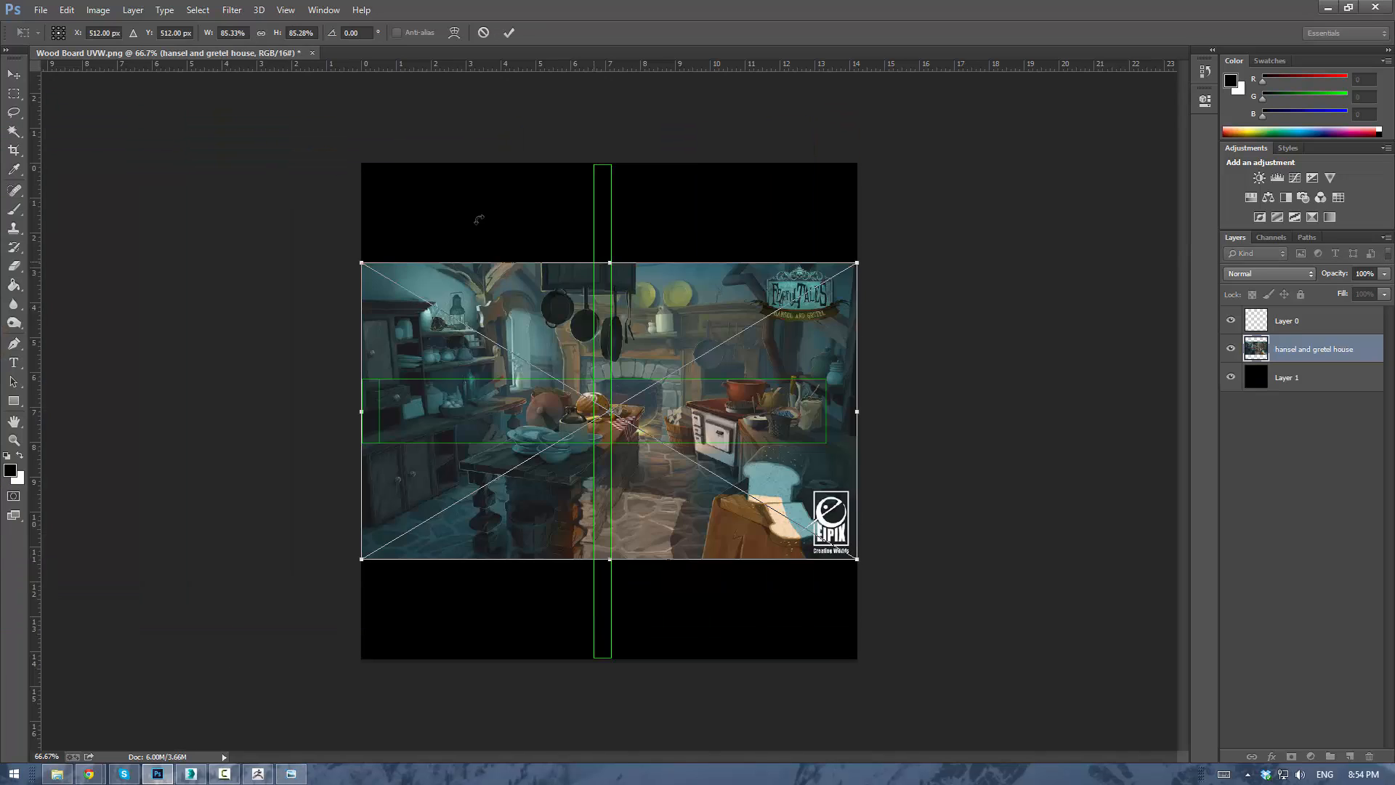
{"action": "left_click_drag", "start_coordinate": [358, 265], "coordinate": [514, 354], "text": "shift"}
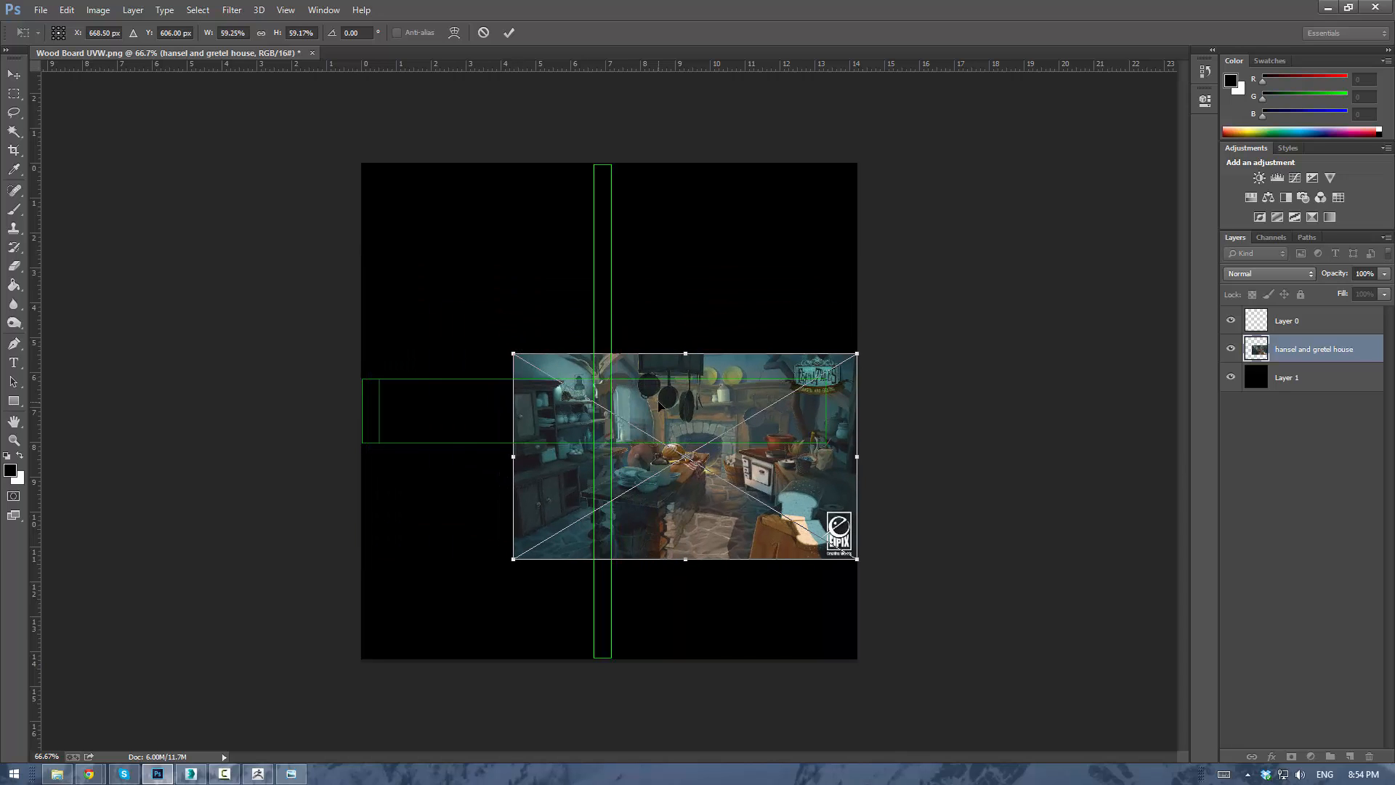
{"action": "key", "text": "Return"}
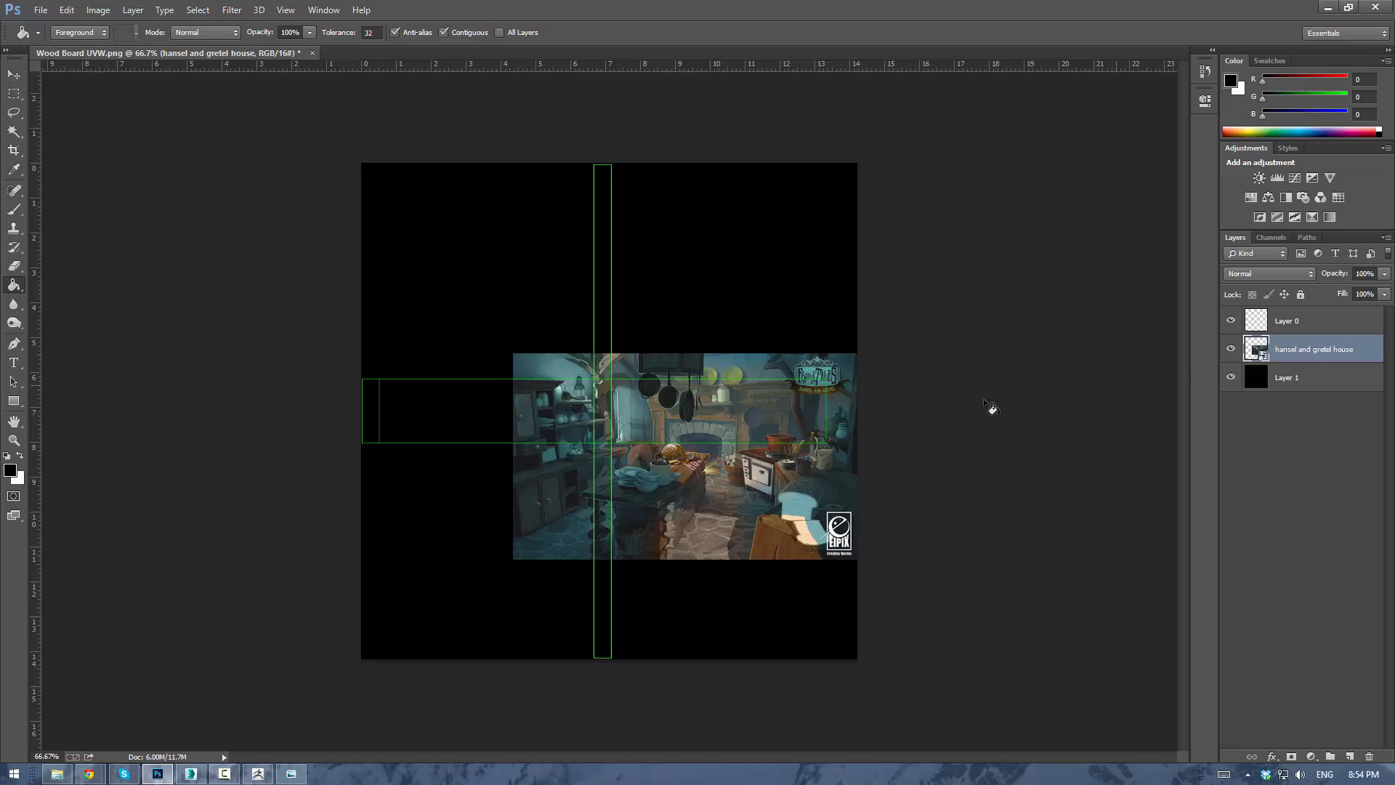
Create a new paint layer and place it between the UV template layer and the reference image.
{"action": "key", "text": "b"}
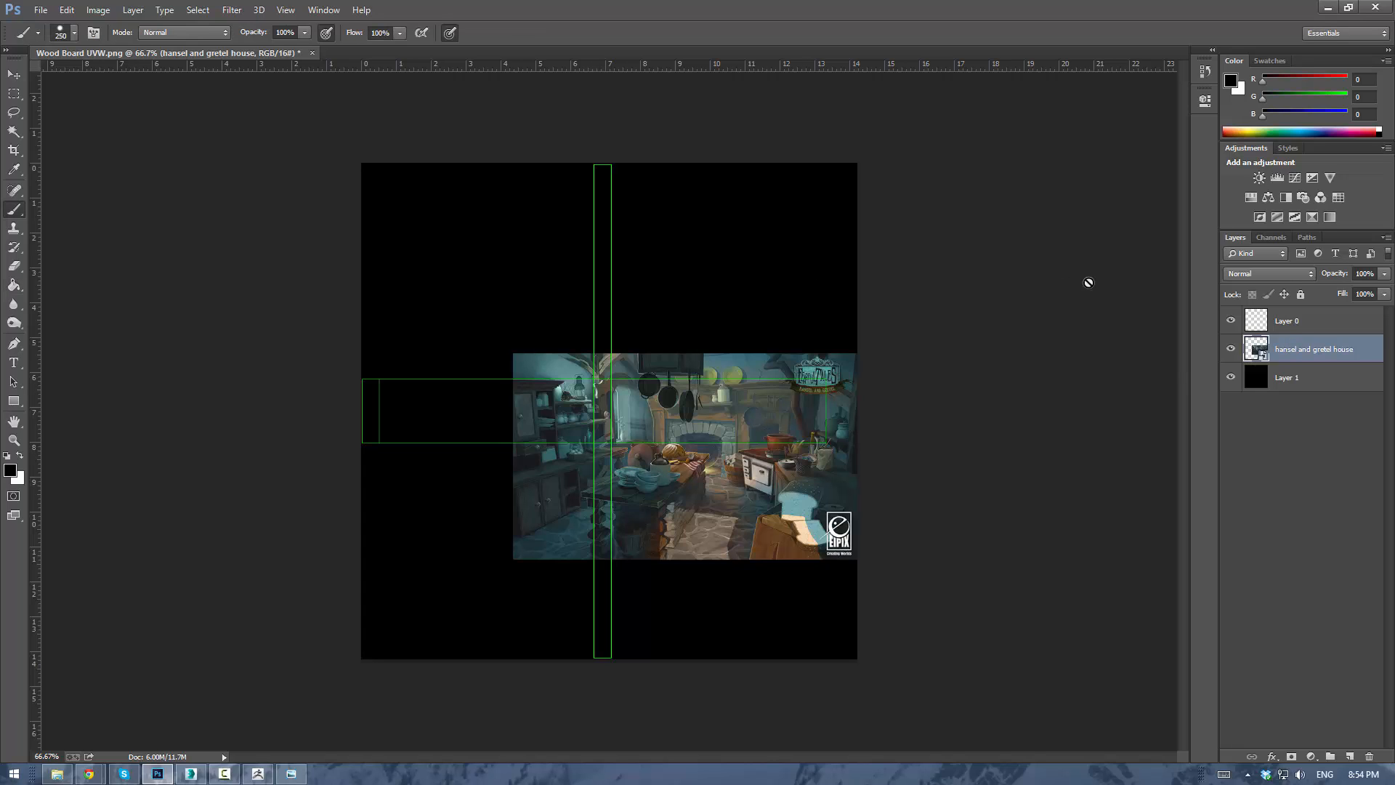
{"action": "left_click", "coordinate": [1287, 322]}
{"action": "left_click", "coordinate": [1350, 756]}
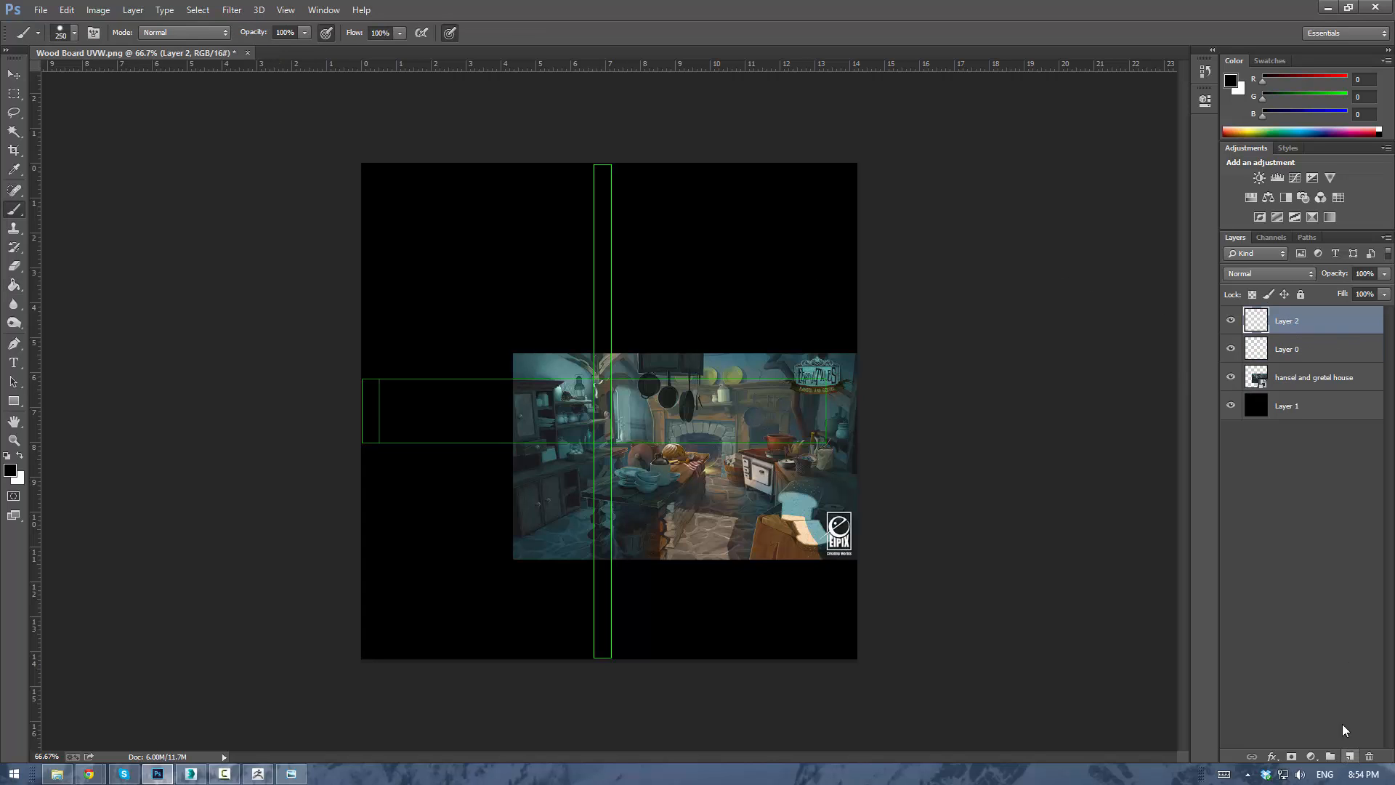
{"action": "key", "text": "ctrl+bracketleft"}
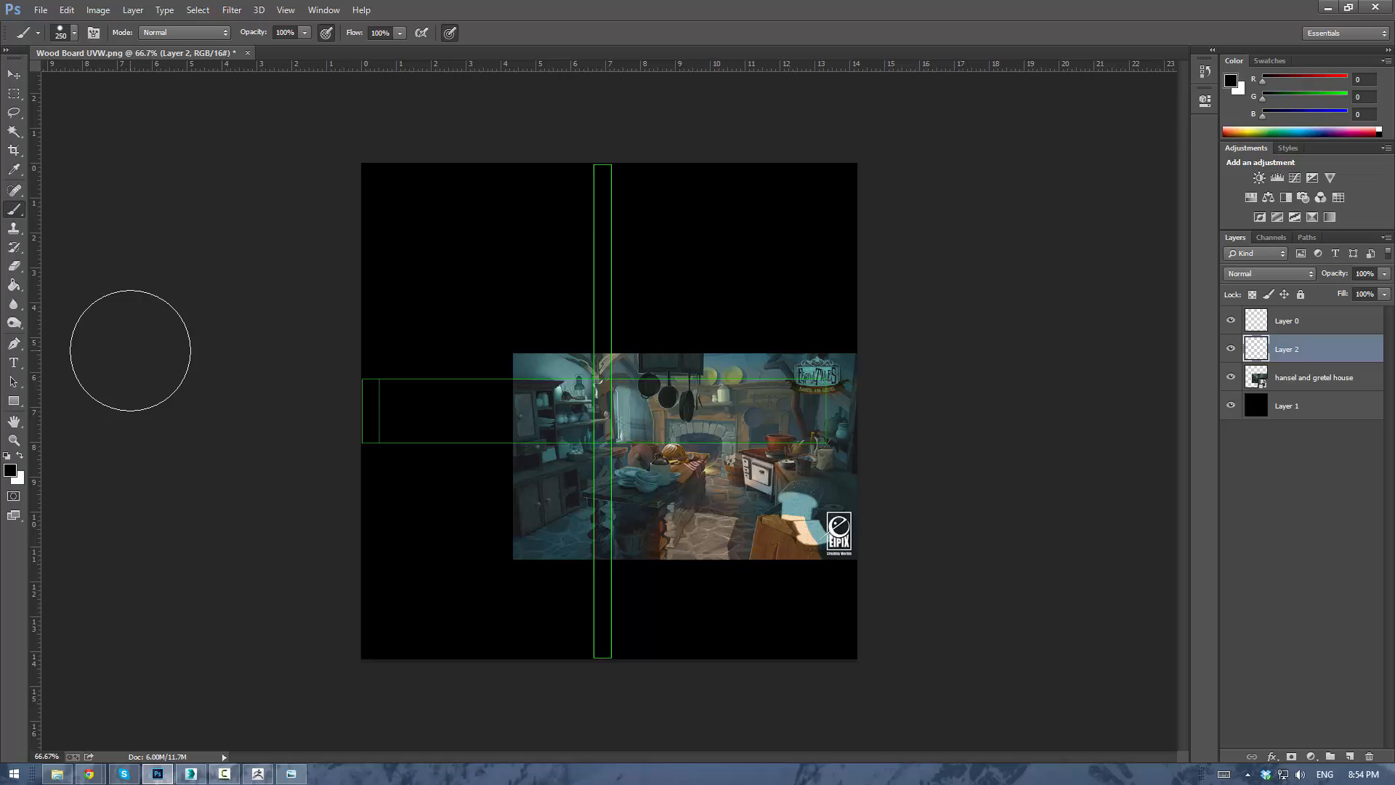
Sample brown (112, 74, 29) from the wooden bucket in the reference image as the foreground colour for the Brush tool.
{"action": "left_click", "coordinate": [13, 169]}
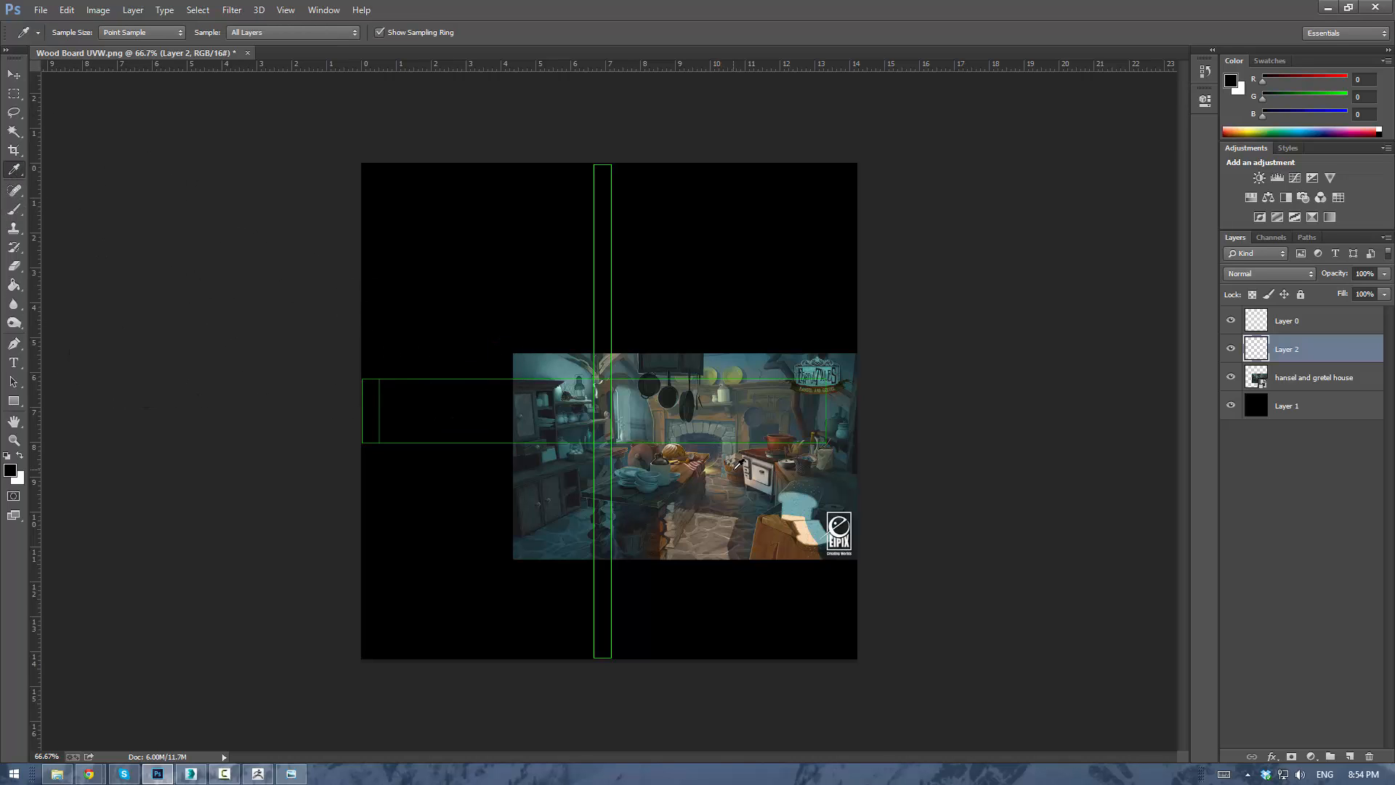
{"action": "left_click", "coordinate": [738, 463]}
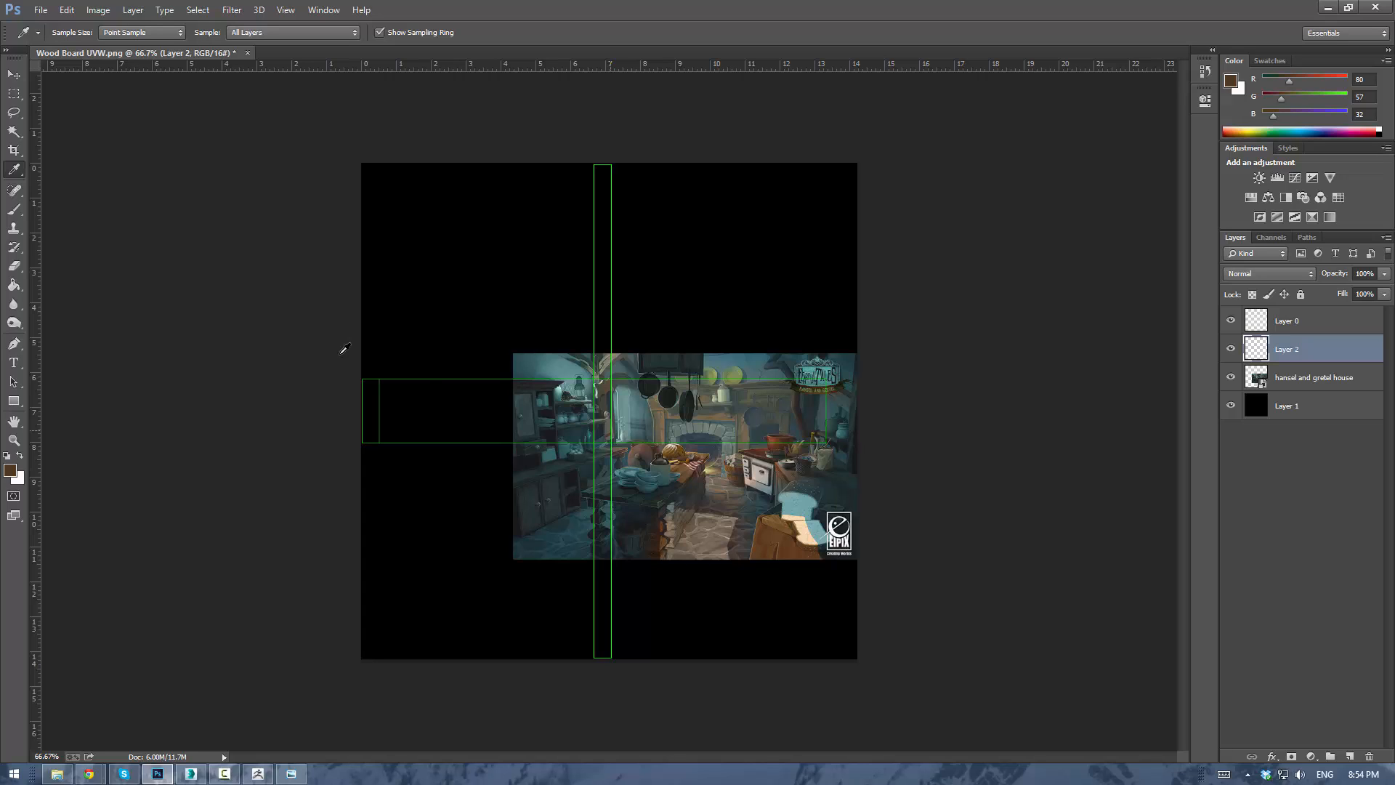
{"action": "left_click", "coordinate": [730, 464]}
{"action": "scroll", "coordinate": [727, 451], "scroll_direction": "up", "scroll_amount": 10, "text": "alt"}
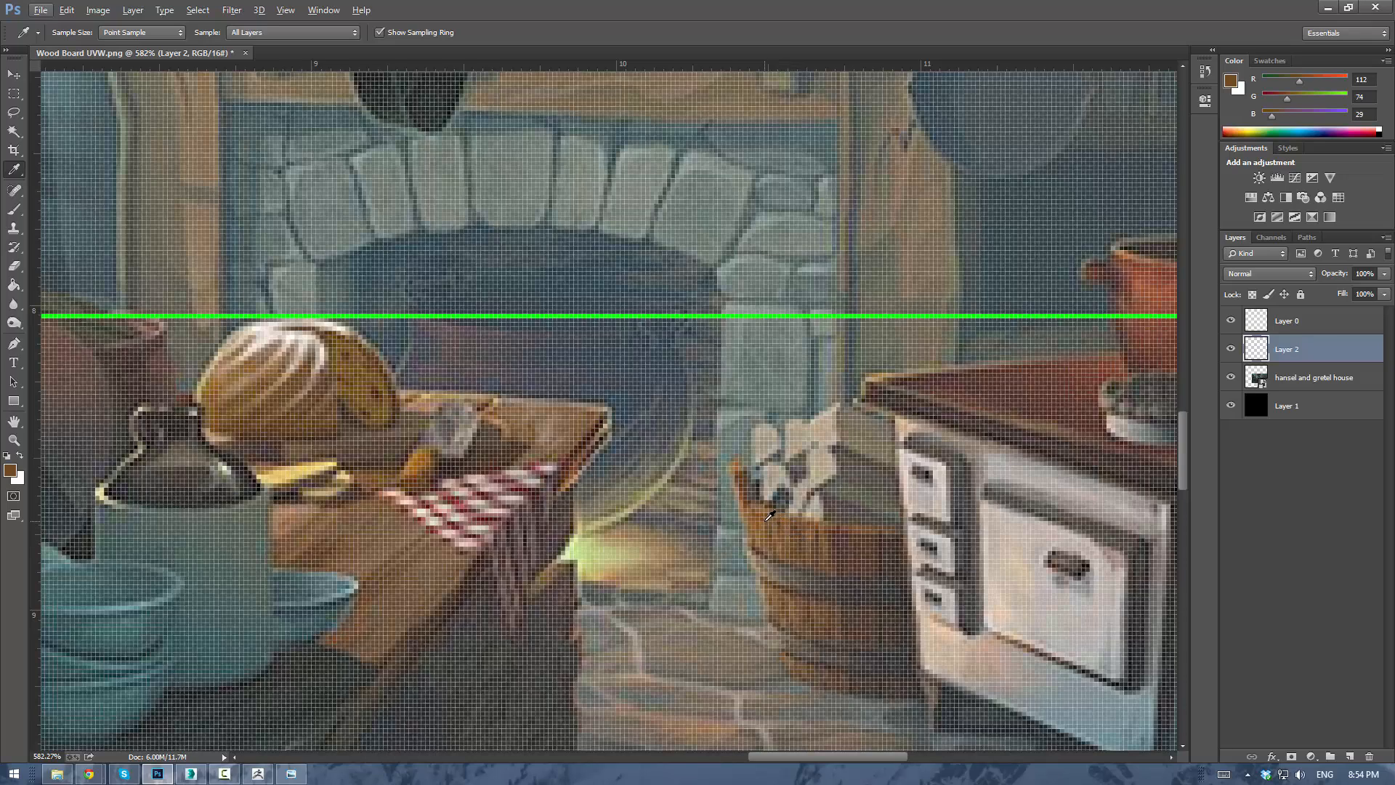
{"action": "key", "text": "alt"}
{"action": "scroll", "coordinate": [749, 499], "scroll_direction": "down", "scroll_amount": 10, "text": "alt"}
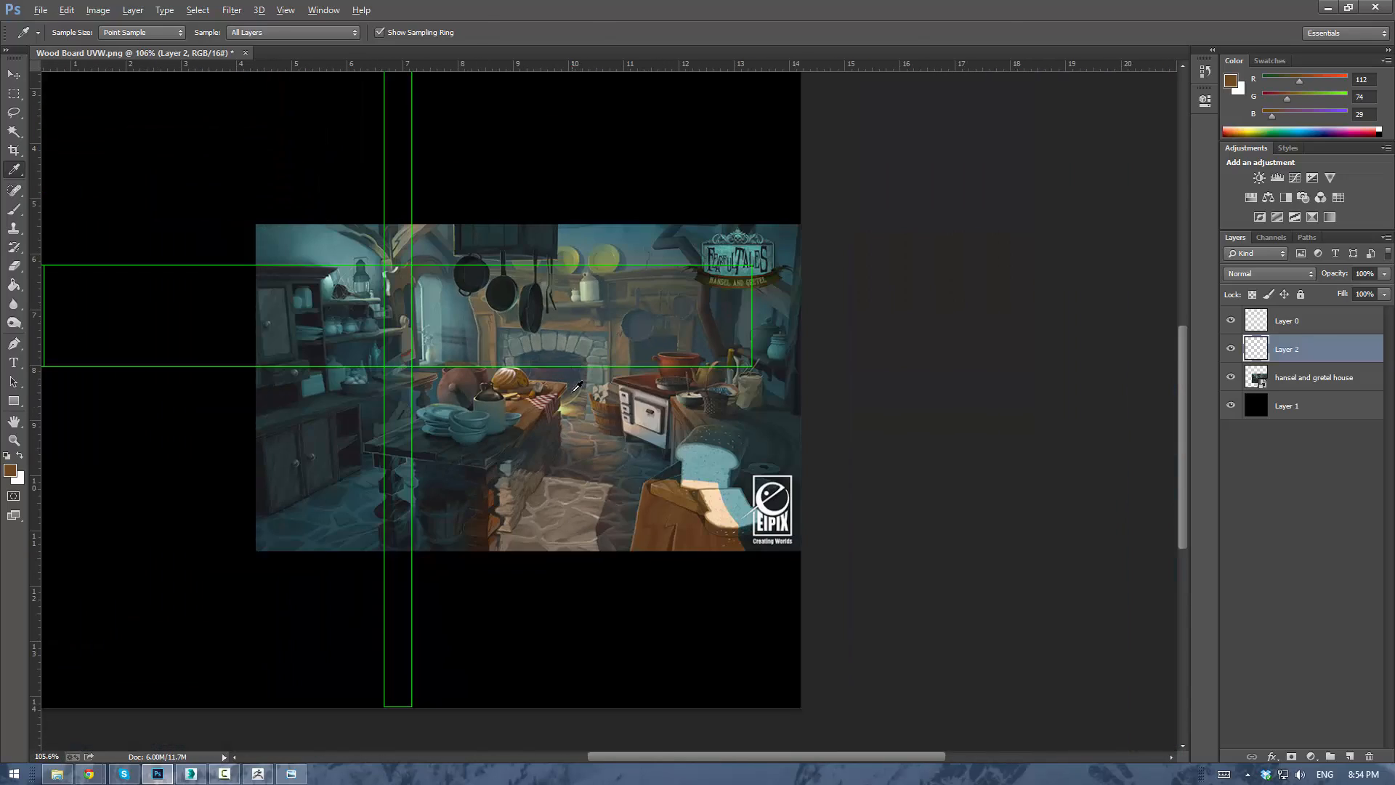
{"action": "key", "text": "b"}
{"action": "left_click_drag", "start_coordinate": [542, 367], "coordinate": [934, 524]}
{"action": "left_click", "coordinate": [1259, 329]}
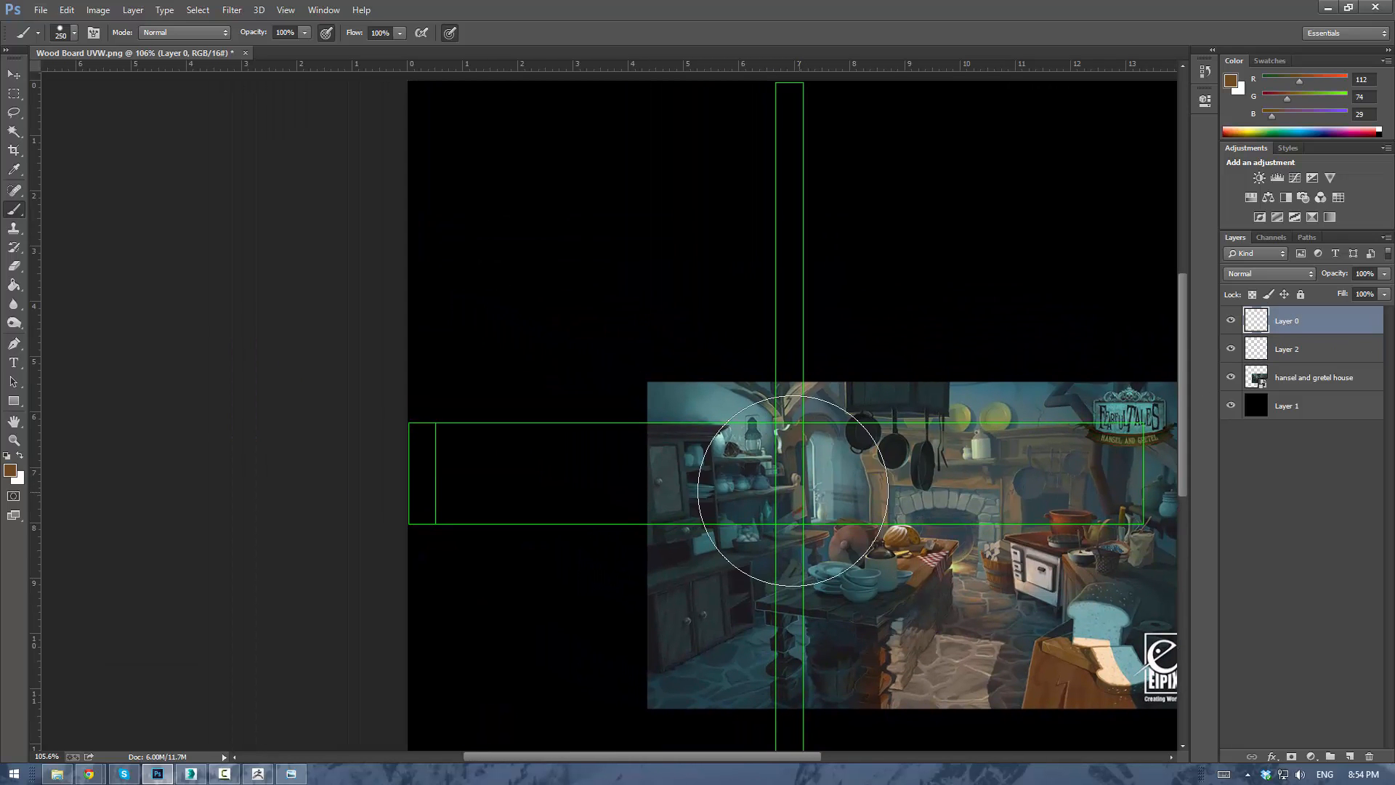
{"action": "scroll", "coordinate": [794, 506], "scroll_direction": "down", "scroll_amount": 2, "text": "alt"}
{"action": "left_click_drag", "start_coordinate": [614, 156], "coordinate": [594, 495]}
{"action": "key", "text": "ctrl+z"}
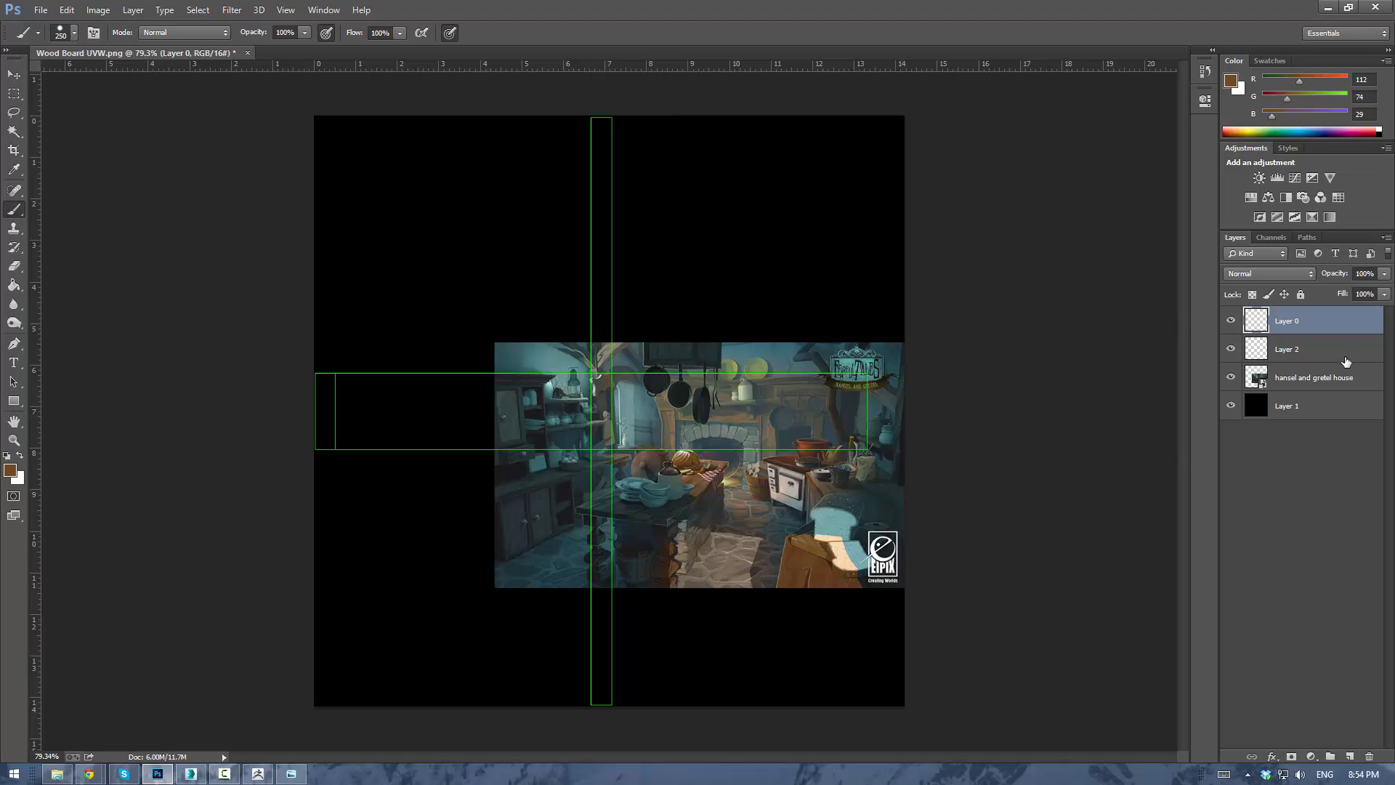
Paint solid brown over the full vertical and horizontal UV strips on Layer 2.
{"action": "left_click", "coordinate": [1286, 349]}
{"action": "mouse_move", "coordinate": [625, 149]}
{"action": "left_mouse_down"}
{"action": "mouse_move", "coordinate": [591, 274]}
{"action": "mouse_move", "coordinate": [603, 697]}
{"action": "left_mouse_up"}
{"action": "left_click_drag", "start_coordinate": [844, 414], "coordinate": [251, 405]}
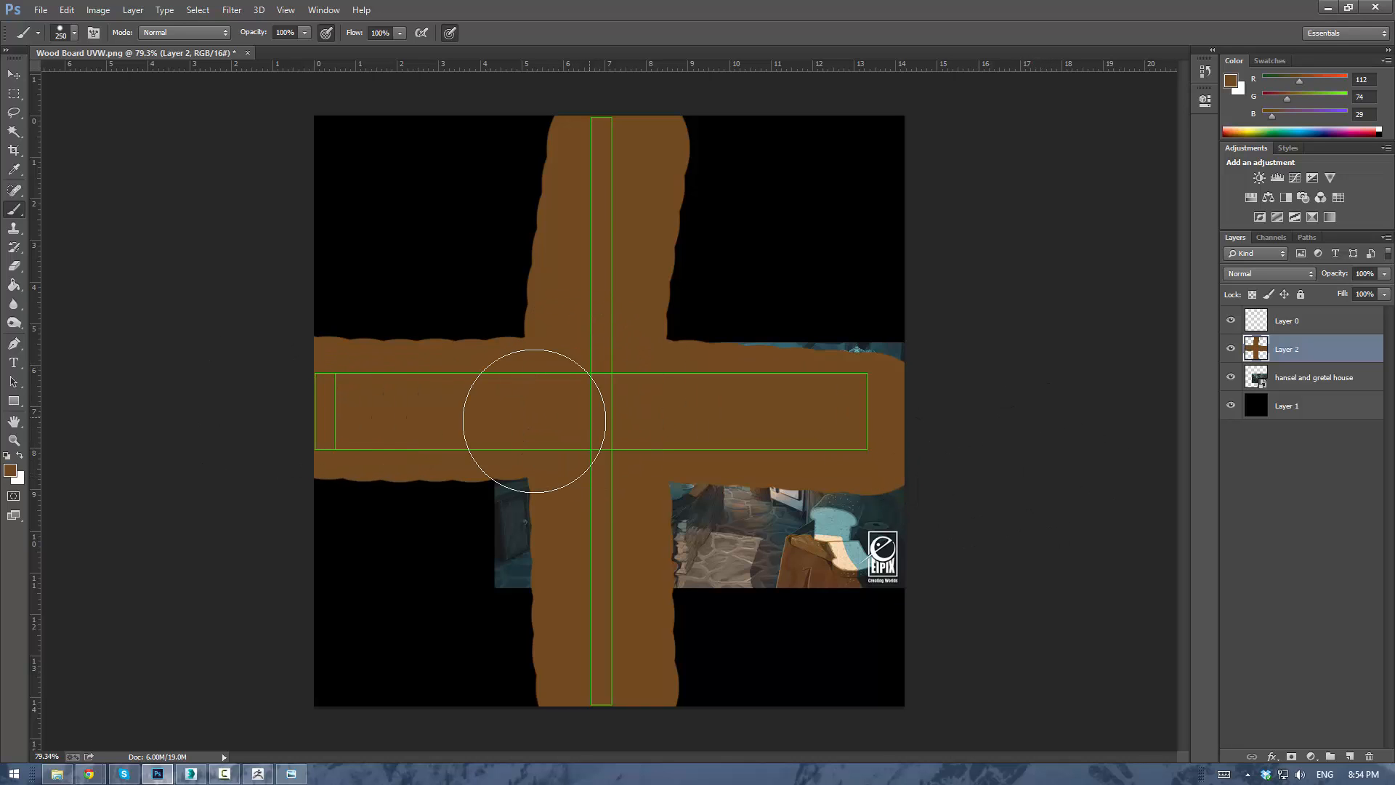
Darken the outlines of the vertical and horizontal UV strips using the Burn tool at brush size 20.
{"action": "left_click", "coordinate": [15, 331]}
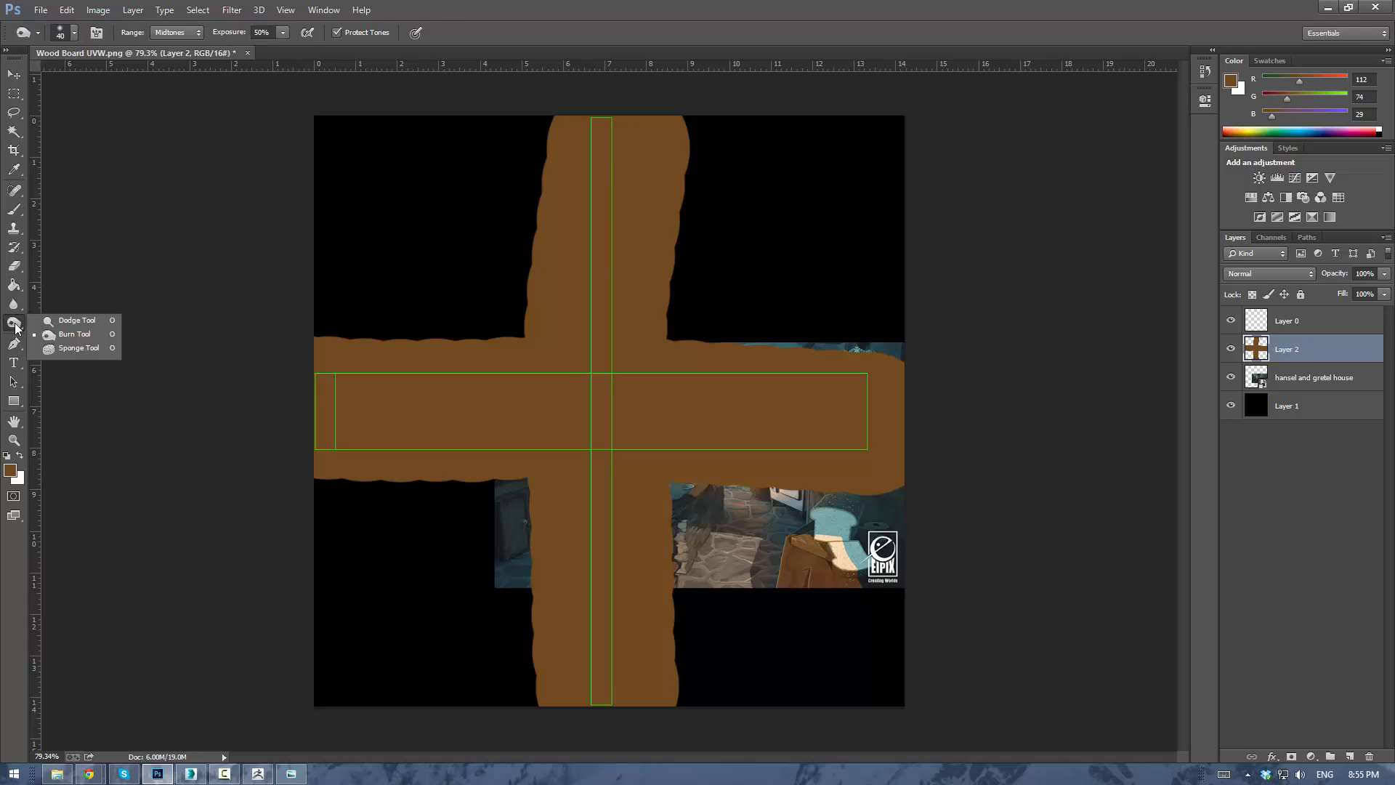
{"action": "left_click", "coordinate": [76, 334]}
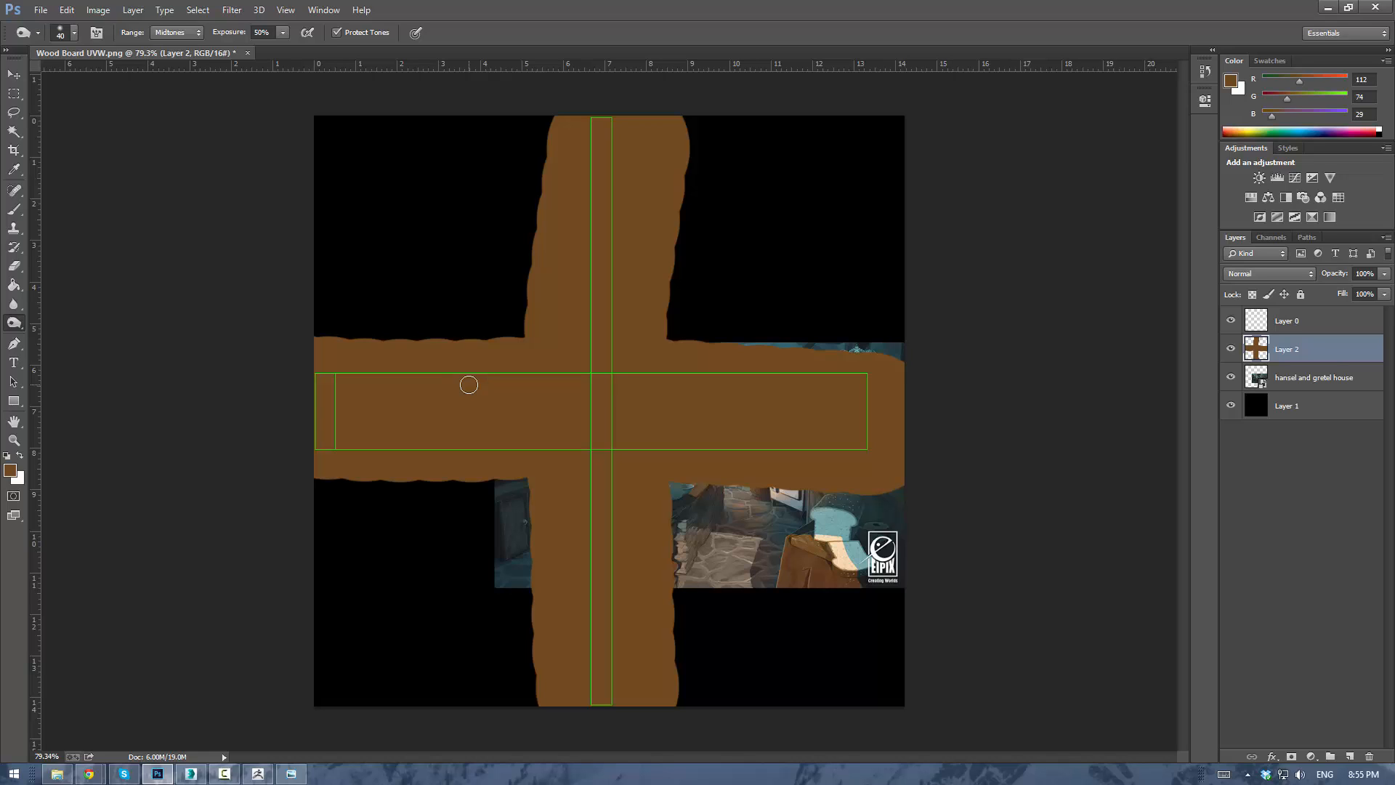
{"action": "key", "text": "bracketleft"}
{"action": "key", "text": "bracketleft"}
{"action": "key", "text": "bracketleft"}
{"action": "key", "text": "bracketleft"}
{"action": "left_click_drag", "start_coordinate": [612, 121], "coordinate": [610, 694]}
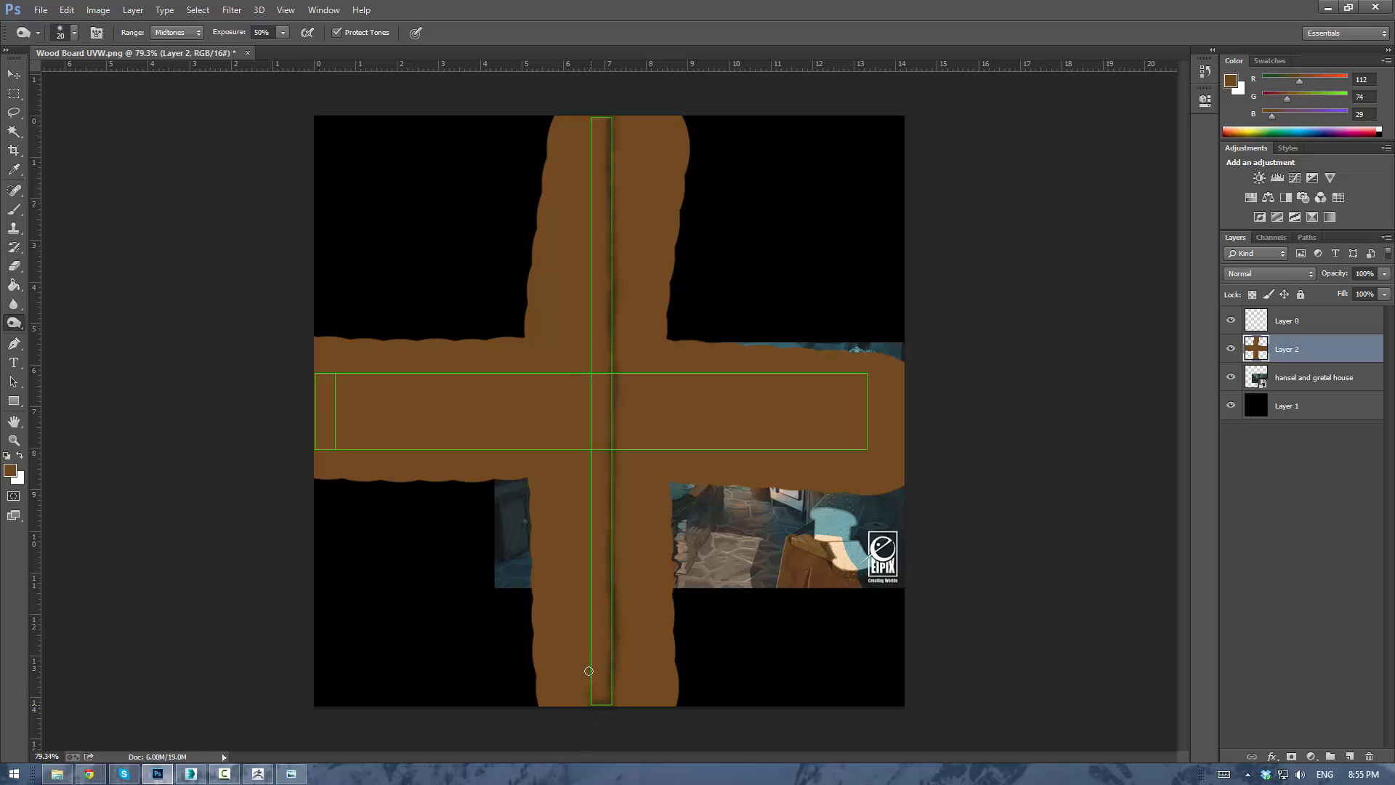
{"action": "left_click_drag", "start_coordinate": [588, 670], "coordinate": [588, 714]}
{"action": "left_click_drag", "start_coordinate": [586, 606], "coordinate": [591, 456]}
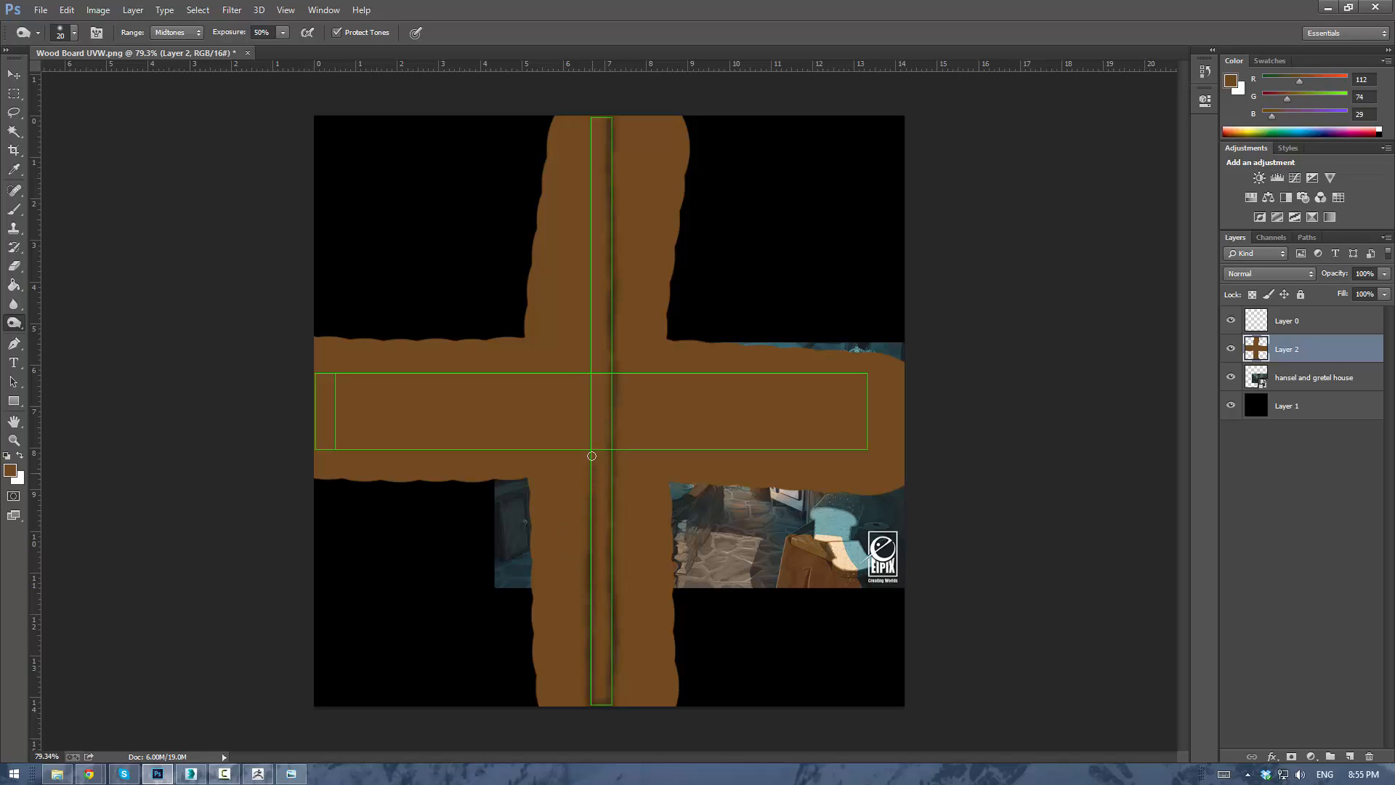
{"action": "mouse_move", "coordinate": [590, 367]}
{"action": "left_mouse_down"}
{"action": "mouse_move", "coordinate": [591, 410]}
{"action": "mouse_move", "coordinate": [588, 228]}
{"action": "left_mouse_up"}
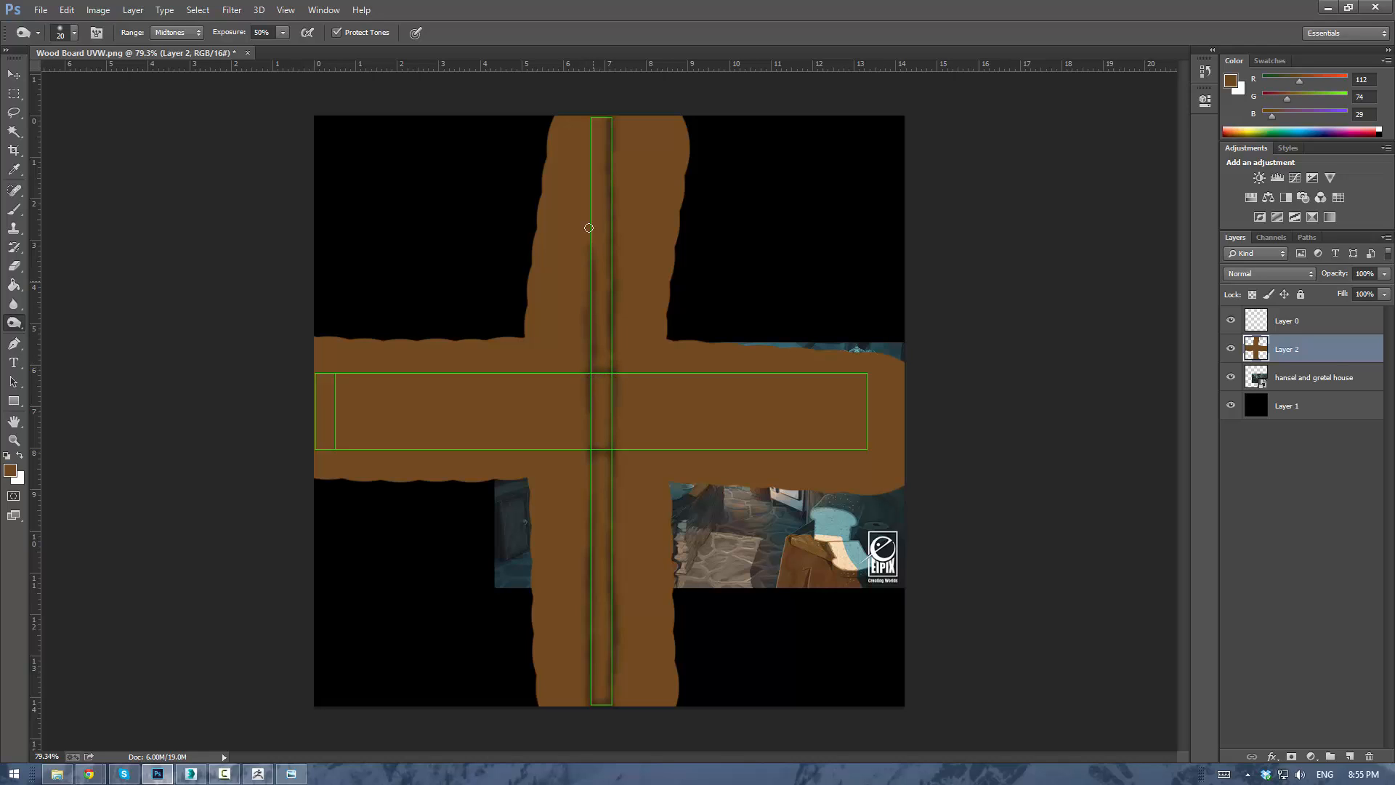
{"action": "left_click_drag", "start_coordinate": [589, 116], "coordinate": [593, 202]}
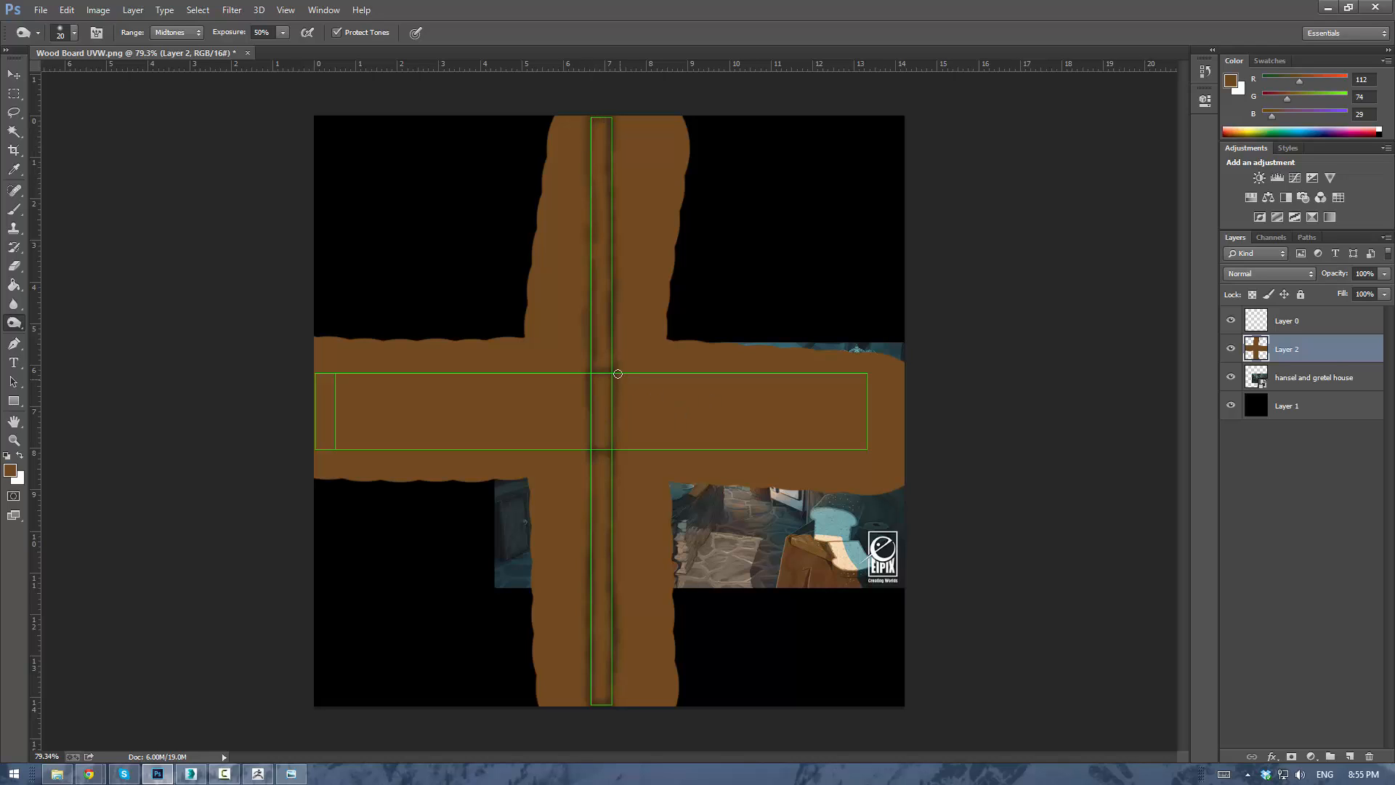
{"action": "mouse_move", "coordinate": [609, 373]}
{"action": "left_mouse_down"}
{"action": "mouse_move", "coordinate": [850, 373]}
{"action": "mouse_move", "coordinate": [860, 451]}
{"action": "left_mouse_up"}
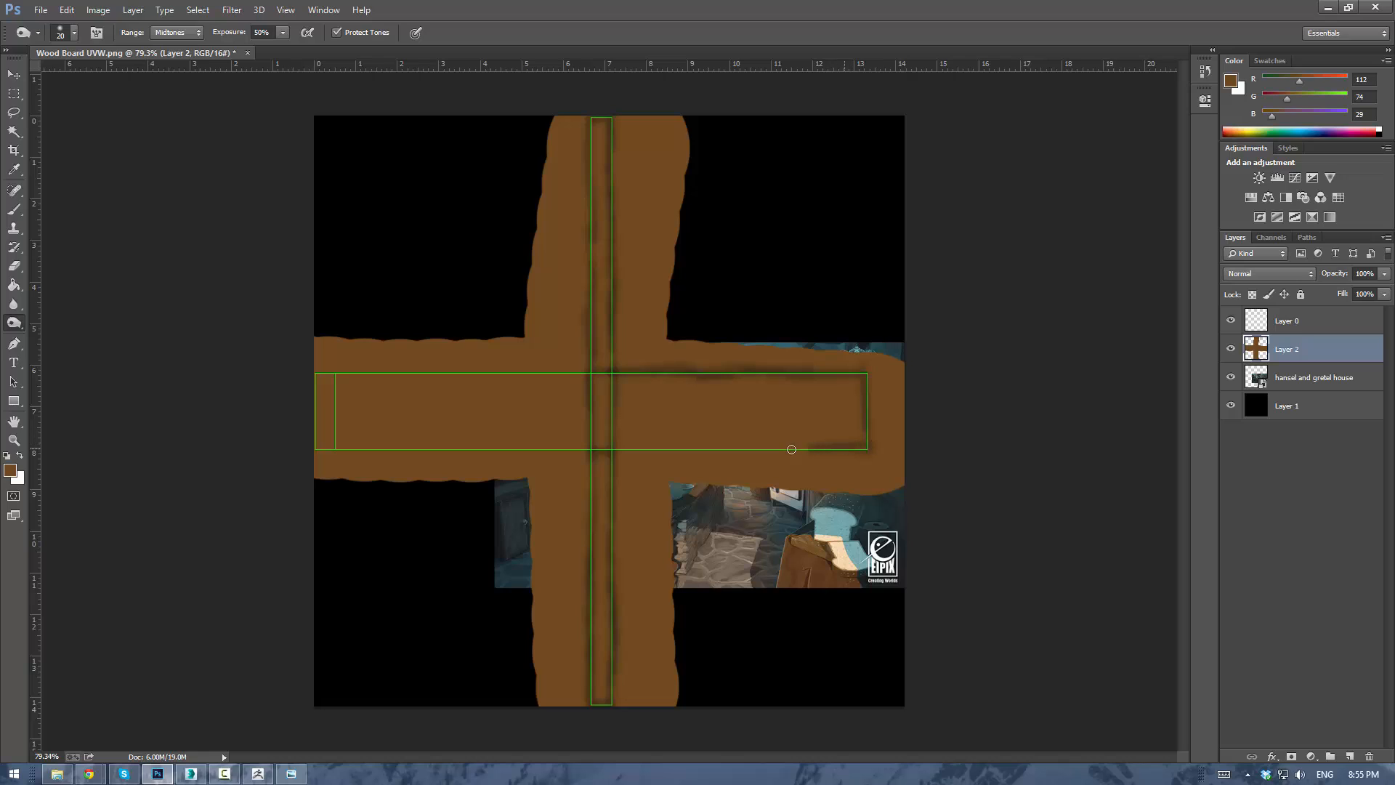
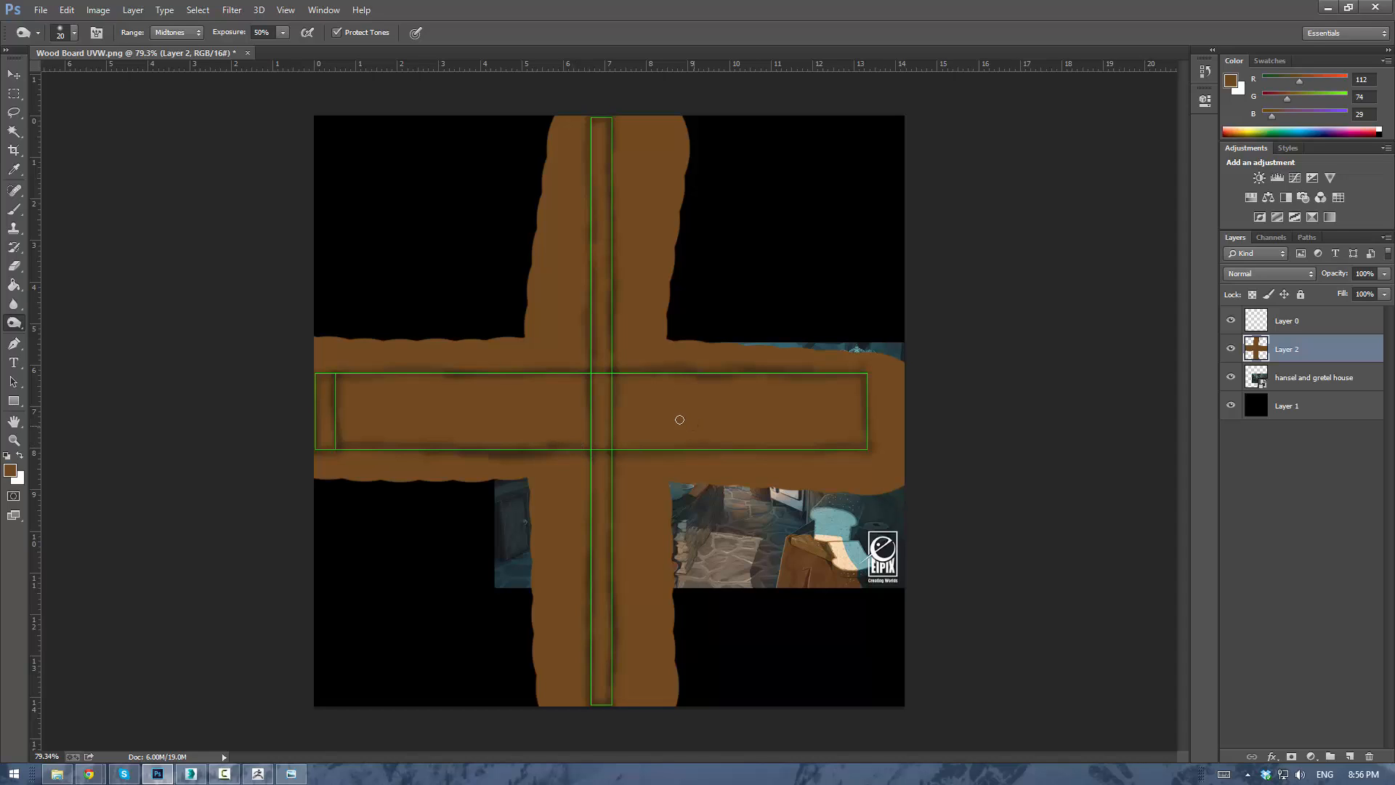
Set the foreground colour to the darker brown 613f17 and choose a soft-edged brush, undoing the test dab.
{"action": "left_click", "coordinate": [12, 471]}
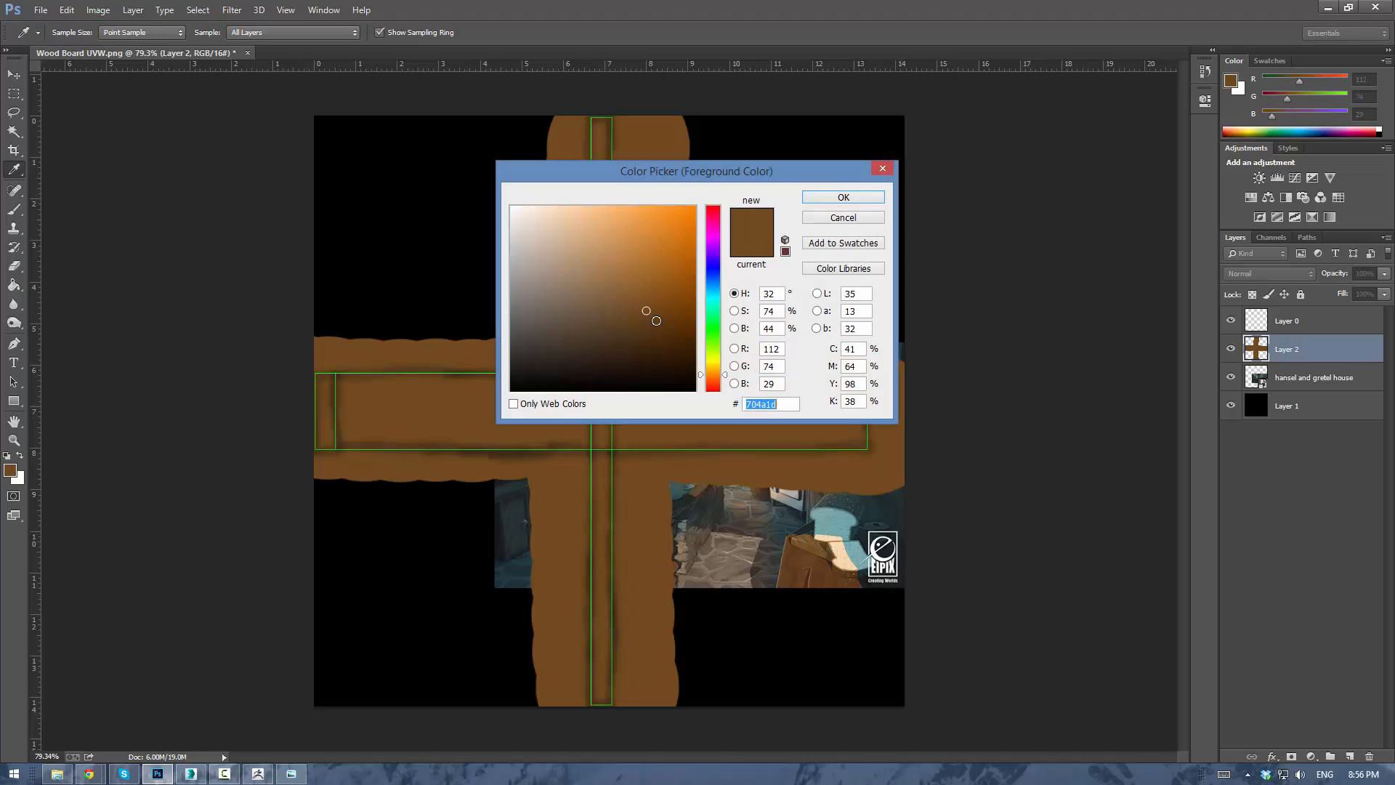
{"action": "left_click", "coordinate": [652, 320]}
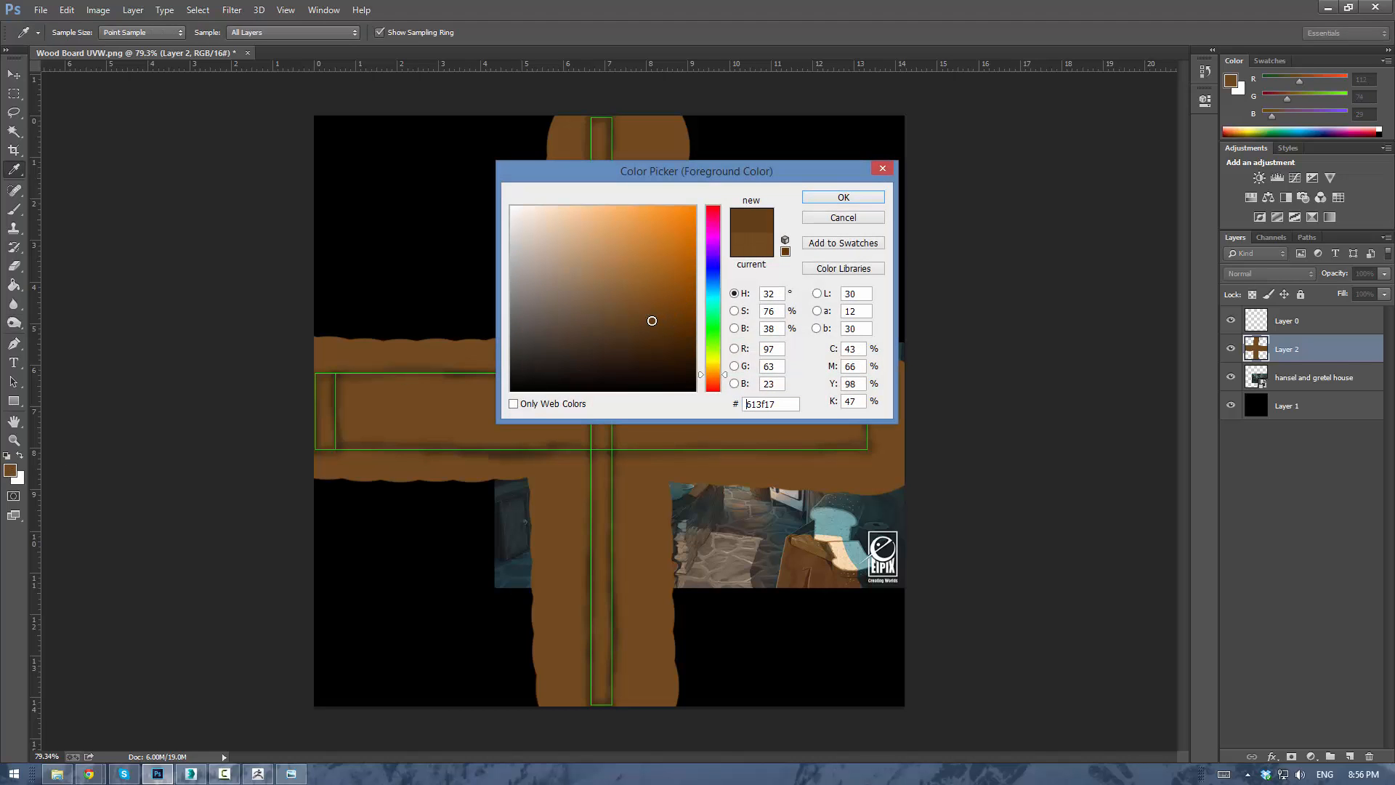
{"action": "left_click", "coordinate": [844, 200]}
{"action": "key", "text": "b"}
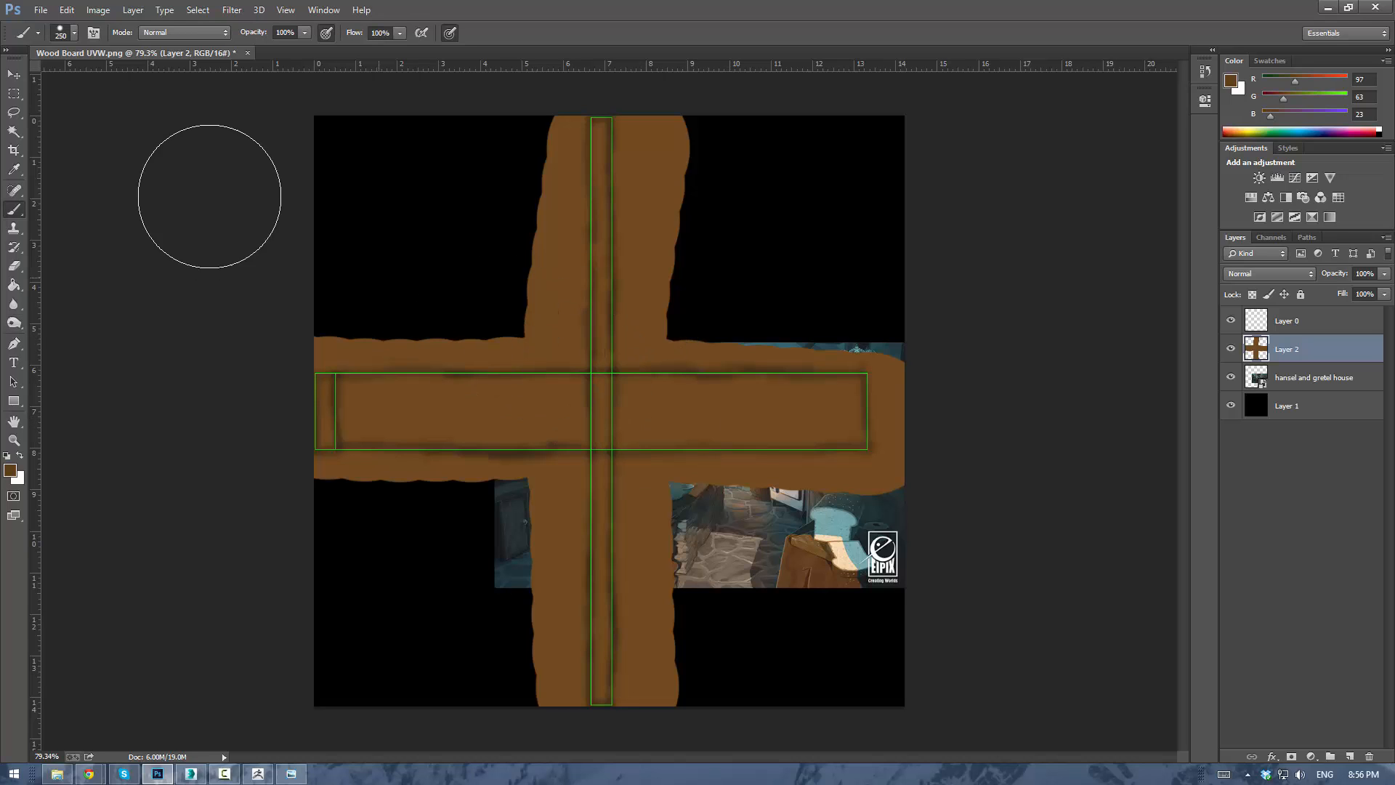
{"action": "left_click", "coordinate": [76, 34]}
{"action": "left_click", "coordinate": [451, 430]}
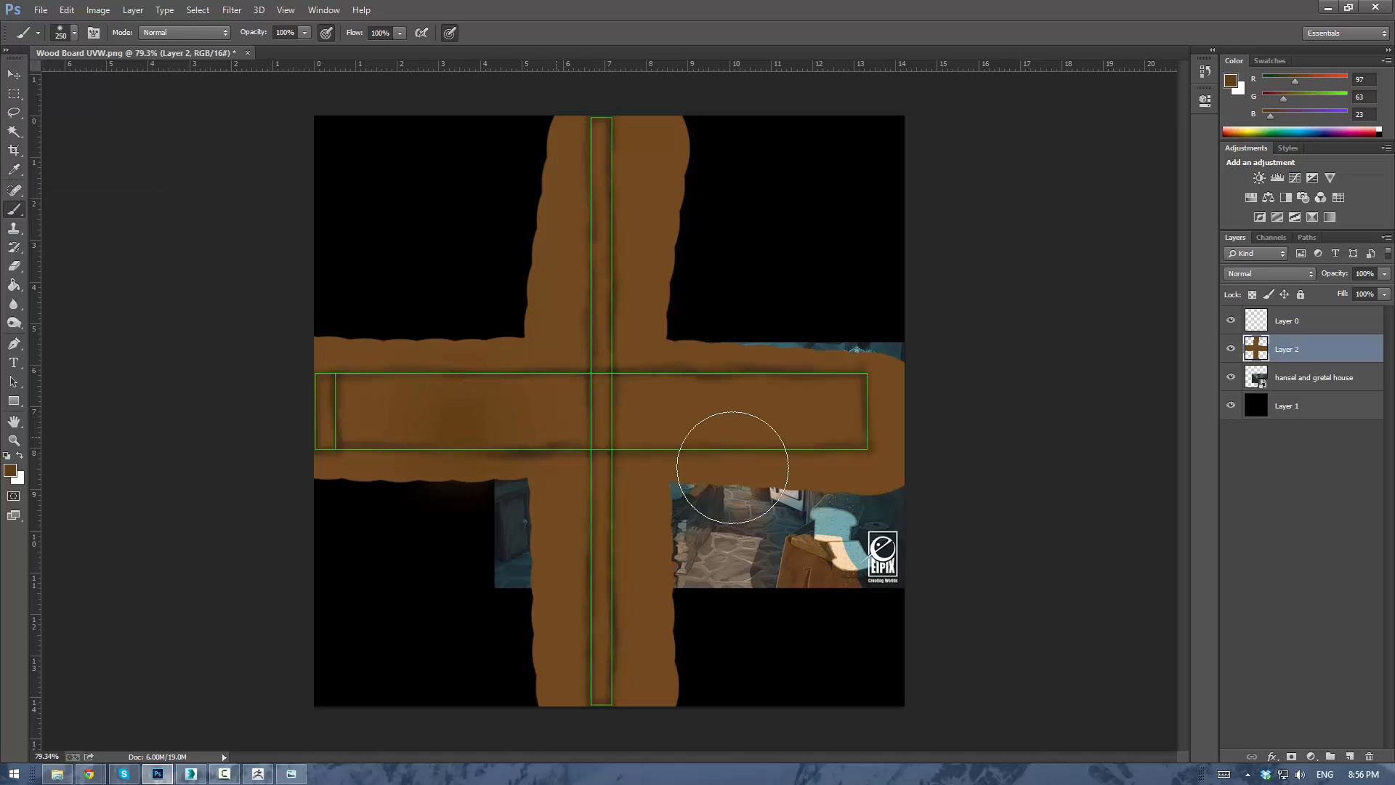
{"action": "key", "text": "ctrl+z"}
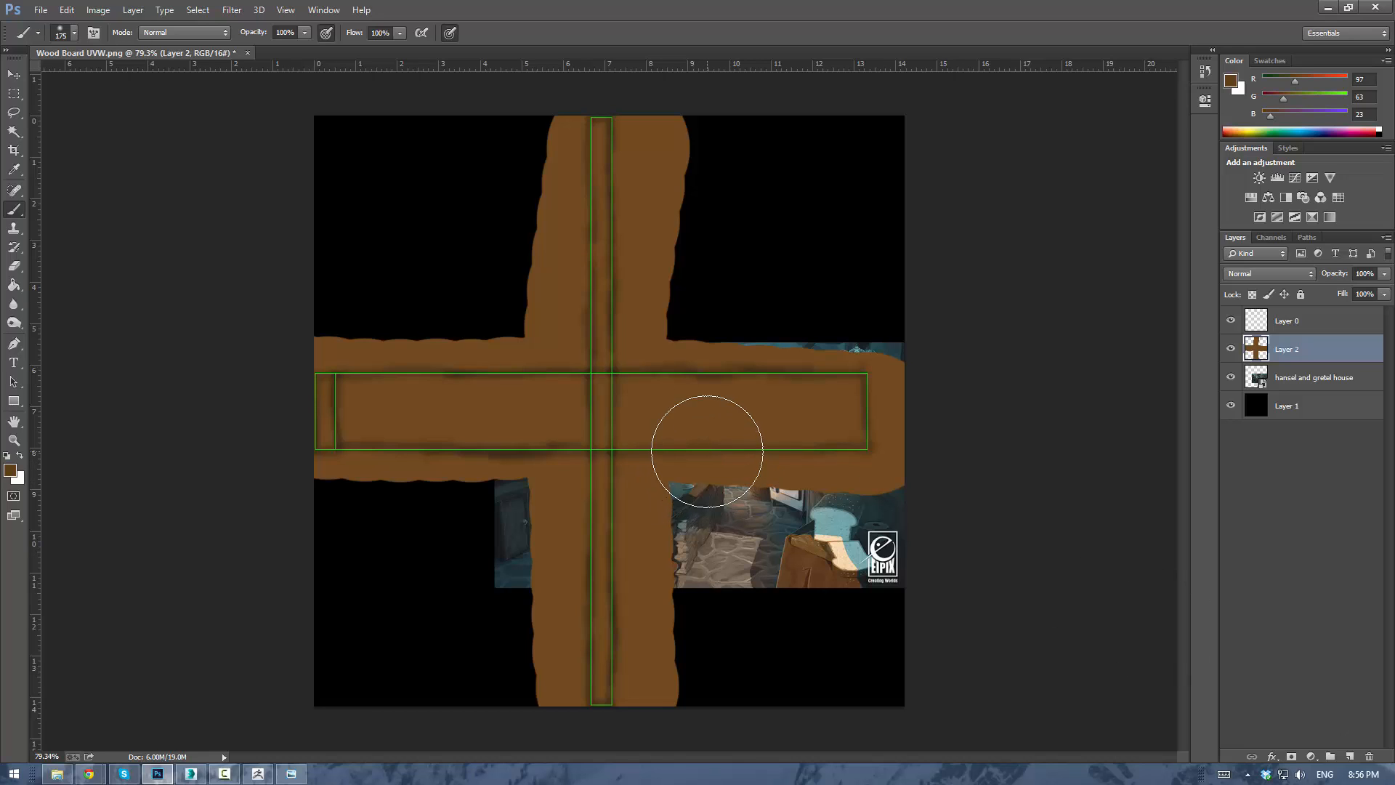
Paint soft darker-brown patches inside both plank strips with a size 100 brush, and hide the UV template layer.
{"action": "key", "text": "["}
{"action": "key", "text": "["}
{"action": "key", "text": "["}
{"action": "key", "text": "["}
{"action": "key", "text": "["}
{"action": "key", "text": "["}
{"action": "key", "text": "["}
{"action": "key", "text": "["}
{"action": "key", "text": "["}
{"action": "mouse_move", "coordinate": [827, 410]}
{"action": "left_mouse_down"}
{"action": "mouse_move", "coordinate": [729, 402]}
{"action": "mouse_move", "coordinate": [771, 423]}
{"action": "mouse_move", "coordinate": [663, 421]}
{"action": "mouse_move", "coordinate": [701, 404]}
{"action": "mouse_move", "coordinate": [649, 399]}
{"action": "left_mouse_up"}
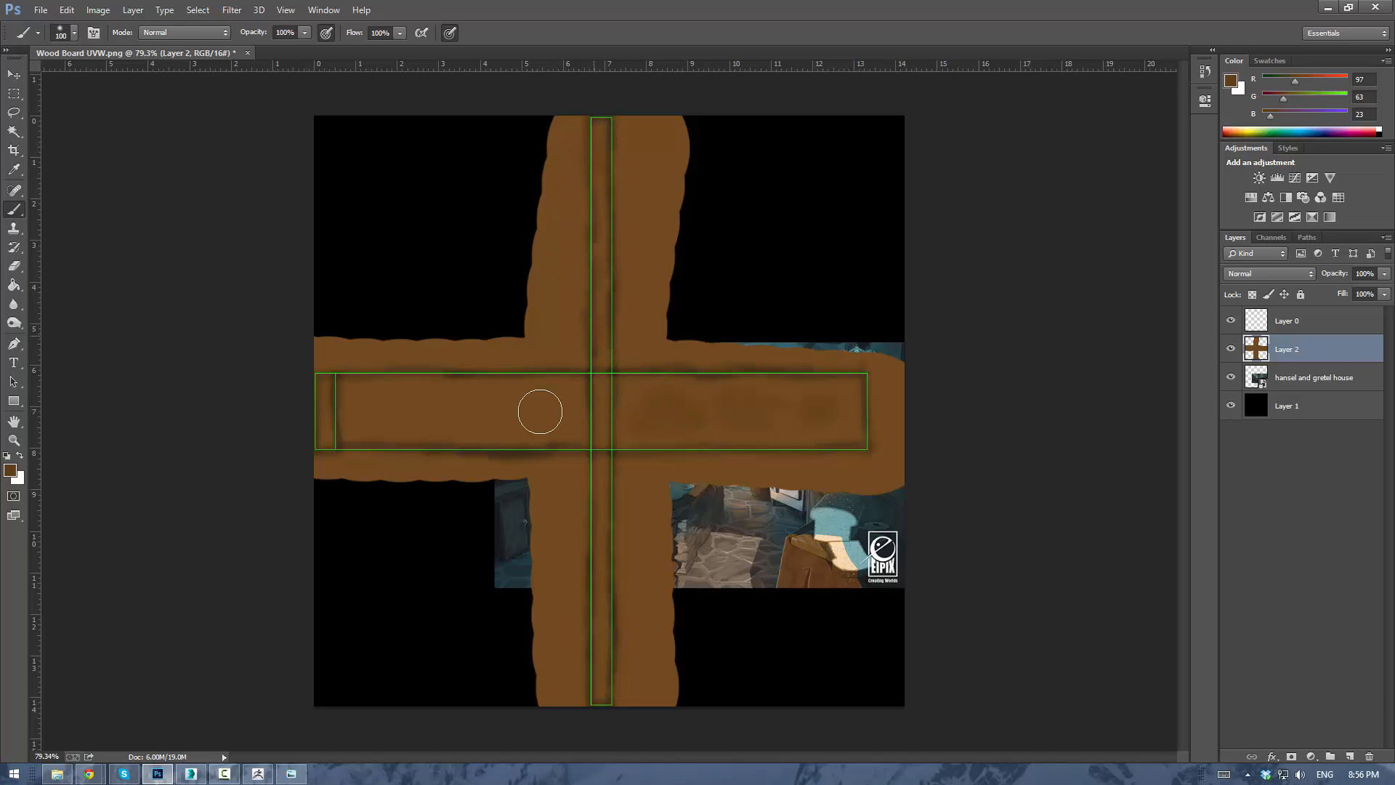
{"action": "mouse_move", "coordinate": [531, 405]}
{"action": "left_mouse_down"}
{"action": "mouse_move", "coordinate": [554, 421]}
{"action": "mouse_move", "coordinate": [380, 414]}
{"action": "mouse_move", "coordinate": [408, 399]}
{"action": "left_mouse_up"}
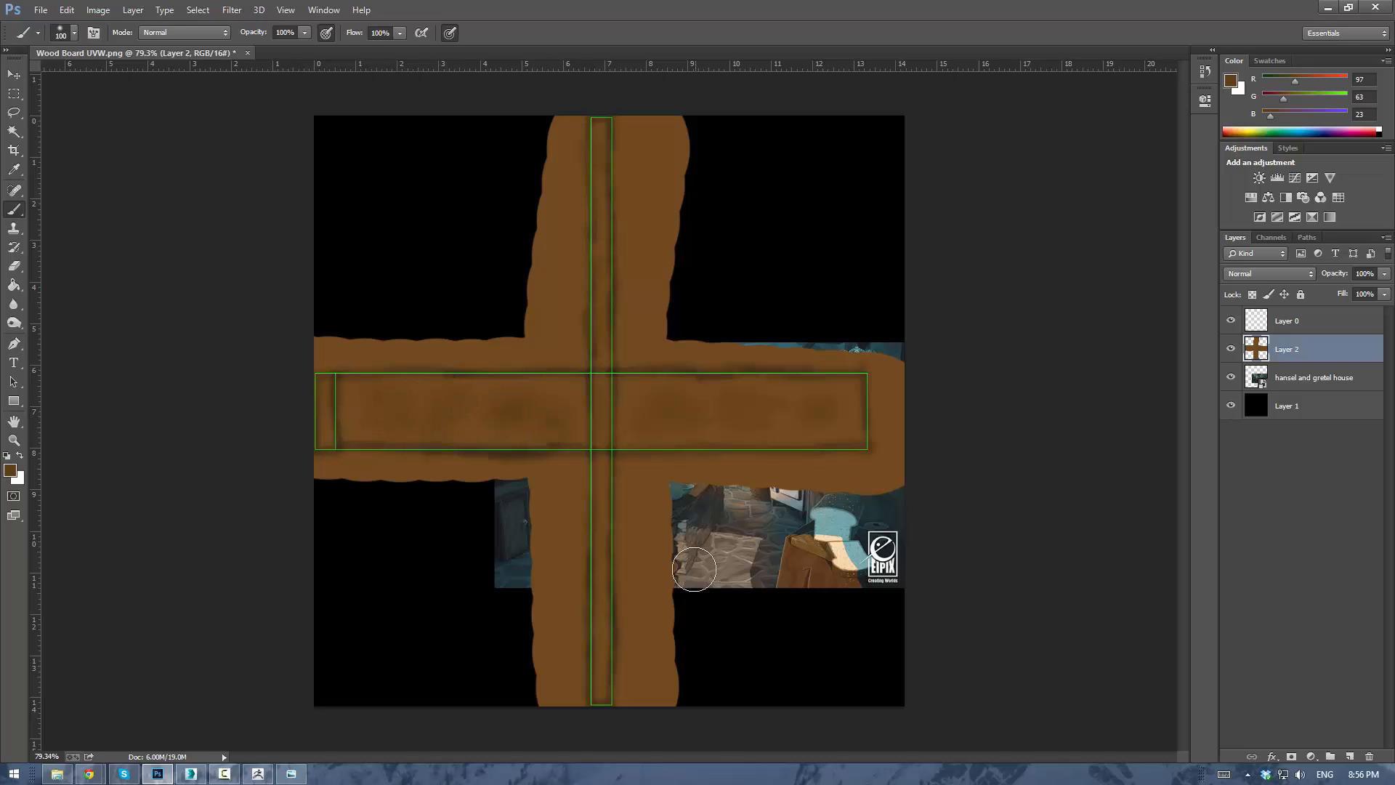
{"action": "left_click_drag", "start_coordinate": [602, 596], "coordinate": [596, 666]}
{"action": "mouse_move", "coordinate": [746, 394]}
{"action": "left_mouse_down"}
{"action": "mouse_move", "coordinate": [848, 395]}
{"action": "mouse_move", "coordinate": [822, 427]}
{"action": "mouse_move", "coordinate": [739, 430]}
{"action": "mouse_move", "coordinate": [710, 446]}
{"action": "left_mouse_up"}
{"action": "left_click", "coordinate": [1231, 322]}
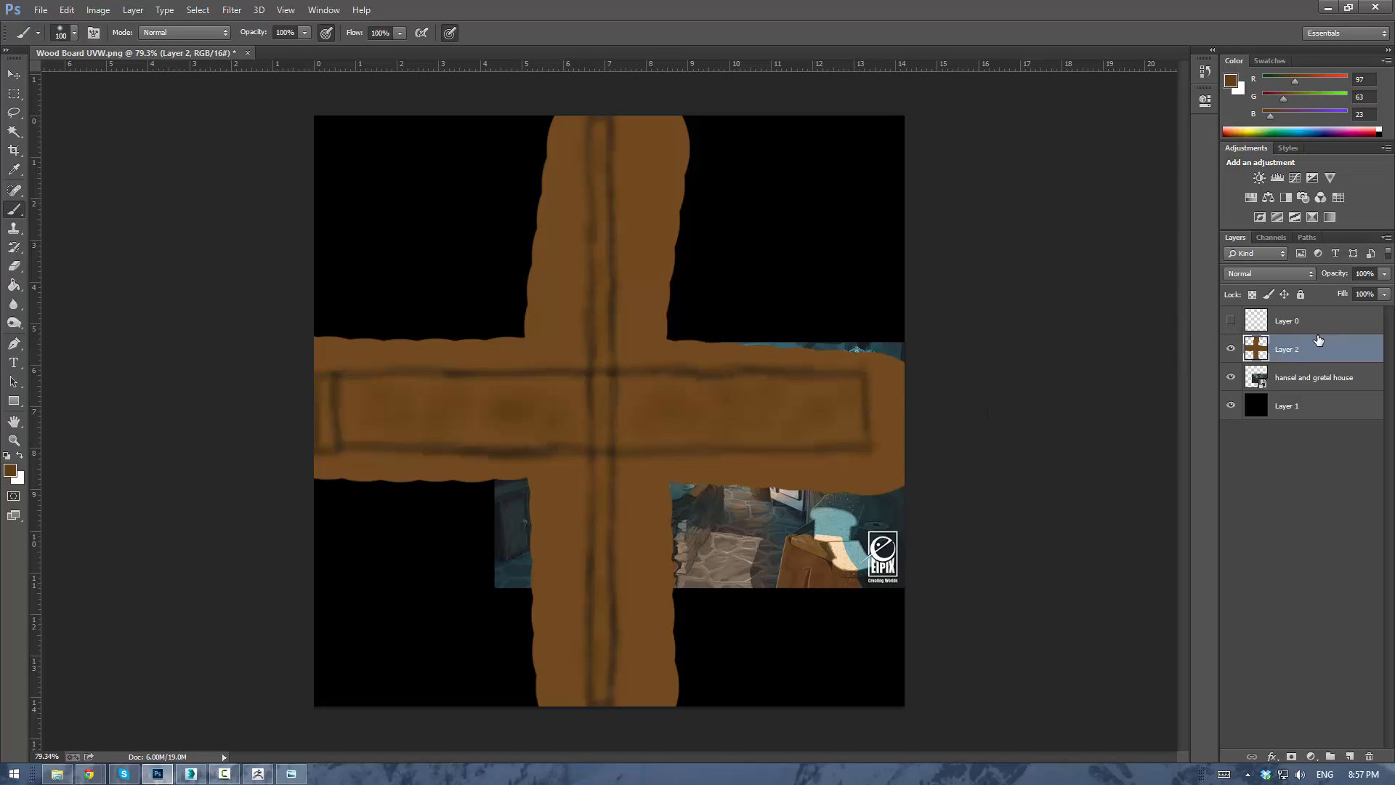
Save the document over Wood Board Diffuse.psd with Maximize Compatibility on, and switch to 3ds Max.
{"action": "left_click", "coordinate": [40, 11]}
{"action": "left_click", "coordinate": [62, 186]}
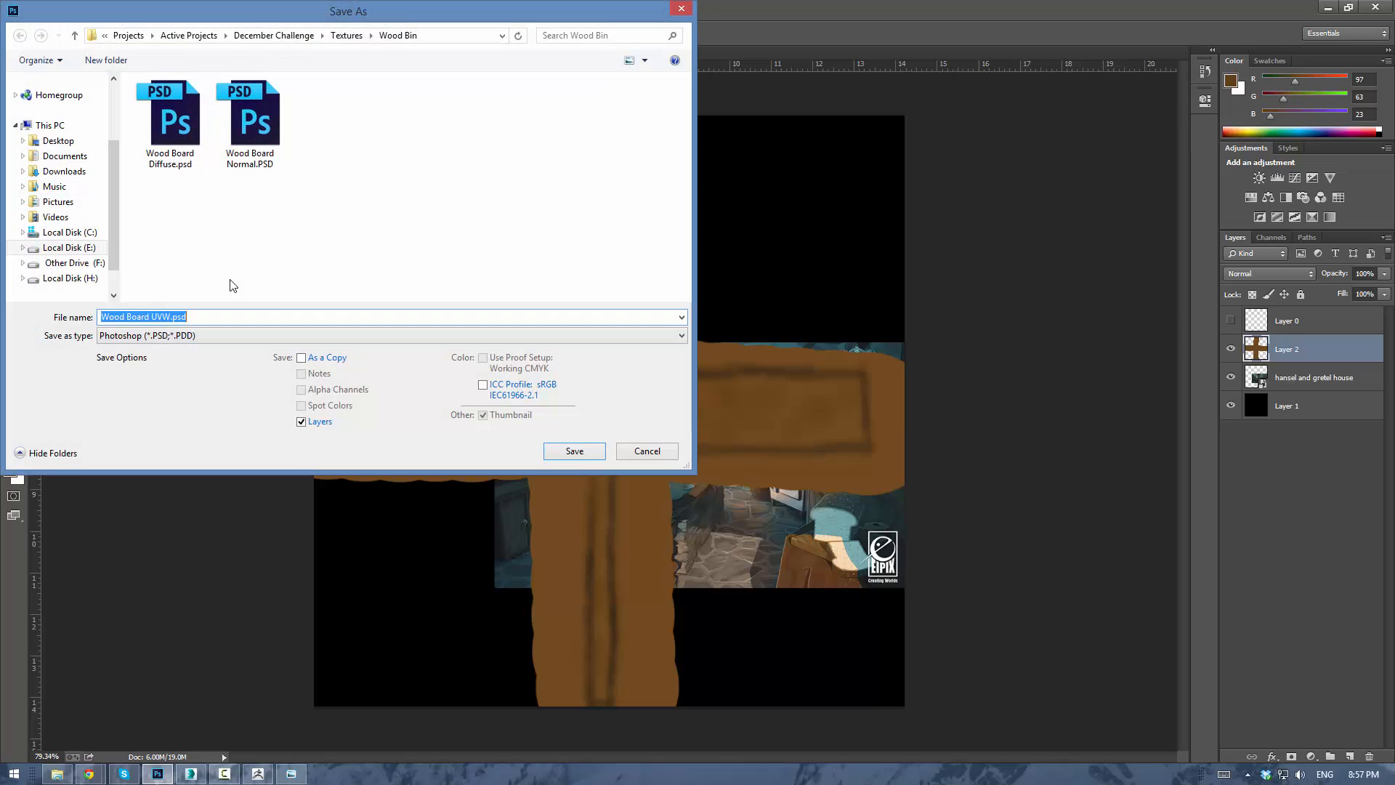
{"action": "left_click", "coordinate": [193, 117]}
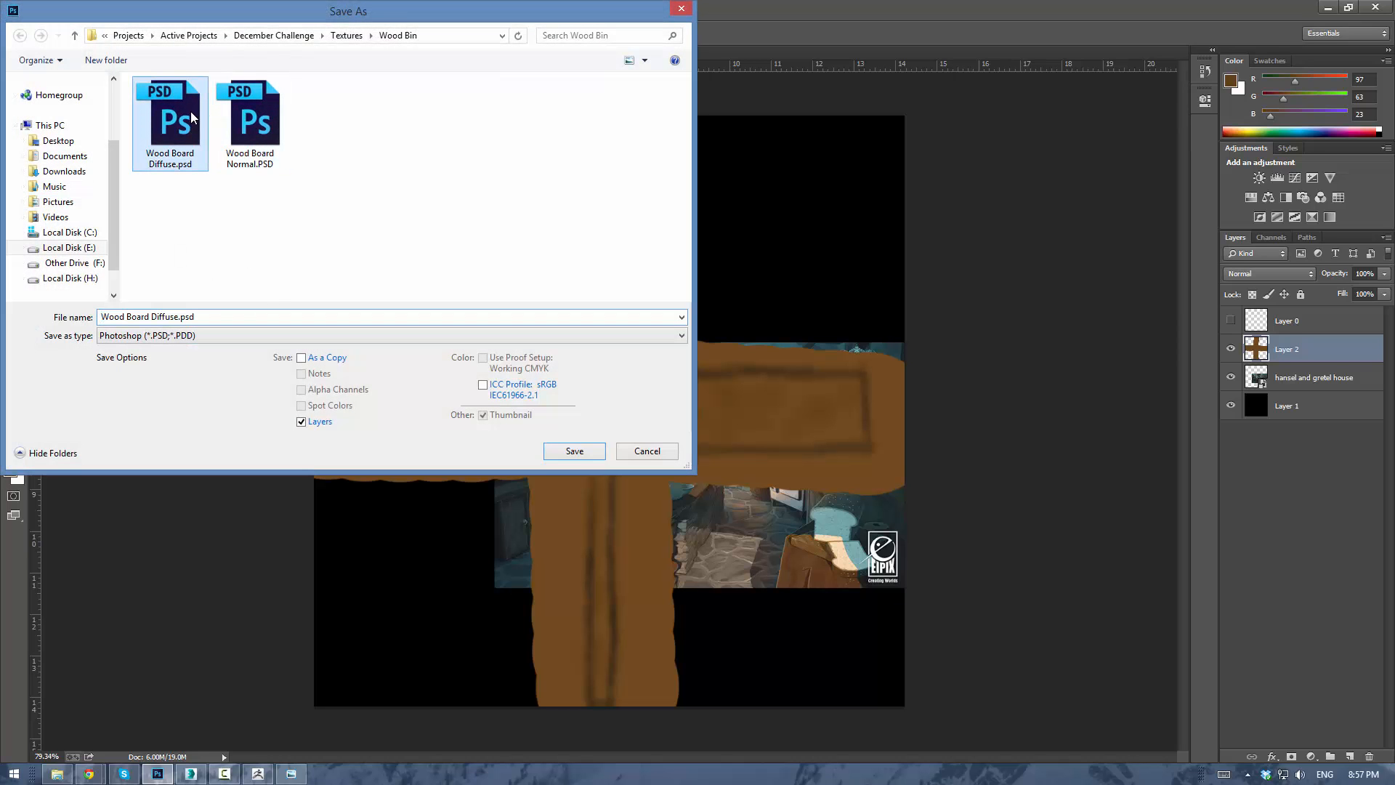
{"action": "left_click", "coordinate": [580, 458]}
{"action": "left_click", "coordinate": [740, 393]}
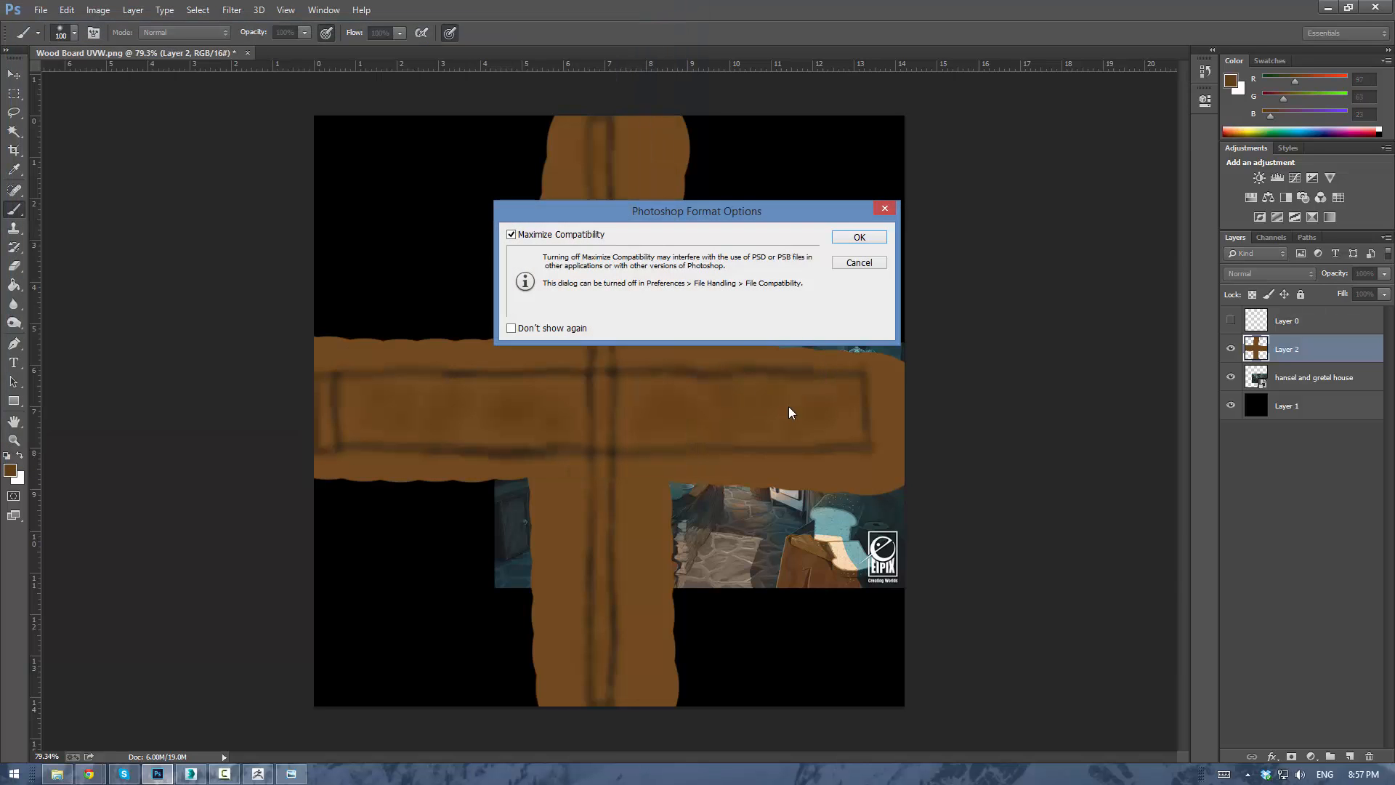
{"action": "left_click", "coordinate": [868, 243]}
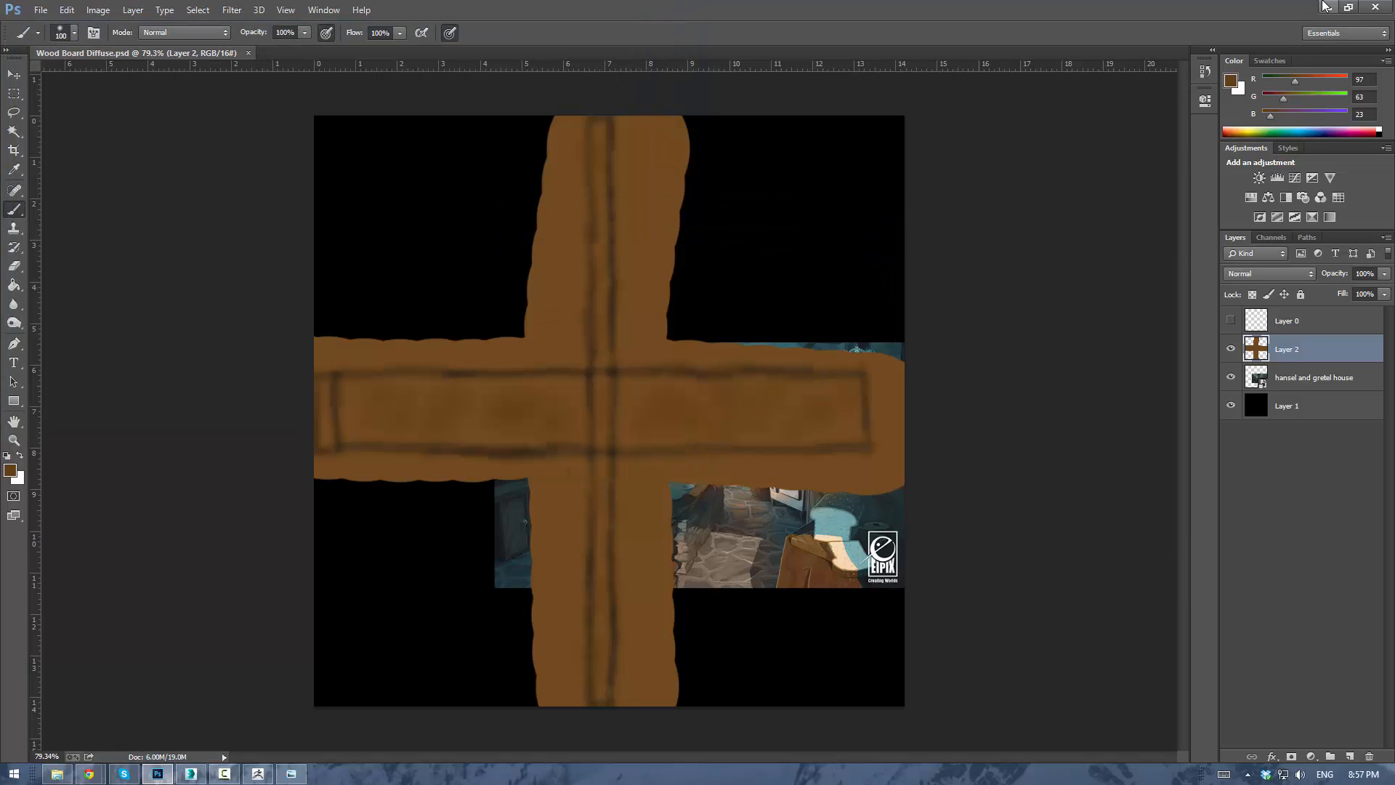
{"action": "left_click", "coordinate": [1322, 7]}
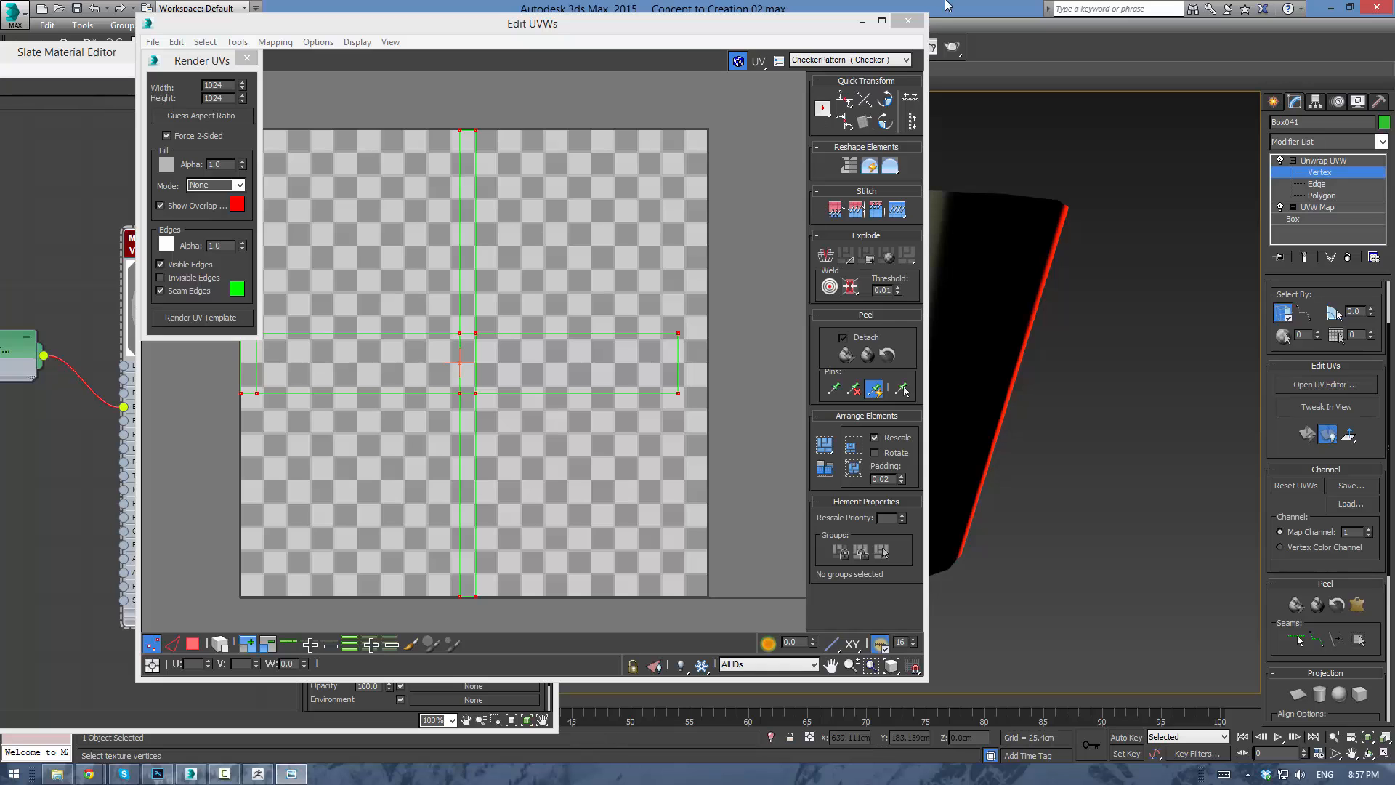
Bring up the Slate Material Editor and reposition the normal map nodes to free space beside the material's diffuse input.
{"action": "left_click", "coordinate": [960, 13]}
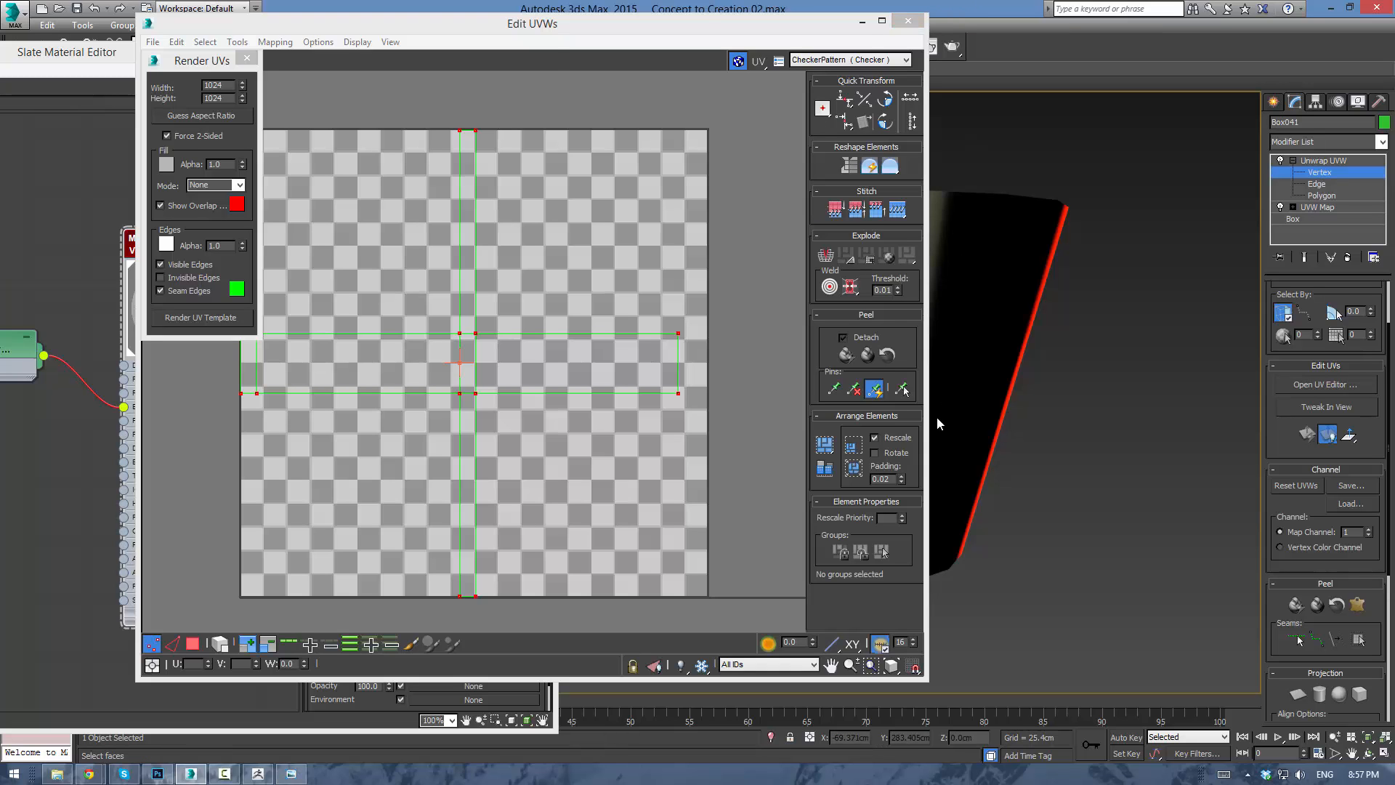
{"action": "key", "text": "m"}
{"action": "key", "text": "m"}
{"action": "left_click_drag", "start_coordinate": [266, 58], "coordinate": [869, 105]}
{"action": "left_click_drag", "start_coordinate": [610, 393], "coordinate": [593, 449]}
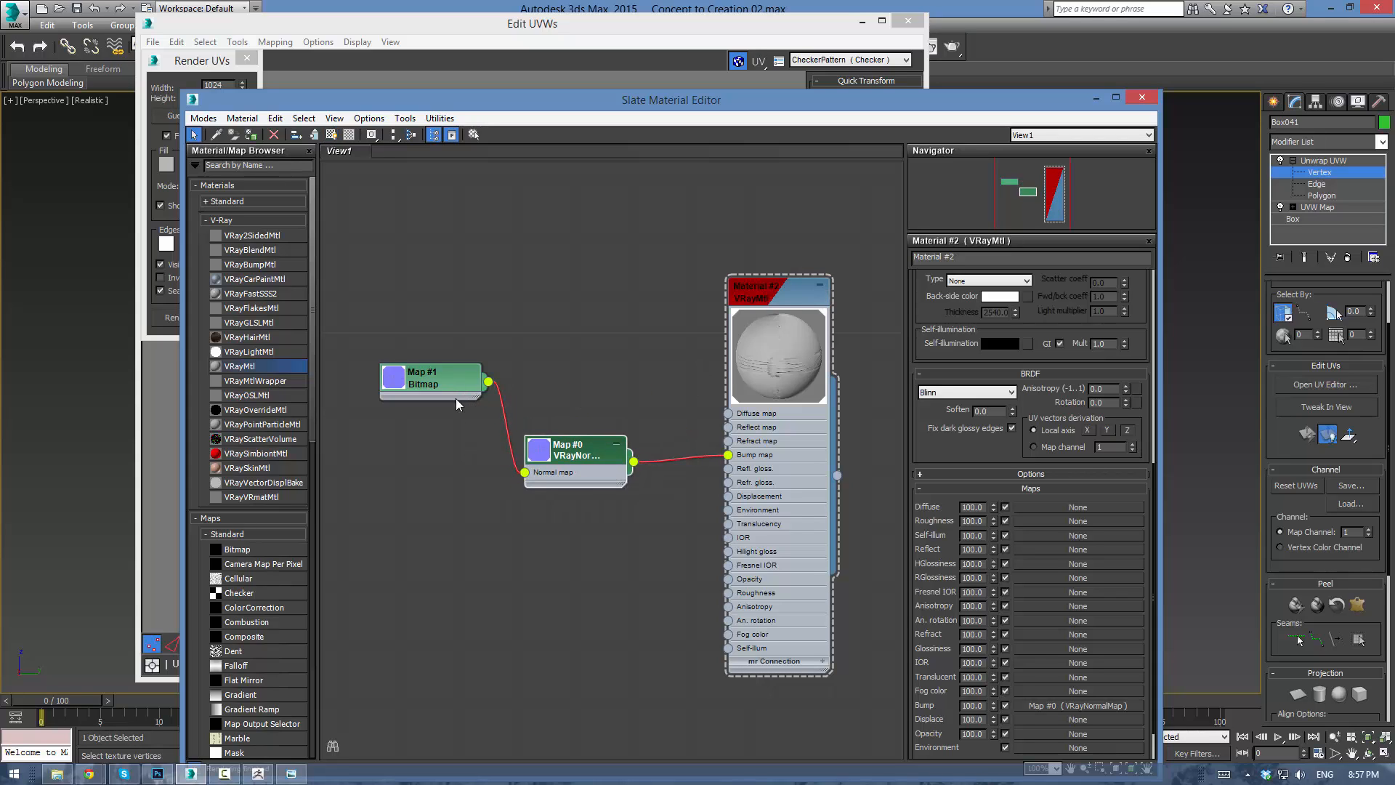
{"action": "left_click_drag", "start_coordinate": [456, 399], "coordinate": [456, 472]}
Connect a Bitmap map with Wood Board Diffuse.psd, collapsed layers, to the material's Diffuse map input and tidy its node position.
{"action": "left_click_drag", "start_coordinate": [727, 414], "coordinate": [563, 349]}
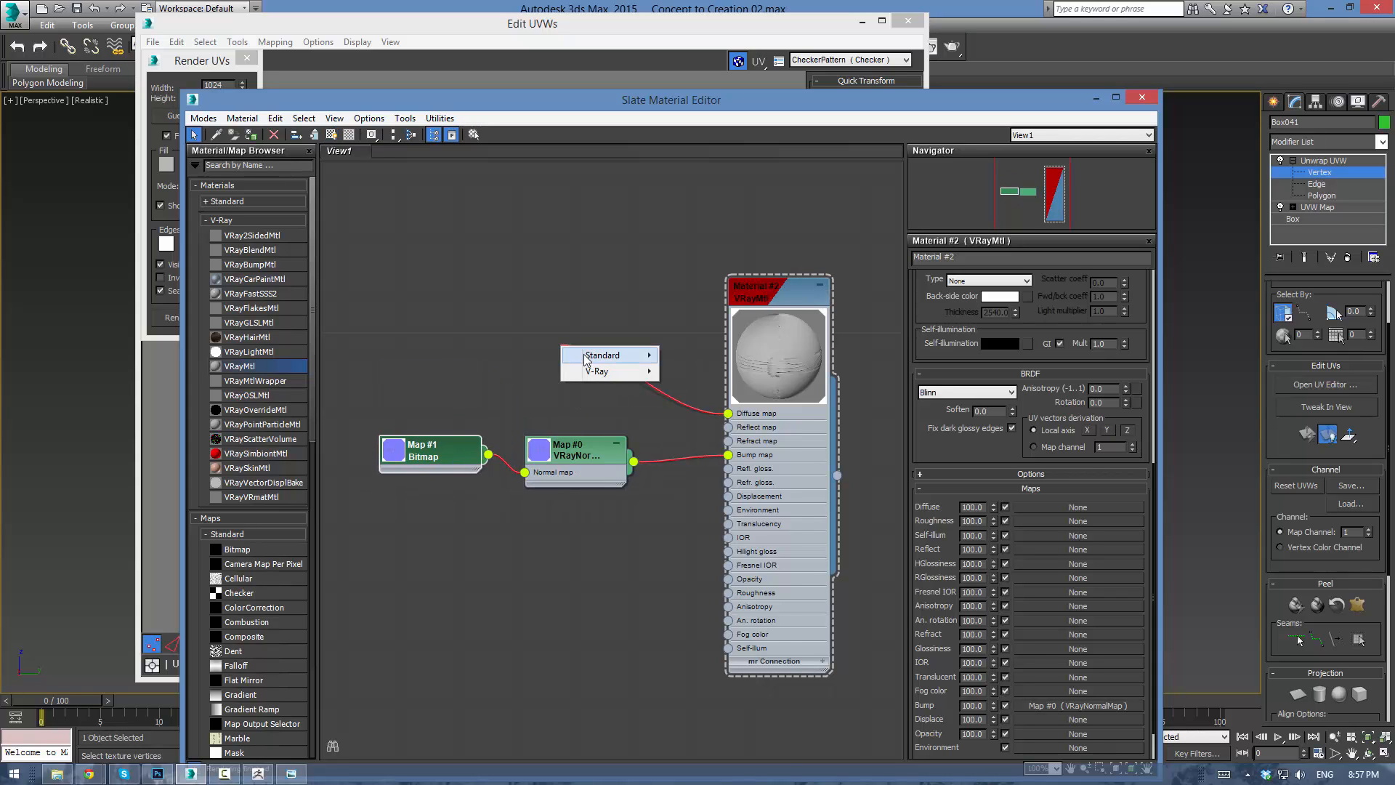
{"action": "mouse_move", "coordinate": [597, 356]}
{"action": "left_click", "coordinate": [694, 191]}
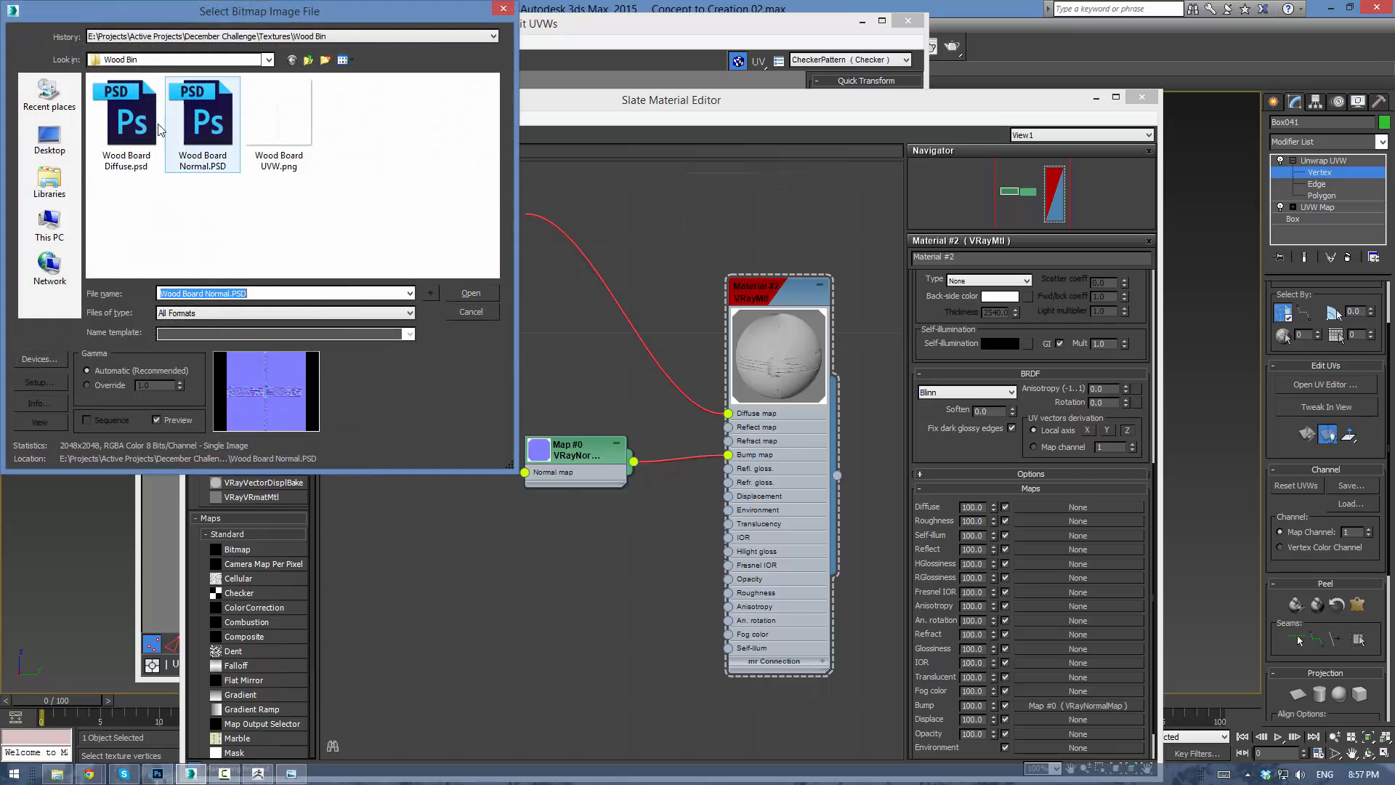
{"action": "left_click", "coordinate": [452, 294]}
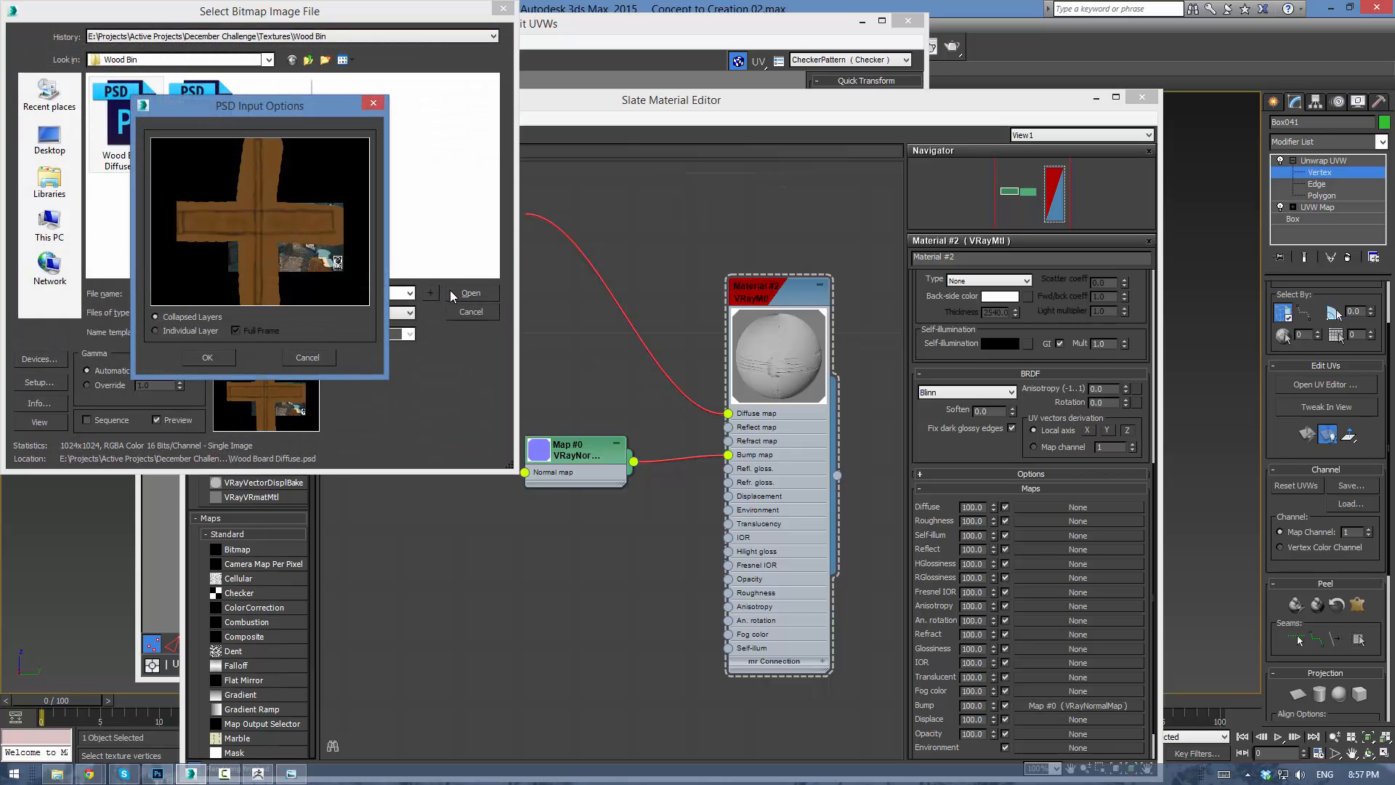
{"action": "left_click", "coordinate": [207, 357]}
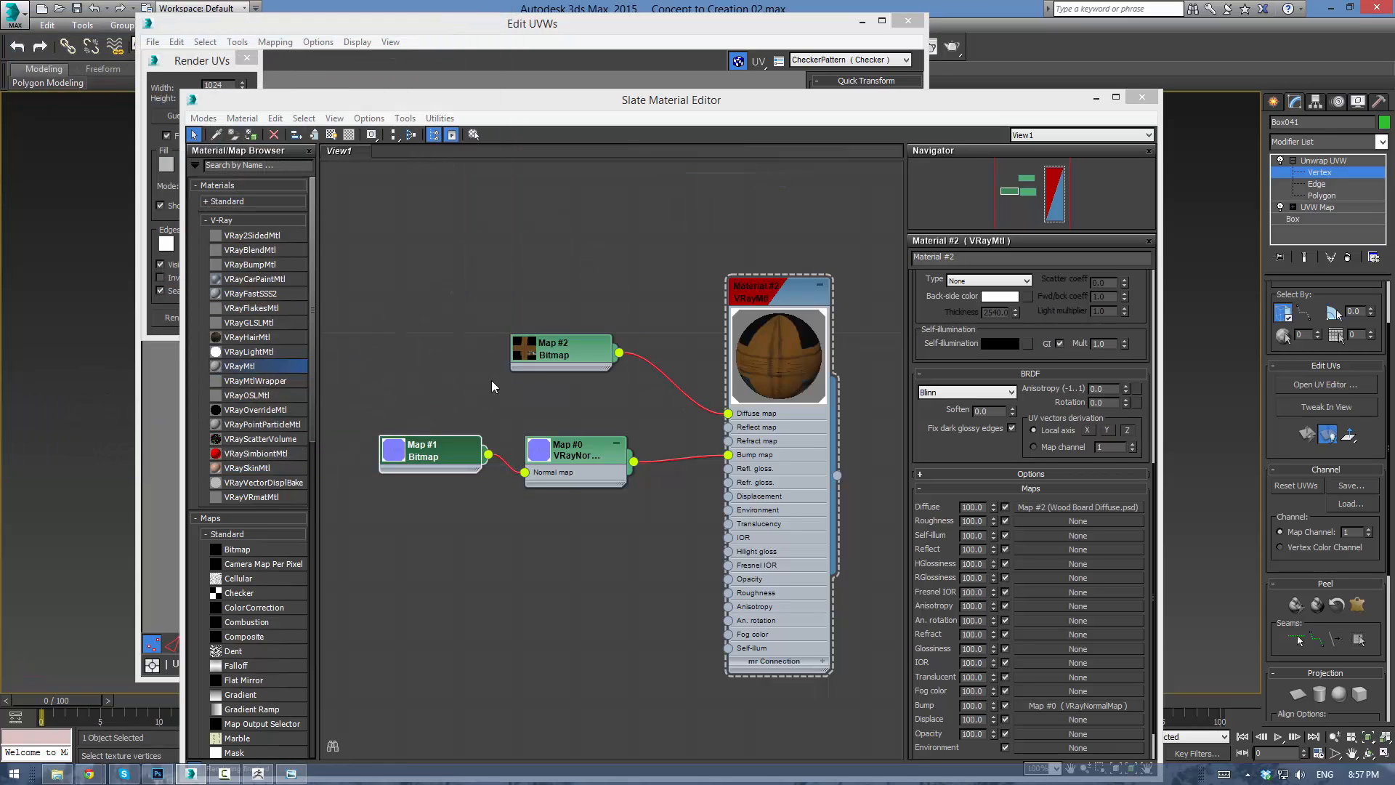
{"action": "left_click_drag", "start_coordinate": [578, 346], "coordinate": [488, 361]}
Close the Edit UVWs window, leave the Unwrap UVW vertex level, and check the textured plank against the bucket.
{"action": "left_click_drag", "start_coordinate": [688, 105], "coordinate": [0, 22]}
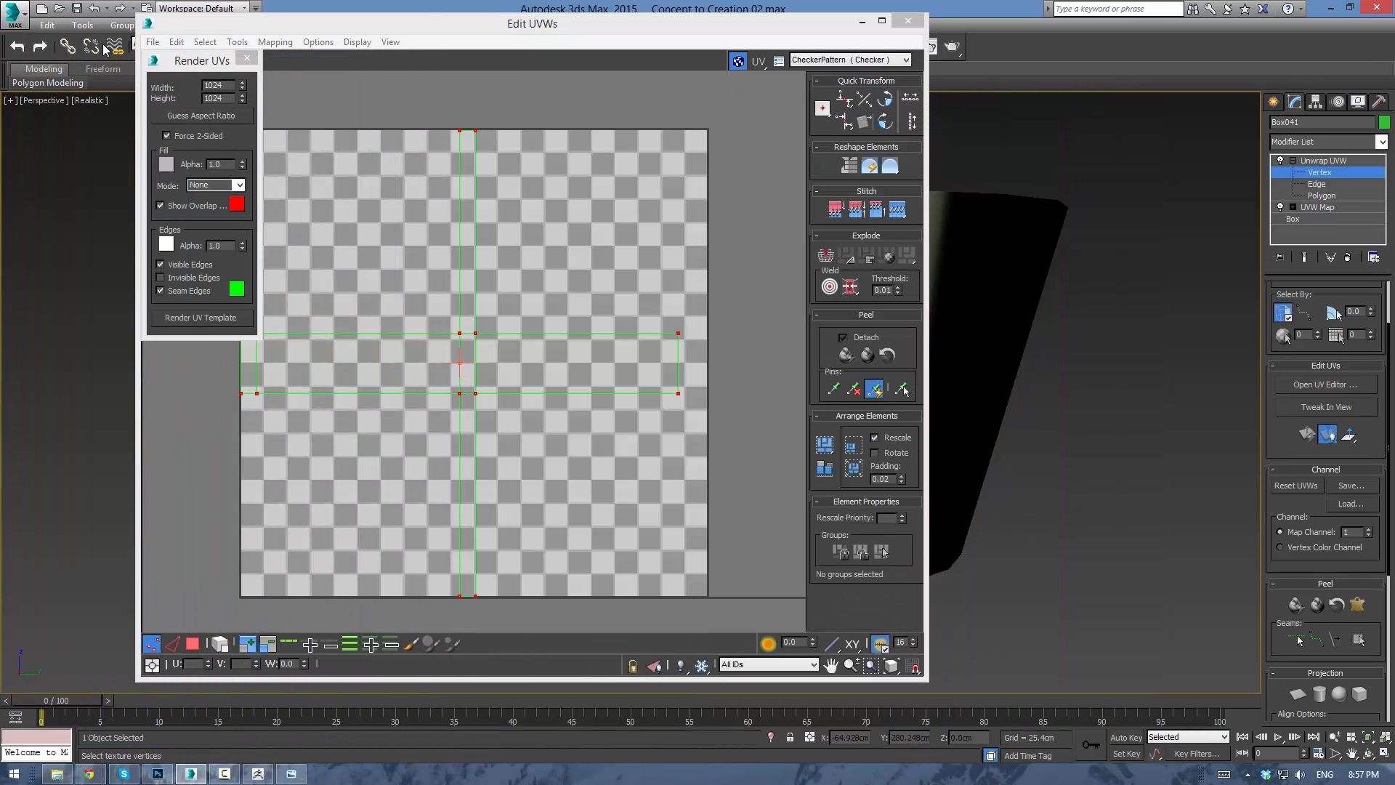
{"action": "left_click", "coordinate": [906, 22]}
{"action": "middle_click_drag", "start_coordinate": [947, 486], "coordinate": [904, 469], "text": "alt"}
{"action": "scroll", "coordinate": [904, 469], "scroll_direction": "down", "scroll_amount": 3}
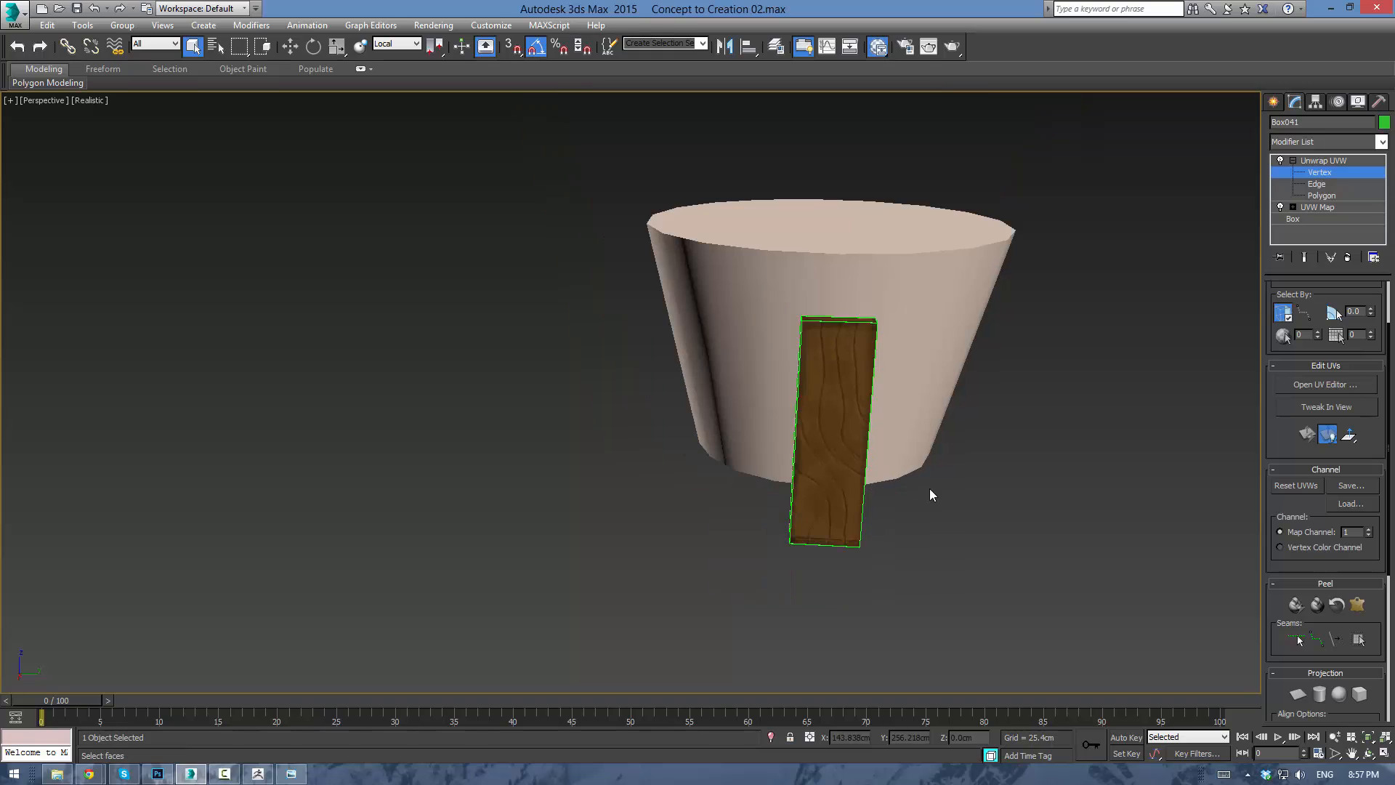
{"action": "middle_click_drag", "start_coordinate": [1009, 413], "coordinate": [1000, 489]}
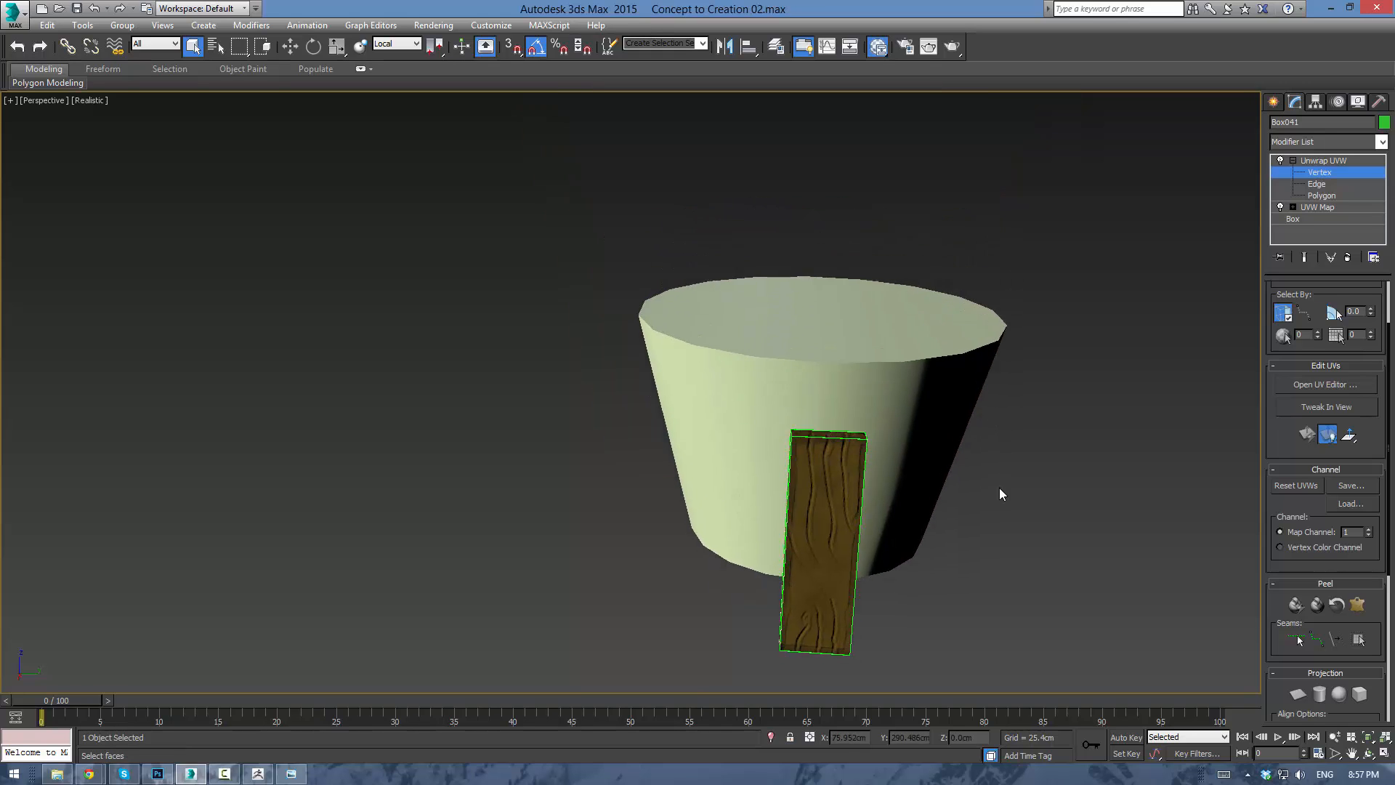
{"action": "scroll", "coordinate": [1000, 489], "scroll_direction": "up", "scroll_amount": 5}
{"action": "left_click", "coordinate": [1316, 161]}
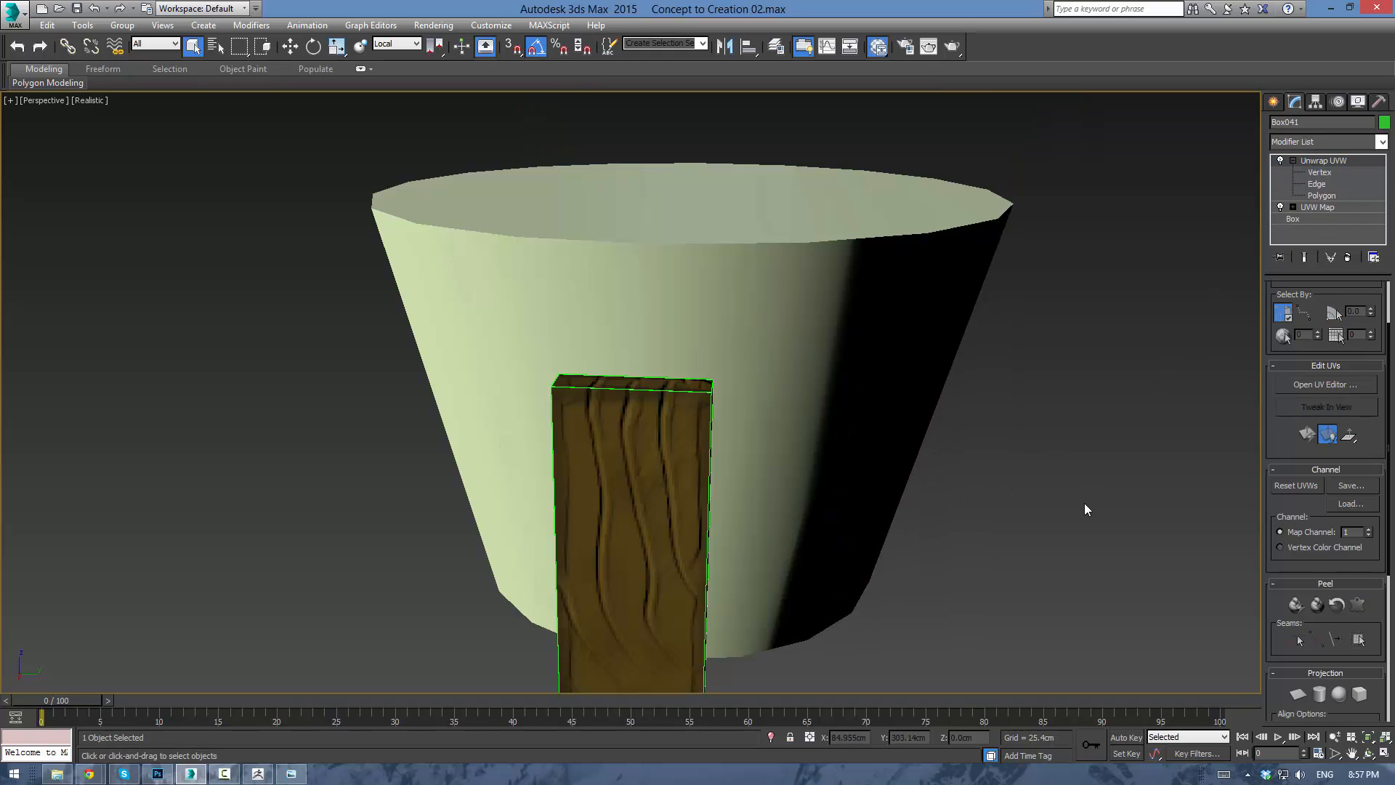
{"action": "middle_click_drag", "start_coordinate": [1086, 506], "coordinate": [1085, 408]}
{"action": "scroll", "coordinate": [1086, 408], "scroll_direction": "down", "scroll_amount": 5}
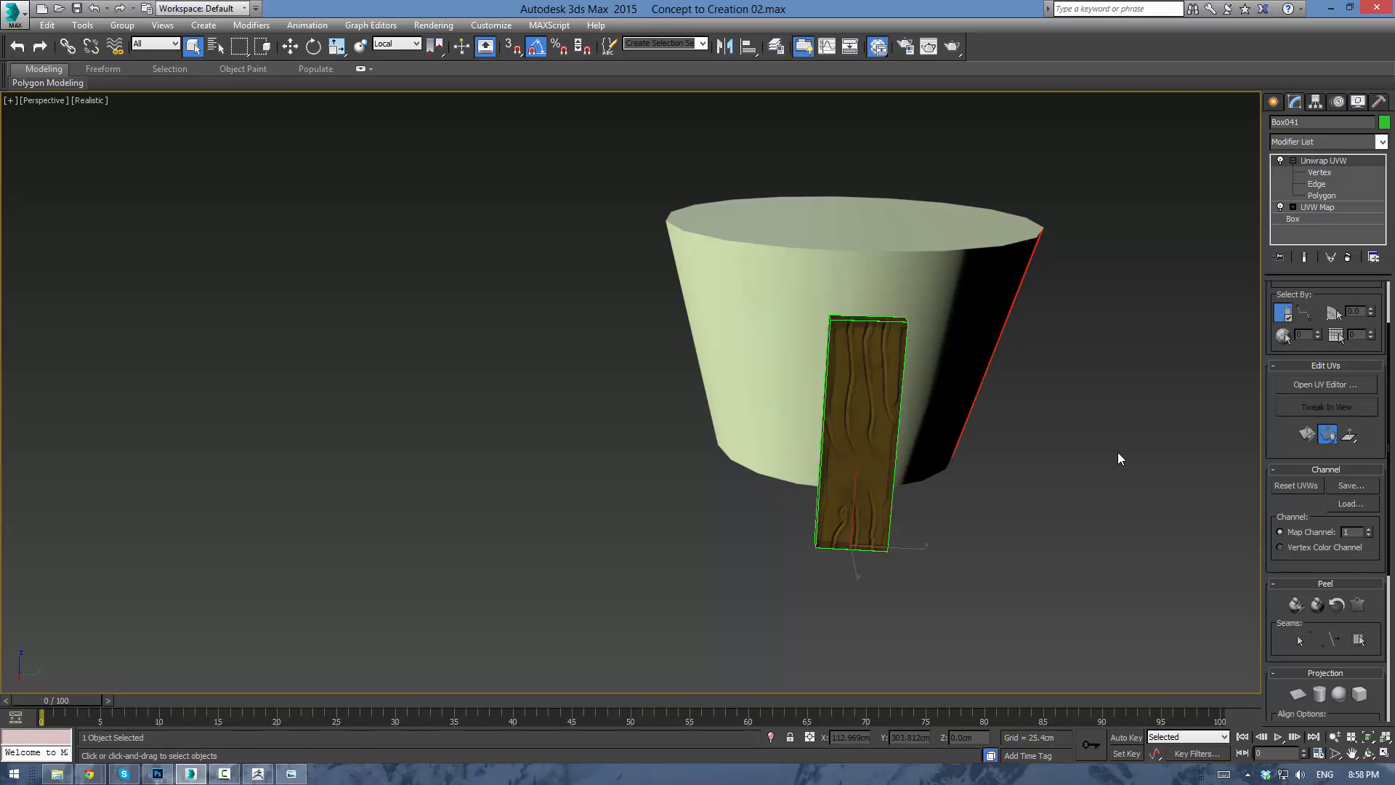
{"action": "middle_click_drag", "start_coordinate": [1119, 459], "coordinate": [1001, 436], "text": "alt"}
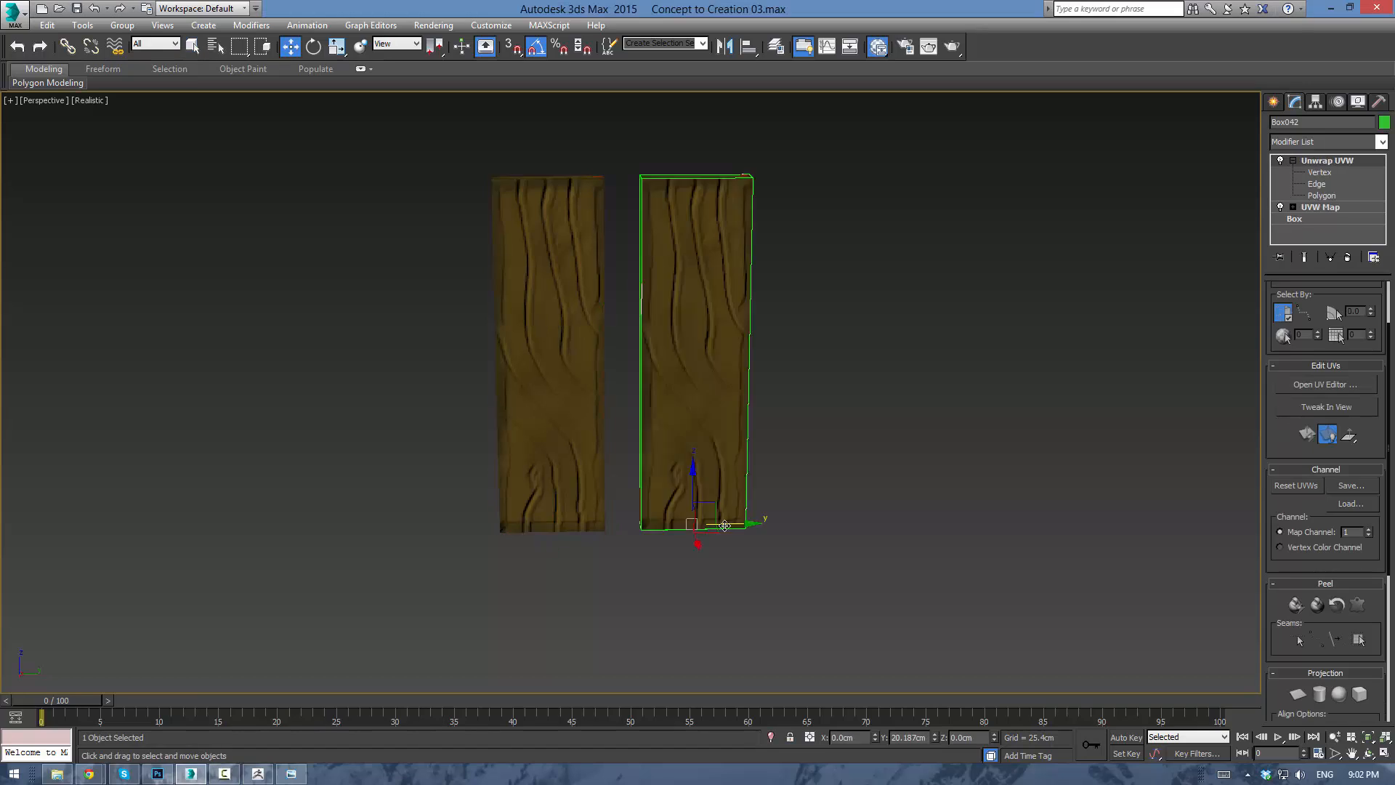
Switch to ZBrush, import the Wood Board mesh and load the Orb_Cracks sculpting brush.
{"action": "key", "text": "m"}
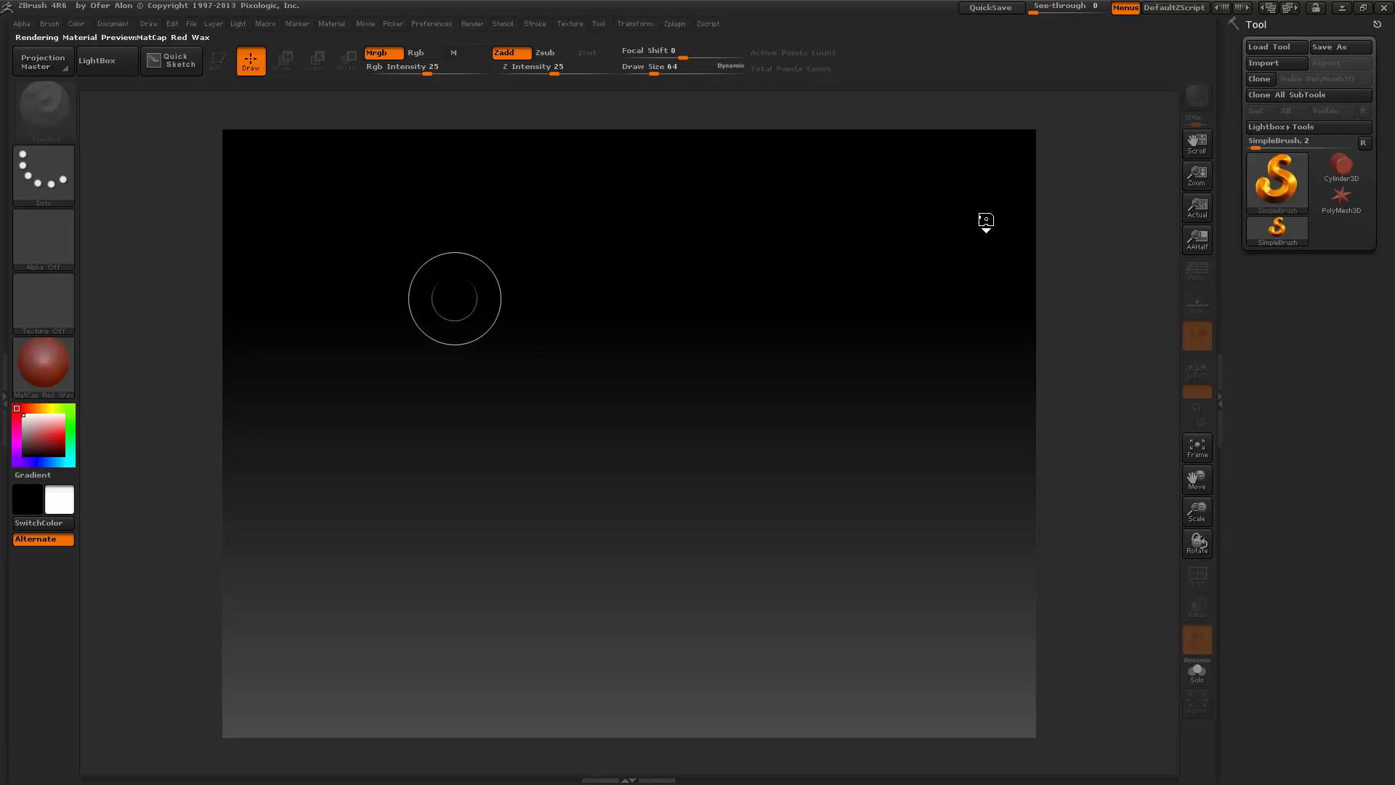
{"action": "left_click", "coordinate": [1263, 63]}
{"action": "left_click", "coordinate": [574, 367]}
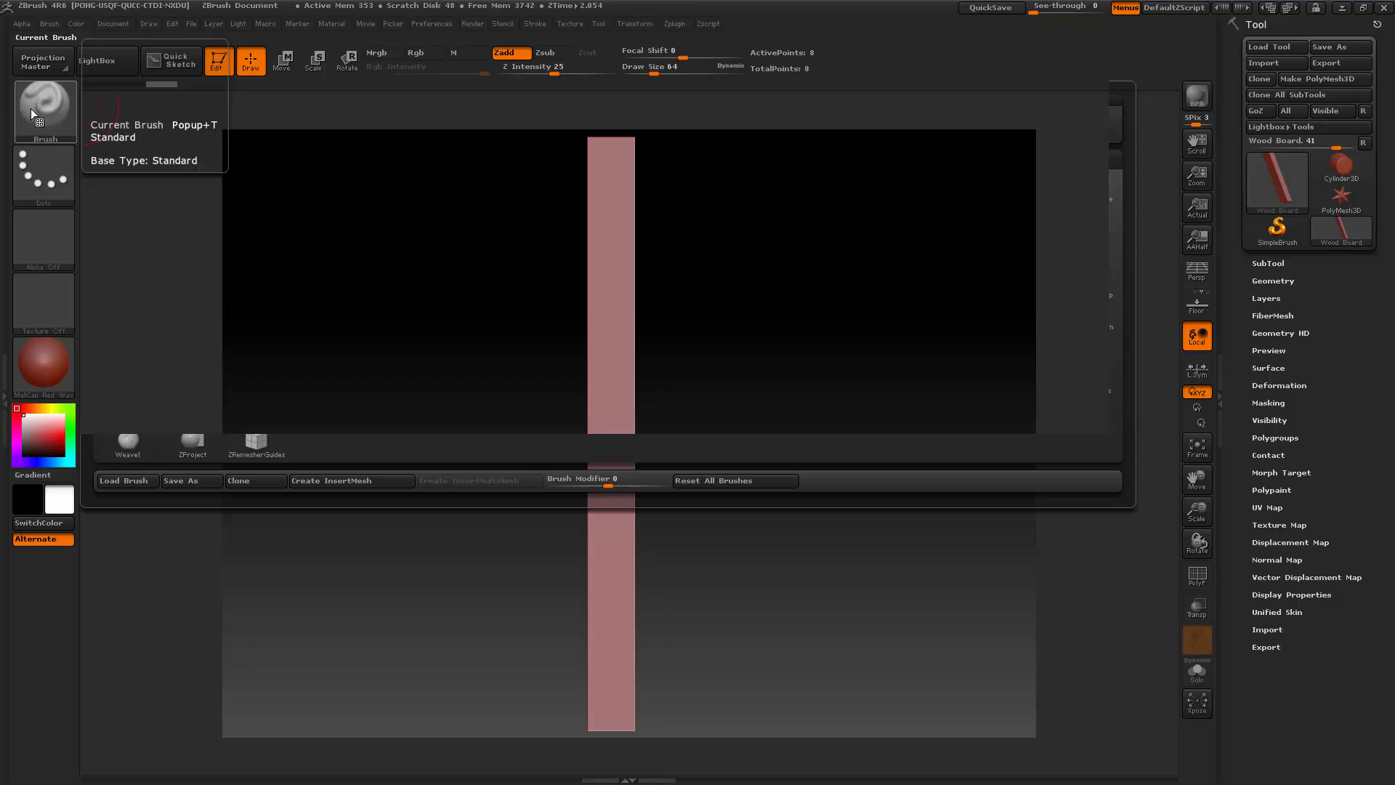
{"action": "left_click", "coordinate": [44, 109]}
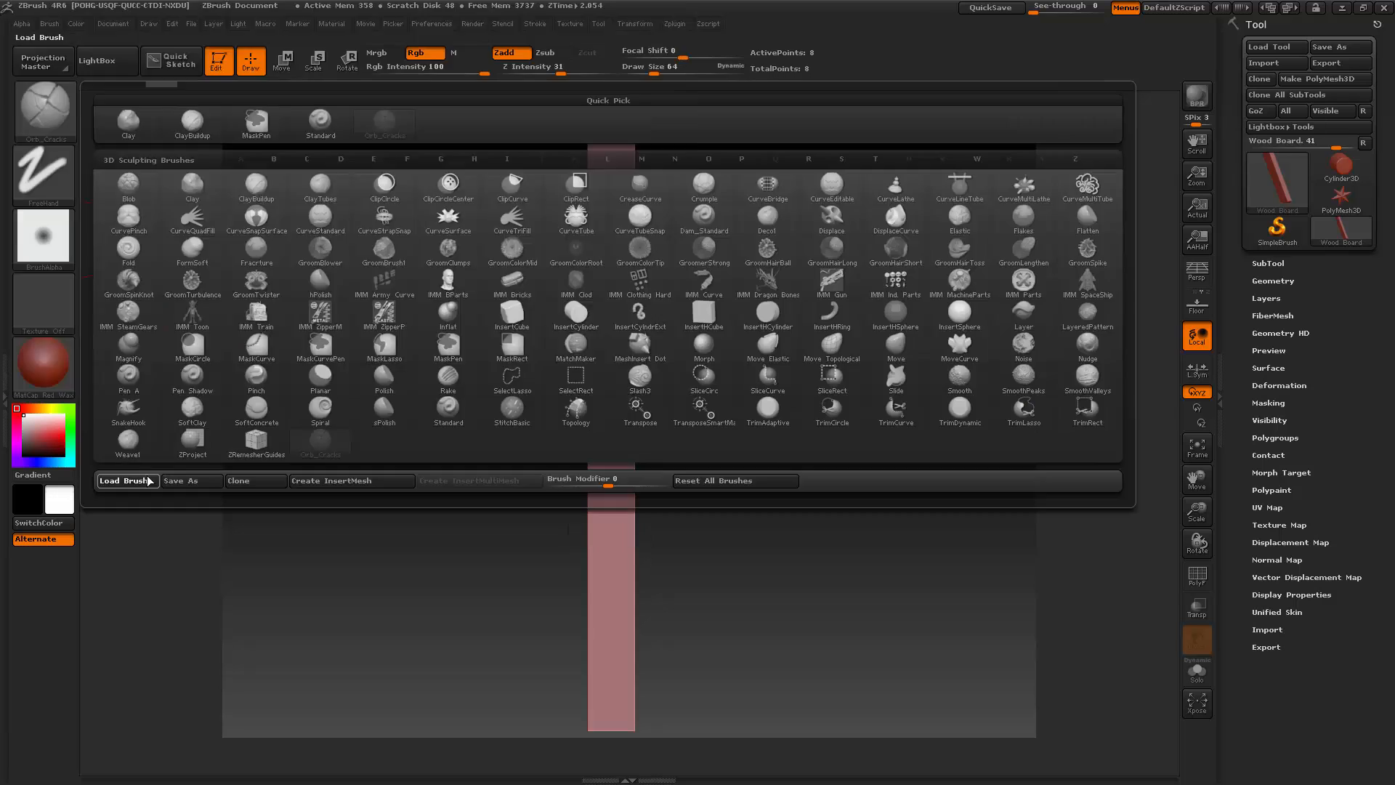
{"action": "left_click", "coordinate": [1272, 281]}
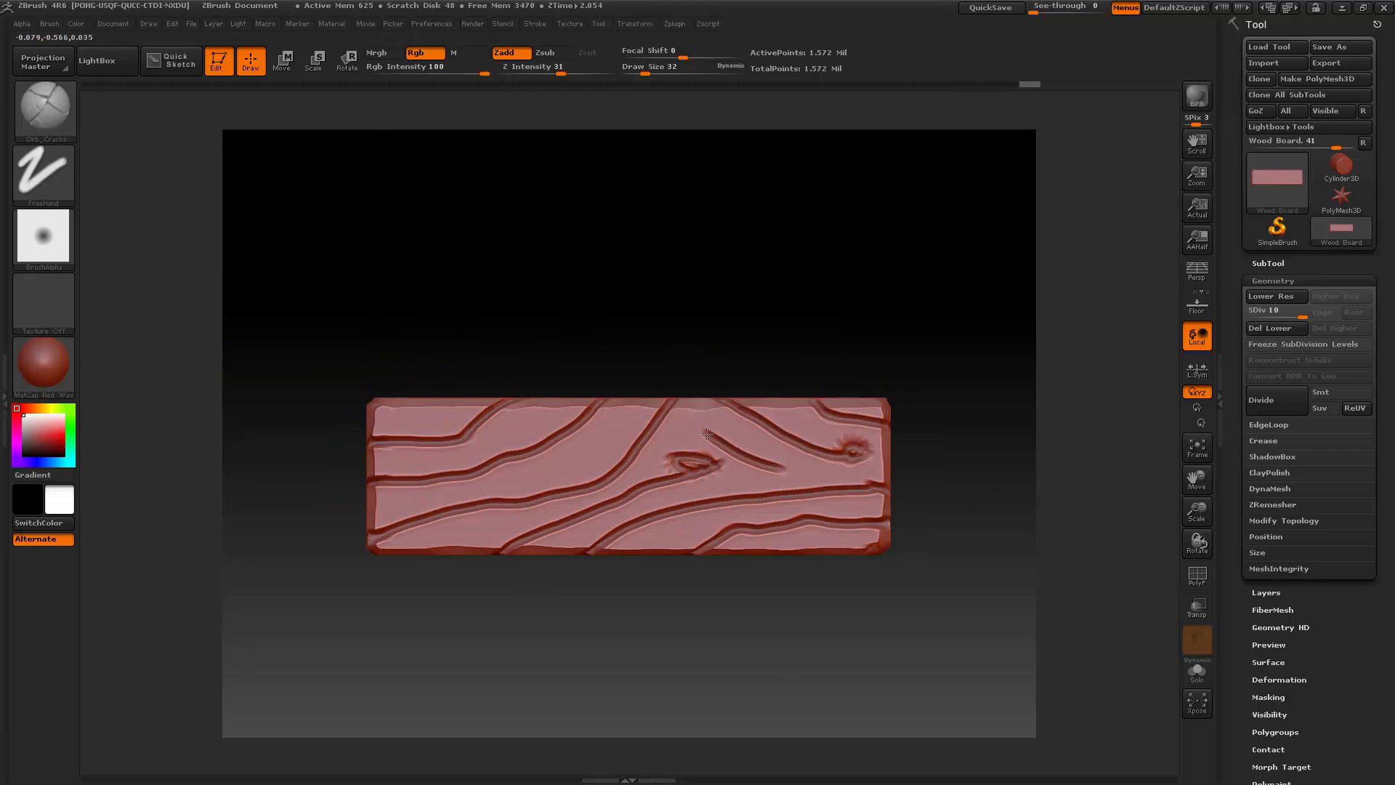
Deform the sculpted plank with a draw size 626 brush and step down to a lower subdivision level.
{"action": "left_click_drag", "start_coordinate": [645, 74], "coordinate": [715, 74]}
{"action": "mouse_move", "coordinate": [727, 618]}
{"action": "left_mouse_down"}
{"action": "mouse_move", "coordinate": [635, 486]}
{"action": "mouse_move", "coordinate": [673, 284]}
{"action": "mouse_move", "coordinate": [871, 311]}
{"action": "mouse_move", "coordinate": [702, 567]}
{"action": "left_mouse_up"}
{"action": "left_click", "coordinate": [1282, 297]}
{"action": "left_click", "coordinate": [1283, 297]}
Create a tangent normal map from the sculpted plank, clone it as a texture and export it.
{"action": "left_click_drag", "start_coordinate": [1238, 582], "coordinate": [1238, 264]}
{"action": "left_click", "coordinate": [1272, 537]}
{"action": "left_click", "coordinate": [1297, 354]}
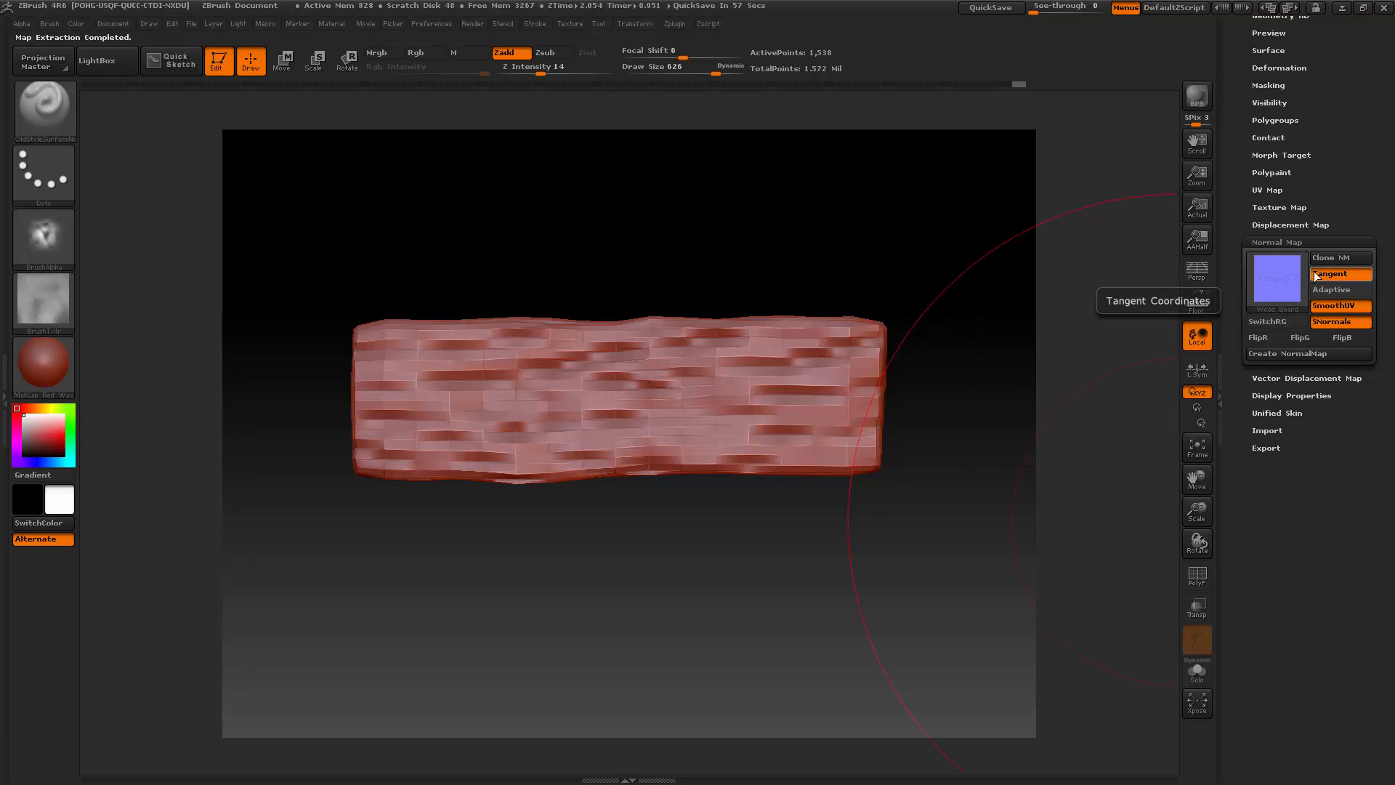
{"action": "left_click", "coordinate": [1336, 258]}
{"action": "left_click", "coordinate": [45, 299]}
{"action": "left_click", "coordinate": [174, 539]}
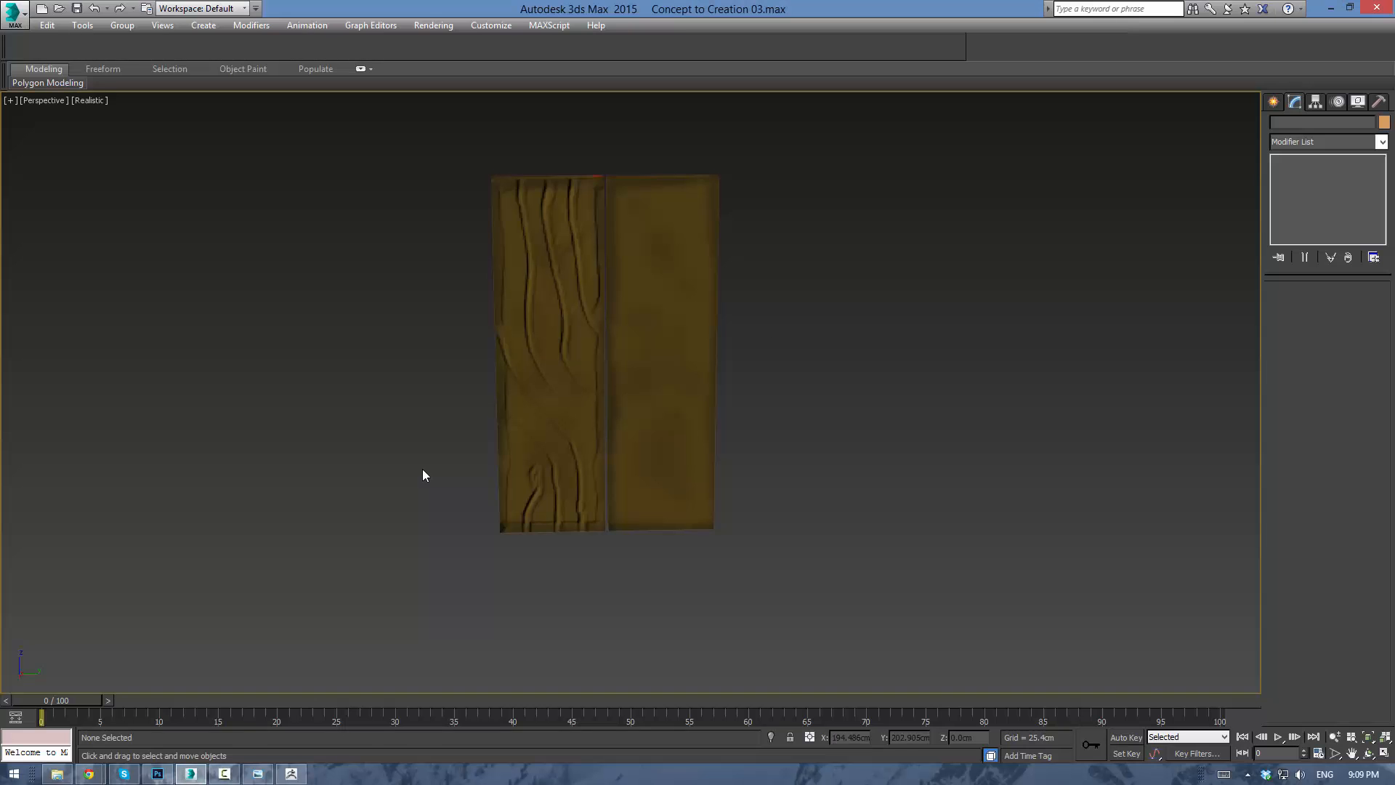
Apply the new normal map to the second plank in 3ds Max and rotate that plank 180 degrees about its vertical axis.
{"action": "left_click", "coordinate": [471, 293]}
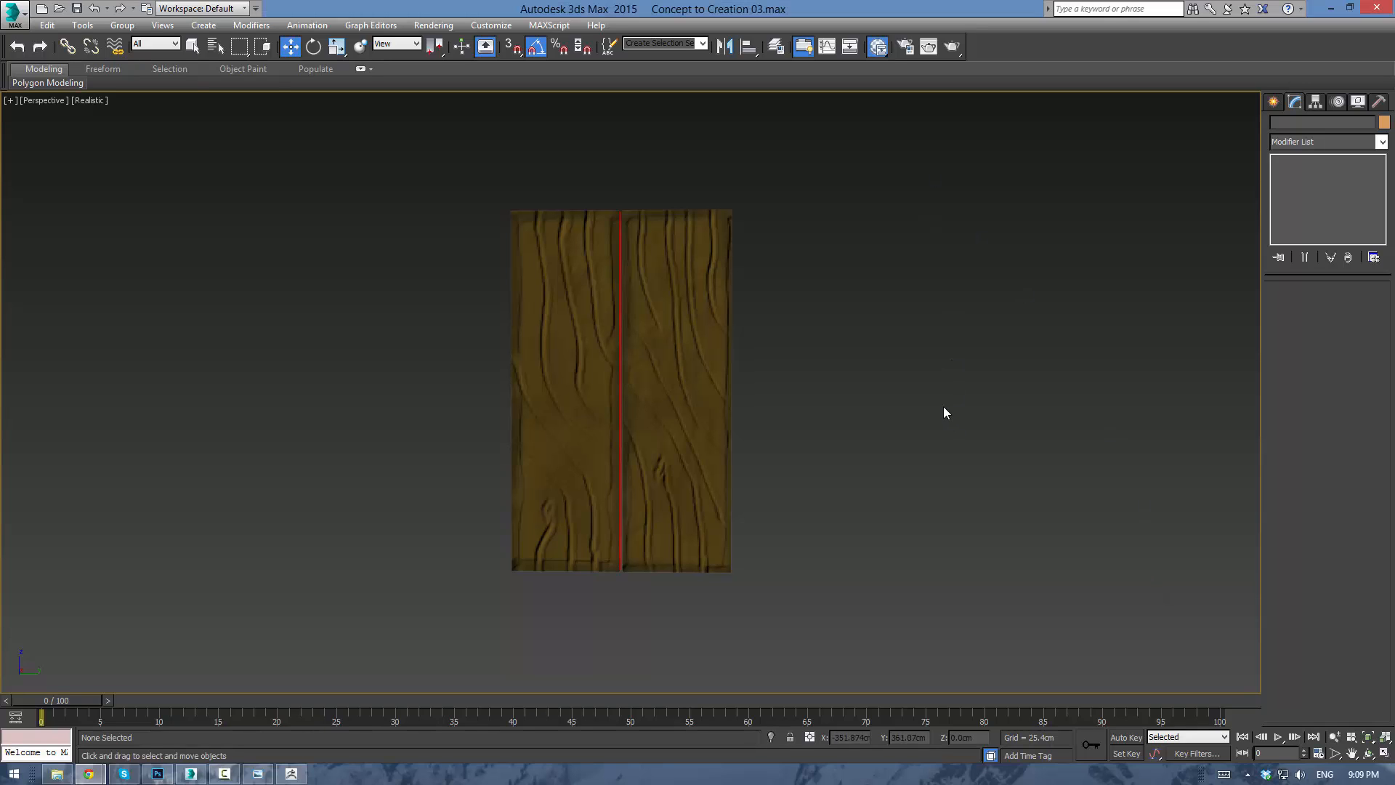
{"action": "middle_click_drag", "start_coordinate": [906, 409], "coordinate": [910, 439]}
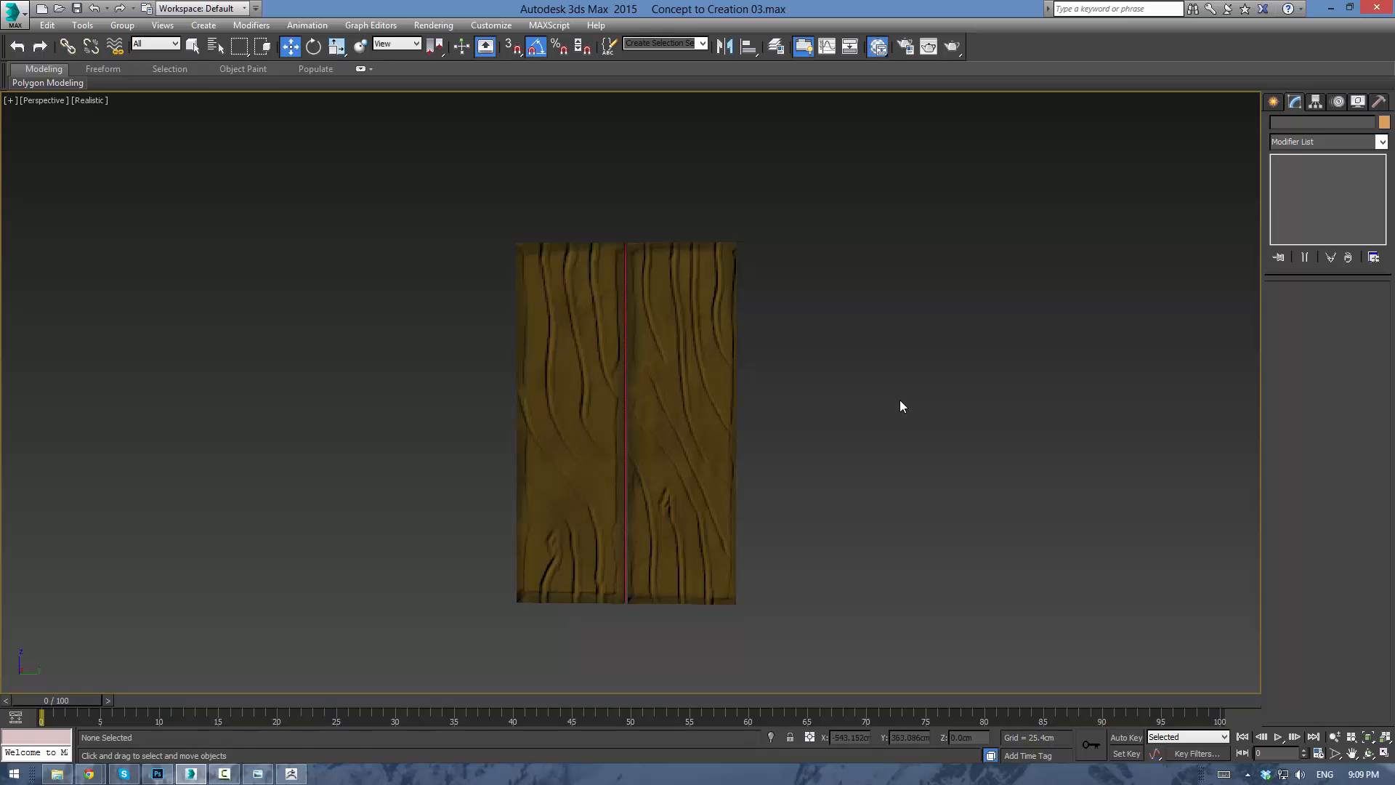
{"action": "left_click", "coordinate": [721, 366]}
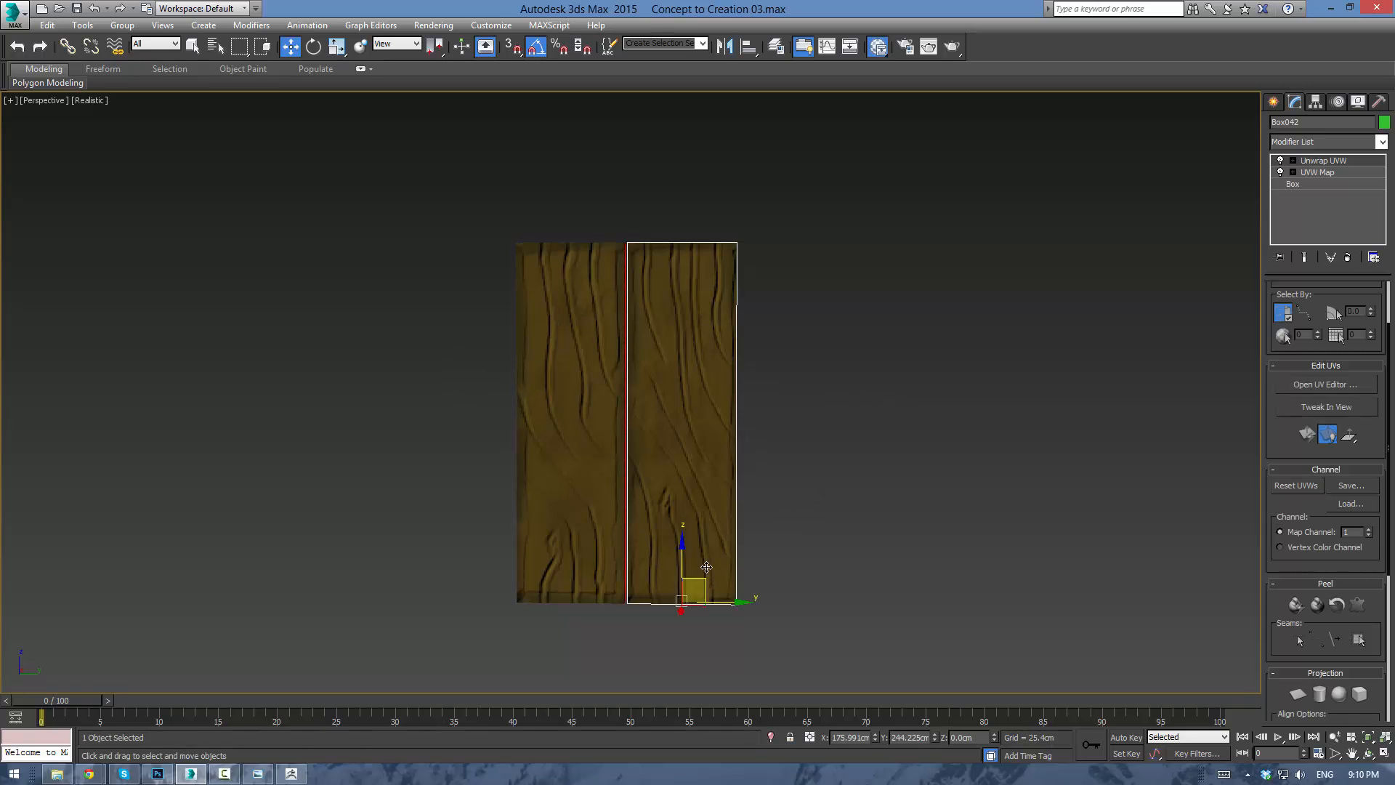
{"action": "key", "text": "e"}
{"action": "left_click_drag", "start_coordinate": [708, 618], "coordinate": [946, 599]}
{"action": "key", "text": "a"}
{"action": "key", "text": "ctrl+z"}
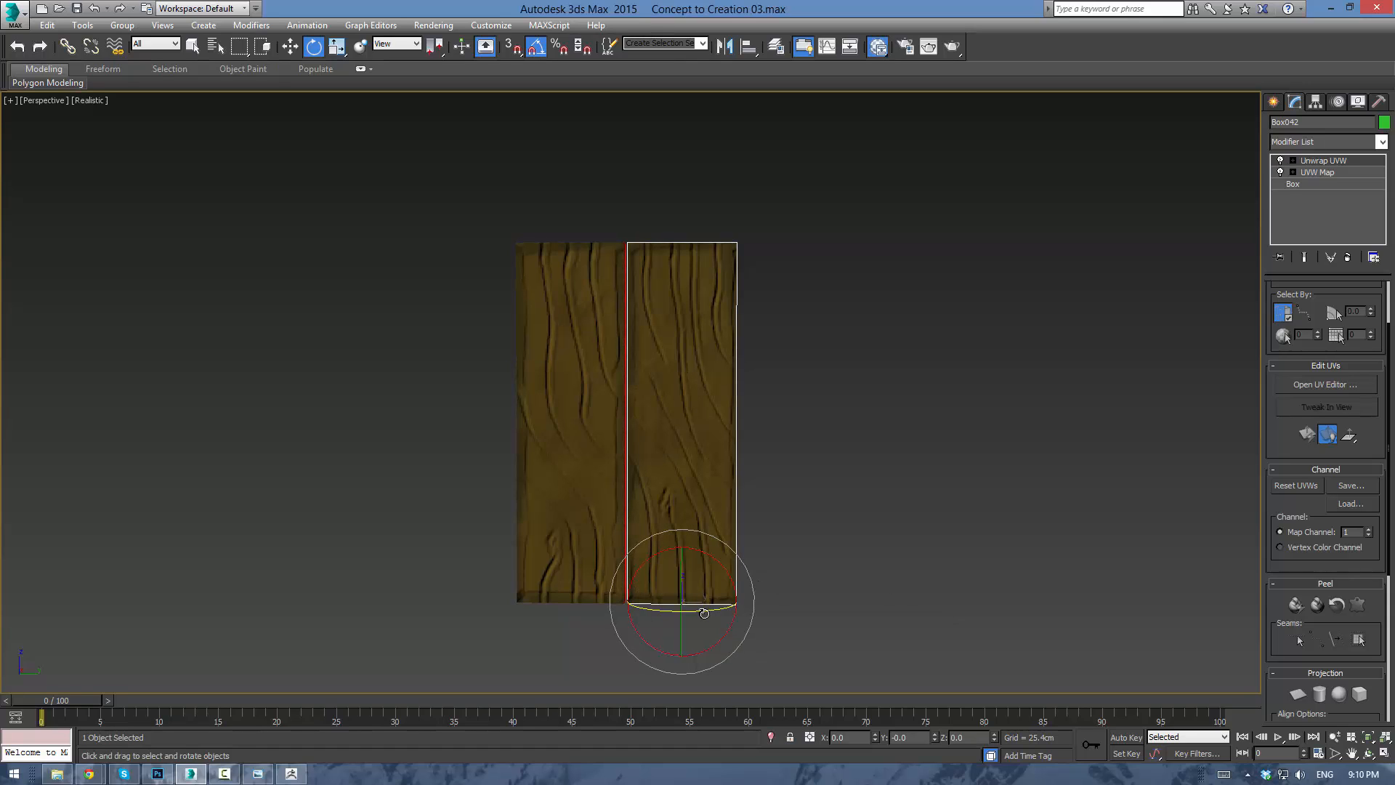
{"action": "left_click_drag", "start_coordinate": [705, 613], "coordinate": [836, 600]}
Select both planks and clone them sideways by about 31 cm to form a row of four.
{"action": "left_click", "coordinate": [856, 449]}
{"action": "mouse_move", "coordinate": [420, 218]}
{"action": "left_mouse_down"}
{"action": "mouse_move", "coordinate": [708, 461]}
{"action": "mouse_move", "coordinate": [806, 430]}
{"action": "mouse_move", "coordinate": [900, 436]}
{"action": "left_mouse_up"}
{"action": "key", "text": "w"}
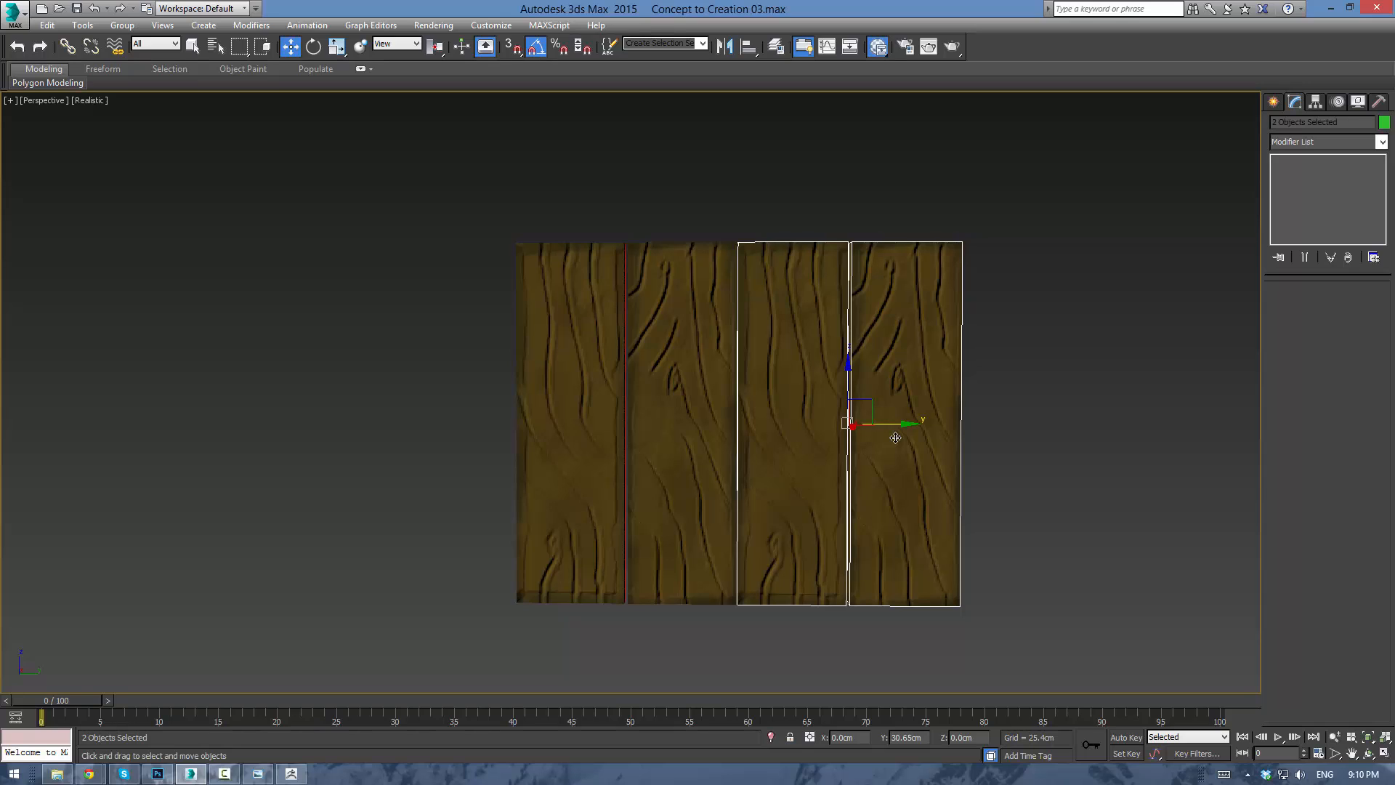
{"action": "left_click_drag", "start_coordinate": [895, 437], "coordinate": [896, 437], "text": "shift"}
{"action": "left_click", "coordinate": [705, 441]}
{"action": "middle_click_drag", "start_coordinate": [700, 408], "coordinate": [643, 382]}
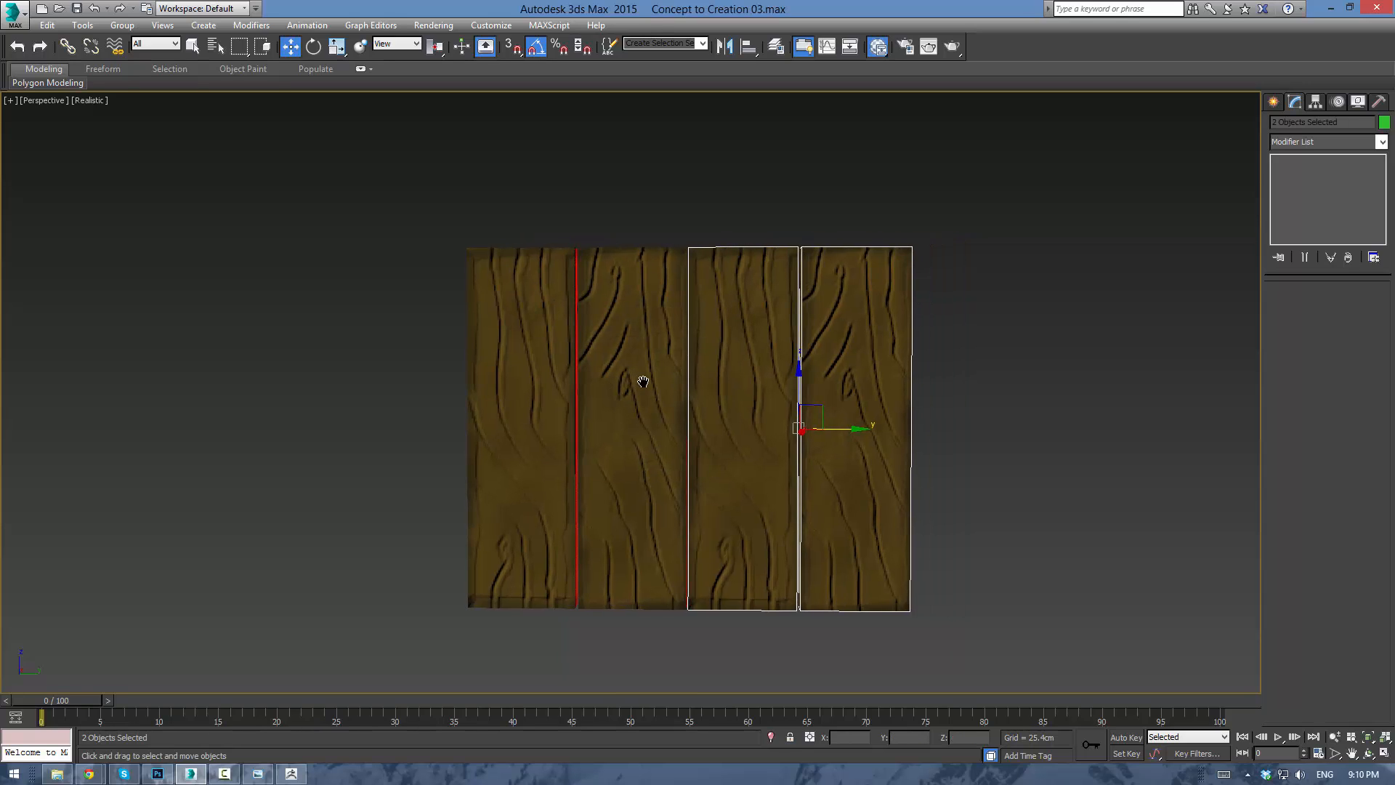
Set the viewport to the Right view so the front faces of the four planks can be aligned.
{"action": "key", "text": "f"}
{"action": "key", "text": "l"}
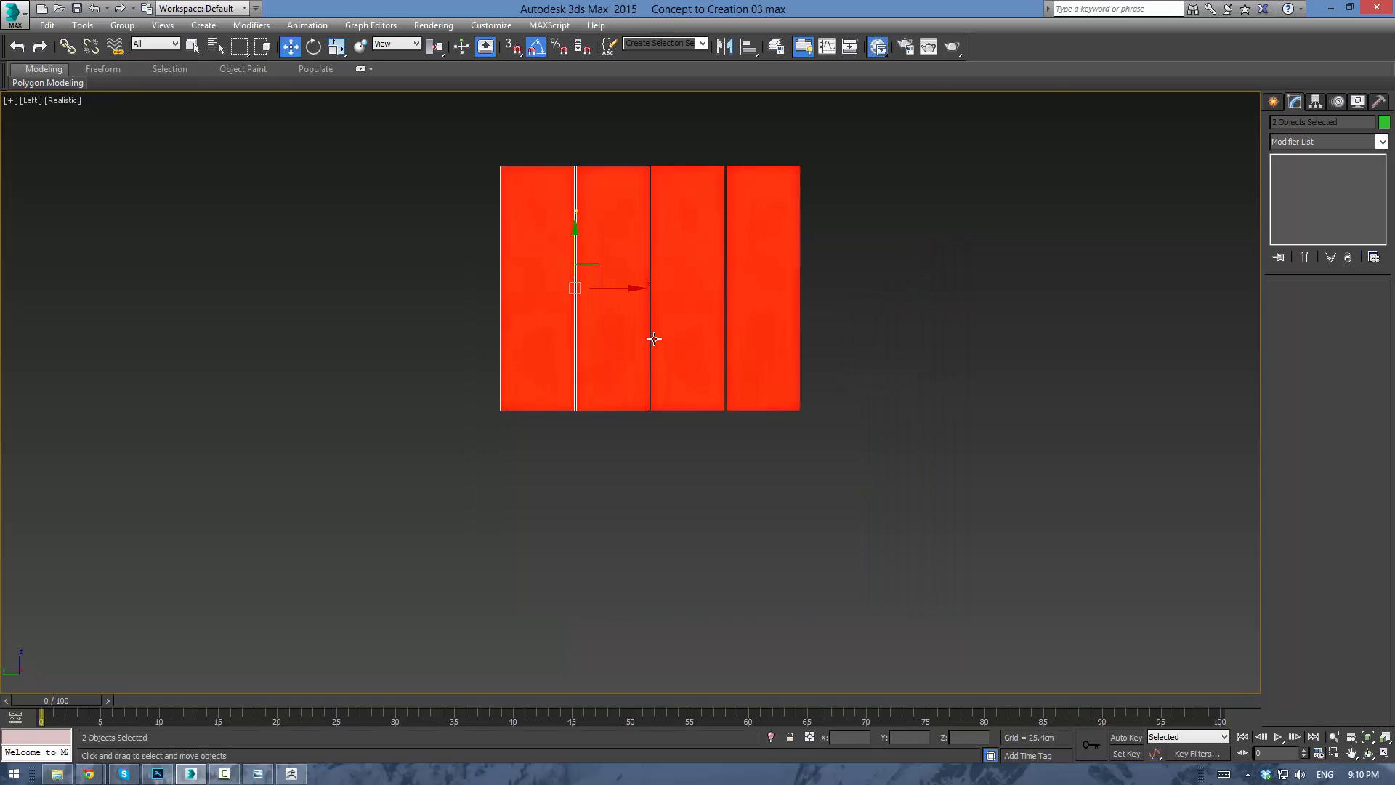
{"action": "scroll", "coordinate": [667, 320], "scroll_direction": "up", "scroll_amount": 6}
{"action": "scroll", "coordinate": [667, 320], "scroll_direction": "down", "scroll_amount": 2}
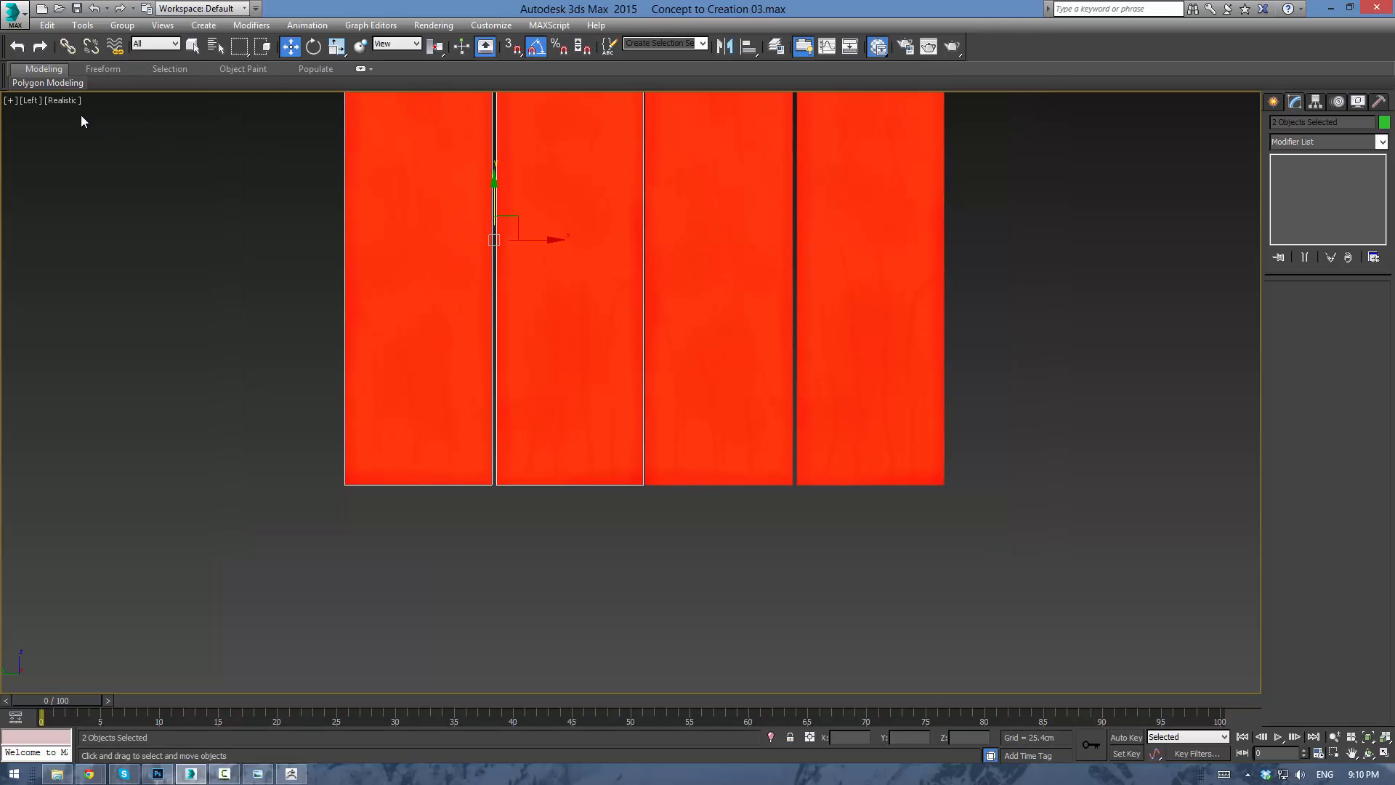
{"action": "left_click", "coordinate": [33, 101]}
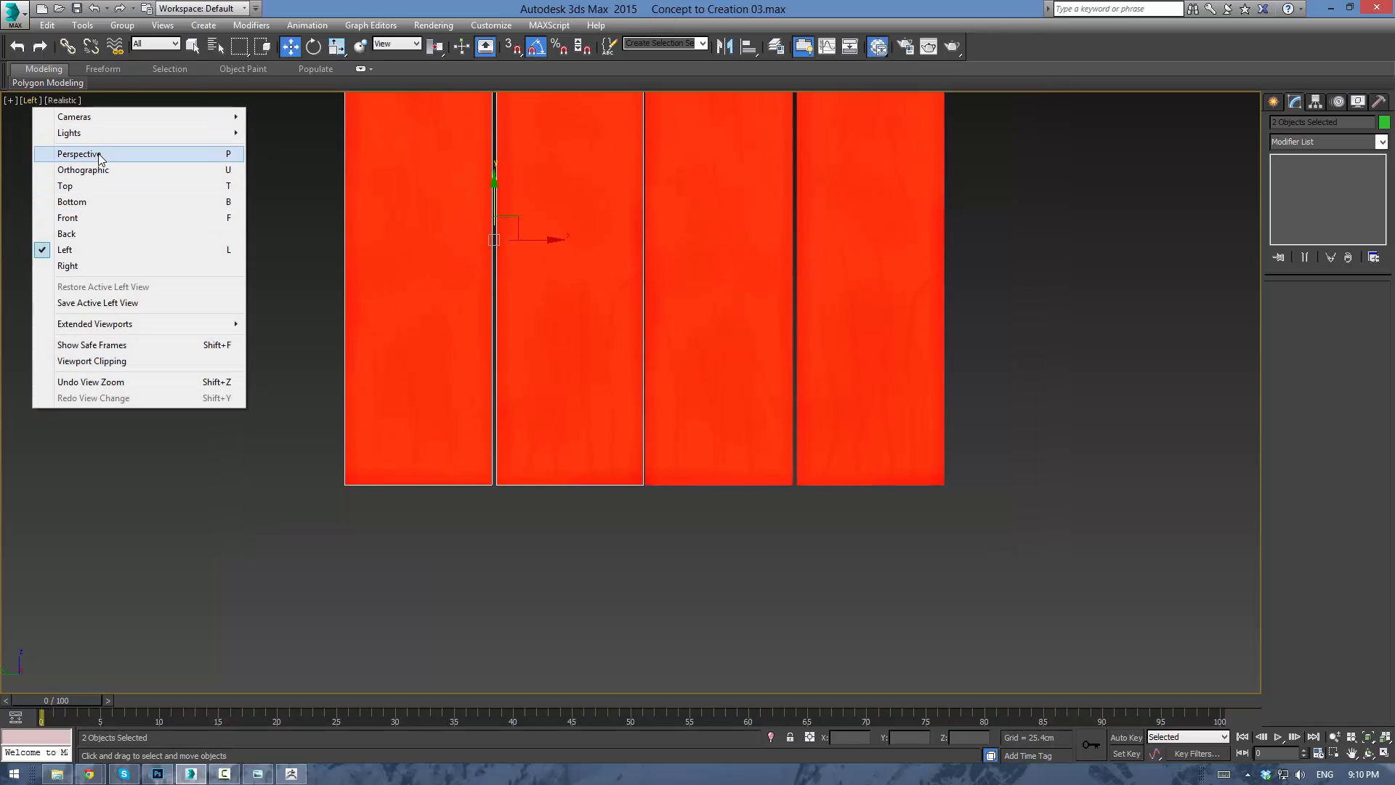
{"action": "left_click", "coordinate": [89, 267]}
{"action": "middle_click_drag", "start_coordinate": [625, 357], "coordinate": [609, 551]}
{"action": "scroll", "coordinate": [486, 377], "scroll_direction": "up", "scroll_amount": 2}
Shift the first plank sideways against the second plank to close the gap between them.
{"action": "left_click", "coordinate": [351, 368]}
{"action": "scroll", "coordinate": [339, 390], "scroll_direction": "up", "scroll_amount": 4}
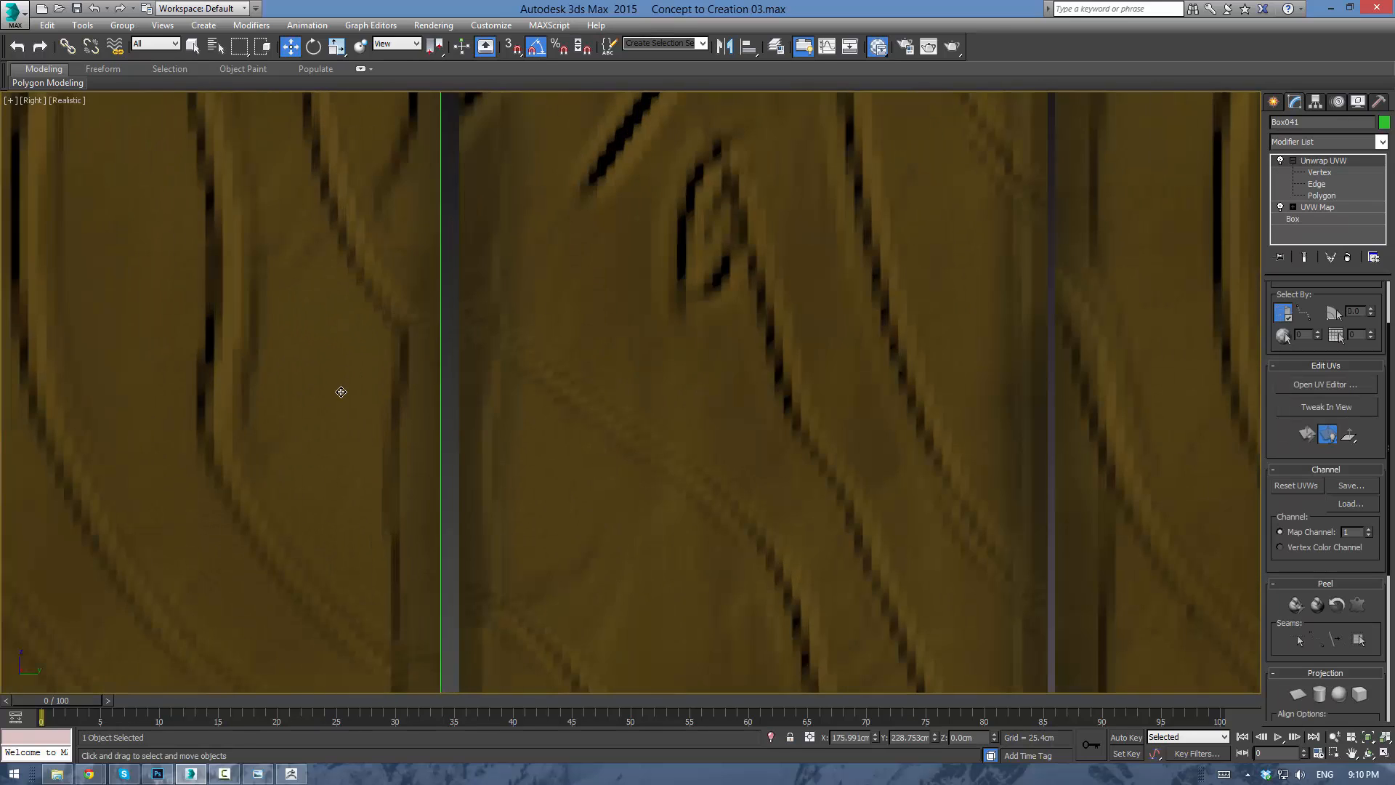
{"action": "scroll", "coordinate": [381, 397], "scroll_direction": "down", "scroll_amount": 3}
{"action": "scroll", "coordinate": [407, 451], "scroll_direction": "down", "scroll_amount": 2}
{"action": "middle_click_drag", "start_coordinate": [436, 514], "coordinate": [489, 131]}
{"action": "scroll", "coordinate": [394, 529], "scroll_direction": "up", "scroll_amount": 3}
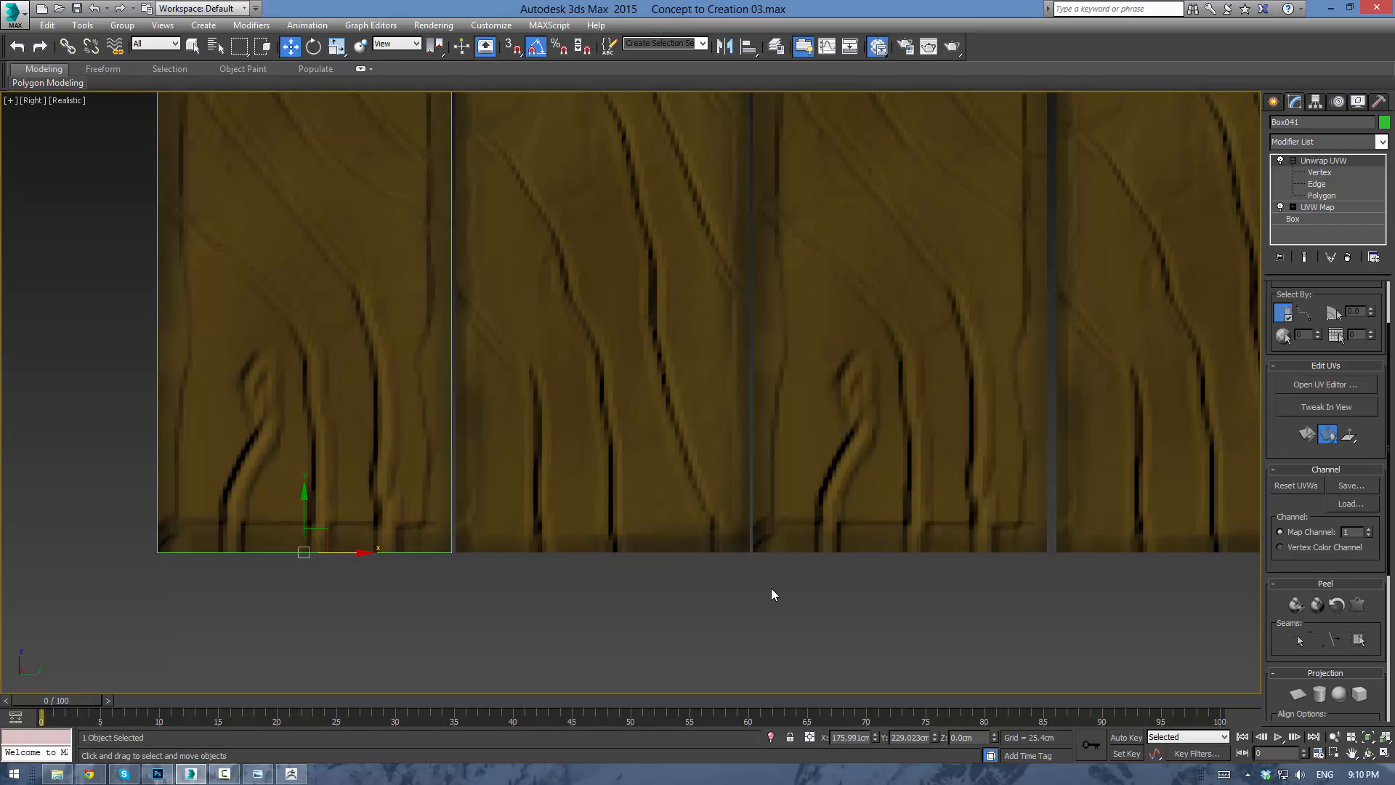
Shift the fourth plank sideways toward the third plank to narrow the gap between them.
{"action": "middle_click_drag", "start_coordinate": [770, 592], "coordinate": [538, 593]}
{"action": "left_click", "coordinate": [822, 408]}
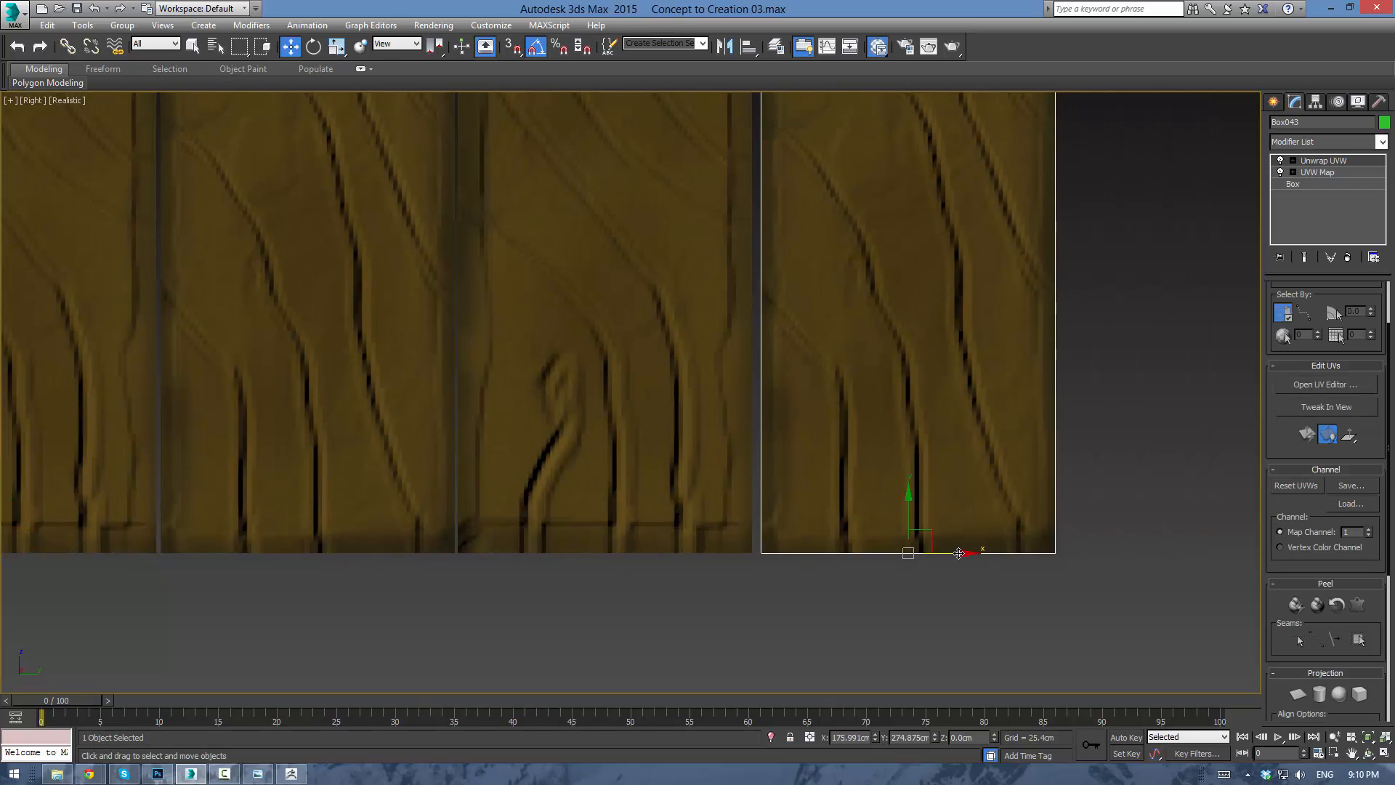
{"action": "scroll", "coordinate": [872, 508], "scroll_direction": "down", "scroll_amount": 5}
{"action": "scroll", "coordinate": [979, 495], "scroll_direction": "up", "scroll_amount": 3}
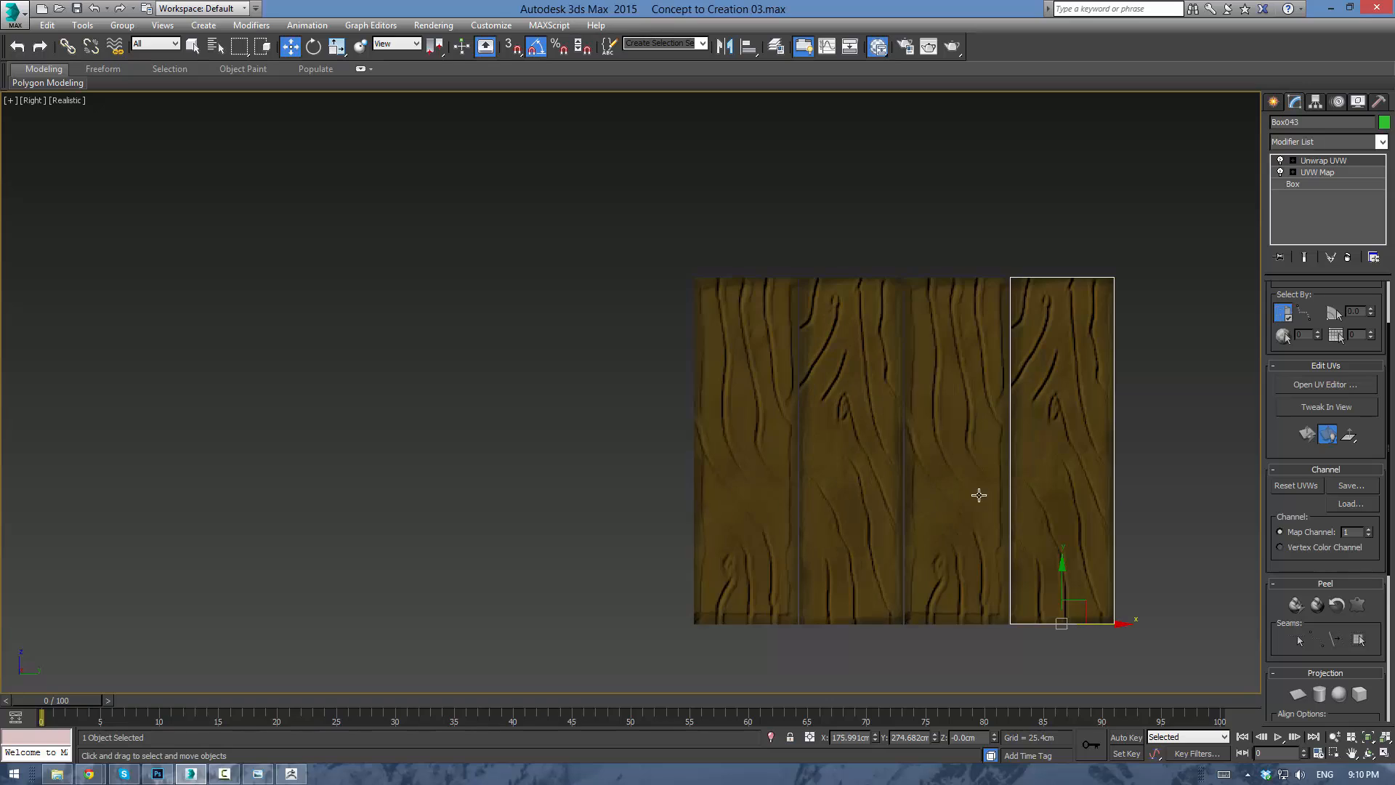
Rotate the second and the first plank 180 degrees each about the vertical axis to vary the wood grain.
{"action": "middle_click_drag", "start_coordinate": [979, 495], "coordinate": [827, 415]}
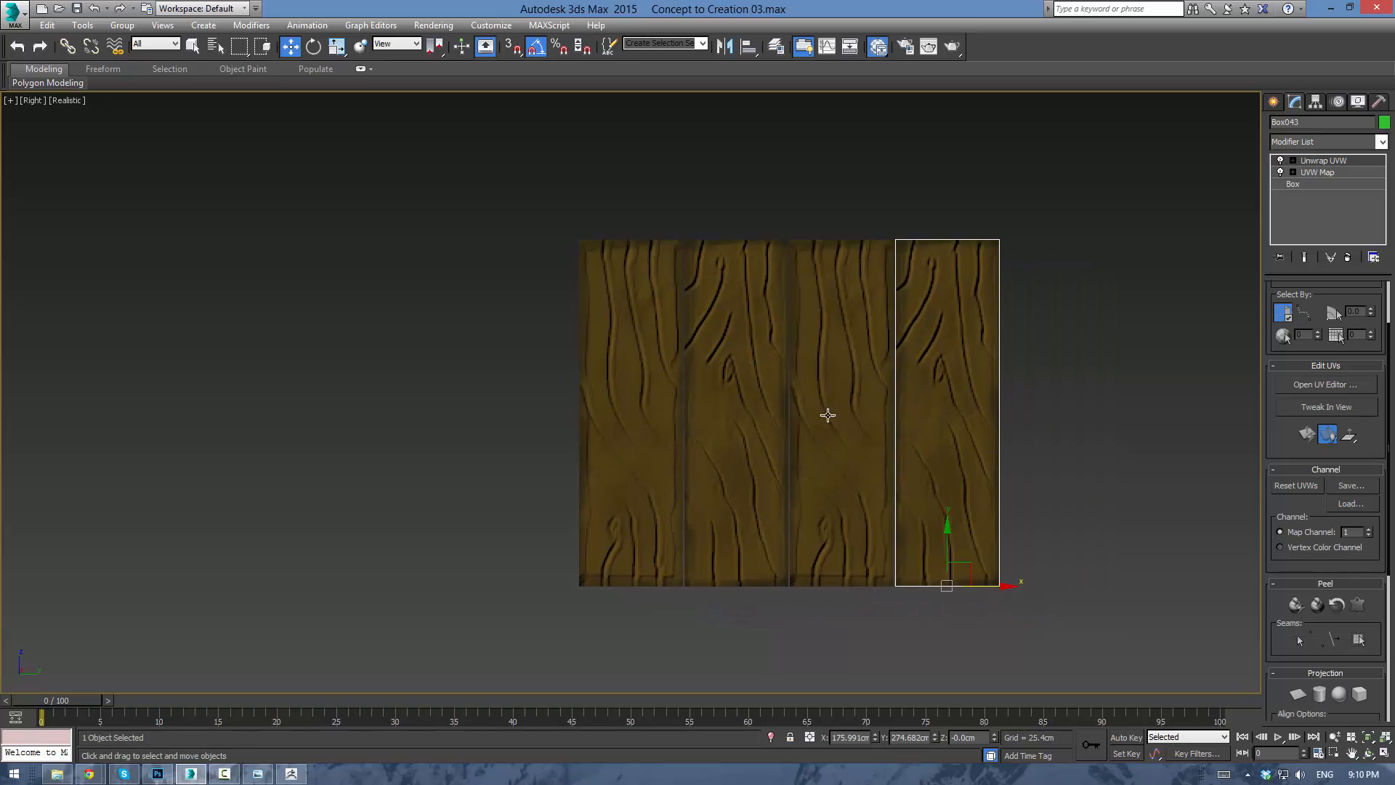
{"action": "left_click", "coordinate": [725, 411]}
{"action": "key", "text": "e"}
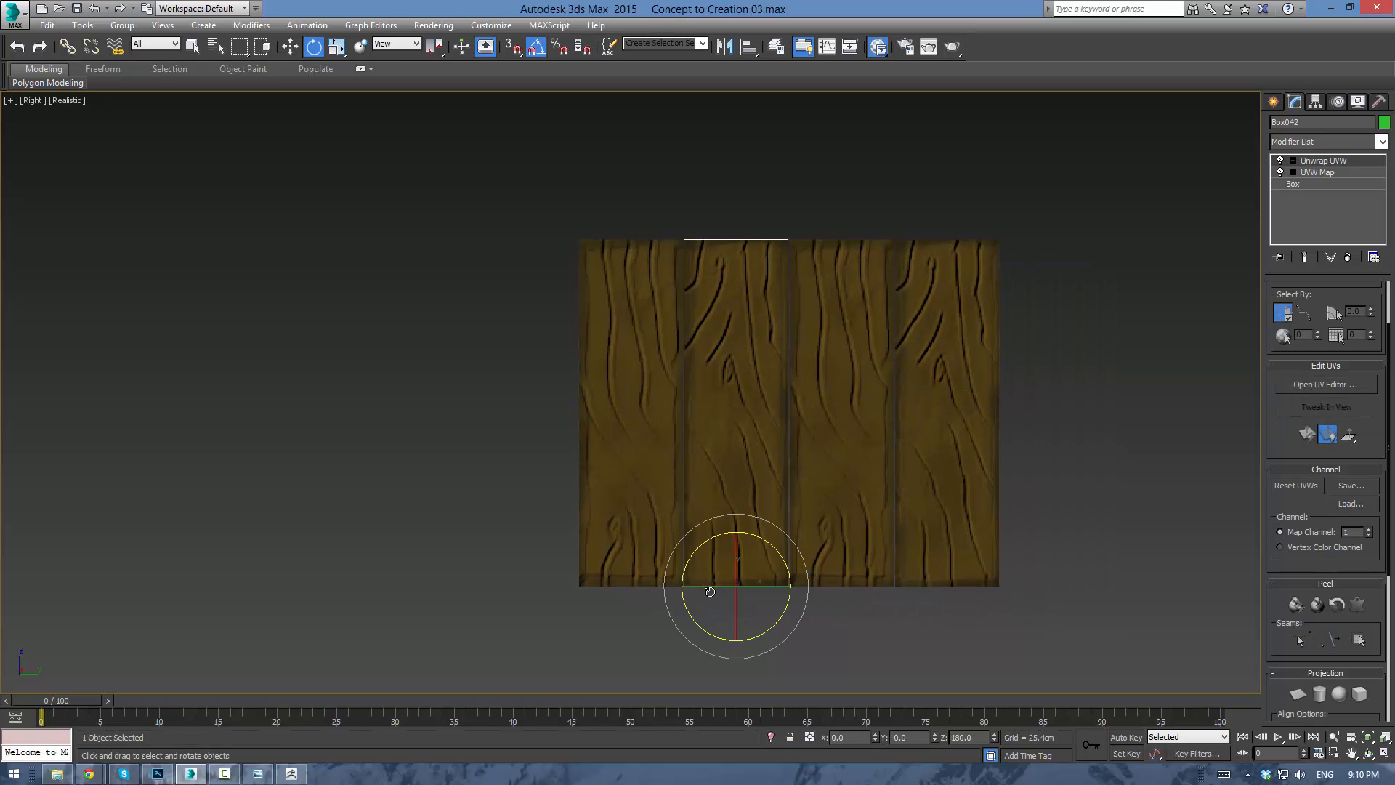
{"action": "left_click_drag", "start_coordinate": [710, 592], "coordinate": [842, 591]}
{"action": "left_click", "coordinate": [643, 417]}
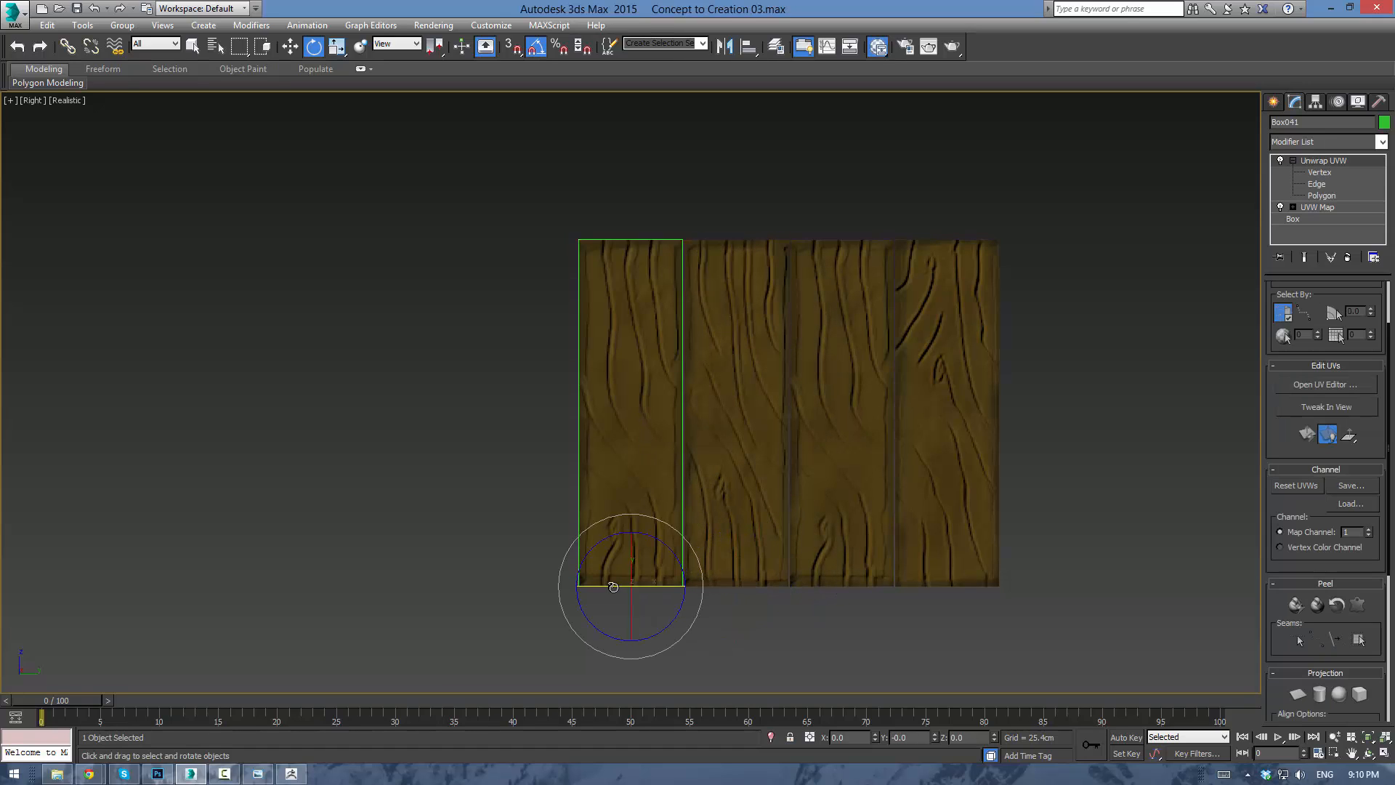
{"action": "left_click_drag", "start_coordinate": [613, 587], "coordinate": [736, 587]}
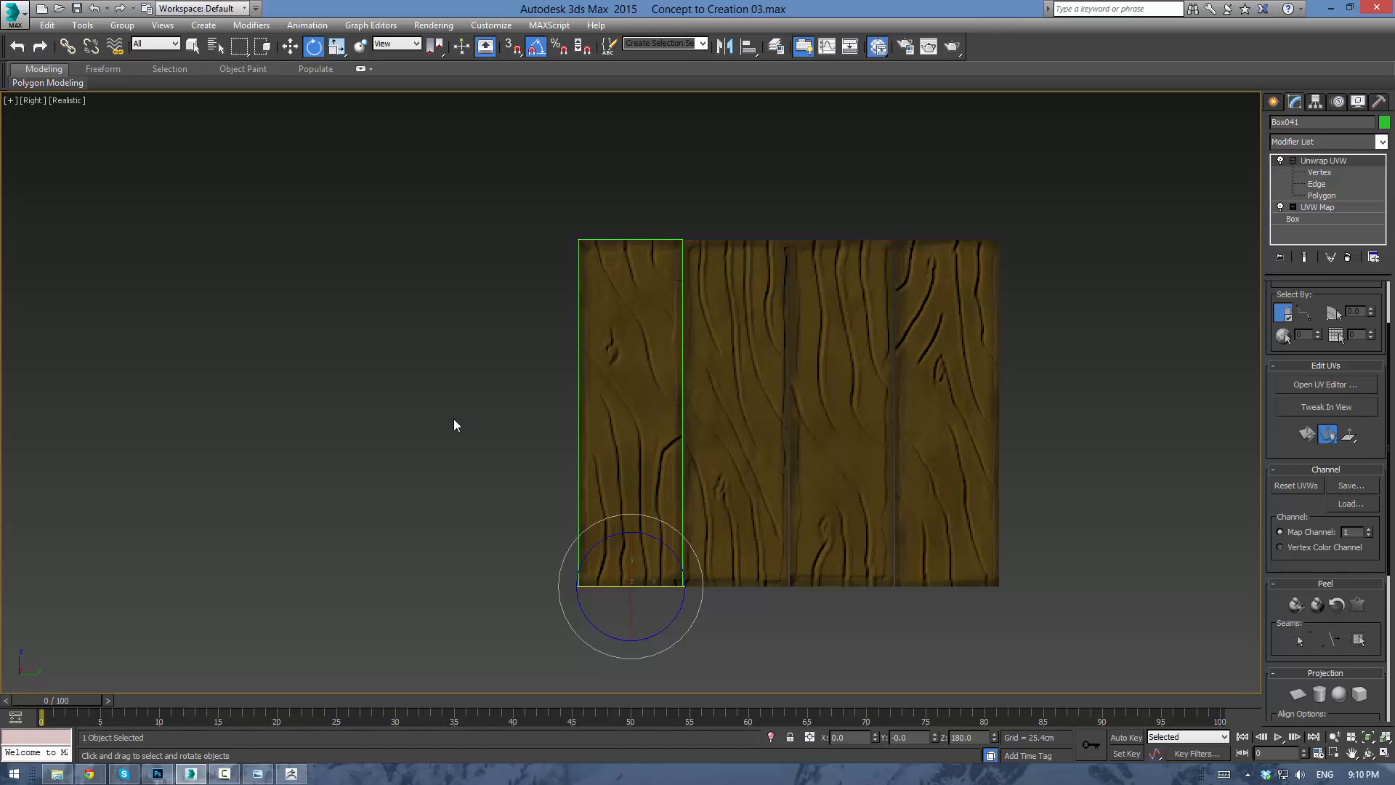
Deselect the plank and return the viewport to a Perspective view facing the planks' fronts.
{"action": "left_click", "coordinate": [455, 425]}
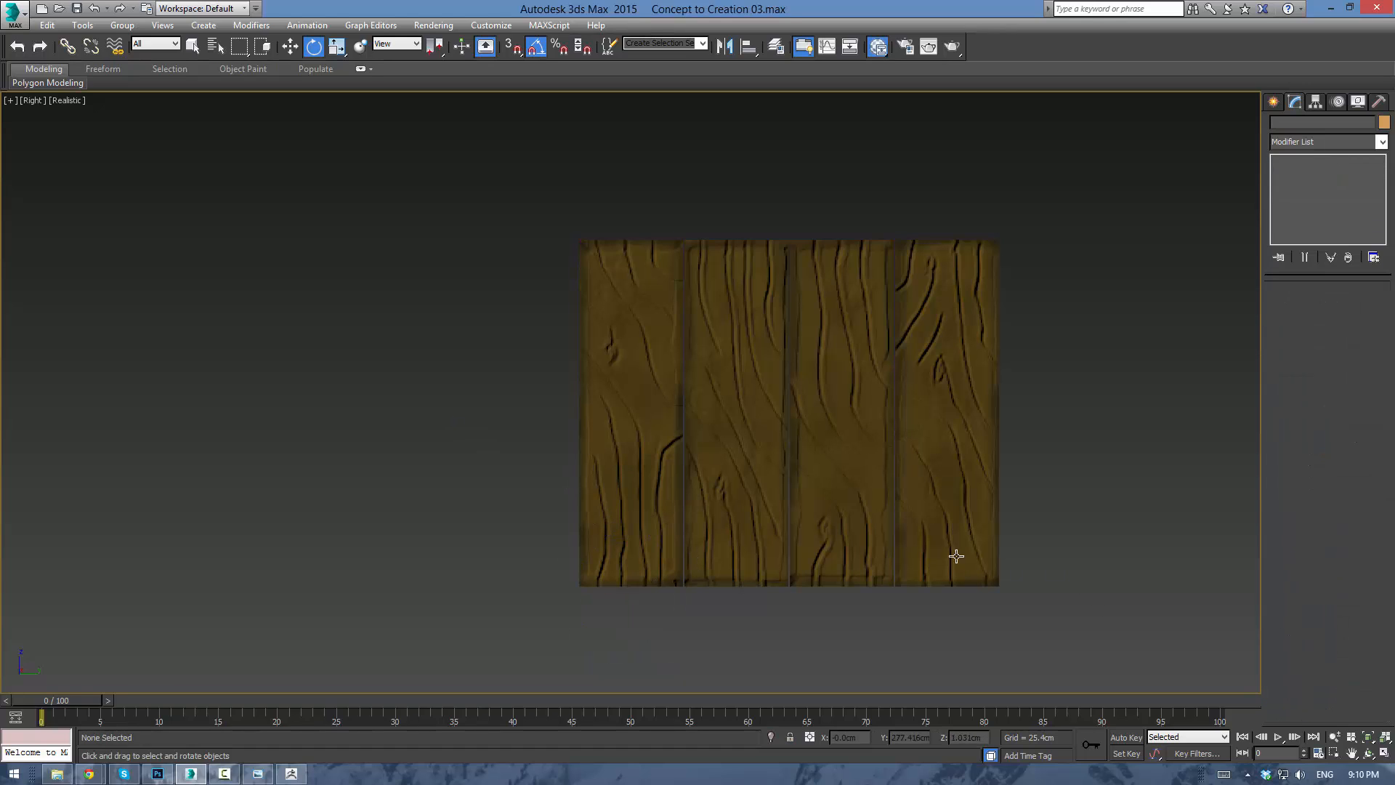
{"action": "middle_click_drag", "start_coordinate": [1002, 364], "coordinate": [1003, 365]}
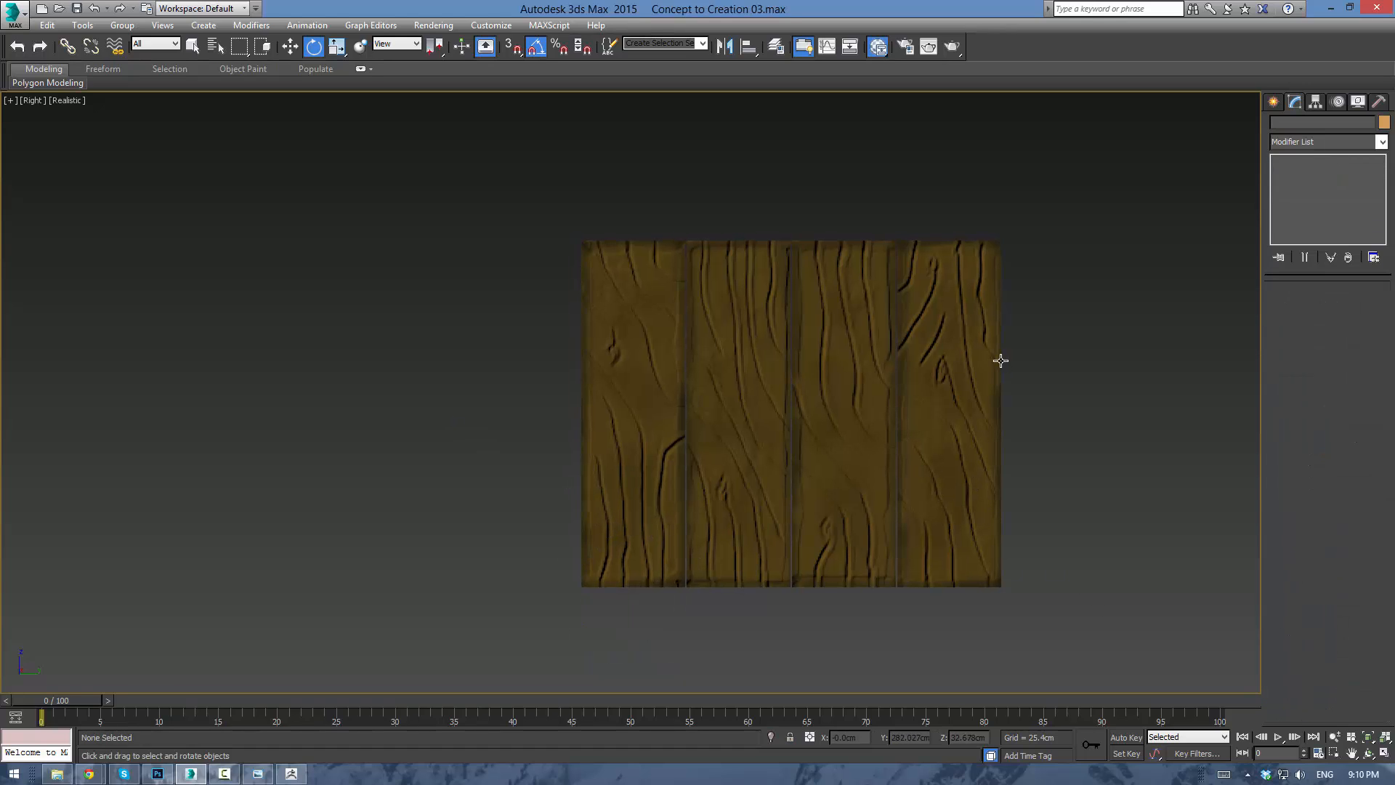
{"action": "key", "text": "p"}
{"action": "scroll", "coordinate": [857, 296], "scroll_direction": "down", "scroll_amount": 10}
{"action": "middle_click_drag", "start_coordinate": [853, 283], "coordinate": [769, 349], "text": "alt"}
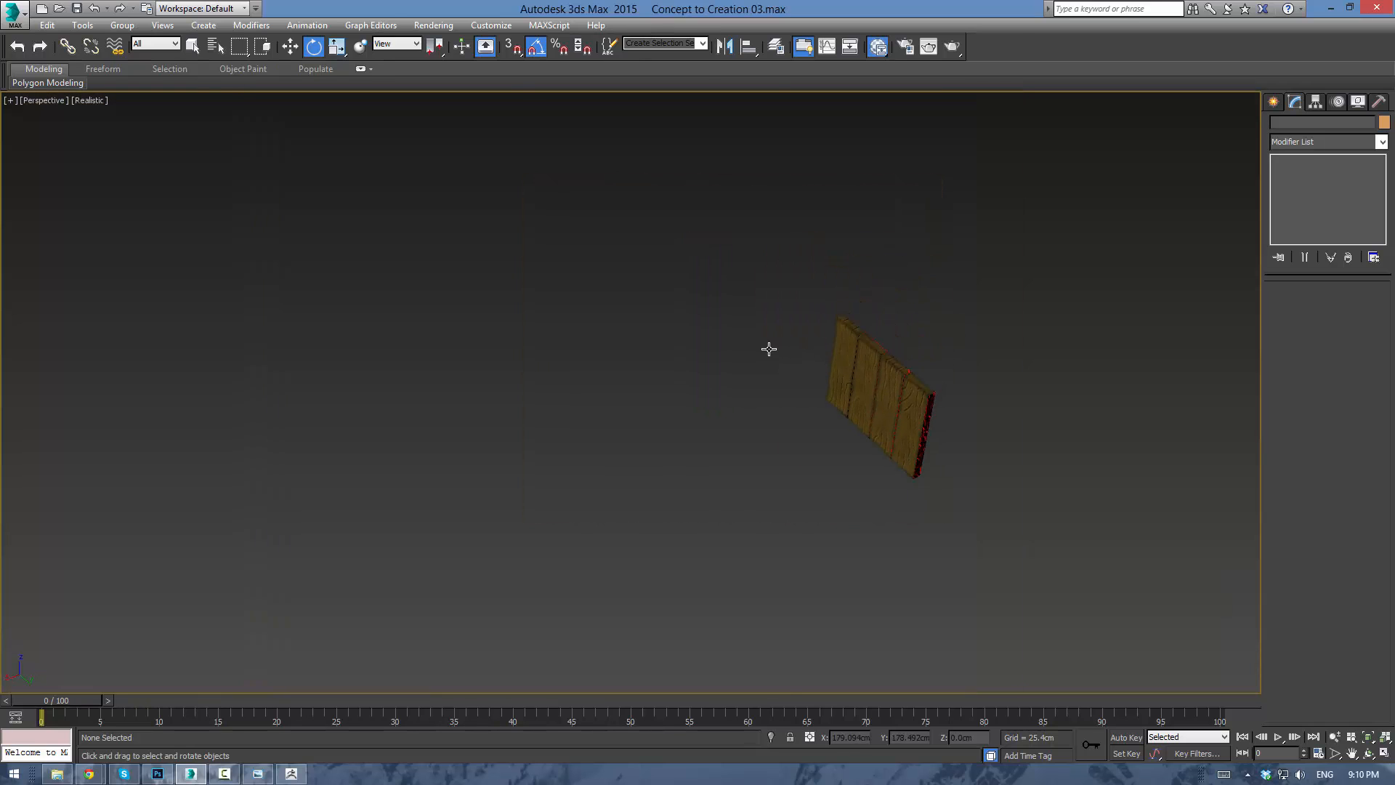
{"action": "scroll", "coordinate": [769, 349], "scroll_direction": "up", "scroll_amount": 8}
{"action": "middle_click_drag", "start_coordinate": [972, 352], "coordinate": [696, 268], "text": "alt"}
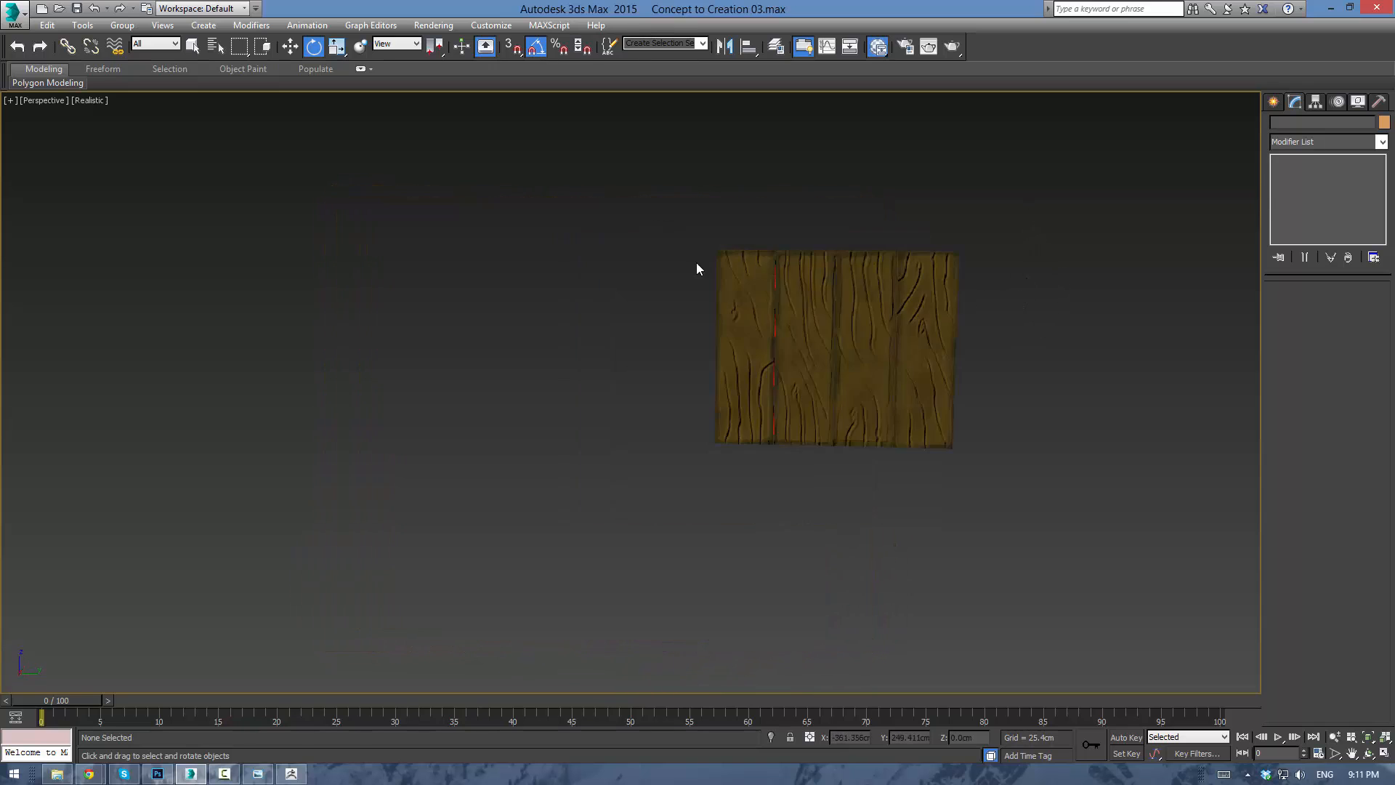
Clone all four planks once as copies along Y, placing the new set flush beside the originals.
{"action": "left_click_drag", "start_coordinate": [948, 448], "coordinate": [973, 456]}
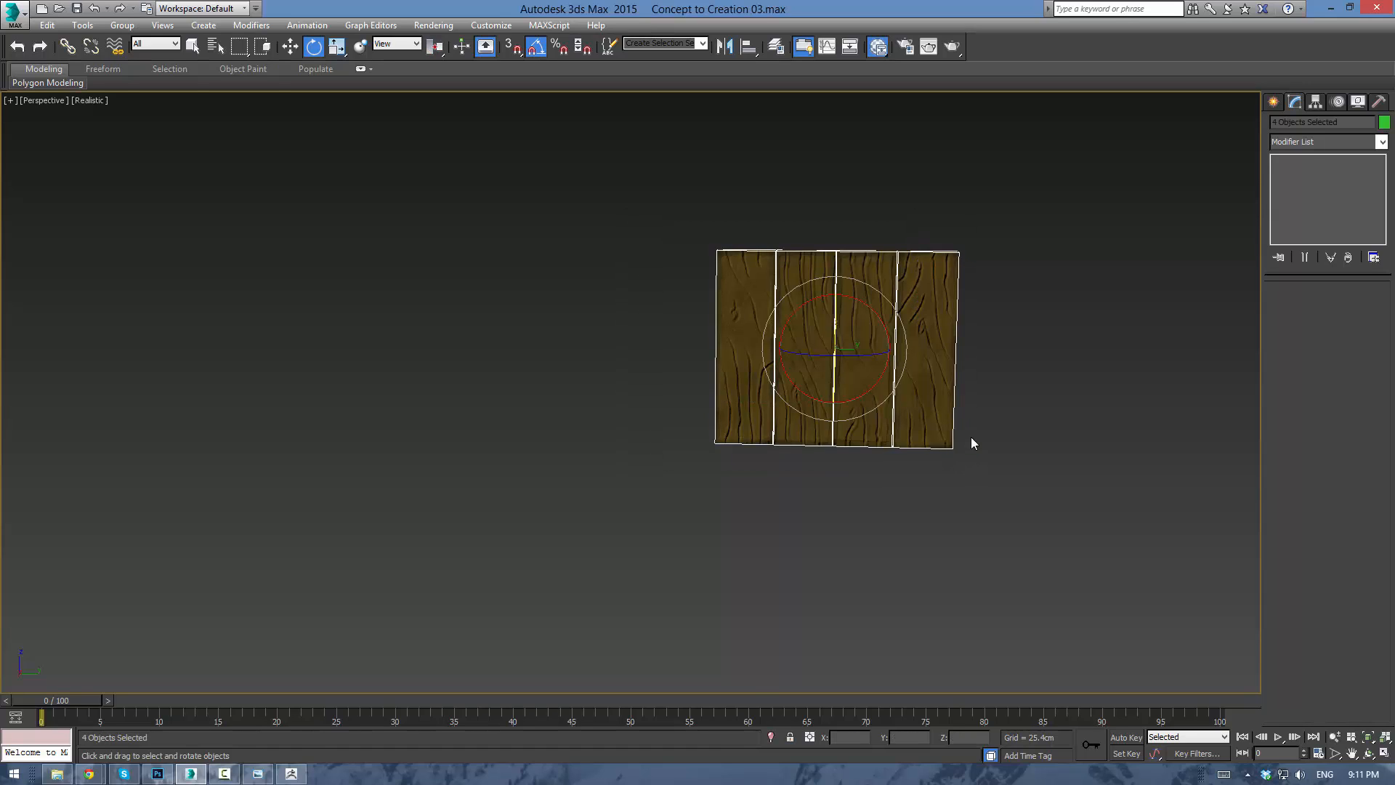
{"action": "key", "text": "w"}
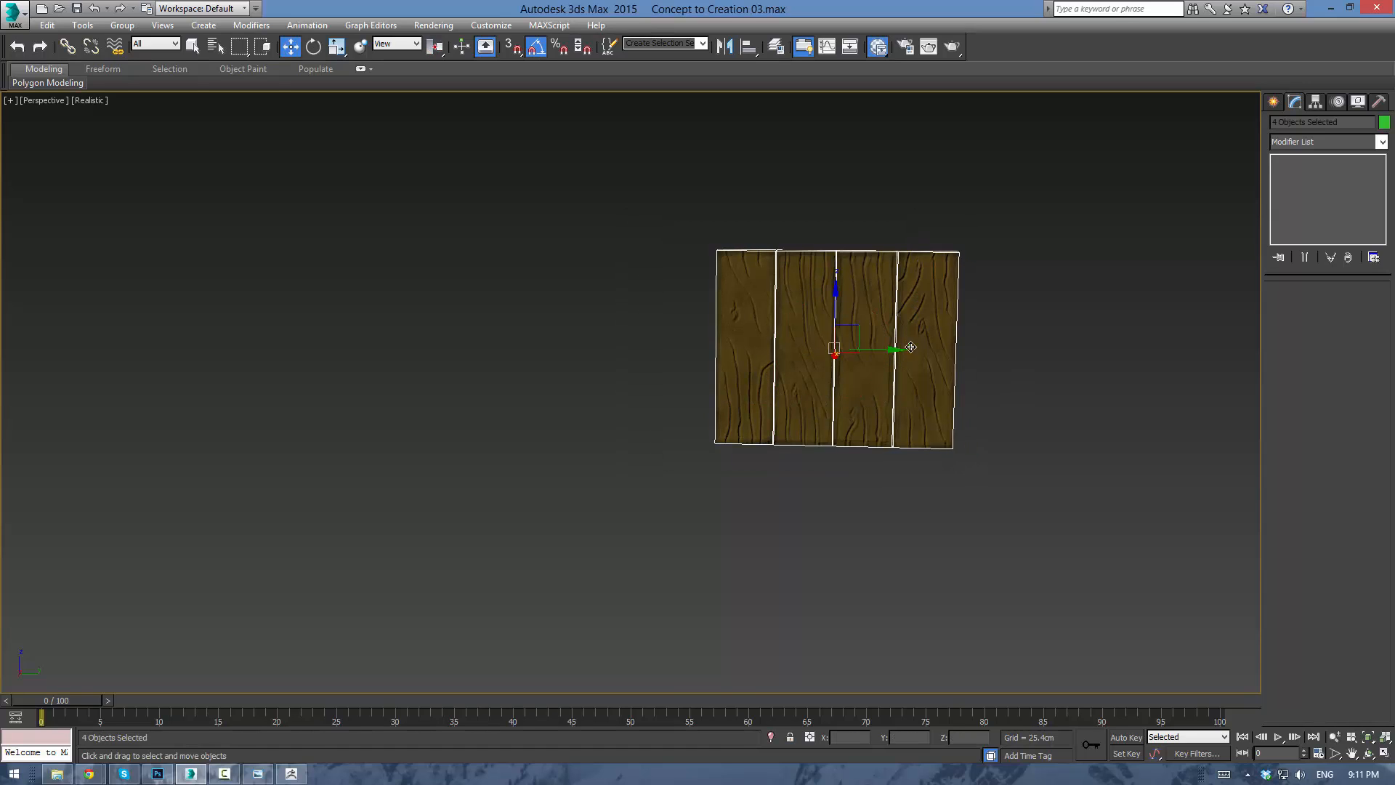
{"action": "middle_click_drag", "start_coordinate": [1064, 325], "coordinate": [926, 367]}
{"action": "scroll", "coordinate": [925, 367], "scroll_direction": "up", "scroll_amount": 4}
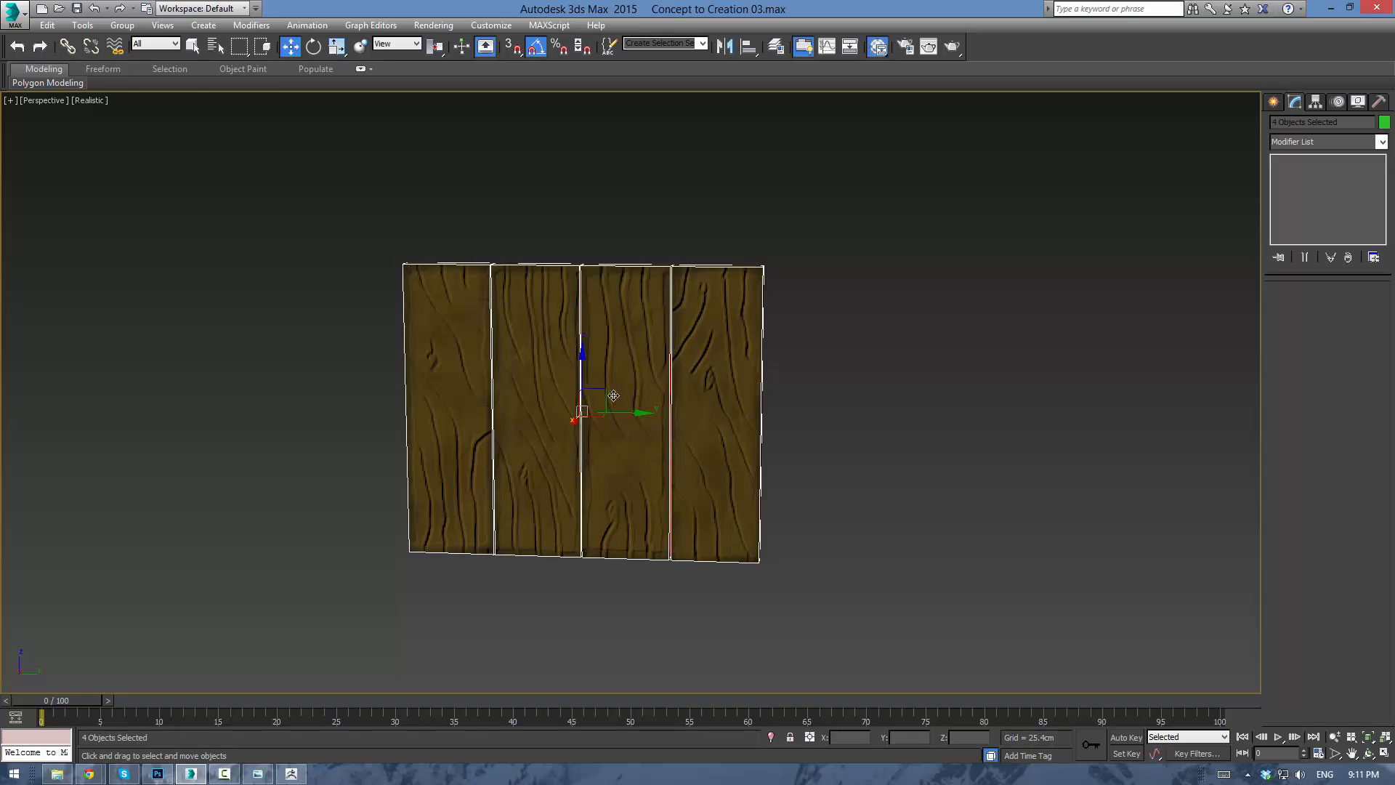
{"action": "mouse_move", "coordinate": [657, 414]}
{"action": "left_mouse_down", "text": "shift"}
{"action": "mouse_move", "coordinate": [1018, 420]}
{"action": "mouse_move", "coordinate": [991, 420]}
{"action": "left_mouse_up", "text": "shift"}
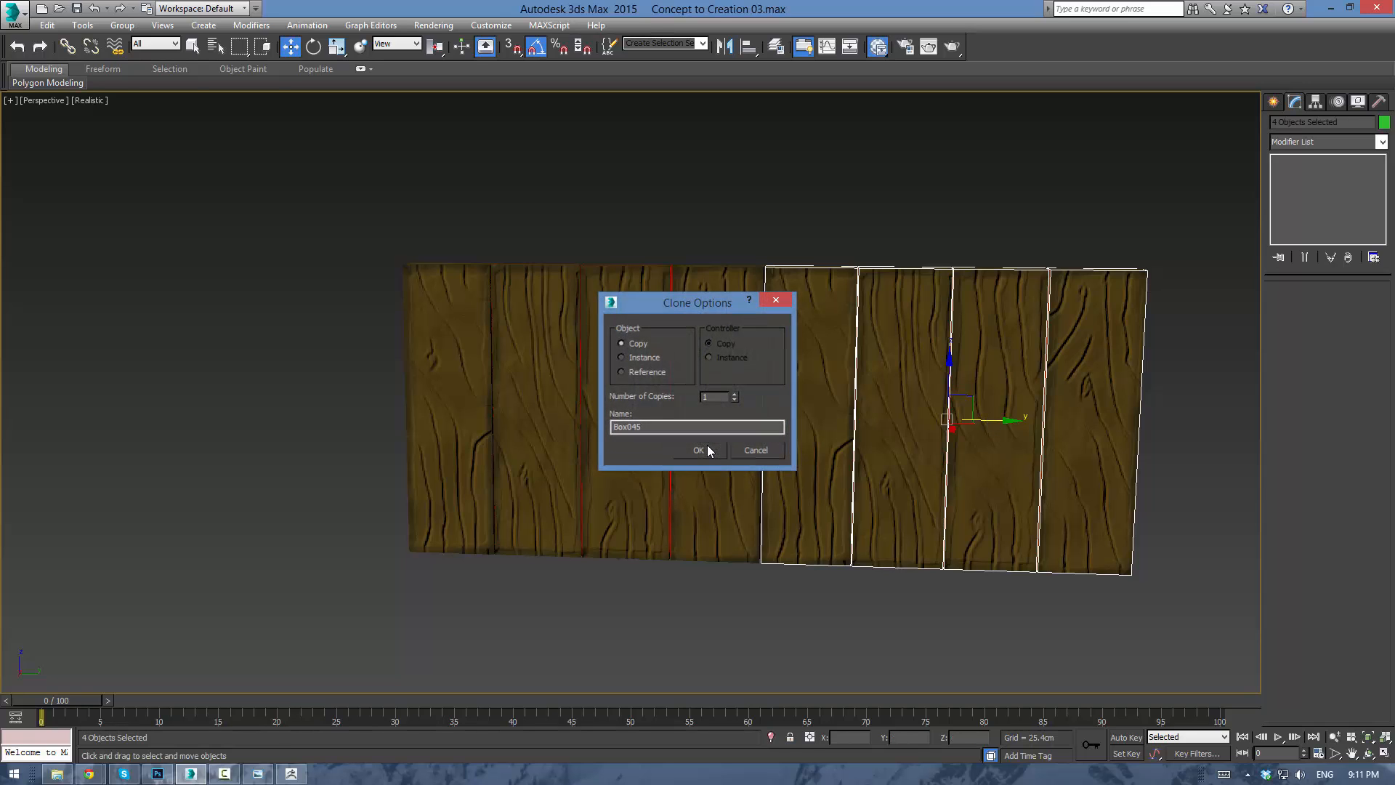
{"action": "left_click", "coordinate": [708, 445]}
Clone the last two planks once as copies along Y to extend the row to ten planks.
{"action": "middle_click_drag", "start_coordinate": [1177, 324], "coordinate": [851, 302]}
{"action": "mouse_move", "coordinate": [852, 302]}
{"action": "left_mouse_down"}
{"action": "mouse_move", "coordinate": [798, 449]}
{"action": "mouse_move", "coordinate": [865, 433]}
{"action": "mouse_move", "coordinate": [1053, 436]}
{"action": "left_mouse_up"}
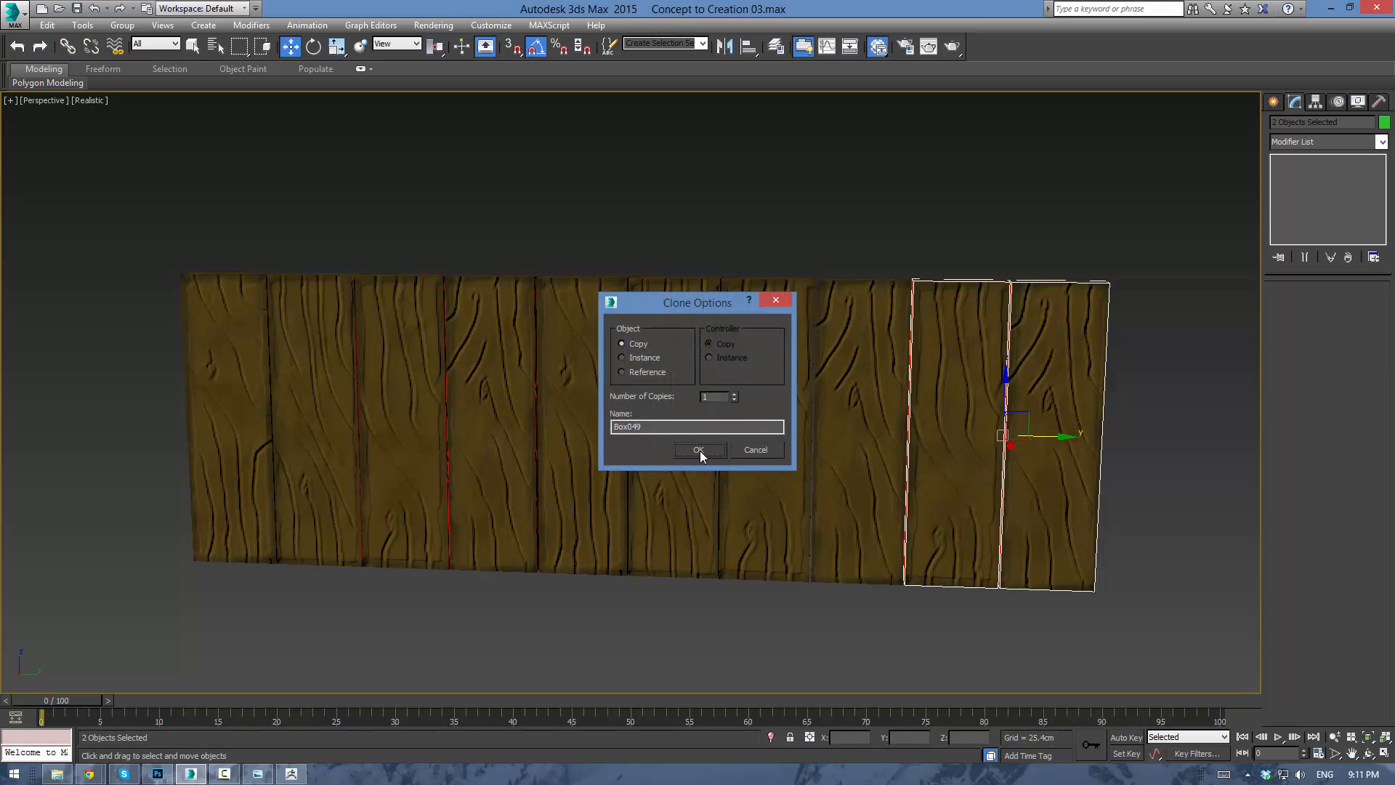
{"action": "left_click", "coordinate": [698, 450]}
{"action": "scroll", "coordinate": [835, 385], "scroll_direction": "up", "scroll_amount": 6}
{"action": "middle_click_drag", "start_coordinate": [865, 364], "coordinate": [813, 411]}
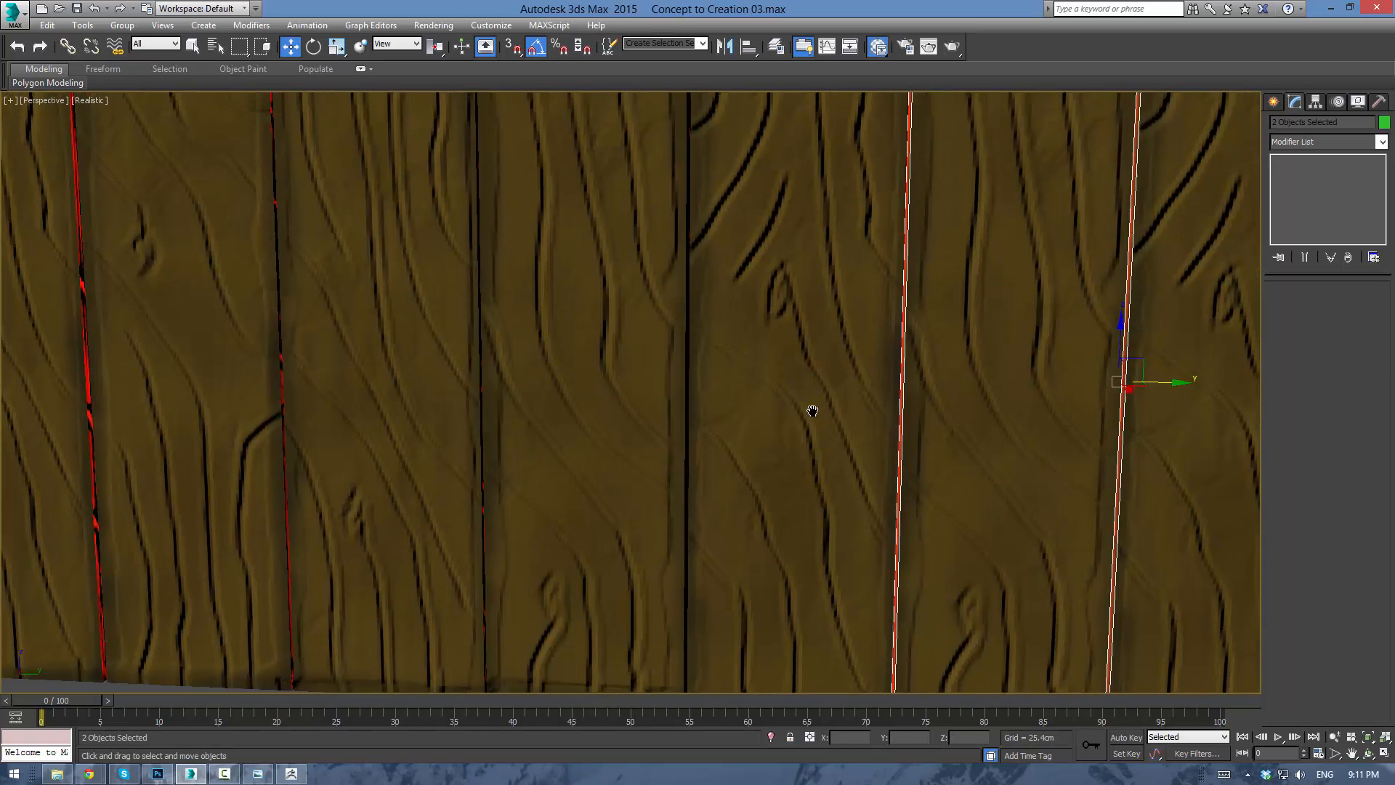
{"action": "scroll", "coordinate": [613, 536], "scroll_direction": "down", "scroll_amount": 3}
{"action": "scroll", "coordinate": [385, 354], "scroll_direction": "down", "scroll_amount": 6}
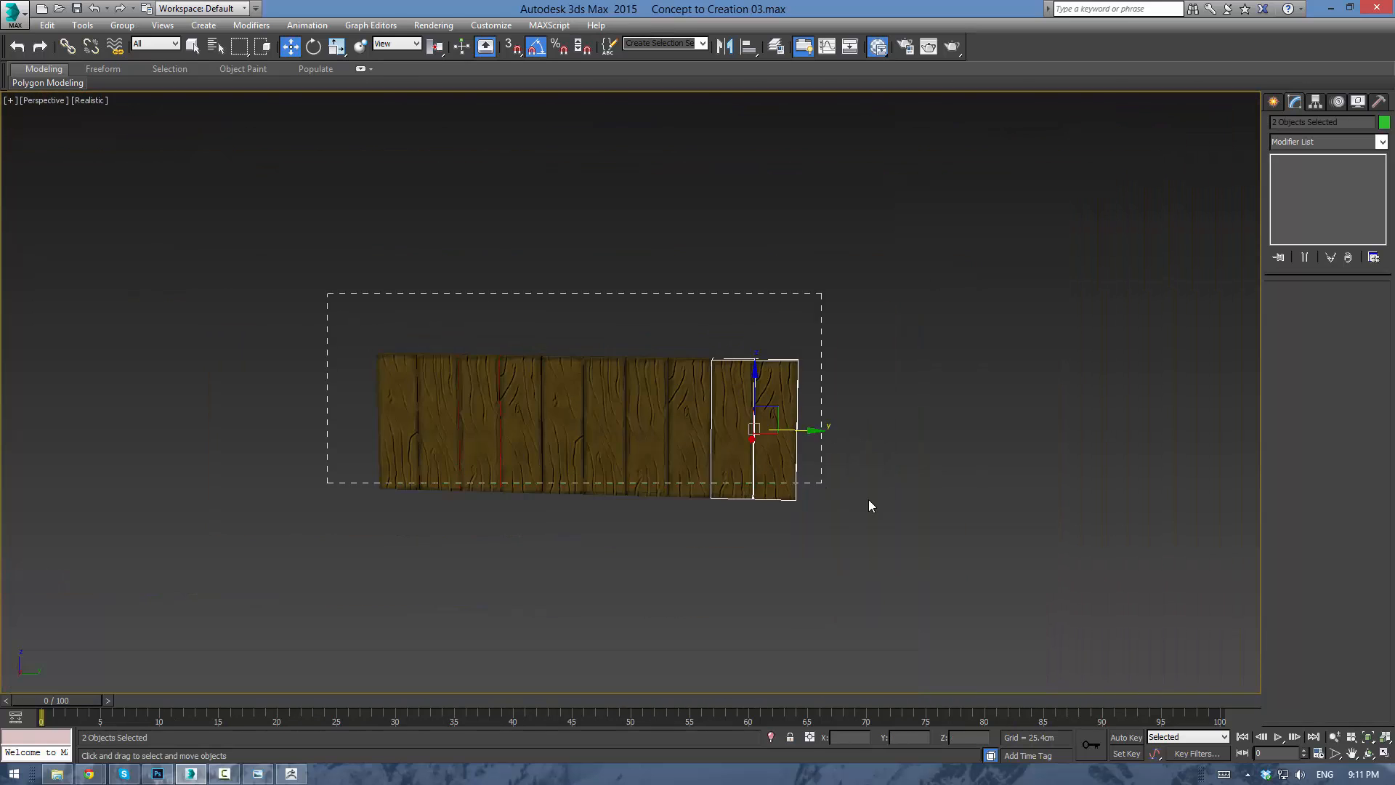
Clone the last three planks once as copies along Y to extend the row to thirteen planks.
{"action": "left_click_drag", "start_coordinate": [869, 501], "coordinate": [881, 452]}
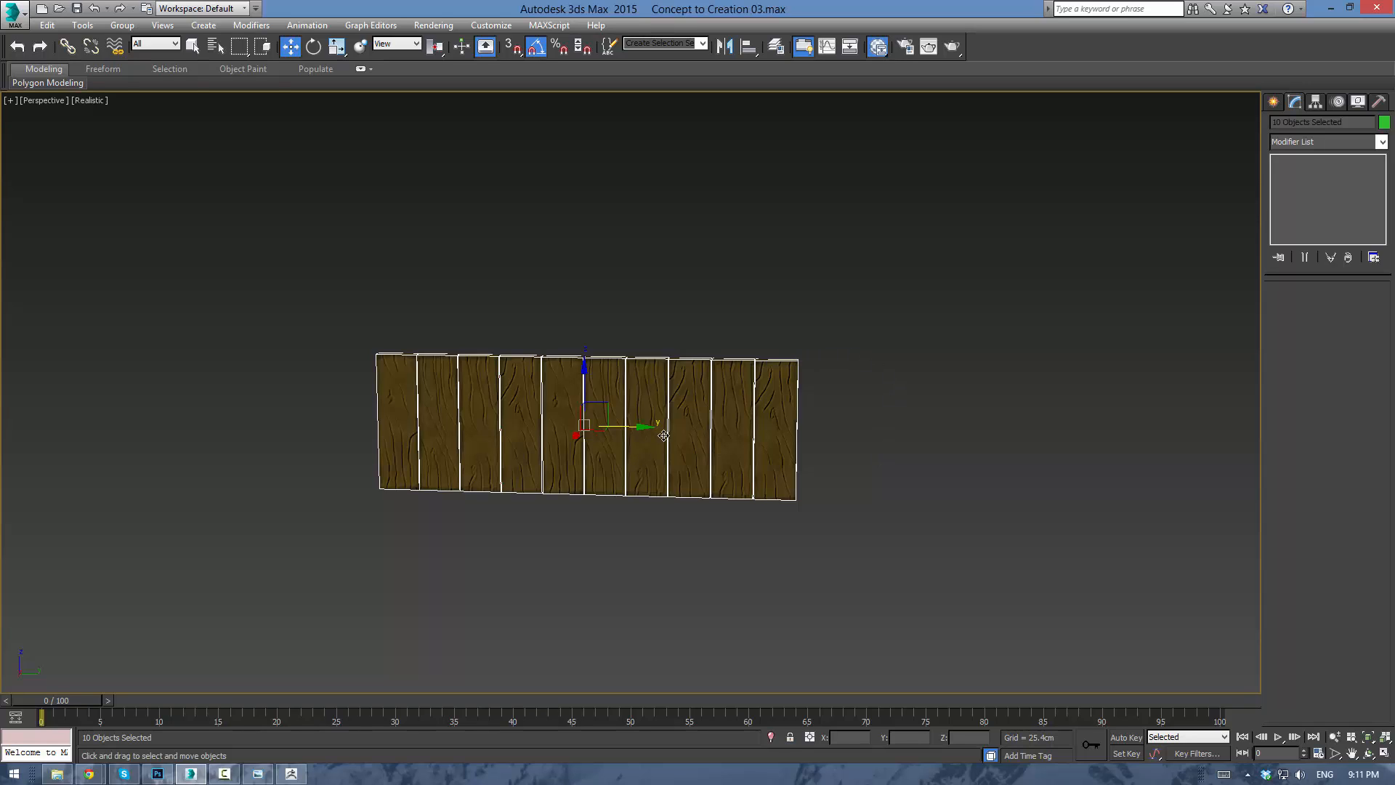
{"action": "scroll", "coordinate": [923, 402], "scroll_direction": "up", "scroll_amount": 2}
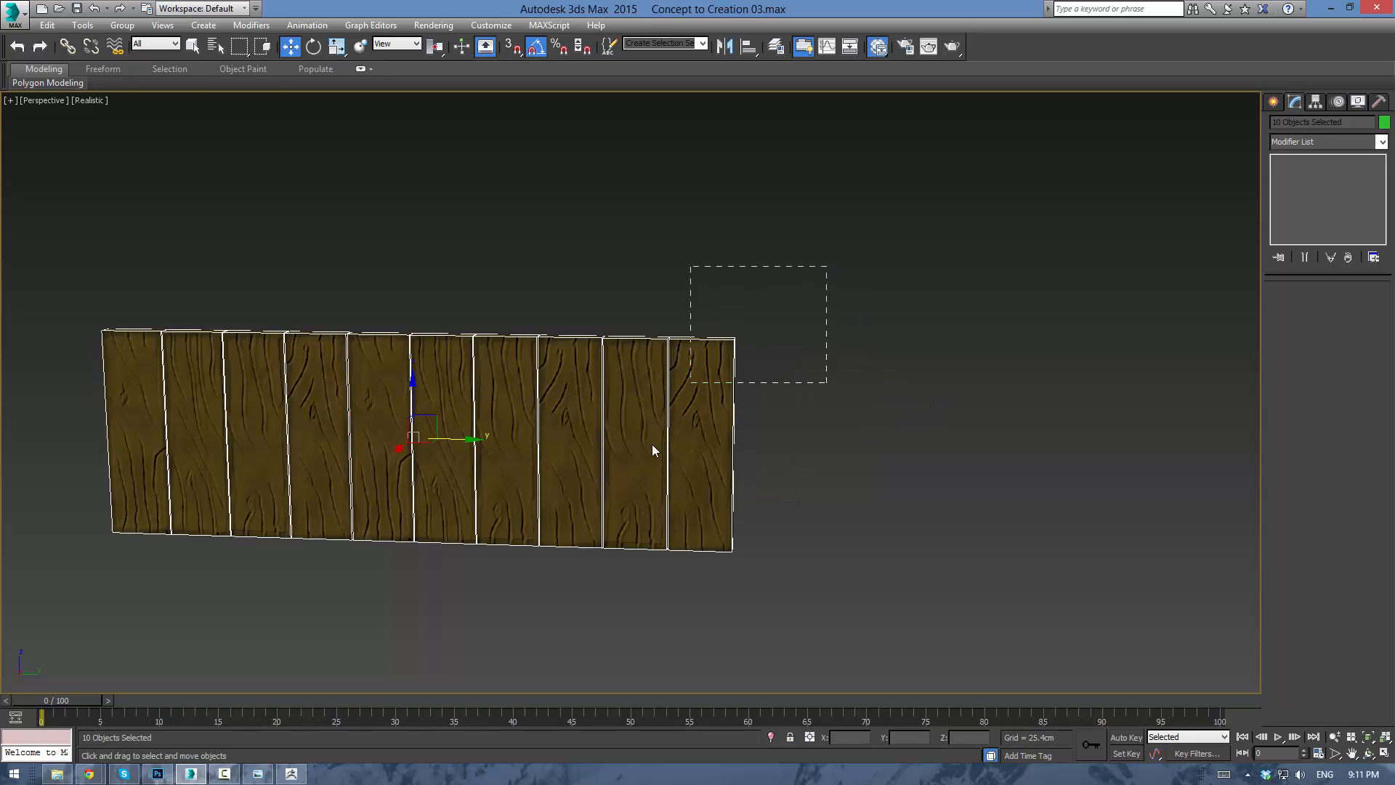
{"action": "left_click_drag", "start_coordinate": [562, 584], "coordinate": [562, 584]}
{"action": "left_click_drag", "start_coordinate": [675, 445], "coordinate": [873, 459], "text": "shift"}
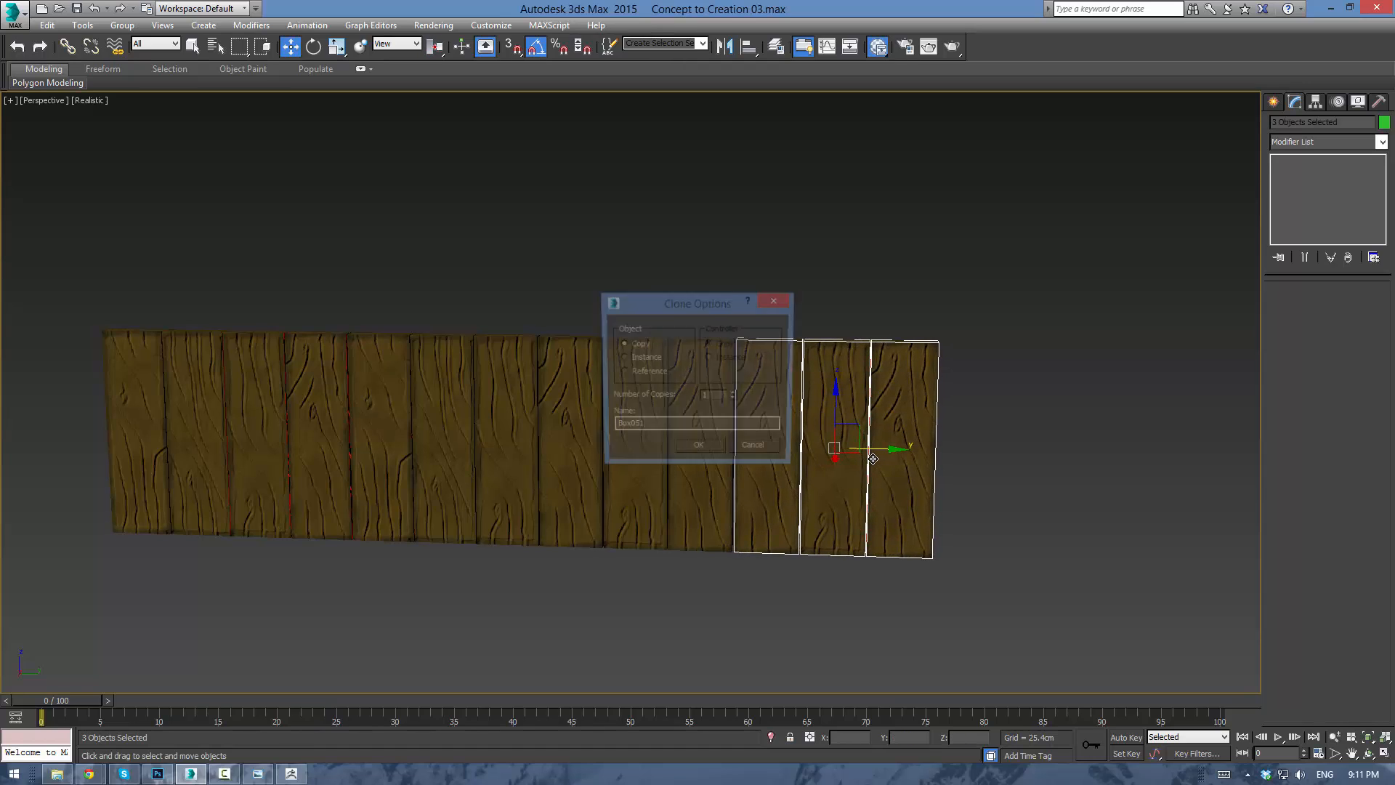
{"action": "left_click", "coordinate": [703, 453]}
{"action": "left_click", "coordinate": [600, 270]}
Clone the whole row of thirteen planks once as copies along Z, placing the spare row above the original.
{"action": "scroll", "coordinate": [261, 236], "scroll_direction": "down", "scroll_amount": 3}
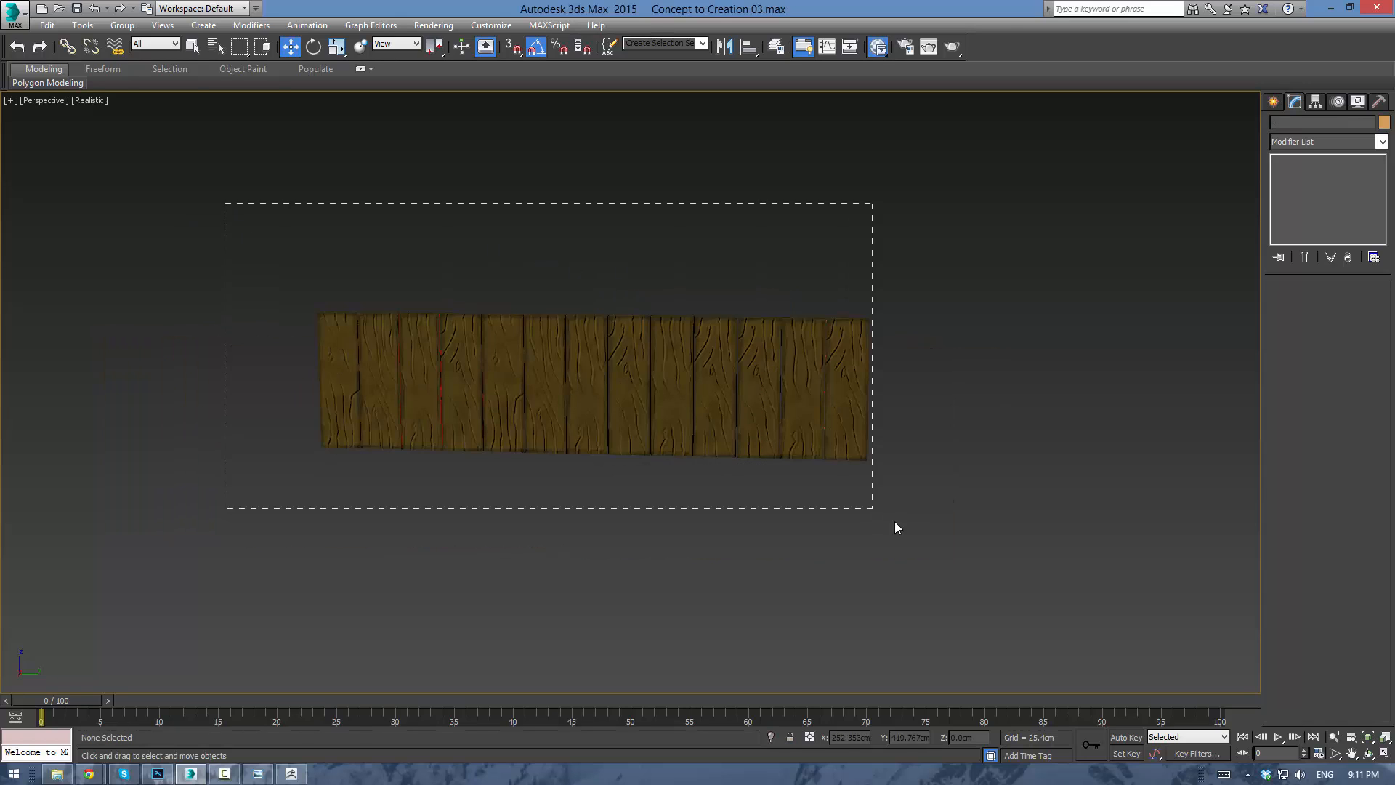
{"action": "left_click_drag", "start_coordinate": [895, 527], "coordinate": [895, 528]}
{"action": "left_click_drag", "start_coordinate": [588, 341], "coordinate": [587, 162], "text": "shift"}
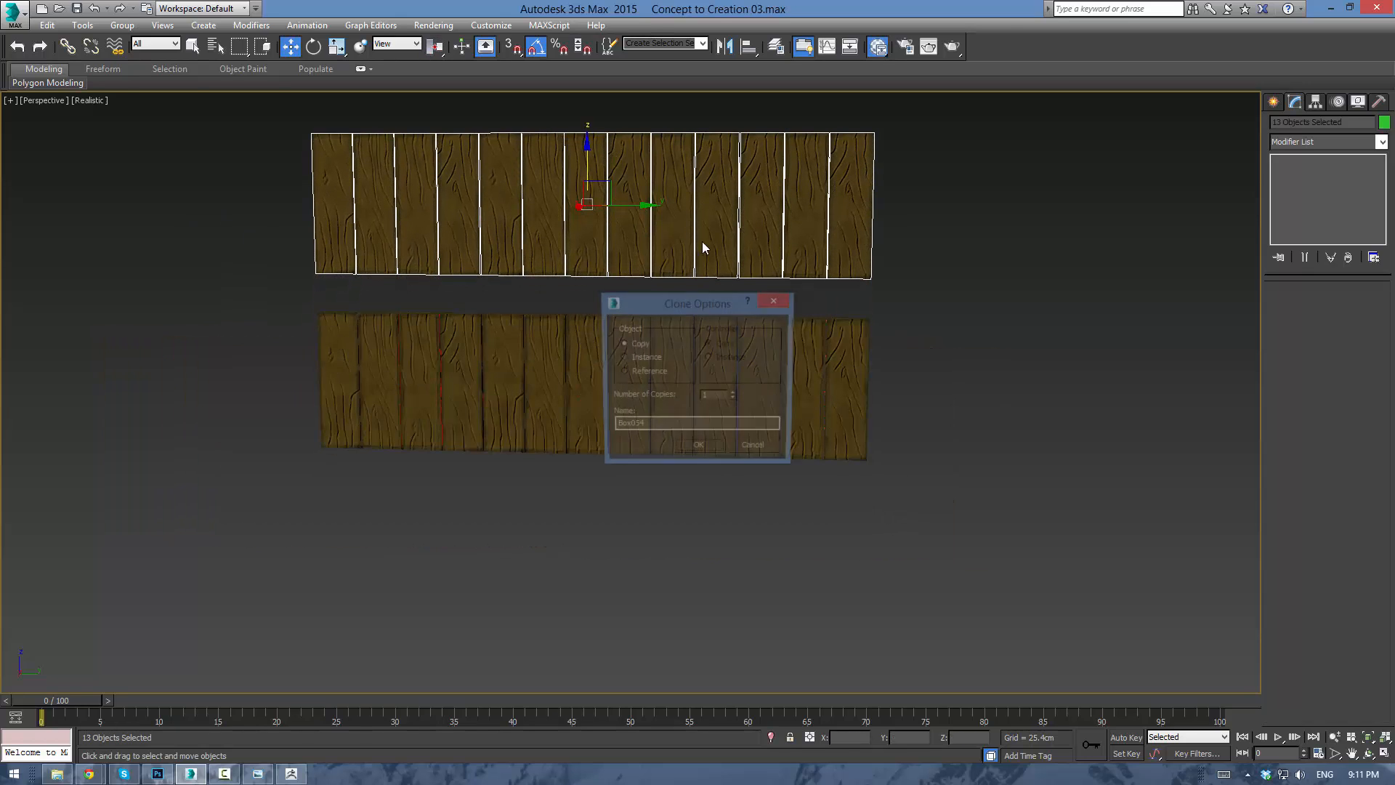
{"action": "left_click", "coordinate": [701, 452]}
{"action": "left_click", "coordinate": [1013, 440]}
Add an Edit Poly modifier to the end plank of the lower row and attach its neighbour, matching material IDs to material.
{"action": "scroll", "coordinate": [959, 434], "scroll_direction": "up", "scroll_amount": 2}
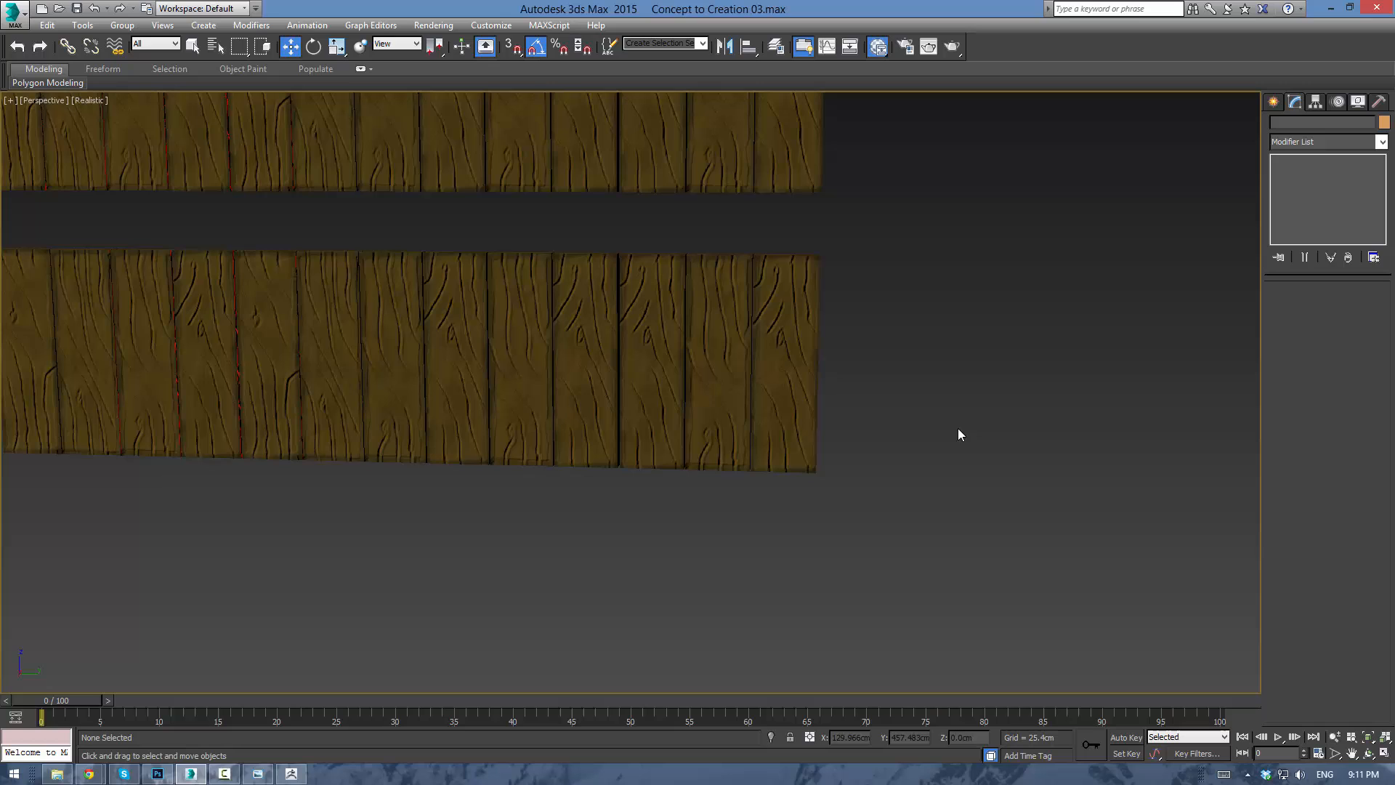
{"action": "left_click", "coordinate": [799, 351]}
{"action": "middle_click_drag", "start_coordinate": [983, 331], "coordinate": [1058, 351]}
{"action": "left_click", "coordinate": [1381, 141]}
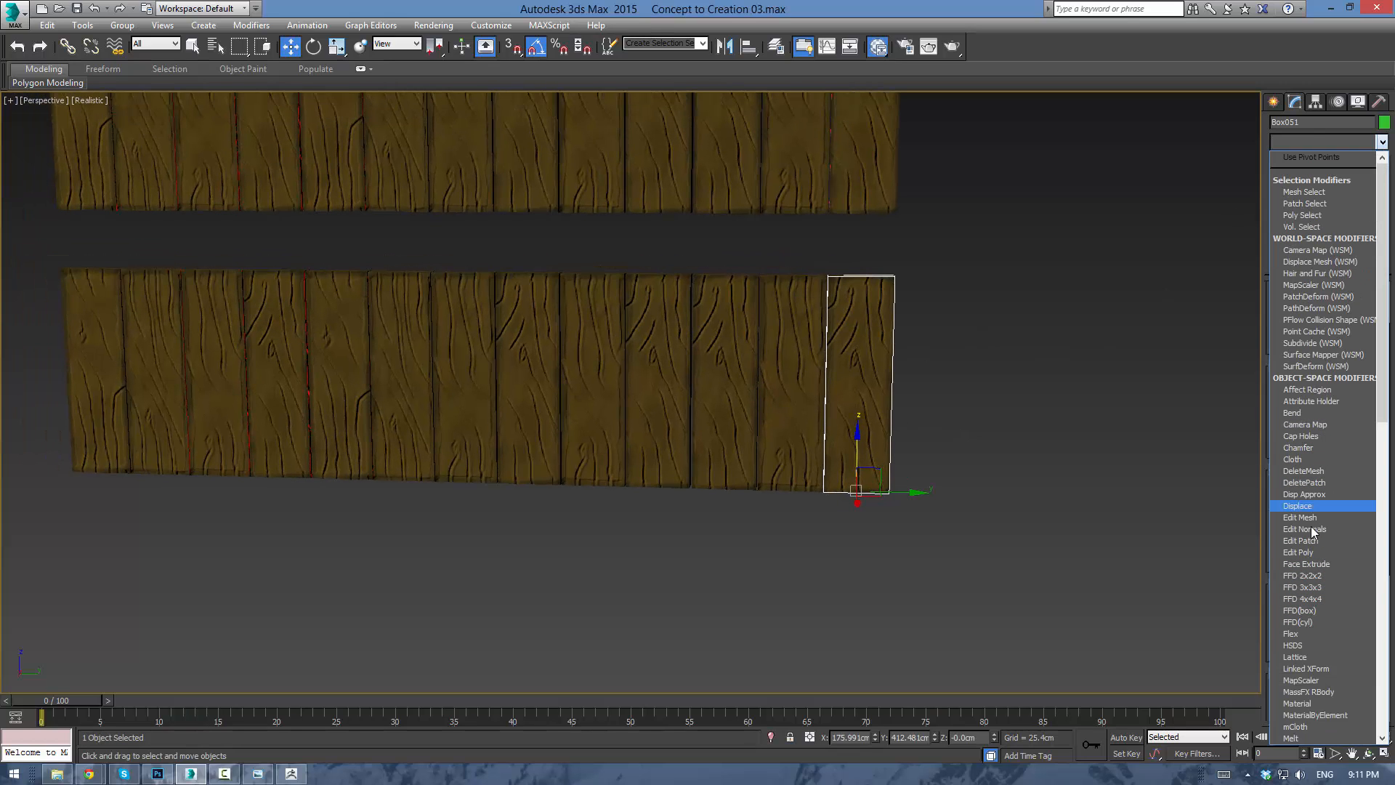
{"action": "left_click", "coordinate": [1308, 553]}
{"action": "left_click", "coordinate": [1308, 554]}
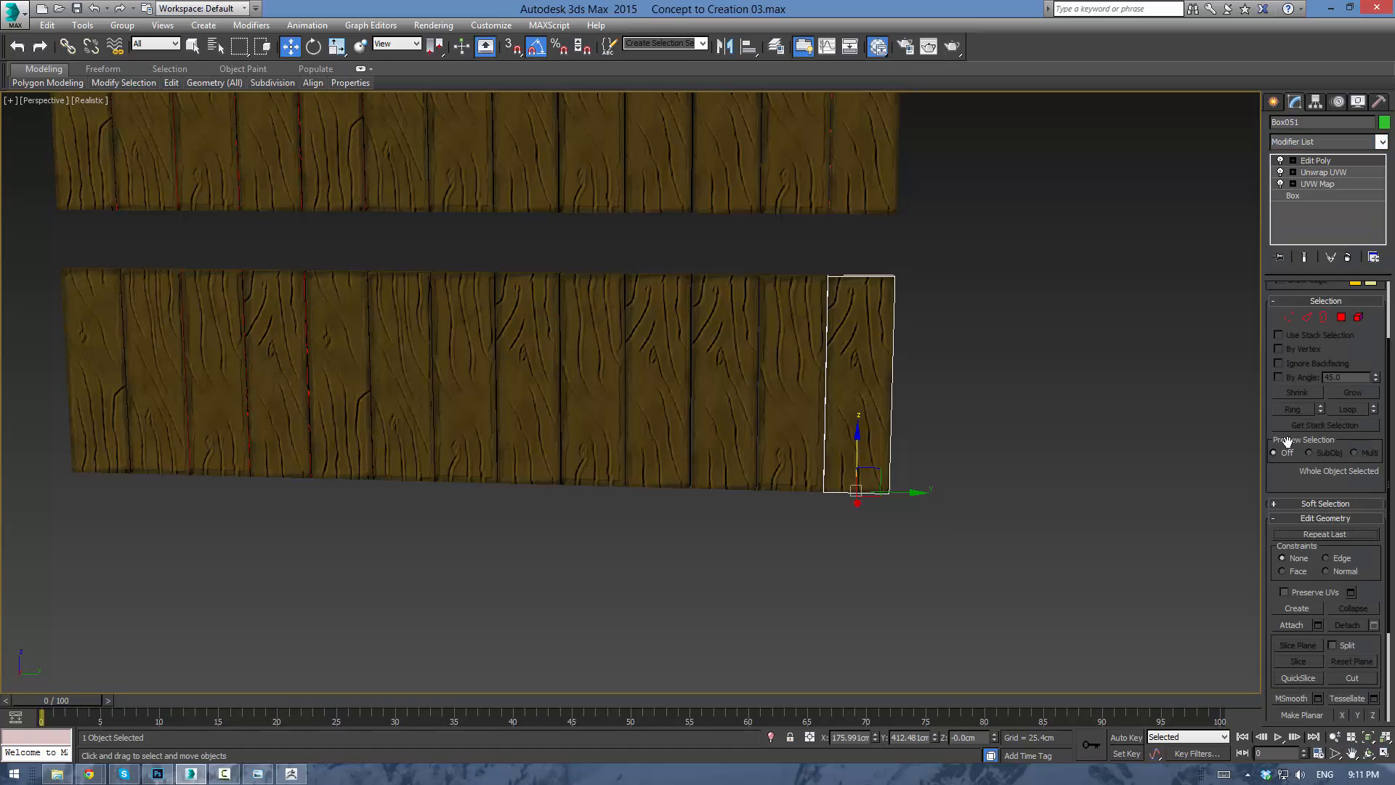
{"action": "left_click", "coordinate": [1292, 625]}
{"action": "left_click", "coordinate": [800, 400]}
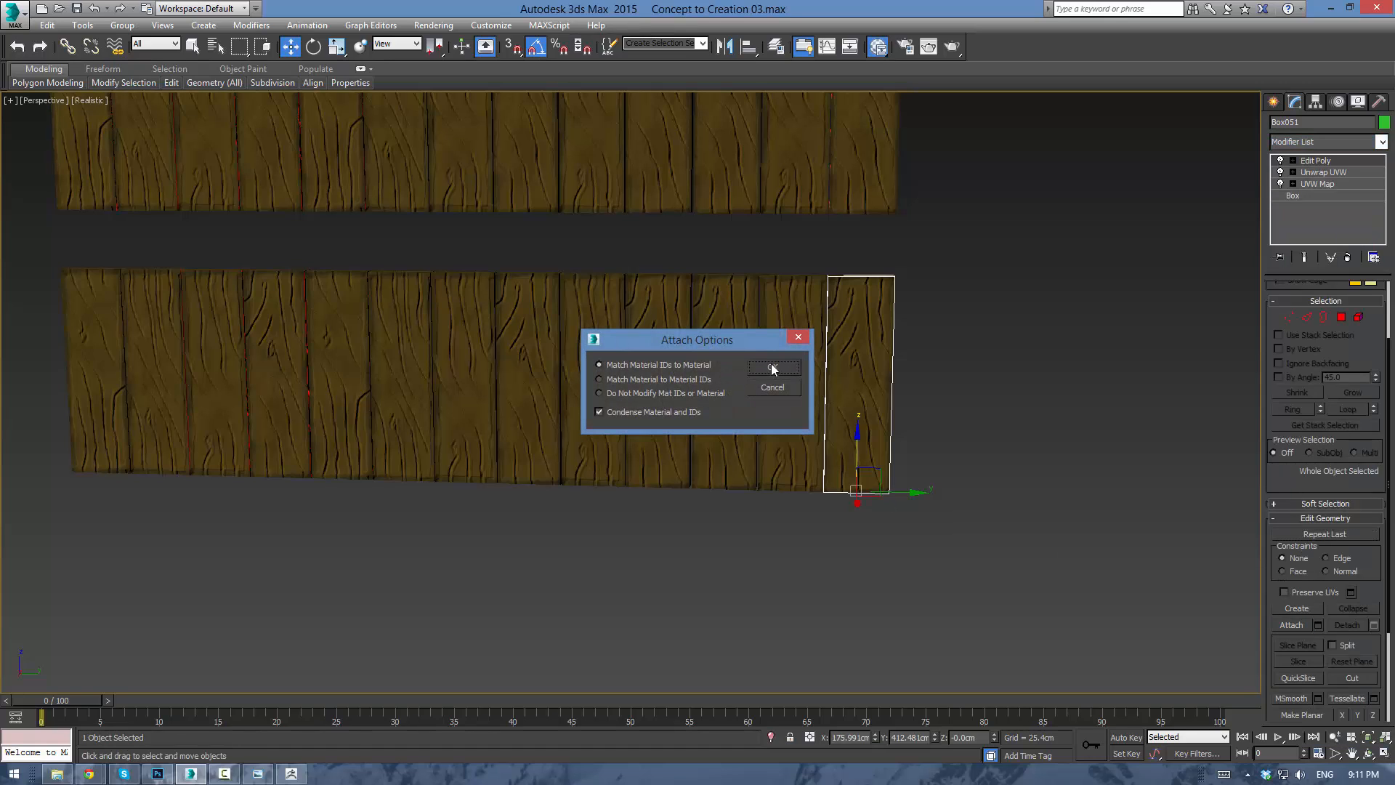
{"action": "left_click", "coordinate": [772, 367]}
{"action": "left_click", "coordinate": [723, 342]}
{"action": "left_click", "coordinate": [658, 341]}
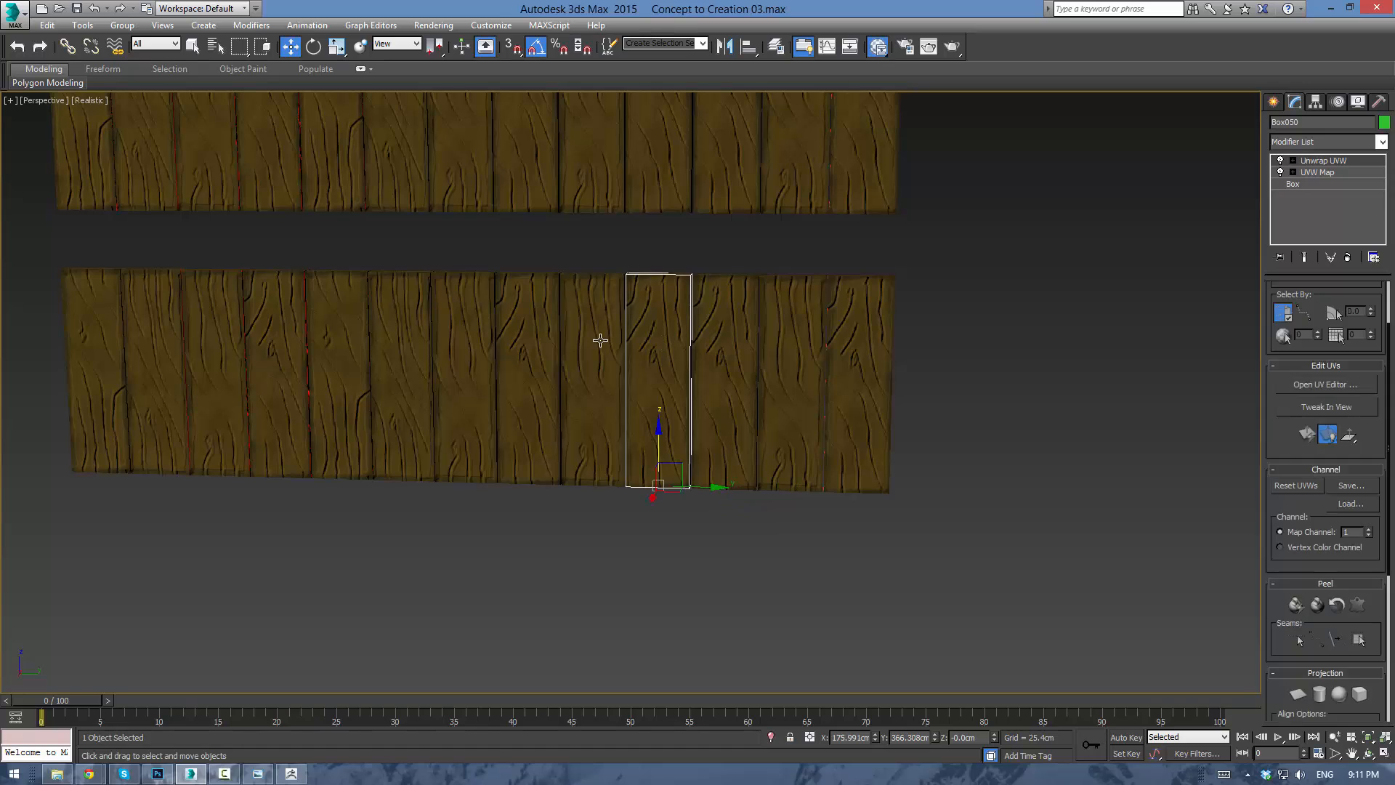
{"action": "left_click", "coordinate": [556, 338]}
{"action": "left_click", "coordinate": [868, 341]}
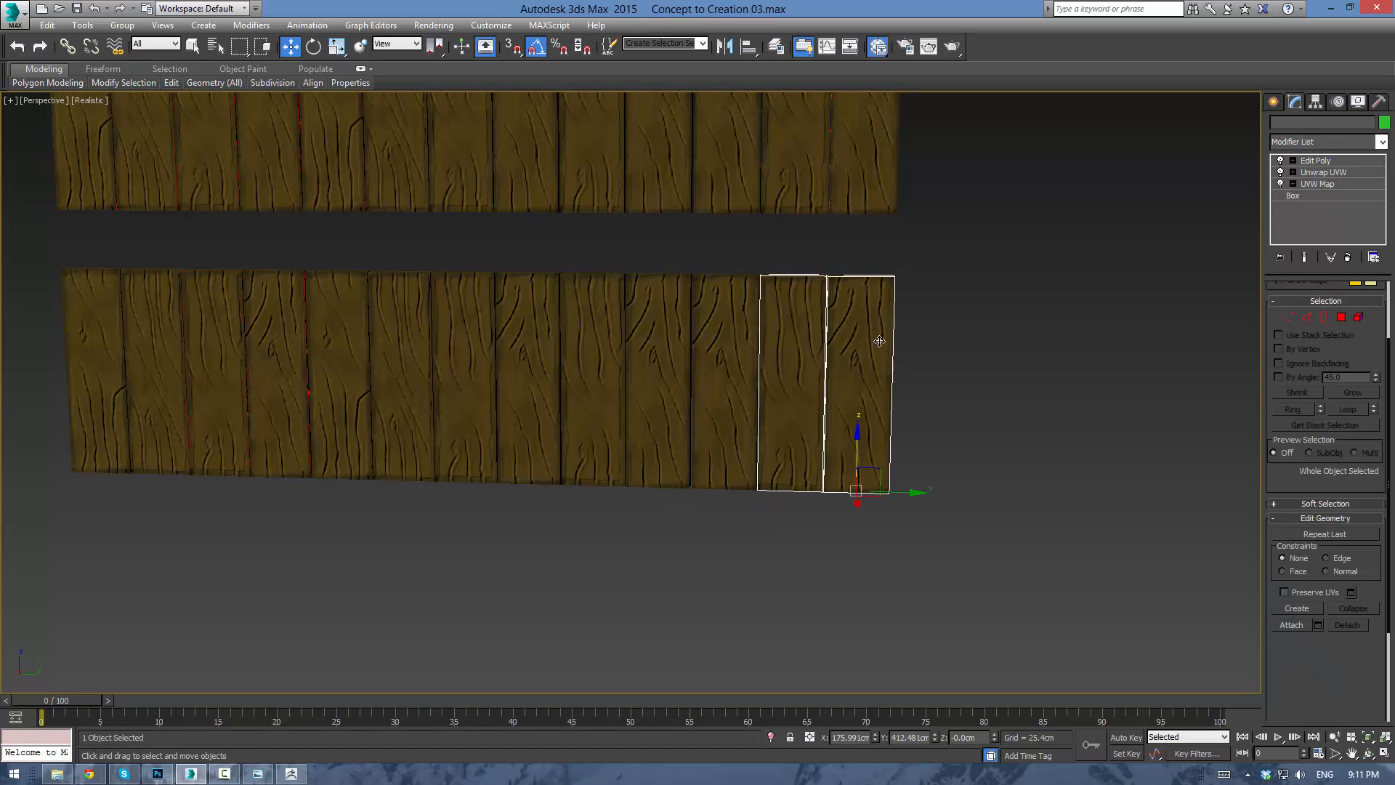
Attach the third, fourth and fifth planks, counted from the Edit Poly end, matching material IDs to material.
{"action": "left_click", "coordinate": [1286, 624]}
{"action": "left_click", "coordinate": [724, 379]}
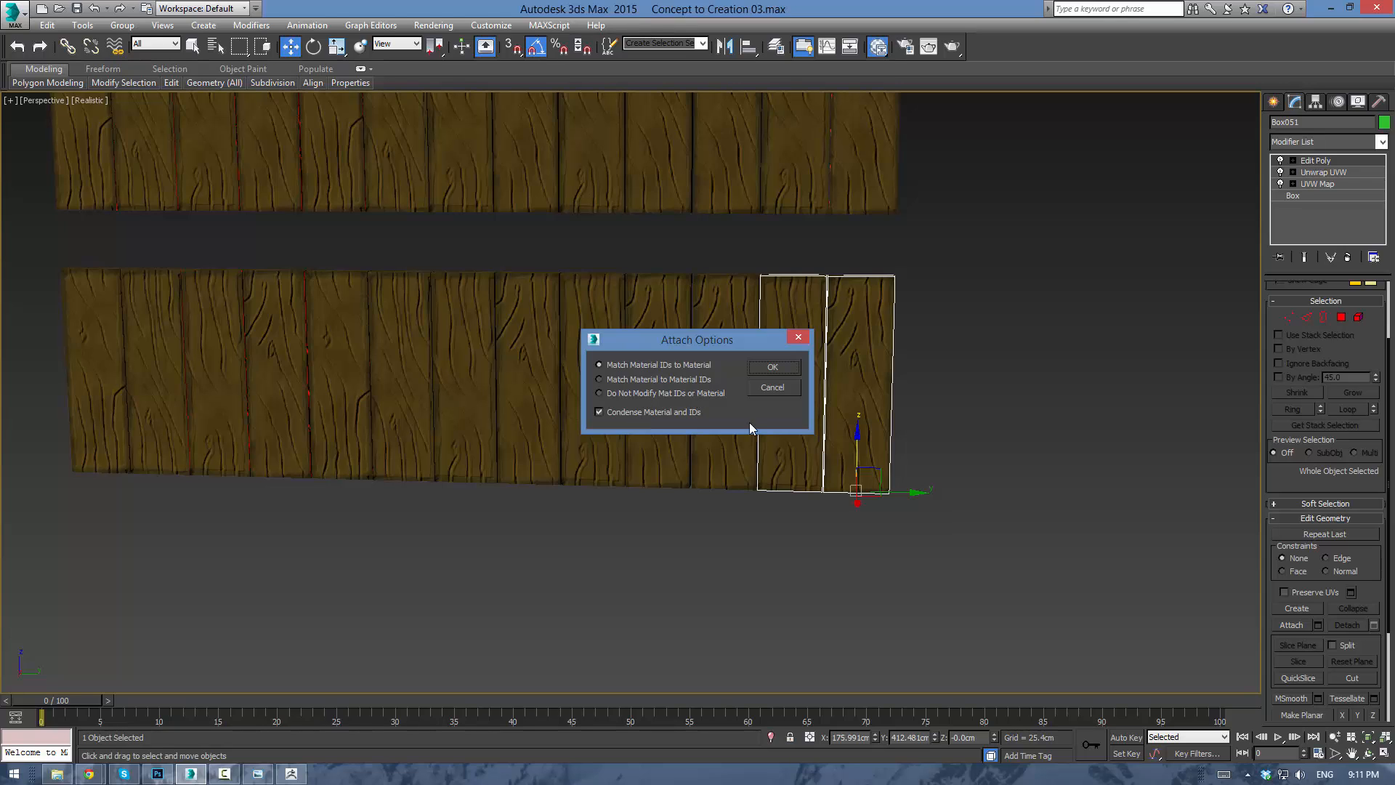
{"action": "left_click", "coordinate": [773, 367]}
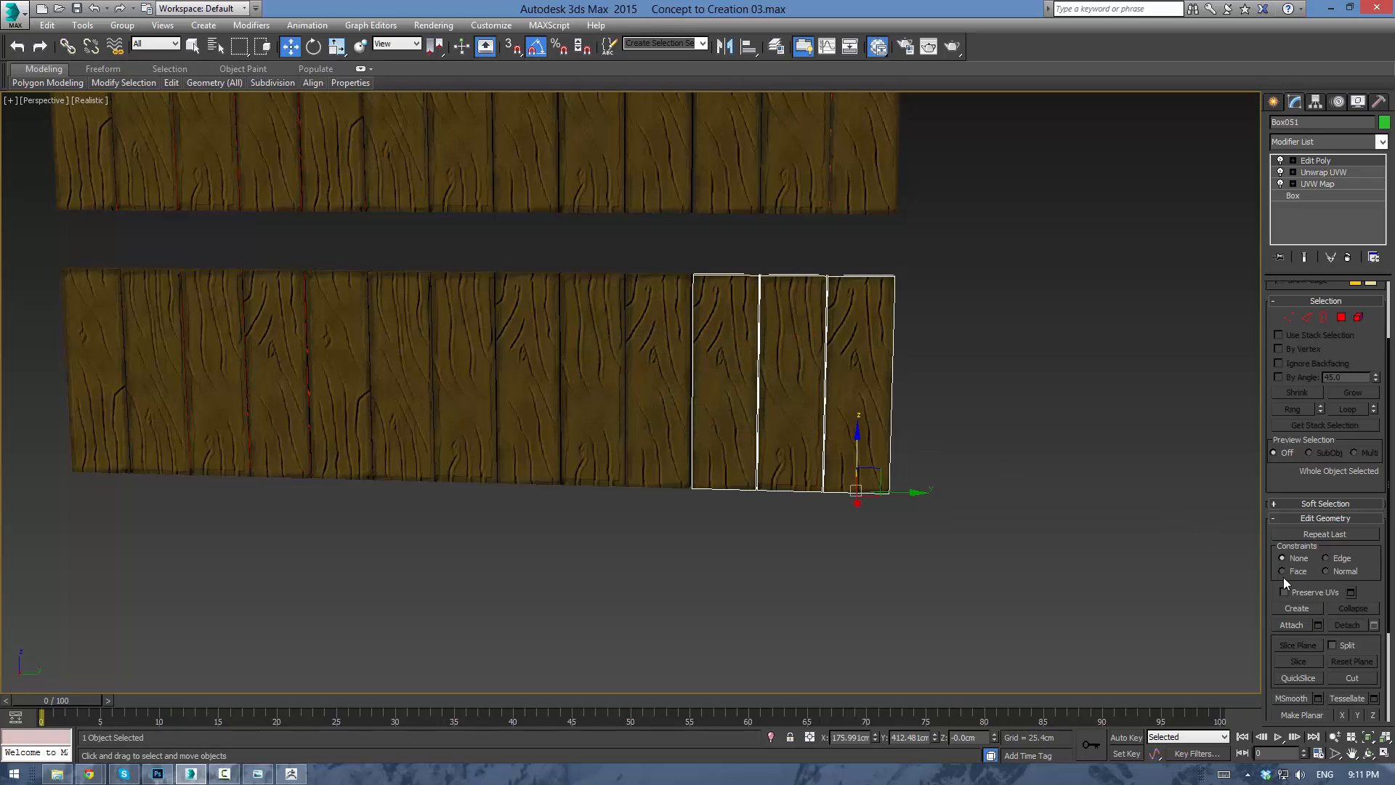
{"action": "left_click", "coordinate": [657, 352]}
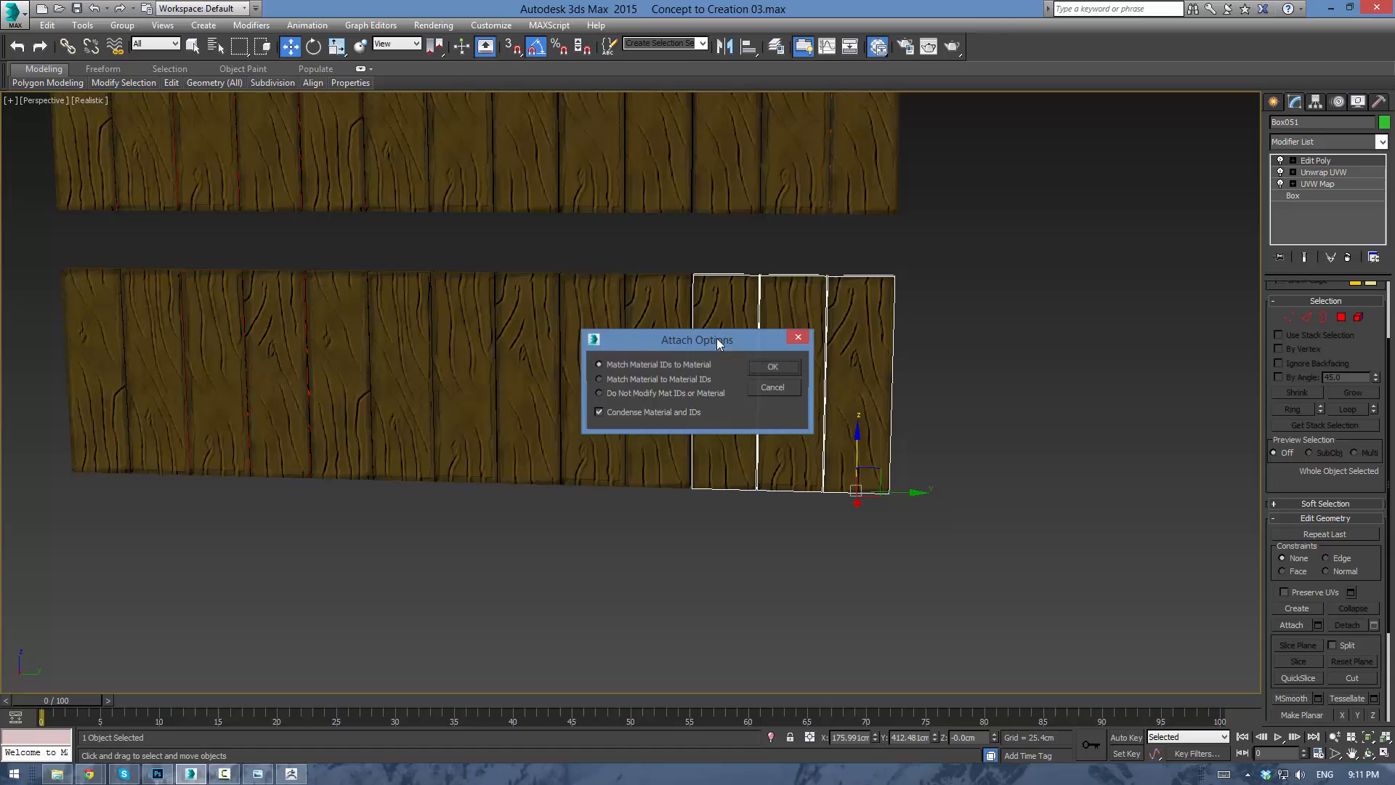
{"action": "left_click", "coordinate": [773, 368]}
{"action": "left_click", "coordinate": [1293, 625]}
{"action": "left_click", "coordinate": [607, 374]}
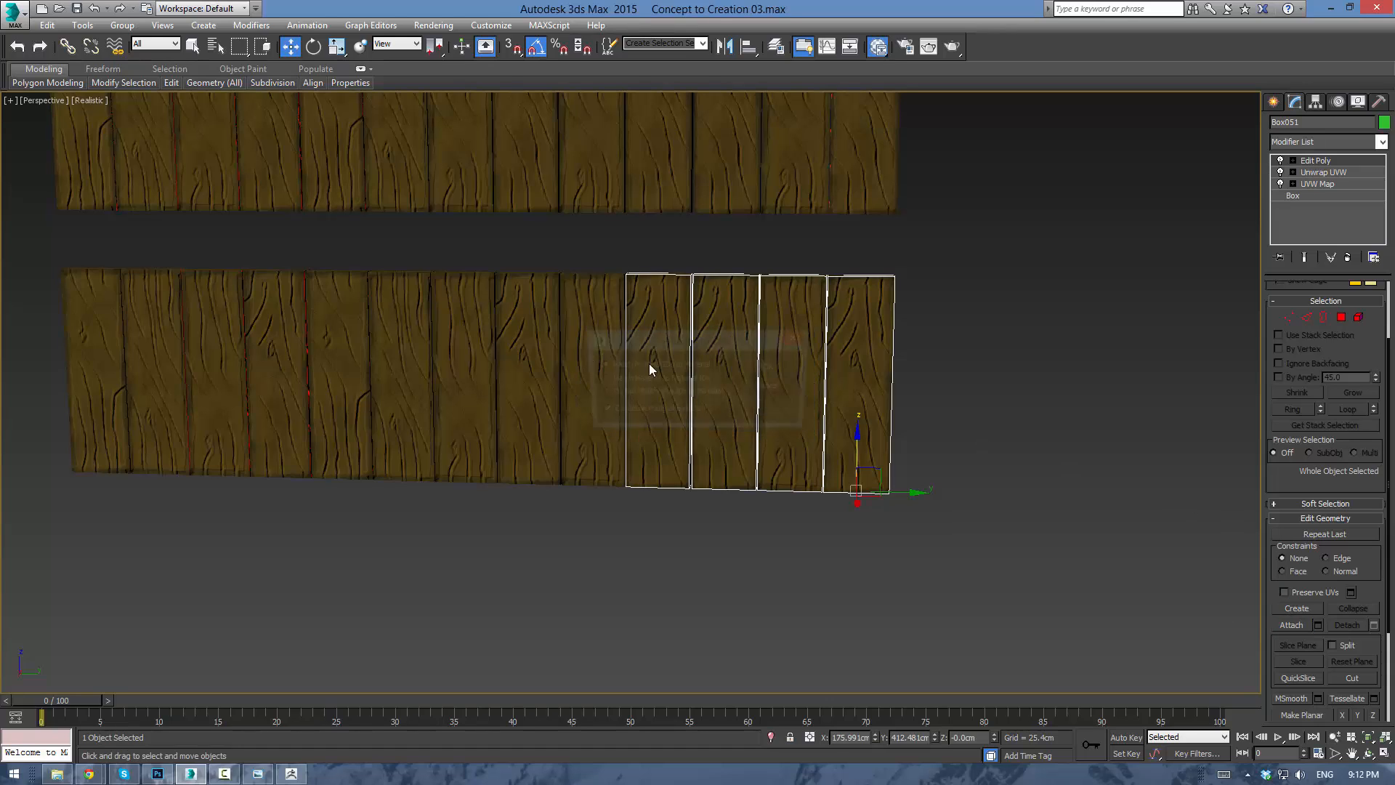
{"action": "left_click", "coordinate": [775, 368]}
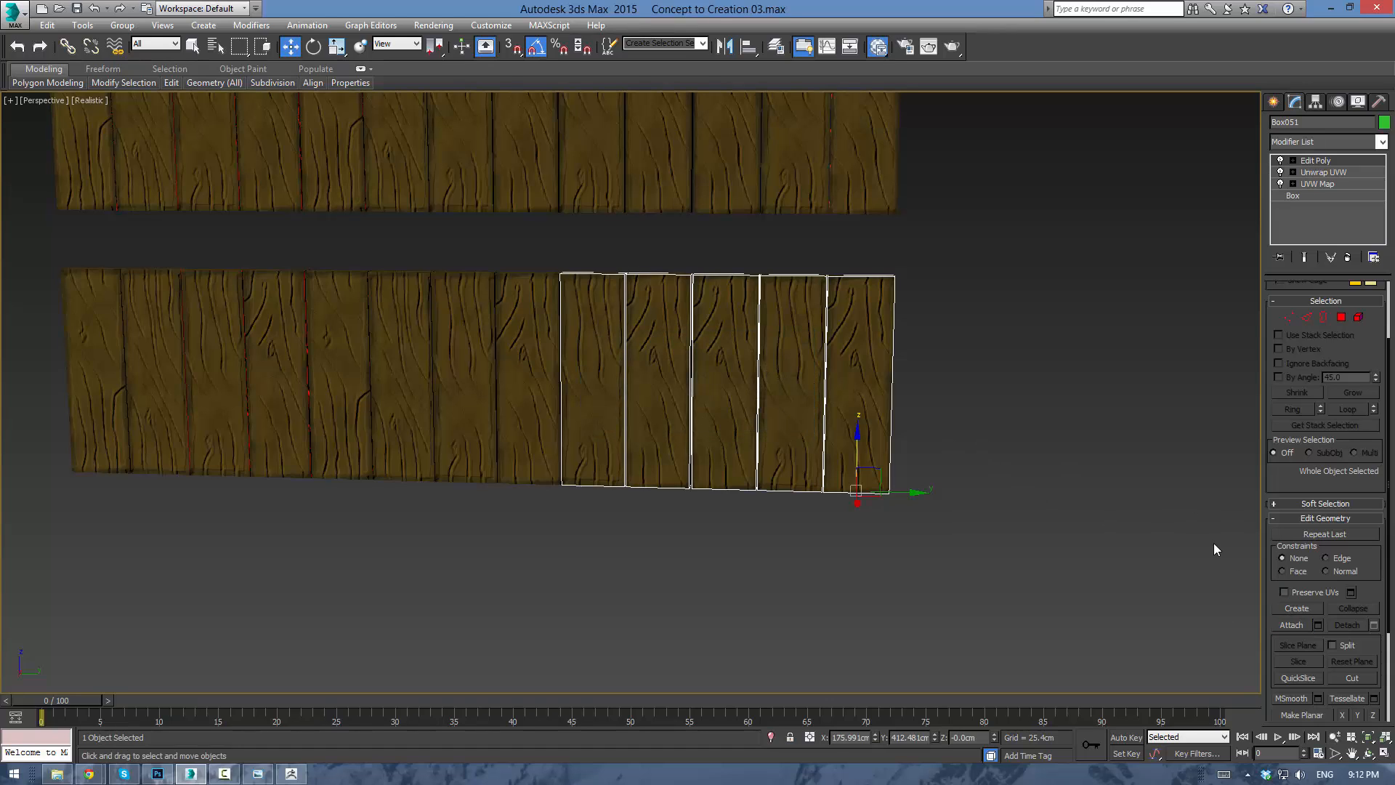
Attach the sixth, seventh and eighth planks of the lower row to the Edit Poly object, matching material IDs to material.
{"action": "left_click", "coordinate": [1306, 623]}
{"action": "left_click", "coordinate": [550, 405]}
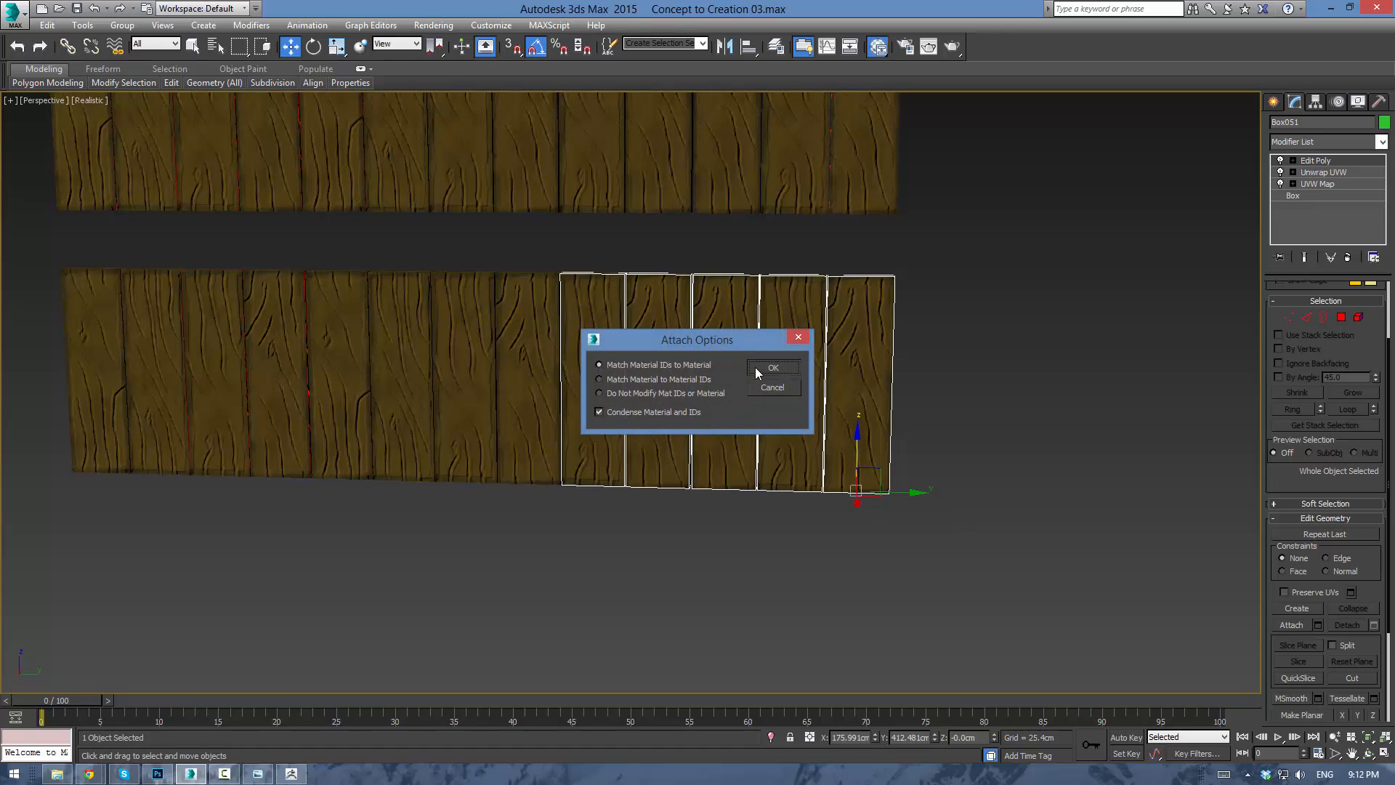
{"action": "left_click", "coordinate": [772, 368]}
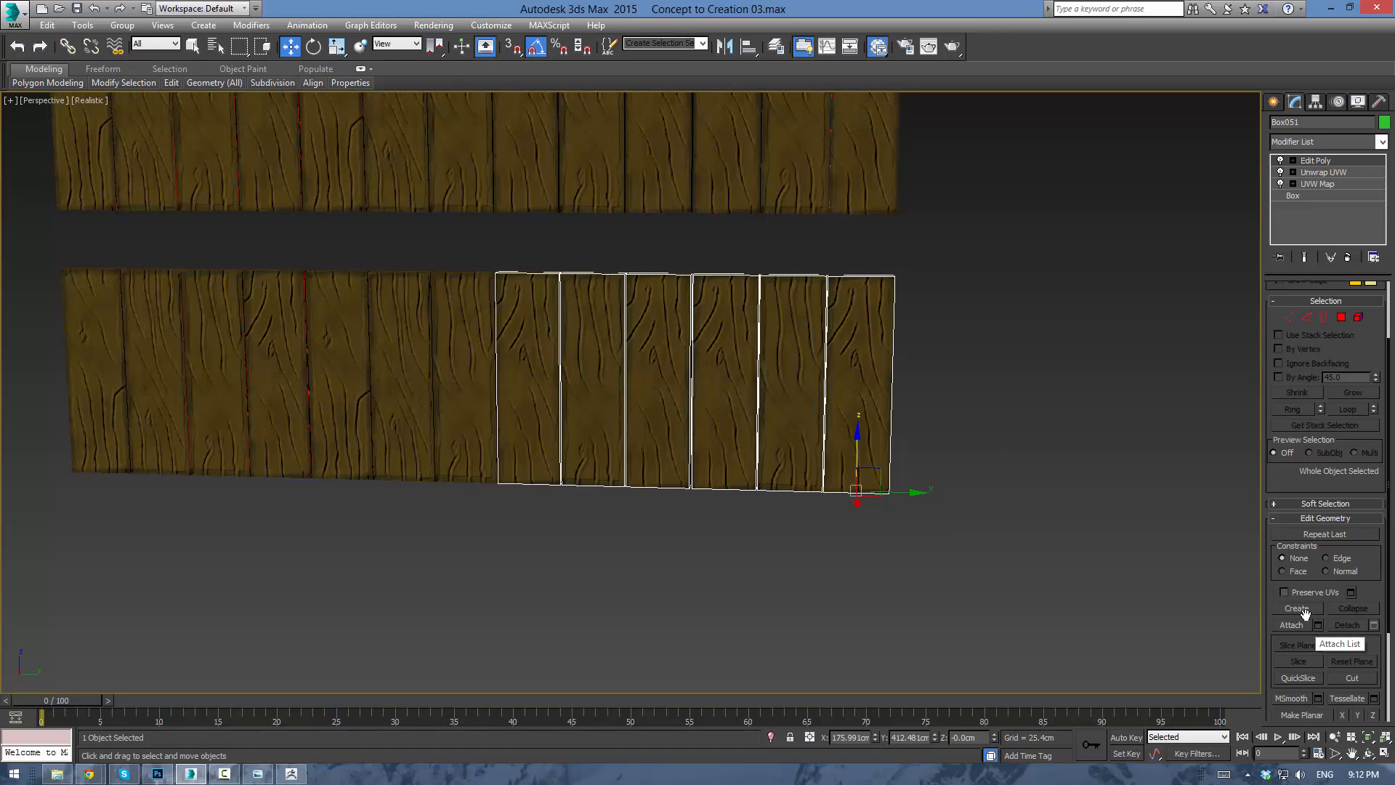
{"action": "left_click", "coordinate": [1299, 622]}
{"action": "left_click", "coordinate": [489, 397]}
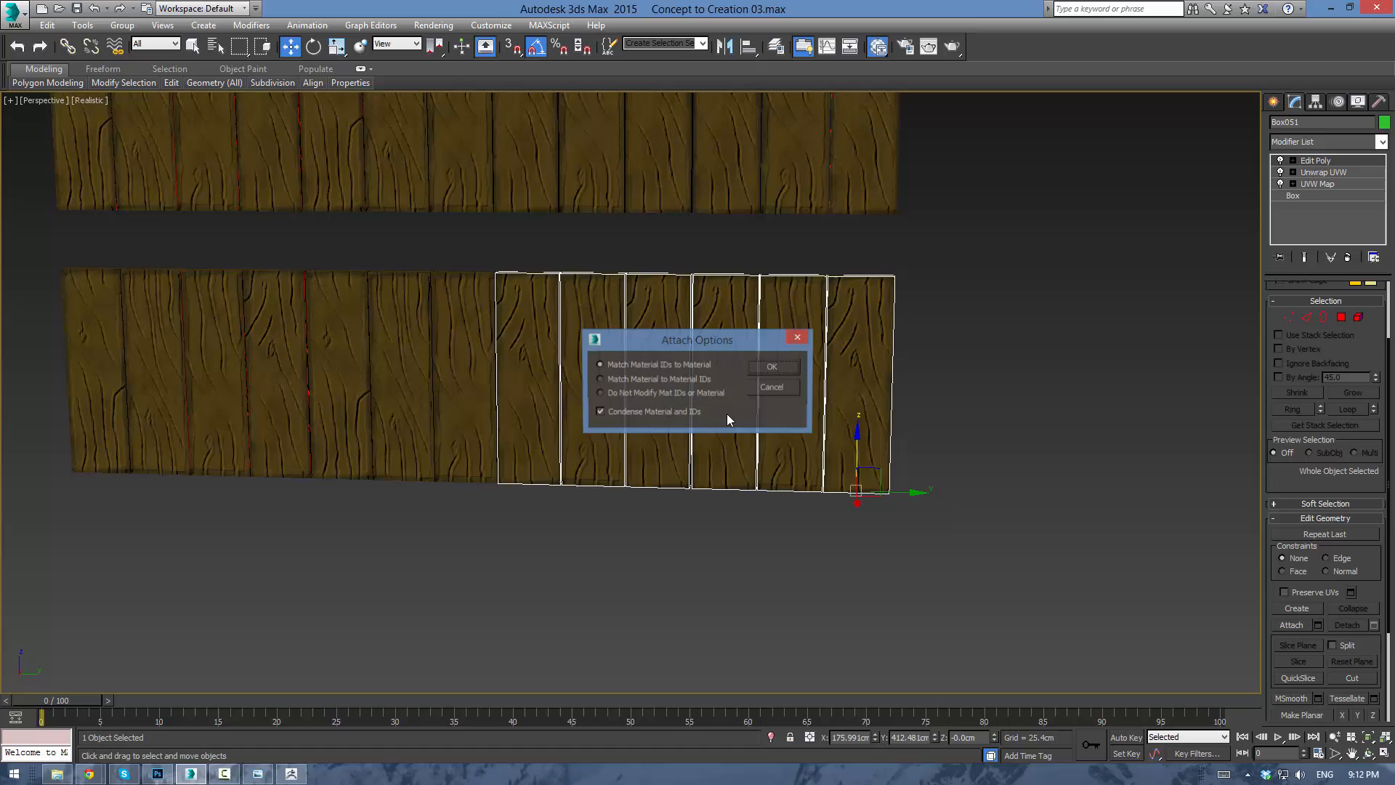
{"action": "left_click", "coordinate": [775, 367]}
{"action": "left_click", "coordinate": [1292, 625]}
{"action": "left_click", "coordinate": [414, 356]}
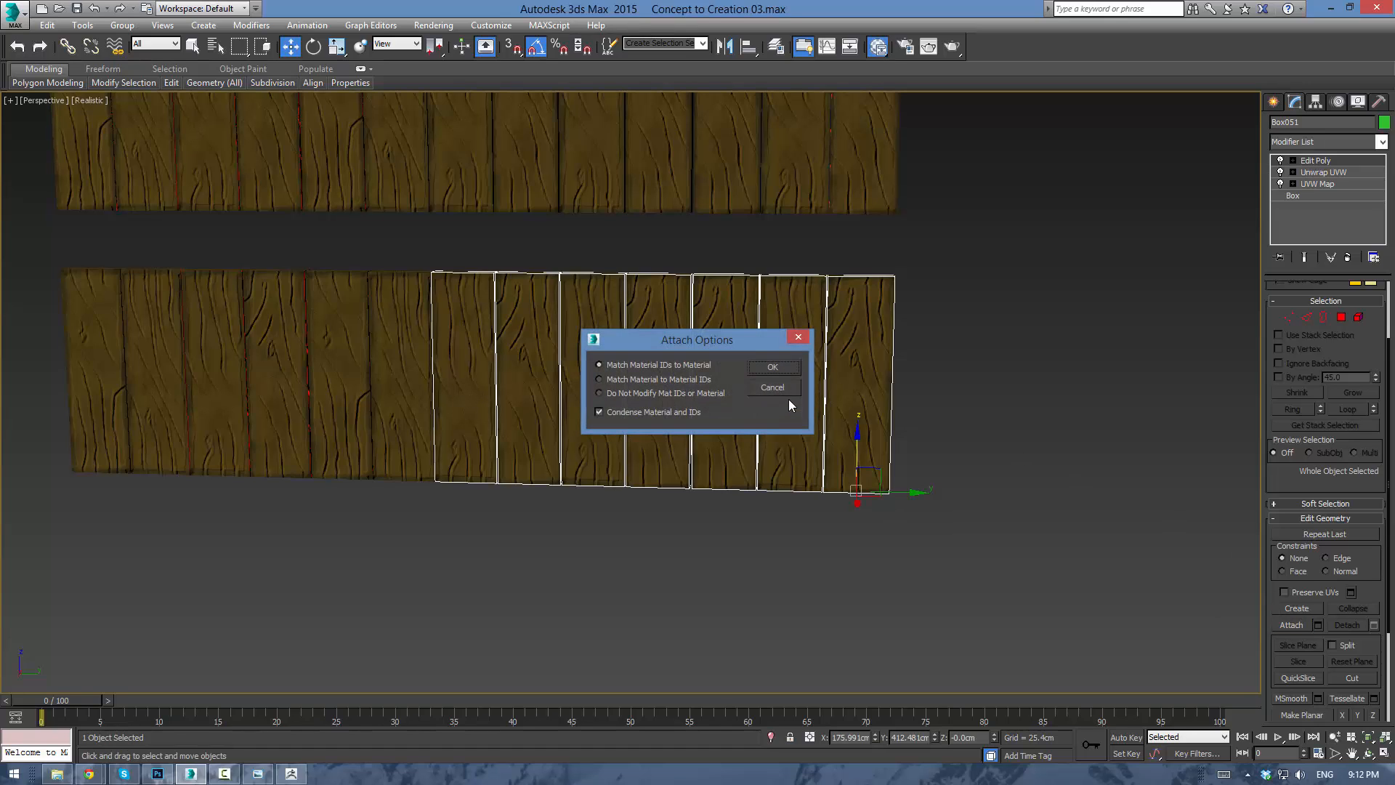
{"action": "left_click", "coordinate": [775, 367]}
Attach the ninth, tenth and eleventh planks of the lower row to the Edit Poly object, matching material IDs to material.
{"action": "left_click", "coordinate": [1292, 625]}
{"action": "left_click", "coordinate": [363, 358]}
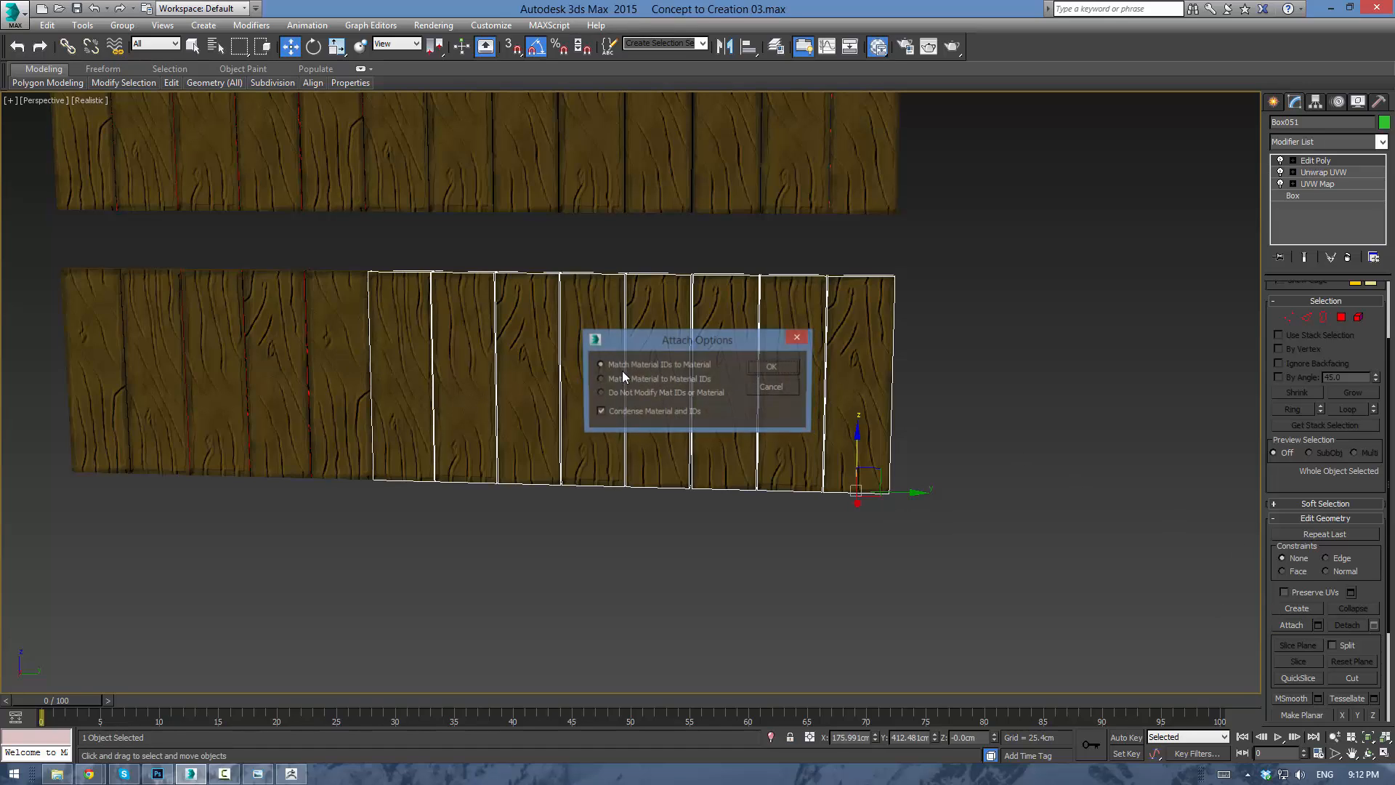
{"action": "left_click", "coordinate": [792, 372]}
{"action": "left_click", "coordinate": [1290, 625]}
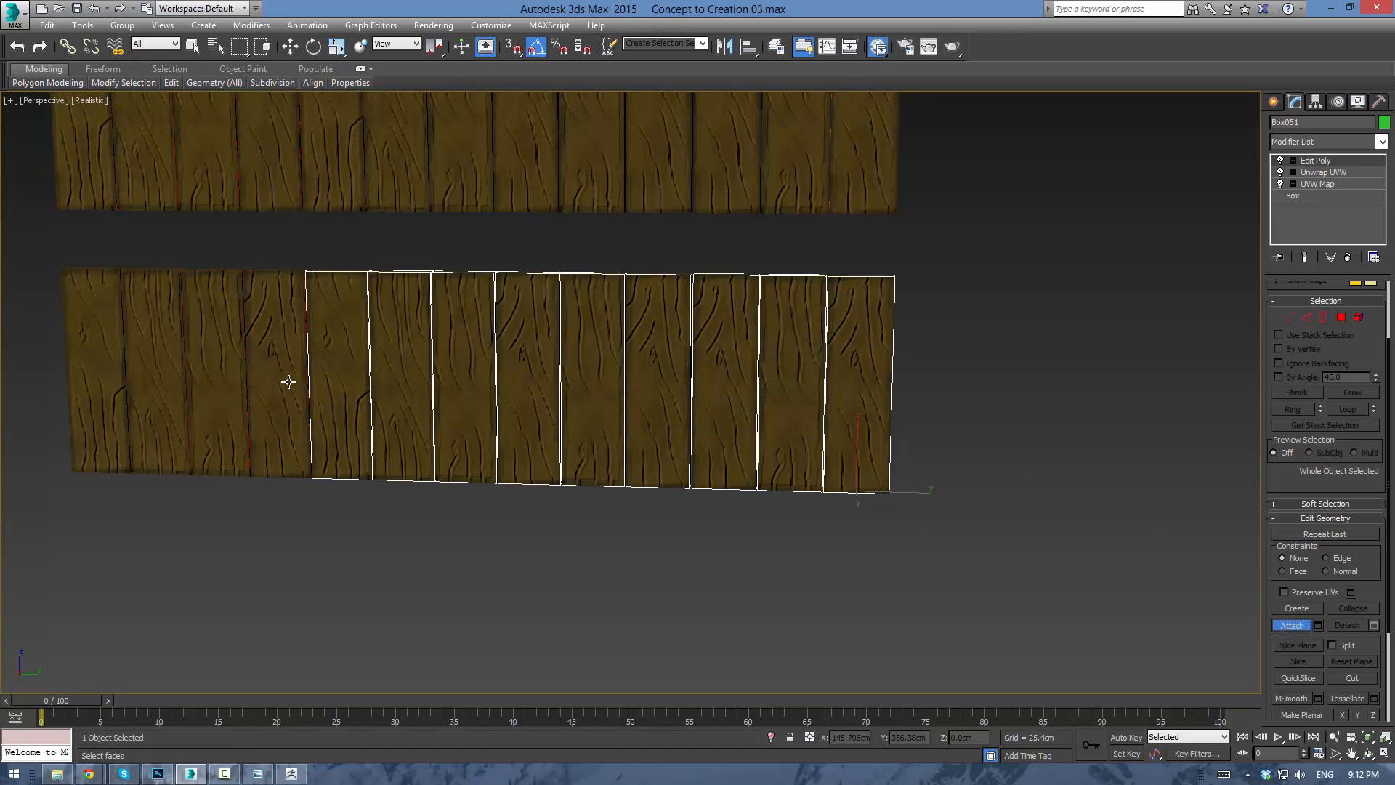
{"action": "left_click", "coordinate": [281, 354]}
{"action": "left_click", "coordinate": [778, 390]}
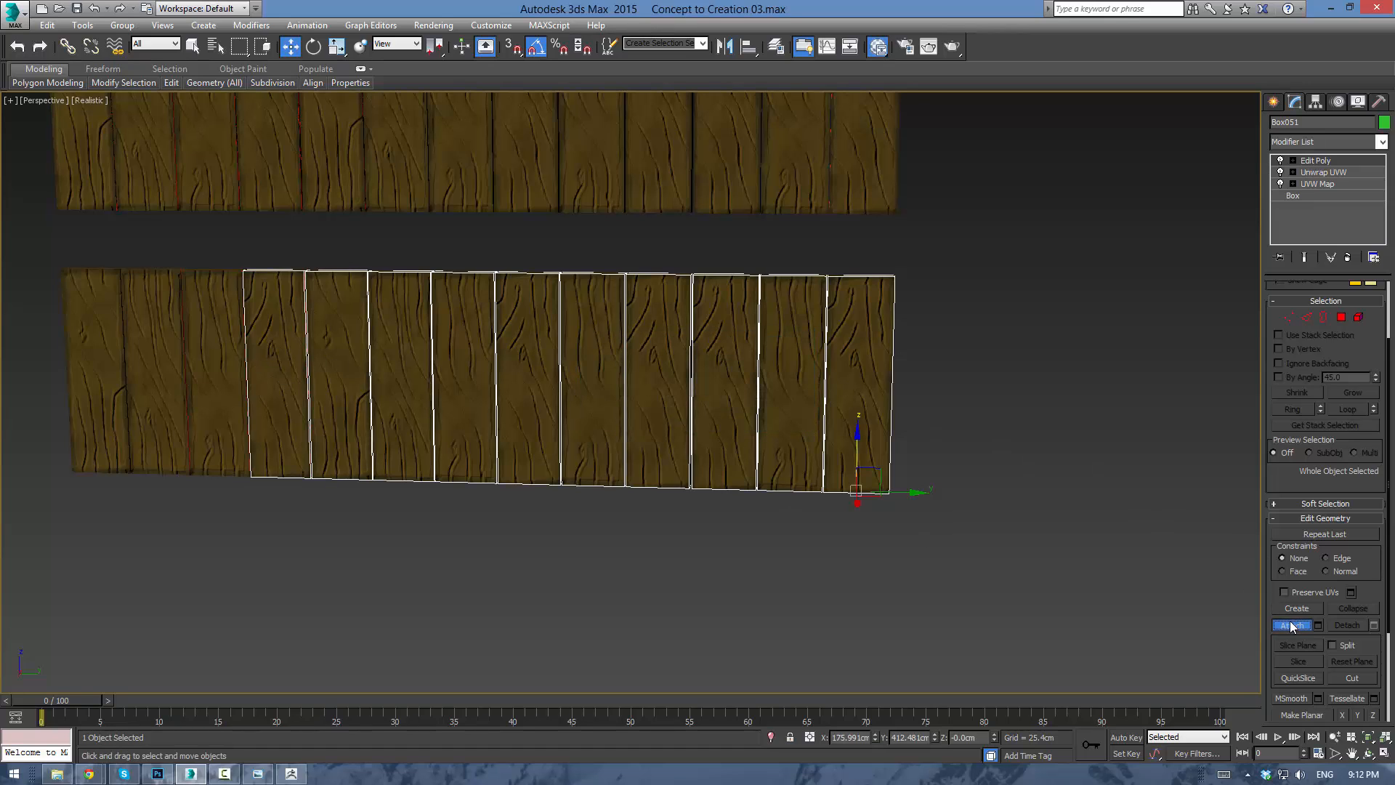
{"action": "left_click", "coordinate": [226, 369]}
{"action": "left_click", "coordinate": [776, 369]}
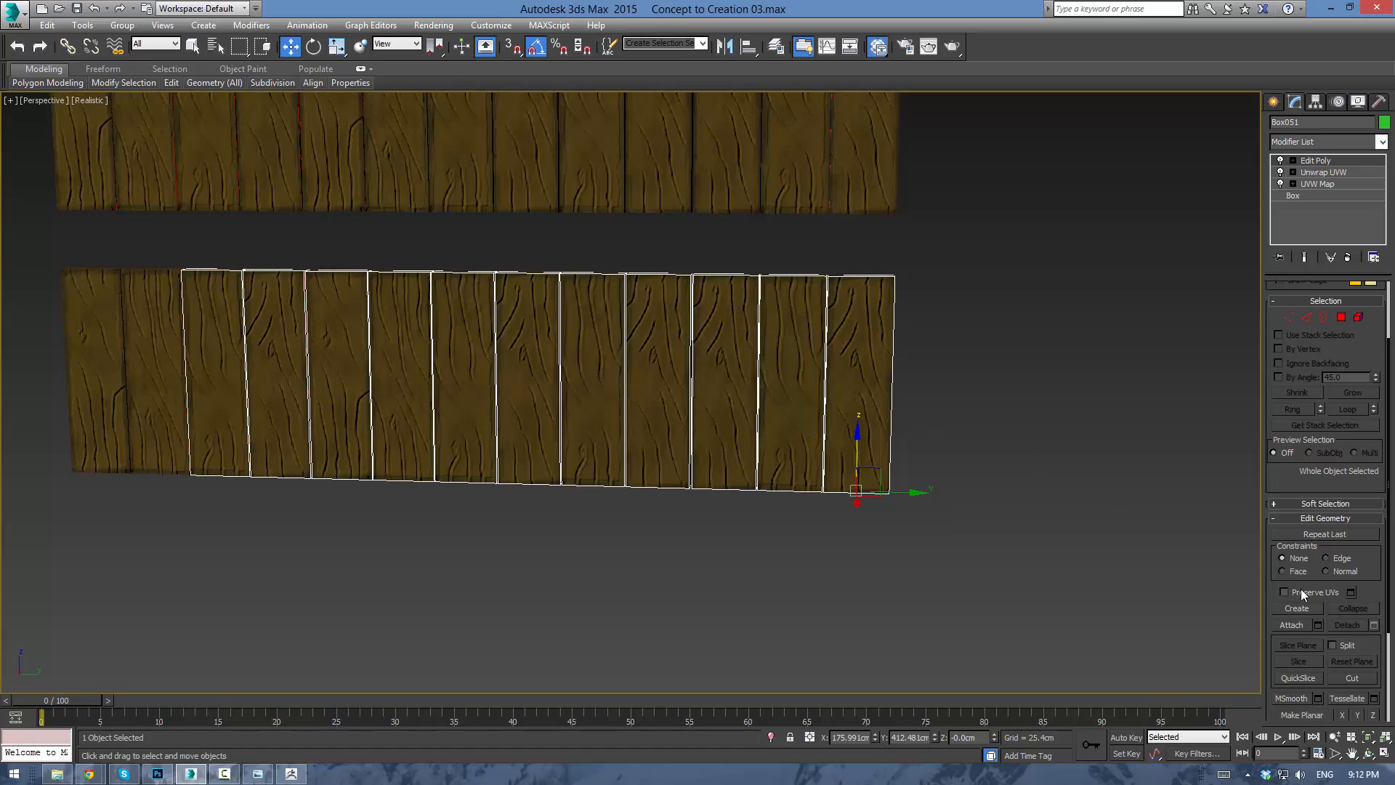
Attach the twelfth and thirteenth planks of the lower row to the Edit Poly object, matching material IDs to material.
{"action": "left_click", "coordinate": [162, 325]}
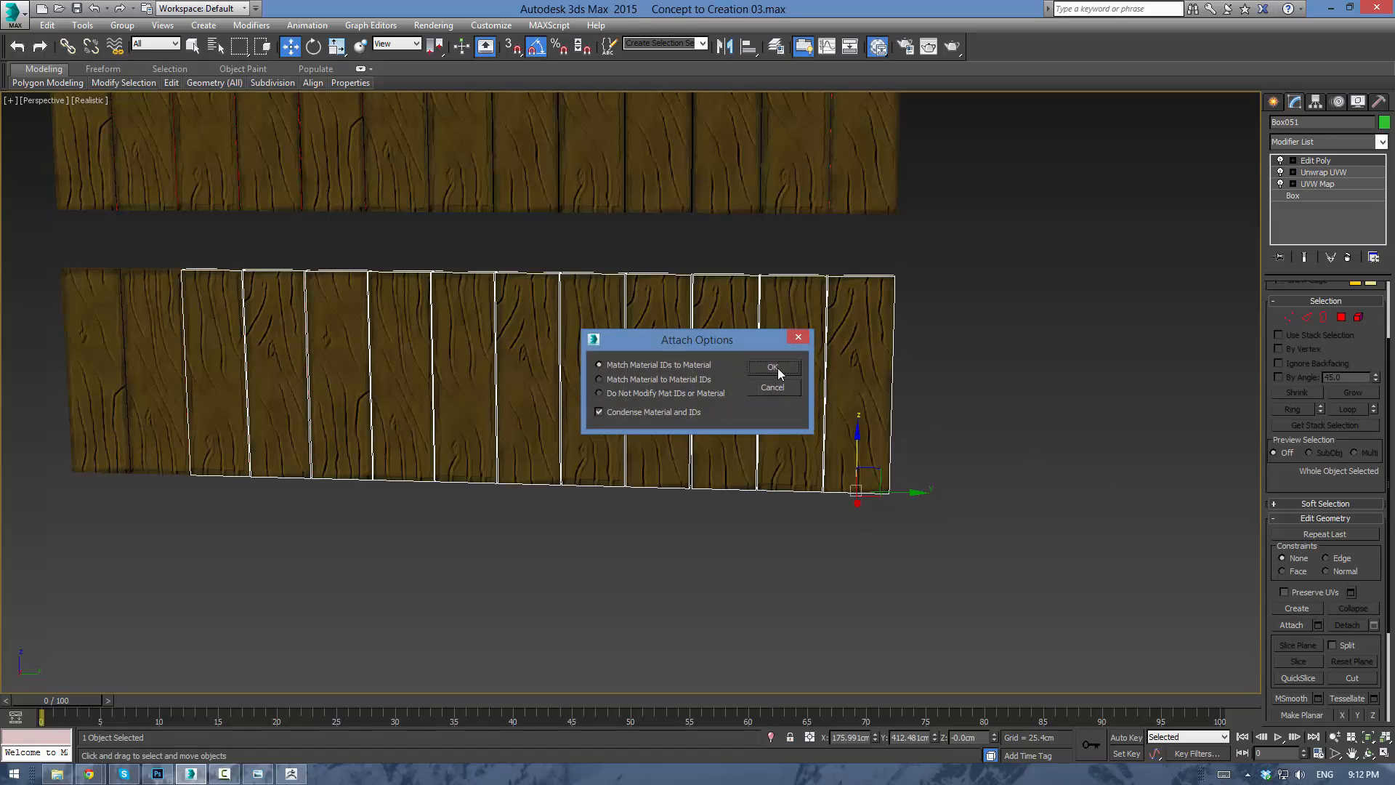
{"action": "left_click", "coordinate": [777, 369]}
{"action": "left_click", "coordinate": [112, 343]}
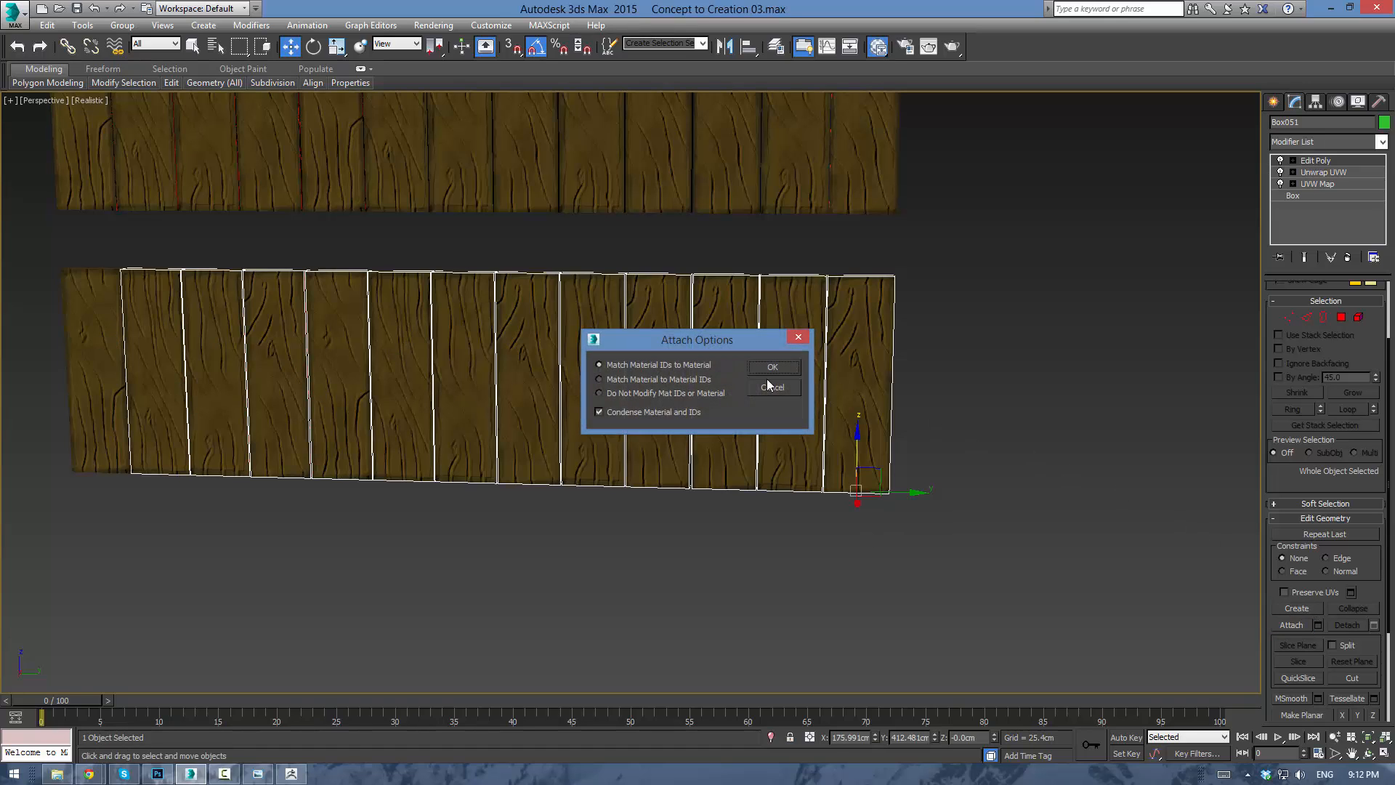
{"action": "left_click", "coordinate": [773, 367]}
Add a Bend modifier to the attached plank row and bend it 360 degrees about the Y axis into a ring.
{"action": "scroll", "coordinate": [1010, 389], "scroll_direction": "down", "scroll_amount": 3}
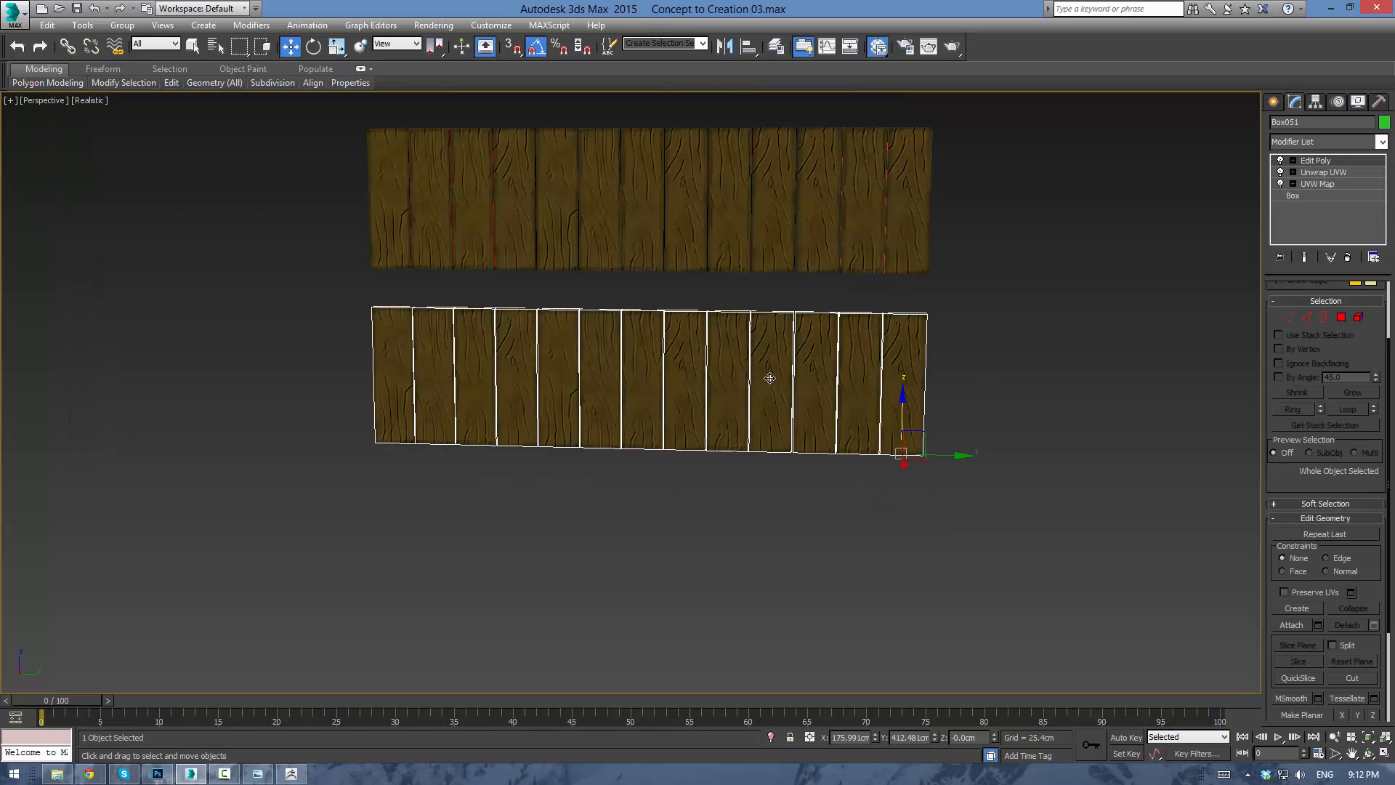
{"action": "left_click", "coordinate": [1383, 140]}
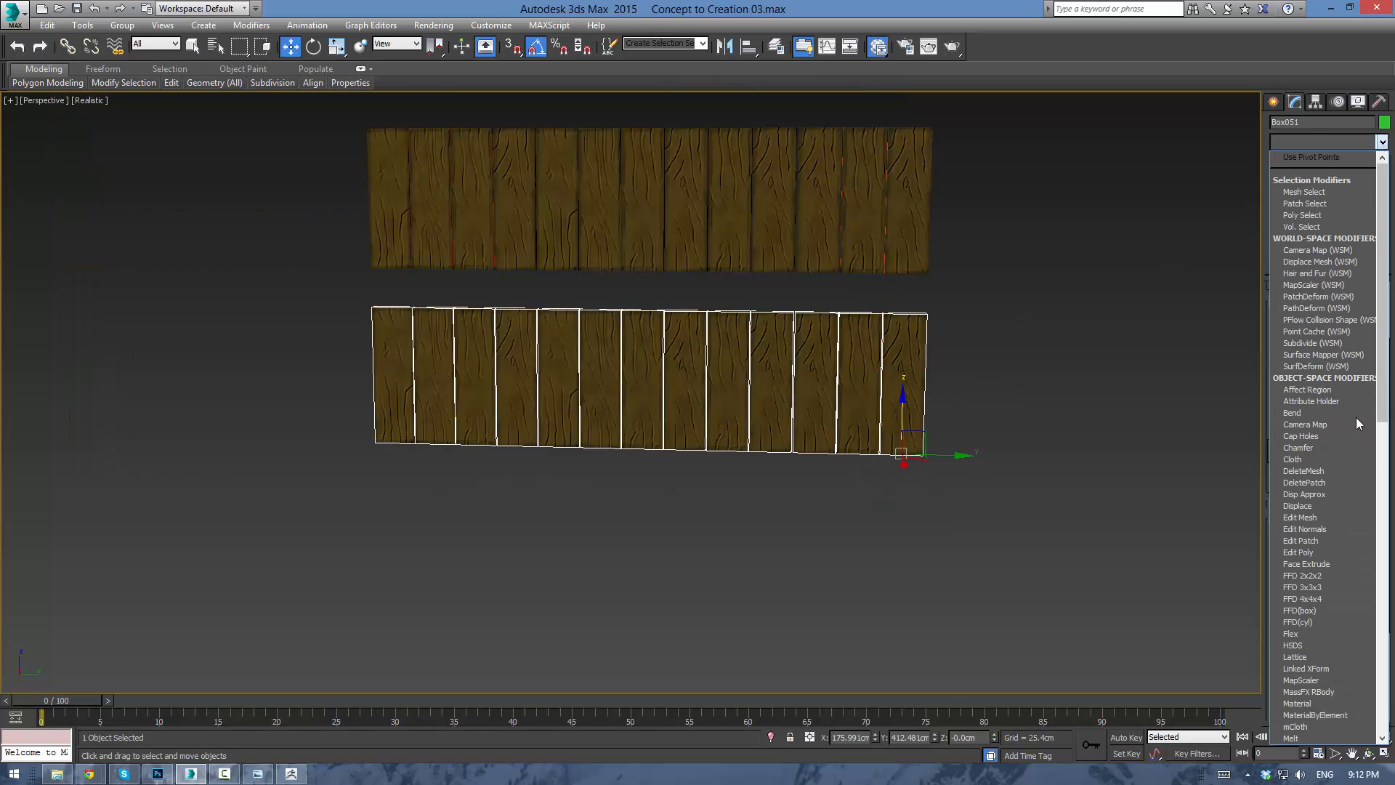
{"action": "left_click", "coordinate": [1319, 412]}
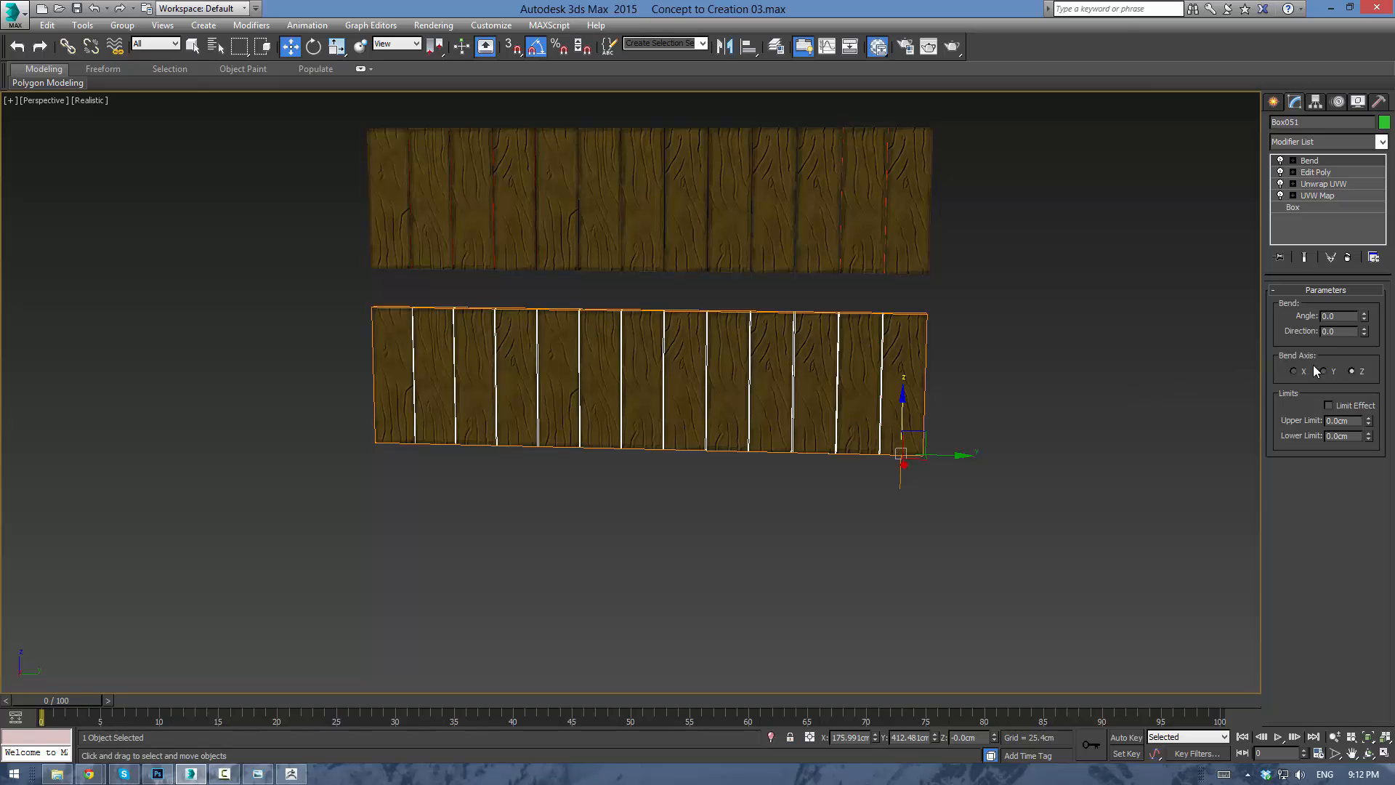
{"action": "left_click_drag", "start_coordinate": [1369, 305], "coordinate": [1346, 202]}
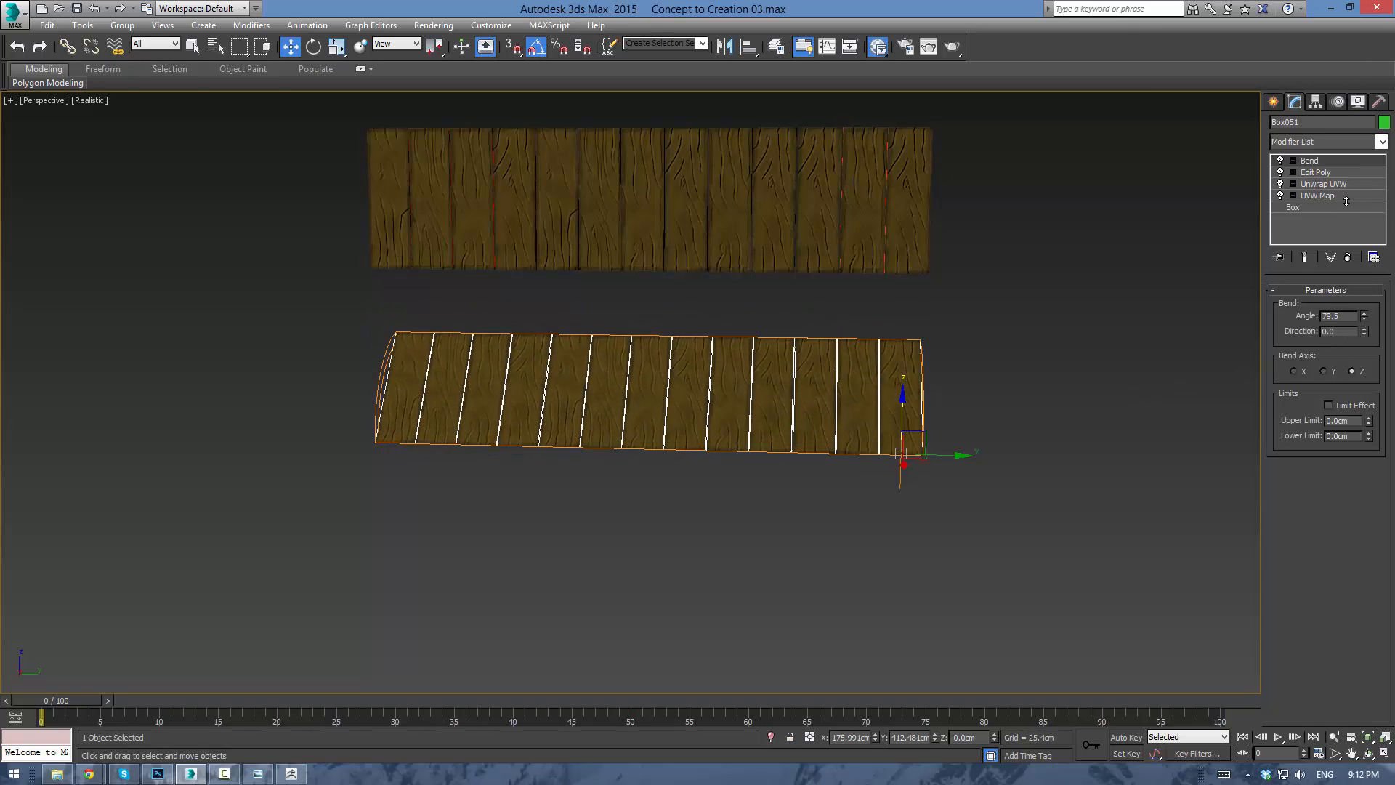
{"action": "left_click", "coordinate": [1324, 371]}
{"action": "middle_click_drag", "start_coordinate": [1103, 360], "coordinate": [908, 420], "text": "alt"}
{"action": "left_click_drag", "start_coordinate": [1364, 316], "coordinate": [1379, 740]}
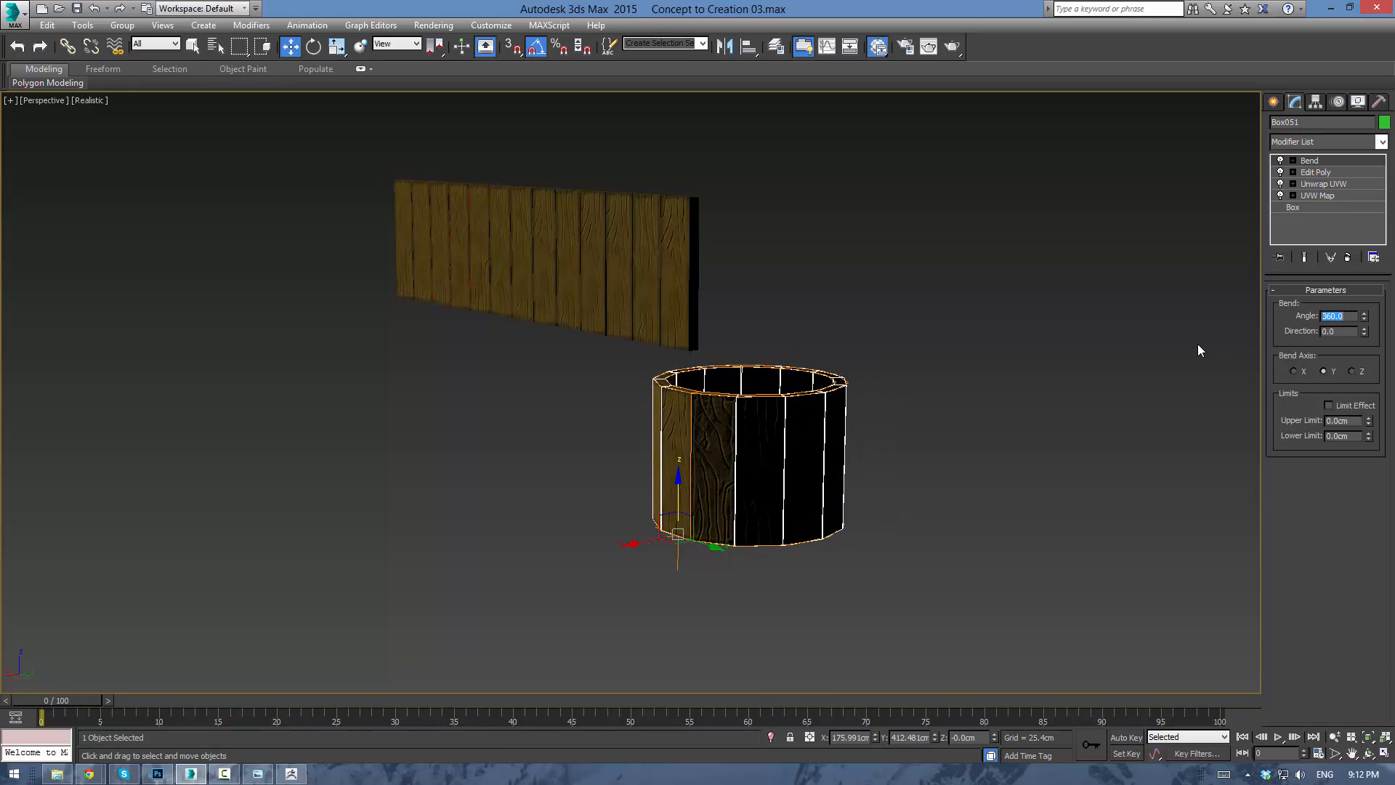
Set the Bend direction to -9.5 so the ring flares outward toward its rim, and check the shape against the reference image.
{"action": "left_click", "coordinate": [881, 543]}
{"action": "middle_click_drag", "start_coordinate": [880, 543], "coordinate": [750, 564], "text": "alt"}
{"action": "left_click", "coordinate": [750, 564]}
{"action": "middle_click_drag", "start_coordinate": [884, 535], "coordinate": [1238, 337], "text": "alt"}
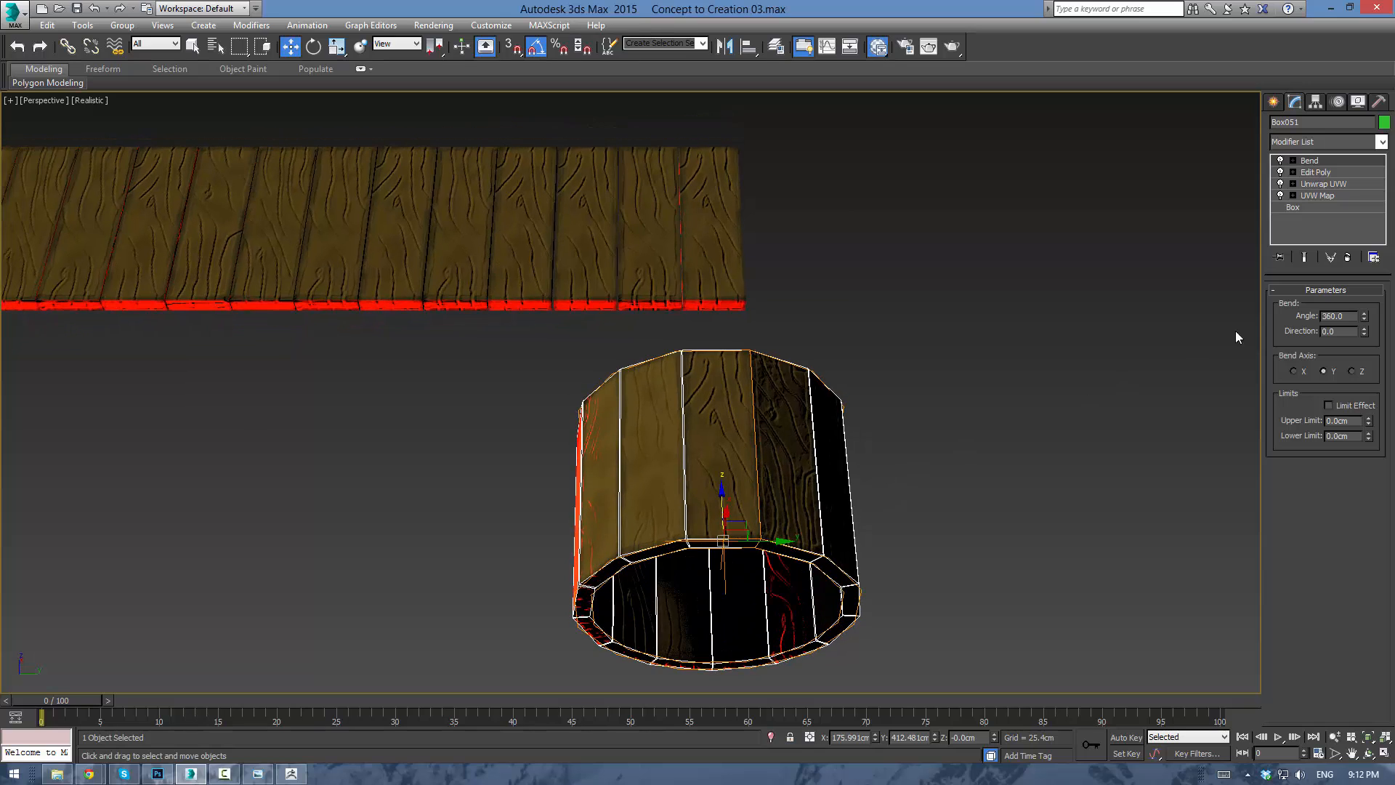
{"action": "mouse_move", "coordinate": [1365, 332]}
{"action": "left_mouse_down"}
{"action": "mouse_move", "coordinate": [1360, 365]}
{"action": "mouse_move", "coordinate": [1351, 344]}
{"action": "left_mouse_up"}
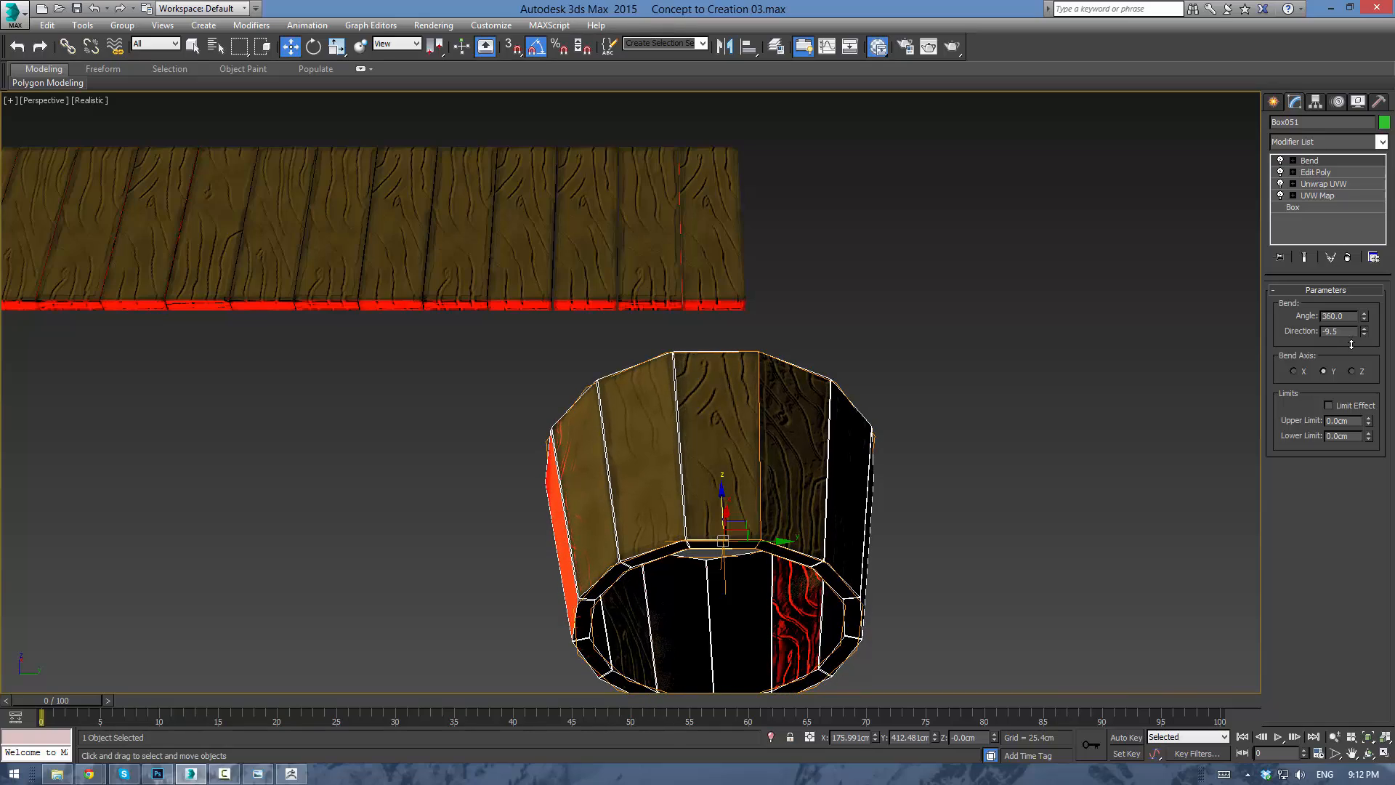
{"action": "middle_click_drag", "start_coordinate": [1071, 402], "coordinate": [1041, 461], "text": "alt"}
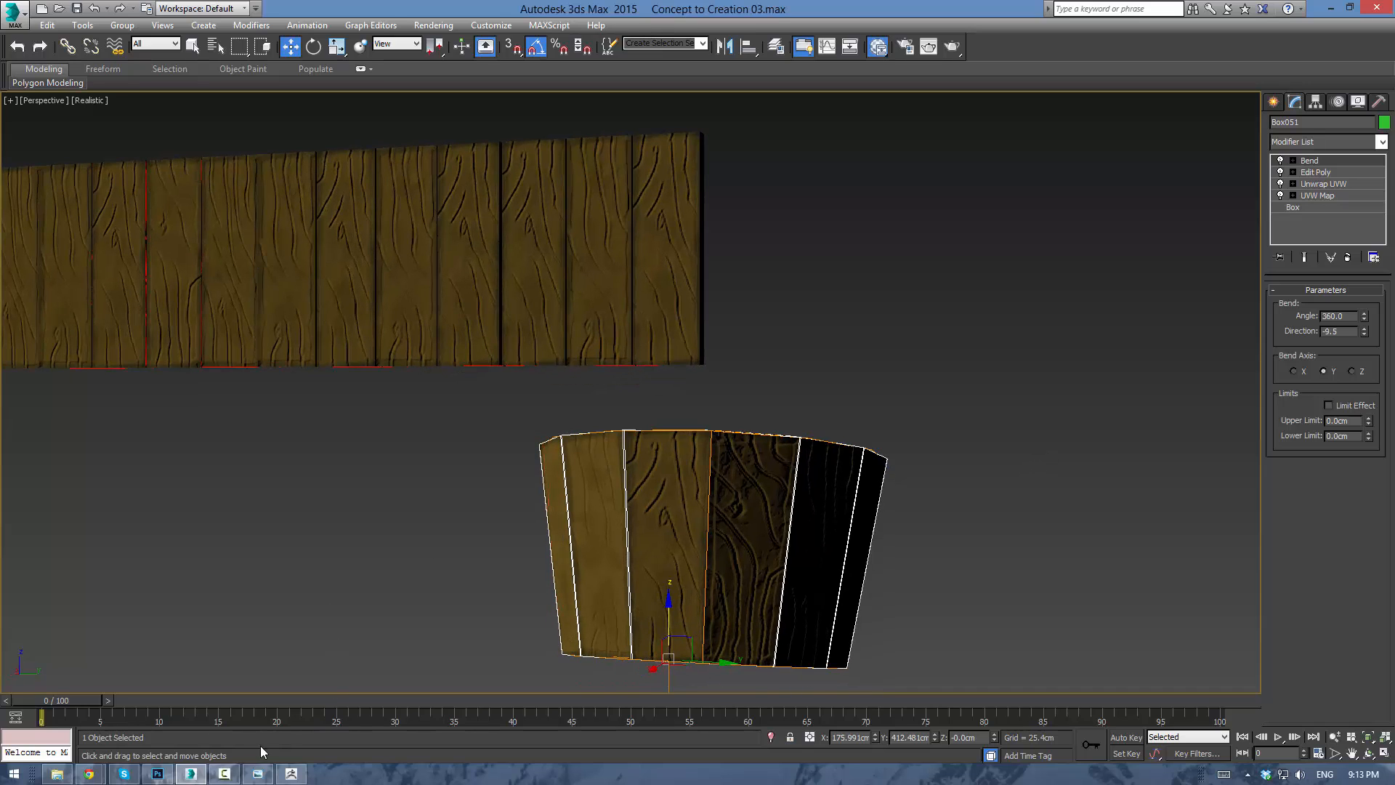
{"action": "left_click", "coordinate": [264, 777]}
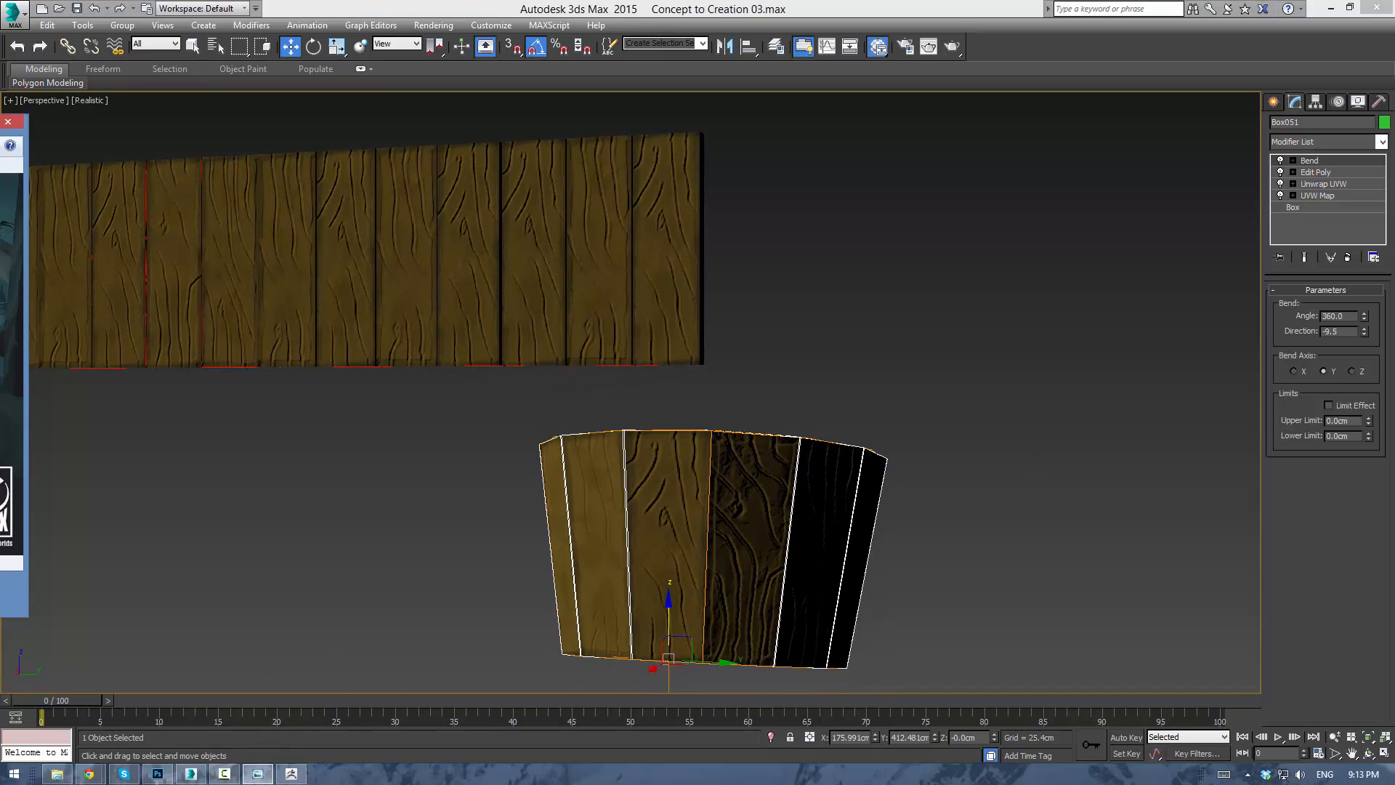
{"action": "left_click_drag", "start_coordinate": [218, 199], "coordinate": [0, 190]}
Delete the straight row of planks above the bent bucket.
{"action": "middle_click_drag", "start_coordinate": [918, 360], "coordinate": [789, 320], "text": "alt"}
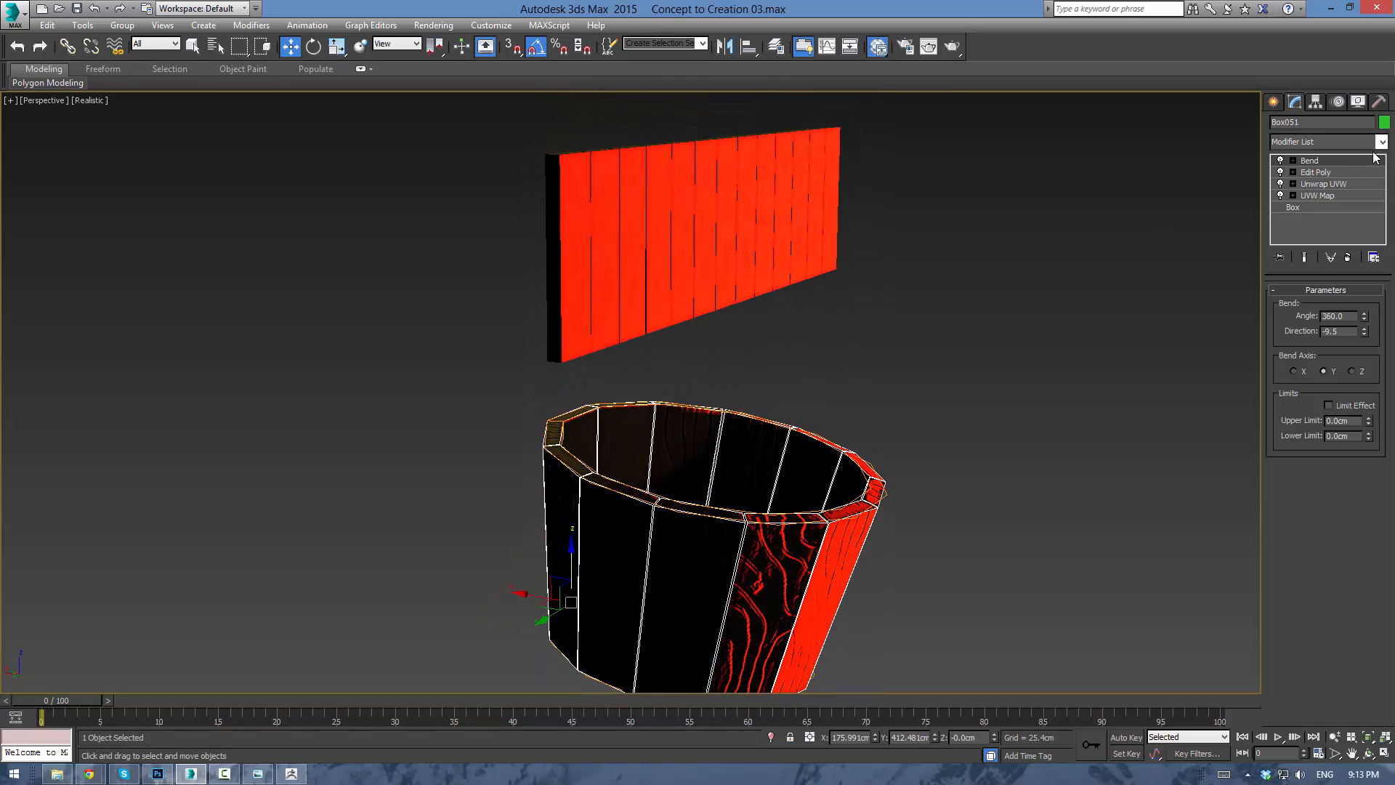
{"action": "scroll", "coordinate": [1010, 369], "scroll_direction": "down", "scroll_amount": 2}
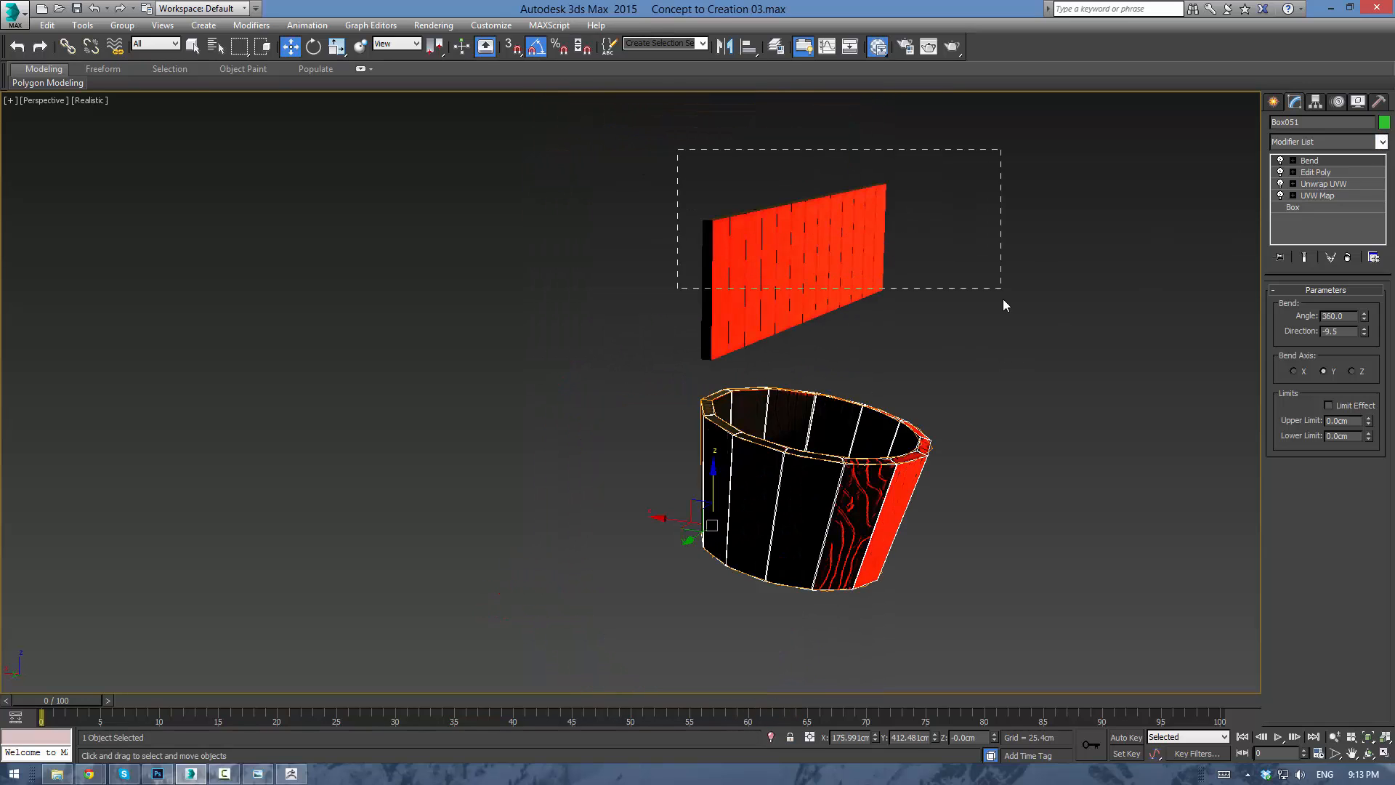
{"action": "key", "text": "Delete"}
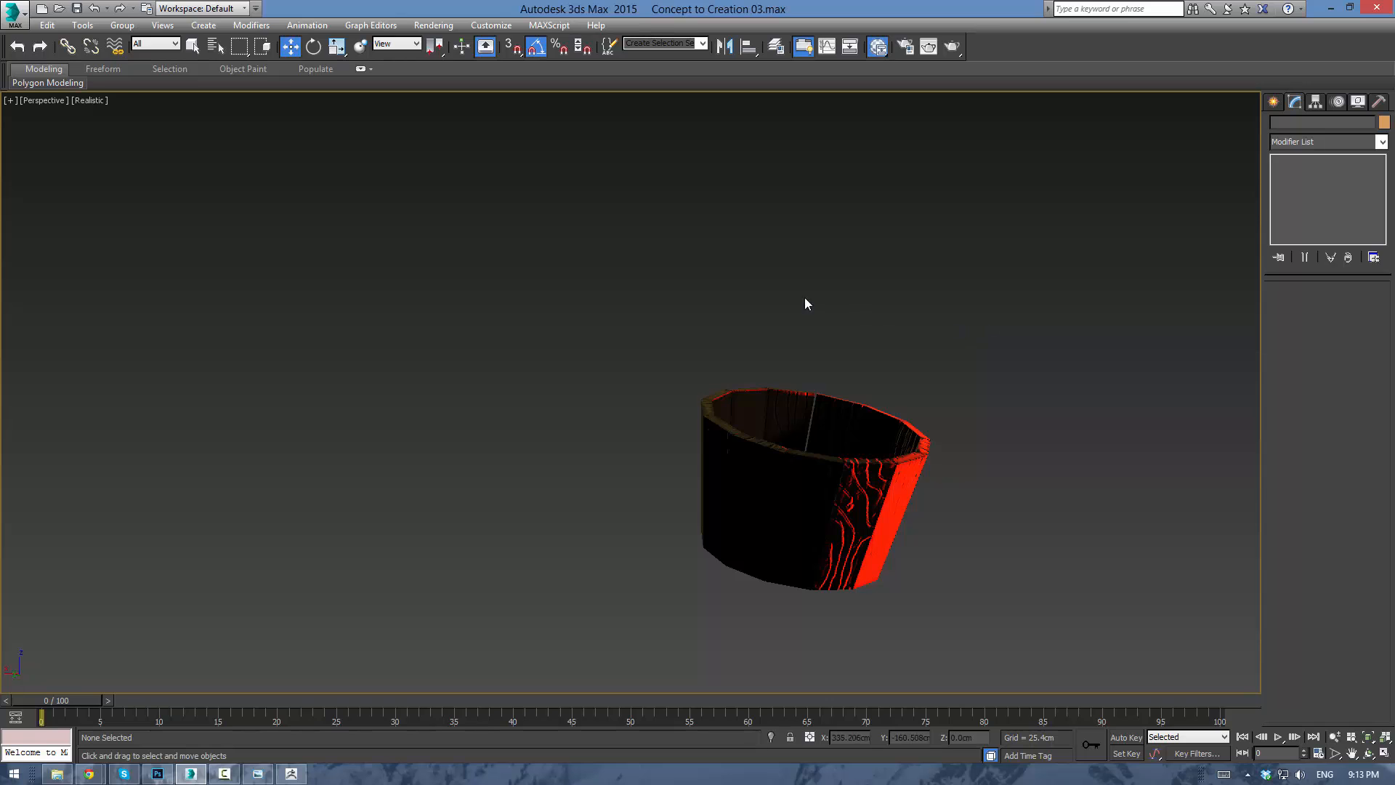
Add an Edit Poly modifier above the Bend on the bucket.
{"action": "middle_click_drag", "start_coordinate": [804, 298], "coordinate": [879, 295], "text": "alt"}
{"action": "key", "text": "z"}
{"action": "scroll", "coordinate": [558, 299], "scroll_direction": "down", "scroll_amount": 2}
{"action": "left_click", "coordinate": [578, 293]}
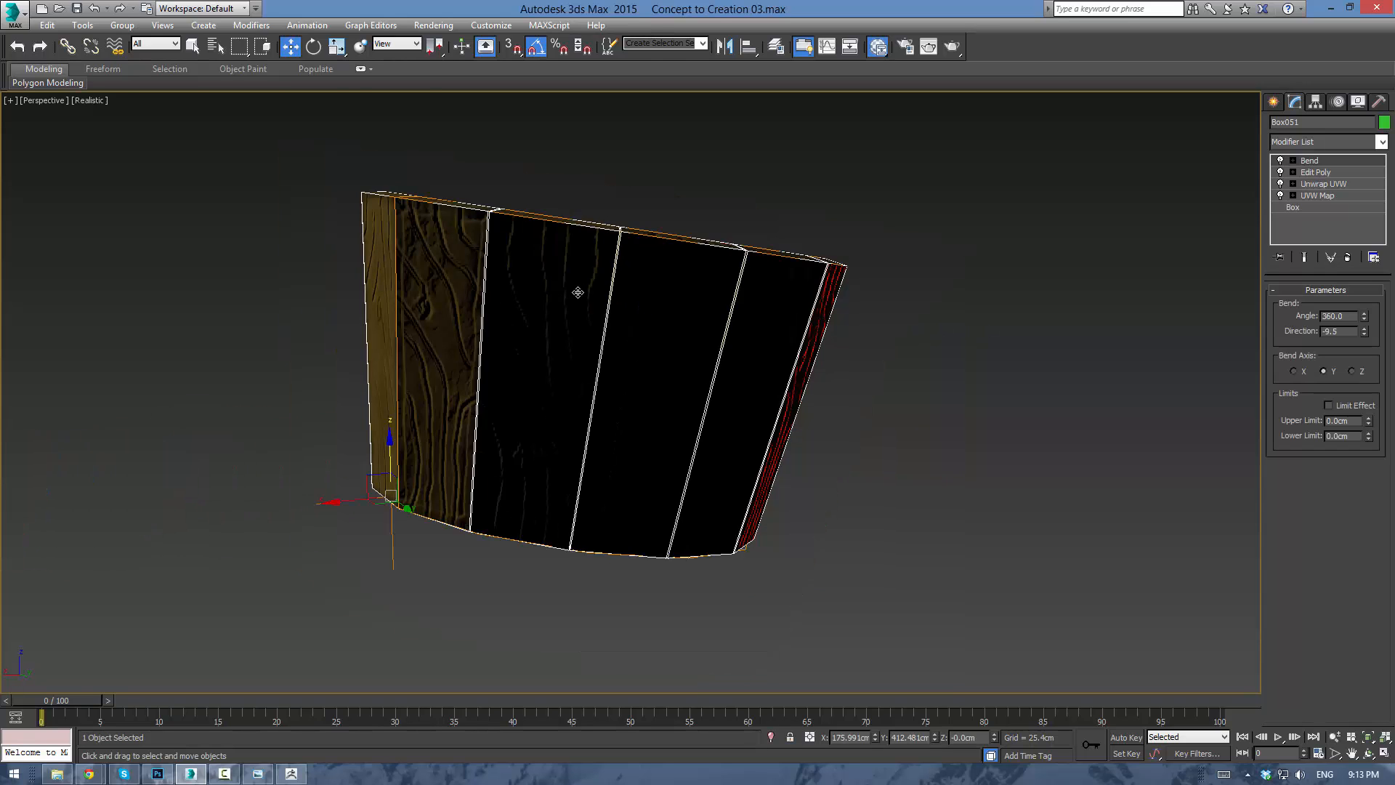
{"action": "middle_click_drag", "start_coordinate": [750, 201], "coordinate": [758, 305]}
{"action": "left_click", "coordinate": [1375, 143]}
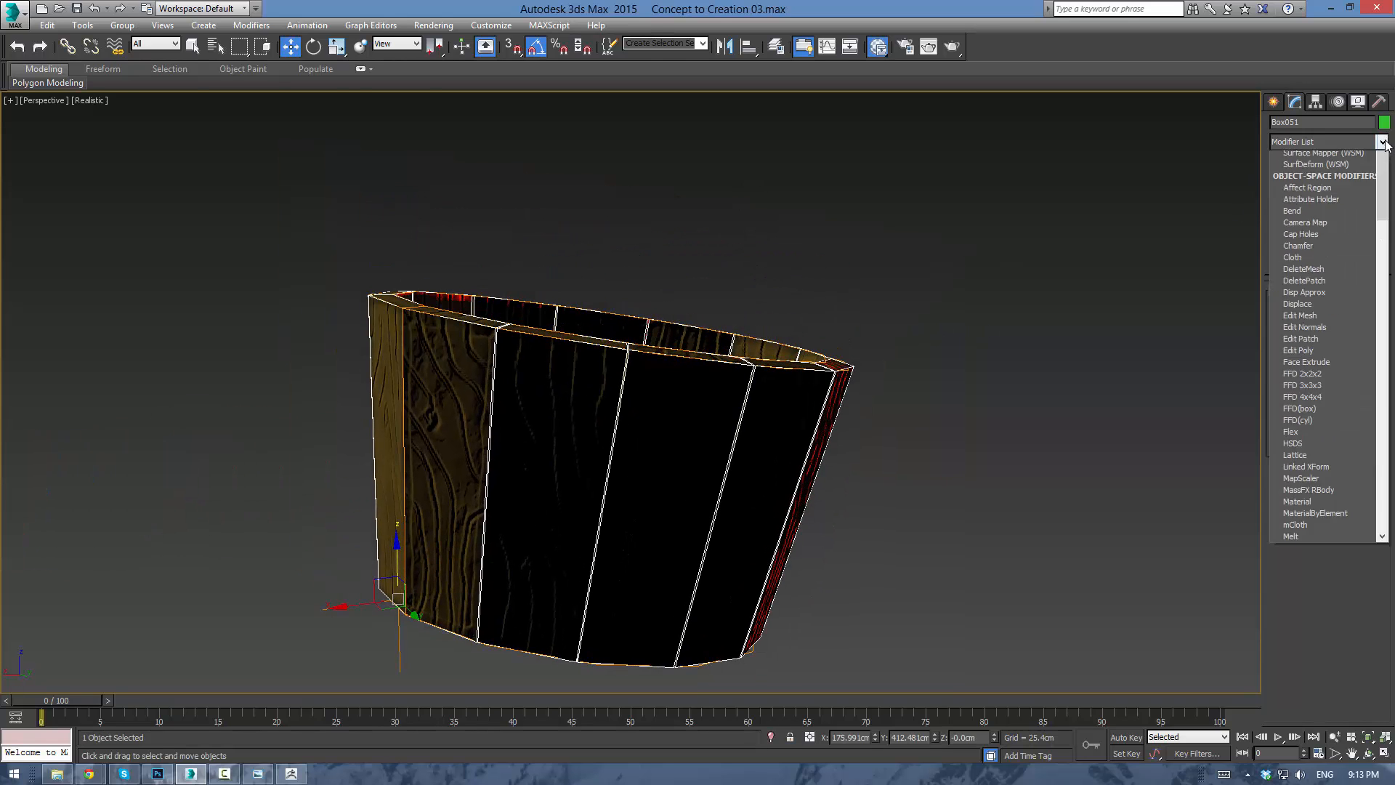
{"action": "left_click", "coordinate": [1345, 543]}
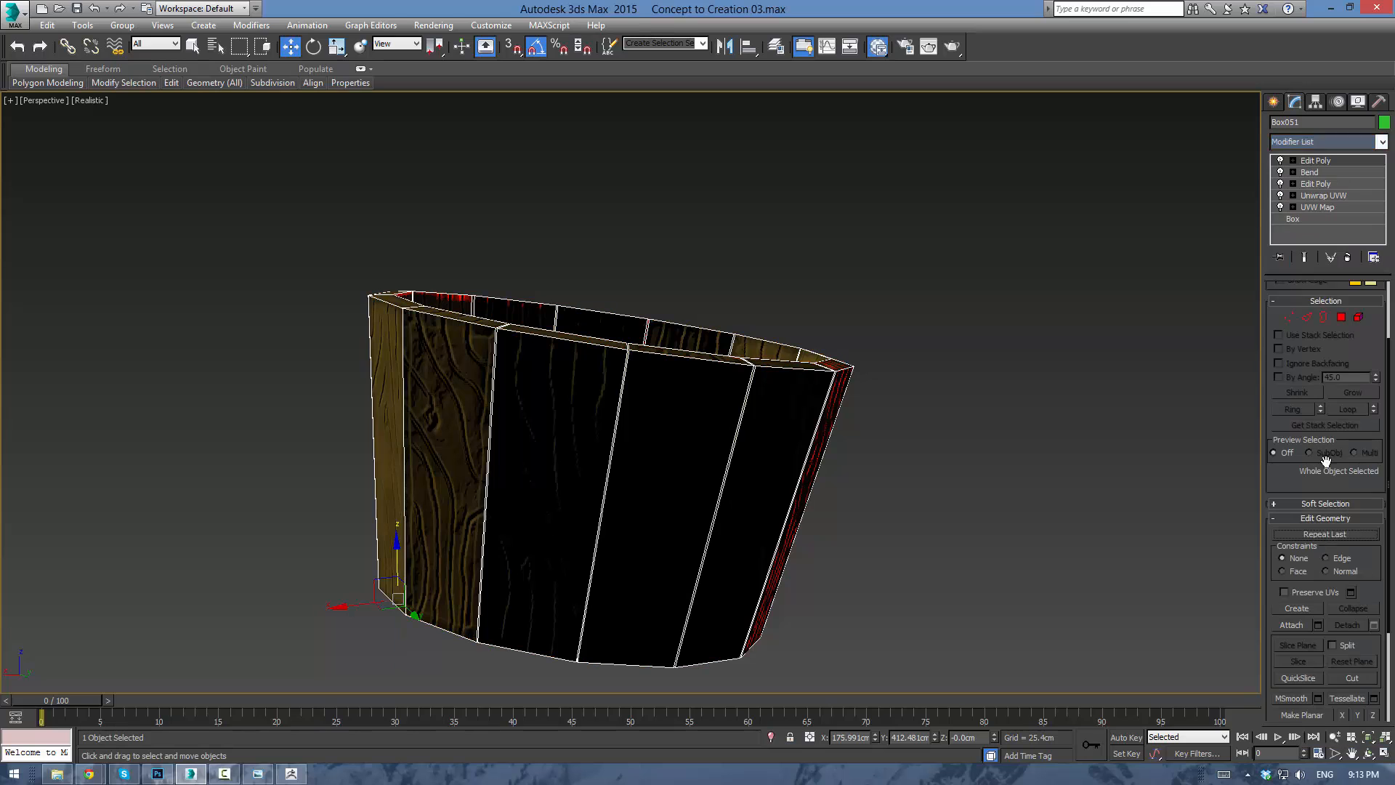
Select the top polygons of two opposite planks on the bucket rim and raise them to form handle uprights.
{"action": "left_click", "coordinate": [1343, 317]}
{"action": "middle_click_drag", "start_coordinate": [857, 271], "coordinate": [804, 333], "text": "alt"}
{"action": "left_click", "coordinate": [805, 322]}
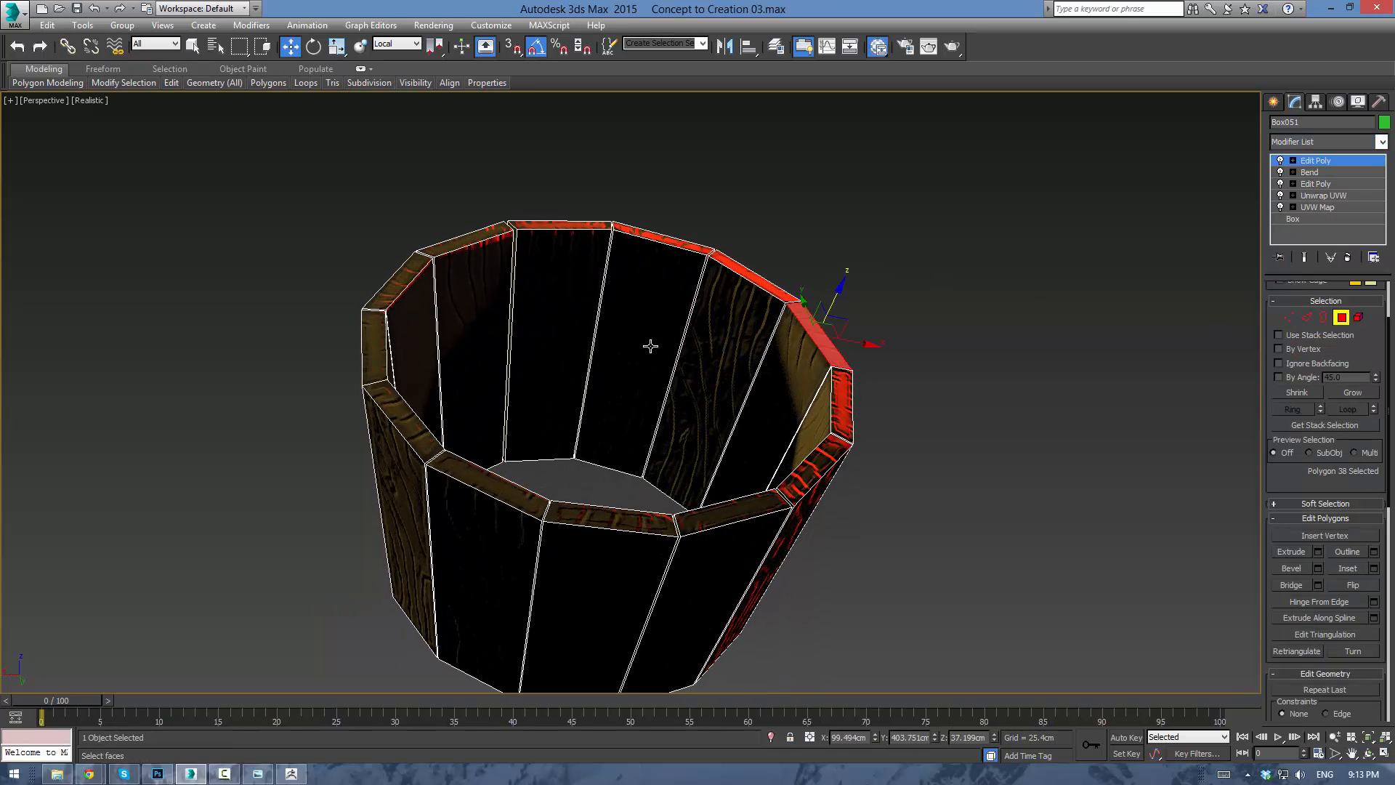
{"action": "left_click", "coordinate": [391, 402], "text": "ctrl"}
{"action": "middle_click_drag", "start_coordinate": [495, 390], "coordinate": [862, 351], "text": "alt"}
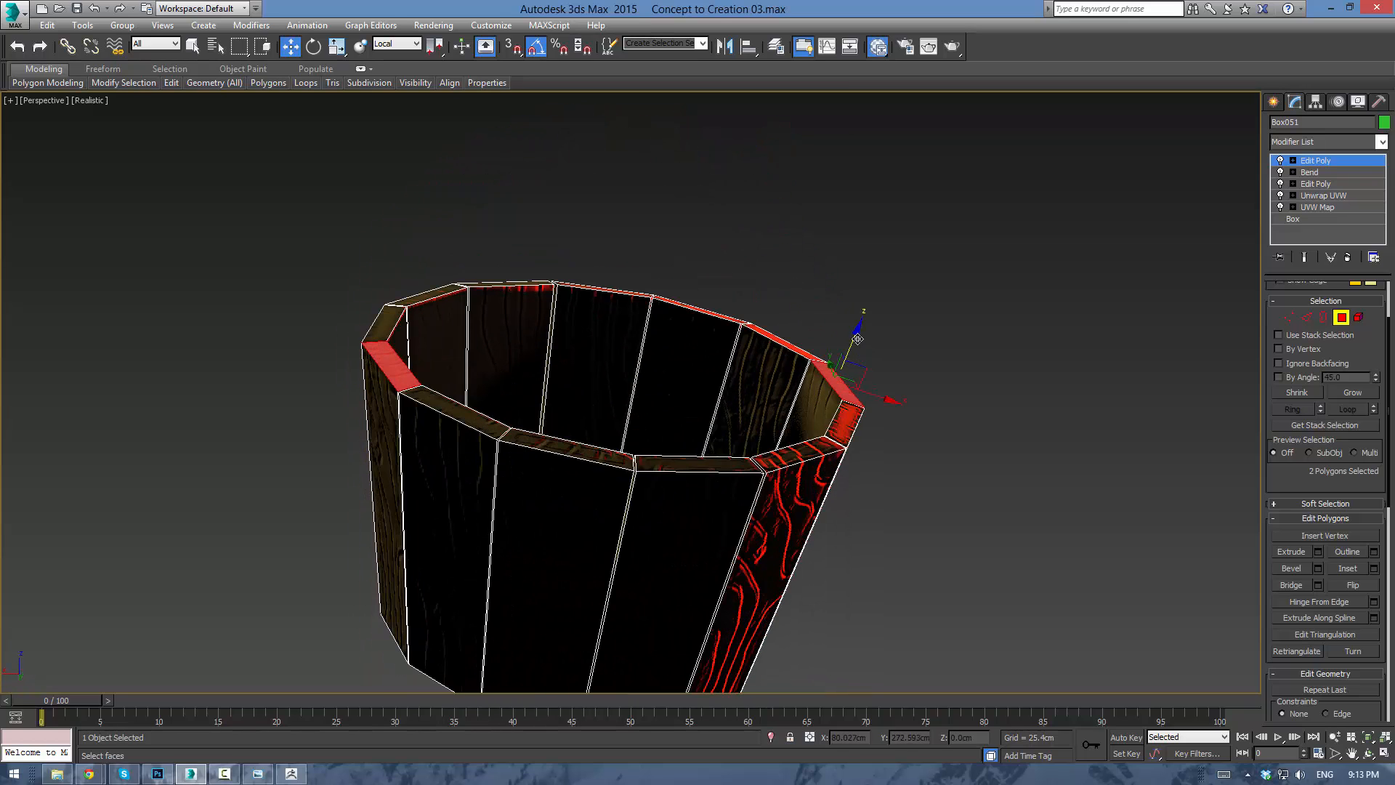
{"action": "left_click_drag", "start_coordinate": [858, 339], "coordinate": [899, 289]}
{"action": "left_click", "coordinate": [976, 420]}
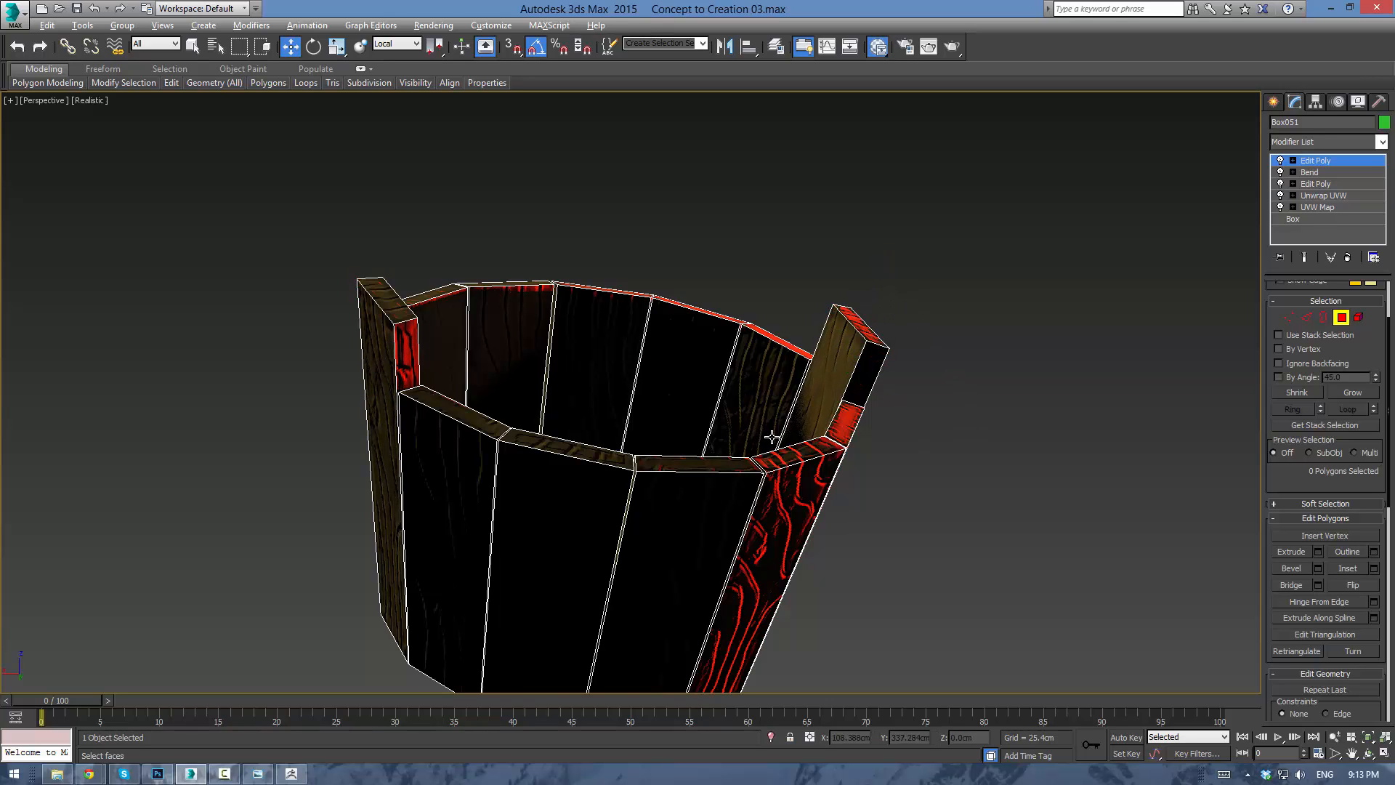
{"action": "middle_click_drag", "start_coordinate": [772, 437], "coordinate": [973, 437], "text": "alt"}
{"action": "middle_click_drag", "start_coordinate": [1055, 413], "coordinate": [1068, 447], "text": "alt"}
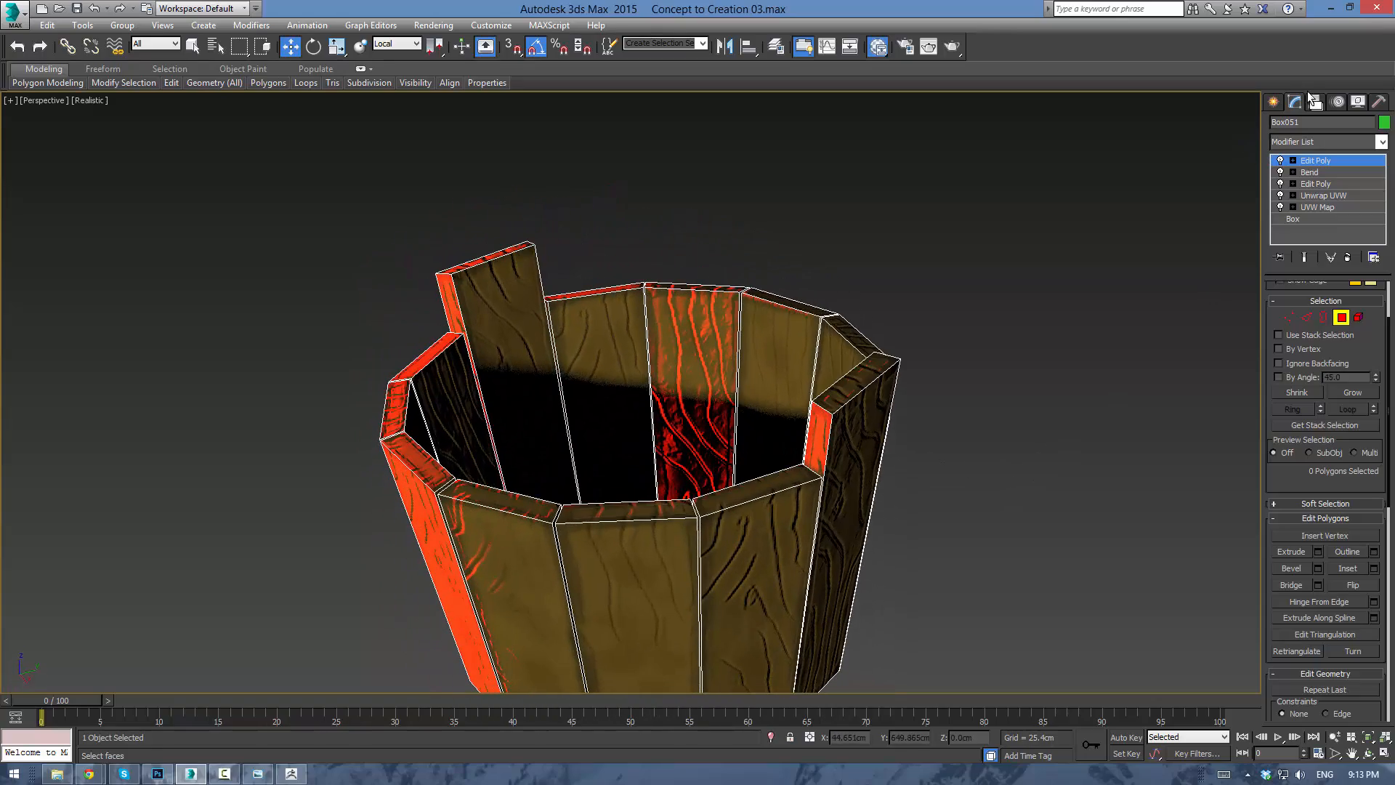
{"action": "left_click", "coordinate": [1274, 102]}
{"action": "left_click", "coordinate": [1005, 482]}
{"action": "middle_click_drag", "start_coordinate": [1006, 483], "coordinate": [1067, 408]}
{"action": "scroll", "coordinate": [1065, 410], "scroll_direction": "down", "scroll_amount": 3}
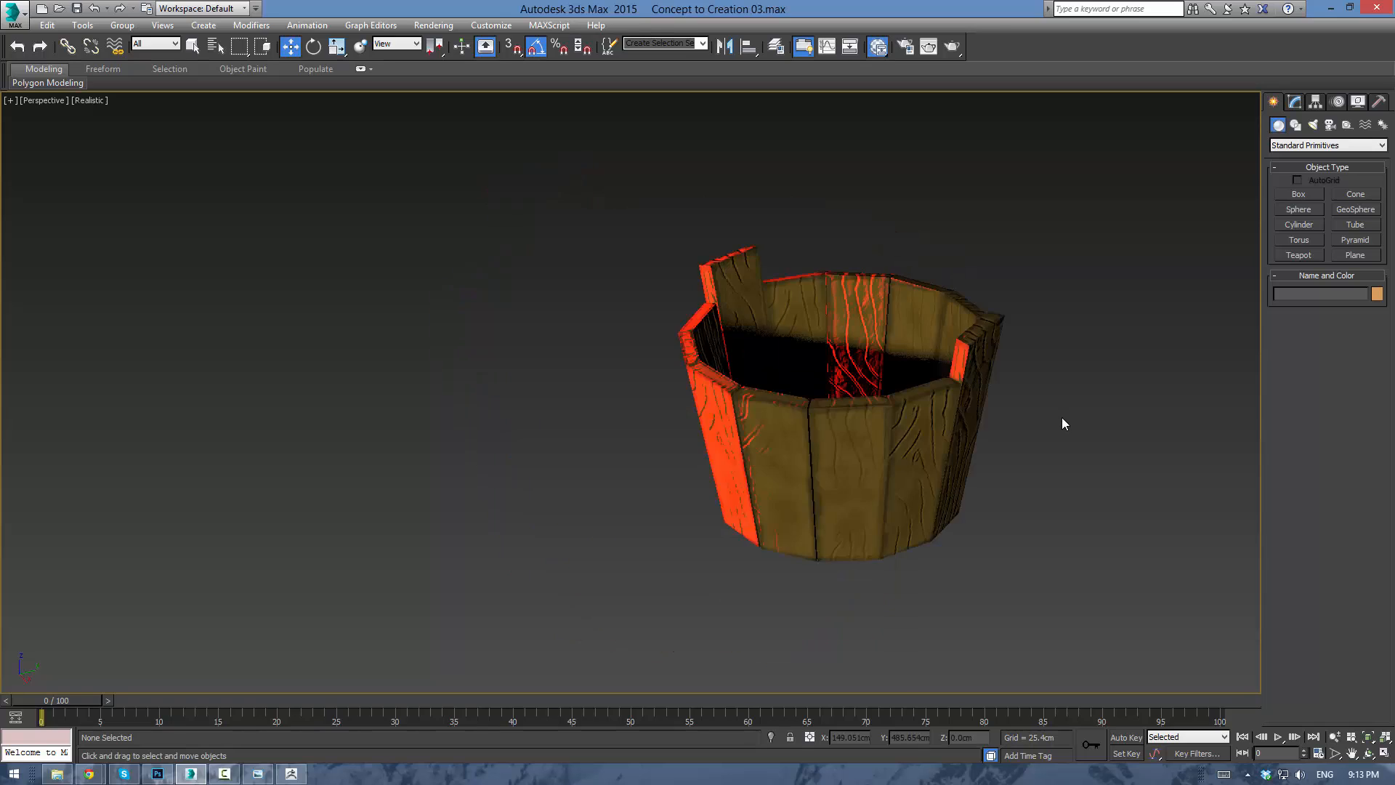
{"action": "scroll", "coordinate": [1061, 417], "scroll_direction": "up", "scroll_amount": 3}
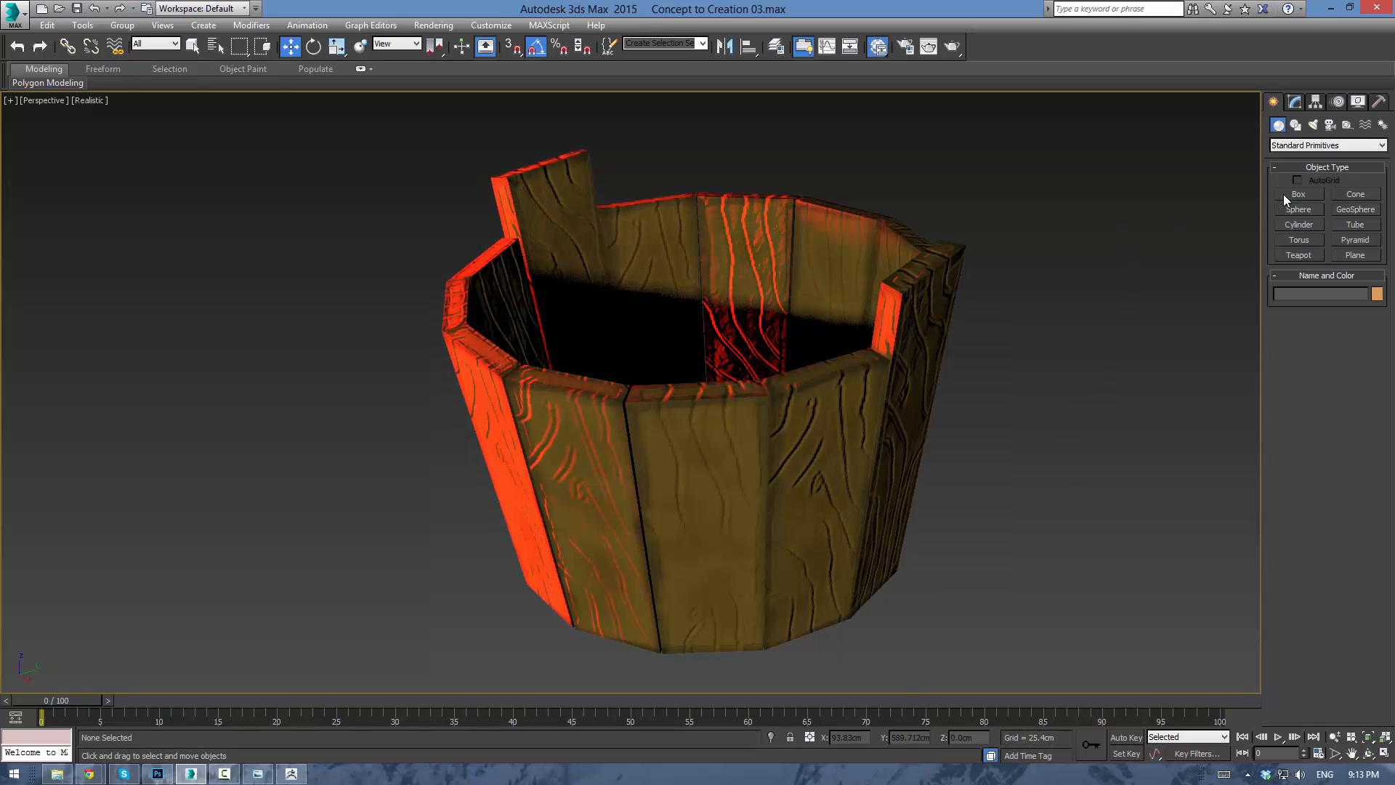
{"action": "left_click", "coordinate": [1352, 224]}
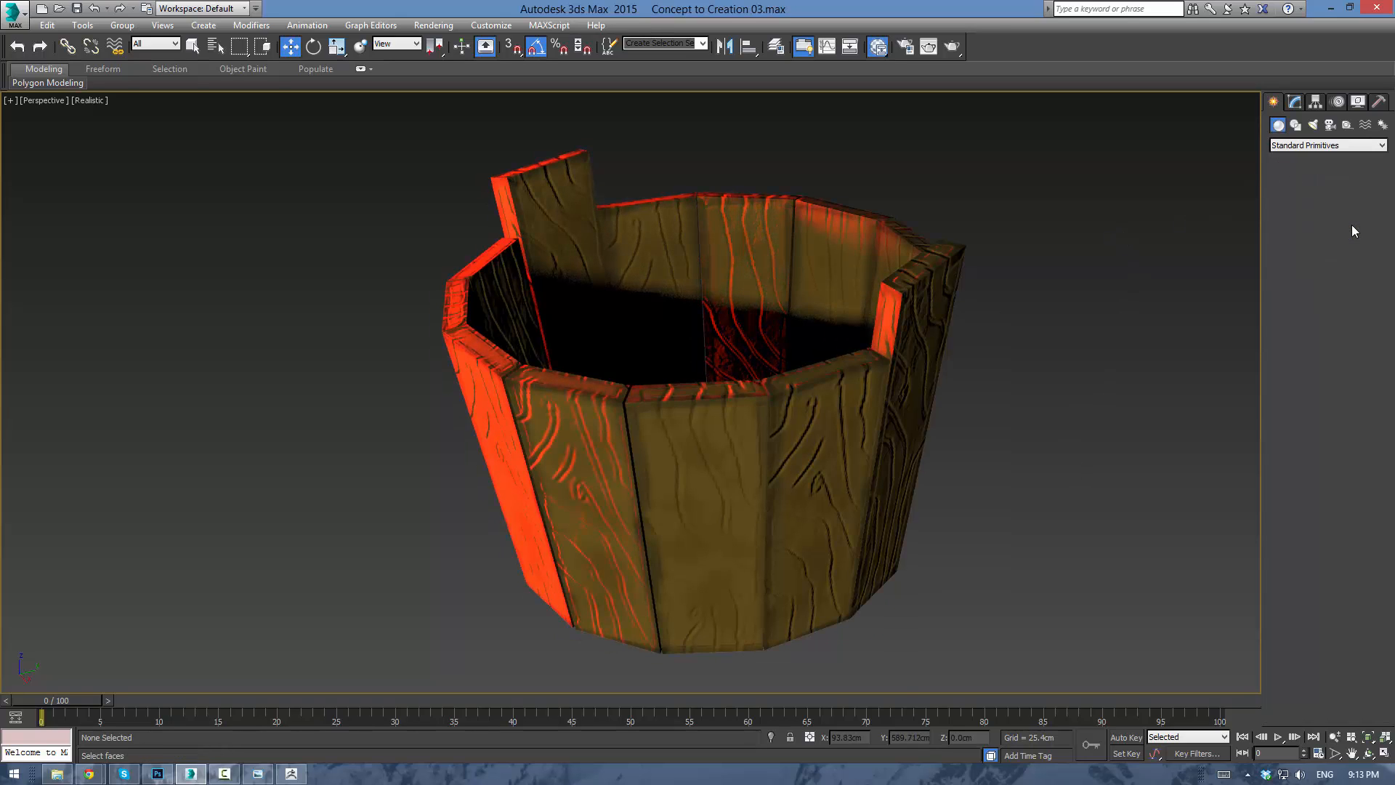
{"action": "middle_click_drag", "start_coordinate": [860, 346], "coordinate": [680, 262], "text": "alt"}
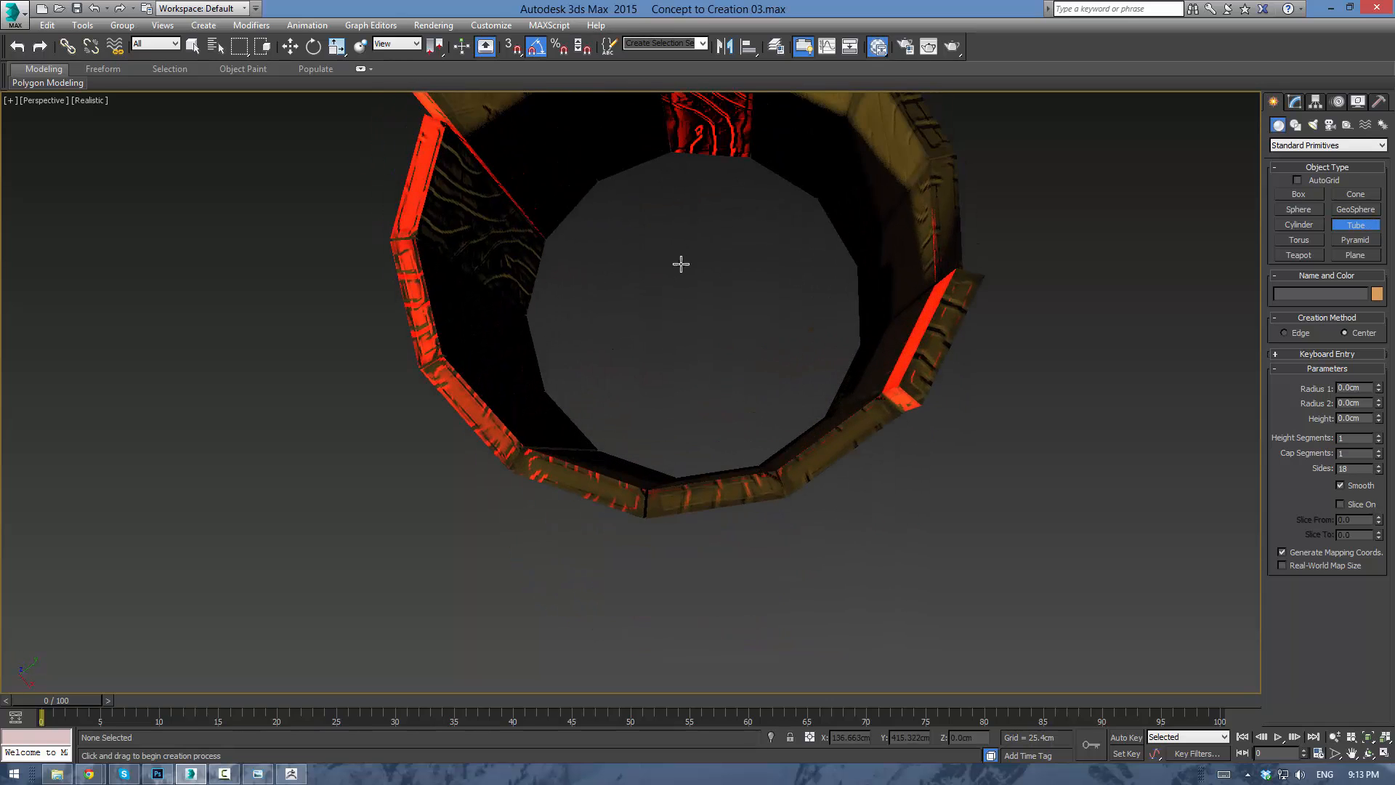
{"action": "key", "text": "t"}
{"action": "scroll", "coordinate": [623, 395], "scroll_direction": "down", "scroll_amount": 5}
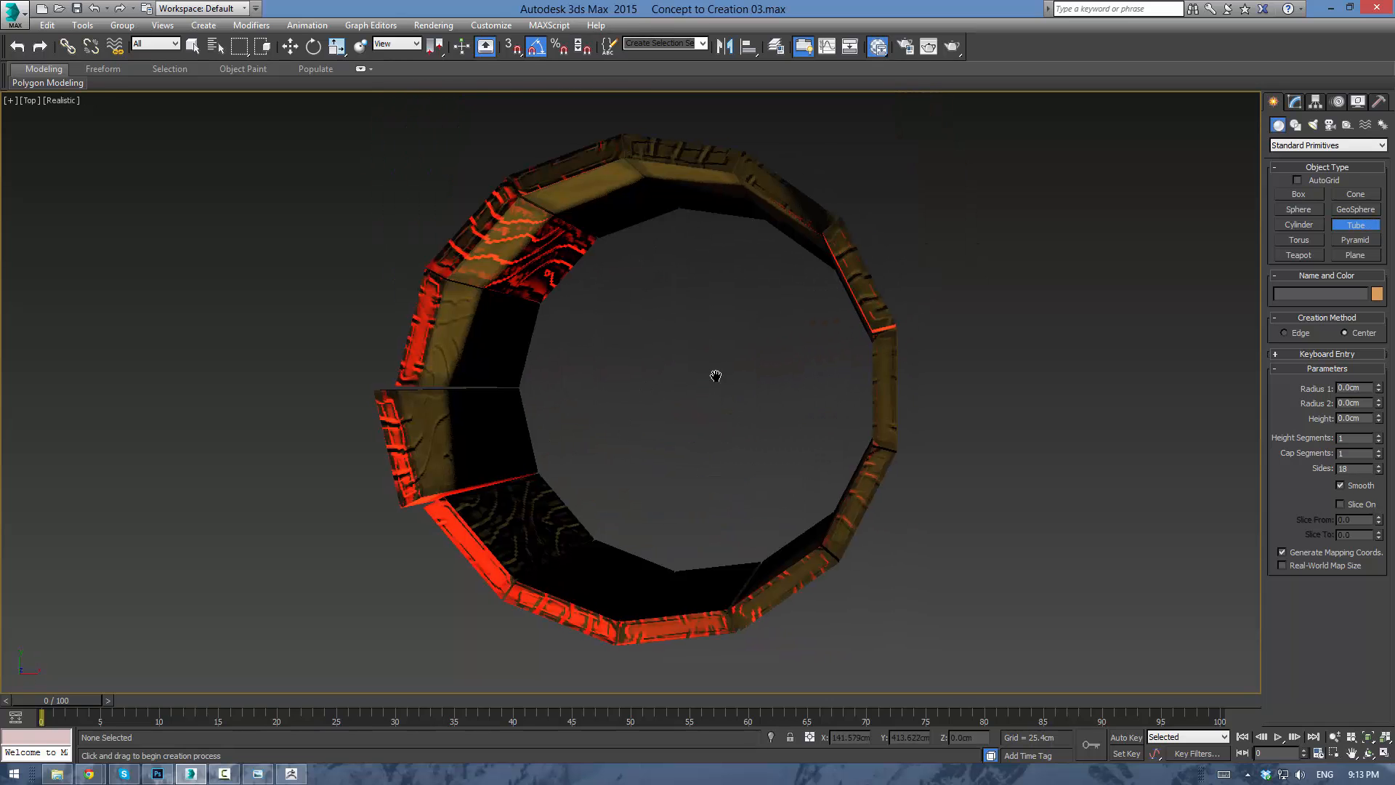
{"action": "middle_click_drag", "start_coordinate": [717, 376], "coordinate": [890, 392]}
{"action": "key", "text": "w"}
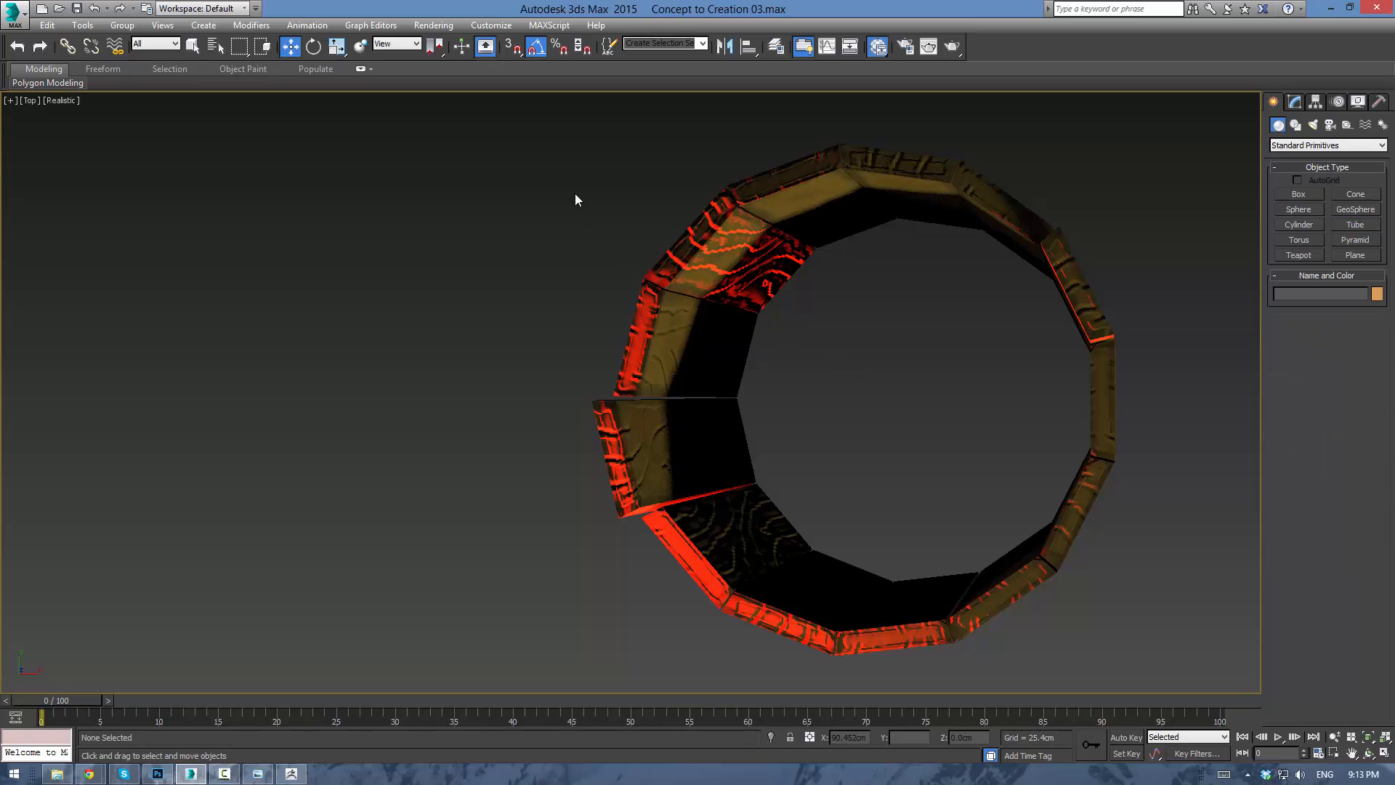
Rotate the bucket's ring of planks by 10 degrees in the top view, so it faces straight up.
{"action": "left_click_drag", "start_coordinate": [1001, 458], "coordinate": [1140, 631]}
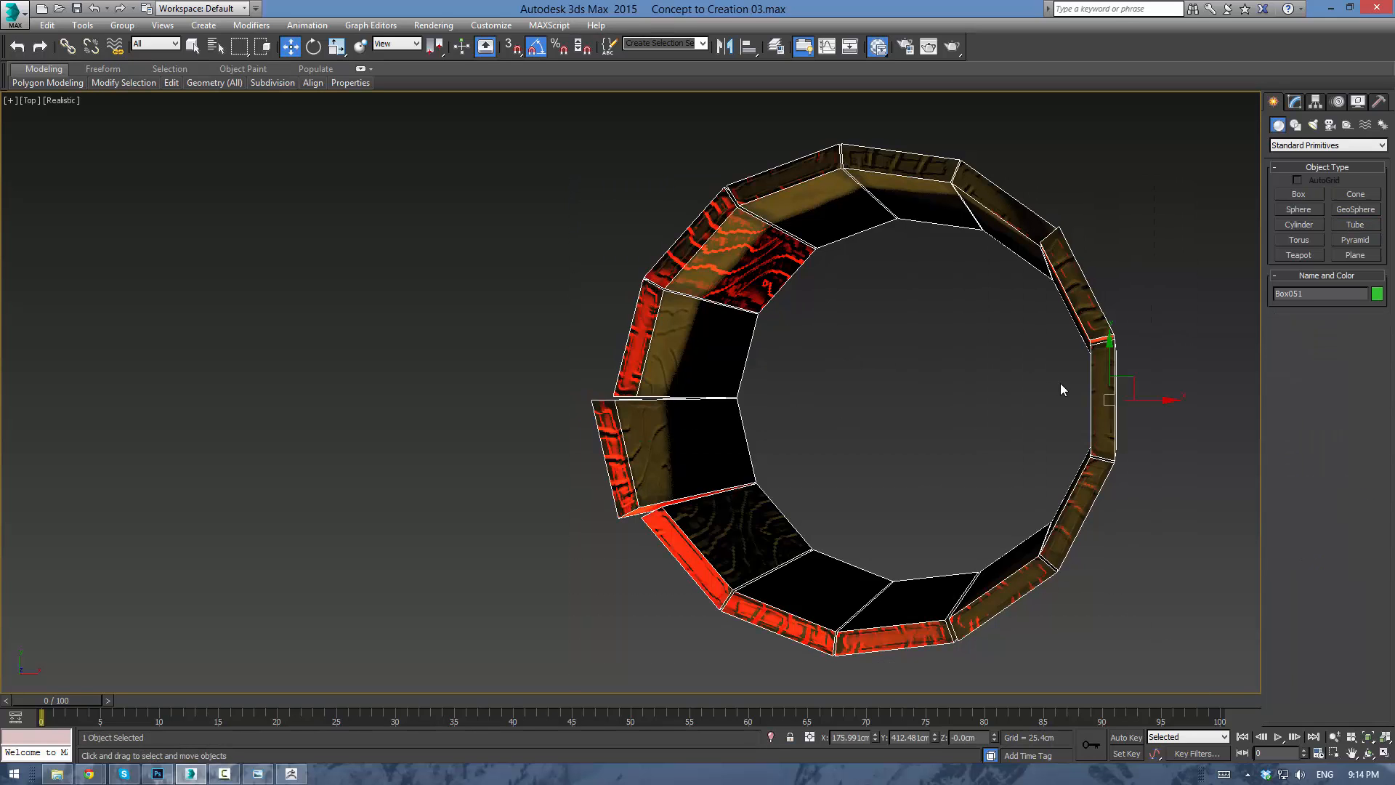
{"action": "key", "text": "e"}
{"action": "left_click_drag", "start_coordinate": [1102, 400], "coordinate": [1107, 399]}
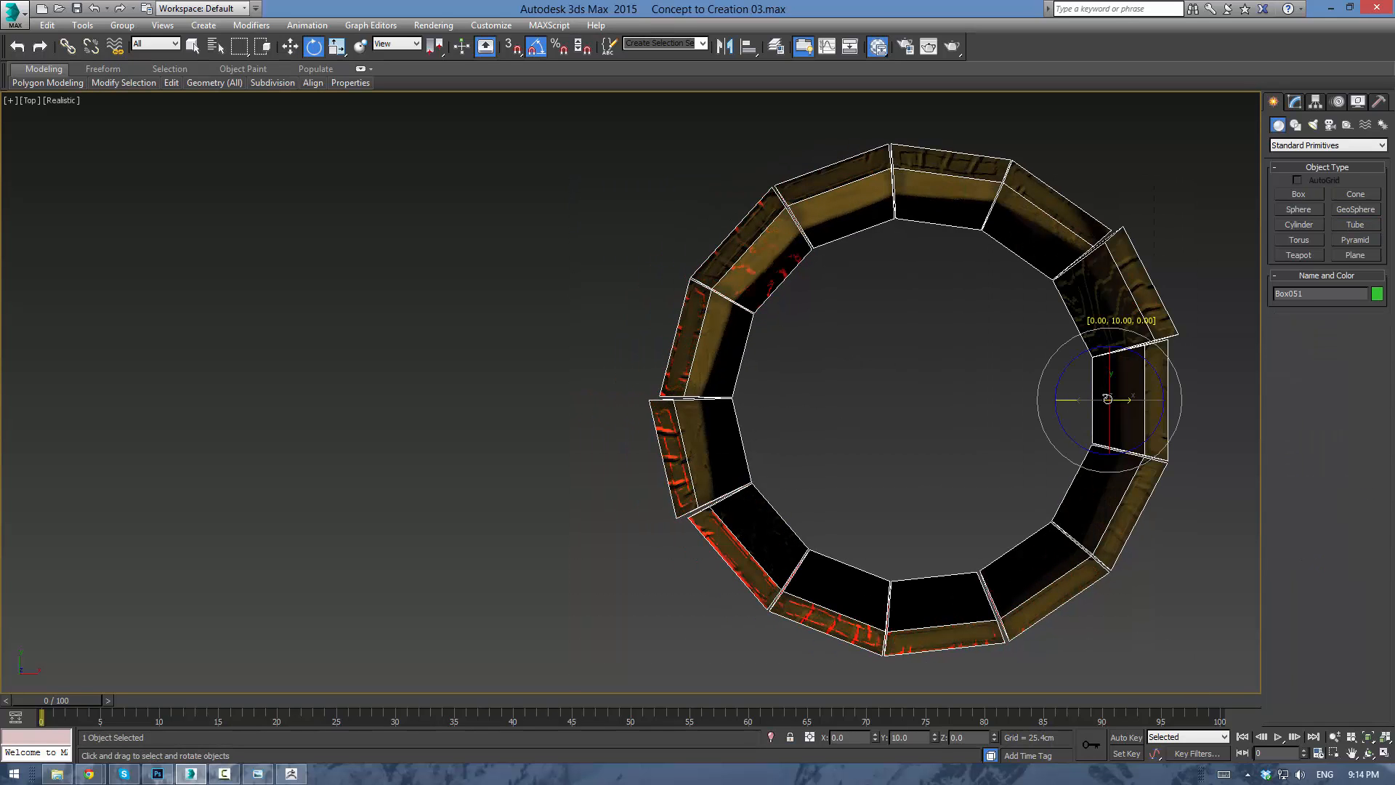
{"action": "middle_click_drag", "start_coordinate": [978, 365], "coordinate": [741, 326]}
{"action": "left_click", "coordinate": [869, 359]}
Create a tube around the bucket's centre with radii of about 37.7 and 35.7 cm and height about 8.8 cm, and show perspective in Shaded mode.
{"action": "left_click", "coordinate": [1356, 224]}
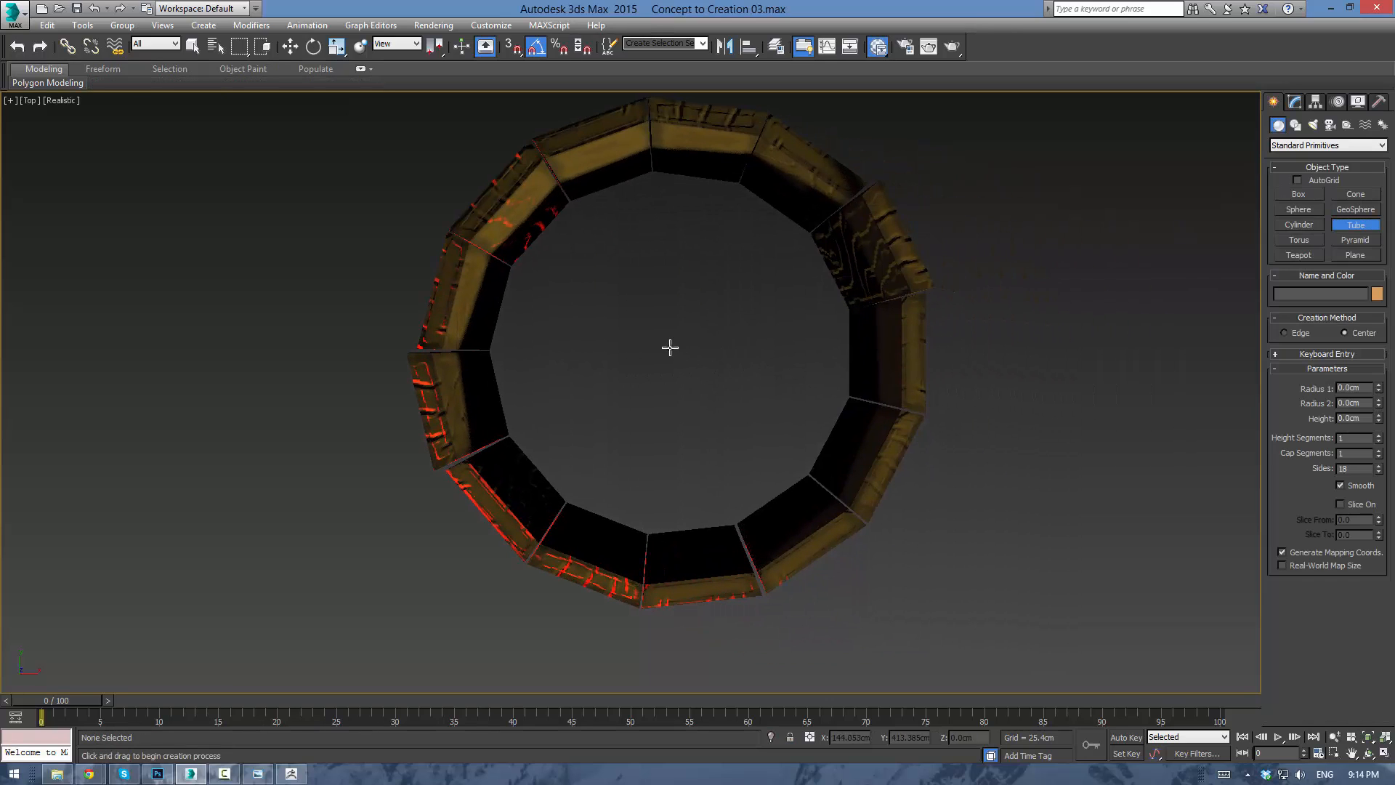
{"action": "left_click_drag", "start_coordinate": [667, 351], "coordinate": [768, 517]}
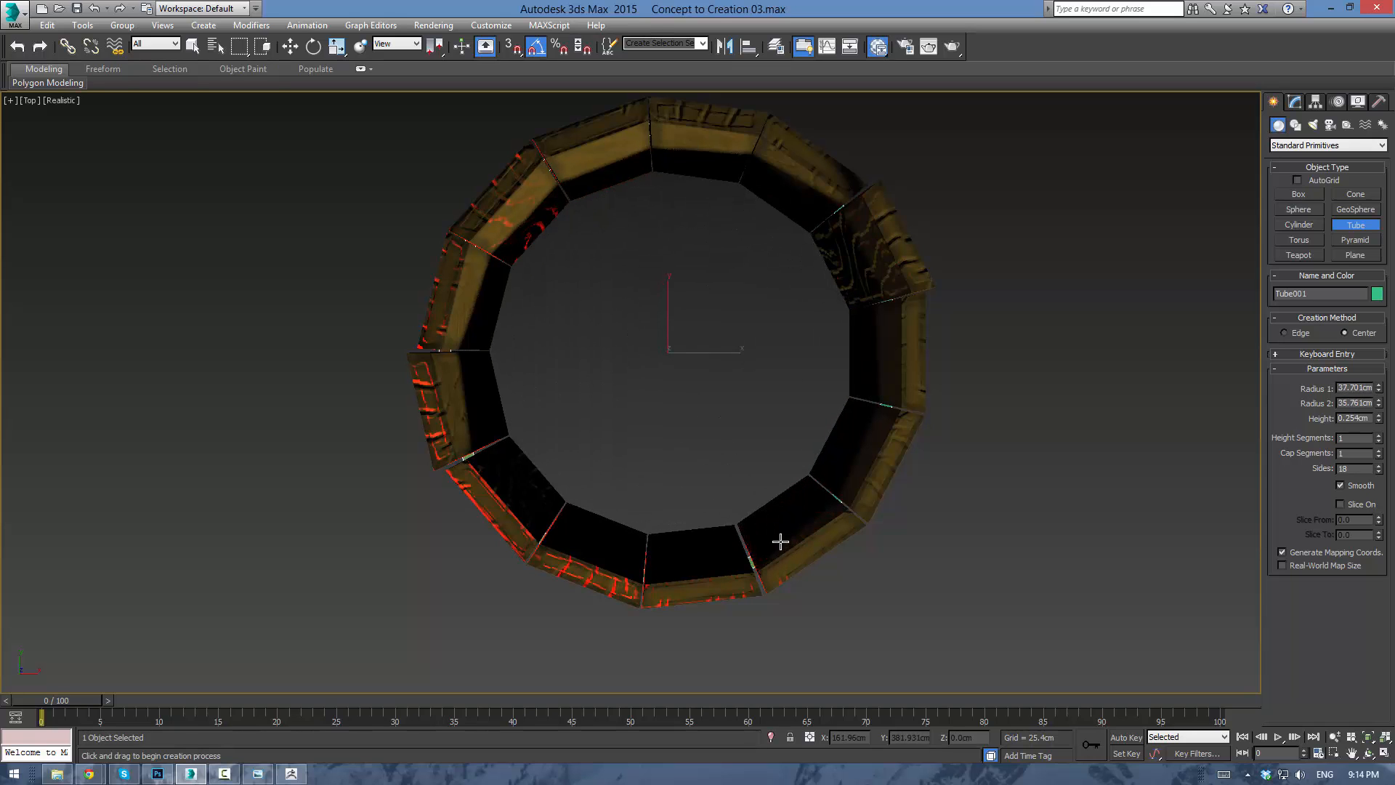
{"action": "key", "text": "p"}
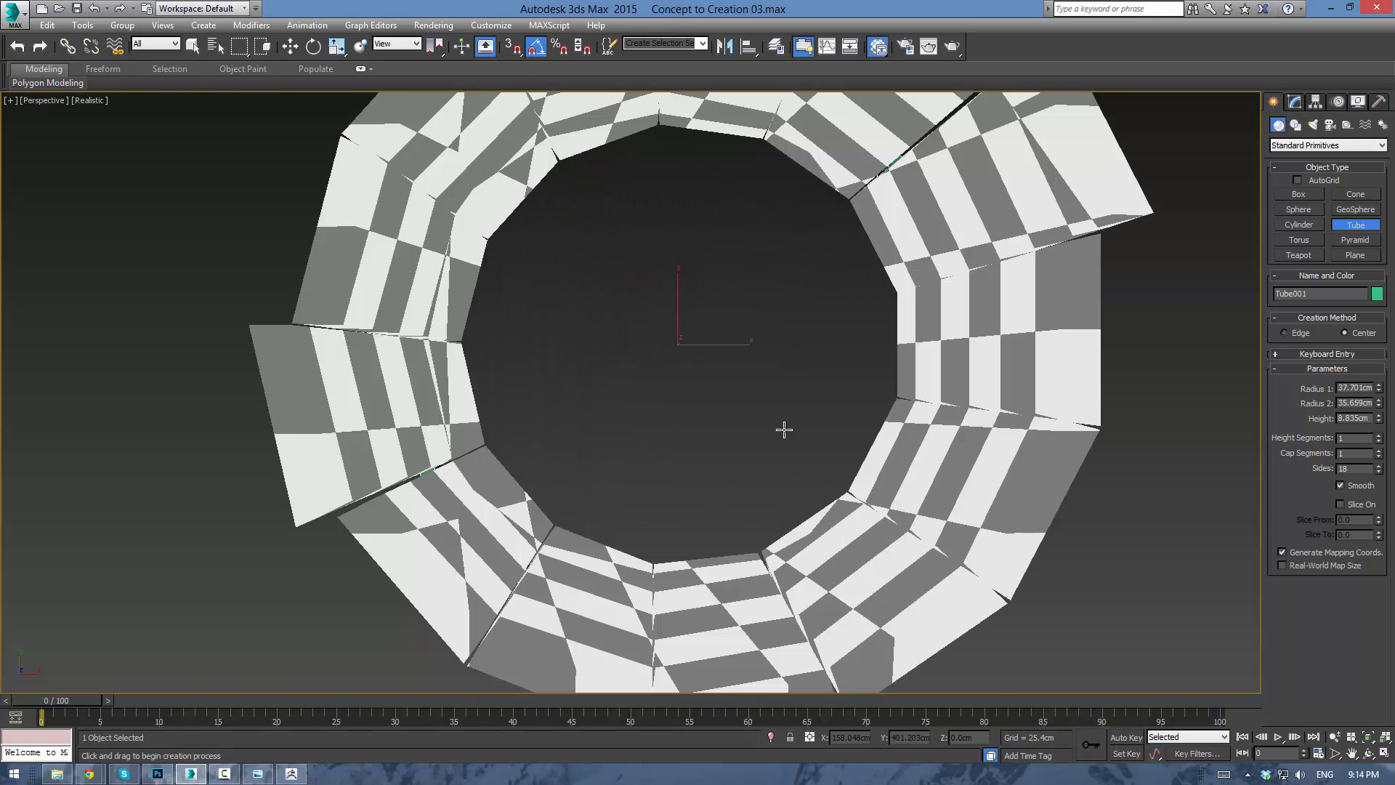
{"action": "mouse_move", "coordinate": [784, 430]}
{"action": "middle_mouse_down", "text": "alt"}
{"action": "mouse_move", "coordinate": [736, 356]}
{"action": "mouse_move", "coordinate": [792, 355]}
{"action": "mouse_move", "coordinate": [791, 334]}
{"action": "middle_mouse_up", "text": "alt"}
{"action": "scroll", "coordinate": [726, 372], "scroll_direction": "down", "scroll_amount": 3}
{"action": "left_click", "coordinate": [89, 100]}
{"action": "left_click", "coordinate": [156, 133]}
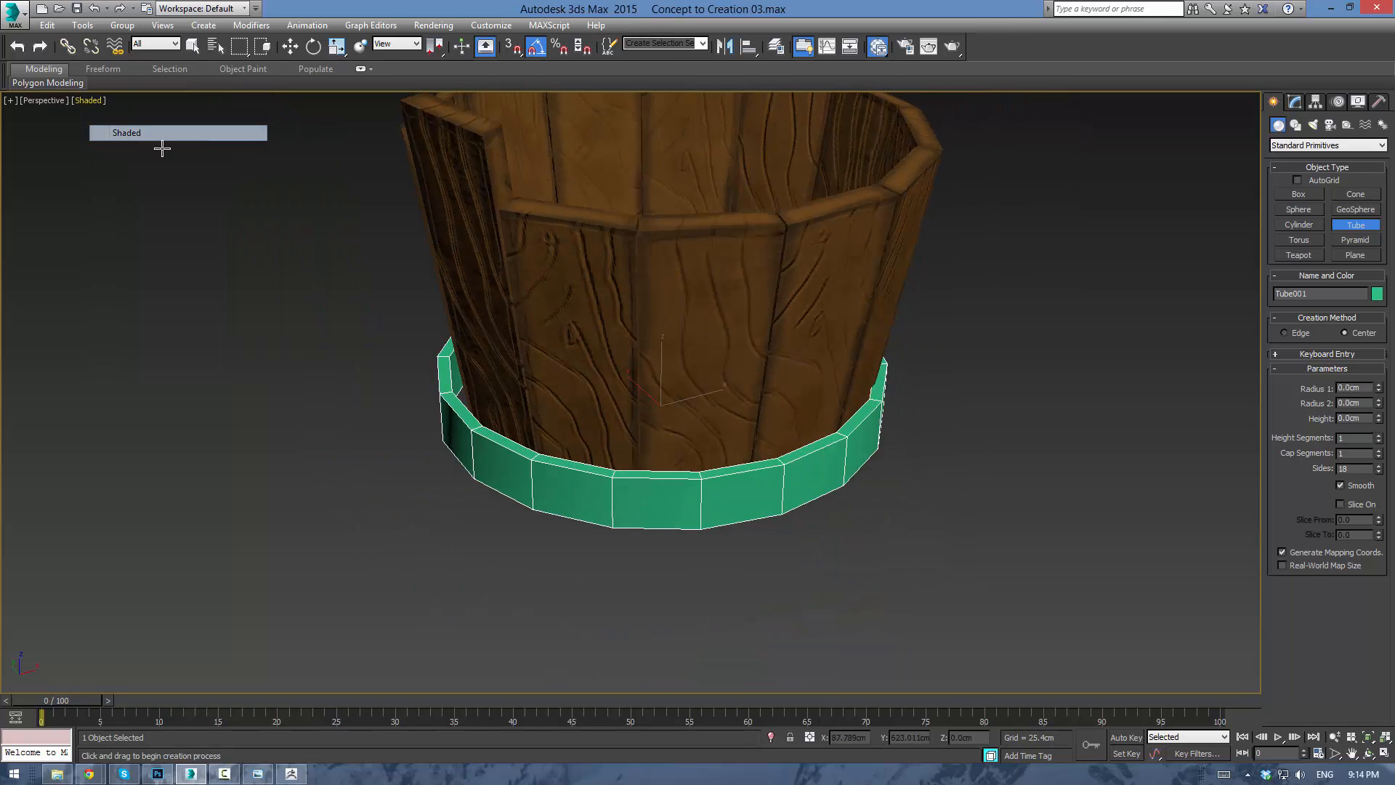
Raise the tube along Z to about 7.2 cm so it wraps the bucket's lower part.
{"action": "middle_click_drag", "start_coordinate": [445, 345], "coordinate": [744, 480]}
{"action": "left_click", "coordinate": [781, 590]}
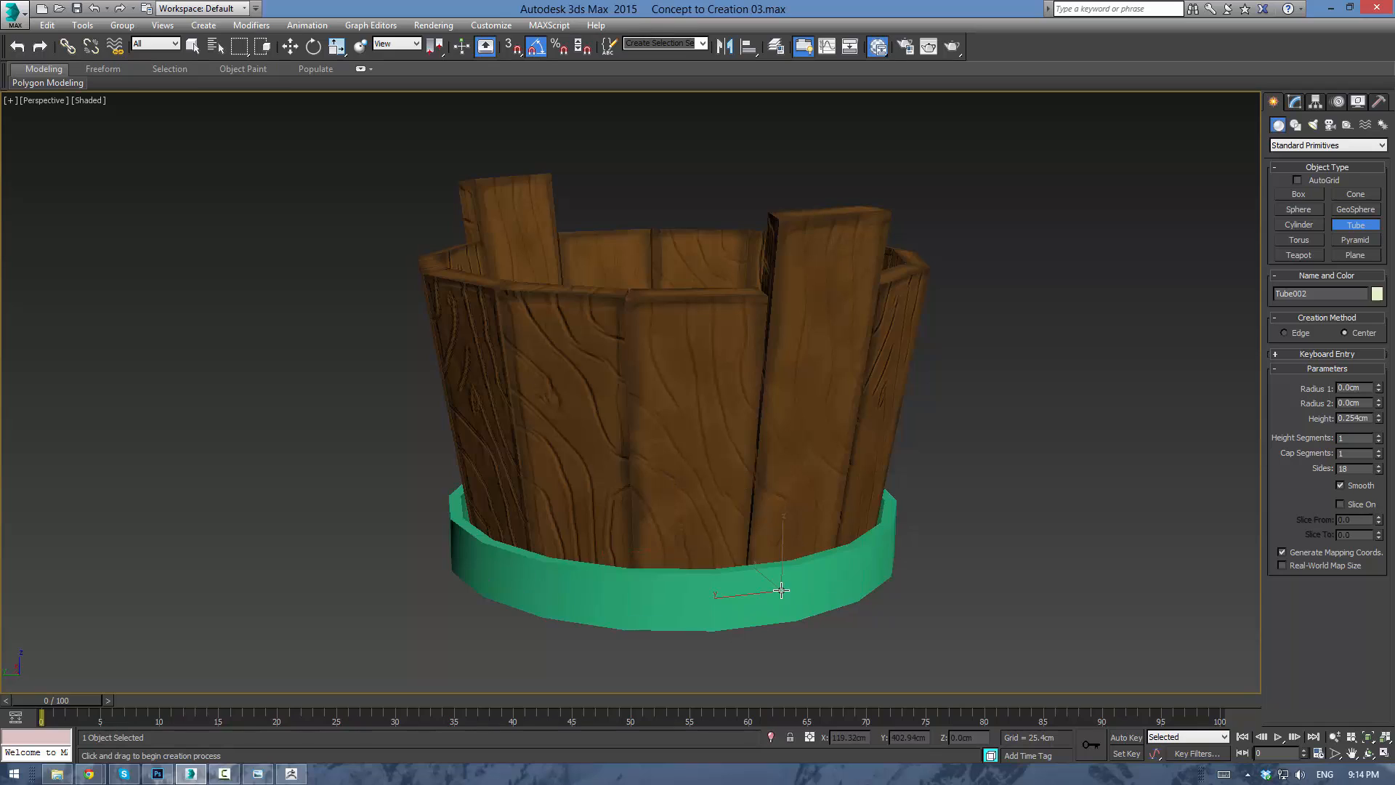
{"action": "key", "text": "ctrl+z"}
{"action": "key", "text": "w"}
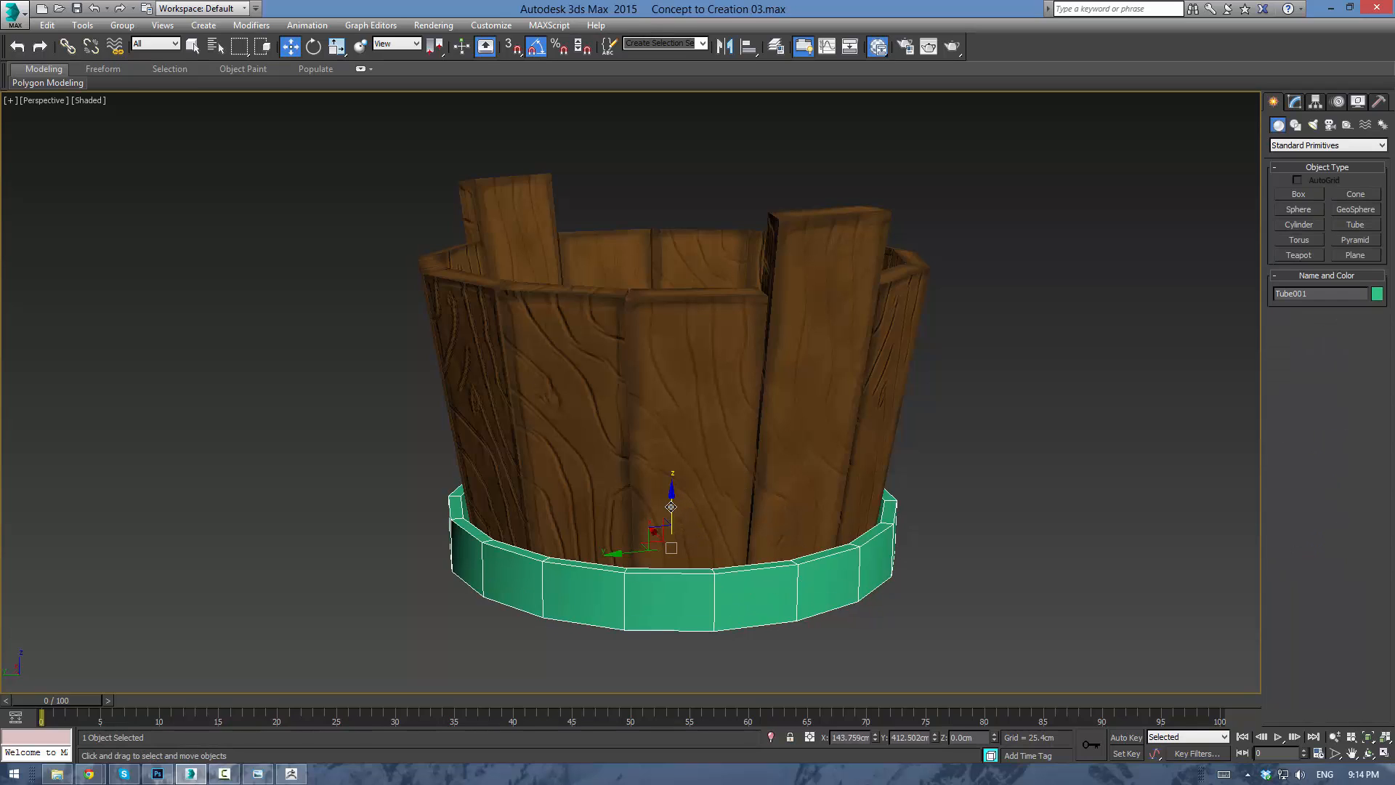
{"action": "left_click_drag", "start_coordinate": [671, 506], "coordinate": [682, 465]}
Reduce the tube's number of sides to 12.
{"action": "middle_click_drag", "start_coordinate": [670, 458], "coordinate": [692, 526], "text": "alt"}
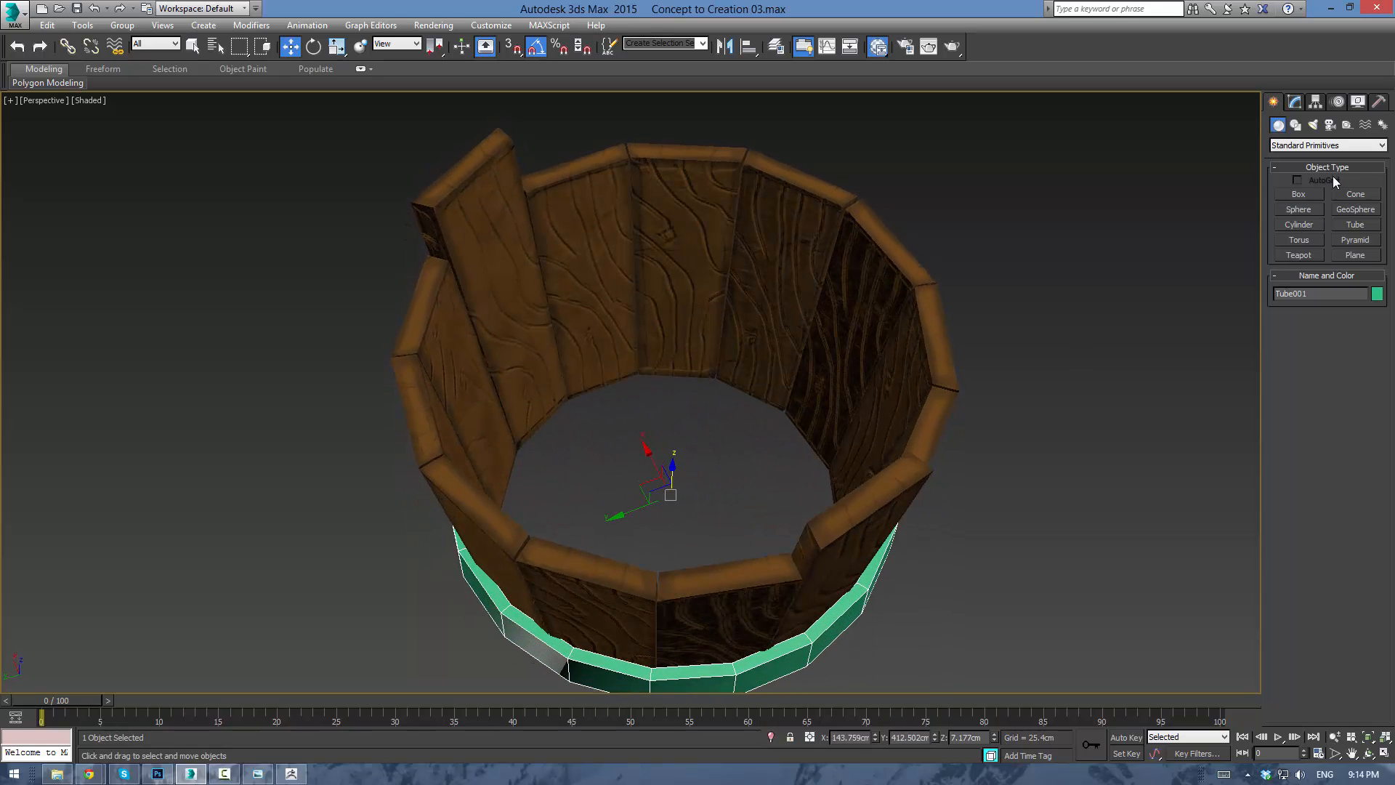
{"action": "left_click", "coordinate": [1295, 103]}
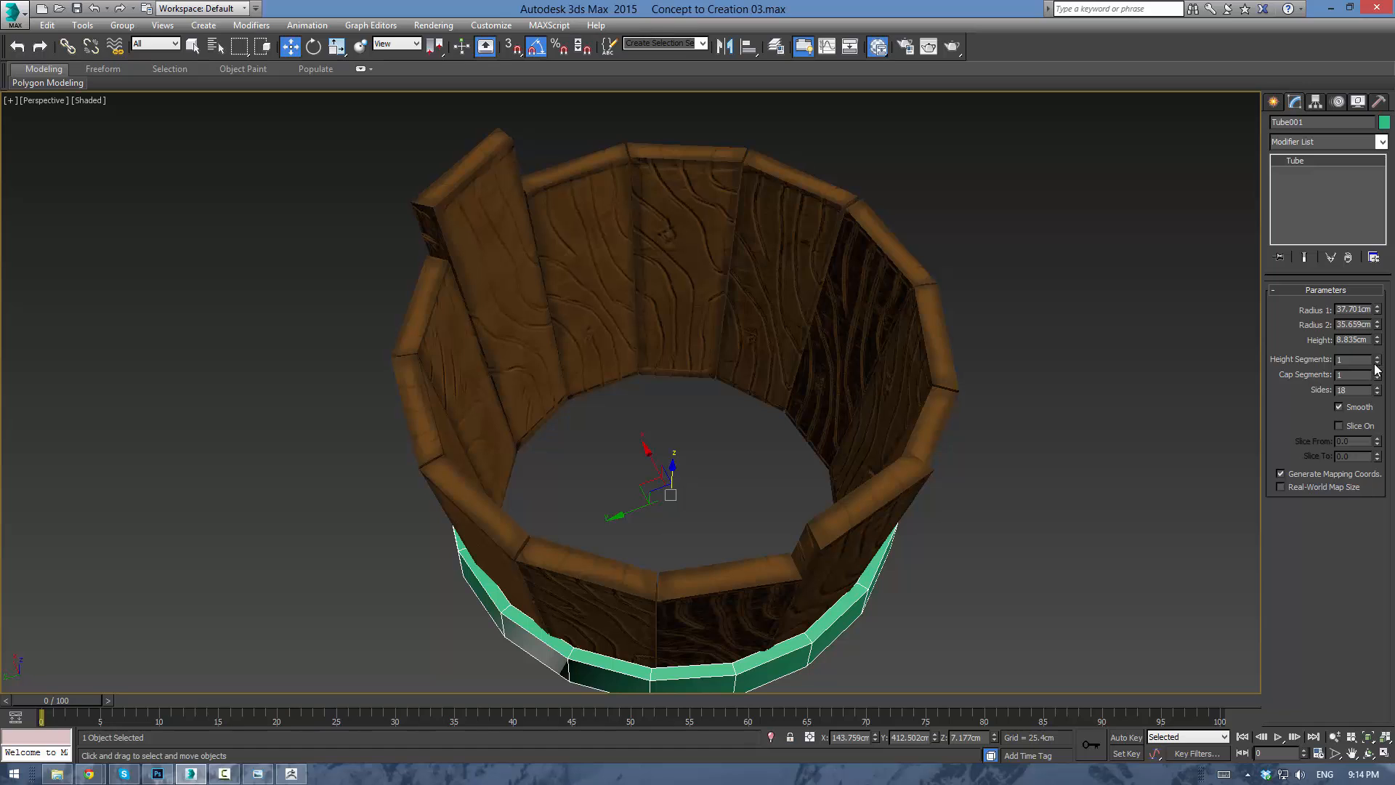
{"action": "left_click", "coordinate": [1377, 395]}
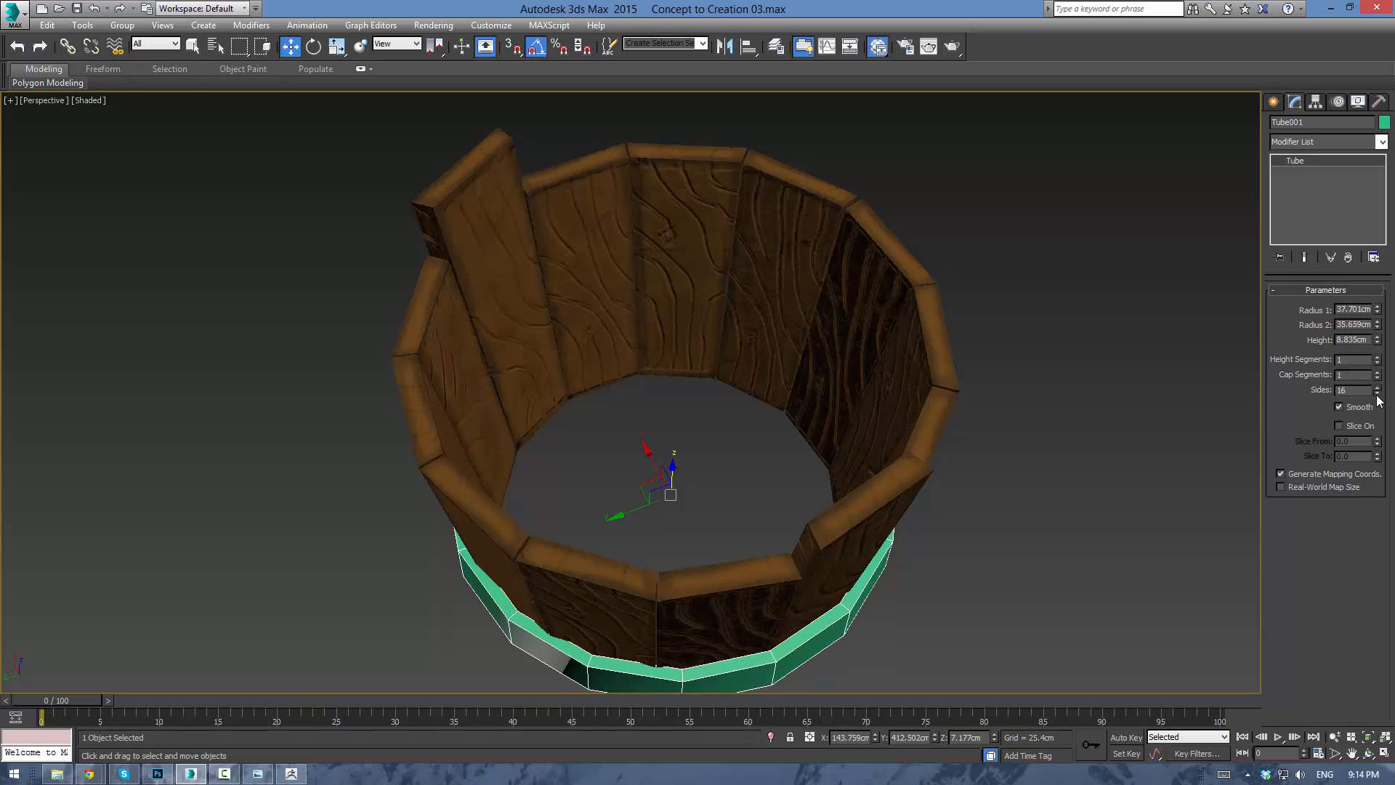
{"action": "left_click", "coordinate": [1377, 396]}
{"action": "left_click", "coordinate": [1377, 396]}
{"action": "left_click", "coordinate": [1377, 395]}
{"action": "left_click", "coordinate": [1378, 395]}
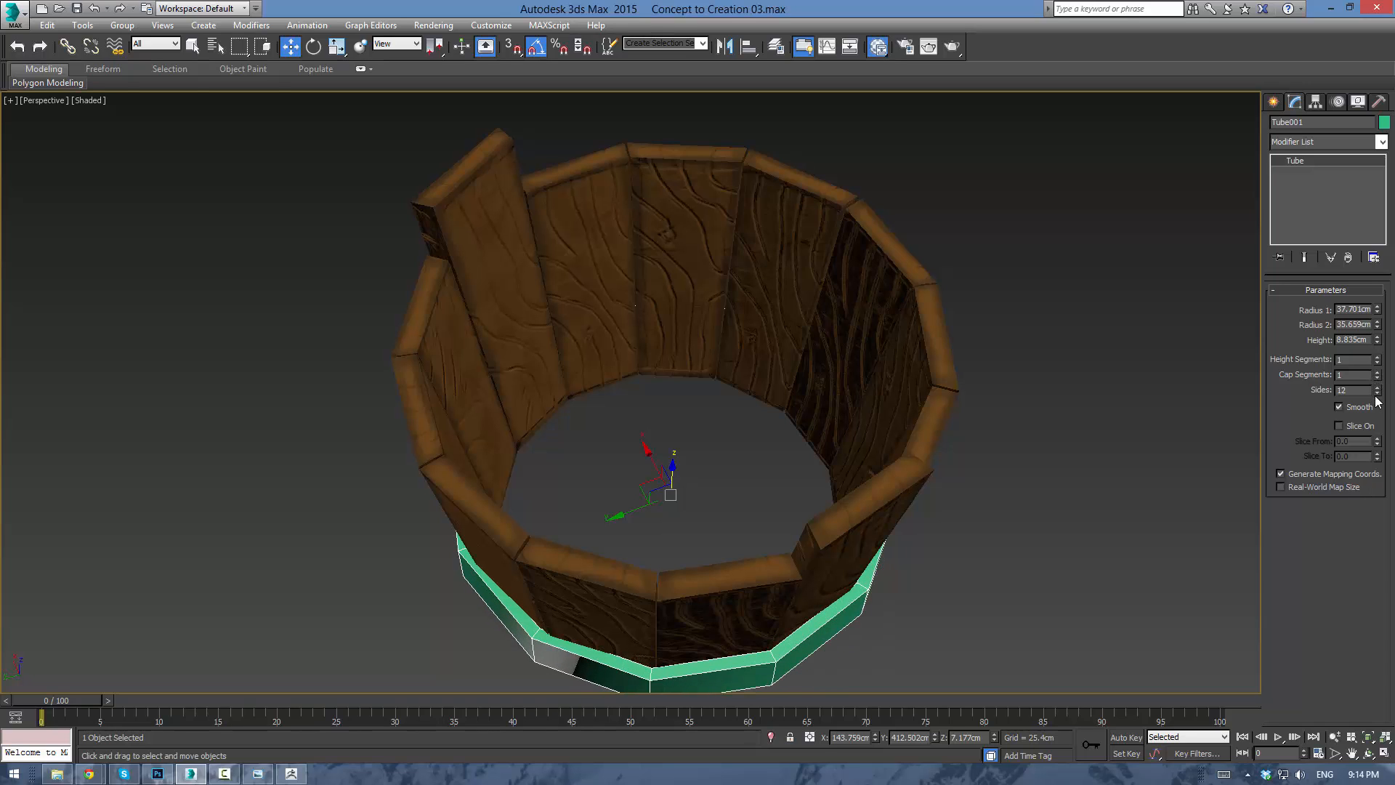
Convert the tube to an Editable Poly and open its vertices for editing in a wireframe front view.
{"action": "middle_click_drag", "start_coordinate": [756, 509], "coordinate": [792, 467], "text": "alt"}
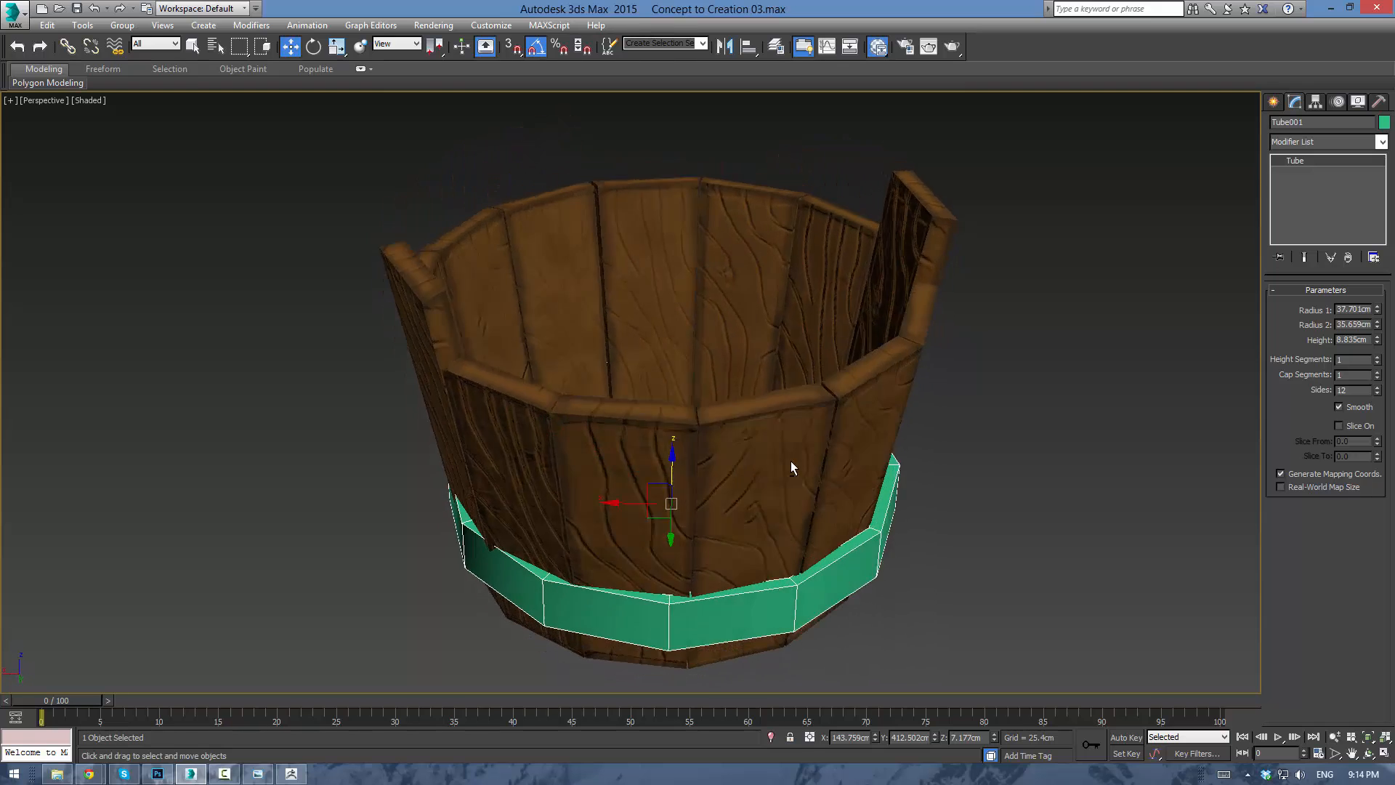
{"action": "key", "text": "f"}
{"action": "scroll", "coordinate": [735, 436], "scroll_direction": "down", "scroll_amount": 5}
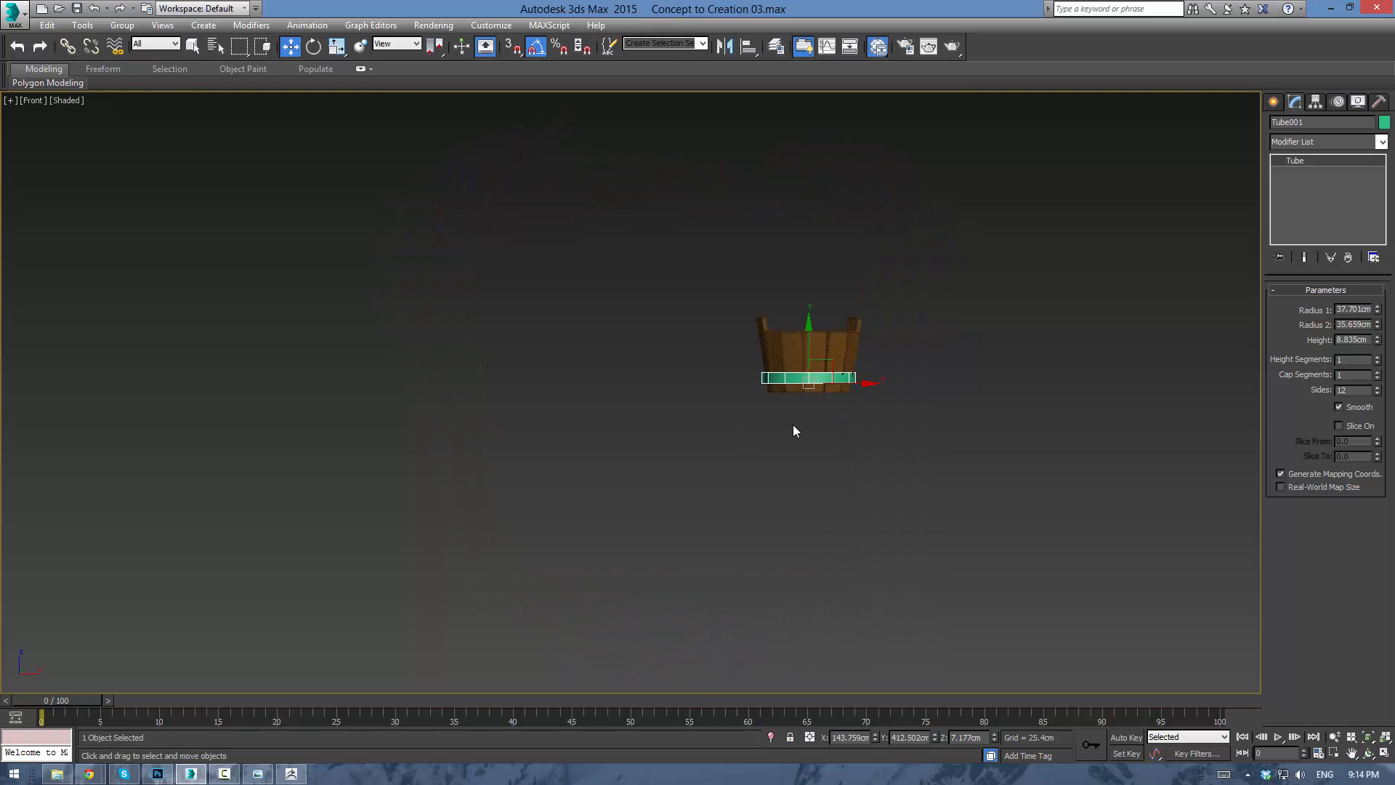
{"action": "key", "text": "F3"}
{"action": "scroll", "coordinate": [850, 378], "scroll_direction": "up", "scroll_amount": 8}
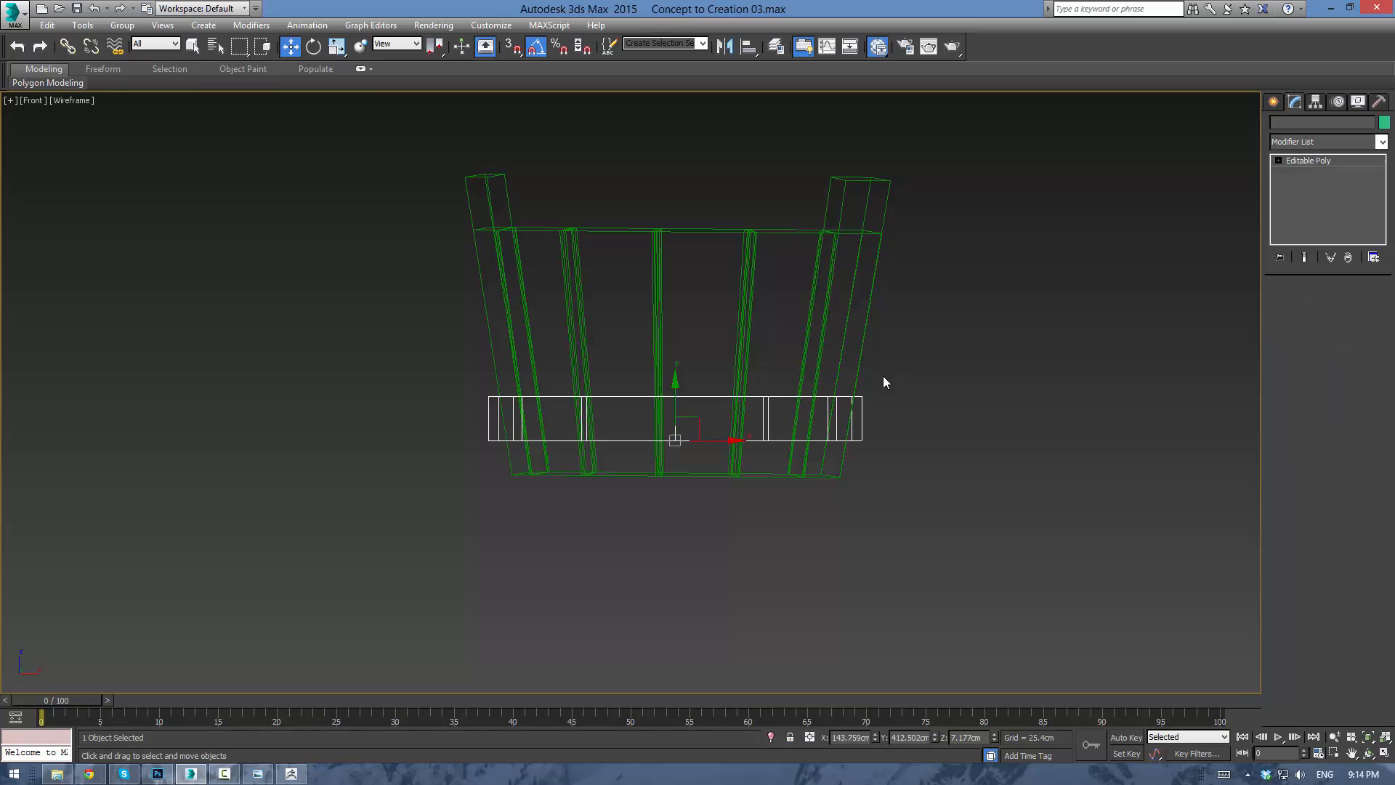
{"action": "key", "text": "1"}
{"action": "scroll", "coordinate": [770, 385], "scroll_direction": "up", "scroll_amount": 3}
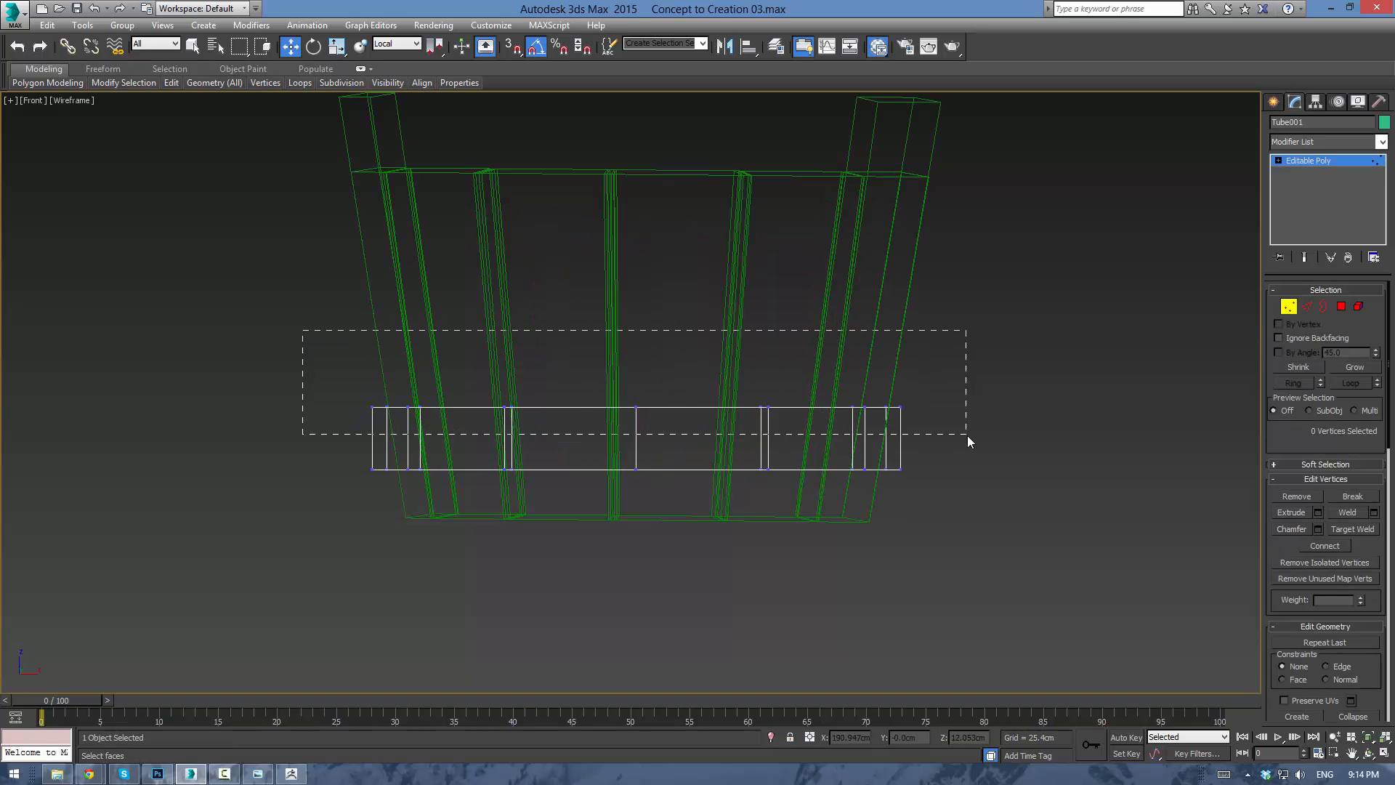
Scale the hoop's upper vertices outward so its sides slope like the bucket's planks.
{"action": "left_click_drag", "start_coordinate": [967, 435], "coordinate": [967, 436]}
{"action": "scroll", "coordinate": [875, 438], "scroll_direction": "up", "scroll_amount": 3}
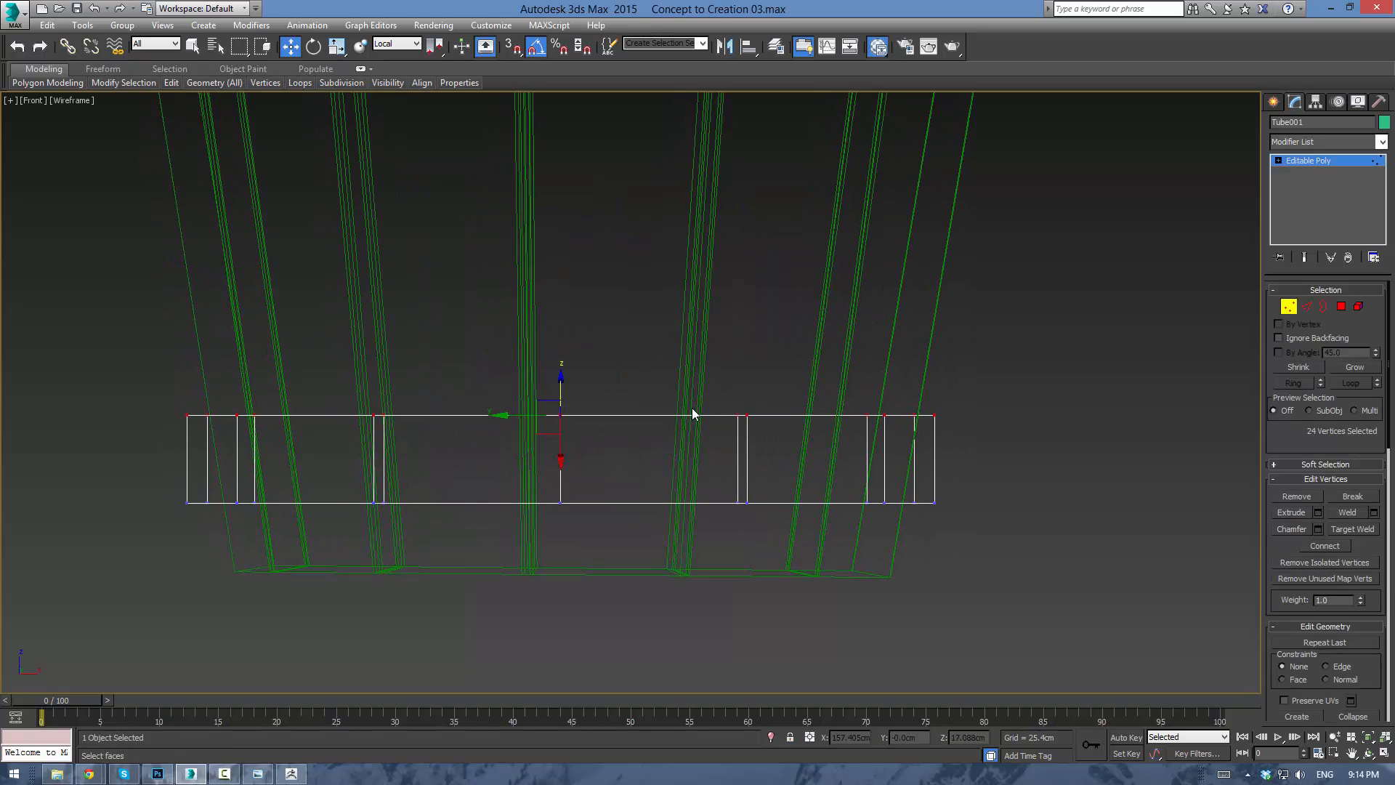
{"action": "key", "text": "r"}
{"action": "left_click_drag", "start_coordinate": [571, 414], "coordinate": [570, 408]}
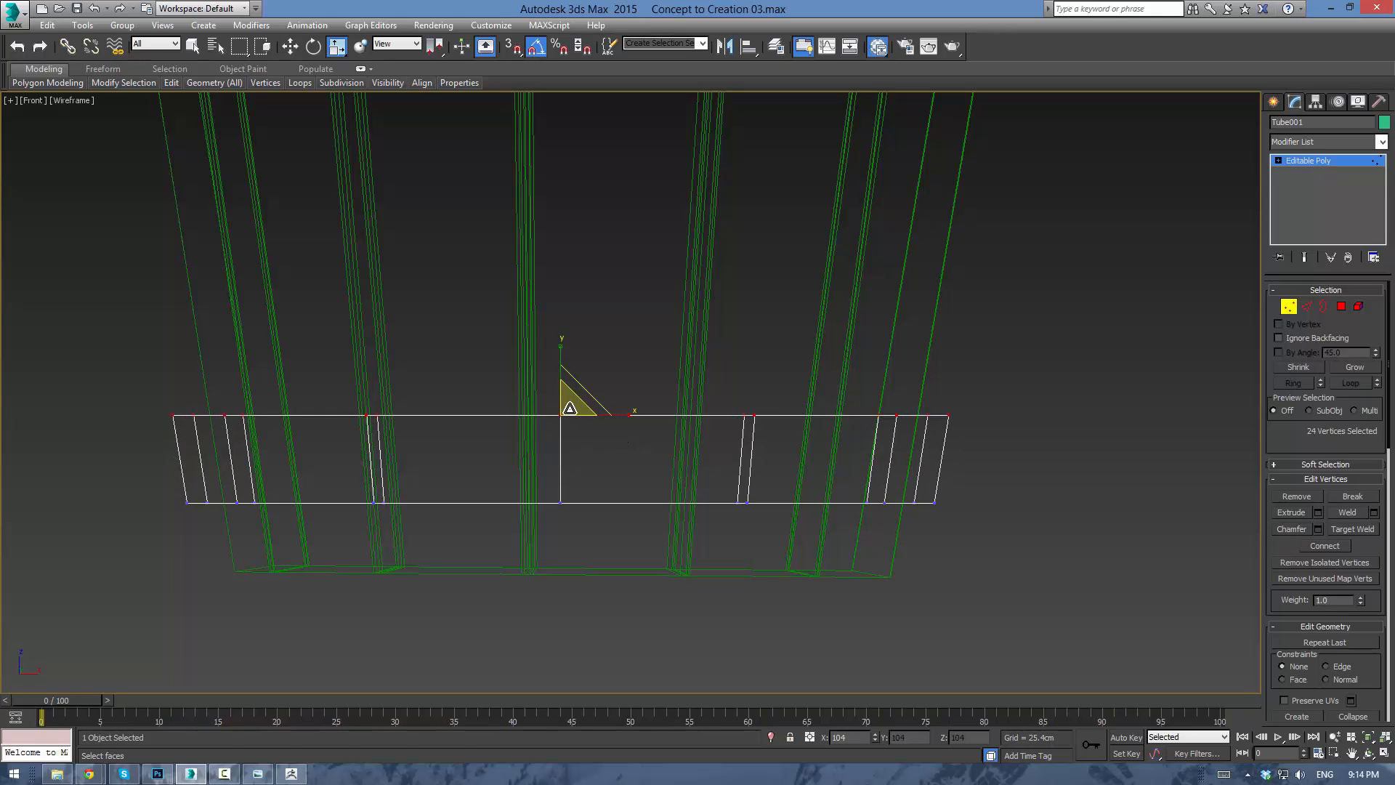
{"action": "left_click_drag", "start_coordinate": [570, 407], "coordinate": [571, 406]}
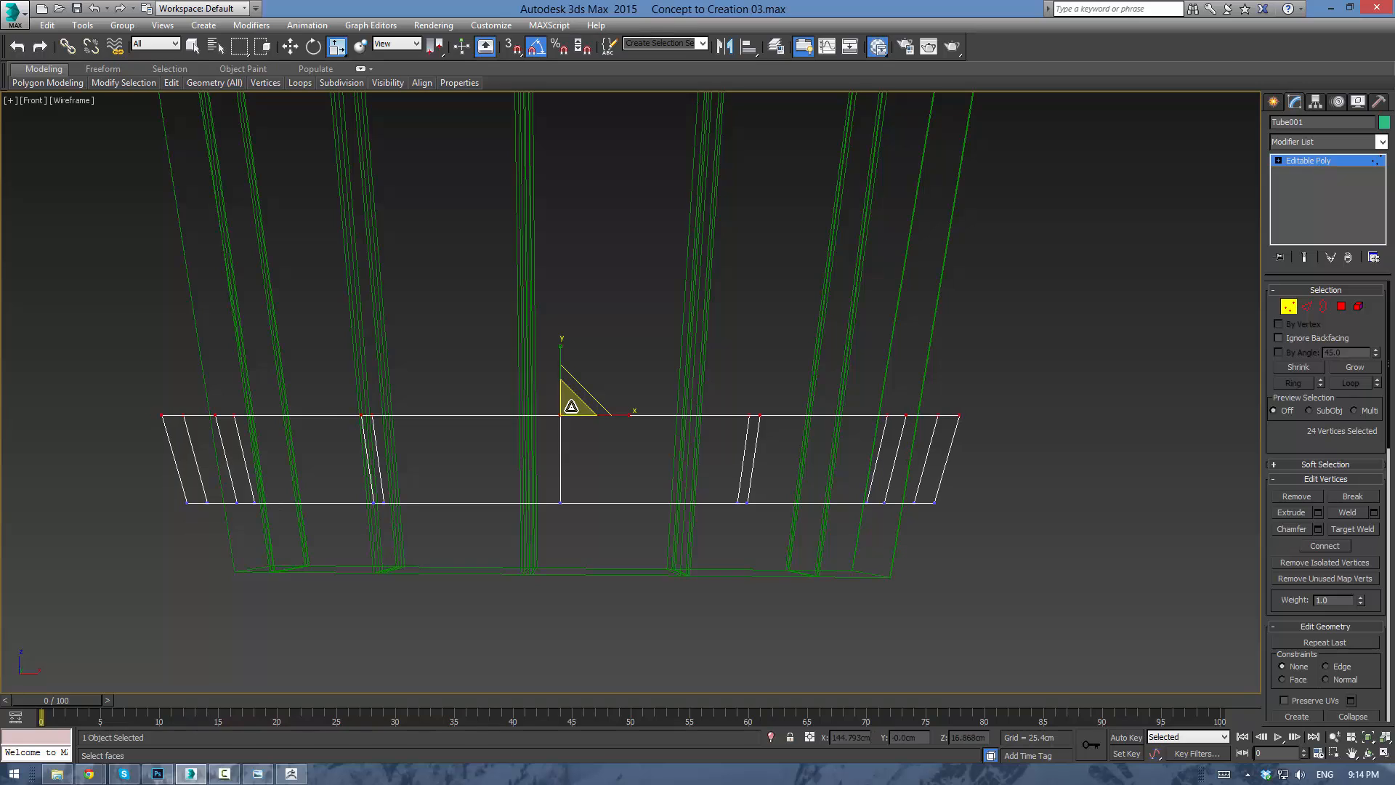
Try to scale all of the hoop's vertices together in the shaded front view.
{"action": "key", "text": "F3"}
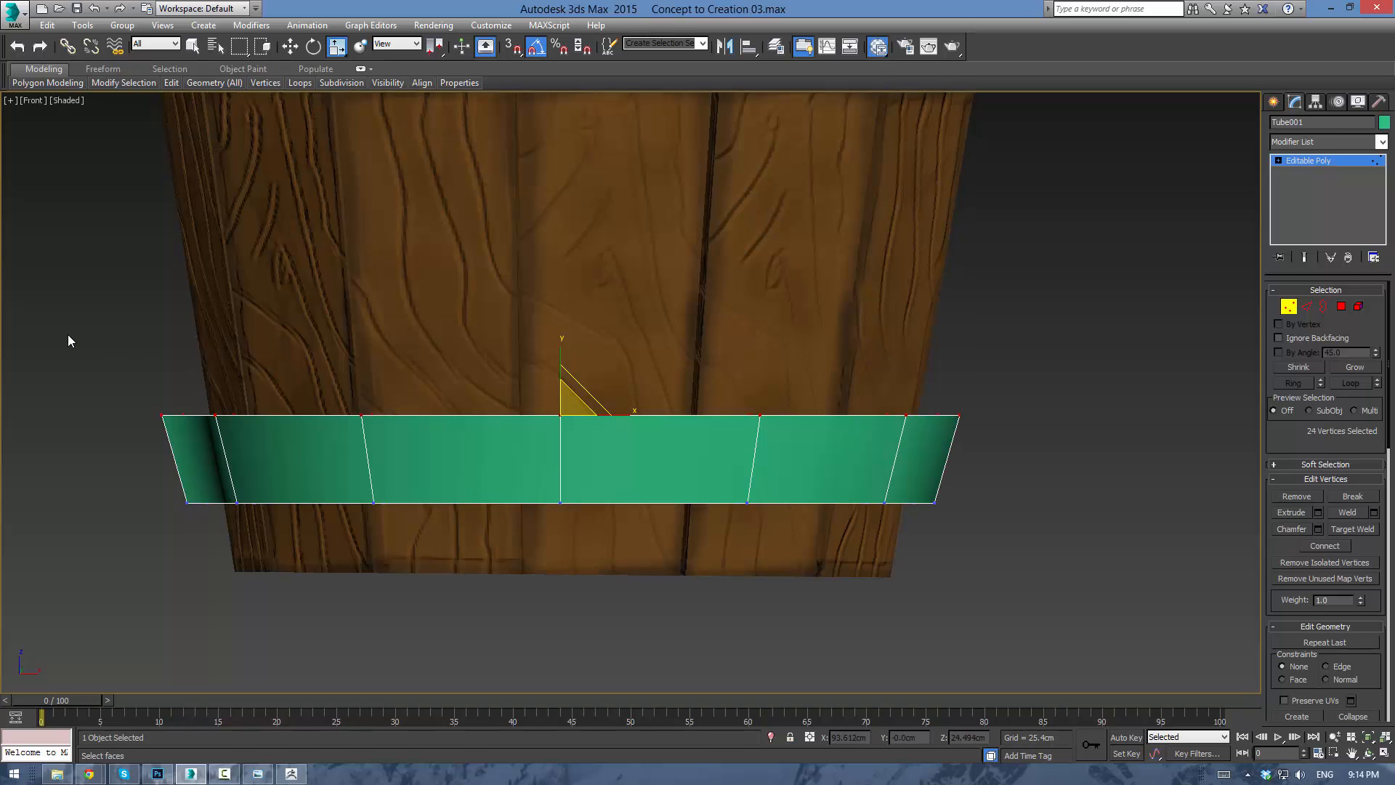
{"action": "left_click_drag", "start_coordinate": [68, 335], "coordinate": [1001, 534]}
{"action": "left_click_drag", "start_coordinate": [566, 443], "coordinate": [583, 422]}
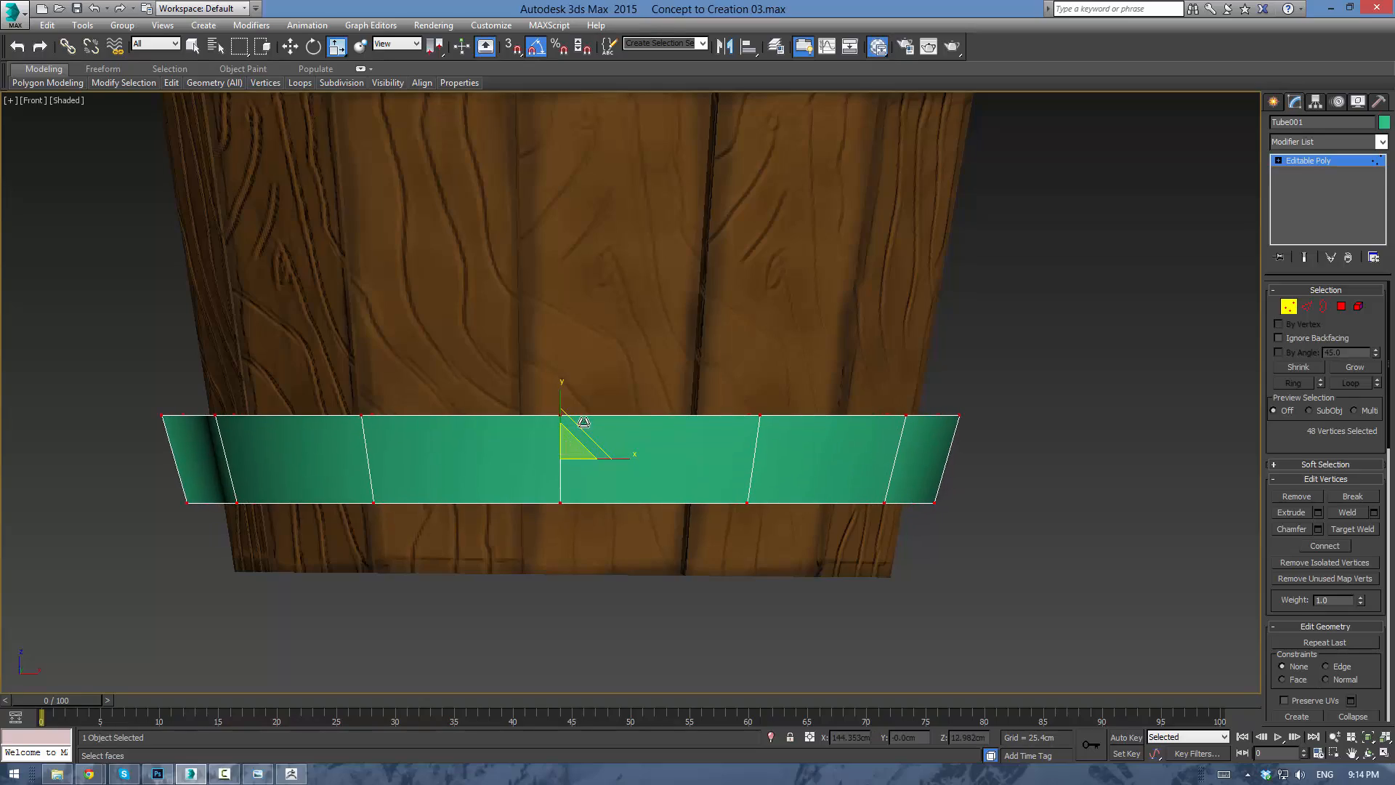
{"action": "middle_click_drag", "start_coordinate": [583, 422], "coordinate": [793, 388], "text": "alt"}
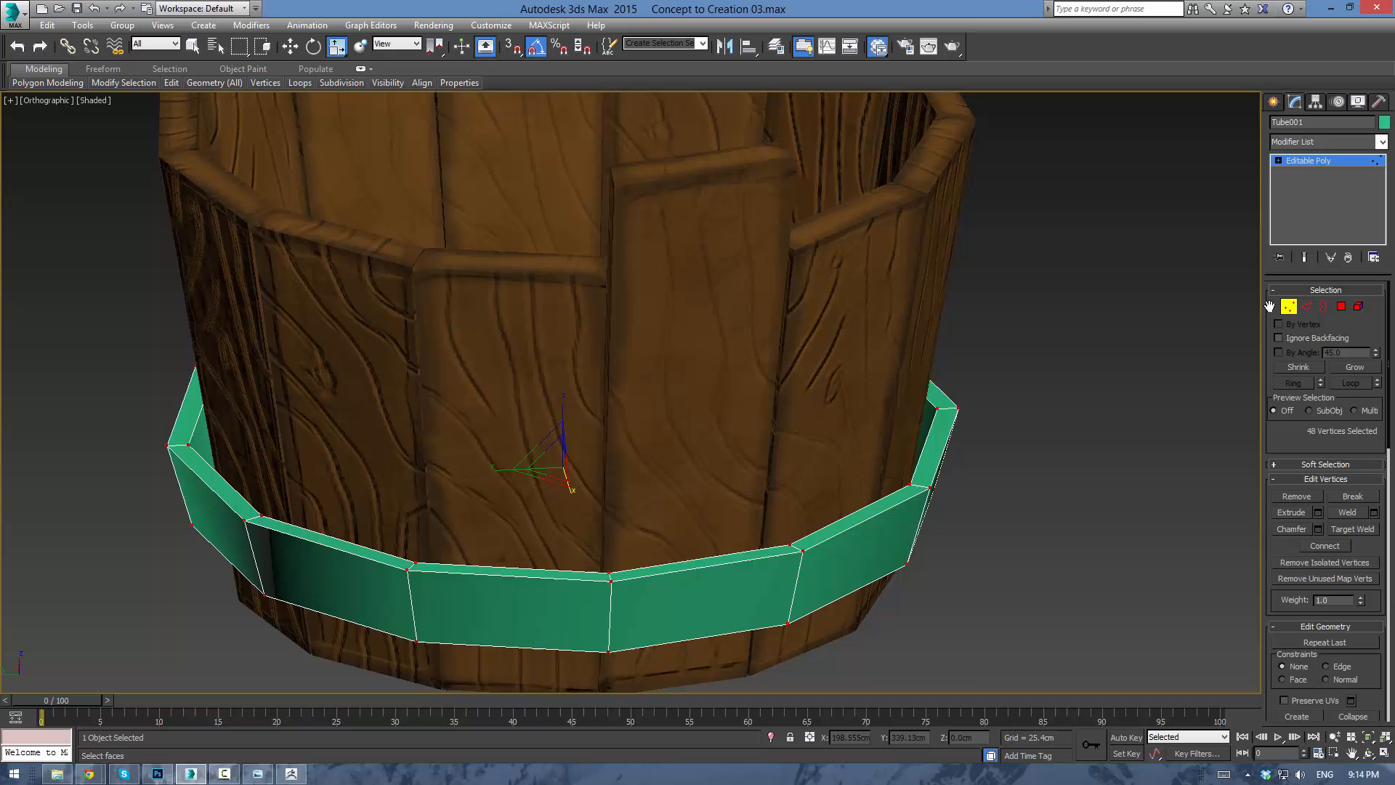
Select the hoop's ring of inner vertical edges, convert it to vertices and scale them inward to meet the planks.
{"action": "left_click", "coordinate": [1306, 307]}
{"action": "middle_click_drag", "start_coordinate": [954, 385], "coordinate": [913, 398], "text": "alt"}
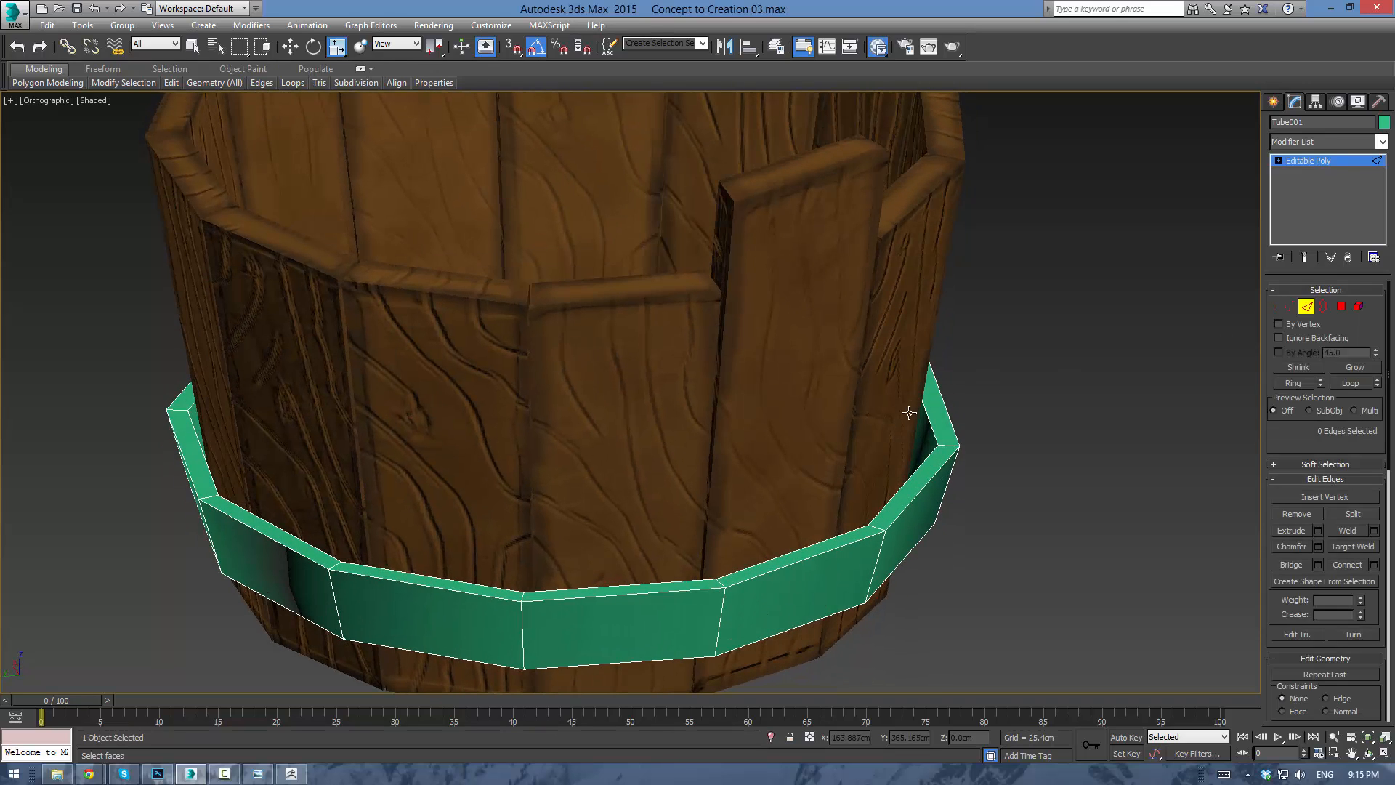
{"action": "key", "text": "F3"}
{"action": "left_click", "coordinate": [895, 405]}
{"action": "left_click", "coordinate": [779, 336], "text": "shift"}
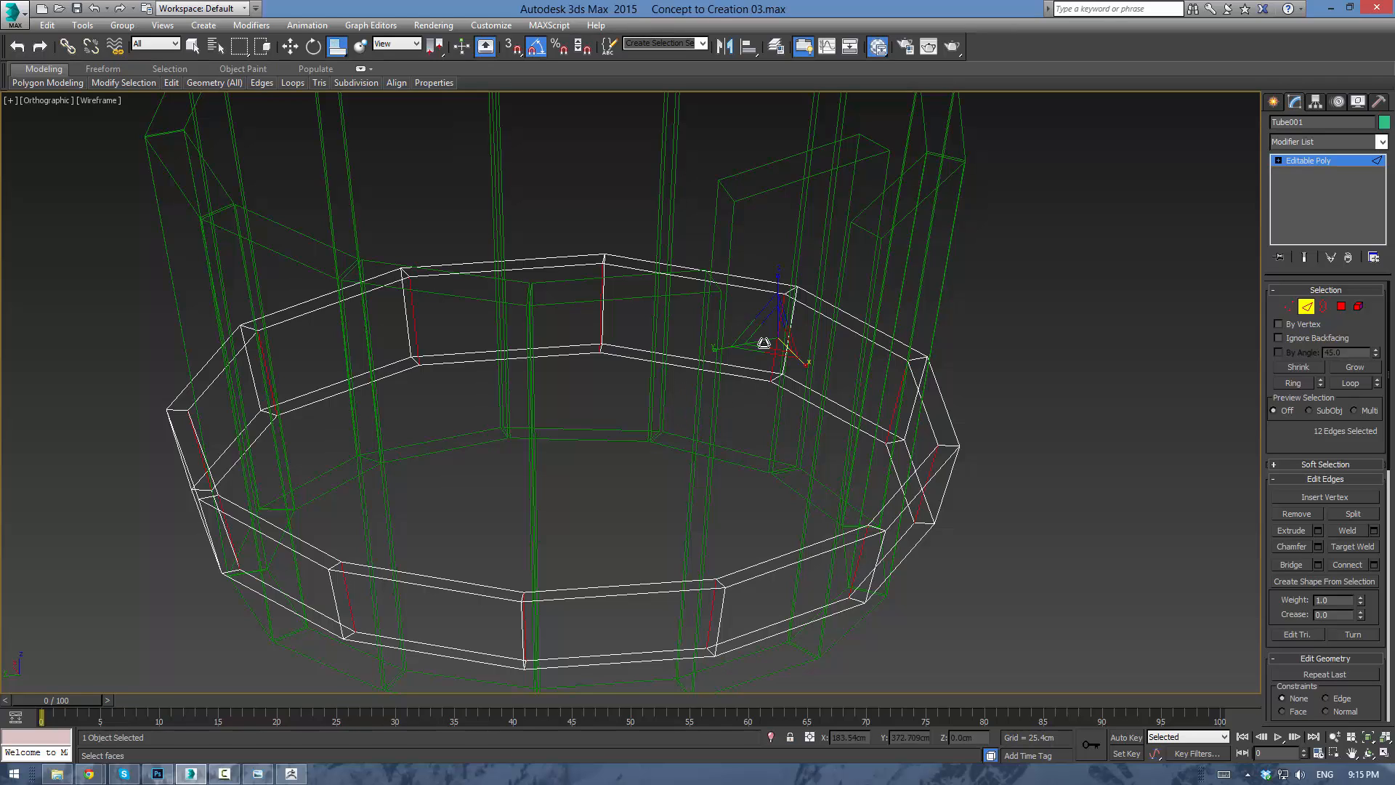
{"action": "mouse_move", "coordinate": [764, 351]}
{"action": "left_mouse_down"}
{"action": "mouse_move", "coordinate": [770, 339]}
{"action": "mouse_move", "coordinate": [763, 357]}
{"action": "left_mouse_up"}
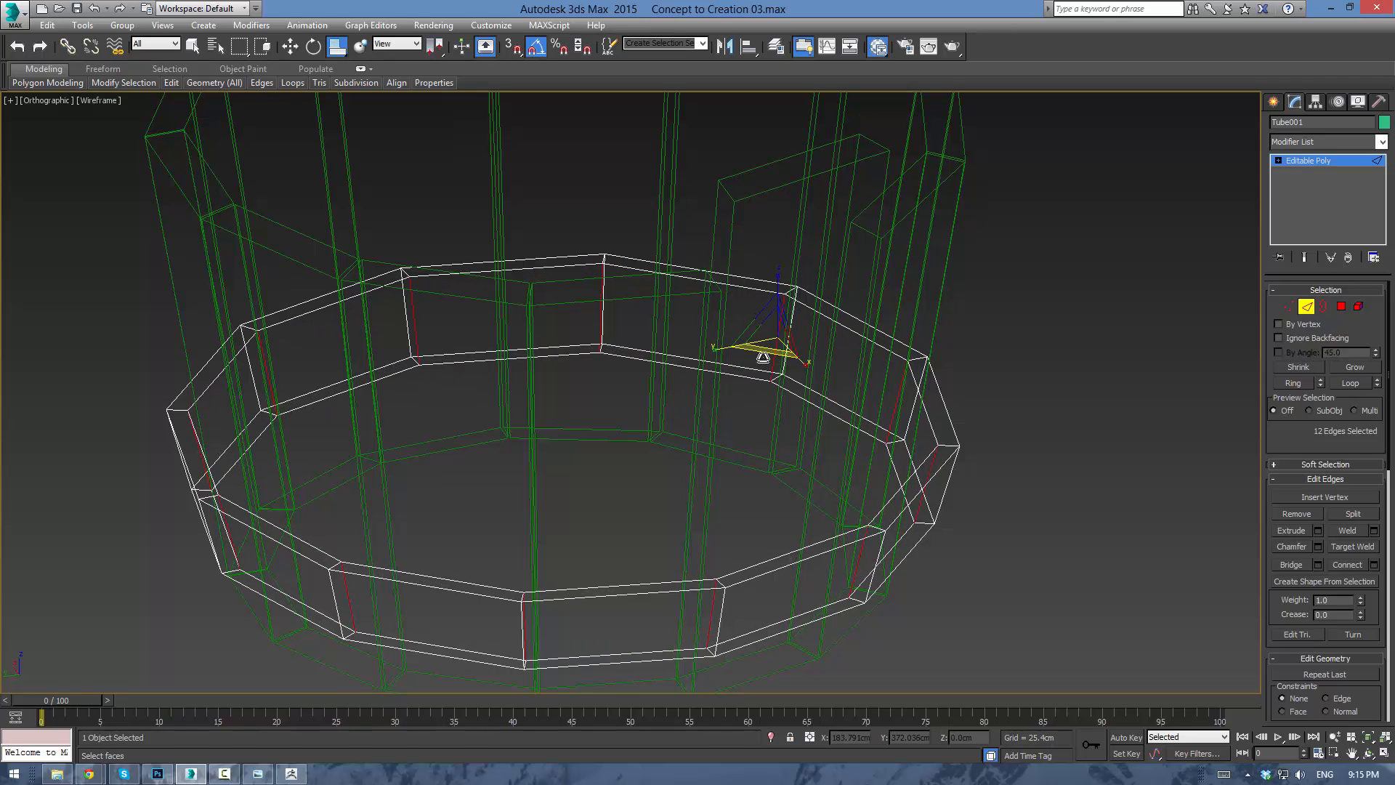
{"action": "left_click", "coordinate": [1285, 309], "text": "ctrl"}
{"action": "left_click_drag", "start_coordinate": [552, 477], "coordinate": [556, 476]}
{"action": "key", "text": "F3"}
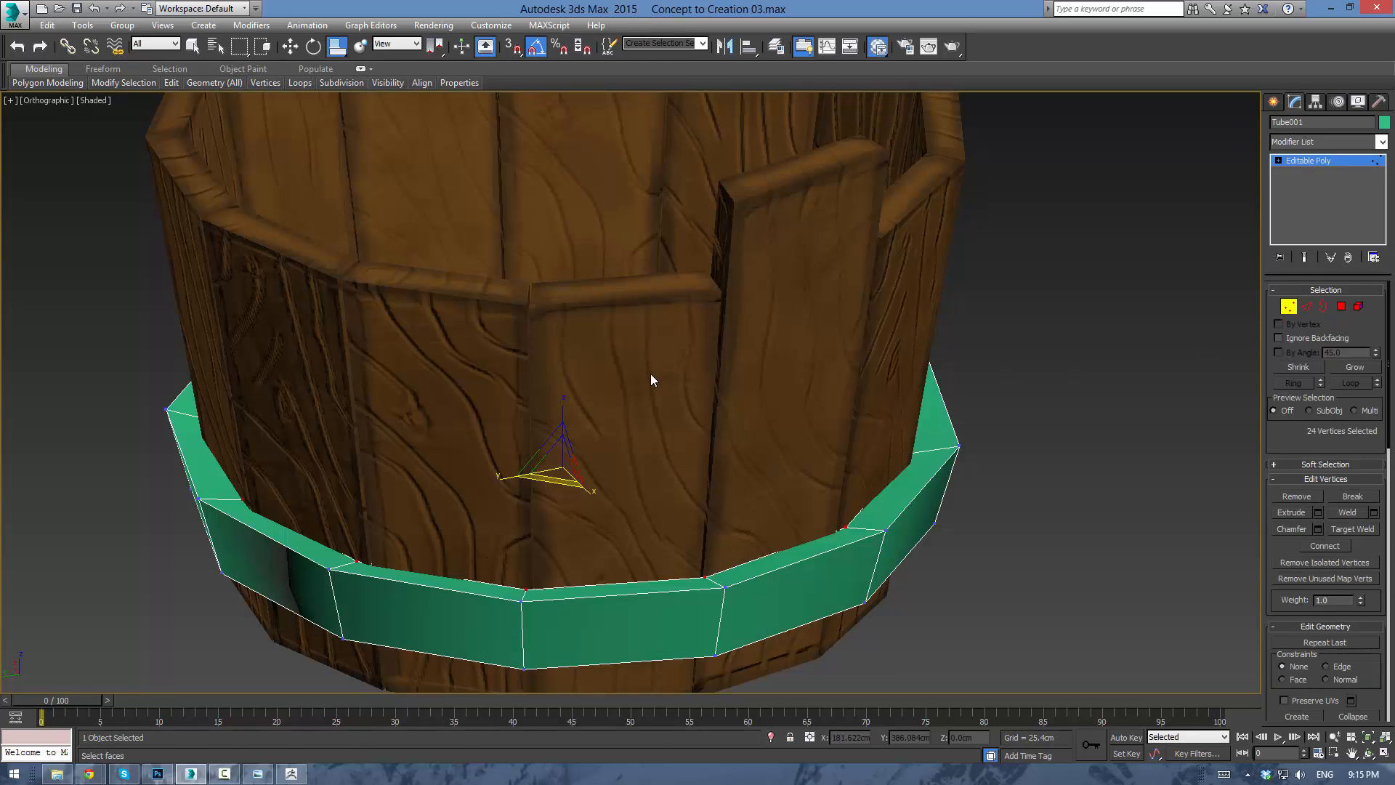
Try to raise the hoop's inner vertices in the front view using the Local coordinate system.
{"action": "middle_click_drag", "start_coordinate": [651, 379], "coordinate": [626, 338], "text": "alt"}
{"action": "key", "text": "f"}
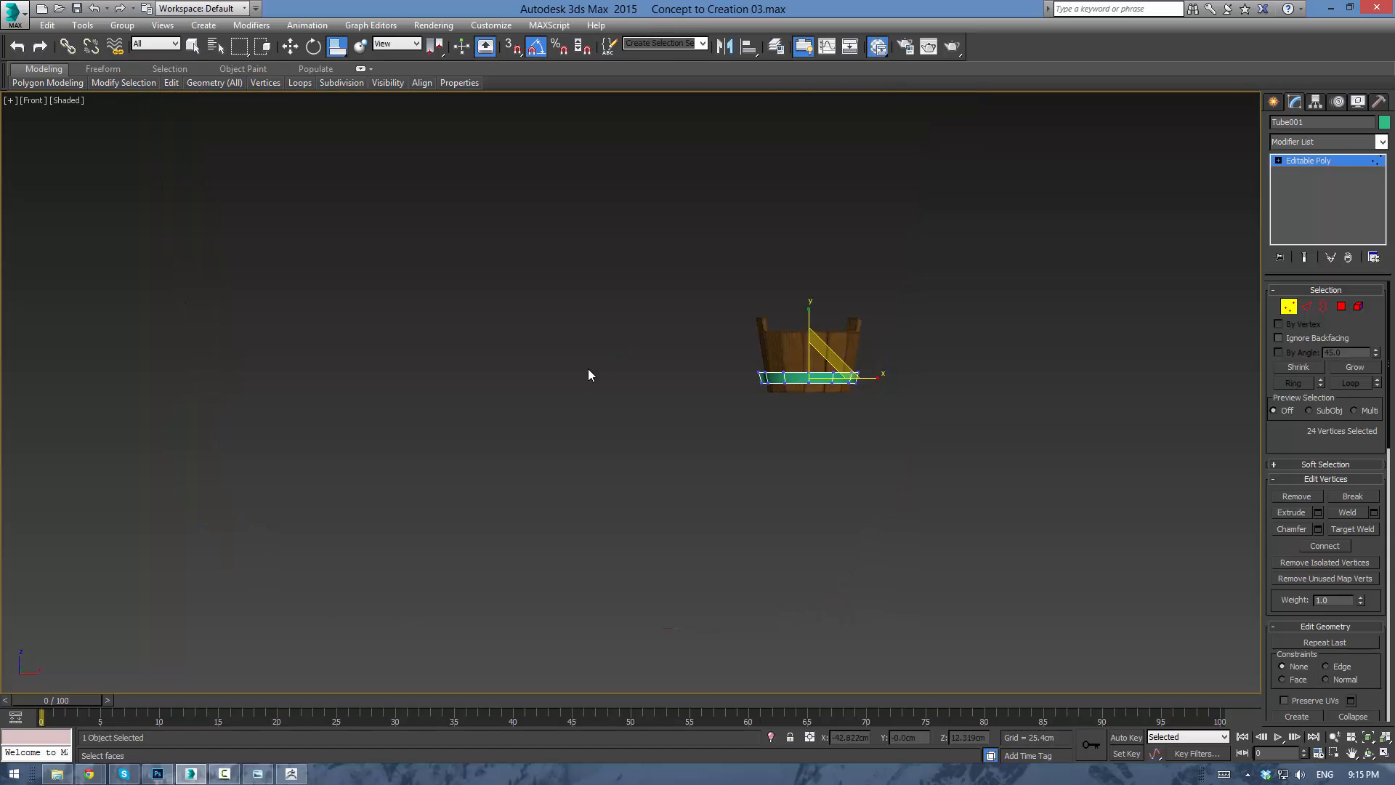
{"action": "key", "text": "F3"}
{"action": "scroll", "coordinate": [800, 389], "scroll_direction": "up", "scroll_amount": 3}
{"action": "scroll", "coordinate": [763, 398], "scroll_direction": "up", "scroll_amount": 5}
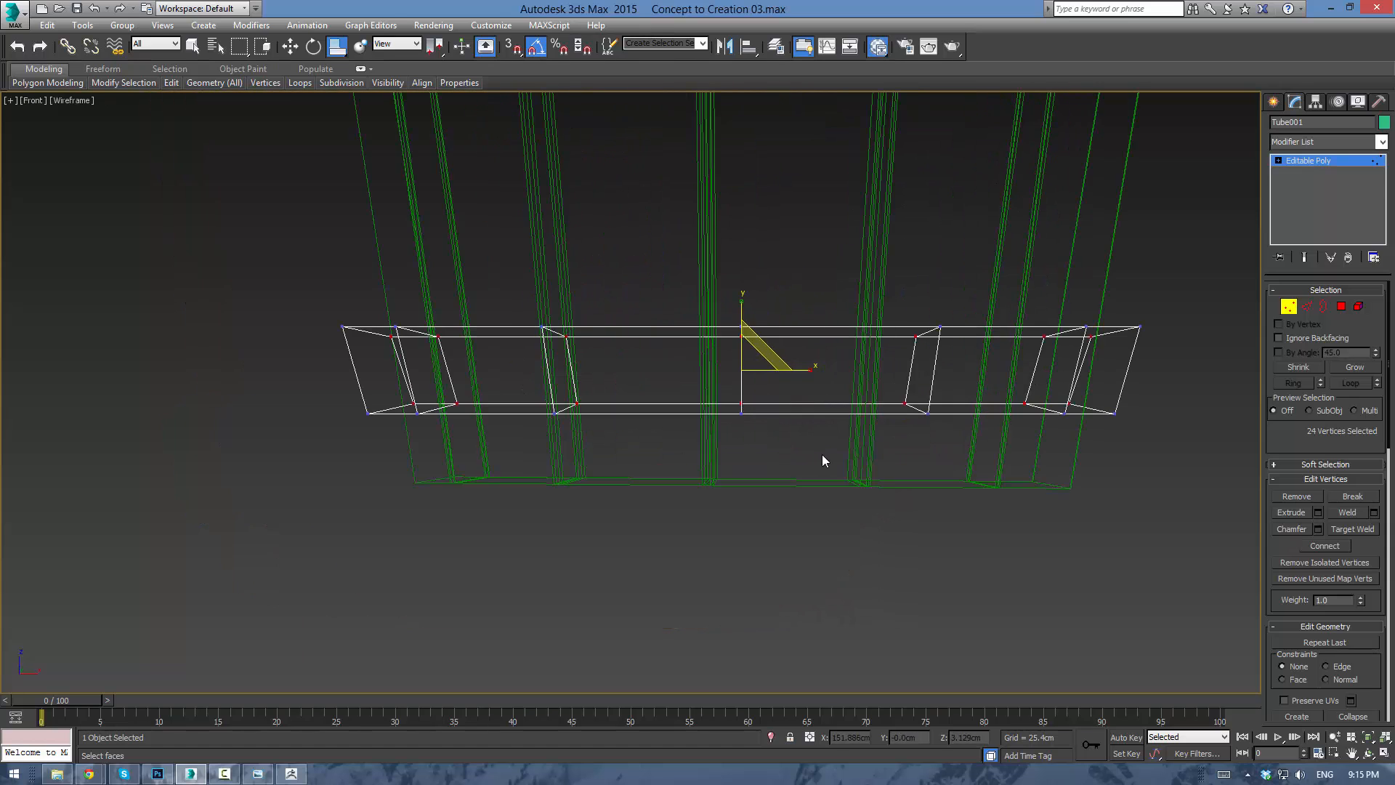
{"action": "key", "text": "w"}
{"action": "left_click_drag", "start_coordinate": [742, 299], "coordinate": [742, 287]}
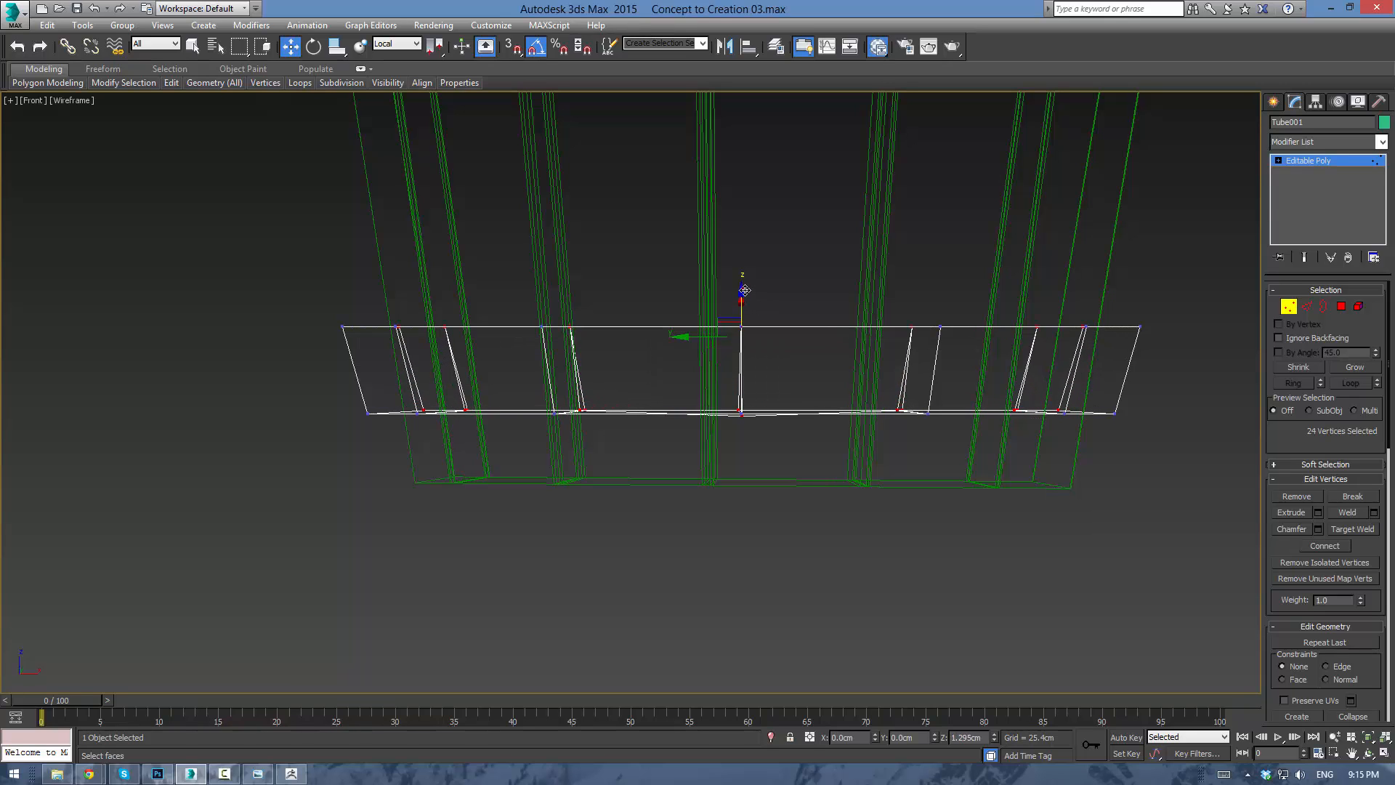
{"action": "key", "text": "ctrl+z"}
Set the reference coordinate system to View and move the inner vertices level with the hoop's outer top and bottom edges.
{"action": "left_click", "coordinate": [398, 45]}
{"action": "left_click", "coordinate": [398, 55]}
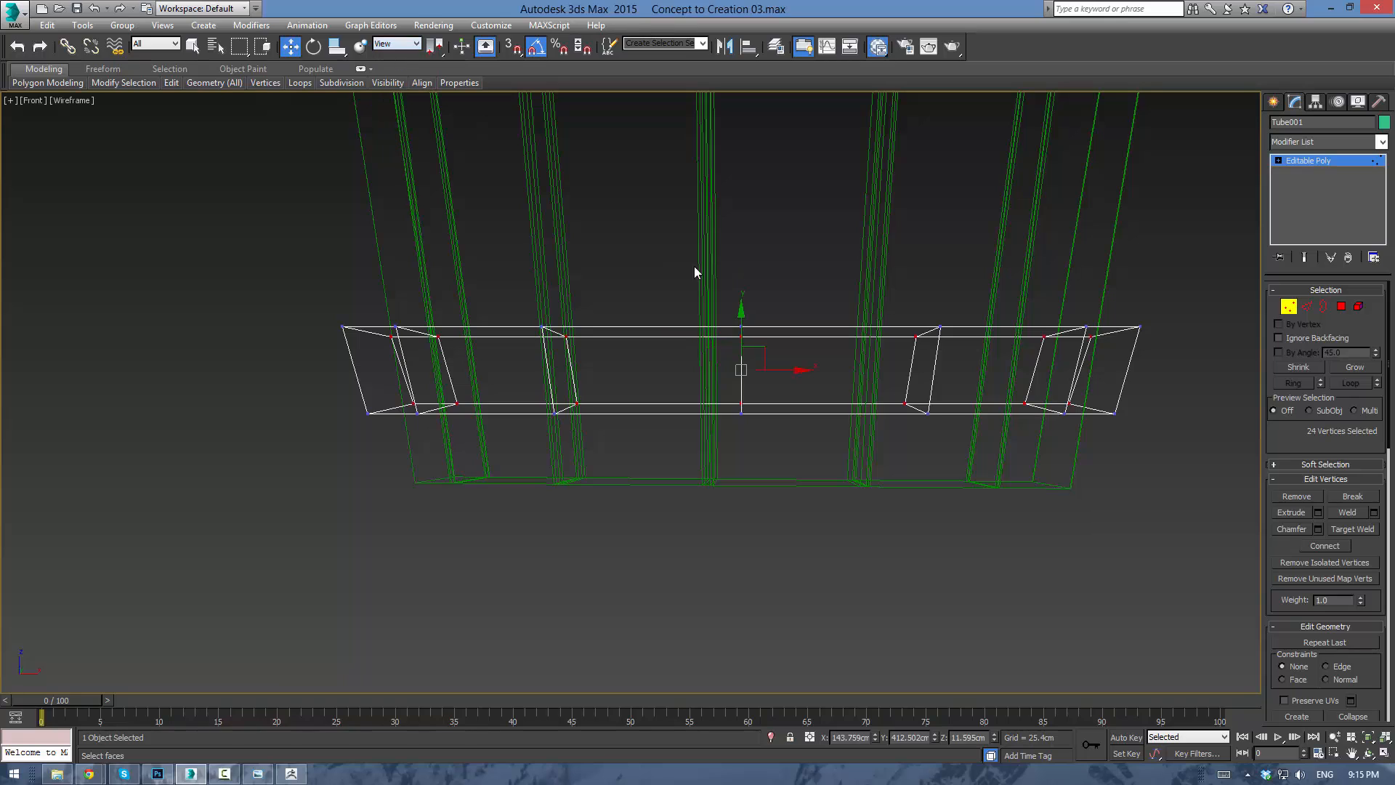
{"action": "left_click_drag", "start_coordinate": [741, 322], "coordinate": [741, 312]}
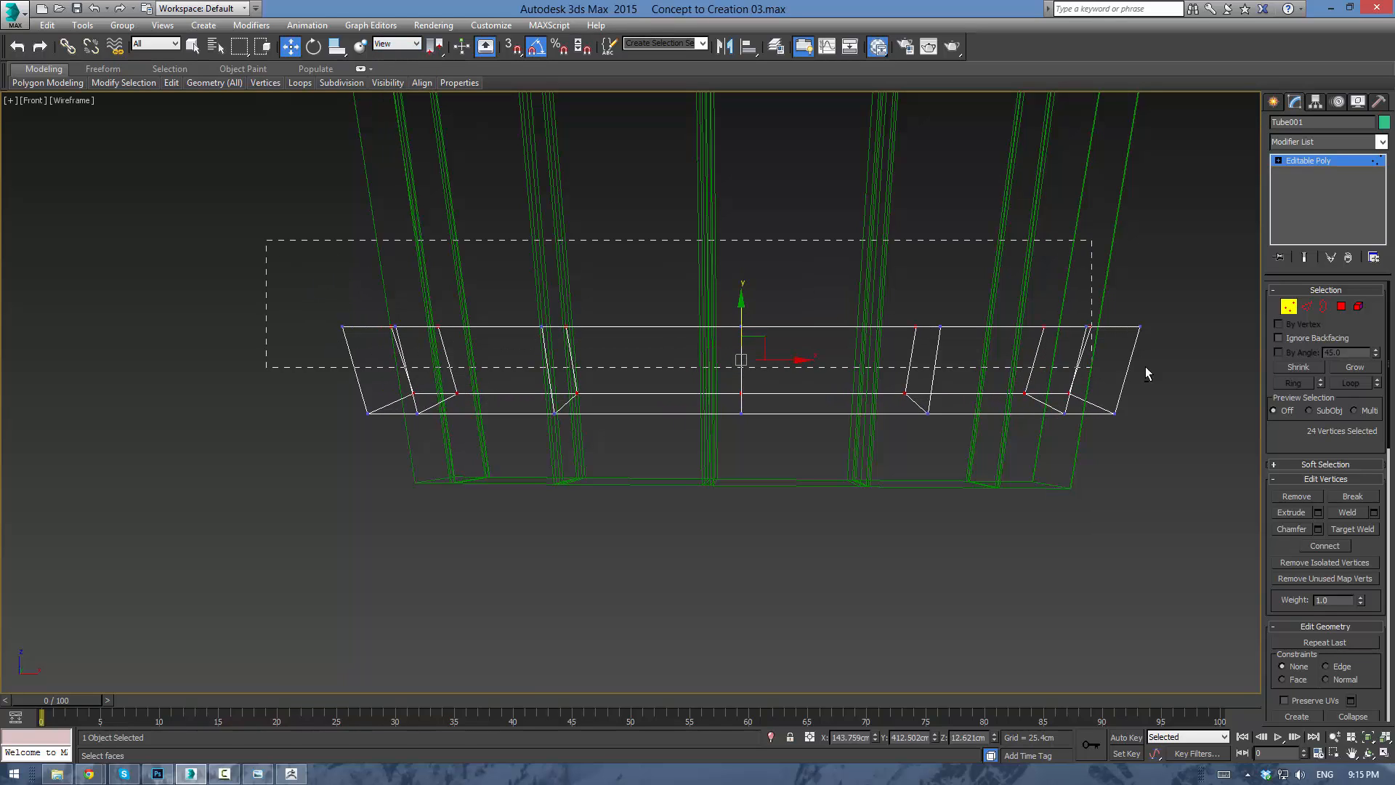
{"action": "left_click_drag", "start_coordinate": [1145, 366], "coordinate": [1145, 366], "text": "alt"}
{"action": "left_click_drag", "start_coordinate": [740, 345], "coordinate": [741, 363]}
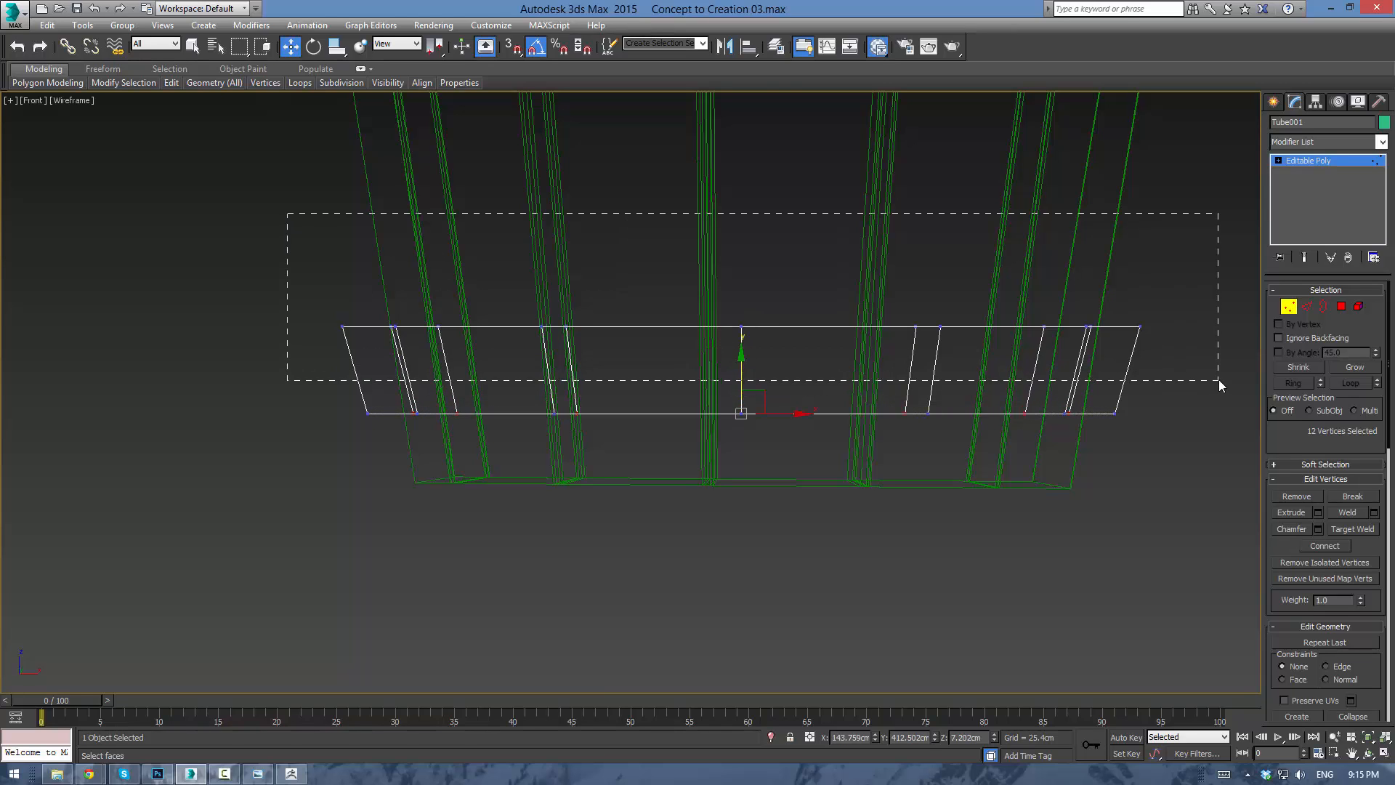
Scale all of the hoop's upper vertices inward to about 94% so its sides stand vertical.
{"action": "left_click_drag", "start_coordinate": [1219, 379], "coordinate": [1219, 379], "text": "ctrl"}
{"action": "key", "text": "r"}
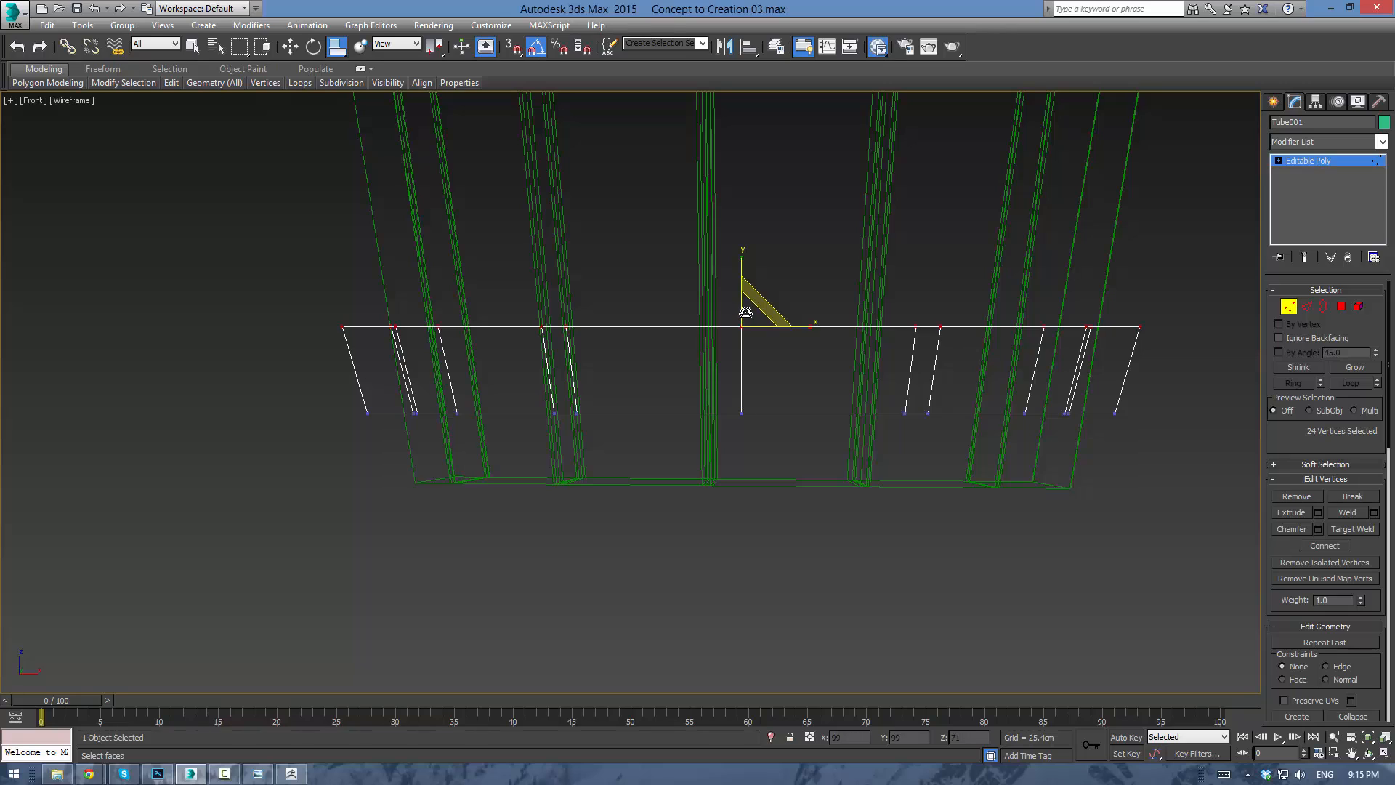
{"action": "left_click_drag", "start_coordinate": [746, 313], "coordinate": [747, 321]}
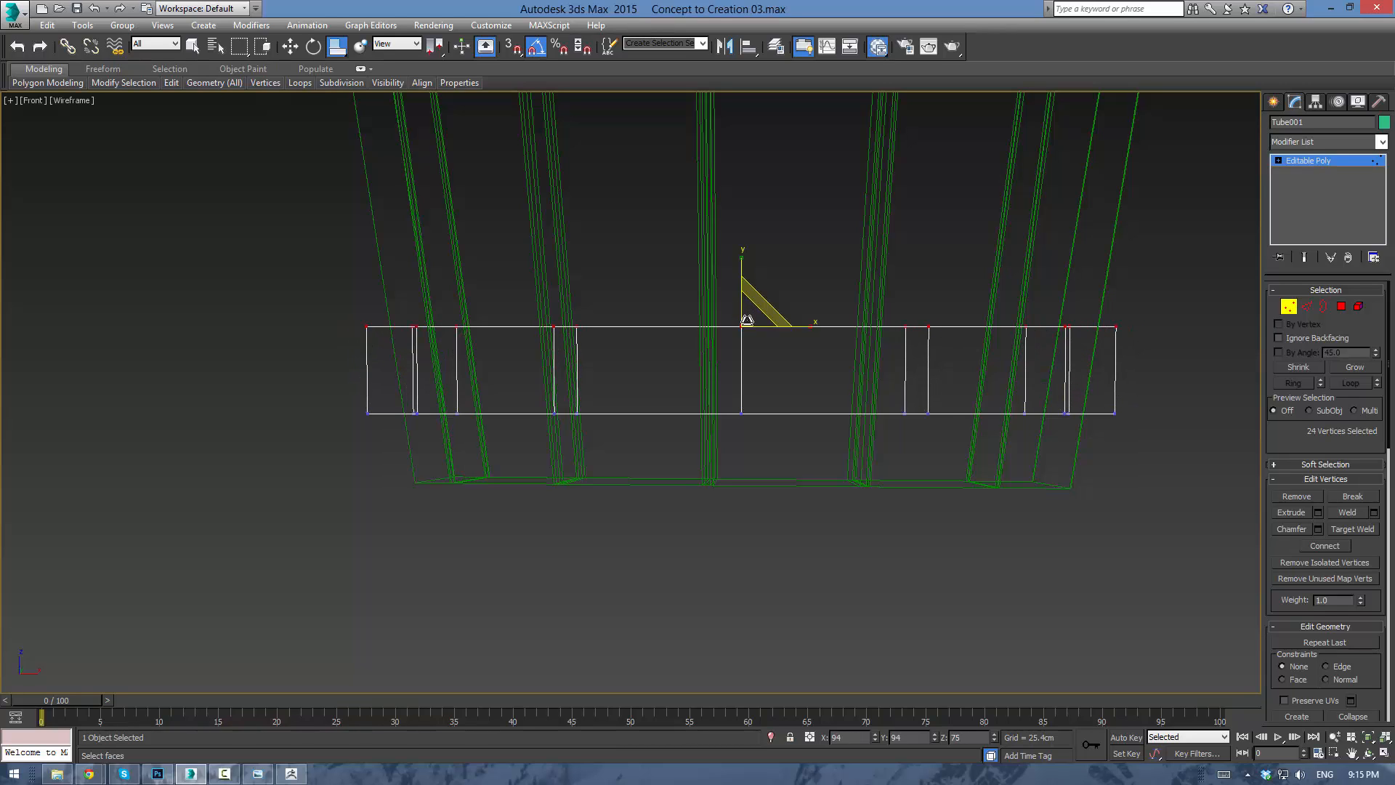
Scale all of the hoop's lower vertices inward in the front view so its sides taper like the planks, and leave vertex editing.
{"action": "left_click_drag", "start_coordinate": [326, 385], "coordinate": [1173, 485]}
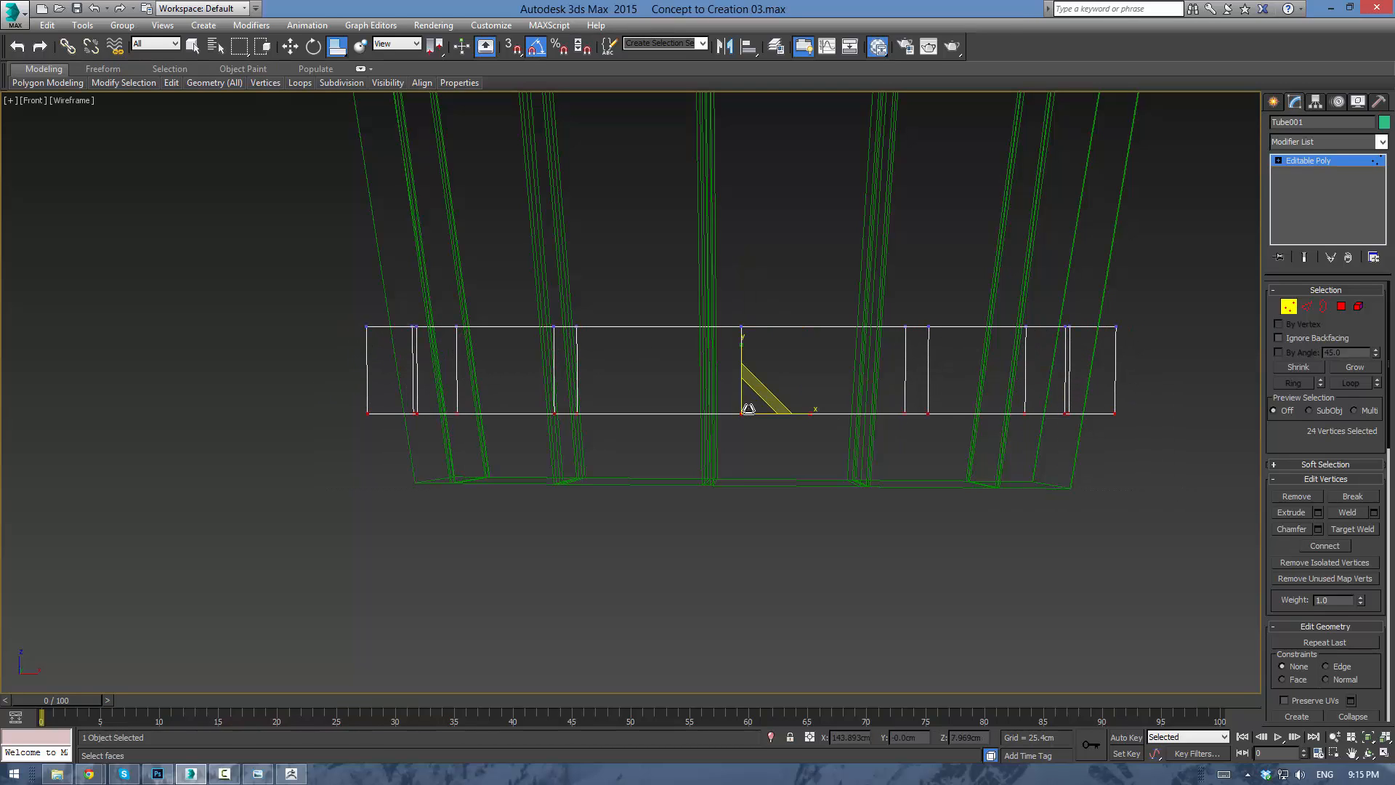
{"action": "left_click_drag", "start_coordinate": [749, 409], "coordinate": [751, 418]}
{"action": "left_click", "coordinate": [1304, 164]}
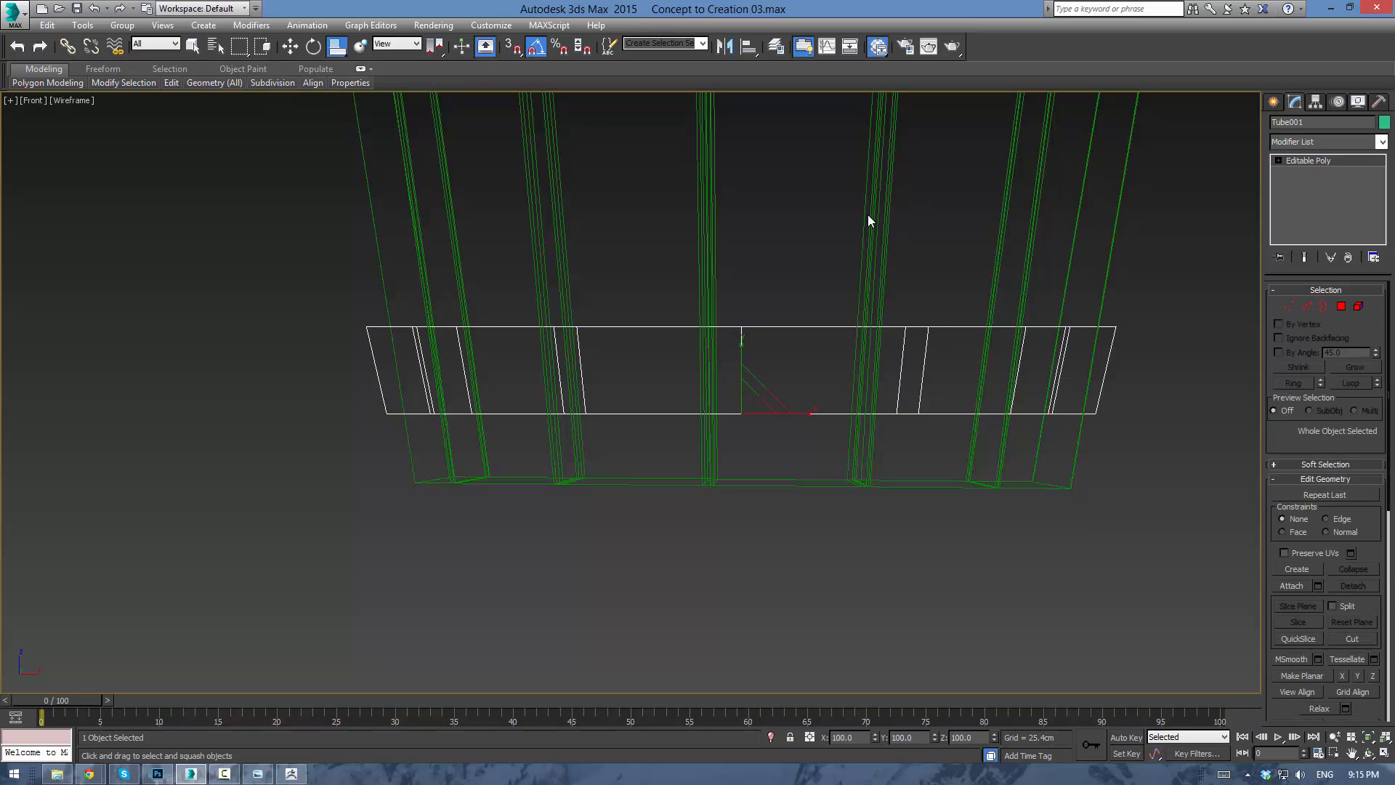
Scale the whole hoop in the top view to about 94% on X and 111% on Y to match the bucket's outline.
{"action": "key", "text": "t"}
{"action": "middle_click_drag", "start_coordinate": [682, 368], "coordinate": [686, 402]}
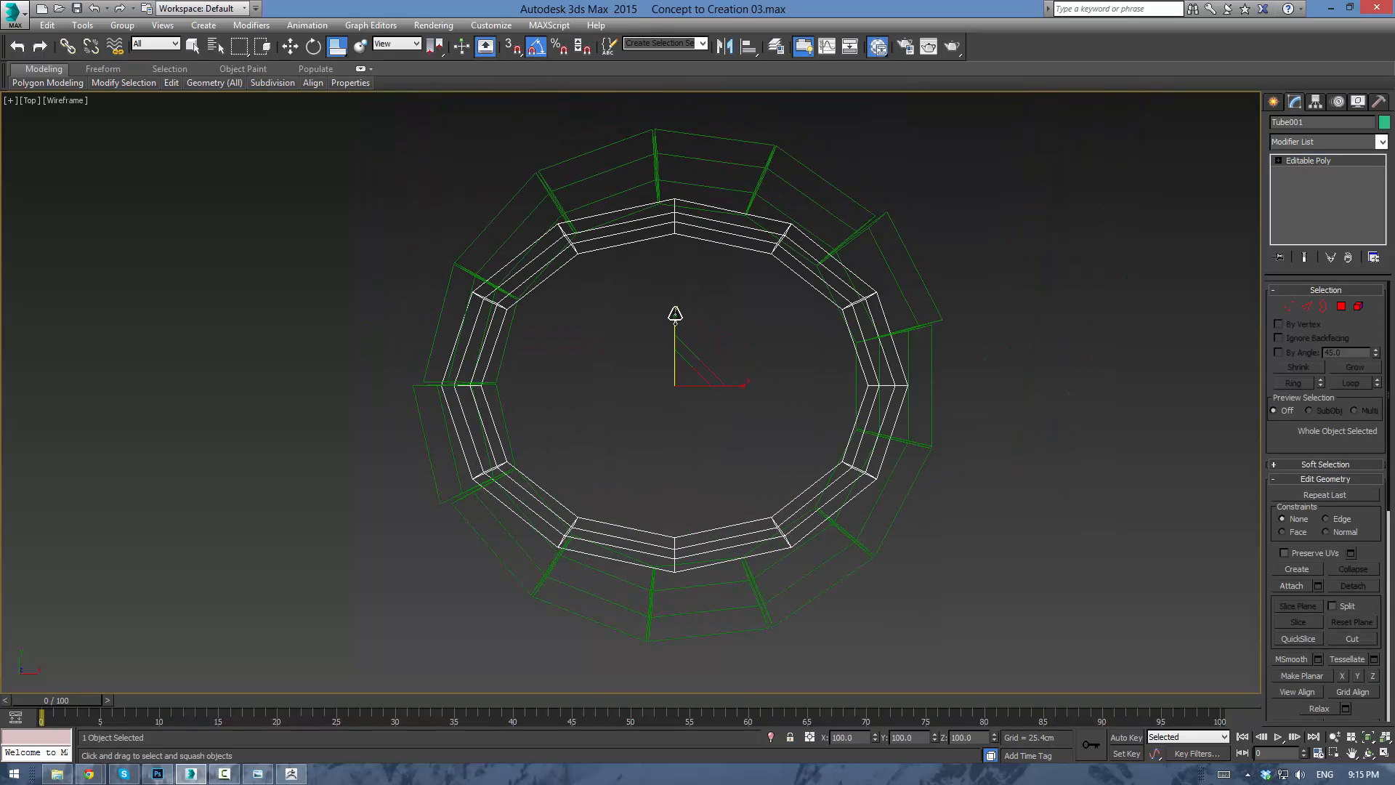
{"action": "left_click_drag", "start_coordinate": [676, 317], "coordinate": [678, 312]}
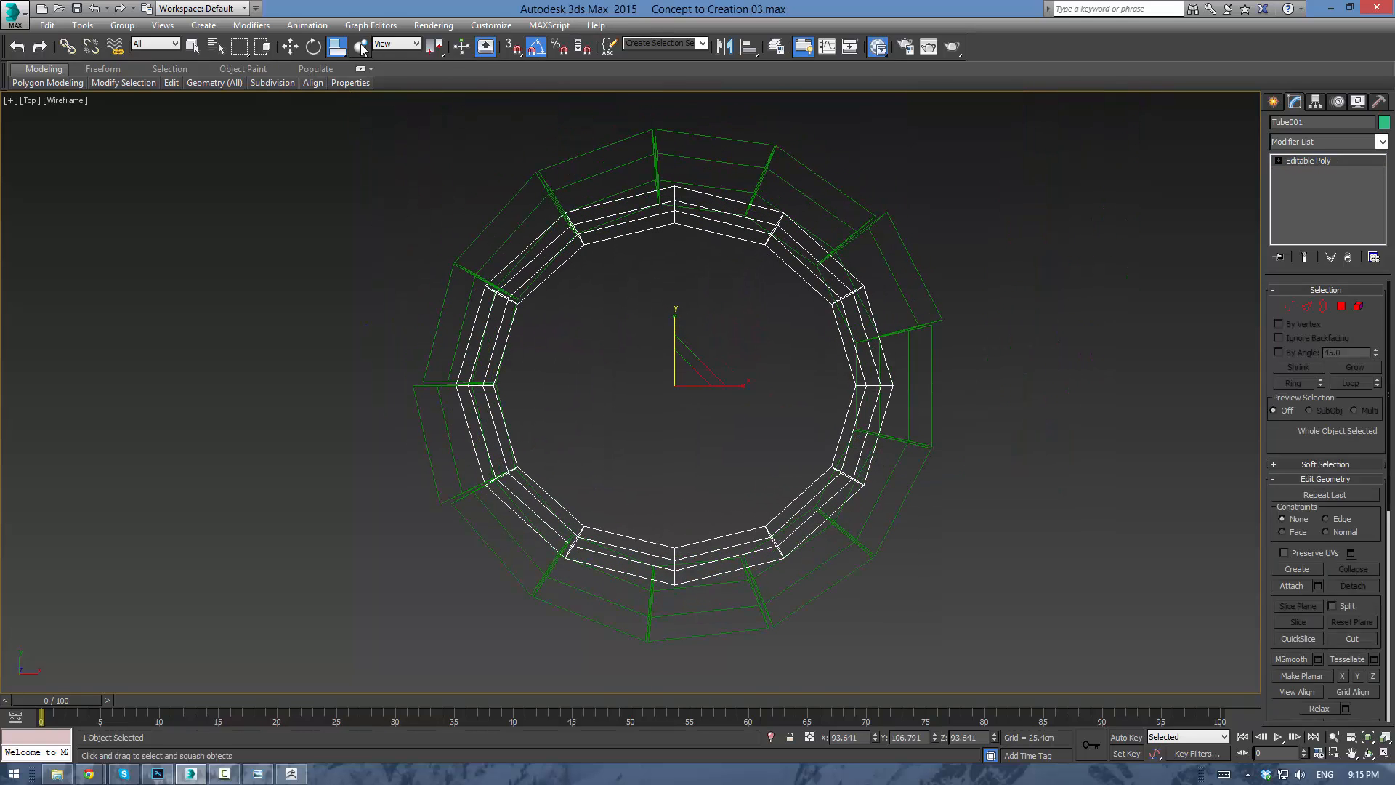
{"action": "left_click_drag", "start_coordinate": [339, 48], "coordinate": [344, 73]}
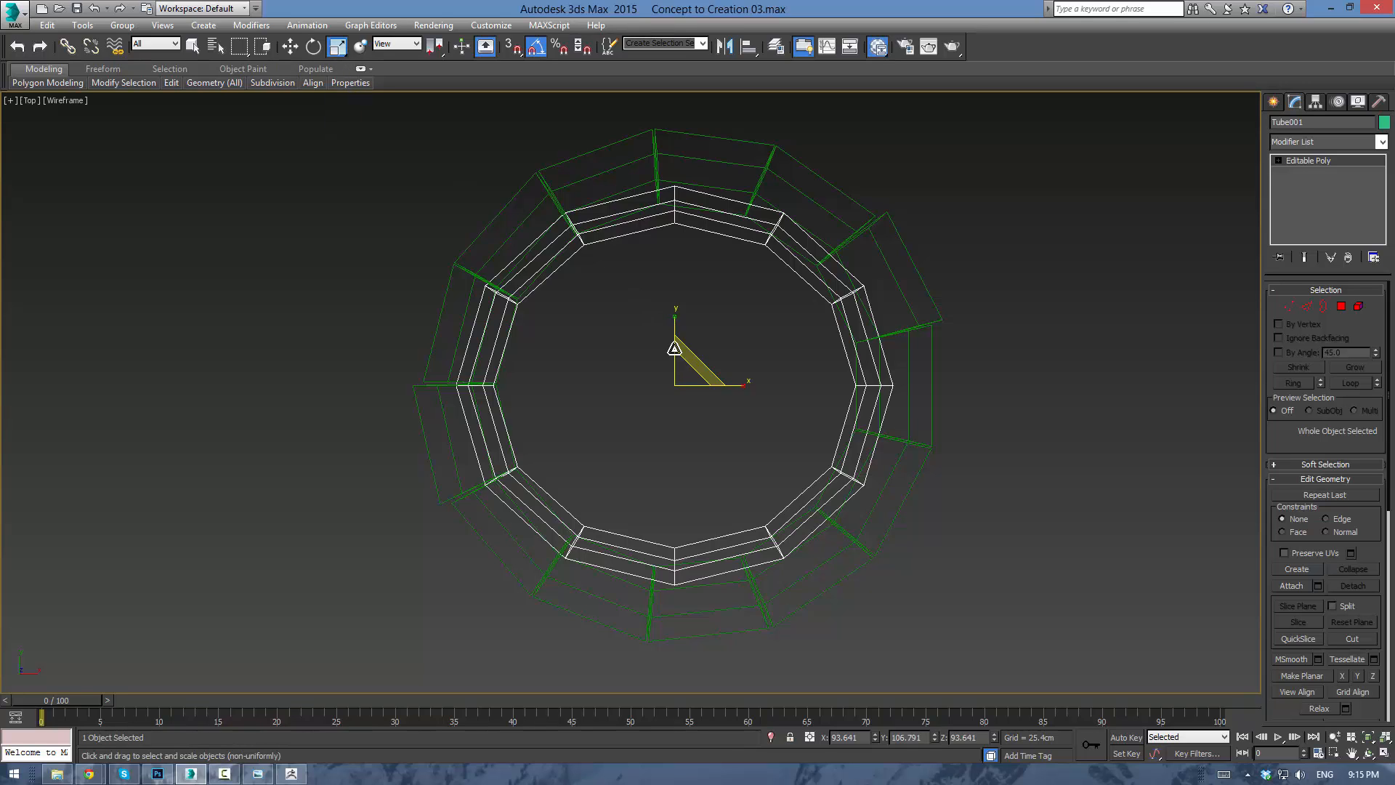
{"action": "left_click_drag", "start_coordinate": [678, 317], "coordinate": [676, 317]}
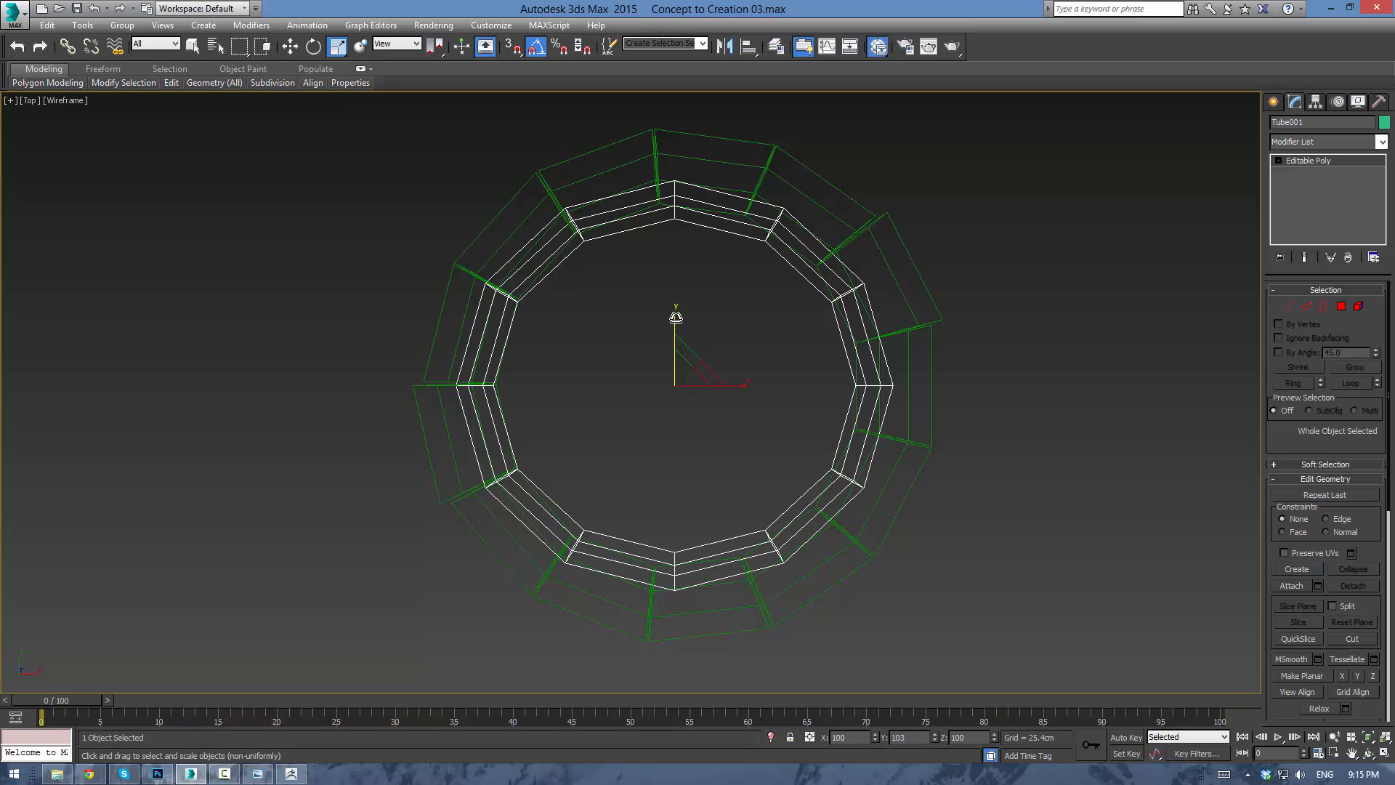
{"action": "mouse_move", "coordinate": [675, 317]}
{"action": "left_mouse_down"}
{"action": "mouse_move", "coordinate": [676, 224]}
{"action": "mouse_move", "coordinate": [675, 319]}
{"action": "left_mouse_up"}
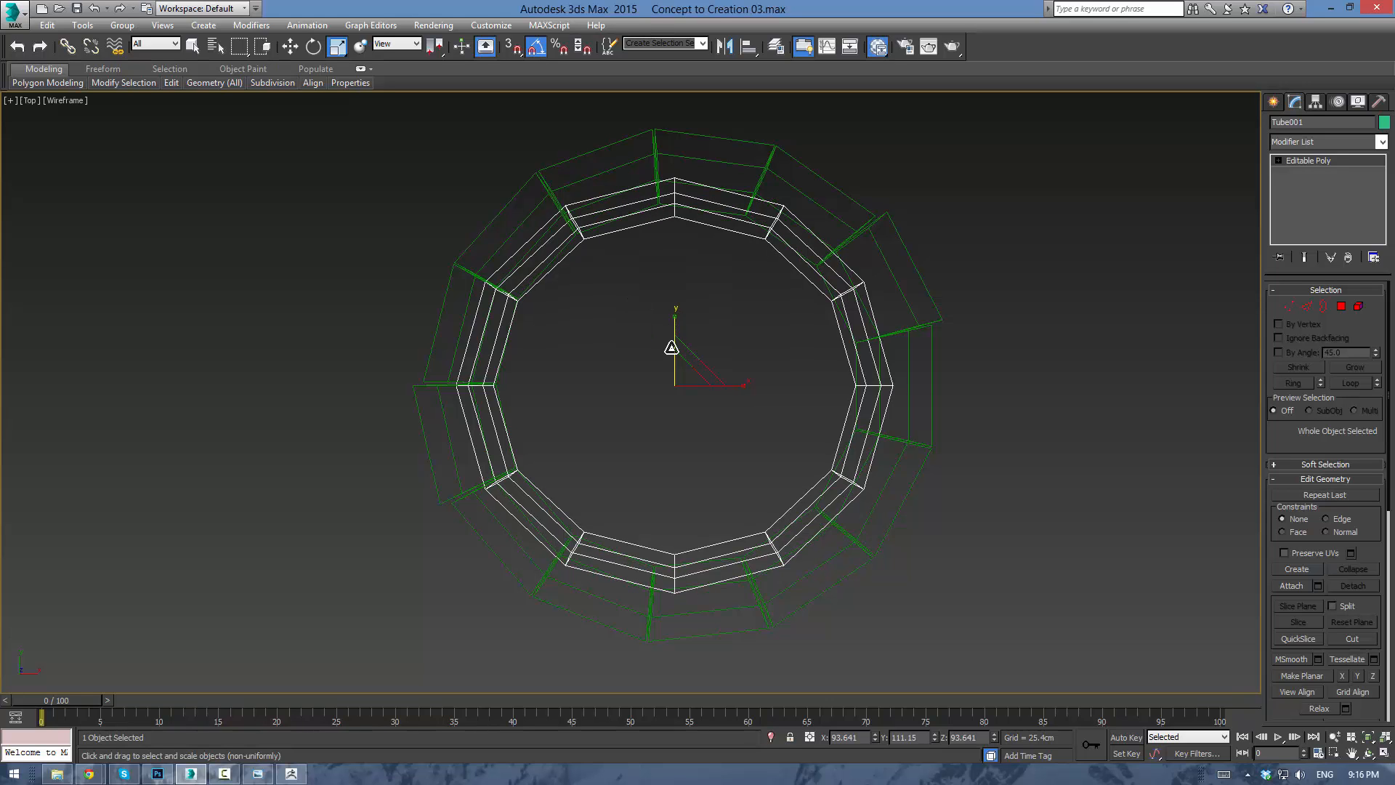
Enlarge the hoop in the XY plane to about 106% on X and 126% on Y so it sits outside the planks.
{"action": "key", "text": "p"}
{"action": "key", "text": "F3"}
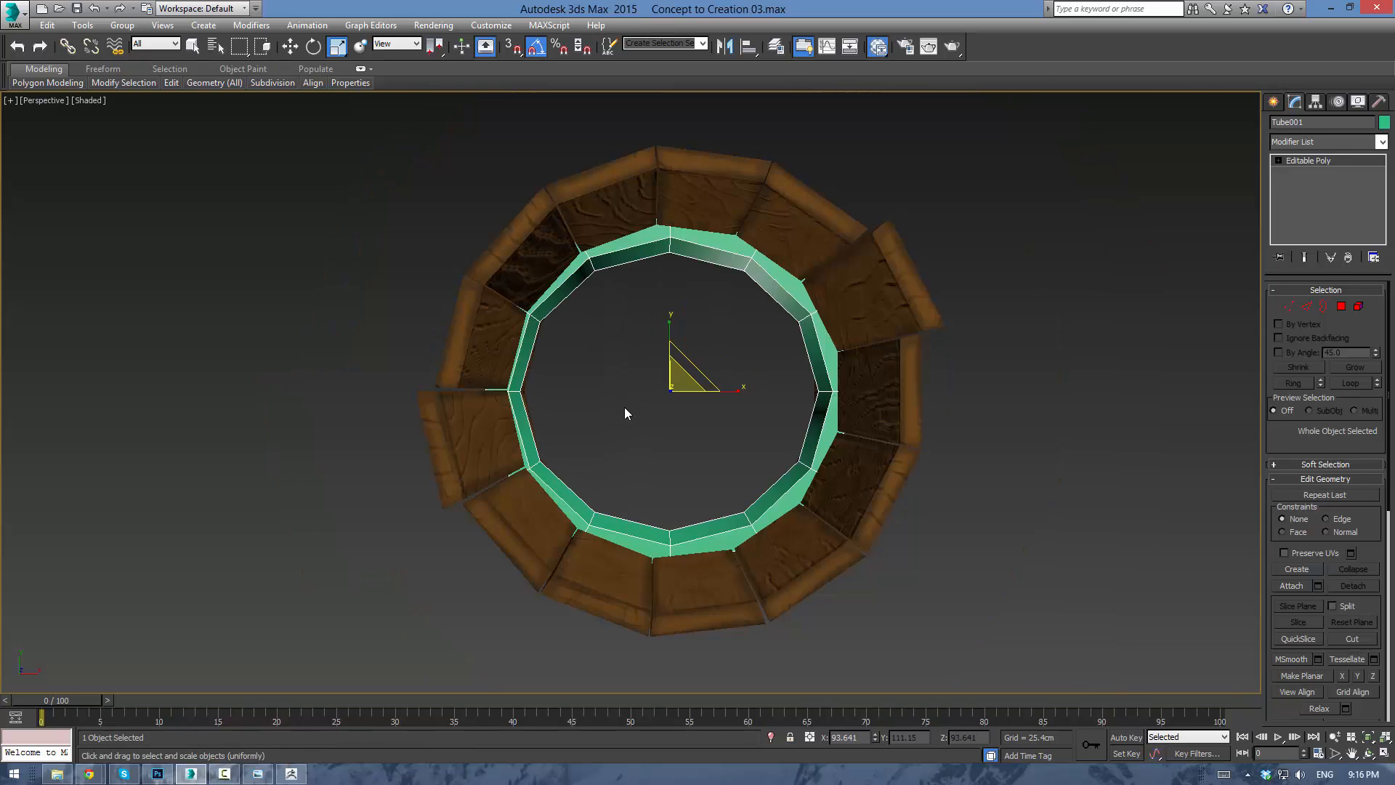
{"action": "middle_click_drag", "start_coordinate": [625, 413], "coordinate": [690, 418], "text": "alt"}
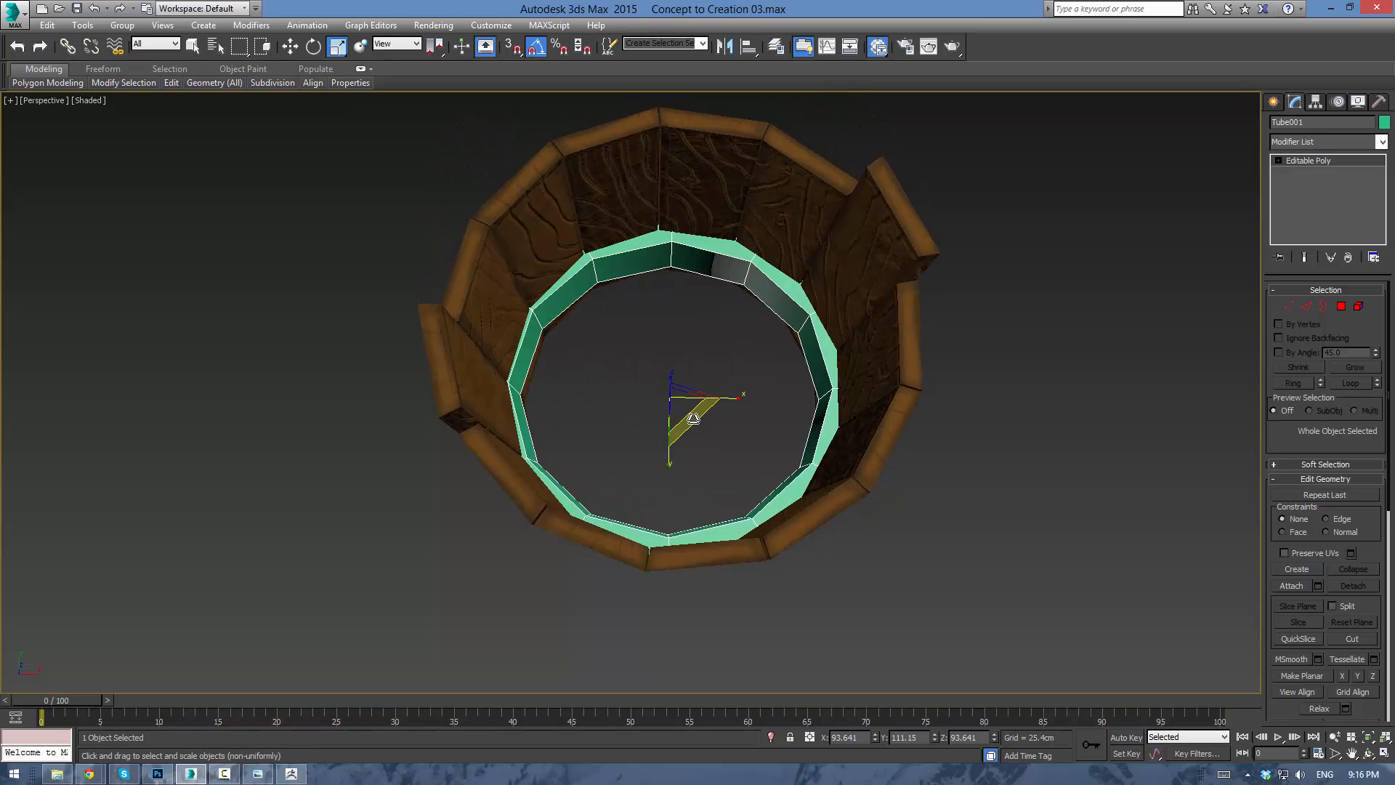
{"action": "left_click_drag", "start_coordinate": [694, 419], "coordinate": [718, 421]}
{"action": "middle_click_drag", "start_coordinate": [718, 421], "coordinate": [900, 385], "text": "alt"}
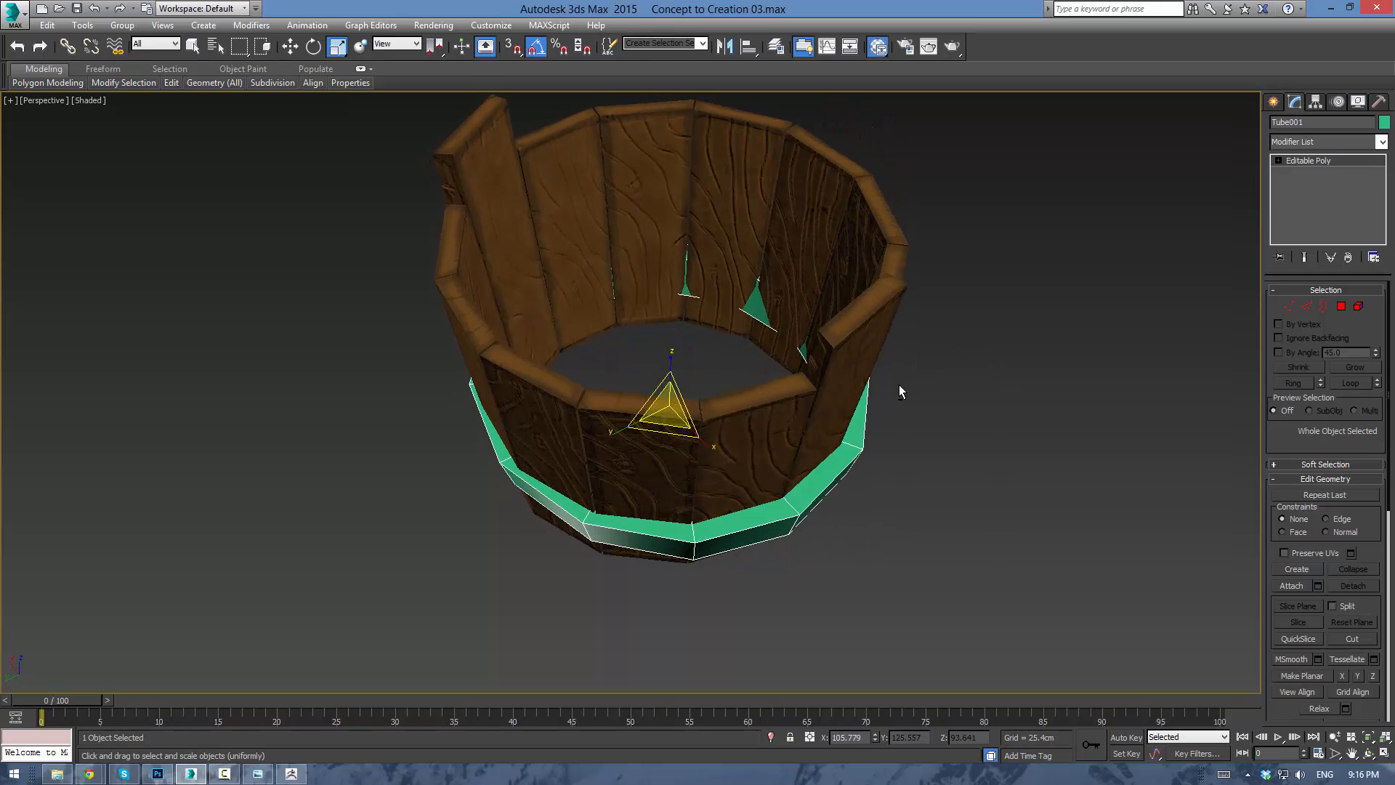
Scale the hoop's 24 inner vertices outward in the XY plane to 109% to thin the band, and leave vertex editing.
{"action": "left_click", "coordinate": [1288, 306]}
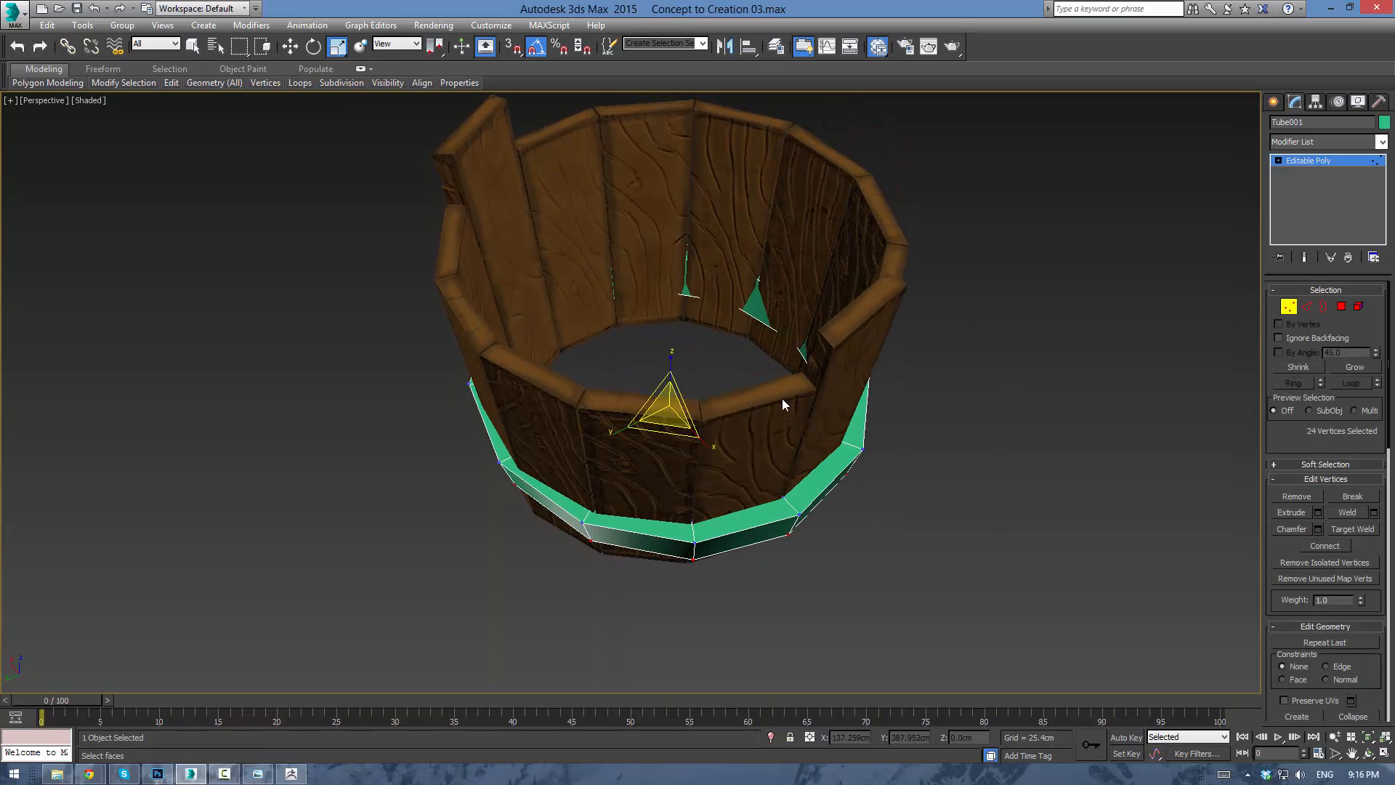
{"action": "middle_click_drag", "start_coordinate": [782, 399], "coordinate": [814, 393], "text": "alt"}
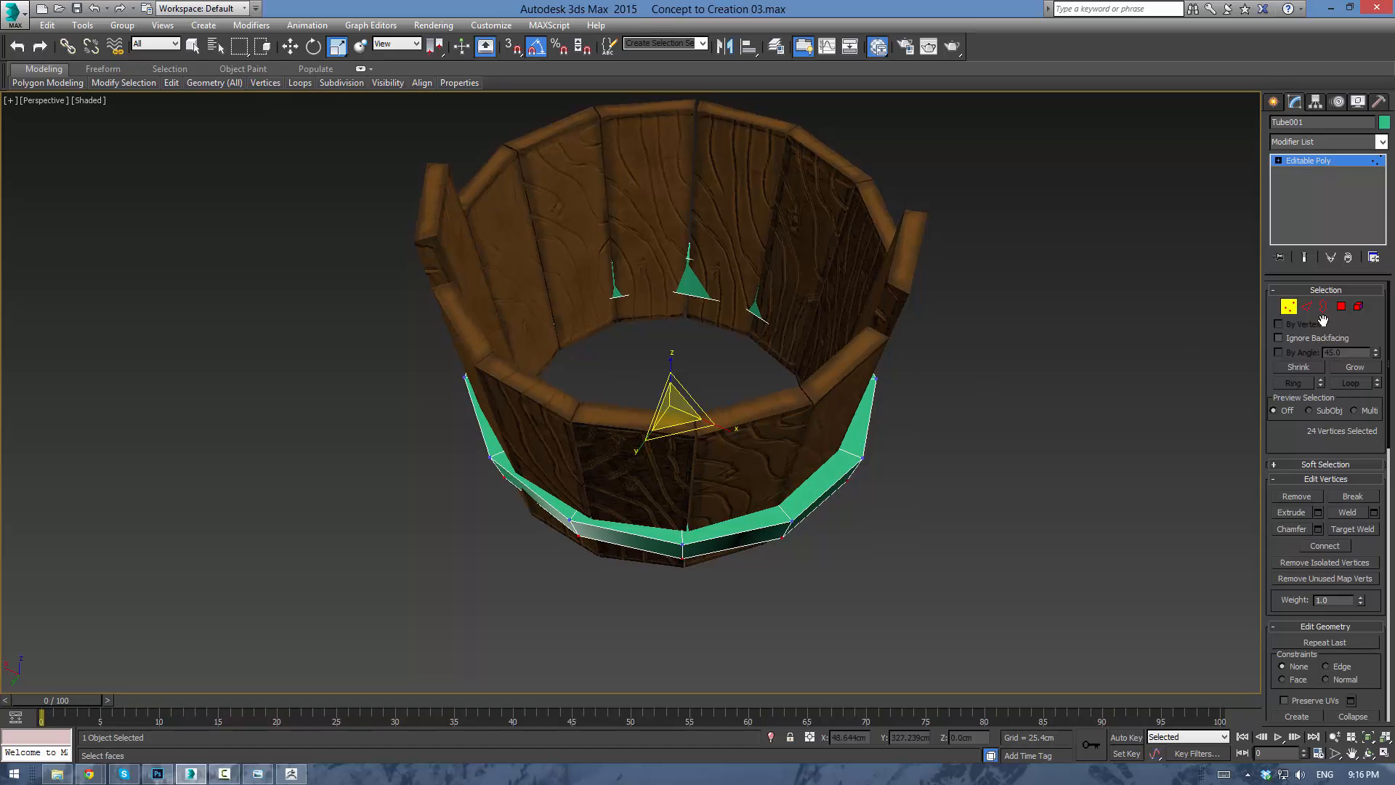
{"action": "left_click", "coordinate": [1307, 306]}
{"action": "key", "text": "F3"}
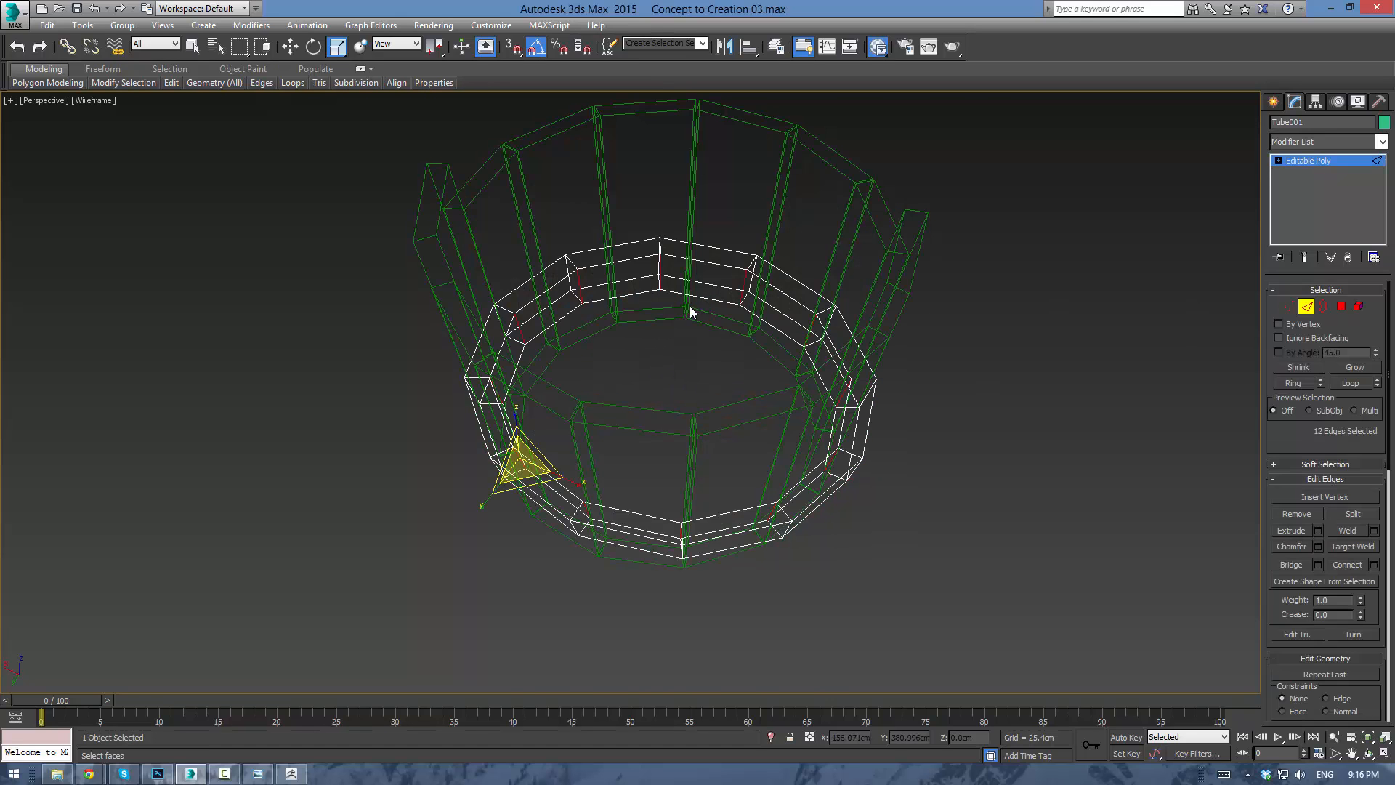
{"action": "scroll", "coordinate": [691, 308], "scroll_direction": "up", "scroll_amount": 5}
{"action": "left_click", "coordinate": [1288, 306]}
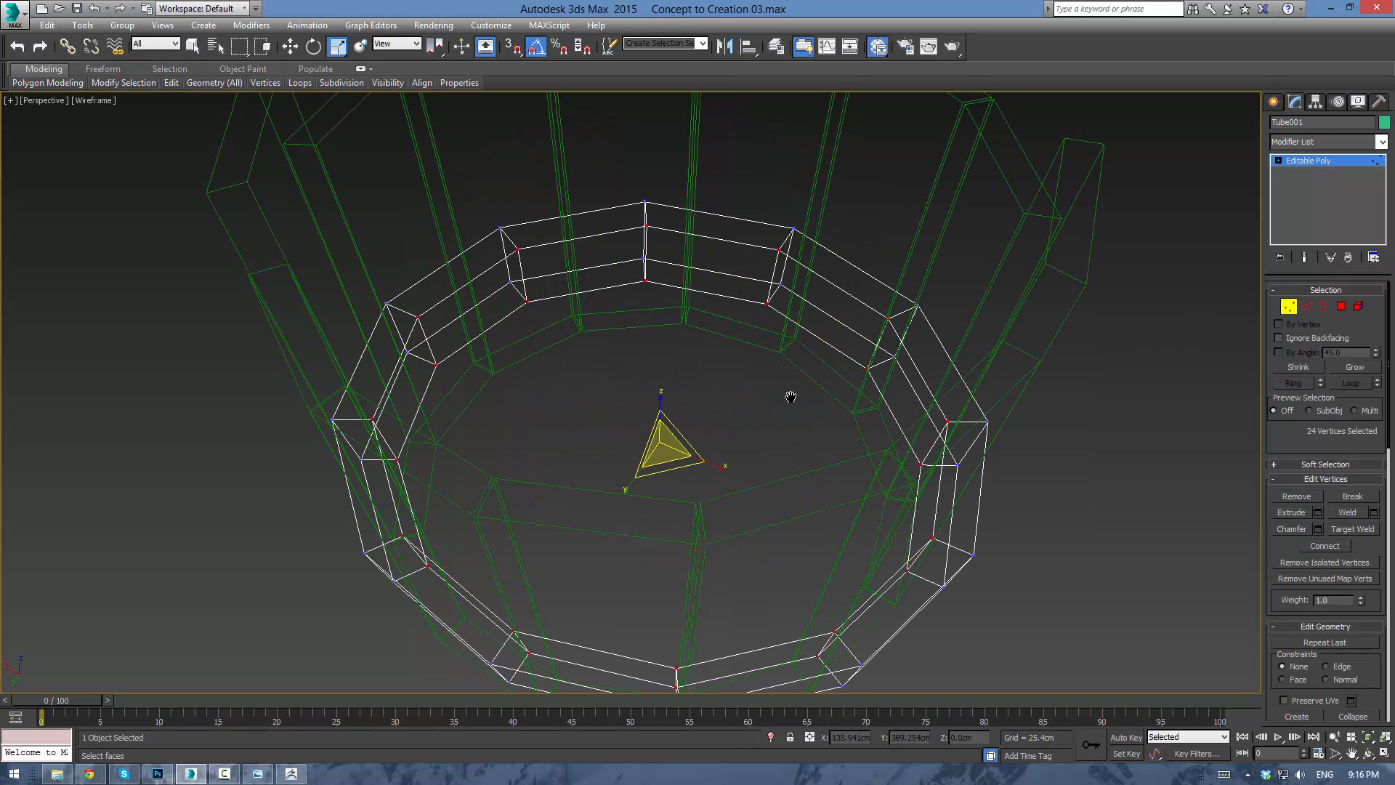
{"action": "left_click_drag", "start_coordinate": [667, 447], "coordinate": [673, 465]}
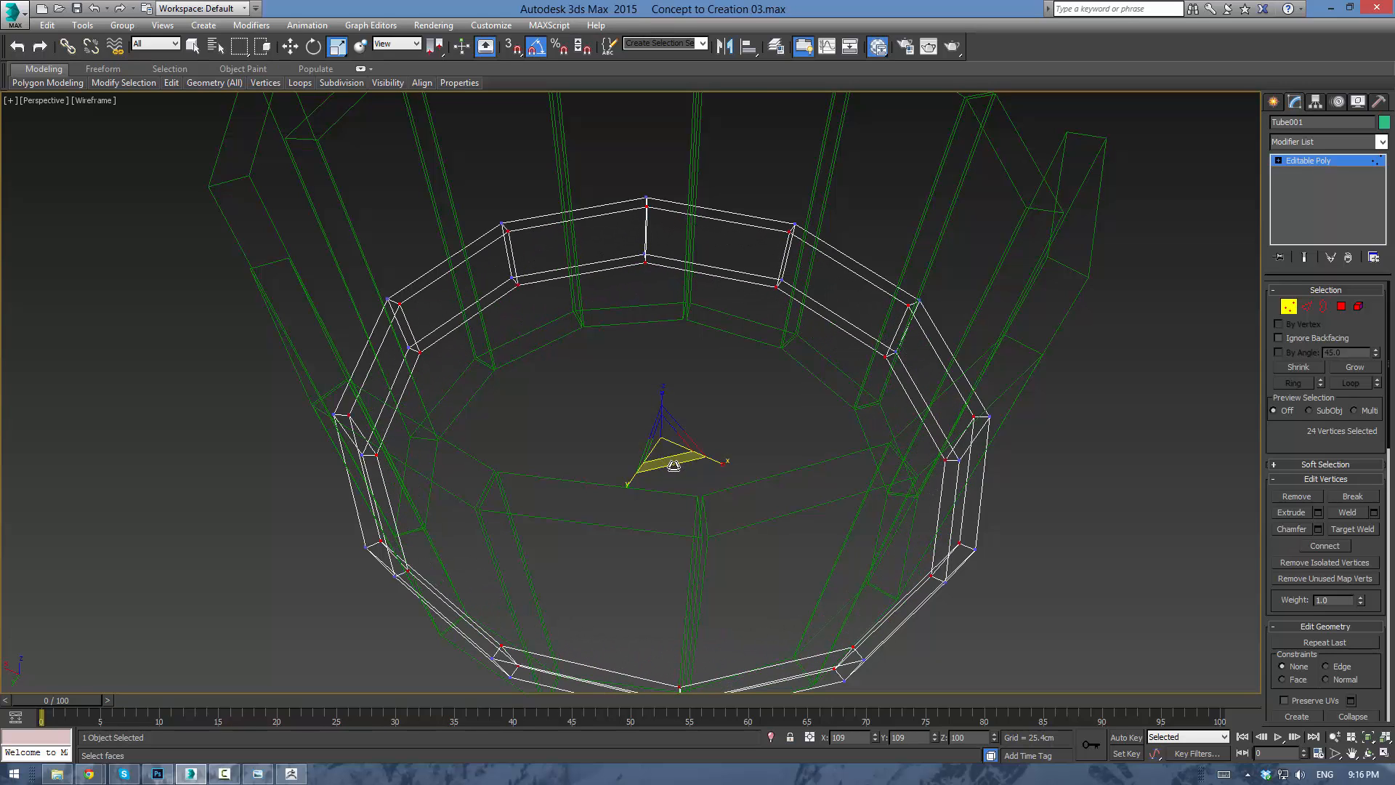
{"action": "key", "text": "F3"}
{"action": "middle_click_drag", "start_coordinate": [681, 451], "coordinate": [667, 357]}
{"action": "middle_click_drag", "start_coordinate": [770, 301], "coordinate": [594, 291], "text": "alt"}
{"action": "middle_click_drag", "start_coordinate": [1042, 215], "coordinate": [1035, 373]}
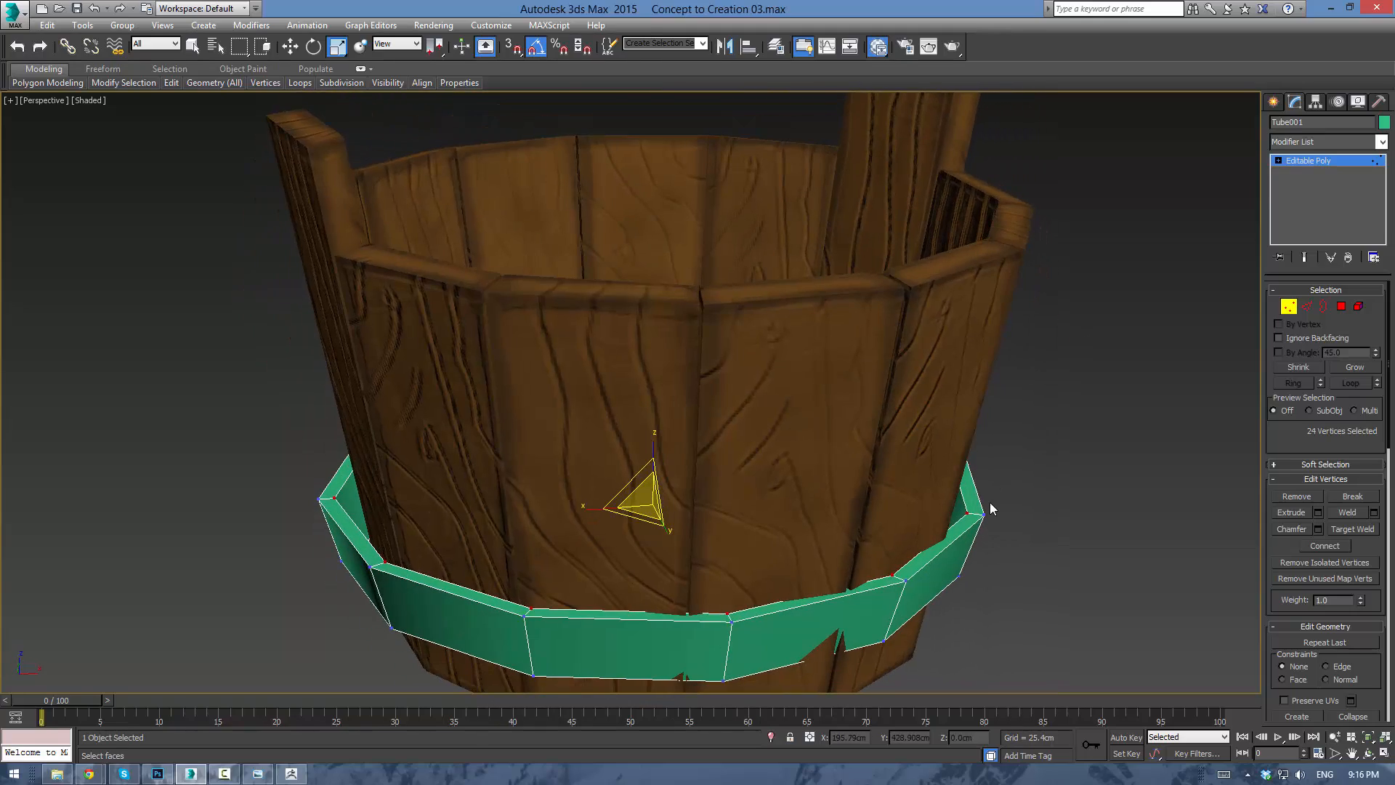
{"action": "left_click", "coordinate": [1305, 161]}
{"action": "left_click", "coordinate": [883, 321]}
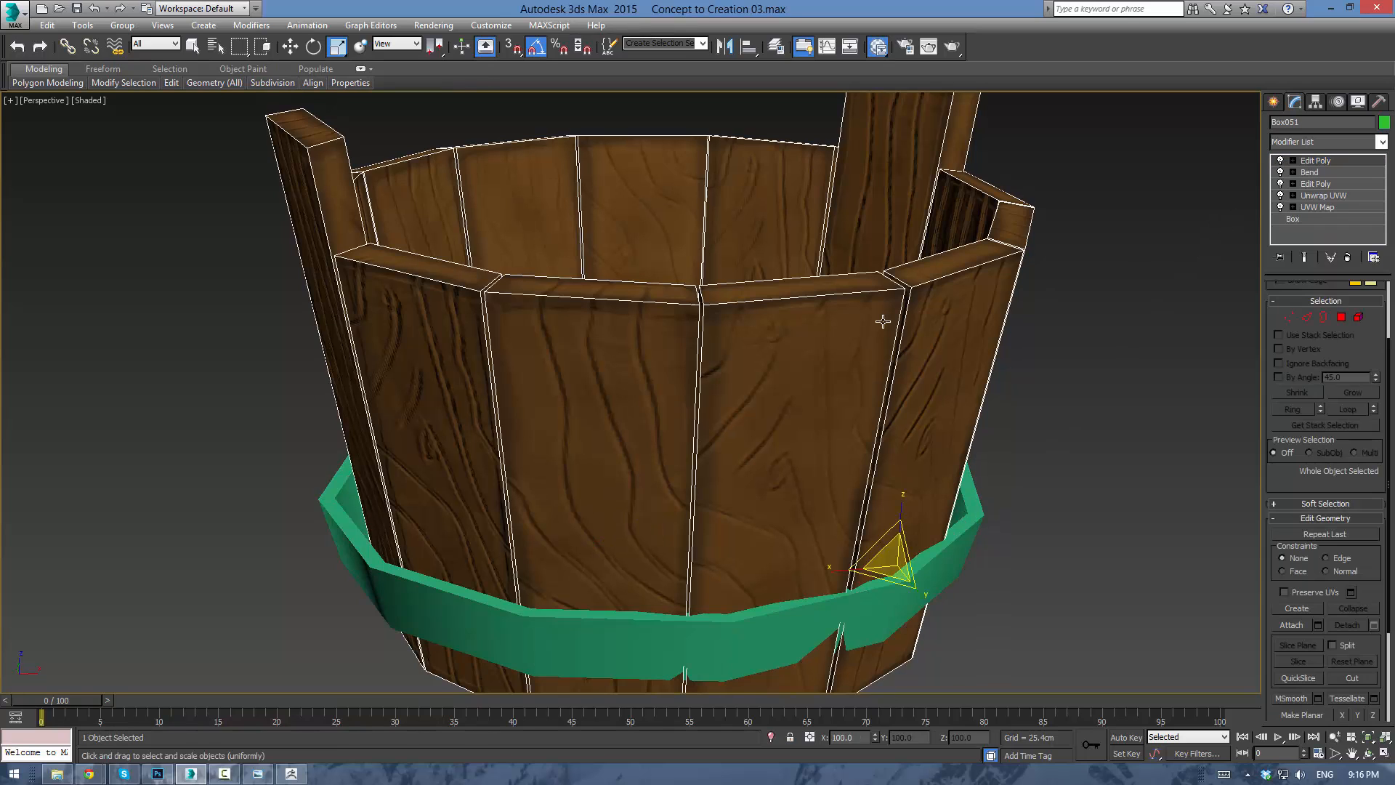
{"action": "key", "text": "w"}
{"action": "left_click_drag", "start_coordinate": [902, 513], "coordinate": [907, 503], "text": "shift"}
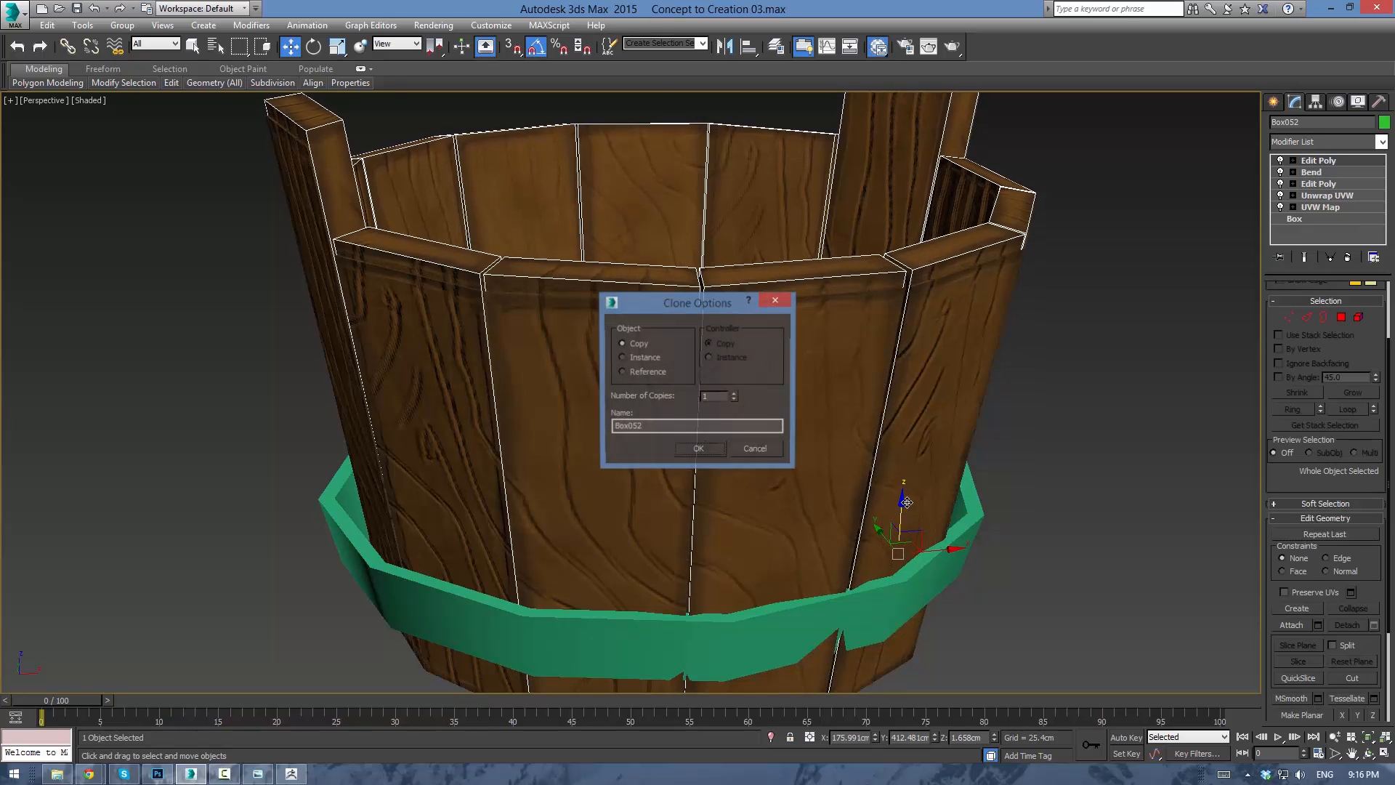
{"action": "left_click", "coordinate": [757, 449]}
{"action": "left_click", "coordinate": [954, 554]}
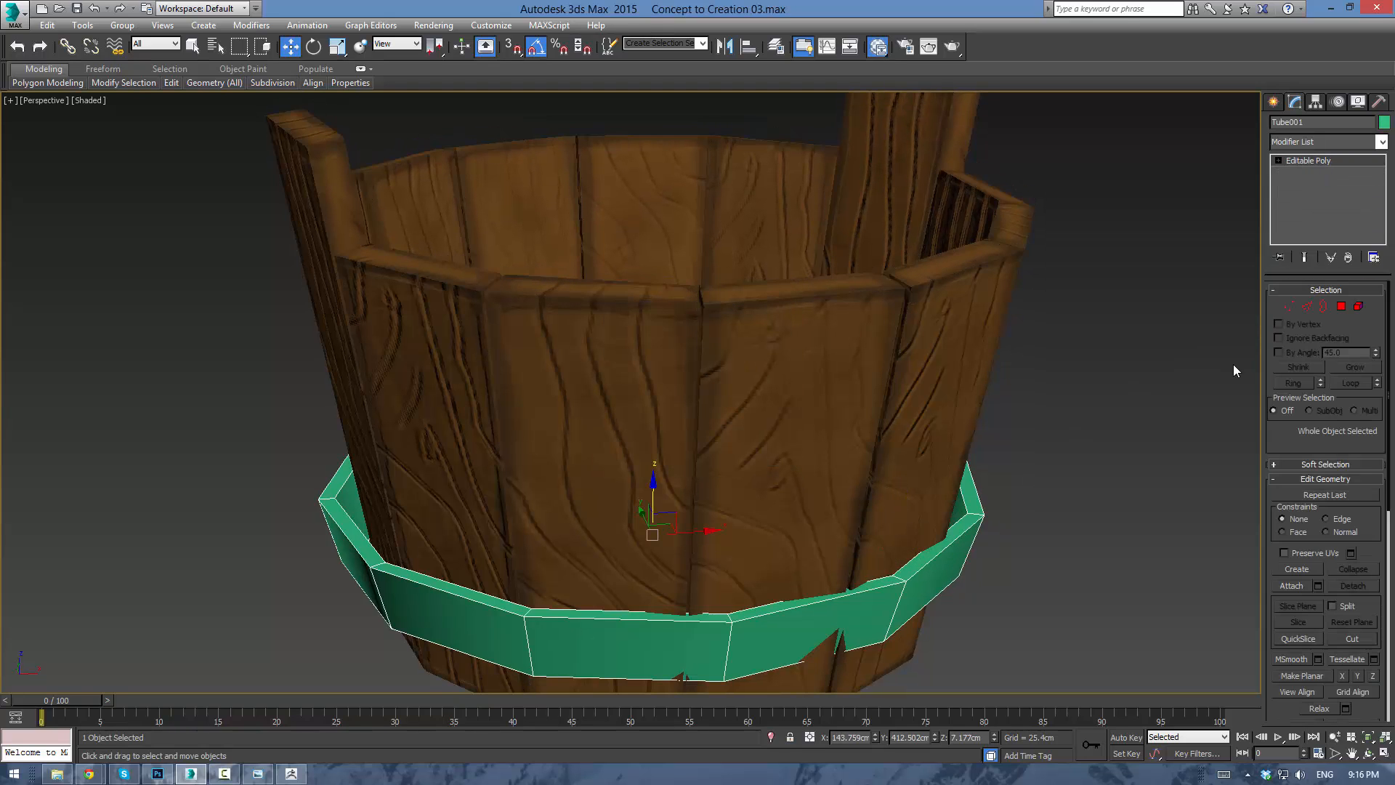
Try to shift the hoop's front corner vertices sideways onto the nearest plank seam, and undo the moves.
{"action": "mouse_move", "coordinate": [962, 428]}
{"action": "middle_mouse_down", "text": "alt"}
{"action": "mouse_move", "coordinate": [939, 441]}
{"action": "mouse_move", "coordinate": [963, 425]}
{"action": "mouse_move", "coordinate": [956, 463]}
{"action": "mouse_move", "coordinate": [952, 449]}
{"action": "middle_mouse_up", "text": "alt"}
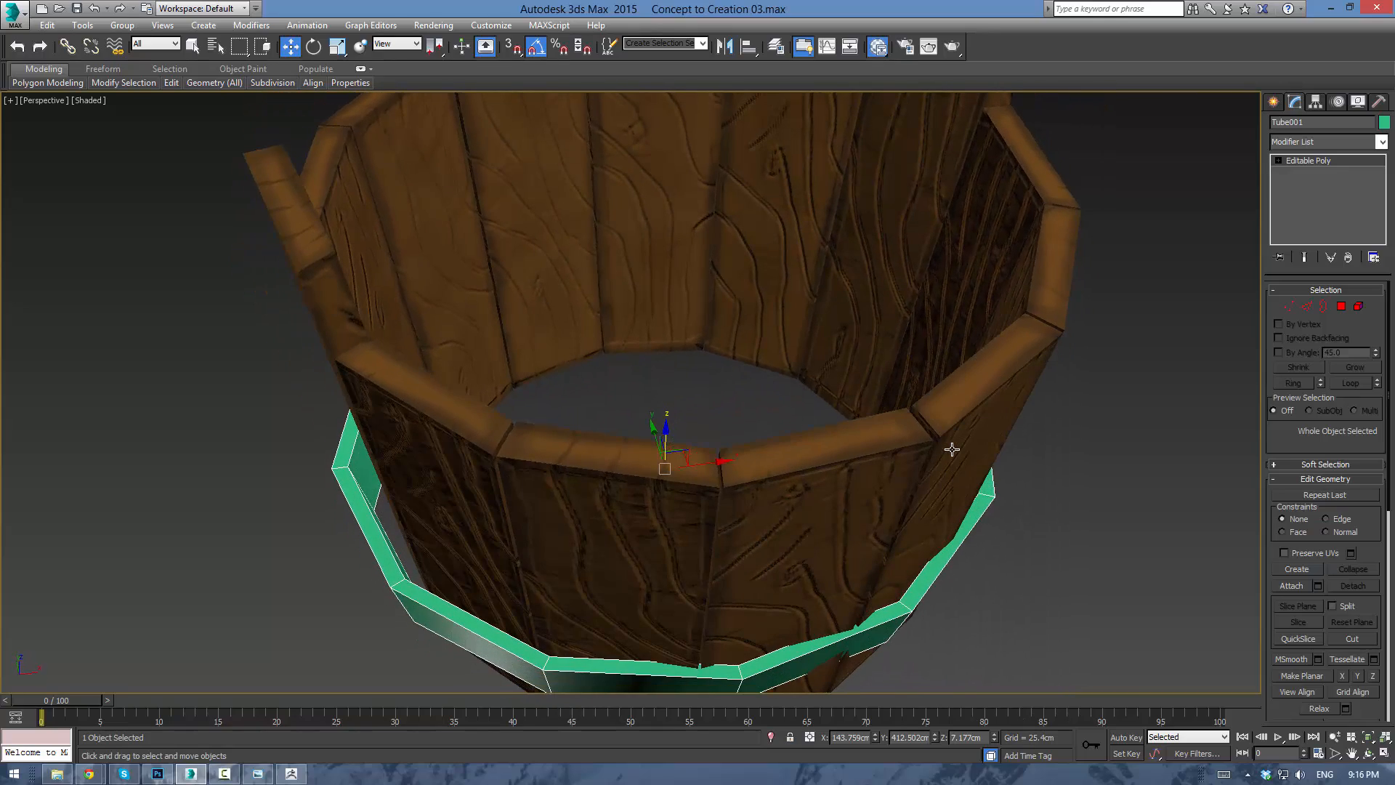
{"action": "middle_click_drag", "start_coordinate": [945, 522], "coordinate": [940, 399]}
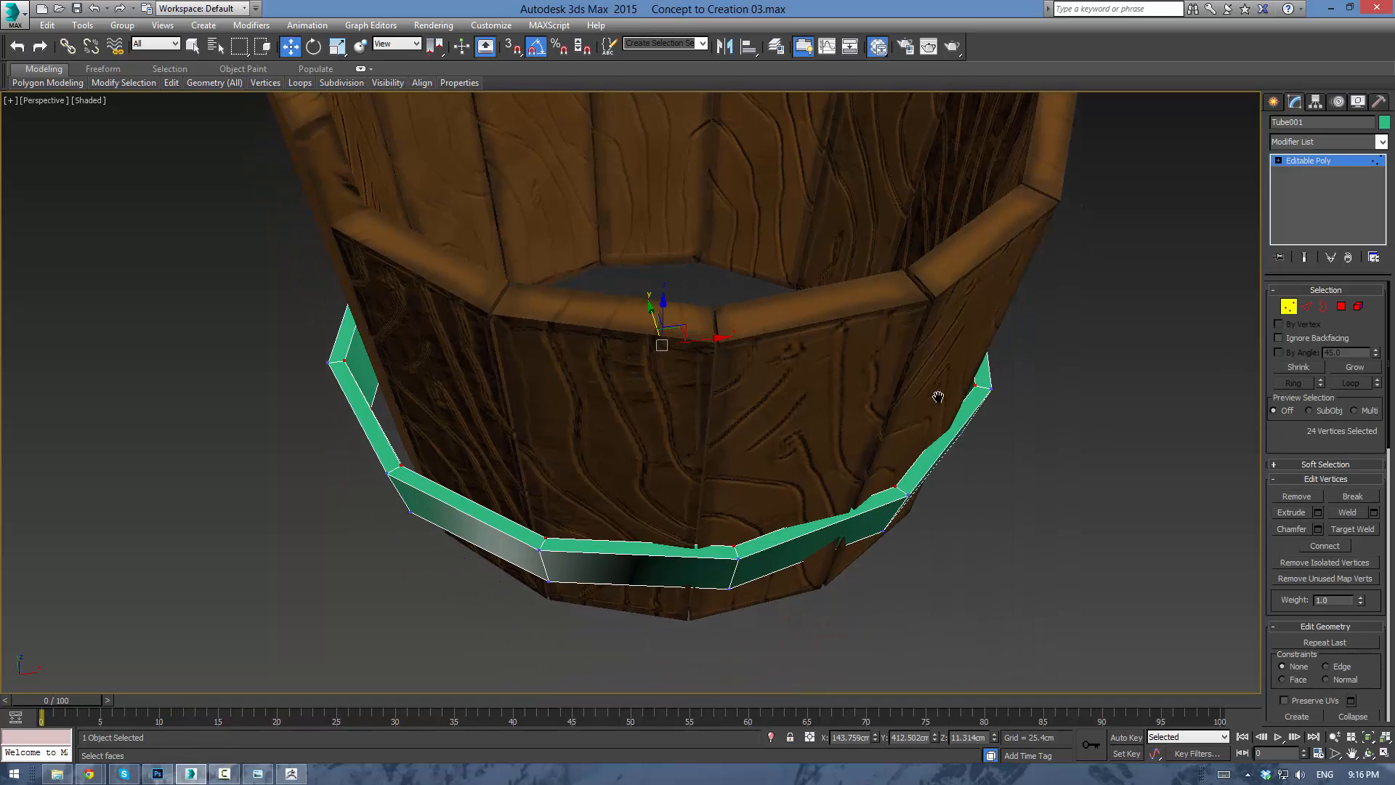
{"action": "left_click", "coordinate": [733, 541]}
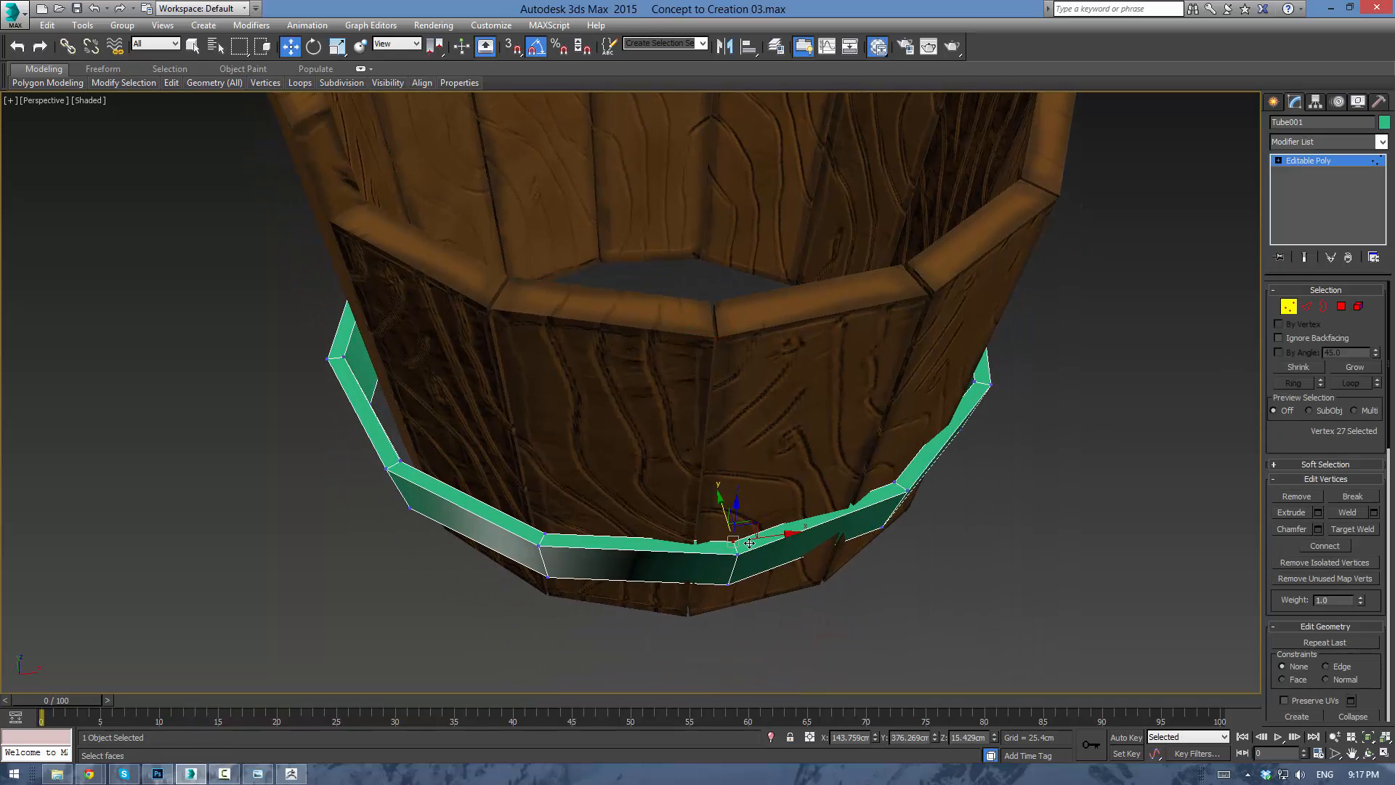
{"action": "scroll", "coordinate": [741, 546], "scroll_direction": "up", "scroll_amount": 3}
{"action": "scroll", "coordinate": [741, 546], "scroll_direction": "up", "scroll_amount": 2}
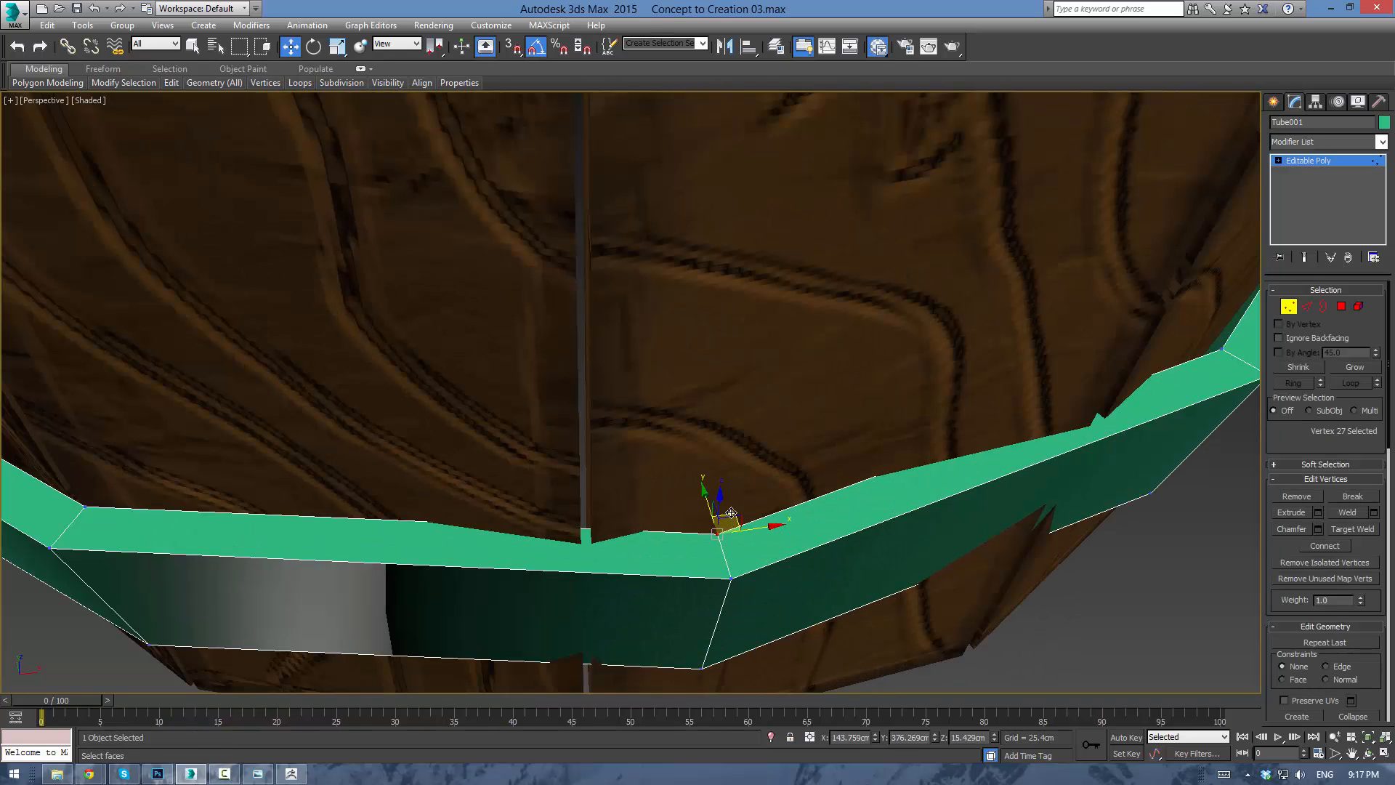
{"action": "left_click_drag", "start_coordinate": [727, 523], "coordinate": [598, 520]}
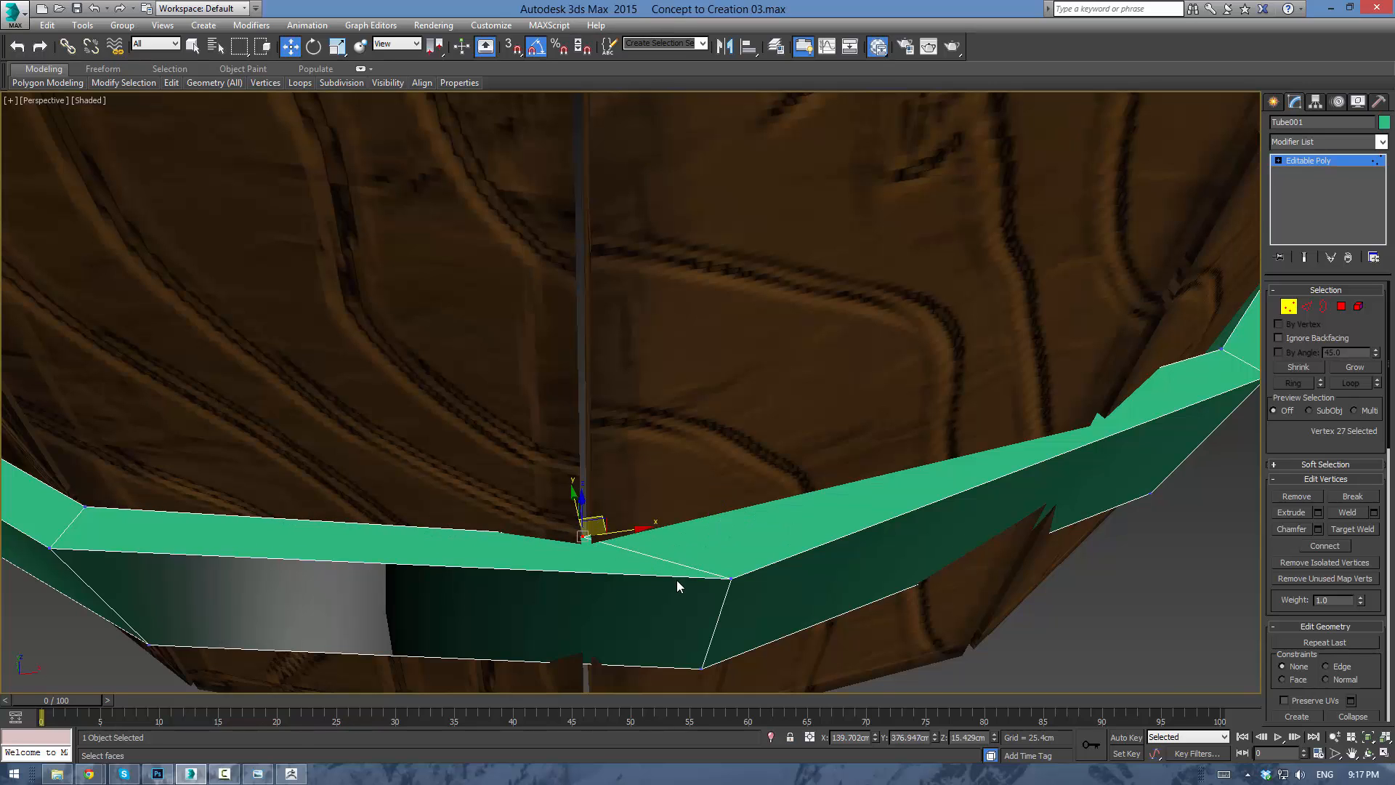
{"action": "key", "text": "ctrl+z"}
{"action": "left_click_drag", "start_coordinate": [813, 678], "coordinate": [813, 677]}
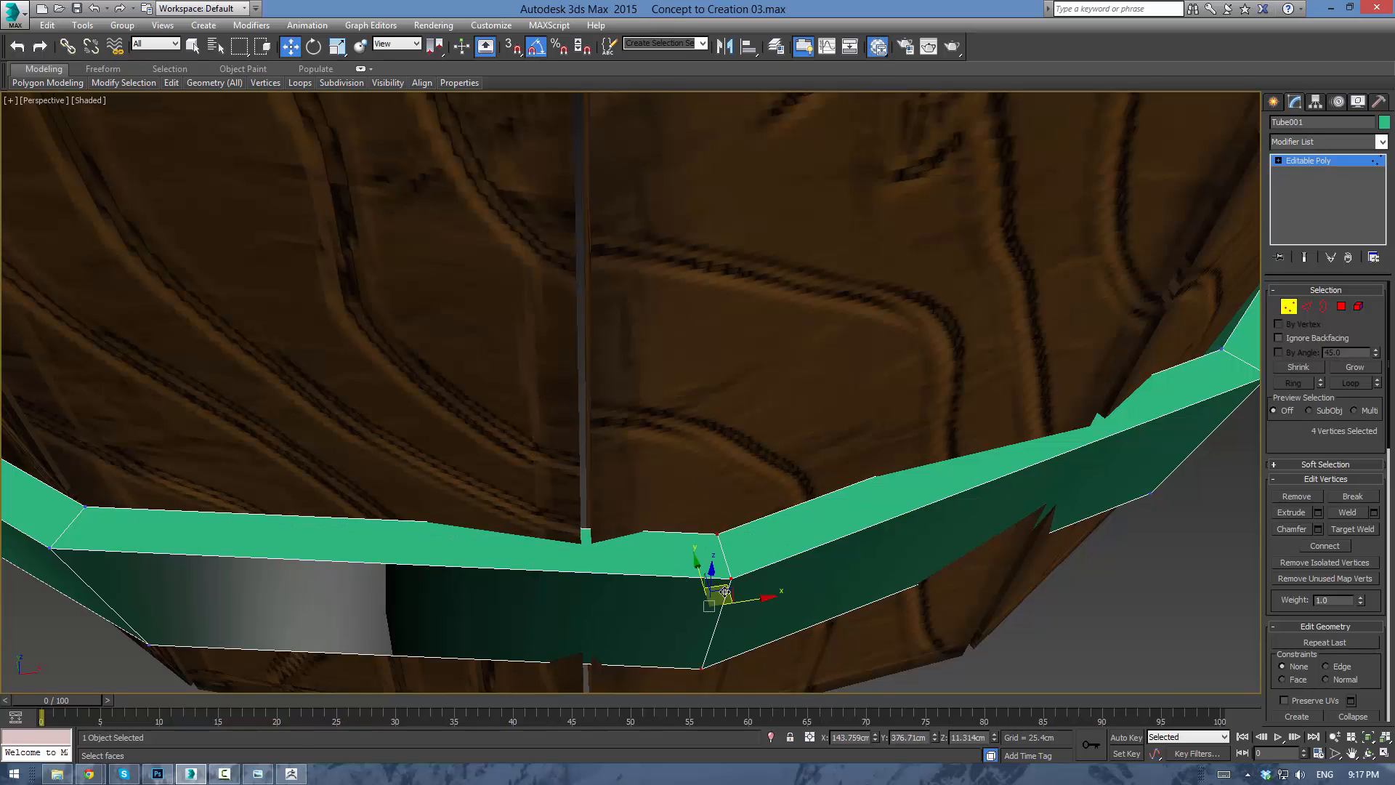
{"action": "left_click_drag", "start_coordinate": [725, 592], "coordinate": [598, 592]}
{"action": "key", "text": "ctrl+z"}
Leave vertex editing and delete the hoop whose corners do not line up with the plank seams.
{"action": "scroll", "coordinate": [901, 479], "scroll_direction": "down", "scroll_amount": 6}
{"action": "middle_click_drag", "start_coordinate": [919, 470], "coordinate": [969, 385], "text": "alt"}
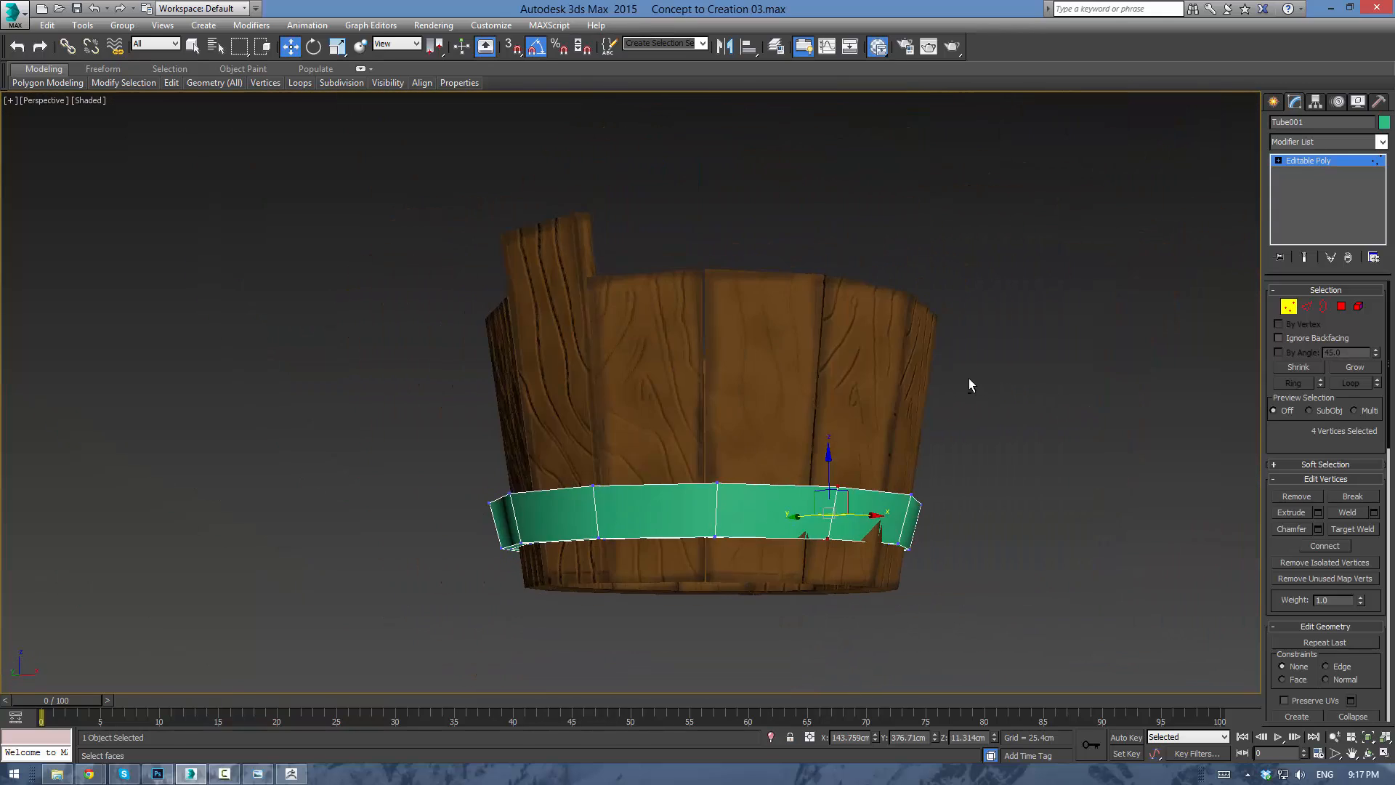
{"action": "left_click", "coordinate": [1305, 160]}
{"action": "left_click", "coordinate": [987, 547]}
{"action": "scroll", "coordinate": [951, 404], "scroll_direction": "up", "scroll_amount": 5}
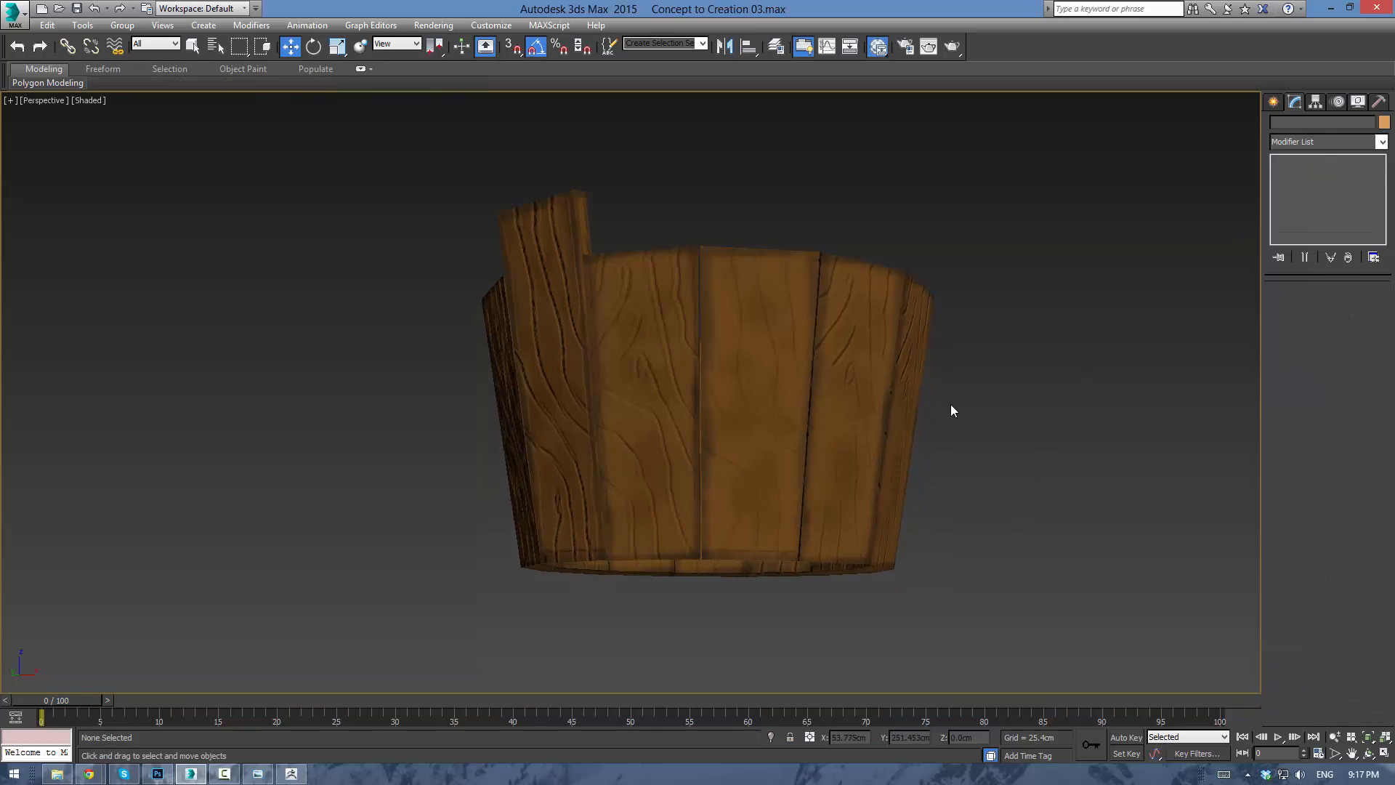
{"action": "middle_click_drag", "start_coordinate": [952, 379], "coordinate": [1064, 438], "text": "alt"}
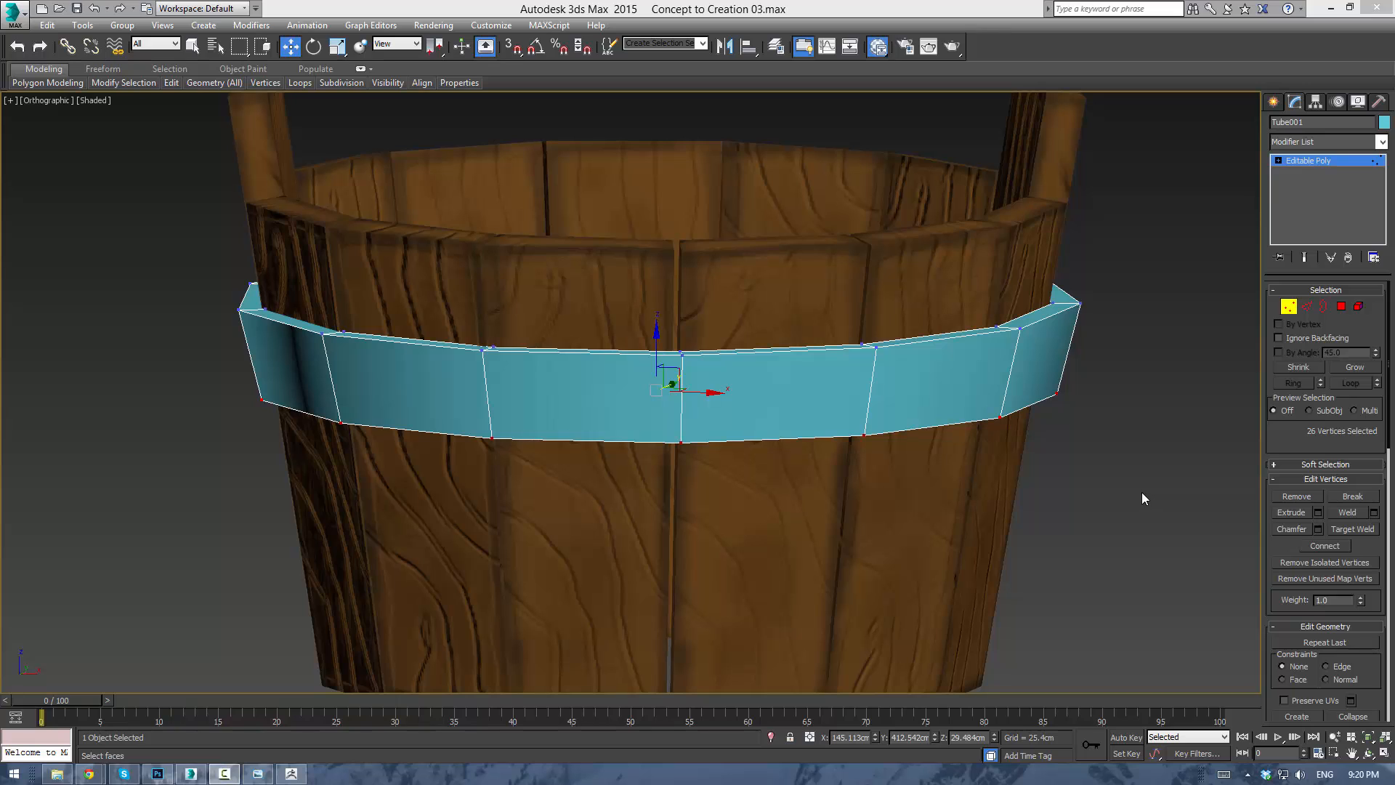
Leave vertex editing on the replacement hoop and check how it fits around the upper part of the bucket.
{"action": "left_click", "coordinate": [1141, 499]}
{"action": "scroll", "coordinate": [1090, 472], "scroll_direction": "down", "scroll_amount": 3}
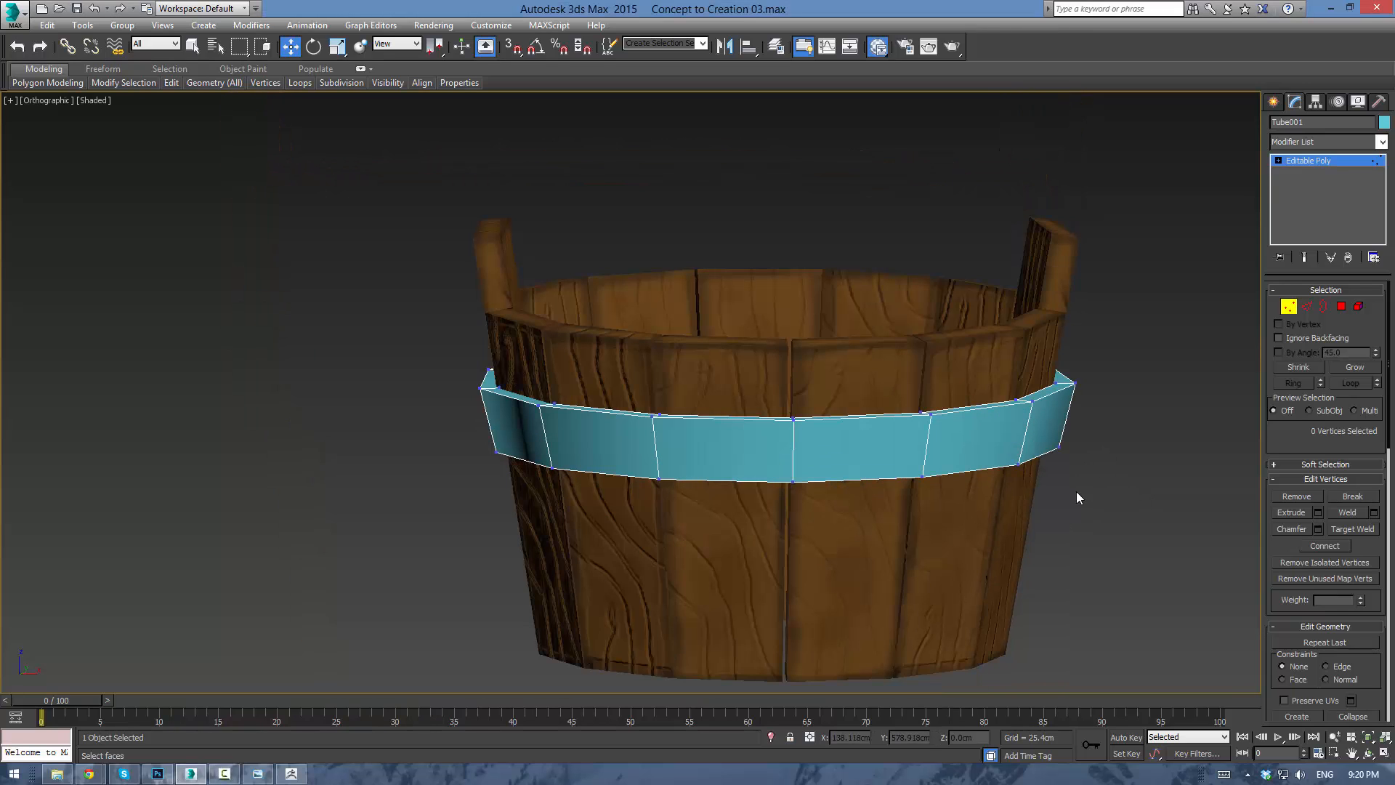
{"action": "left_click", "coordinate": [1319, 157]}
{"action": "left_click", "coordinate": [1172, 299]}
{"action": "scroll", "coordinate": [1093, 368], "scroll_direction": "up", "scroll_amount": 3}
{"action": "scroll", "coordinate": [1108, 386], "scroll_direction": "down", "scroll_amount": 2}
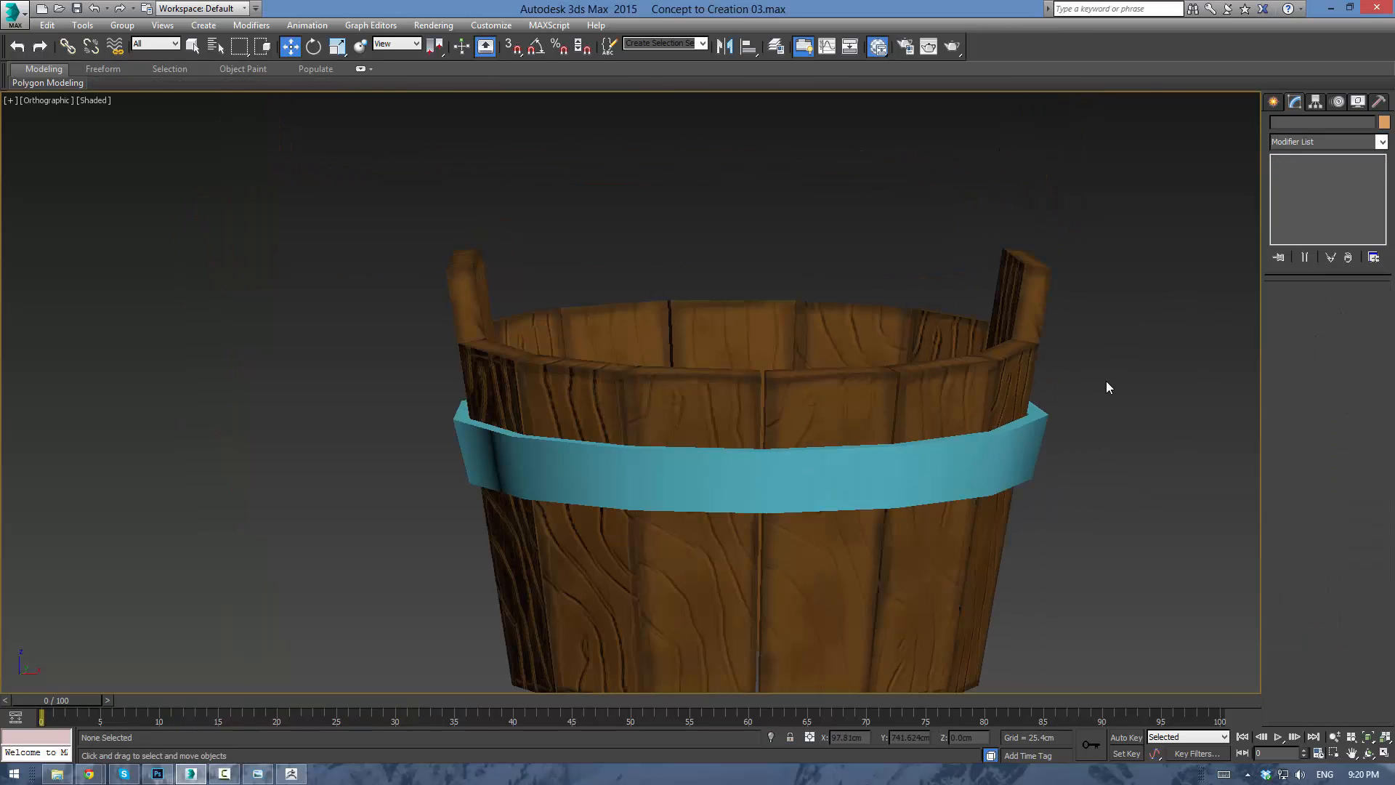
{"action": "left_click", "coordinate": [1021, 445]}
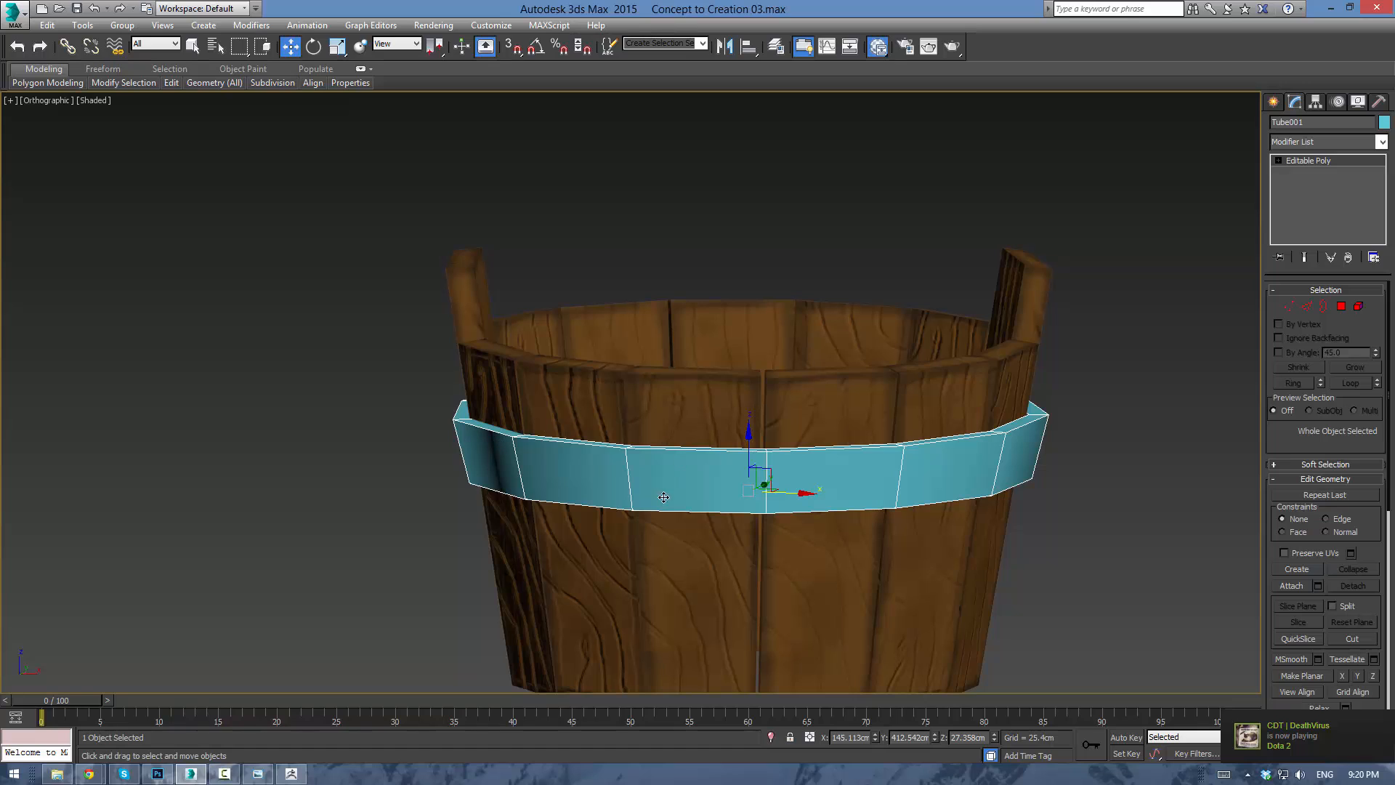
{"action": "left_click", "coordinate": [1131, 499]}
Create a second 13-sided tube around the bucket in the top view, about 50.4 cm and 48.2 cm in radius and 3.2 cm high.
{"action": "left_click", "coordinate": [1274, 102]}
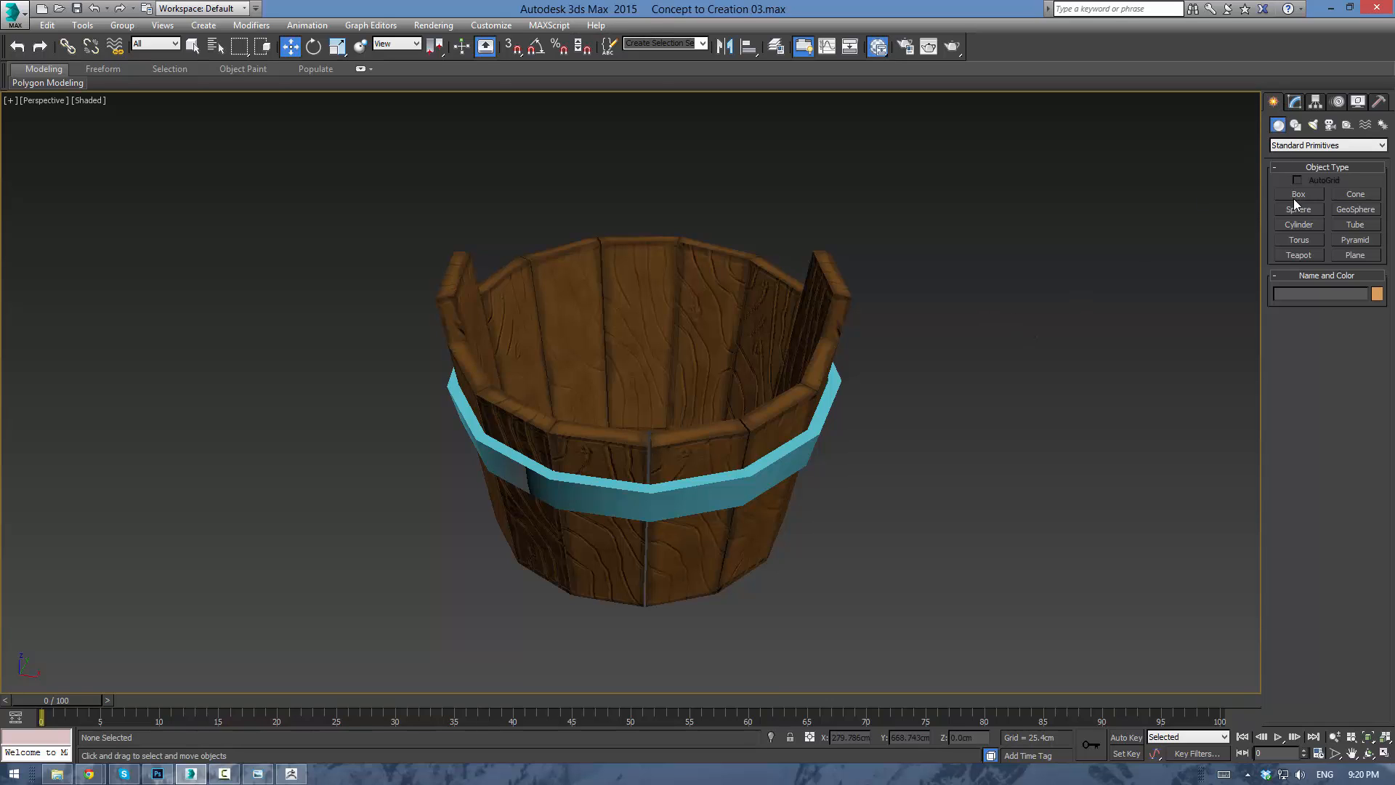
{"action": "left_click", "coordinate": [1305, 146]}
{"action": "left_click", "coordinate": [1305, 147]}
{"action": "left_click", "coordinate": [1339, 227]}
{"action": "middle_click_drag", "start_coordinate": [1000, 306], "coordinate": [816, 470], "text": "alt"}
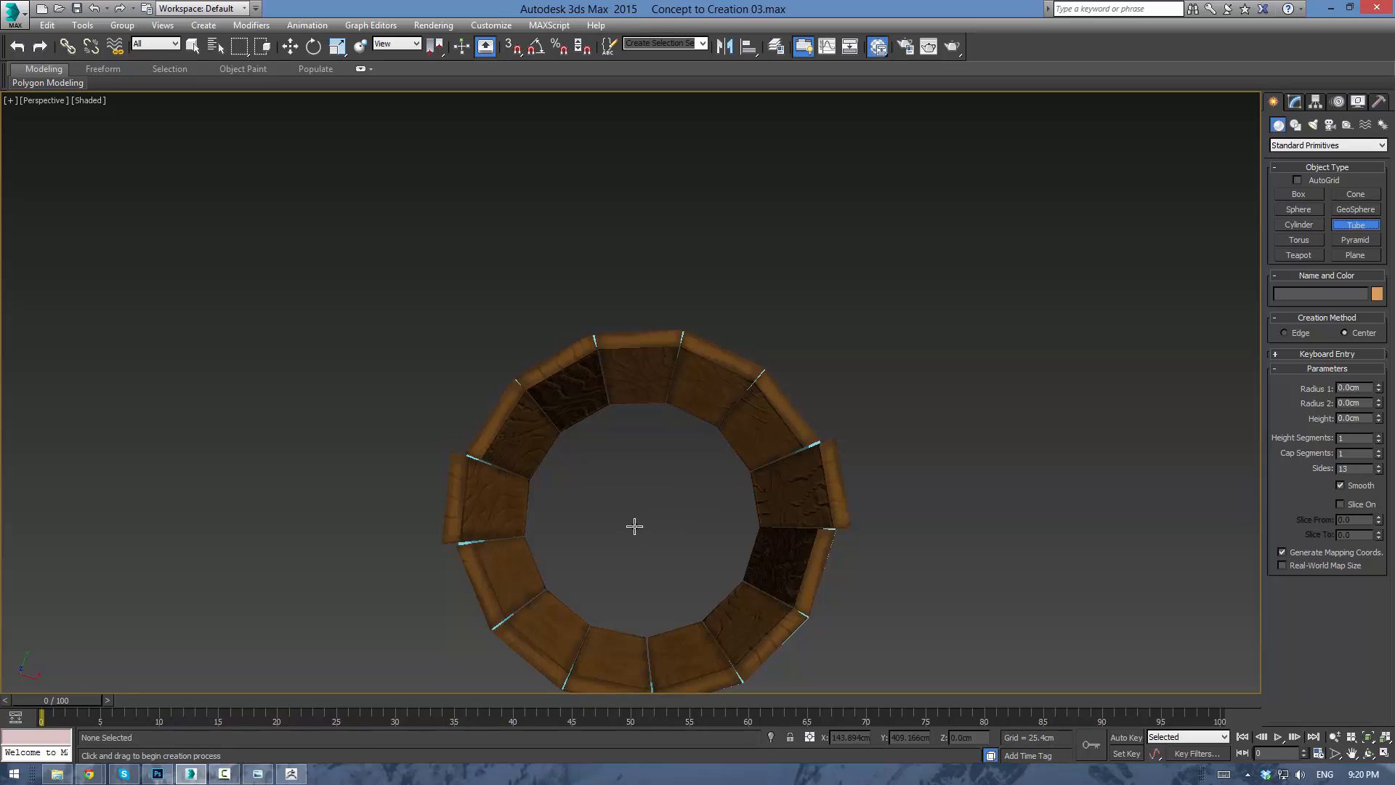
{"action": "key", "text": "t"}
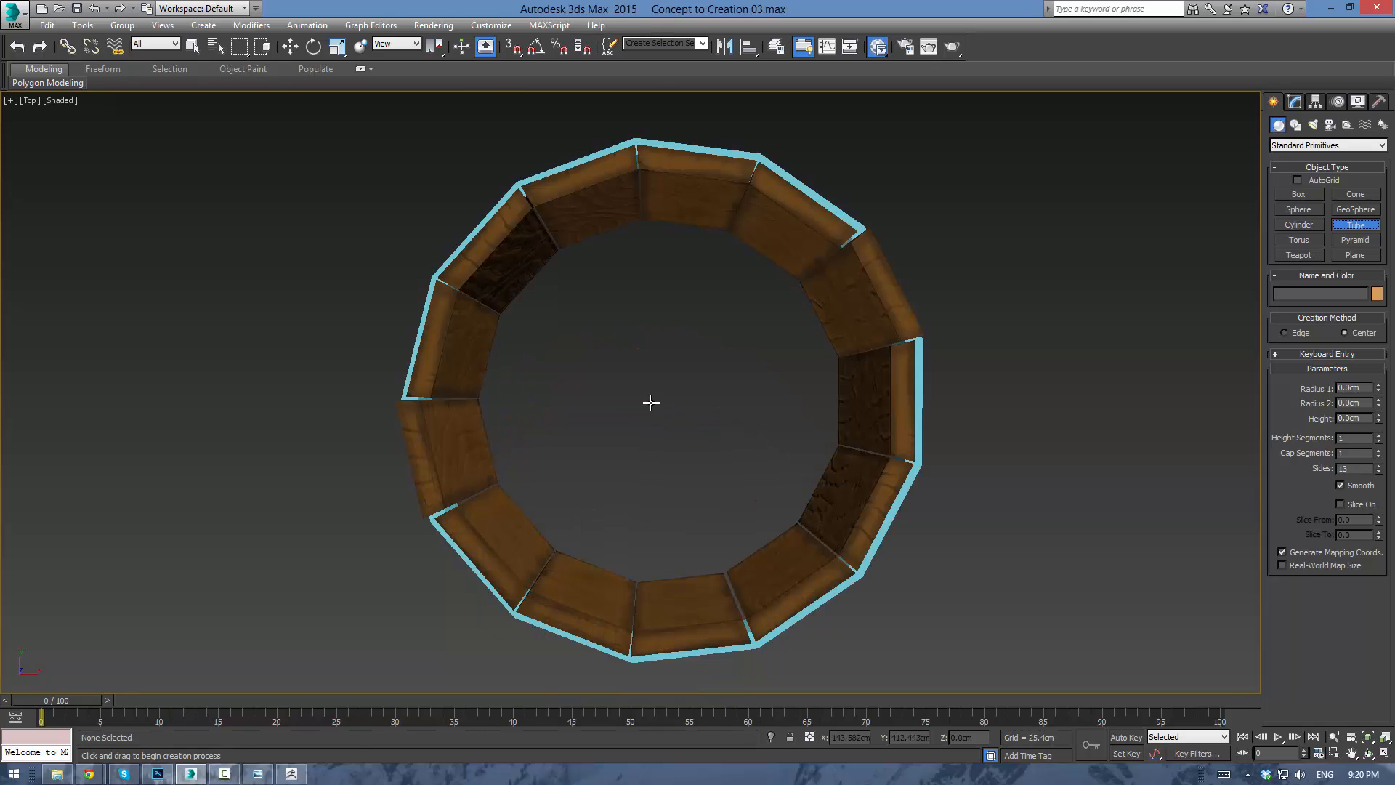
{"action": "left_click_drag", "start_coordinate": [660, 402], "coordinate": [713, 99]}
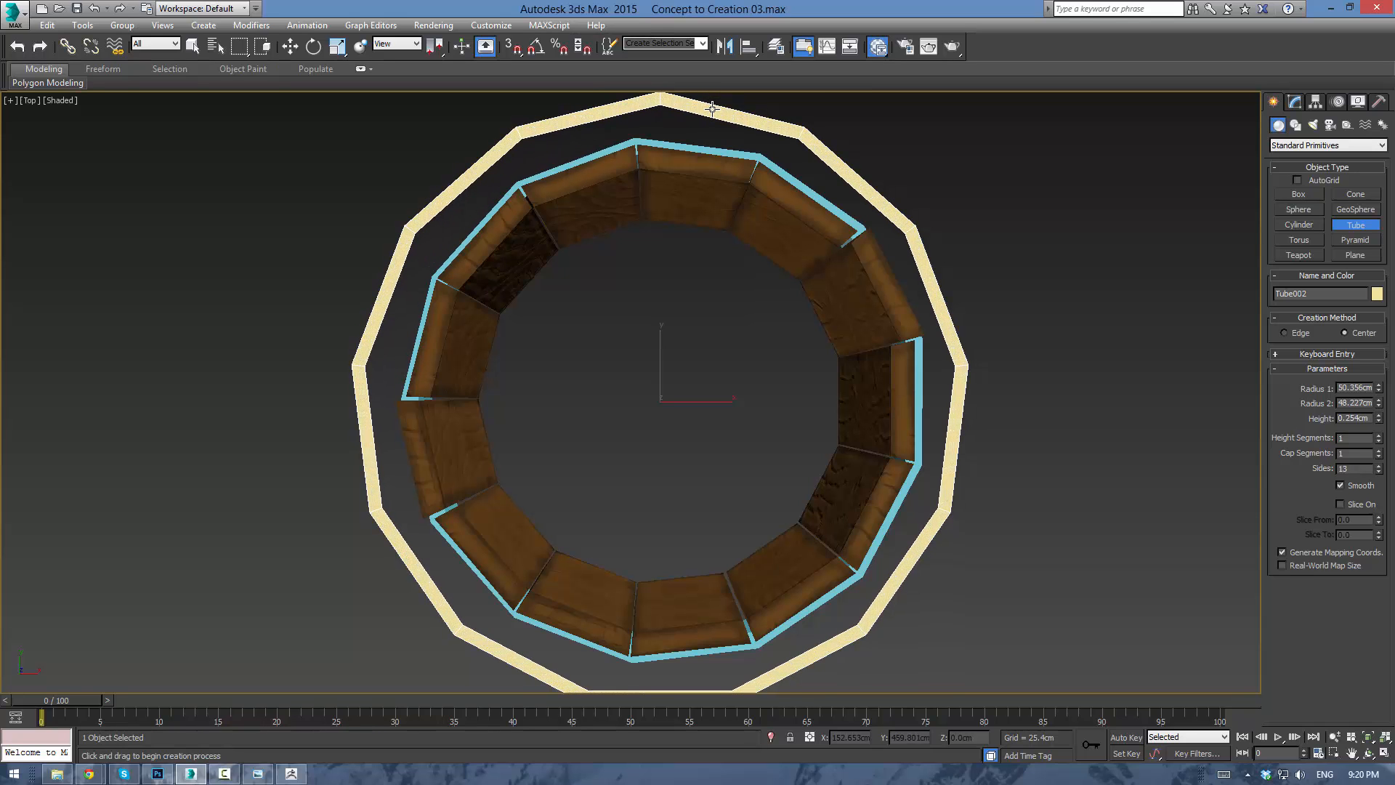
{"action": "left_click", "coordinate": [715, 100]}
Raise the new tube to the lower part of the bucket and reduce its radii to about 37.8 cm and 35.7 cm.
{"action": "key", "text": "p"}
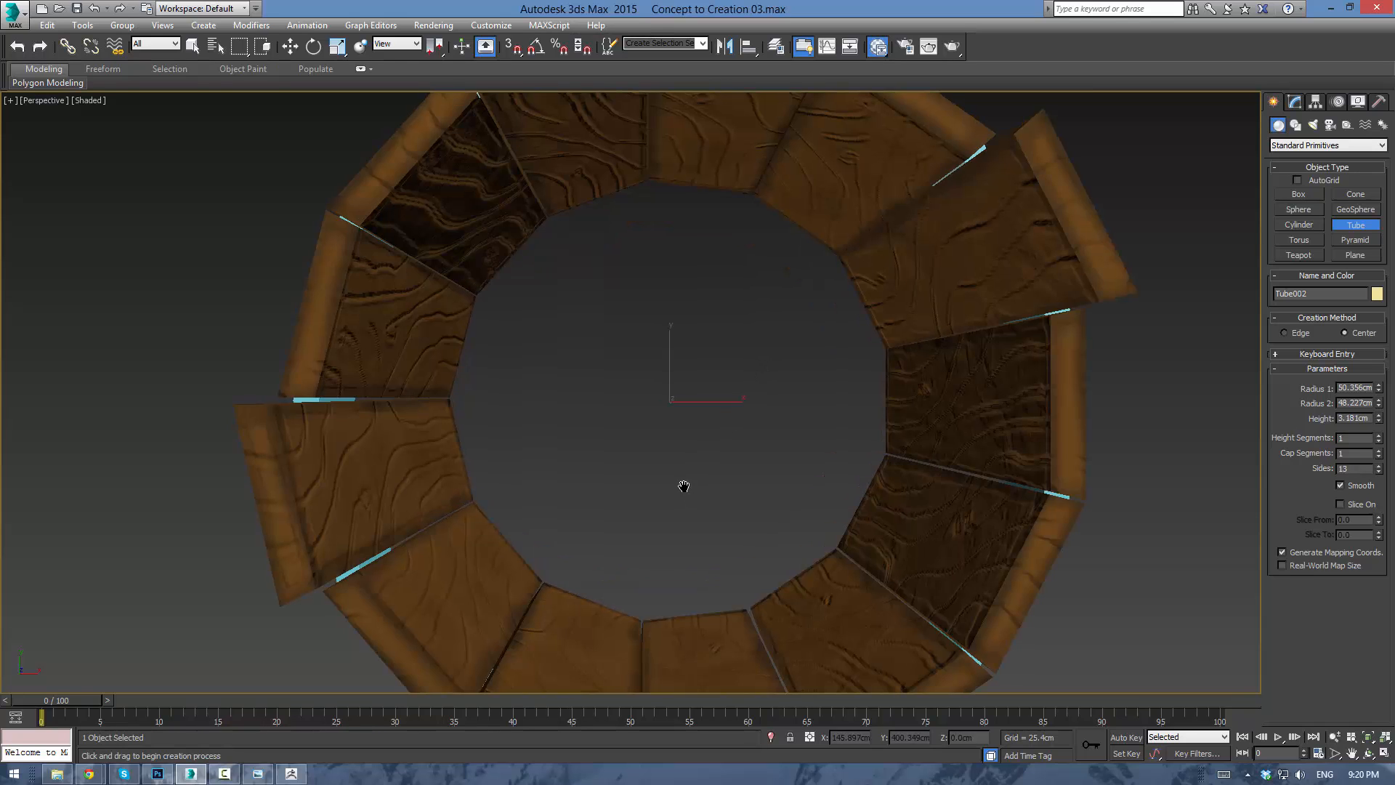
{"action": "middle_click_drag", "start_coordinate": [647, 344], "coordinate": [654, 286], "text": "alt"}
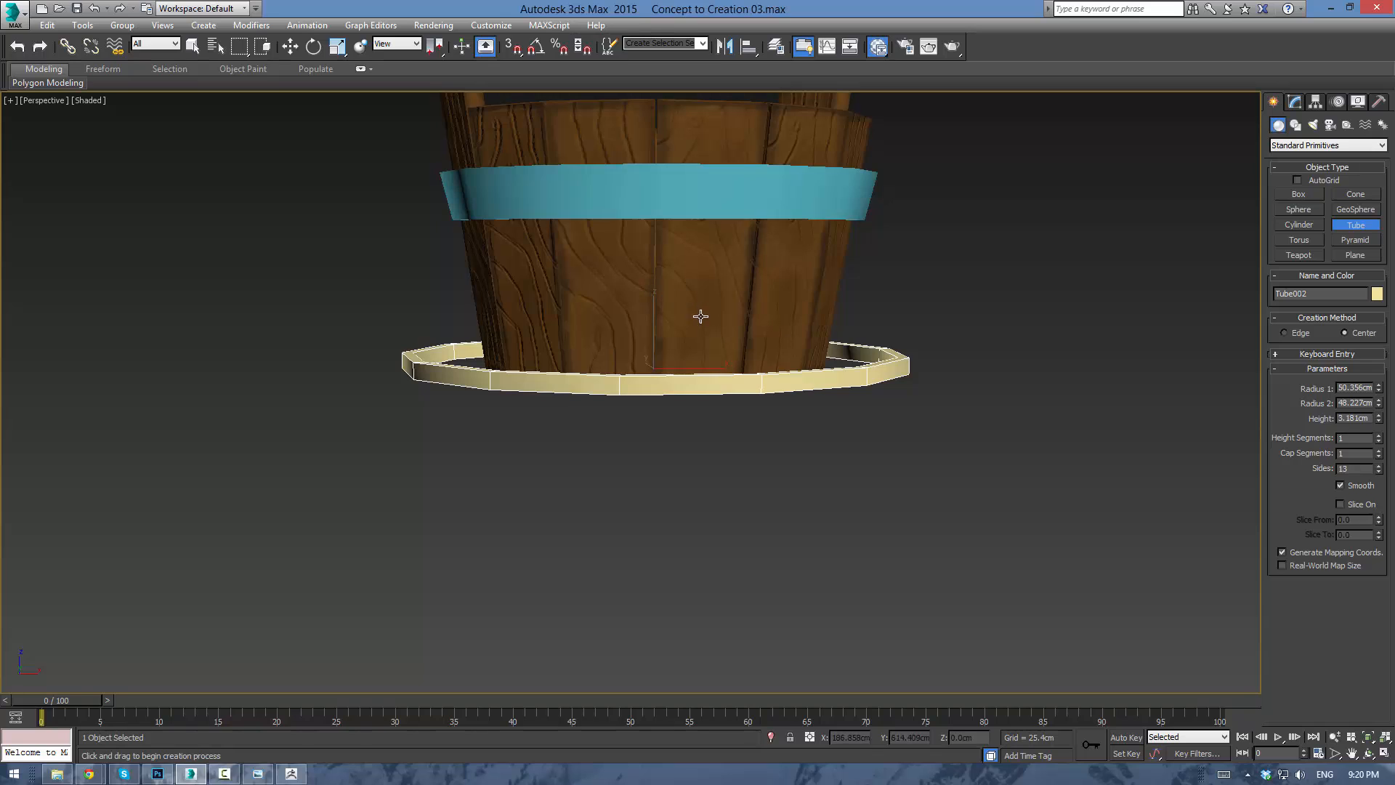
{"action": "key", "text": "w"}
{"action": "left_click_drag", "start_coordinate": [653, 330], "coordinate": [661, 269]}
{"action": "middle_click_drag", "start_coordinate": [662, 268], "coordinate": [724, 310], "text": "alt"}
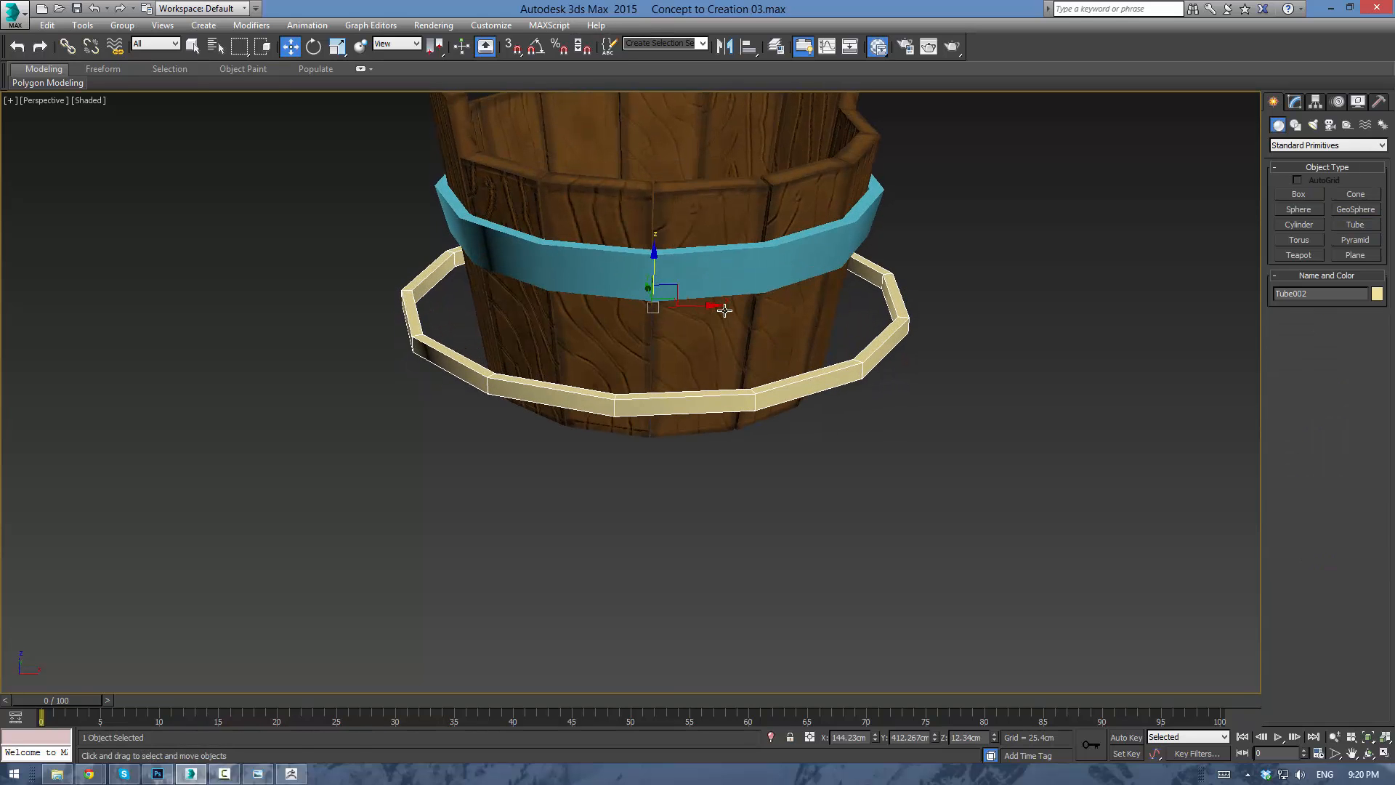
{"action": "left_click", "coordinate": [1294, 102]}
{"action": "mouse_move", "coordinate": [1376, 324]}
{"action": "left_mouse_down"}
{"action": "mouse_move", "coordinate": [1378, 340]}
{"action": "mouse_move", "coordinate": [1377, 314]}
{"action": "mouse_move", "coordinate": [1379, 326]}
{"action": "left_mouse_up"}
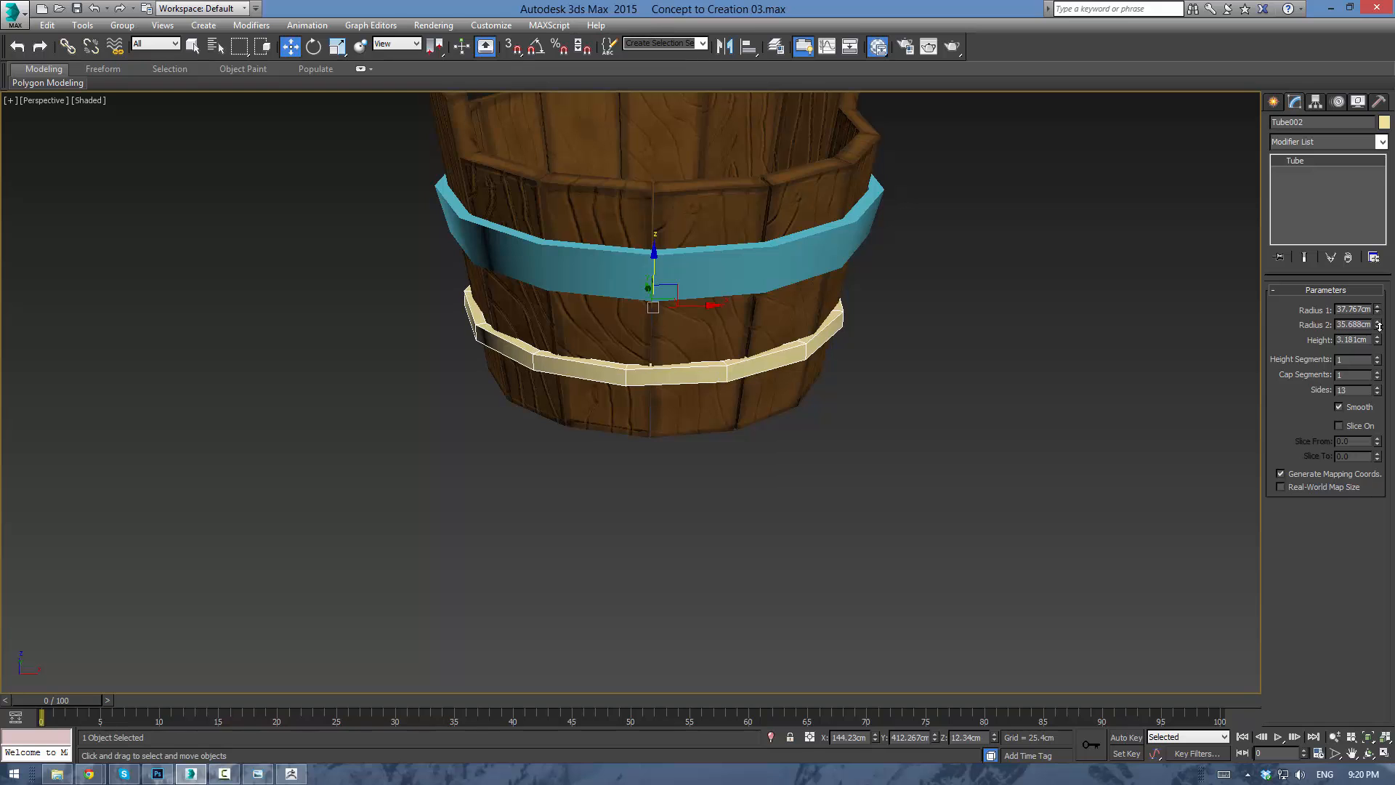
Convert the lower tube to an editable poly and scale its 26 bottom vertices slightly inward in the front wireframe view.
{"action": "scroll", "coordinate": [936, 388], "scroll_direction": "up", "scroll_amount": 3}
{"action": "middle_click_drag", "start_coordinate": [907, 379], "coordinate": [927, 447]}
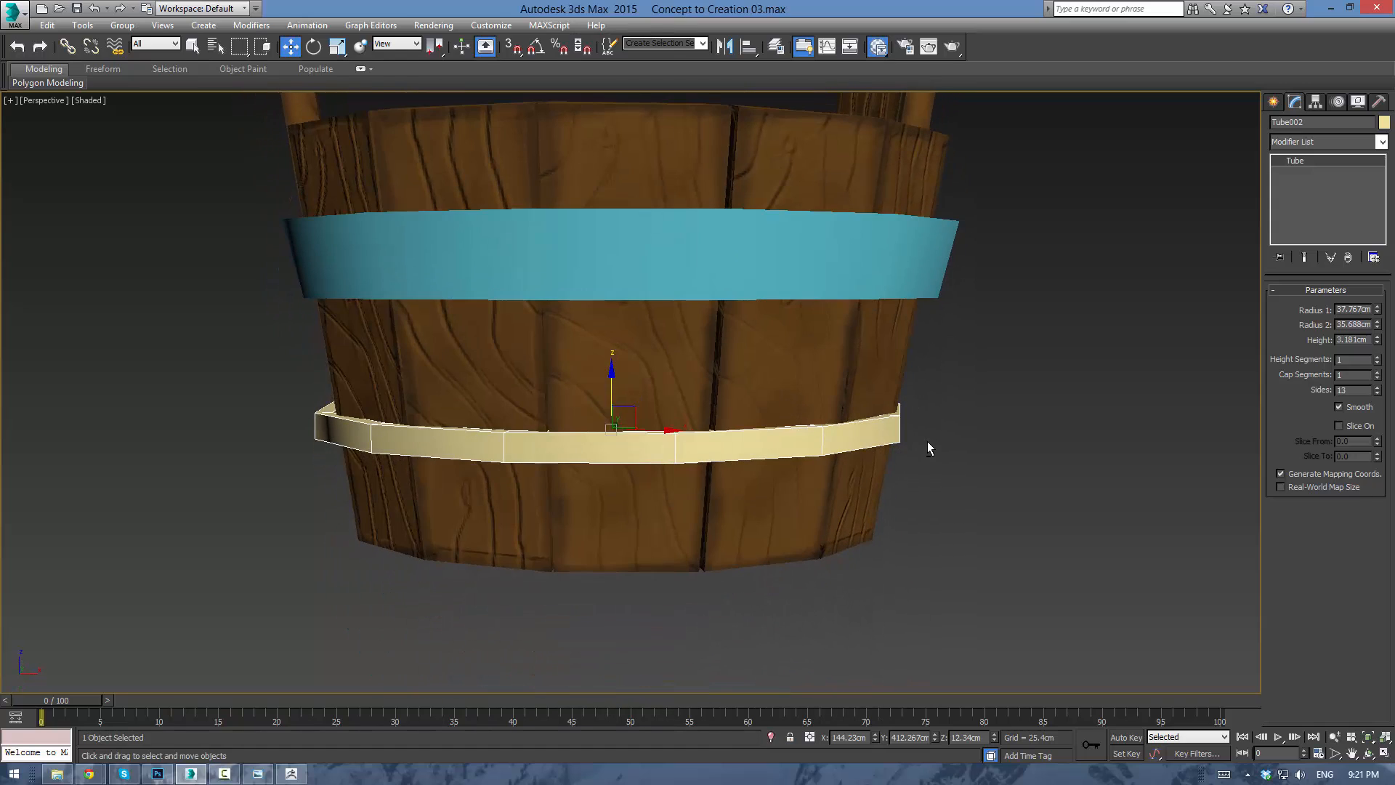
{"action": "key", "text": "ctrl+e"}
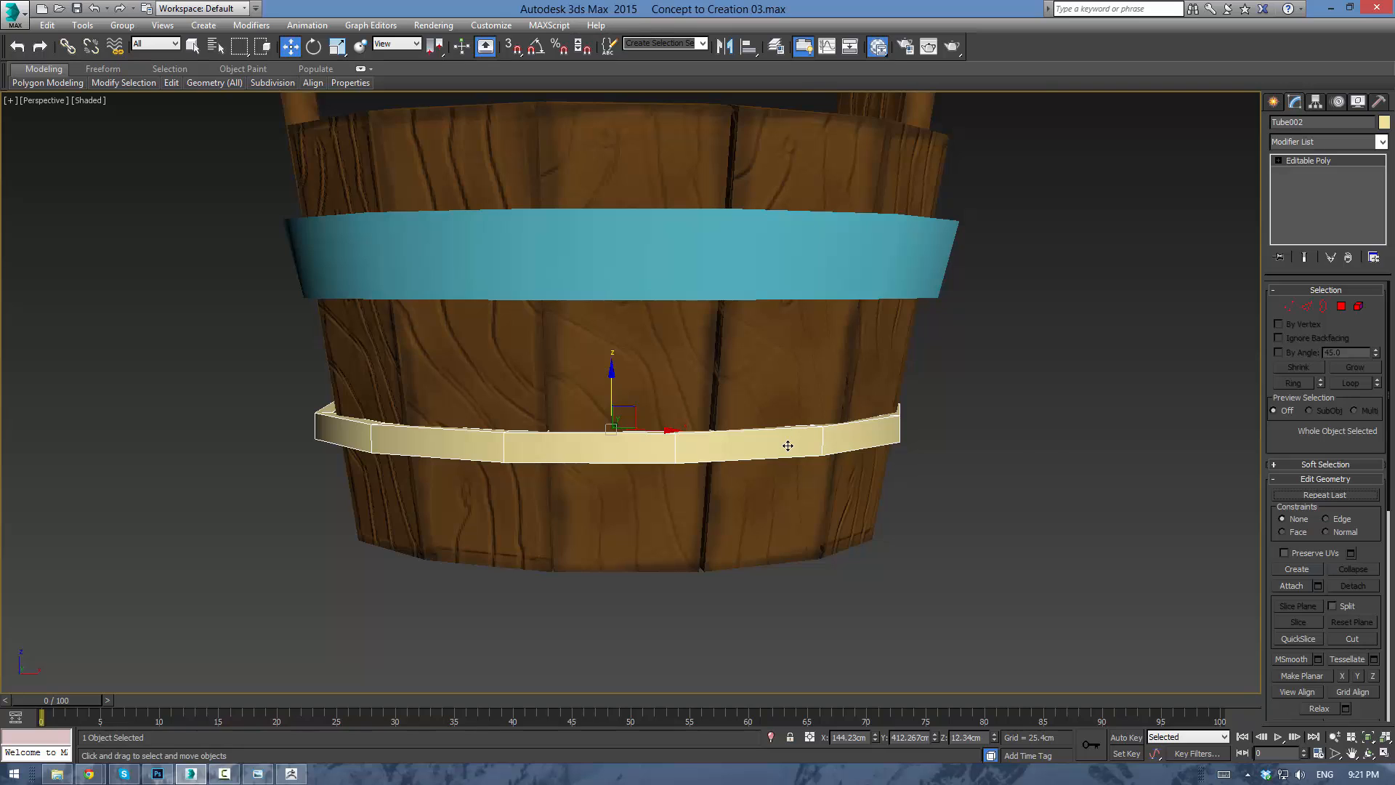
{"action": "key", "text": "1"}
{"action": "key", "text": "f"}
{"action": "middle_click_drag", "start_coordinate": [738, 421], "coordinate": [687, 489]}
{"action": "key", "text": "F3"}
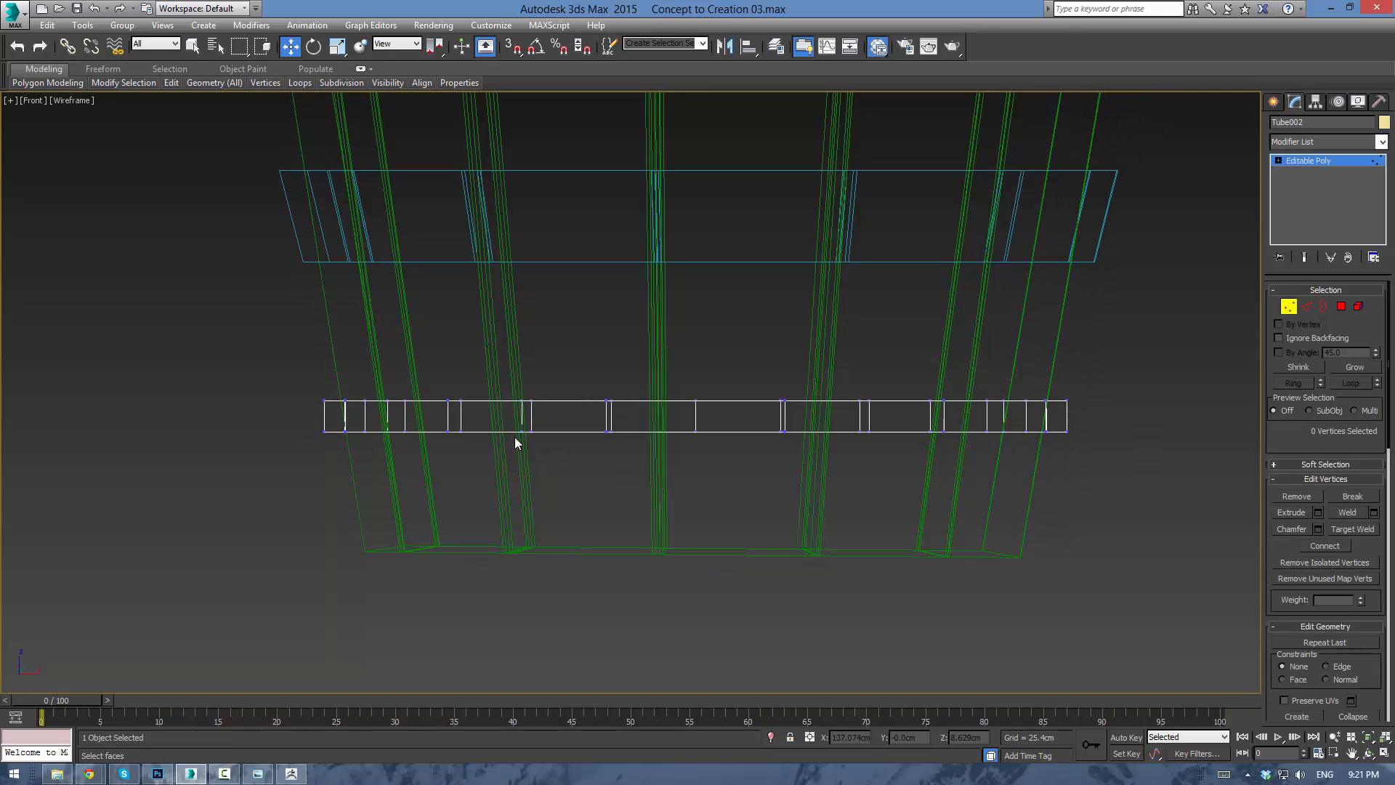
{"action": "left_click_drag", "start_coordinate": [912, 479], "coordinate": [1090, 488]}
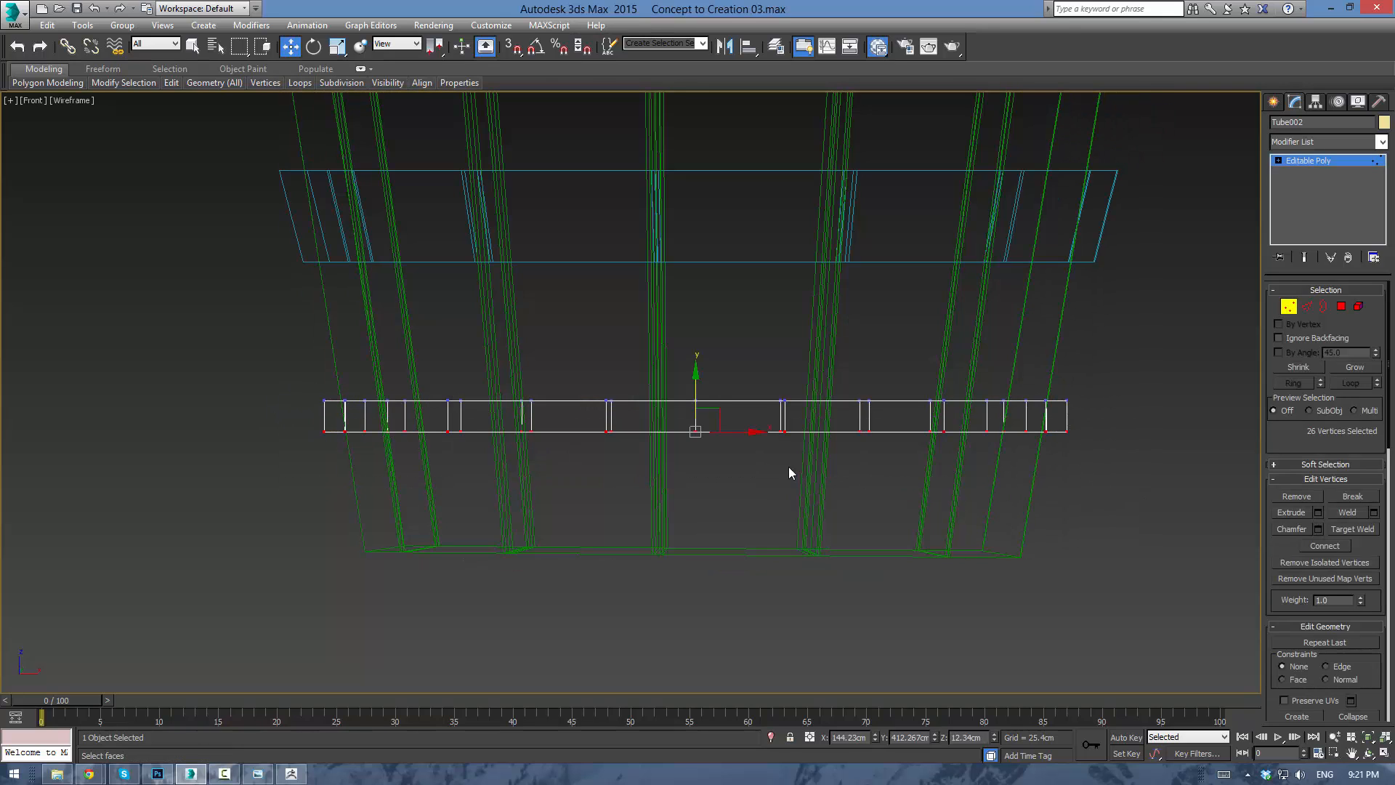
{"action": "key", "text": "r"}
{"action": "left_click_drag", "start_coordinate": [709, 431], "coordinate": [714, 430]}
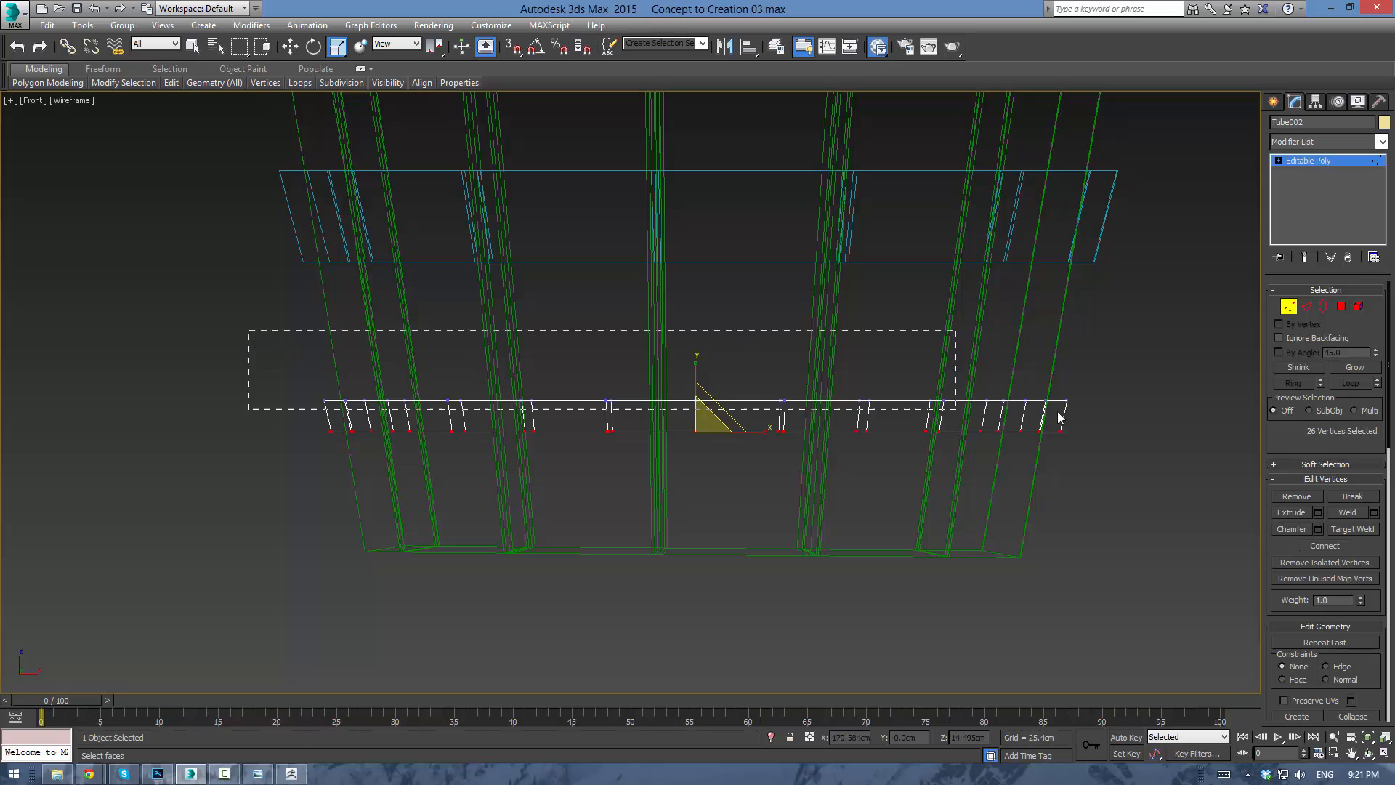
Widen the lower hoop by moving its top vertices up and its bottom vertices down.
{"action": "left_click_drag", "start_coordinate": [1104, 420], "coordinate": [1104, 420]}
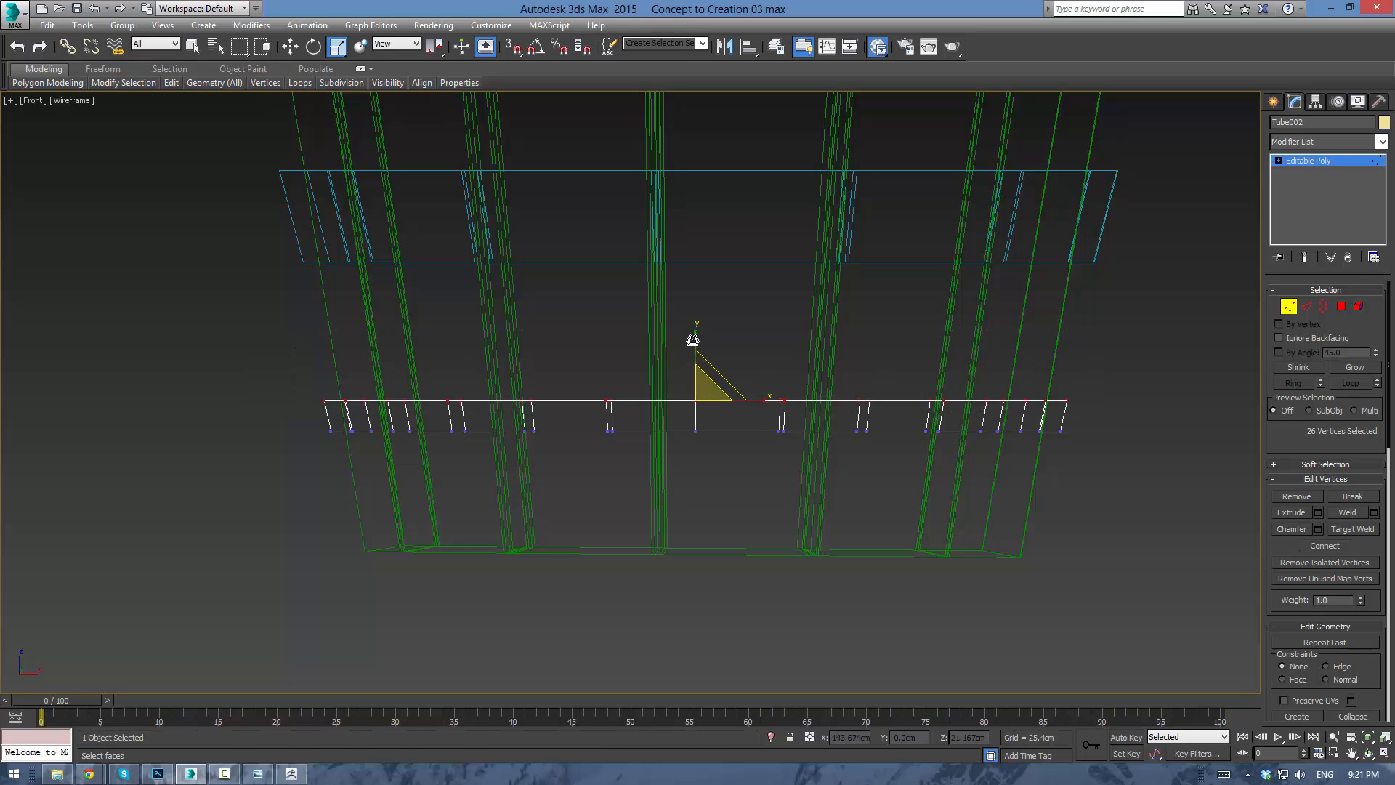
{"action": "key", "text": "w"}
{"action": "left_click_drag", "start_coordinate": [695, 342], "coordinate": [699, 327]}
{"action": "left_click_drag", "start_coordinate": [1101, 509], "coordinate": [1102, 512]}
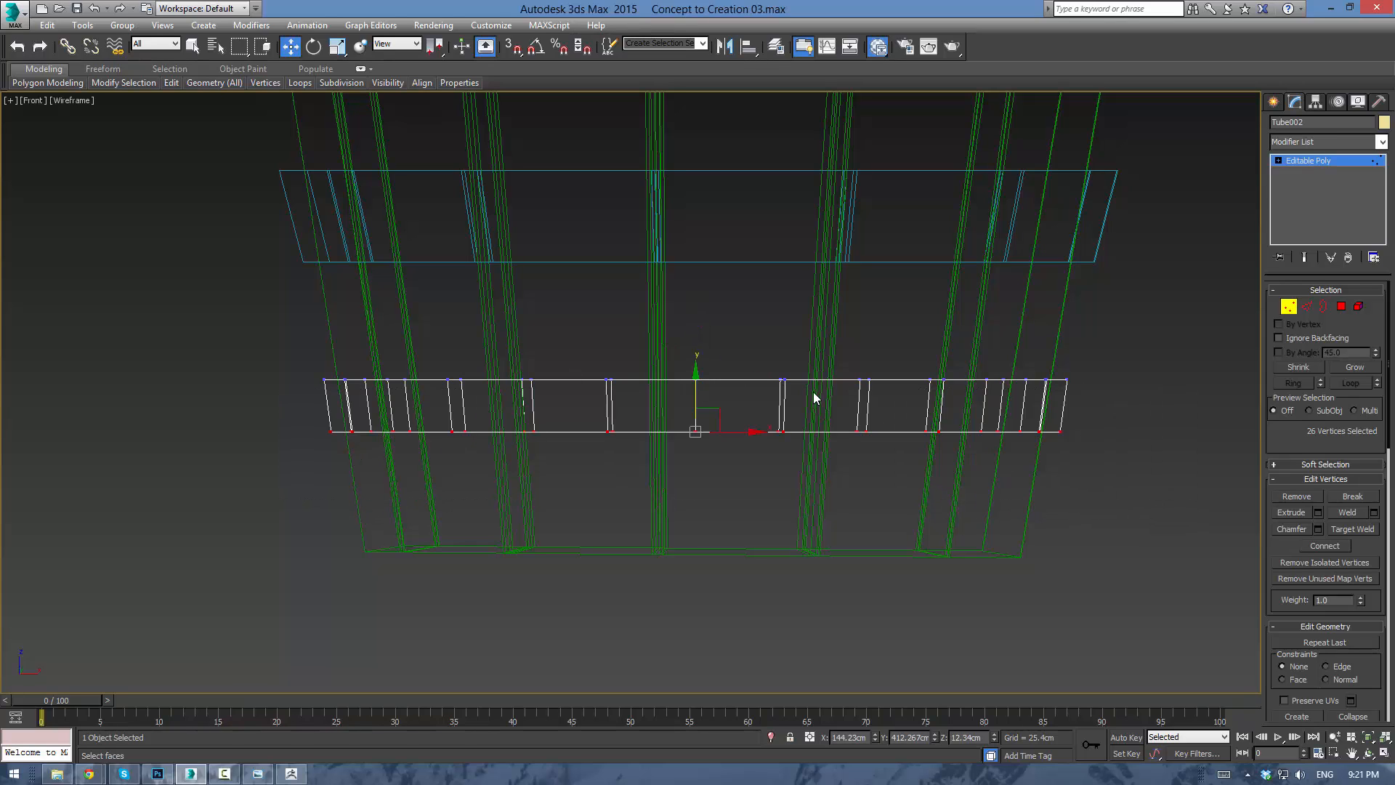
{"action": "left_click_drag", "start_coordinate": [696, 391], "coordinate": [694, 416]}
Scale the lower hoop's top vertices outward to follow the bucket's slope, leave vertex editing and check the fit in shaded perspective.
{"action": "left_click_drag", "start_coordinate": [169, 266], "coordinate": [1211, 423]}
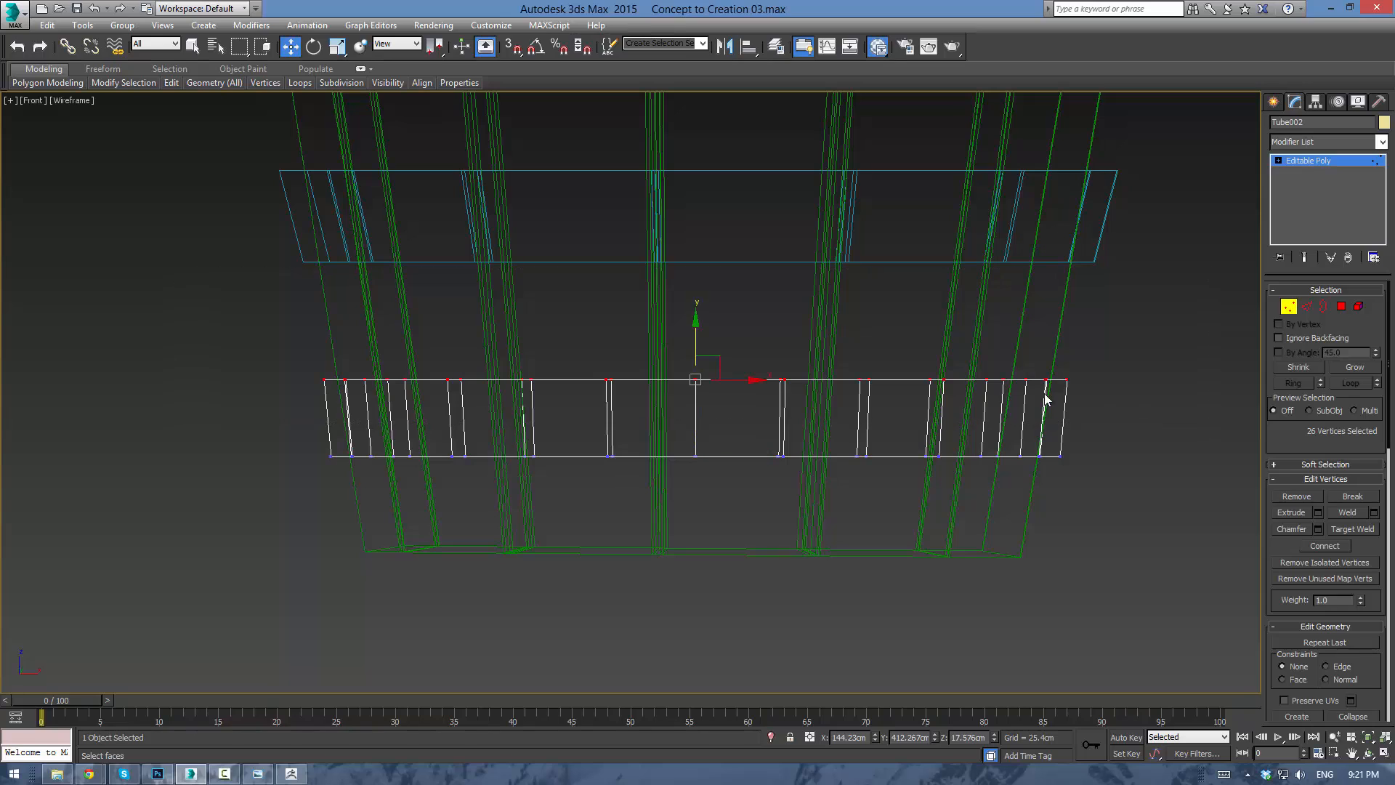
{"action": "key", "text": "r"}
{"action": "left_click_drag", "start_coordinate": [697, 371], "coordinate": [701, 369]}
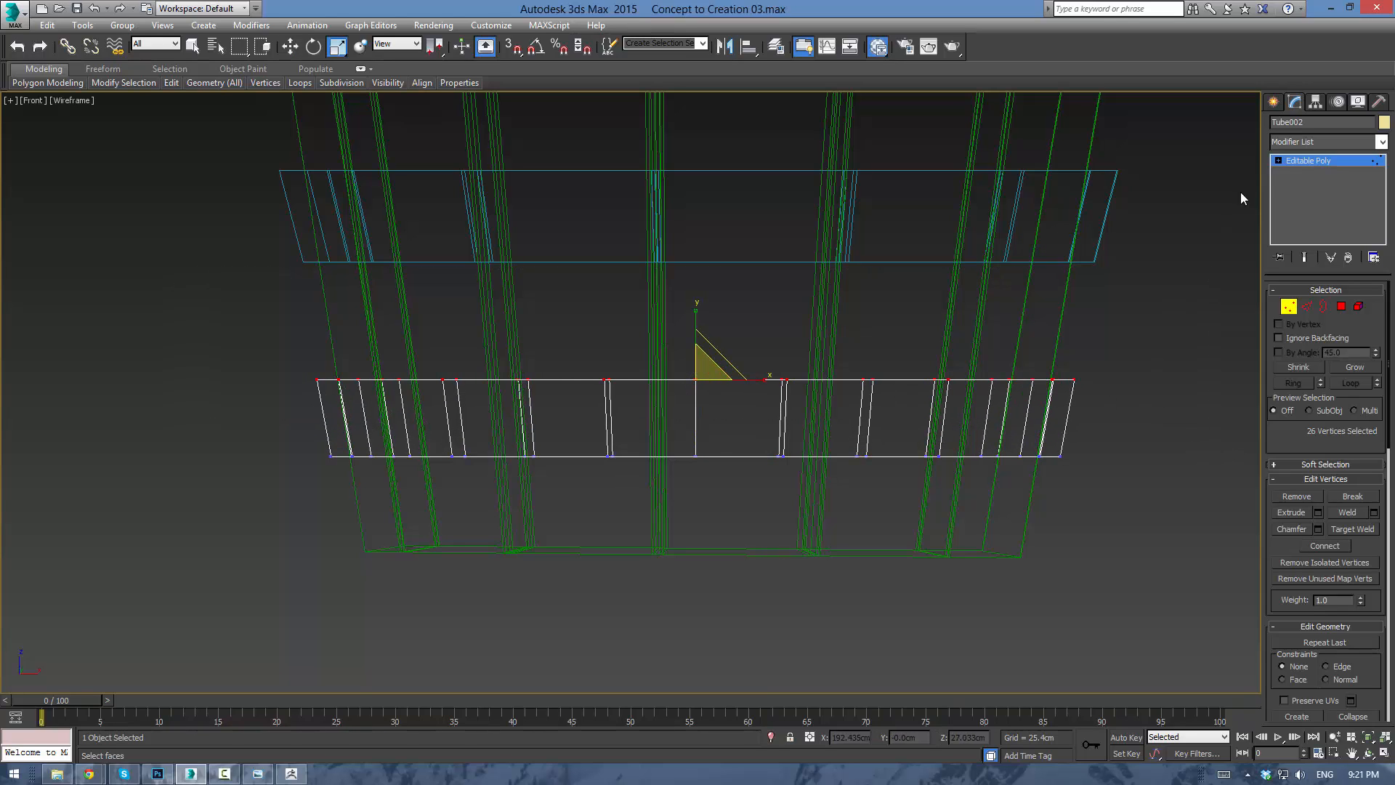
{"action": "left_click", "coordinate": [1296, 161]}
{"action": "left_click", "coordinate": [1154, 305]}
{"action": "key", "text": "p"}
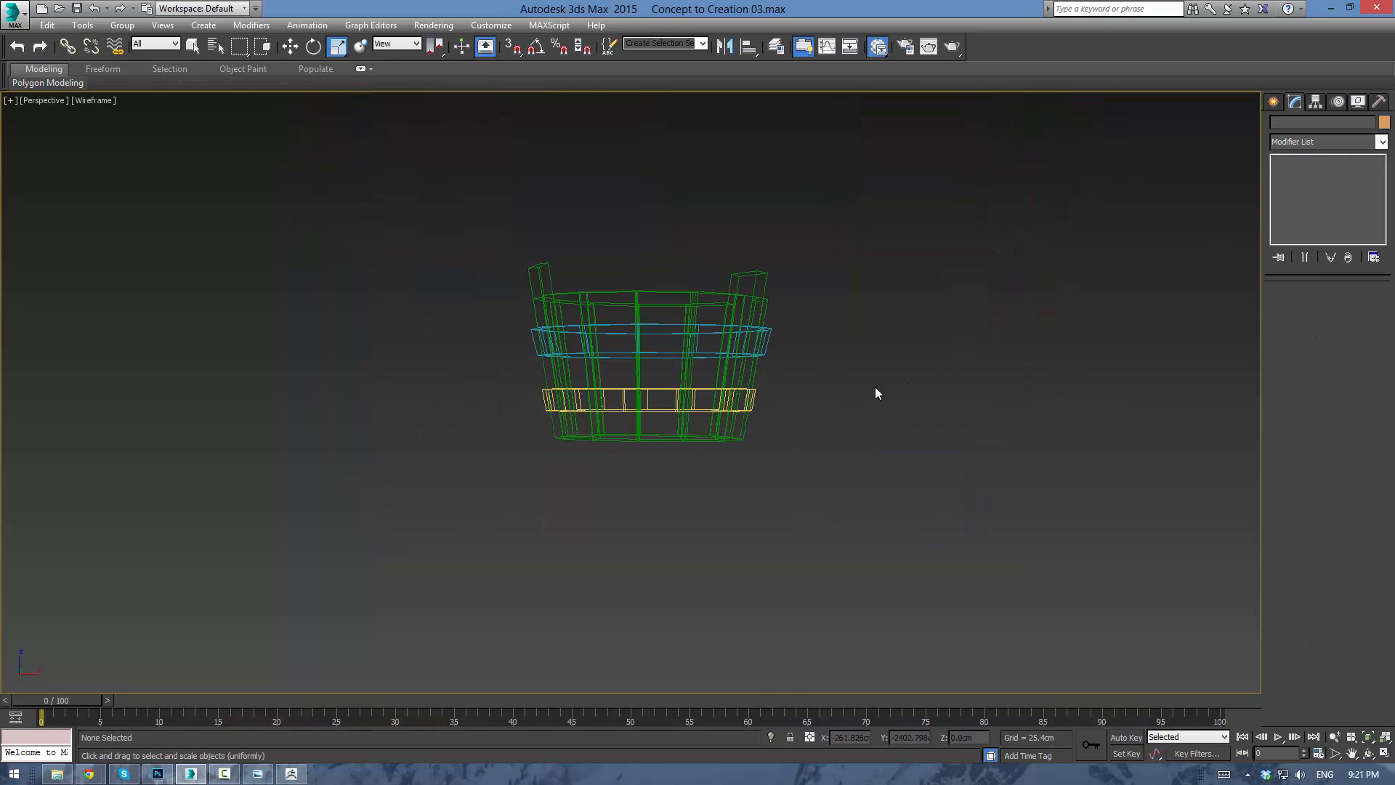
{"action": "key", "text": "F3"}
{"action": "mouse_move", "coordinate": [769, 399]}
{"action": "middle_mouse_down", "text": "alt"}
{"action": "mouse_move", "coordinate": [701, 361]}
{"action": "mouse_move", "coordinate": [733, 398]}
{"action": "mouse_move", "coordinate": [620, 374]}
{"action": "mouse_move", "coordinate": [679, 405]}
{"action": "middle_mouse_up", "text": "alt"}
{"action": "scroll", "coordinate": [699, 283], "scroll_direction": "up", "scroll_amount": 5}
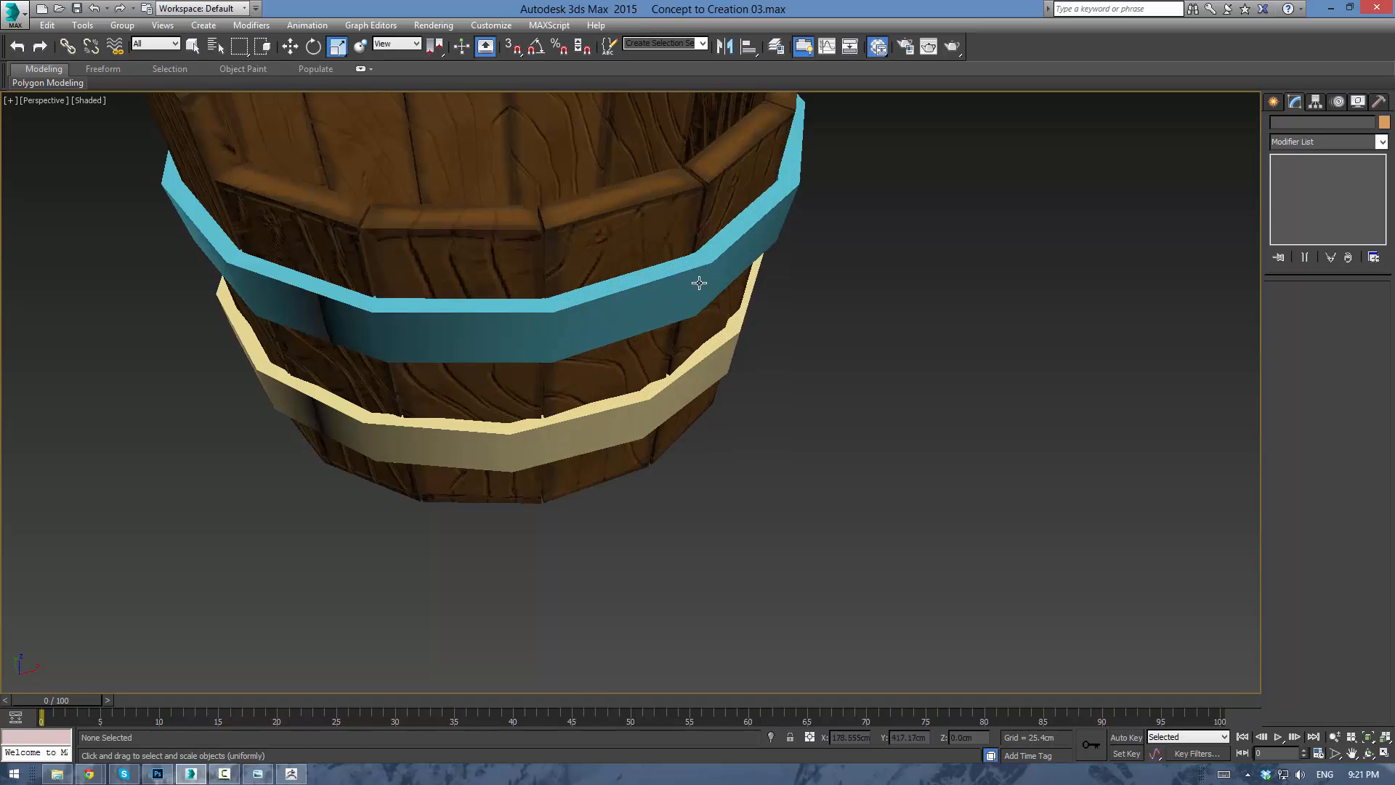
Thin the upper hoop by scaling its 26 outer vertices slightly inward, undoing the first edge scaling, and leave vertex editing.
{"action": "middle_click_drag", "start_coordinate": [699, 283], "coordinate": [742, 380], "text": "alt"}
{"action": "left_click", "coordinate": [741, 380]}
{"action": "left_click", "coordinate": [1311, 308]}
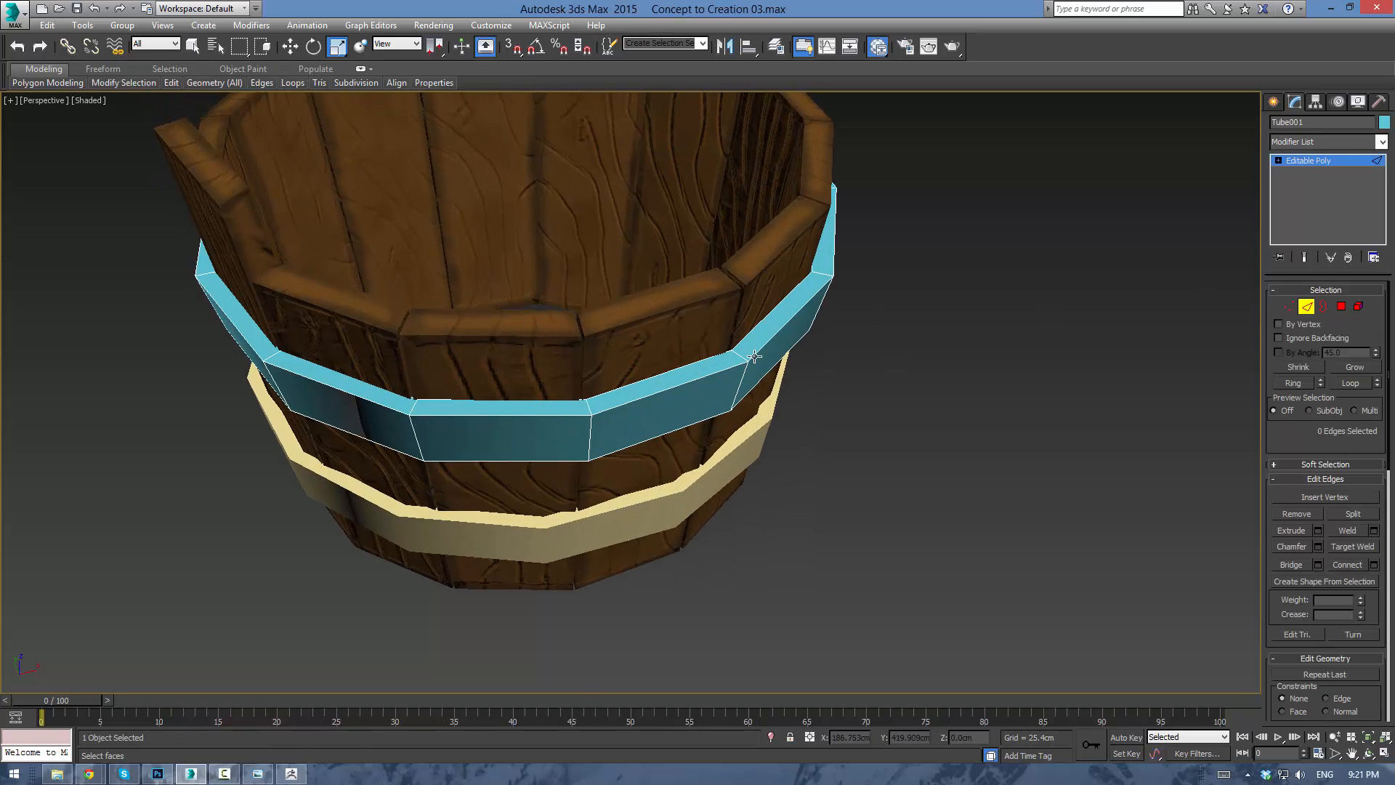
{"action": "left_click", "coordinate": [739, 376]}
{"action": "left_click", "coordinate": [588, 431], "text": "shift"}
{"action": "left_click_drag", "start_coordinate": [524, 101], "coordinate": [477, 71]}
{"action": "key", "text": "ctrl+z"}
{"action": "middle_click_drag", "start_coordinate": [654, 277], "coordinate": [679, 309]}
{"action": "left_click", "coordinate": [1291, 307]}
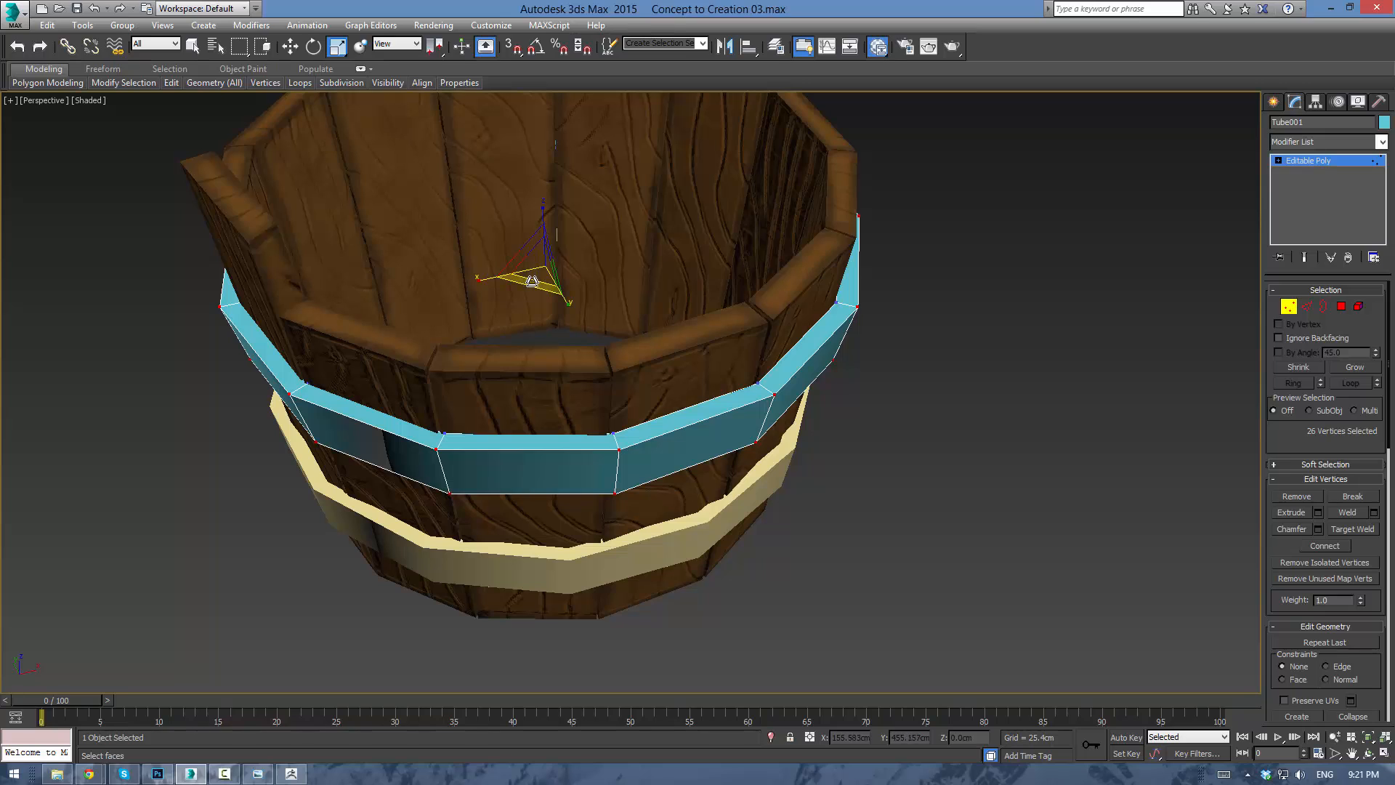
{"action": "left_click_drag", "start_coordinate": [533, 282], "coordinate": [533, 283]}
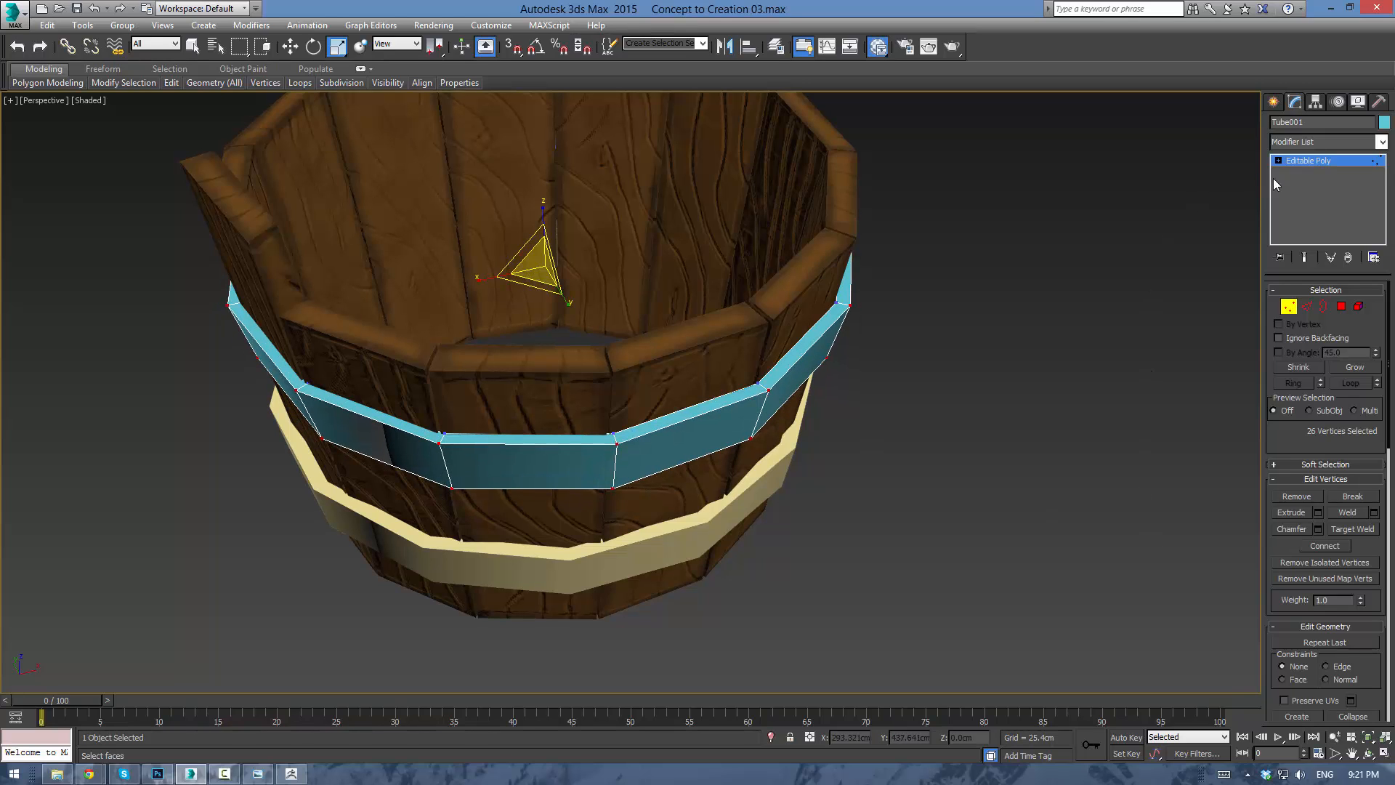
{"action": "left_click", "coordinate": [1294, 164]}
{"action": "left_click", "coordinate": [968, 342]}
Select both hoops and set their object color to light grey.
{"action": "scroll", "coordinate": [968, 342], "scroll_direction": "down", "scroll_amount": 4}
{"action": "middle_click_drag", "start_coordinate": [968, 341], "coordinate": [855, 399], "text": "alt"}
{"action": "left_click", "coordinate": [856, 399]}
{"action": "left_click", "coordinate": [860, 513], "text": "ctrl"}
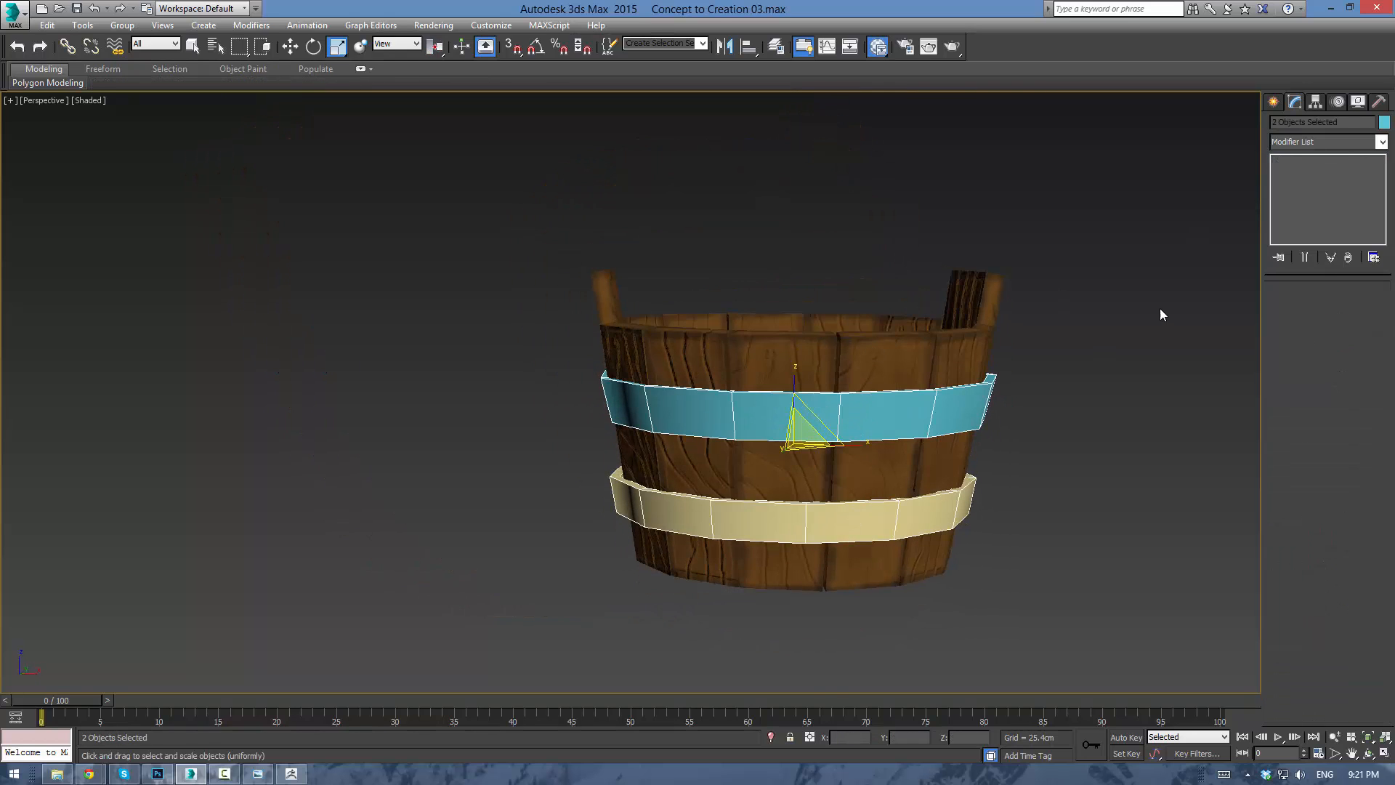
{"action": "left_click", "coordinate": [1385, 122]}
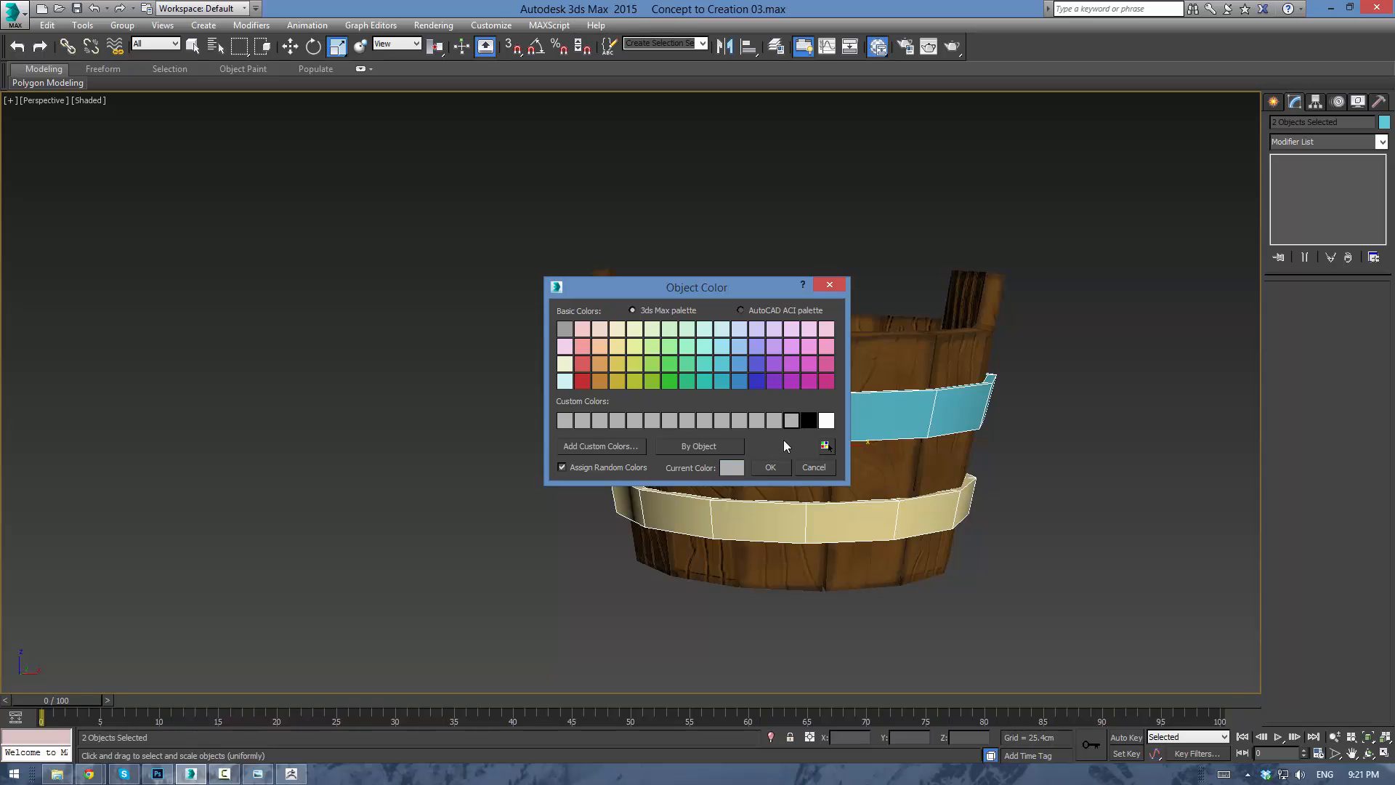
{"action": "left_click", "coordinate": [771, 468]}
{"action": "left_click", "coordinate": [1053, 463]}
{"action": "scroll", "coordinate": [982, 454], "scroll_direction": "down", "scroll_amount": 1}
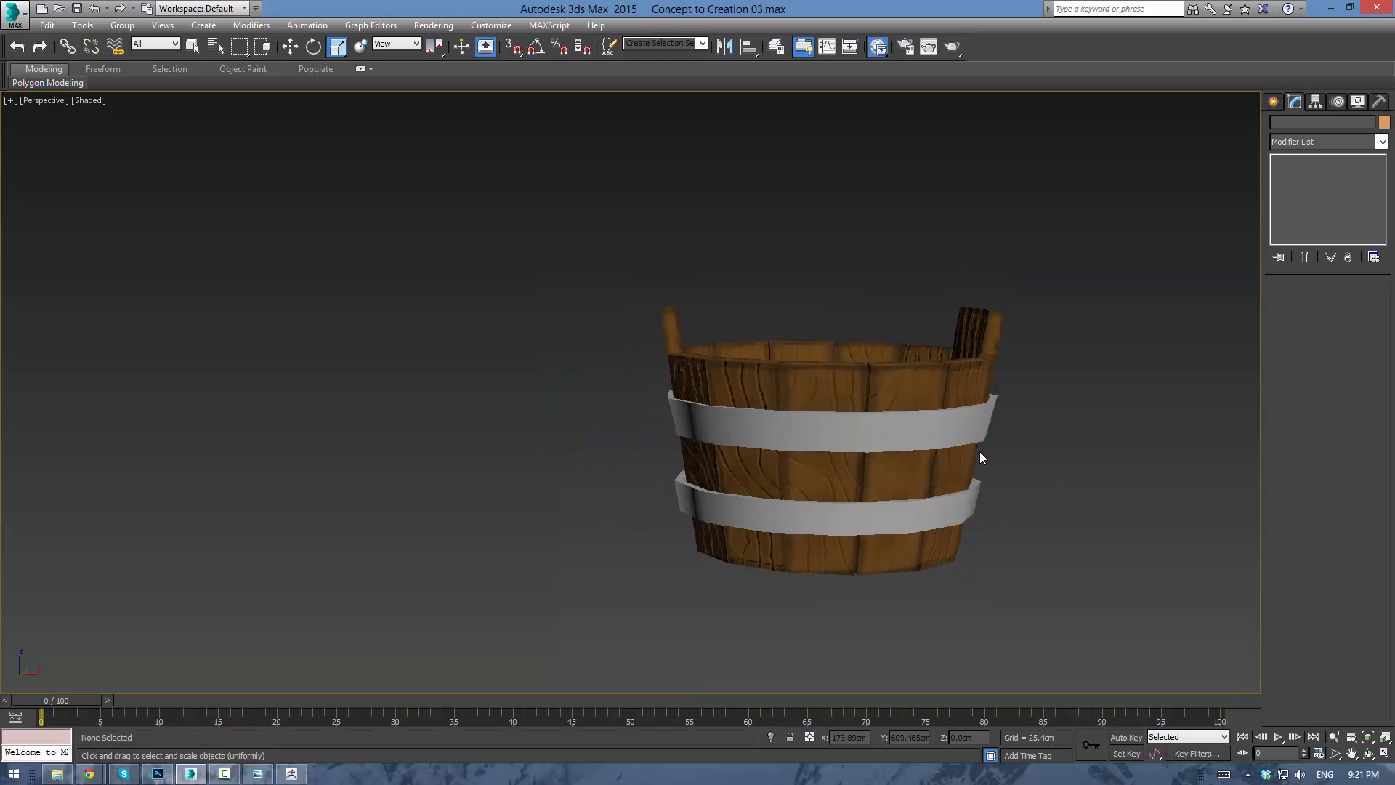
{"action": "scroll", "coordinate": [1062, 454], "scroll_direction": "up", "scroll_amount": 1}
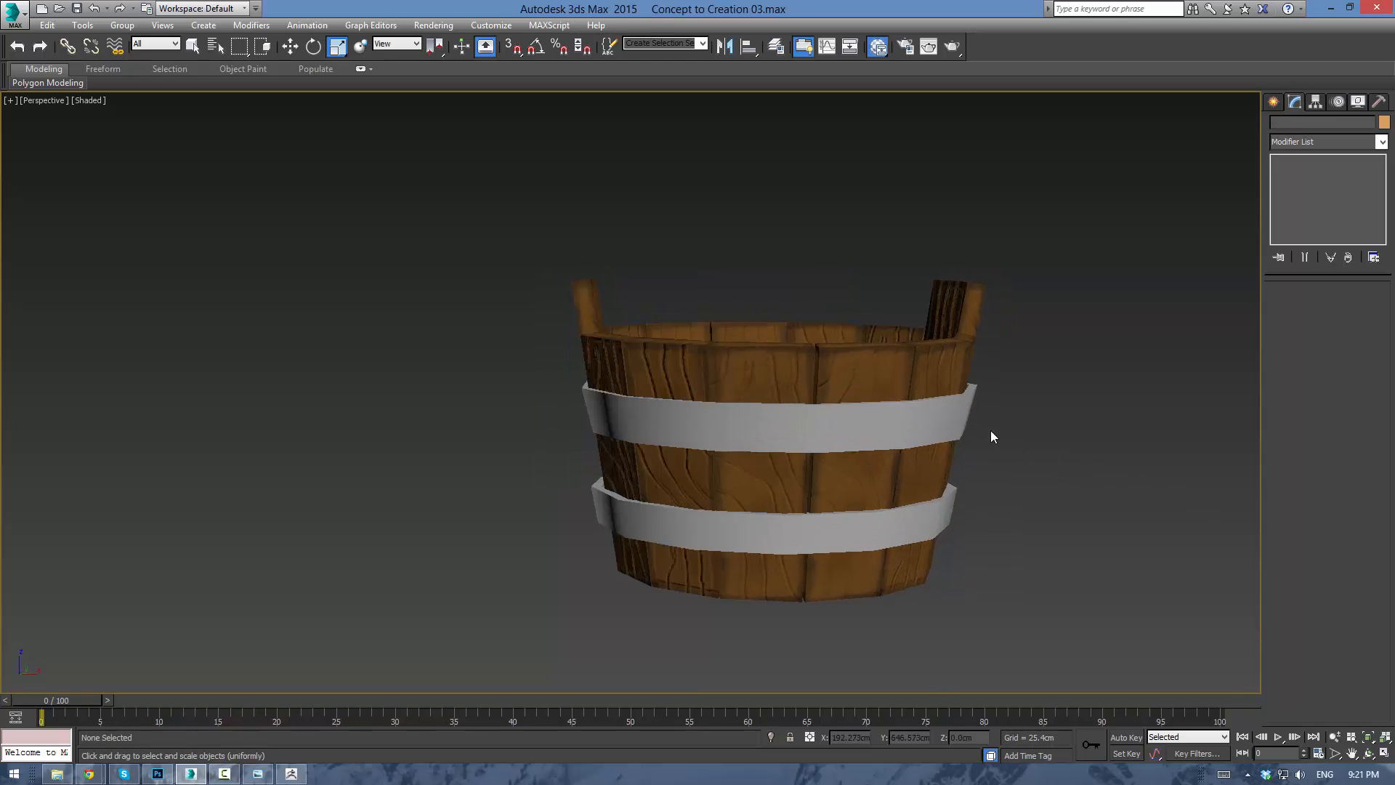
Delete the lower hoop from the bucket.
{"action": "left_click", "coordinate": [840, 430]}
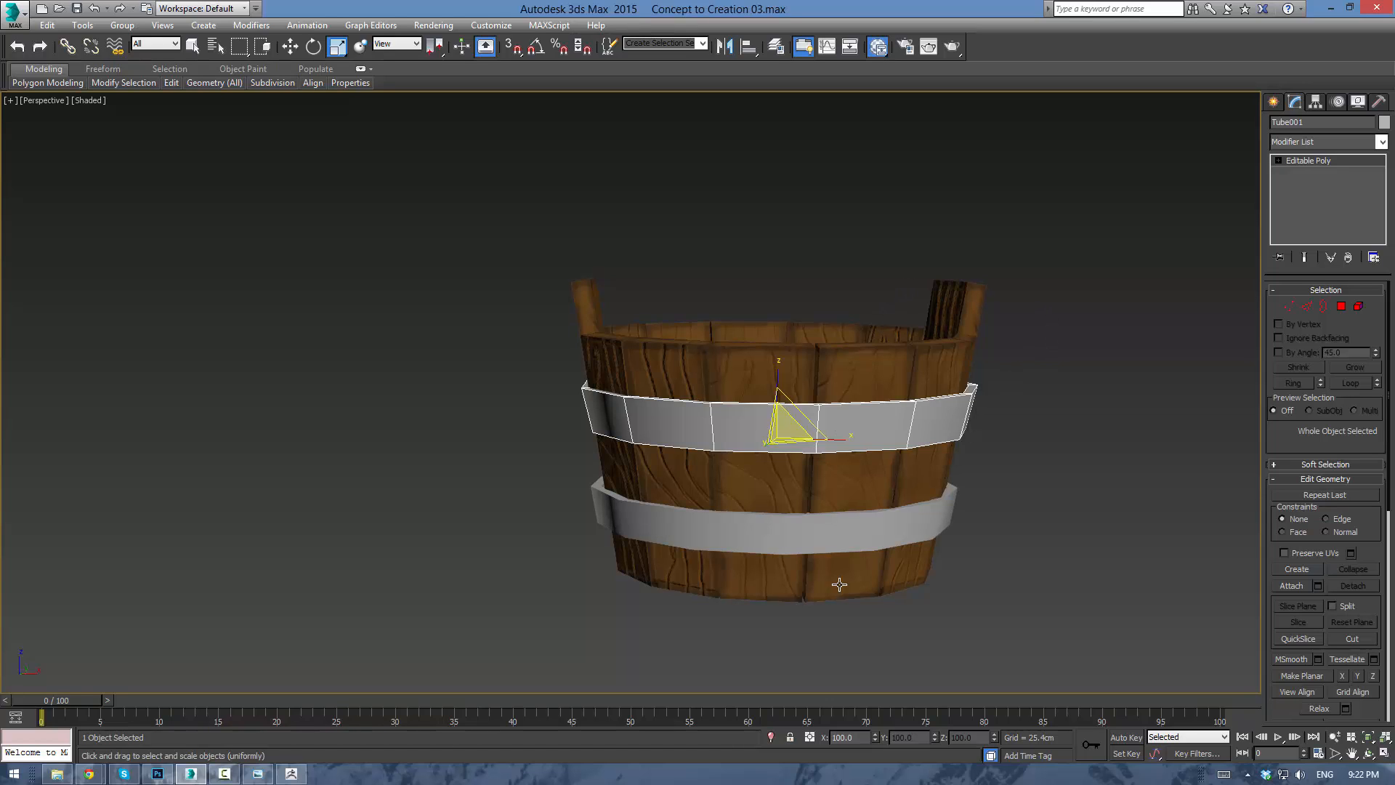
{"action": "left_click", "coordinate": [854, 535]}
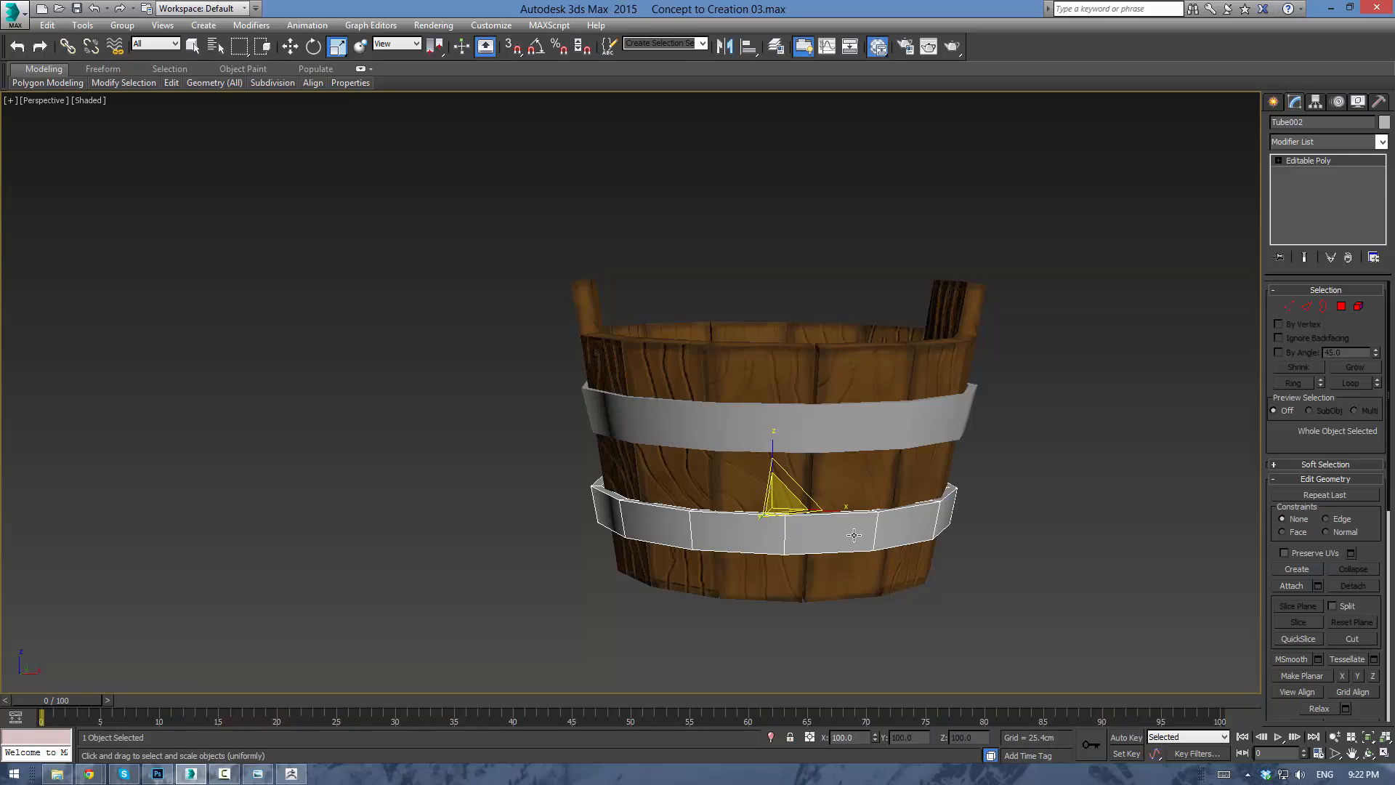
{"action": "key", "text": "Delete"}
Apply a UVW Map modifier with cylindrical mapping to the remaining upper hoop.
{"action": "left_click", "coordinate": [847, 436]}
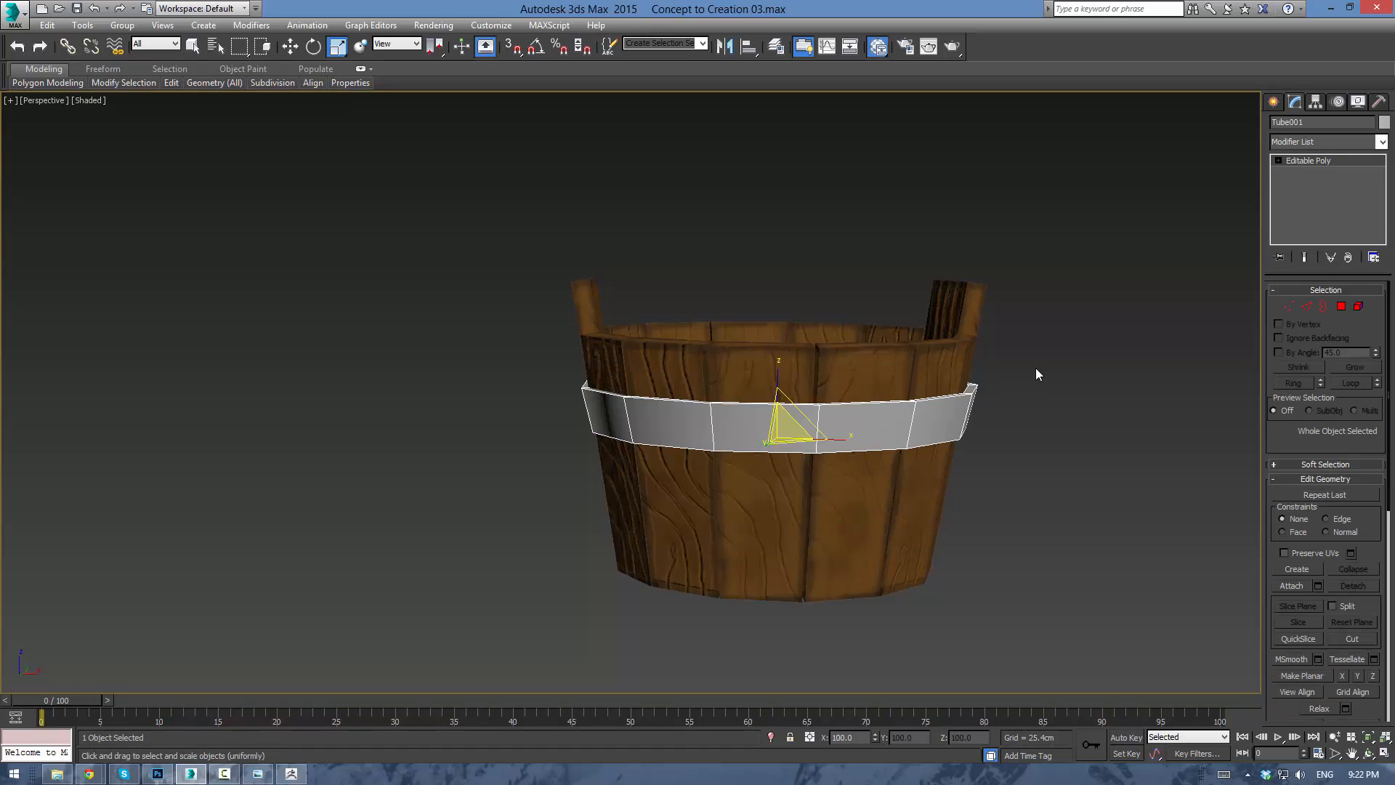
{"action": "middle_click_drag", "start_coordinate": [1035, 374], "coordinate": [1018, 312], "text": "alt"}
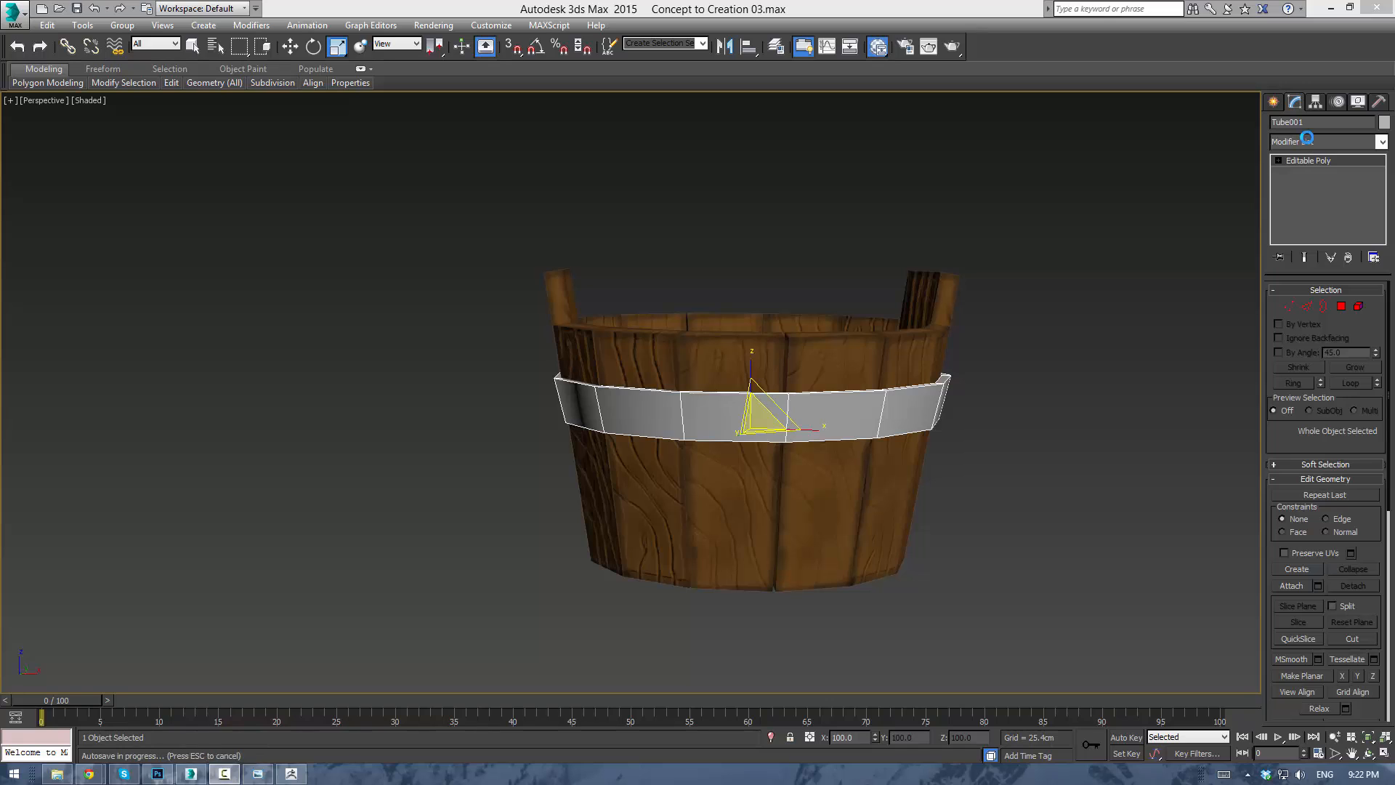
{"action": "left_click", "coordinate": [1373, 144]}
{"action": "scroll", "coordinate": [1308, 436], "scroll_direction": "down", "scroll_amount": 15}
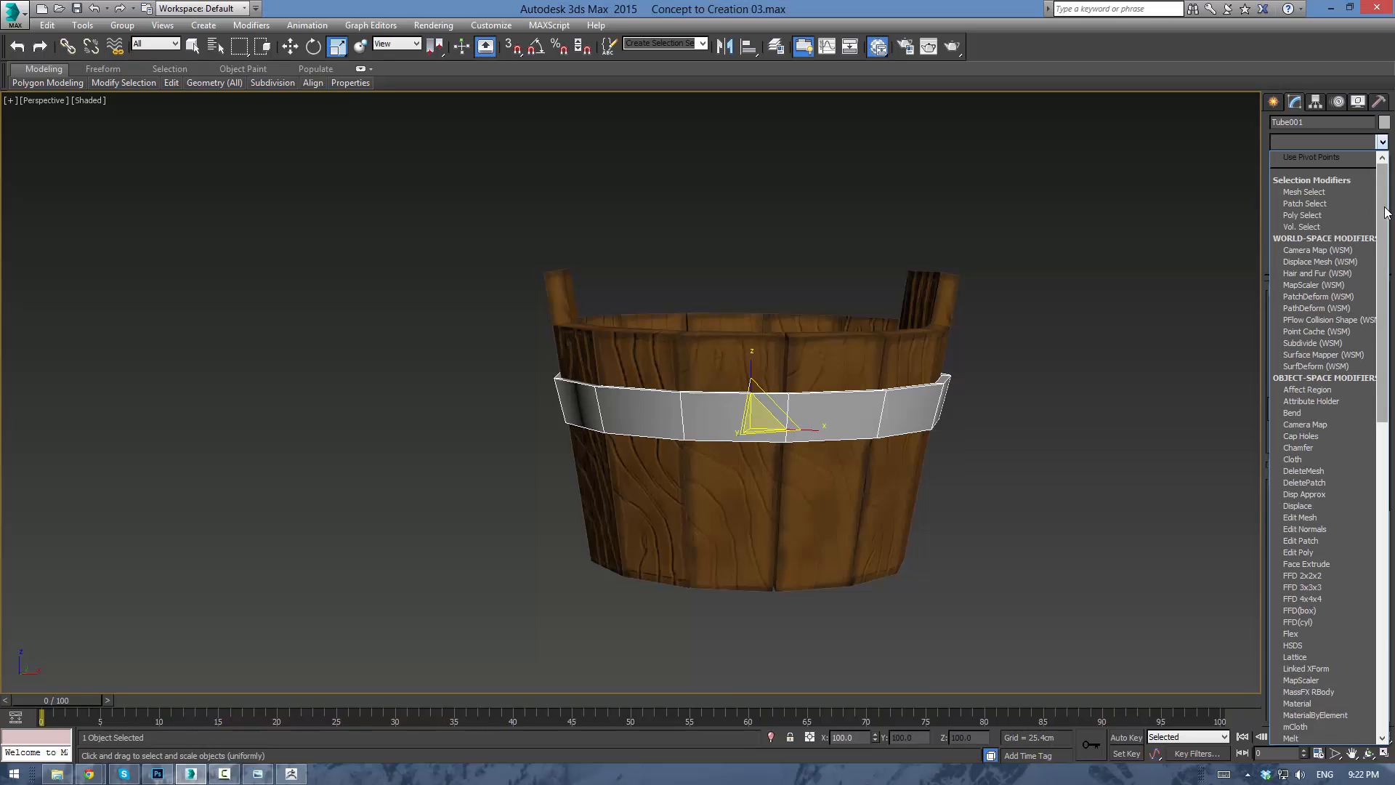
{"action": "left_click", "coordinate": [1305, 612]}
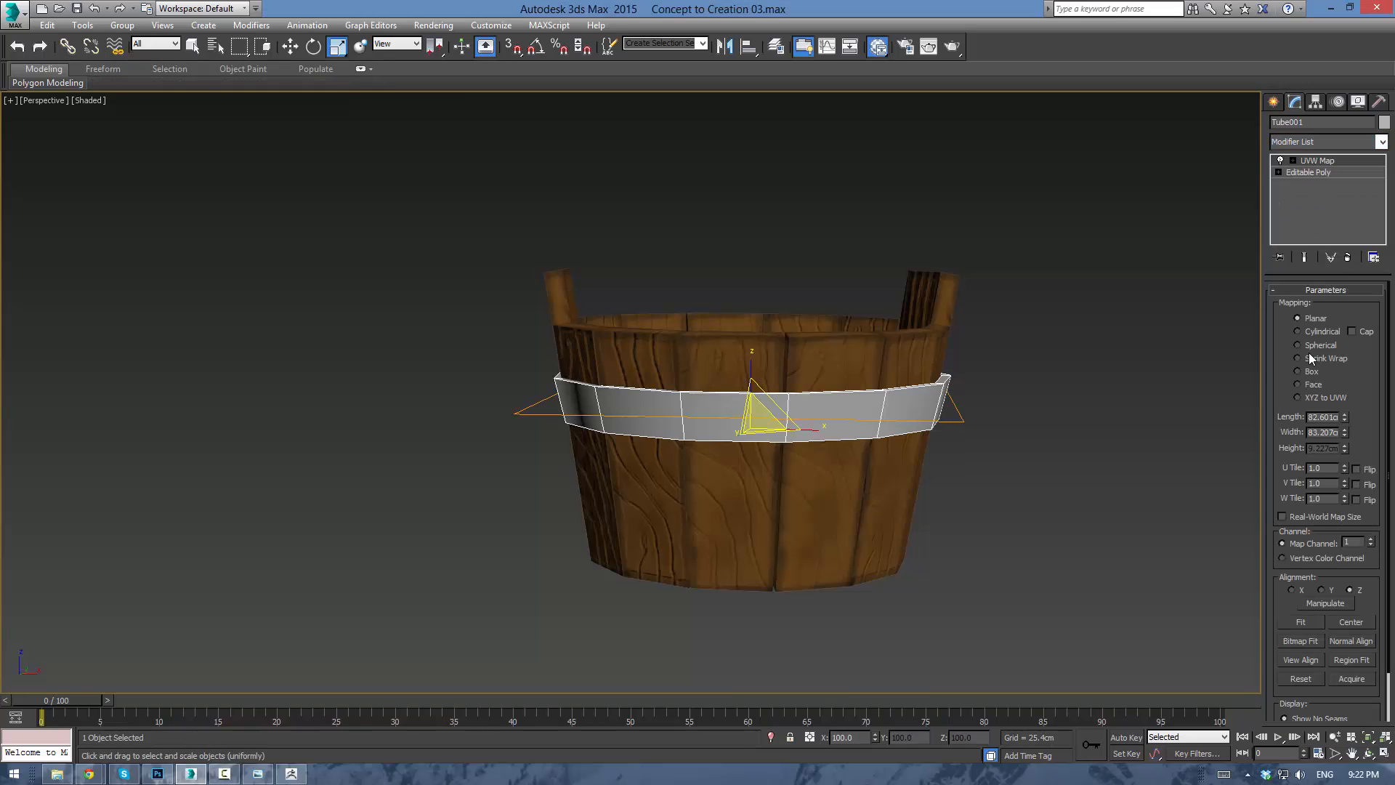
{"action": "left_click", "coordinate": [1317, 332]}
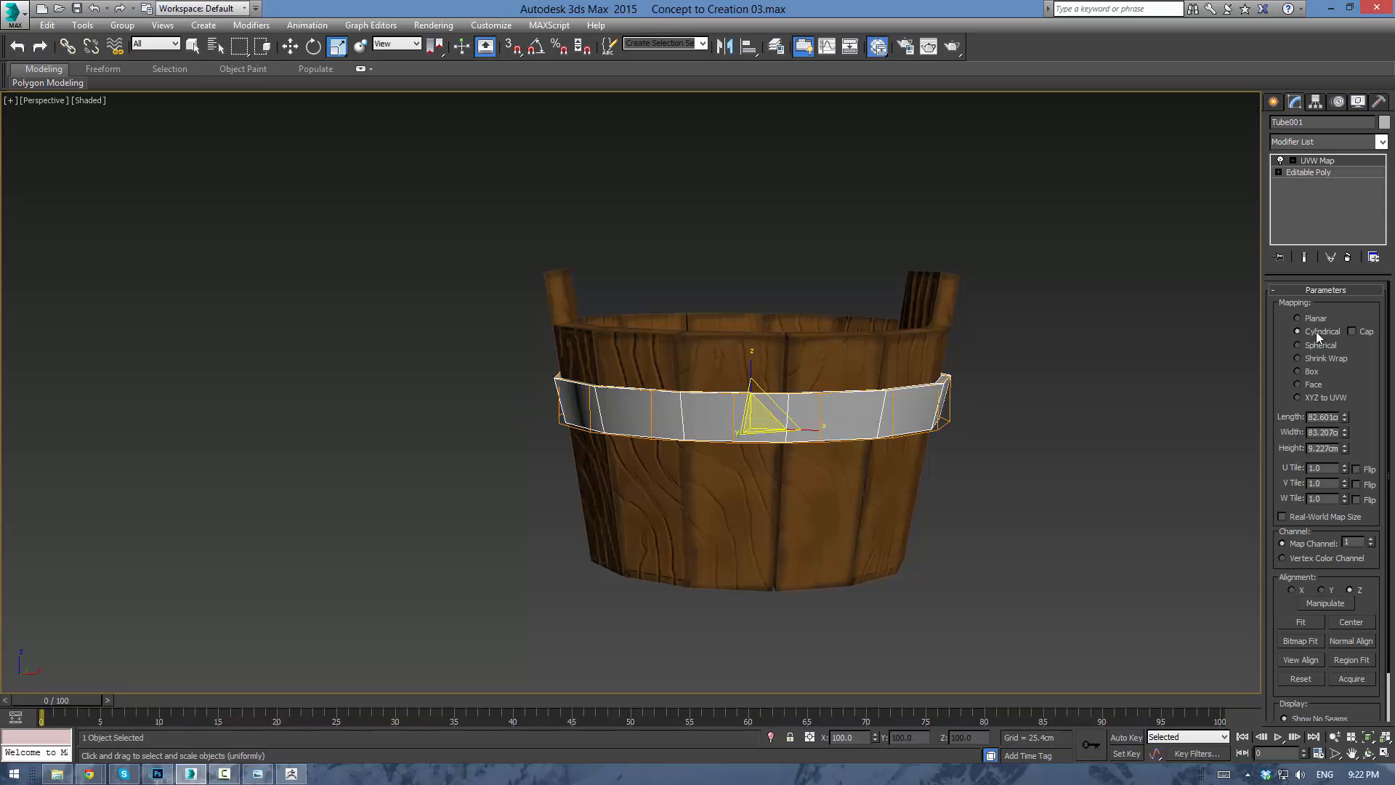
Add an Unwrap UVW modifier to the upper hoop and open its UVs in the UV editor.
{"action": "left_click", "coordinate": [1381, 142]}
{"action": "scroll", "coordinate": [1344, 436], "scroll_direction": "down", "scroll_amount": 15}
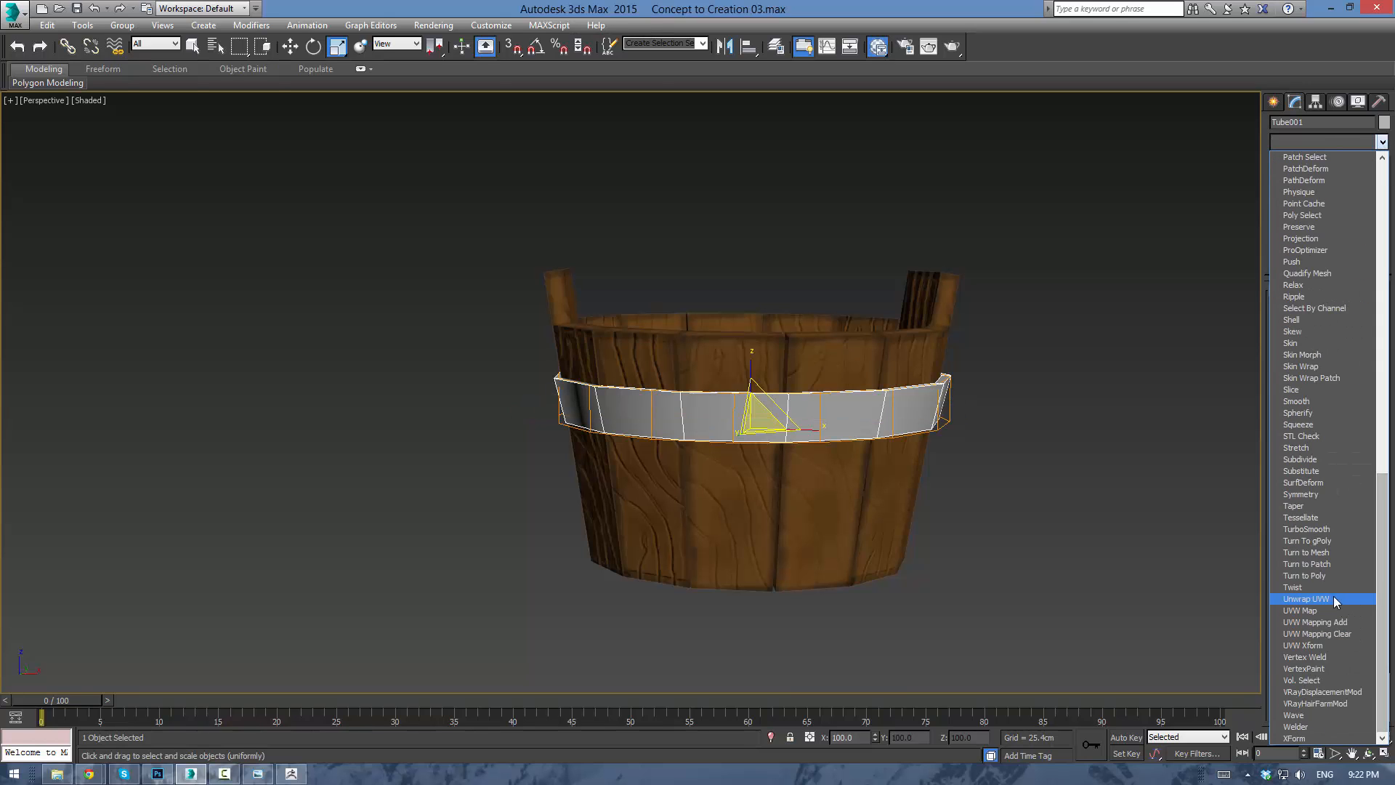
{"action": "left_click", "coordinate": [1323, 592]}
{"action": "left_click", "coordinate": [1316, 386]}
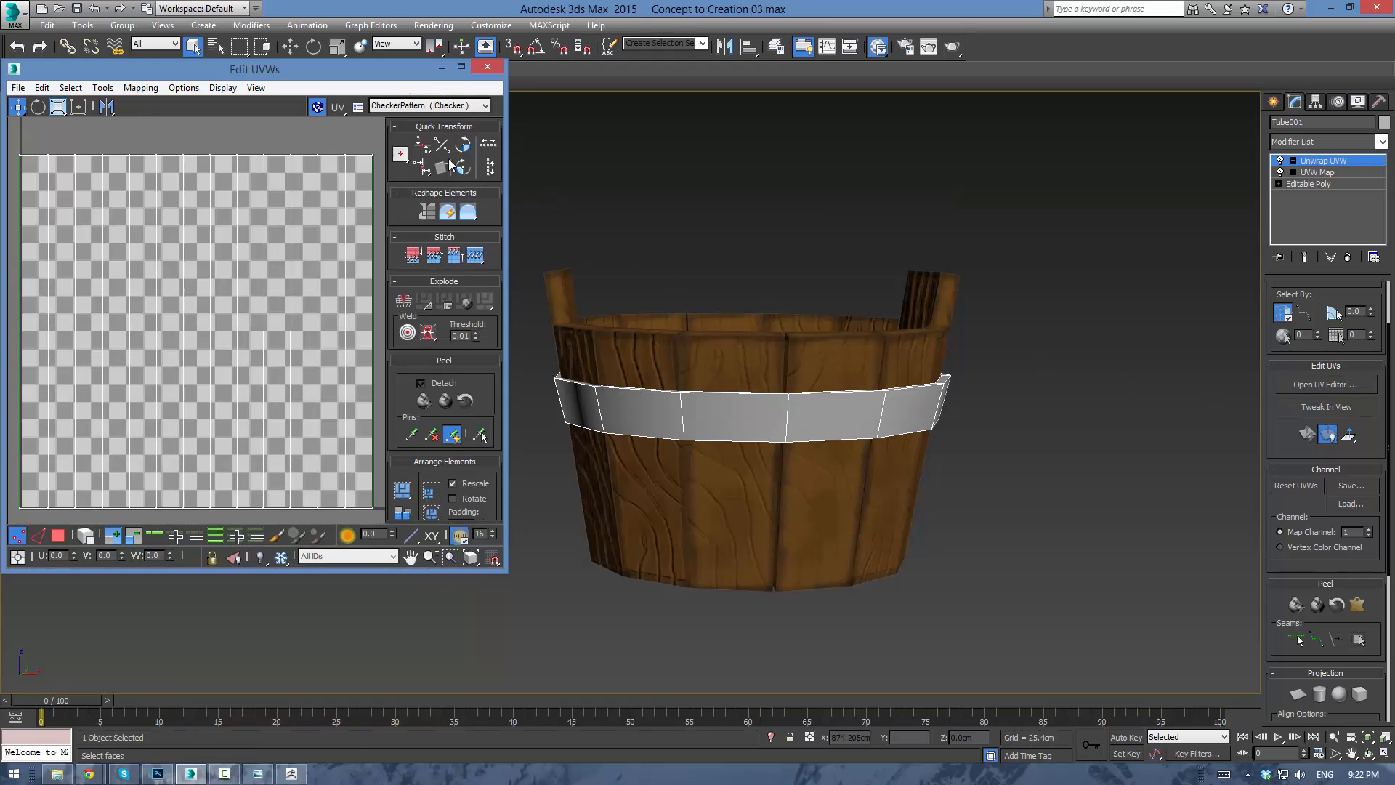
Select all of the hoop's polygons in the Unwrap UVW modifier and apply Unfold Mapping to them.
{"action": "middle_click_drag", "start_coordinate": [752, 274], "coordinate": [830, 315]}
{"action": "key", "text": "ctrl+a"}
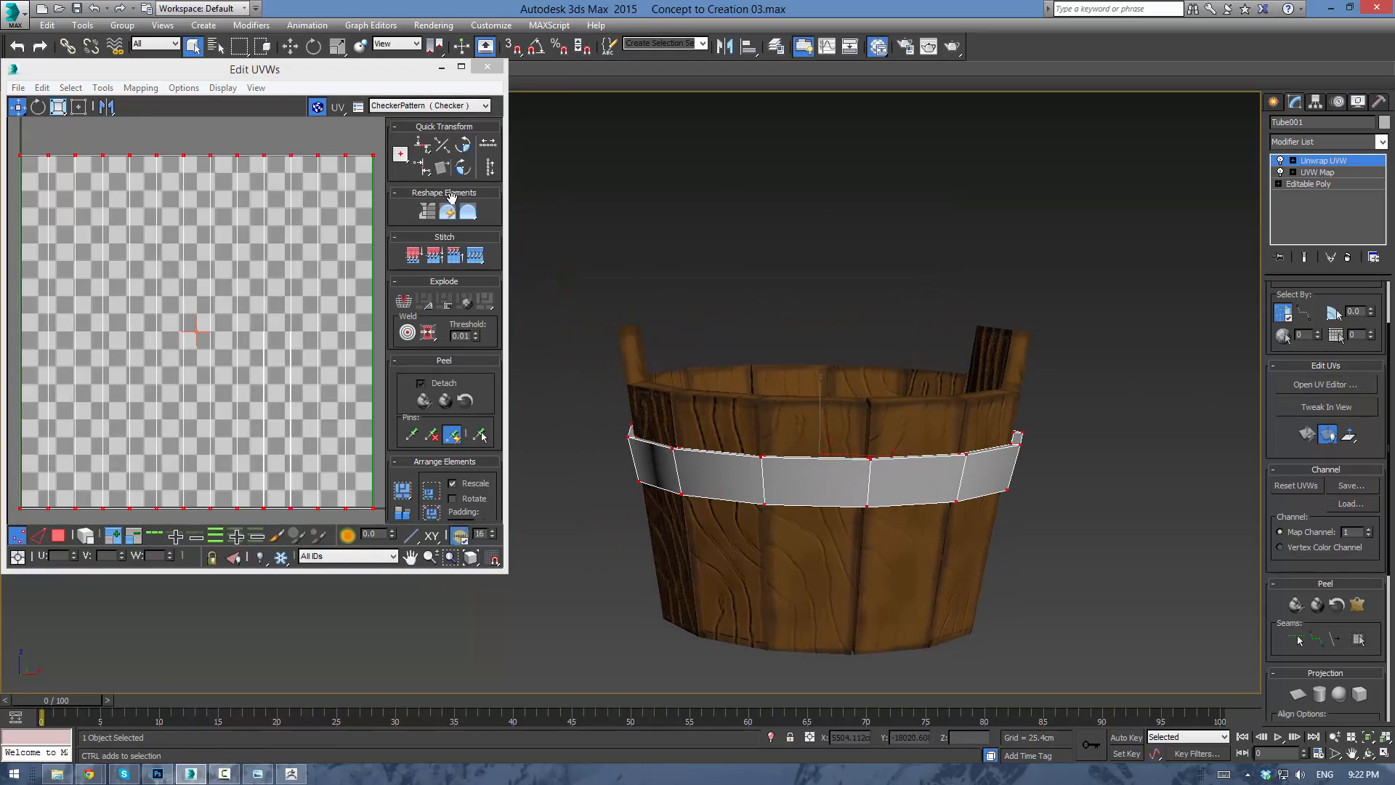
{"action": "left_click", "coordinate": [1292, 161]}
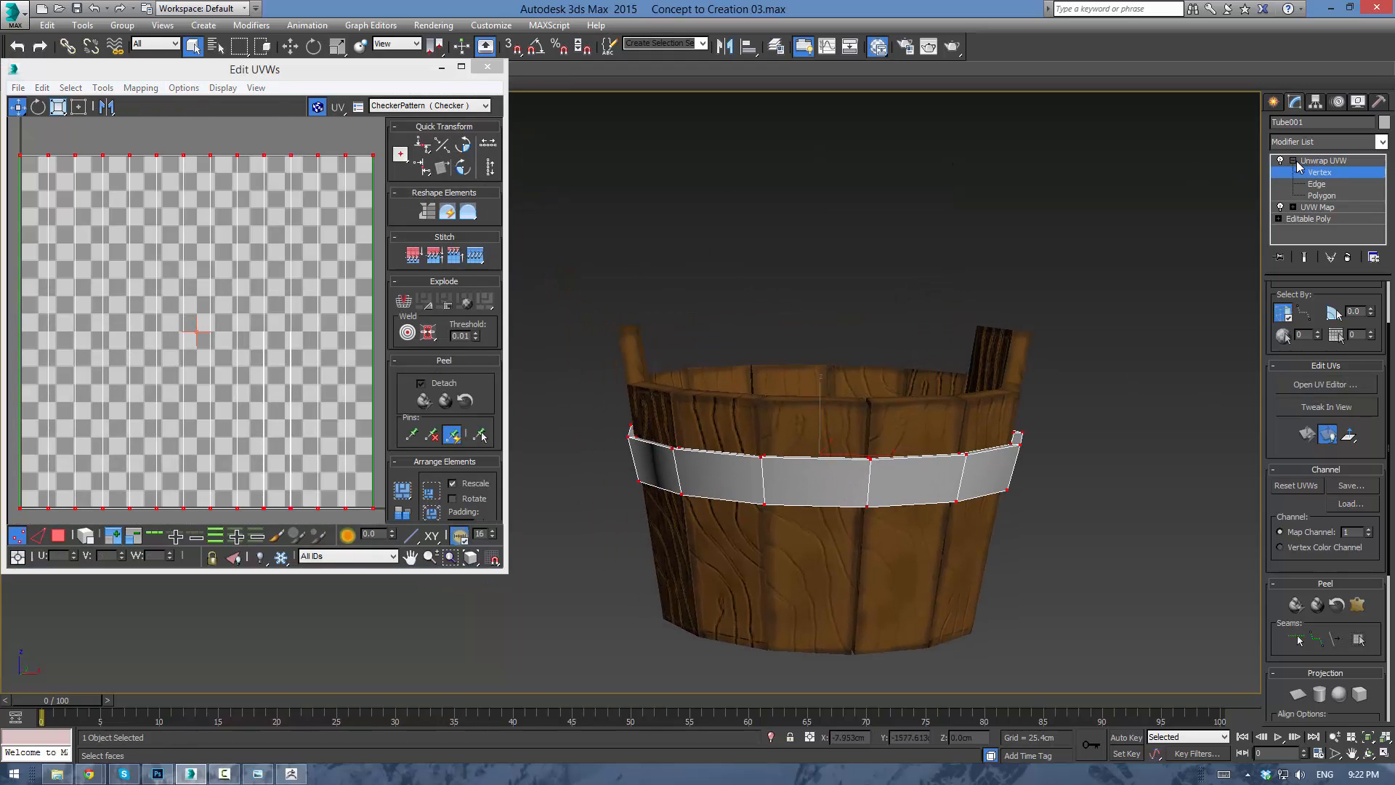
{"action": "left_click", "coordinate": [1321, 195]}
{"action": "left_click", "coordinate": [140, 88]}
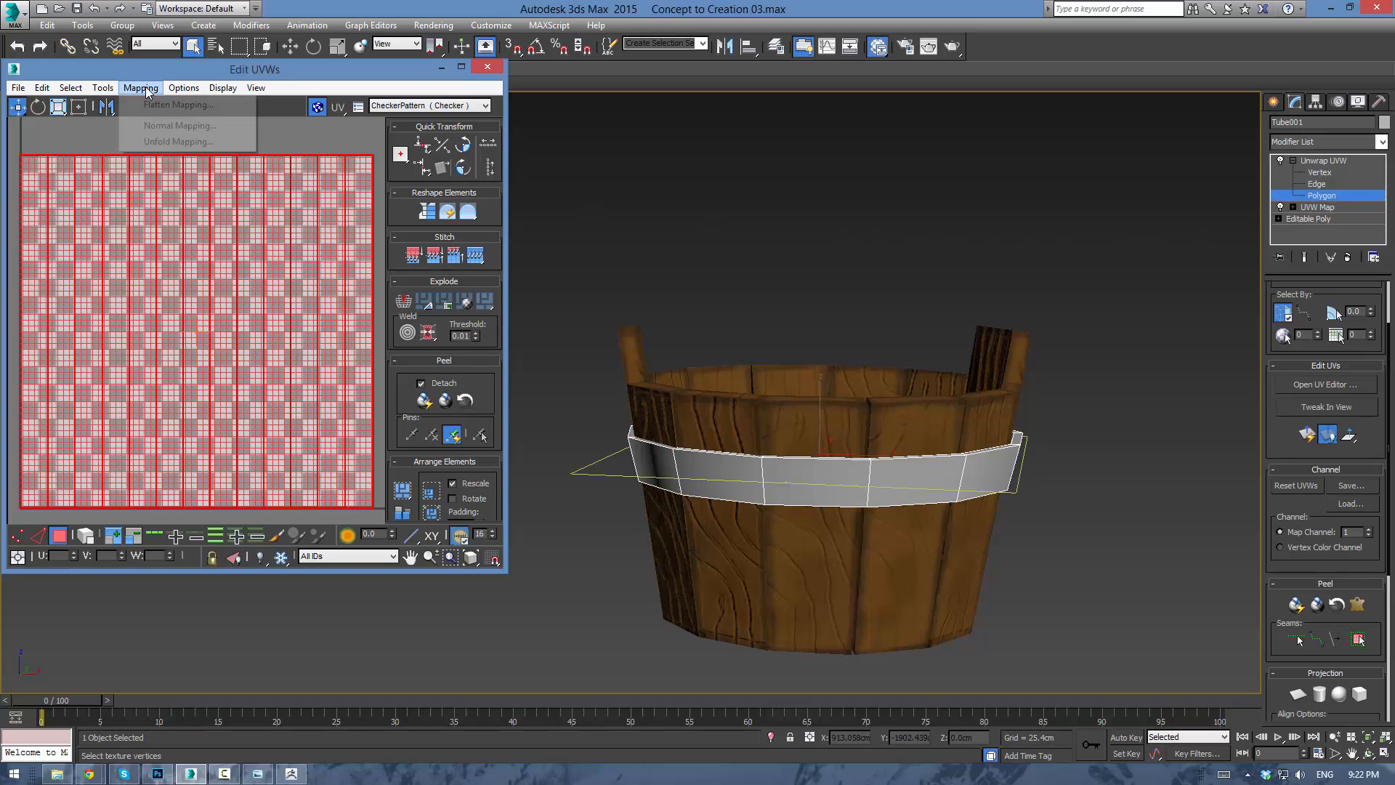
{"action": "left_click", "coordinate": [167, 143]}
{"action": "left_click", "coordinate": [203, 37]}
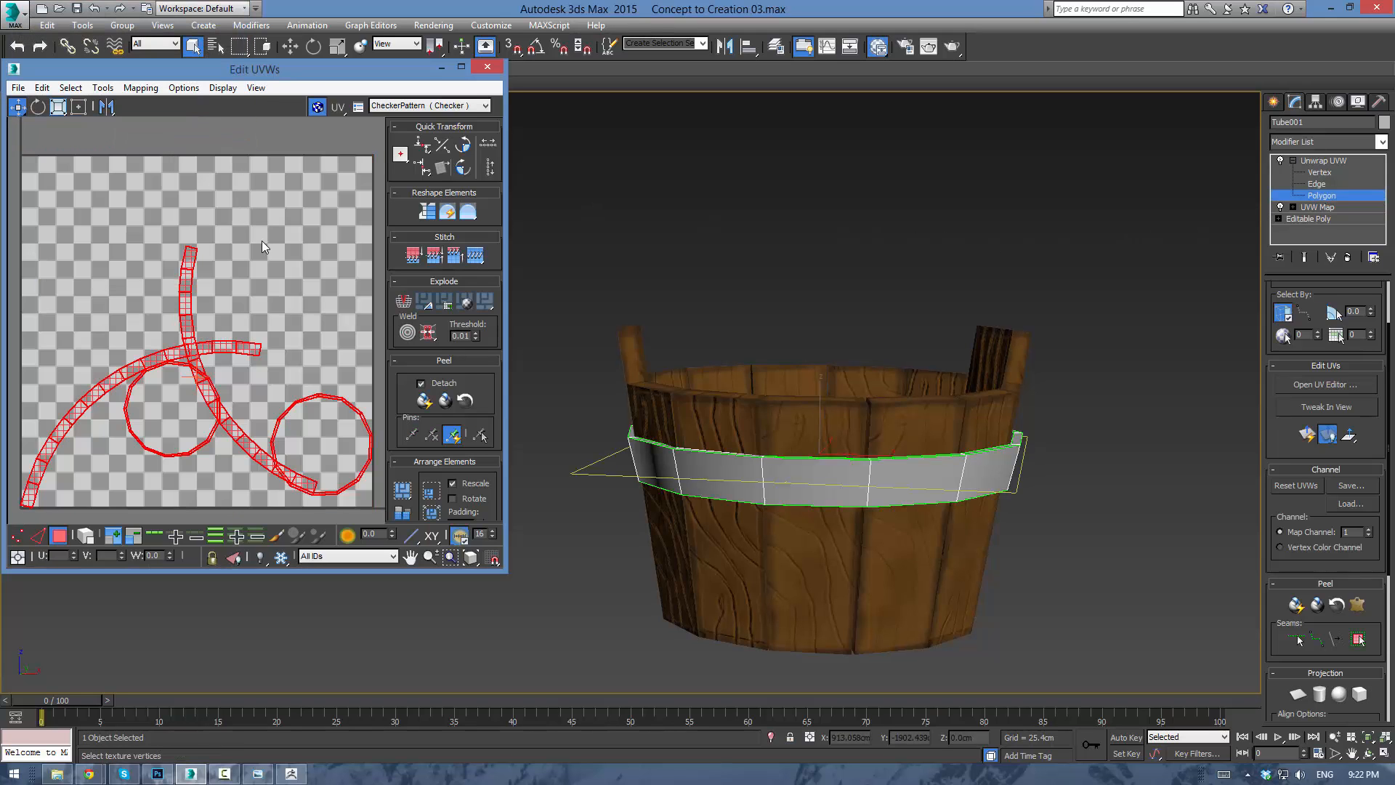
Select one front face of the hoop and turn on shaded highlighting for selected faces.
{"action": "left_click", "coordinate": [944, 467]}
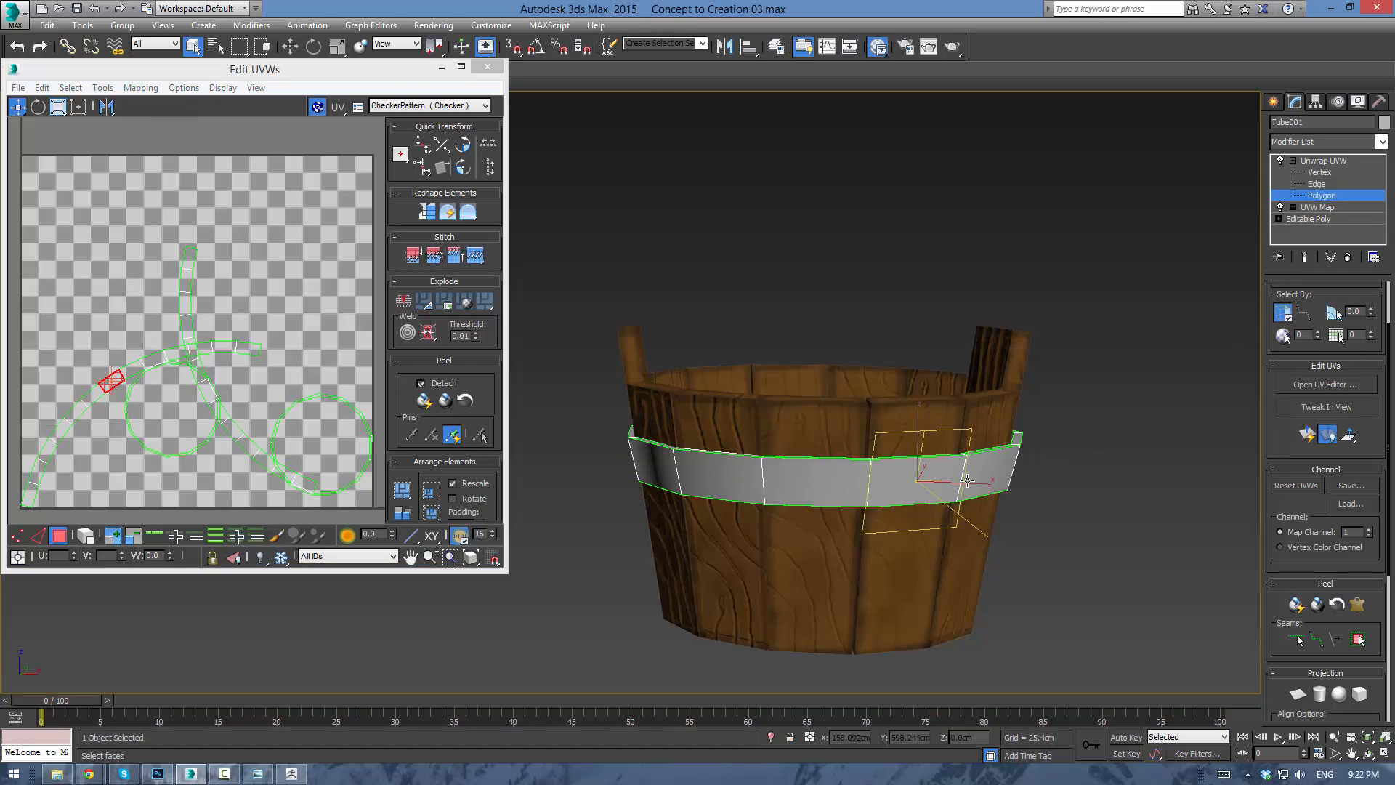
{"action": "key", "text": "F4"}
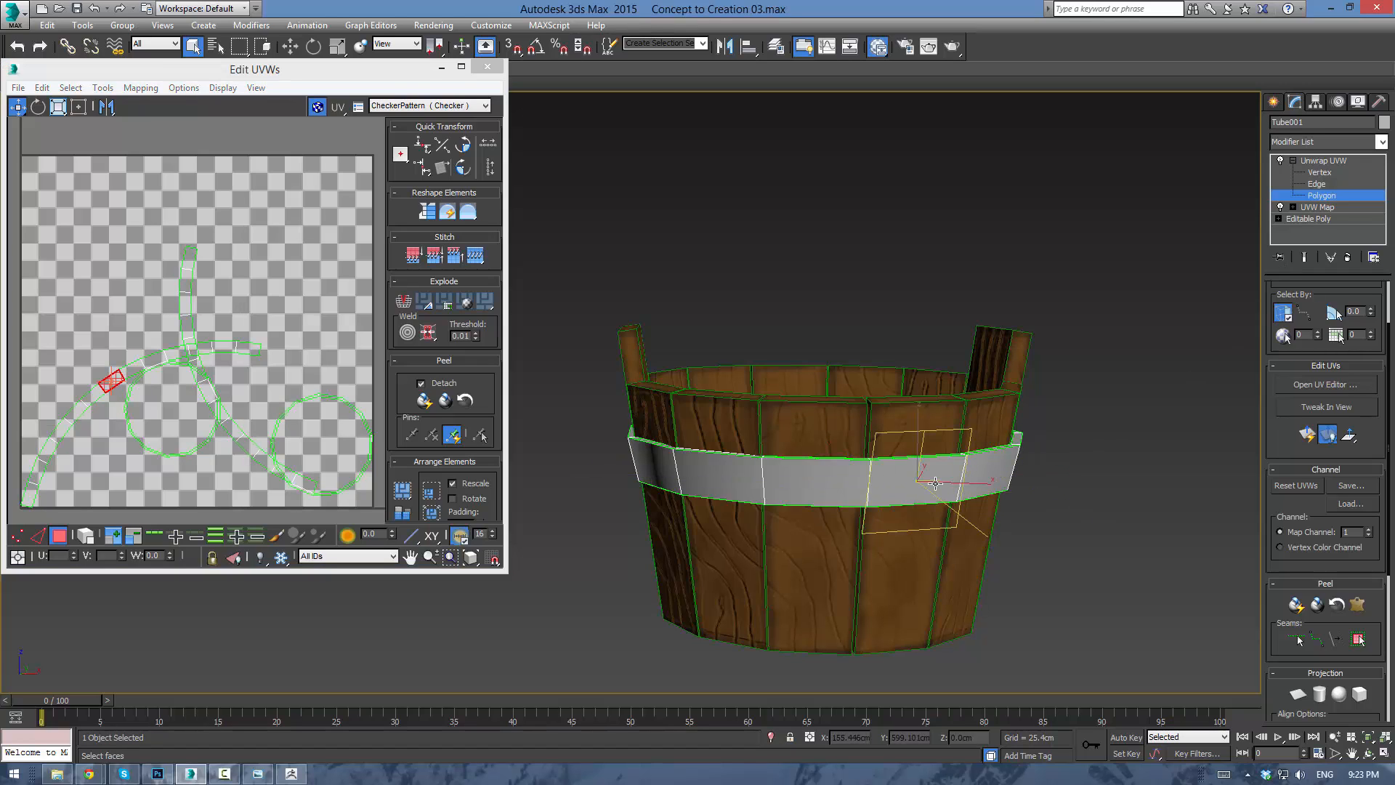
{"action": "key", "text": "F3"}
{"action": "key", "text": "F3"}
{"action": "key", "text": "F4"}
{"action": "key", "text": "F2"}
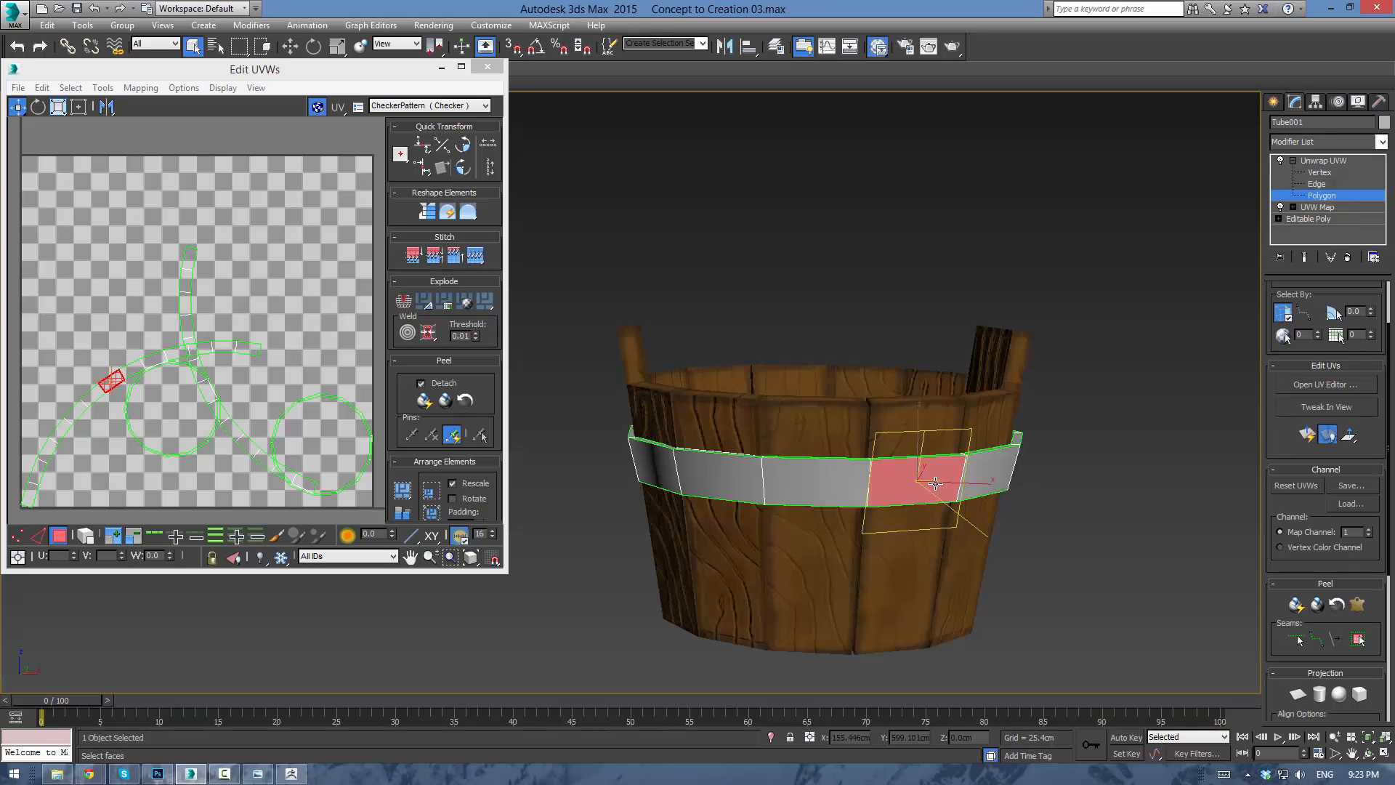
Select the hoop's outer faces one after another all the way around the bucket.
{"action": "left_click", "coordinate": [840, 487]}
{"action": "key", "text": "super"}
{"action": "key", "text": "super"}
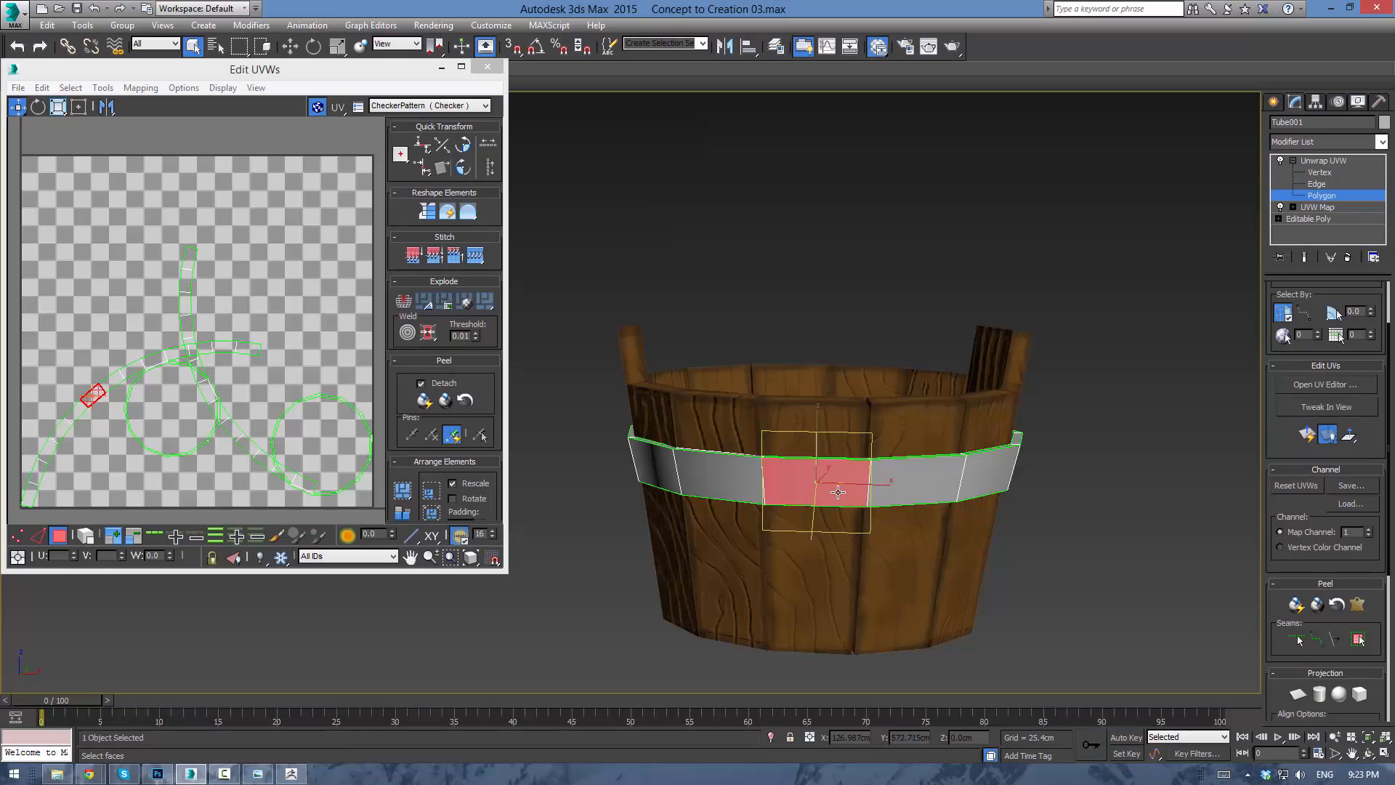
{"action": "left_click", "coordinate": [749, 494], "text": "ctrl"}
{"action": "left_click", "coordinate": [908, 485], "text": "ctrl"}
{"action": "key", "text": "space"}
{"action": "middle_click_drag", "start_coordinate": [1047, 473], "coordinate": [933, 474]}
{"action": "key", "text": "space"}
{"action": "left_click", "coordinate": [973, 484], "text": "ctrl"}
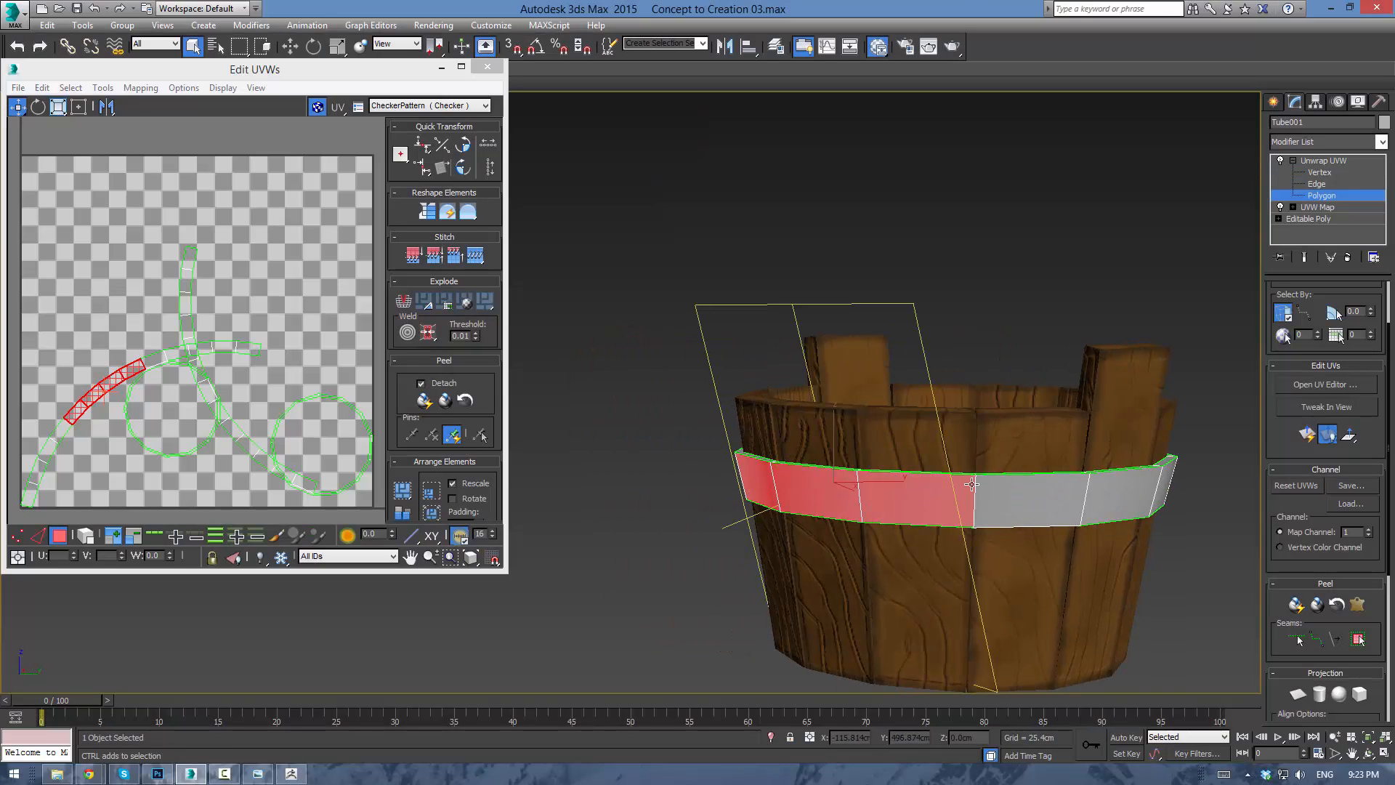
{"action": "left_click", "coordinate": [1036, 489], "text": "ctrl"}
{"action": "left_click", "coordinate": [1103, 495], "text": "ctrl"}
{"action": "middle_click_drag", "start_coordinate": [1117, 489], "coordinate": [942, 459]}
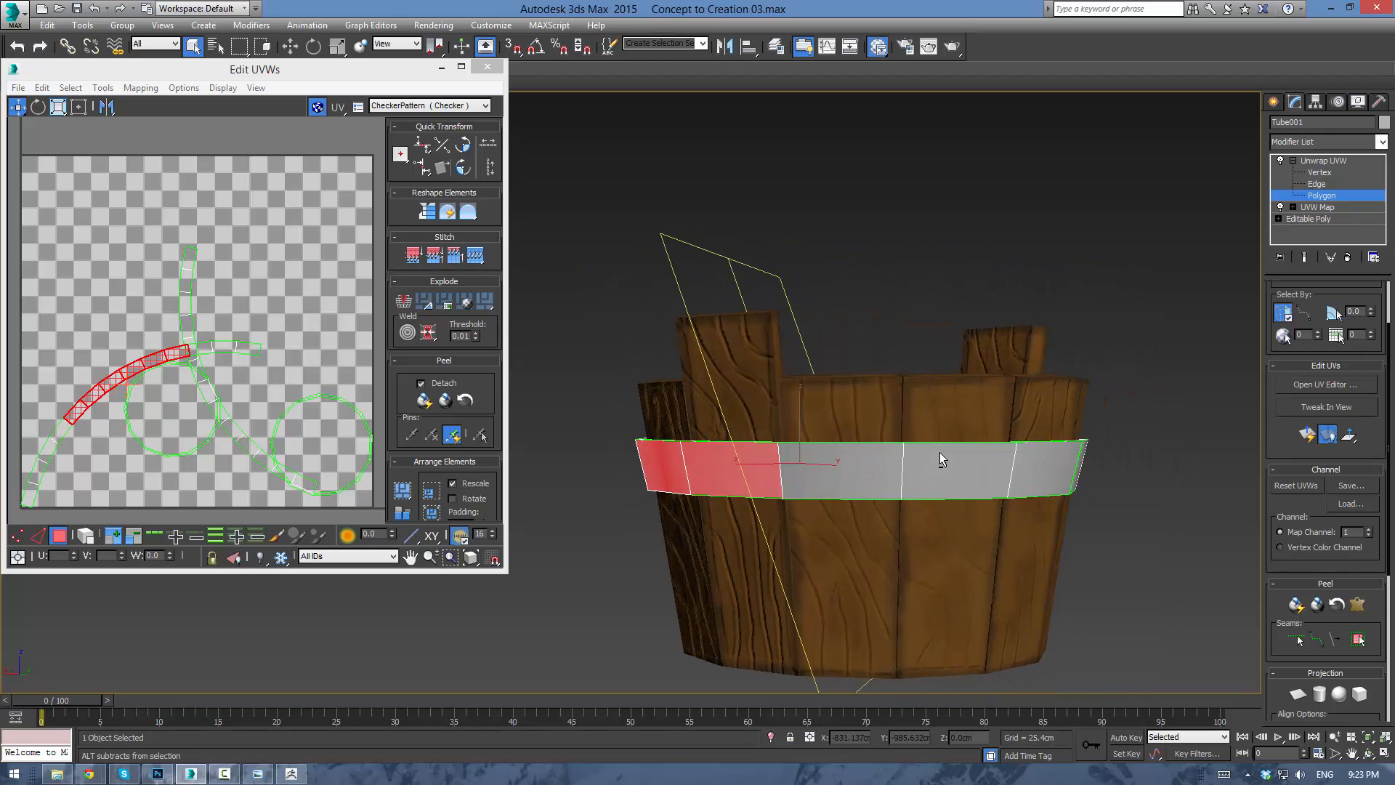
{"action": "left_click", "coordinate": [941, 460], "text": "ctrl"}
{"action": "left_click", "coordinate": [1026, 456], "text": "ctrl"}
{"action": "middle_click_drag", "start_coordinate": [1026, 457], "coordinate": [842, 520], "text": "alt"}
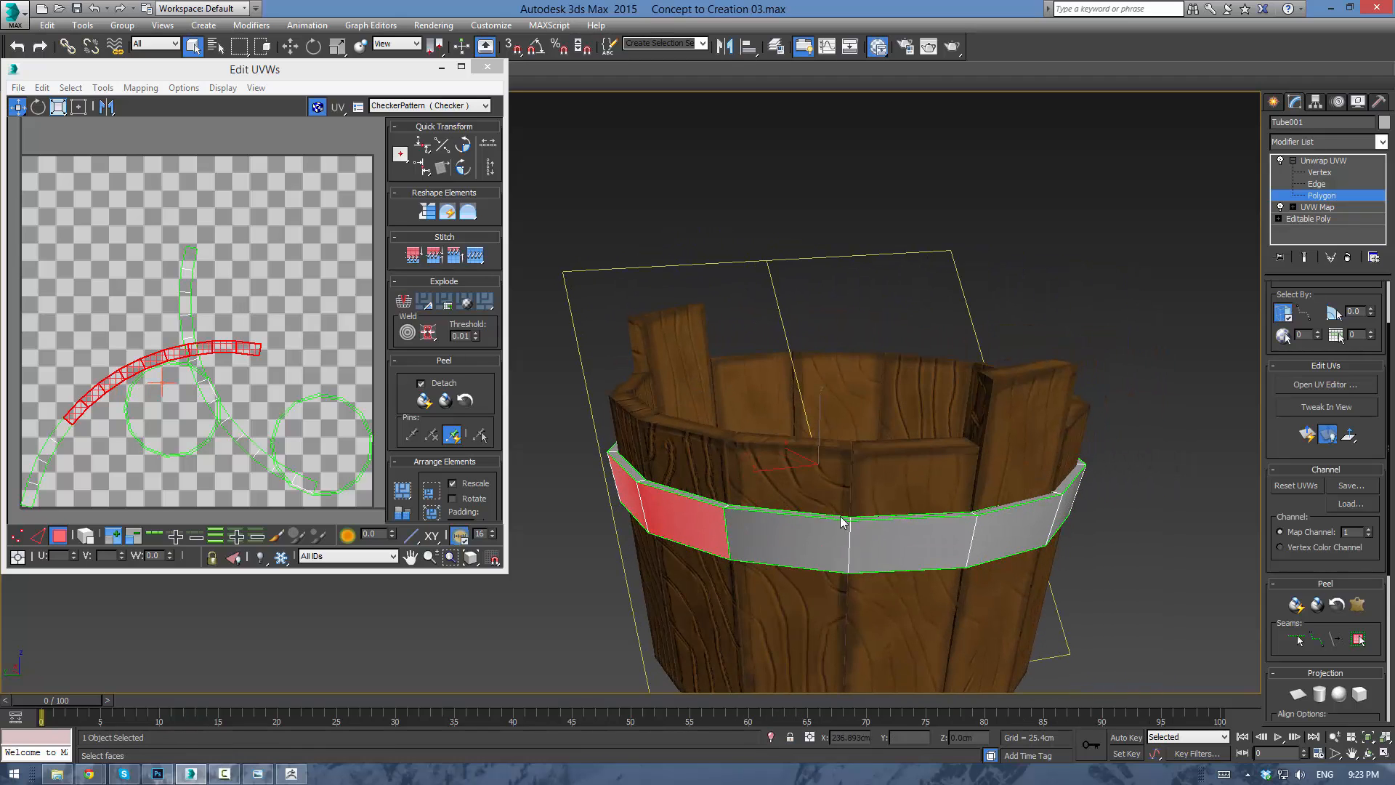
{"action": "left_click", "coordinate": [841, 520], "text": "ctrl"}
{"action": "left_click", "coordinate": [912, 544], "text": "ctrl"}
{"action": "left_click", "coordinate": [1010, 534], "text": "ctrl"}
{"action": "left_click", "coordinate": [1069, 504], "text": "ctrl"}
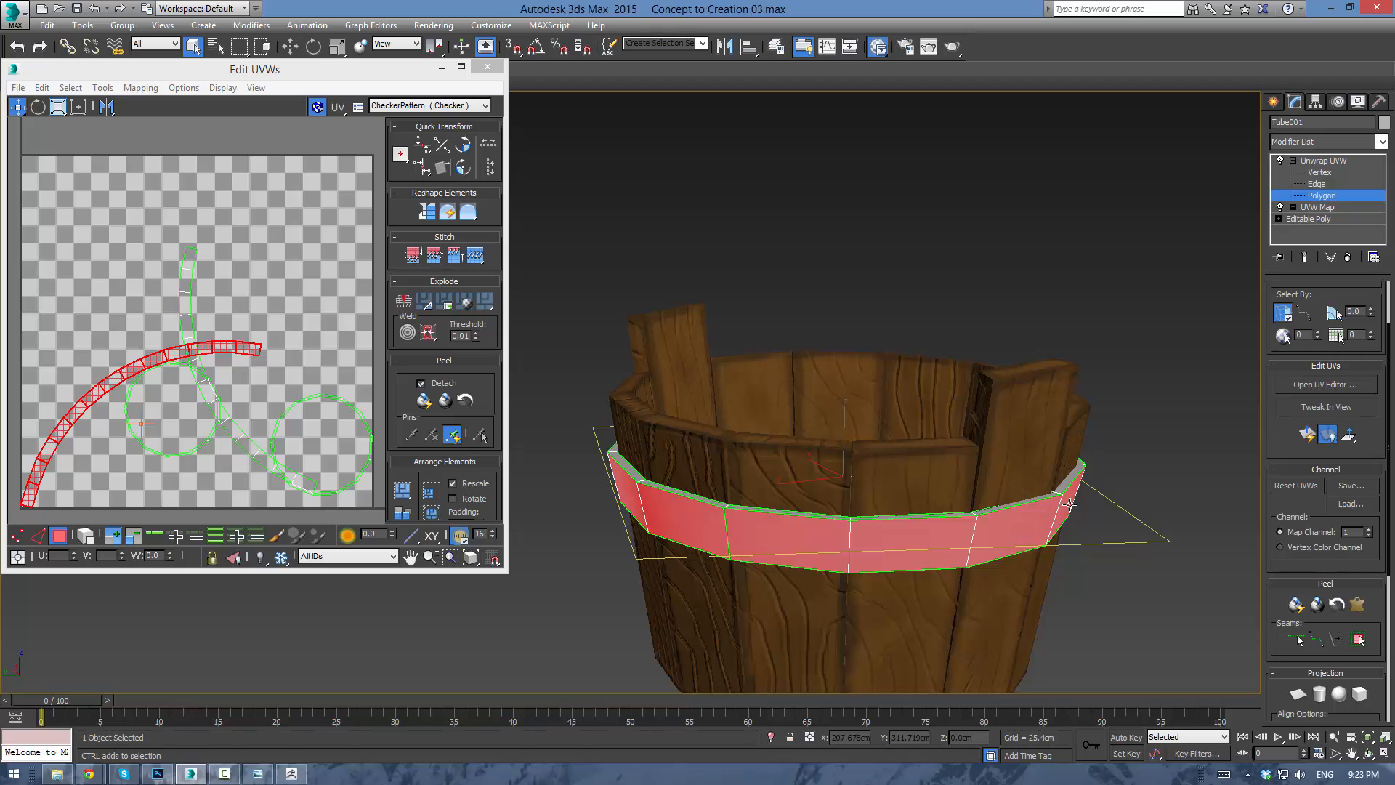
Select all of the hoop's faces and switch the viewport to wireframe display.
{"action": "key", "text": "ctrl+a"}
{"action": "key", "text": "F3"}
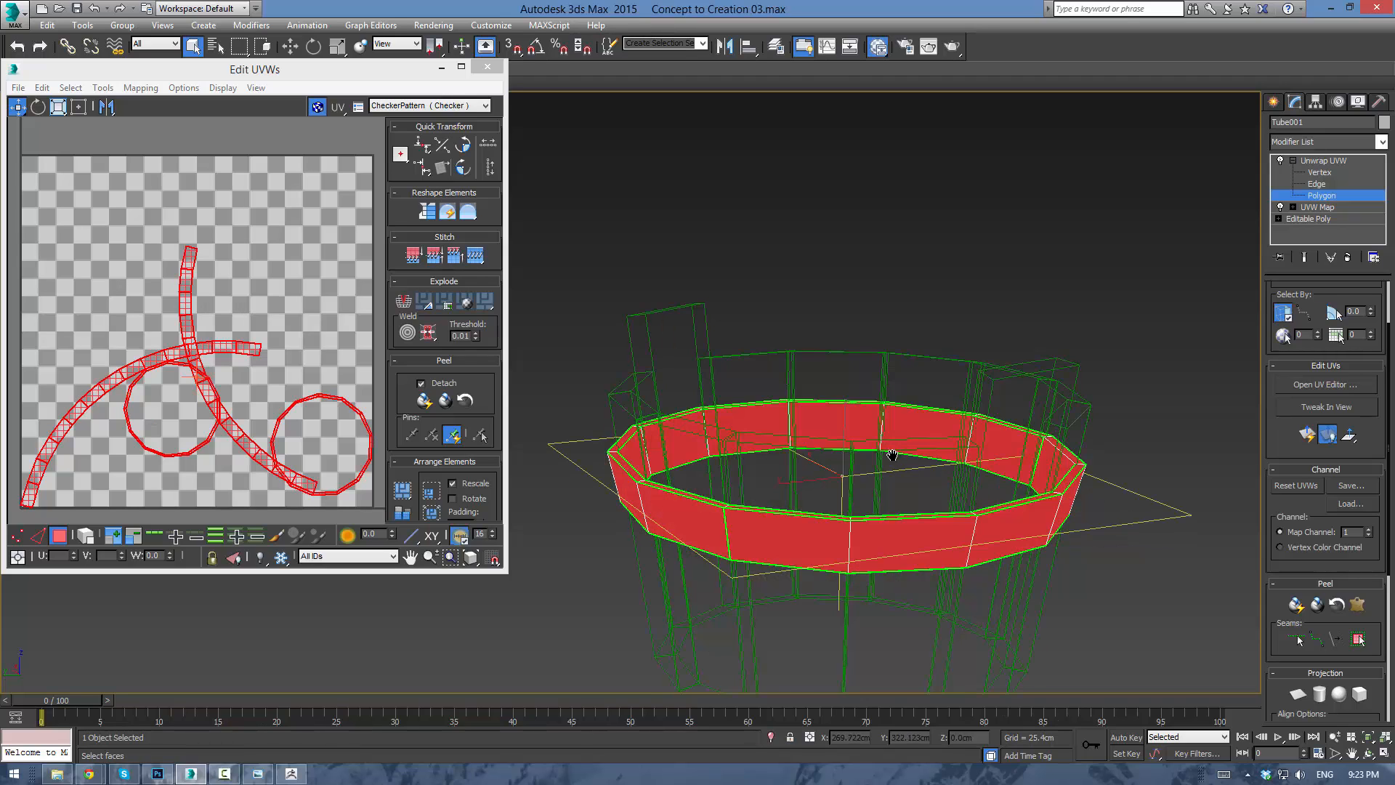
Try removing three neighbouring inner faces of the hoop from the selection, and undo these deselections.
{"action": "middle_click_drag", "start_coordinate": [998, 482], "coordinate": [843, 443], "text": "alt"}
{"action": "left_click", "coordinate": [843, 443], "text": "alt"}
{"action": "left_click", "coordinate": [938, 445], "text": "alt"}
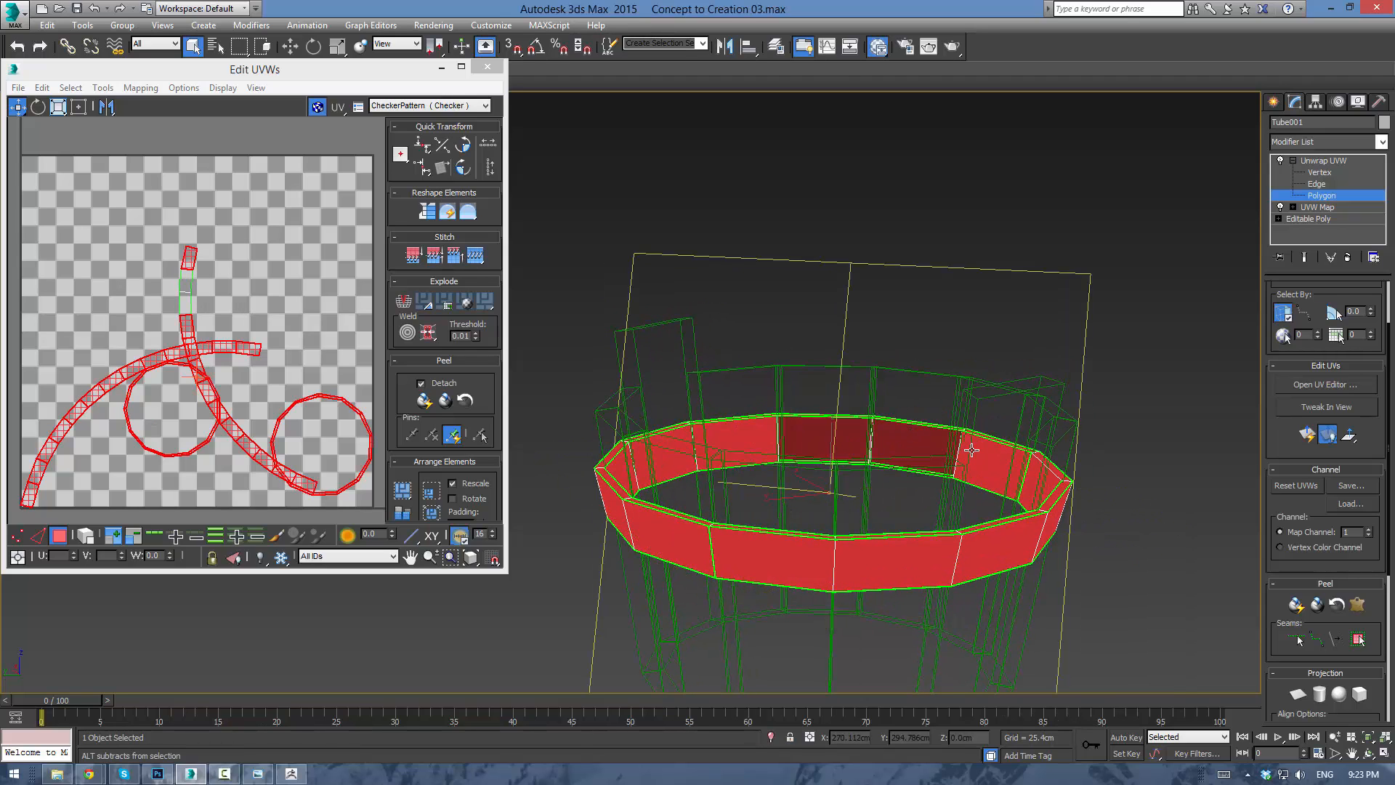
{"action": "left_click", "coordinate": [971, 450], "text": "alt"}
{"action": "key", "text": "ctrl+z"}
{"action": "key", "text": "ctrl+z"}
{"action": "key", "text": "ctrl+z"}
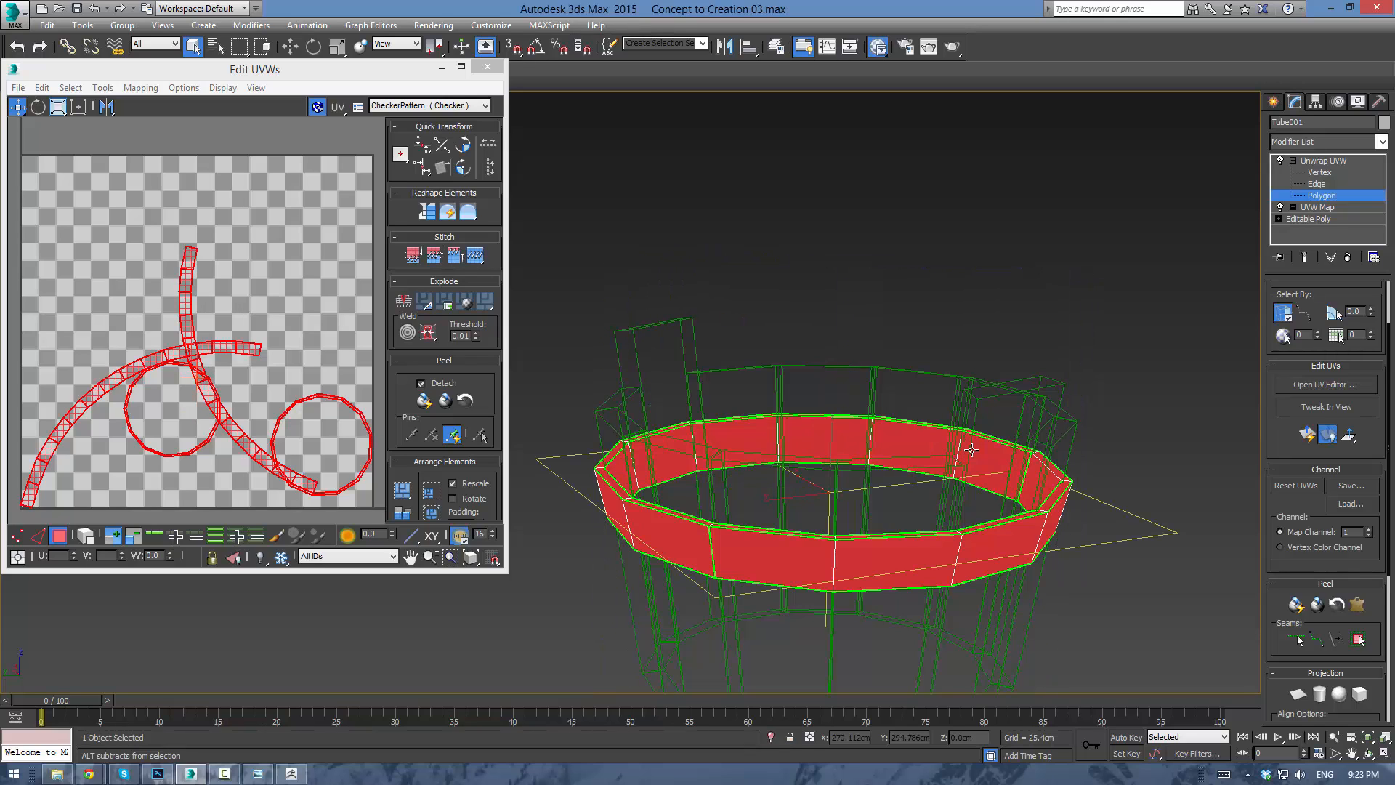
Apply Flatten Mapping to all selected hoop faces with a polygon angle of 45 and 0.02 spacing.
{"action": "middle_click_drag", "start_coordinate": [972, 449], "coordinate": [969, 473], "text": "alt"}
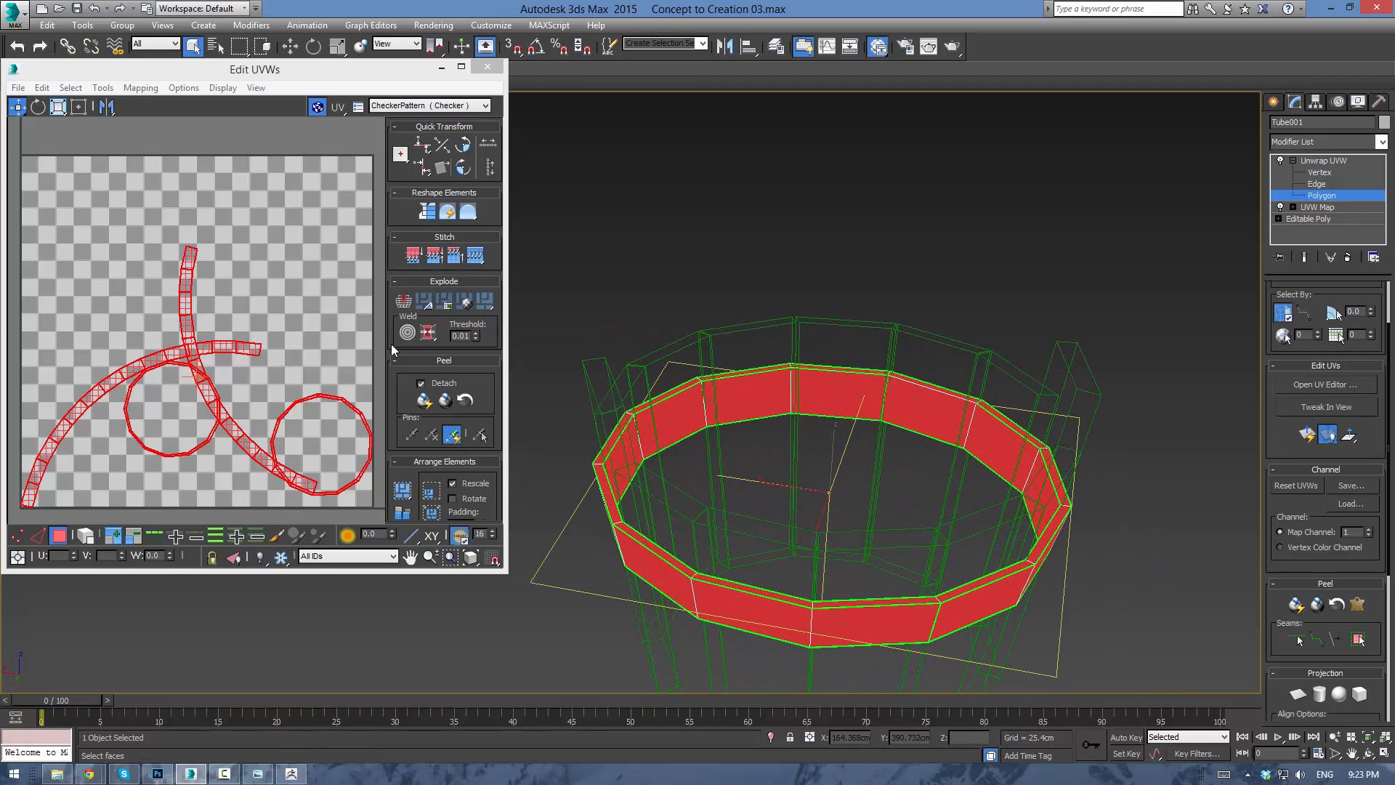
{"action": "left_click", "coordinate": [141, 87]}
{"action": "left_click", "coordinate": [162, 105]}
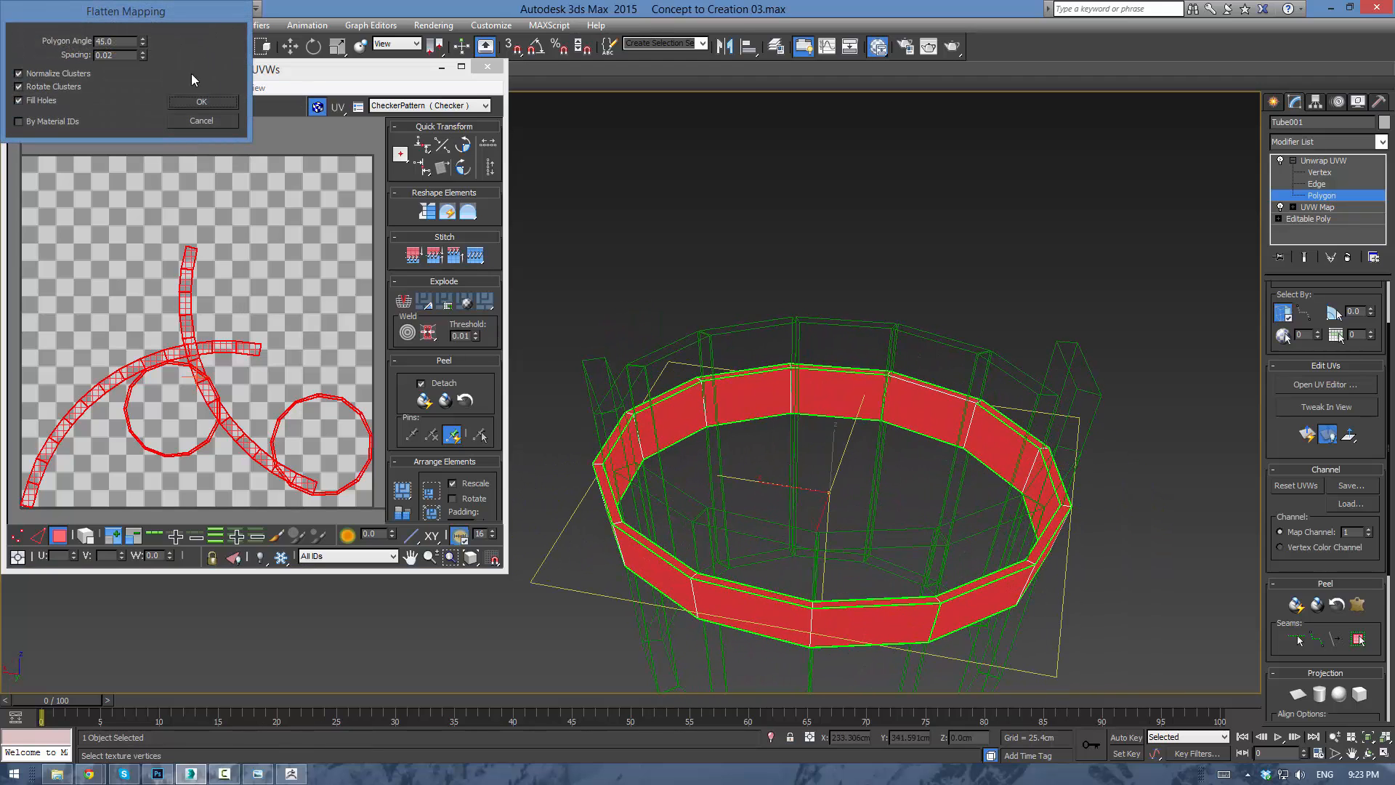
{"action": "left_click", "coordinate": [193, 100]}
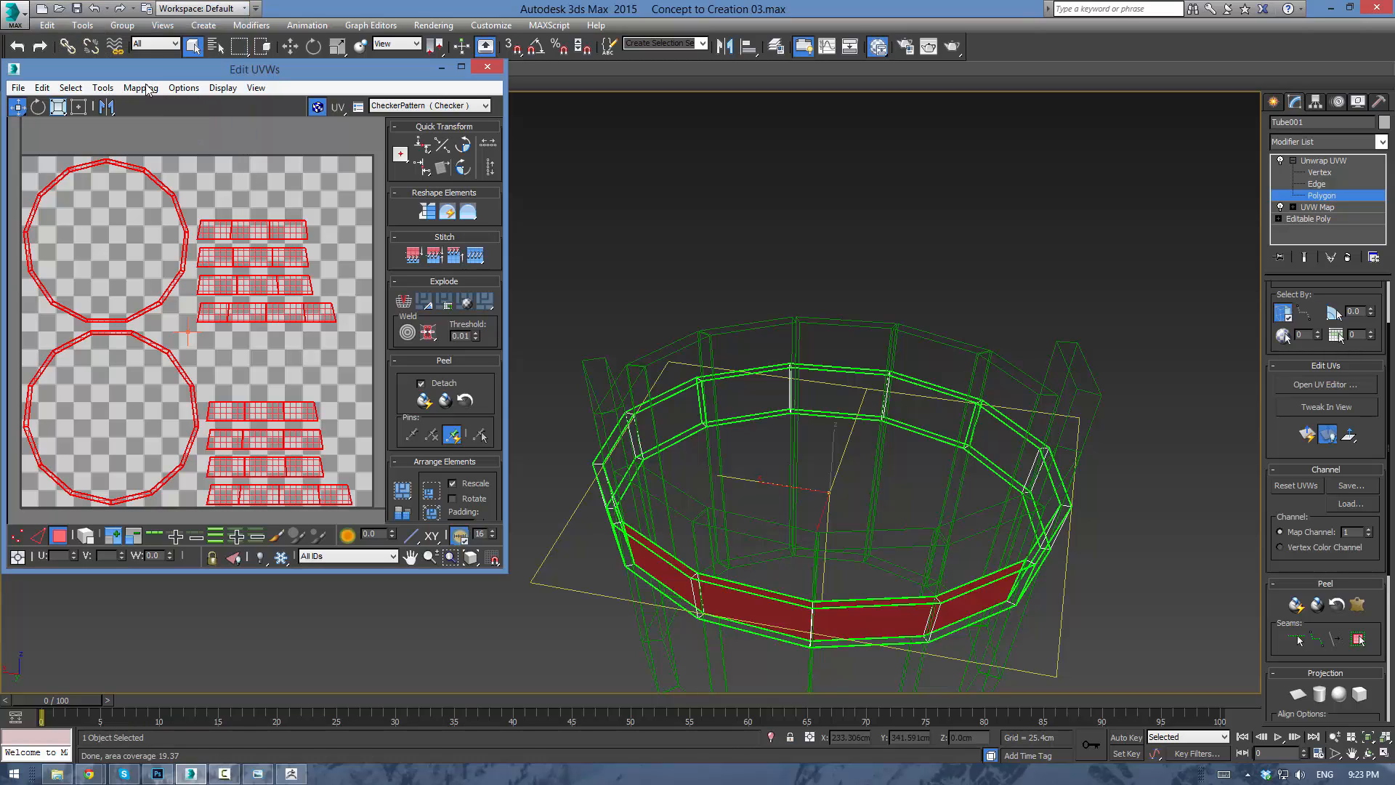
Apply Normal Mapping to the hoop's UVs with the Back/Front Mapping option and 0.02 spacing.
{"action": "left_click", "coordinate": [184, 88]}
{"action": "mouse_move", "coordinate": [141, 88]}
{"action": "left_click", "coordinate": [162, 122]}
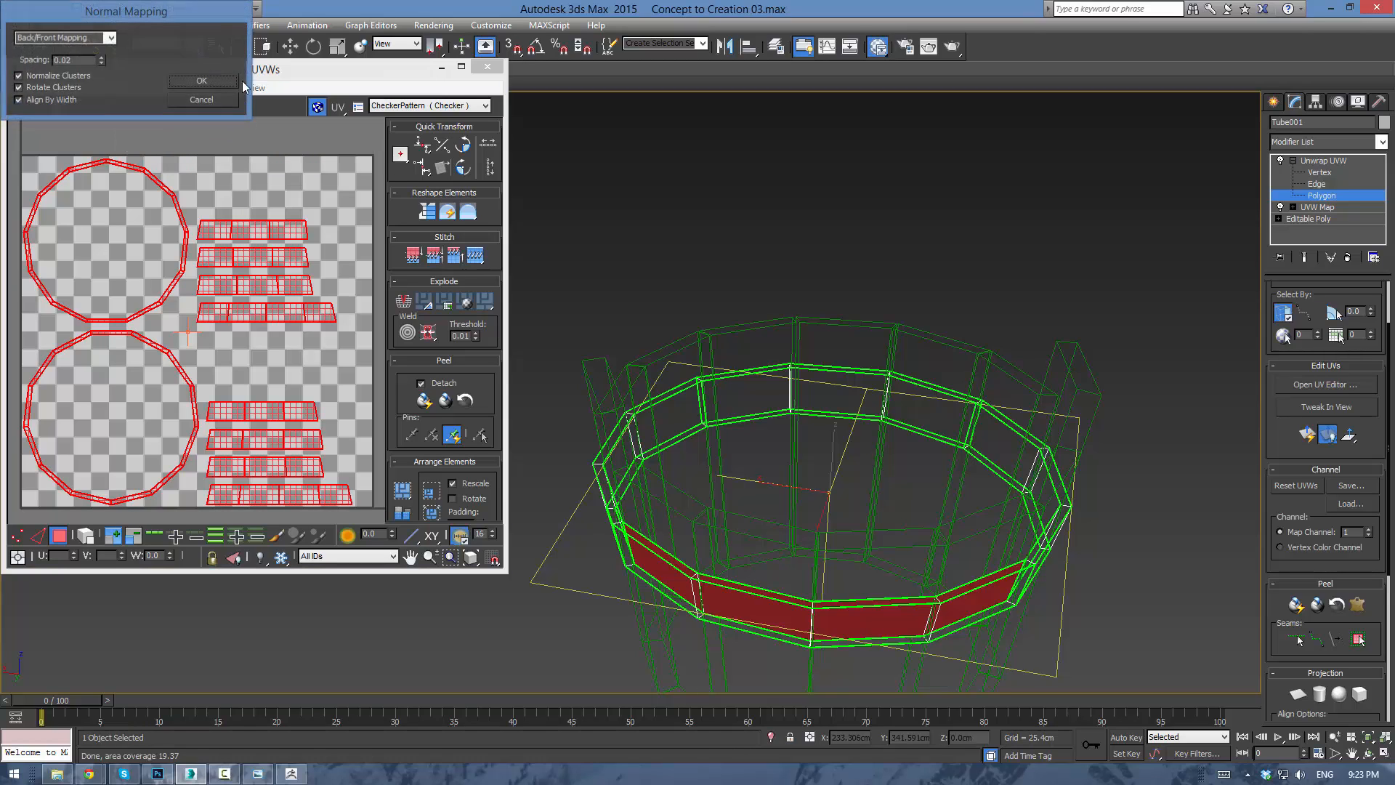
{"action": "left_click", "coordinate": [207, 81]}
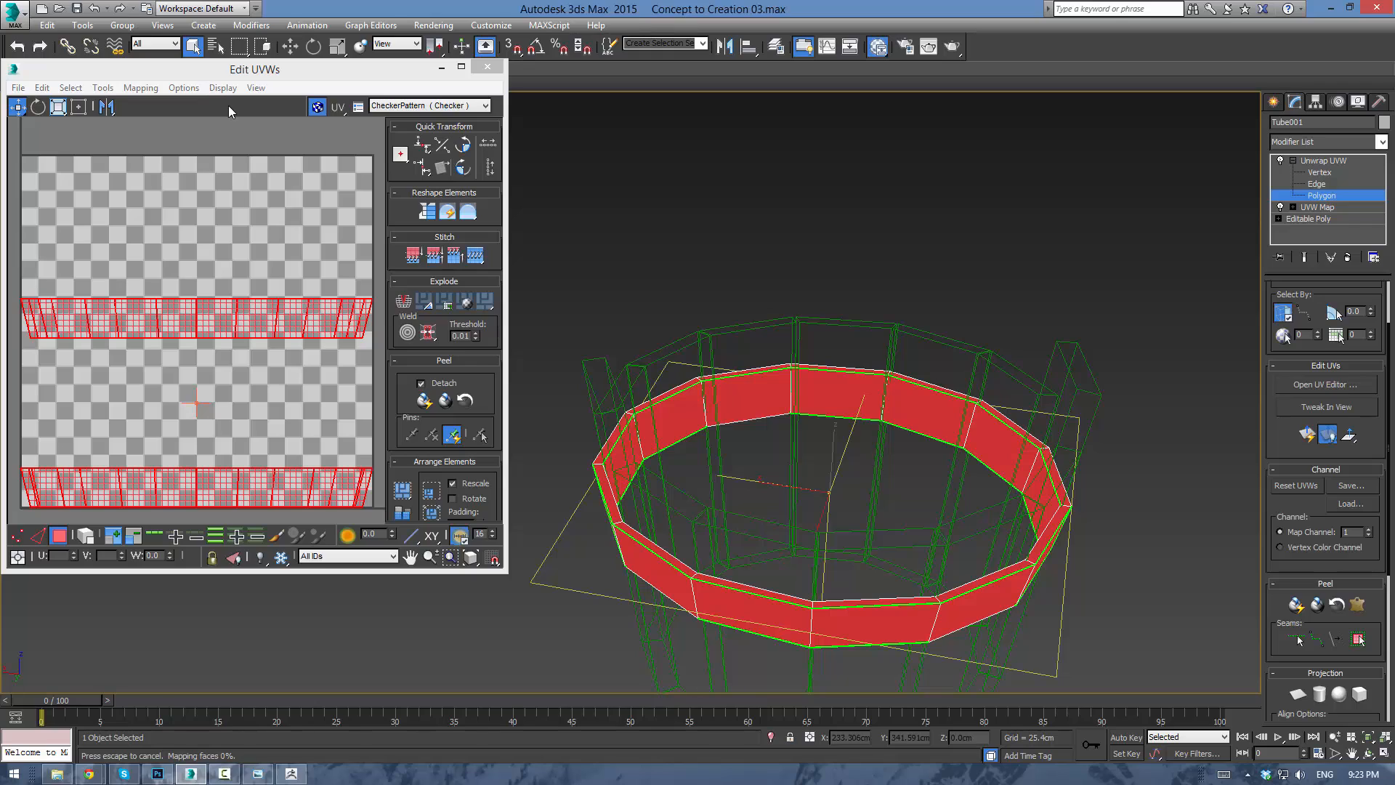
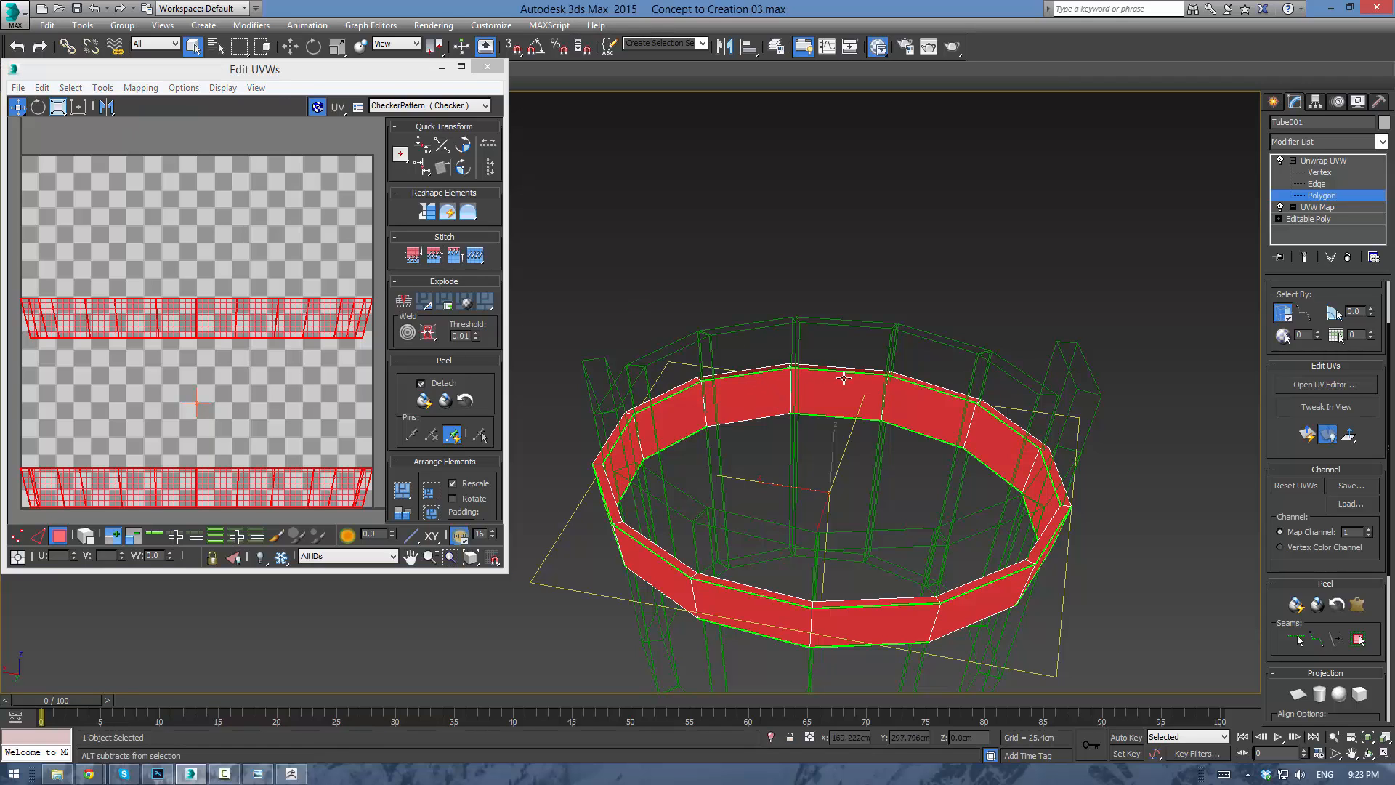
Apply Unfold Mapping to all of the hoop's faces using the walk to closest face method.
{"action": "middle_click_drag", "start_coordinate": [844, 378], "coordinate": [917, 338], "text": "alt"}
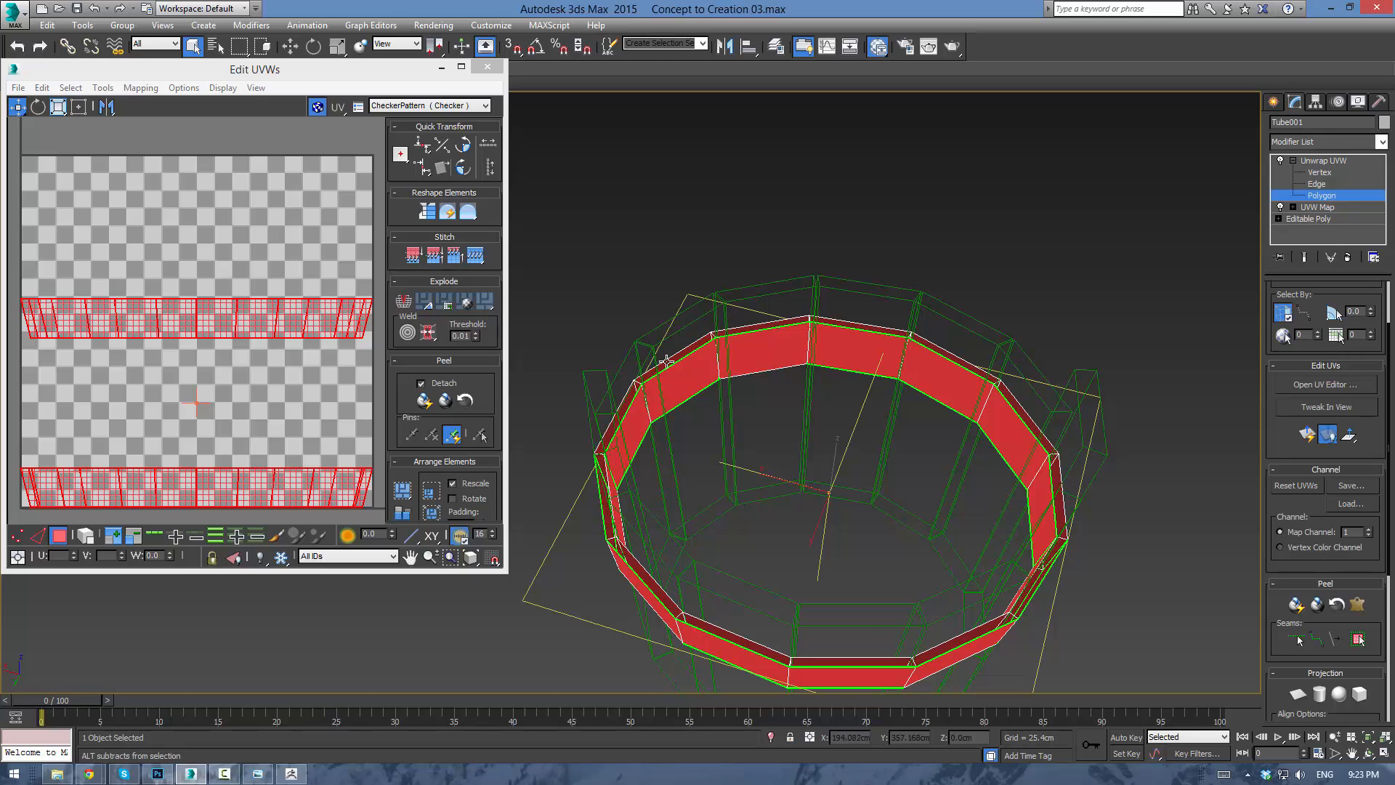
{"action": "left_click", "coordinate": [140, 88]}
{"action": "left_click", "coordinate": [163, 142]}
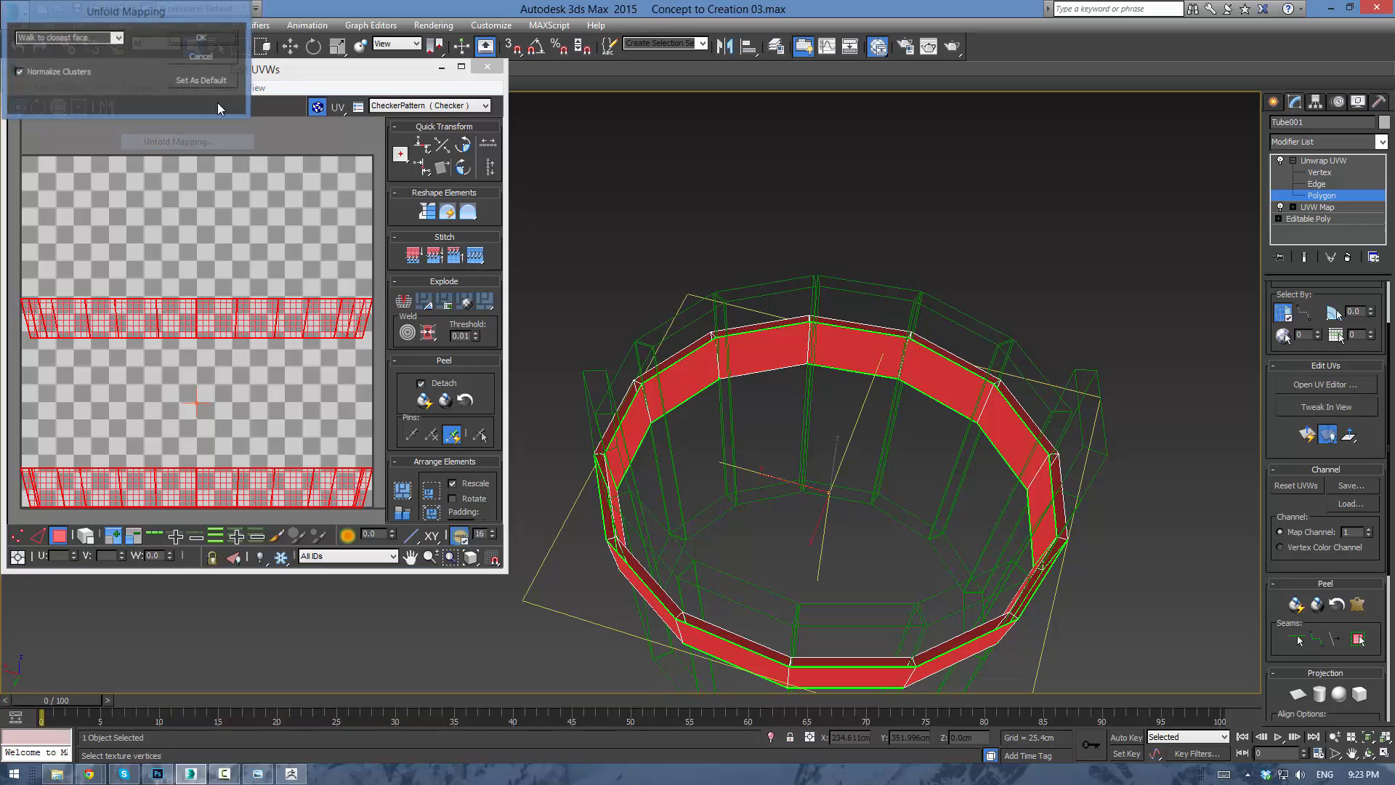
{"action": "left_click", "coordinate": [217, 37]}
Try Flatten Mapping and Back/Front Normal Mapping in turn on the hoop's UVs.
{"action": "left_click", "coordinate": [147, 106]}
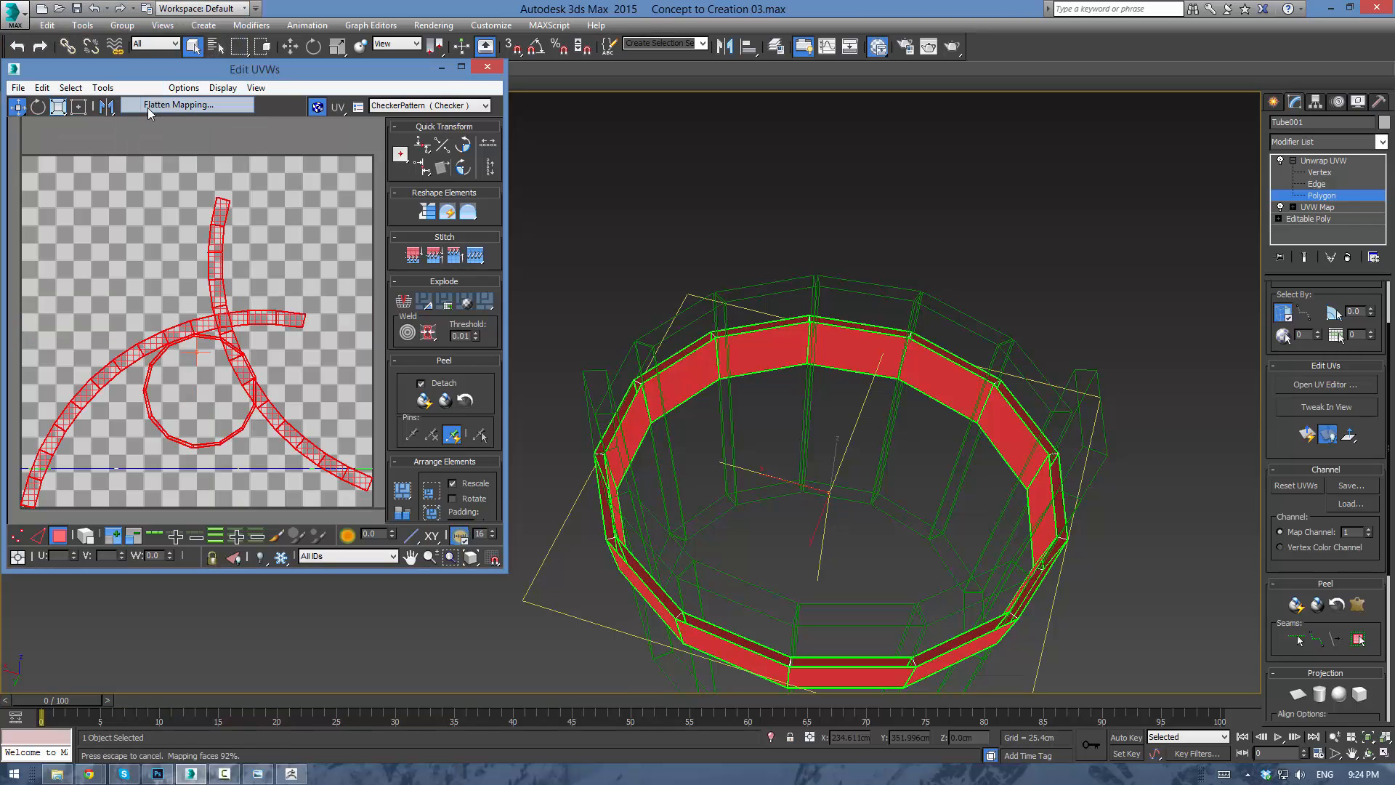
{"action": "left_click", "coordinate": [206, 60]}
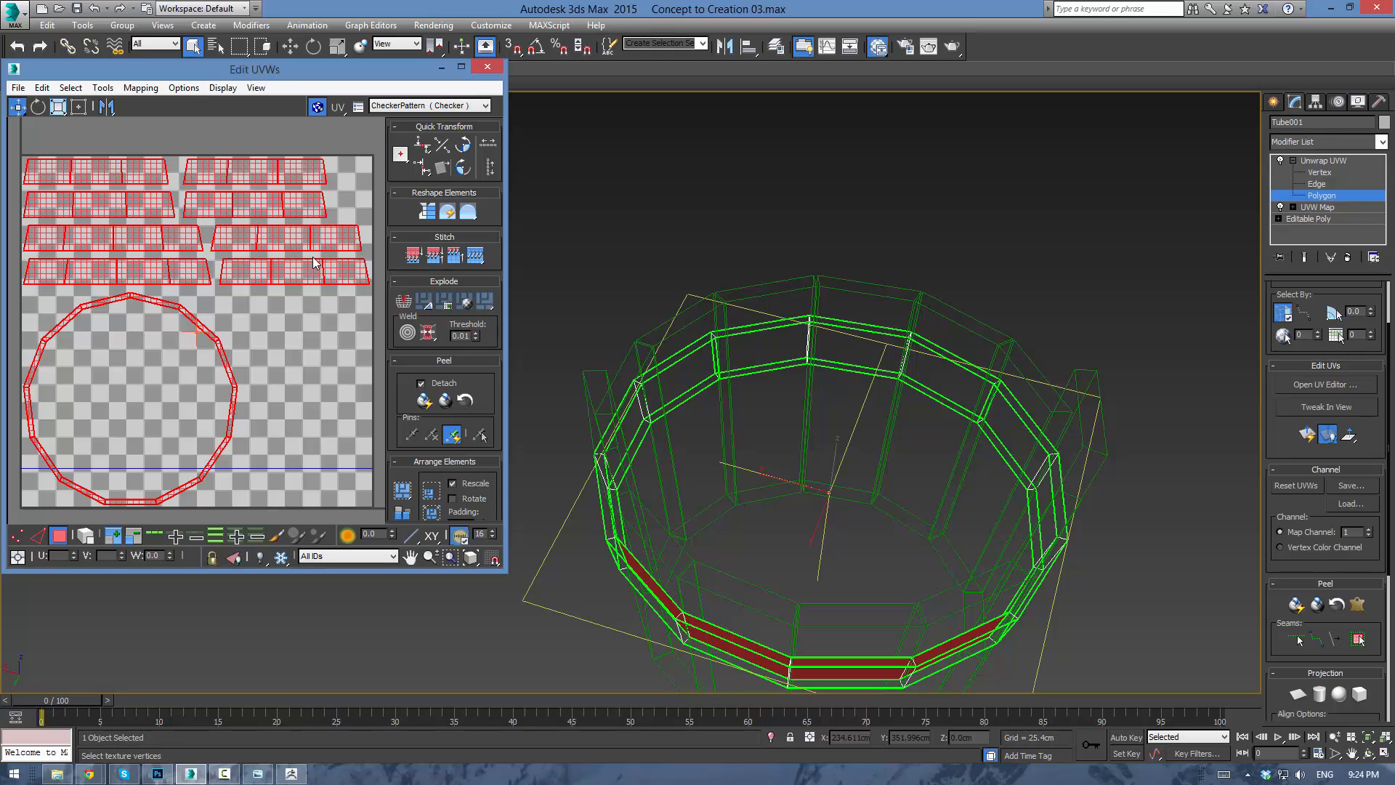
{"action": "left_click", "coordinate": [140, 87]}
{"action": "left_click", "coordinate": [163, 128]}
{"action": "left_click", "coordinate": [215, 76]}
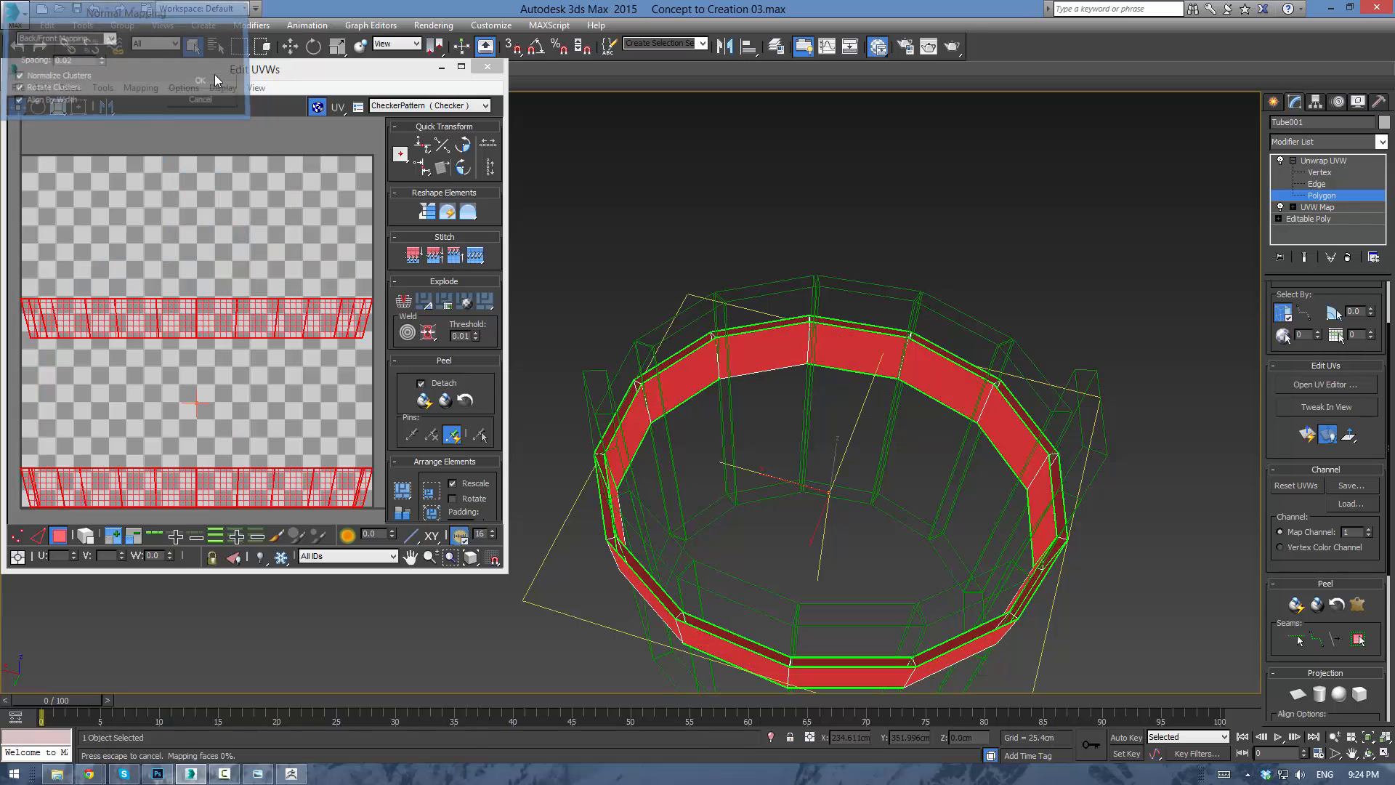
Reapply Flatten Mapping to the whole hoop with a polygon angle of 45 and 0.02 spacing.
{"action": "left_click", "coordinate": [141, 87]}
{"action": "left_click", "coordinate": [146, 102]}
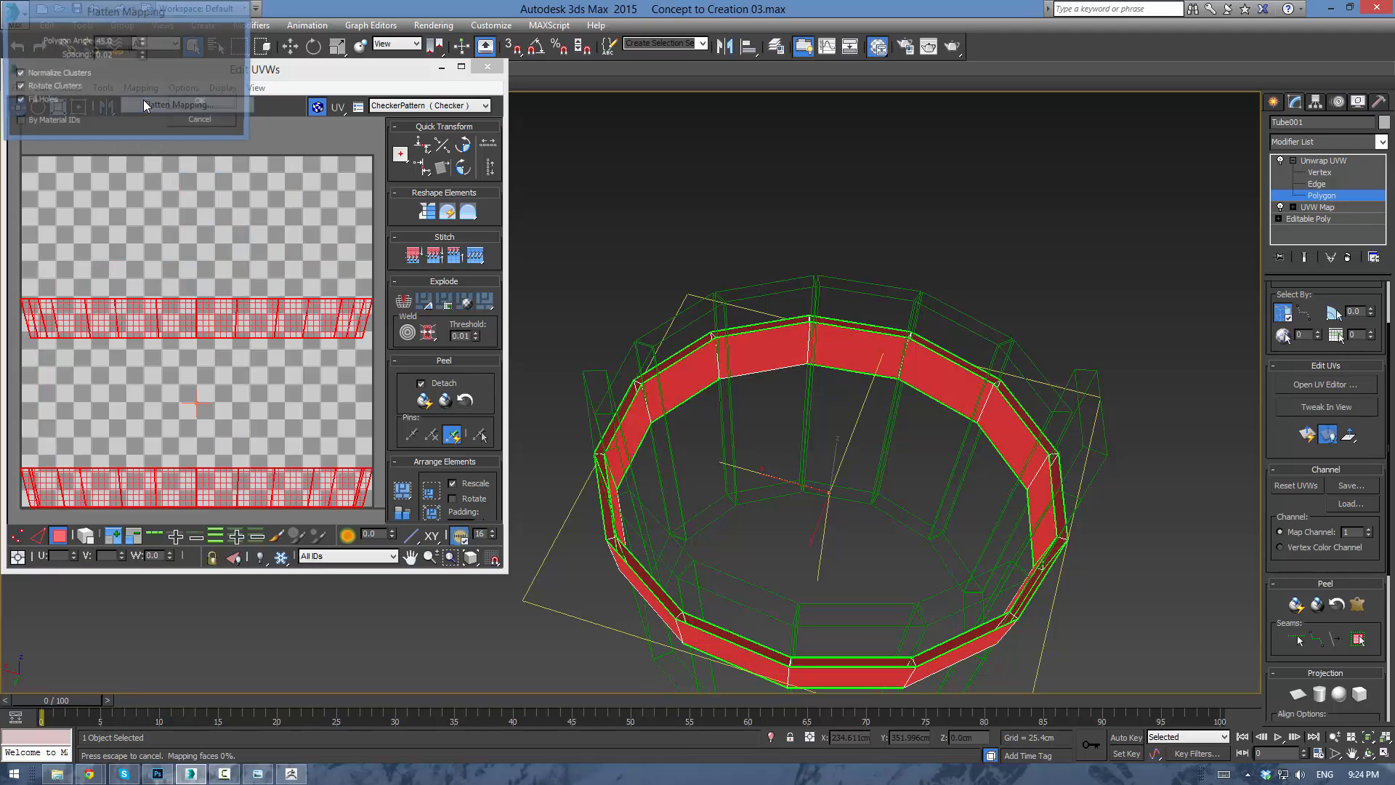
{"action": "left_click", "coordinate": [231, 101]}
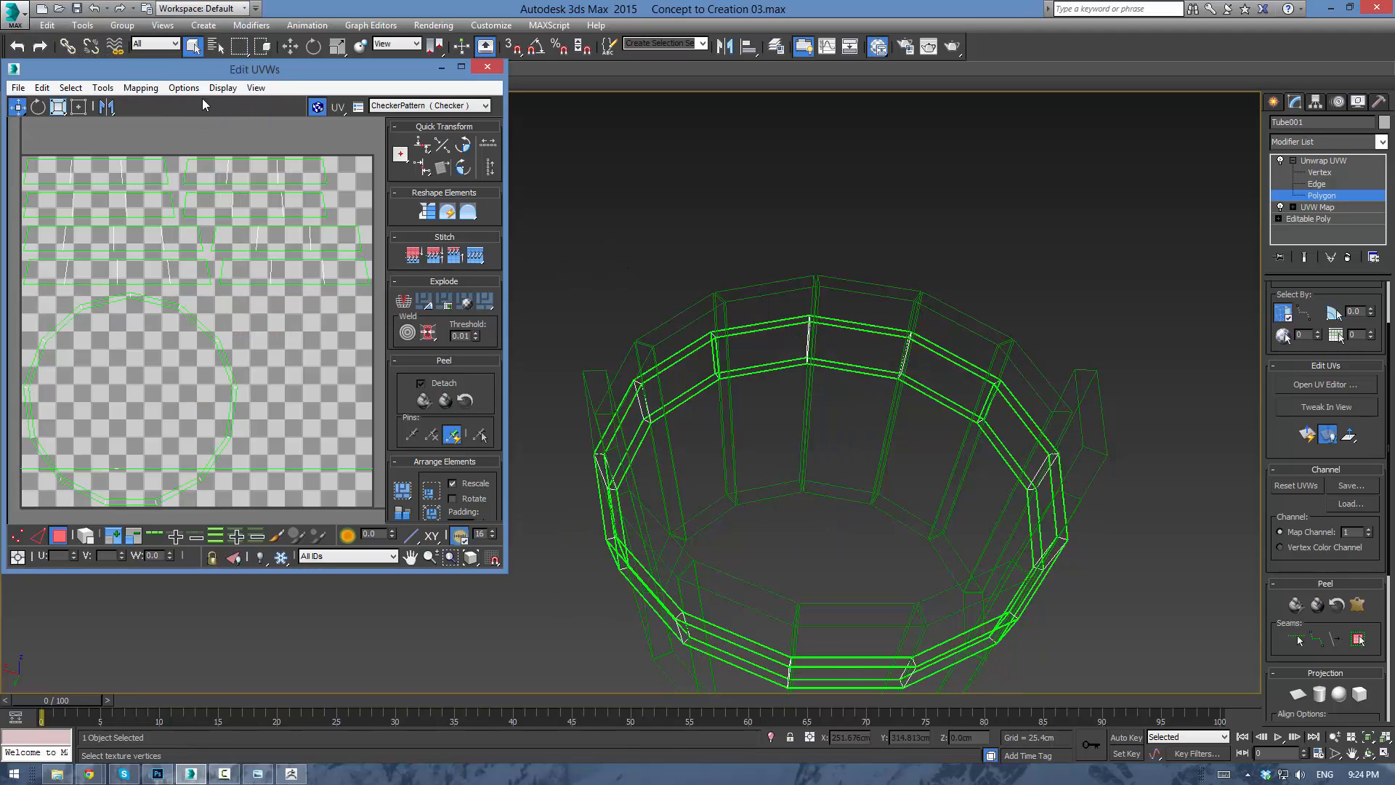
{"action": "left_click", "coordinate": [140, 88]}
{"action": "left_click", "coordinate": [146, 103]}
{"action": "left_click", "coordinate": [215, 102]}
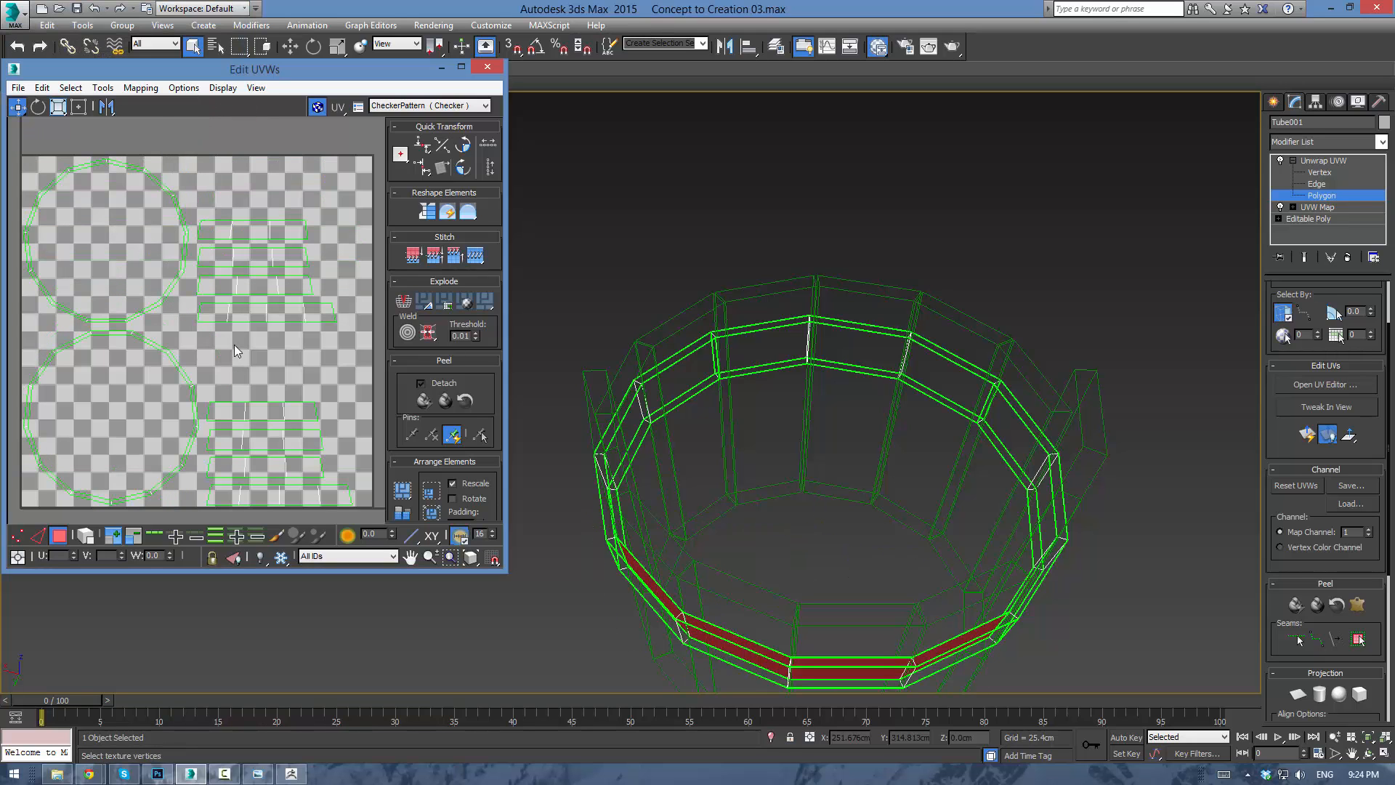
Select every outer face around the hoop in the wireframe view, leaving the inner and rim faces unselected.
{"action": "mouse_move", "coordinate": [819, 386]}
{"action": "middle_mouse_down", "text": "alt"}
{"action": "mouse_move", "coordinate": [794, 367]}
{"action": "mouse_move", "coordinate": [835, 315]}
{"action": "mouse_move", "coordinate": [835, 285]}
{"action": "middle_mouse_up", "text": "alt"}
{"action": "left_click", "coordinate": [835, 414]}
{"action": "left_click", "coordinate": [951, 427], "text": "ctrl"}
{"action": "middle_click_drag", "start_coordinate": [1076, 435], "coordinate": [1032, 428], "text": "alt"}
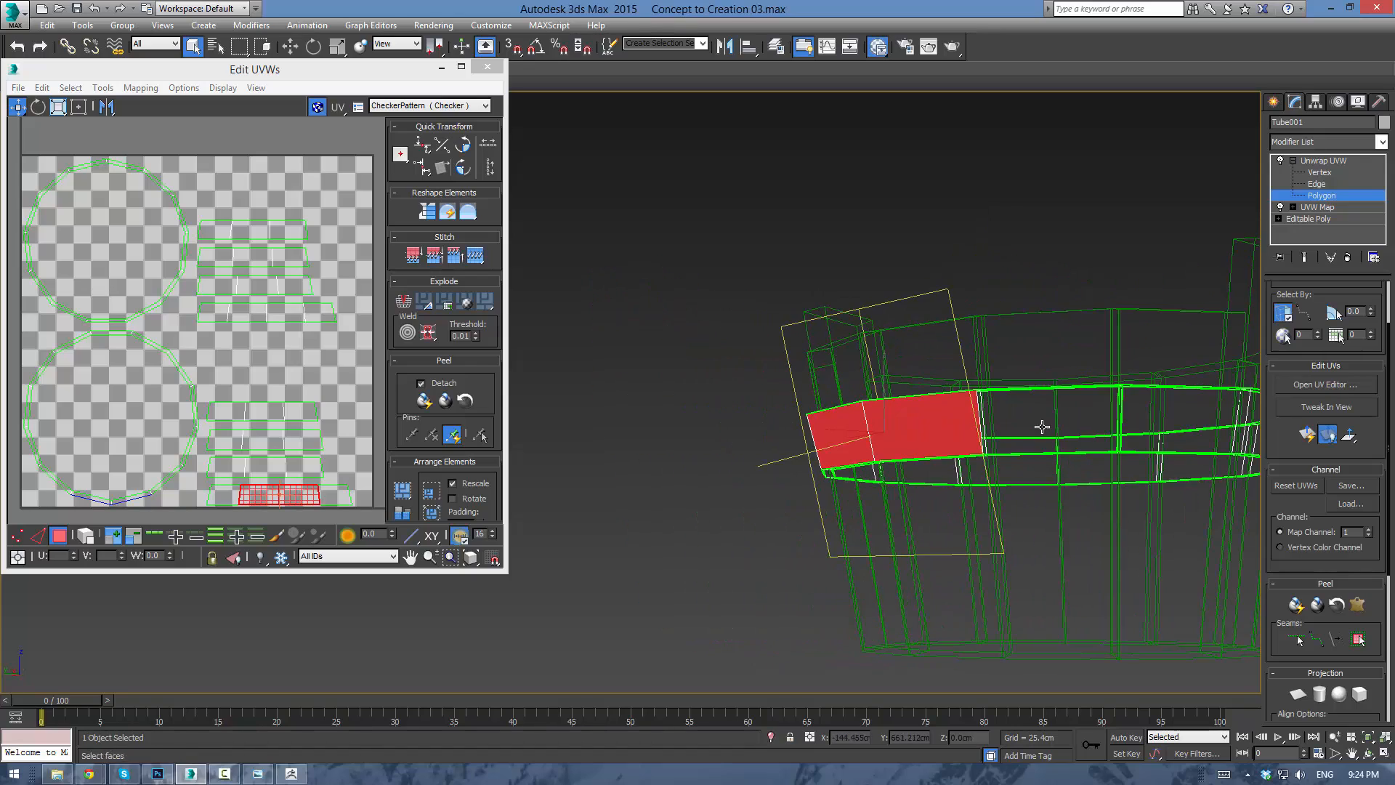
{"action": "left_click", "coordinate": [1042, 427], "text": "ctrl"}
{"action": "left_click", "coordinate": [1155, 426], "text": "ctrl"}
{"action": "middle_click_drag", "start_coordinate": [1134, 419], "coordinate": [821, 429]}
{"action": "left_click", "coordinate": [958, 432], "text": "ctrl"}
{"action": "middle_click_drag", "start_coordinate": [1047, 440], "coordinate": [920, 428], "text": "alt"}
{"action": "left_click", "coordinate": [729, 386], "text": "ctrl"}
{"action": "left_click", "coordinate": [856, 386], "text": "ctrl"}
{"action": "left_click", "coordinate": [977, 385], "text": "ctrl"}
{"action": "left_click", "coordinate": [1098, 386], "text": "ctrl"}
{"action": "middle_click_drag", "start_coordinate": [1102, 387], "coordinate": [773, 399], "text": "alt"}
{"action": "left_click", "coordinate": [830, 399], "text": "ctrl"}
{"action": "left_click", "coordinate": [691, 387], "text": "ctrl"}
{"action": "left_click", "coordinate": [995, 391], "text": "ctrl"}
{"action": "left_click", "coordinate": [1083, 404], "text": "ctrl"}
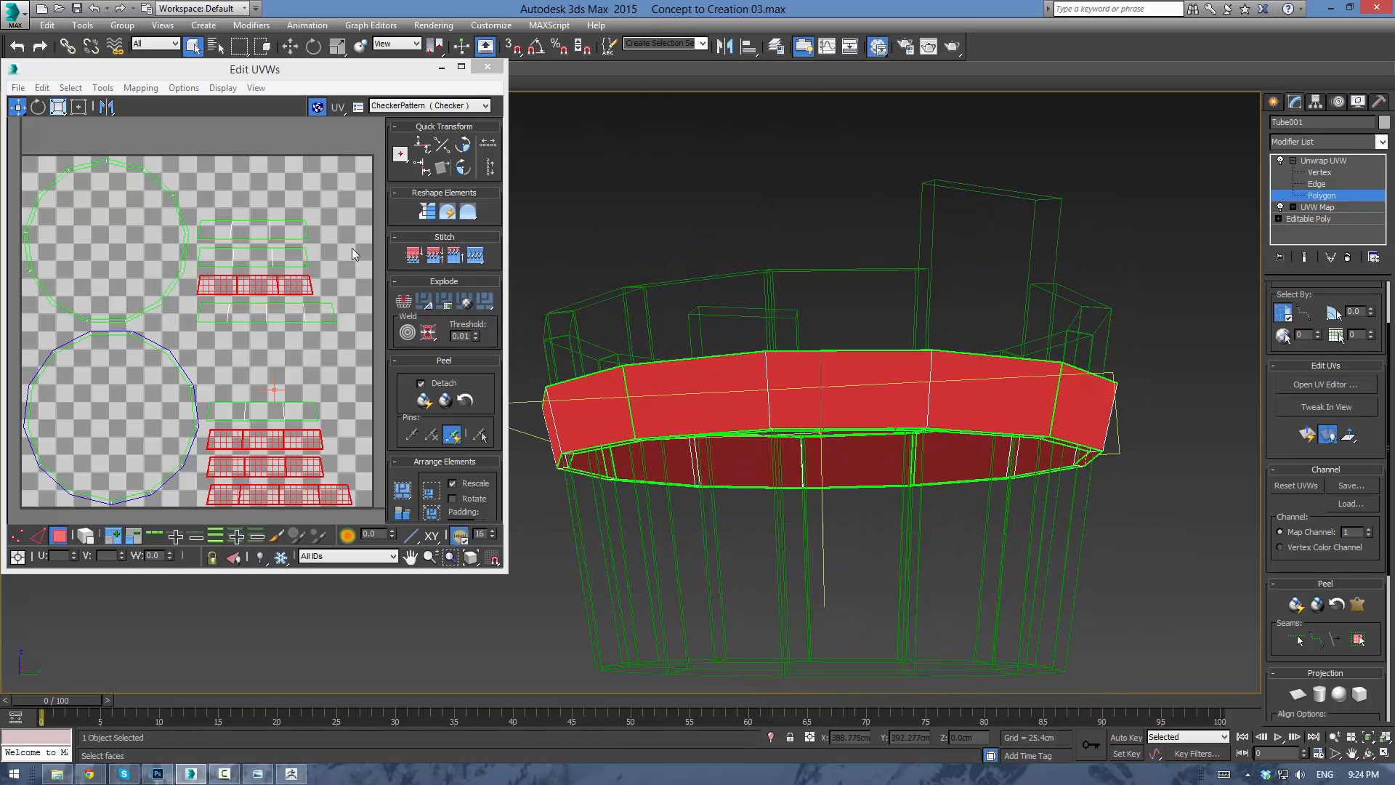
Apply Flatten Mapping to only the selected outer faces of the hoop.
{"action": "middle_click_drag", "start_coordinate": [858, 407], "coordinate": [890, 450], "text": "alt"}
{"action": "left_click", "coordinate": [140, 87]}
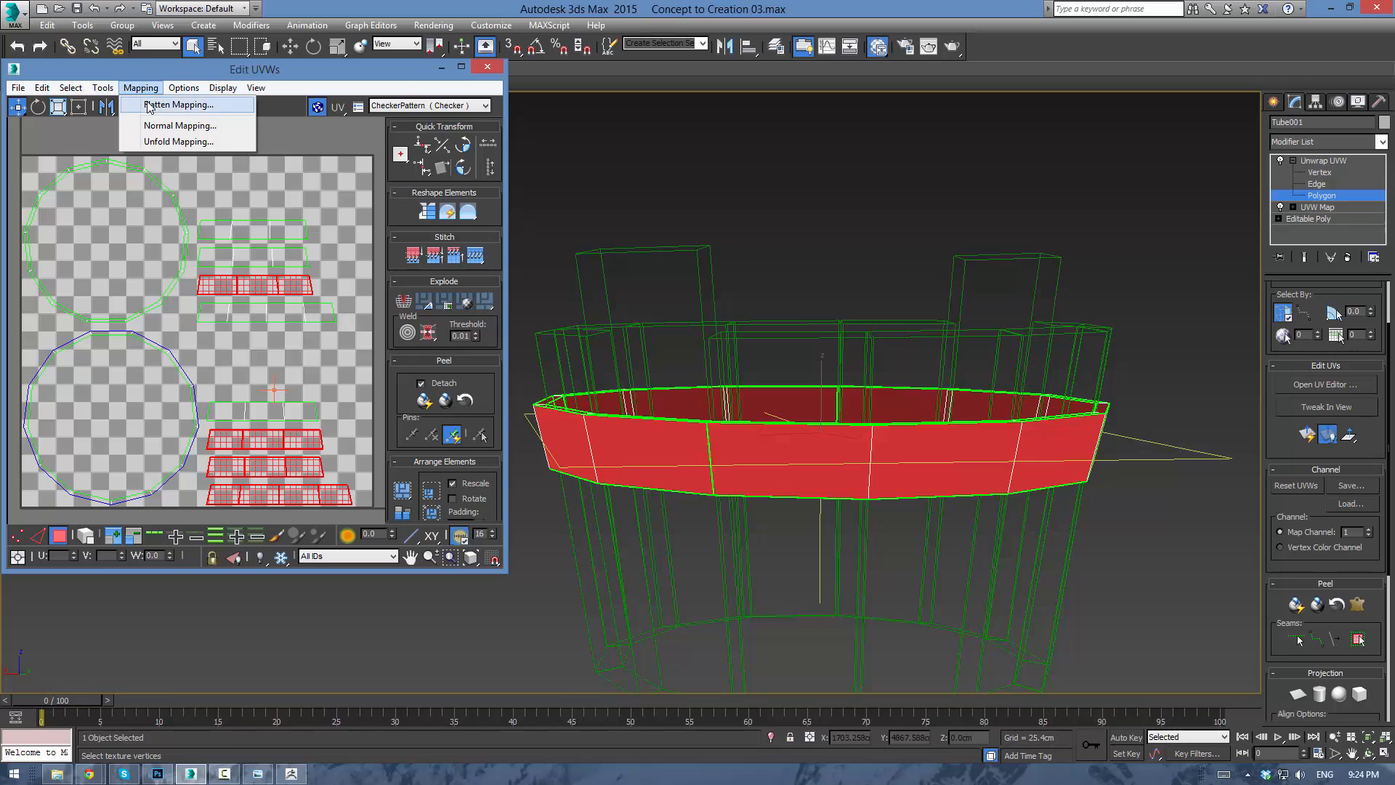
{"action": "left_click", "coordinate": [148, 105]}
{"action": "left_click", "coordinate": [216, 97]}
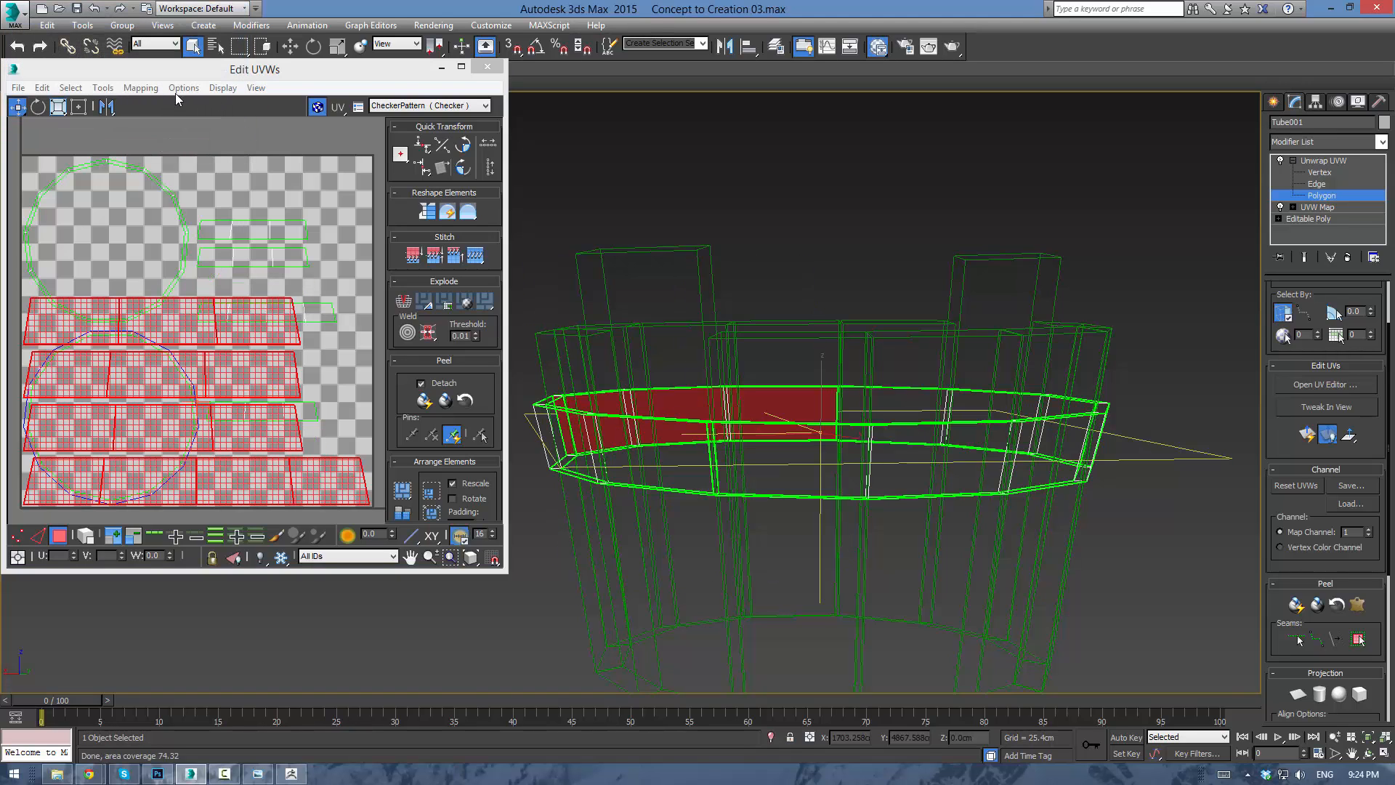
Unfold the outer faces into one continuous strip with walk to closest face, and move the strip upward in UV space.
{"action": "left_click", "coordinate": [141, 88]}
{"action": "left_click", "coordinate": [156, 140]}
{"action": "left_click", "coordinate": [205, 42]}
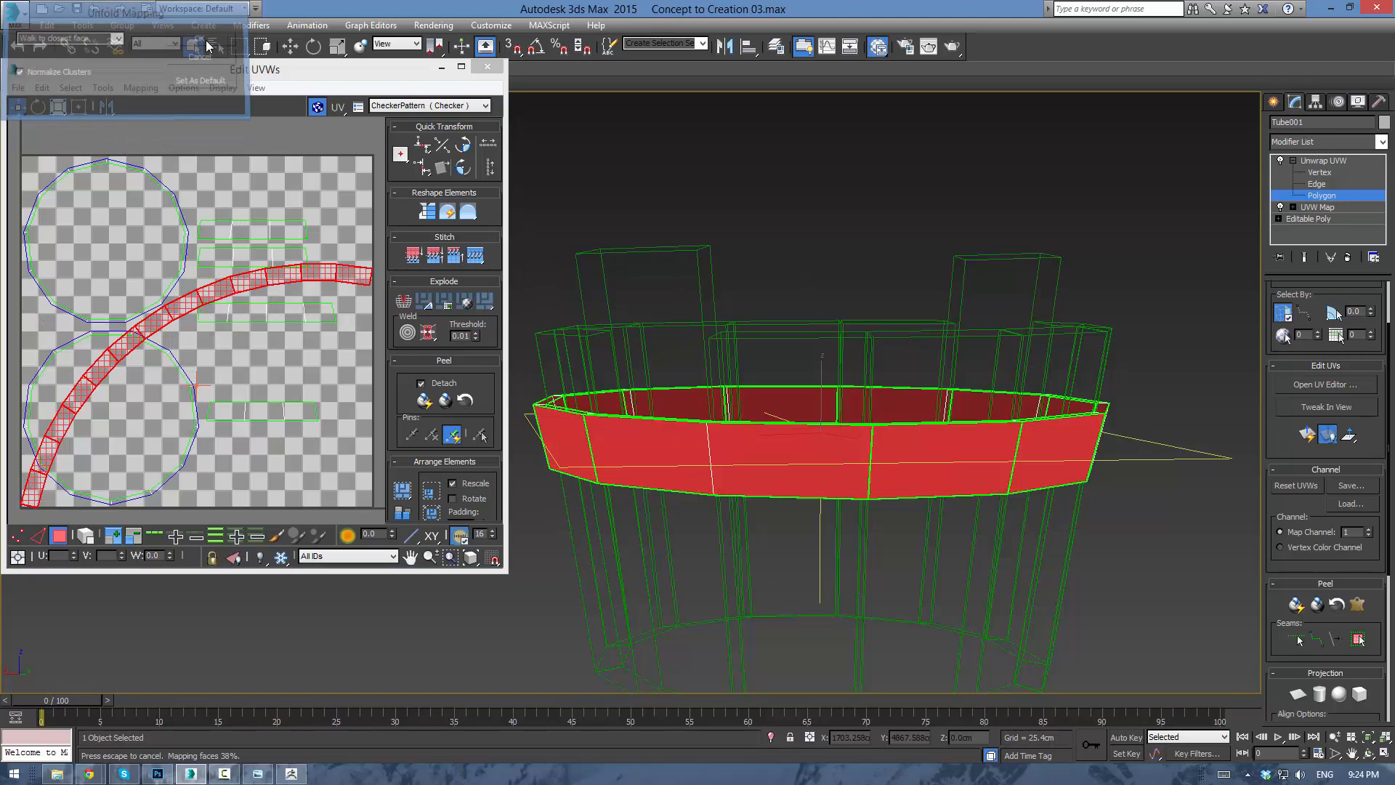
{"action": "left_click_drag", "start_coordinate": [290, 284], "coordinate": [282, 201]}
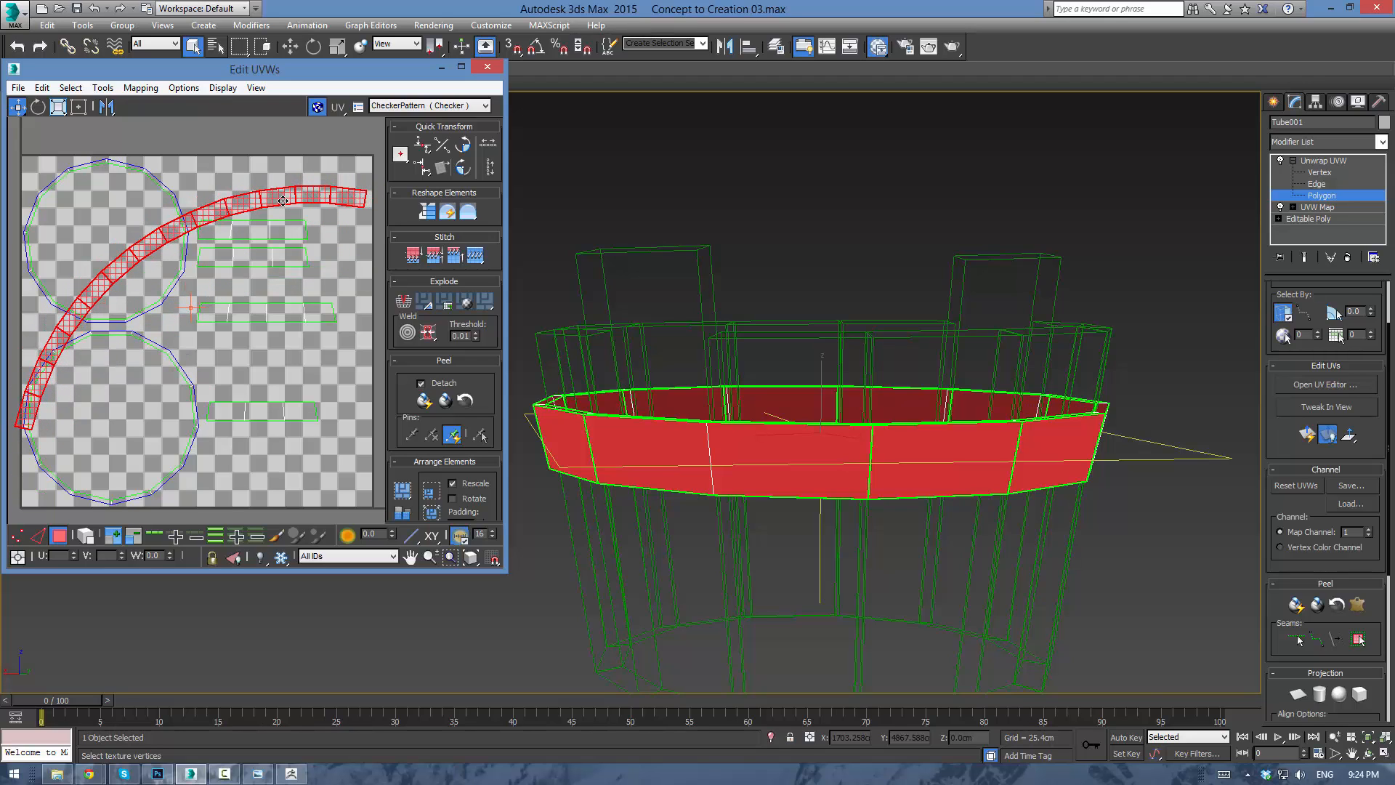
Unfold the selected outer hoop faces again, and reapply Flatten Mapping to them.
{"action": "left_click", "coordinate": [140, 87]}
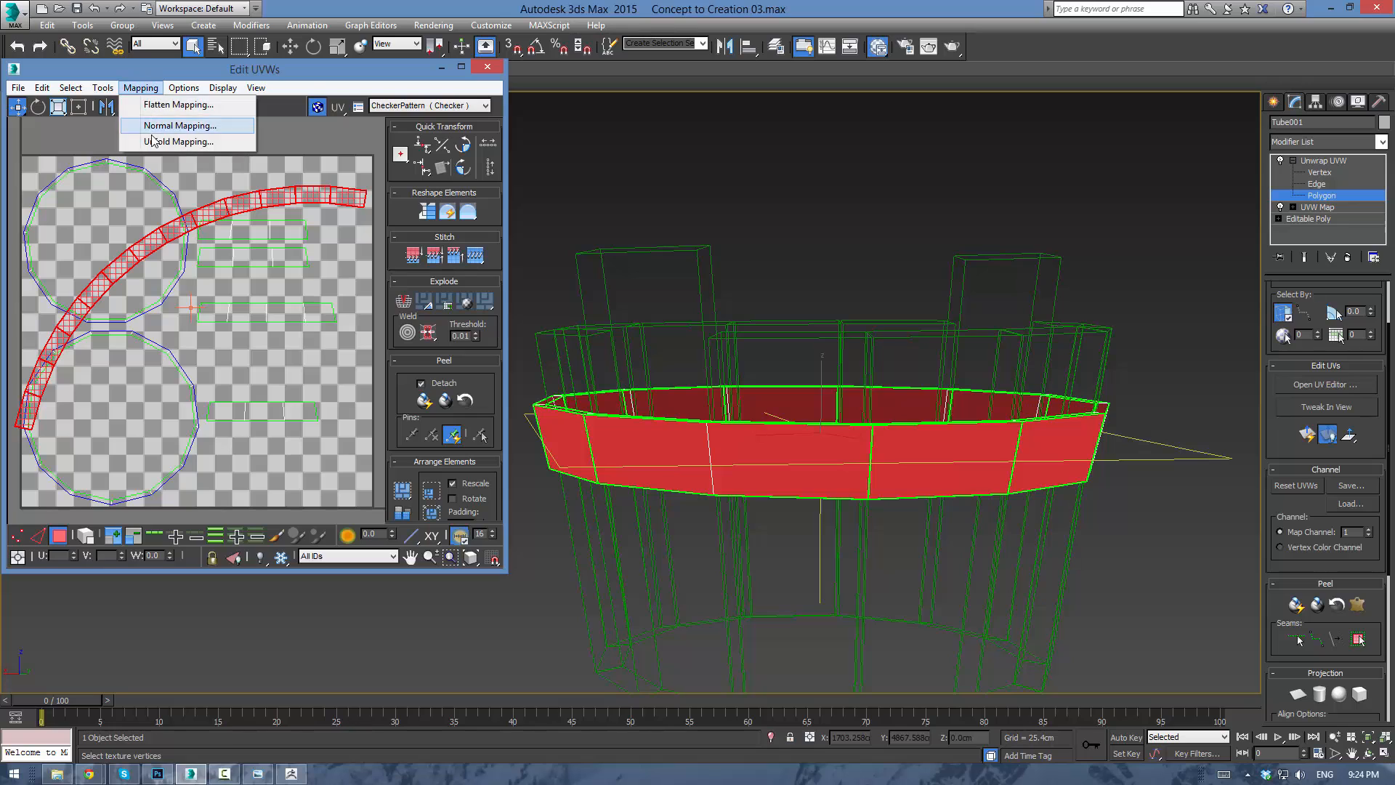
{"action": "left_click", "coordinate": [174, 138]}
{"action": "left_click", "coordinate": [191, 41]}
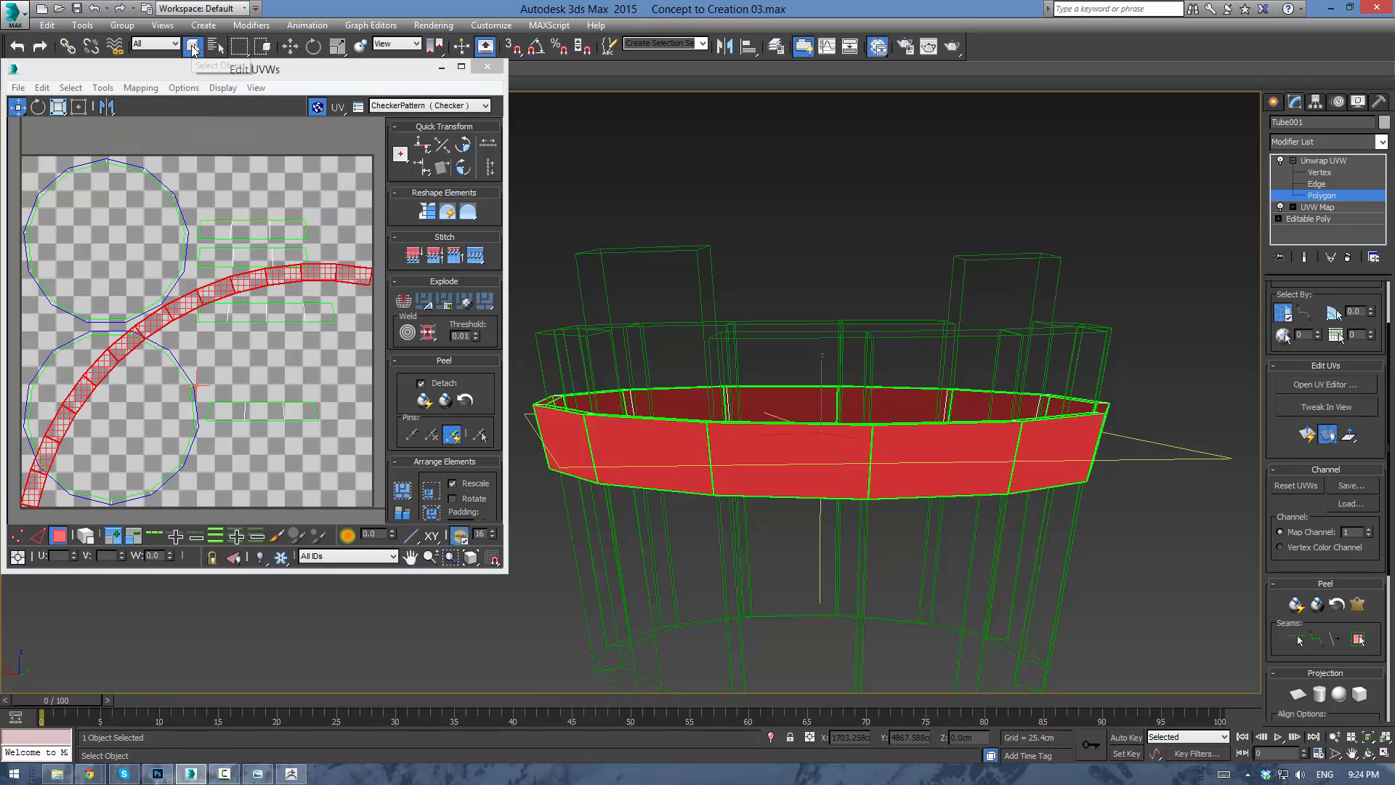
{"action": "left_click", "coordinate": [148, 88]}
{"action": "left_click", "coordinate": [178, 102]}
{"action": "left_click", "coordinate": [205, 101]}
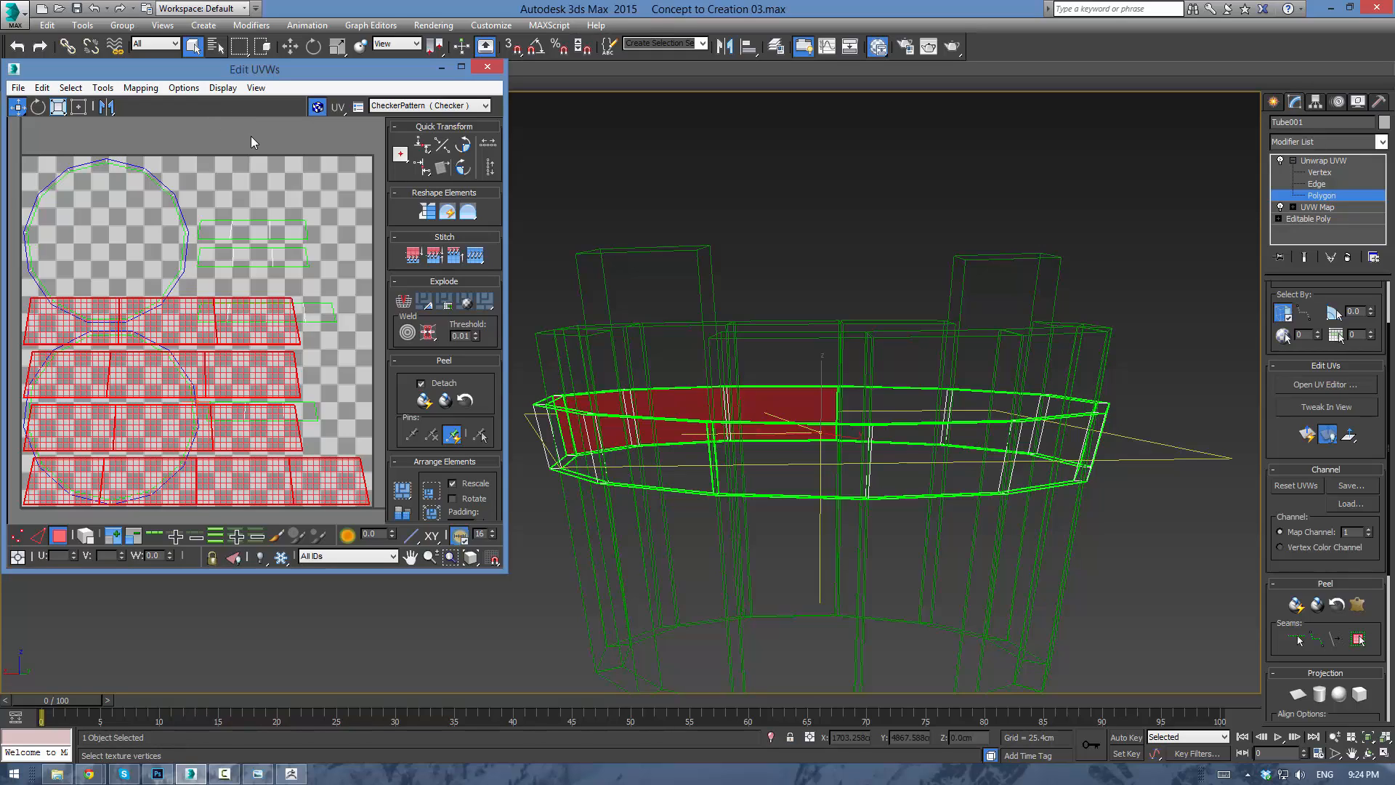
Select all faces of the hoop and subtract the side faces that face the front view.
{"action": "middle_click_drag", "start_coordinate": [770, 339], "coordinate": [869, 342], "text": "alt"}
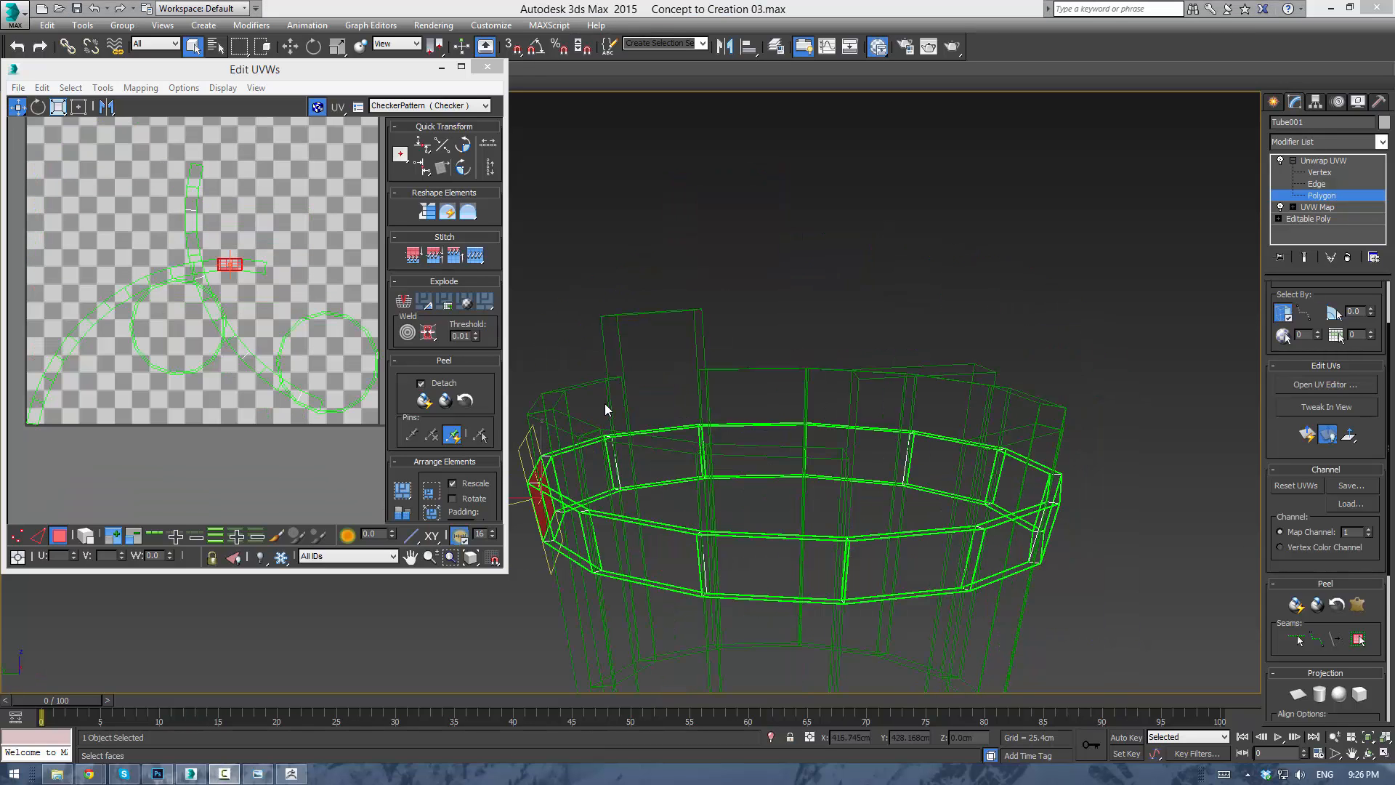
{"action": "middle_click_drag", "start_coordinate": [682, 423], "coordinate": [676, 351]}
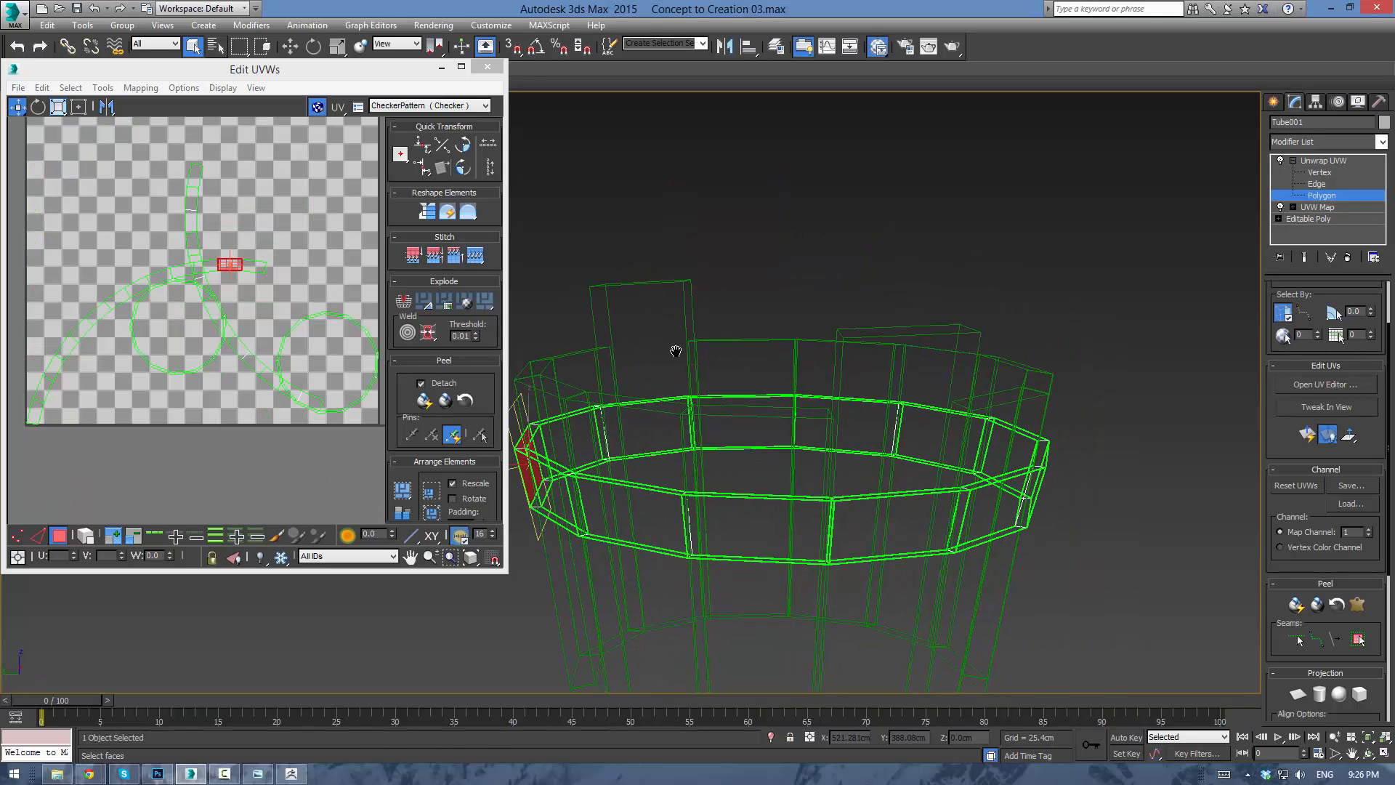
{"action": "key", "text": "ctrl+a"}
{"action": "key", "text": "f"}
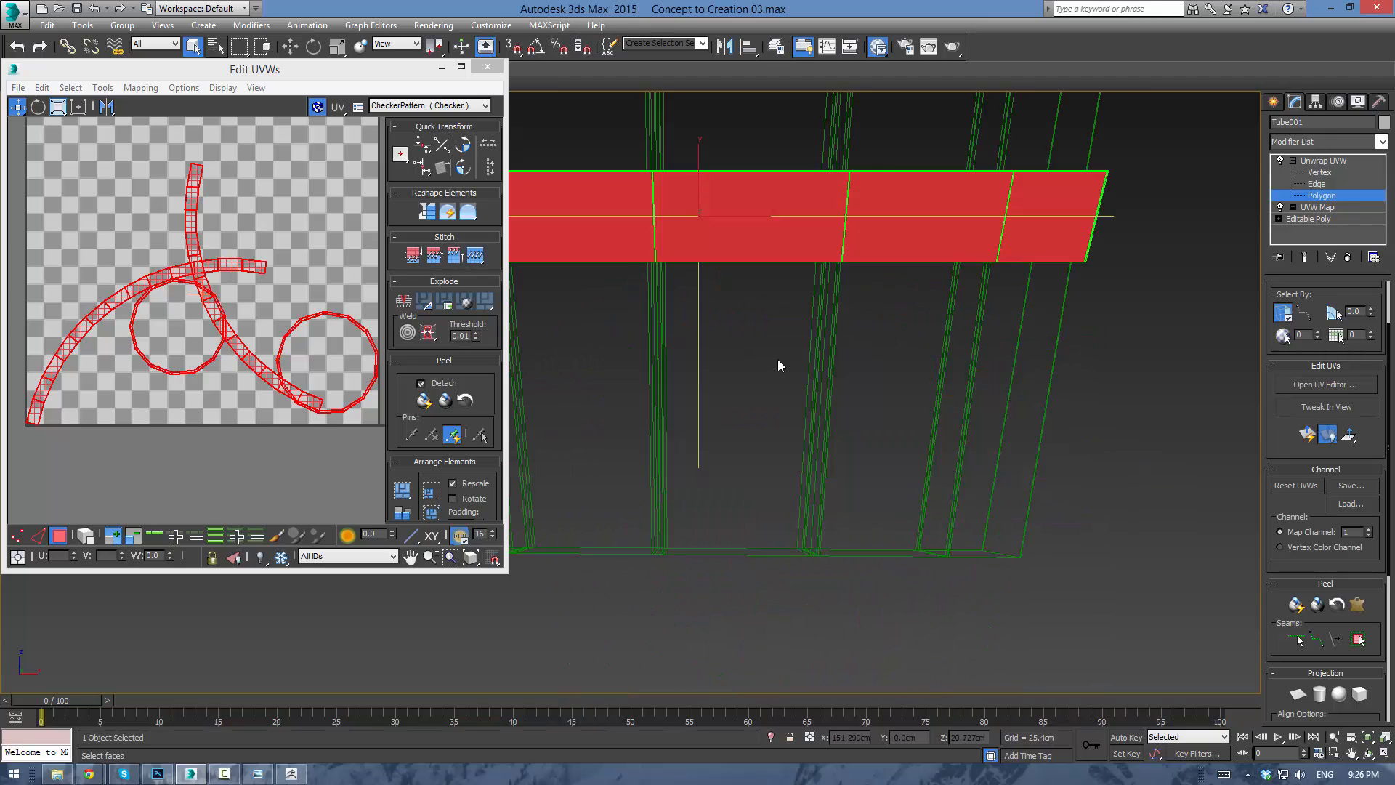
{"action": "middle_click_drag", "start_coordinate": [782, 359], "coordinate": [998, 424]}
{"action": "scroll", "coordinate": [997, 429], "scroll_direction": "down", "scroll_amount": 2}
{"action": "left_click_drag", "start_coordinate": [1206, 338], "coordinate": [1227, 332], "text": "alt"}
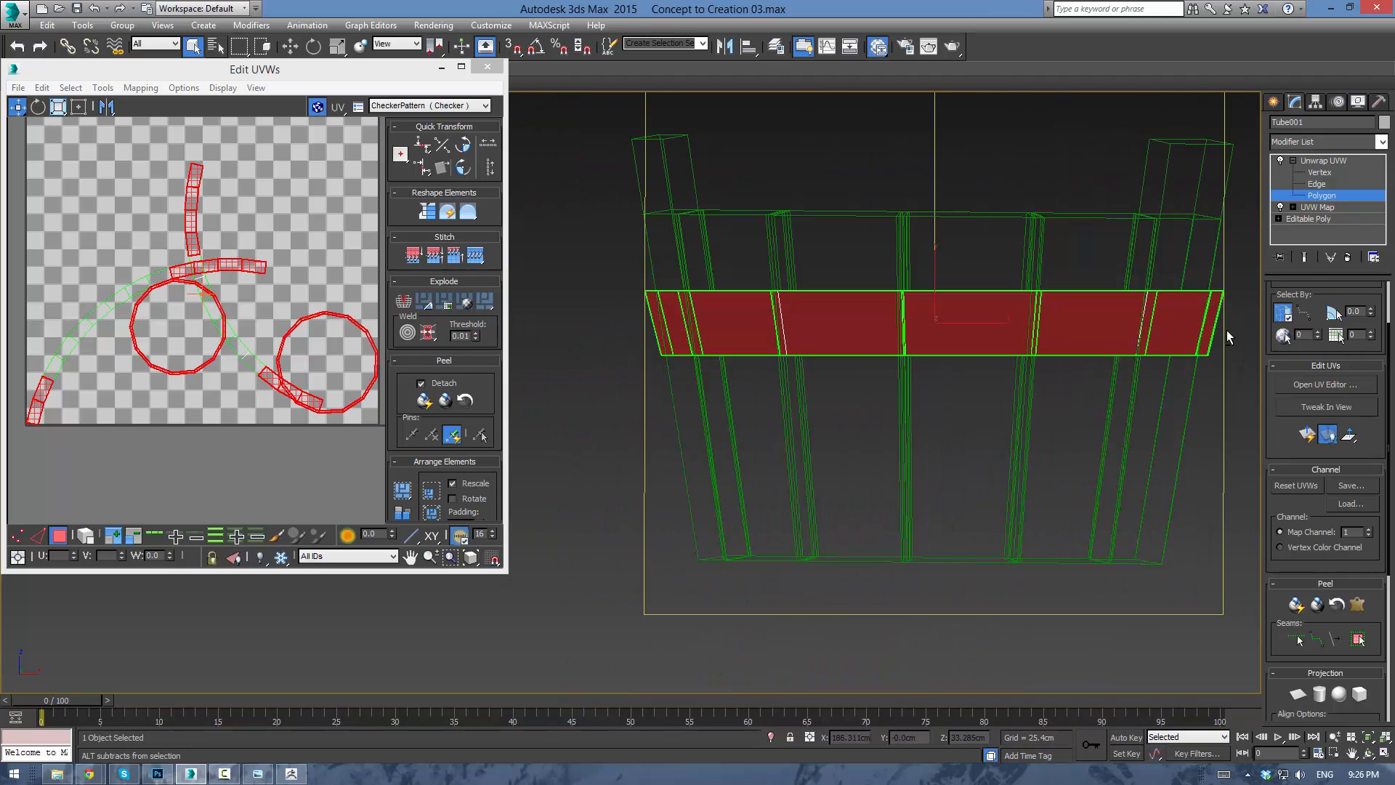
{"action": "middle_click_drag", "start_coordinate": [1128, 350], "coordinate": [1033, 429]}
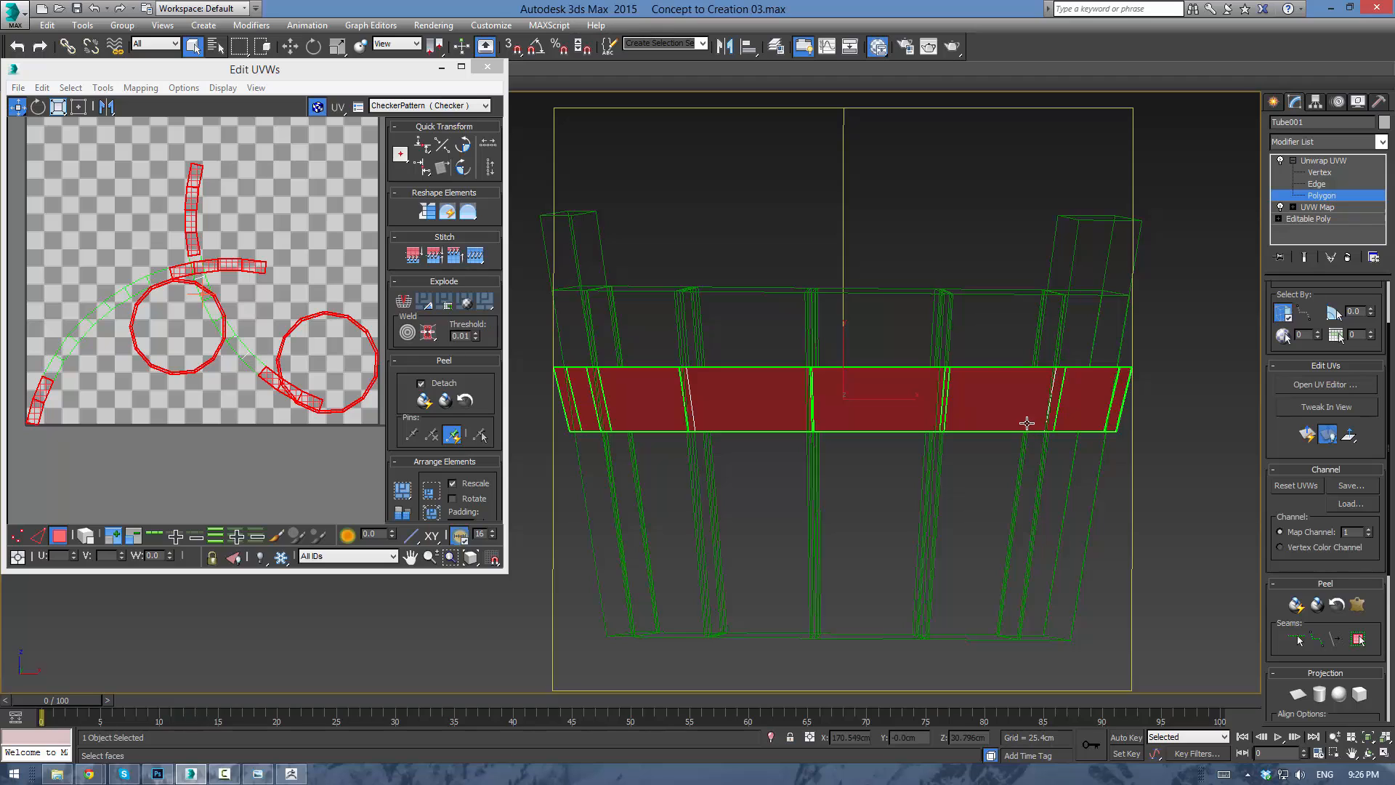
{"action": "key", "text": "p"}
{"action": "middle_click_drag", "start_coordinate": [949, 425], "coordinate": [750, 429], "text": "alt"}
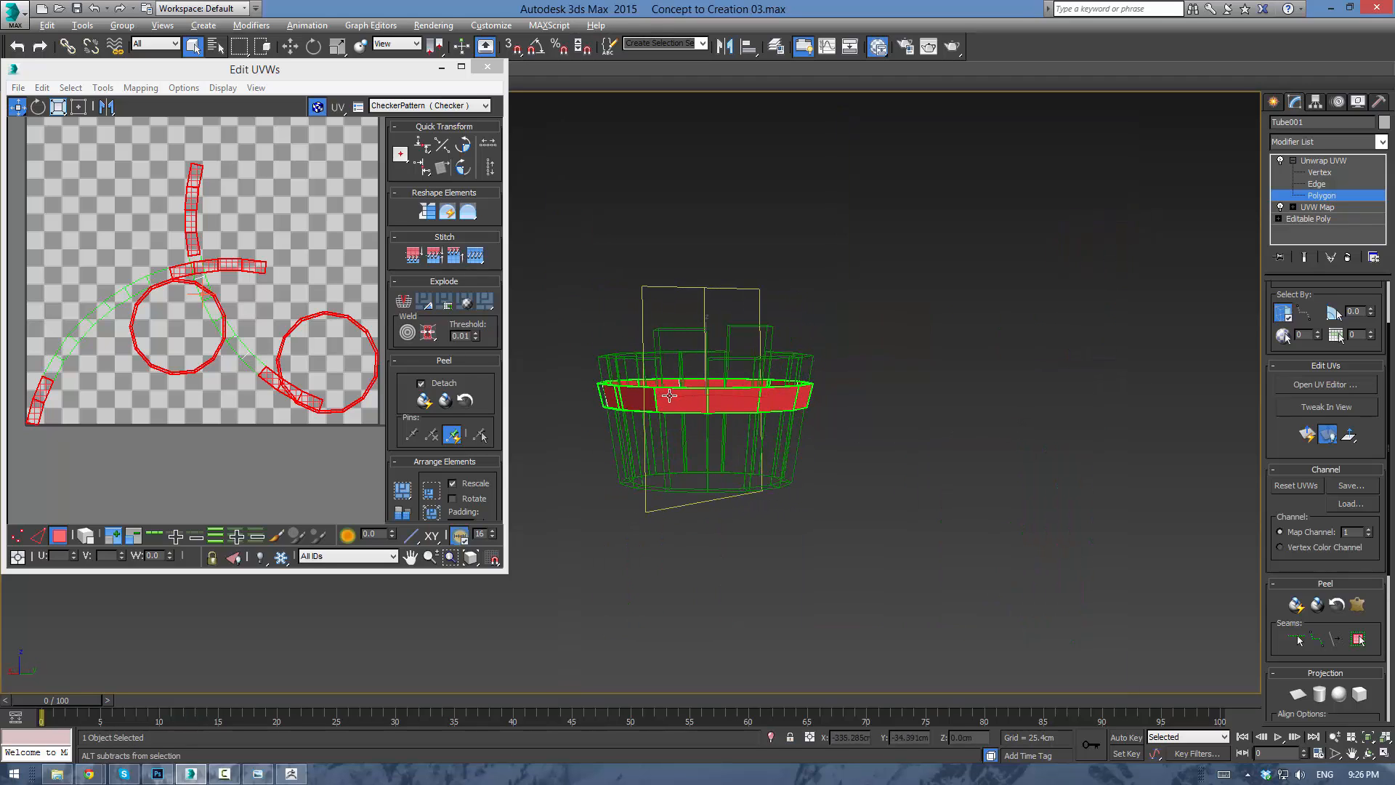
Deselect the remaining inner faces around the hoop, leaving only the top and bottom rim faces selected.
{"action": "middle_click_drag", "start_coordinate": [670, 395], "coordinate": [792, 378], "text": "alt"}
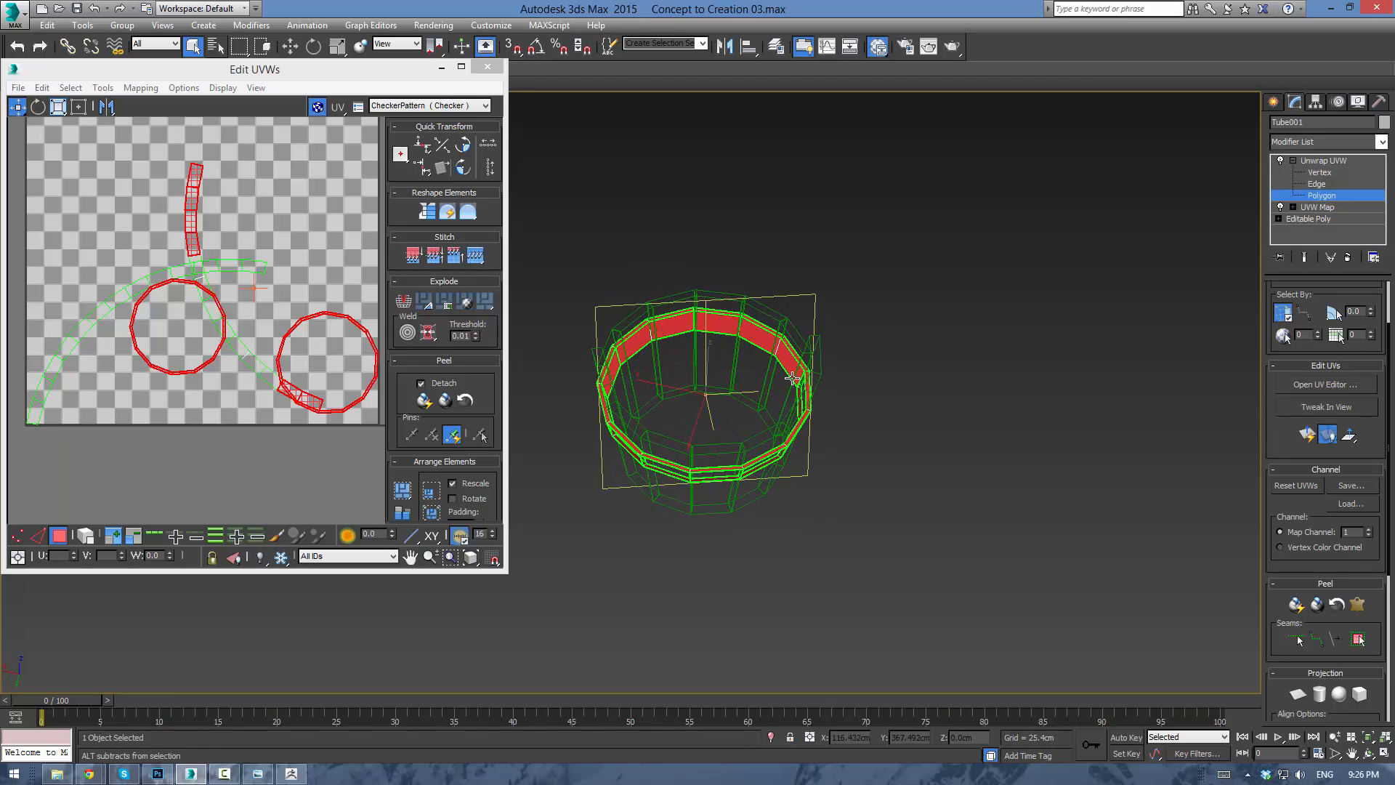
{"action": "left_click", "coordinate": [792, 370], "text": "alt"}
{"action": "left_click", "coordinate": [760, 337], "text": "alt"}
{"action": "left_click", "coordinate": [717, 321], "text": "alt"}
{"action": "left_click", "coordinate": [683, 327], "text": "alt"}
{"action": "left_click", "coordinate": [643, 339], "text": "alt"}
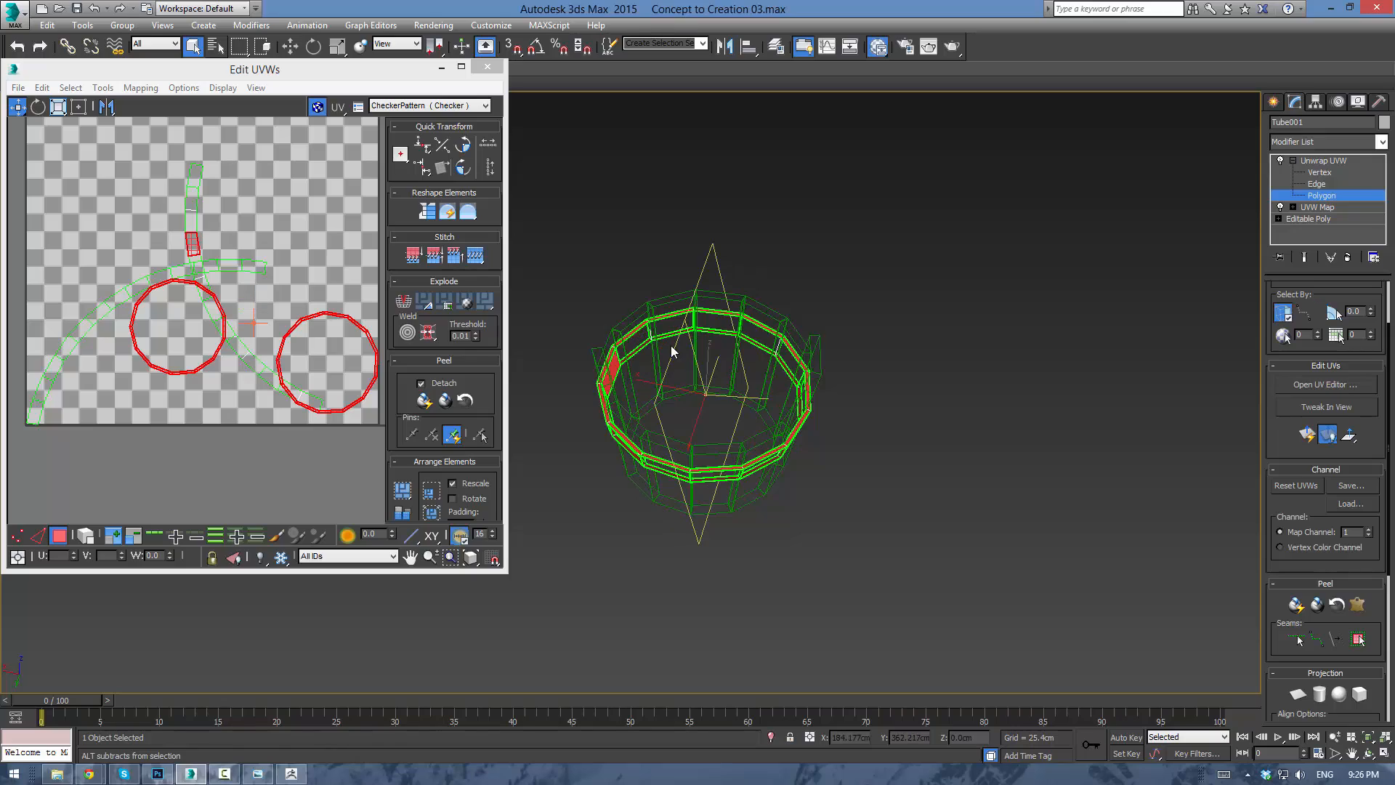
{"action": "middle_click_drag", "start_coordinate": [672, 351], "coordinate": [598, 324], "text": "alt"}
{"action": "left_click", "coordinate": [722, 335], "text": "alt"}
{"action": "middle_click_drag", "start_coordinate": [708, 382], "coordinate": [69, 78], "text": "alt"}
Try Unfold Mapping on the selected top and bottom rim faces.
{"action": "left_click", "coordinate": [140, 87]}
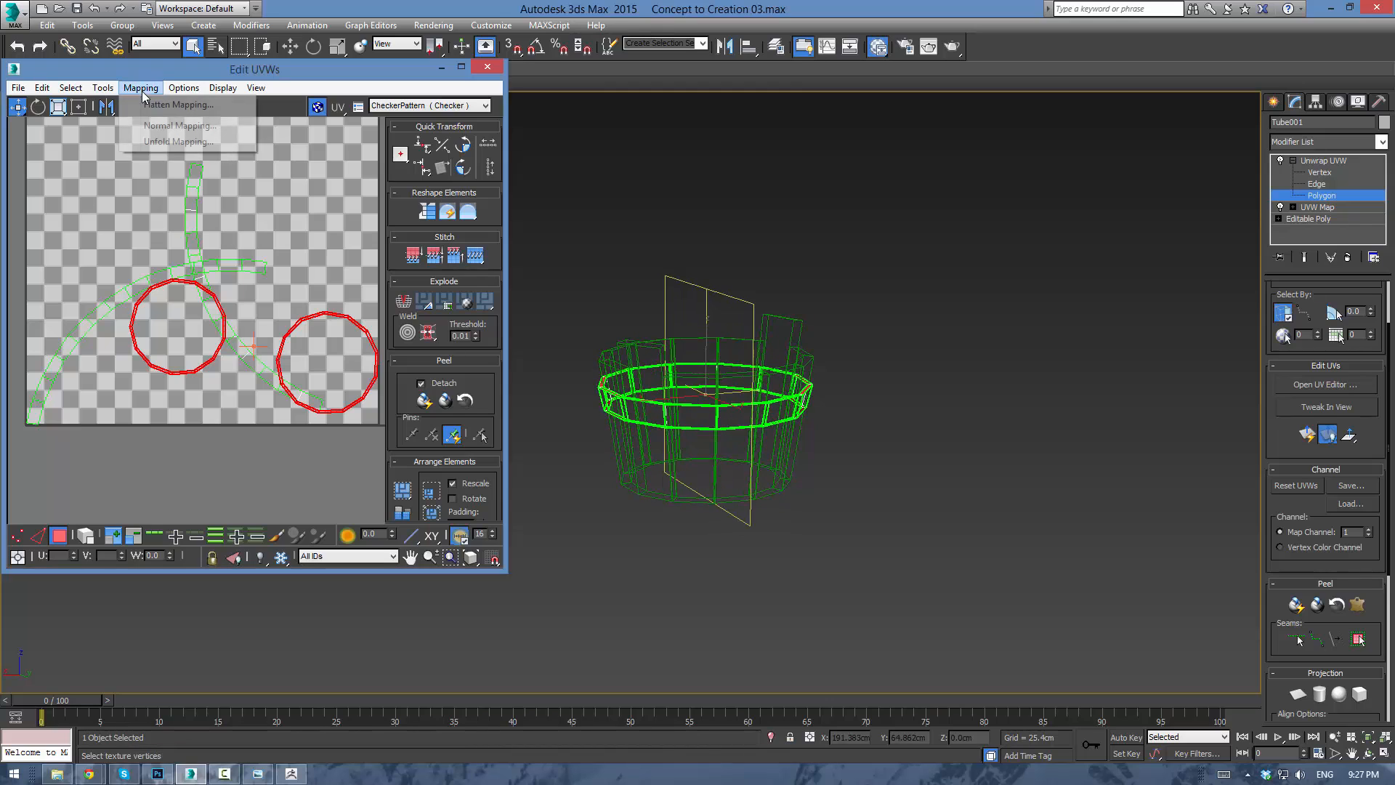
{"action": "left_click", "coordinate": [166, 142]}
{"action": "left_click", "coordinate": [202, 38]}
{"action": "scroll", "coordinate": [246, 238], "scroll_direction": "down", "scroll_amount": 2}
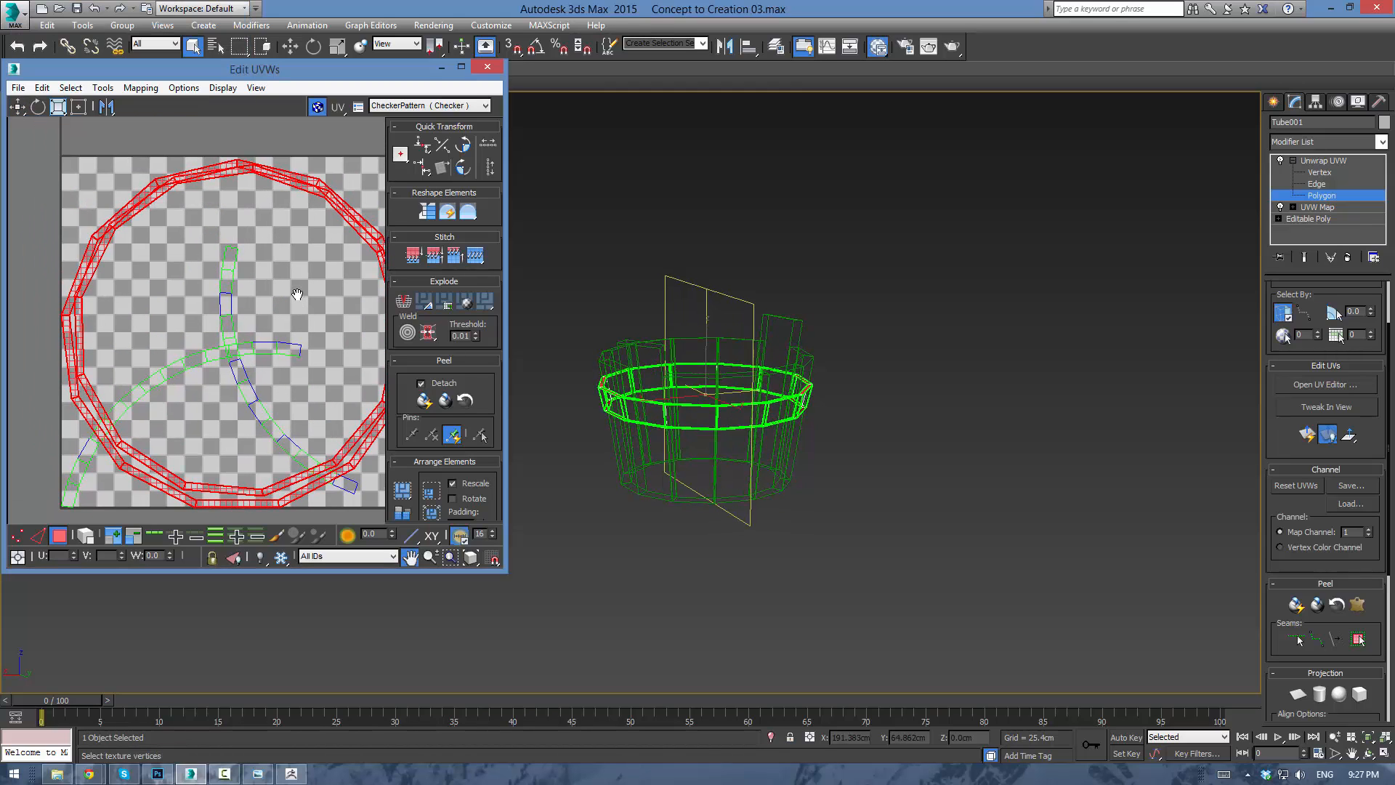
Apply Flatten Mapping to the rim faces with a polygon angle of 45 and 0.02 spacing.
{"action": "left_click", "coordinate": [140, 87]}
{"action": "left_click", "coordinate": [179, 125]}
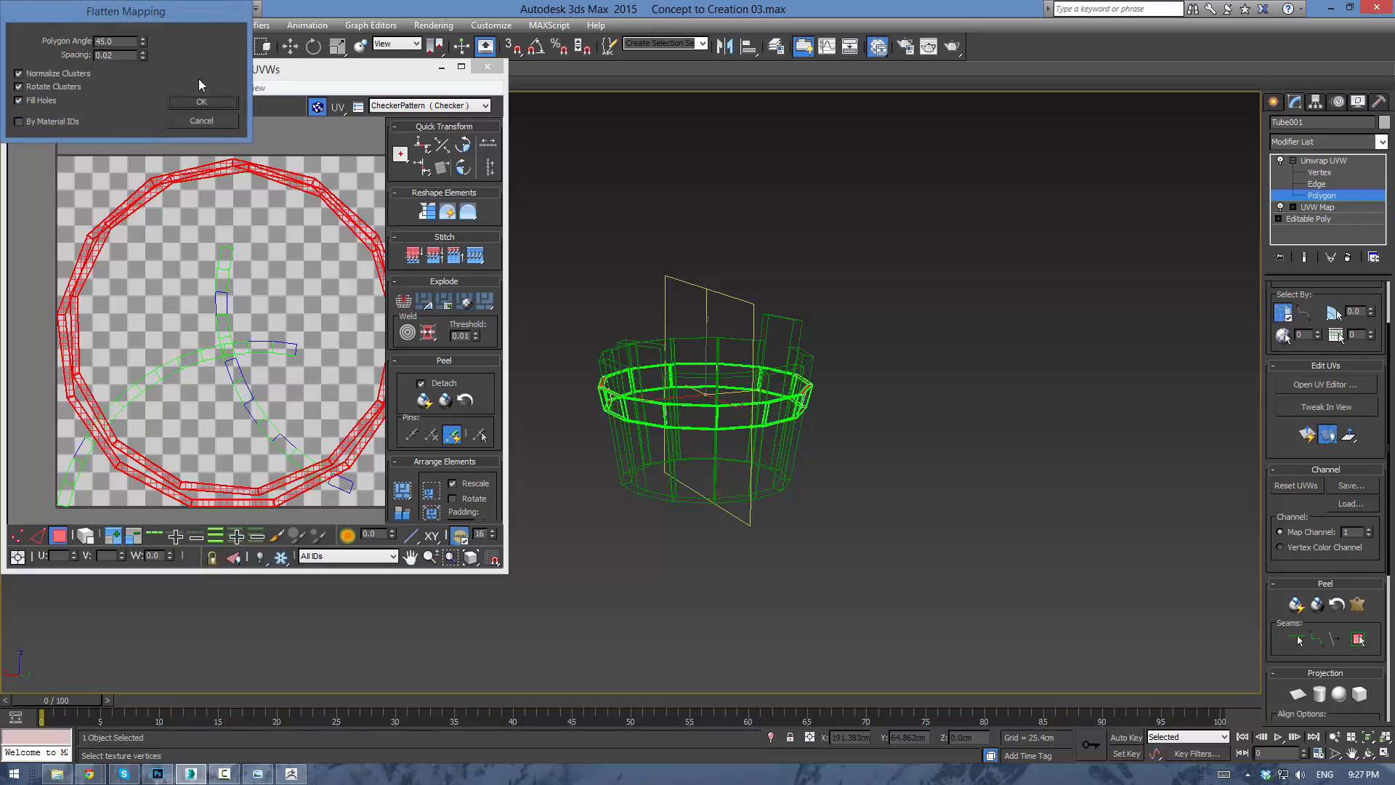
{"action": "left_click", "coordinate": [207, 106]}
{"action": "middle_click_drag", "start_coordinate": [276, 302], "coordinate": [248, 241]}
{"action": "middle_click_drag", "start_coordinate": [952, 435], "coordinate": [865, 410]}
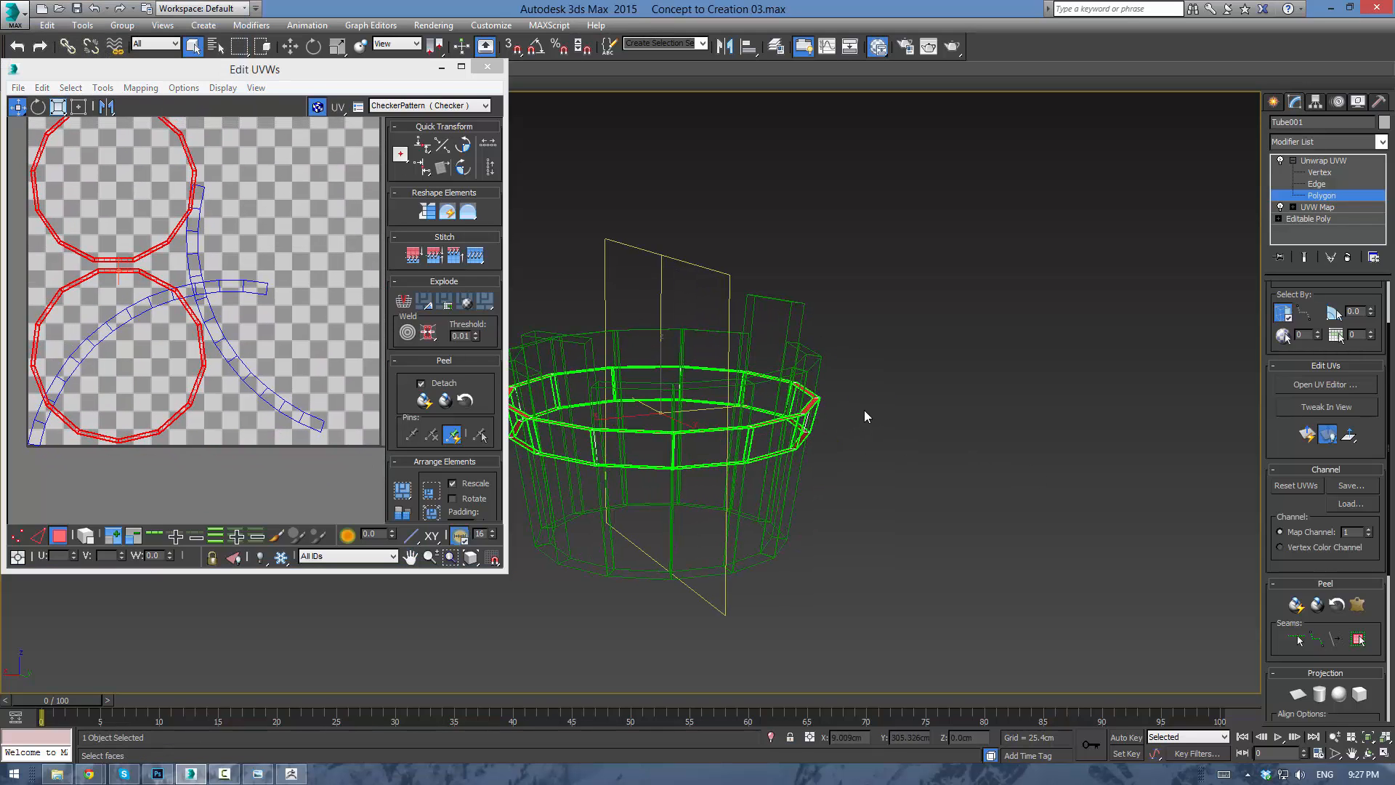
{"action": "scroll", "coordinate": [865, 409], "scroll_direction": "up", "scroll_amount": 2}
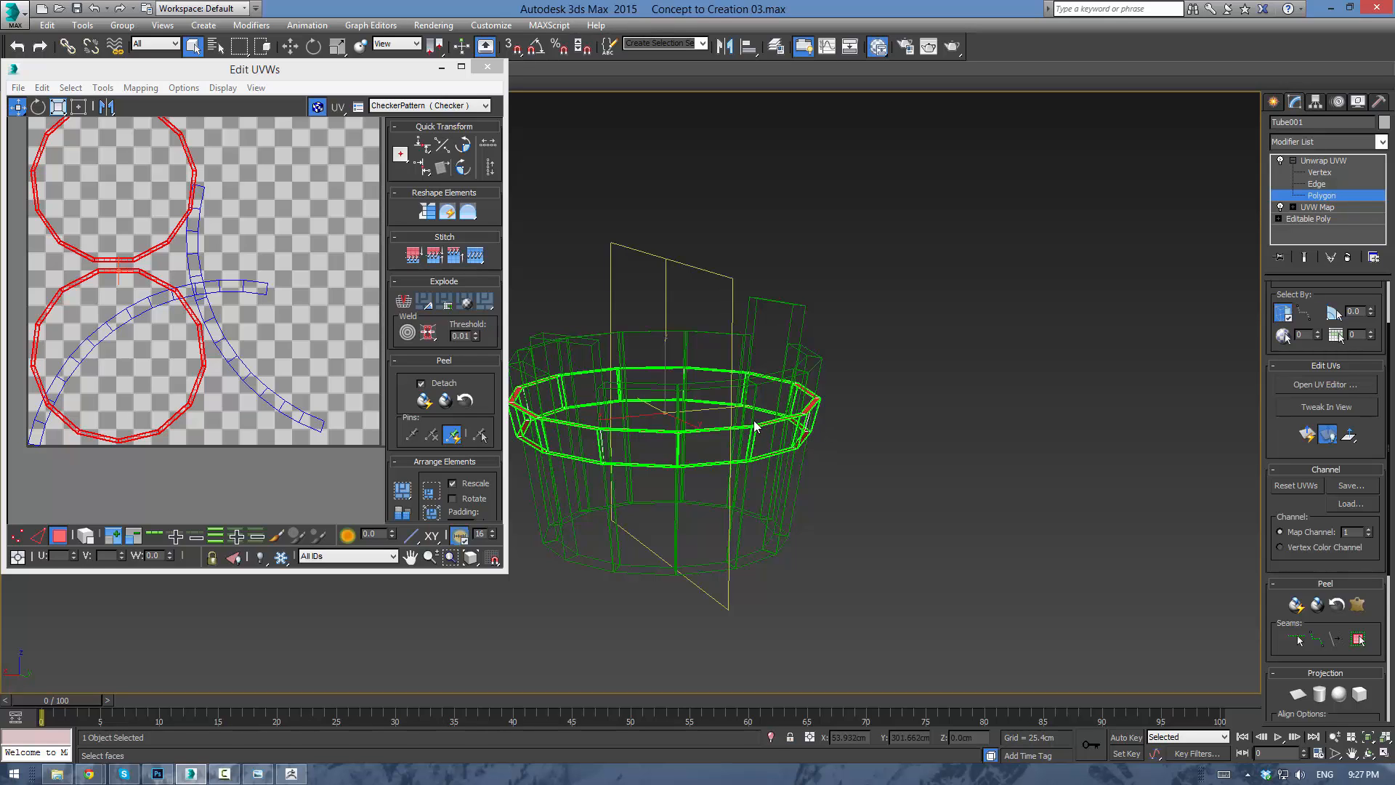
{"action": "middle_click_drag", "start_coordinate": [971, 426], "coordinate": [823, 376], "text": "alt"}
{"action": "key", "text": "f"}
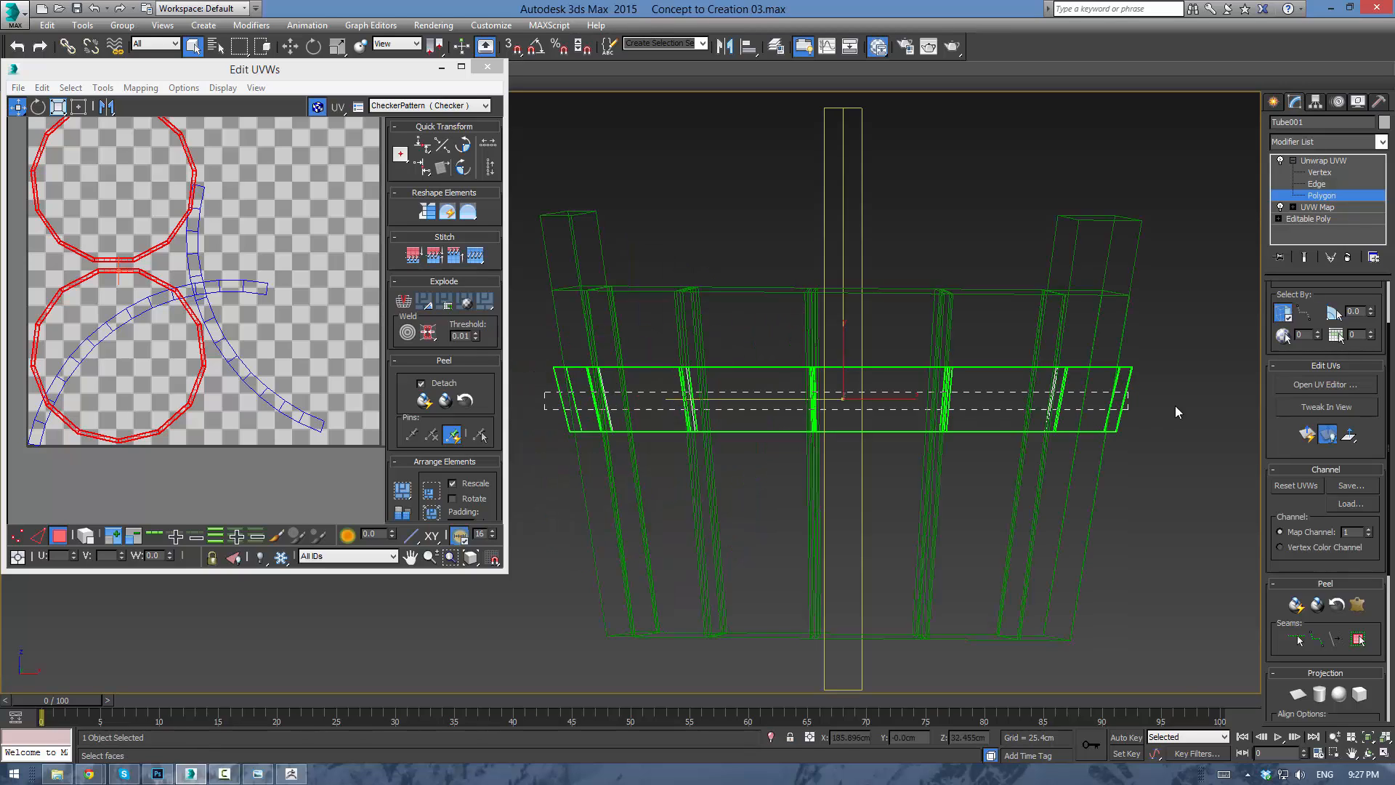
{"action": "left_click_drag", "start_coordinate": [1175, 406], "coordinate": [1181, 405]}
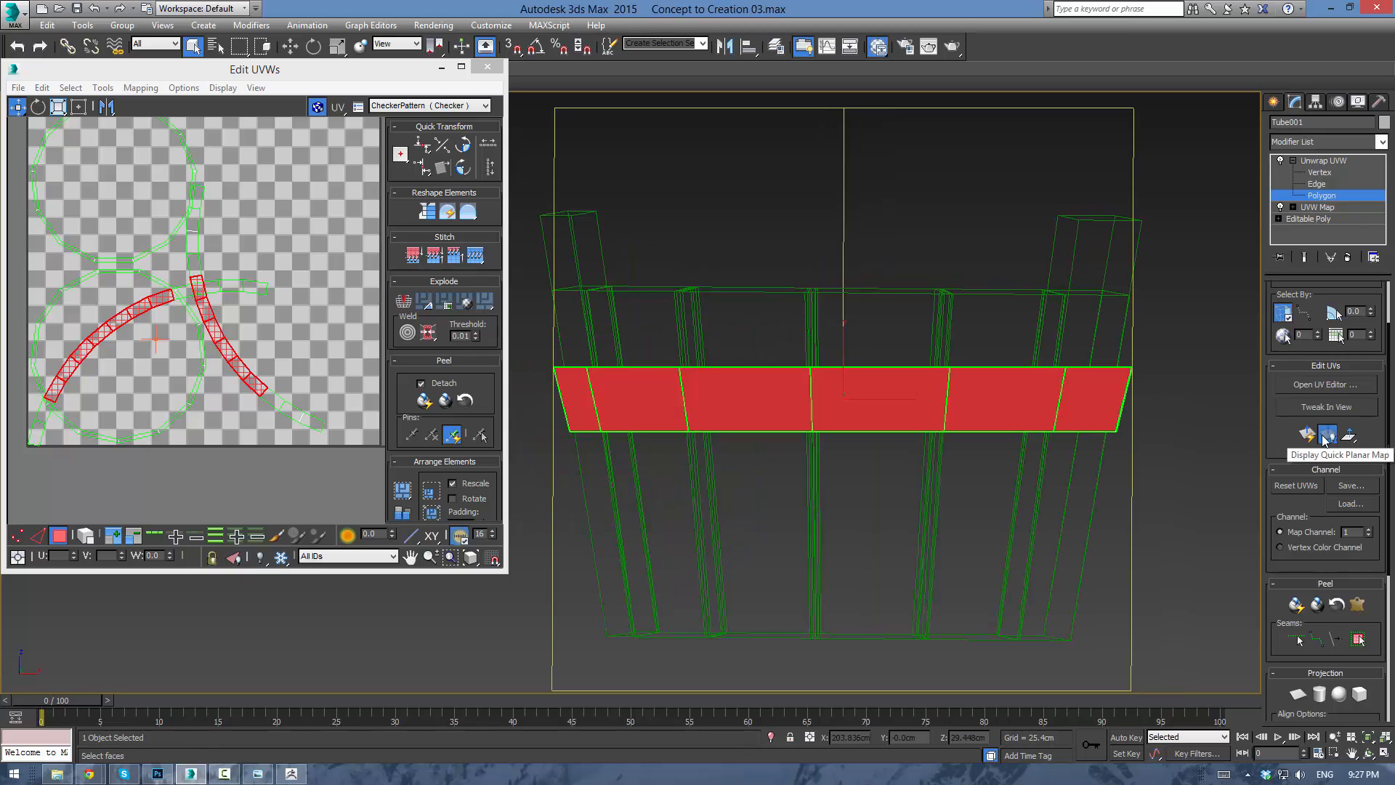
{"action": "left_click_drag", "start_coordinate": [1369, 446], "coordinate": [1379, 163]}
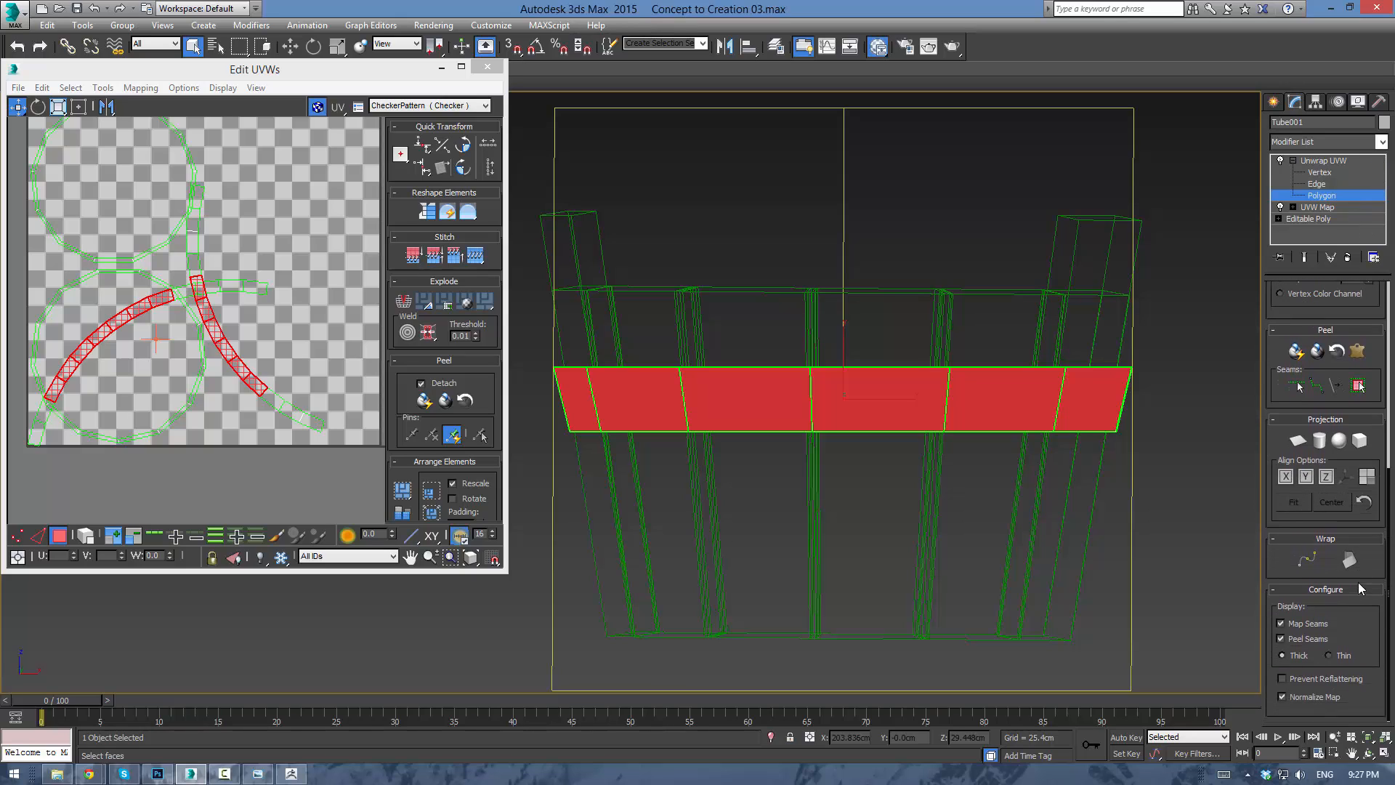
{"action": "left_click_drag", "start_coordinate": [1279, 556], "coordinate": [1278, 734]}
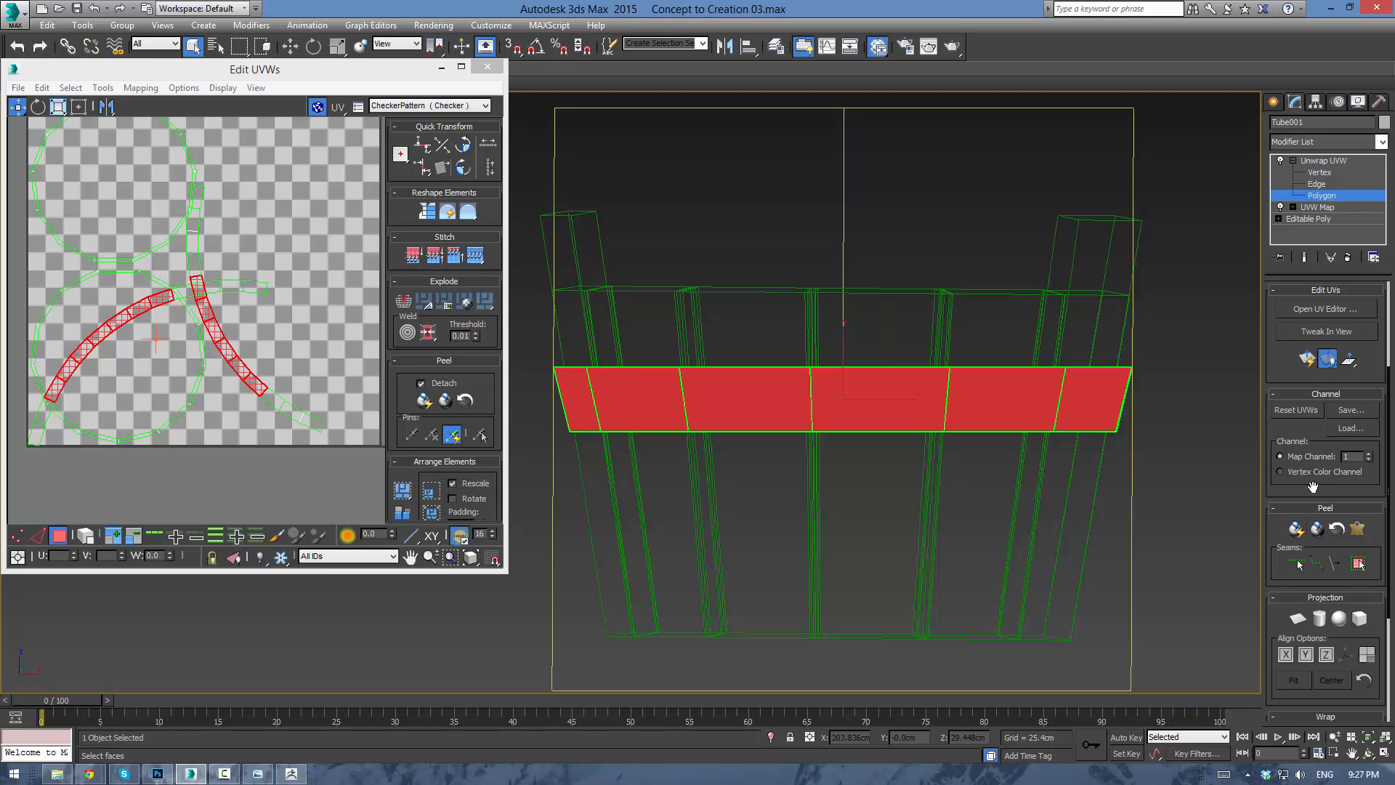
{"action": "left_click_drag", "start_coordinate": [1312, 487], "coordinate": [1308, 667]}
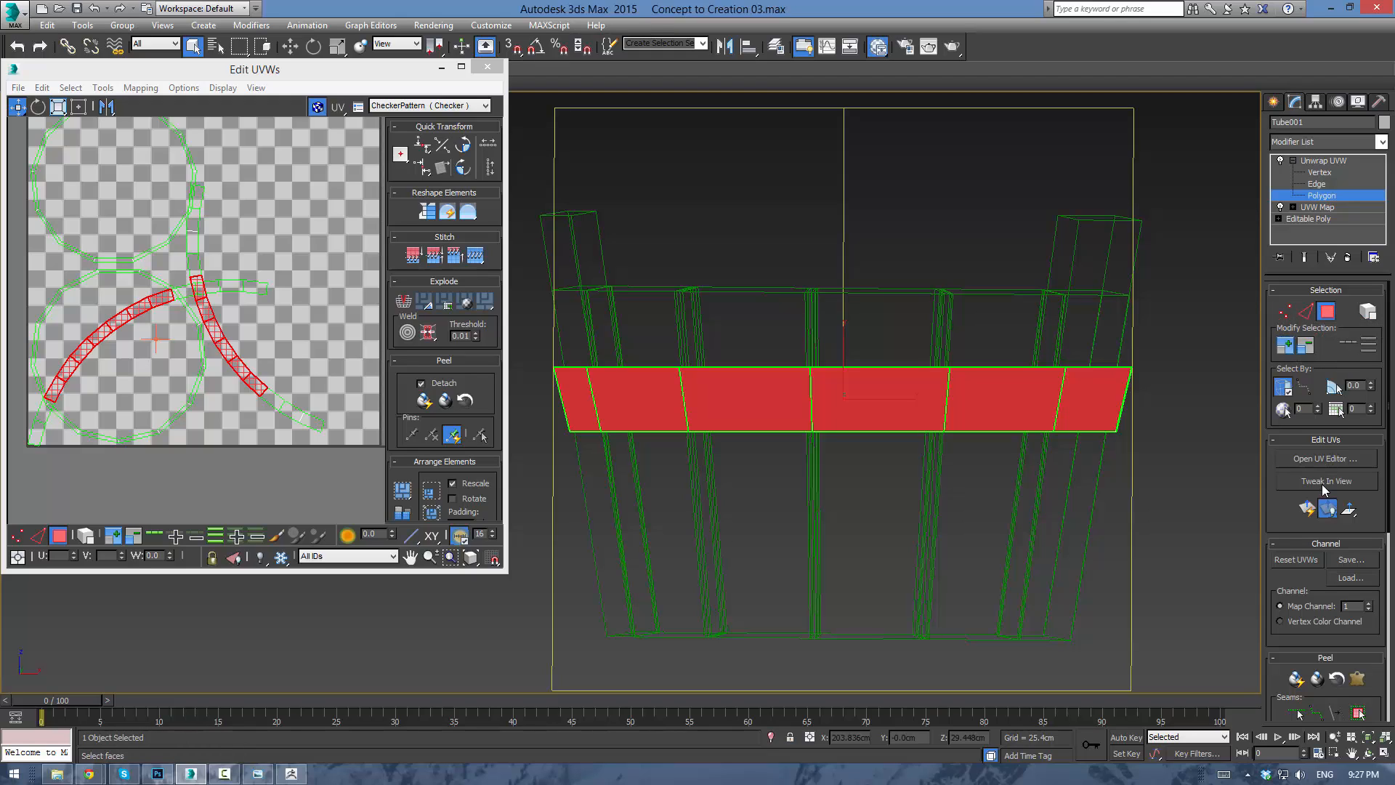
{"action": "left_click", "coordinate": [1188, 465]}
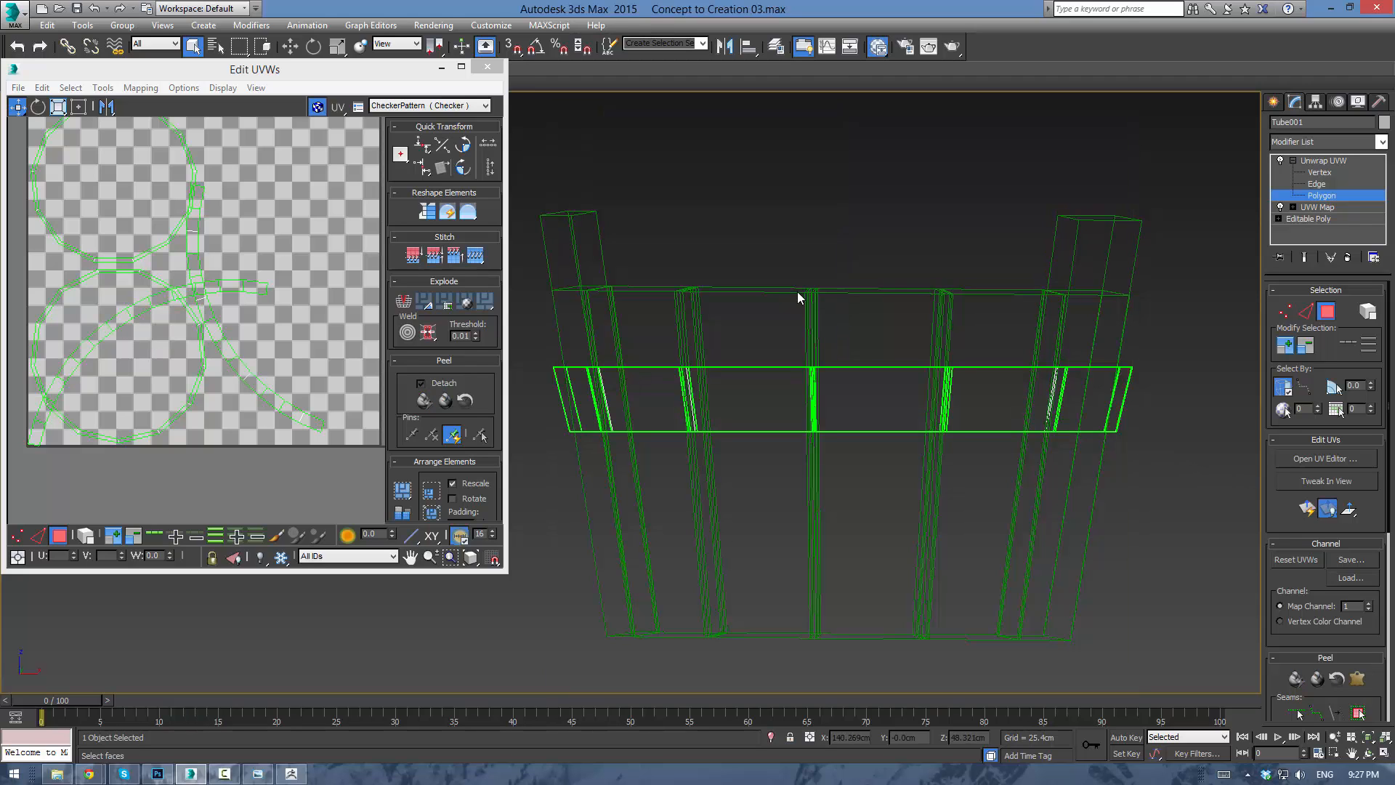
Select every inner face around the hoop, leaving the outer and rim faces unselected.
{"action": "middle_click_drag", "start_coordinate": [800, 296], "coordinate": [828, 444], "text": "alt"}
{"action": "scroll", "coordinate": [826, 314], "scroll_direction": "down", "scroll_amount": 5}
{"action": "scroll", "coordinate": [800, 368], "scroll_direction": "up", "scroll_amount": 2}
{"action": "left_click", "coordinate": [796, 386]}
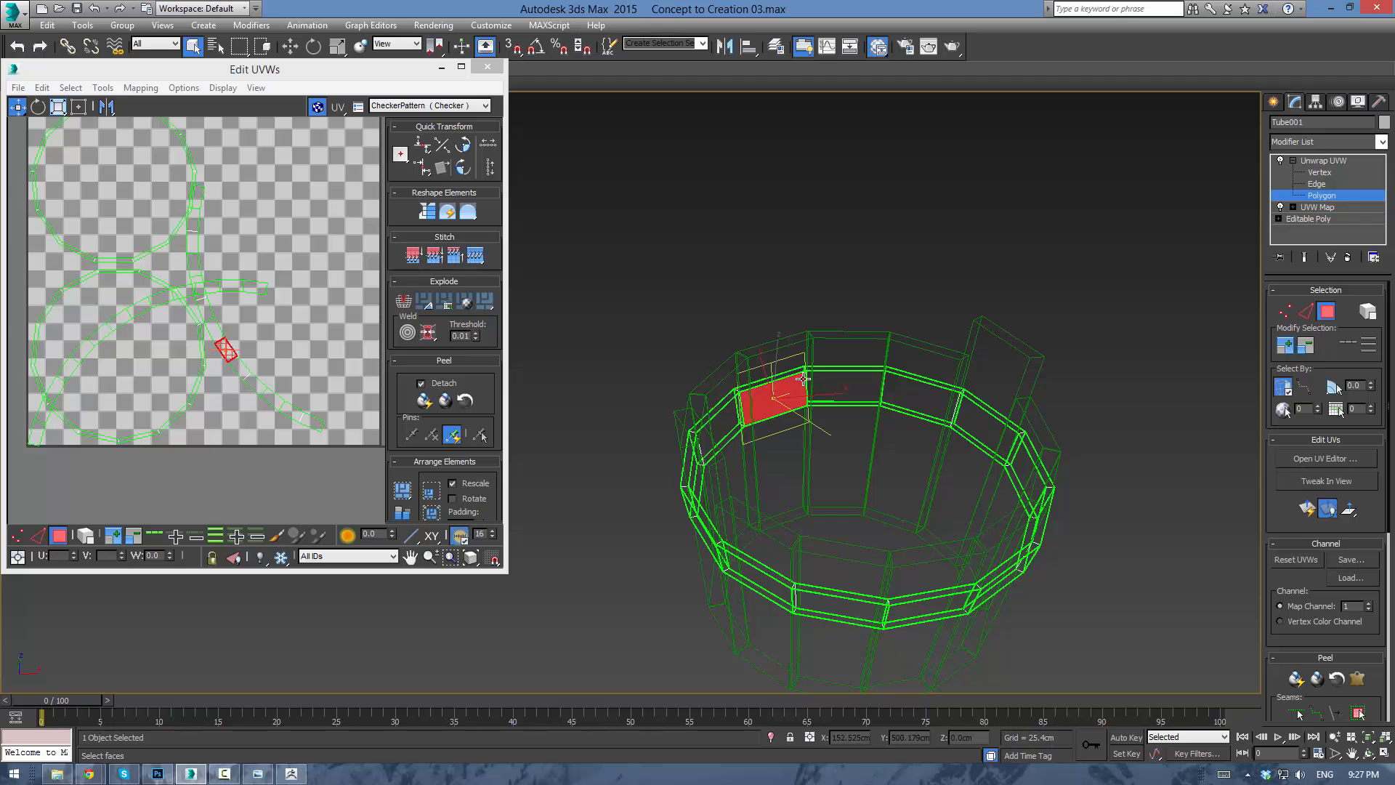
{"action": "left_click", "coordinate": [847, 388], "text": "ctrl"}
{"action": "left_click", "coordinate": [898, 387], "text": "ctrl"}
{"action": "left_click", "coordinate": [978, 419], "text": "ctrl"}
{"action": "middle_click_drag", "start_coordinate": [981, 419], "coordinate": [1220, 392], "text": "alt"}
{"action": "left_click", "coordinate": [1000, 341], "text": "ctrl"}
{"action": "left_click", "coordinate": [1053, 362], "text": "ctrl"}
{"action": "left_click", "coordinate": [1110, 430], "text": "ctrl"}
{"action": "left_click", "coordinate": [1125, 481], "text": "ctrl"}
{"action": "left_click", "coordinate": [897, 341], "text": "ctrl"}
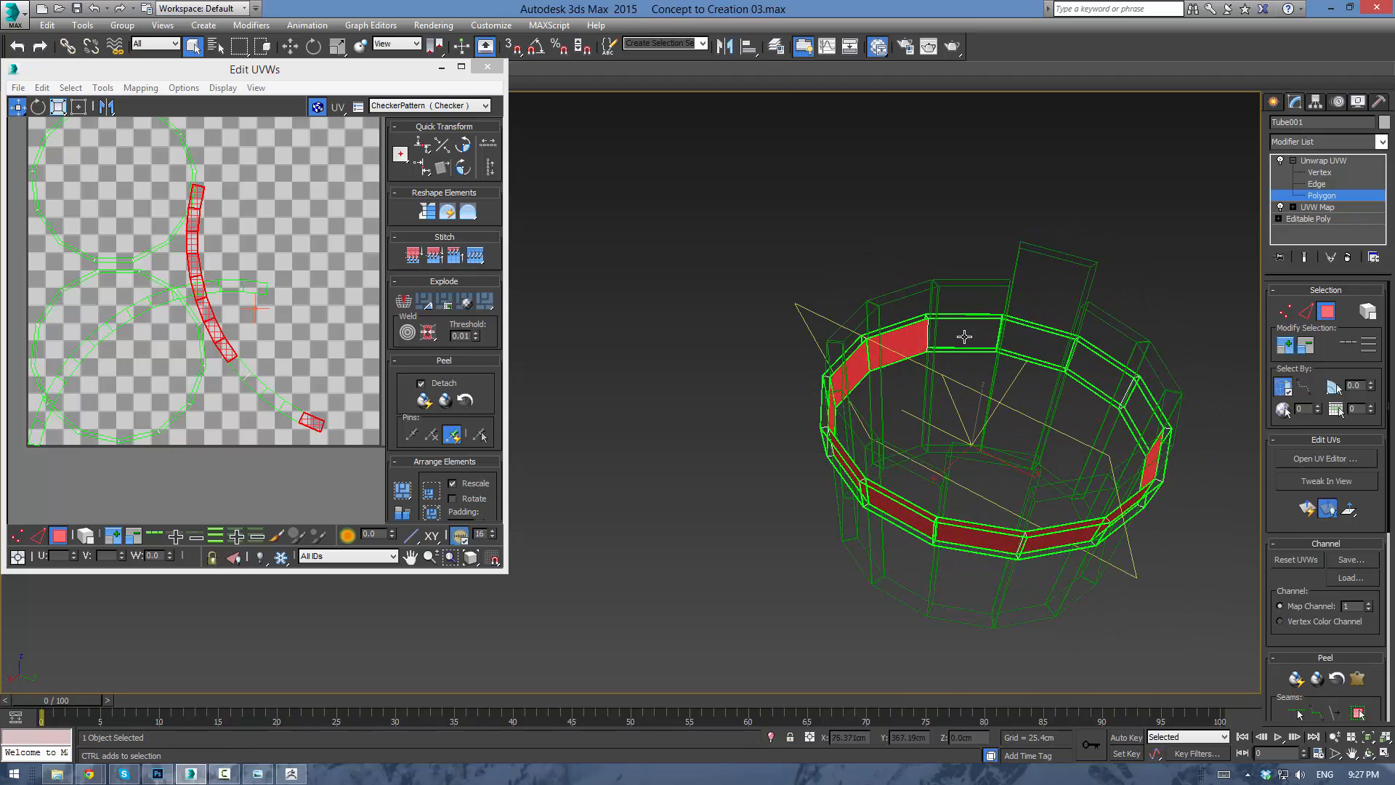
{"action": "left_click", "coordinate": [965, 335], "text": "ctrl"}
{"action": "left_click", "coordinate": [1032, 347], "text": "ctrl"}
{"action": "left_click", "coordinate": [1101, 367], "text": "ctrl"}
{"action": "left_click", "coordinate": [1142, 409], "text": "ctrl"}
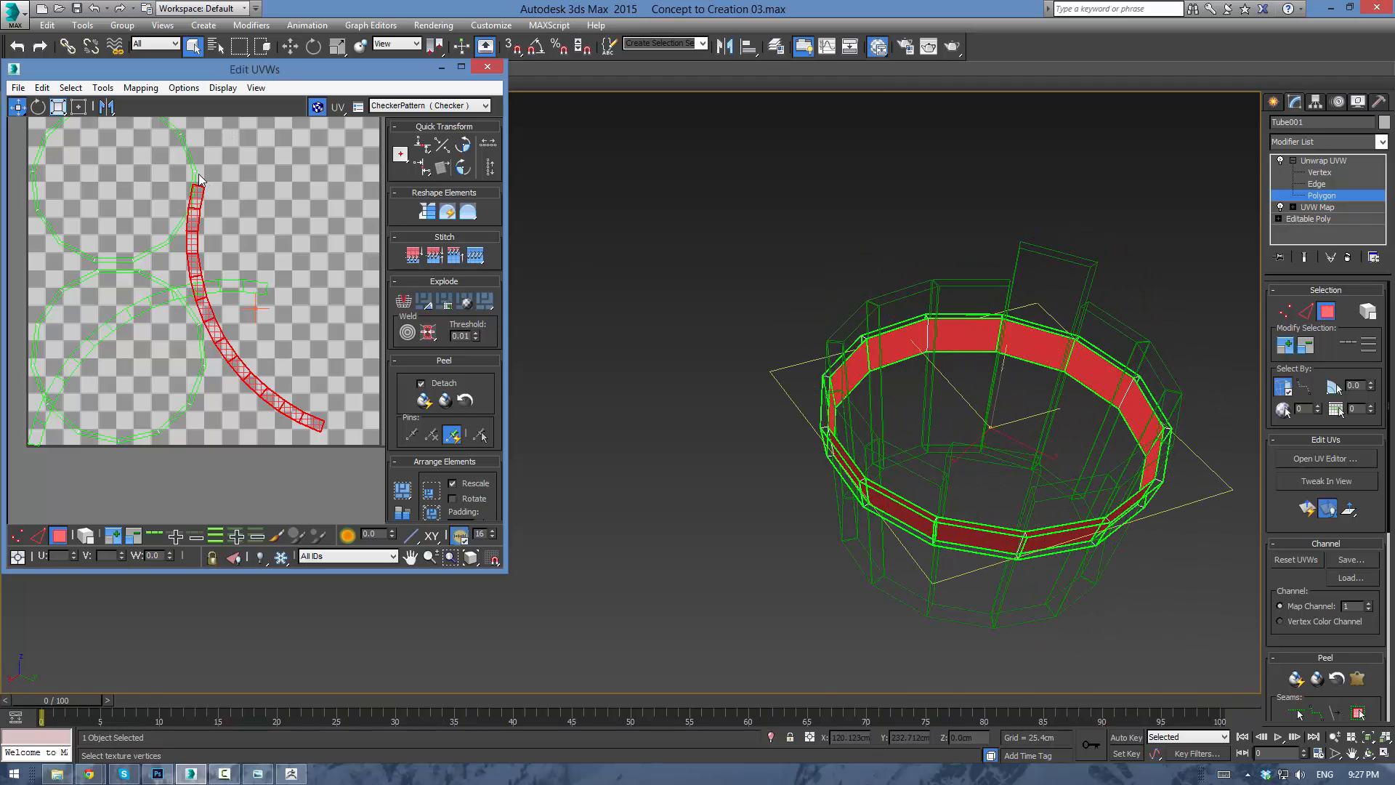
Rotate the inner-face strip upright and move it to the right edge of the UV tile.
{"action": "left_click_drag", "start_coordinate": [203, 200], "coordinate": [254, 140]}
{"action": "left_click", "coordinate": [38, 108]}
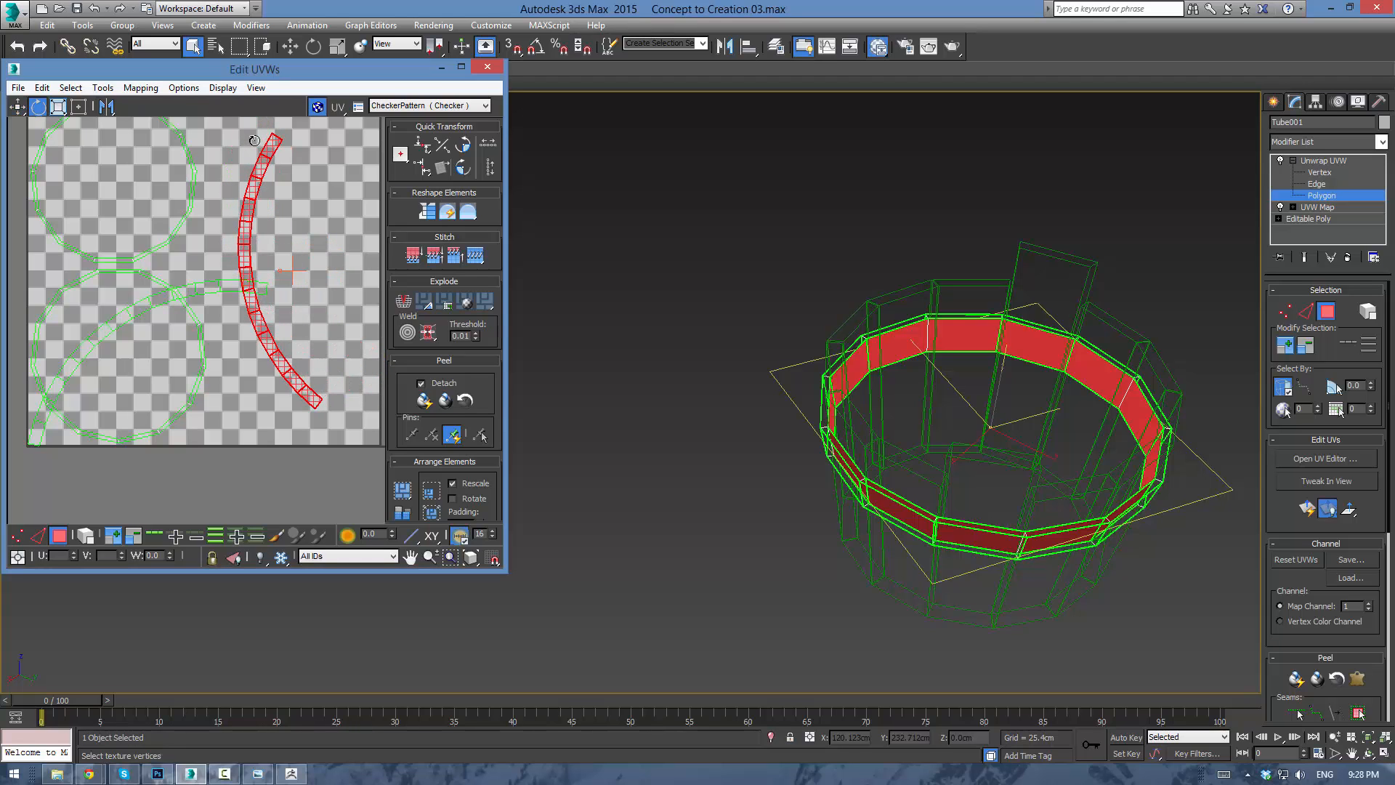
{"action": "left_click", "coordinate": [18, 107]}
{"action": "left_click_drag", "start_coordinate": [248, 216], "coordinate": [333, 207]}
{"action": "left_click", "coordinate": [38, 107]}
{"action": "left_click", "coordinate": [23, 106]}
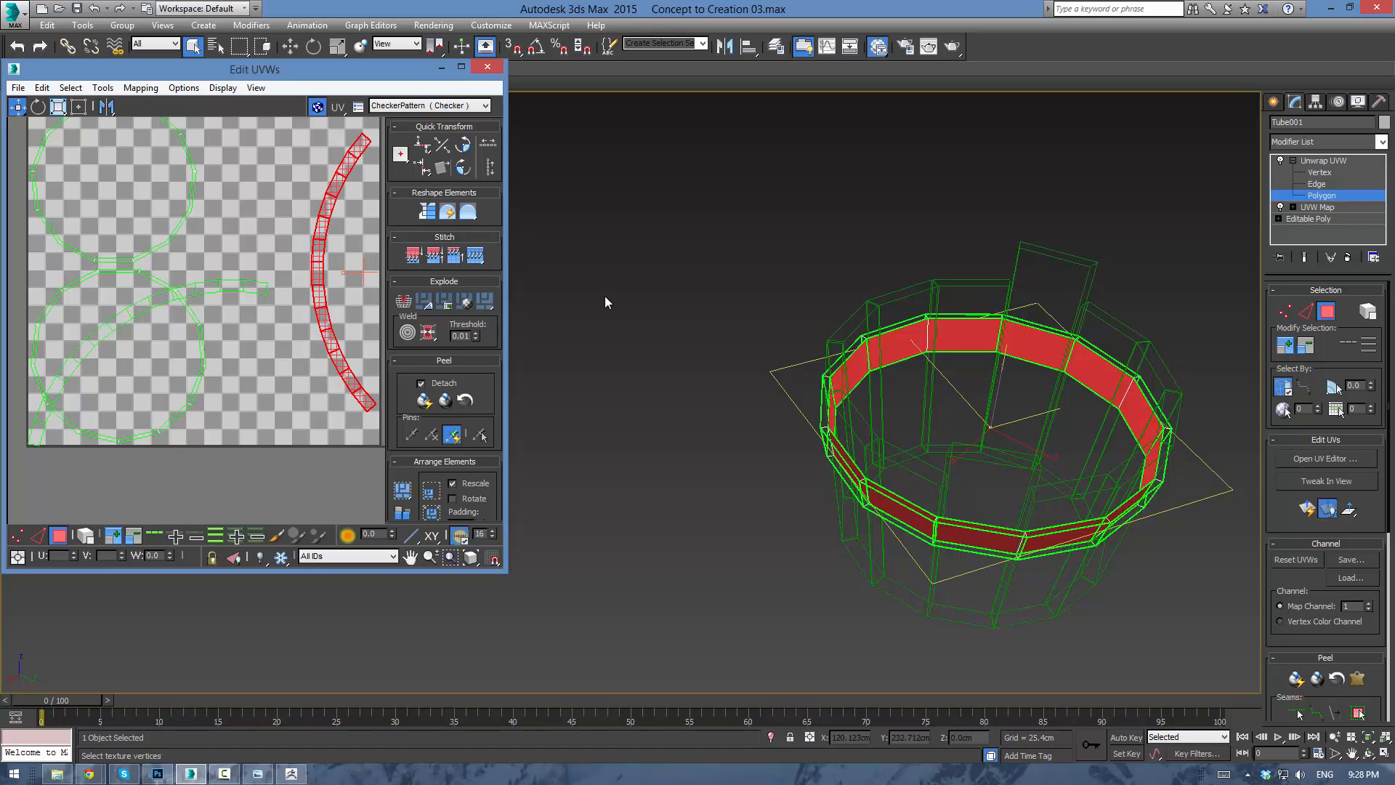
Select every outer face around the hoop, leaving the inner and rim faces unselected.
{"action": "middle_click_drag", "start_coordinate": [1008, 378], "coordinate": [1021, 298], "text": "alt"}
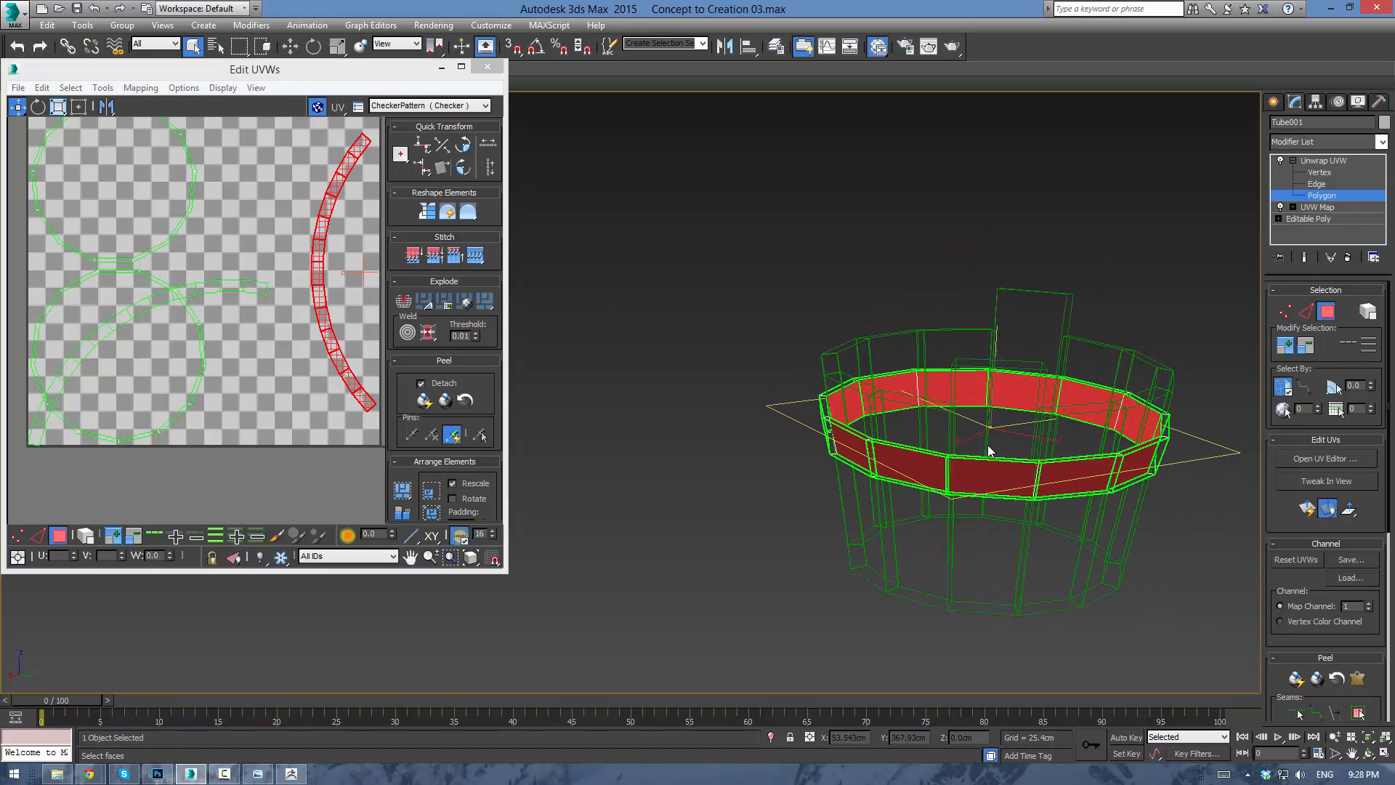
{"action": "left_click", "coordinate": [995, 477]}
{"action": "left_click", "coordinate": [1087, 477], "text": "ctrl"}
{"action": "left_click", "coordinate": [1135, 474], "text": "ctrl"}
{"action": "middle_click_drag", "start_coordinate": [1135, 474], "coordinate": [773, 426], "text": "alt"}
{"action": "left_click", "coordinate": [625, 447], "text": "ctrl"}
{"action": "left_click", "coordinate": [697, 447], "text": "ctrl"}
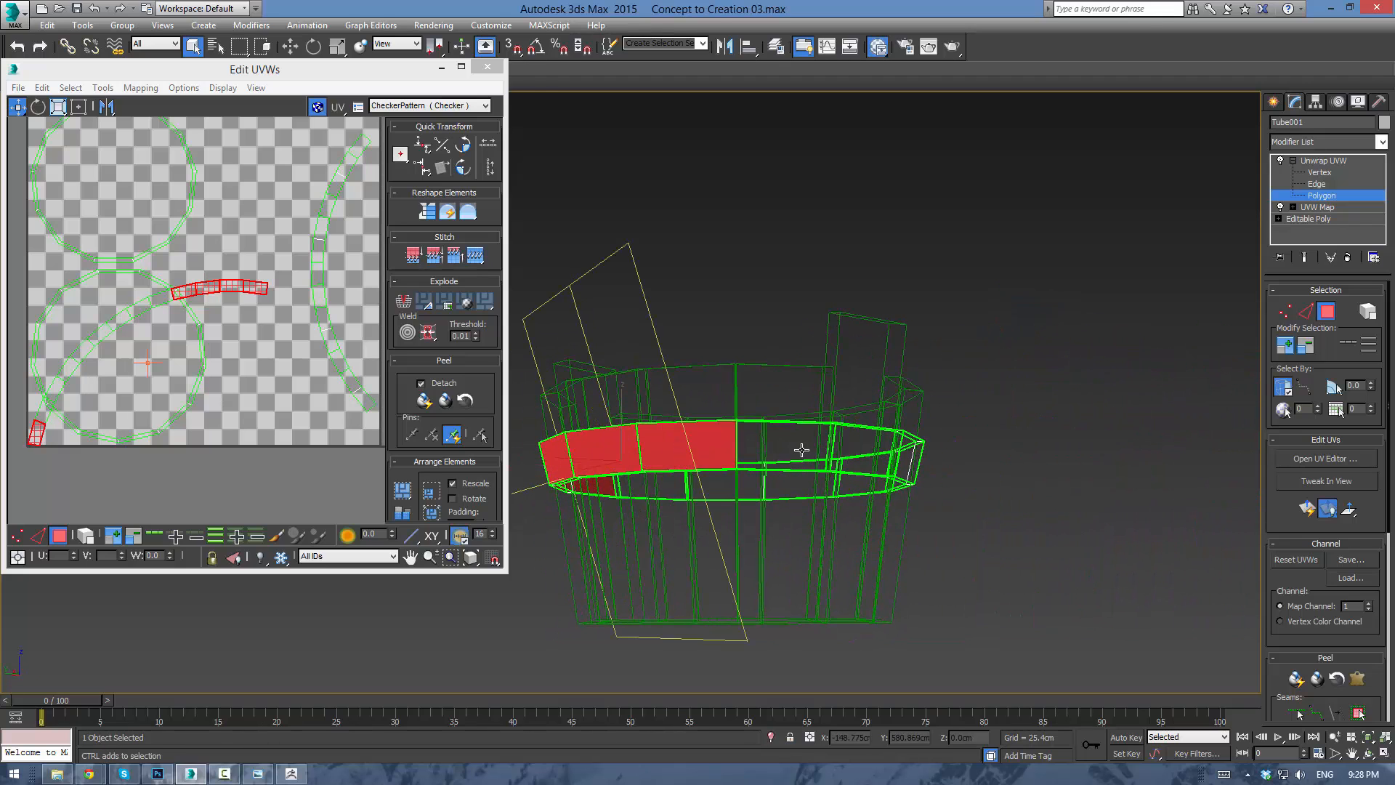
{"action": "left_click", "coordinate": [792, 447], "text": "ctrl"}
{"action": "left_click", "coordinate": [872, 450], "text": "ctrl"}
{"action": "left_click", "coordinate": [863, 424], "text": "ctrl"}
{"action": "middle_click_drag", "start_coordinate": [903, 455], "coordinate": [741, 429], "text": "alt"}
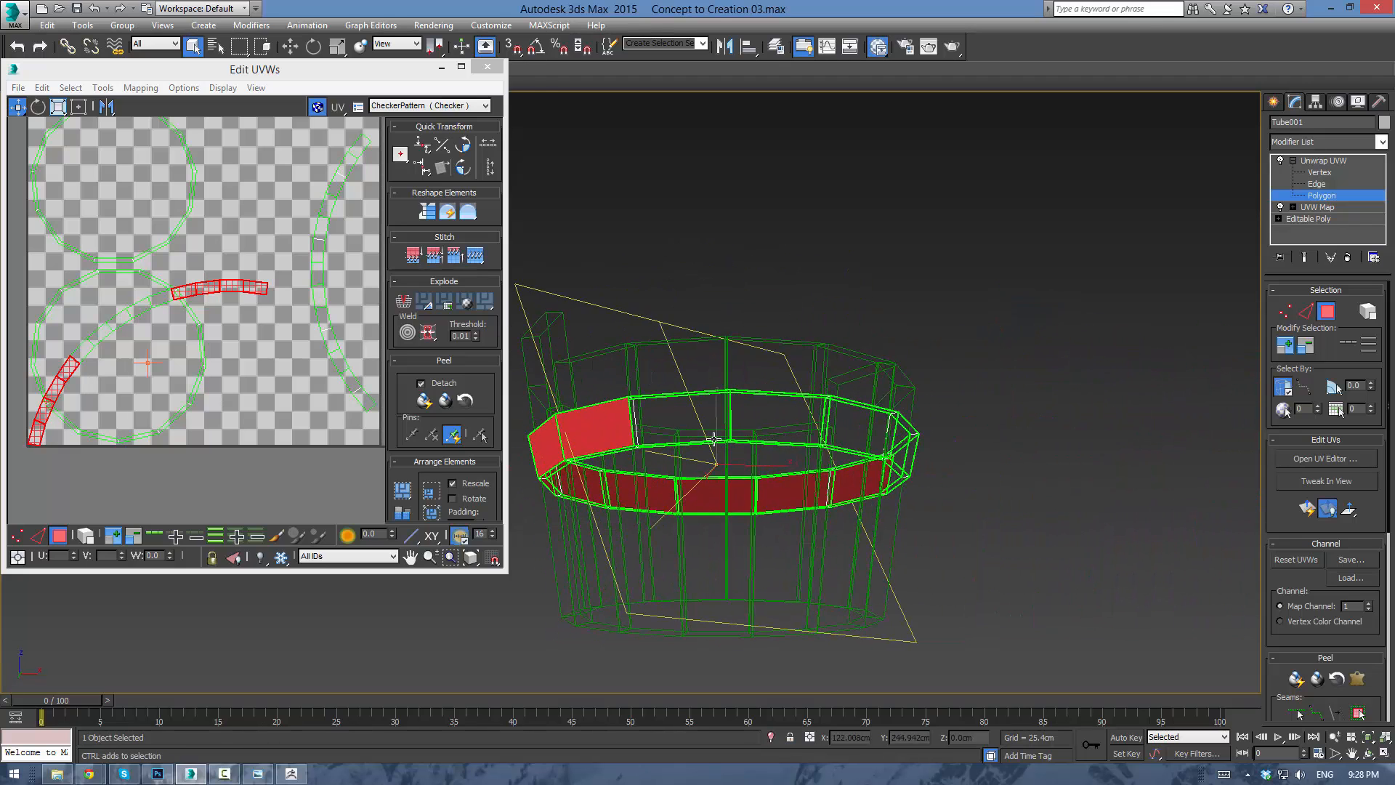
{"action": "left_click", "coordinate": [697, 434], "text": "ctrl"}
{"action": "left_click", "coordinate": [784, 424], "text": "ctrl"}
{"action": "left_click", "coordinate": [870, 432], "text": "ctrl"}
{"action": "left_click", "coordinate": [903, 434], "text": "ctrl"}
{"action": "middle_click_drag", "start_coordinate": [928, 420], "coordinate": [782, 421], "text": "alt"}
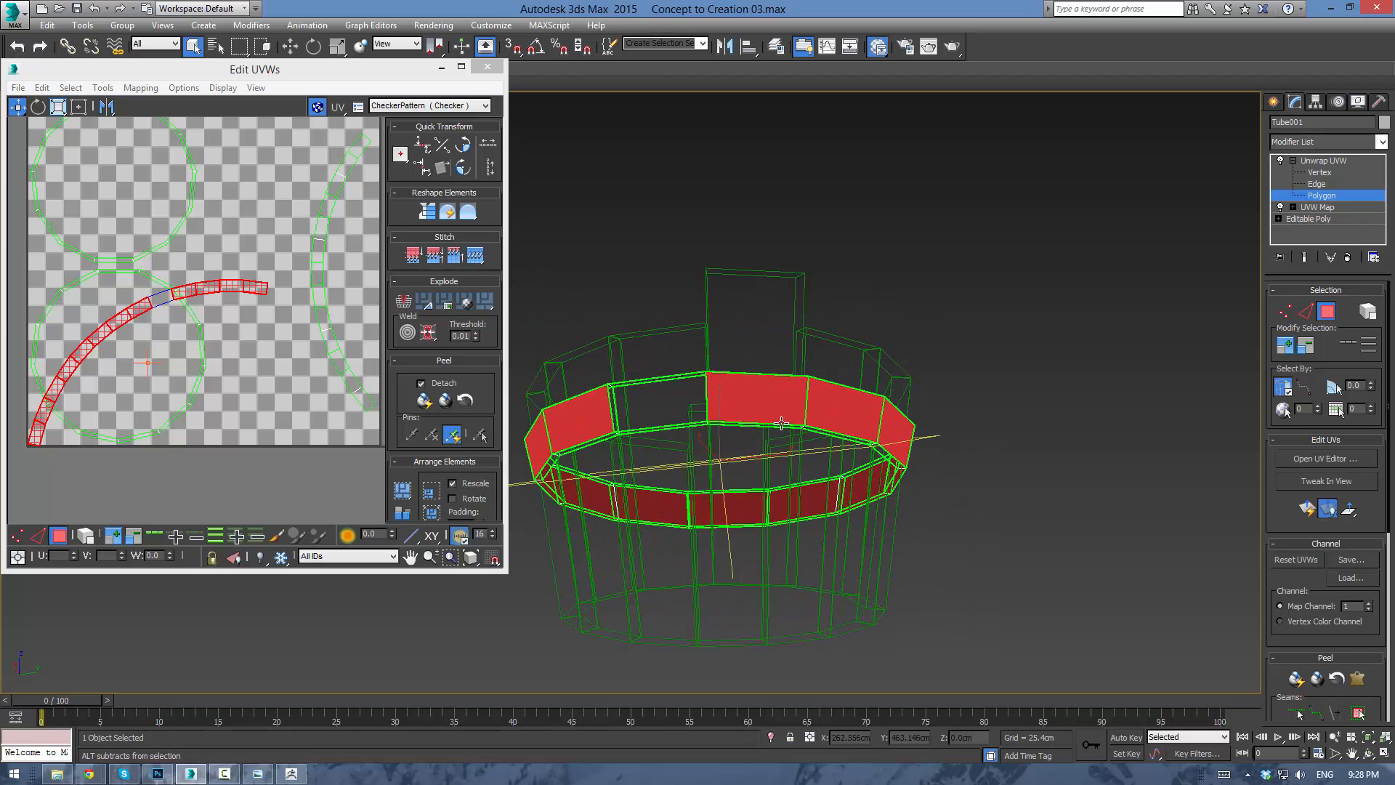
{"action": "left_click", "coordinate": [782, 419], "text": "ctrl"}
Rotate the outer-face strip upright and place it beside the inner strip, clear of the two rim rings.
{"action": "left_click_drag", "start_coordinate": [179, 293], "coordinate": [271, 187]}
{"action": "left_click", "coordinate": [38, 107]}
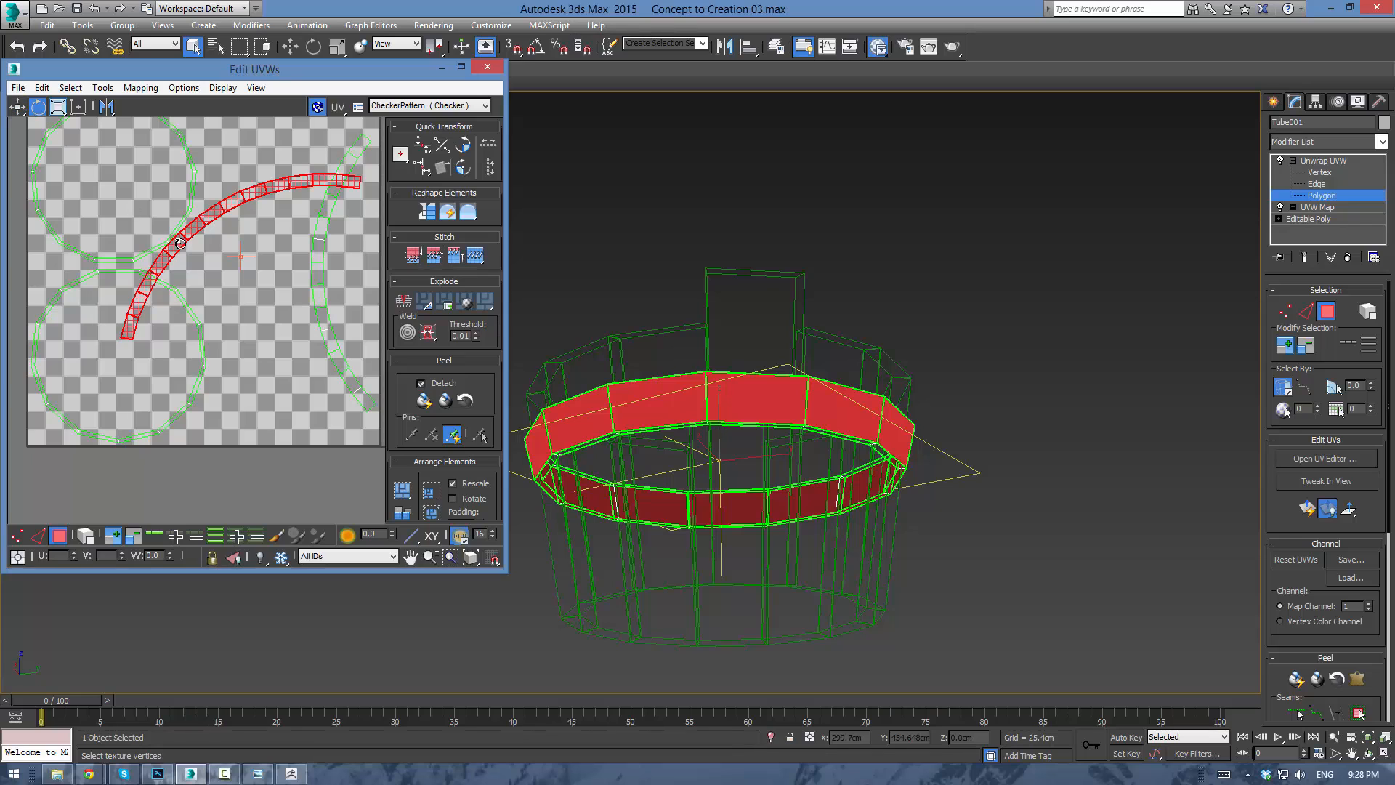
{"action": "left_click_drag", "start_coordinate": [178, 244], "coordinate": [231, 266]}
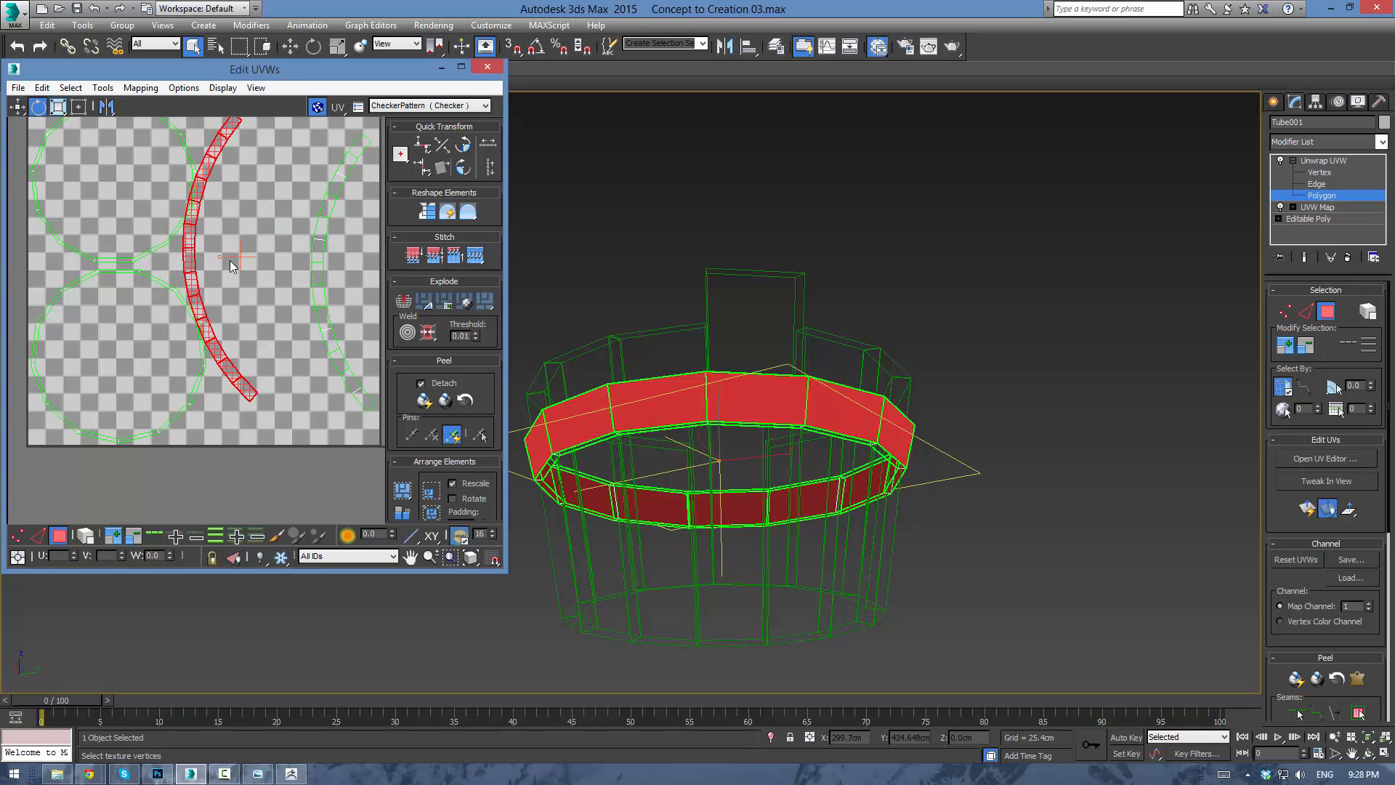
{"action": "left_click", "coordinate": [17, 107]}
{"action": "left_click_drag", "start_coordinate": [191, 222], "coordinate": [263, 251]}
{"action": "middle_click_drag", "start_coordinate": [234, 219], "coordinate": [247, 251]}
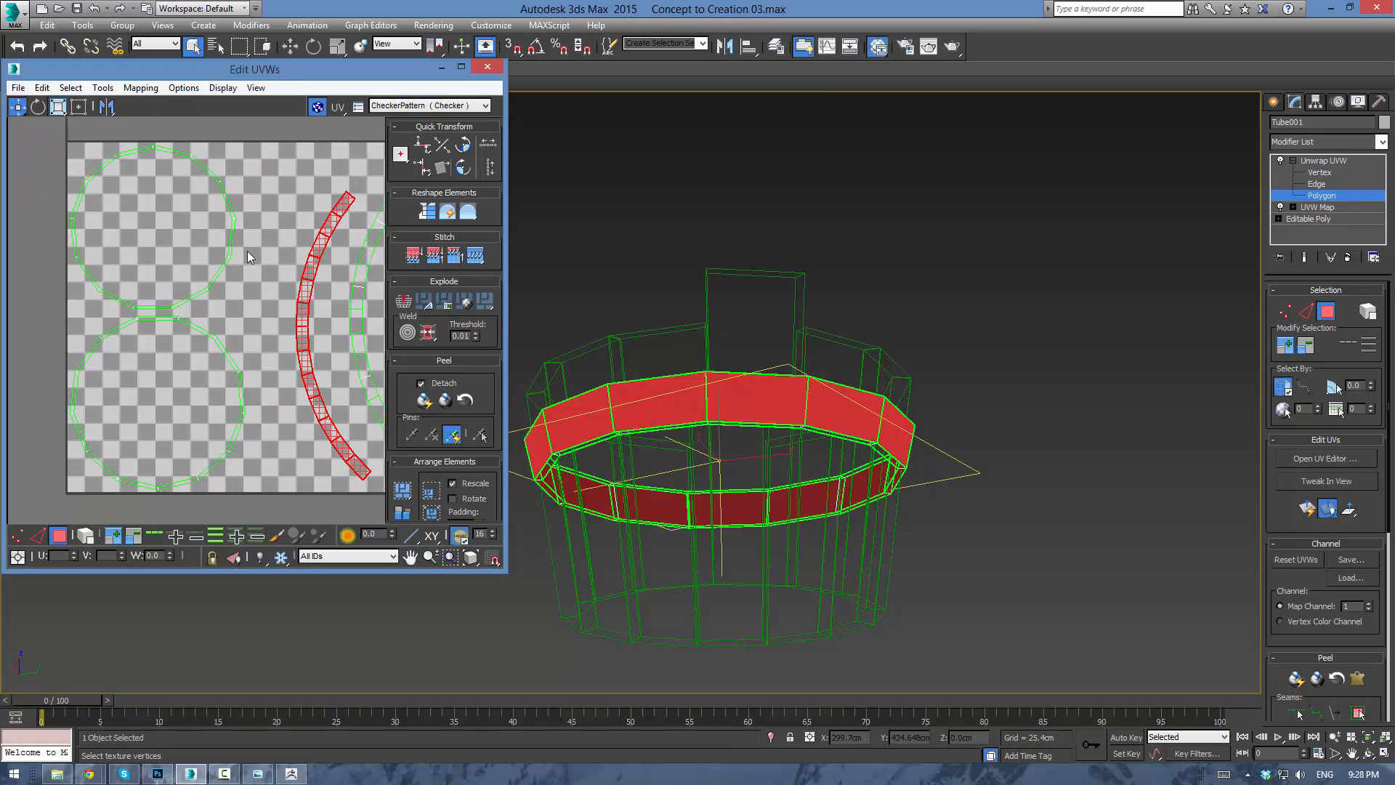
{"action": "scroll", "coordinate": [233, 239], "scroll_direction": "down", "scroll_amount": 2}
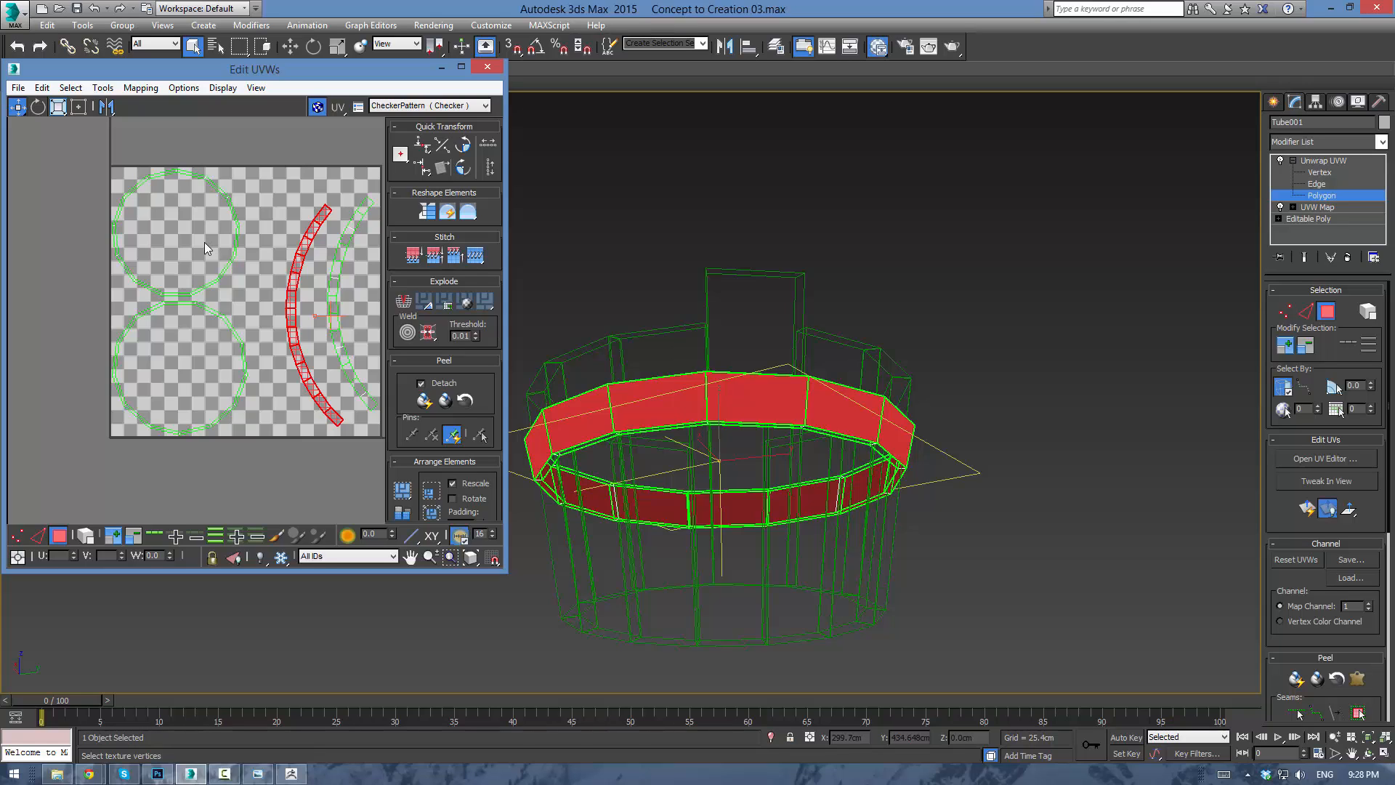
Deselect the outer strip, close the UV editor and return the whole hoop to shaded display outside polygon selection.
{"action": "middle_click_drag", "start_coordinate": [240, 237], "coordinate": [220, 230]}
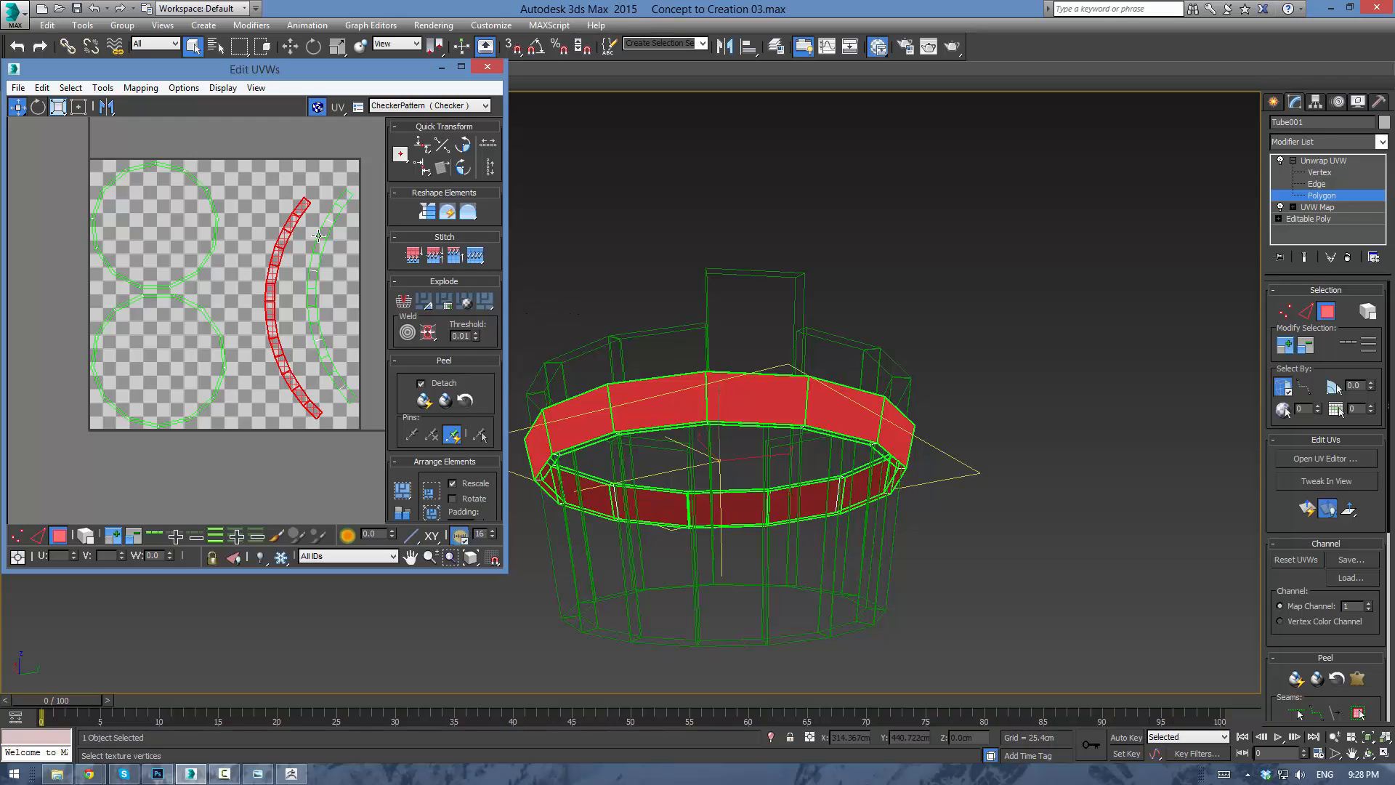
{"action": "left_click", "coordinate": [247, 214]}
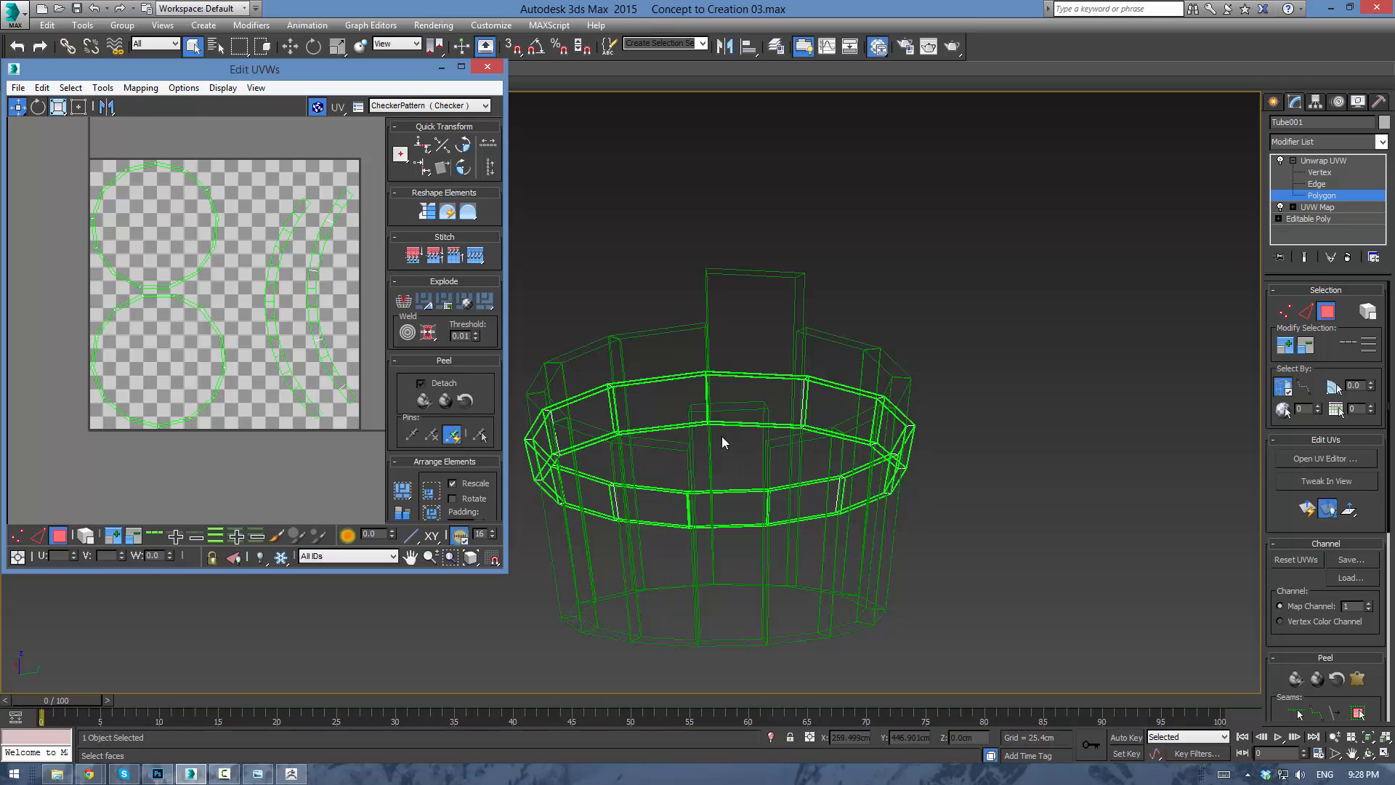
{"action": "left_click", "coordinate": [482, 72]}
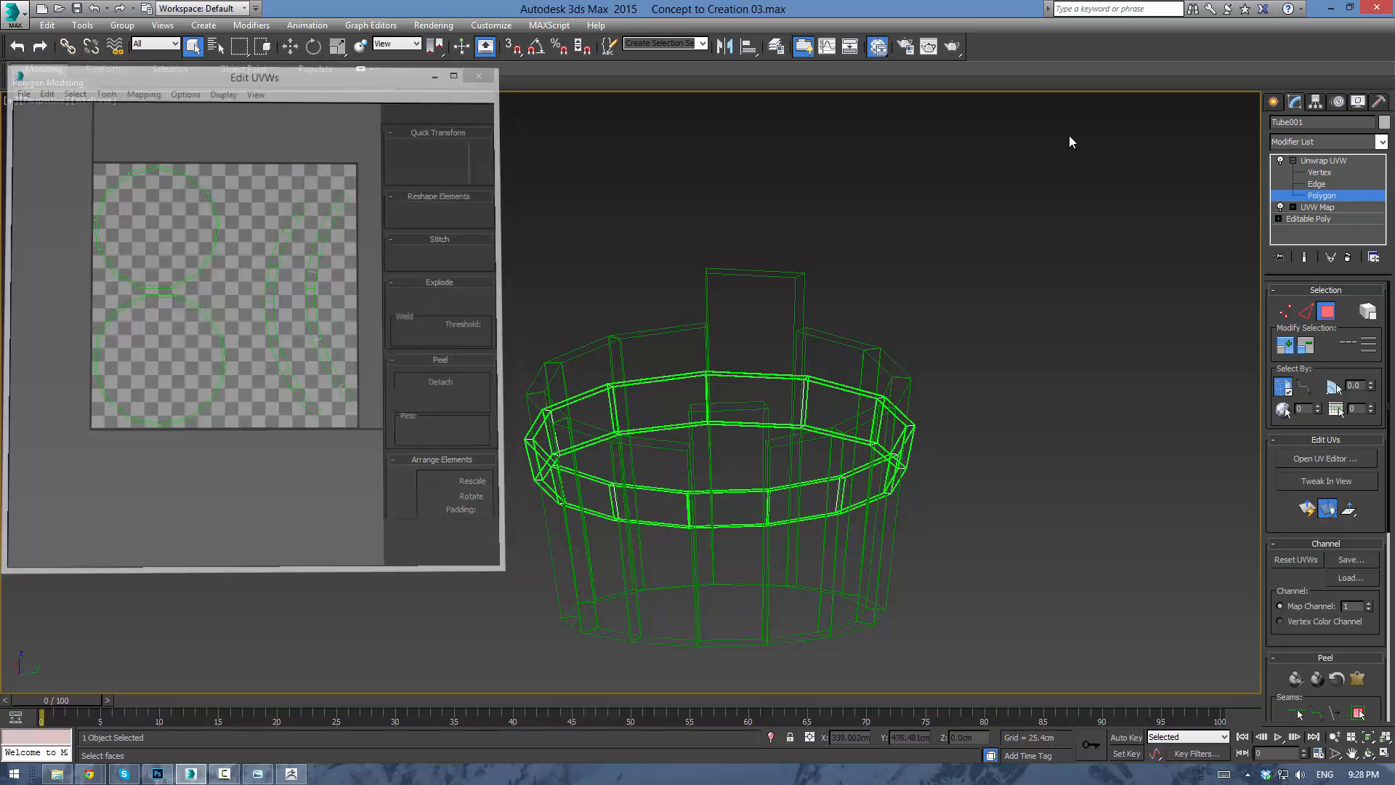
{"action": "left_click", "coordinate": [1309, 160]}
{"action": "key", "text": "F3"}
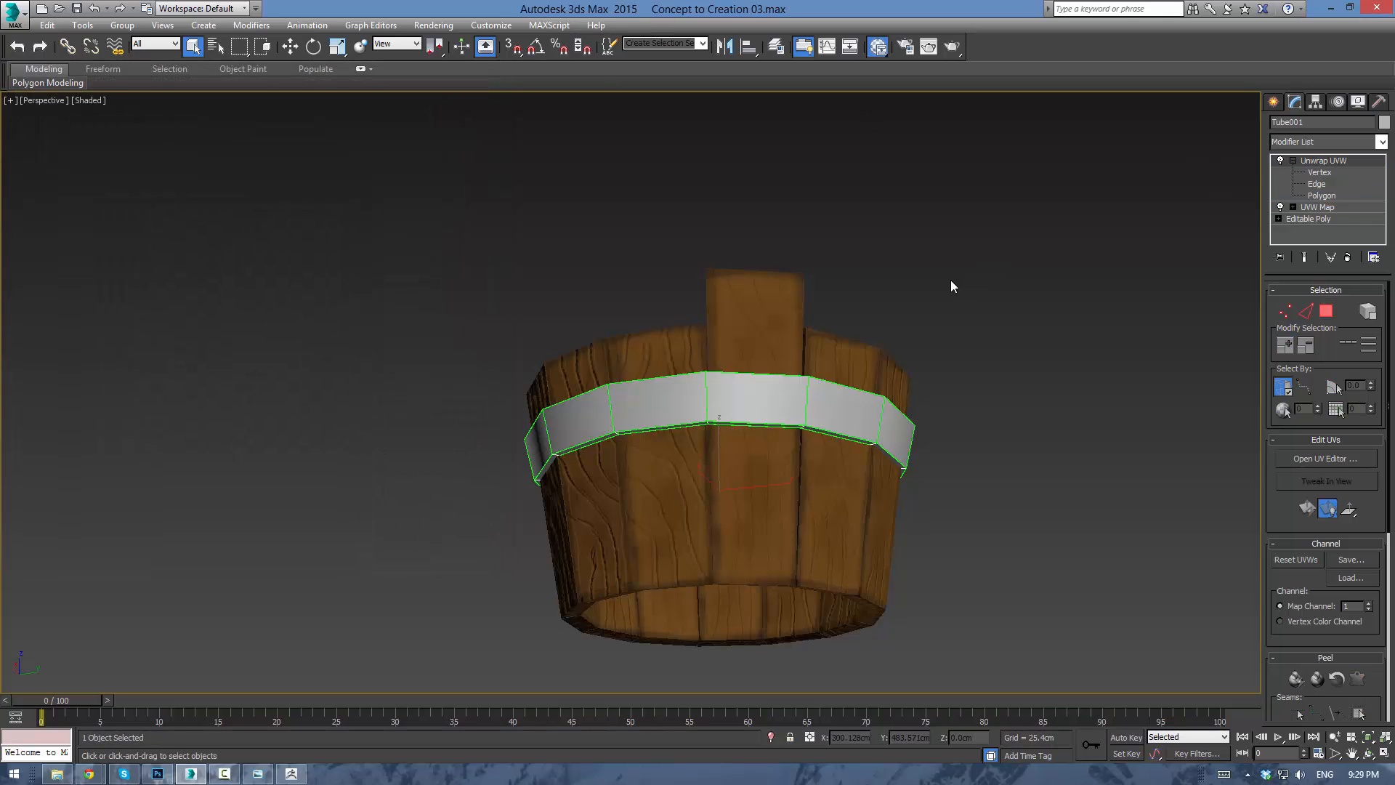
{"action": "middle_click_drag", "start_coordinate": [951, 281], "coordinate": [984, 325], "text": "alt"}
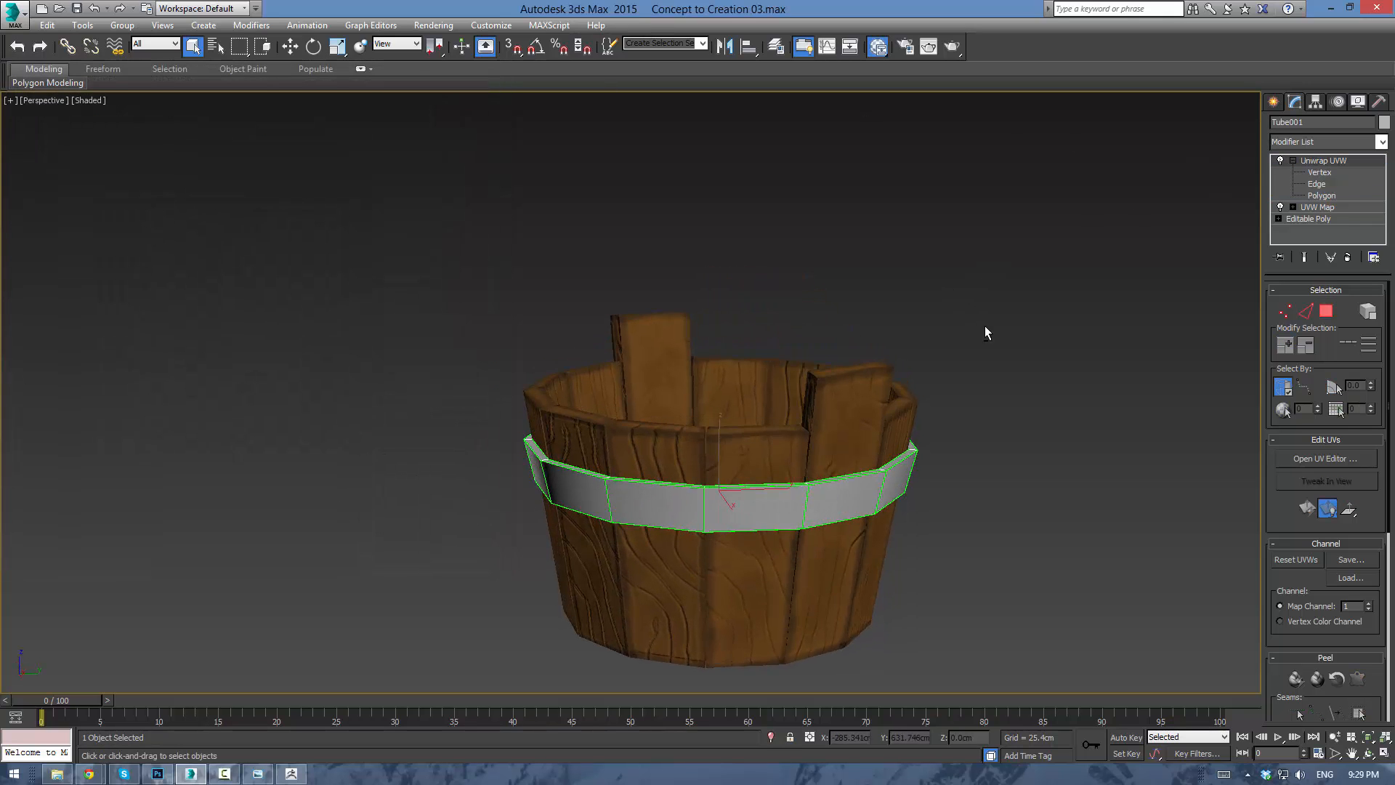
Export only the selected hoop as an OBJ named "Metal Ring" in the Exports folder, using the ZBrush preset.
{"action": "left_click", "coordinate": [24, 16]}
{"action": "mouse_move", "coordinate": [58, 254]}
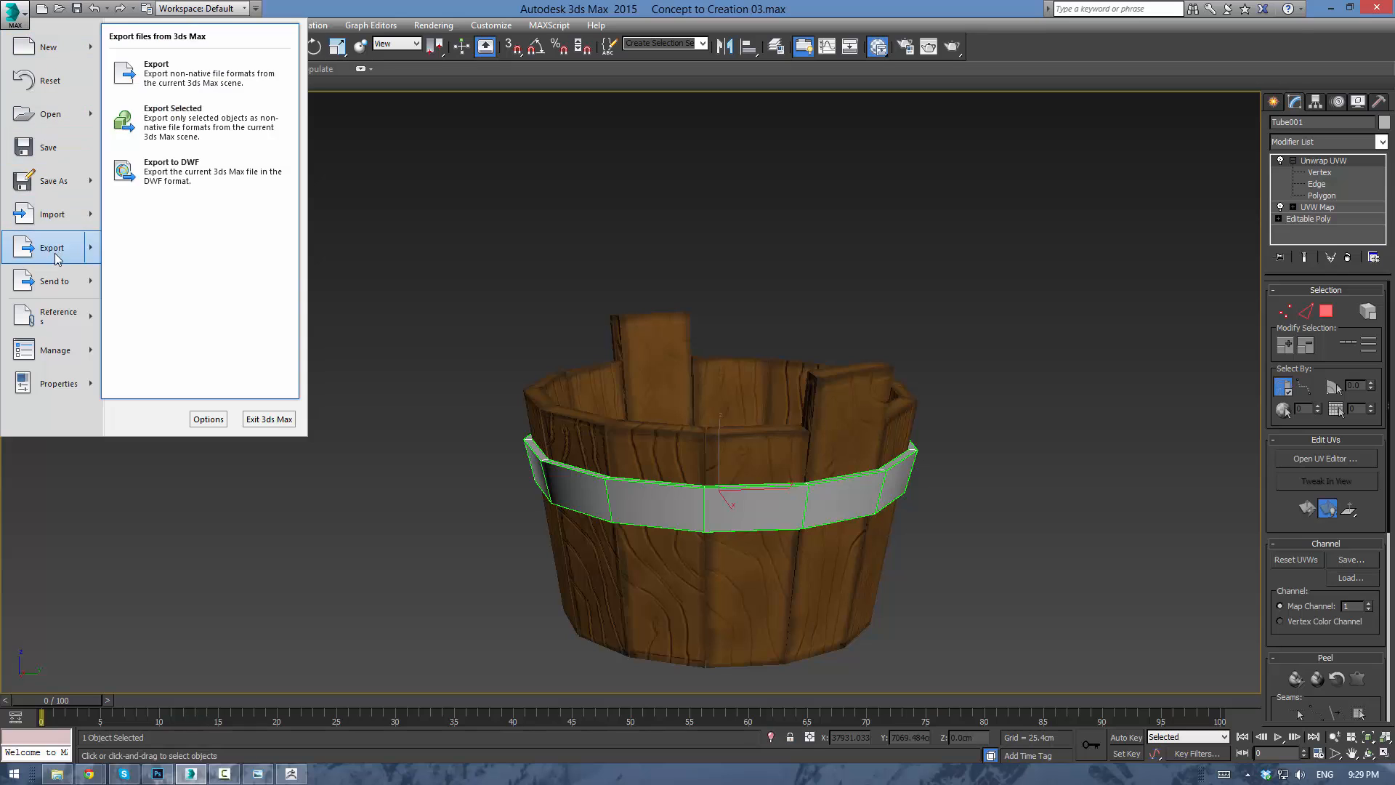
{"action": "left_click", "coordinate": [178, 137]}
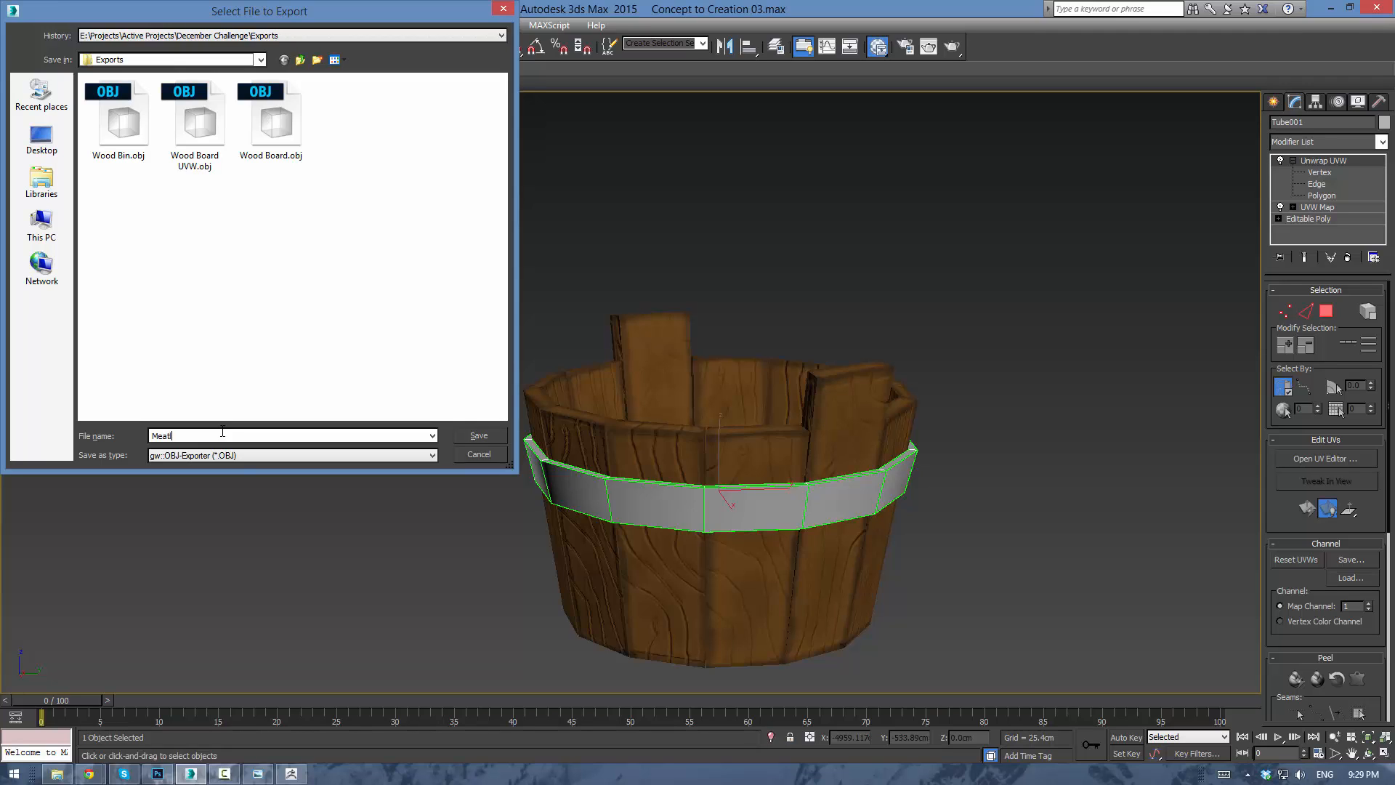
{"action": "type", "text": "Metal Ring"}
{"action": "key", "text": "Return"}
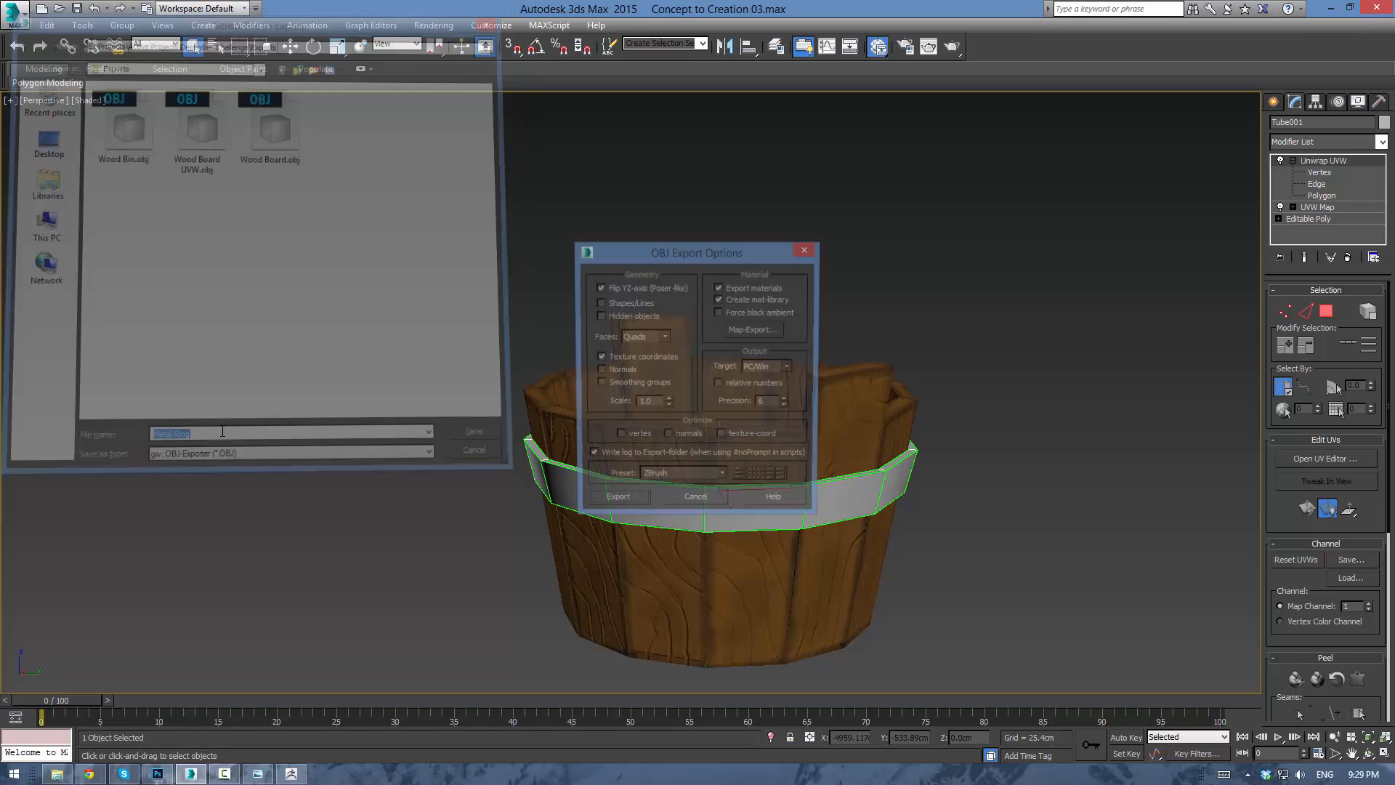
{"action": "left_click", "coordinate": [632, 506]}
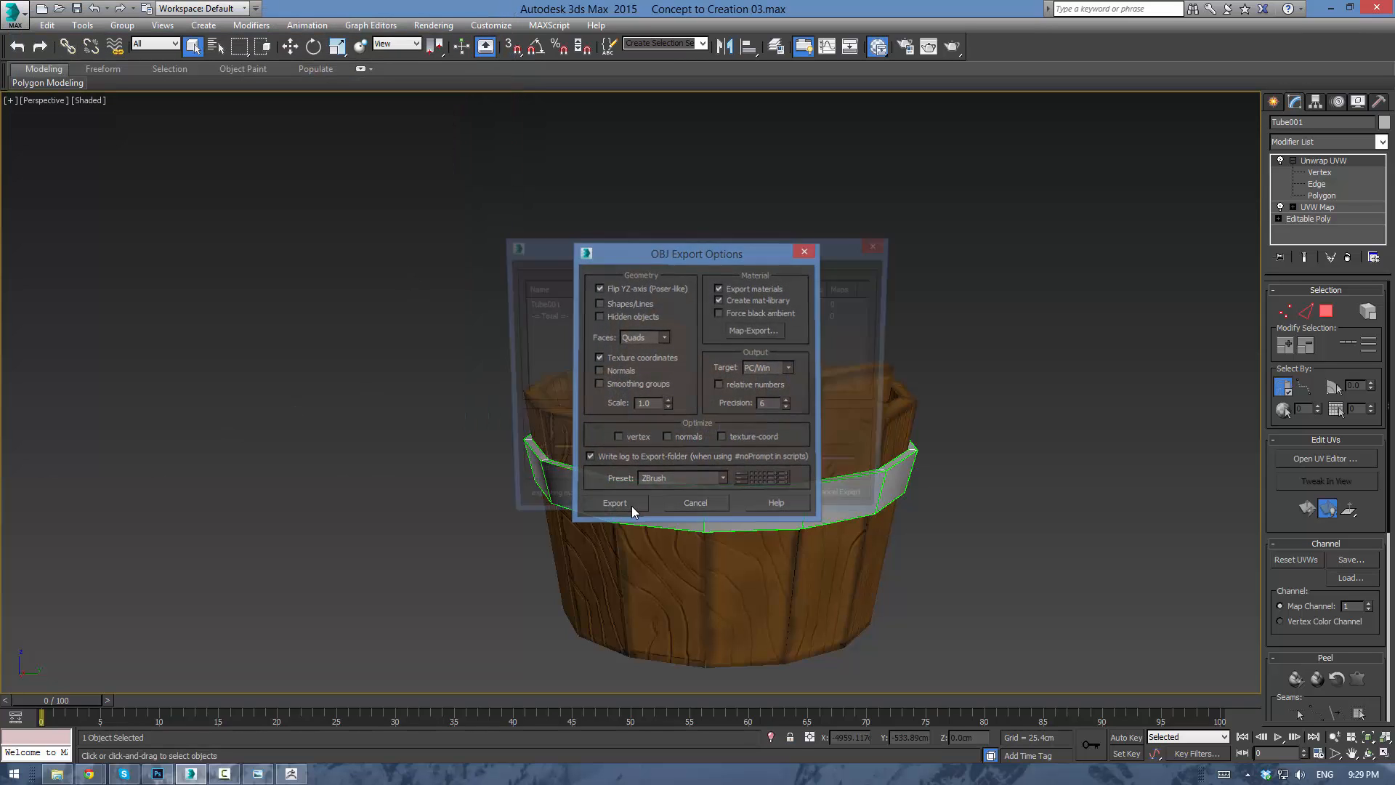
{"action": "left_click", "coordinate": [863, 504]}
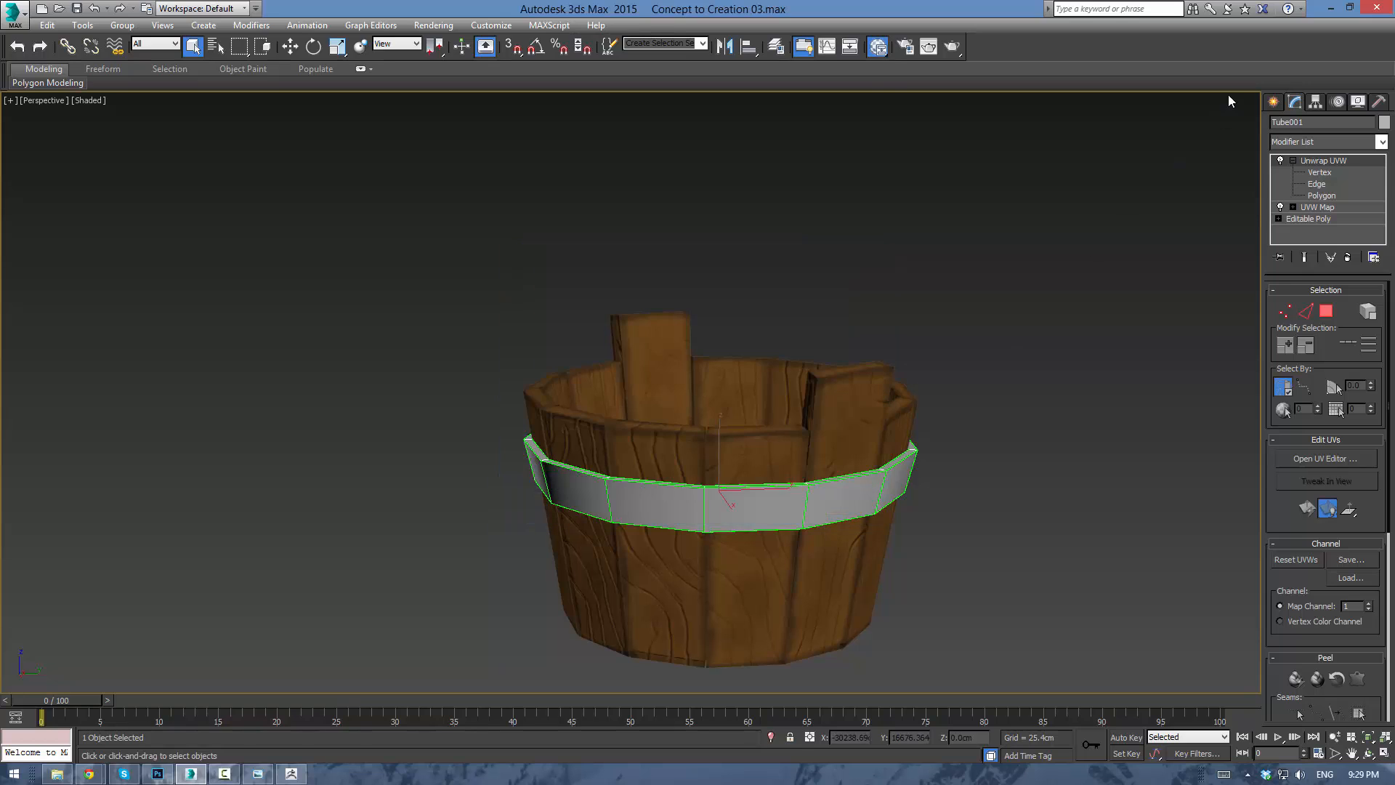
Switch to ZBrush and import Metal Ring.obj from the December Challenge project's Exports folder.
{"action": "left_click", "coordinate": [302, 775]}
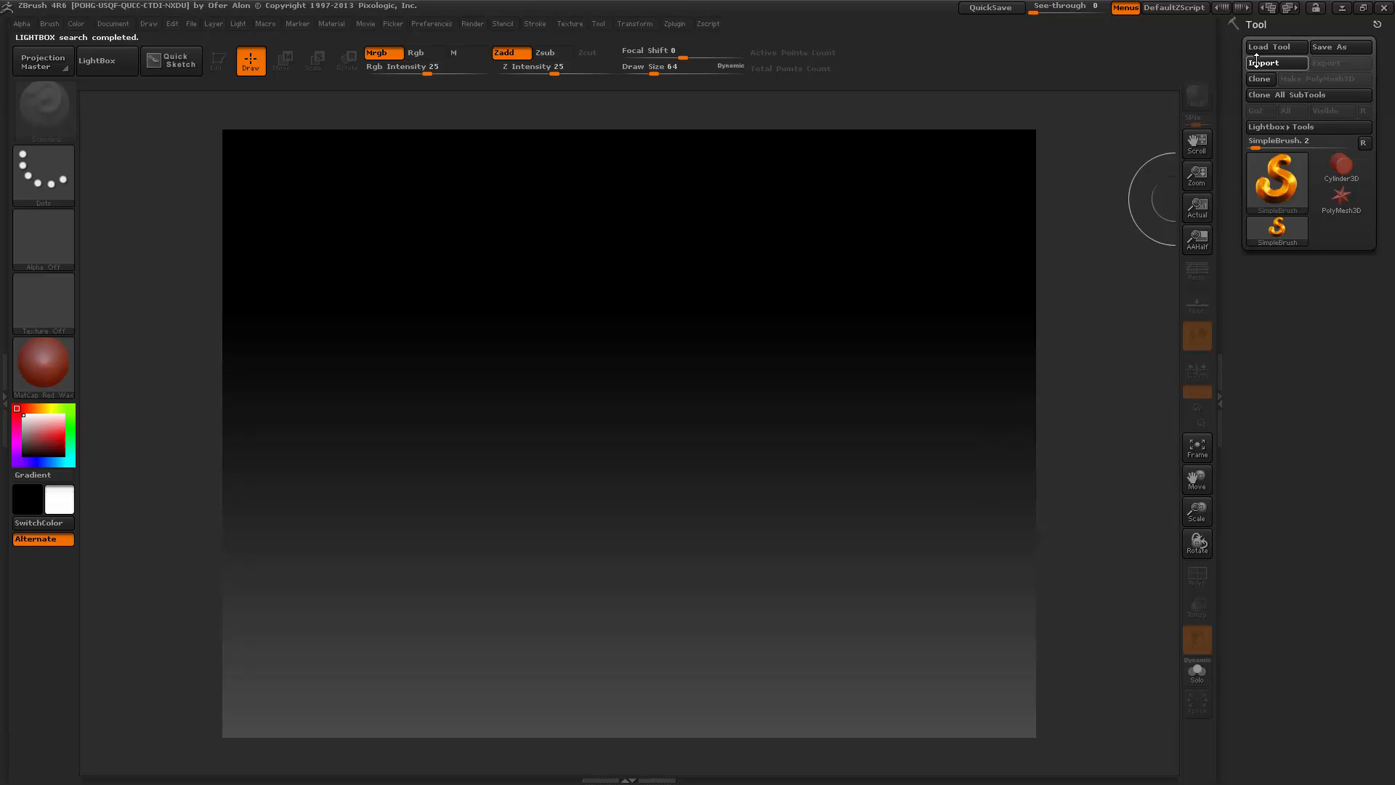
{"action": "left_click", "coordinate": [1263, 62]}
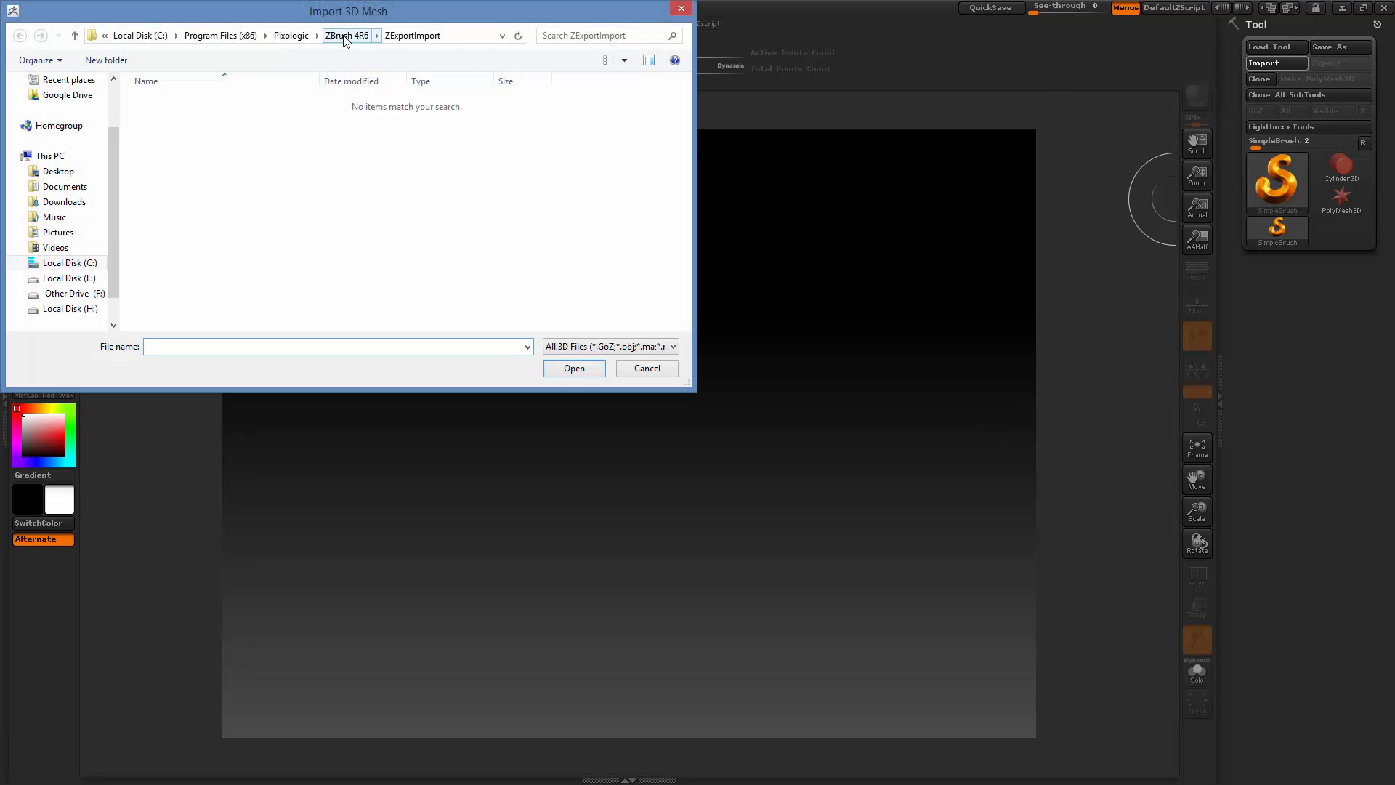
{"action": "left_click", "coordinate": [69, 277]}
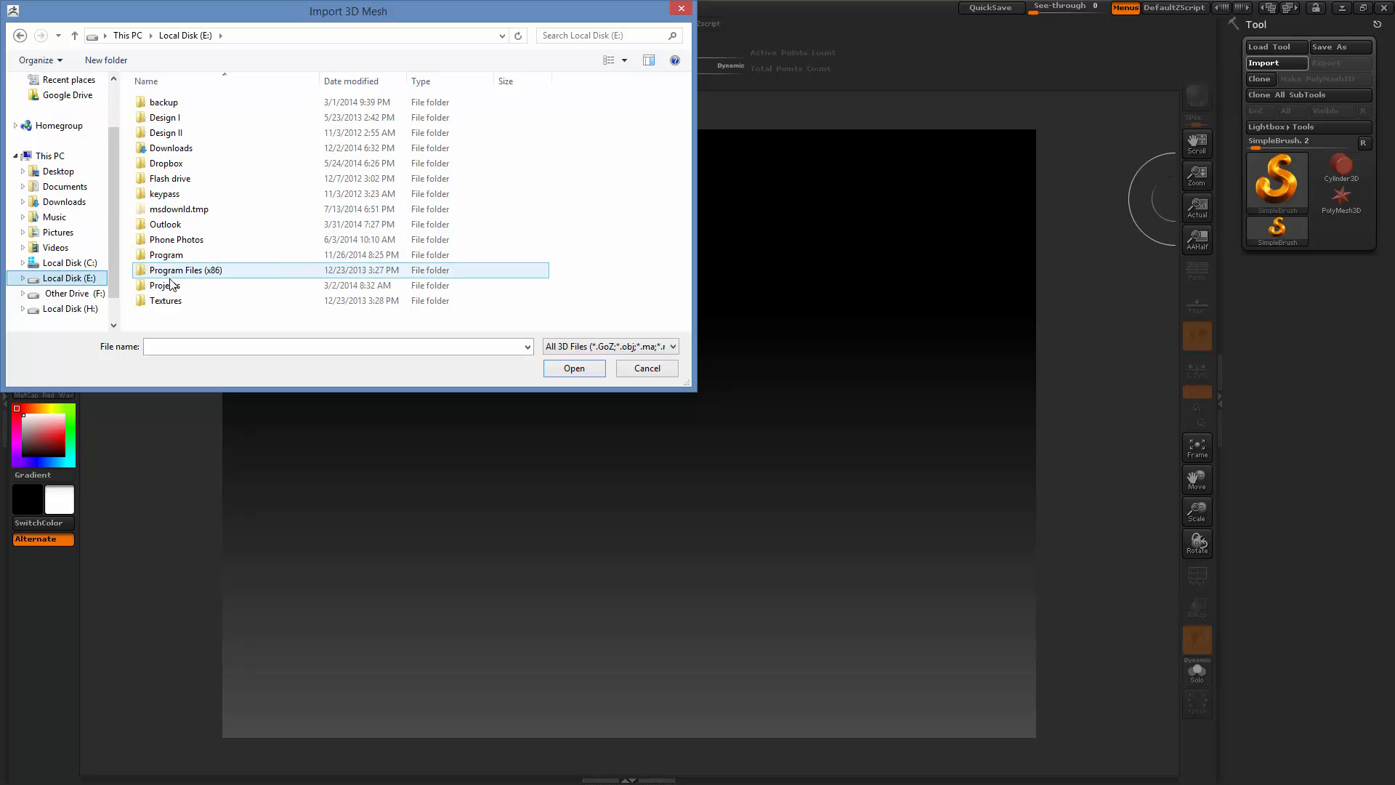
{"action": "double_click", "coordinate": [165, 285]}
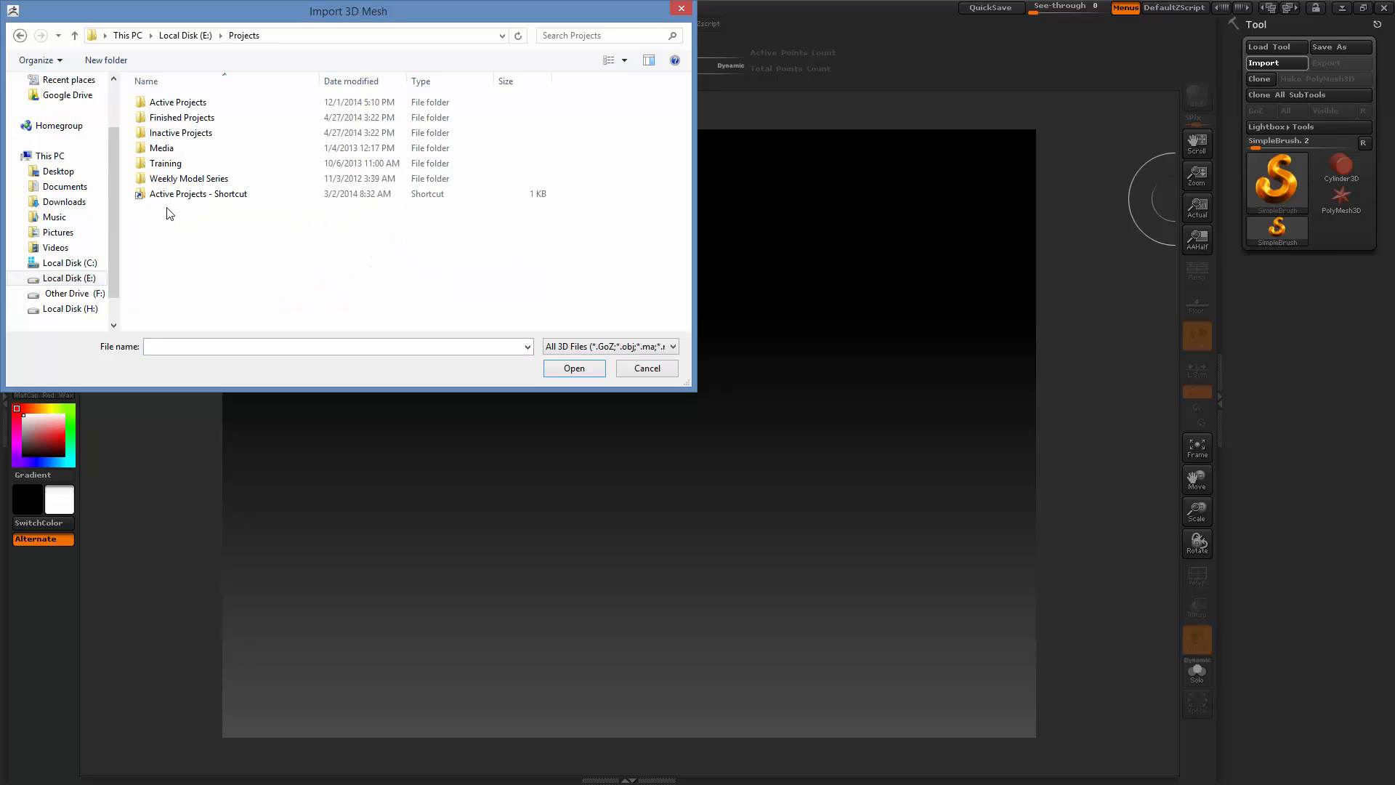
{"action": "double_click", "coordinate": [174, 103]}
{"action": "double_click", "coordinate": [176, 117]}
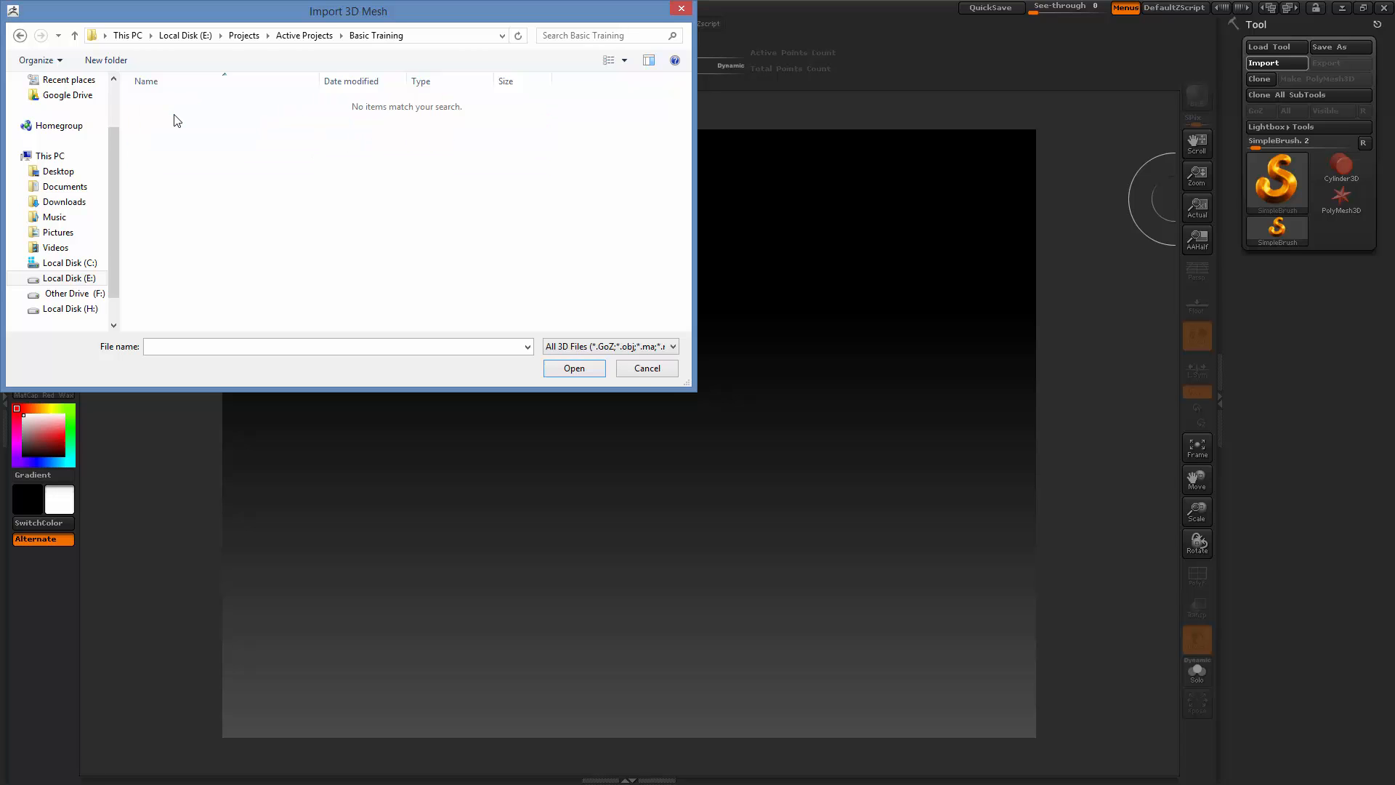
{"action": "left_click", "coordinate": [304, 35]}
{"action": "double_click", "coordinate": [174, 133]}
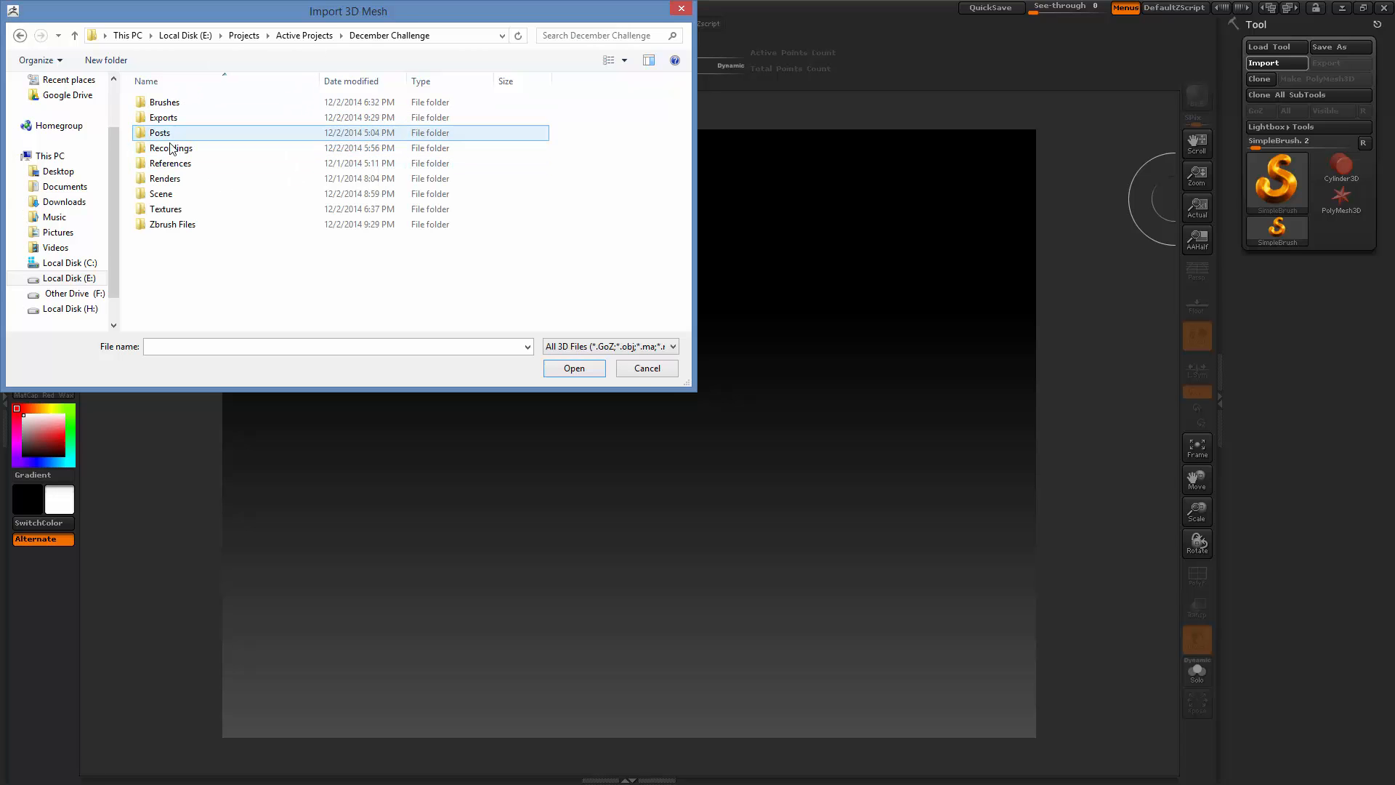
{"action": "double_click", "coordinate": [175, 117]}
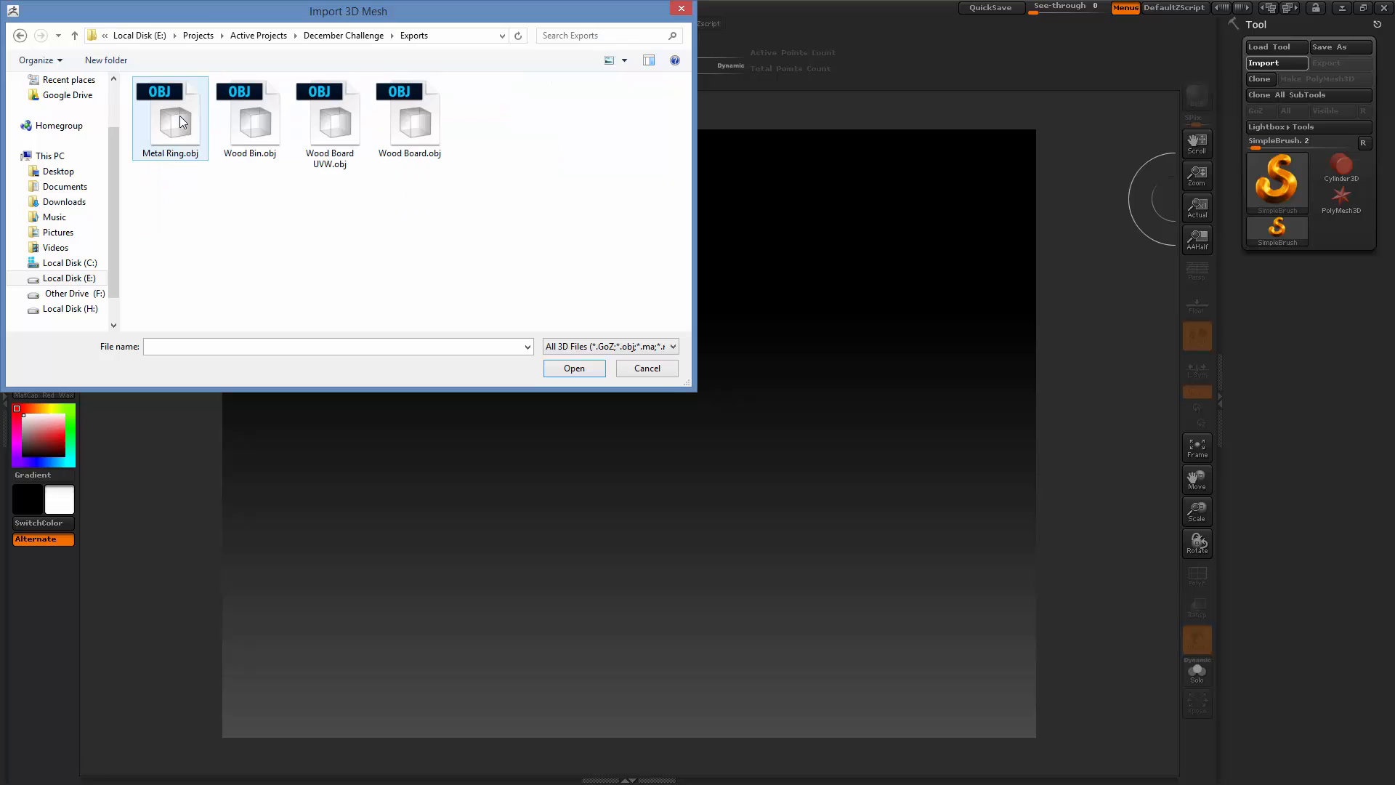
{"action": "left_click", "coordinate": [188, 125]}
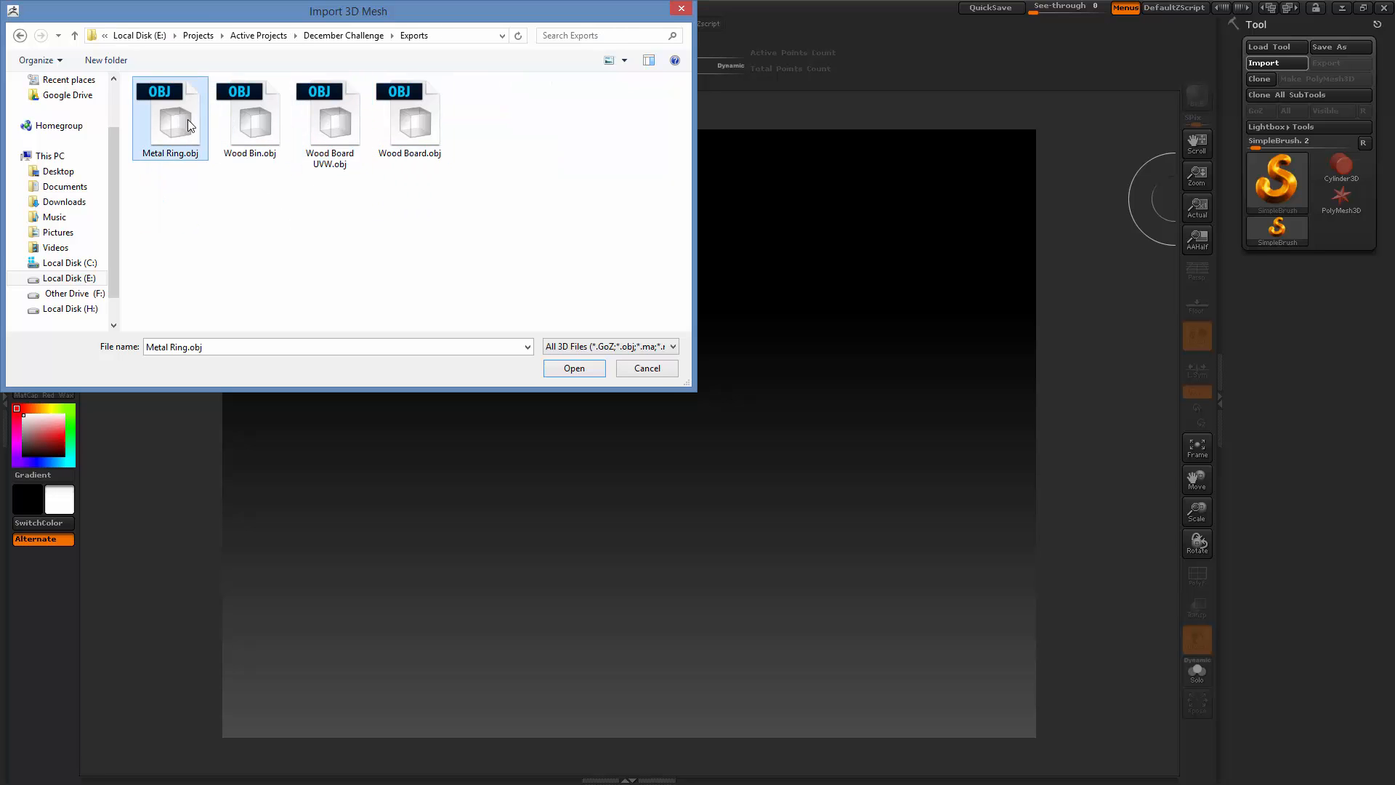
{"action": "left_click", "coordinate": [574, 368]}
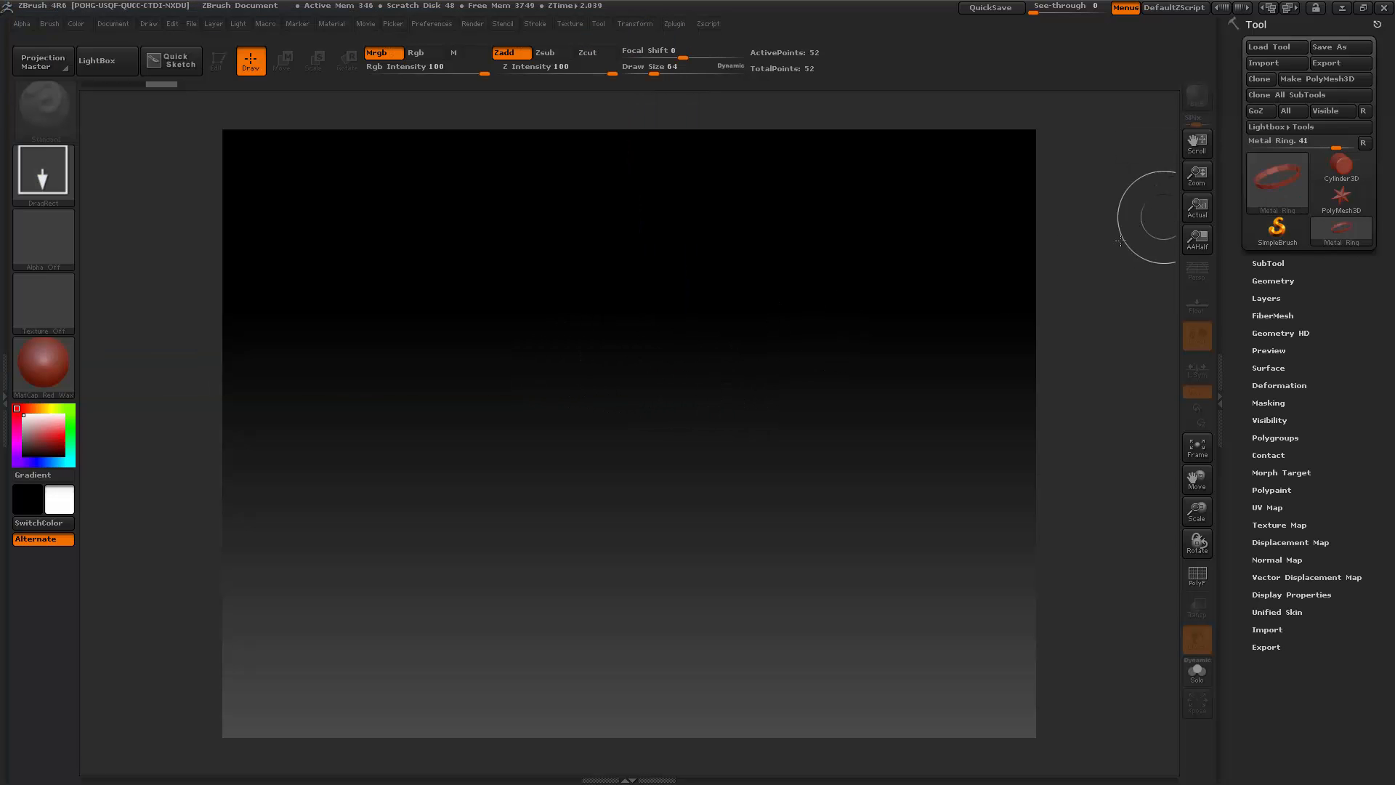
Place the ring on the canvas and subdivide it to level 9 with subdivision smoothing turned off.
{"action": "mouse_move", "coordinate": [614, 427]}
{"action": "left_mouse_down"}
{"action": "mouse_move", "coordinate": [630, 293]}
{"action": "mouse_move", "coordinate": [673, 137]}
{"action": "mouse_move", "coordinate": [654, 13]}
{"action": "mouse_move", "coordinate": [690, 2]}
{"action": "left_mouse_up"}
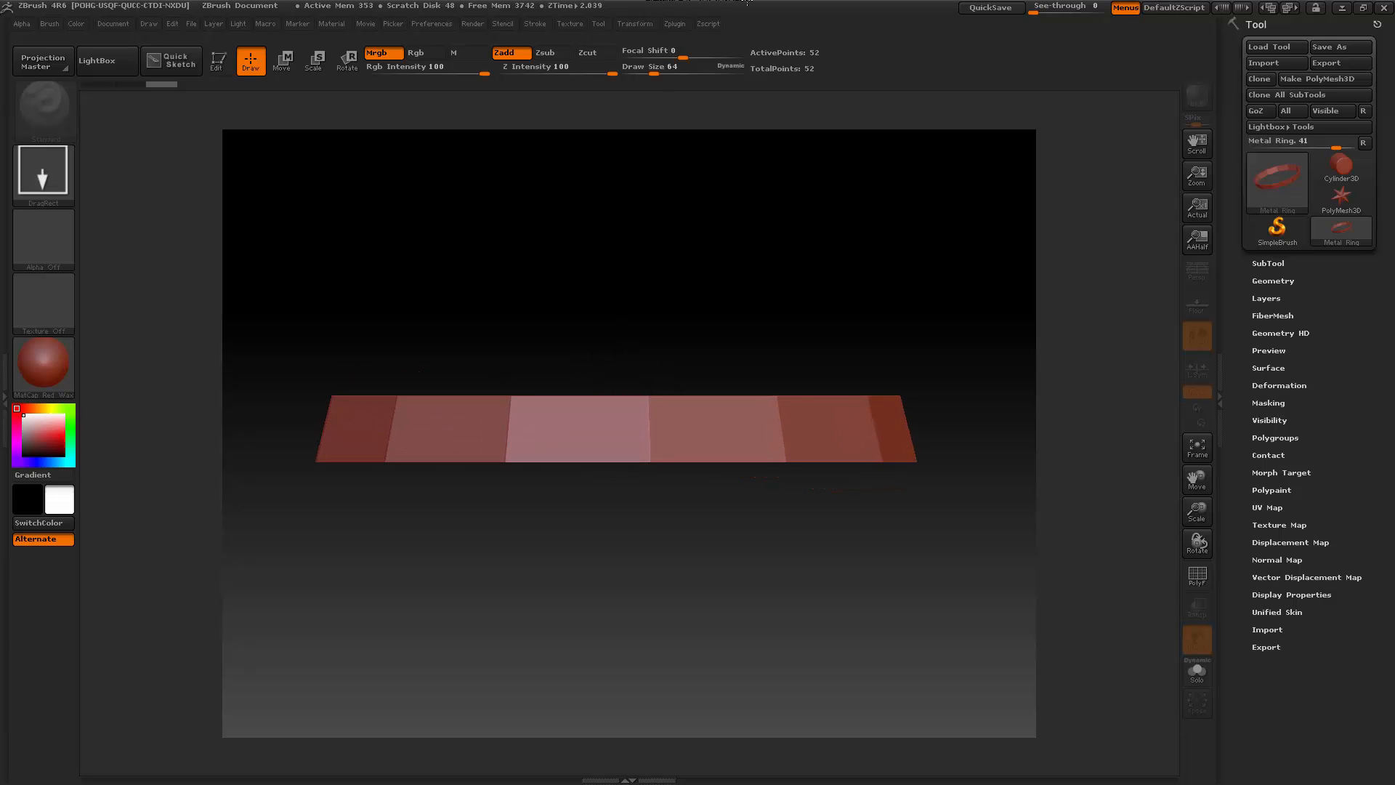
{"action": "left_click", "coordinate": [1281, 280]}
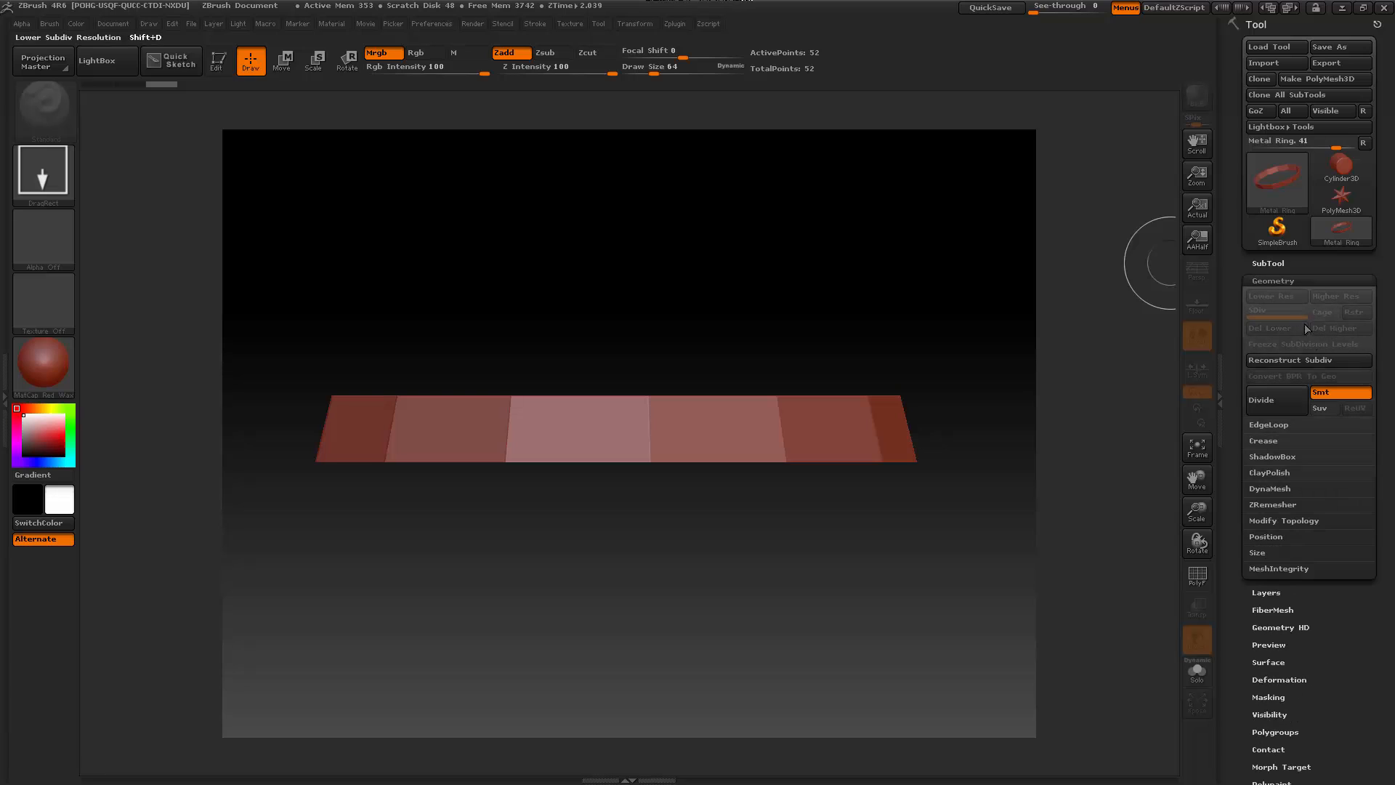
{"action": "left_click", "coordinate": [1281, 411]}
{"action": "left_click", "coordinate": [1281, 411]}
{"action": "left_click", "coordinate": [1281, 412]}
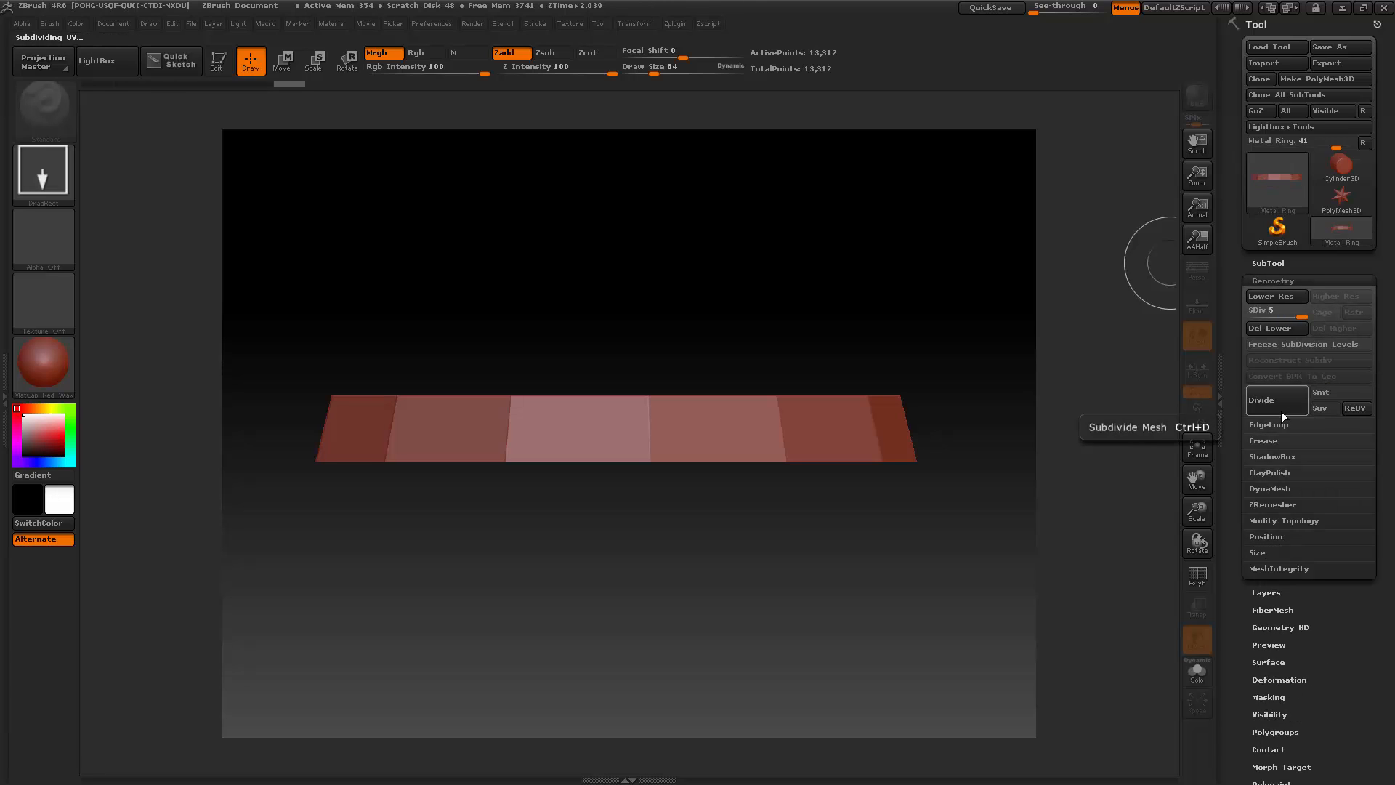
{"action": "left_click", "coordinate": [1281, 412]}
{"action": "left_click", "coordinate": [1282, 412]}
{"action": "left_click", "coordinate": [1281, 412]}
{"action": "left_click", "coordinate": [1282, 412]}
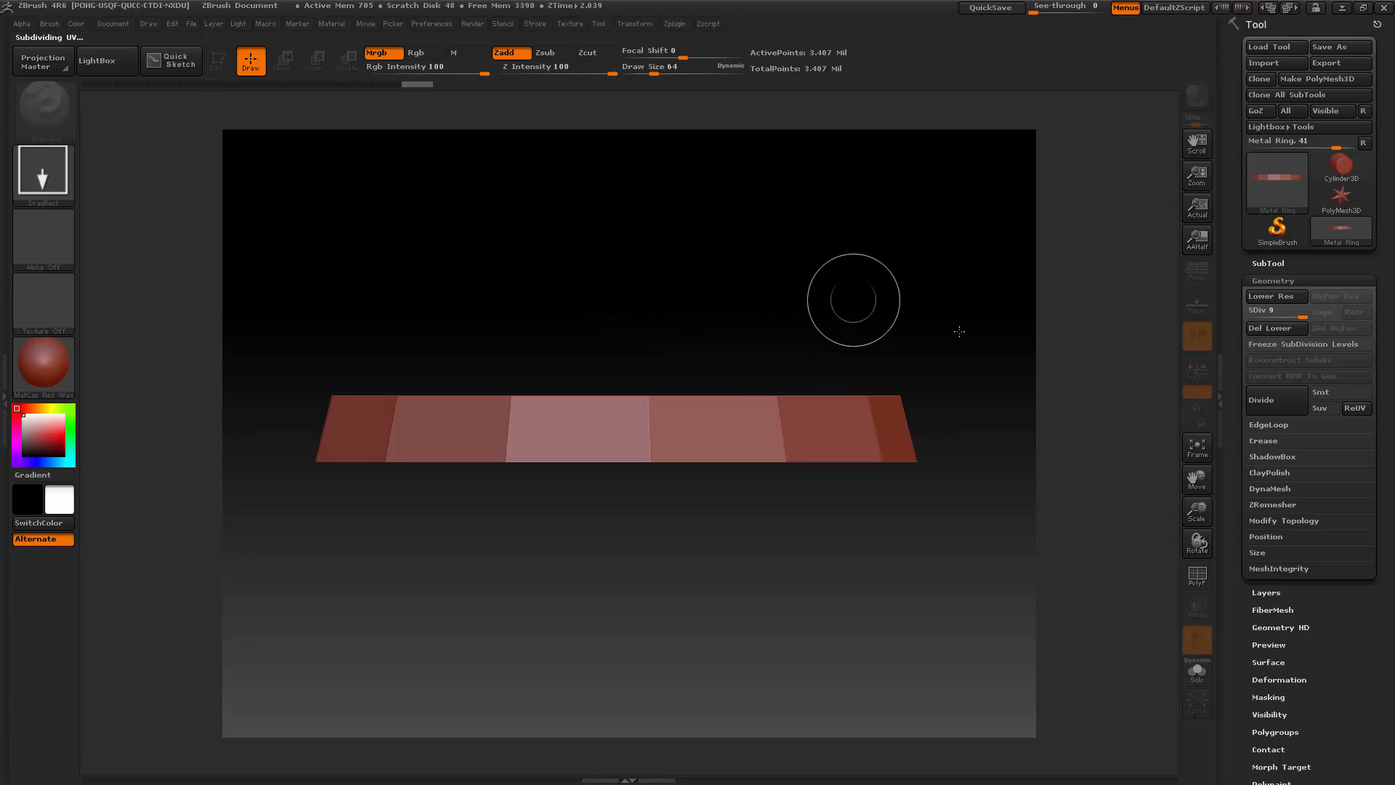
Clear the canvas, draw the subdivided ring again as a single copy and enter Edit mode.
{"action": "key", "text": "ctrl+n"}
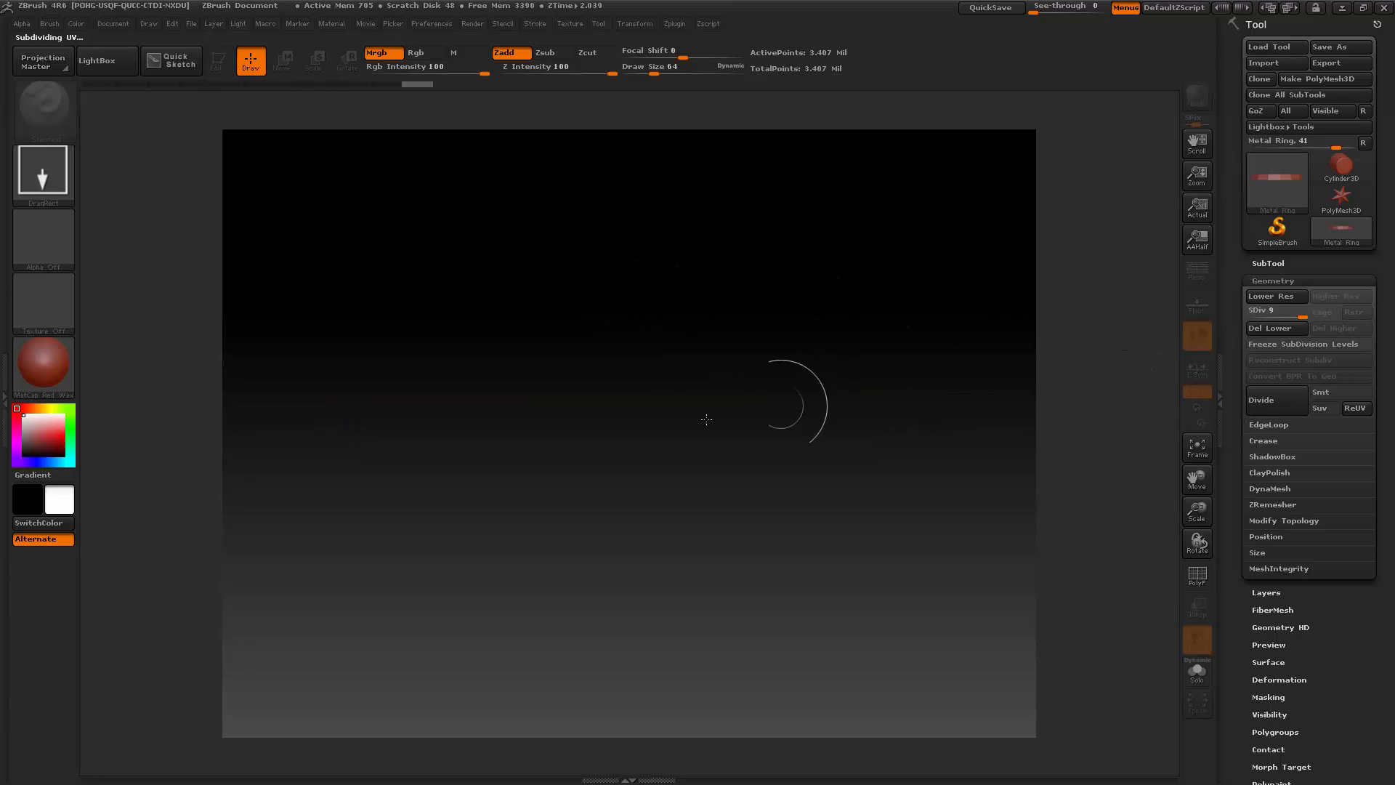
{"action": "mouse_move", "coordinate": [614, 434]}
{"action": "left_mouse_down"}
{"action": "mouse_move", "coordinate": [686, 95]}
{"action": "mouse_move", "coordinate": [668, 1]}
{"action": "left_mouse_up"}
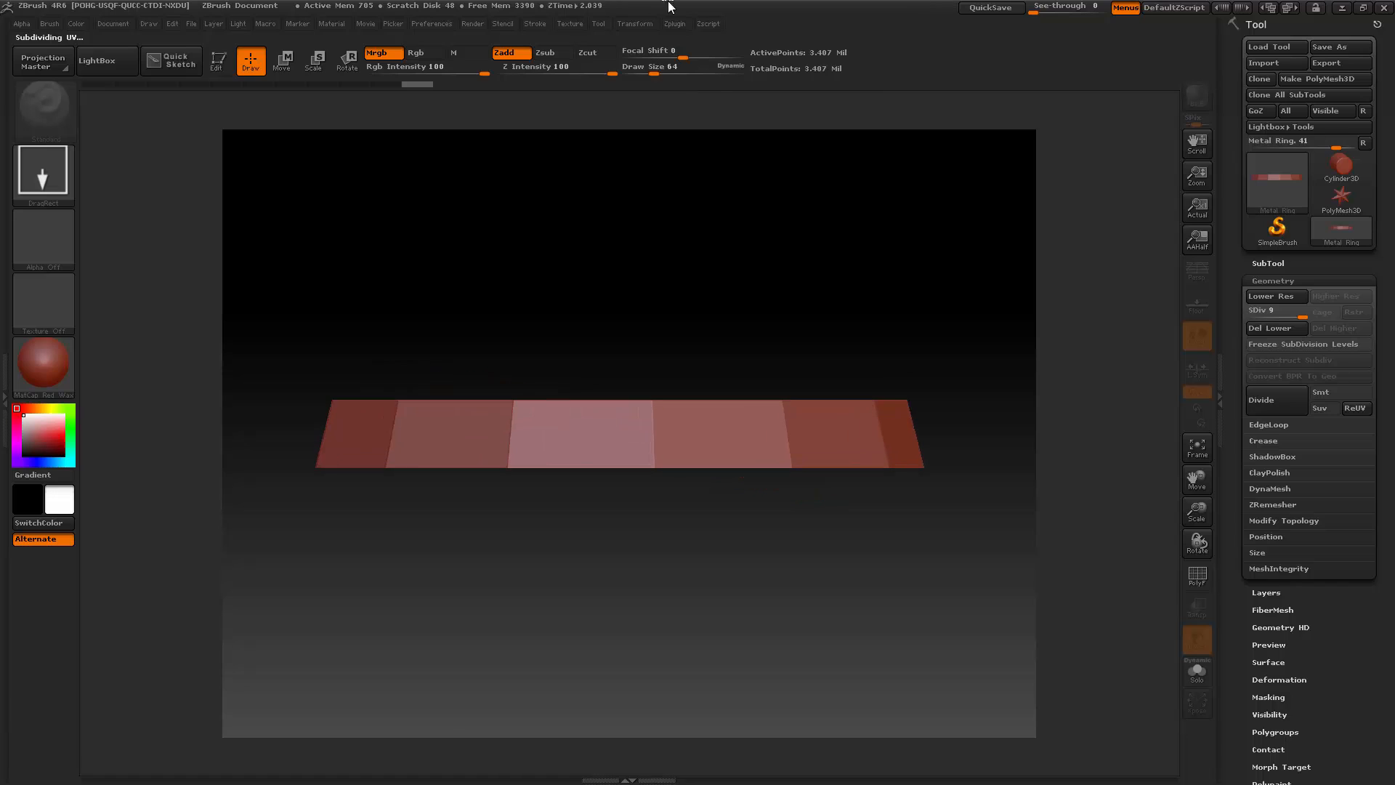
{"action": "left_click", "coordinate": [232, 63]}
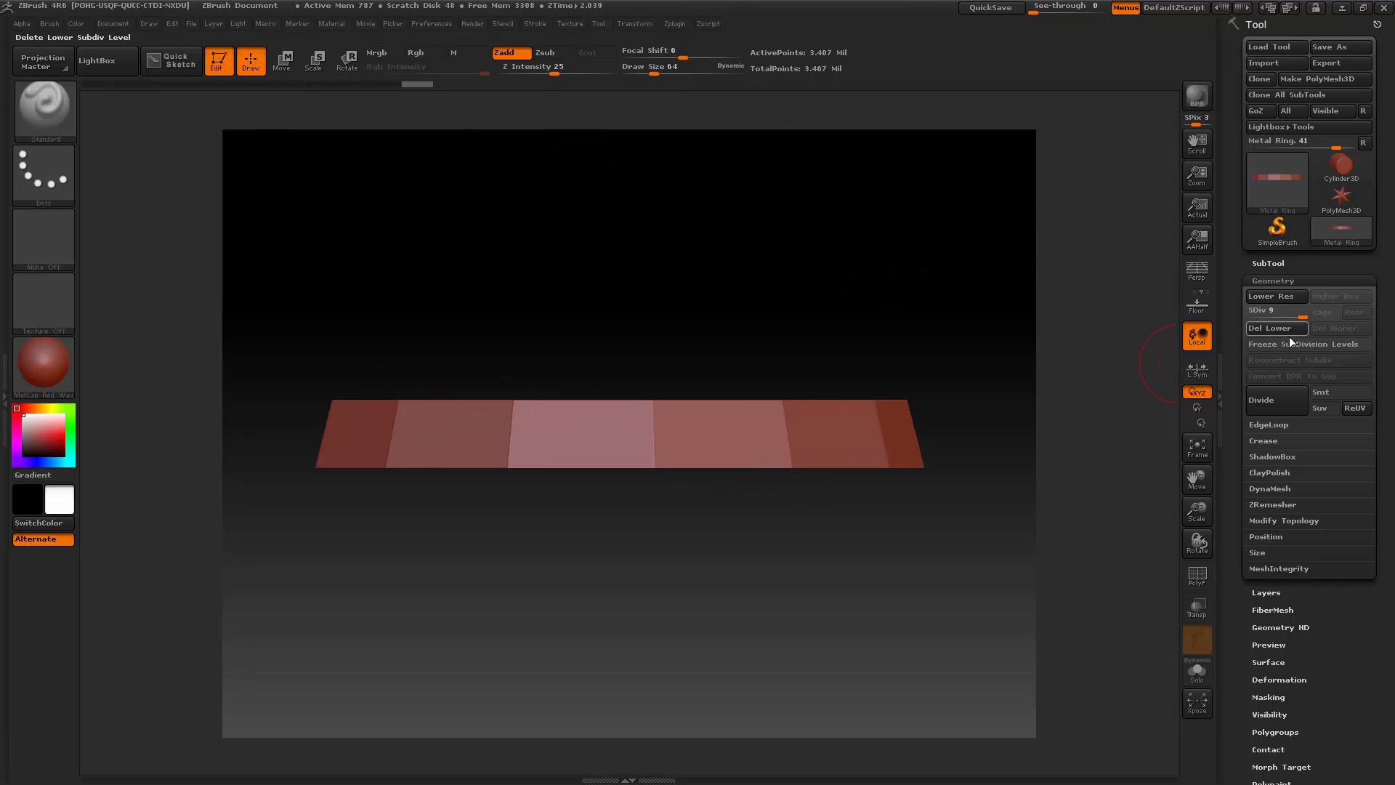
Try subdividing the ring to level 10 and undo that division.
{"action": "left_click", "coordinate": [1290, 405]}
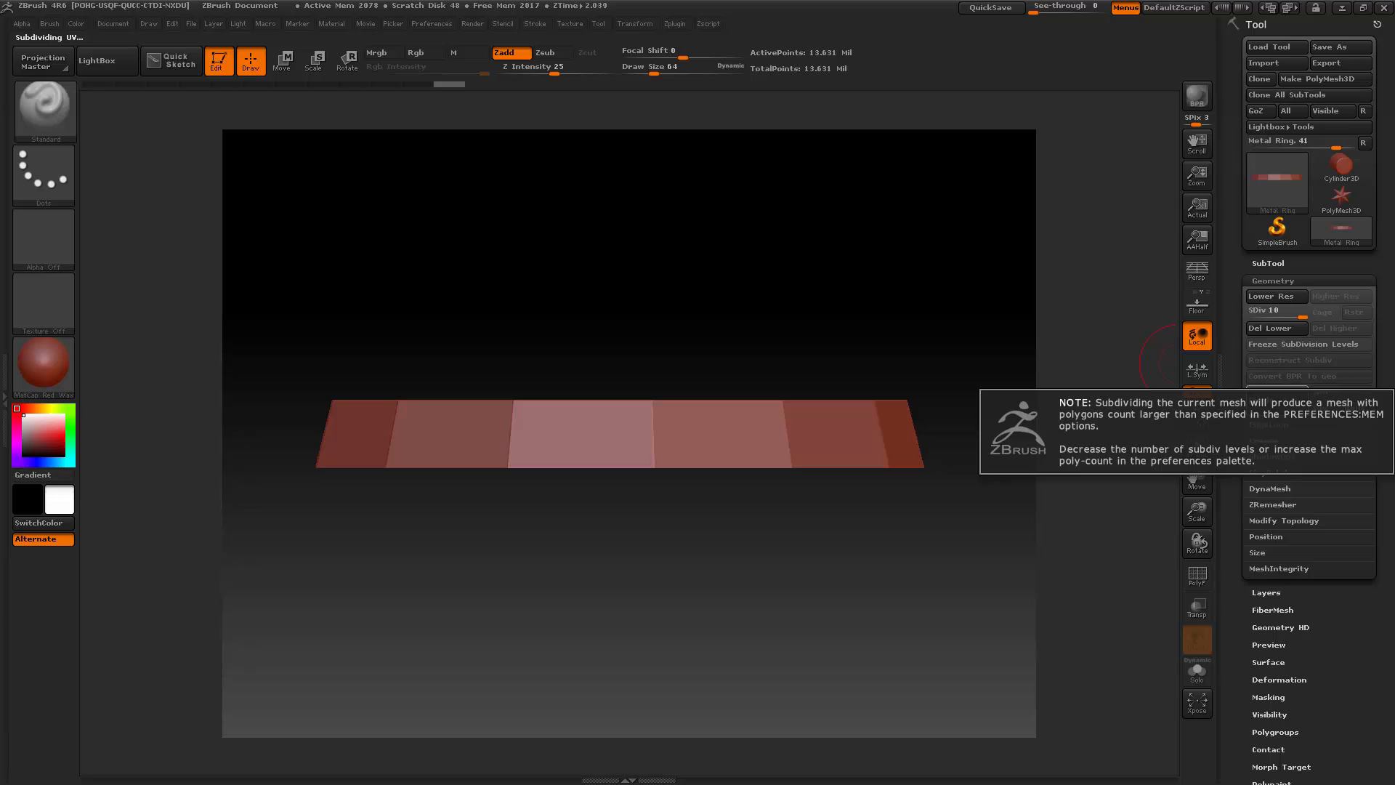
{"action": "key", "text": "ctrl+z"}
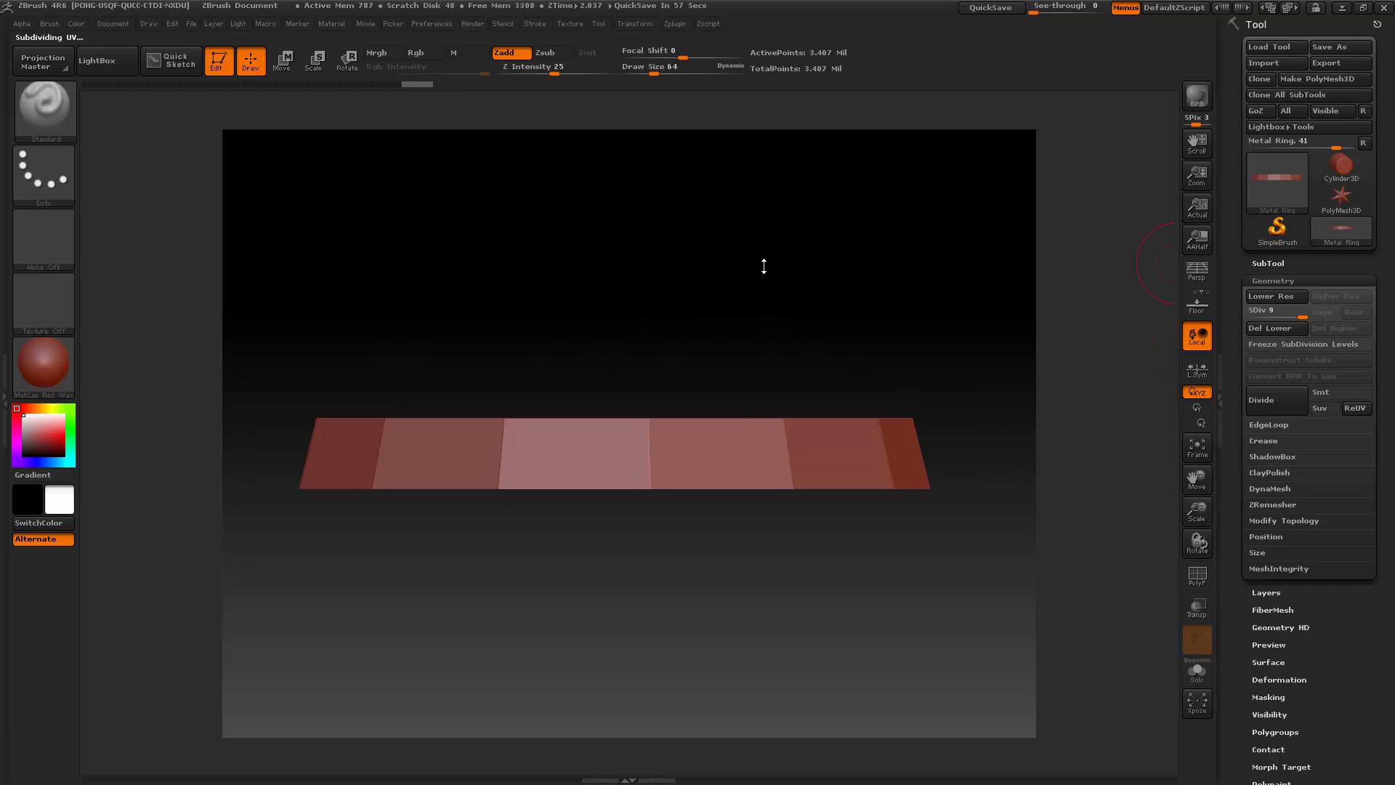
Load the brush preset OldStyleSurfaceNoise_1.ZBP from the December Challenge project's Brushes folder.
{"action": "mouse_move", "coordinate": [764, 266]}
{"action": "left_mouse_down"}
{"action": "mouse_move", "coordinate": [748, 271]}
{"action": "mouse_move", "coordinate": [825, 324]}
{"action": "mouse_move", "coordinate": [775, 286]}
{"action": "left_mouse_up"}
{"action": "left_click", "coordinate": [34, 89]}
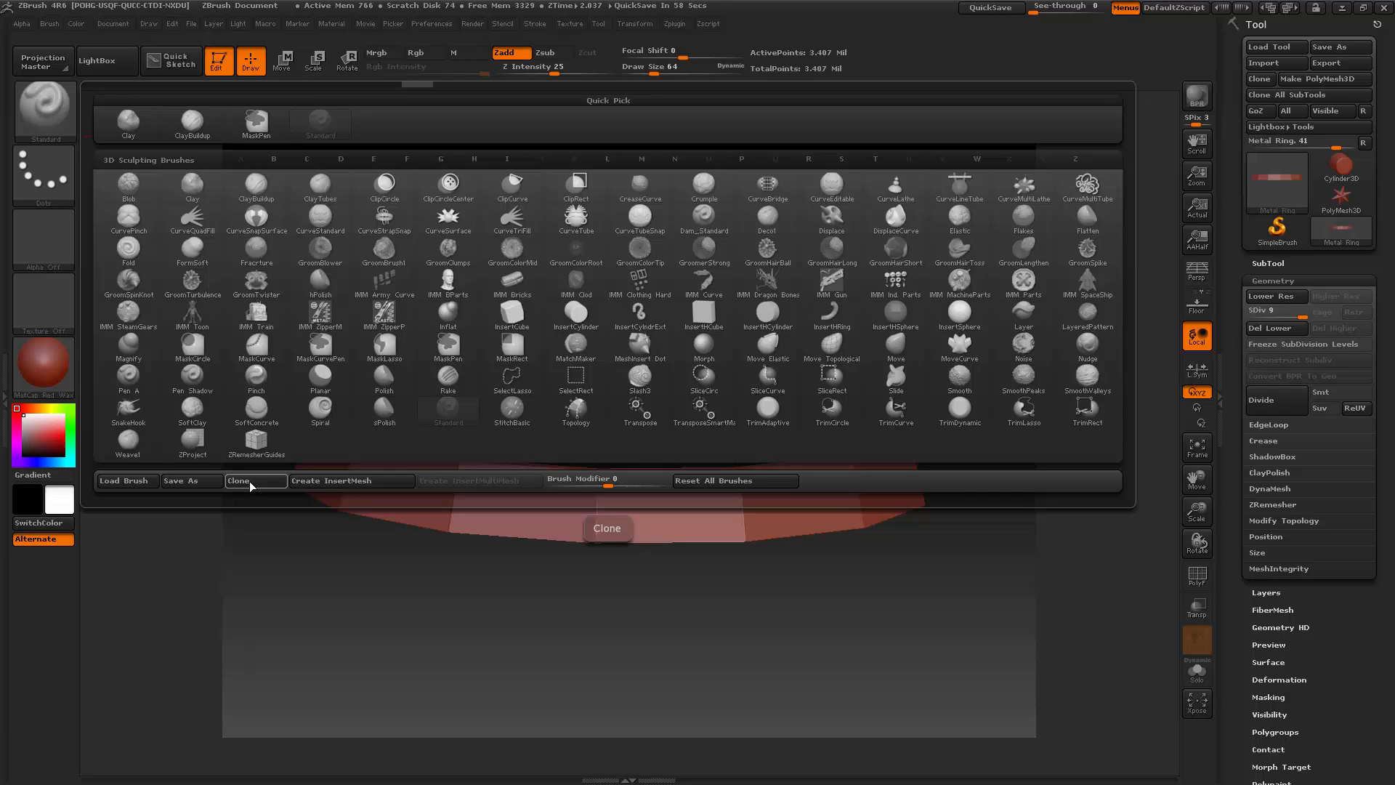
{"action": "left_click", "coordinate": [131, 482]}
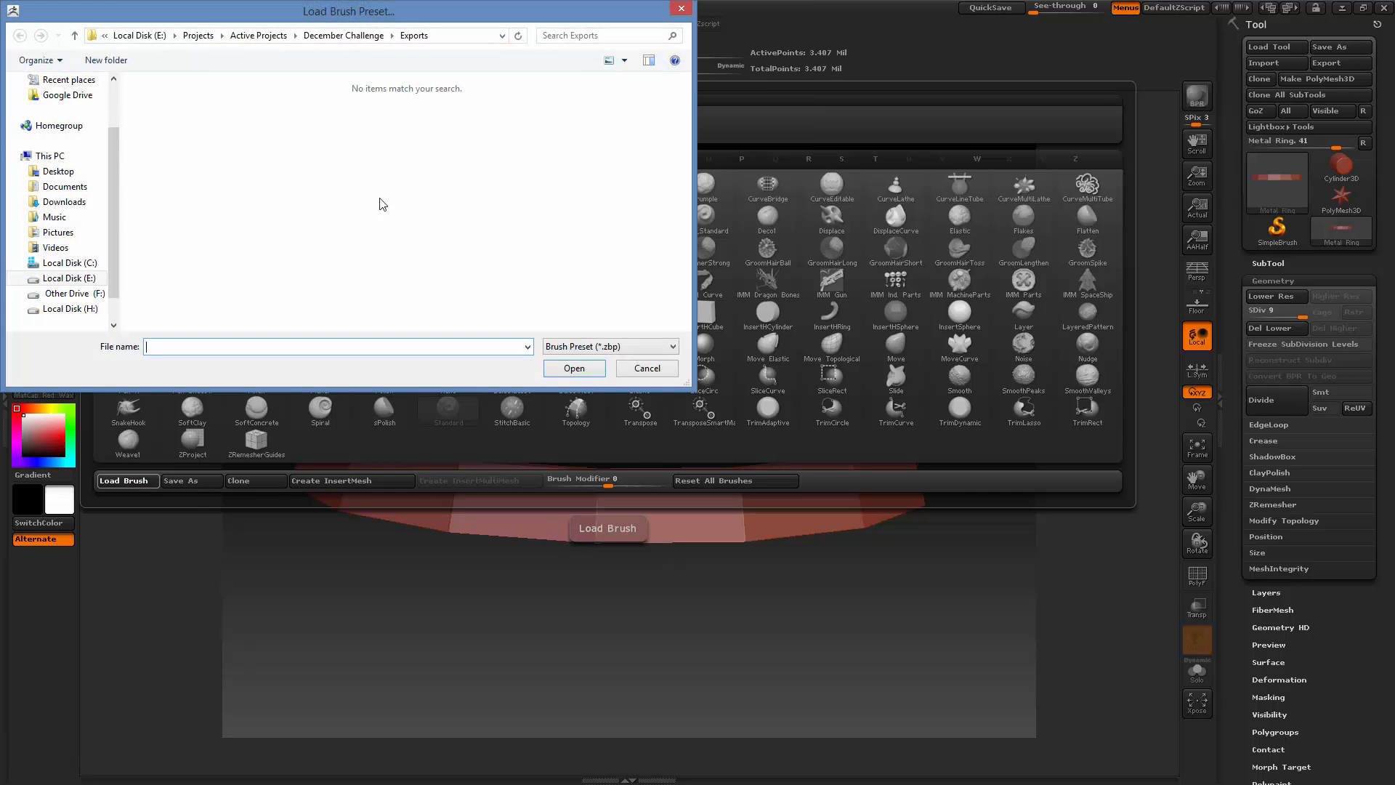
{"action": "left_click", "coordinate": [343, 35]}
{"action": "double_click", "coordinate": [156, 101]}
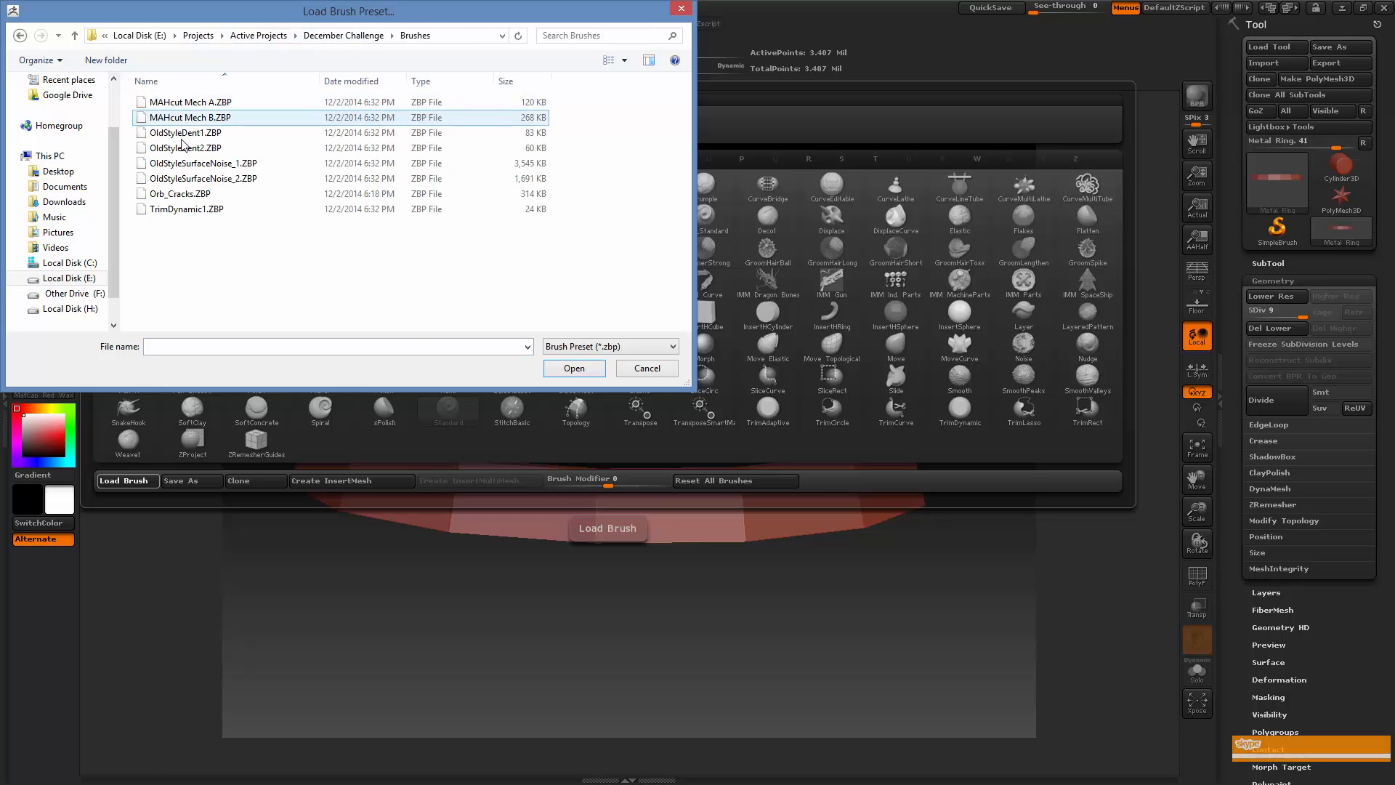
{"action": "left_click", "coordinate": [183, 163]}
{"action": "left_click", "coordinate": [590, 374]}
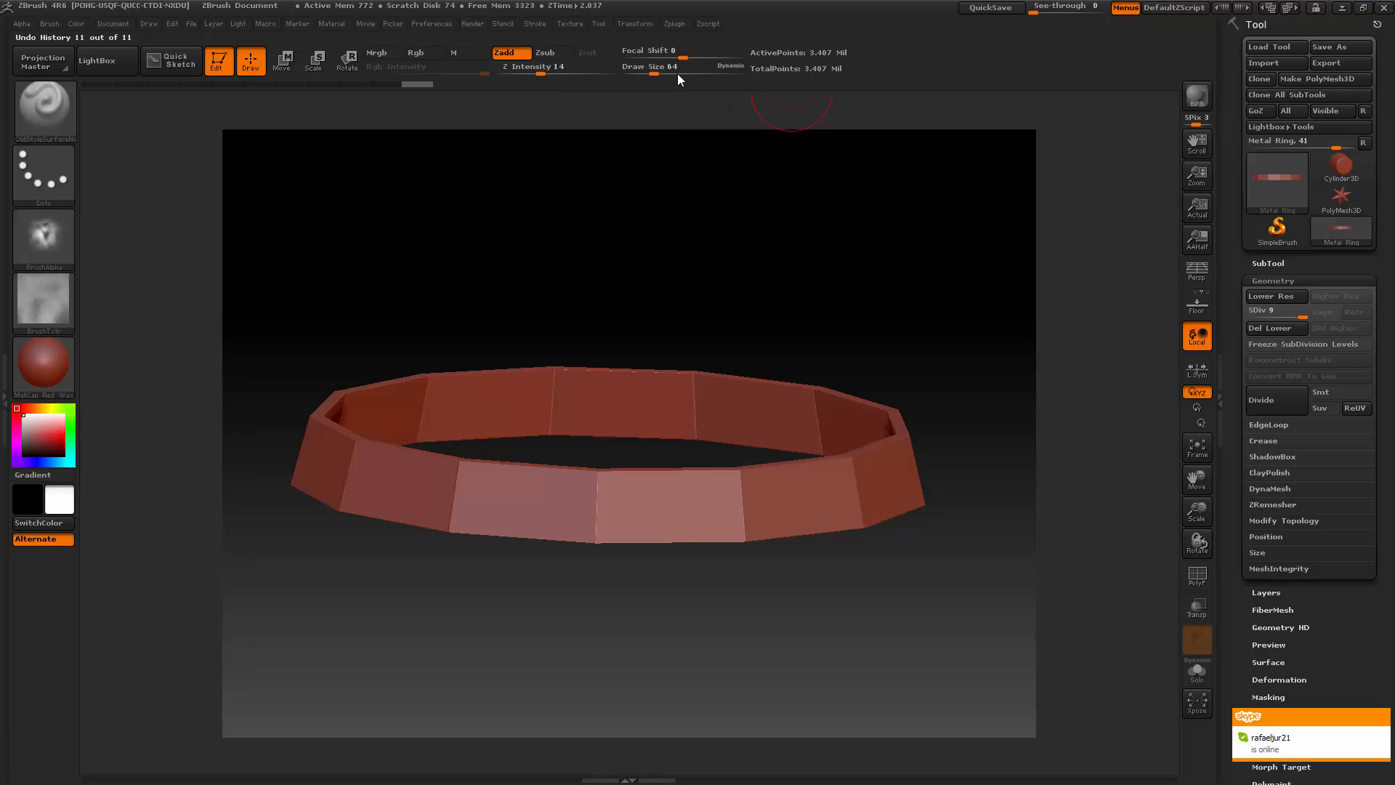
Set the brush draw size to 257 and sculpt worn surface noise onto the ring's outer faces.
{"action": "left_click_drag", "start_coordinate": [677, 68], "coordinate": [683, 67]}
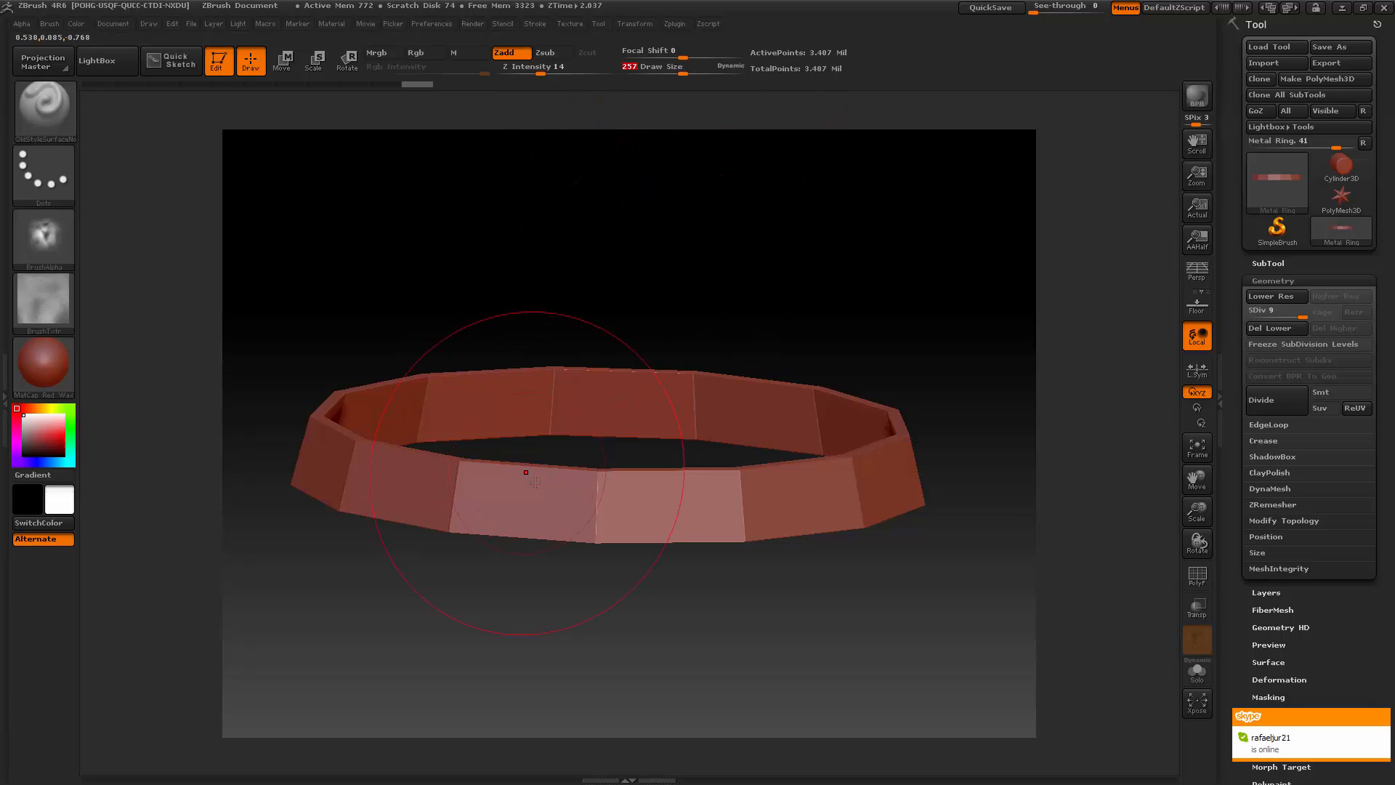
{"action": "left_click_drag", "start_coordinate": [526, 470], "coordinate": [545, 348]}
{"action": "left_click_drag", "start_coordinate": [679, 517], "coordinate": [726, 395]}
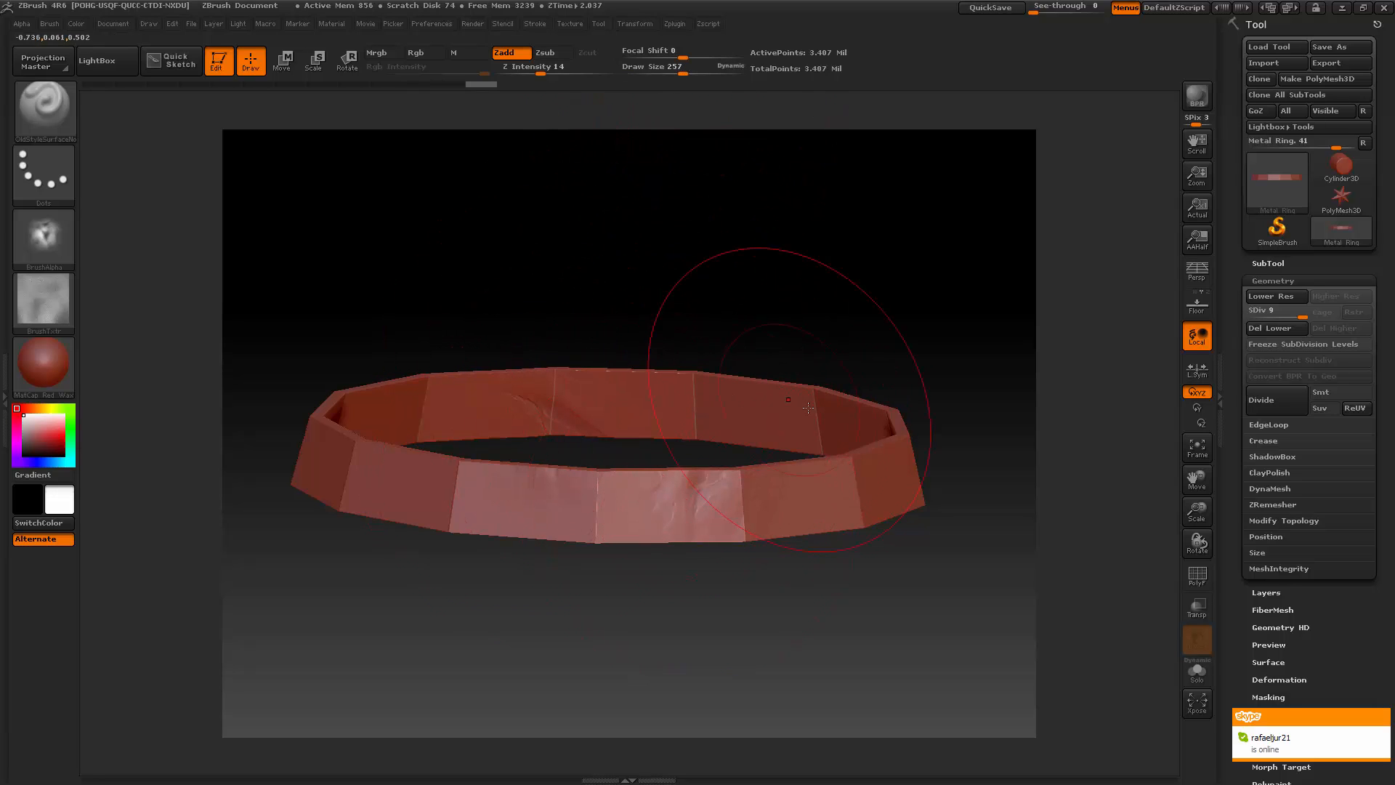
{"action": "mouse_move", "coordinate": [967, 494]}
{"action": "left_mouse_down"}
{"action": "mouse_move", "coordinate": [770, 444]}
{"action": "mouse_move", "coordinate": [720, 472]}
{"action": "mouse_move", "coordinate": [654, 483]}
{"action": "mouse_move", "coordinate": [835, 516]}
{"action": "left_mouse_up"}
{"action": "mouse_move", "coordinate": [776, 455]}
{"action": "left_mouse_down"}
{"action": "mouse_move", "coordinate": [574, 482]}
{"action": "mouse_move", "coordinate": [834, 457]}
{"action": "left_mouse_up"}
{"action": "mouse_move", "coordinate": [856, 503]}
{"action": "left_mouse_down"}
{"action": "mouse_move", "coordinate": [741, 487]}
{"action": "mouse_move", "coordinate": [727, 501]}
{"action": "left_mouse_up"}
{"action": "mouse_move", "coordinate": [785, 465]}
{"action": "left_mouse_down"}
{"action": "mouse_move", "coordinate": [893, 458]}
{"action": "mouse_move", "coordinate": [965, 427]}
{"action": "left_mouse_up"}
{"action": "left_click_drag", "start_coordinate": [966, 516], "coordinate": [696, 589], "text": "alt"}
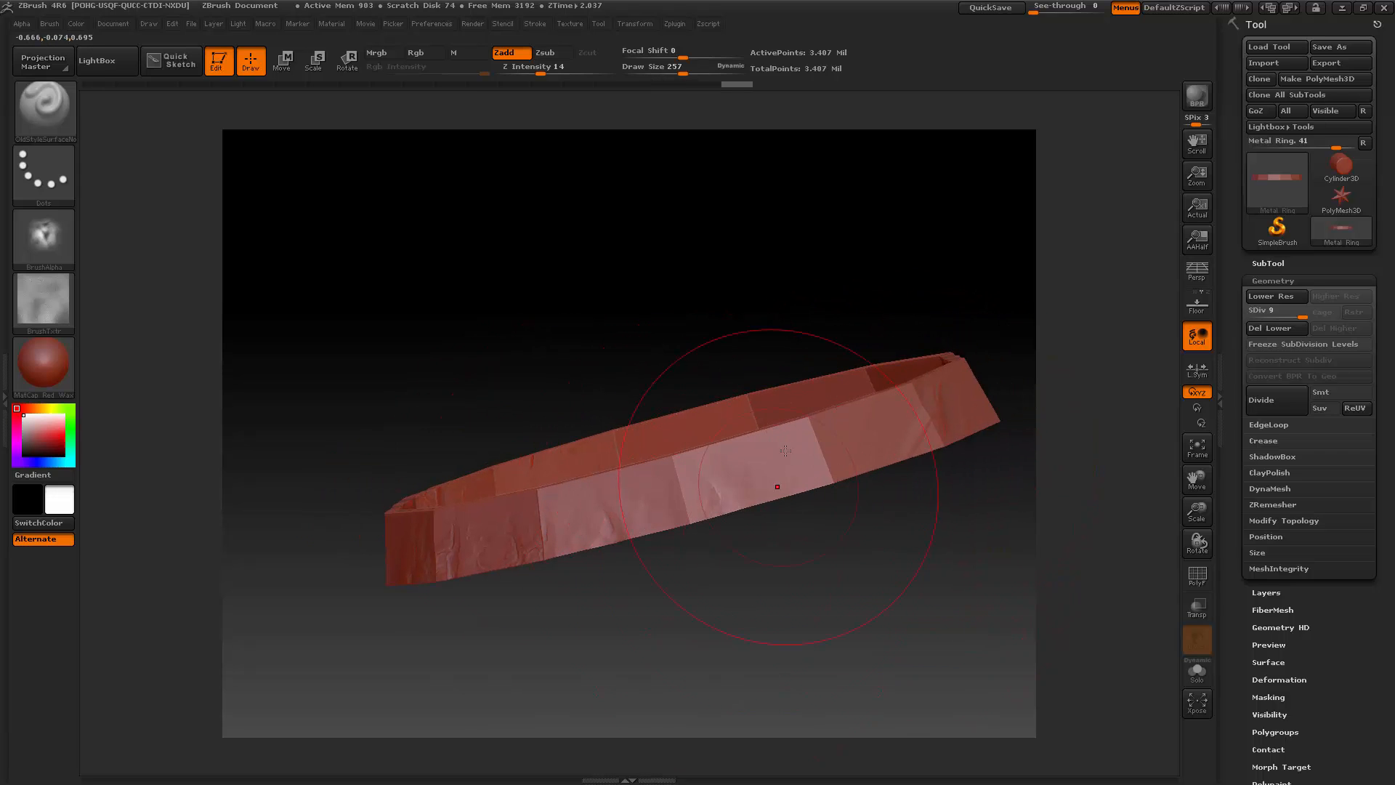
Continue brushing the surface noise around the remaining outer faces and along the inner faces of the ring.
{"action": "mouse_move", "coordinate": [785, 451]}
{"action": "left_mouse_down"}
{"action": "mouse_move", "coordinate": [901, 432]}
{"action": "mouse_move", "coordinate": [654, 496]}
{"action": "left_mouse_up"}
{"action": "mouse_move", "coordinate": [887, 553]}
{"action": "left_mouse_down"}
{"action": "mouse_move", "coordinate": [796, 507]}
{"action": "mouse_move", "coordinate": [570, 566]}
{"action": "left_mouse_up"}
{"action": "mouse_move", "coordinate": [702, 483]}
{"action": "left_mouse_down"}
{"action": "mouse_move", "coordinate": [819, 460]}
{"action": "mouse_move", "coordinate": [765, 453]}
{"action": "mouse_move", "coordinate": [816, 455]}
{"action": "mouse_move", "coordinate": [978, 403]}
{"action": "left_mouse_up"}
{"action": "mouse_move", "coordinate": [909, 534]}
{"action": "left_mouse_down"}
{"action": "mouse_move", "coordinate": [857, 538]}
{"action": "mouse_move", "coordinate": [797, 476]}
{"action": "mouse_move", "coordinate": [876, 475]}
{"action": "mouse_move", "coordinate": [560, 499]}
{"action": "left_mouse_up"}
{"action": "left_click_drag", "start_coordinate": [669, 450], "coordinate": [845, 397]}
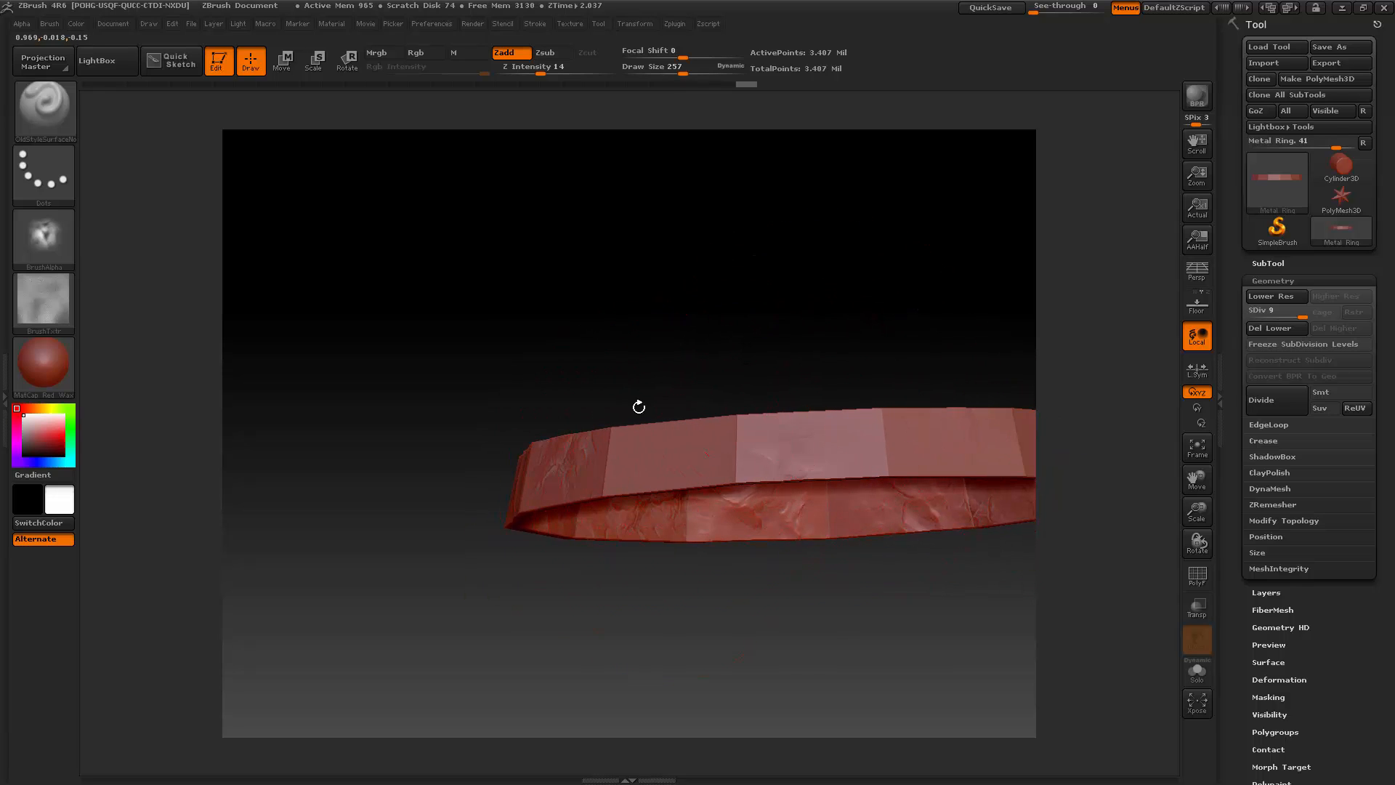
{"action": "left_click_drag", "start_coordinate": [659, 442], "coordinate": [669, 452]}
{"action": "left_click_drag", "start_coordinate": [938, 357], "coordinate": [942, 359]}
{"action": "right_click_drag", "start_coordinate": [933, 438], "coordinate": [713, 468], "text": "alt"}
{"action": "left_click_drag", "start_coordinate": [643, 473], "coordinate": [804, 443]}
{"action": "mouse_move", "coordinate": [887, 433]}
{"action": "right_mouse_down"}
{"action": "mouse_move", "coordinate": [814, 458]}
{"action": "mouse_move", "coordinate": [800, 489]}
{"action": "right_mouse_up"}
{"action": "left_click_drag", "start_coordinate": [905, 457], "coordinate": [949, 448]}
{"action": "left_click_drag", "start_coordinate": [919, 401], "coordinate": [922, 369]}
Roughen one thin rim of the ring with surface noise strokes around its circumference.
{"action": "mouse_move", "coordinate": [922, 370]}
{"action": "right_mouse_down", "text": "alt"}
{"action": "mouse_move", "coordinate": [942, 427]}
{"action": "mouse_move", "coordinate": [816, 491]}
{"action": "mouse_move", "coordinate": [822, 551]}
{"action": "mouse_move", "coordinate": [789, 559]}
{"action": "right_mouse_up", "text": "alt"}
{"action": "left_click_drag", "start_coordinate": [795, 432], "coordinate": [731, 513]}
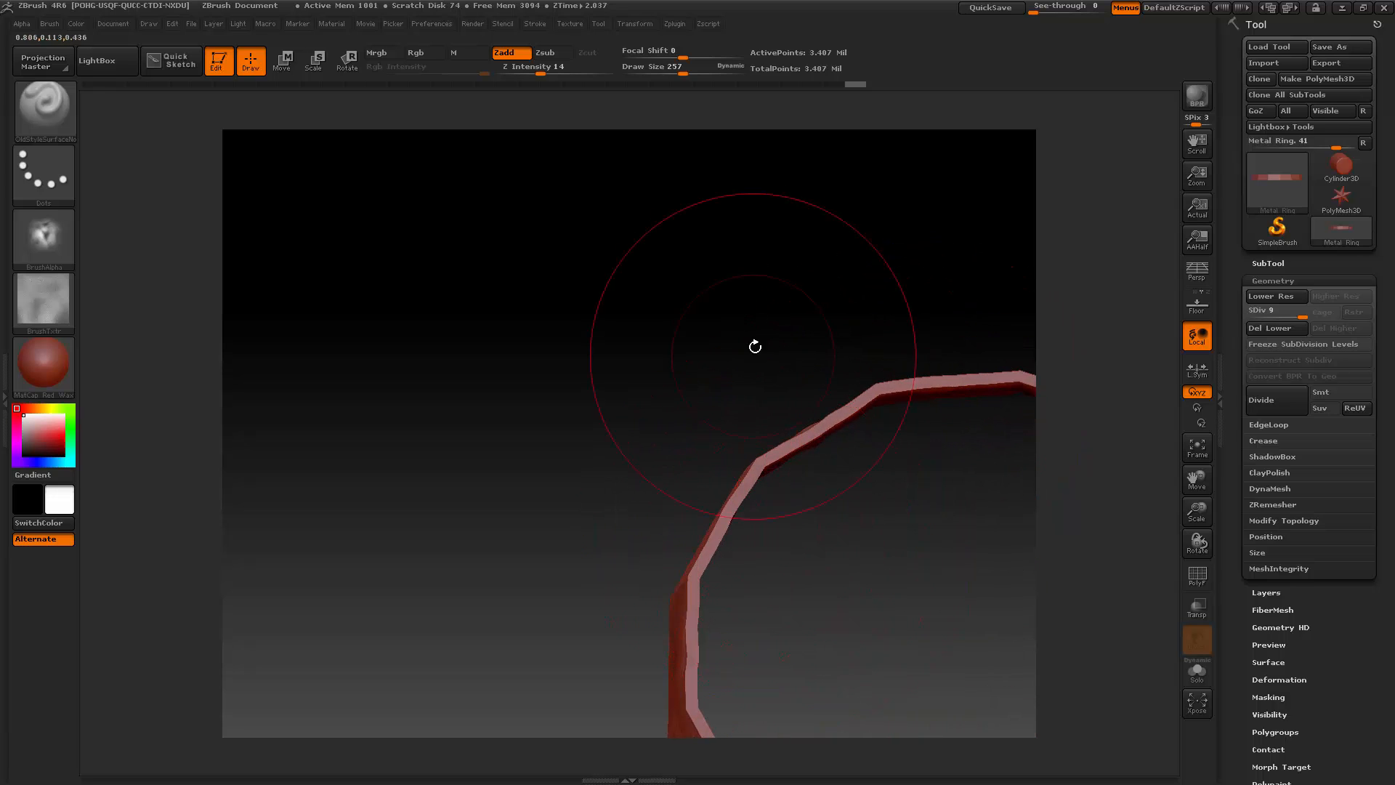
{"action": "mouse_move", "coordinate": [842, 417]}
{"action": "left_mouse_down"}
{"action": "mouse_move", "coordinate": [1009, 330]}
{"action": "mouse_move", "coordinate": [996, 341]}
{"action": "left_mouse_up"}
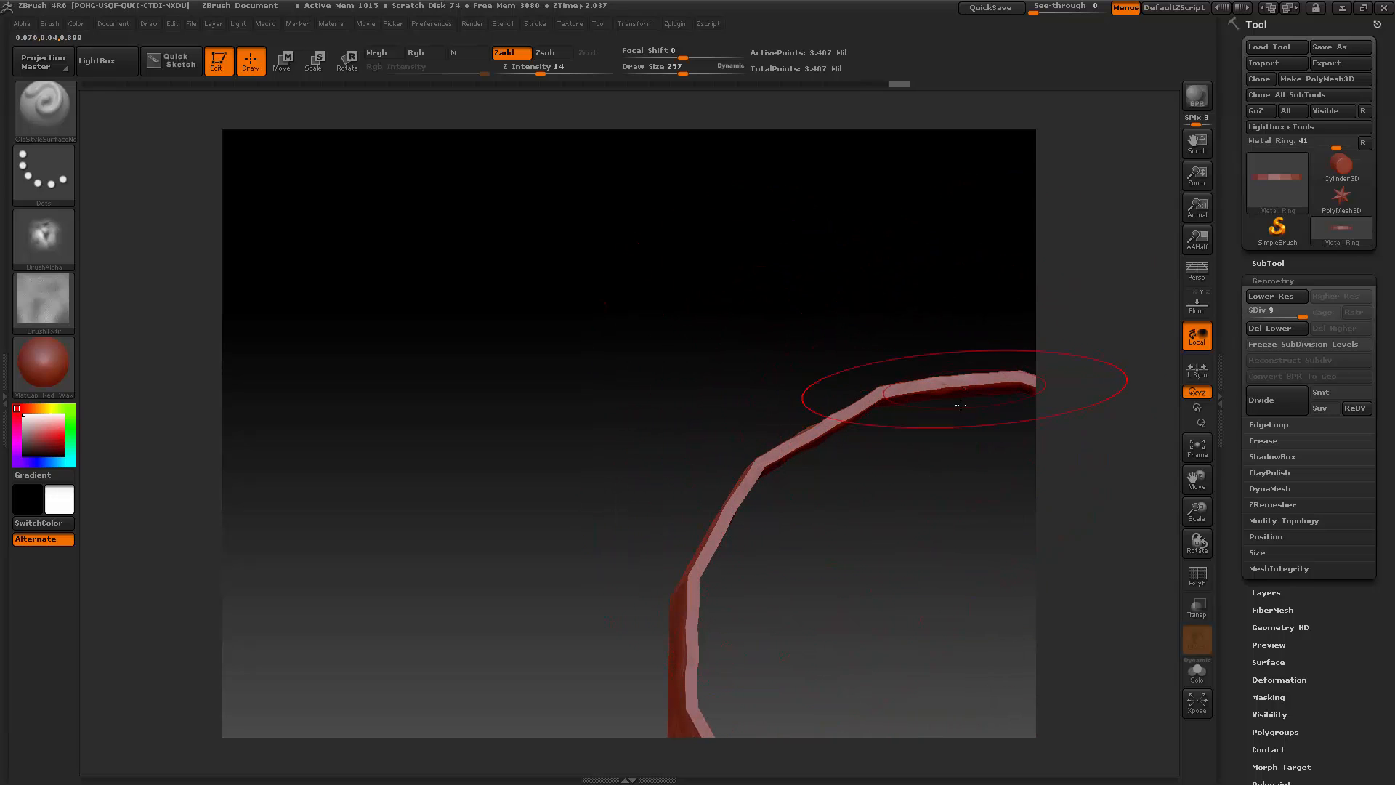
{"action": "right_click_drag", "start_coordinate": [958, 465], "coordinate": [555, 314], "text": "alt"}
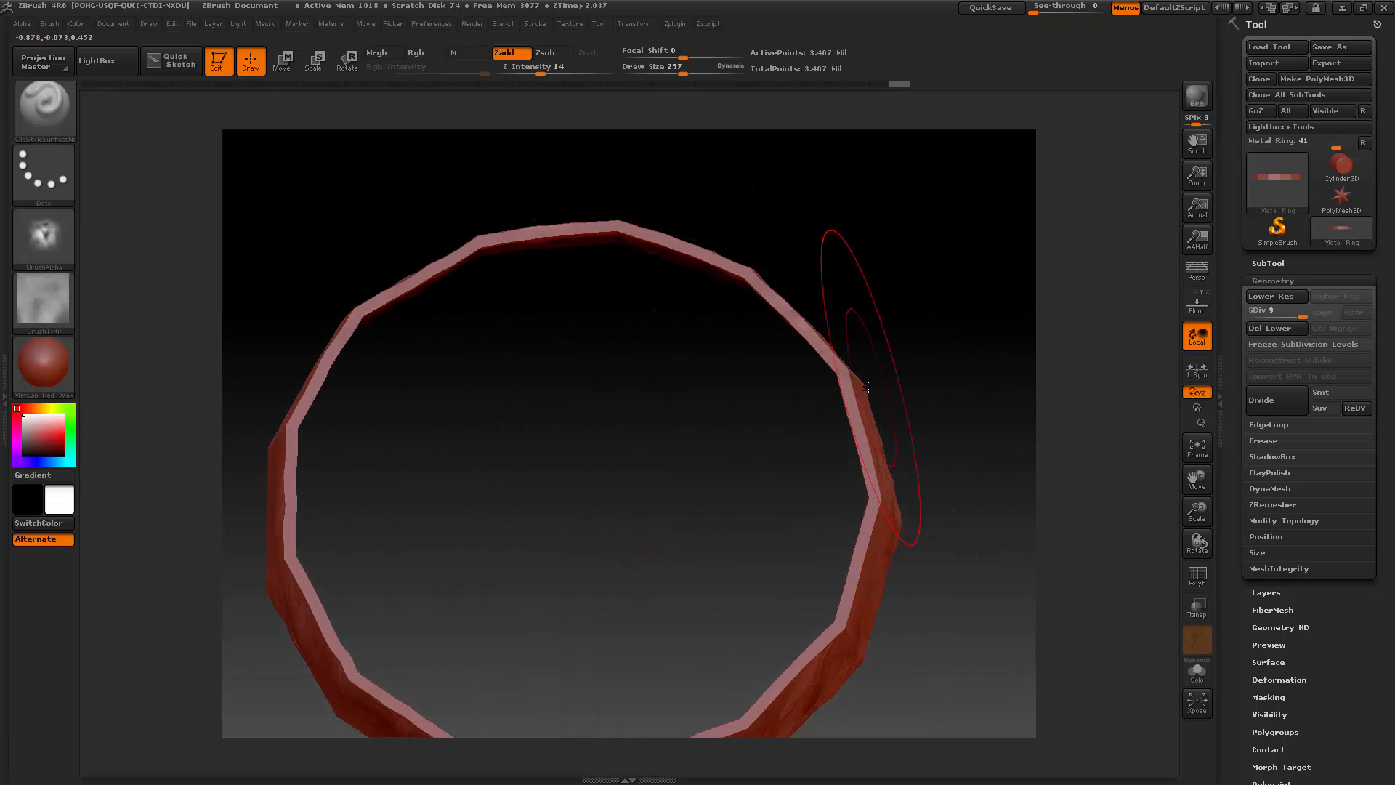
{"action": "left_click_drag", "start_coordinate": [841, 311], "coordinate": [852, 401]}
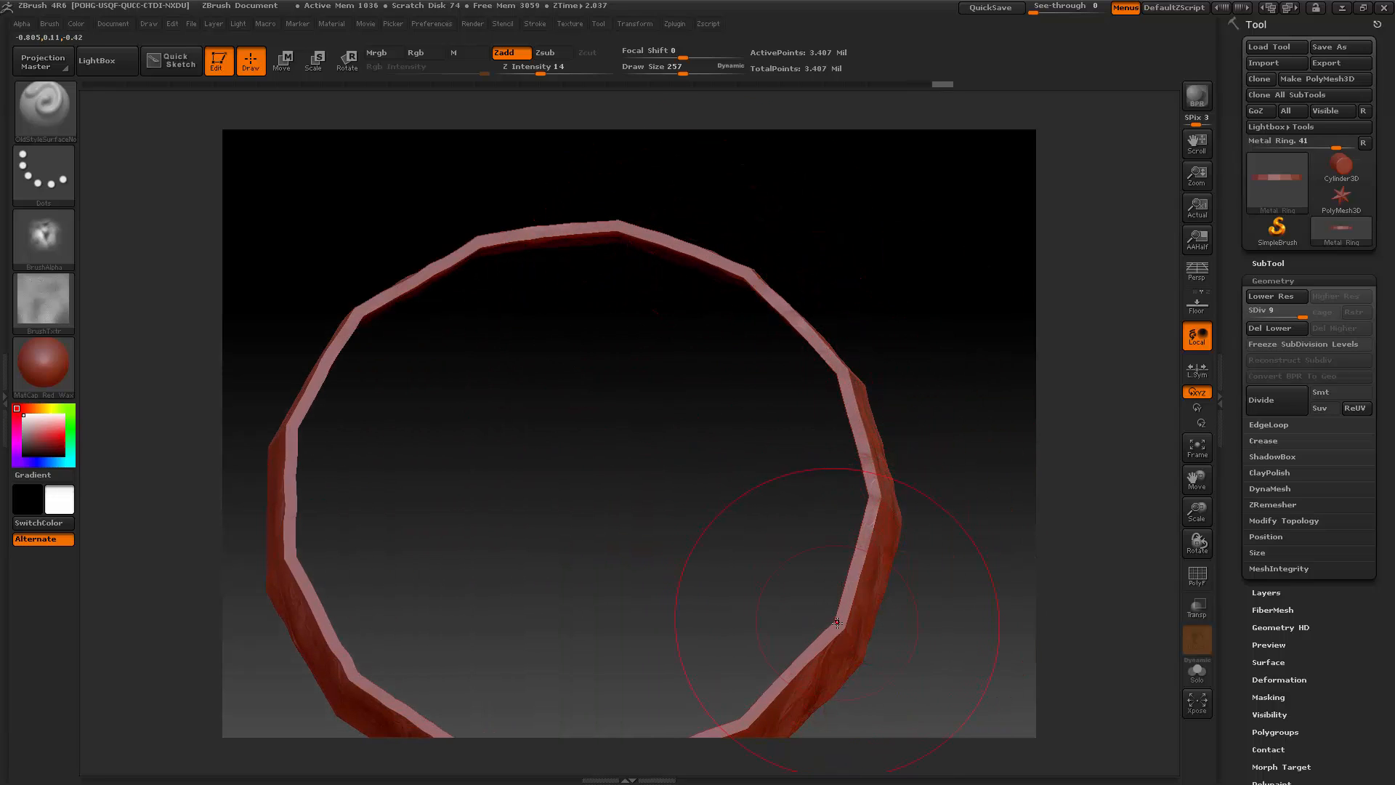
Turn the ring over and sculpt surface noise along the opposite rim and the adjoining inner faces.
{"action": "mouse_move", "coordinate": [605, 564]}
{"action": "left_mouse_down"}
{"action": "mouse_move", "coordinate": [623, 535]}
{"action": "mouse_move", "coordinate": [620, 489]}
{"action": "mouse_move", "coordinate": [748, 653]}
{"action": "left_mouse_up"}
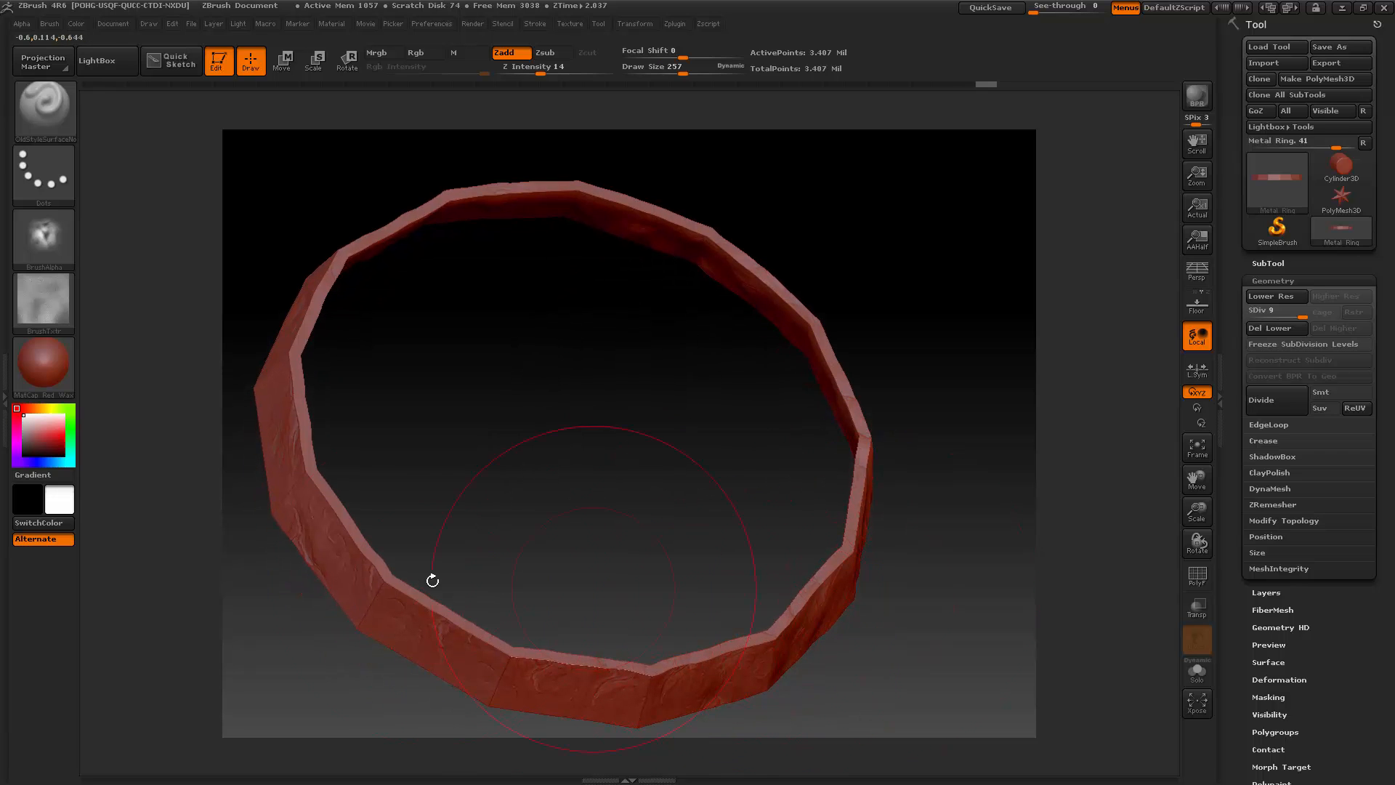
{"action": "left_click_drag", "start_coordinate": [503, 552], "coordinate": [583, 373]}
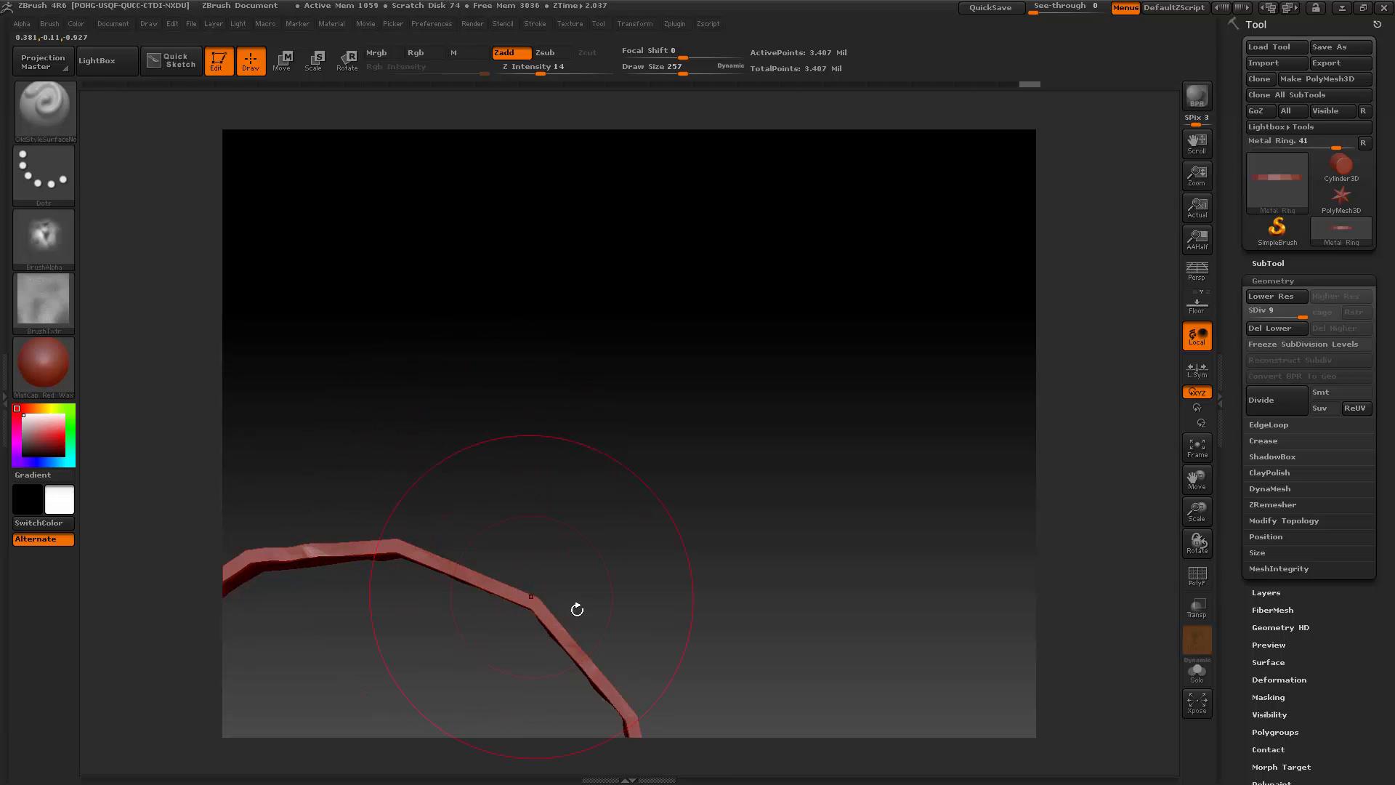
{"action": "left_click_drag", "start_coordinate": [634, 591], "coordinate": [763, 328]}
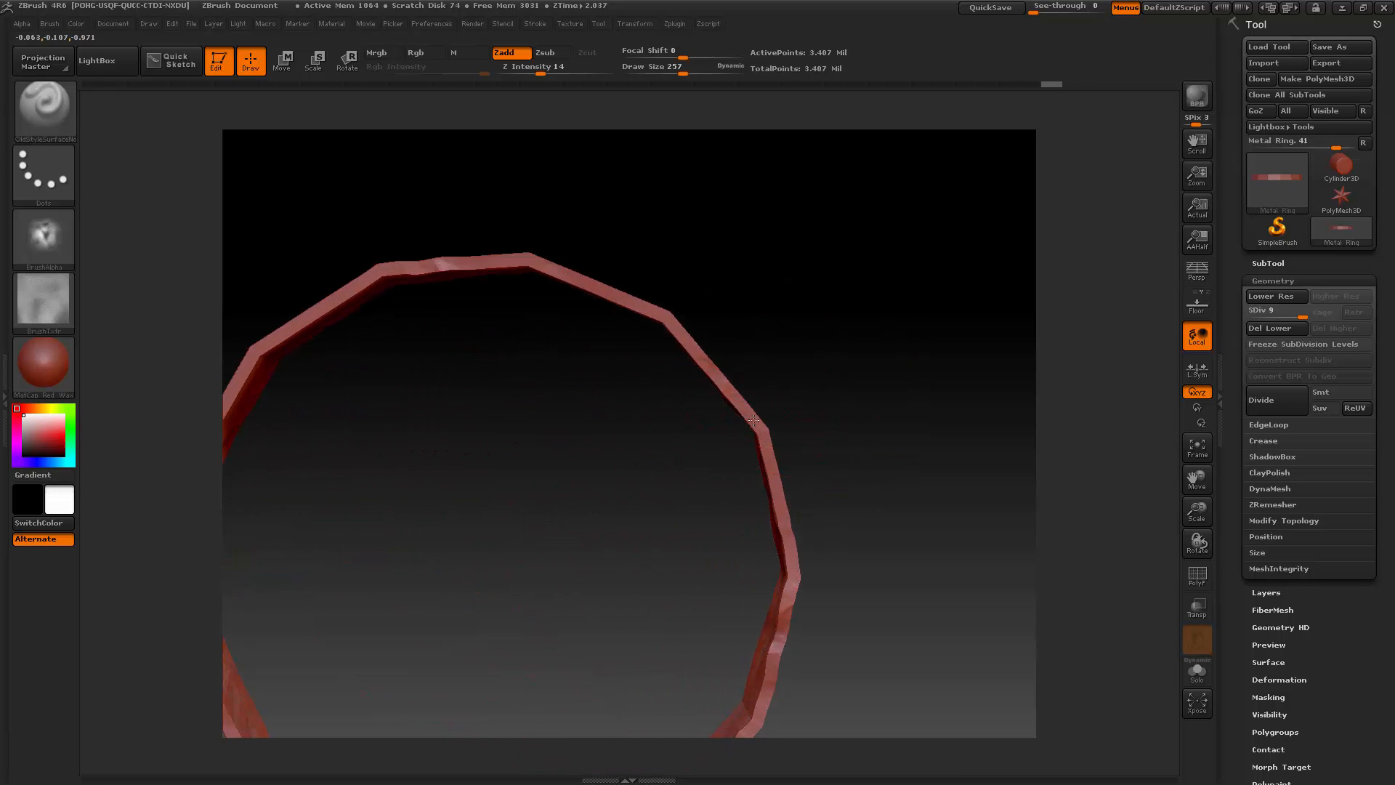
{"action": "mouse_move", "coordinate": [763, 548]}
{"action": "left_mouse_down"}
{"action": "mouse_move", "coordinate": [688, 520]}
{"action": "mouse_move", "coordinate": [824, 427]}
{"action": "left_mouse_up"}
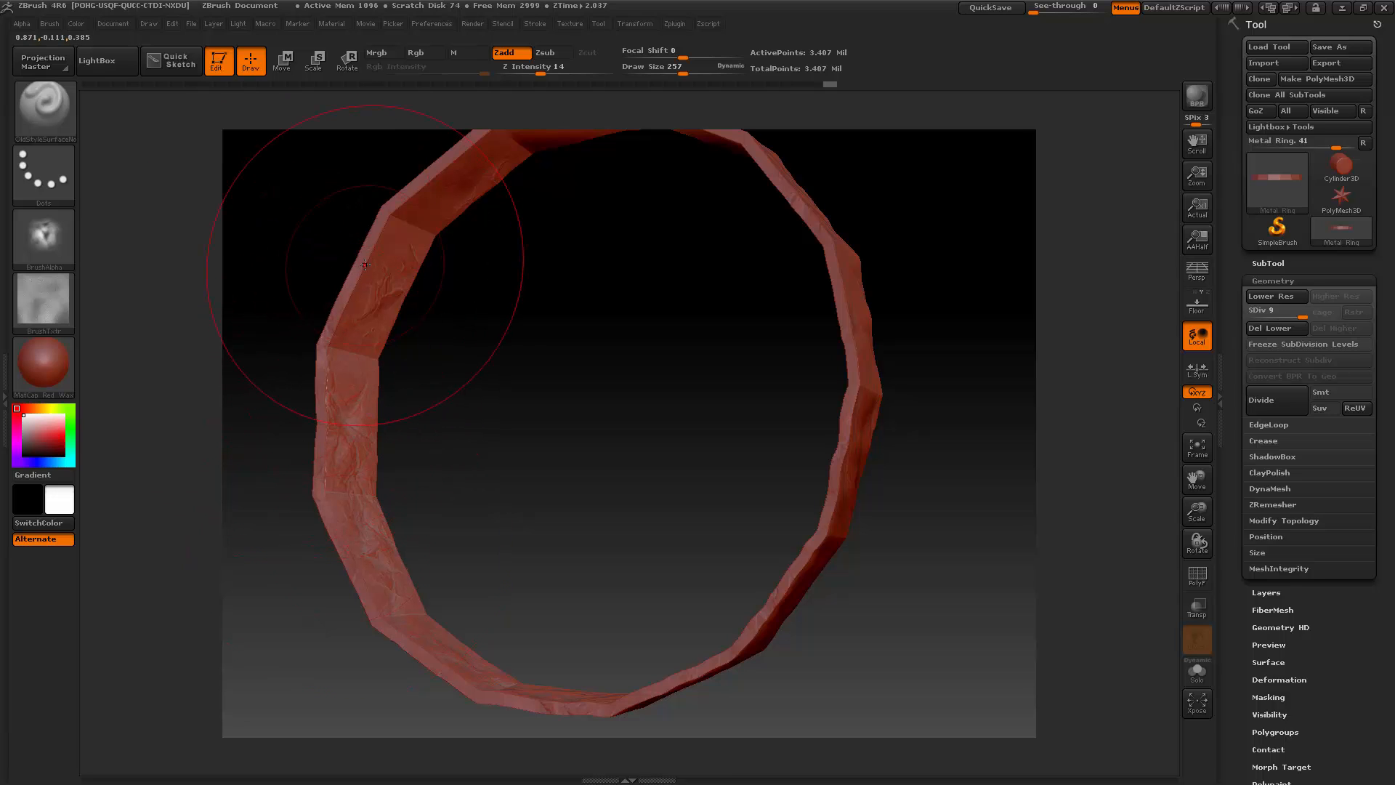
{"action": "left_click_drag", "start_coordinate": [539, 234], "coordinate": [590, 244]}
{"action": "right_click", "coordinate": [603, 292]}
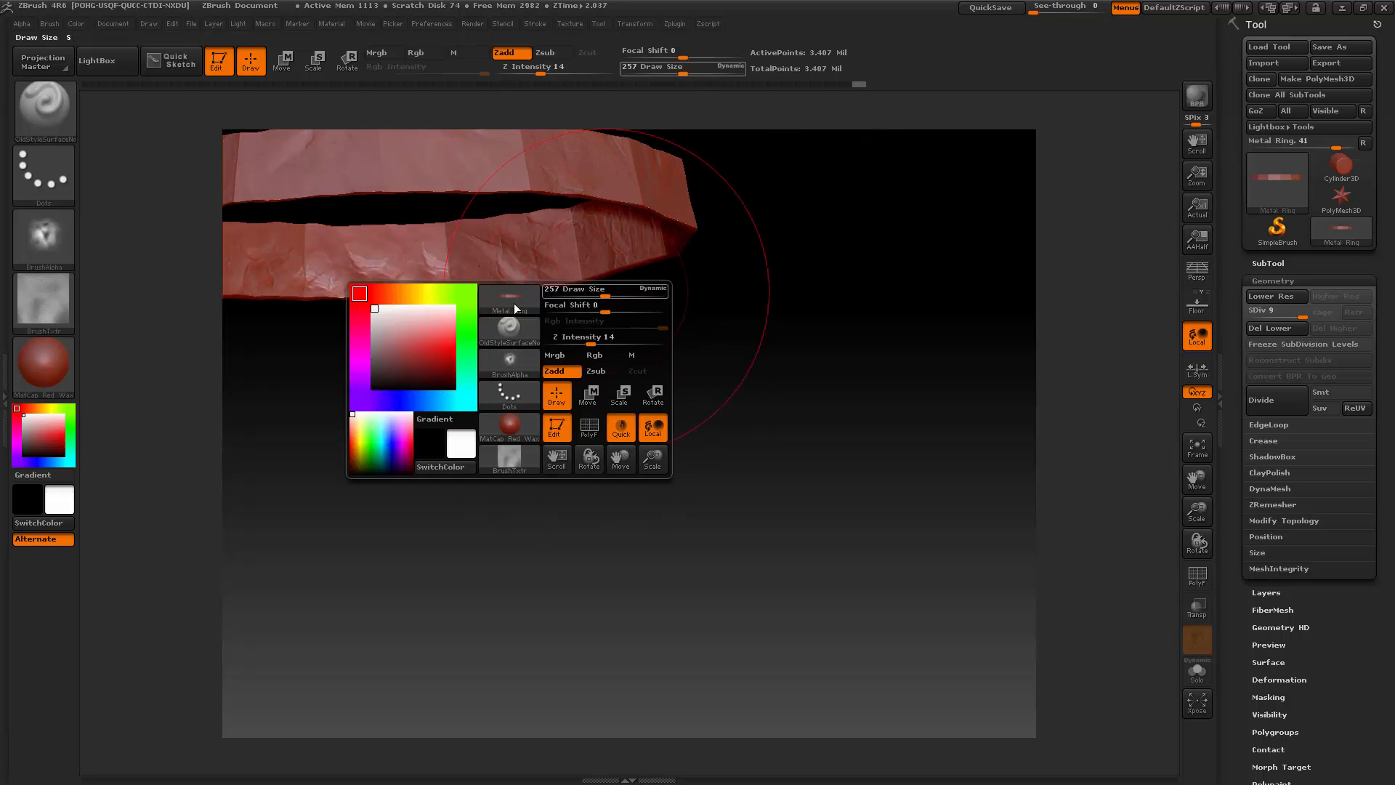
{"action": "right_click", "coordinate": [827, 330]}
{"action": "right_click", "coordinate": [452, 331]}
{"action": "left_click_drag", "start_coordinate": [589, 330], "coordinate": [864, 542], "text": "alt"}
{"action": "right_click_drag", "start_coordinate": [706, 484], "coordinate": [915, 526]}
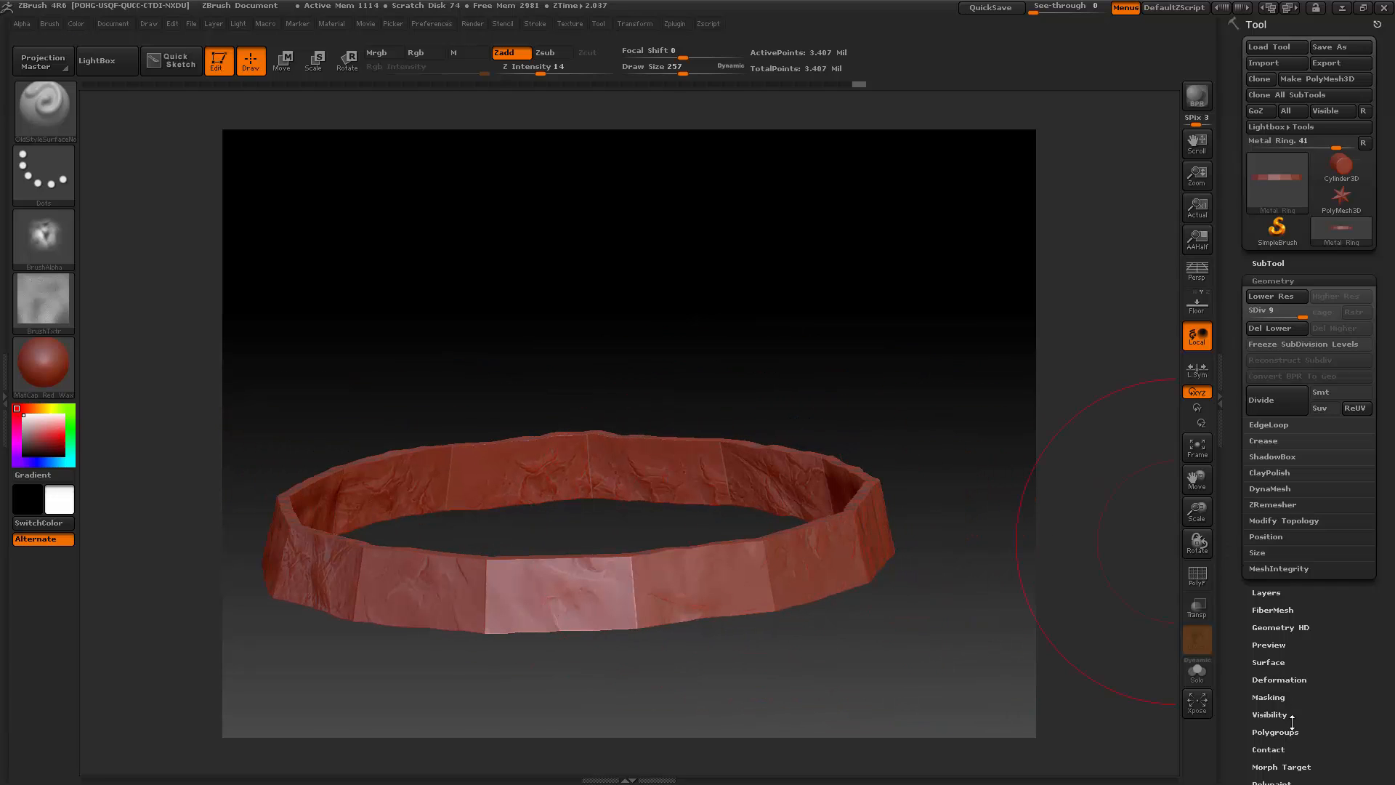
{"action": "scroll", "coordinate": [1285, 722], "scroll_direction": "down", "scroll_amount": 8}
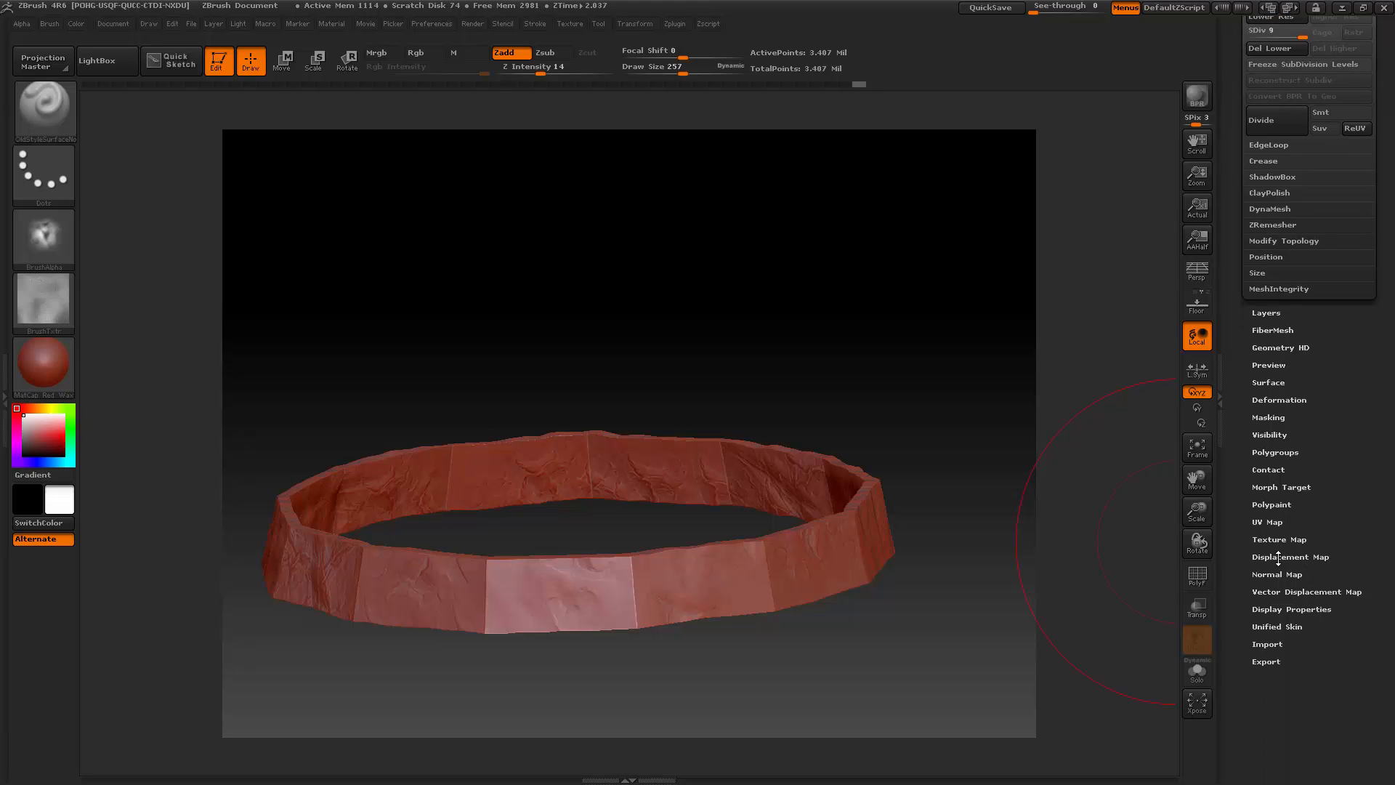
{"action": "left_click", "coordinate": [1278, 574]}
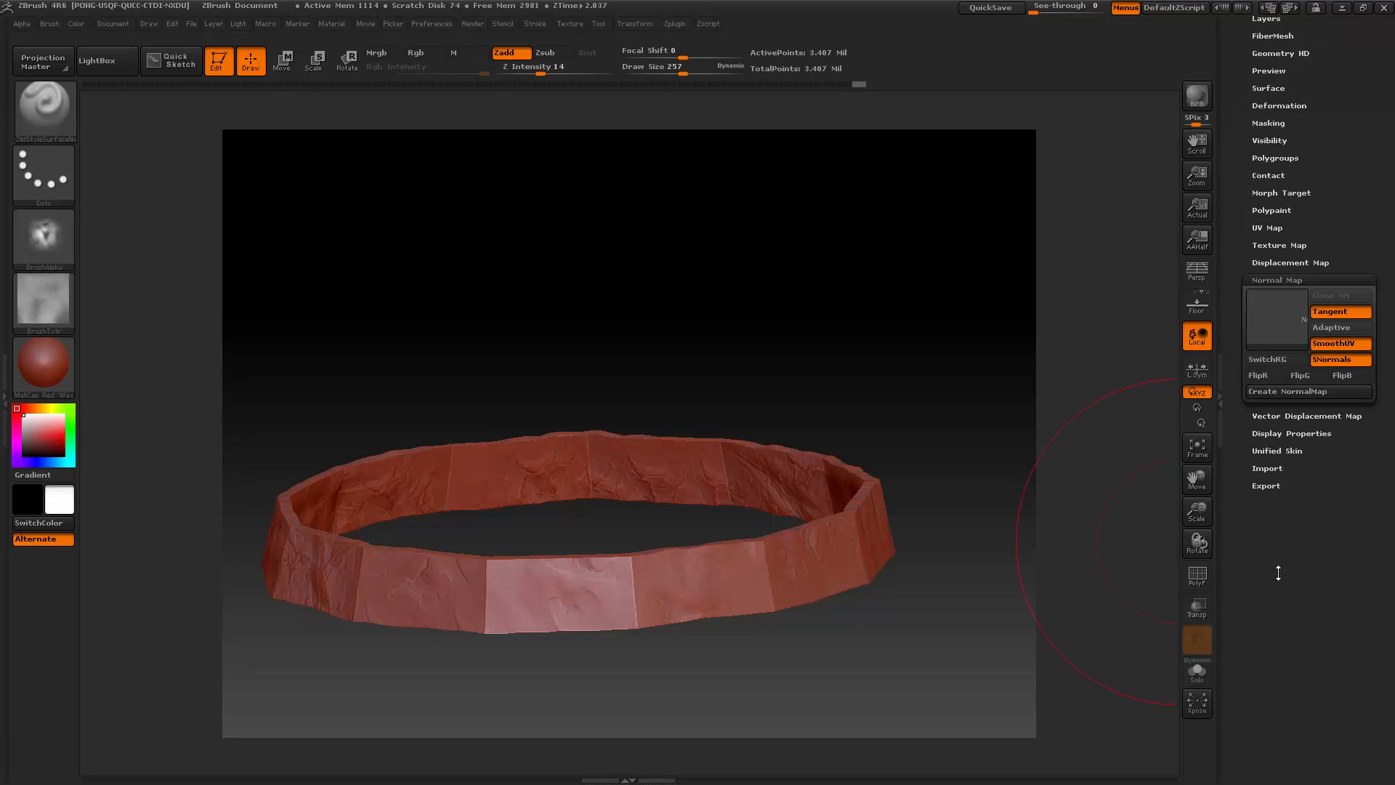
{"action": "left_click", "coordinate": [1279, 397]}
{"action": "scroll", "coordinate": [1335, 276], "scroll_direction": "up", "scroll_amount": 8}
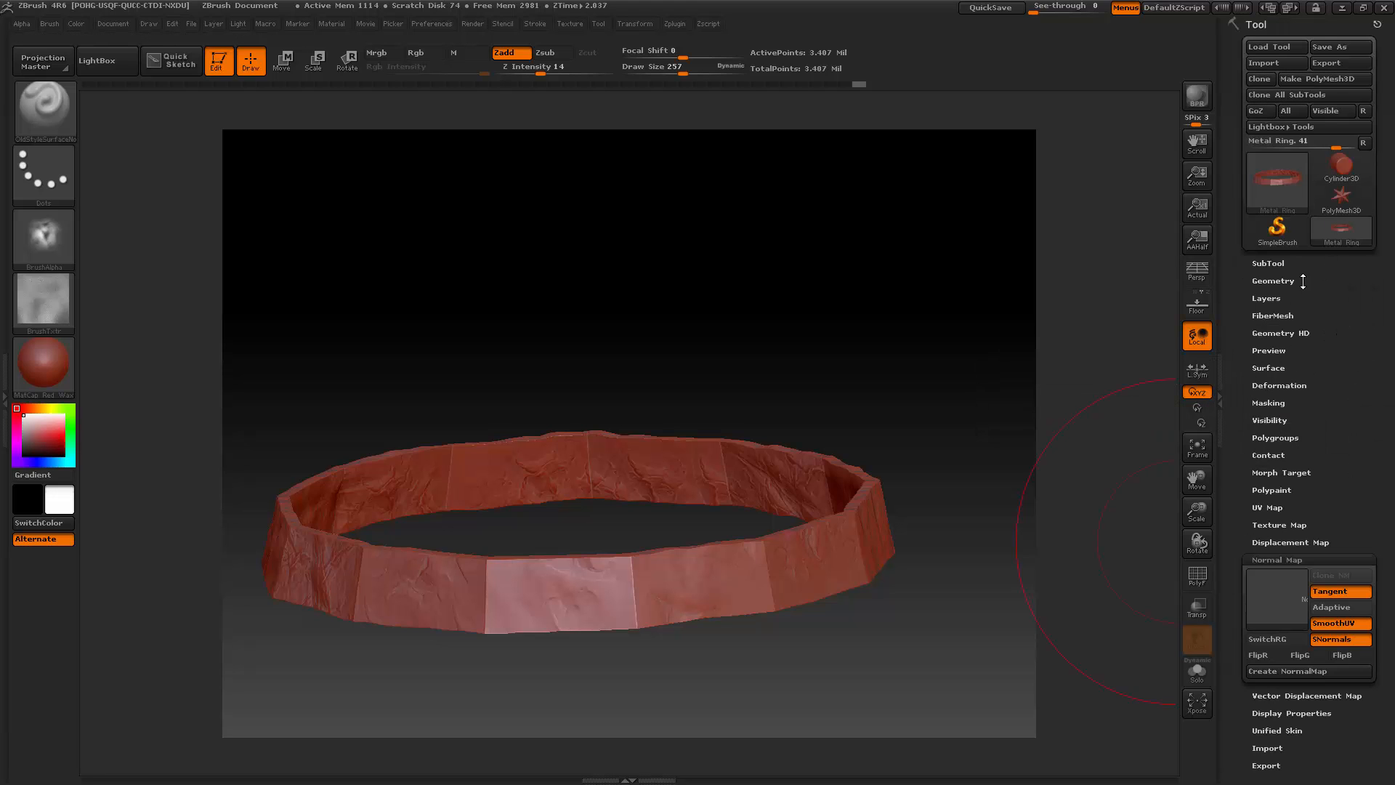
Lower the ring's active geometry to subdivision level 5.
{"action": "left_click", "coordinate": [1273, 280]}
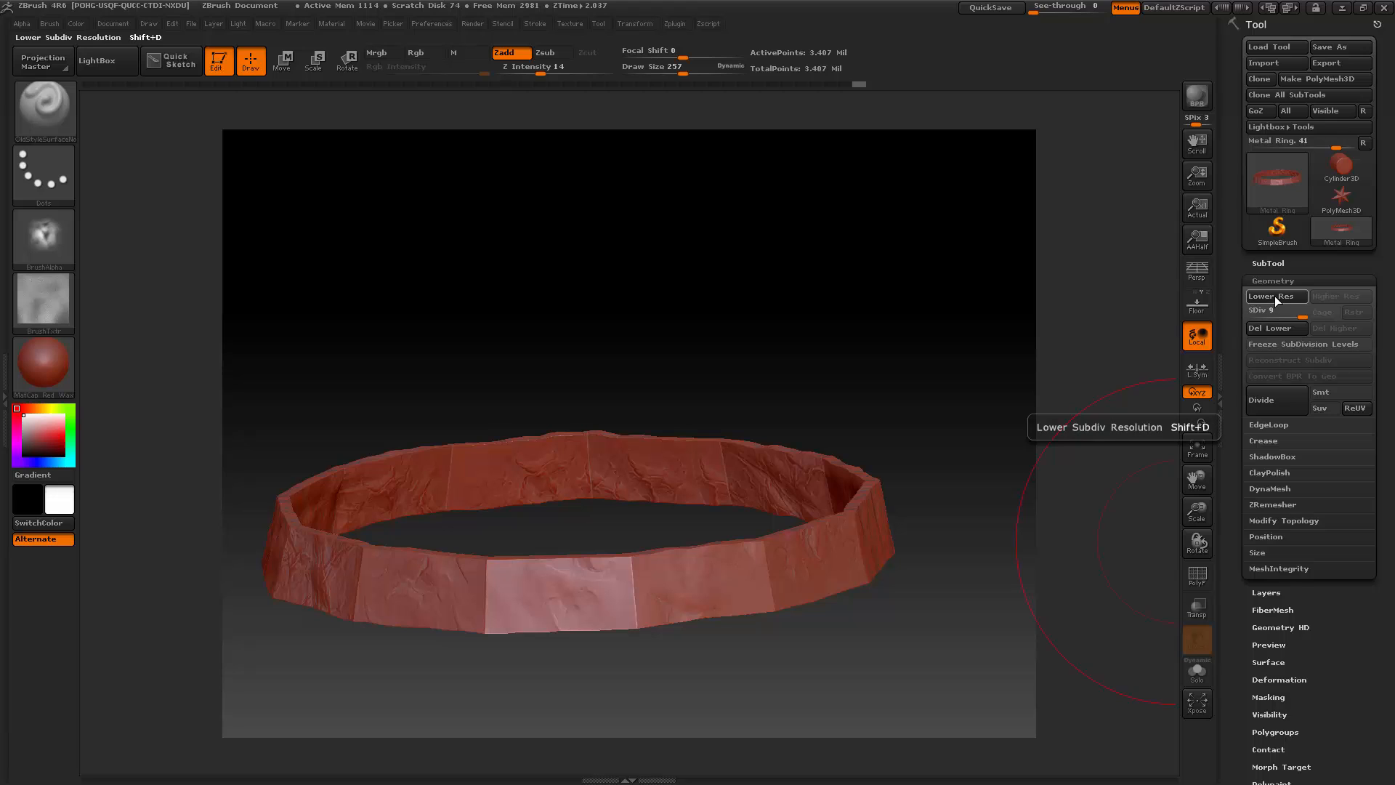
{"action": "triple_click", "coordinate": [1274, 296]}
{"action": "left_click", "coordinate": [1276, 296]}
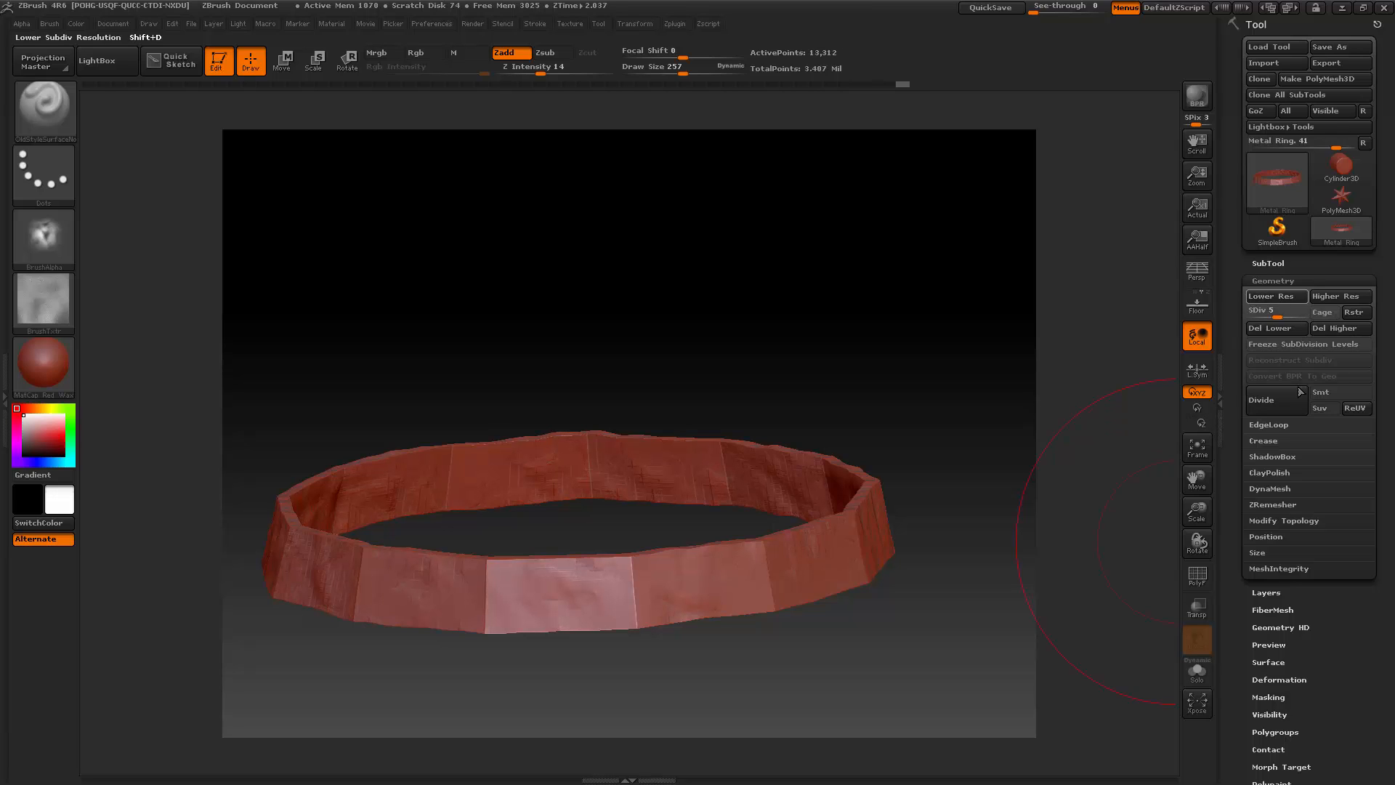
Create a tangent normal map from the ring's sculpted detail and clone it into the texture library.
{"action": "scroll", "coordinate": [1339, 521], "scroll_direction": "down", "scroll_amount": 5}
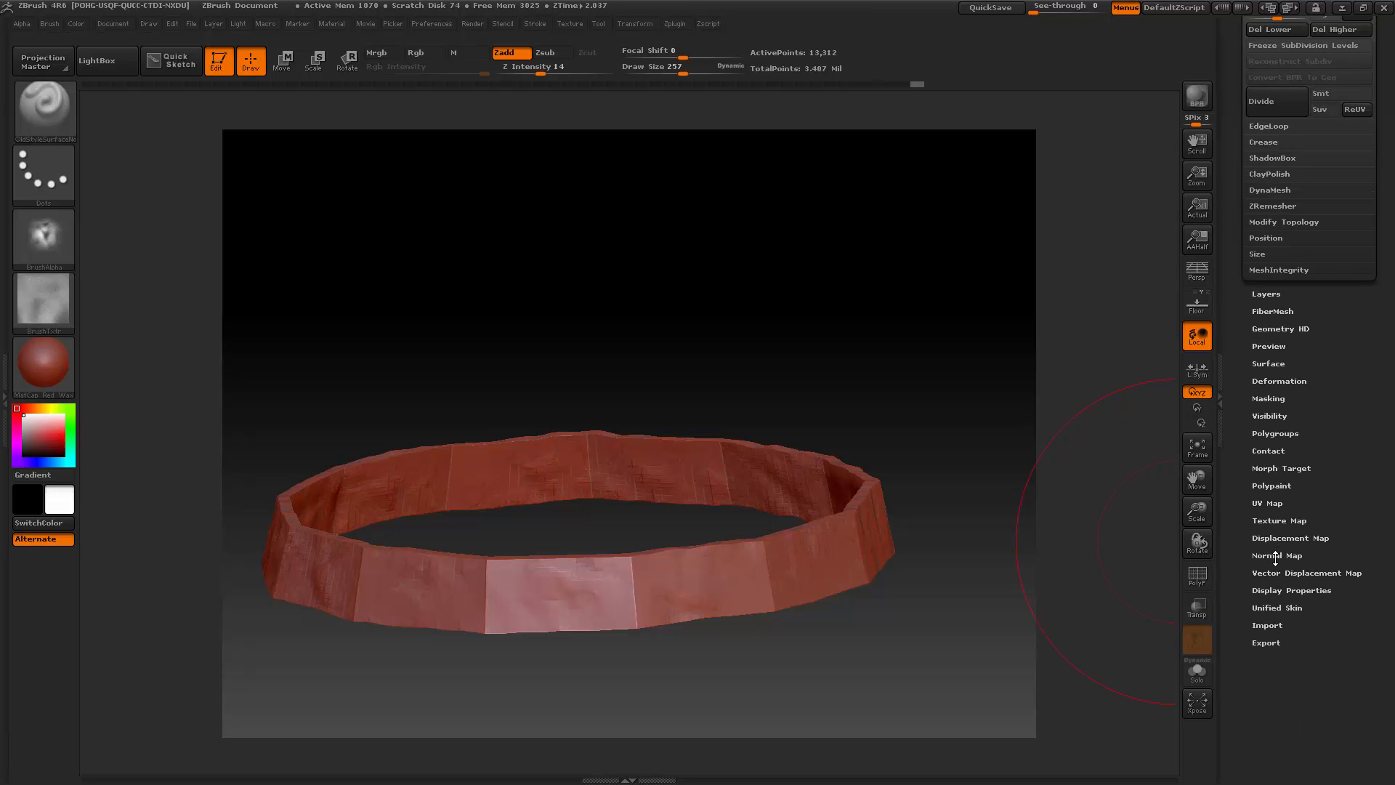
{"action": "left_click", "coordinate": [1275, 555]}
{"action": "left_click", "coordinate": [1298, 373]}
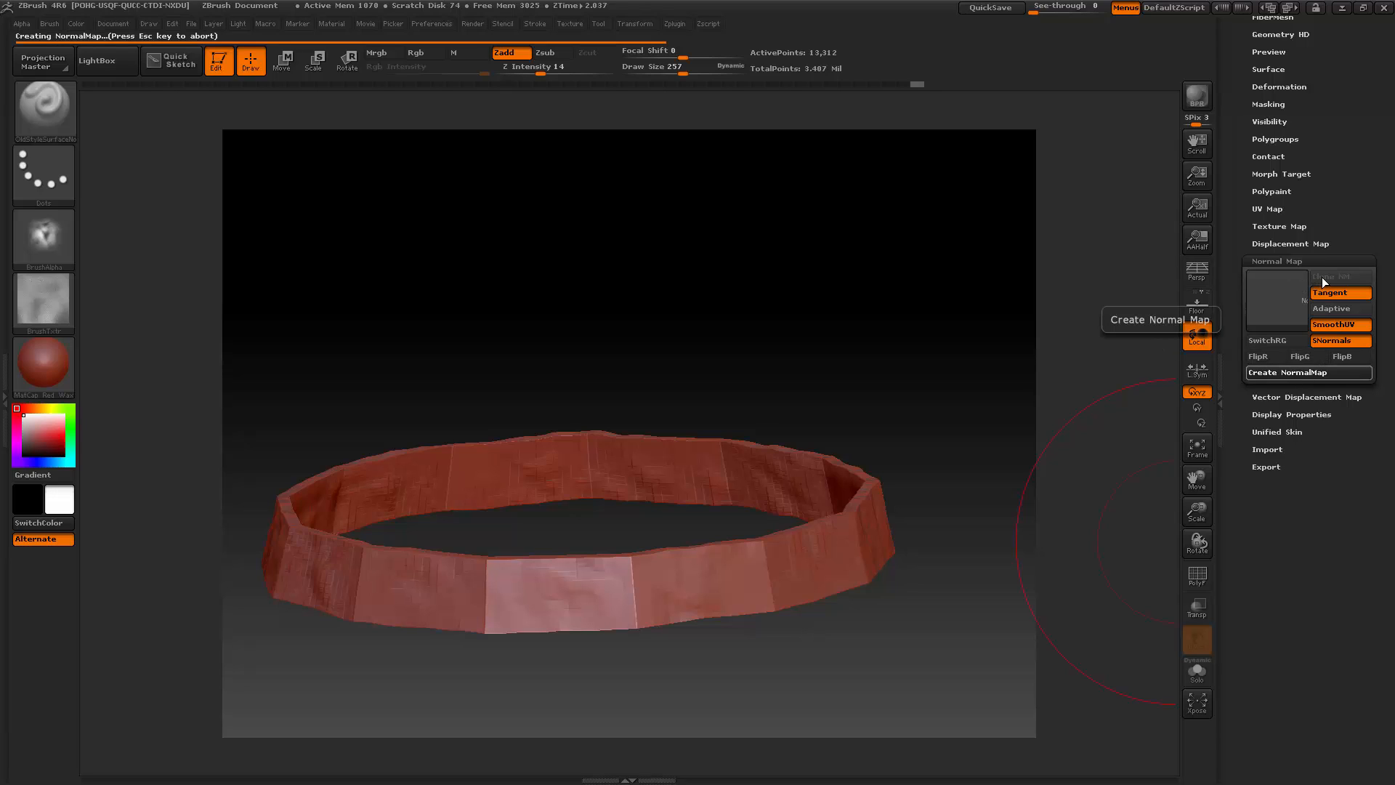
{"action": "mouse_move", "coordinate": [1274, 307]}
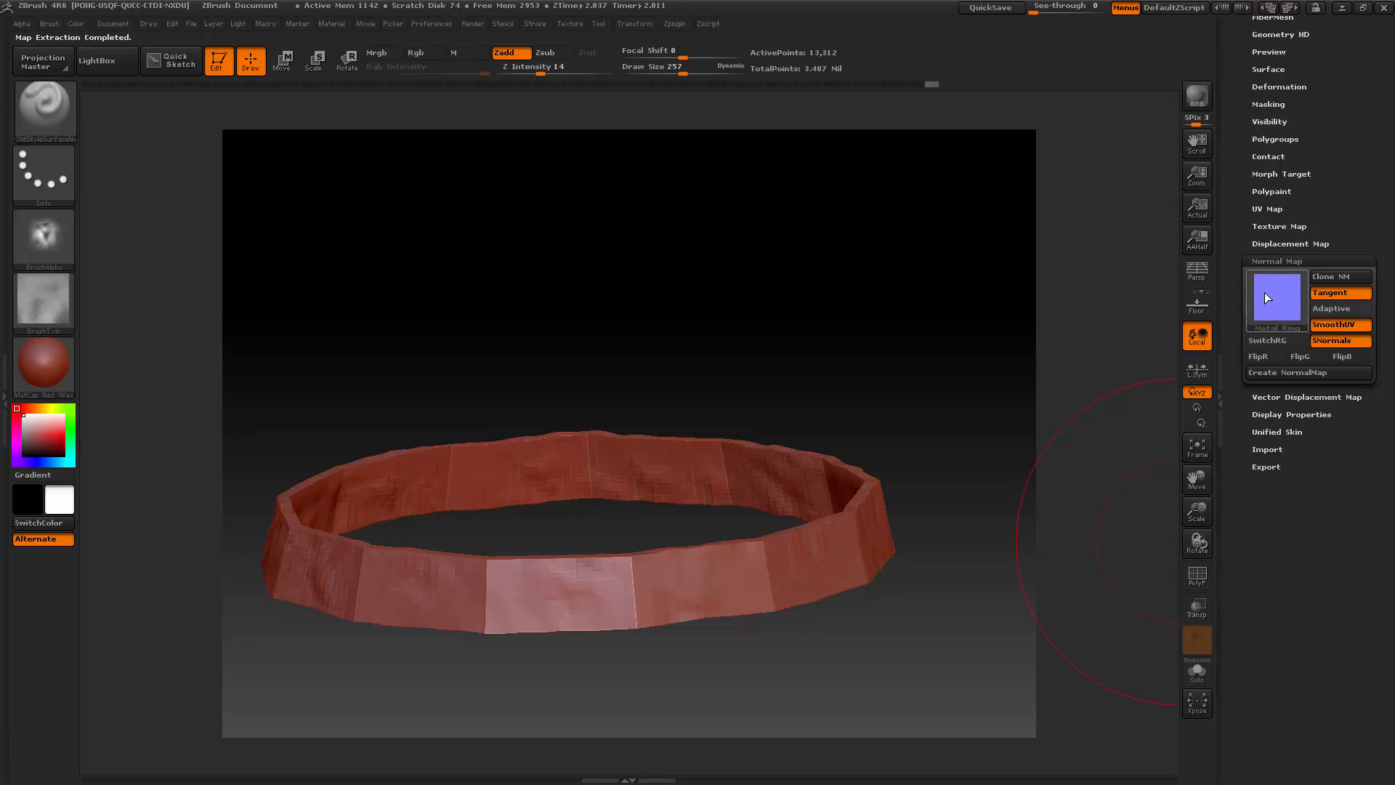
{"action": "left_click", "coordinate": [1330, 276]}
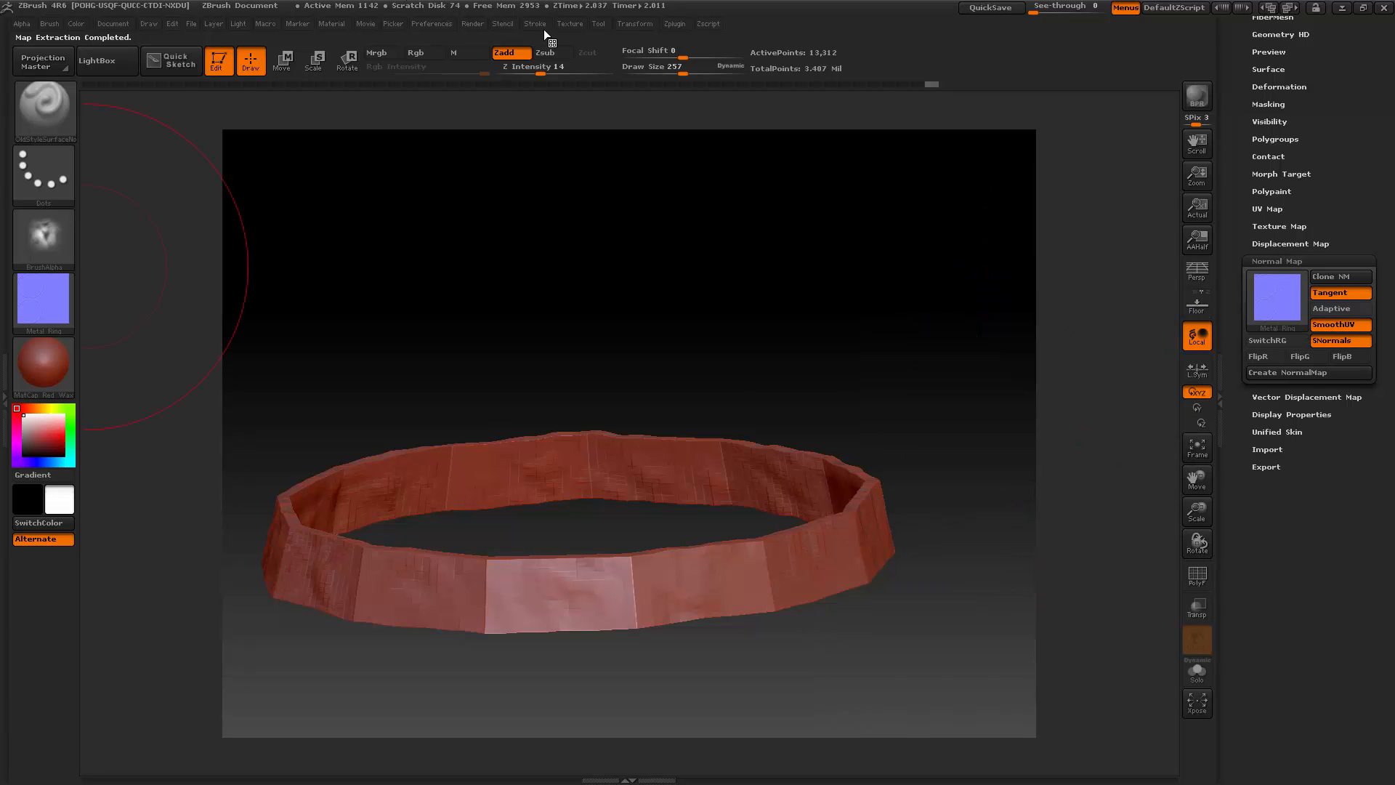
Start exporting the cloned normal map and create a Metal Ring folder inside the December Challenge project's Textures folder.
{"action": "left_click", "coordinate": [565, 23]}
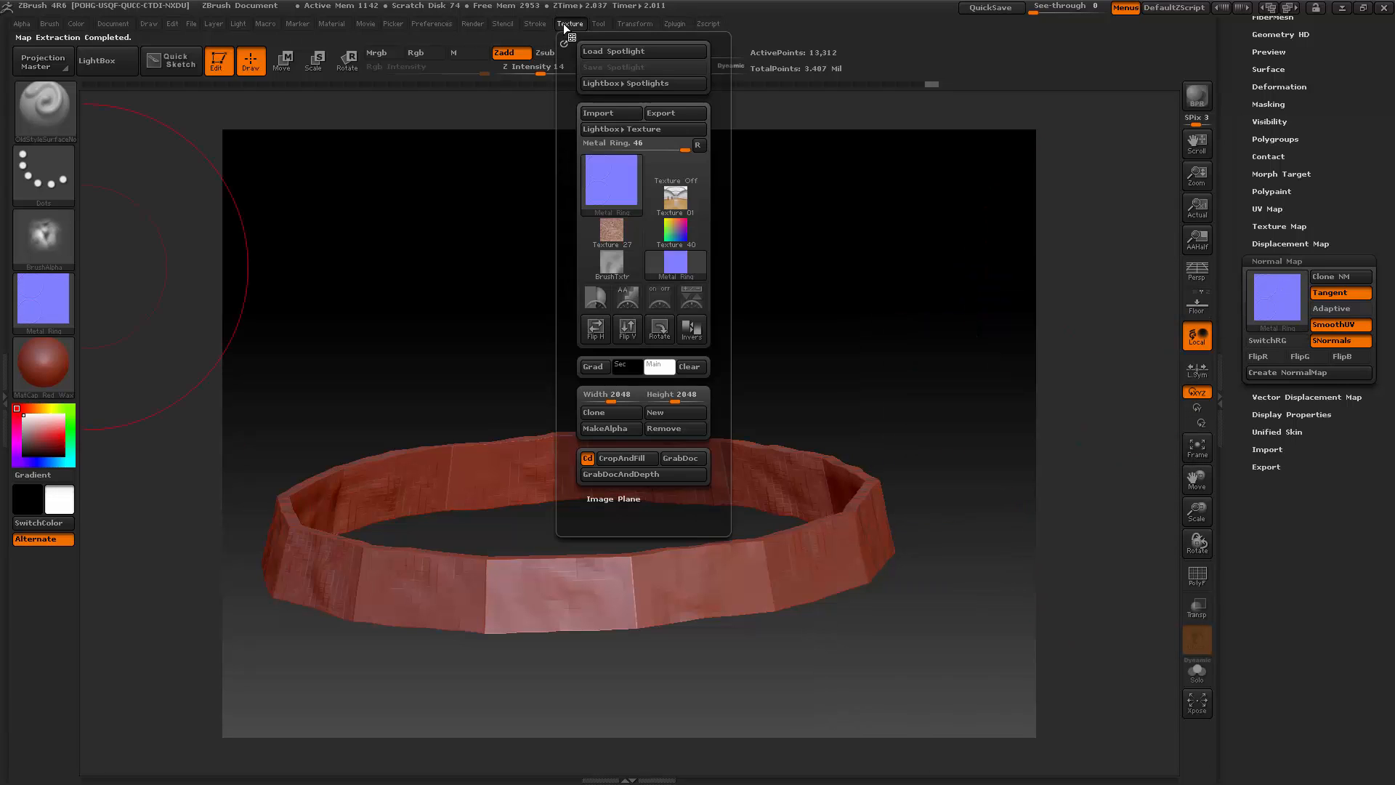
{"action": "left_click", "coordinate": [43, 298]}
{"action": "left_click", "coordinate": [198, 537]}
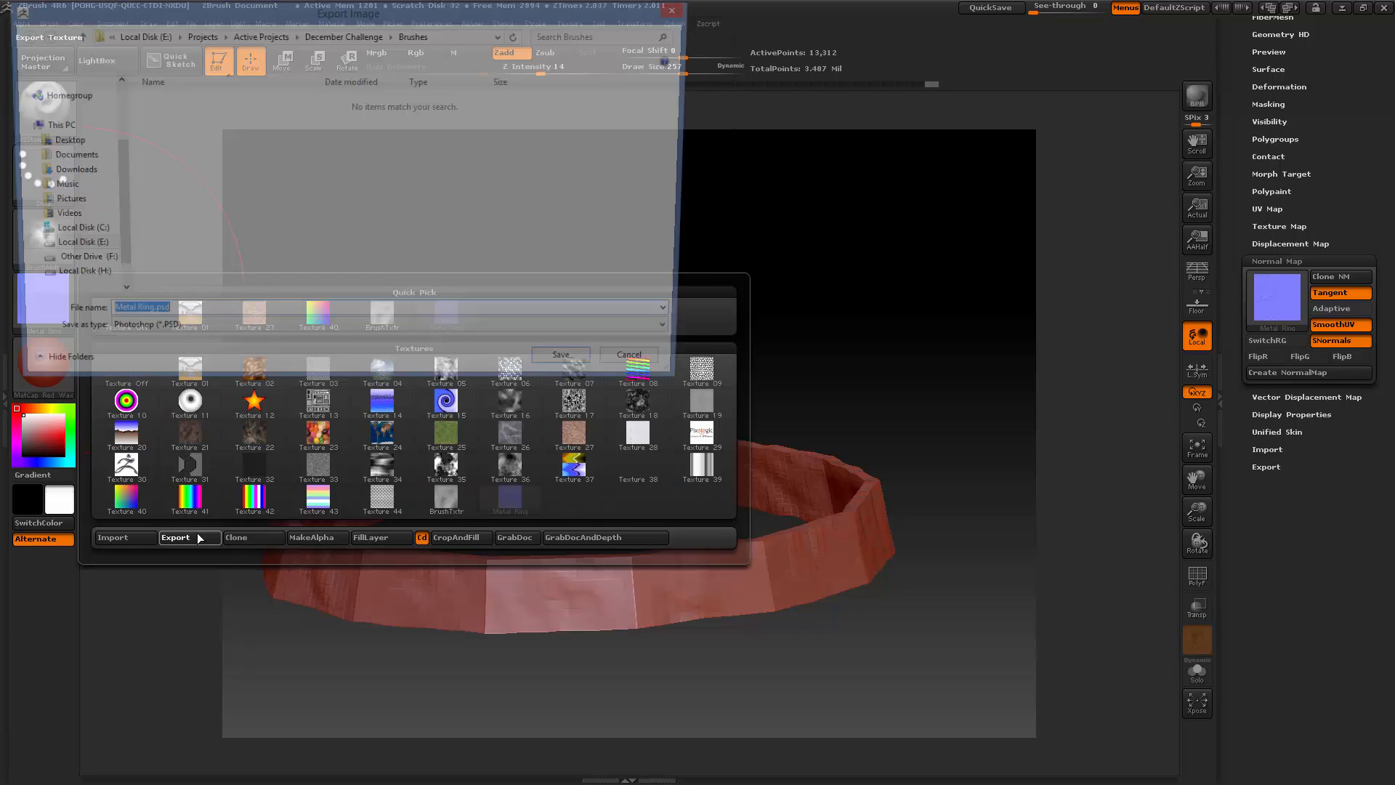
{"action": "left_click", "coordinate": [327, 36]}
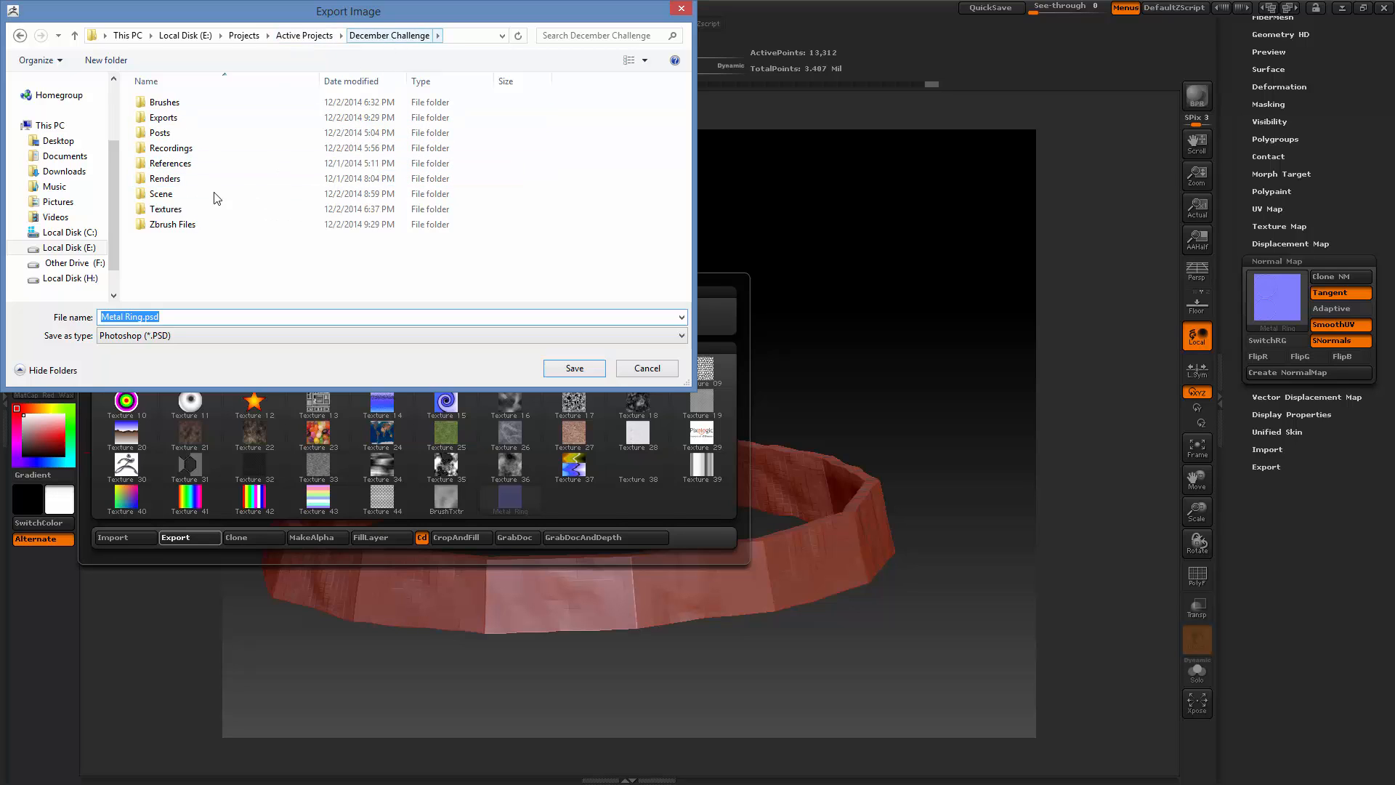
{"action": "double_click", "coordinate": [178, 208]}
{"action": "left_click", "coordinate": [106, 59]}
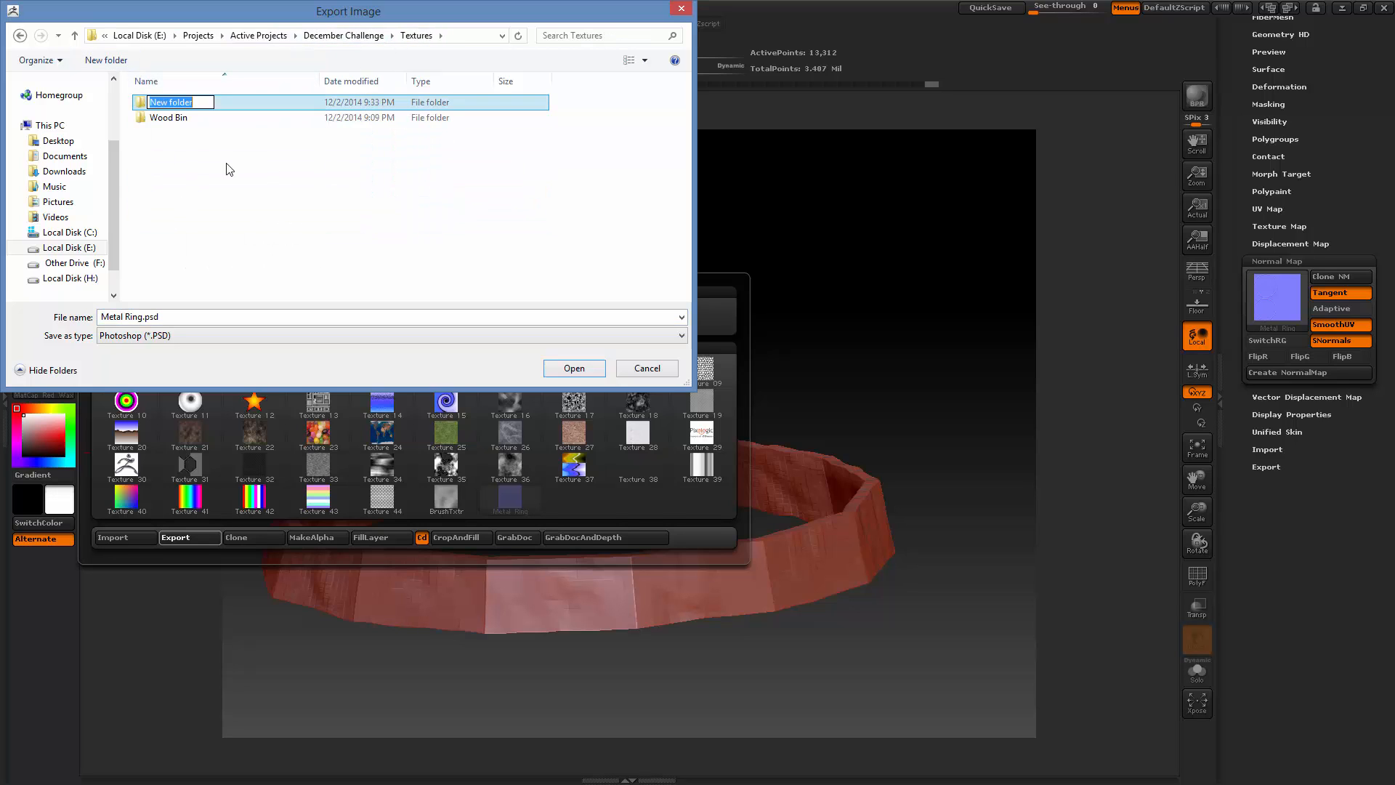
{"action": "type", "text": "Meata Ring"}
{"action": "key", "text": "Return"}
{"action": "key", "text": "Return"}
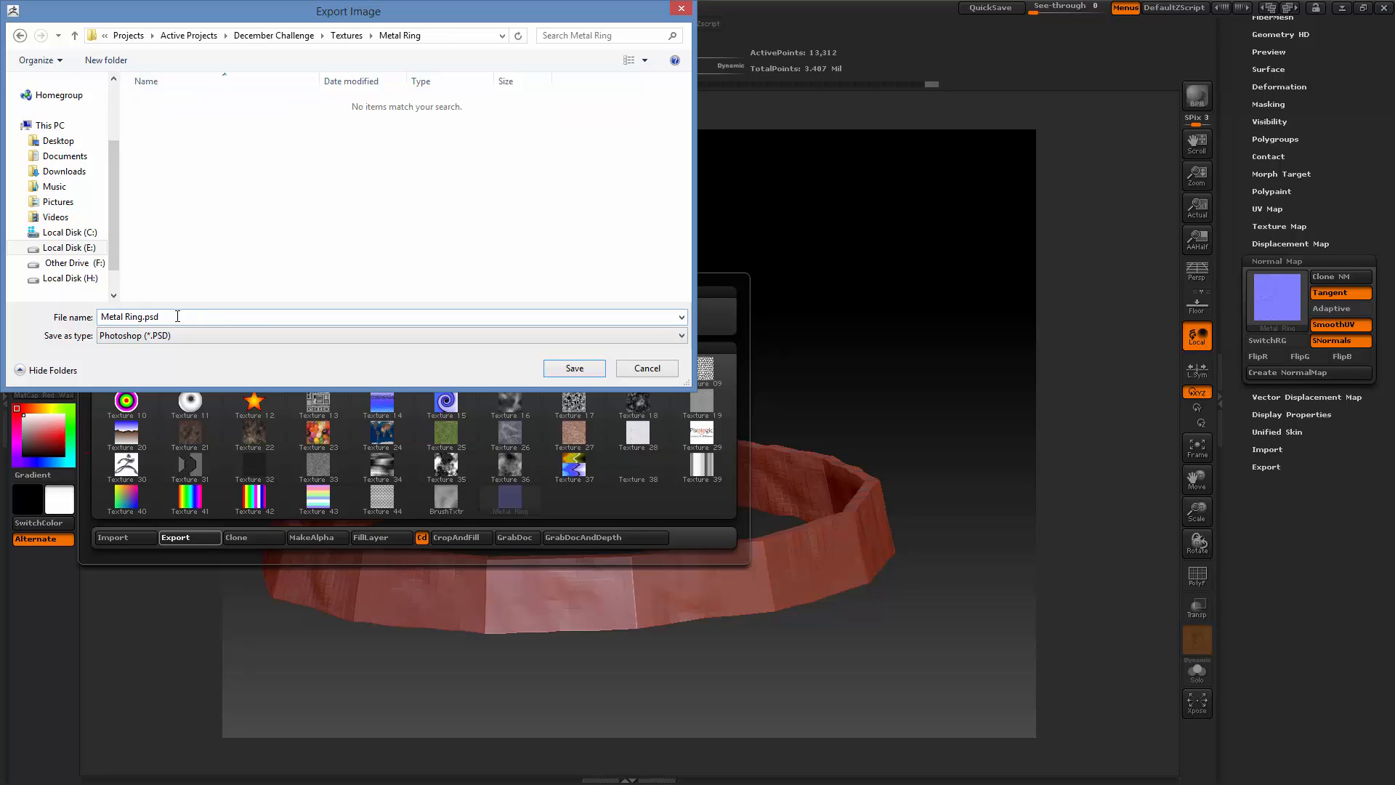
Name the exported normal map Metal Ring Normal and save it as a Photoshop file in the Metal Ring folder.
{"action": "left_click", "coordinate": [142, 320]}
{"action": "left_click", "coordinate": [141, 316]}
{"action": "type", "text": "Normal"}
{"action": "left_click", "coordinate": [574, 369]}
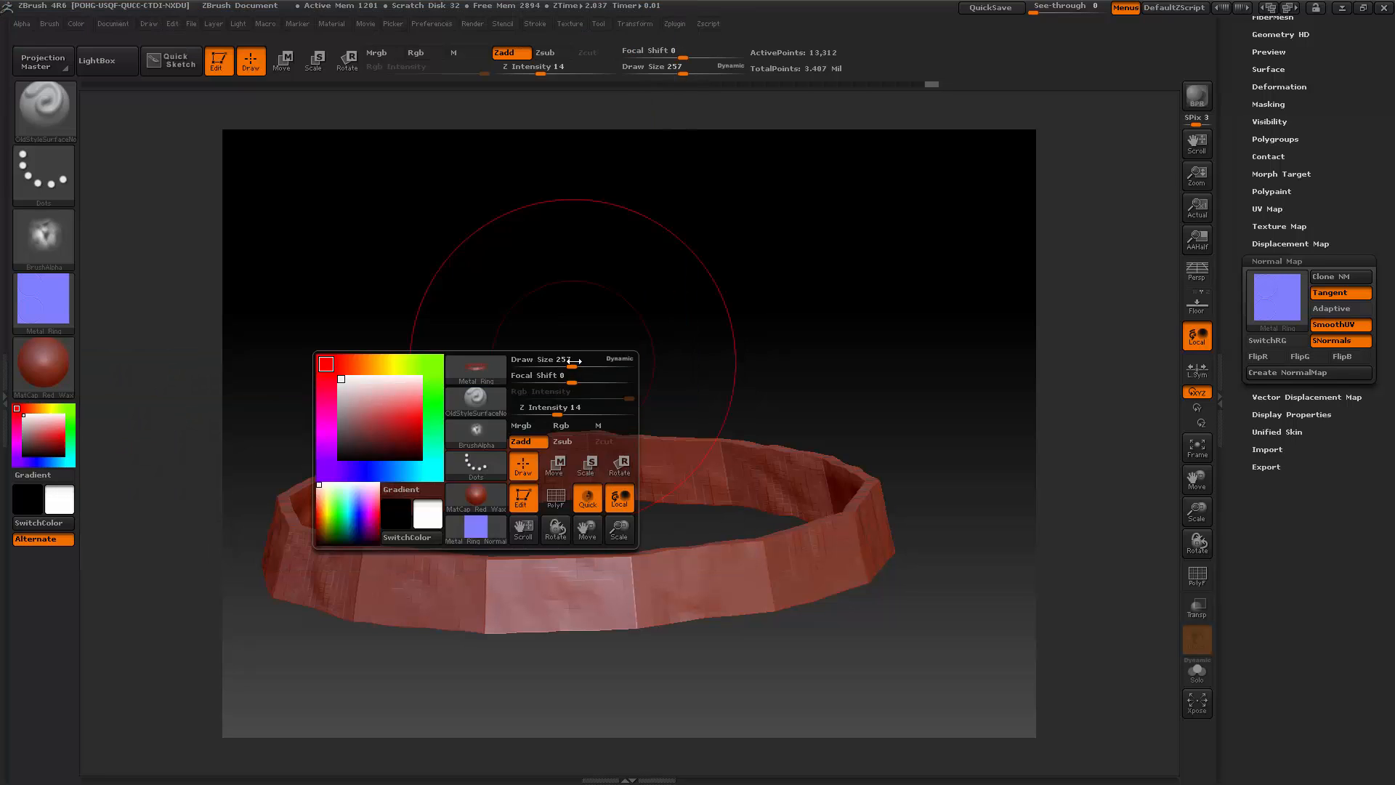
Switch to 3ds Max, deselect the bucket's hoop and open the Slate Material Editor.
{"action": "left_click", "coordinate": [1343, 8]}
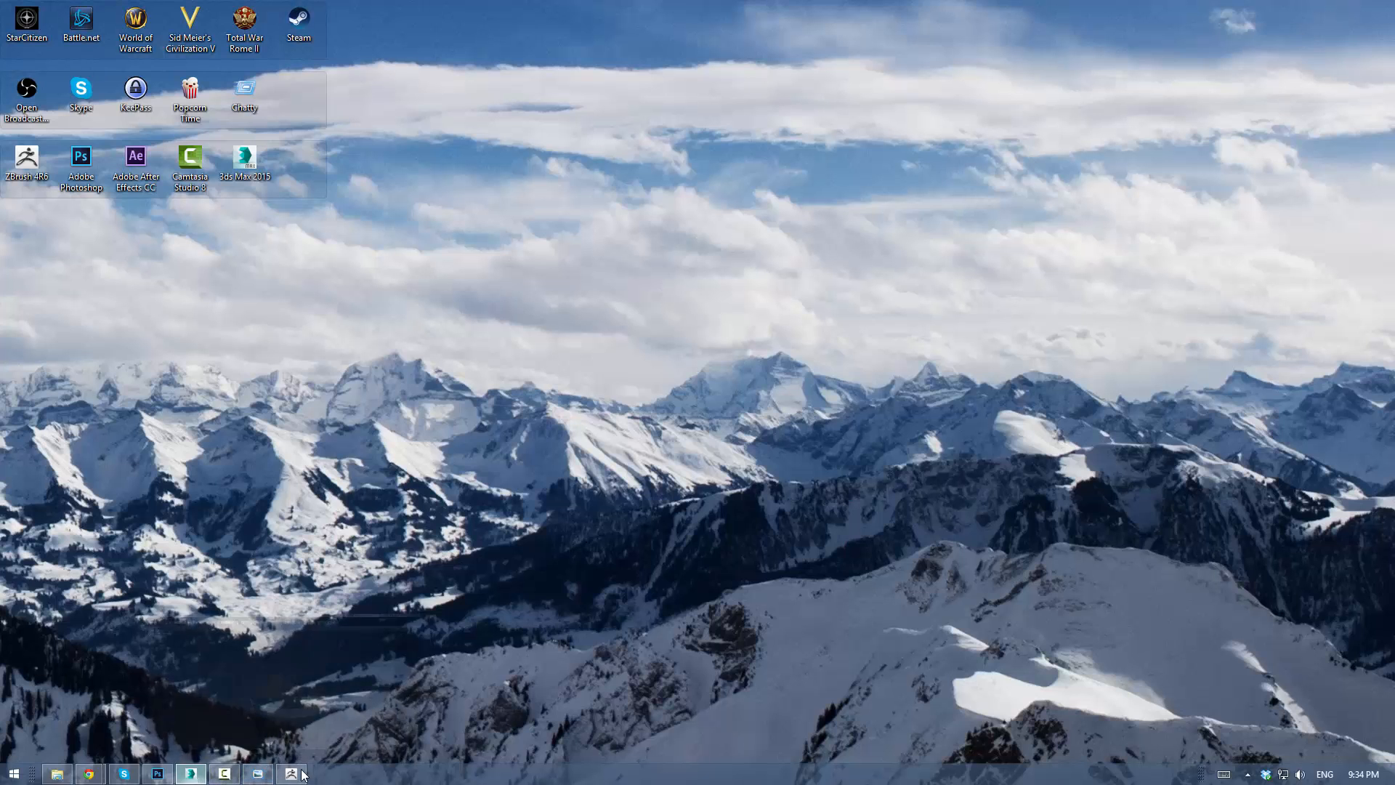
{"action": "left_click", "coordinate": [191, 773]}
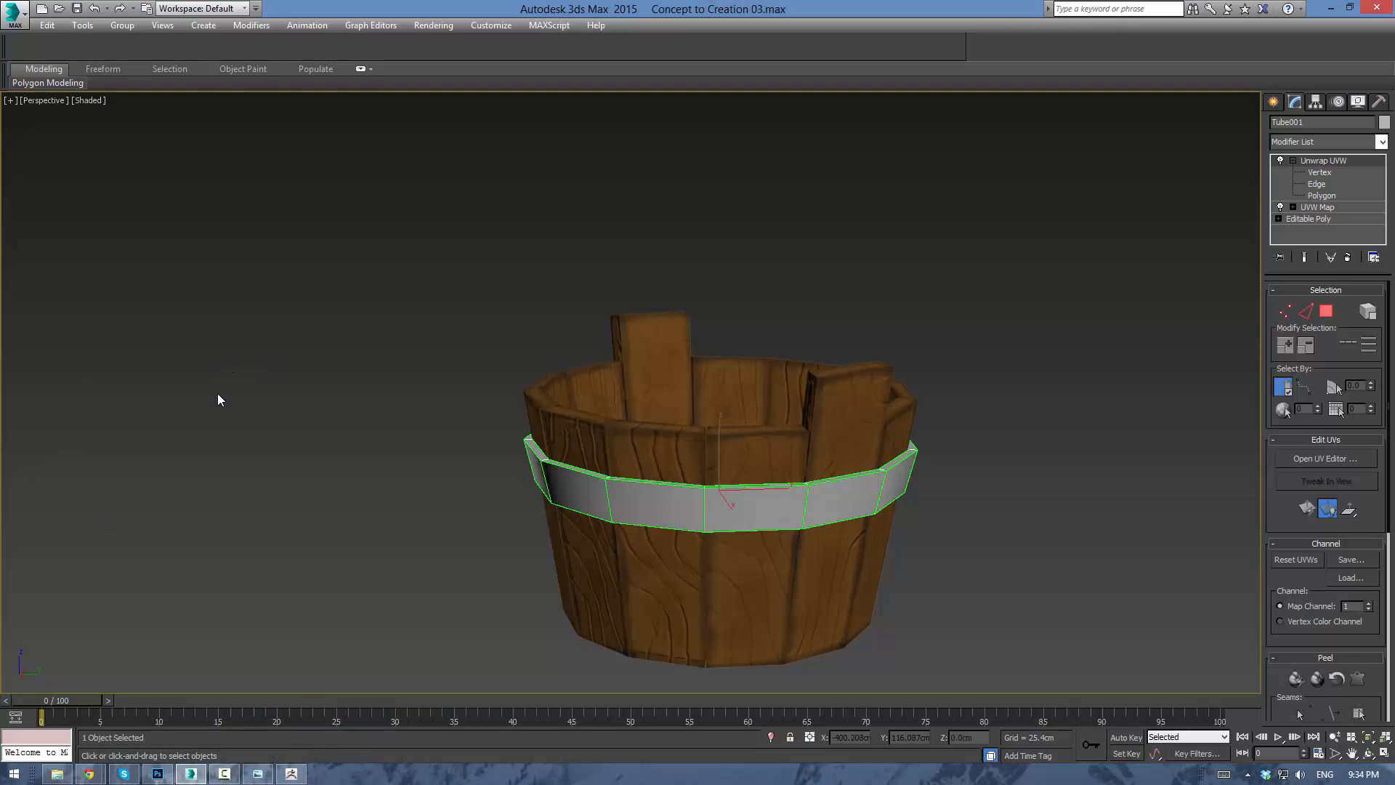
{"action": "left_click", "coordinate": [267, 412]}
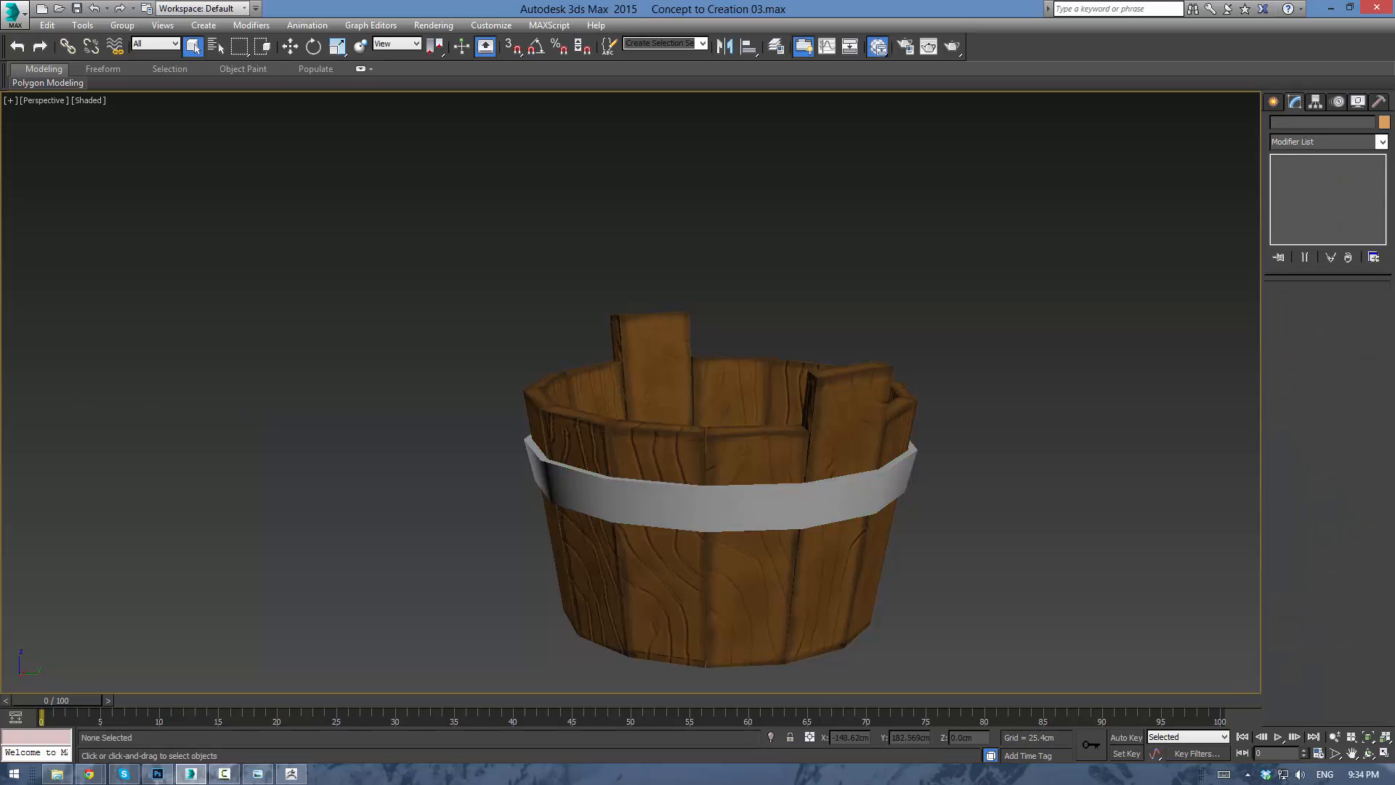
{"action": "key", "text": "m"}
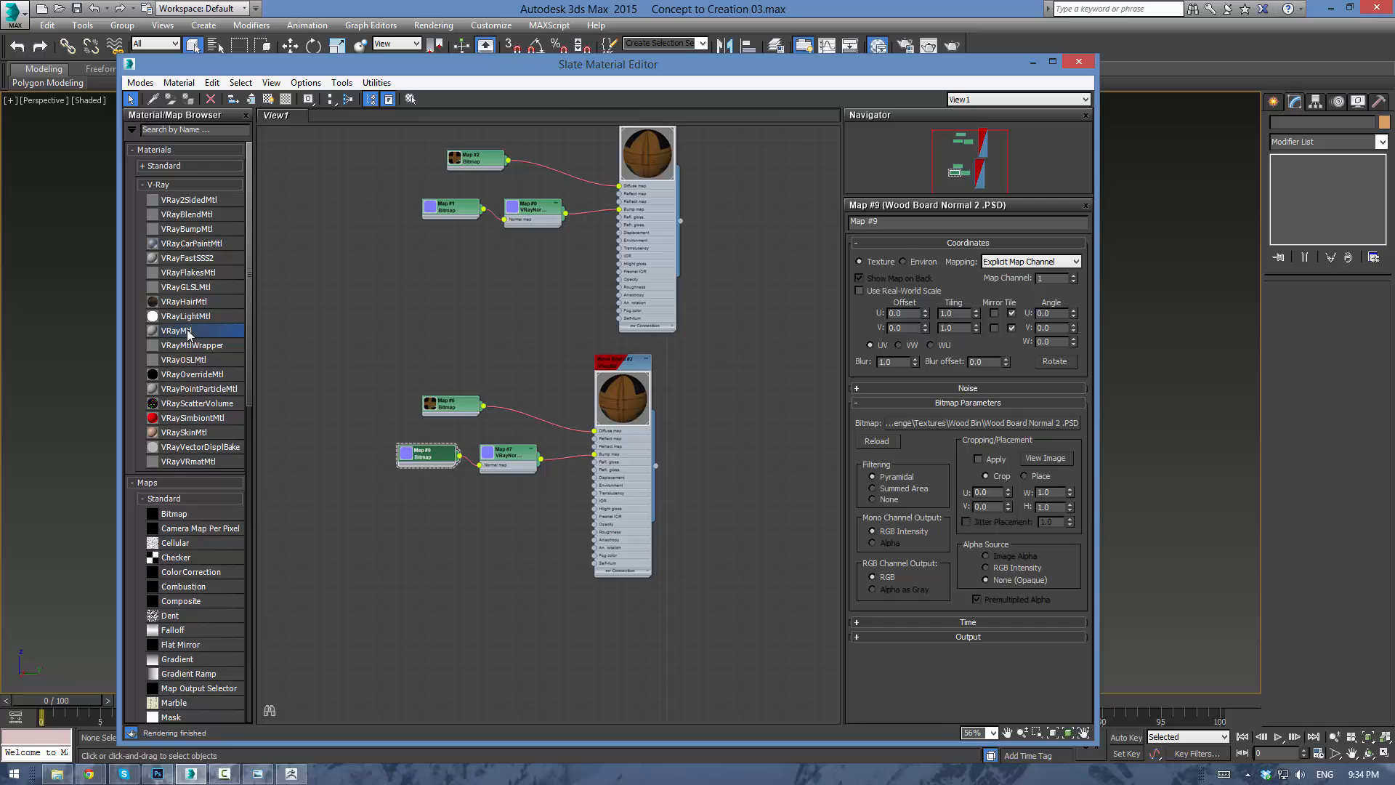
Add a VRayMtl material node beside the wood board materials and enlarge its preview.
{"action": "left_click_drag", "start_coordinate": [188, 331], "coordinate": [810, 311]}
{"action": "middle_click_drag", "start_coordinate": [810, 311], "coordinate": [529, 310]}
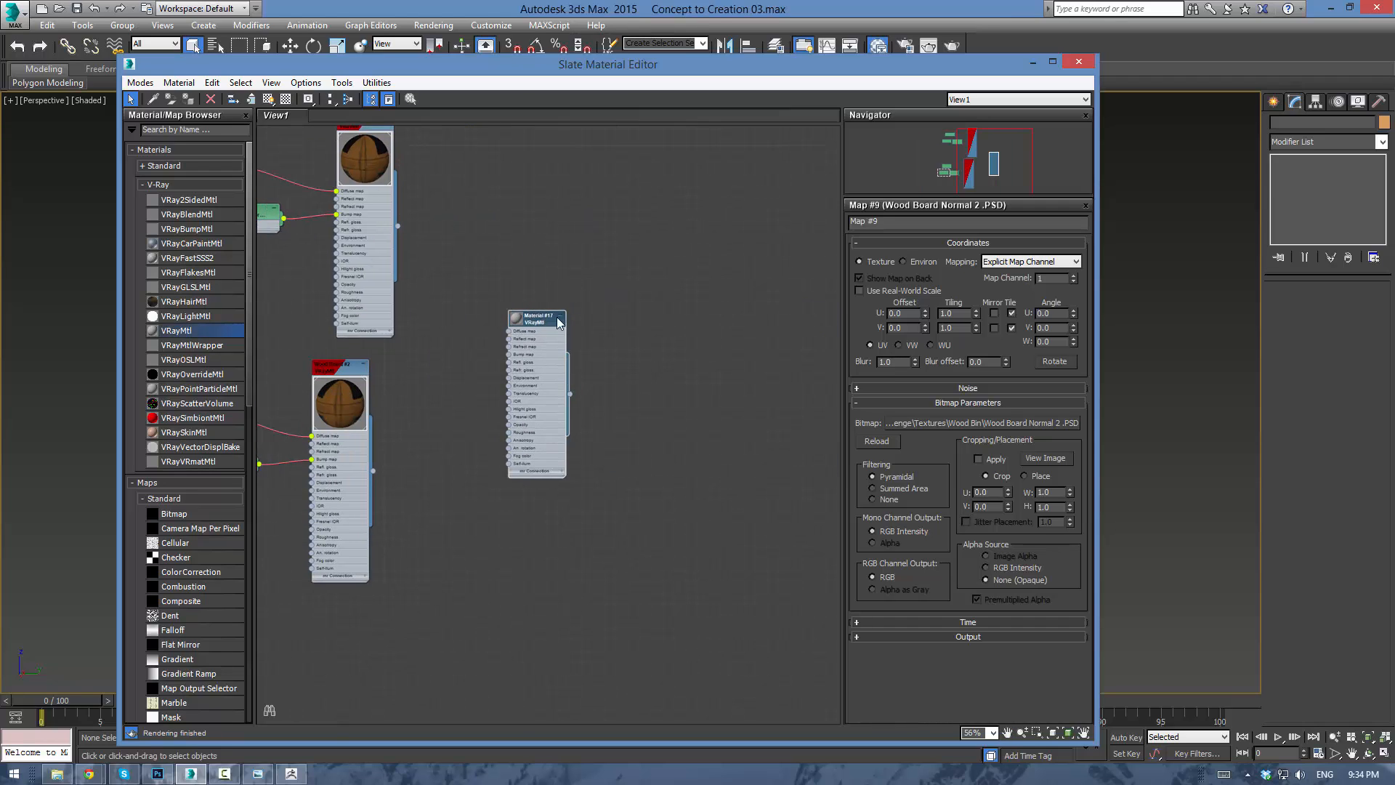
{"action": "left_click_drag", "start_coordinate": [557, 318], "coordinate": [672, 269]}
{"action": "double_click", "coordinate": [630, 271]}
{"action": "double_click", "coordinate": [378, 156]}
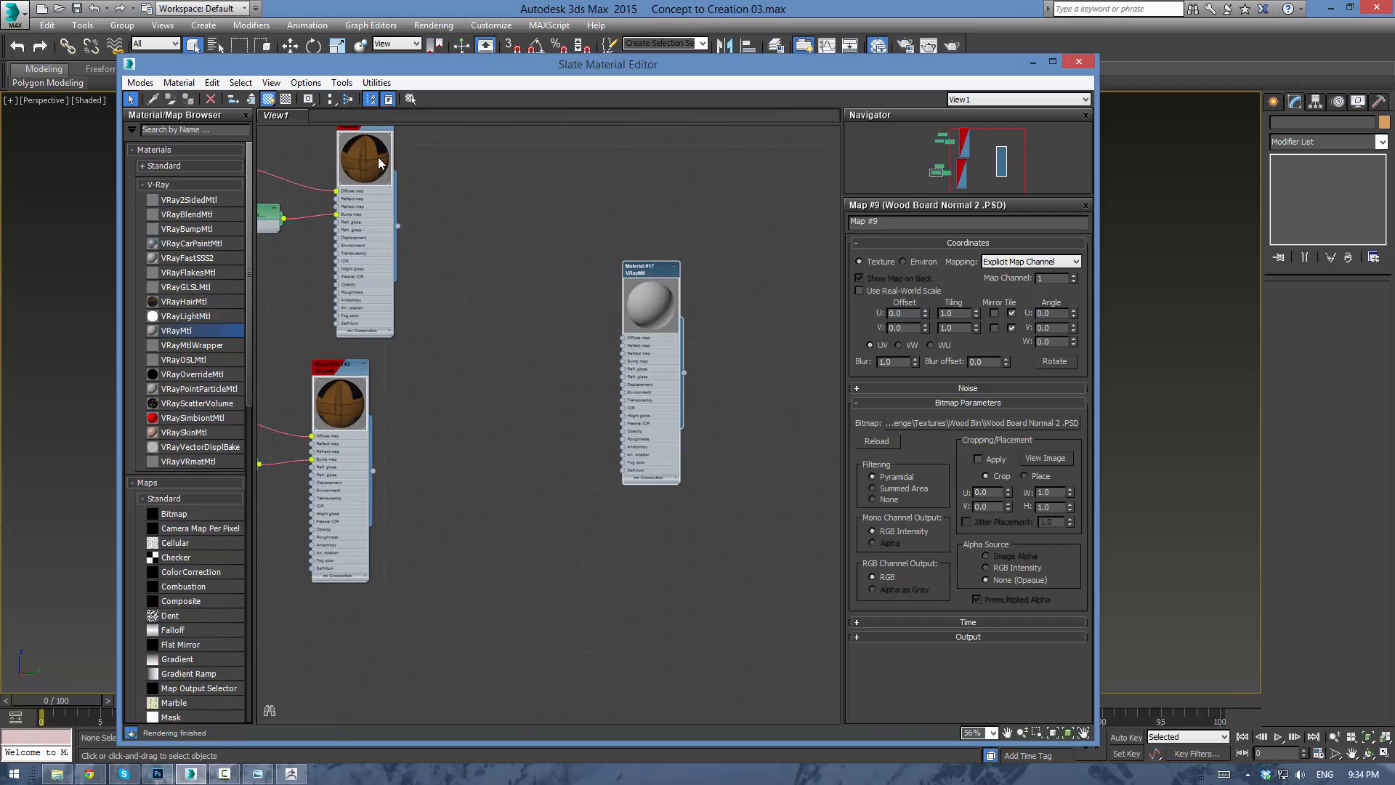
Reposition the new VRayMtl node away from the wood materials and connect a VRayNormalMap to its bump map input.
{"action": "double_click", "coordinate": [335, 393]}
{"action": "left_click_drag", "start_coordinate": [648, 266], "coordinate": [705, 250]}
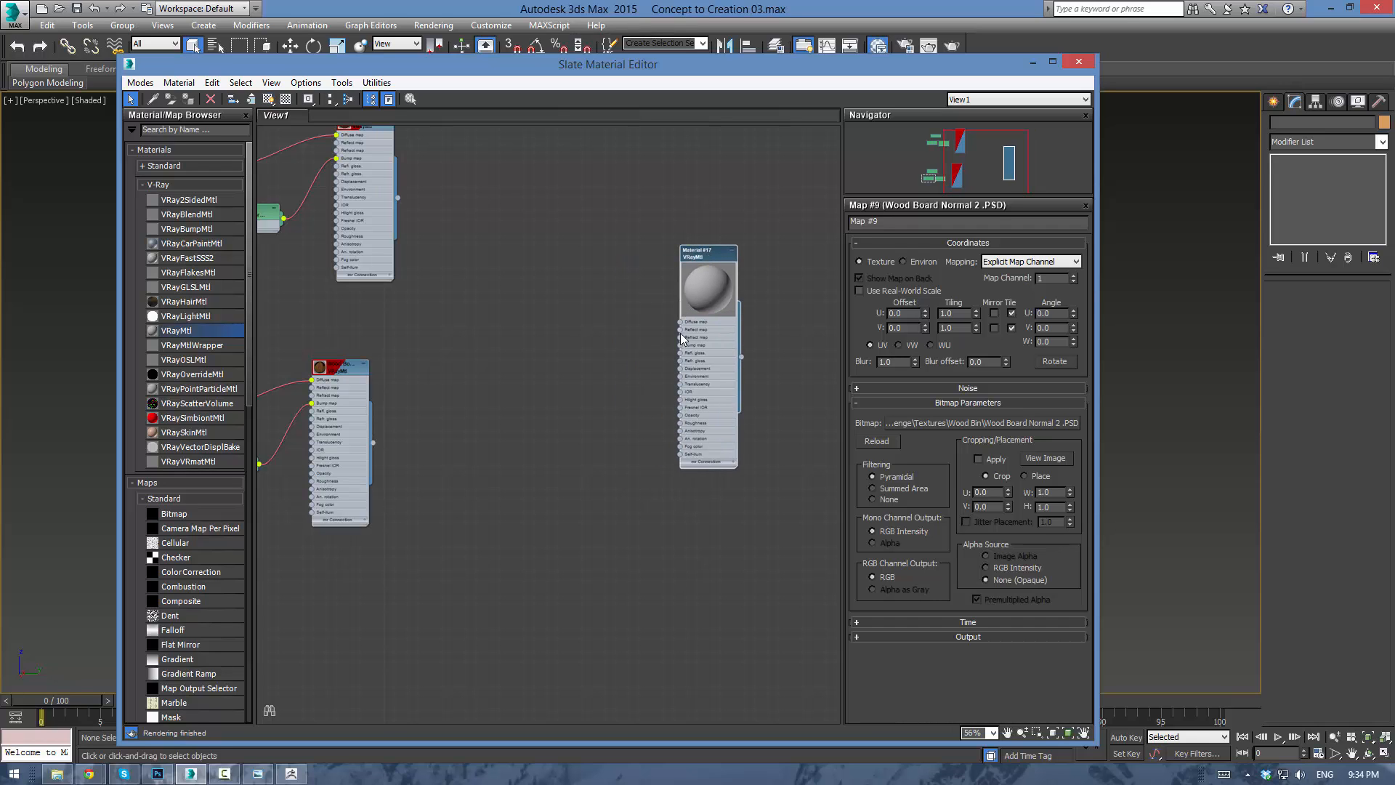
{"action": "left_click_drag", "start_coordinate": [679, 346], "coordinate": [635, 310]}
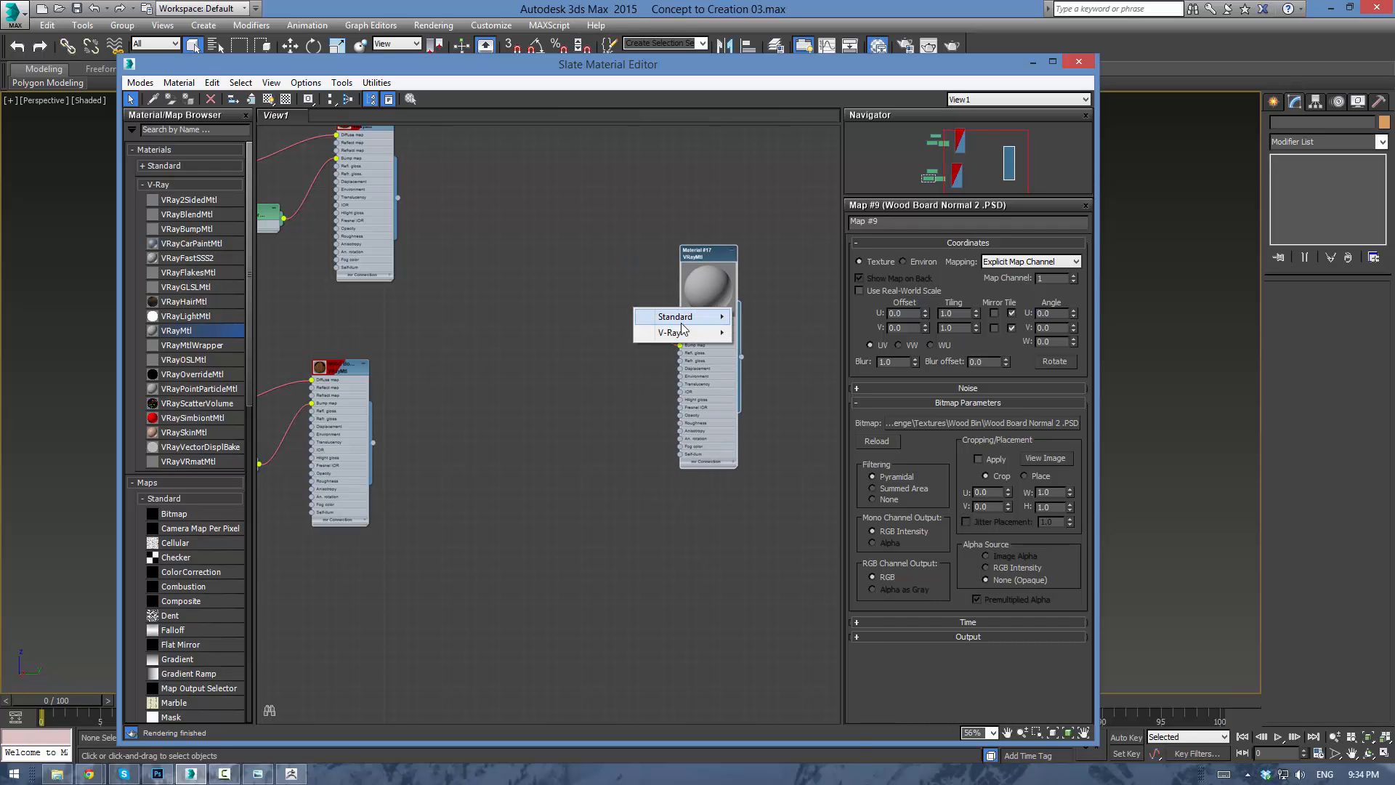
{"action": "mouse_move", "coordinate": [679, 317]}
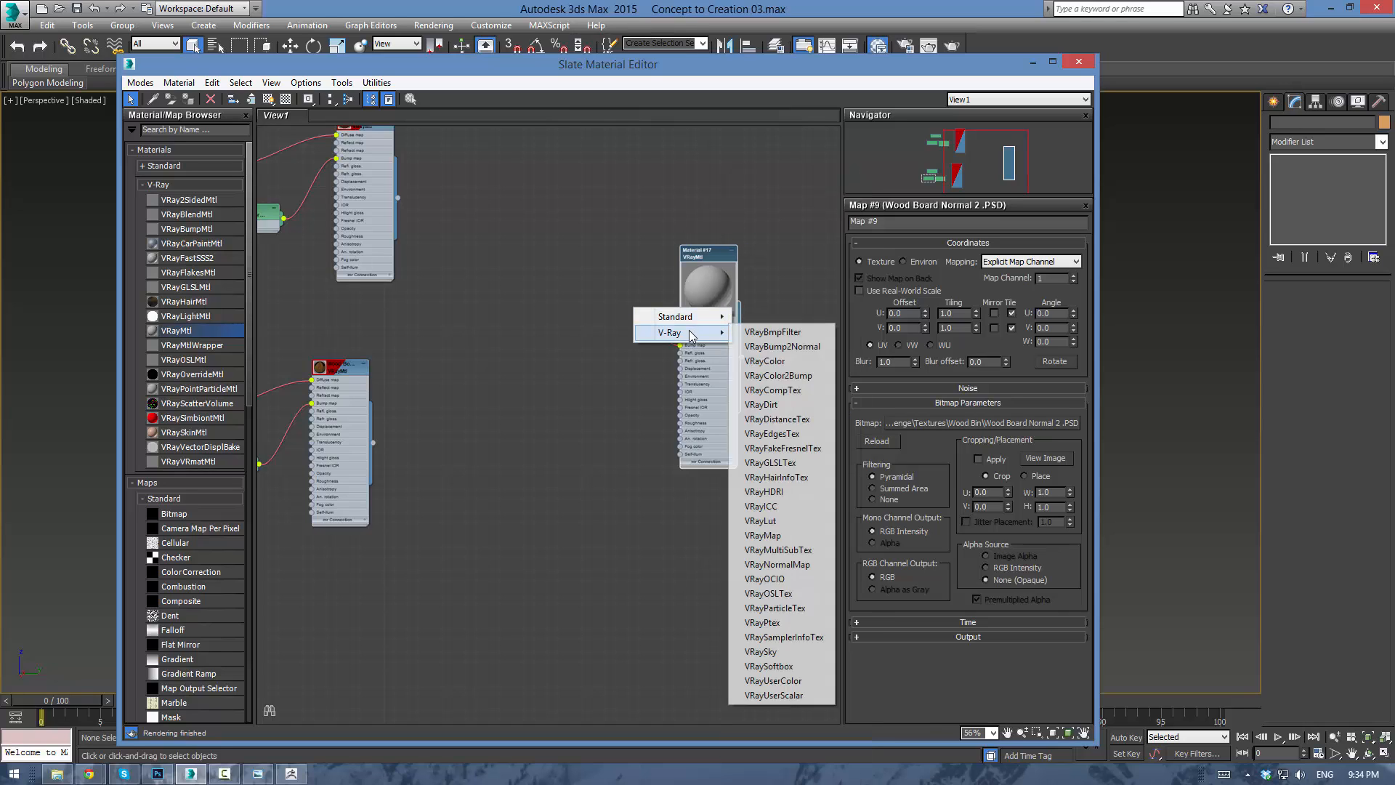
{"action": "left_click", "coordinate": [777, 564]}
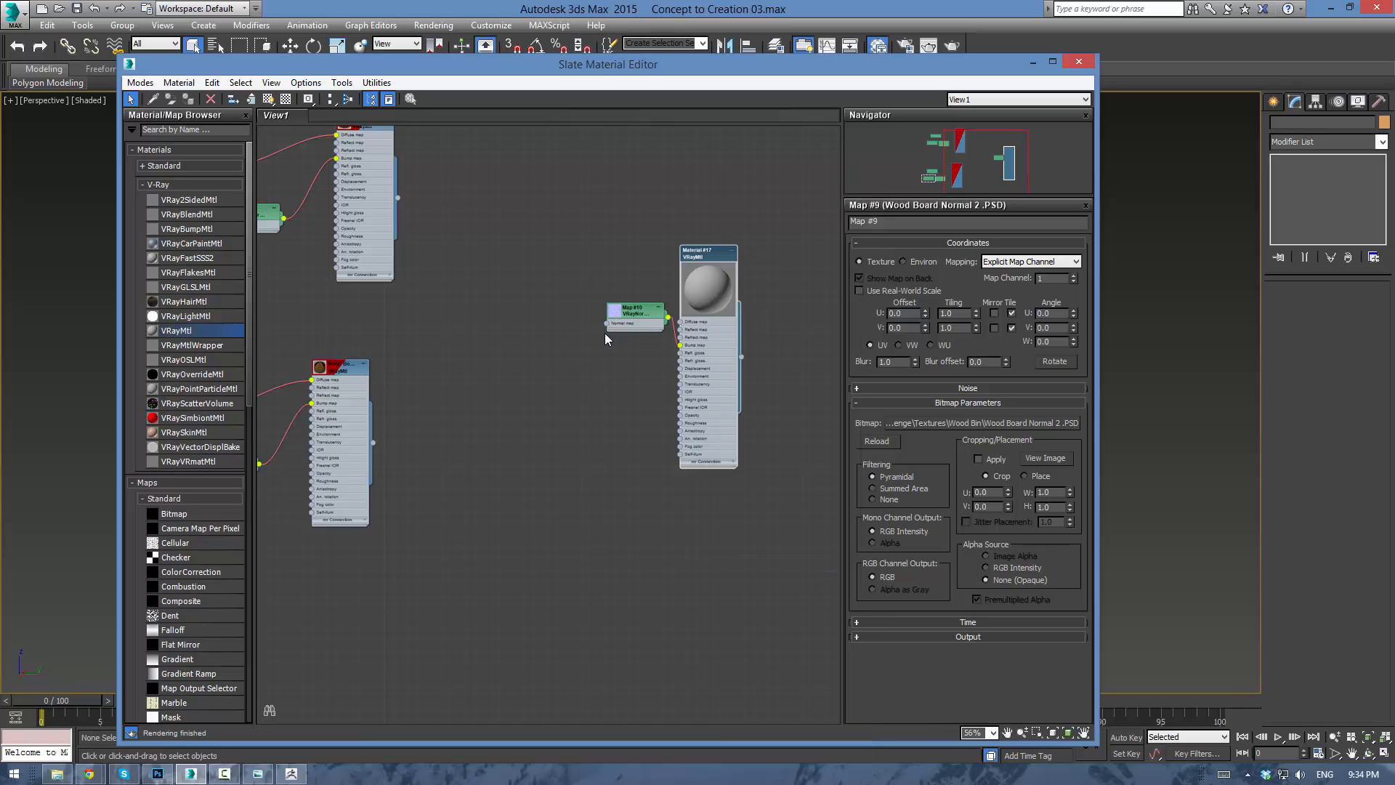
Feed the VRayNormalMap's normal input with a bitmap of the Metal Ring Normal PSD from the Metal Ring folder, using collapsed layers.
{"action": "left_click_drag", "start_coordinate": [530, 295], "coordinate": [538, 300]}
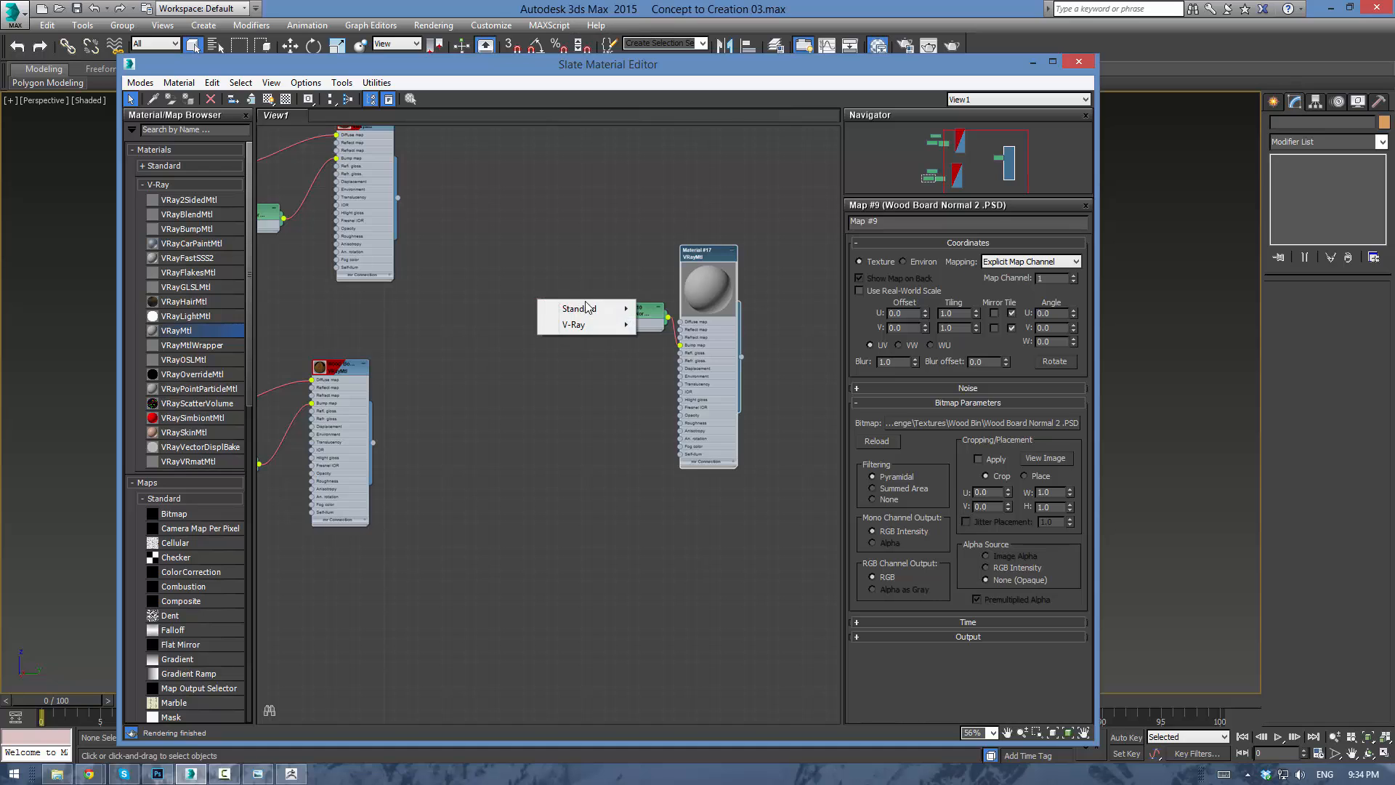
{"action": "mouse_move", "coordinate": [582, 308]}
{"action": "left_click", "coordinate": [674, 181]}
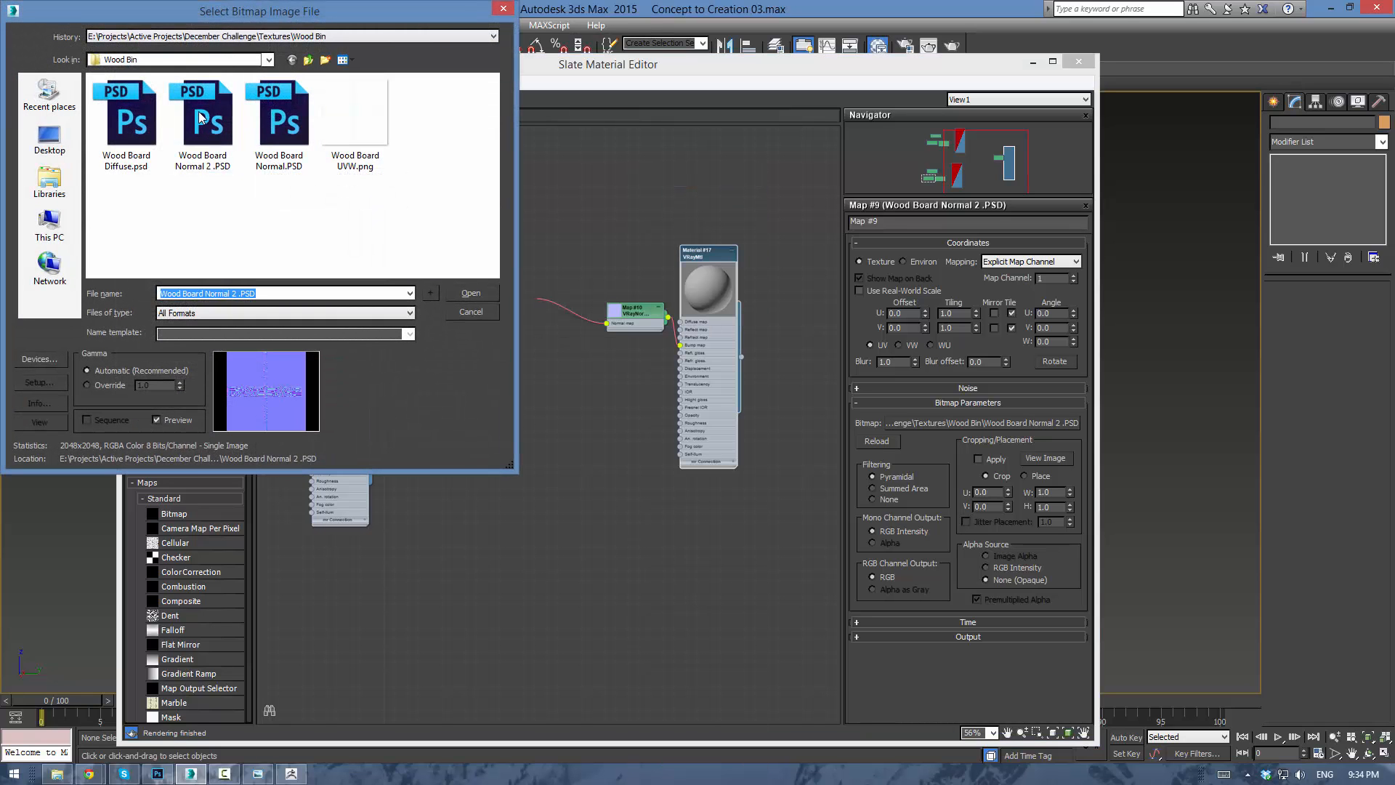
{"action": "left_click", "coordinate": [309, 62]}
{"action": "double_click", "coordinate": [129, 99]}
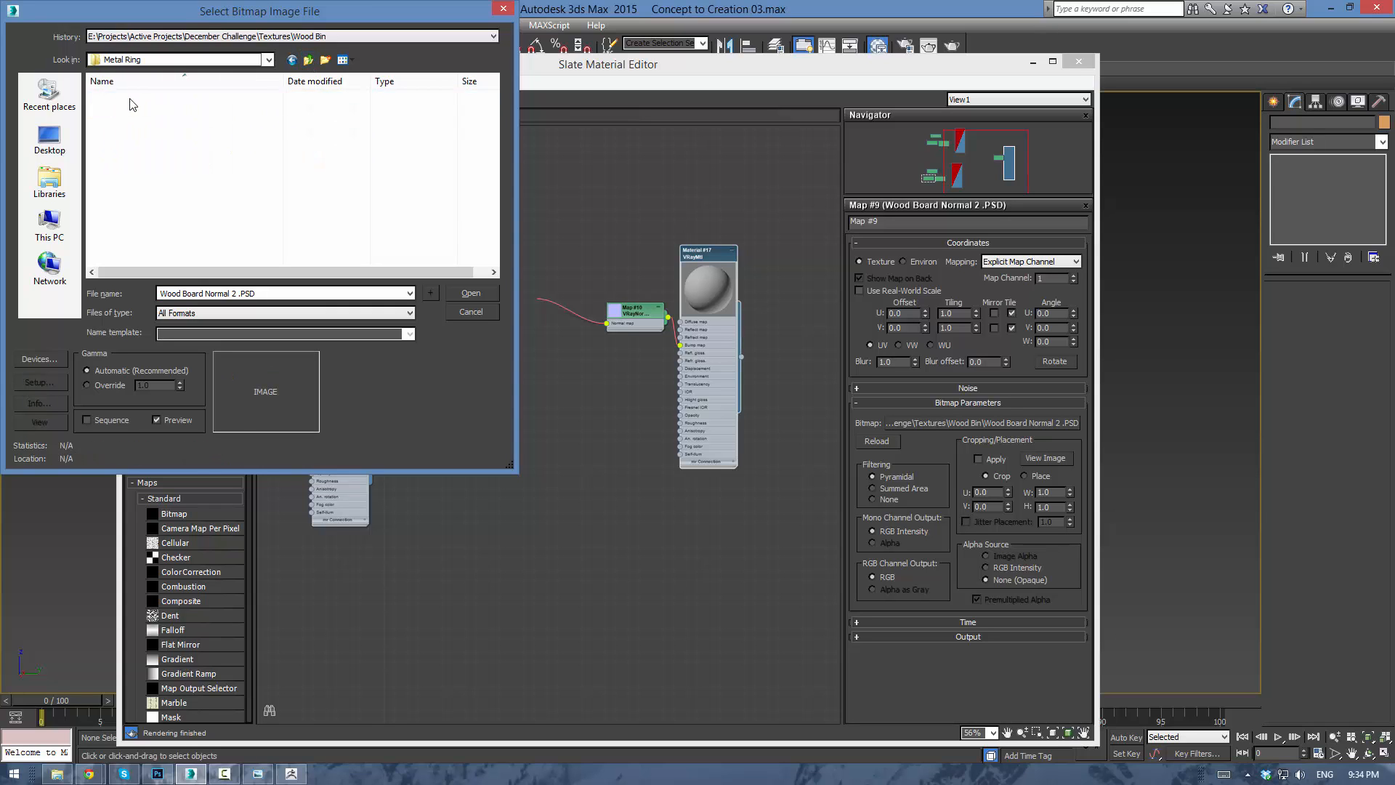
{"action": "double_click", "coordinate": [131, 120]}
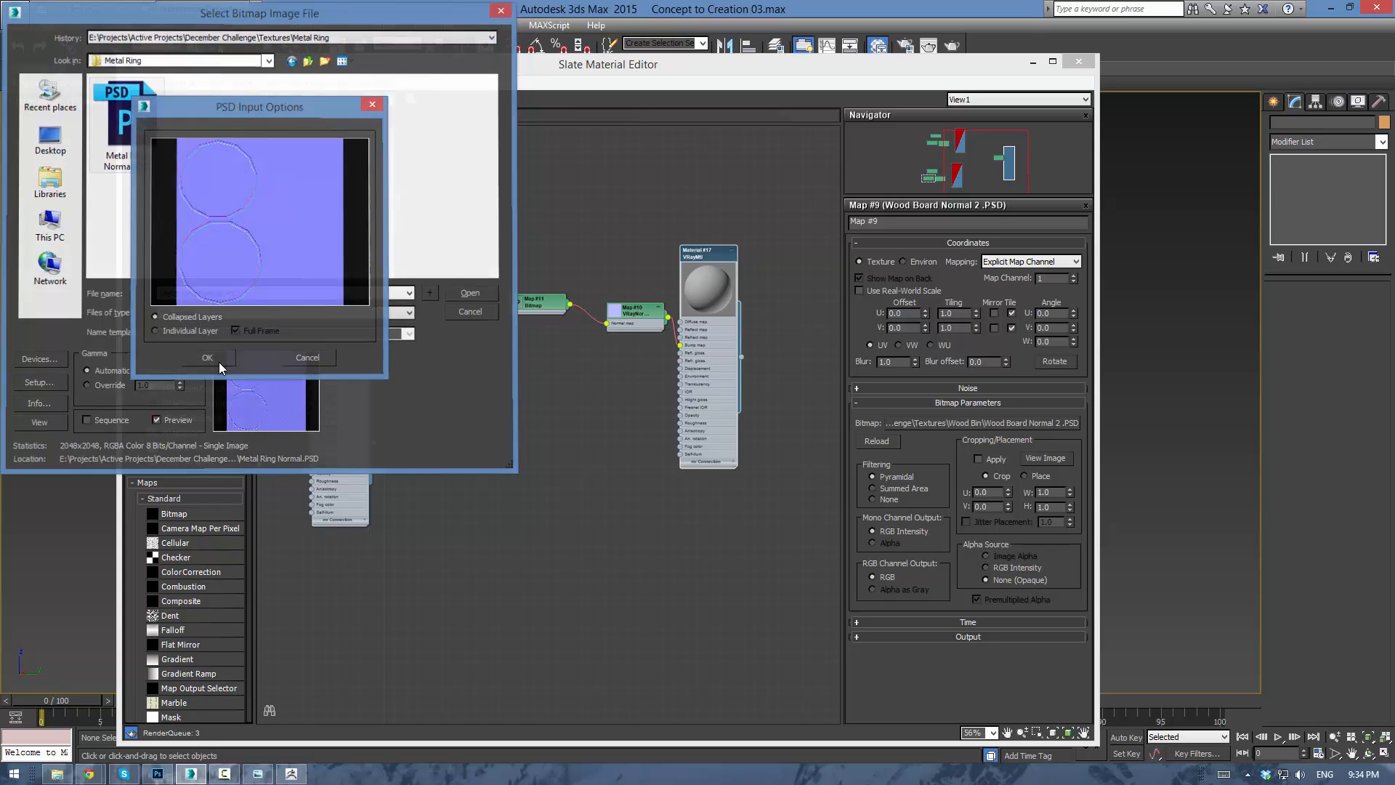
{"action": "left_click", "coordinate": [208, 356]}
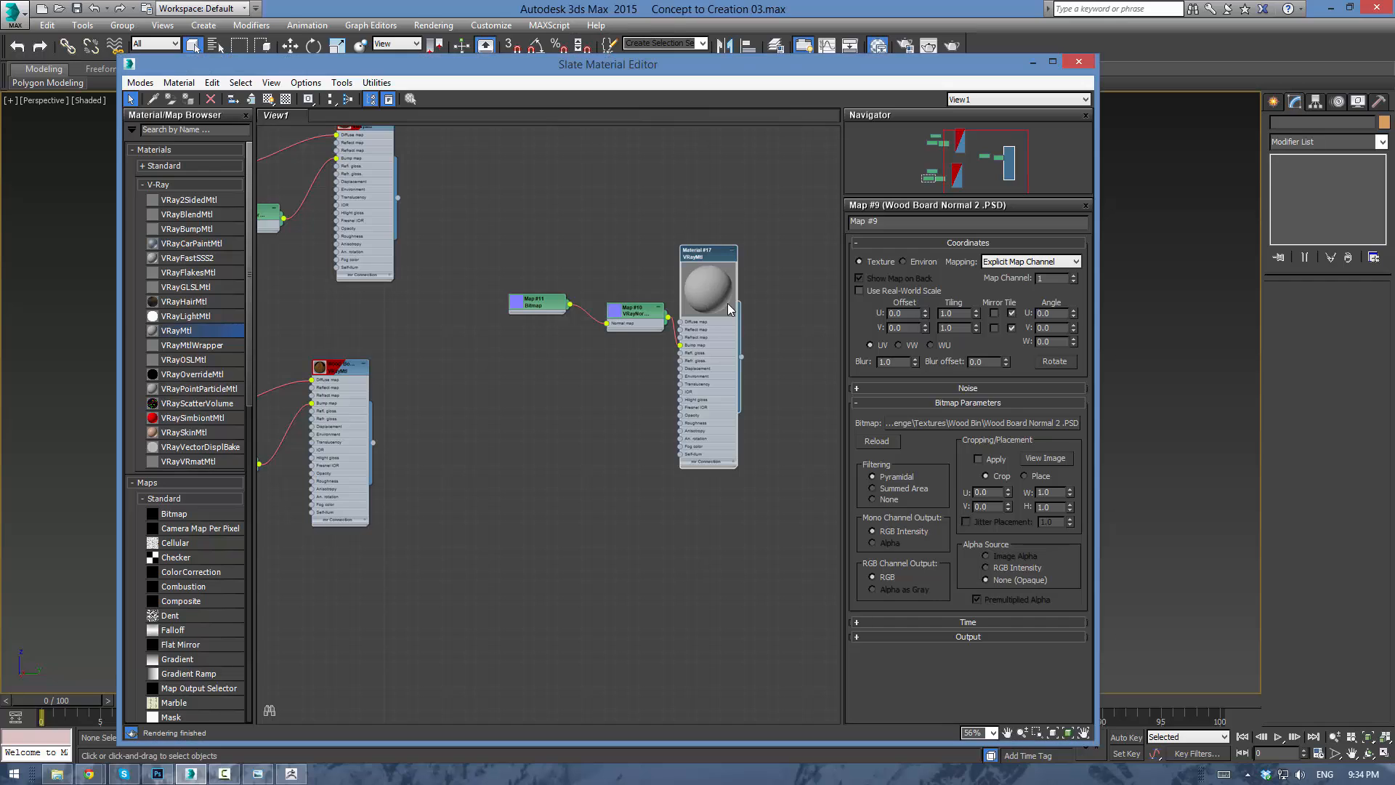
Set the bump map amount of the new VRayMtl to 100 and toggle its node preview.
{"action": "double_click", "coordinate": [689, 295]}
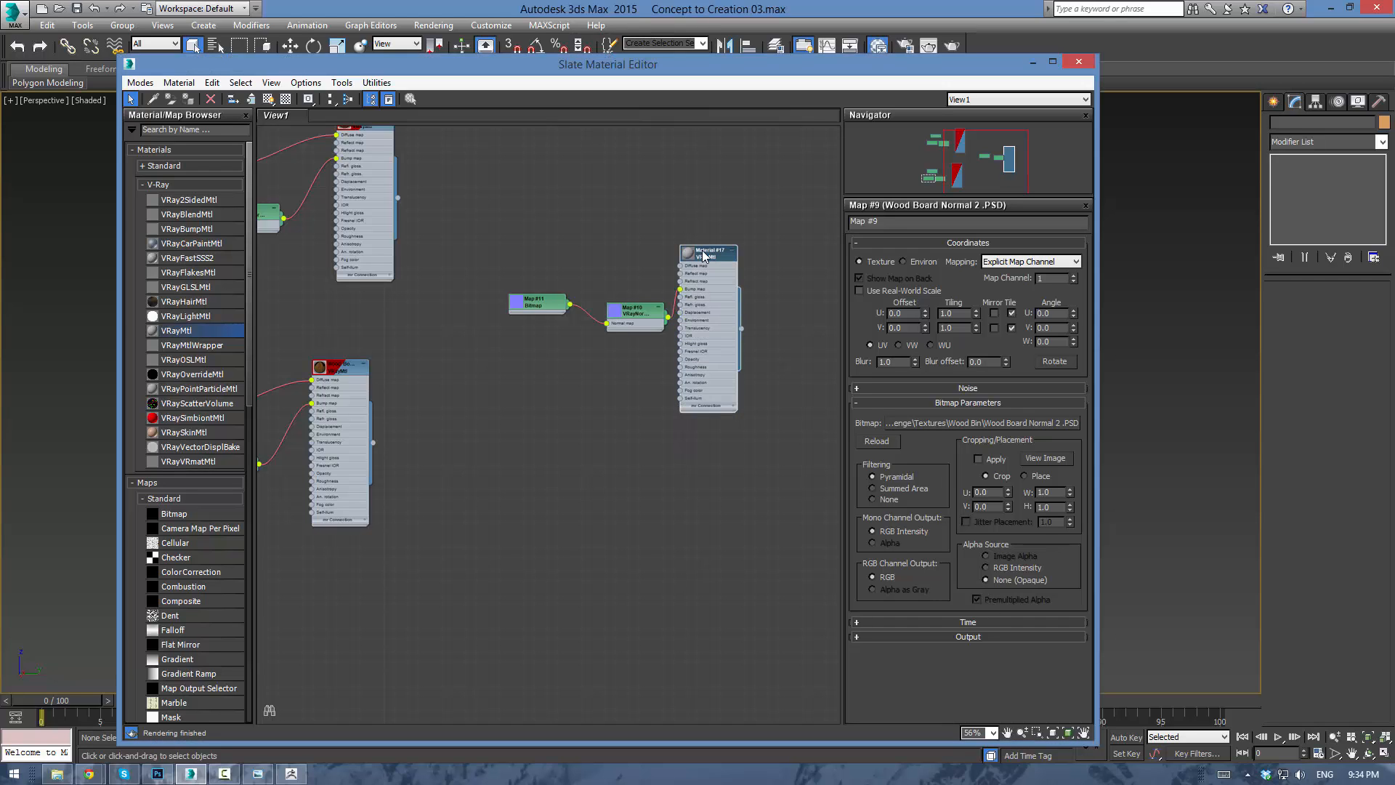
{"action": "double_click", "coordinate": [704, 255]}
{"action": "left_click_drag", "start_coordinate": [990, 580], "coordinate": [981, 383]}
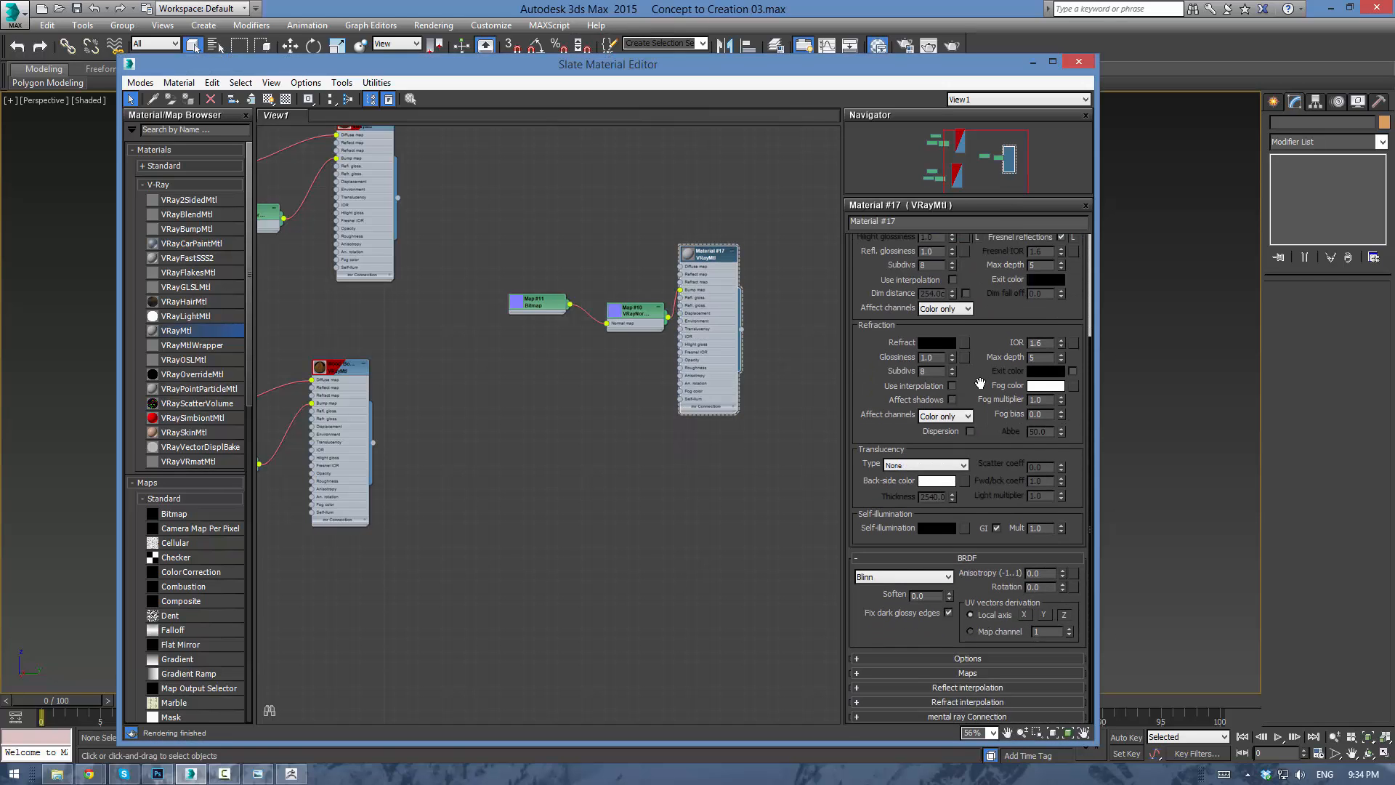
{"action": "left_click", "coordinate": [948, 678]}
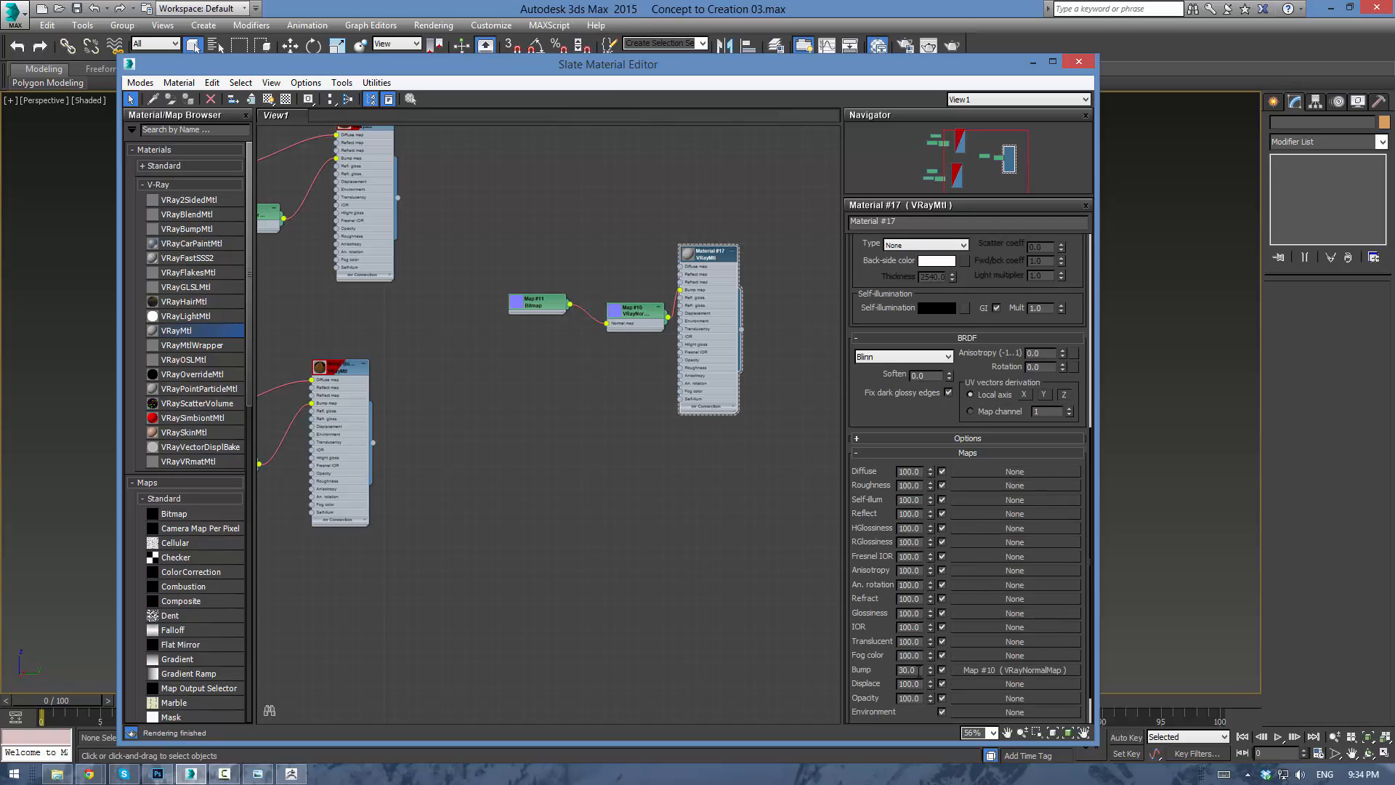
{"action": "type", "text": "100"}
{"action": "key", "text": "Return"}
{"action": "double_click", "coordinate": [687, 256]}
Select the bucket's hoop and show its material in the viewport as Realistic Materials with Maps.
{"action": "scroll", "coordinate": [752, 295], "scroll_direction": "up", "scroll_amount": 5}
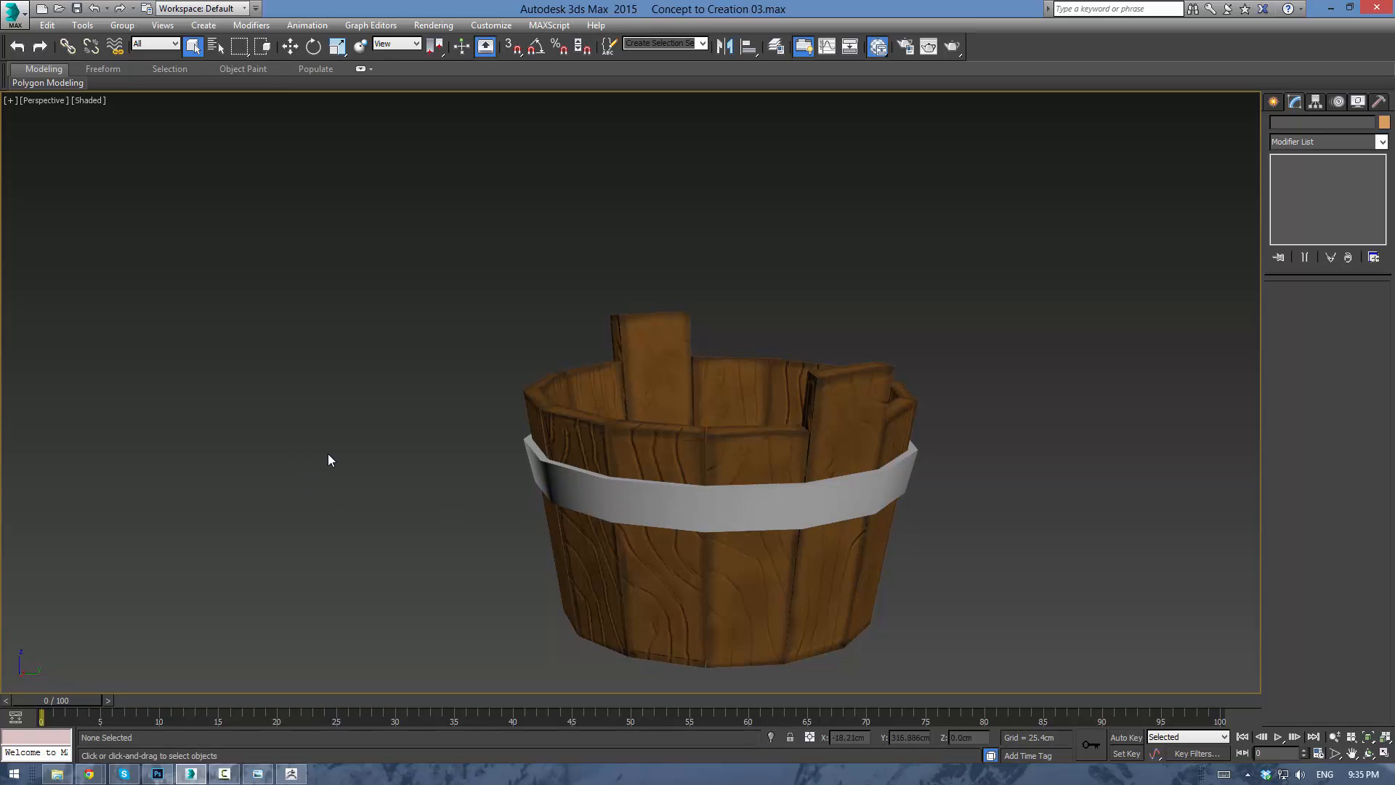
{"action": "middle_click_drag", "start_coordinate": [808, 540], "coordinate": [860, 535], "text": "alt"}
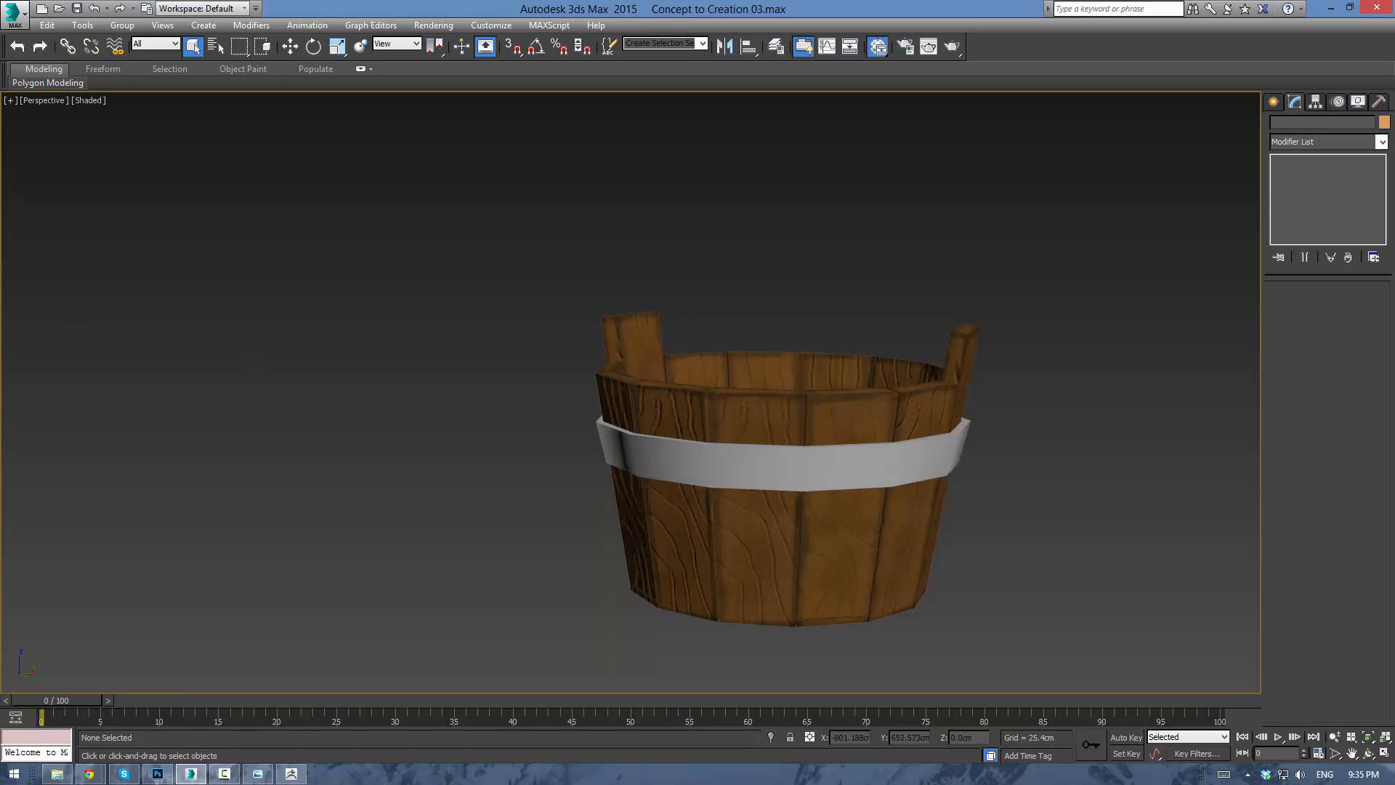
{"action": "middle_click_drag", "start_coordinate": [450, 412], "coordinate": [474, 433]}
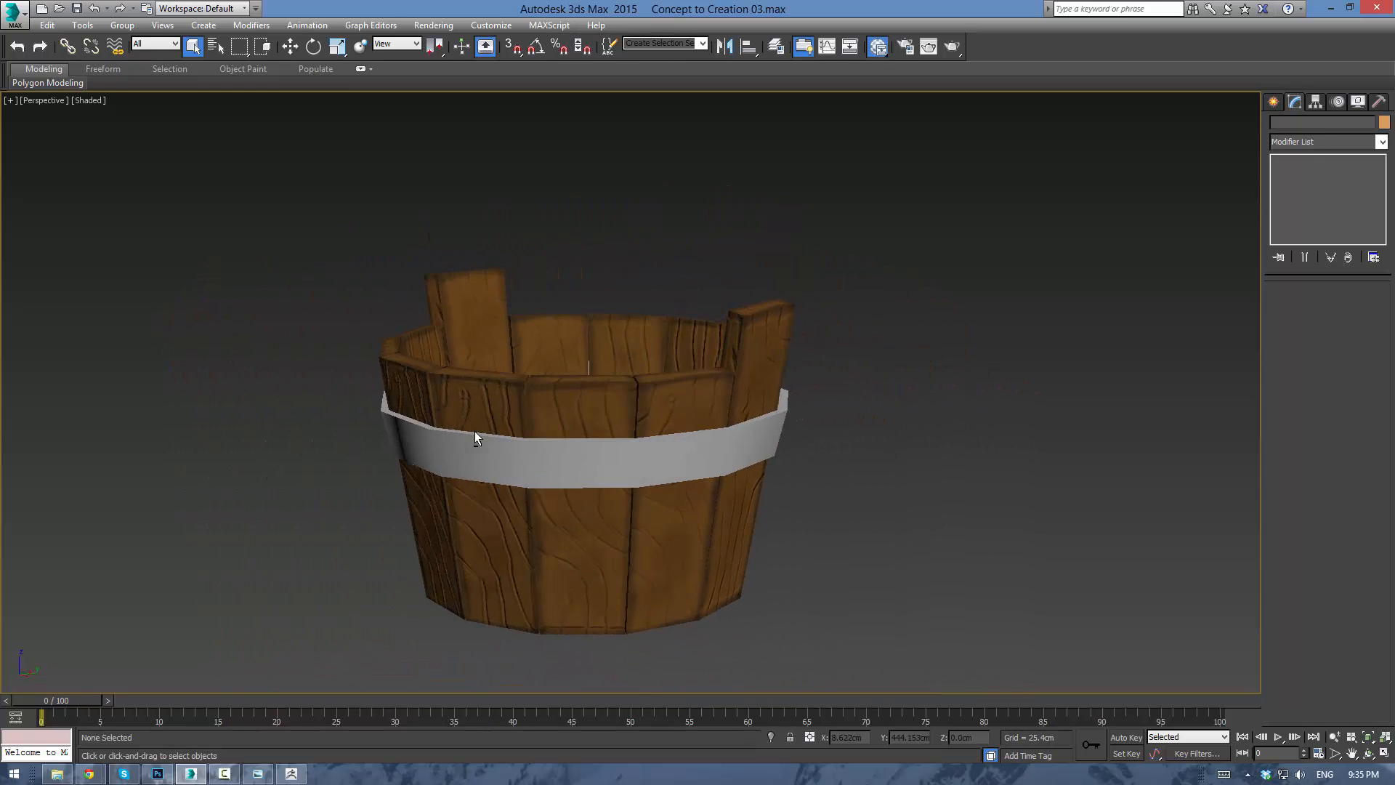
{"action": "left_click", "coordinate": [460, 468]}
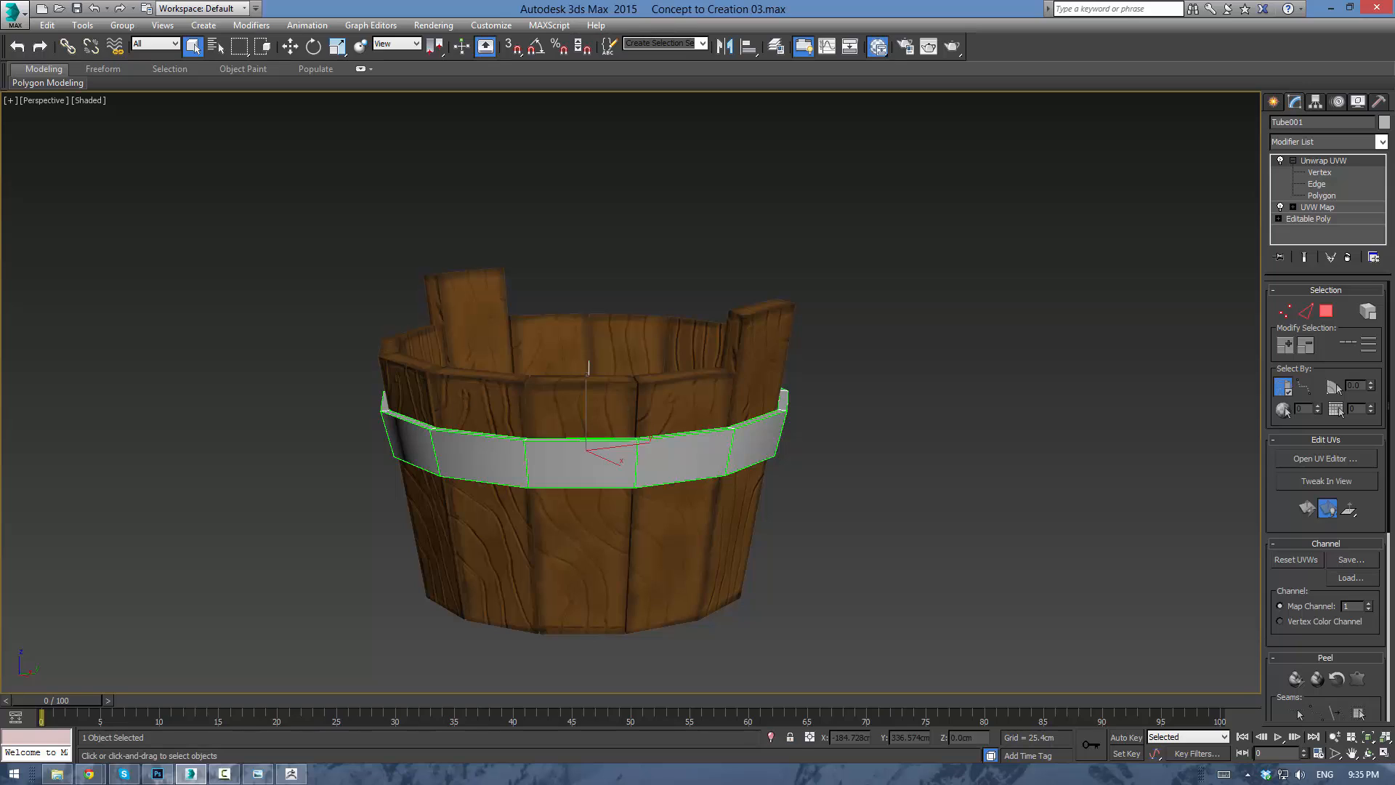
{"action": "left_click", "coordinate": [163, 25]}
{"action": "mouse_move", "coordinate": [331, 299]}
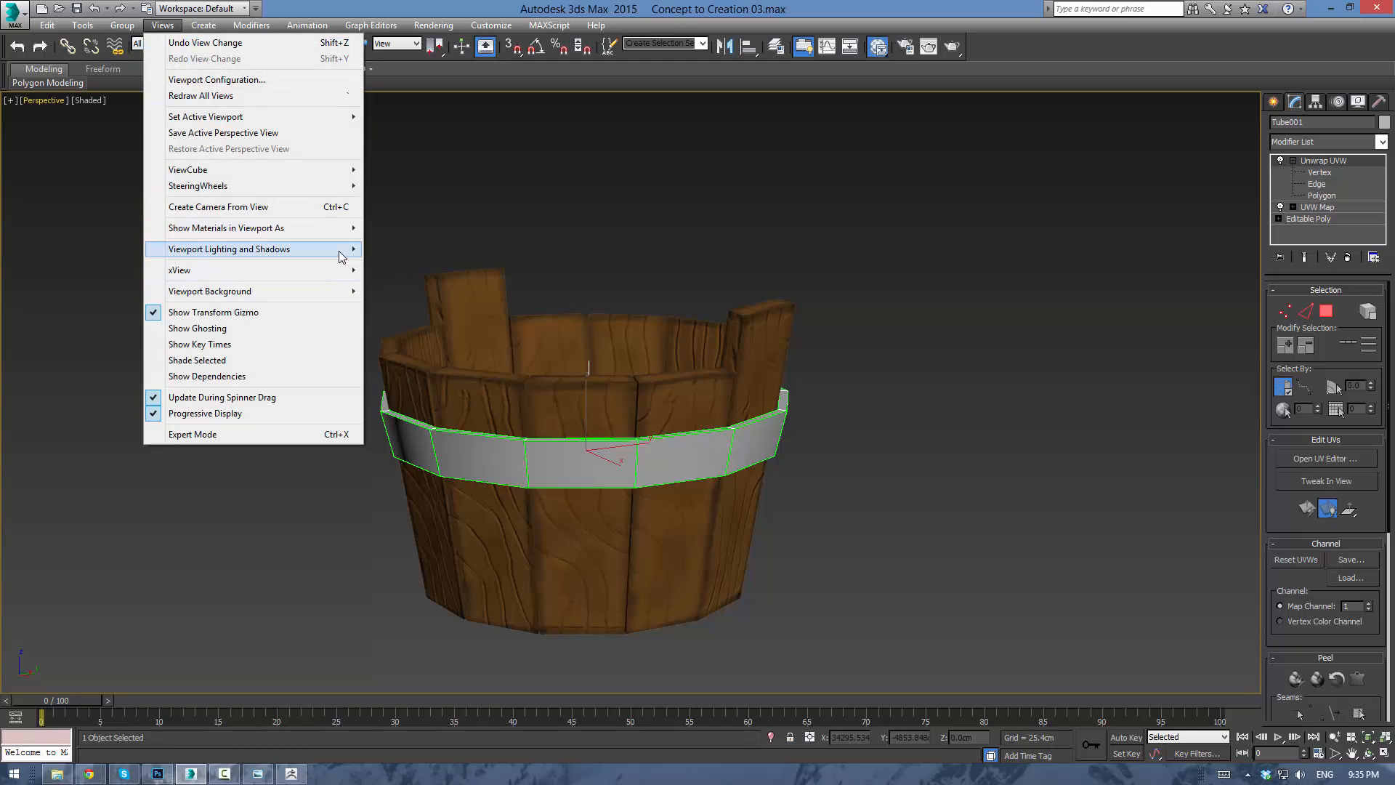
{"action": "mouse_move", "coordinate": [340, 256]}
{"action": "mouse_move", "coordinate": [342, 230]}
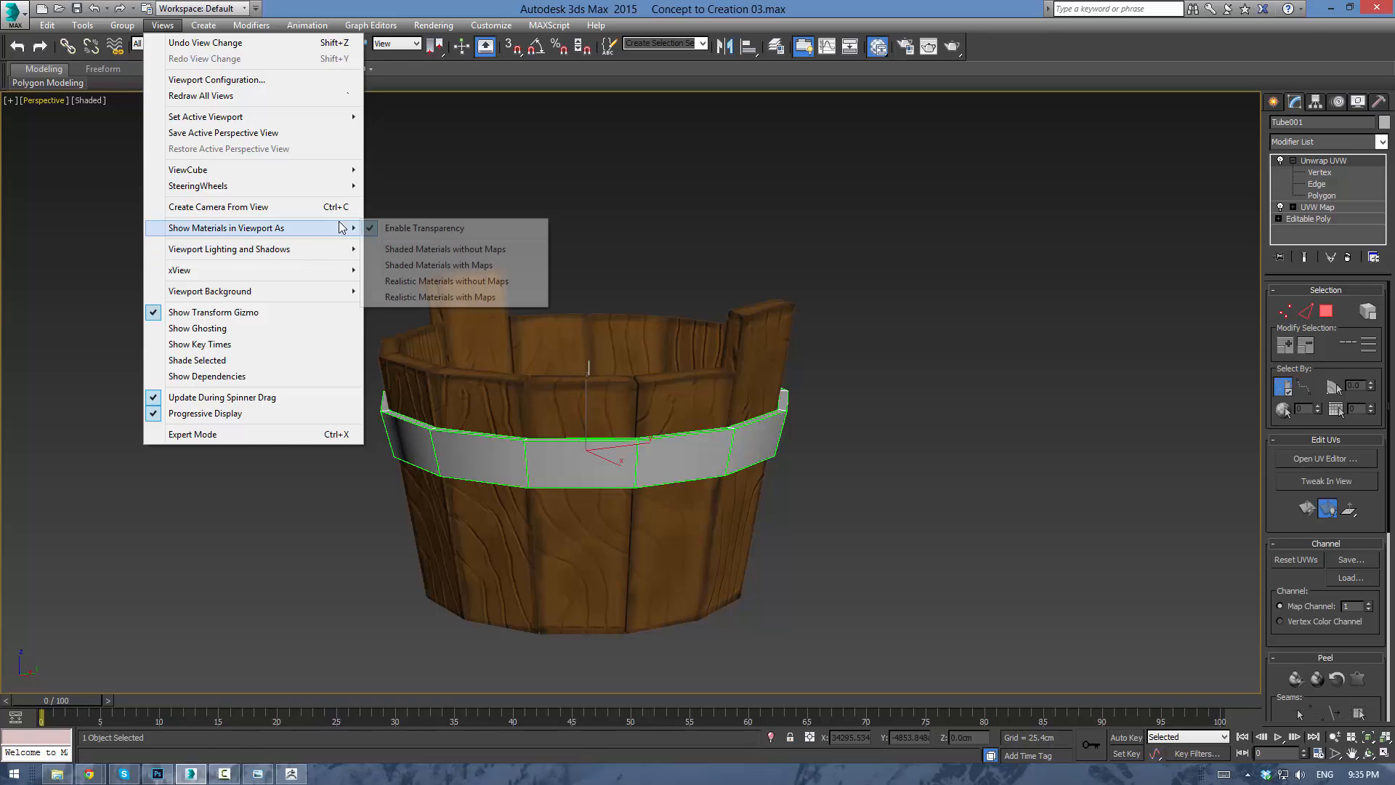
{"action": "left_click", "coordinate": [461, 280]}
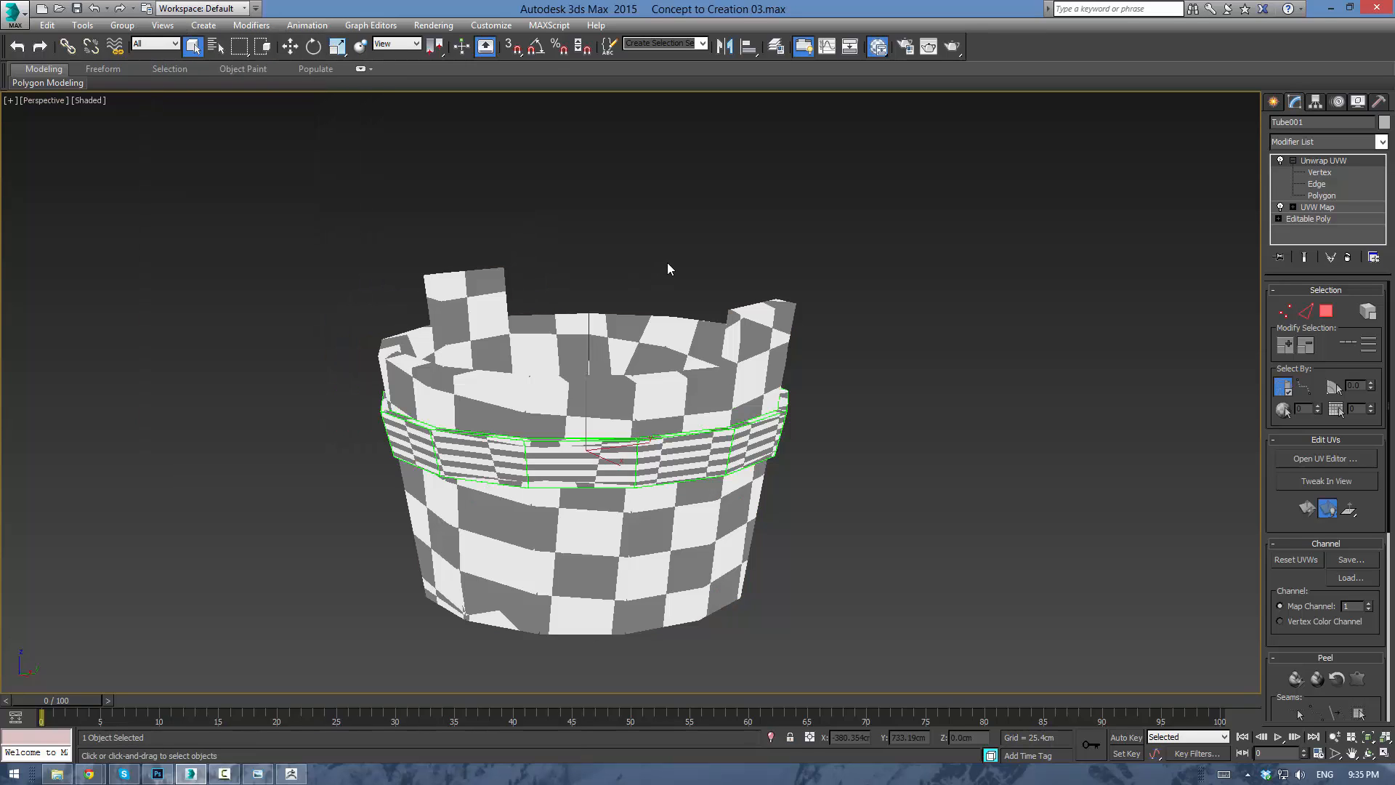
Deselect the hoop and examine its normal-mapped metal surface up close and from another angle.
{"action": "left_click", "coordinate": [701, 304]}
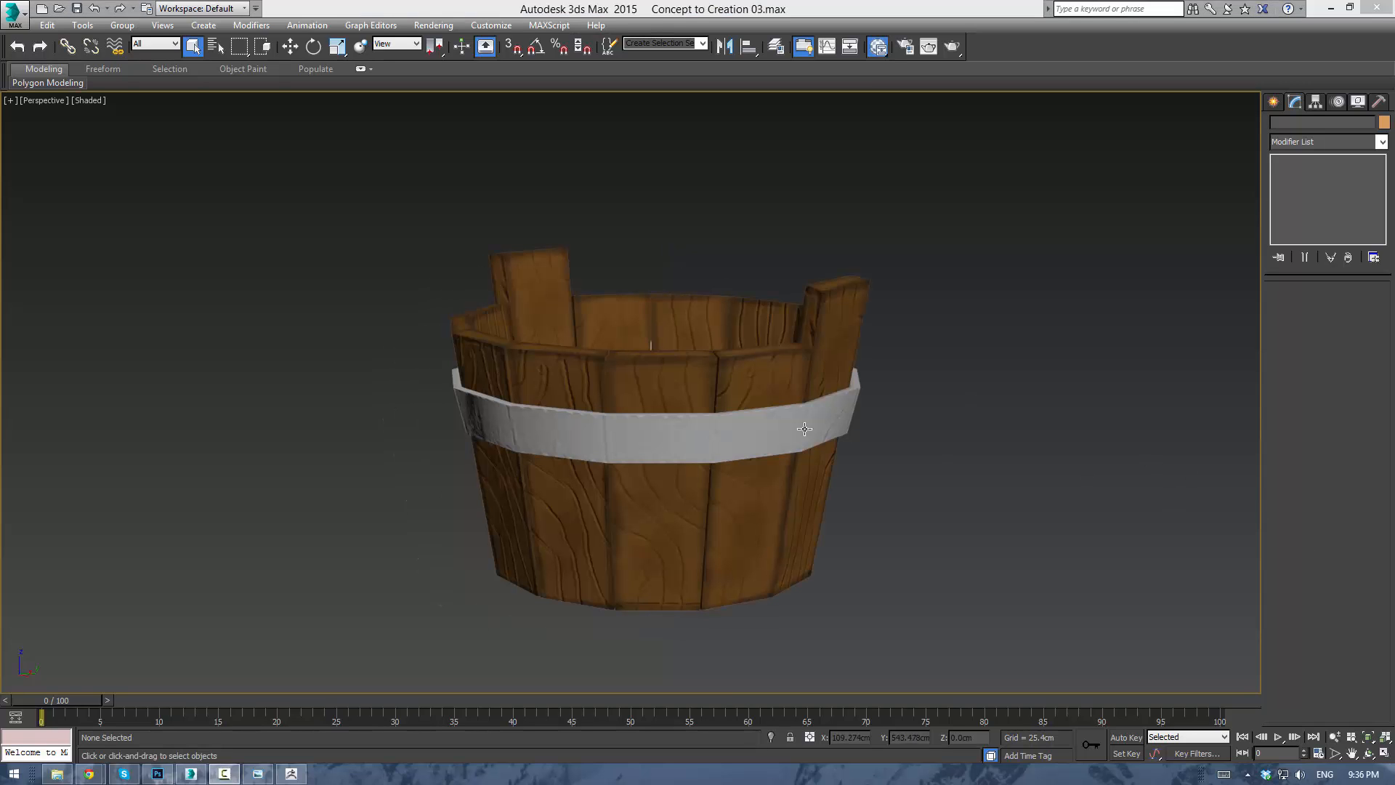
{"action": "left_click", "coordinate": [914, 500]}
{"action": "scroll", "coordinate": [914, 500], "scroll_direction": "up", "scroll_amount": 3}
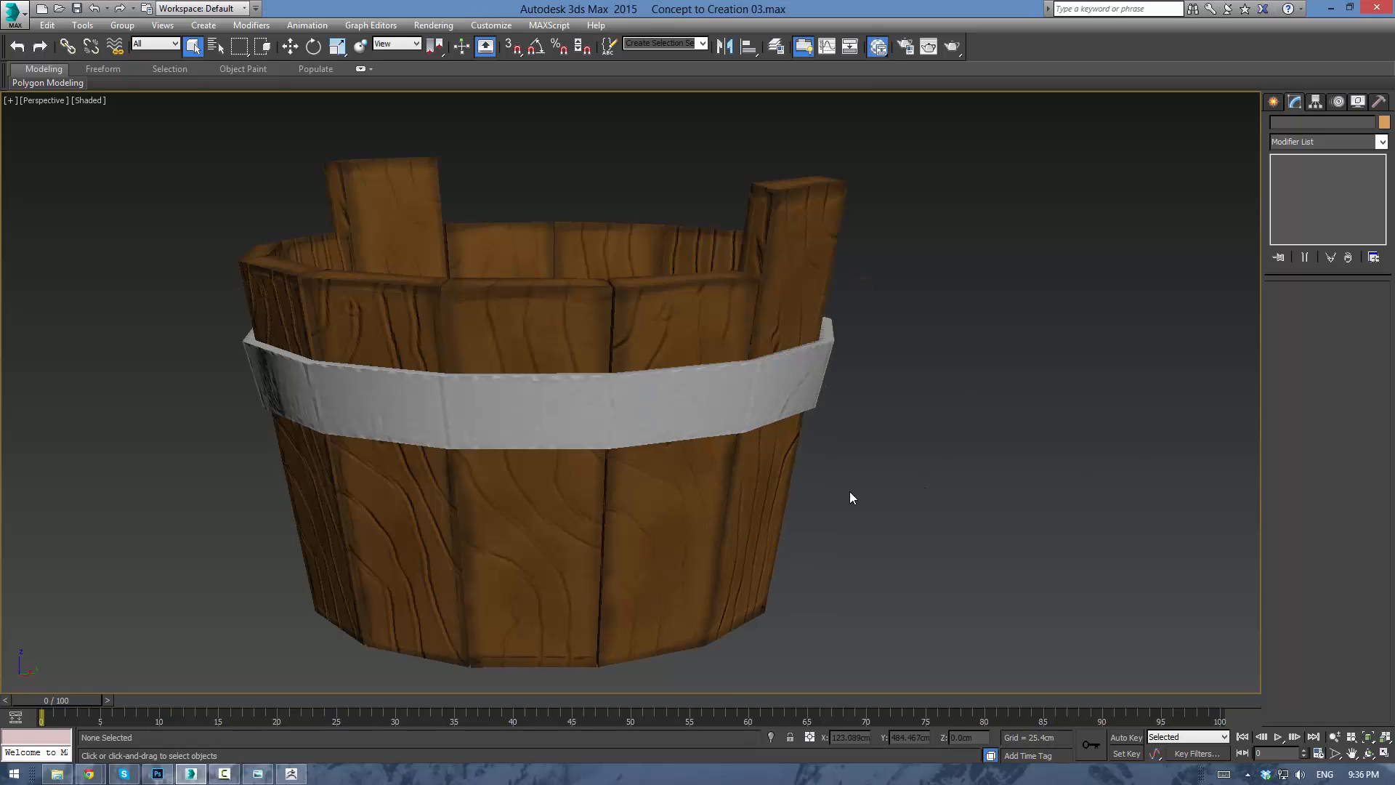
{"action": "scroll", "coordinate": [792, 364], "scroll_direction": "down", "scroll_amount": 3}
{"action": "scroll", "coordinate": [807, 294], "scroll_direction": "up", "scroll_amount": 3}
{"action": "scroll", "coordinate": [794, 318], "scroll_direction": "down", "scroll_amount": 3}
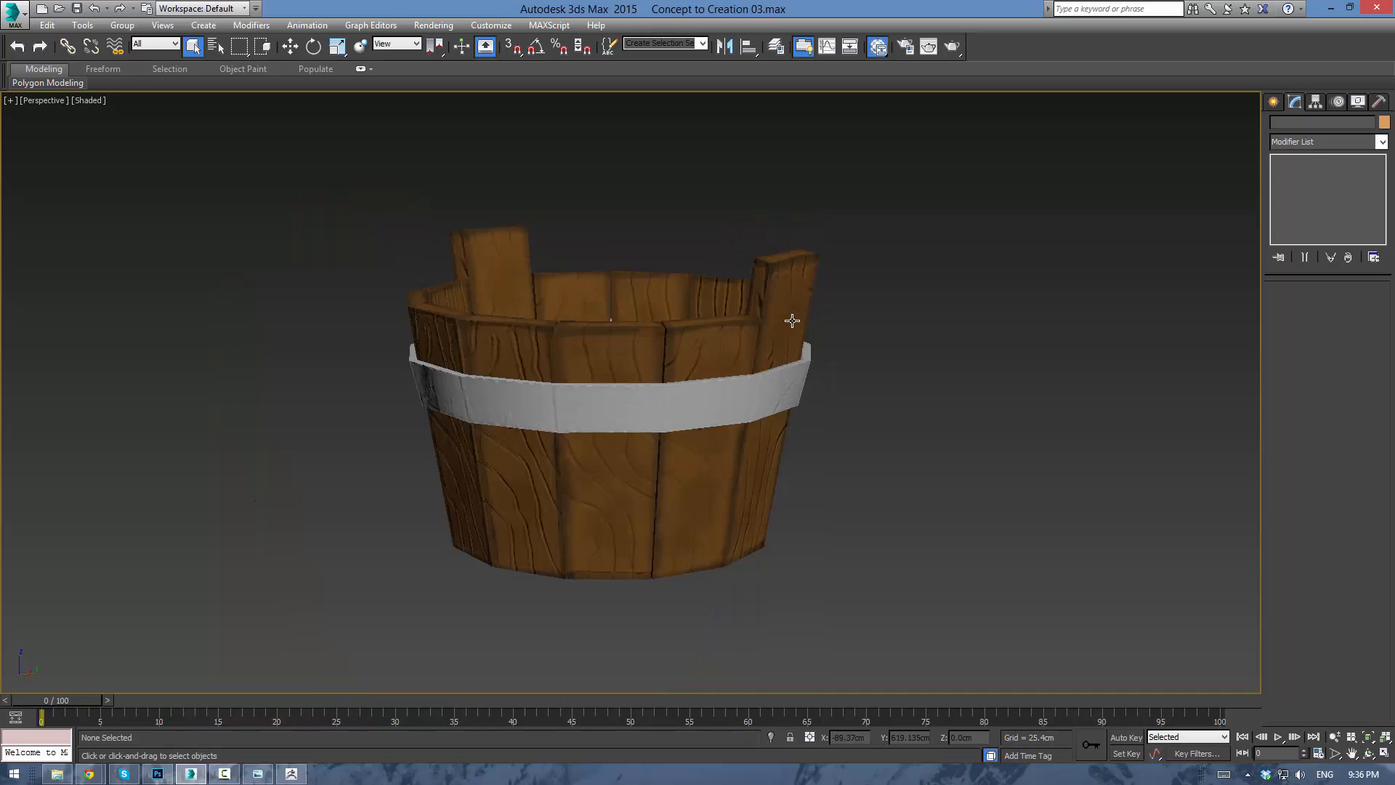
{"action": "mouse_move", "coordinate": [792, 321]}
{"action": "middle_mouse_down", "text": "alt"}
{"action": "mouse_move", "coordinate": [691, 351]}
{"action": "mouse_move", "coordinate": [645, 333]}
{"action": "mouse_move", "coordinate": [850, 327]}
{"action": "mouse_move", "coordinate": [879, 293]}
{"action": "mouse_move", "coordinate": [807, 324]}
{"action": "middle_mouse_up", "text": "alt"}
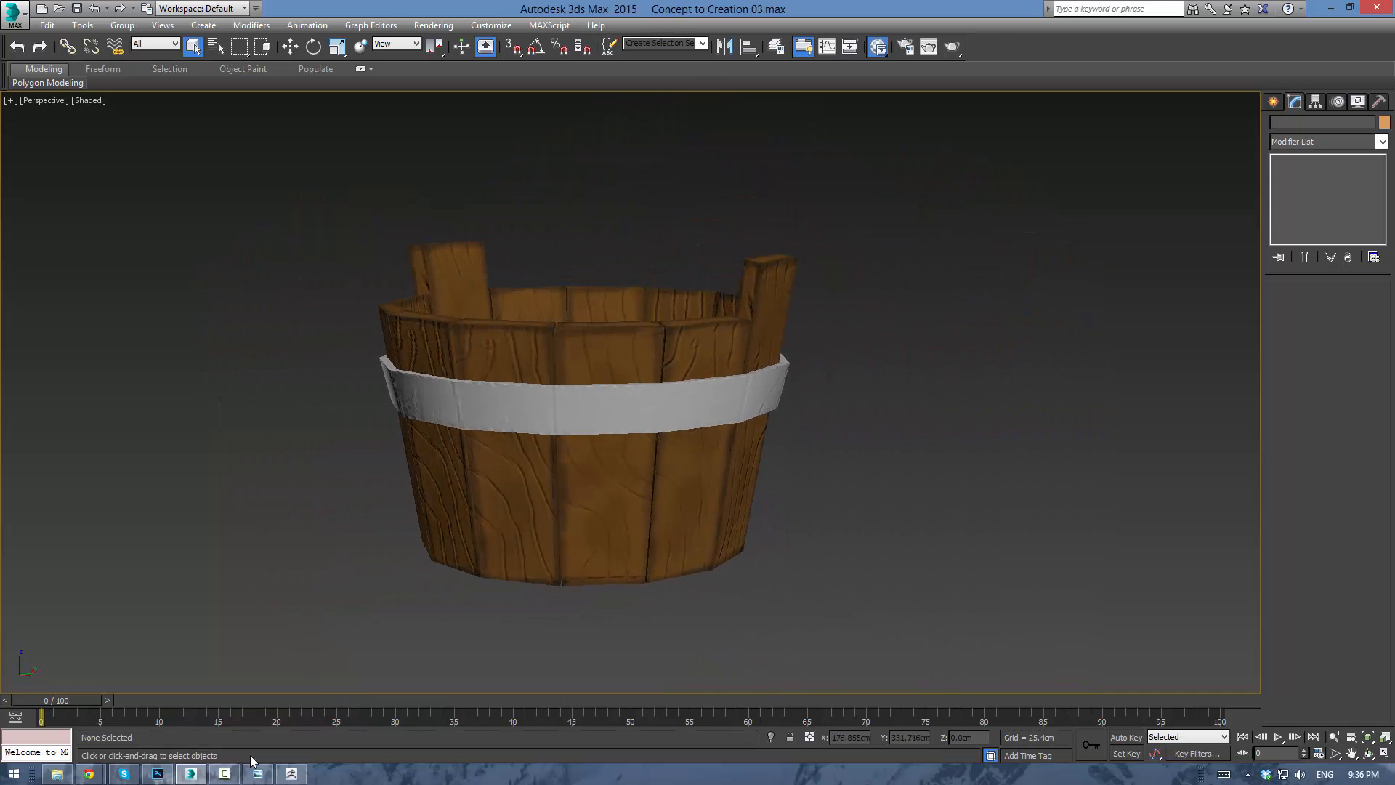
Open the hoop's UVs in the UV editor and render its UVW template at 1024 × 1024.
{"action": "left_click", "coordinate": [538, 420]}
{"action": "left_click", "coordinate": [1308, 459]}
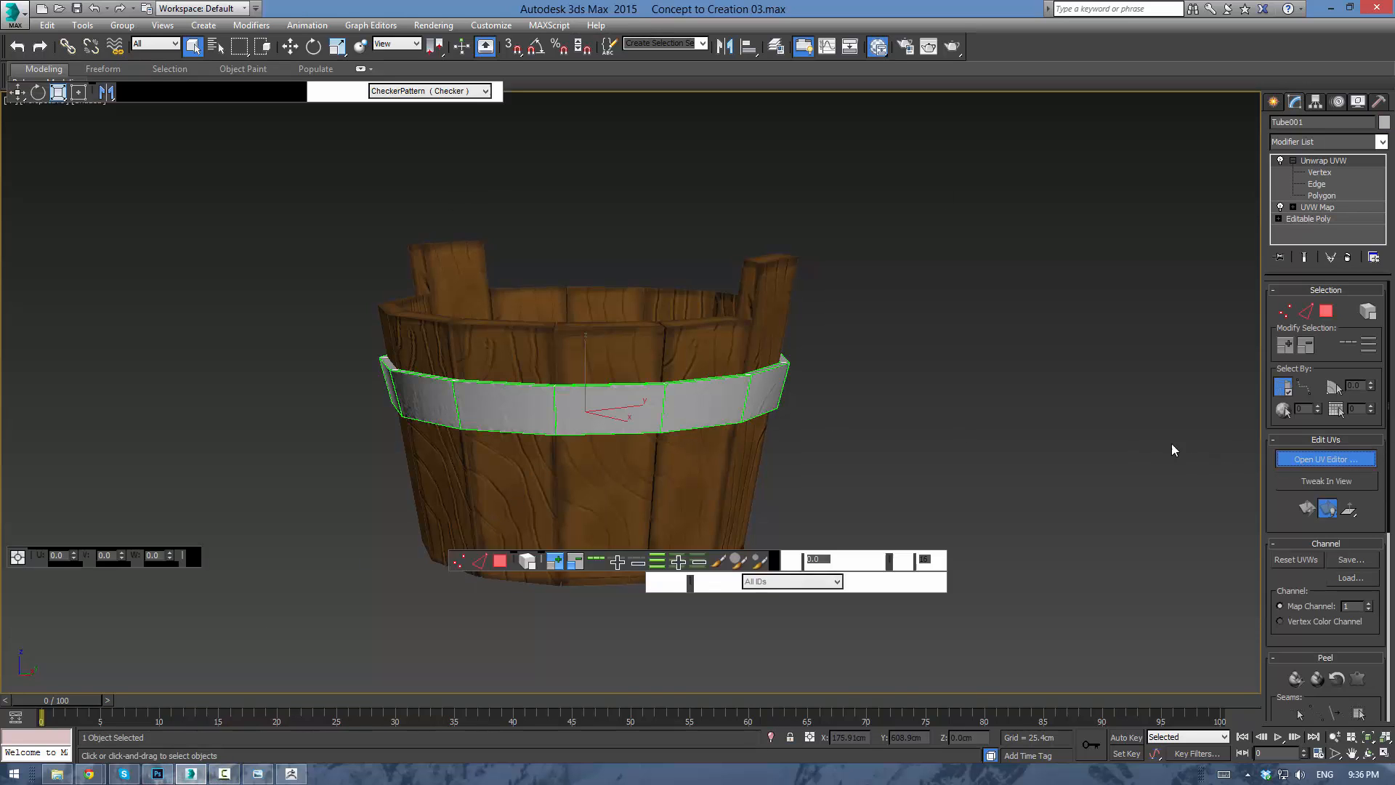
{"action": "left_click", "coordinate": [131, 89]}
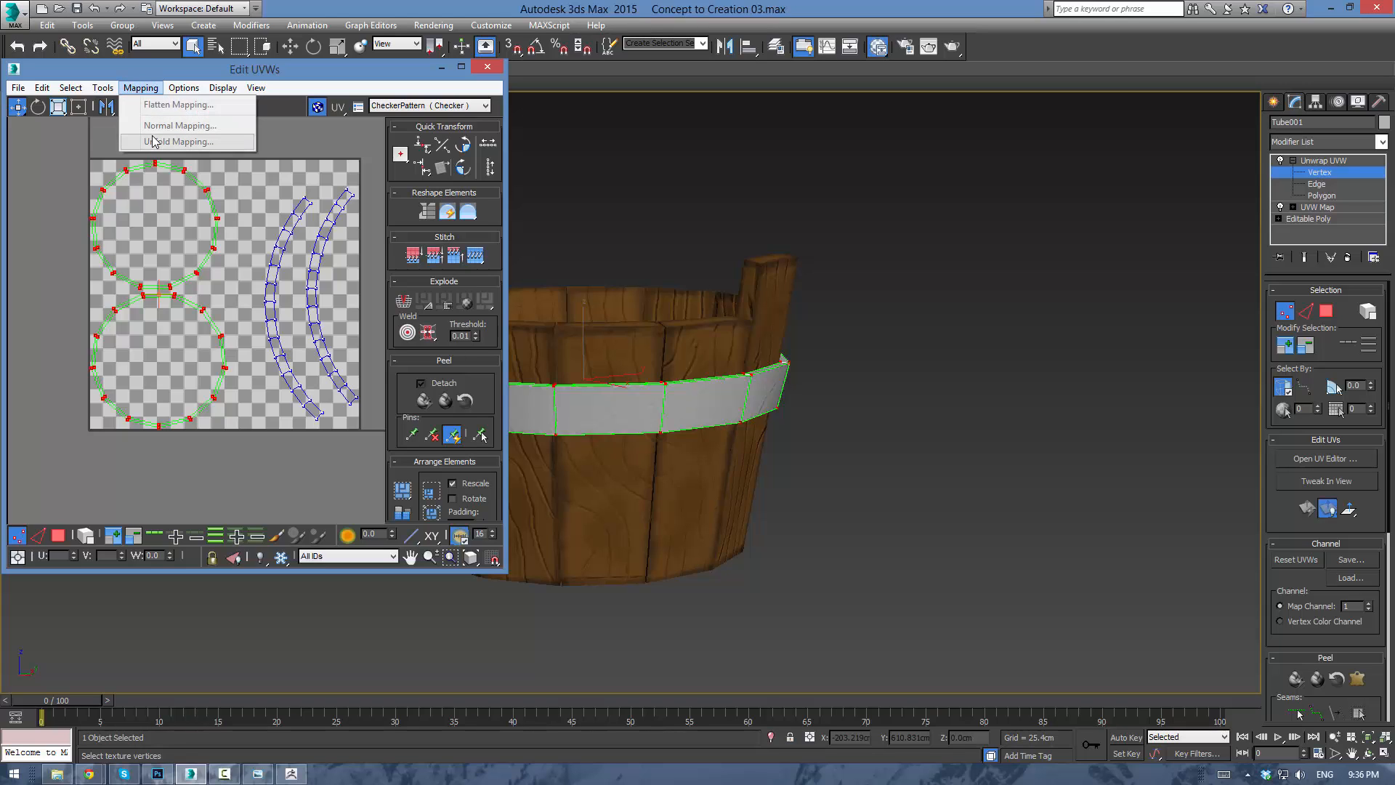
{"action": "mouse_move", "coordinate": [102, 88]}
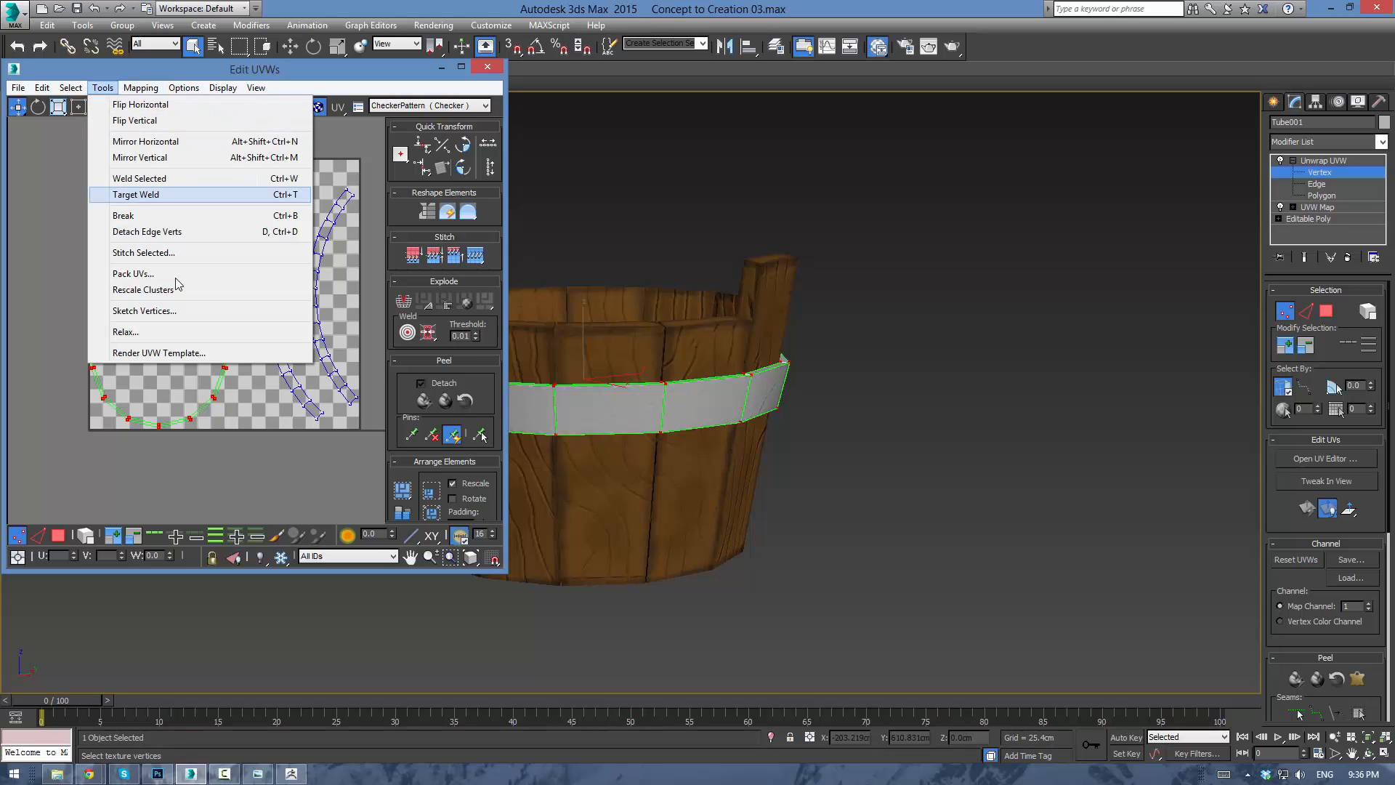
{"action": "left_click", "coordinate": [167, 350]}
{"action": "left_click", "coordinate": [71, 361]}
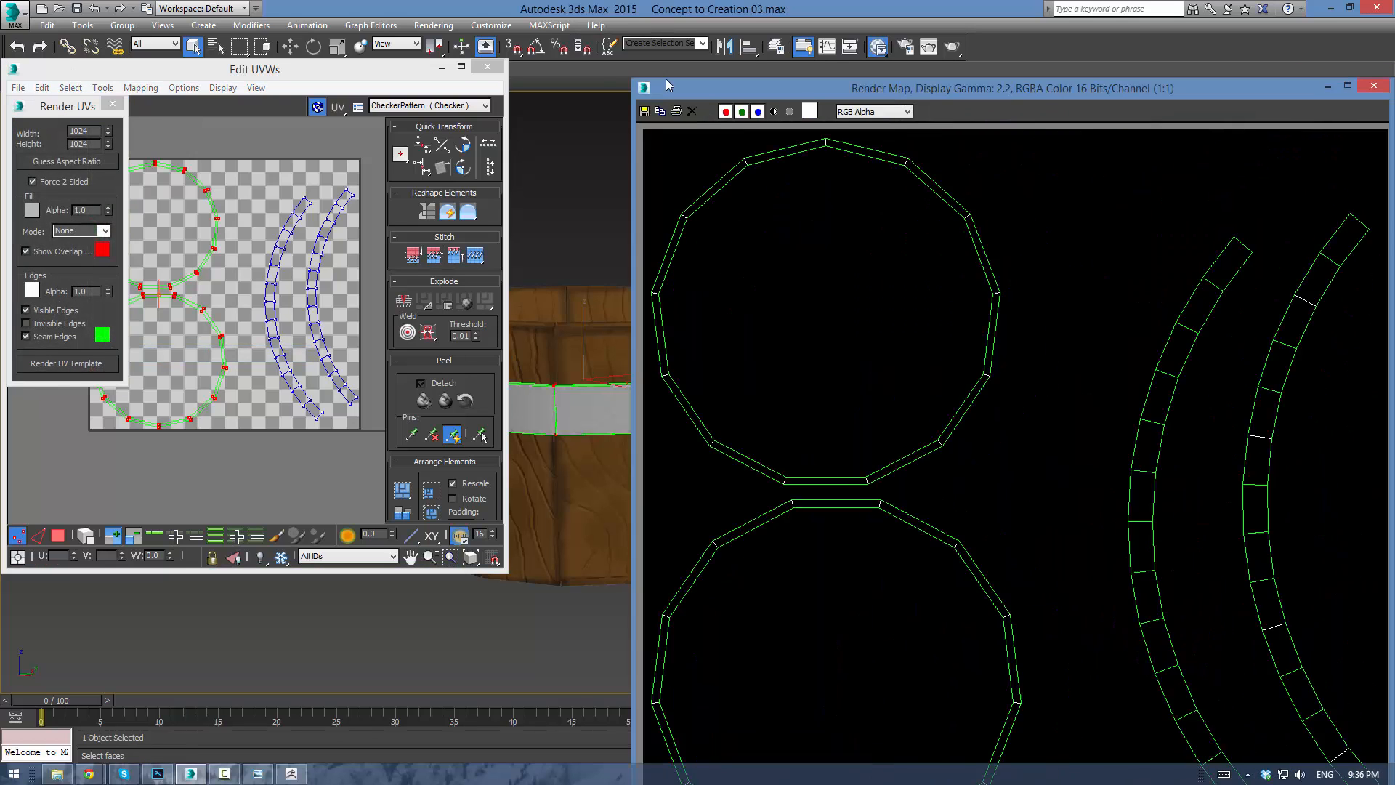
Save the rendered UV template as a PNG image named Metal Ring UVW in the Metal Ring folder.
{"action": "left_click_drag", "start_coordinate": [668, 86], "coordinate": [532, 68]}
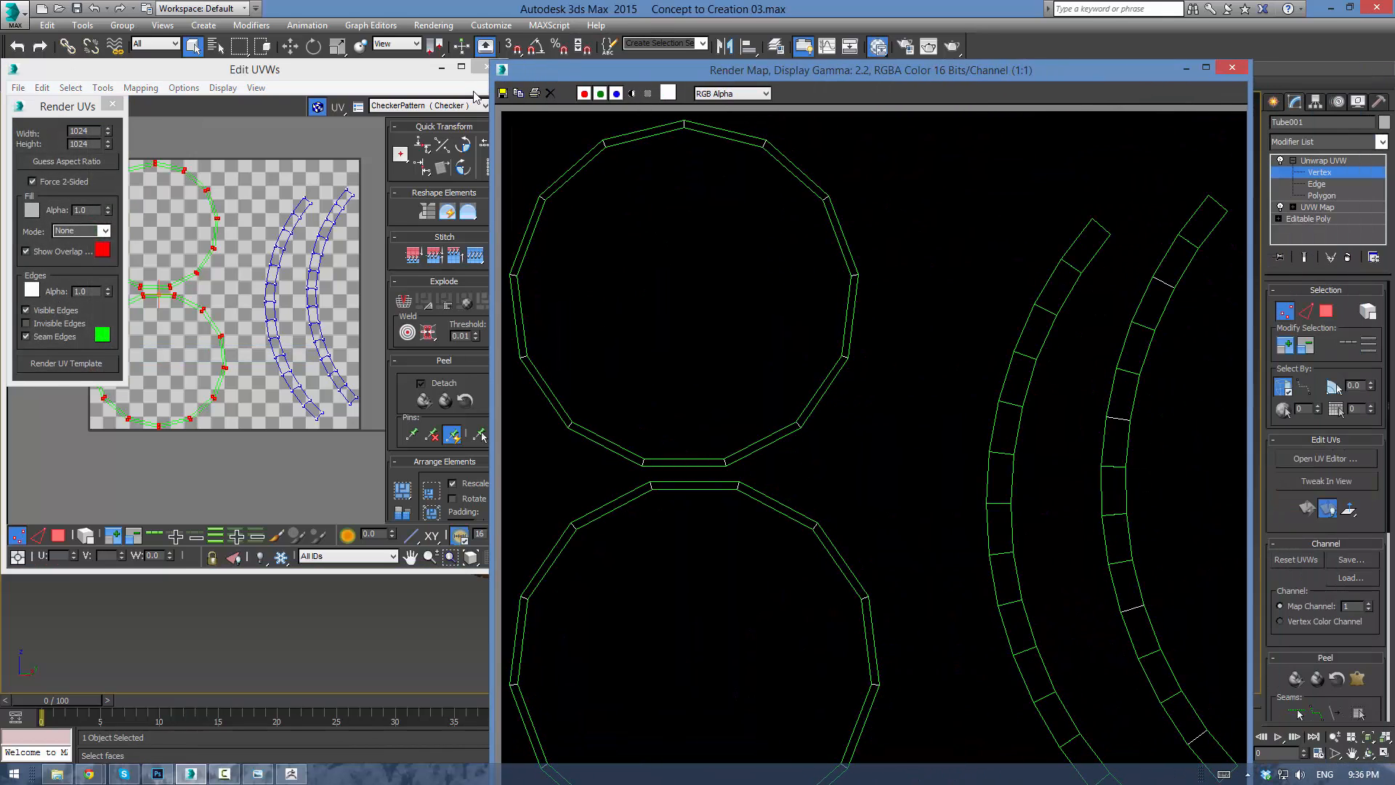
{"action": "left_click", "coordinate": [508, 93]}
{"action": "left_click", "coordinate": [702, 374]}
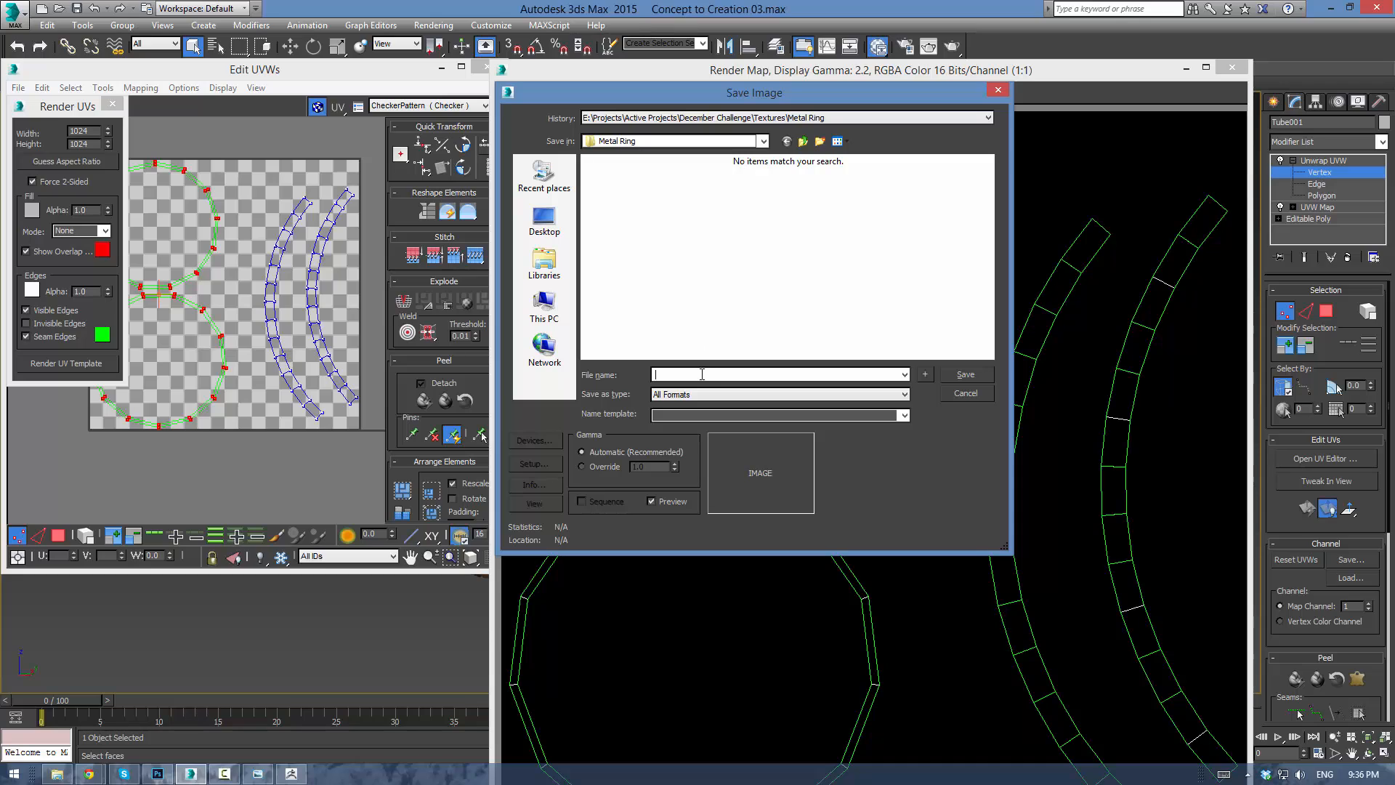
{"action": "type", "text": "Metal Ring UVW"}
{"action": "left_click", "coordinate": [748, 396]}
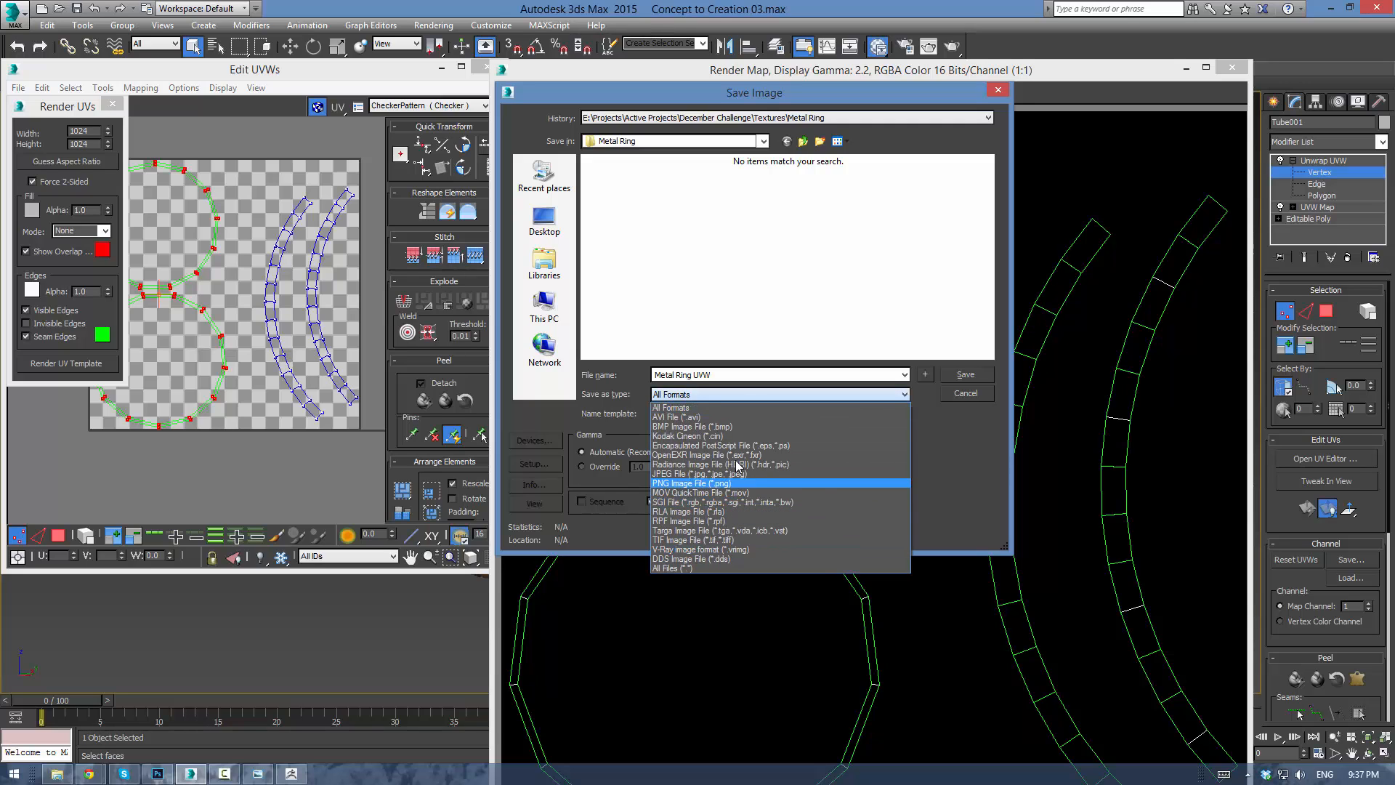
{"action": "left_click", "coordinate": [697, 484]}
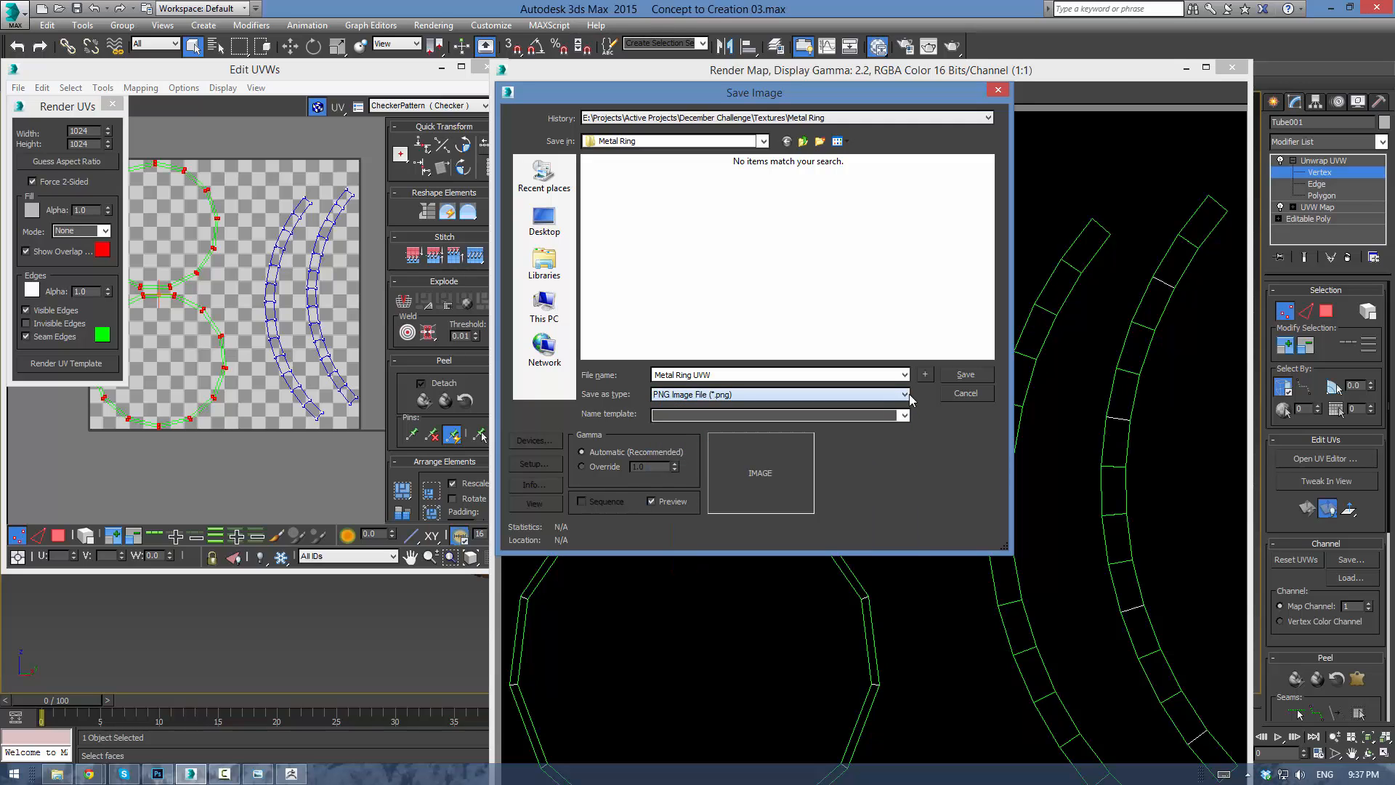
{"action": "left_click", "coordinate": [964, 374]}
{"action": "left_click", "coordinate": [623, 259]}
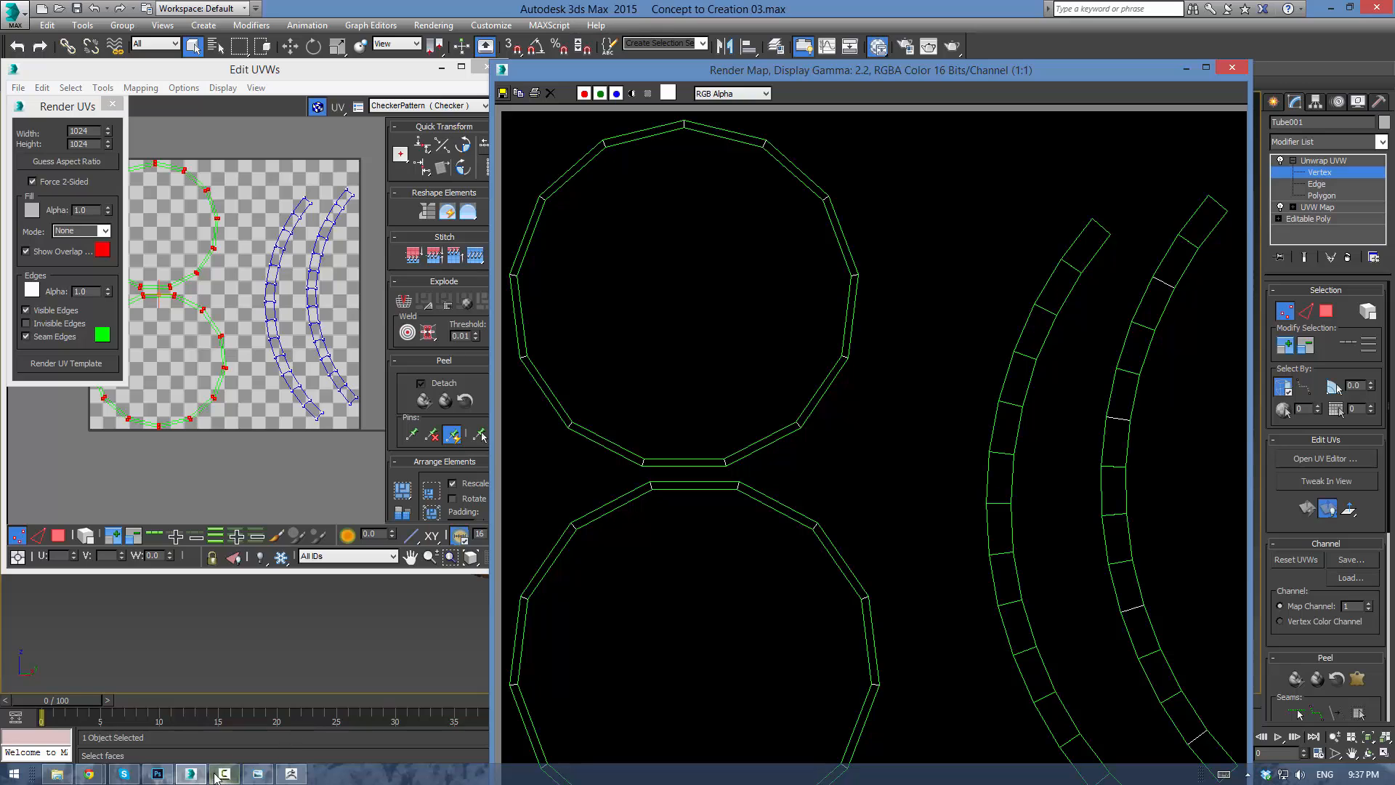
Switch to Photoshop, open Metal Ring UVW.png from the Metal Ring textures folder and add a new layer beneath the template.
{"action": "left_click", "coordinate": [157, 774]}
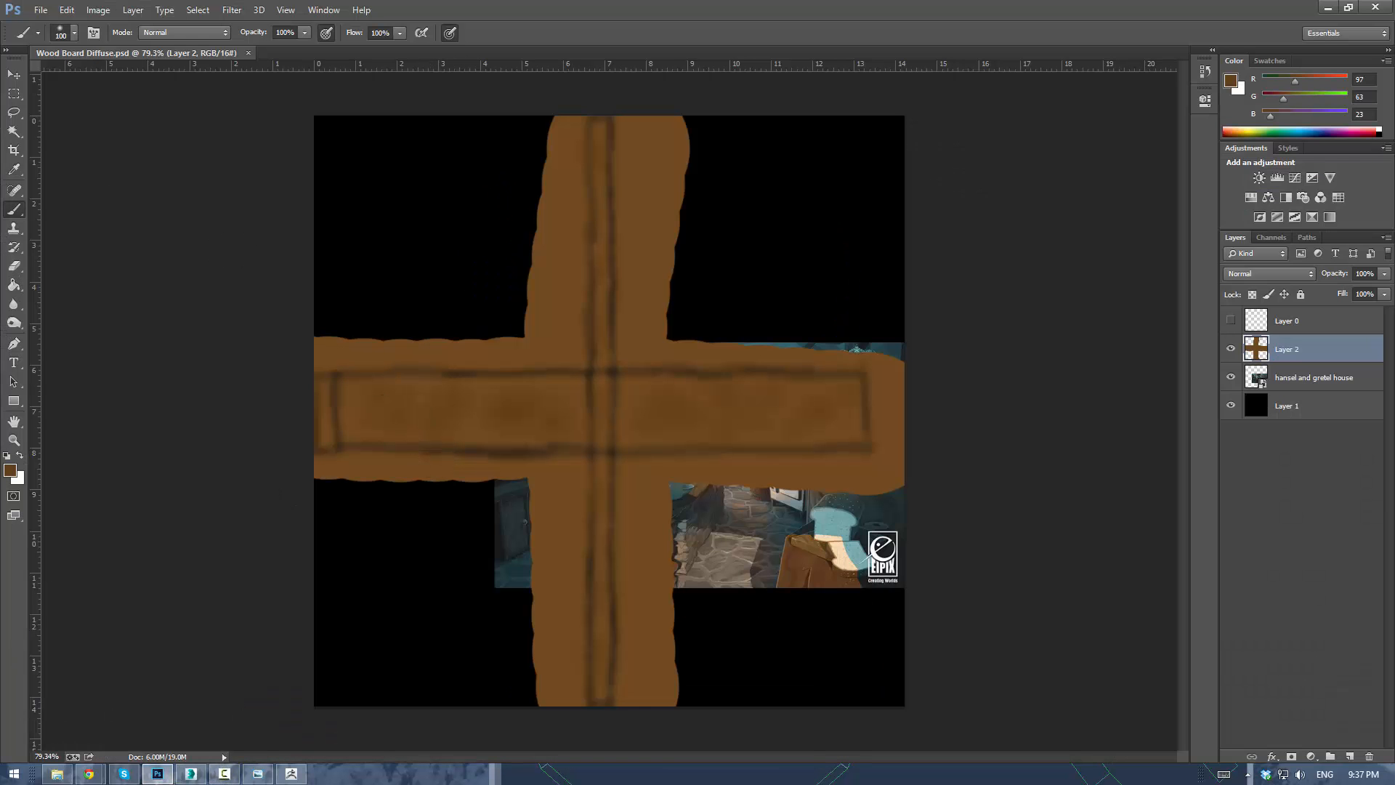
{"action": "left_click", "coordinate": [41, 10]}
{"action": "left_click", "coordinate": [58, 37]}
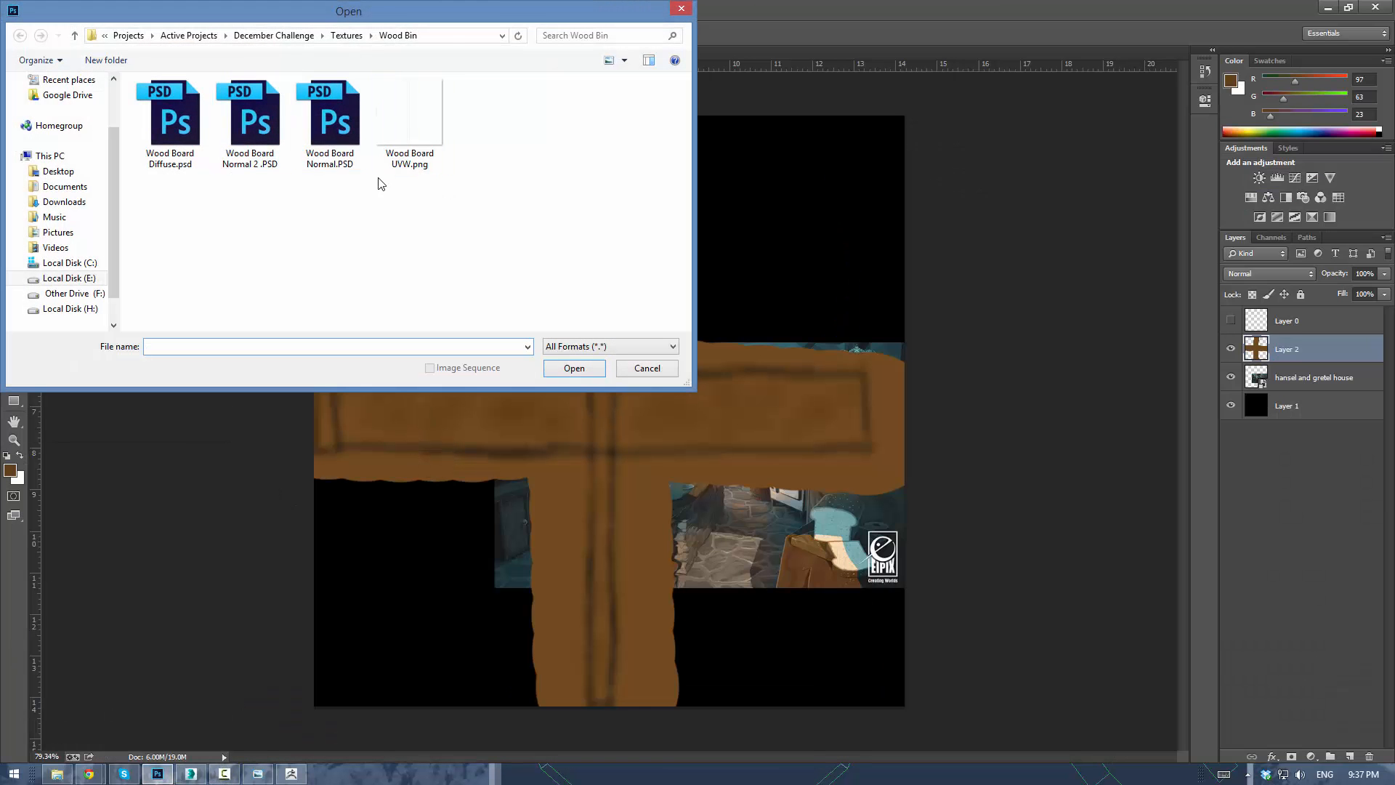
{"action": "left_click", "coordinate": [347, 36]}
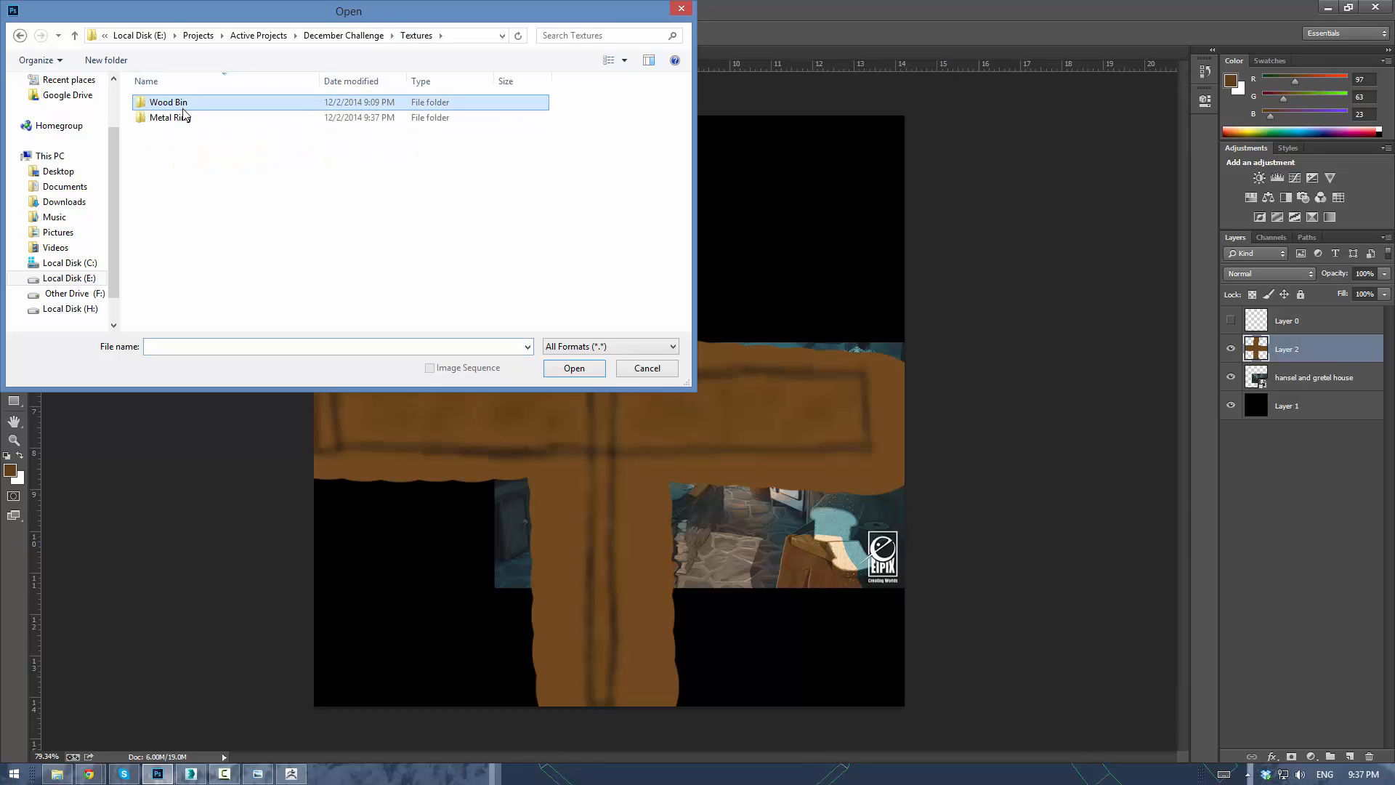
{"action": "double_click", "coordinate": [171, 117]}
{"action": "double_click", "coordinate": [254, 134]}
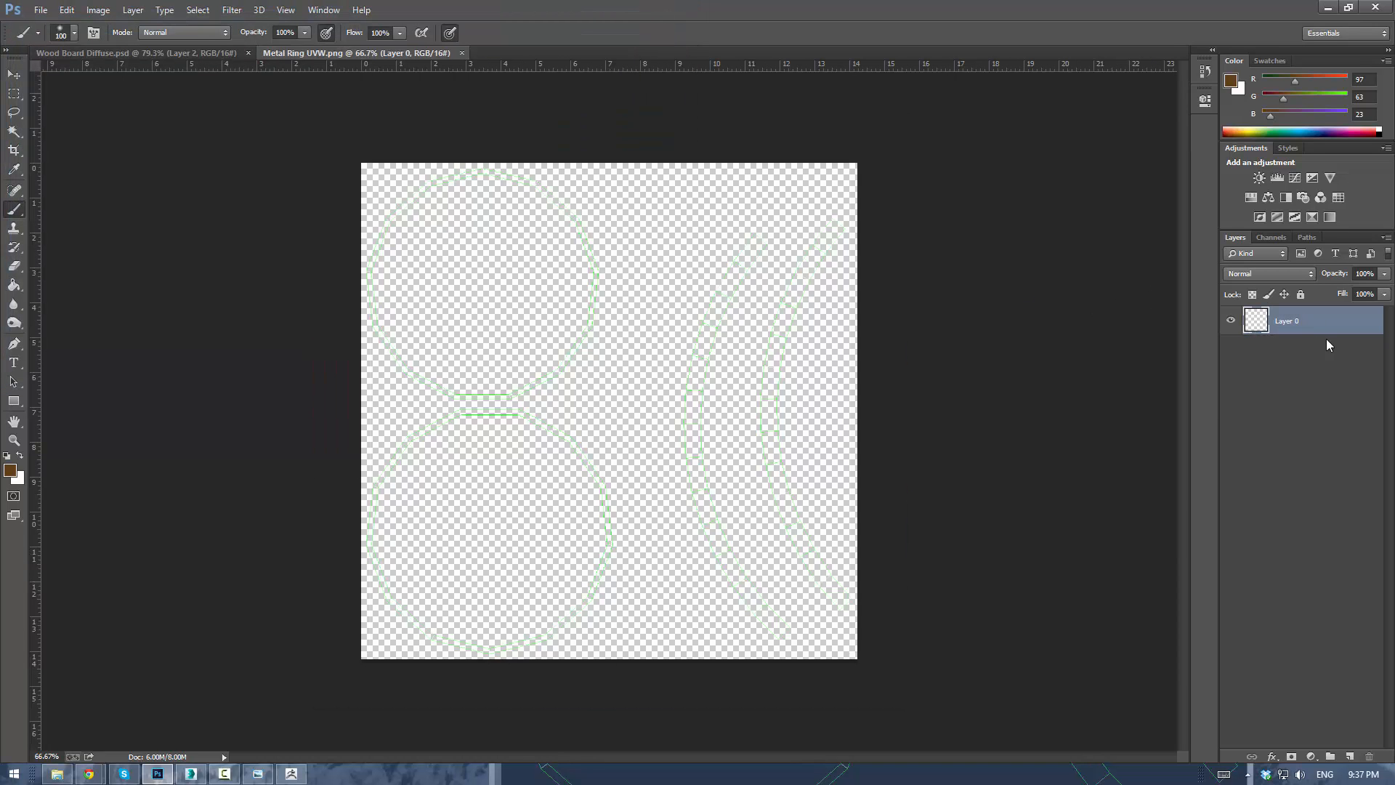
{"action": "left_click", "coordinate": [1343, 753]}
{"action": "left_click_drag", "start_coordinate": [1289, 318], "coordinate": [1299, 355]}
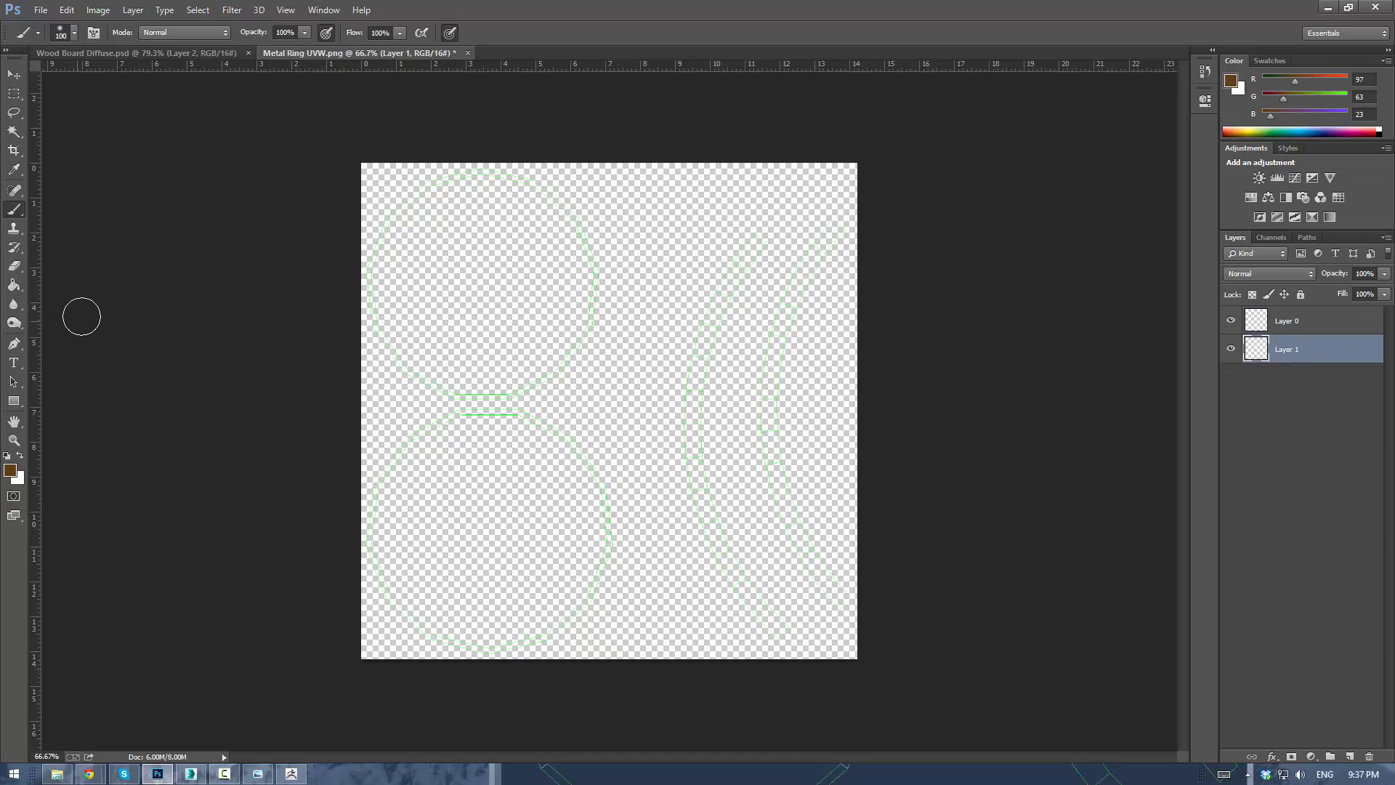
Set the foreground color to dark gray (RGB 87, 87, 87) and brush a first stroke on the new layer.
{"action": "left_click", "coordinate": [12, 471]}
{"action": "left_click_drag", "start_coordinate": [600, 318], "coordinate": [400, 326]}
{"action": "left_click", "coordinate": [821, 202]}
{"action": "mouse_move", "coordinate": [611, 237]}
{"action": "left_mouse_down"}
{"action": "mouse_move", "coordinate": [523, 265]}
{"action": "mouse_move", "coordinate": [544, 260]}
{"action": "left_mouse_up"}
Select the entire canvas and cover the new layer in dark gray with a 1100 px brush.
{"action": "key", "text": "ctrl+a"}
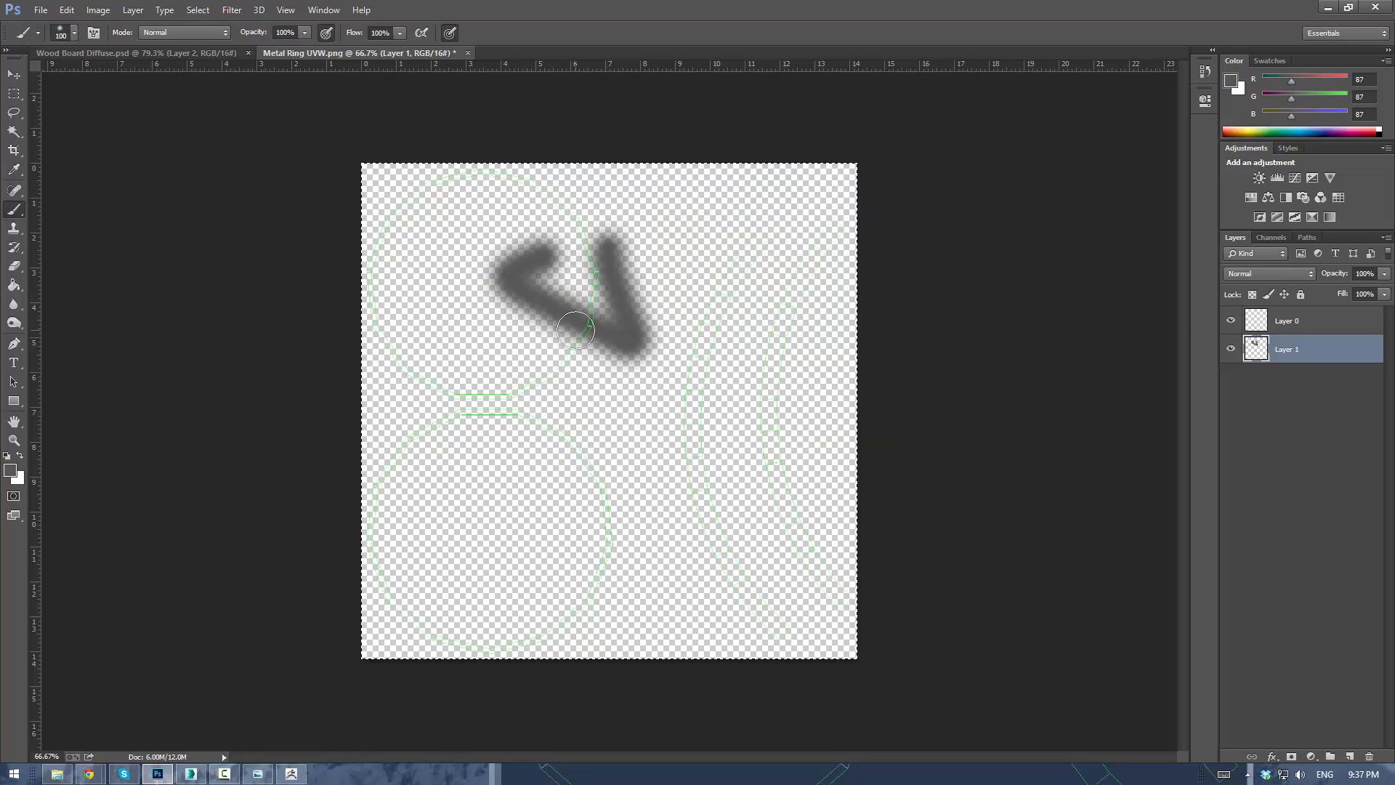
{"action": "key", "text": "bracketright"}
{"action": "key", "text": "bracketright"}
{"action": "key", "text": "bracketright"}
{"action": "key", "text": "bracketright"}
{"action": "key", "text": "bracketright"}
{"action": "key", "text": "bracketright"}
{"action": "key", "text": "bracketright"}
{"action": "key", "text": "bracketright"}
{"action": "key", "text": "bracketright"}
{"action": "key", "text": "bracketright"}
{"action": "key", "text": "bracketright"}
{"action": "key", "text": "bracketright"}
{"action": "key", "text": "bracketright"}
{"action": "key", "text": "bracketright"}
{"action": "mouse_move", "coordinate": [564, 273]}
{"action": "left_mouse_down"}
{"action": "mouse_move", "coordinate": [595, 408]}
{"action": "mouse_move", "coordinate": [511, 290]}
{"action": "mouse_move", "coordinate": [423, 255]}
{"action": "mouse_move", "coordinate": [505, 374]}
{"action": "mouse_move", "coordinate": [436, 514]}
{"action": "mouse_move", "coordinate": [718, 404]}
{"action": "mouse_move", "coordinate": [778, 271]}
{"action": "mouse_move", "coordinate": [857, 551]}
{"action": "mouse_move", "coordinate": [420, 380]}
{"action": "mouse_move", "coordinate": [952, 374]}
{"action": "mouse_move", "coordinate": [243, 461]}
{"action": "mouse_move", "coordinate": [352, 461]}
{"action": "mouse_move", "coordinate": [302, 358]}
{"action": "mouse_move", "coordinate": [392, 383]}
{"action": "mouse_move", "coordinate": [545, 386]}
{"action": "mouse_move", "coordinate": [81, 377]}
{"action": "mouse_move", "coordinate": [56, 305]}
{"action": "left_mouse_up"}
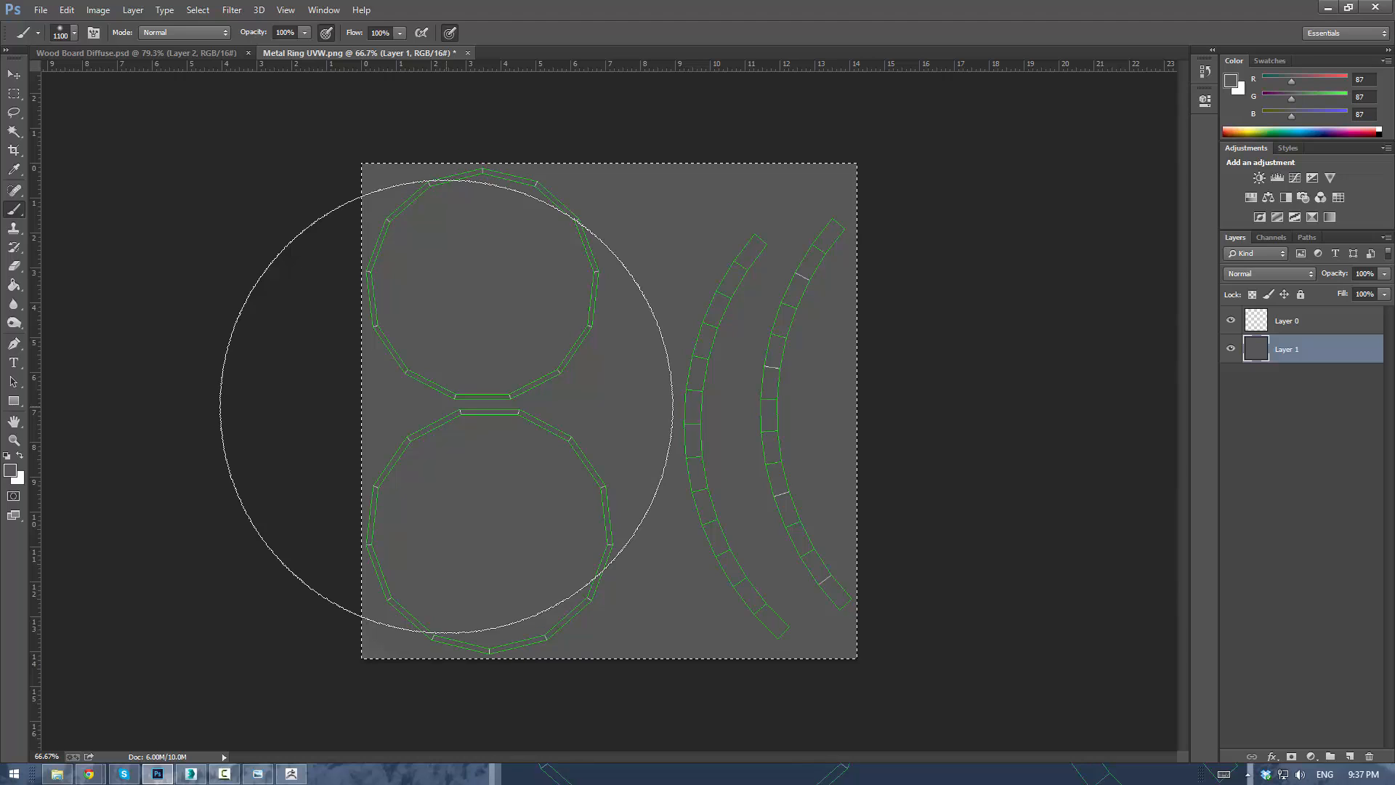
Darken the upper ends of both curved UV strips on the gray layer with the Burn tool at 50% exposure.
{"action": "key", "text": "o"}
{"action": "left_click", "coordinate": [13, 323]}
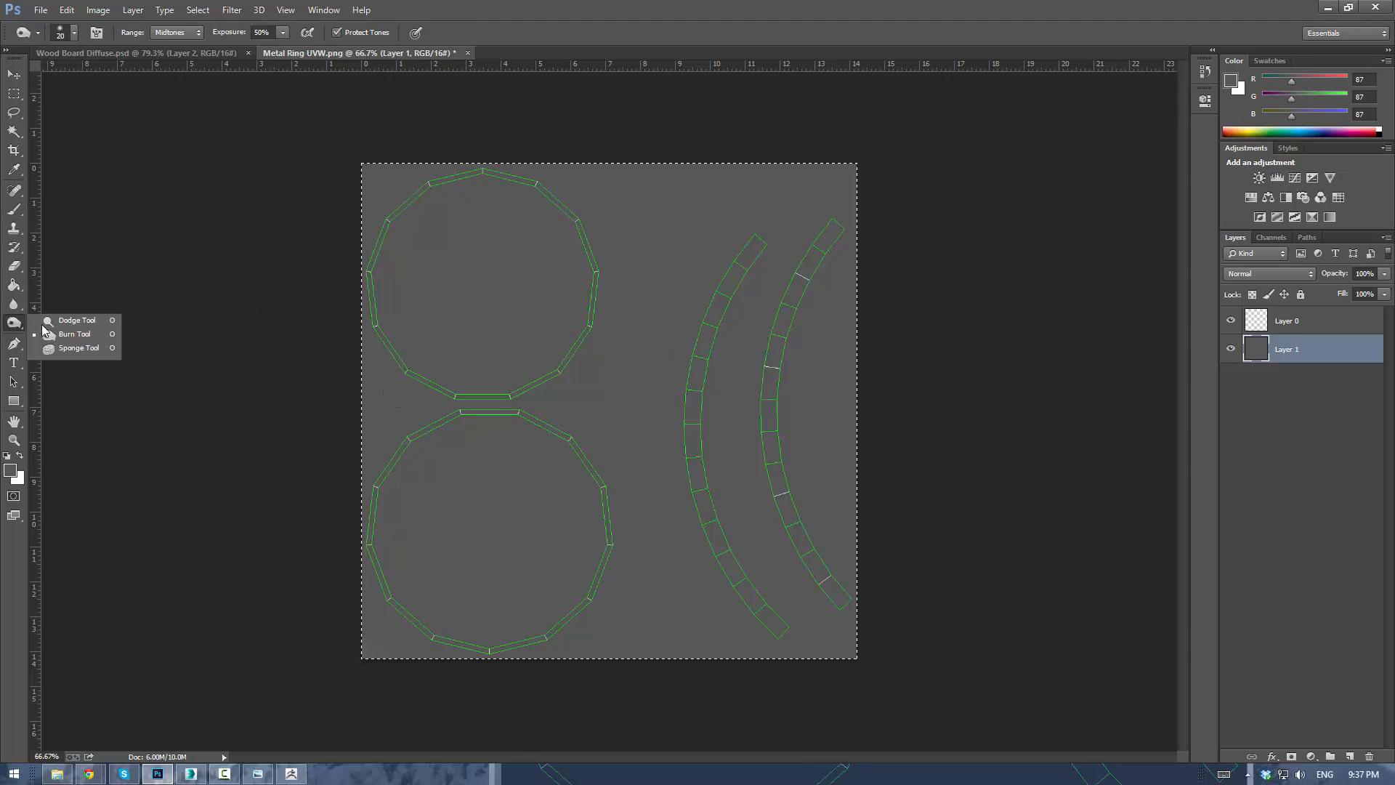
{"action": "left_click", "coordinate": [44, 332]}
{"action": "scroll", "coordinate": [827, 217], "scroll_direction": "up", "scroll_amount": 14, "text": "alt"}
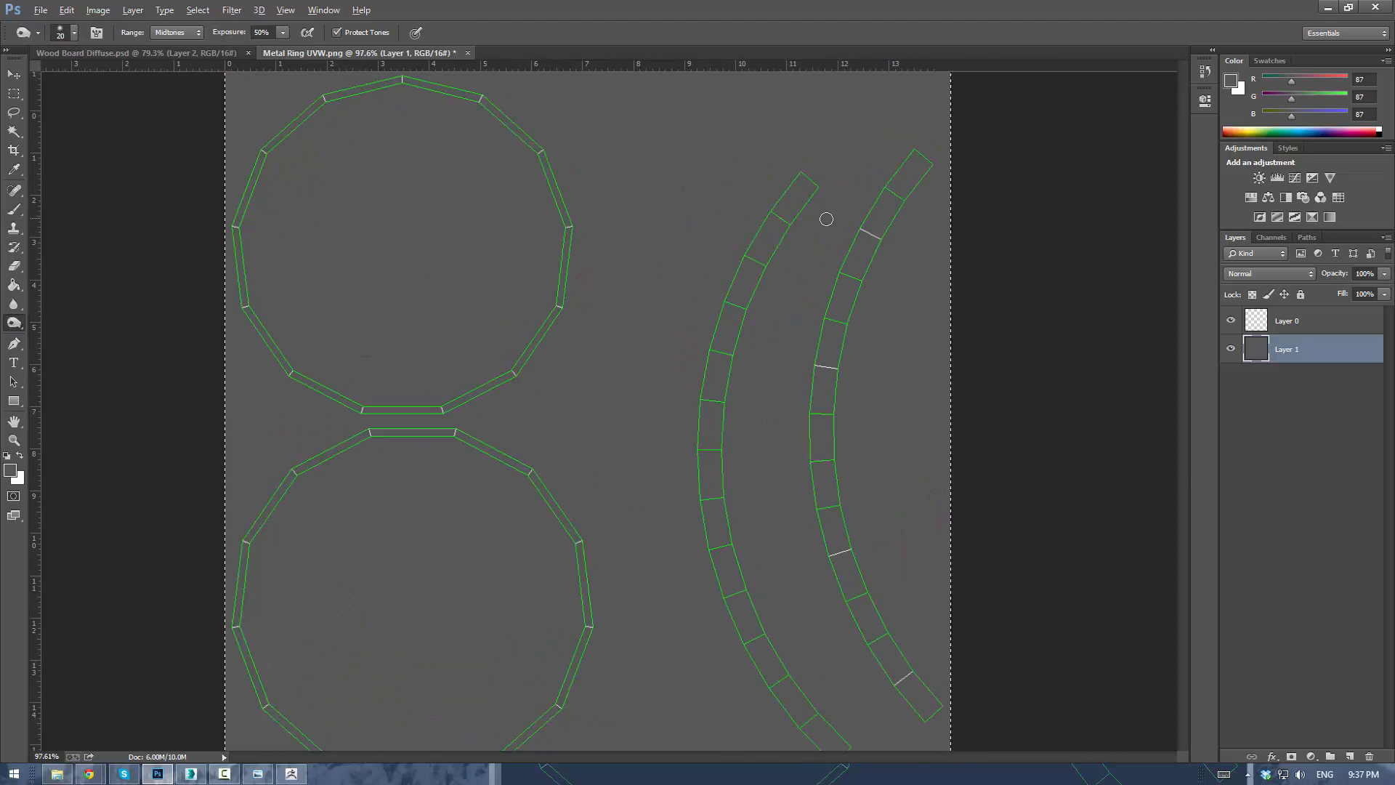
{"action": "left_click_drag", "start_coordinate": [759, 110], "coordinate": [799, 143]}
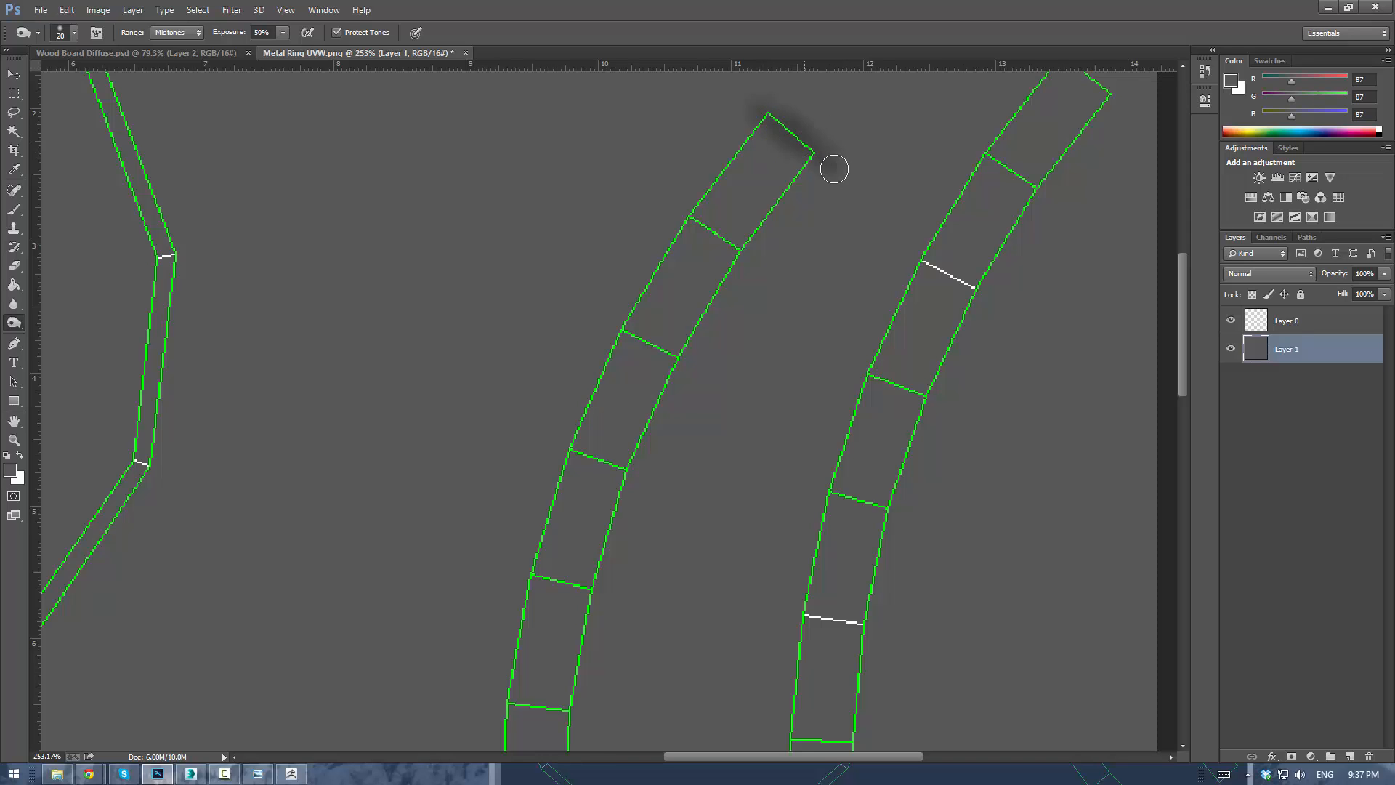
{"action": "key", "text": "ctrl+d"}
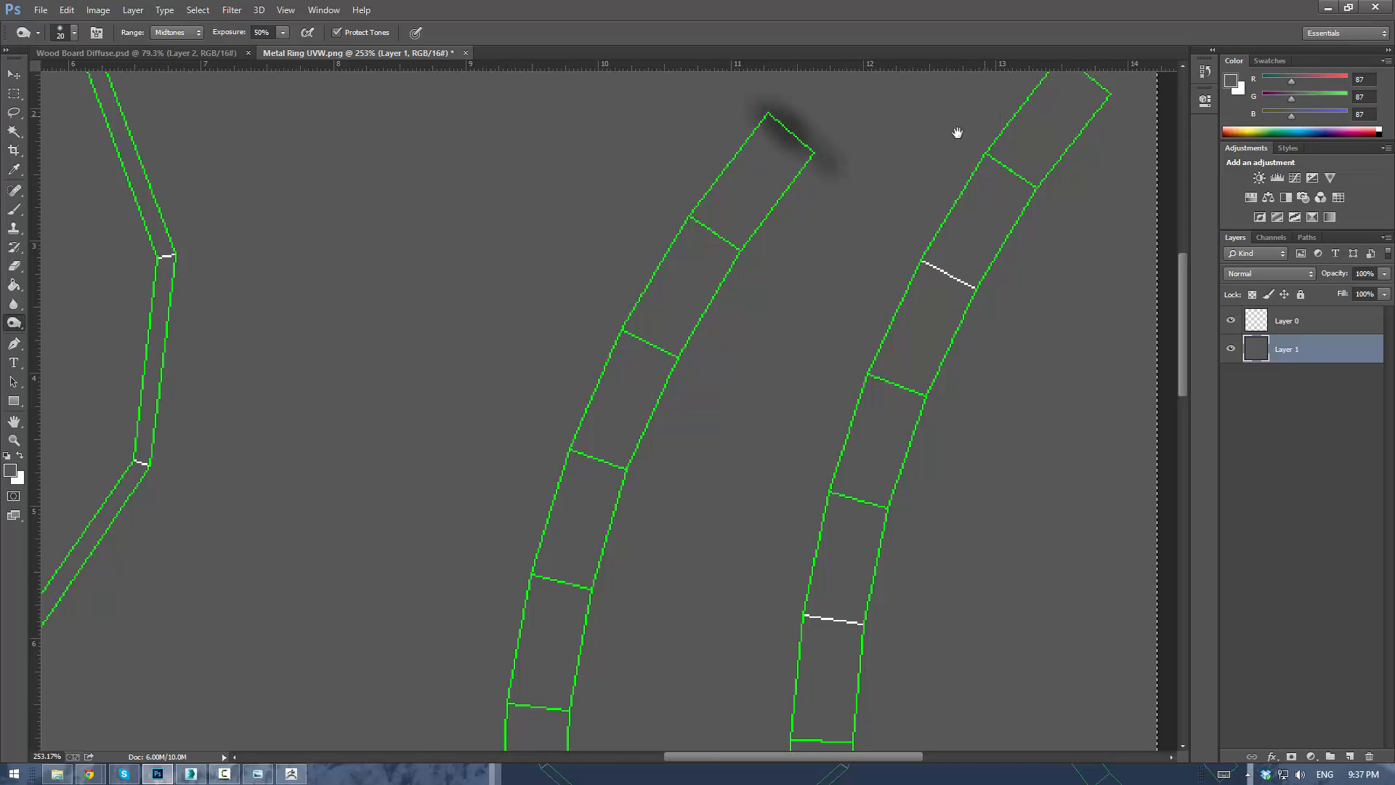
{"action": "left_click_drag", "start_coordinate": [957, 134], "coordinate": [750, 243]}
{"action": "left_click_drag", "start_coordinate": [997, 116], "coordinate": [794, 219]}
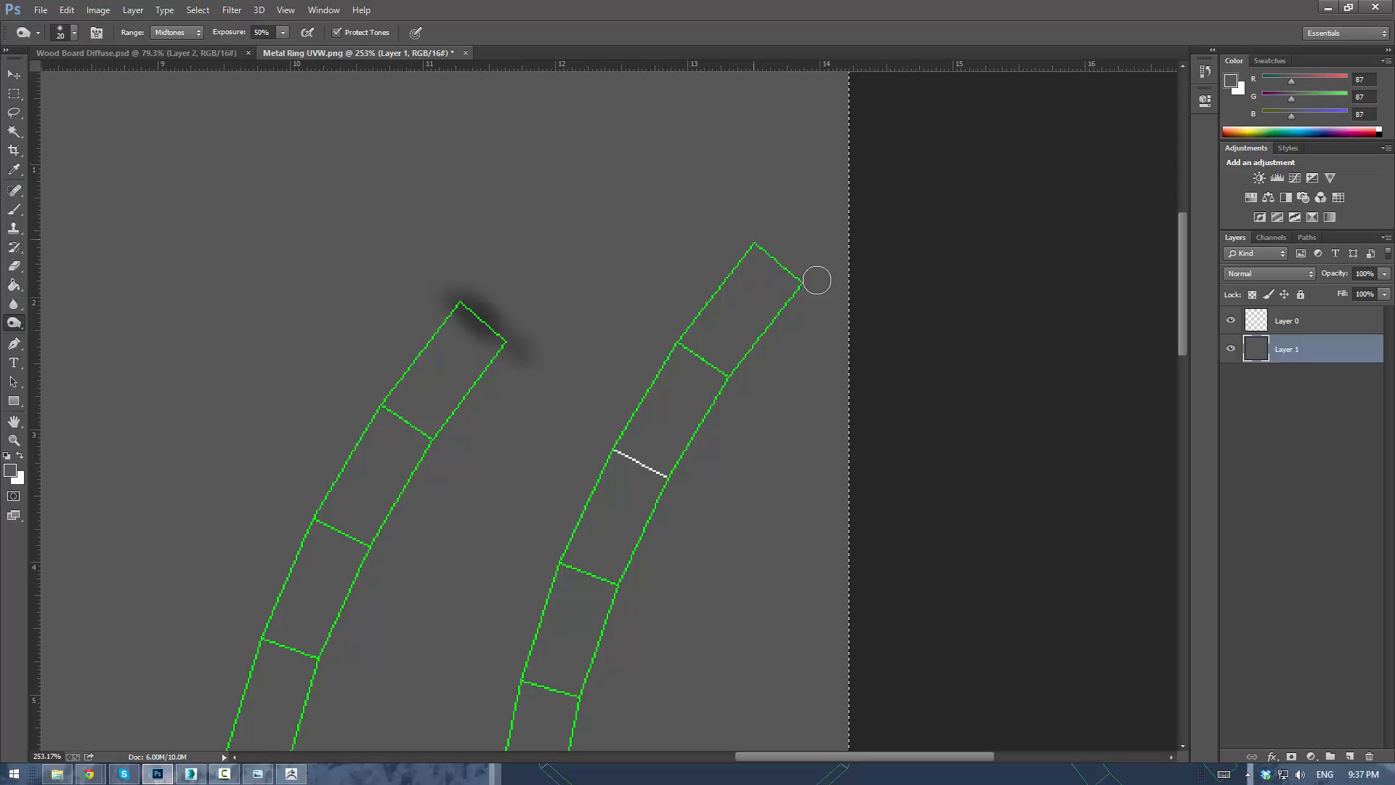
{"action": "left_click_drag", "start_coordinate": [753, 242], "coordinate": [806, 287]}
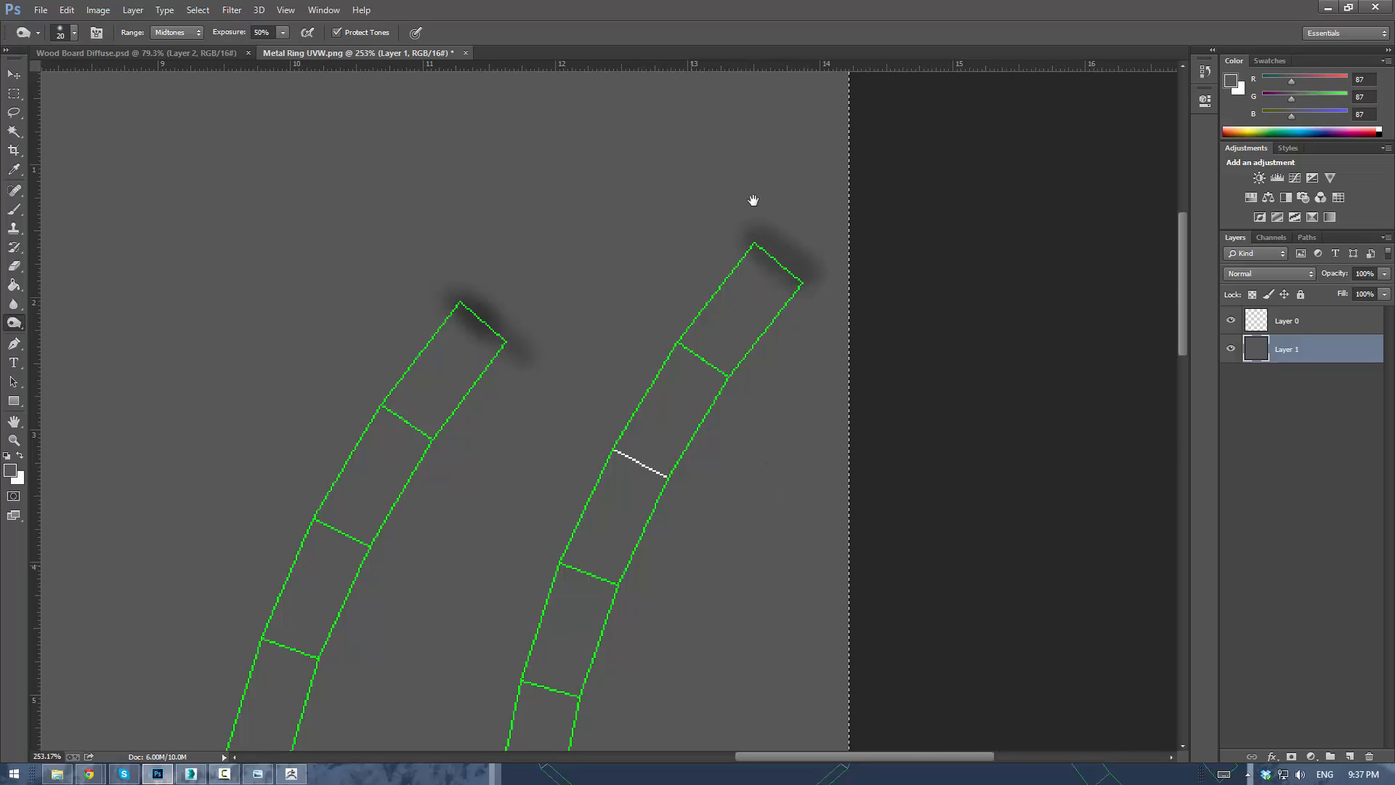
Burn the lower ends of both curved UV strips on the gray layer.
{"action": "left_click_drag", "start_coordinate": [753, 201], "coordinate": [757, 175]}
{"action": "left_click_drag", "start_coordinate": [734, 508], "coordinate": [725, 254]}
{"action": "left_click_drag", "start_coordinate": [707, 434], "coordinate": [682, 282]}
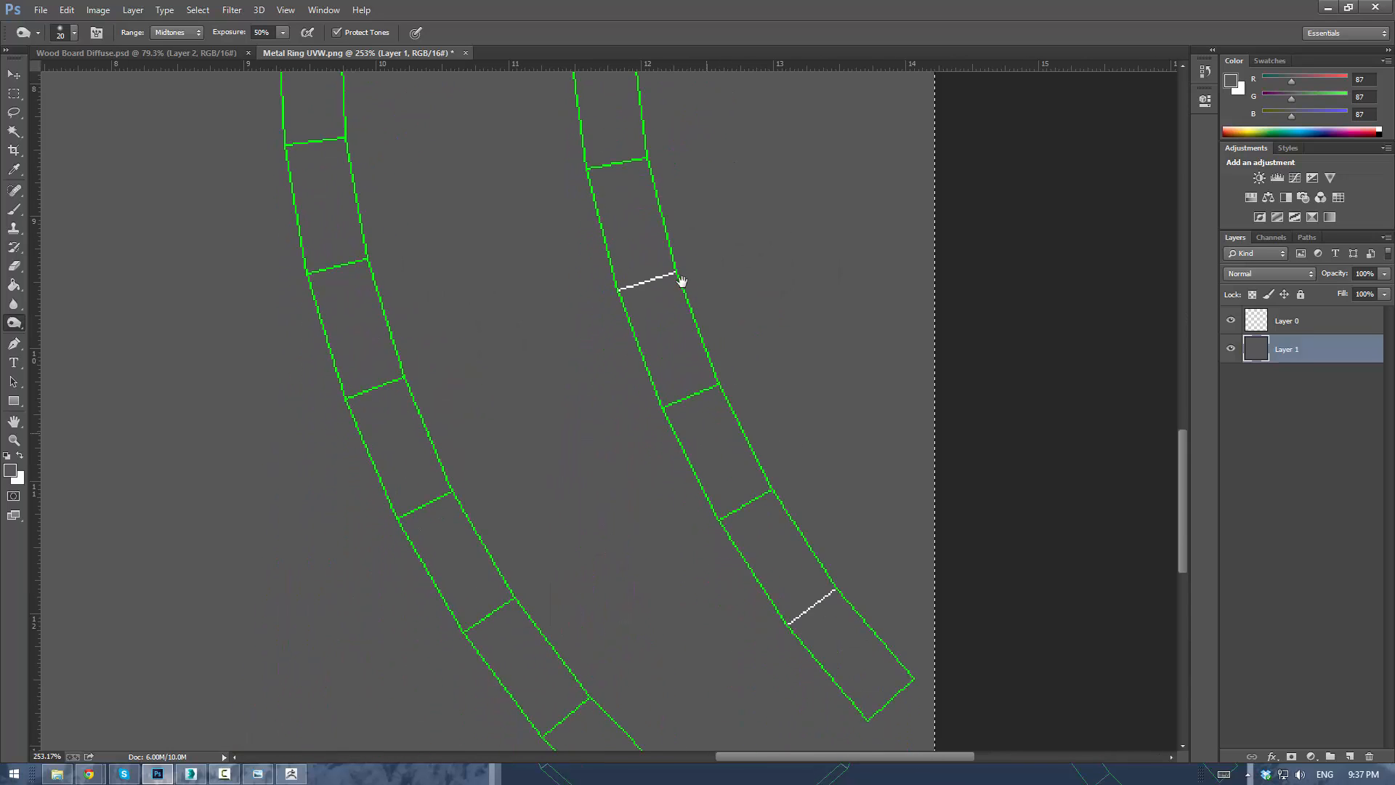
{"action": "left_click_drag", "start_coordinate": [654, 490], "coordinate": [623, 299]}
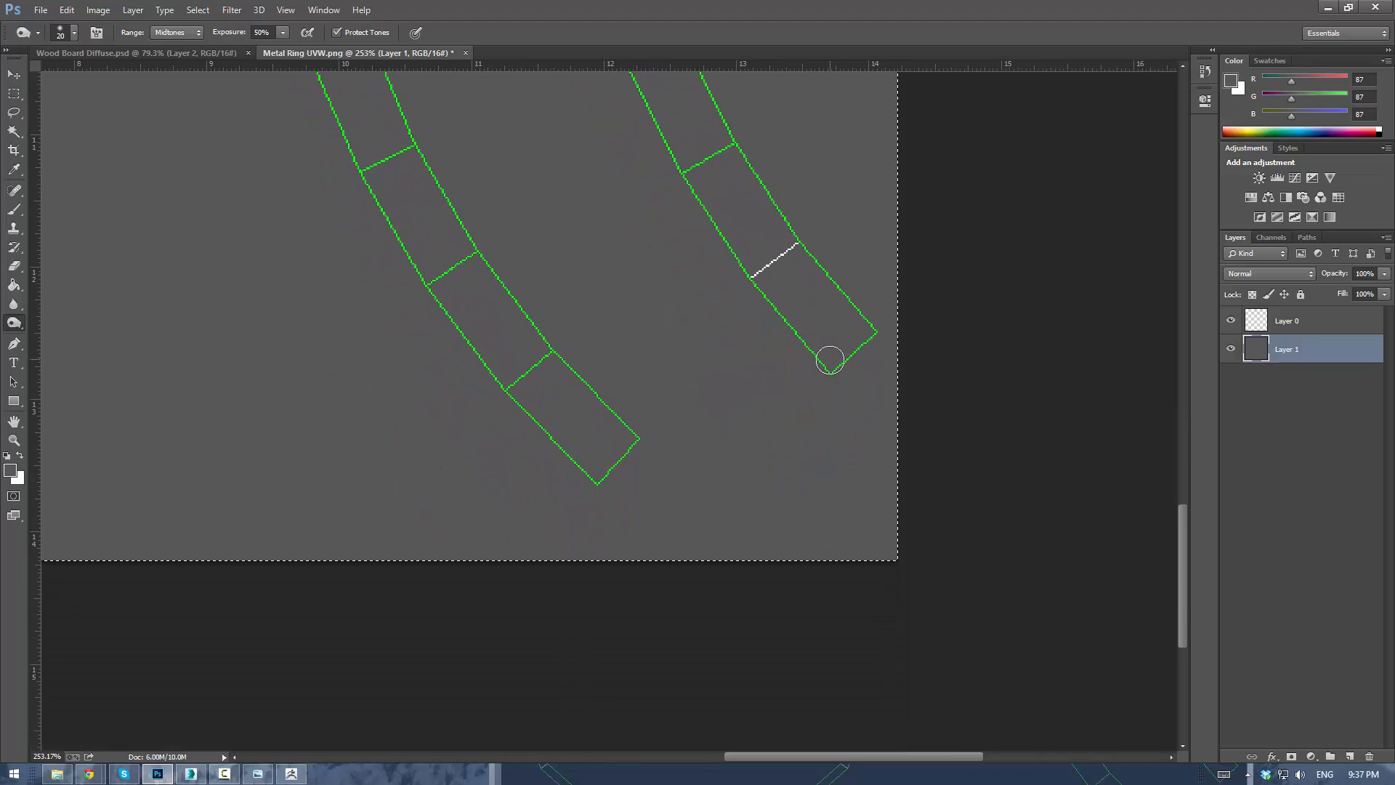
{"action": "left_click_drag", "start_coordinate": [850, 349], "coordinate": [852, 355]}
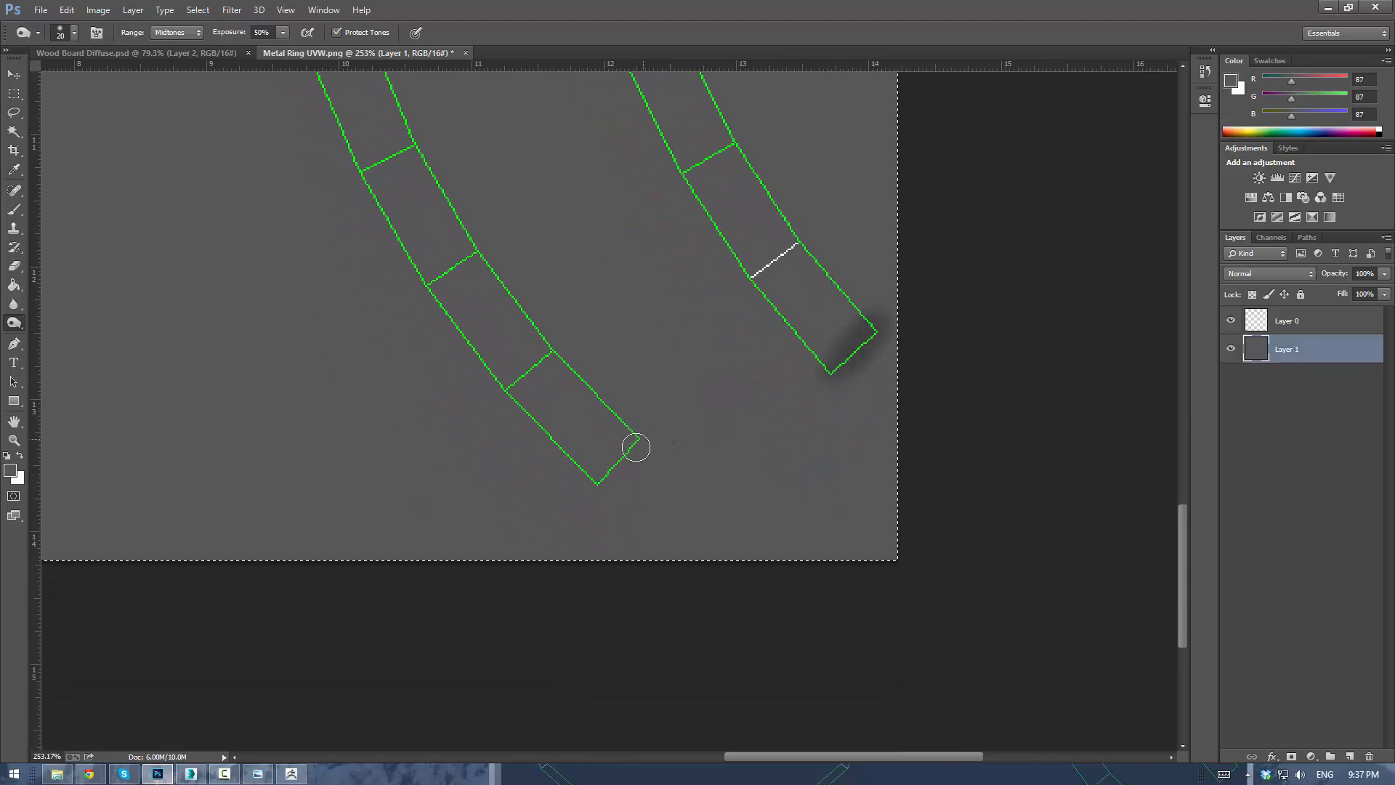
{"action": "left_click_drag", "start_coordinate": [636, 445], "coordinate": [602, 486]}
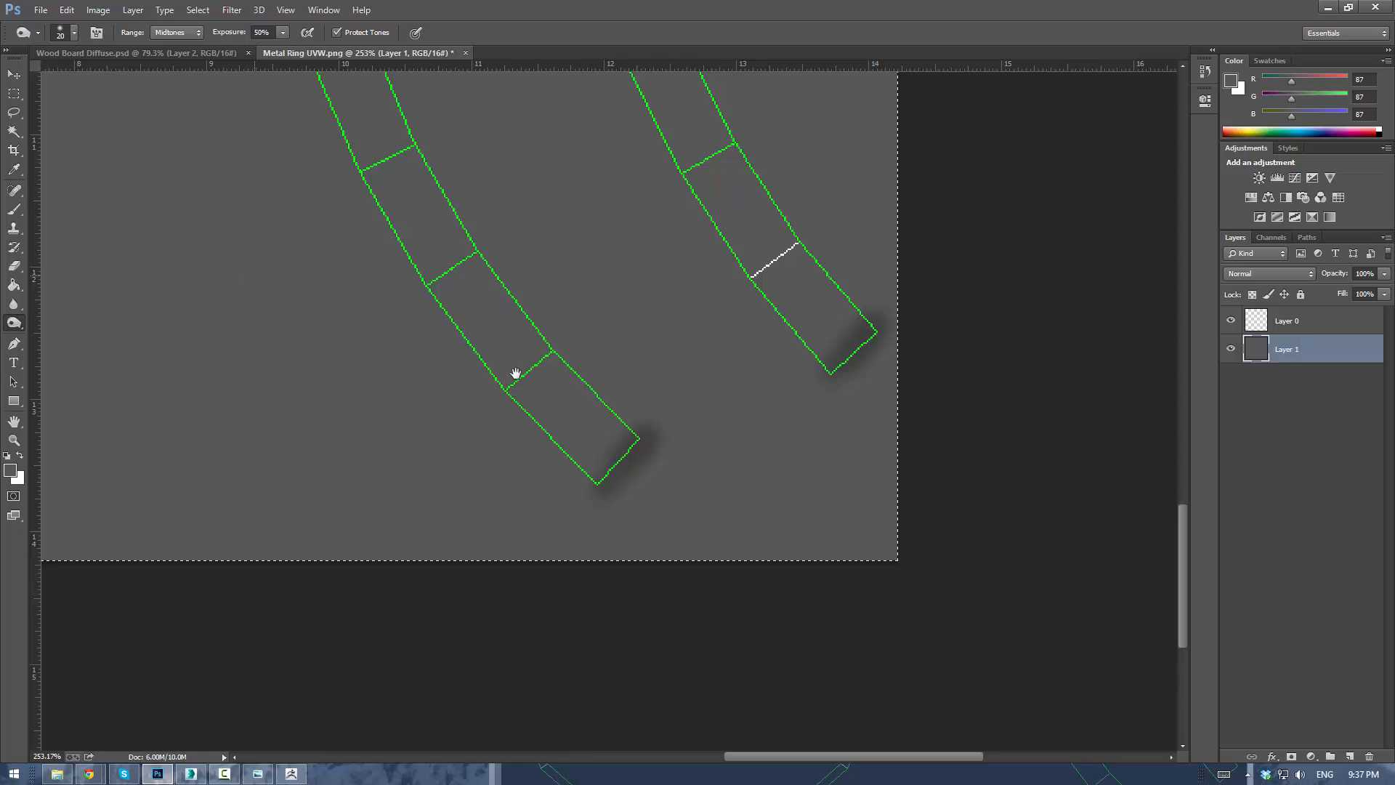
{"action": "left_click_drag", "start_coordinate": [516, 373], "coordinate": [610, 414]}
{"action": "key", "text": "ctrl+0"}
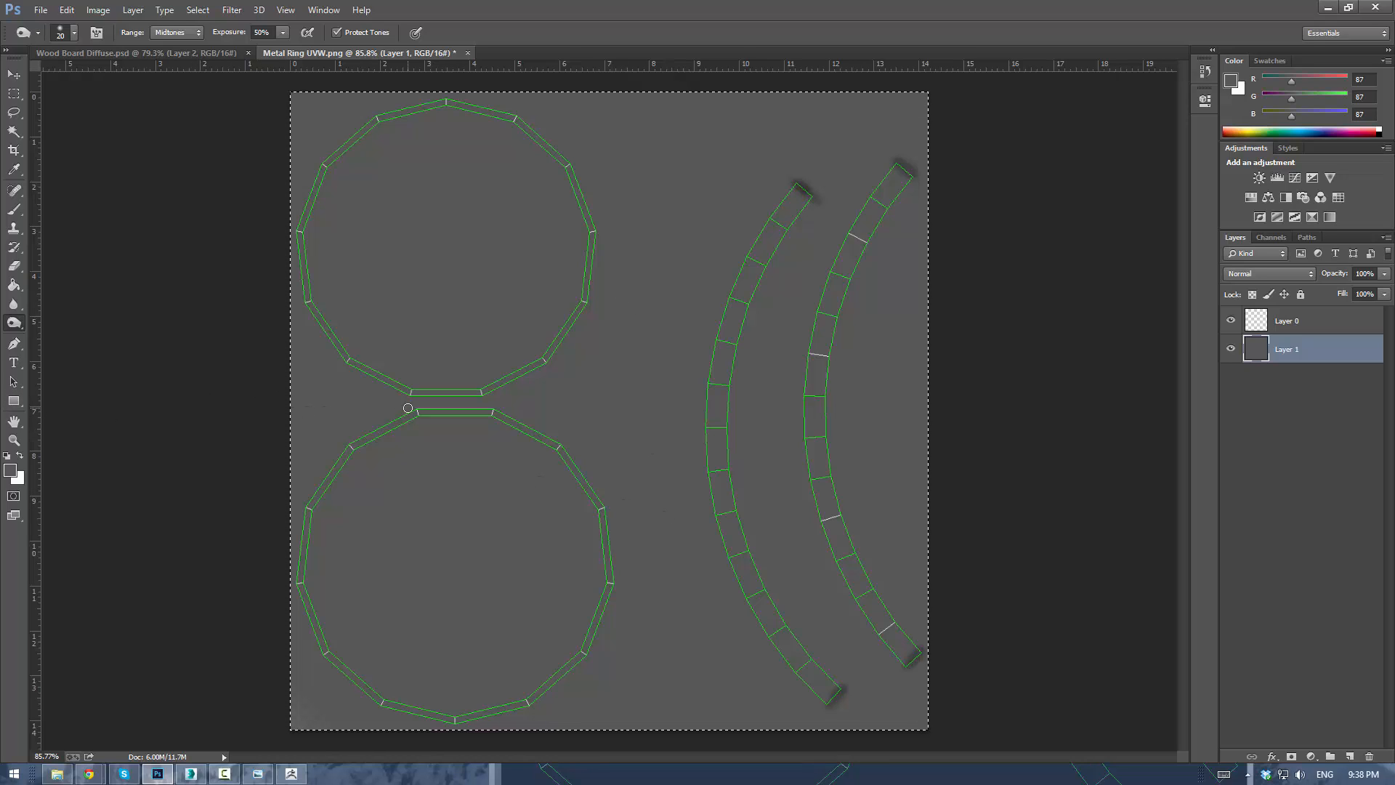
Enlarge the Burn brush to 900 px and darken the area around the two ring outlines with broad, soft shading.
{"action": "key", "text": "bracketright"}
{"action": "key", "text": "bracketright"}
{"action": "key", "text": "bracketright"}
{"action": "key", "text": "bracketright"}
{"action": "key", "text": "bracketright"}
{"action": "key", "text": "bracketright"}
{"action": "key", "text": "bracketright"}
{"action": "key", "text": "bracketright"}
{"action": "key", "text": "bracketright"}
{"action": "key", "text": "bracketright"}
{"action": "key", "text": "bracketright"}
{"action": "key", "text": "bracketright"}
{"action": "key", "text": "bracketright"}
{"action": "key", "text": "bracketright"}
{"action": "key", "text": "bracketright"}
{"action": "key", "text": "bracketright"}
{"action": "key", "text": "bracketright"}
{"action": "key", "text": "bracketright"}
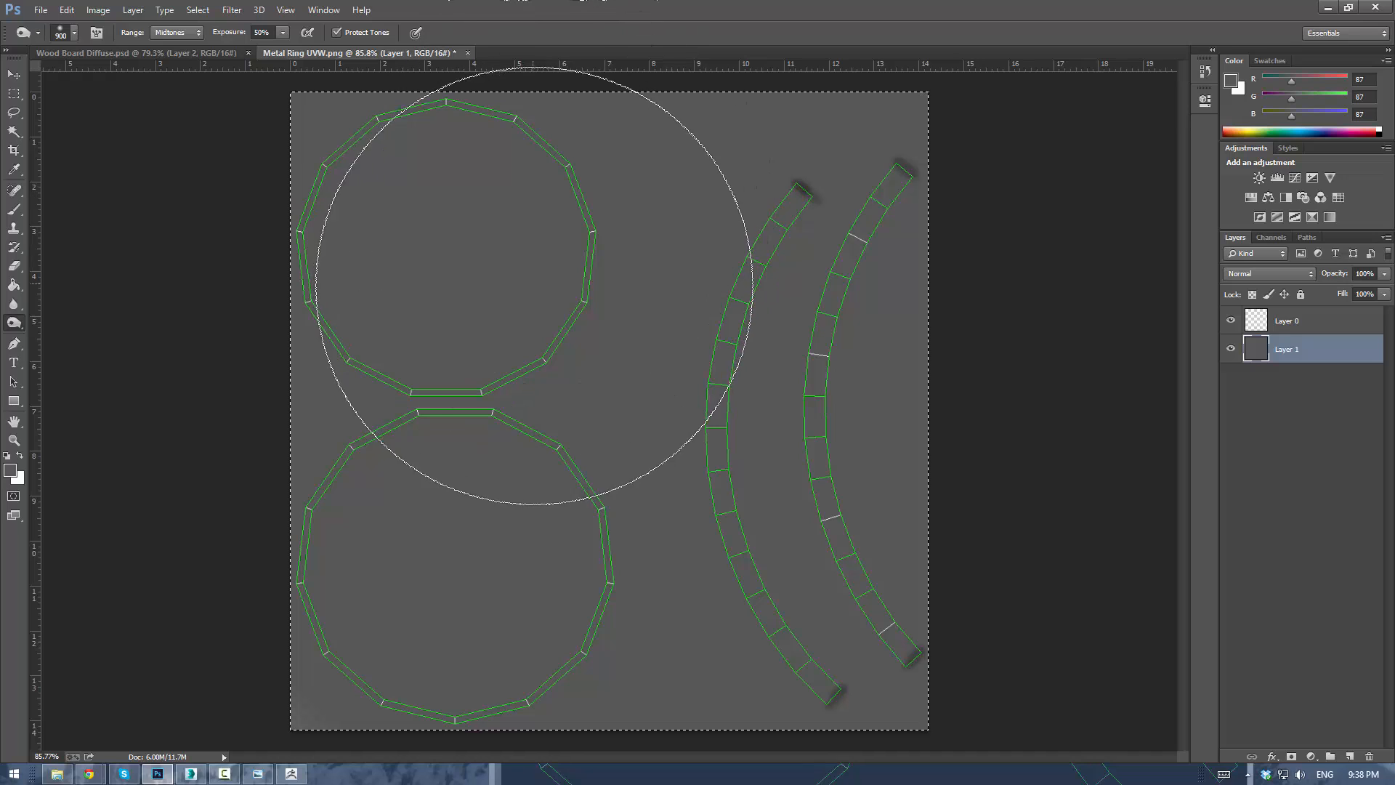
{"action": "mouse_move", "coordinate": [509, 309]}
{"action": "left_mouse_down"}
{"action": "mouse_move", "coordinate": [410, 579]}
{"action": "mouse_move", "coordinate": [384, 543]}
{"action": "mouse_move", "coordinate": [370, 566]}
{"action": "left_mouse_up"}
Reduce the Burn brush size to 125 px.
{"action": "key", "text": "bracketleft"}
{"action": "key", "text": "bracketleft"}
{"action": "key", "text": "bracketleft"}
{"action": "key", "text": "bracketleft"}
{"action": "key", "text": "bracketleft"}
{"action": "key", "text": "bracketleft"}
{"action": "key", "text": "bracketleft"}
{"action": "key", "text": "bracketleft"}
{"action": "key", "text": "bracketleft"}
{"action": "key", "text": "bracketleft"}
{"action": "key", "text": "bracketleft"}
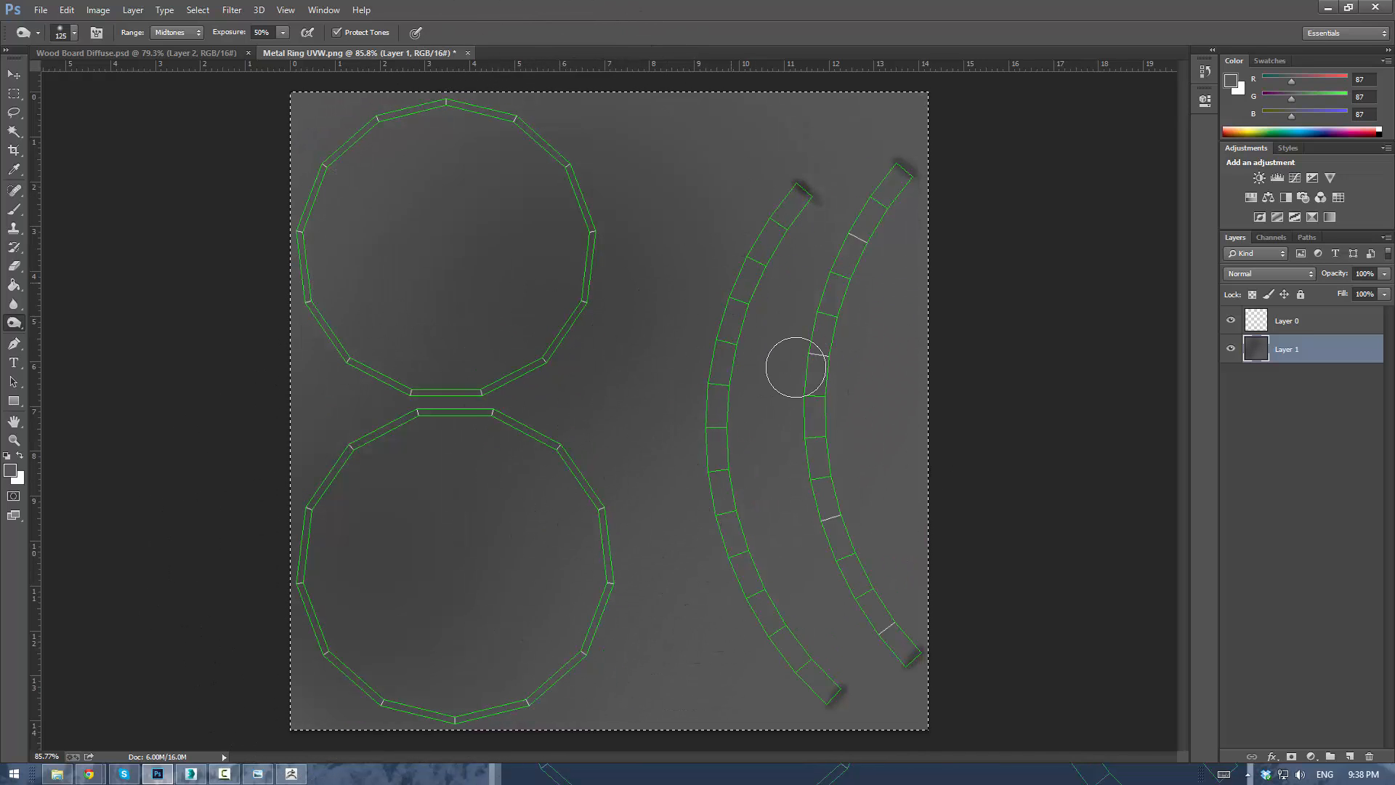
Try burning dark patches along the inner curved strip, and undo these strokes along with the last broad burn.
{"action": "left_click_drag", "start_coordinate": [723, 292], "coordinate": [674, 370]}
{"action": "left_click_drag", "start_coordinate": [692, 542], "coordinate": [704, 572]}
{"action": "key", "text": "ctrl+alt+z"}
{"action": "key", "text": "ctrl+alt+z"}
{"action": "key", "text": "ctrl+alt+z"}
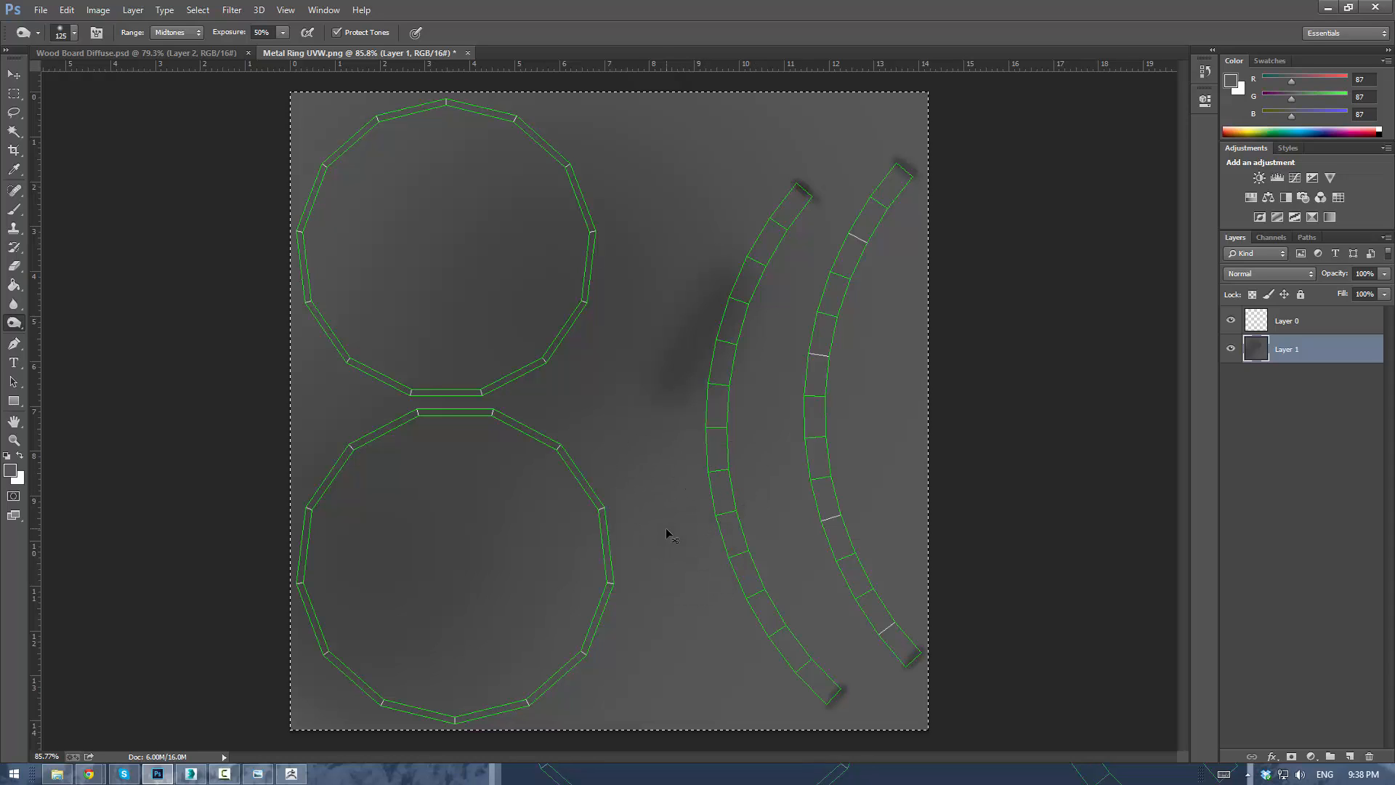
{"action": "key", "text": "ctrl+alt+z"}
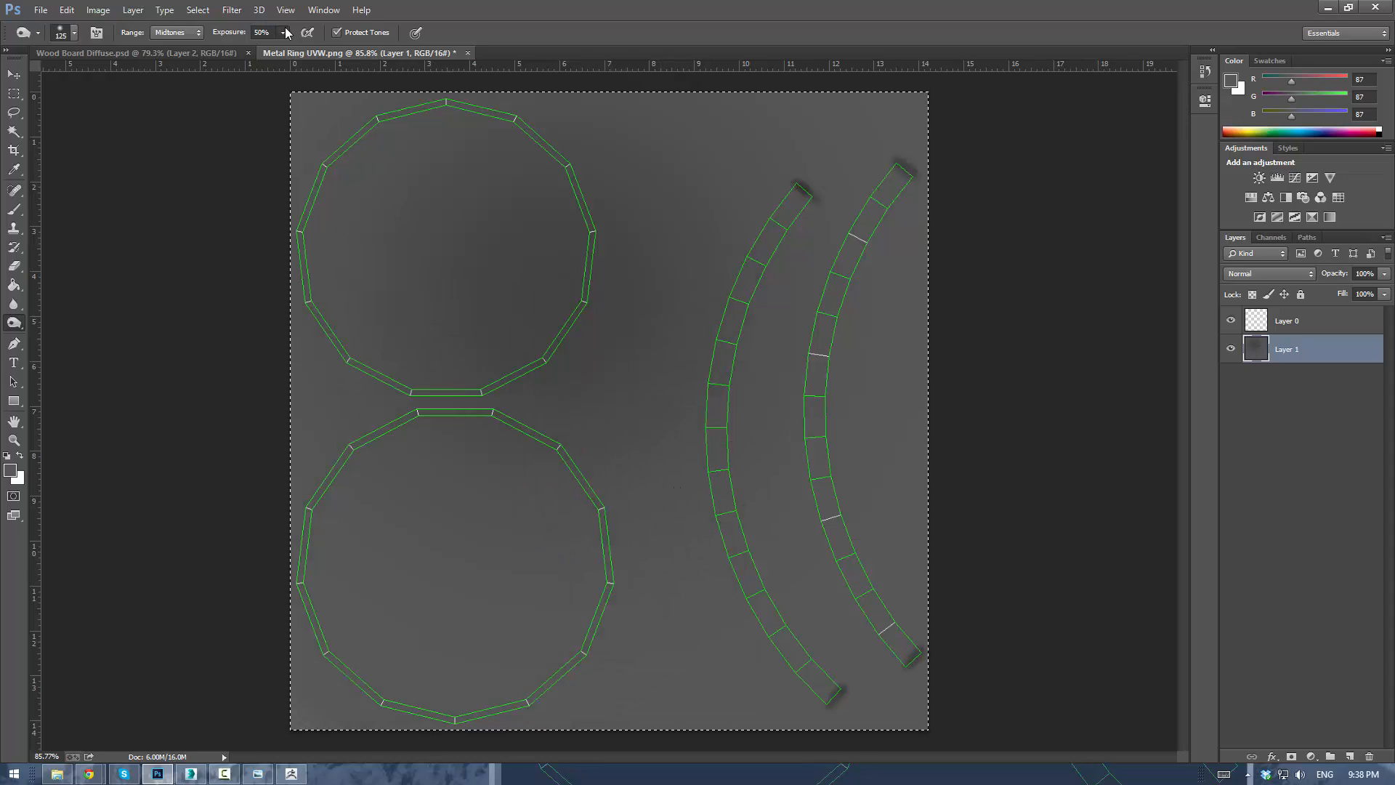
Lower the Burn exposure to 16% and add subtle dark patches over the ring outlines and along both curved strips.
{"action": "left_click_drag", "start_coordinate": [276, 51], "coordinate": [257, 51]}
{"action": "left_click_drag", "start_coordinate": [405, 109], "coordinate": [567, 160]}
{"action": "left_click_drag", "start_coordinate": [604, 477], "coordinate": [536, 665]}
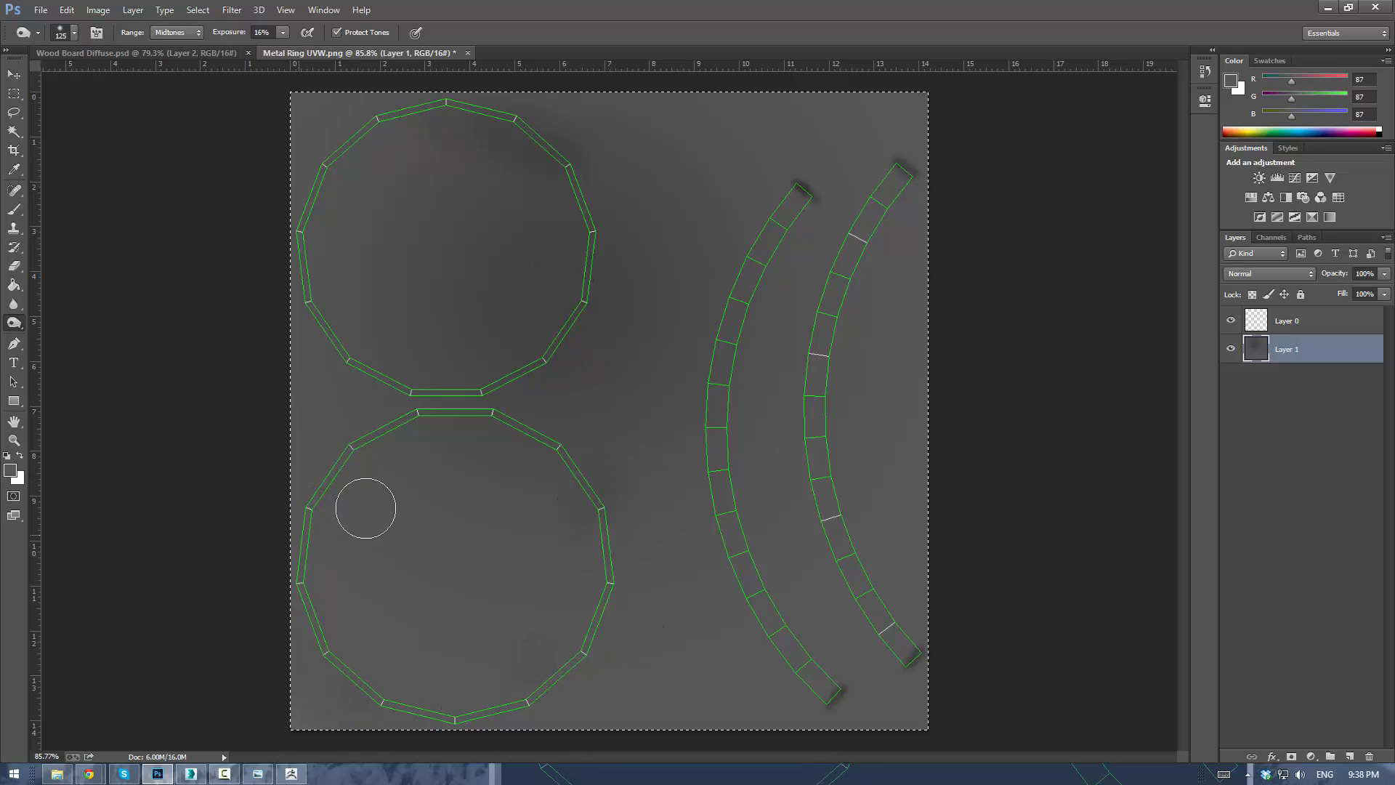
{"action": "left_click_drag", "start_coordinate": [722, 390], "coordinate": [769, 598]}
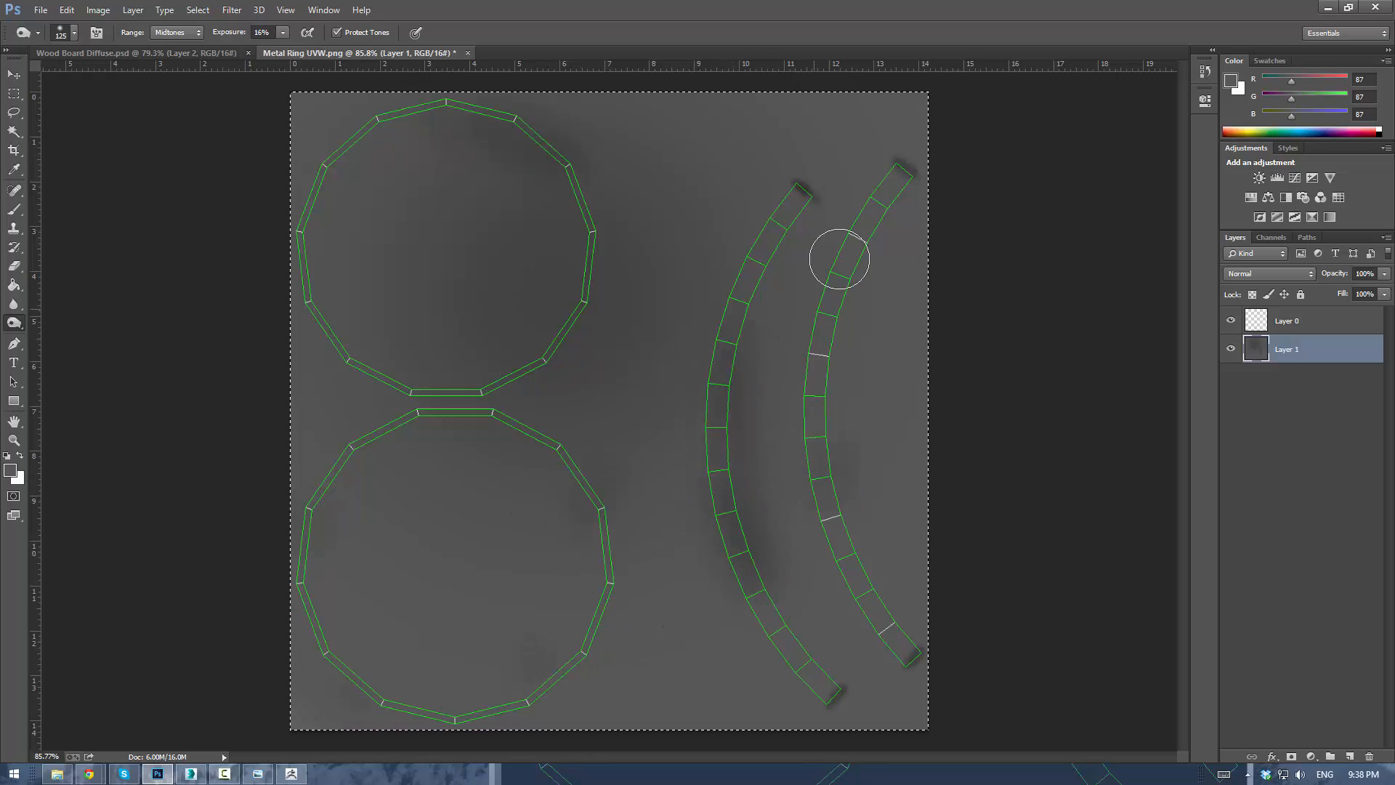
{"action": "left_click_drag", "start_coordinate": [828, 318], "coordinate": [843, 591]}
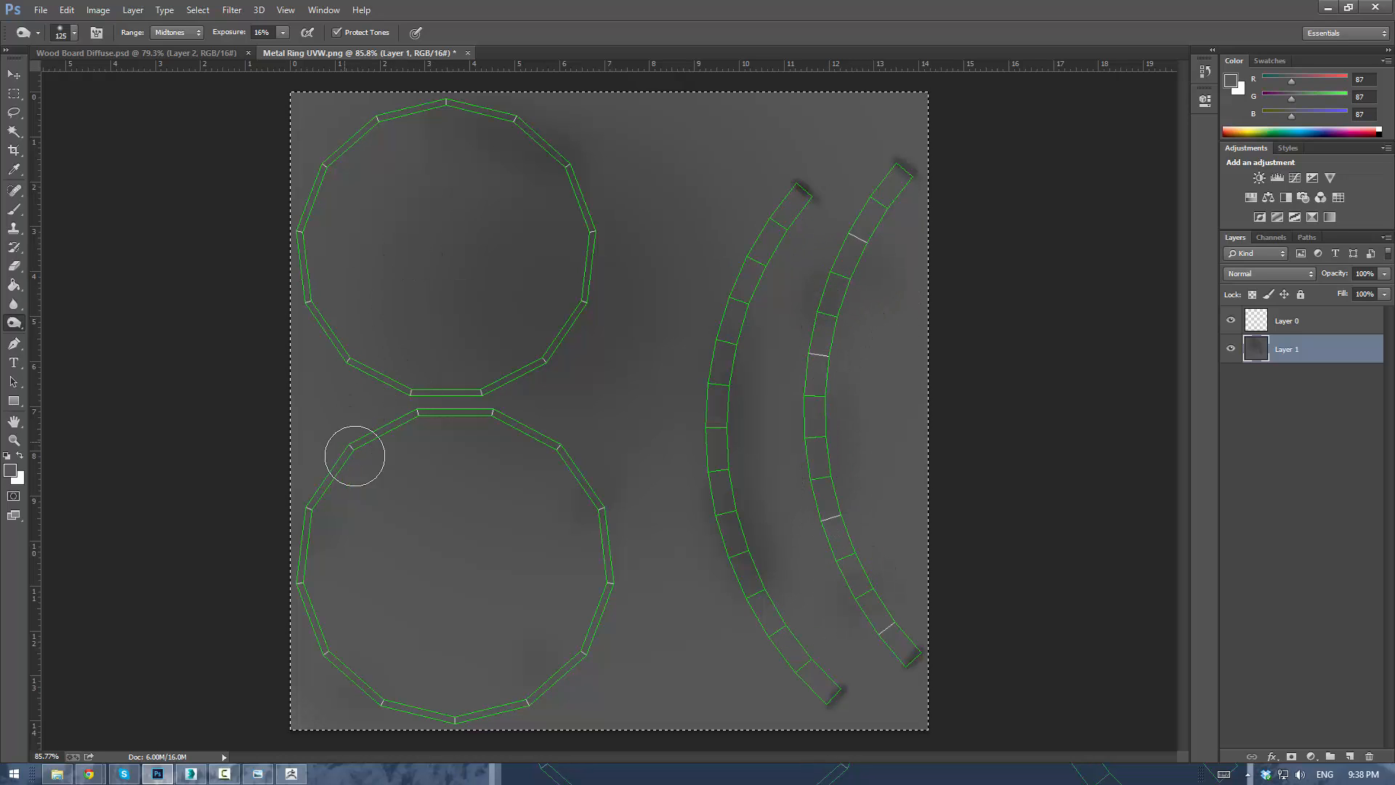
Move the UV template layer below the gray layer and save the document as Metal Ring Diffuse.psd in the Metal Ring folder.
{"action": "left_click", "coordinate": [40, 10]}
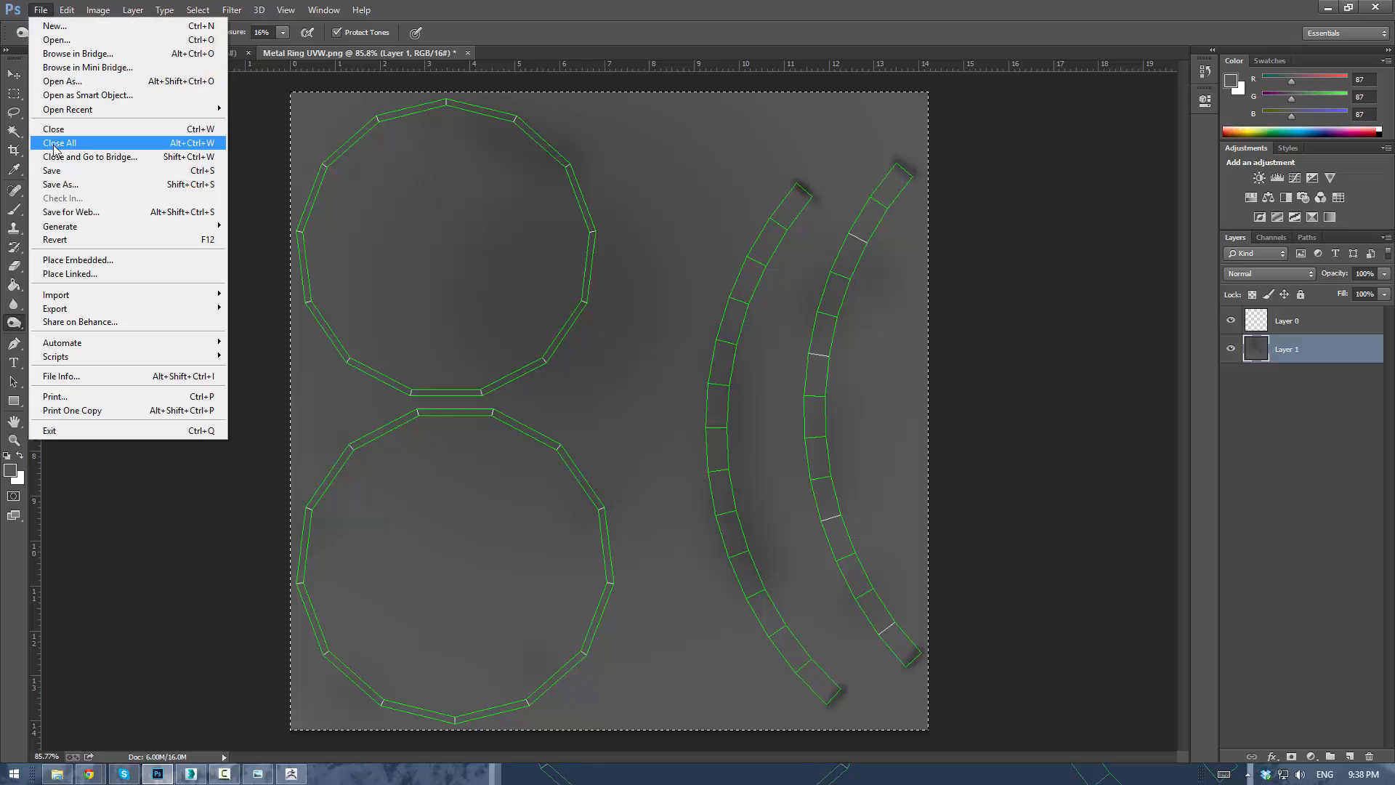
{"action": "left_click_drag", "start_coordinate": [1247, 316], "coordinate": [1298, 372]}
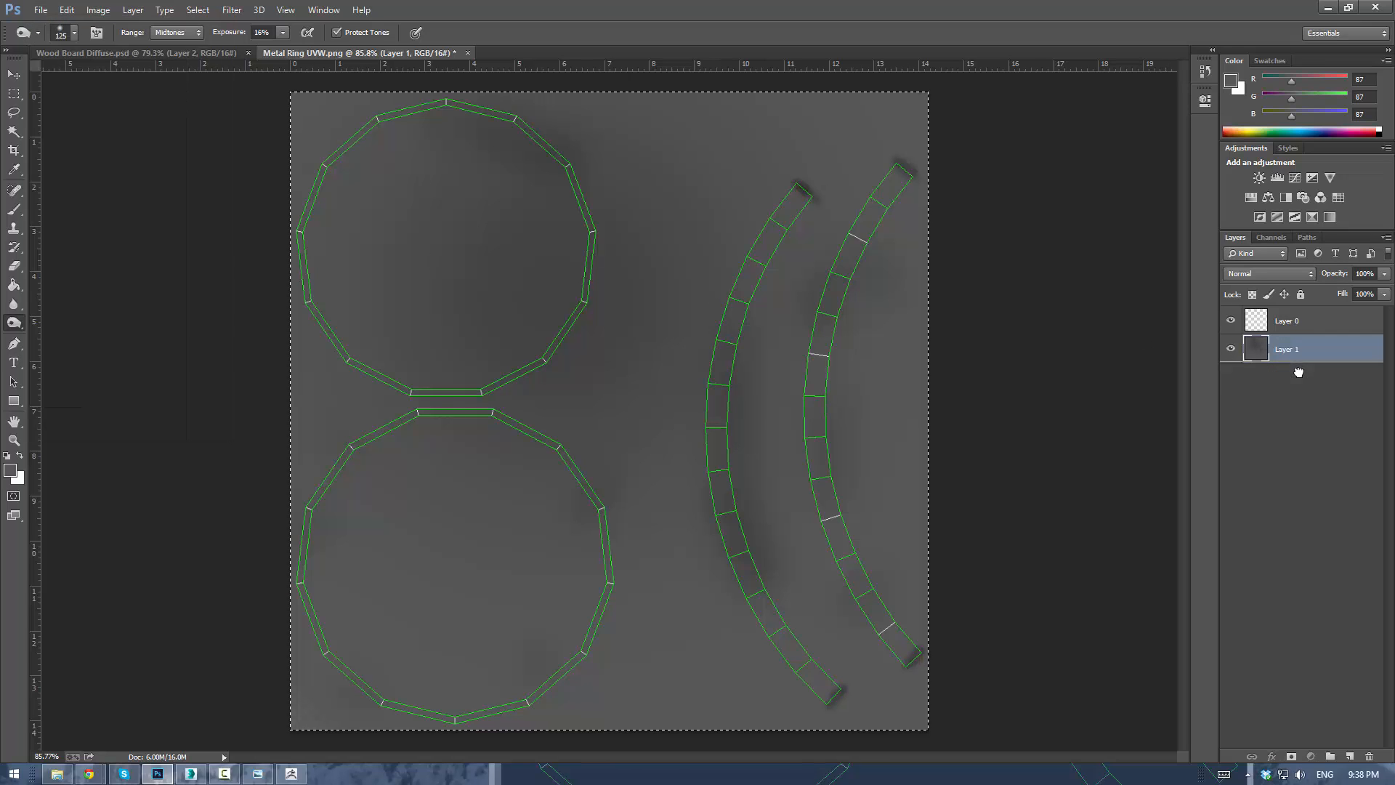
{"action": "left_click", "coordinate": [40, 10]}
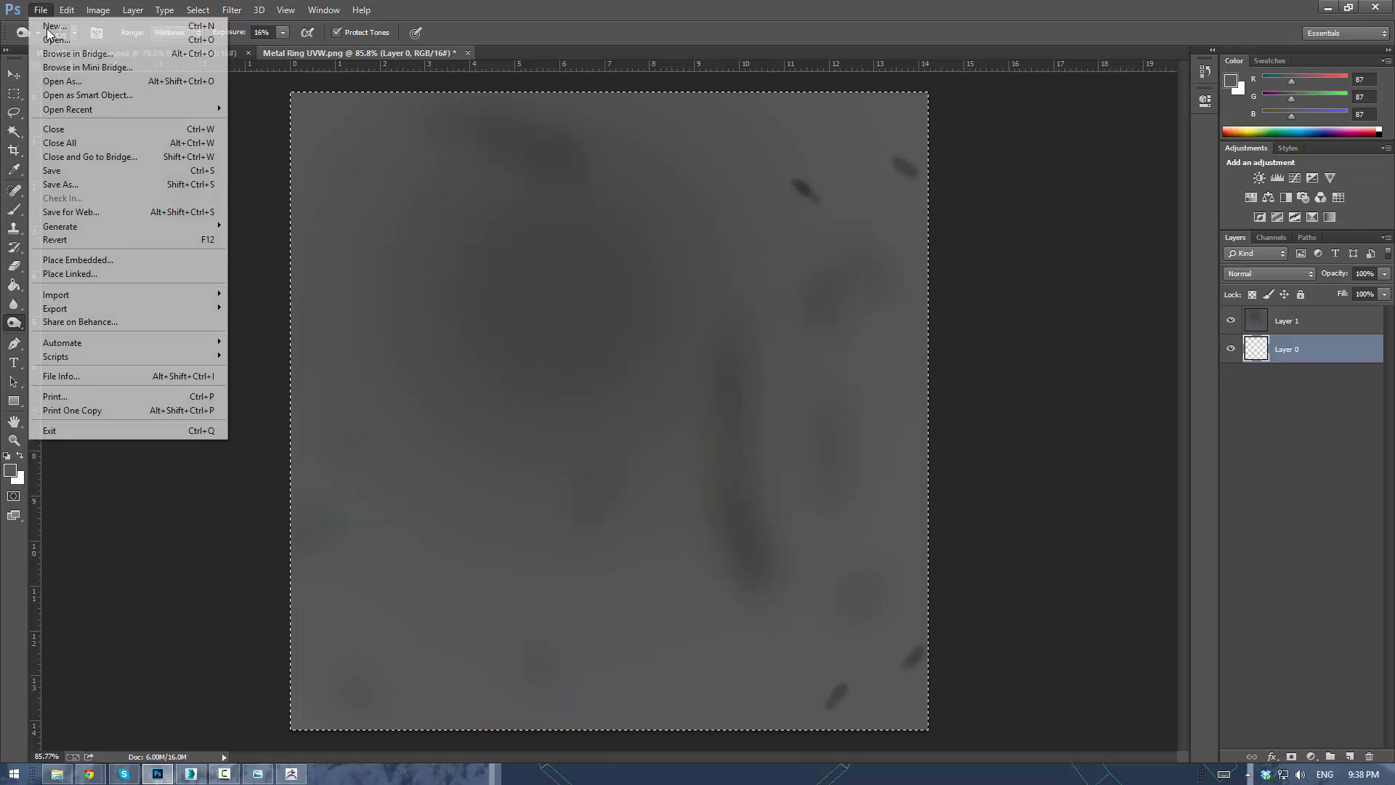
{"action": "left_click", "coordinate": [61, 184]}
{"action": "left_click_drag", "start_coordinate": [140, 319], "coordinate": [146, 317]}
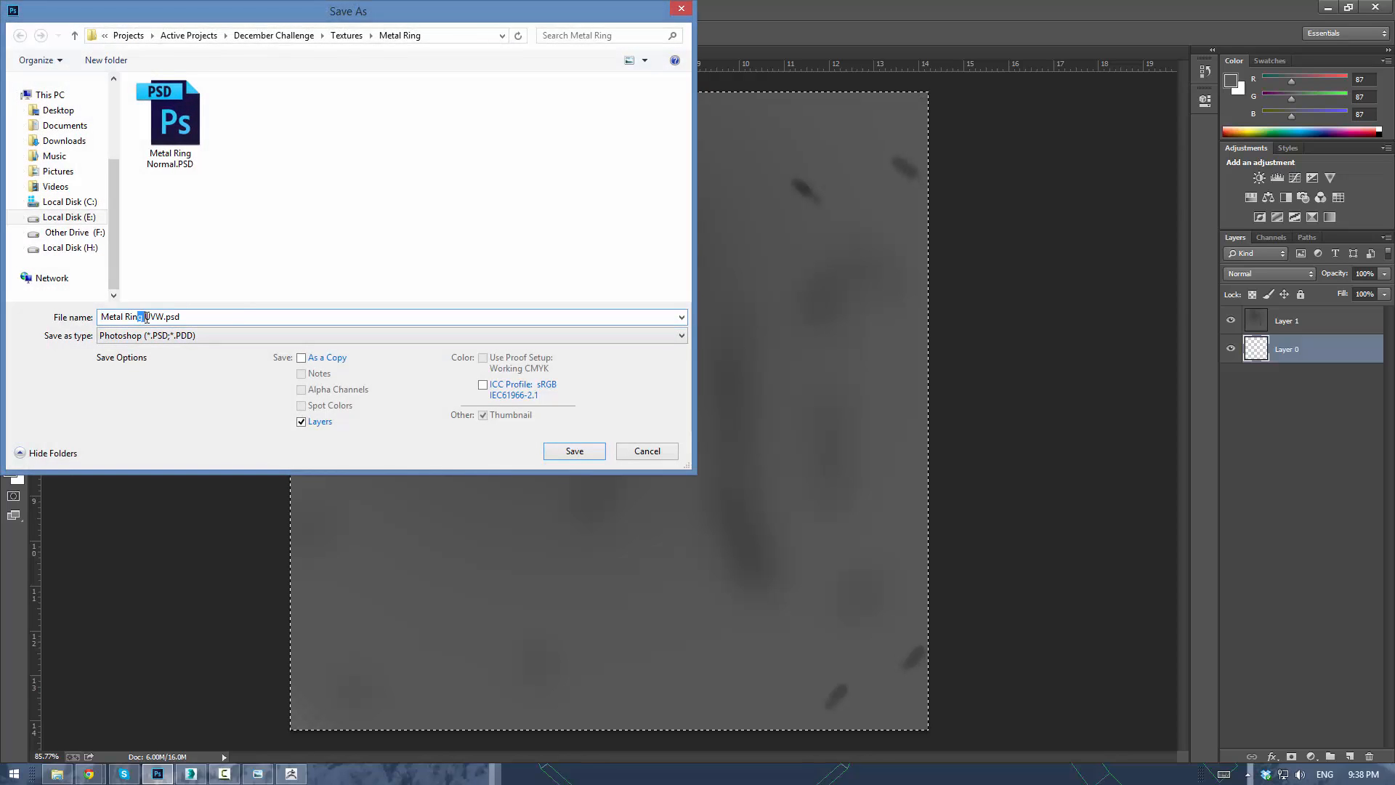
{"action": "double_click", "coordinate": [152, 316]}
{"action": "key", "text": "End"}
{"action": "key", "text": "BackSpace"}
{"action": "key", "text": "BackSpace"}
{"action": "key", "text": "BackSpace"}
{"action": "key", "text": "BackSpace"}
{"action": "type", "text": "Diffuse"}
{"action": "key", "text": "Return"}
{"action": "left_click", "coordinate": [859, 237]}
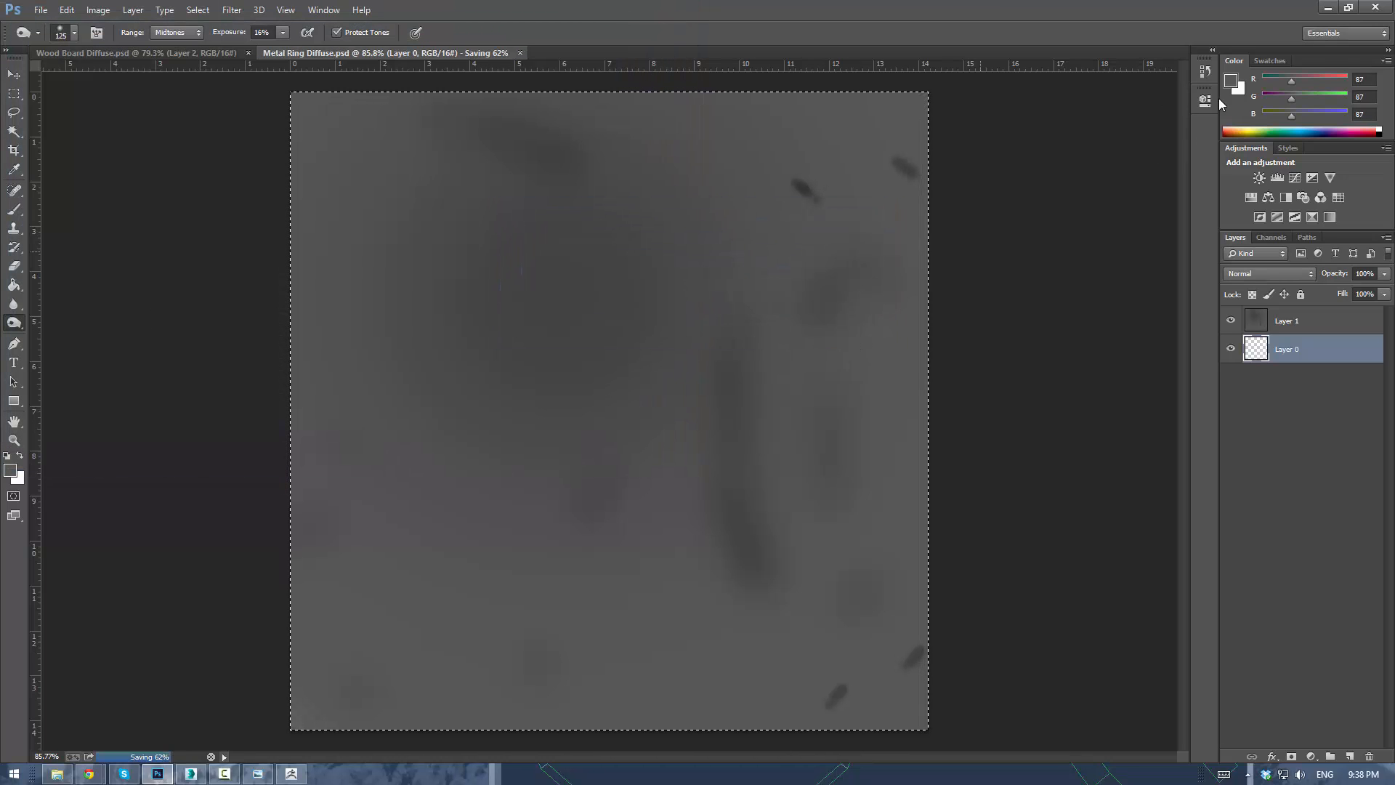
Switch back to 3ds Max, close the UV editor and open the Slate Material Editor.
{"action": "key", "text": "alt+Tab"}
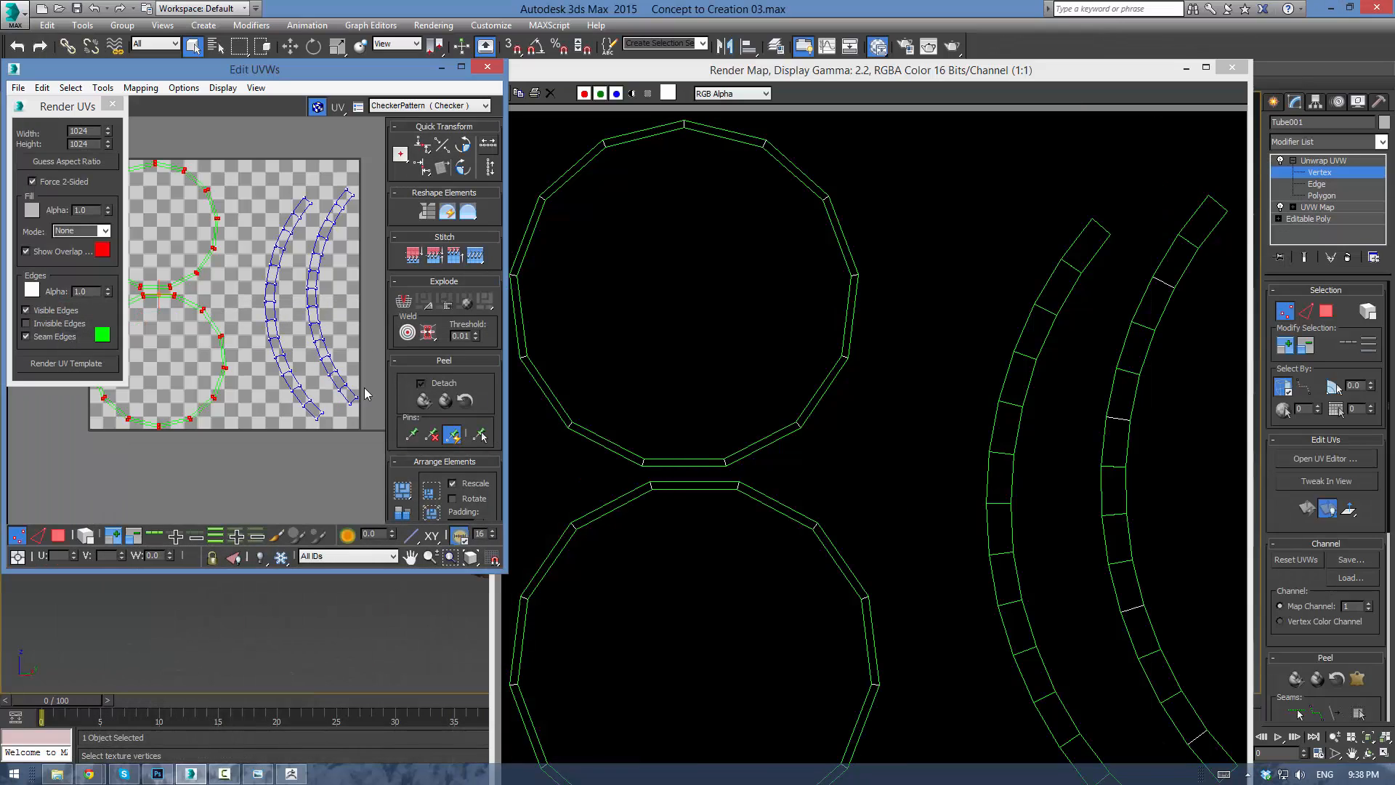
{"action": "left_click", "coordinate": [487, 66]}
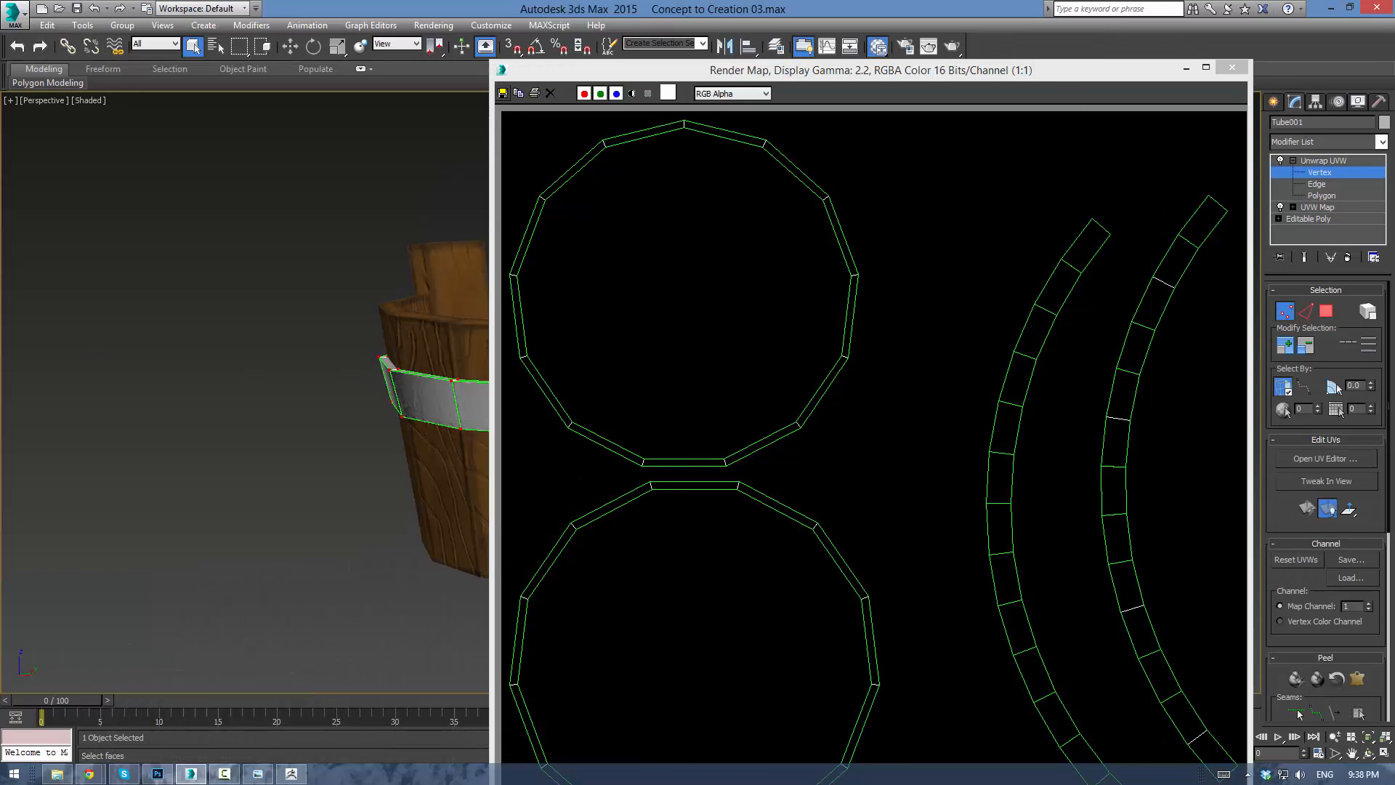
{"action": "key", "text": "m"}
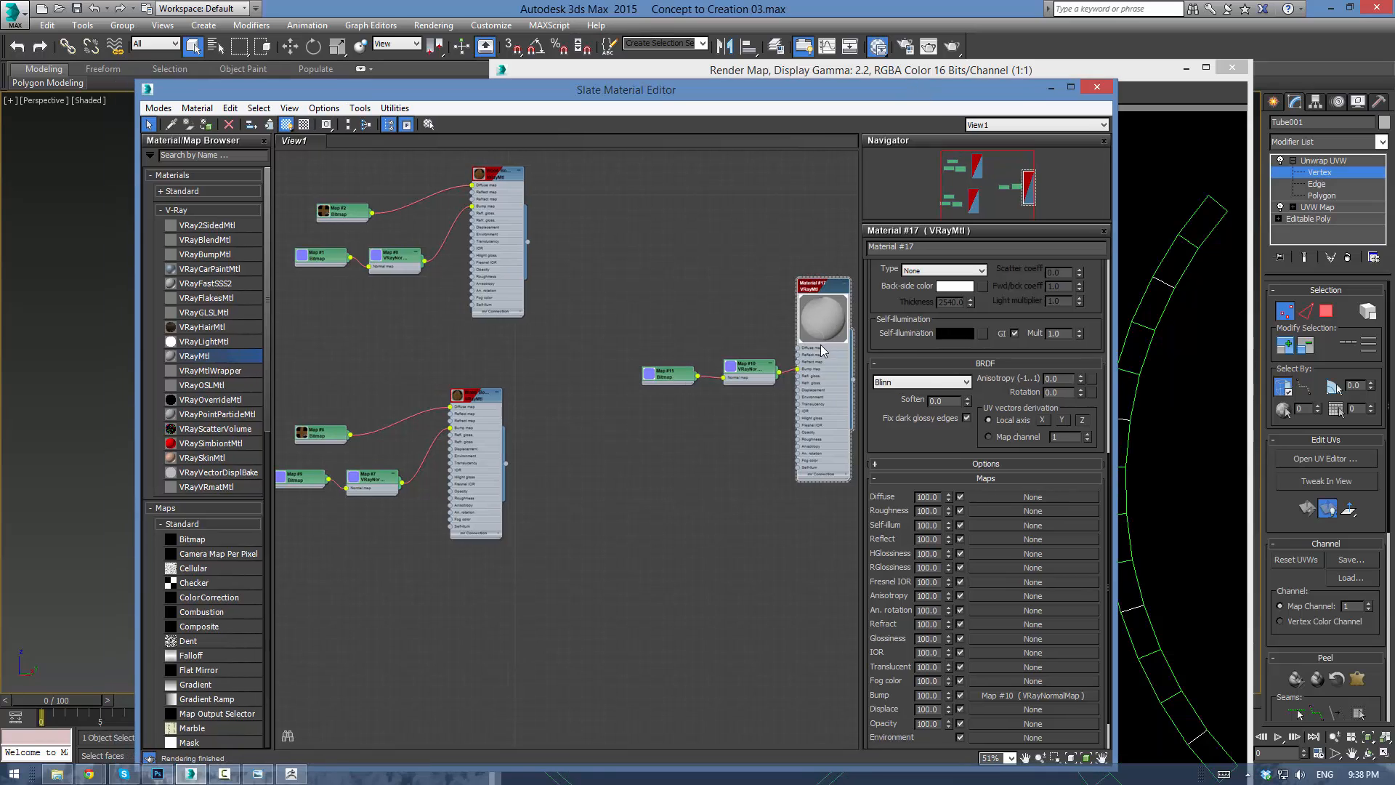
Connect a Bitmap using Metal Ring Diffuse.psd with collapsed layers to the diffuse map of the hoop's V-Ray material.
{"action": "left_click_drag", "start_coordinate": [797, 348], "coordinate": [725, 320]}
{"action": "mouse_move", "coordinate": [759, 325]}
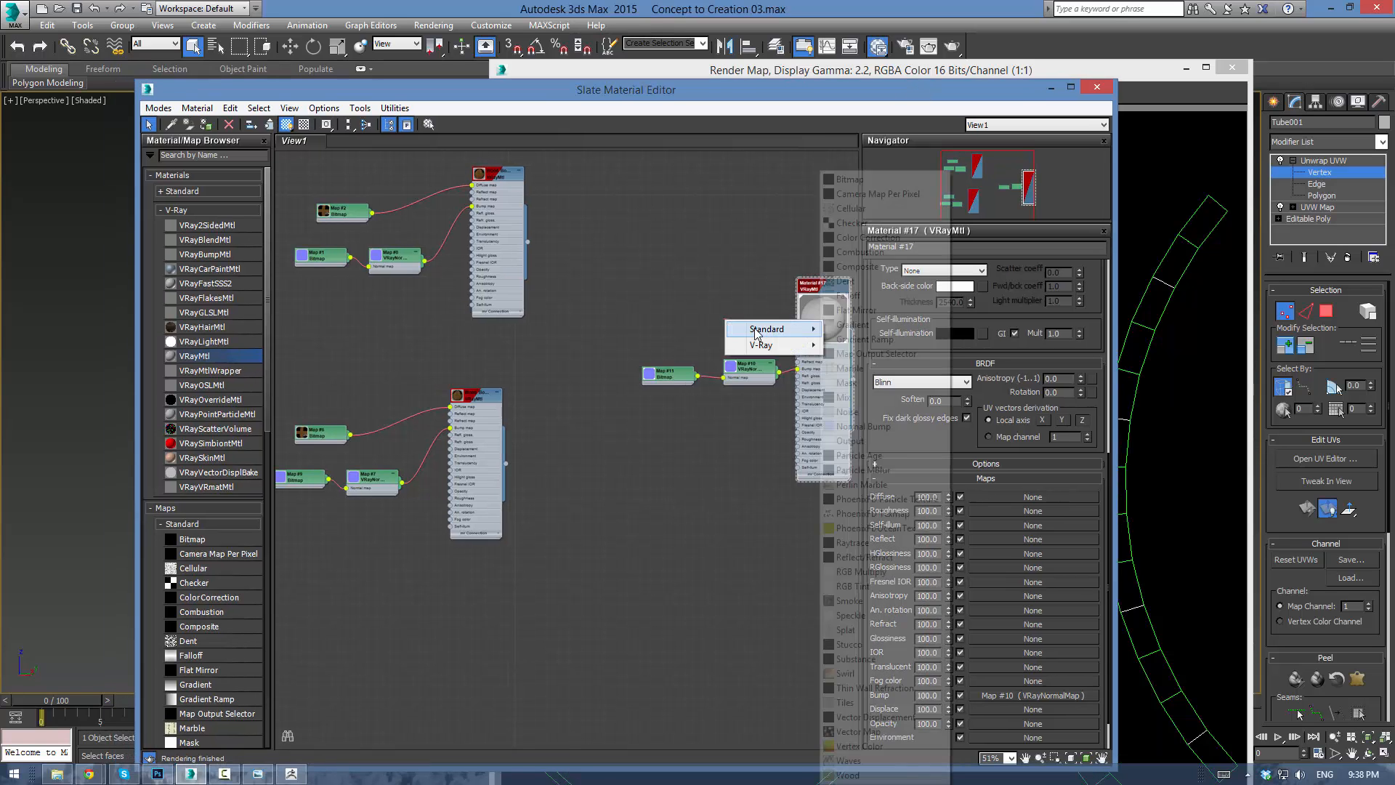
{"action": "left_click", "coordinate": [887, 181]}
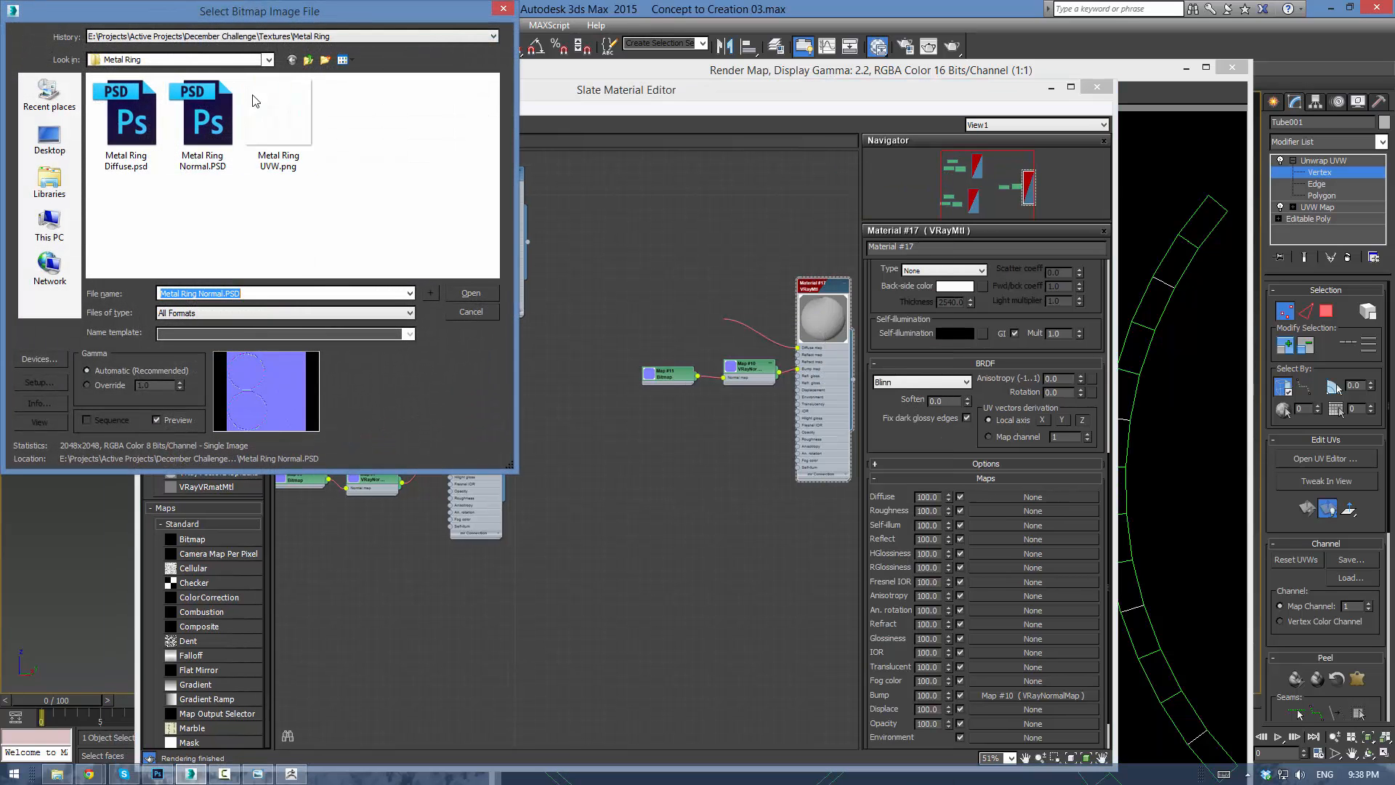
{"action": "left_click", "coordinate": [126, 116]}
{"action": "left_click", "coordinate": [474, 295]}
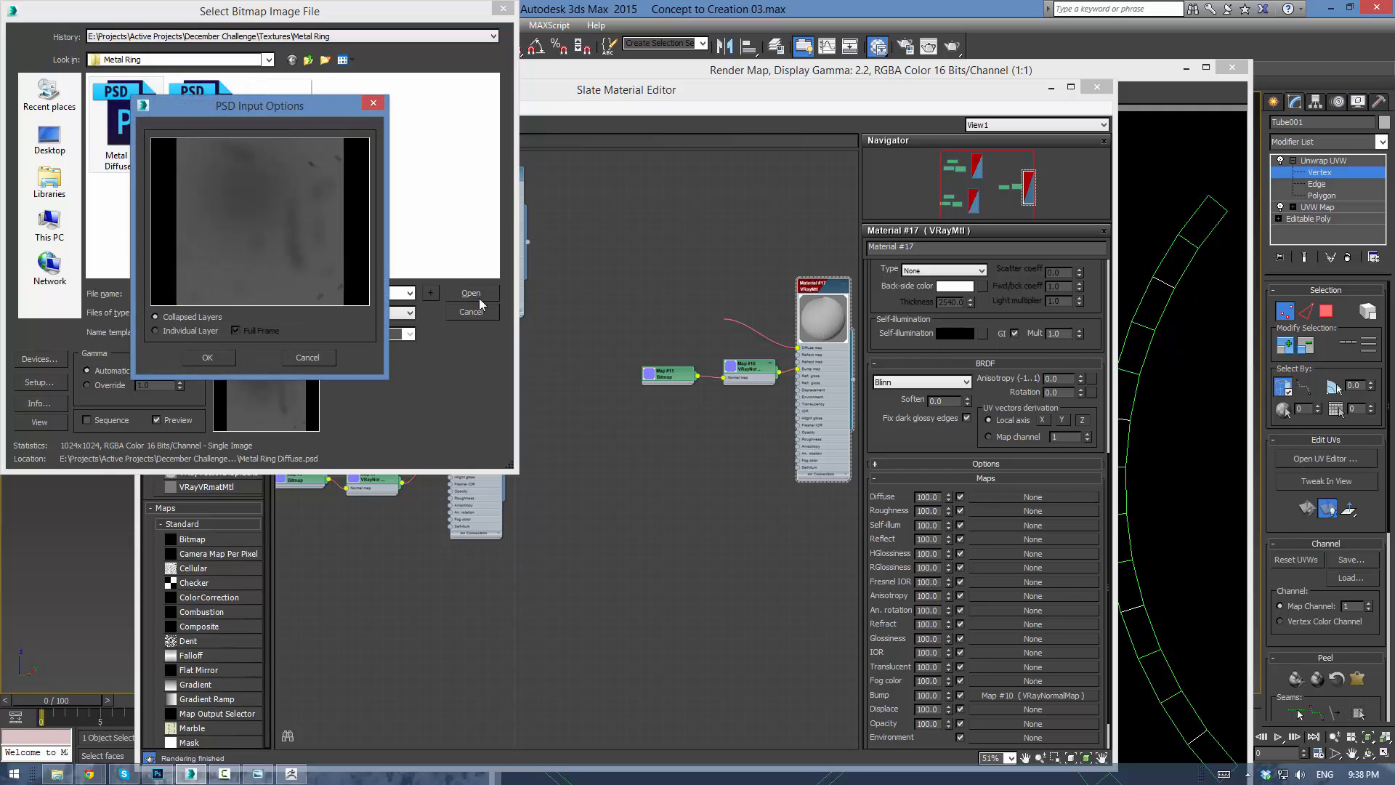
{"action": "left_click", "coordinate": [207, 357]}
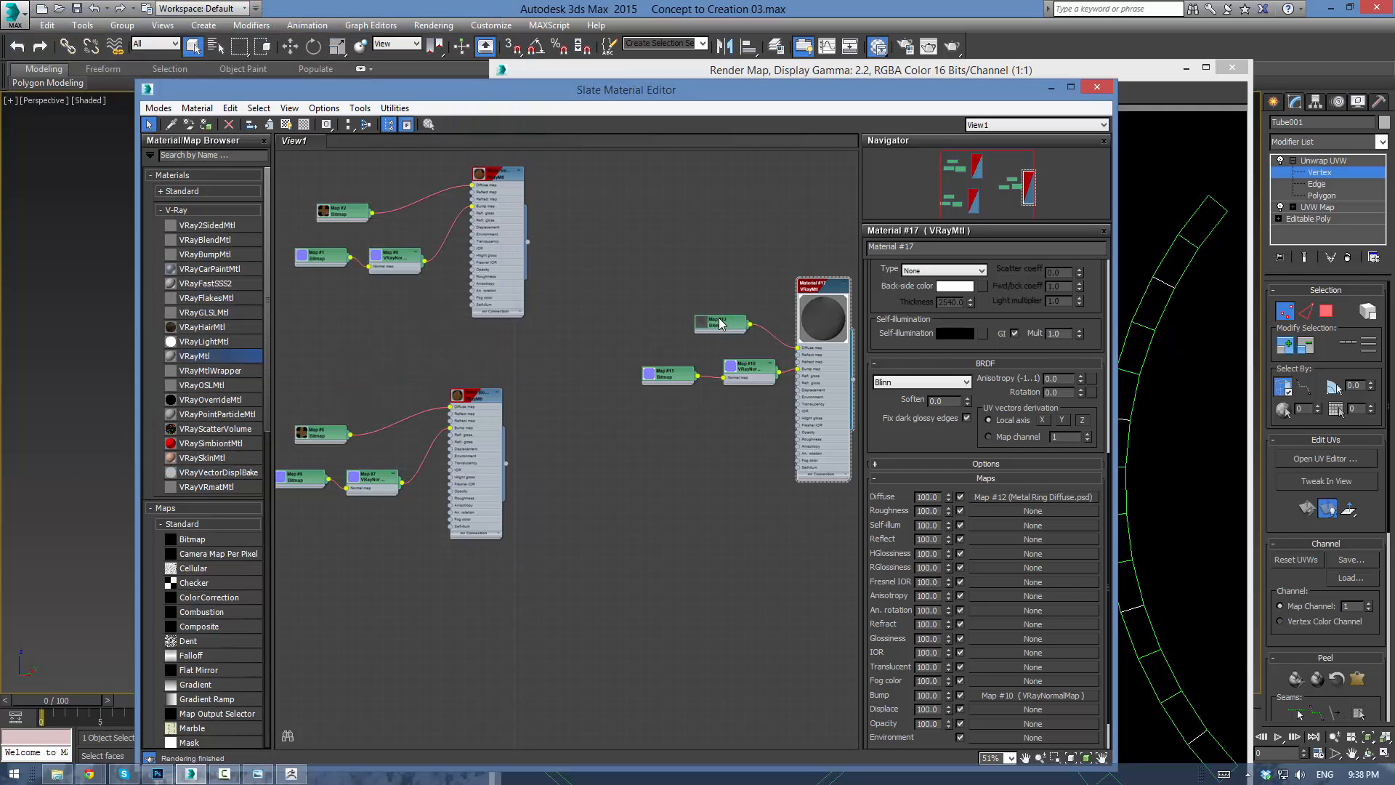
Close the rendered UV map, move the material editor clear of the viewport, and leave the hoop's UV vertex sub-object level.
{"action": "left_click", "coordinate": [1236, 67]}
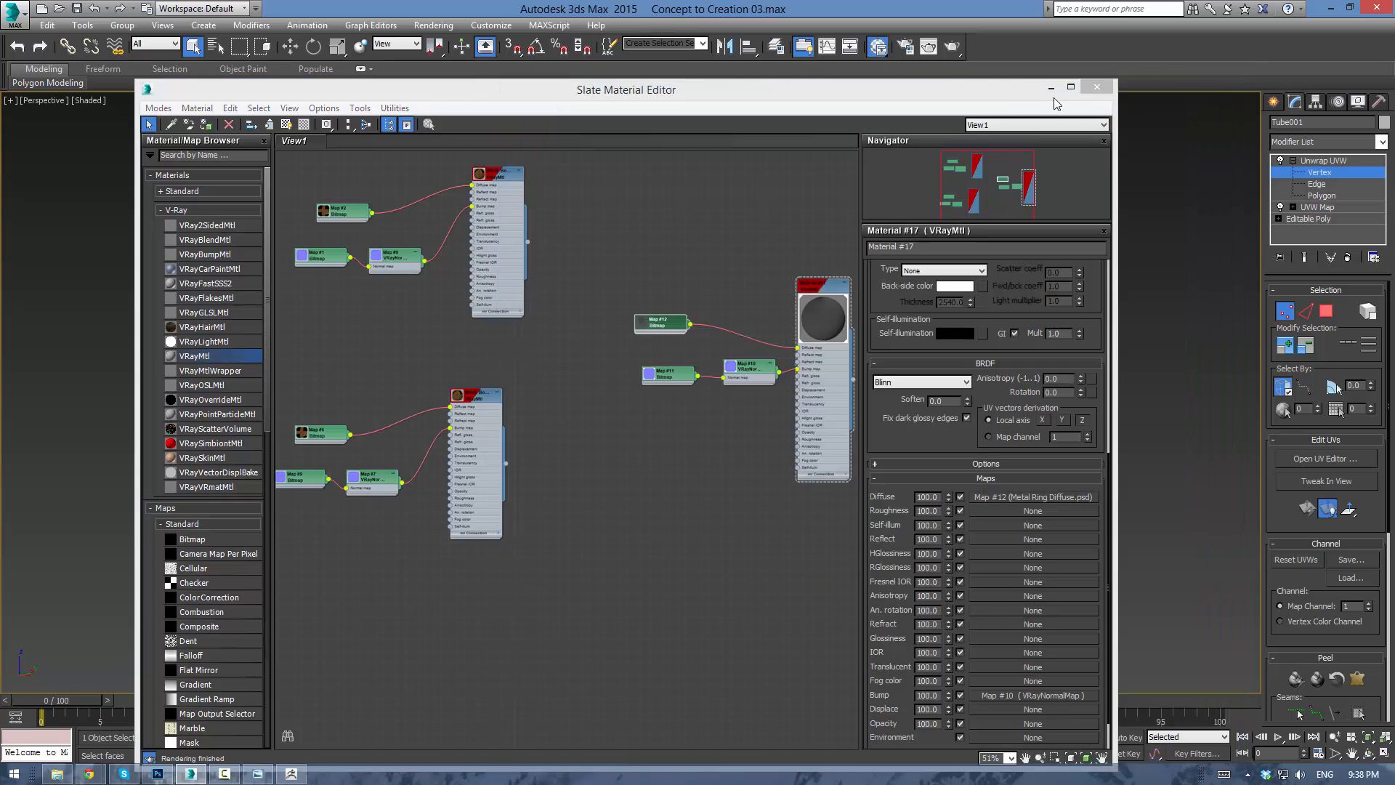
{"action": "left_click_drag", "start_coordinate": [1010, 89], "coordinate": [35, 84]}
{"action": "left_click", "coordinate": [121, 81]}
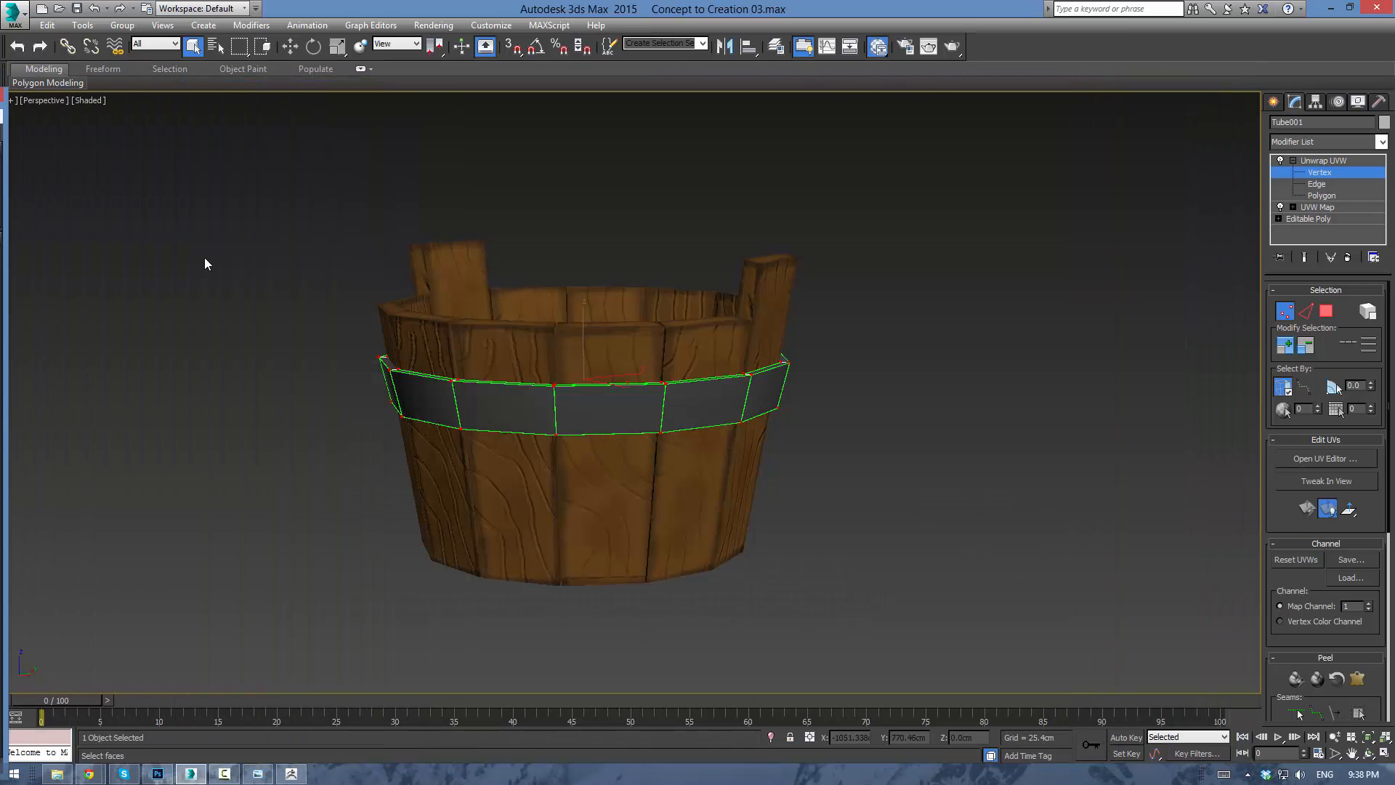
{"action": "scroll", "coordinate": [436, 357], "scroll_direction": "up", "scroll_amount": 8}
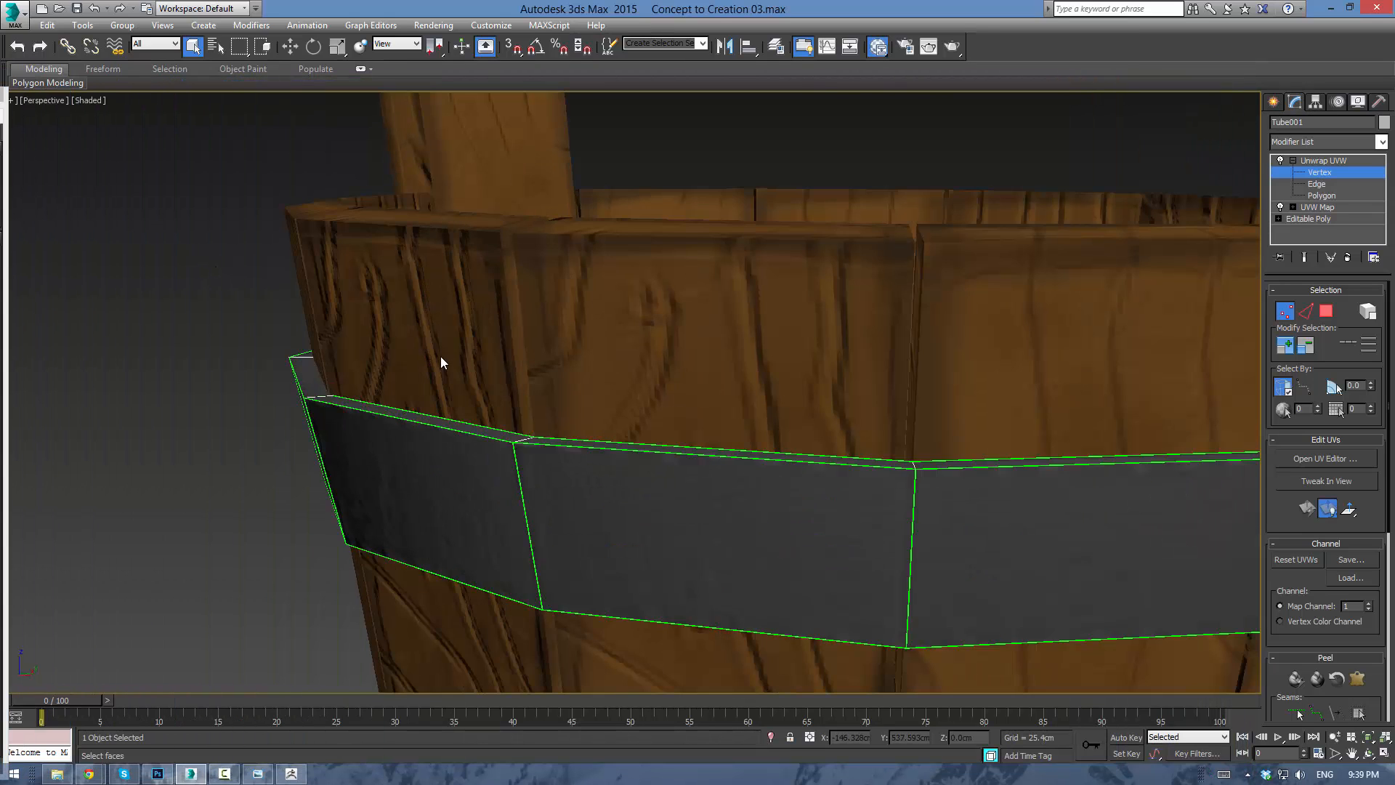
{"action": "left_click", "coordinate": [1346, 171]}
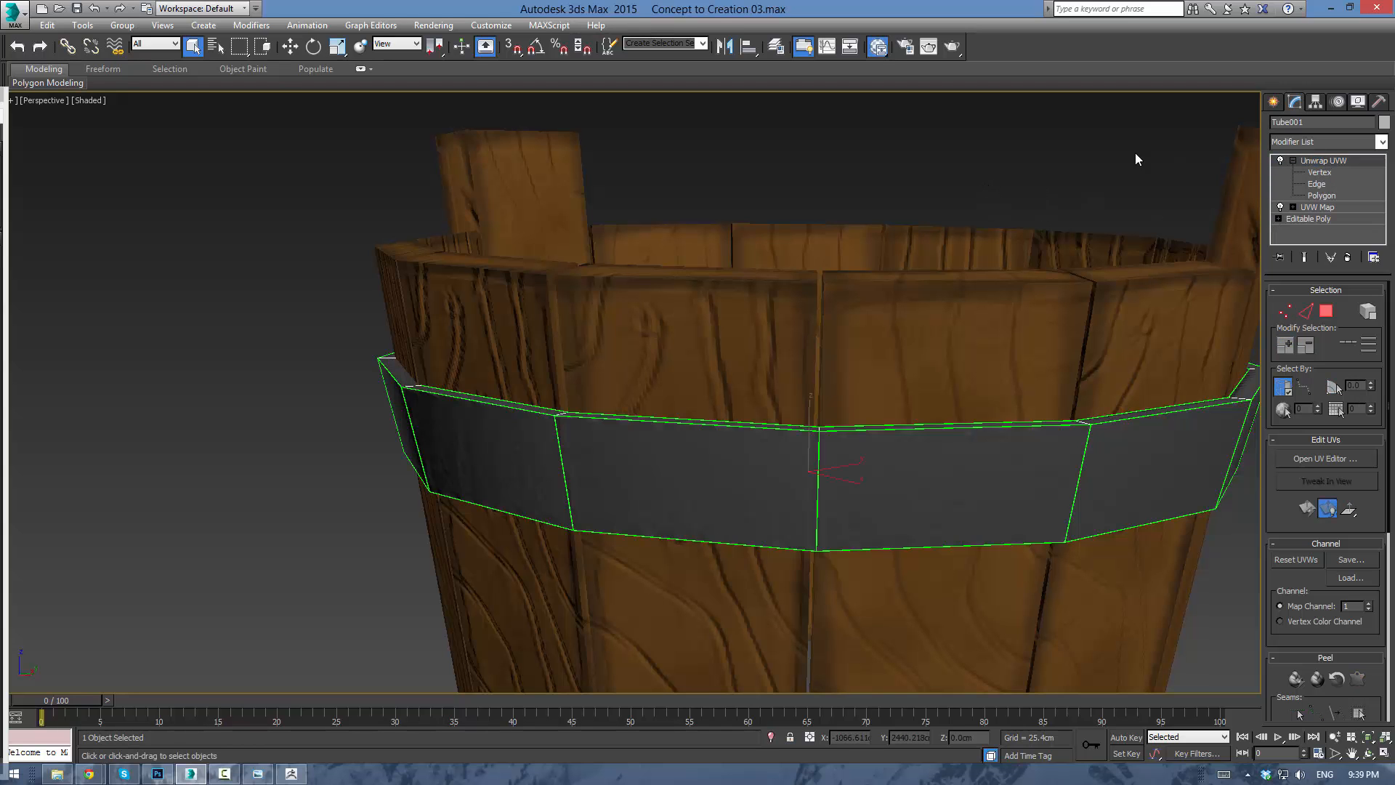
{"action": "left_click", "coordinate": [1023, 190]}
Copy the metal hoop straight down around the bucket's lower part, to a Z position of about 3.7 cm.
{"action": "scroll", "coordinate": [1023, 190], "scroll_direction": "down", "scroll_amount": 6}
{"action": "middle_click_drag", "start_coordinate": [859, 334], "coordinate": [803, 345], "text": "alt"}
{"action": "scroll", "coordinate": [904, 340], "scroll_direction": "up", "scroll_amount": 3}
{"action": "scroll", "coordinate": [745, 344], "scroll_direction": "up", "scroll_amount": 3}
{"action": "scroll", "coordinate": [745, 344], "scroll_direction": "down", "scroll_amount": 4}
{"action": "left_click", "coordinate": [889, 343]}
{"action": "key", "text": "w"}
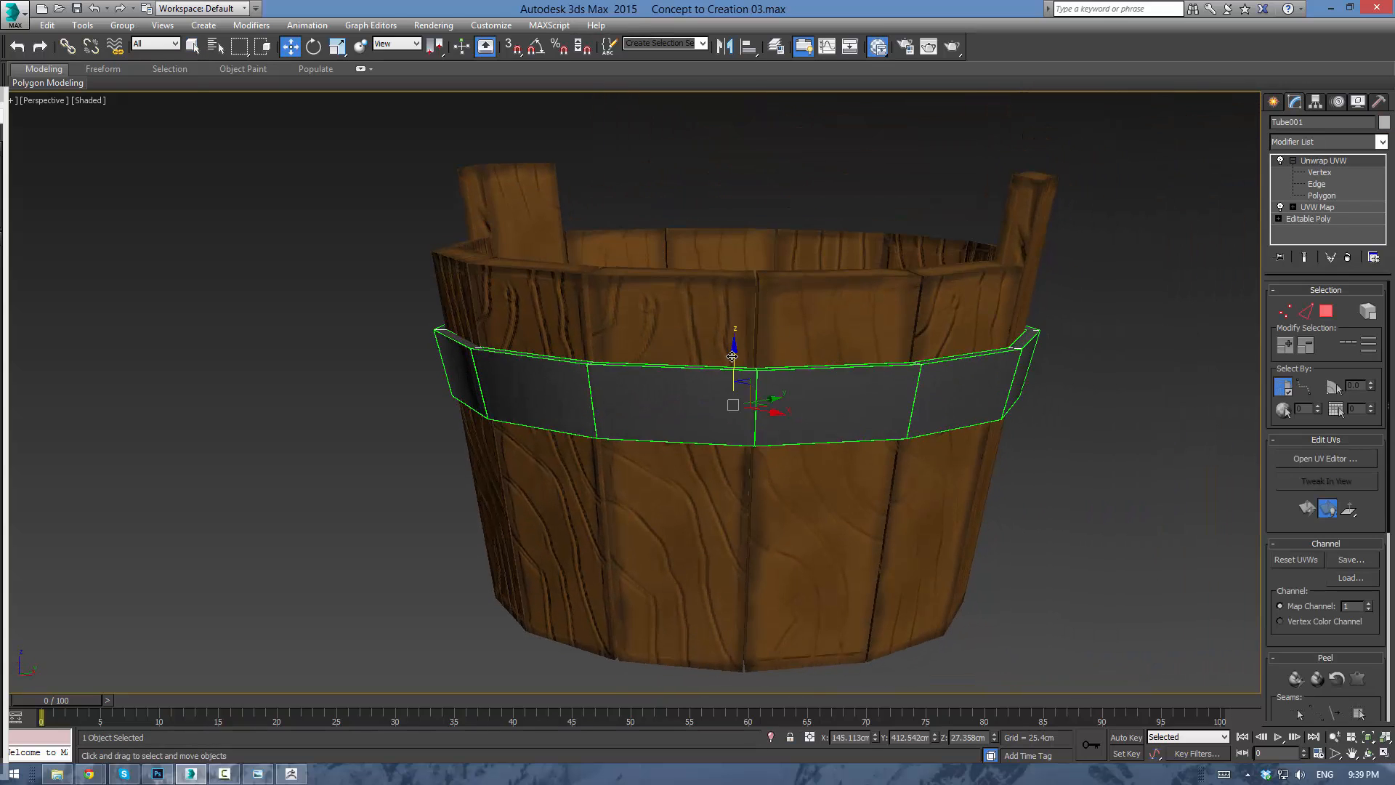
{"action": "mouse_move", "coordinate": [731, 357]}
{"action": "left_mouse_down", "text": "shift"}
{"action": "mouse_move", "coordinate": [729, 482]}
{"action": "mouse_move", "coordinate": [714, 515]}
{"action": "left_mouse_up", "text": "shift"}
{"action": "left_click", "coordinate": [704, 452]}
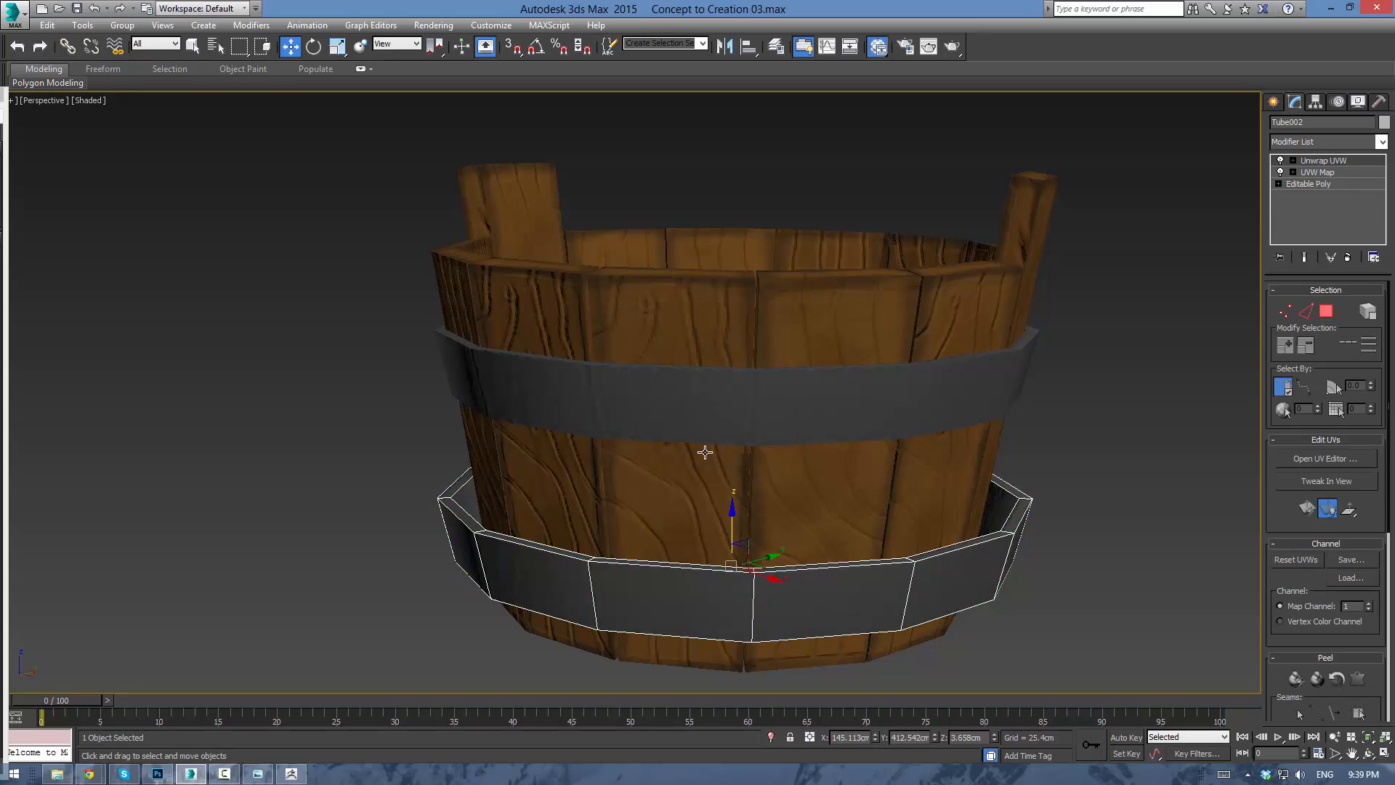
Scale the lower hoop down uniformly to fit around the staves and nudge it horizontally into place.
{"action": "key", "text": "r"}
{"action": "middle_click_drag", "start_coordinate": [740, 490], "coordinate": [730, 567], "text": "alt"}
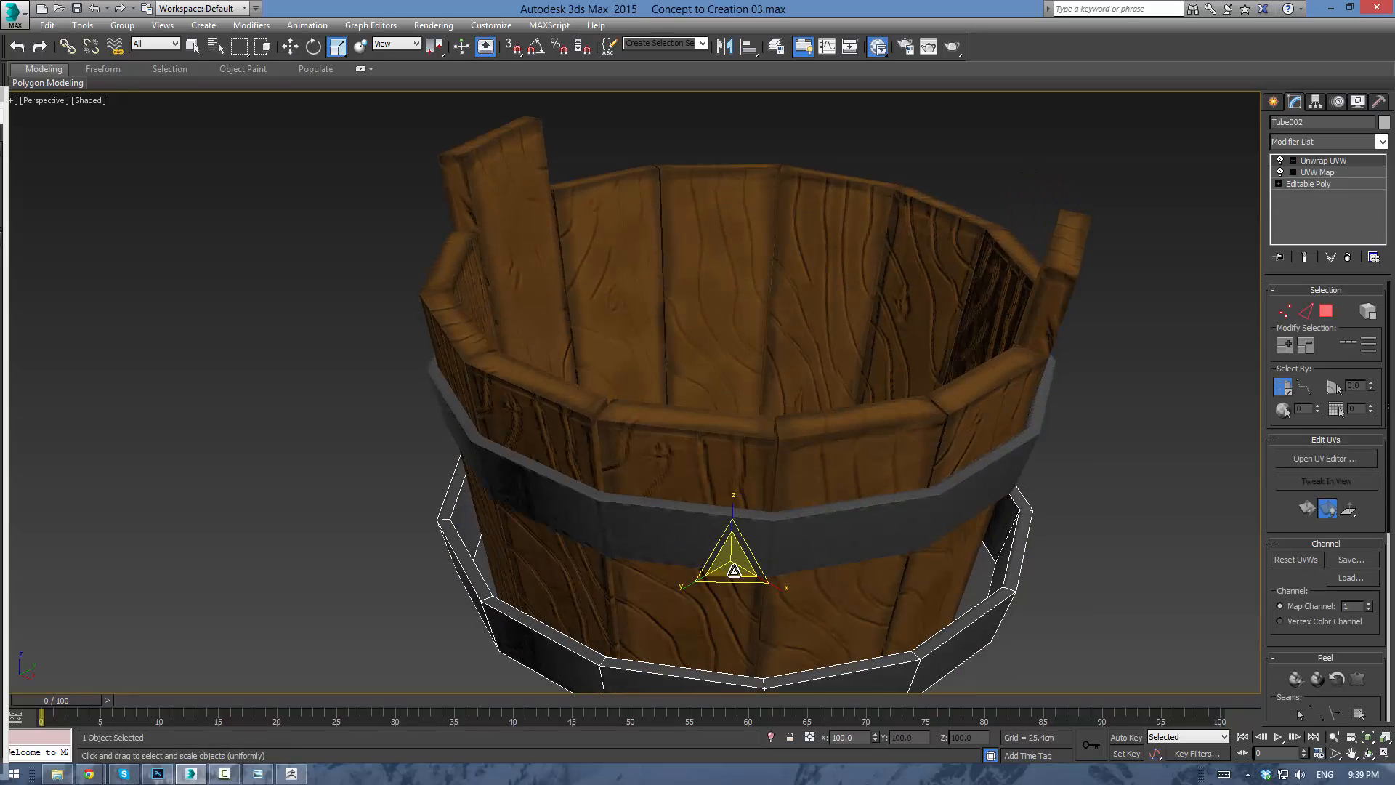
{"action": "left_click_drag", "start_coordinate": [734, 577], "coordinate": [733, 572]}
{"action": "middle_click_drag", "start_coordinate": [708, 500], "coordinate": [803, 505], "text": "alt"}
{"action": "key", "text": "w"}
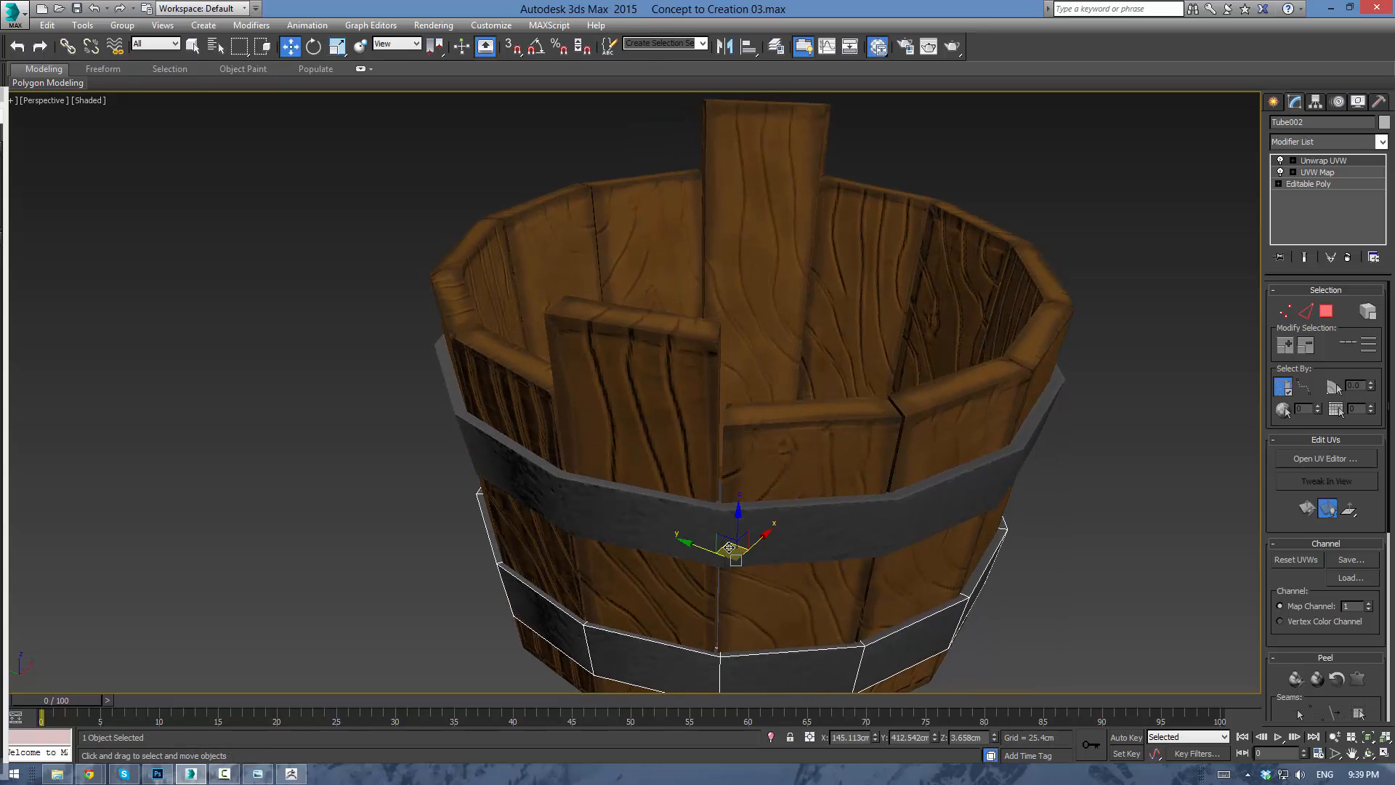
{"action": "left_click_drag", "start_coordinate": [730, 547], "coordinate": [729, 548]}
Inspect both hoops around the outside of the bucket and the opening at its base.
{"action": "middle_click_drag", "start_coordinate": [730, 548], "coordinate": [1045, 486], "text": "alt"}
{"action": "left_click", "coordinate": [1044, 480]}
{"action": "scroll", "coordinate": [1083, 471], "scroll_direction": "down", "scroll_amount": 6}
{"action": "middle_click_drag", "start_coordinate": [976, 425], "coordinate": [954, 456], "text": "alt"}
{"action": "key", "text": "z"}
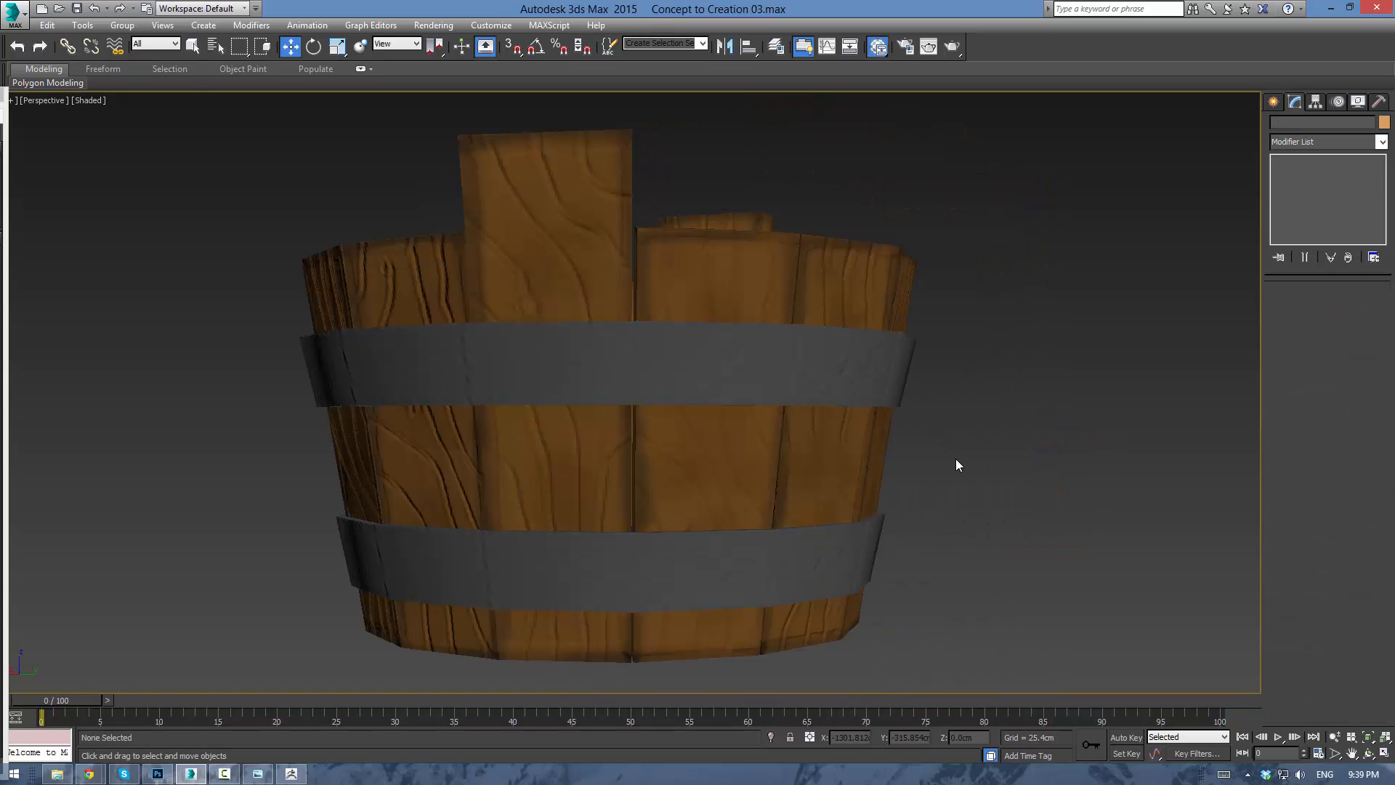
{"action": "middle_click_drag", "start_coordinate": [907, 299], "coordinate": [870, 315], "text": "alt"}
{"action": "scroll", "coordinate": [792, 207], "scroll_direction": "down", "scroll_amount": 6}
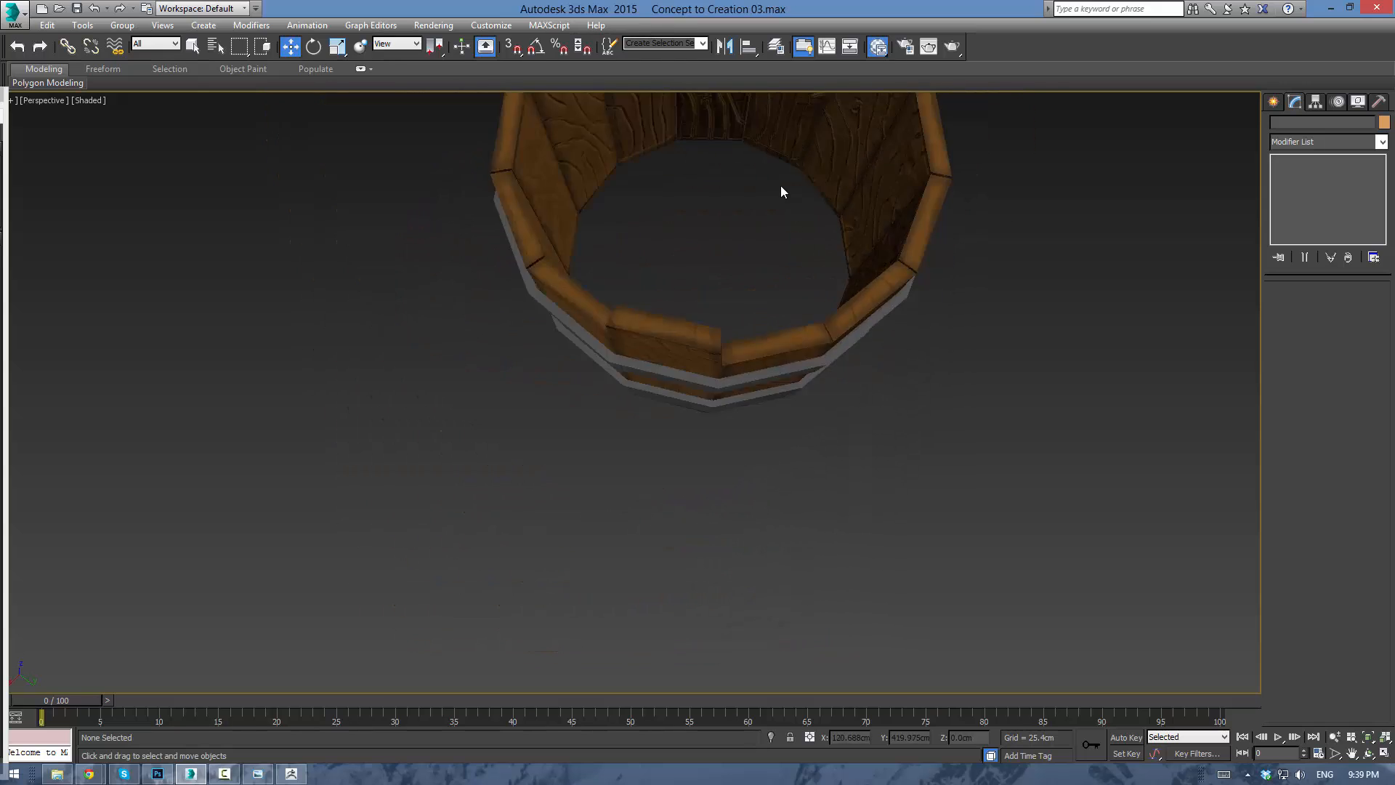
{"action": "middle_click_drag", "start_coordinate": [772, 173], "coordinate": [756, 271], "text": "alt"}
{"action": "scroll", "coordinate": [755, 270], "scroll_direction": "up", "scroll_amount": 5}
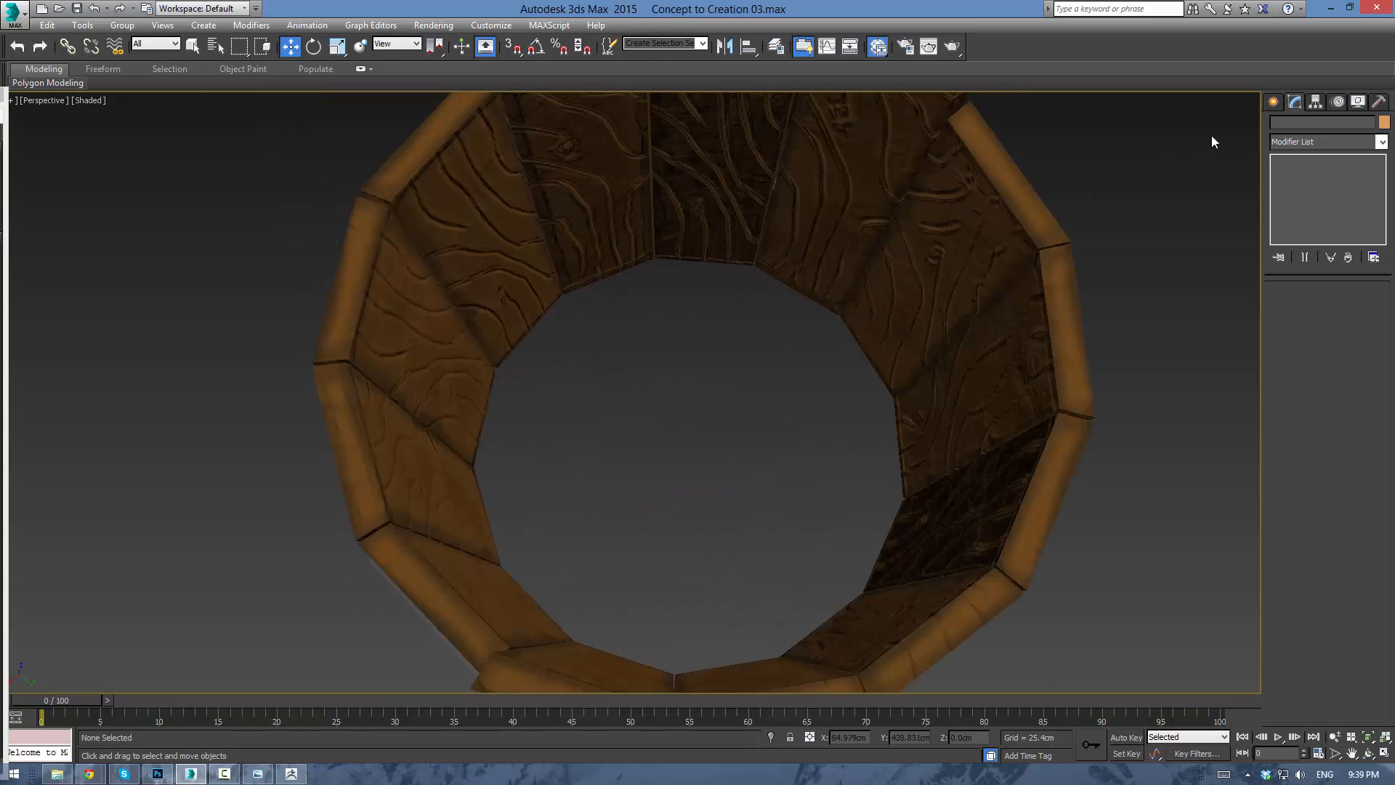
{"action": "scroll", "coordinate": [1211, 135], "scroll_direction": "down", "scroll_amount": 3}
Create a cylinder at the bucket's open base, about 29.9 cm in radius and -2.2 cm high, with 1 height segment.
{"action": "left_click", "coordinate": [1274, 104]}
{"action": "middle_click_drag", "start_coordinate": [945, 273], "coordinate": [1010, 268], "text": "alt"}
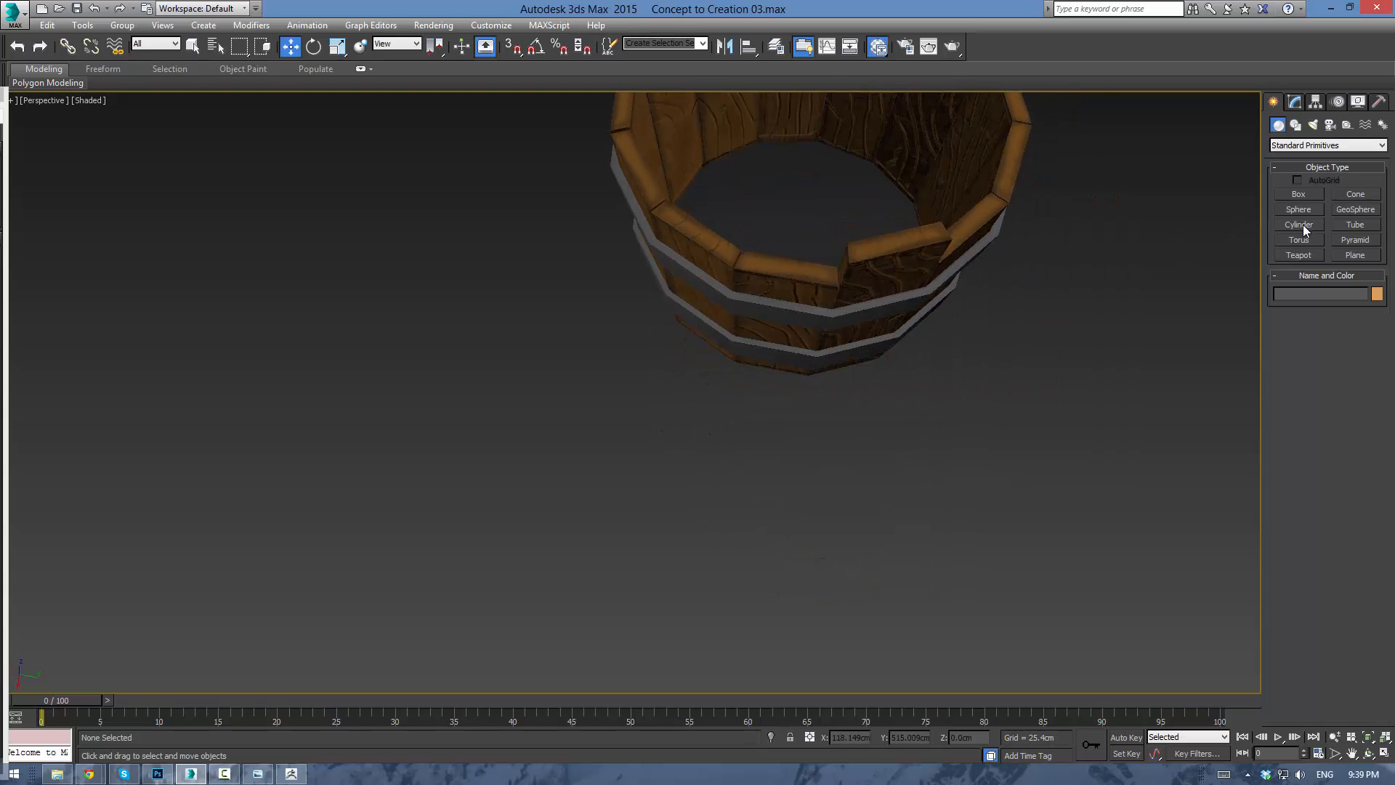
{"action": "left_click", "coordinate": [1300, 224]}
{"action": "middle_click_drag", "start_coordinate": [822, 196], "coordinate": [722, 264], "text": "alt"}
{"action": "left_click_drag", "start_coordinate": [719, 289], "coordinate": [815, 380]}
{"action": "middle_click_drag", "start_coordinate": [809, 371], "coordinate": [849, 187], "text": "alt"}
{"action": "left_click", "coordinate": [1294, 101]}
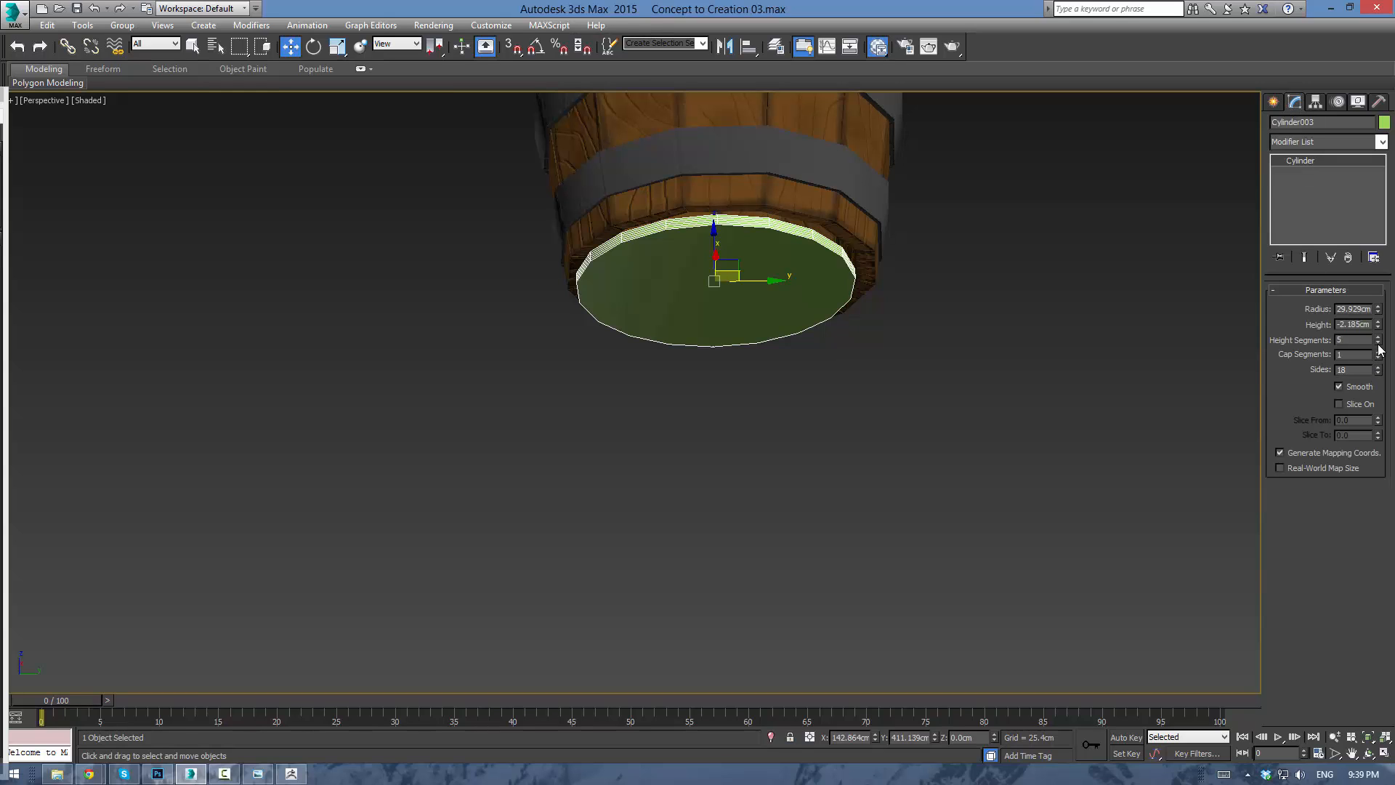
{"action": "left_click_drag", "start_coordinate": [1379, 344], "coordinate": [1357, 445]}
Raise the bottom disc into the bucket to a Z position of about 4.8 cm and shift it horizontally towards the centre.
{"action": "middle_click_drag", "start_coordinate": [702, 240], "coordinate": [714, 301], "text": "alt"}
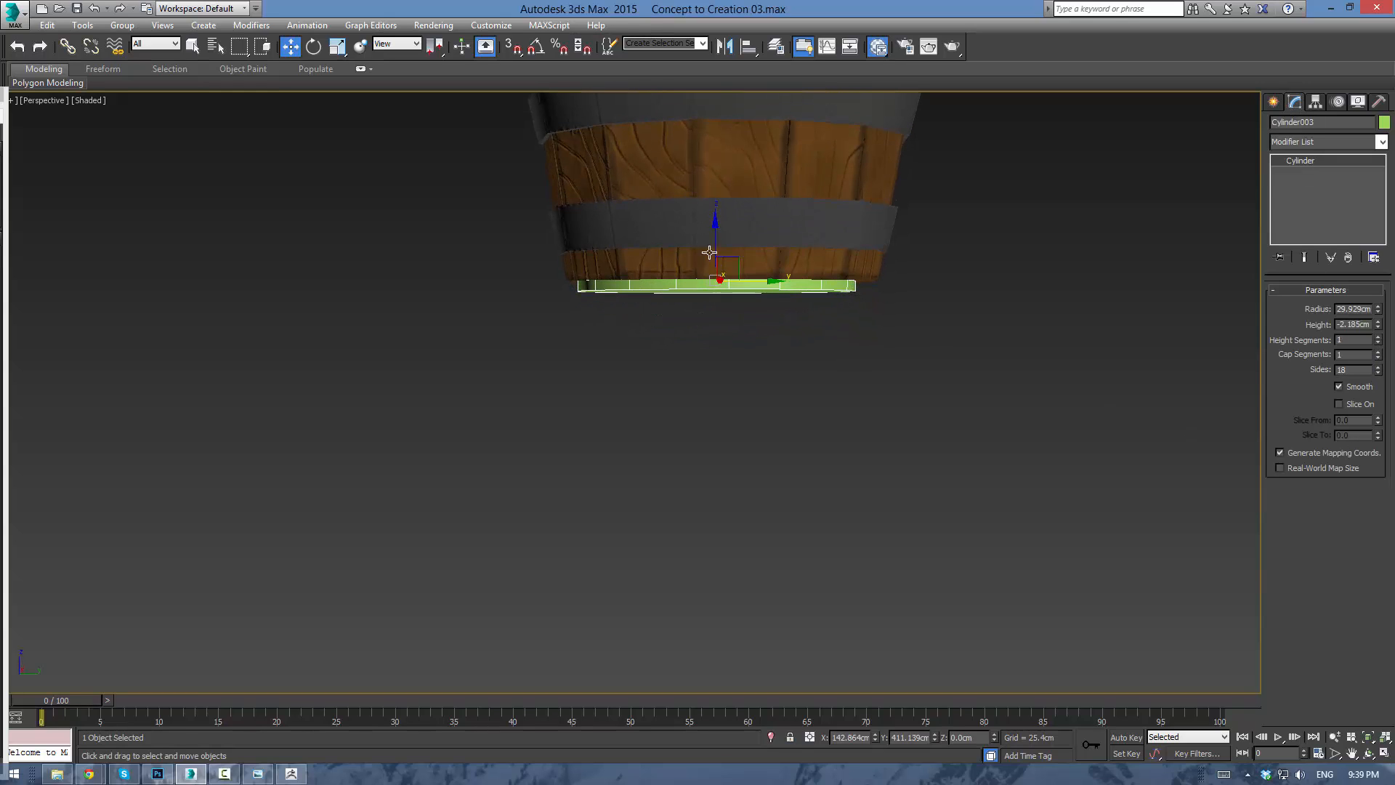
{"action": "left_click_drag", "start_coordinate": [715, 244], "coordinate": [715, 217]}
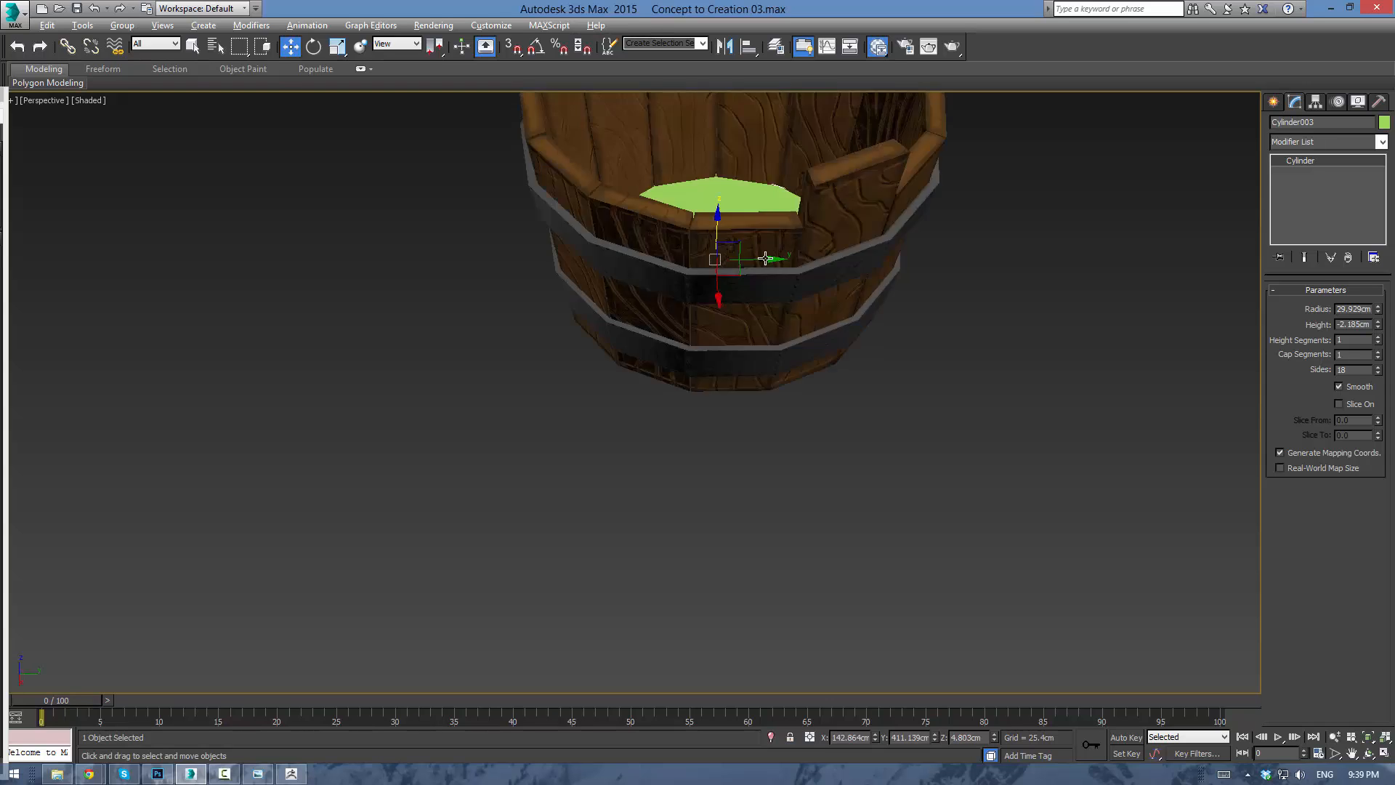
{"action": "middle_click_drag", "start_coordinate": [715, 216], "coordinate": [760, 299], "text": "alt"}
{"action": "left_click_drag", "start_coordinate": [733, 278], "coordinate": [763, 312]}
Centre the disc between the staves and enlarge its radius to about 30.8 cm.
{"action": "middle_click_drag", "start_coordinate": [764, 312], "coordinate": [815, 45], "text": "alt"}
{"action": "scroll", "coordinate": [779, 160], "scroll_direction": "up", "scroll_amount": 3}
{"action": "middle_click_drag", "start_coordinate": [778, 161], "coordinate": [772, 297]}
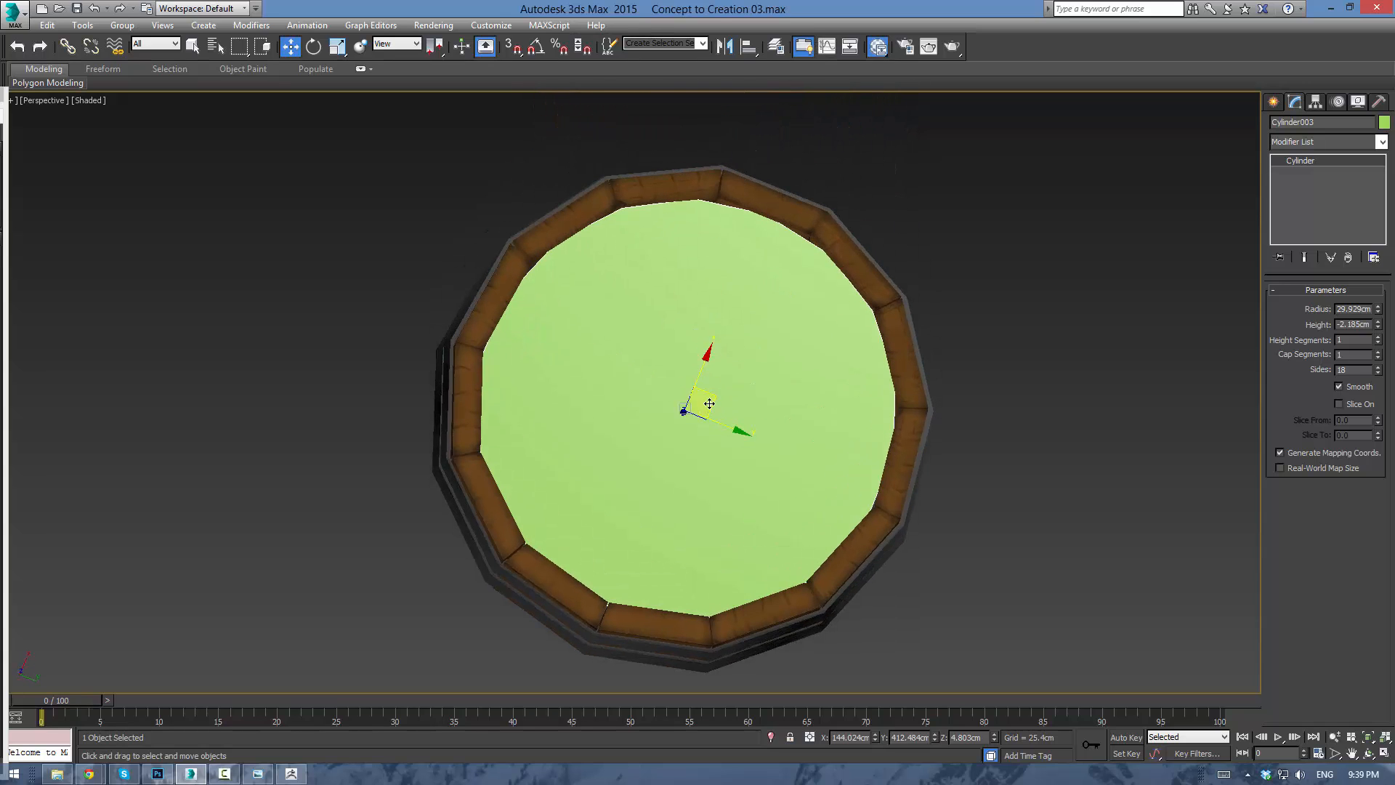
{"action": "left_click_drag", "start_coordinate": [709, 403], "coordinate": [711, 402]}
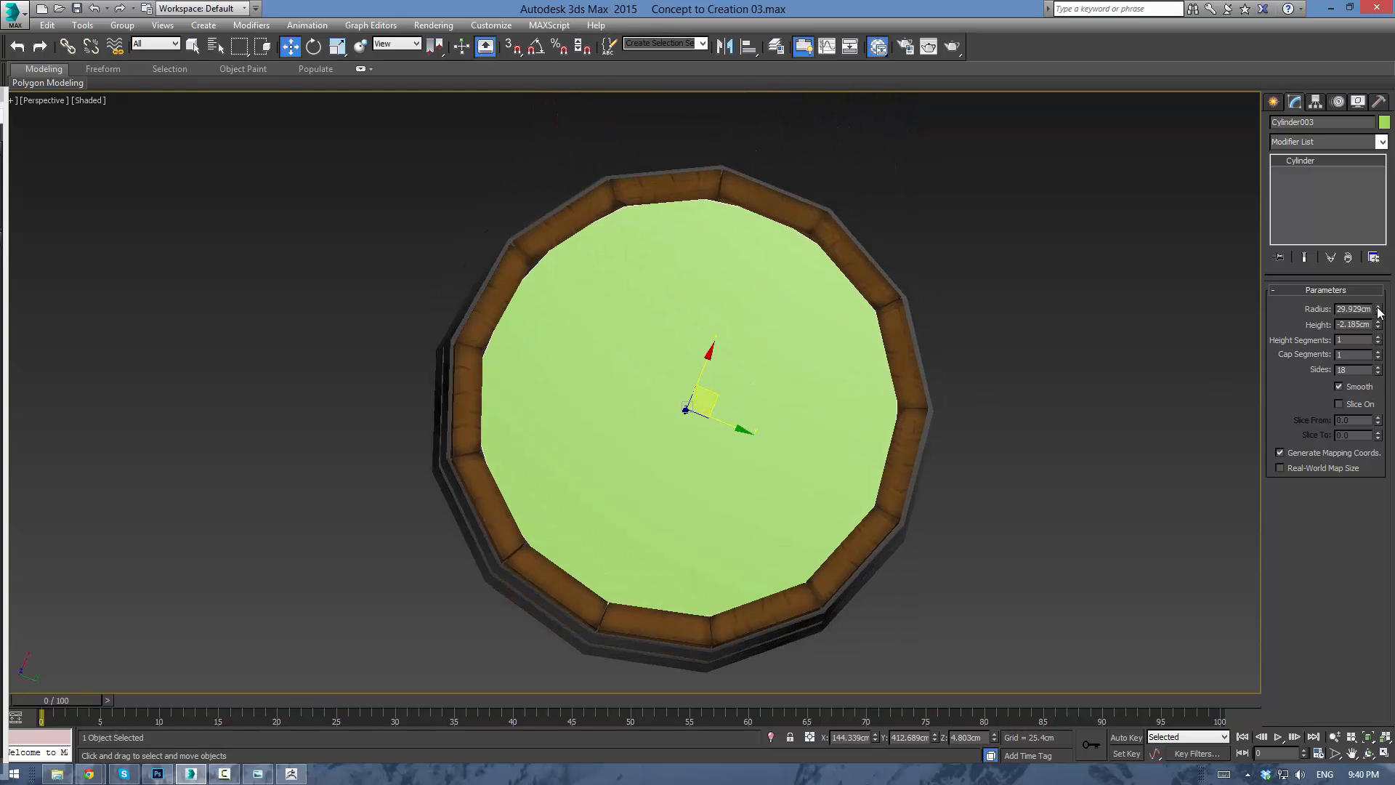
{"action": "left_click_drag", "start_coordinate": [1380, 311], "coordinate": [1380, 309]}
Try assigning the brown wood material to the bucket's bottom disc.
{"action": "middle_click_drag", "start_coordinate": [884, 184], "coordinate": [879, 425], "text": "alt"}
{"action": "middle_click_drag", "start_coordinate": [1063, 280], "coordinate": [838, 229], "text": "alt"}
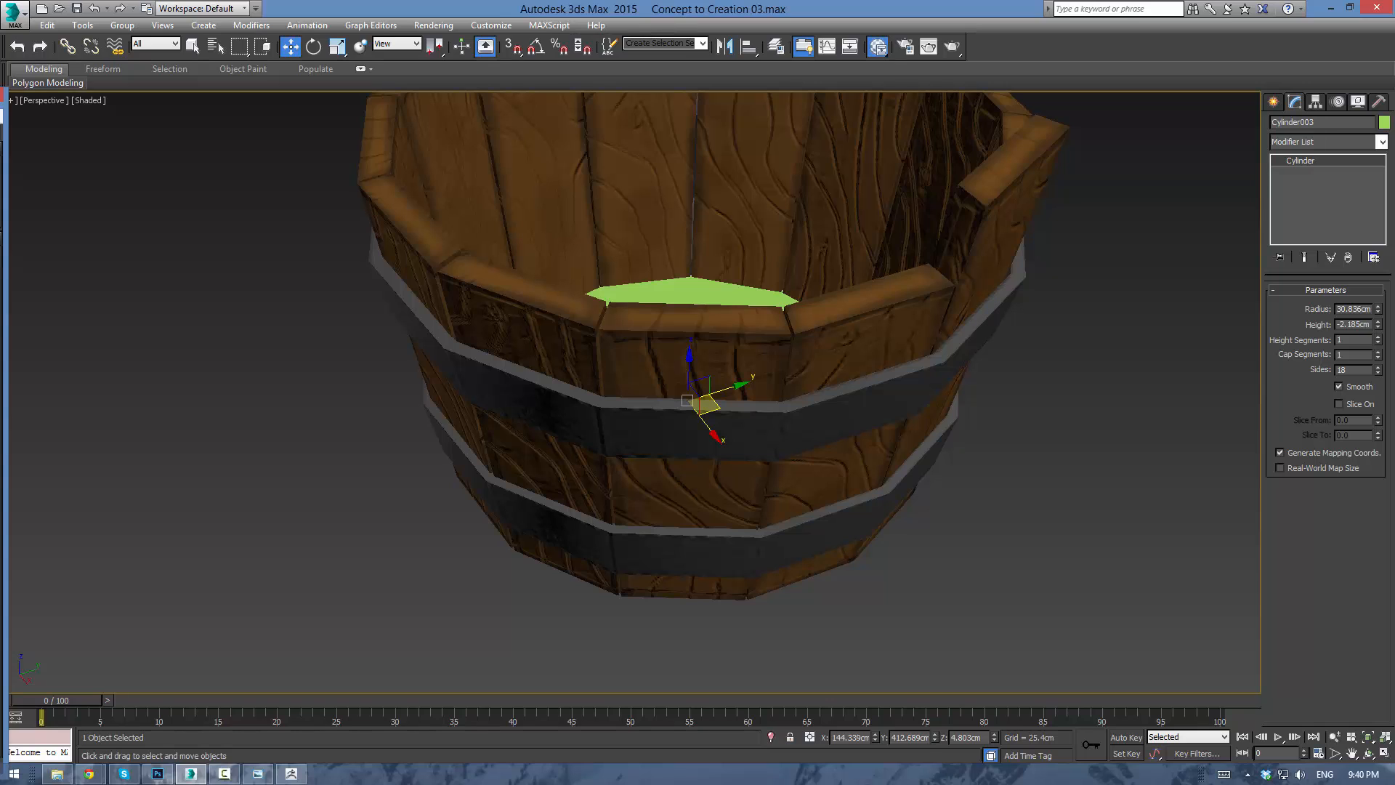
{"action": "middle_click_drag", "start_coordinate": [678, 289], "coordinate": [801, 351], "text": "alt"}
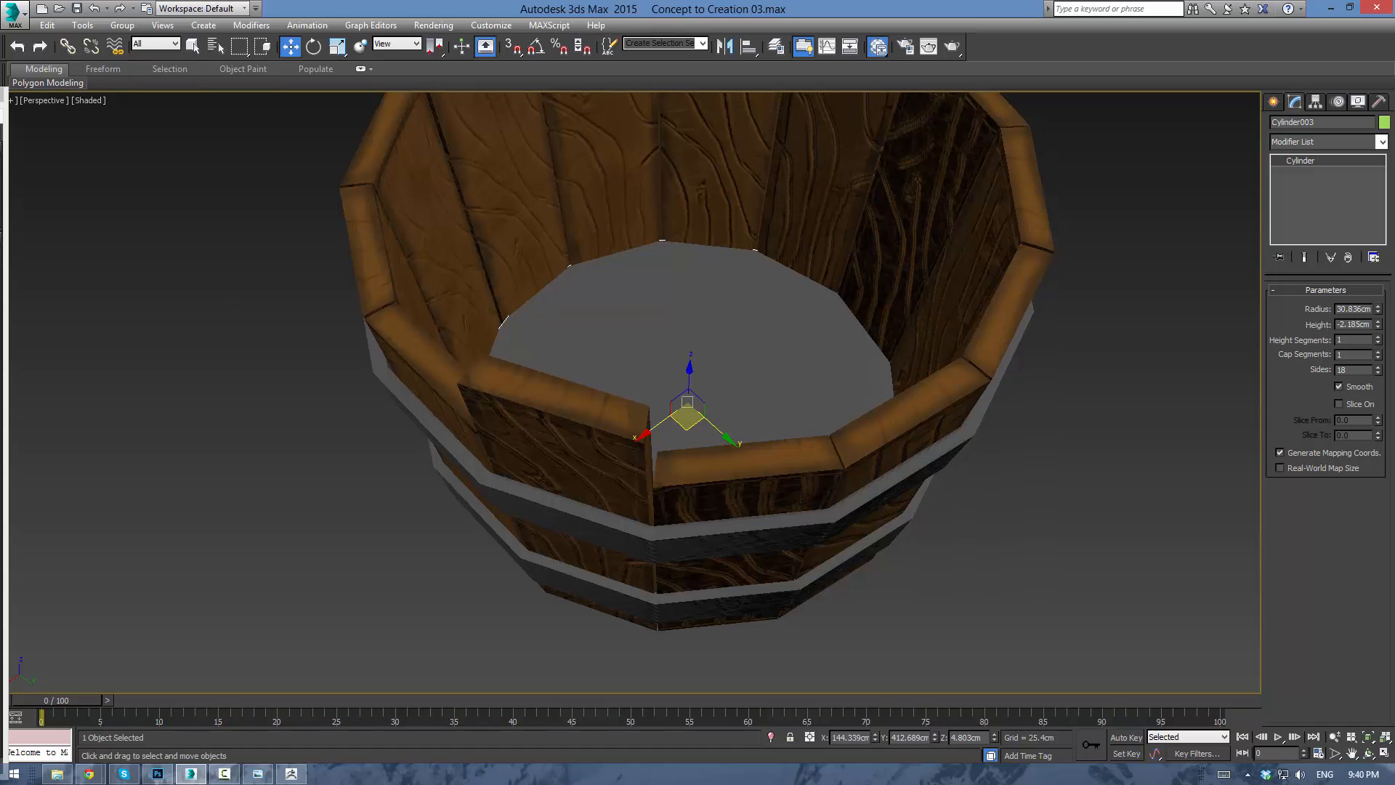
{"action": "left_click_drag", "start_coordinate": [1, 313], "coordinate": [625, 332]}
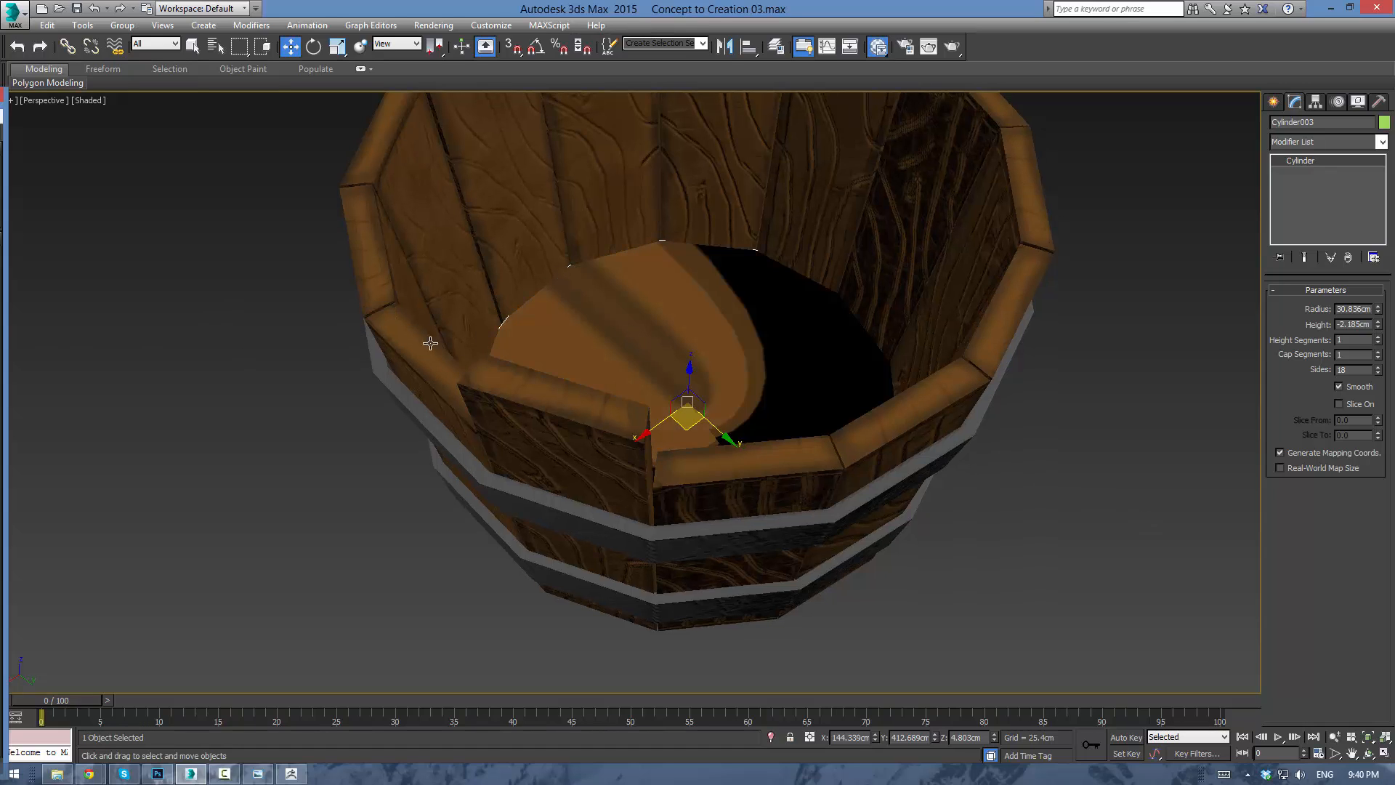
Try a planar UVW Map modifier on the bottom disc.
{"action": "left_click", "coordinate": [1379, 143]}
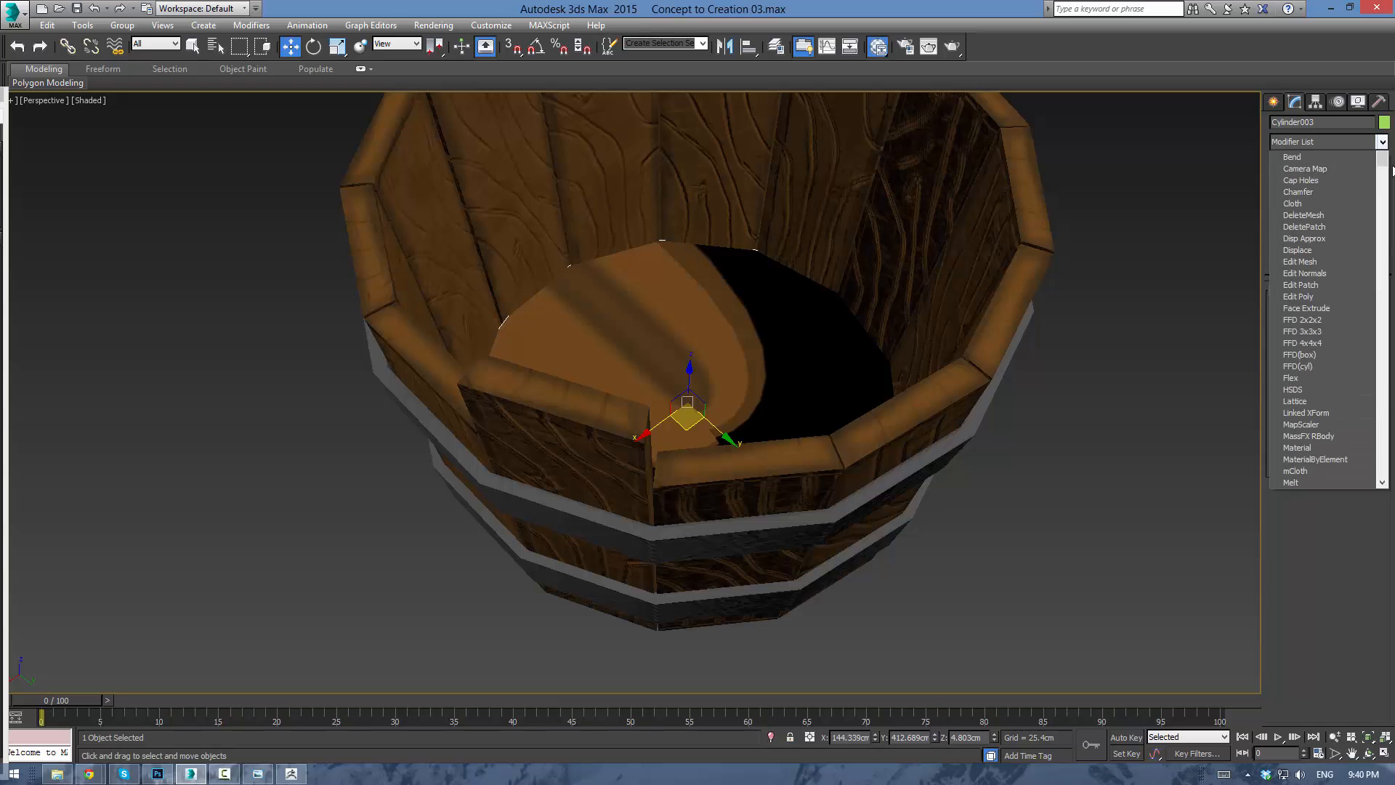
{"action": "scroll", "coordinate": [1324, 530], "scroll_direction": "down", "scroll_amount": 15}
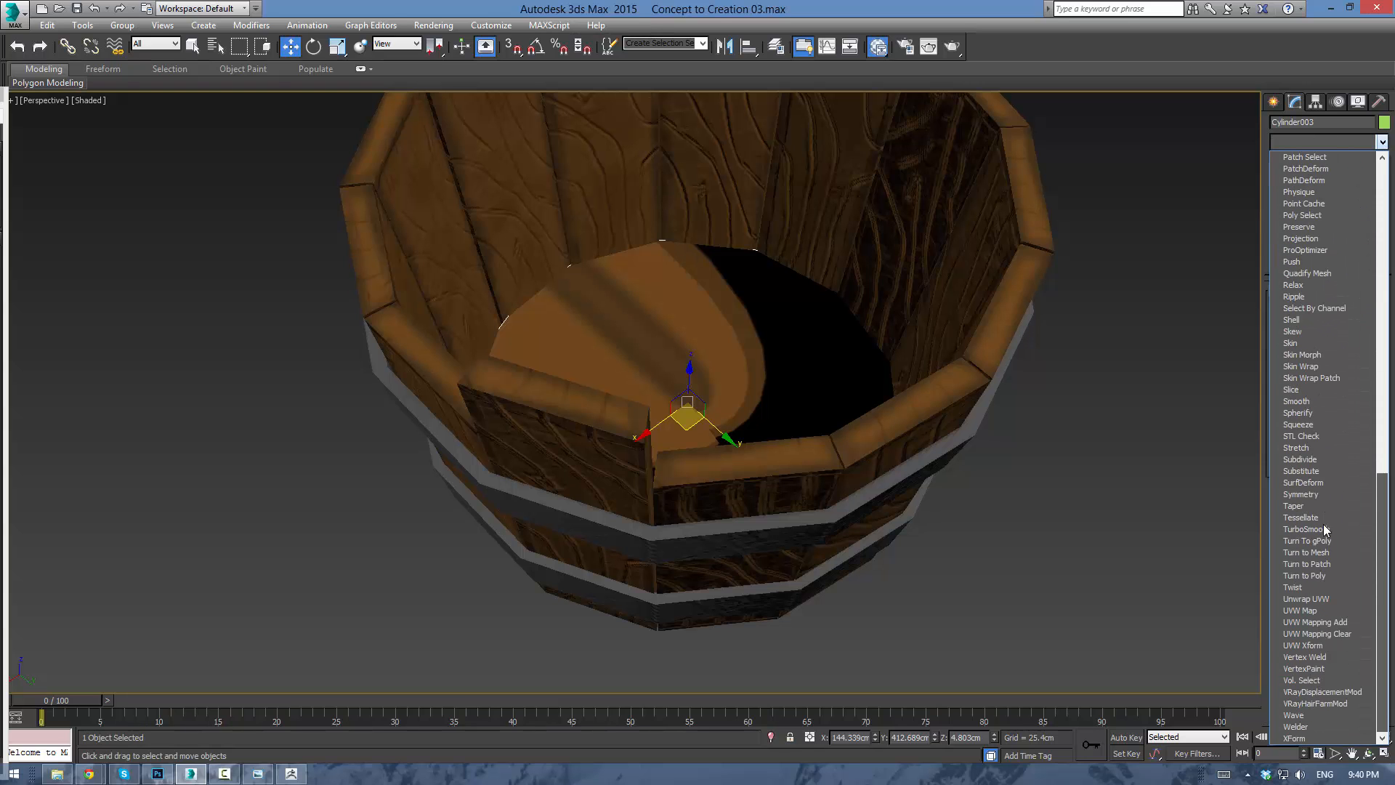
{"action": "left_click", "coordinate": [1317, 610]}
{"action": "middle_click_drag", "start_coordinate": [1006, 410], "coordinate": [981, 463], "text": "alt"}
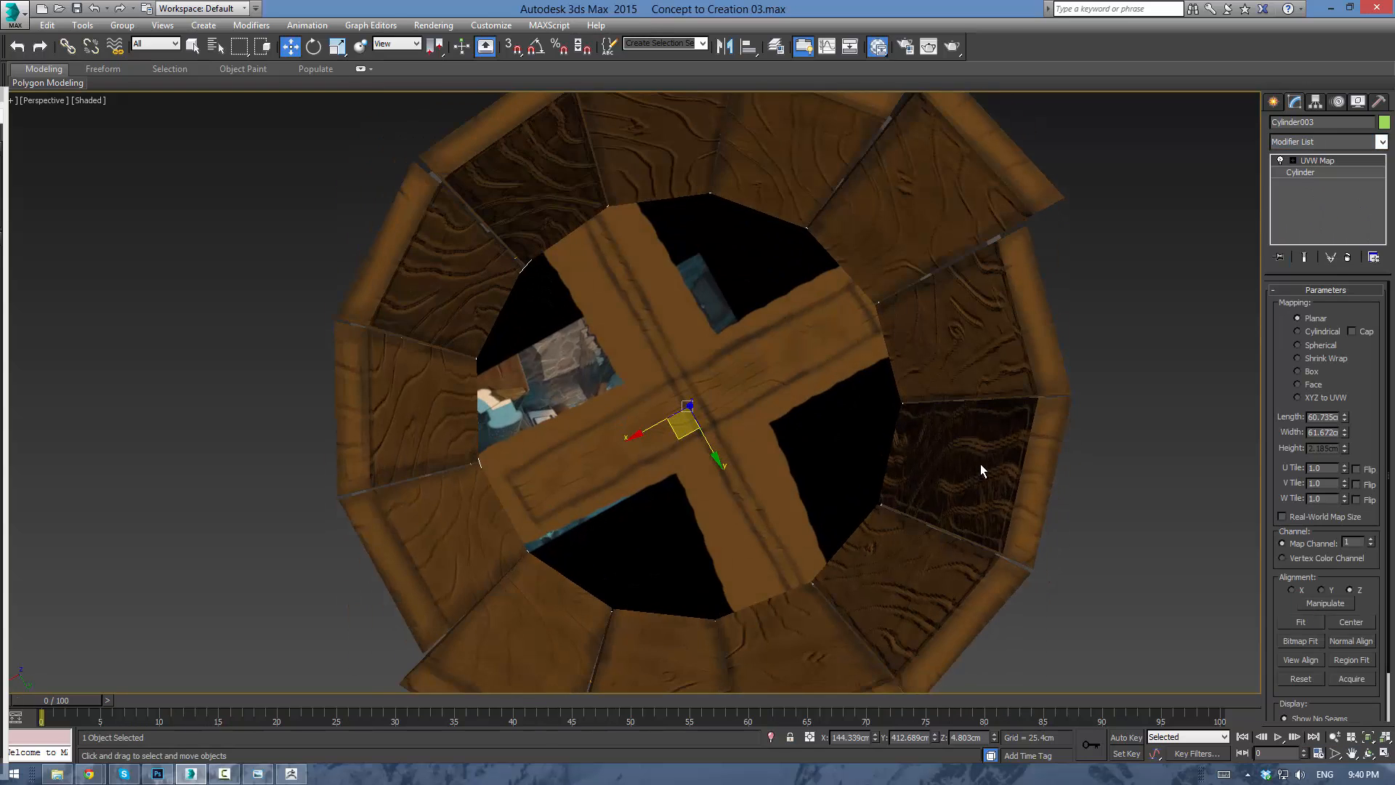
Remove the UVW Map modifier from the bottom disc, restoring the disc if it gets deleted by mistake.
{"action": "left_click", "coordinate": [1323, 165]}
{"action": "key", "text": "Delete"}
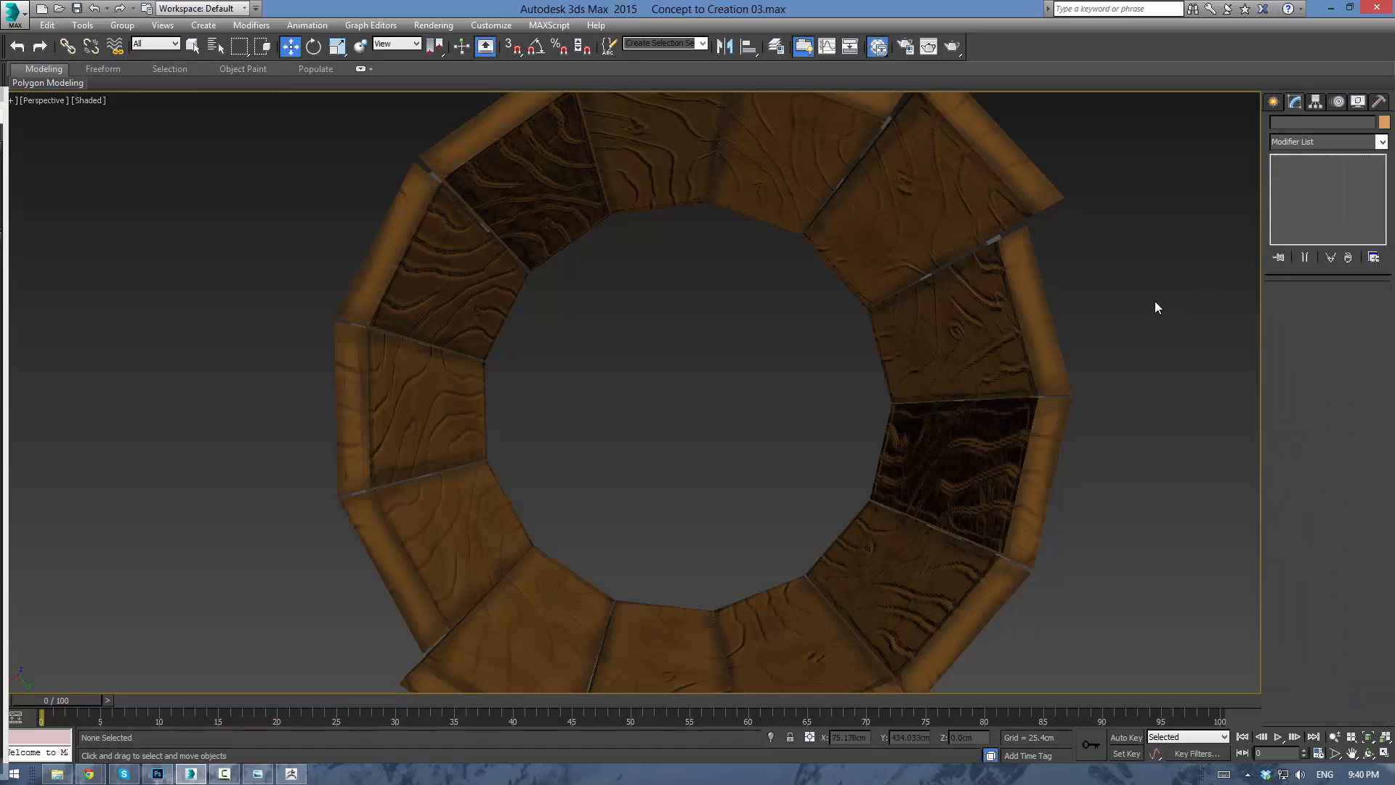
{"action": "key", "text": "ctrl+z"}
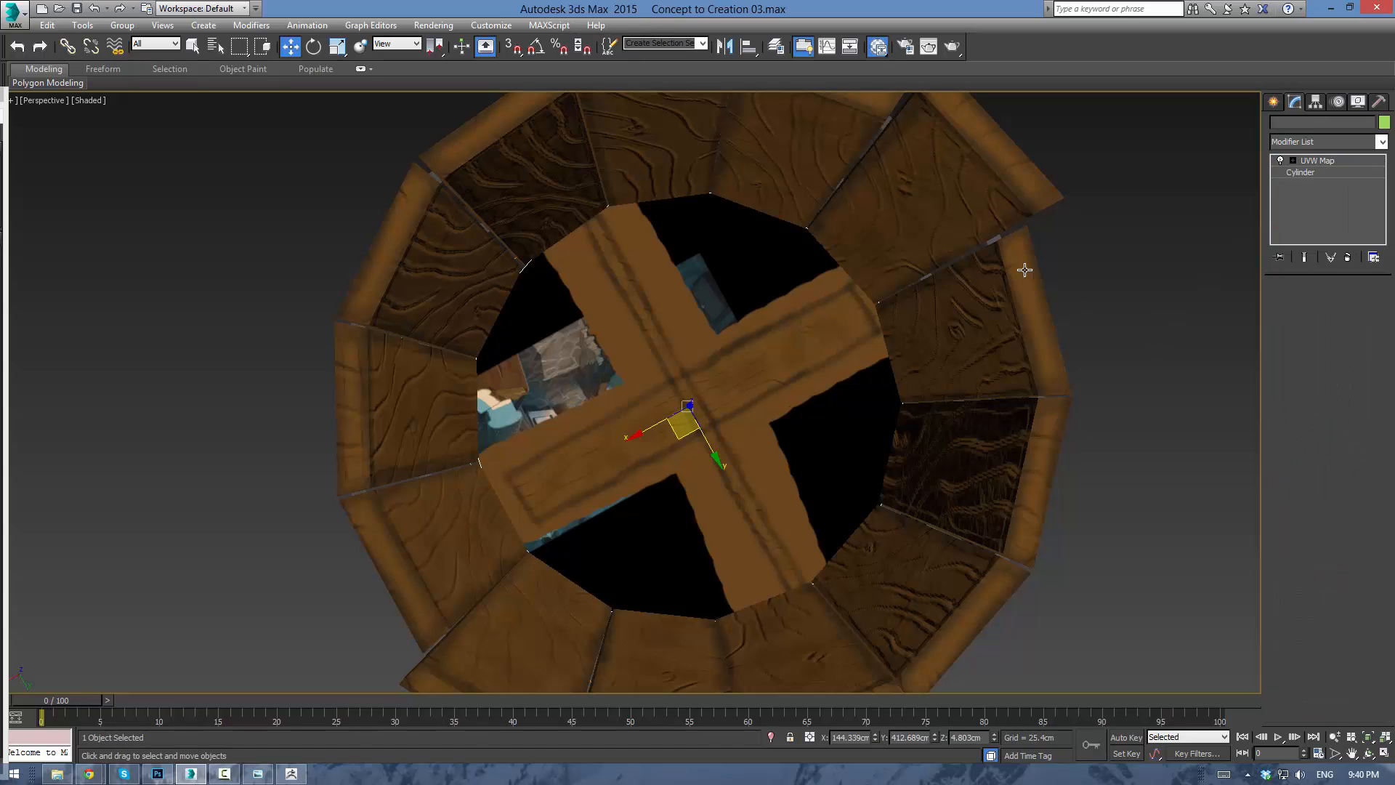
{"action": "right_click", "coordinate": [1294, 164]}
{"action": "left_click", "coordinate": [1279, 182]}
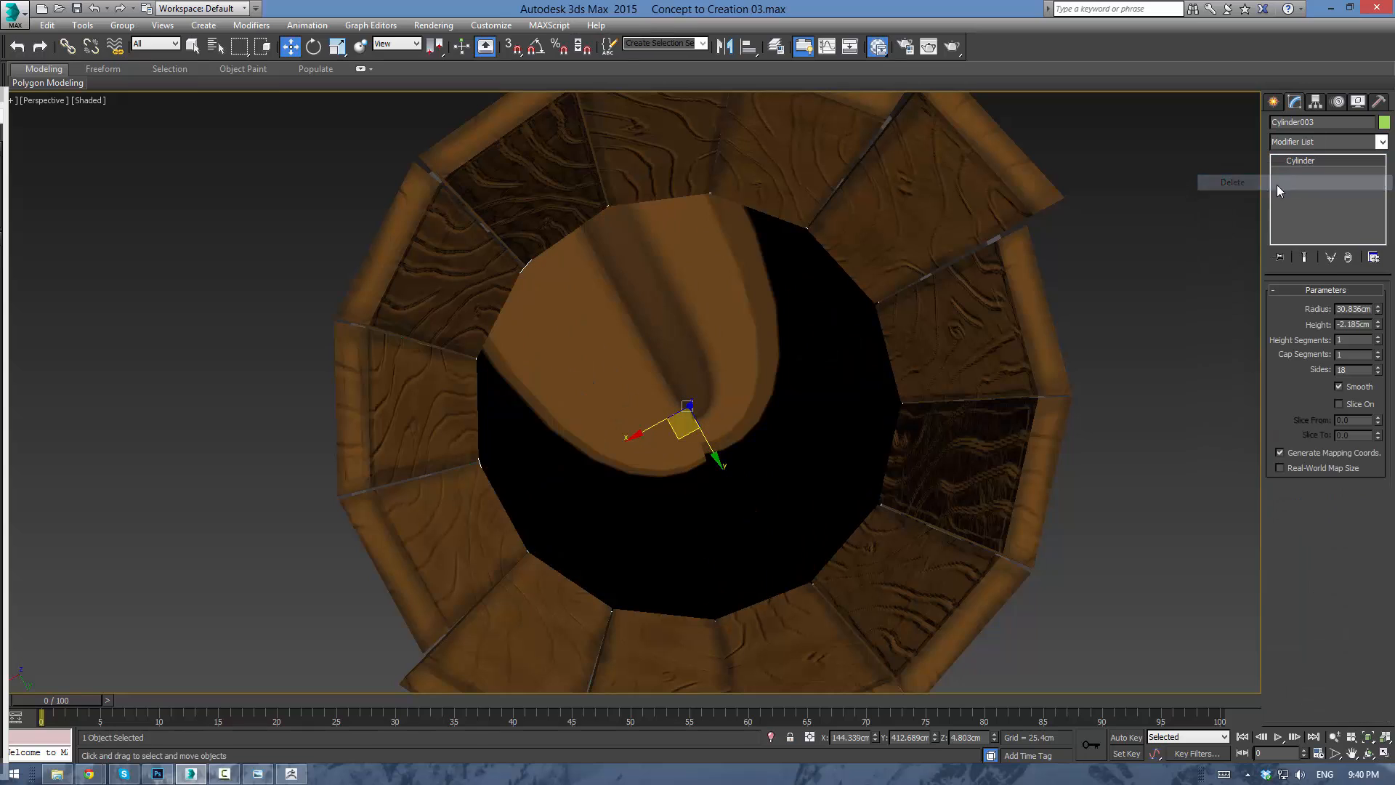
Set the bottom disc's object color to light gray and assign the gray material to it.
{"action": "left_click", "coordinate": [1386, 124]}
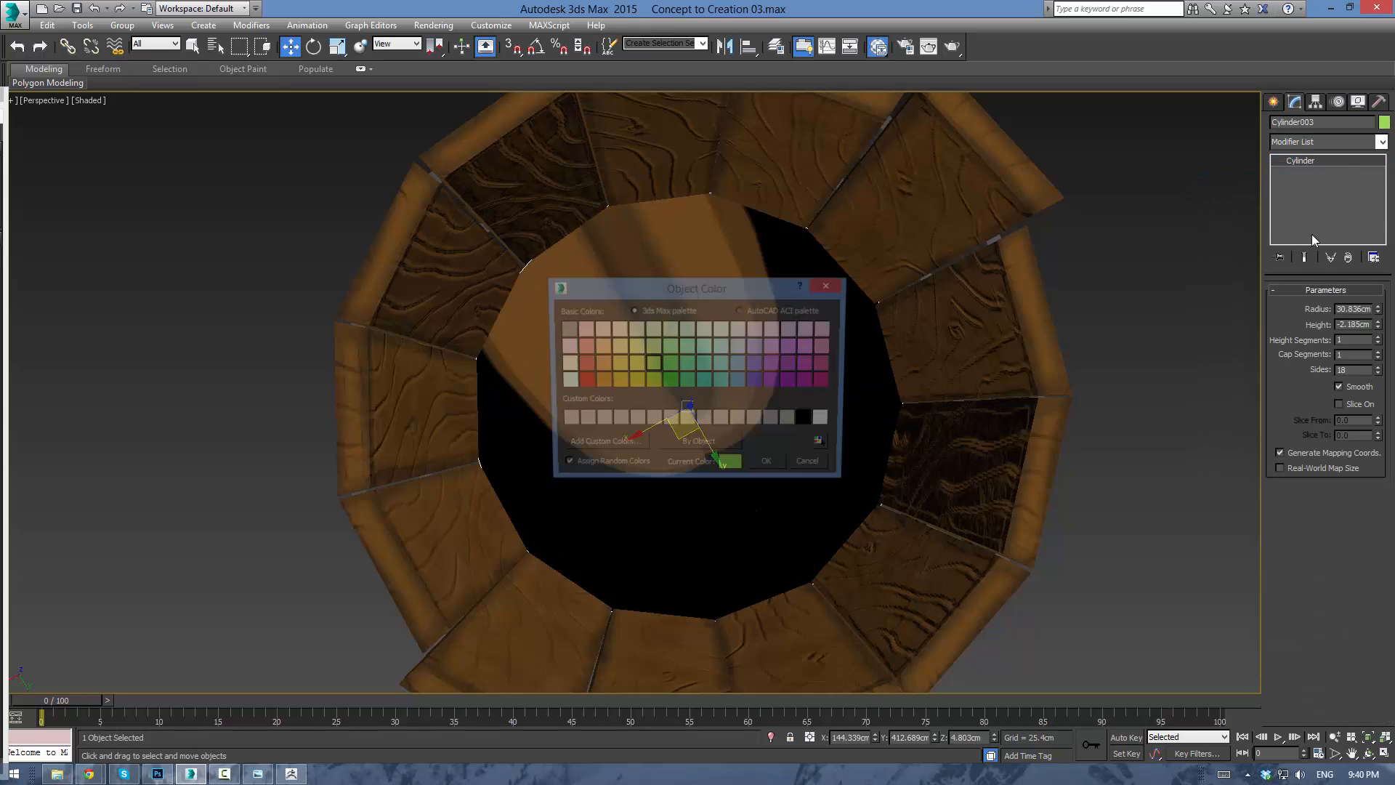
{"action": "left_click", "coordinate": [770, 468]}
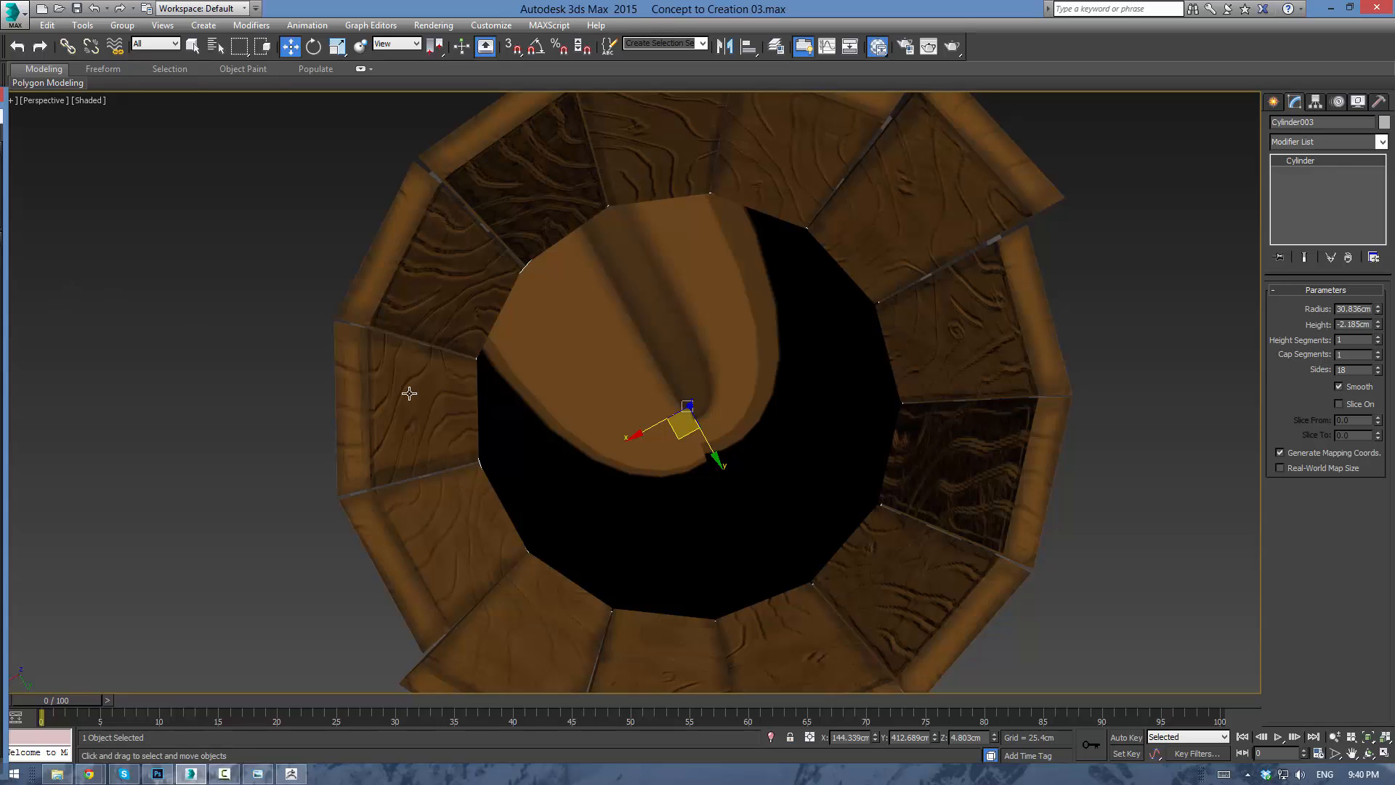
{"action": "scroll", "coordinate": [510, 345], "scroll_direction": "down", "scroll_amount": 5}
{"action": "middle_click_drag", "start_coordinate": [510, 344], "coordinate": [543, 306], "text": "alt"}
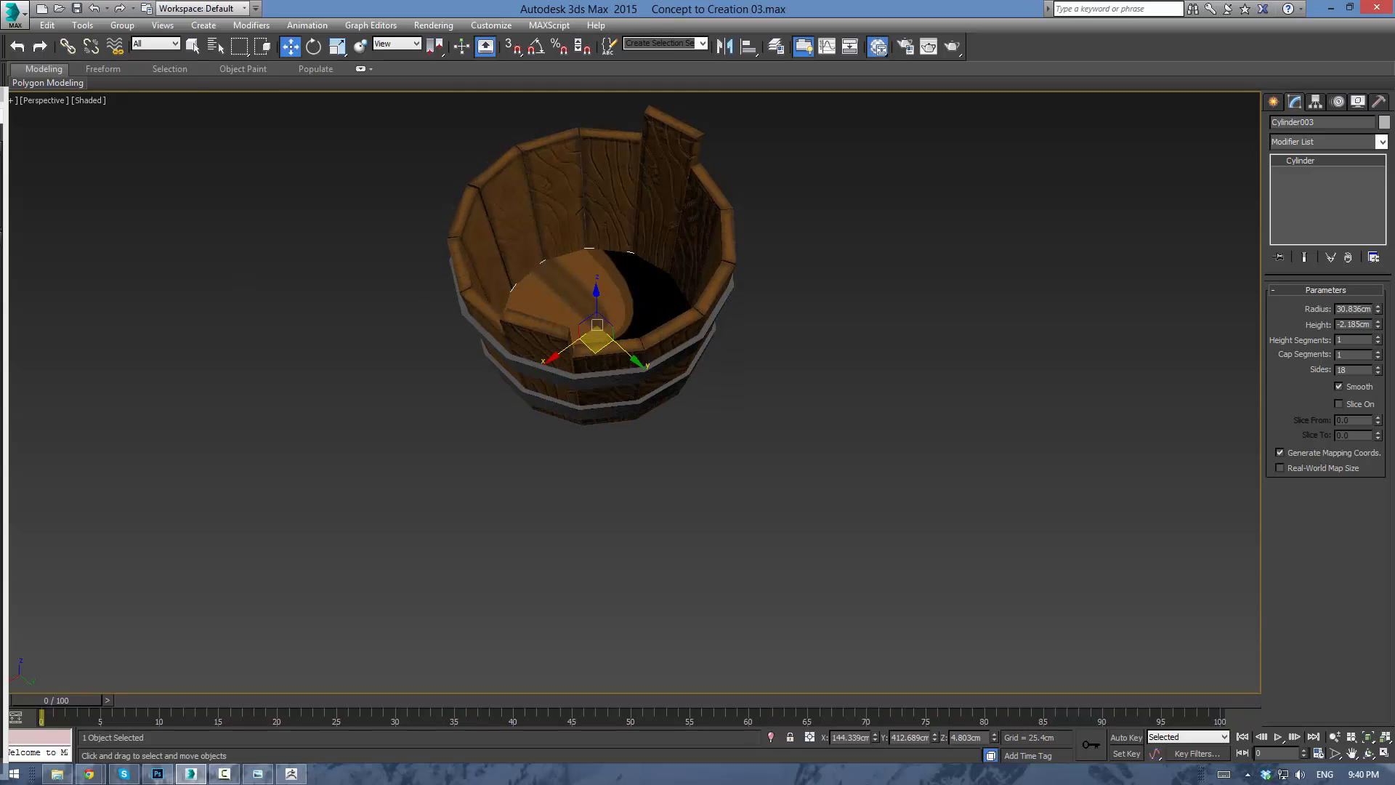
{"action": "left_click_drag", "start_coordinate": [1, 309], "coordinate": [599, 296]}
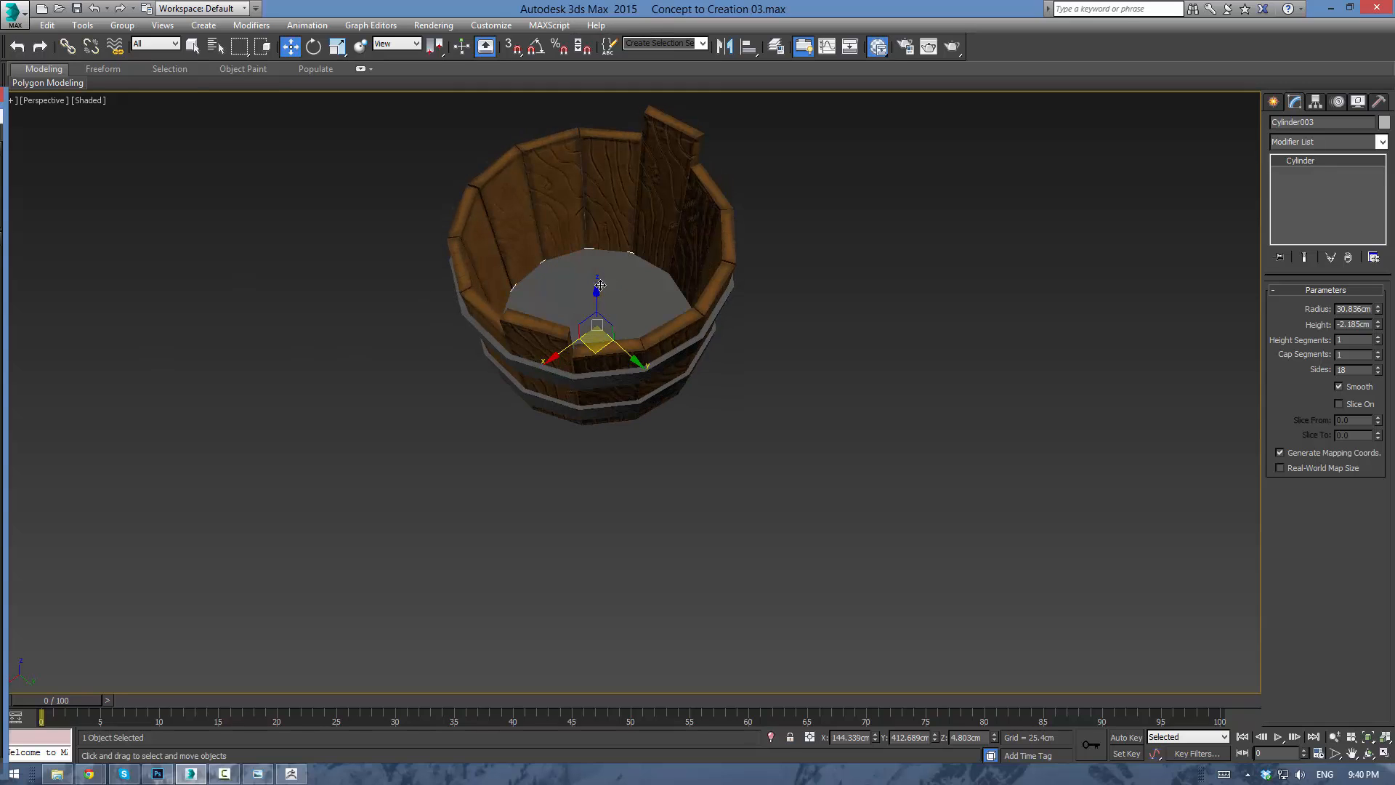
{"action": "left_click", "coordinate": [865, 366]}
{"action": "mouse_move", "coordinate": [864, 367]}
{"action": "middle_mouse_down", "text": "alt"}
{"action": "mouse_move", "coordinate": [914, 251]}
{"action": "mouse_move", "coordinate": [887, 366]}
{"action": "middle_mouse_up", "text": "alt"}
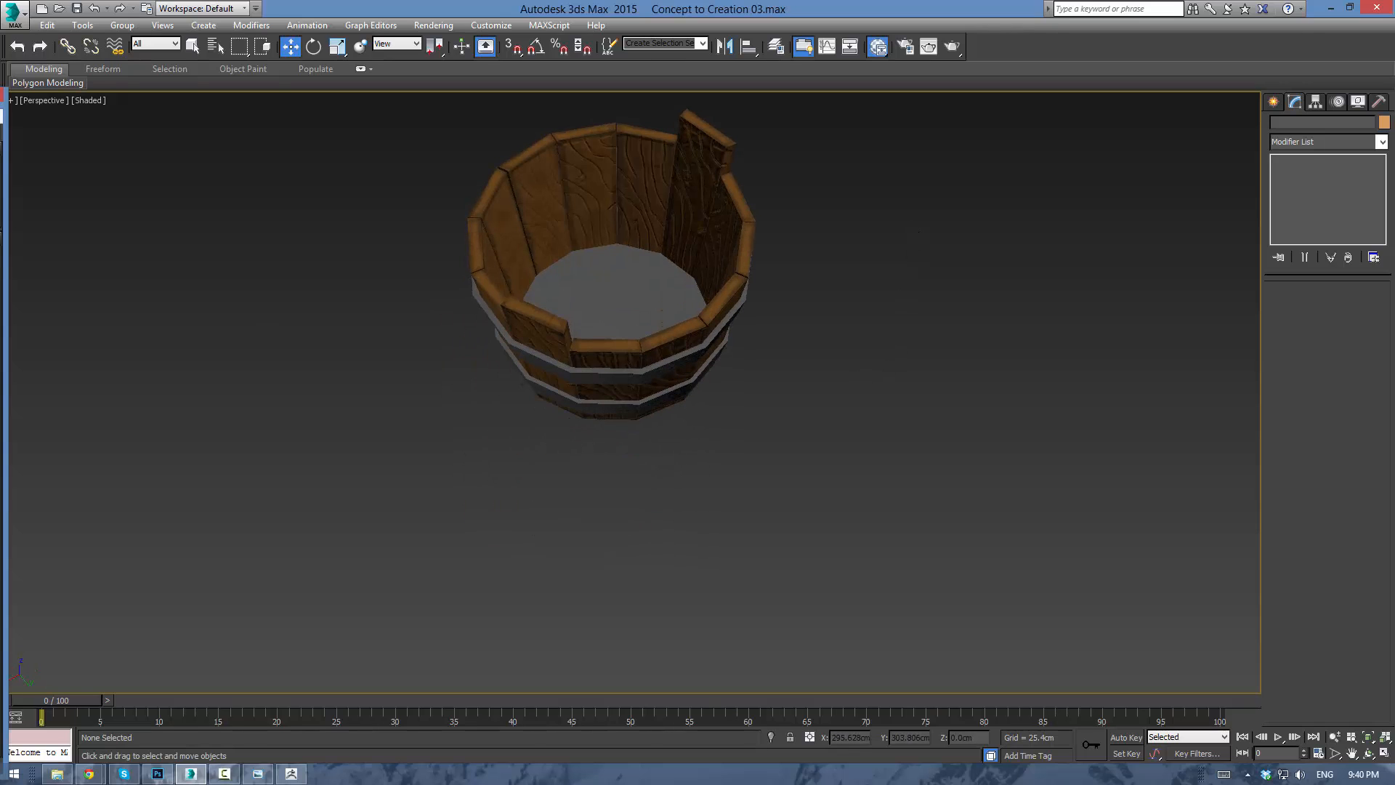
Bring the Slate Material Editor back into view and expand the plain gray material's node preview.
{"action": "left_click_drag", "start_coordinate": [2, 97], "coordinate": [619, 79]}
{"action": "left_click_drag", "start_coordinate": [366, 460], "coordinate": [446, 446]}
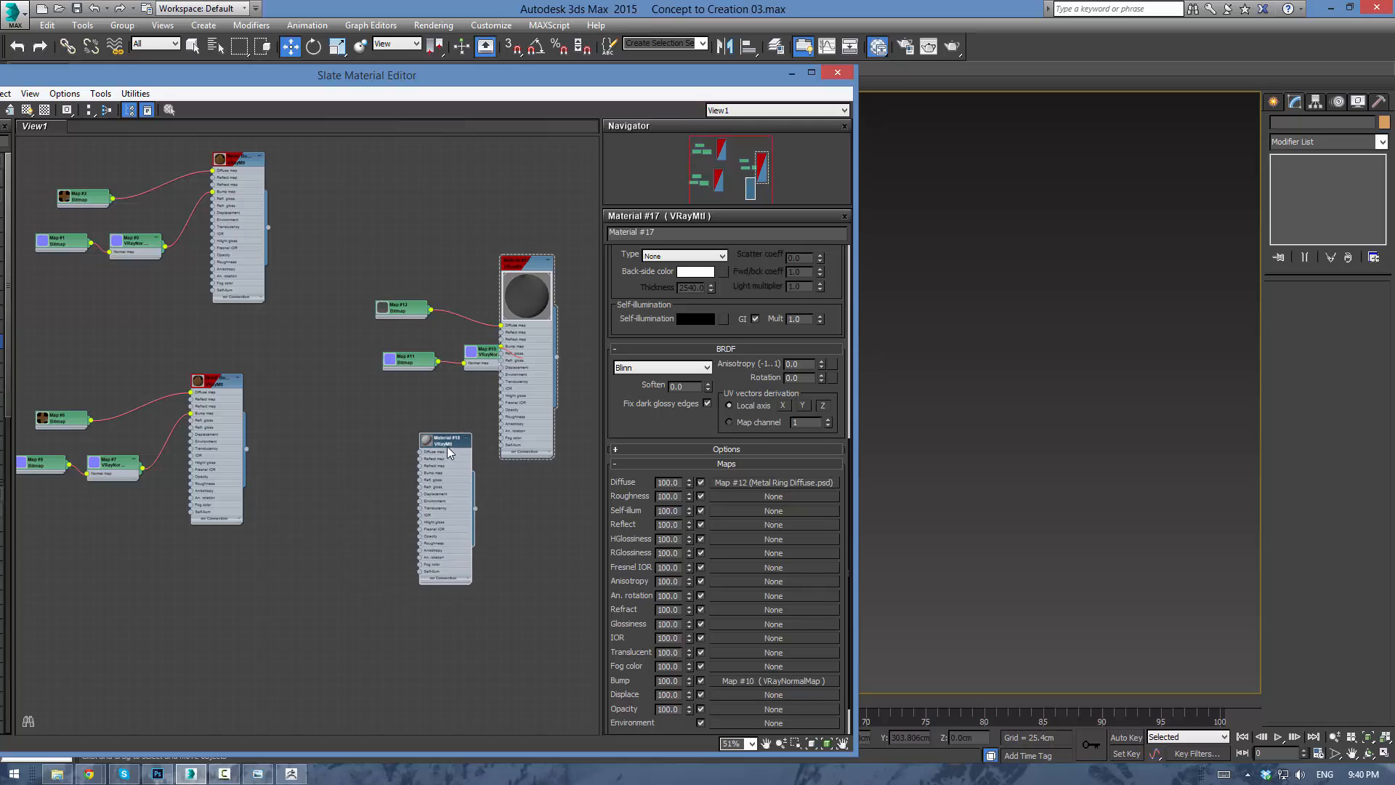
{"action": "double_click", "coordinate": [426, 442]}
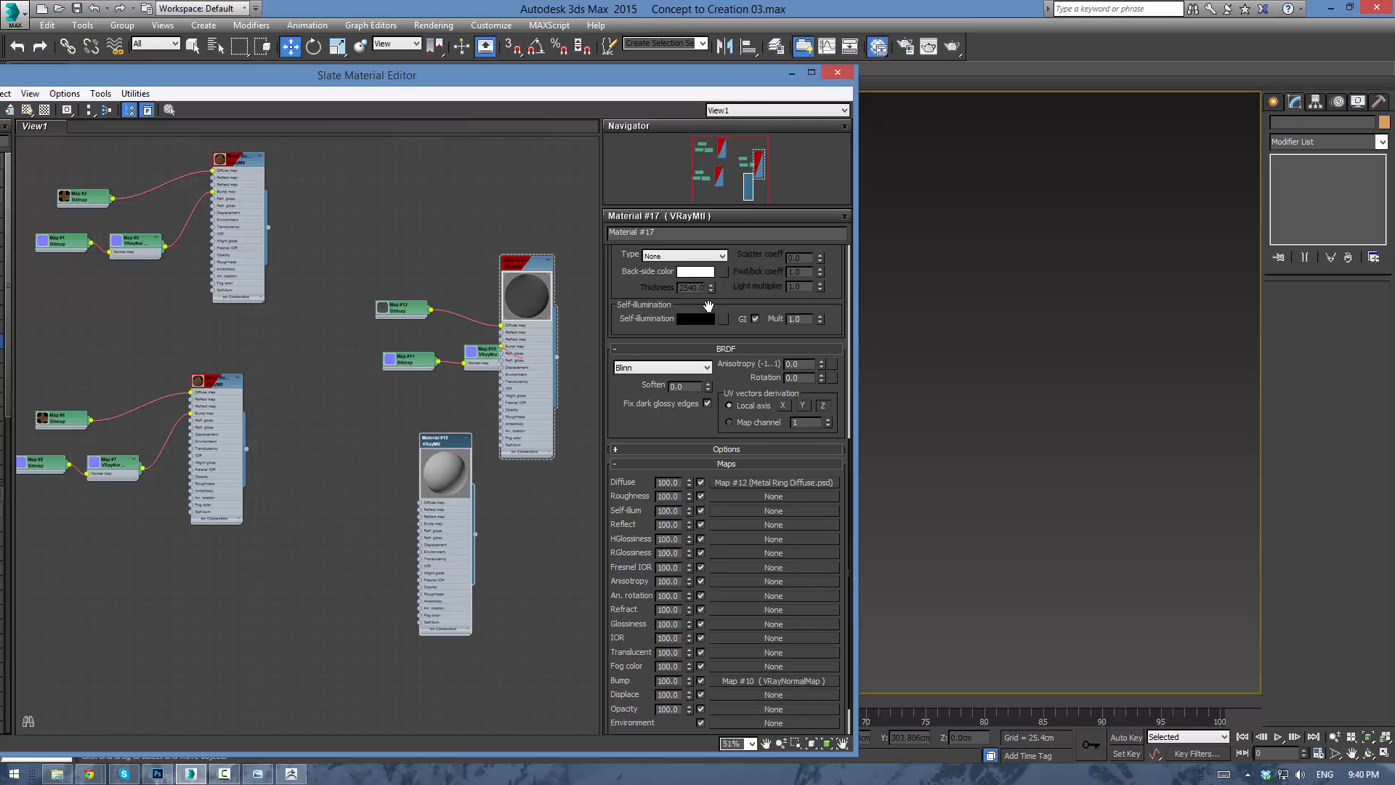
Try an orange-brown diffuse color on the metal ring material.
{"action": "scroll", "coordinate": [740, 268], "scroll_direction": "up", "scroll_amount": 5}
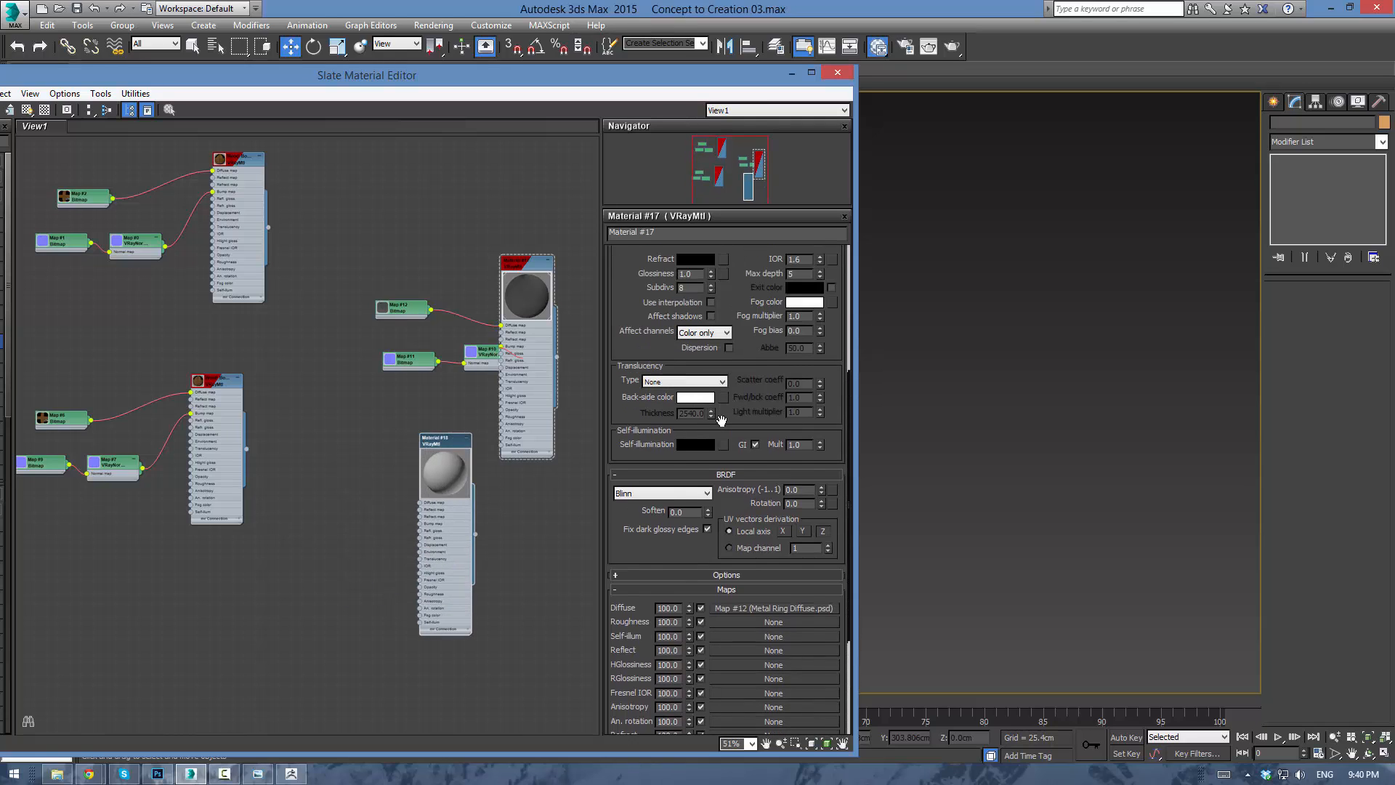
{"action": "scroll", "coordinate": [734, 272], "scroll_direction": "up", "scroll_amount": 3}
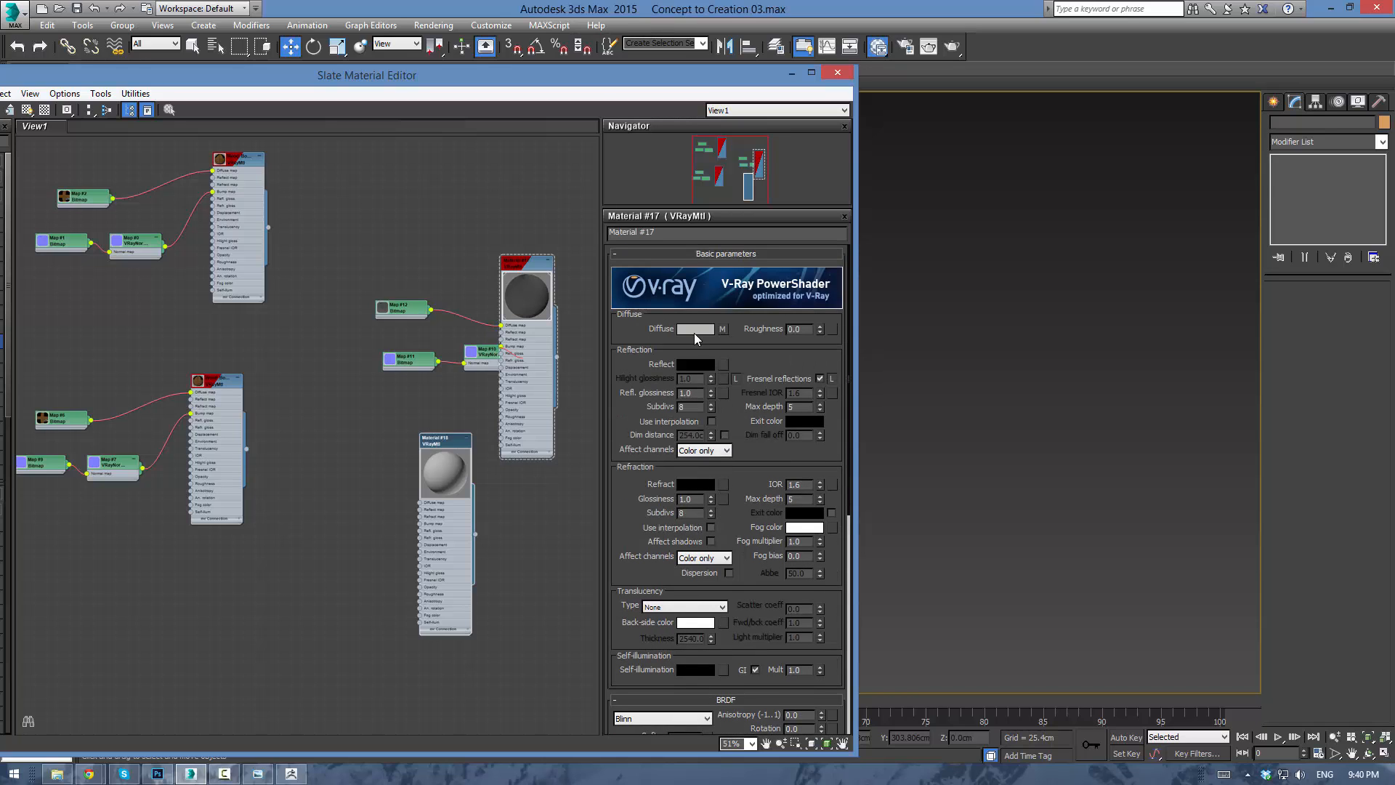
{"action": "left_click", "coordinate": [695, 329]}
{"action": "left_click_drag", "start_coordinate": [465, 155], "coordinate": [543, 155]}
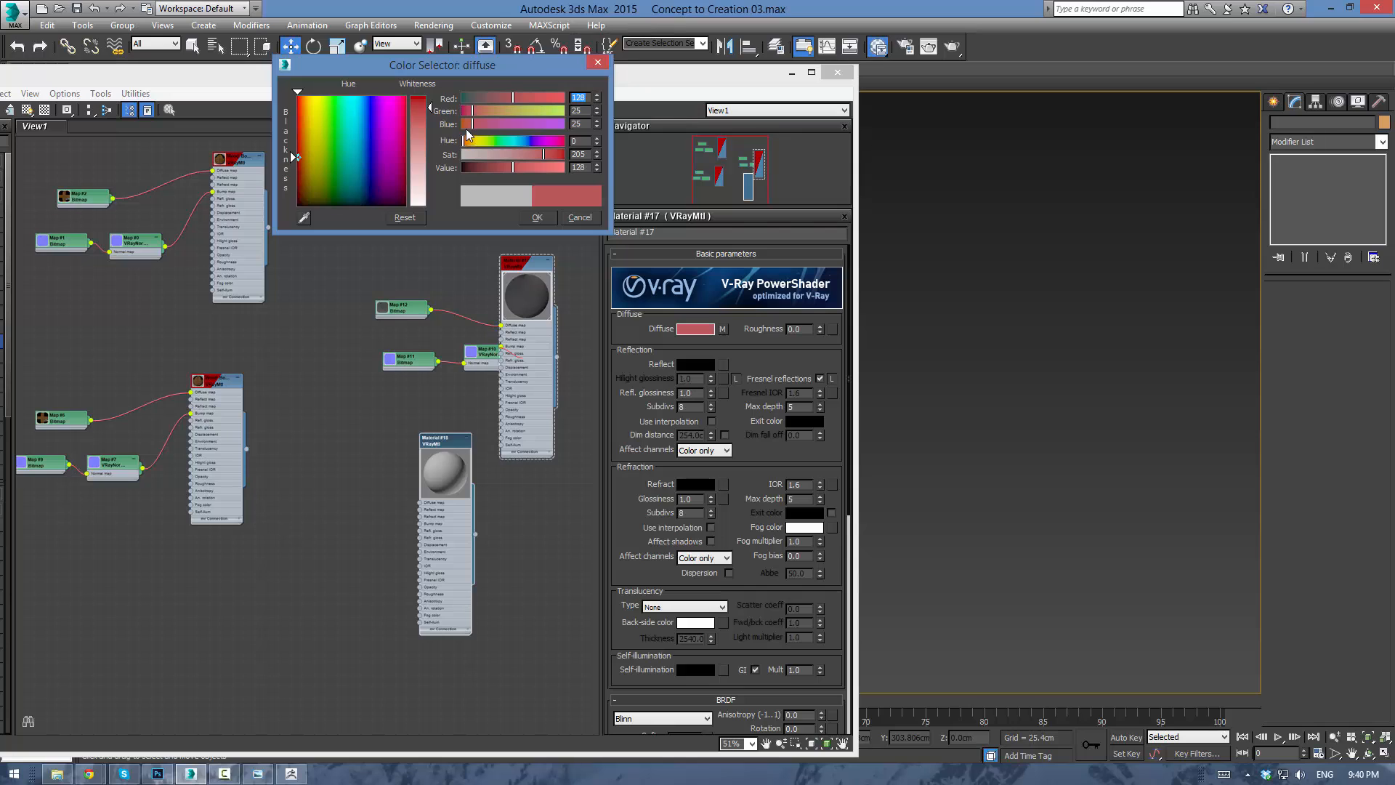
{"action": "left_click_drag", "start_coordinate": [460, 125], "coordinate": [458, 125]}
{"action": "left_click_drag", "start_coordinate": [514, 168], "coordinate": [494, 170]}
{"action": "left_click", "coordinate": [536, 218]}
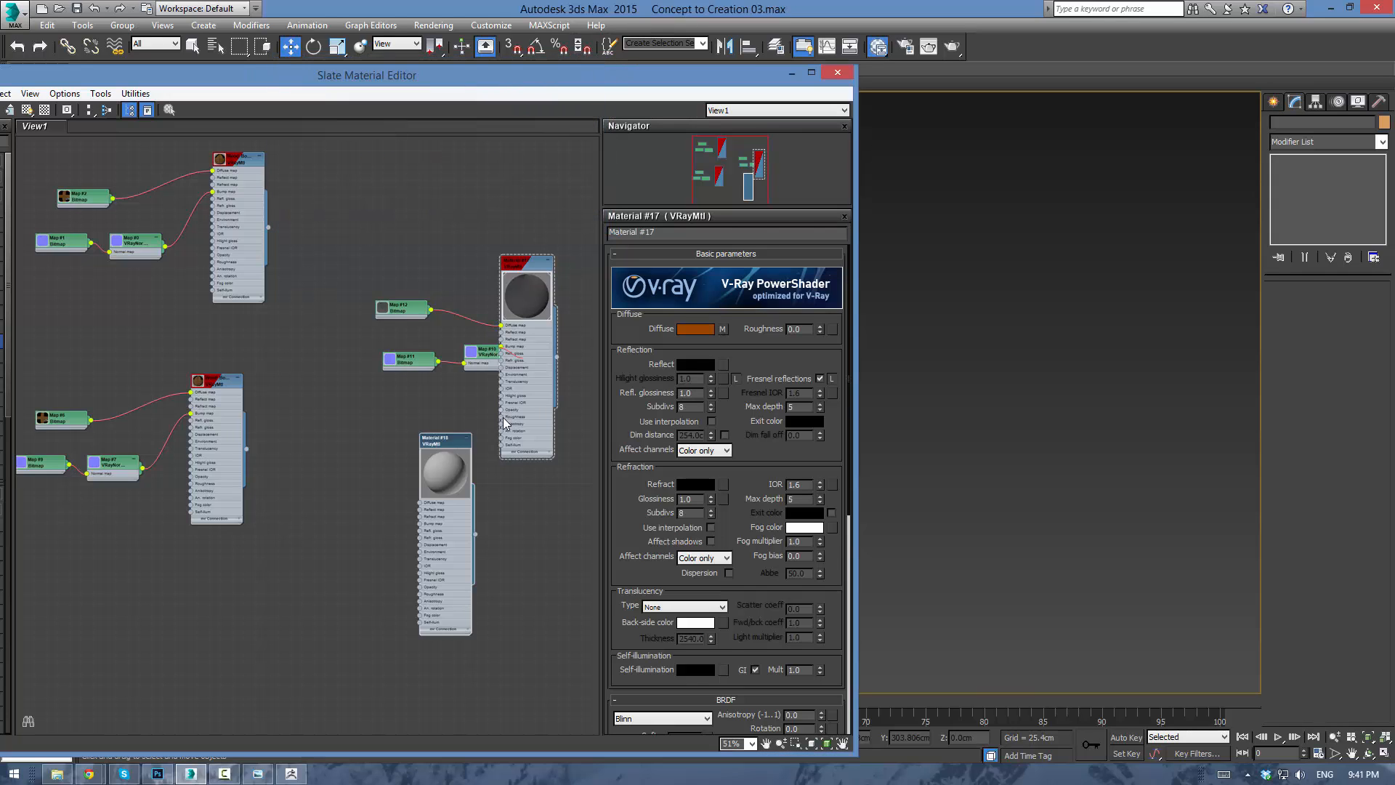
Undo the diffuse color change on the metal ring material.
{"action": "key", "text": "ctrl+z"}
{"action": "key", "text": "ctrl+z"}
{"action": "key", "text": "ctrl+z"}
{"action": "key", "text": "ctrl+z"}
Set the plain gray material's diffuse color to a dark orange-brown and close the Slate Material Editor.
{"action": "double_click", "coordinate": [442, 443]}
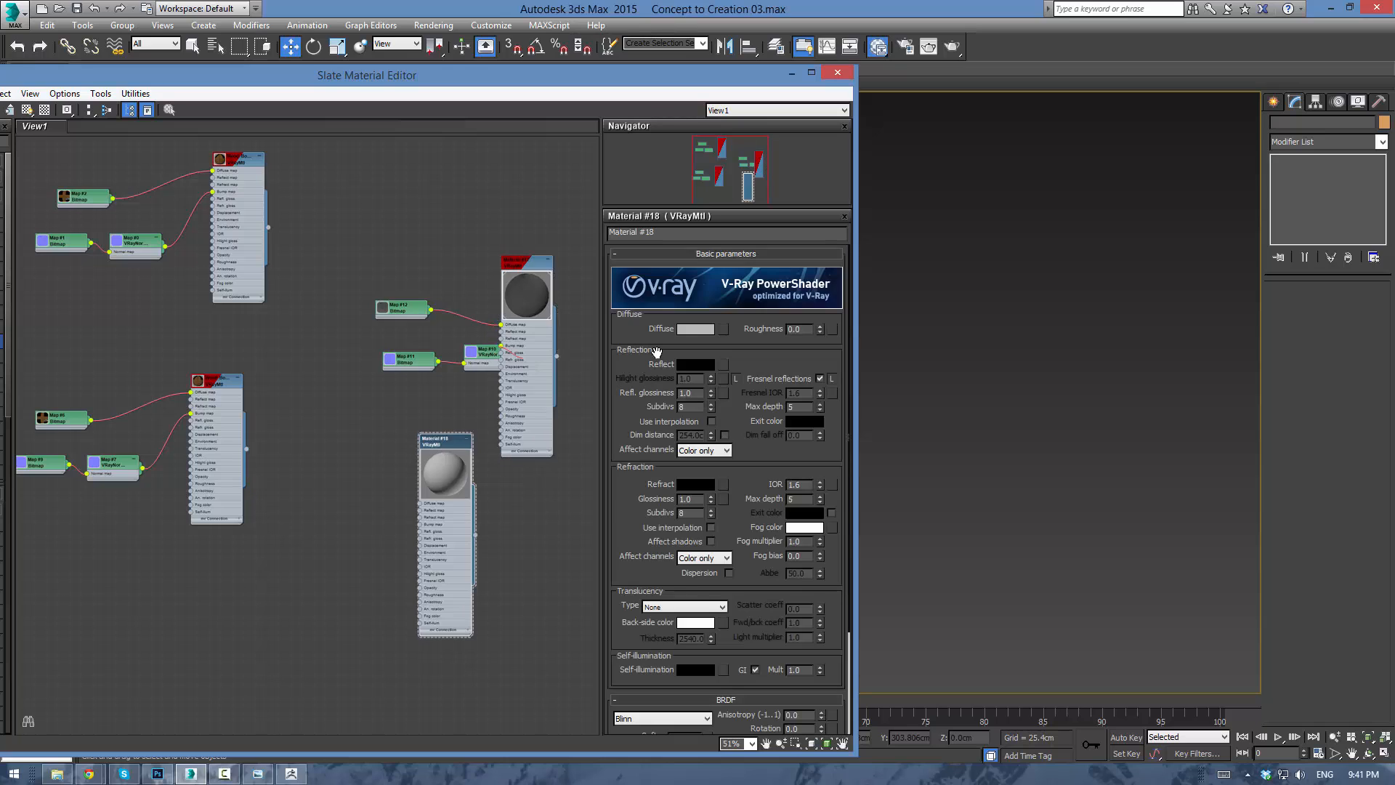
{"action": "left_click", "coordinate": [686, 333]}
{"action": "left_click", "coordinate": [518, 154]}
{"action": "left_click_drag", "start_coordinate": [518, 154], "coordinate": [541, 155]}
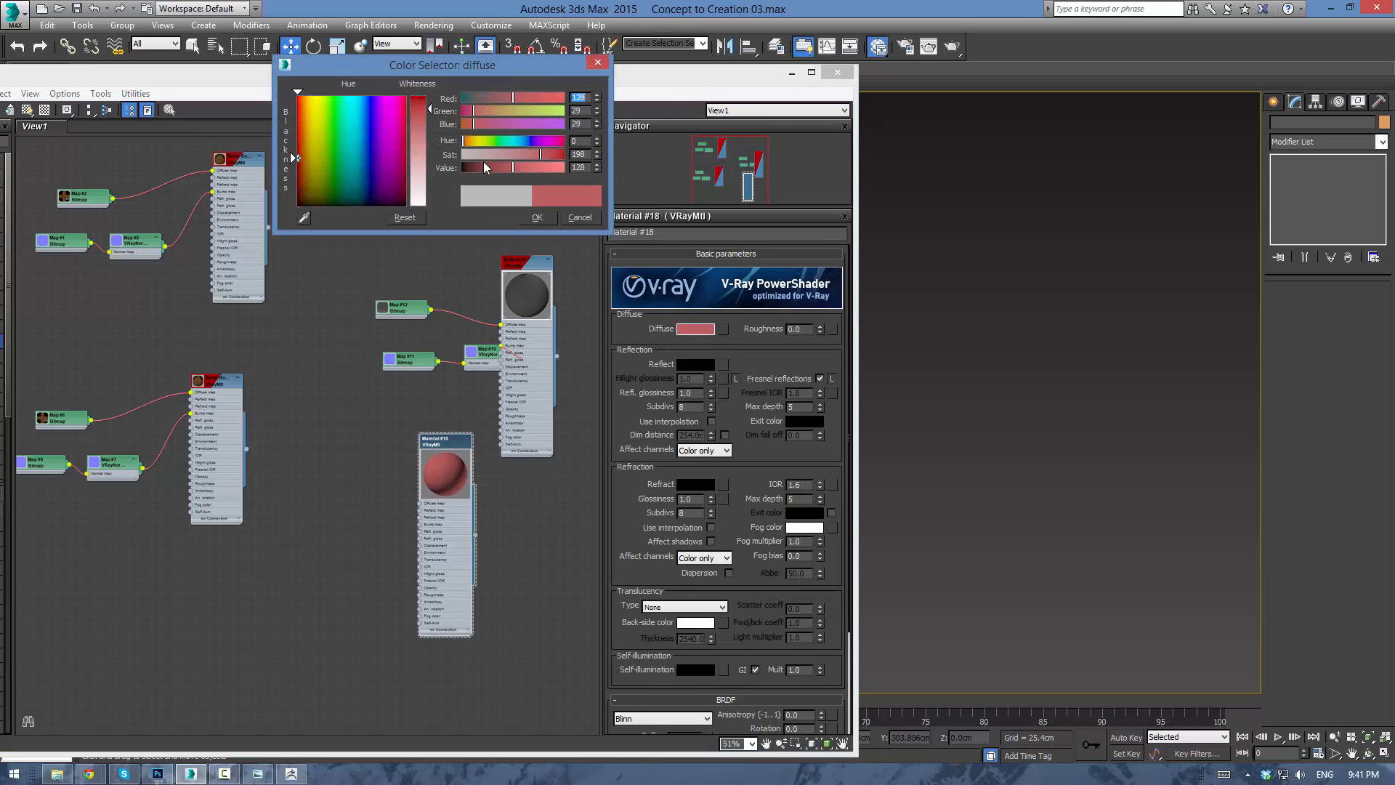
{"action": "left_click_drag", "start_coordinate": [469, 127], "coordinate": [465, 125]}
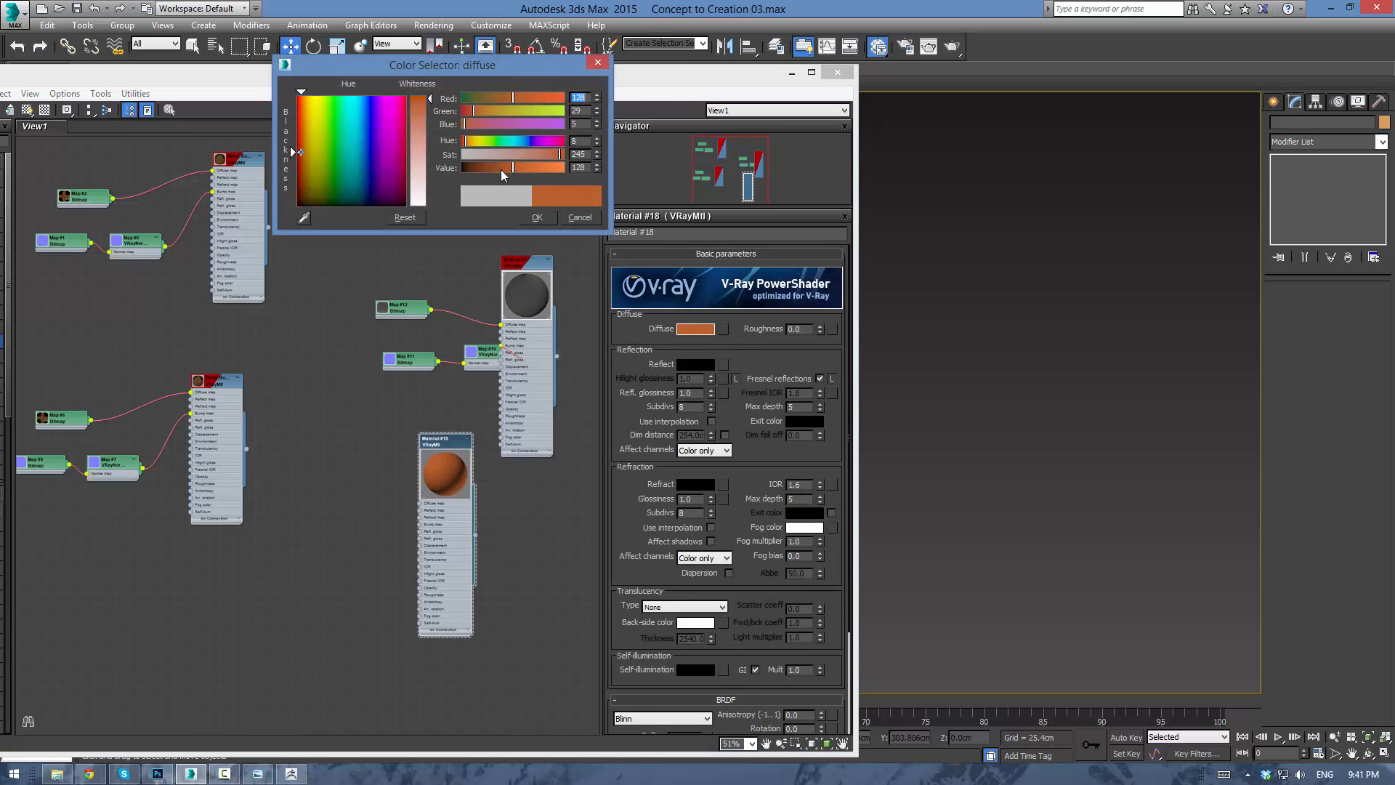
{"action": "left_click_drag", "start_coordinate": [502, 169], "coordinate": [491, 169]}
{"action": "left_click", "coordinate": [537, 218]}
{"action": "left_click_drag", "start_coordinate": [603, 75], "coordinate": [0, 64]}
{"action": "left_click_drag", "start_coordinate": [0, 502], "coordinate": [658, 291]}
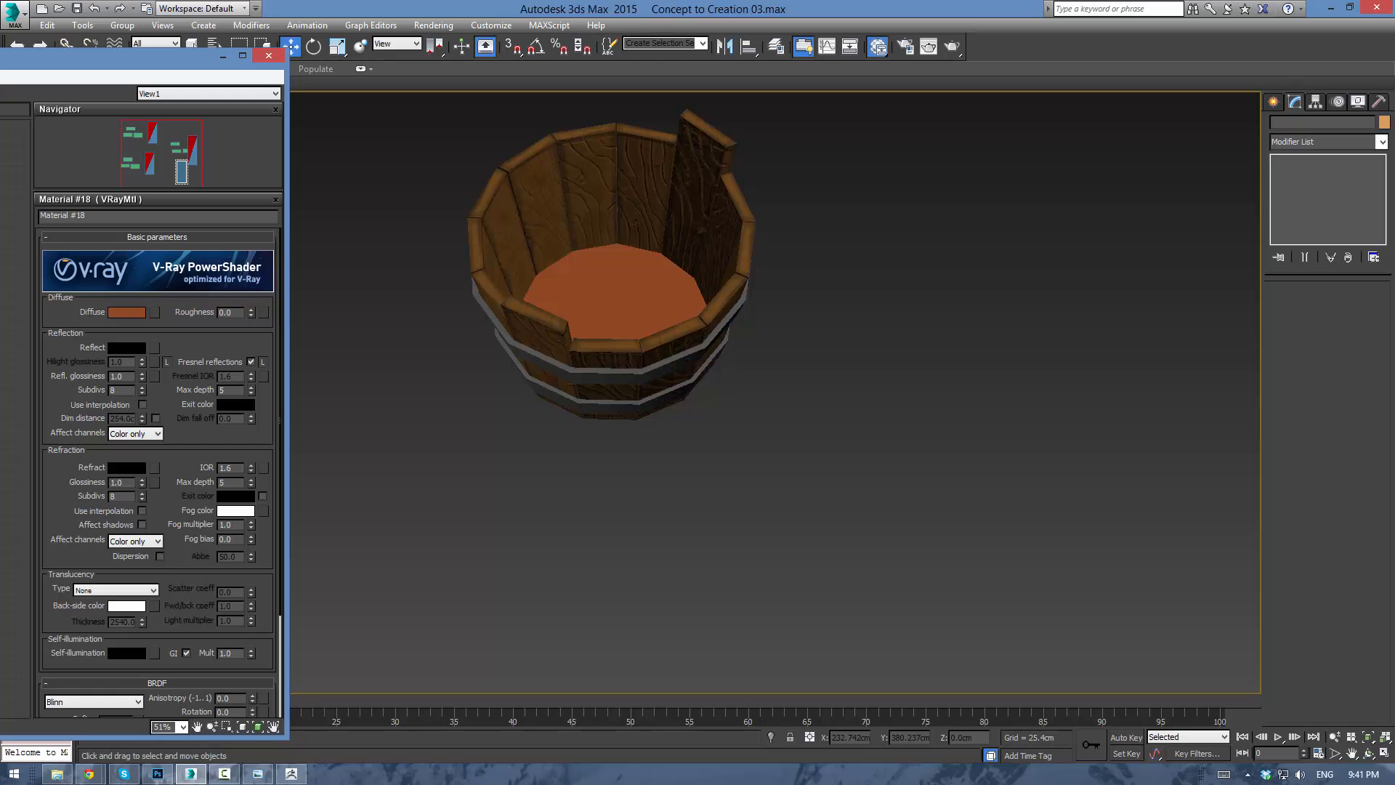
{"action": "left_click", "coordinate": [269, 56]}
Inspect the bucket from below, from the side and inside, checking the recolored bottom disc.
{"action": "middle_click_drag", "start_coordinate": [333, 347], "coordinate": [374, 235], "text": "alt"}
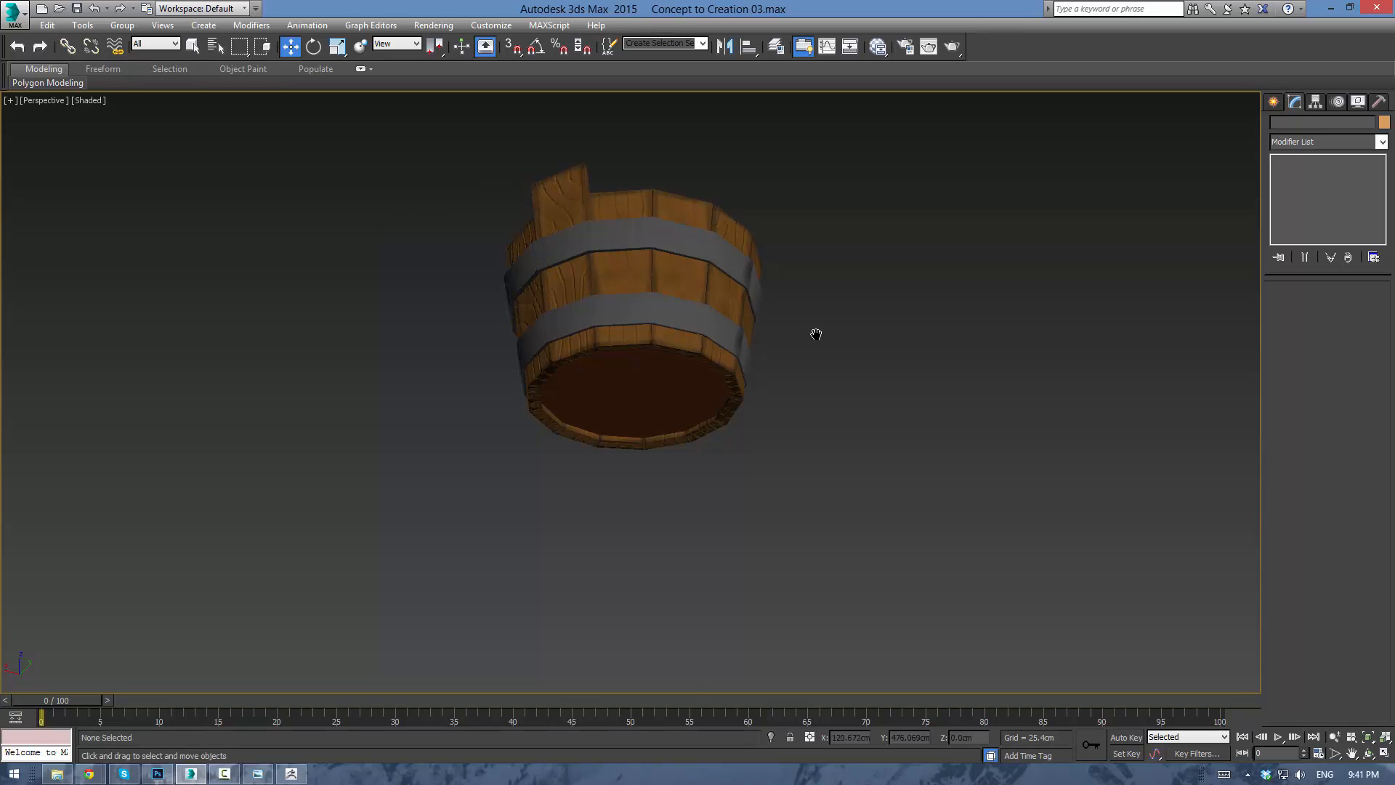
{"action": "middle_click_drag", "start_coordinate": [816, 334], "coordinate": [1129, 325], "text": "alt"}
{"action": "scroll", "coordinate": [934, 427], "scroll_direction": "up", "scroll_amount": 3}
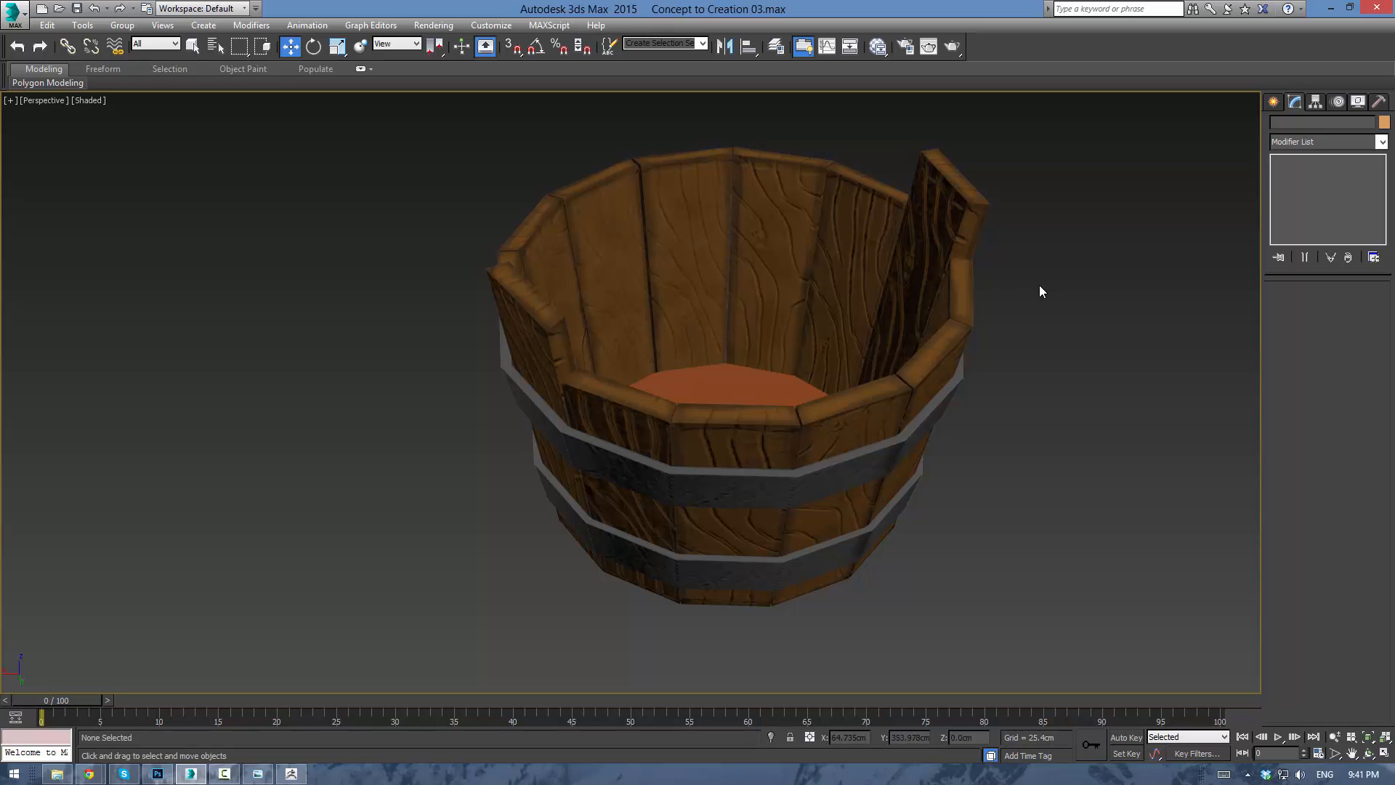
{"action": "middle_click_drag", "start_coordinate": [1039, 292], "coordinate": [1014, 359], "text": "alt"}
{"action": "left_click", "coordinate": [722, 438]}
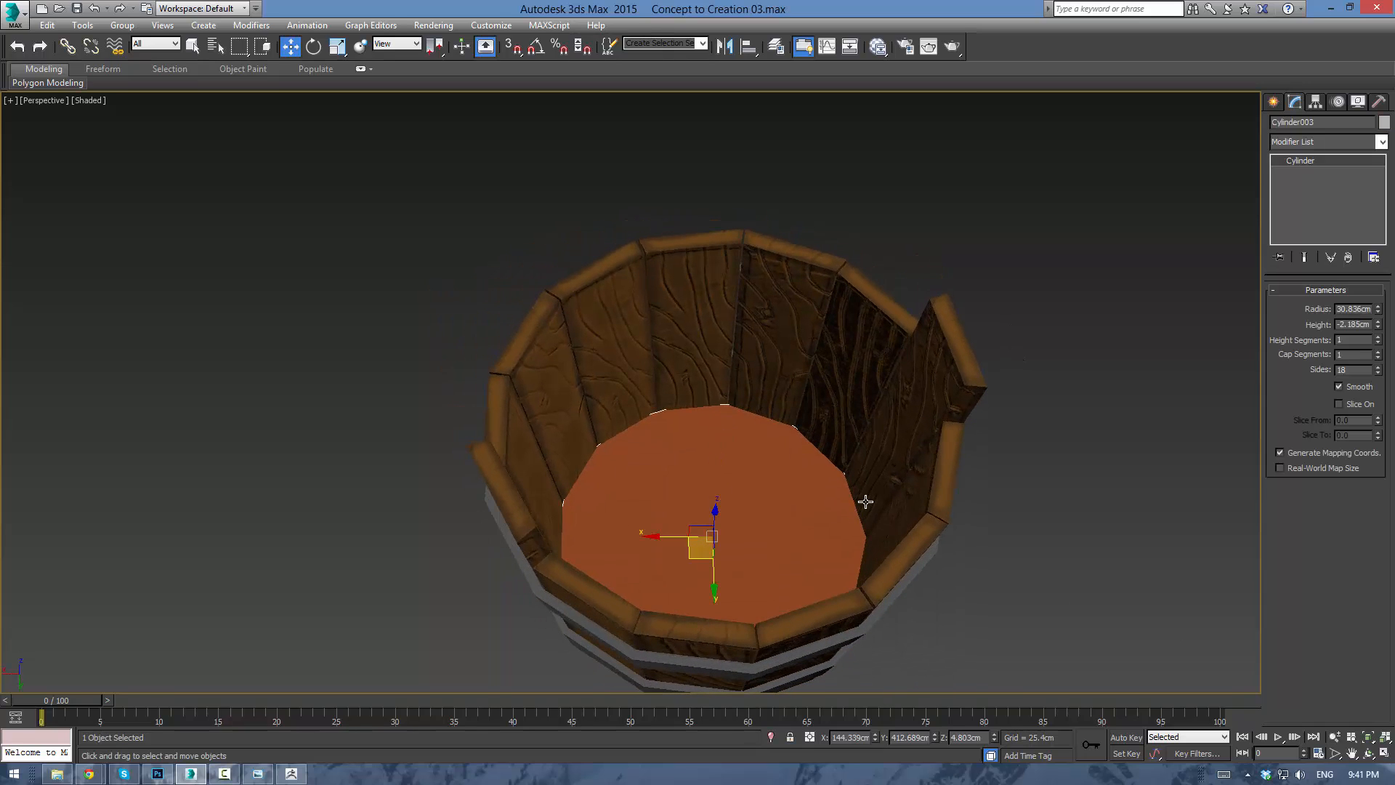
{"action": "left_click", "coordinate": [1025, 518]}
{"action": "left_click", "coordinate": [811, 477]}
{"action": "left_click", "coordinate": [1017, 523]}
{"action": "middle_click_drag", "start_coordinate": [1006, 519], "coordinate": [967, 433], "text": "alt"}
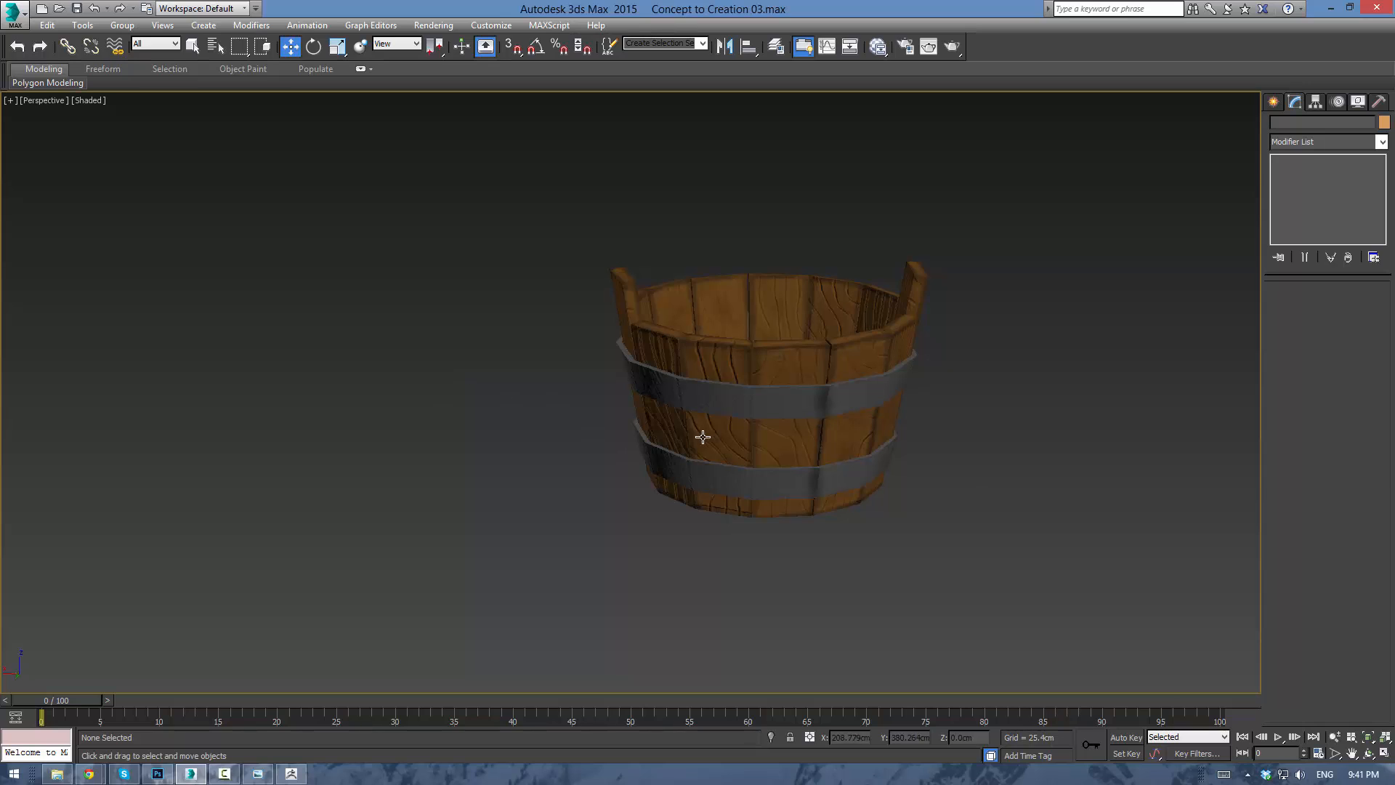
Select all parts of the bucket and save them as a named selection set called "wood bin".
{"action": "right_click", "coordinate": [996, 382]}
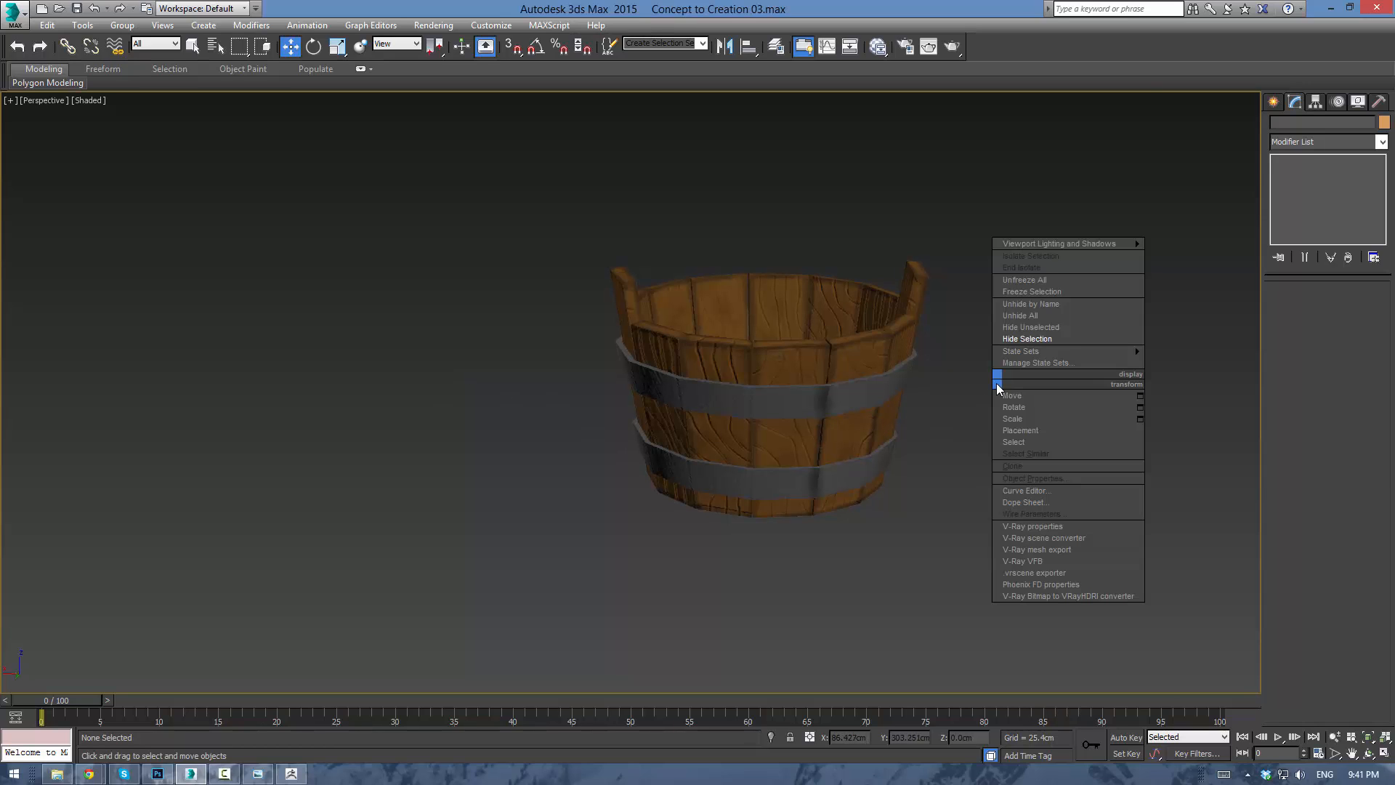
{"action": "left_click_drag", "start_coordinate": [485, 214], "coordinate": [1001, 547]}
{"action": "left_click", "coordinate": [644, 46]}
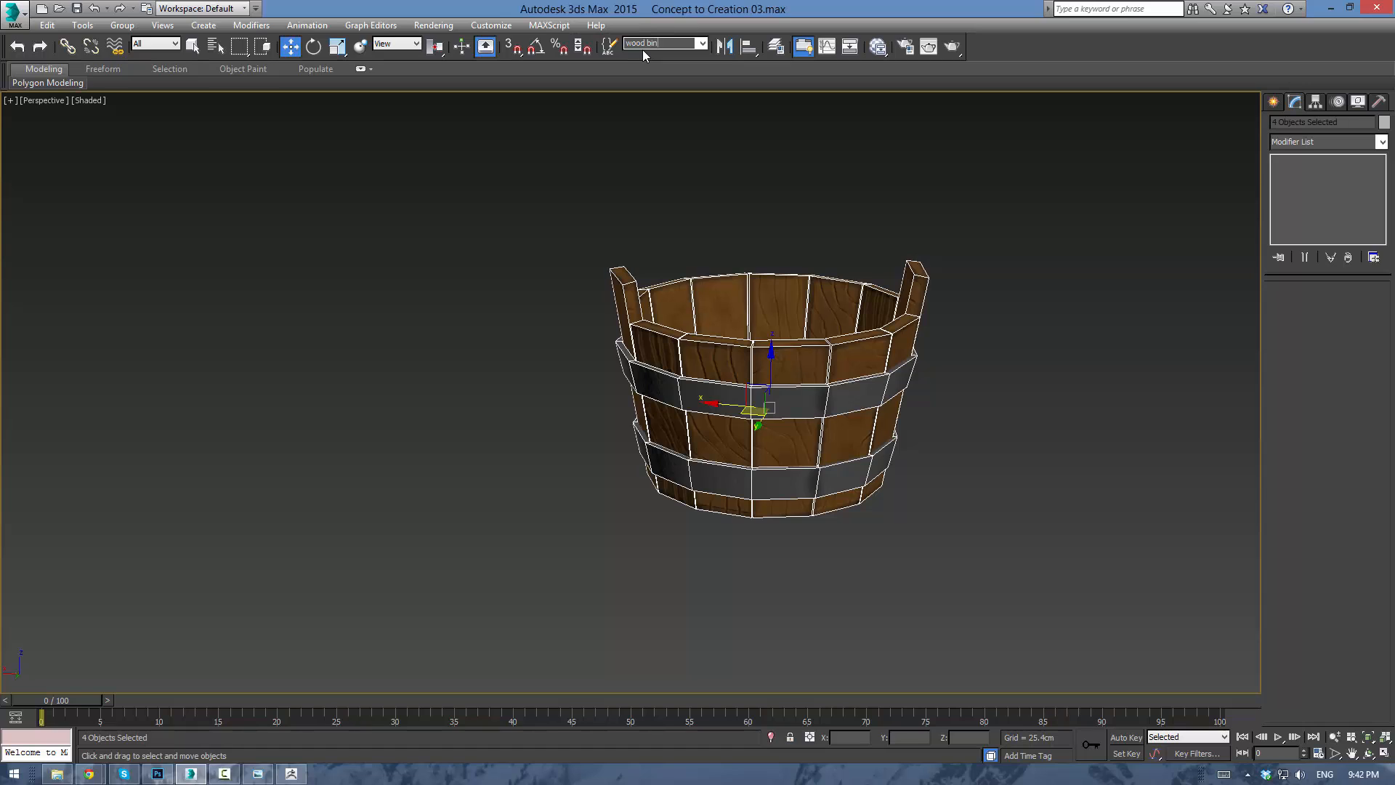
{"action": "key", "text": "Return"}
{"action": "left_click", "coordinate": [756, 140]}
Unhide all scene objects and switch to the four-viewport layout.
{"action": "right_click", "coordinate": [760, 148]}
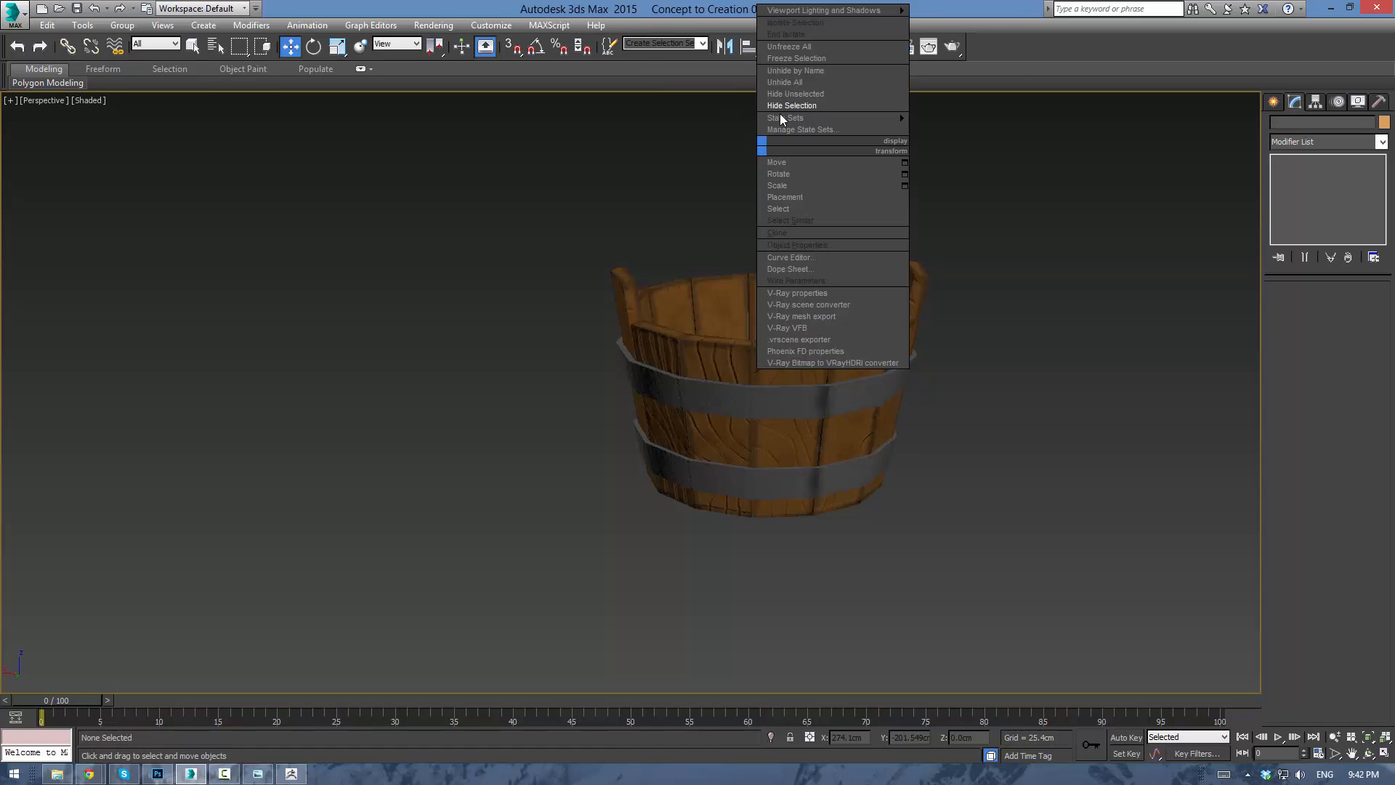
{"action": "left_click", "coordinate": [788, 82]}
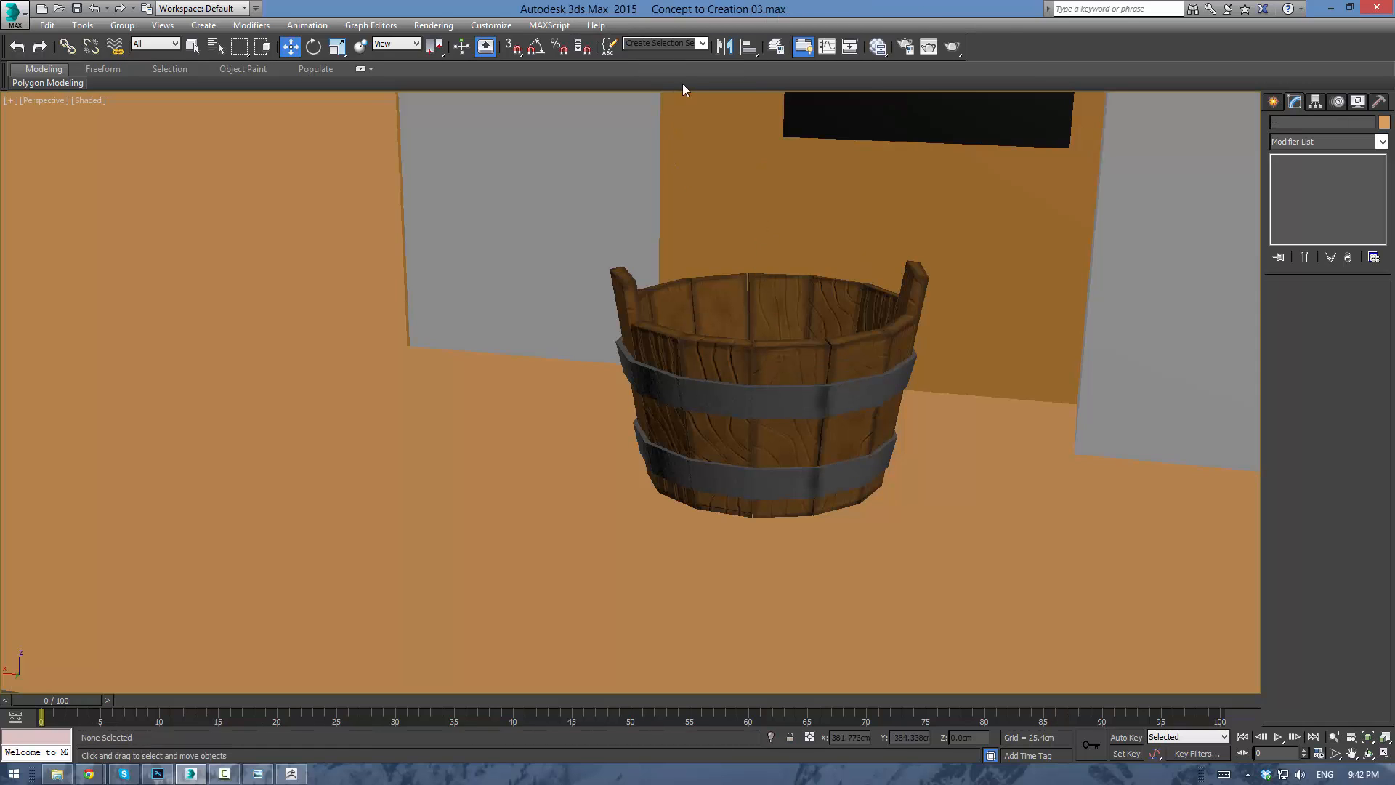
{"action": "key", "text": "alt+w"}
Delete the old placeholder bucket inside the room in the Top view.
{"action": "scroll", "coordinate": [364, 312], "scroll_direction": "down", "scroll_amount": 5}
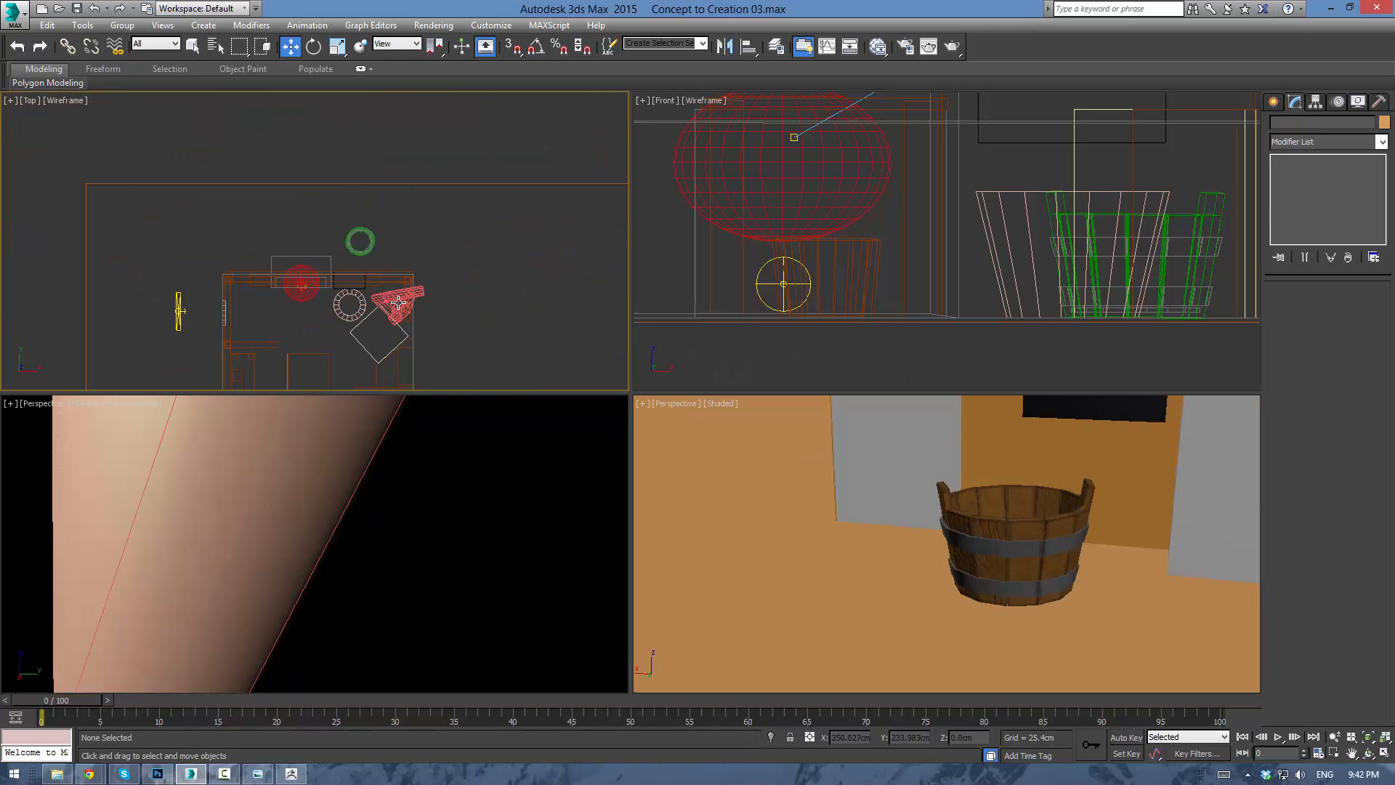
{"action": "scroll", "coordinate": [400, 304], "scroll_direction": "up", "scroll_amount": 6}
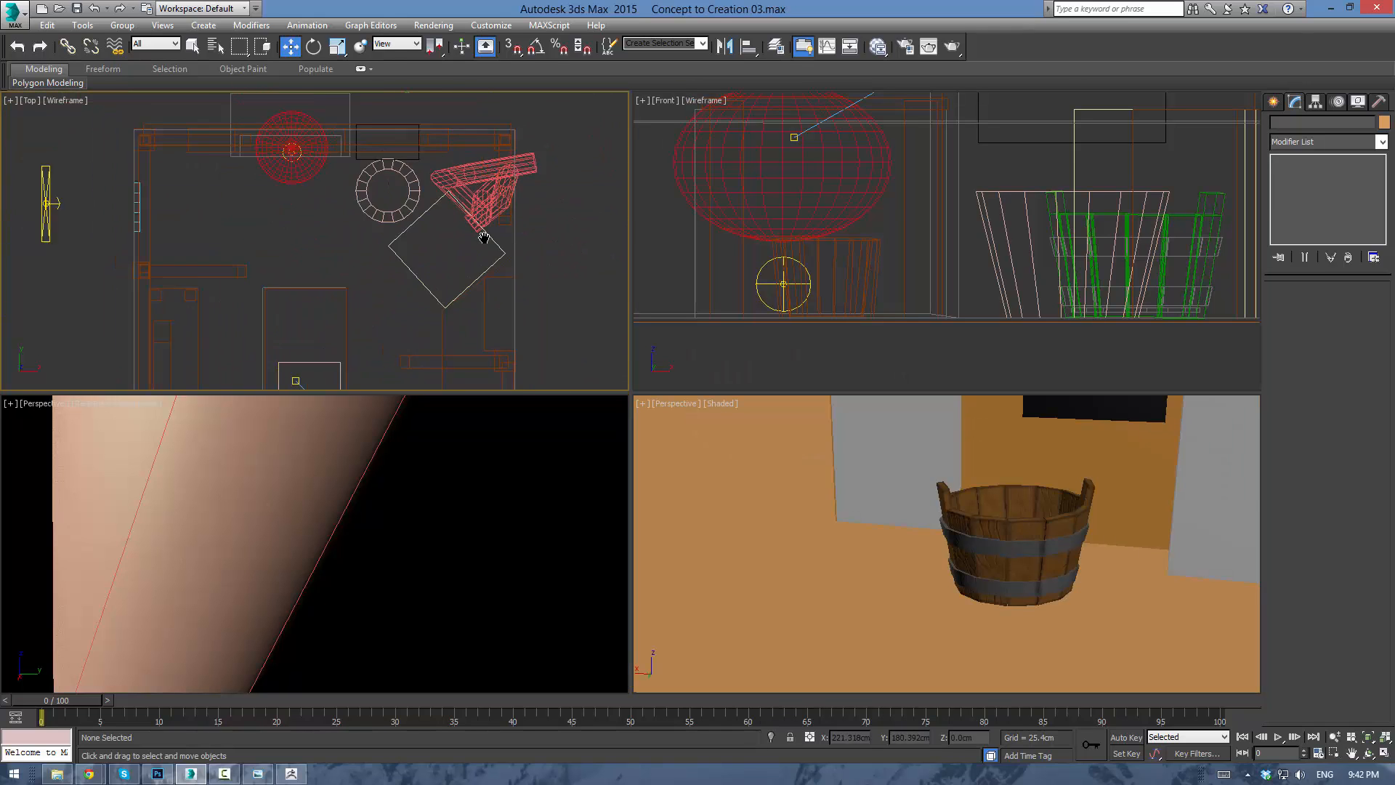
{"action": "left_click", "coordinate": [441, 192]}
{"action": "key", "text": "Delete"}
{"action": "middle_click_drag", "start_coordinate": [441, 192], "coordinate": [456, 259]}
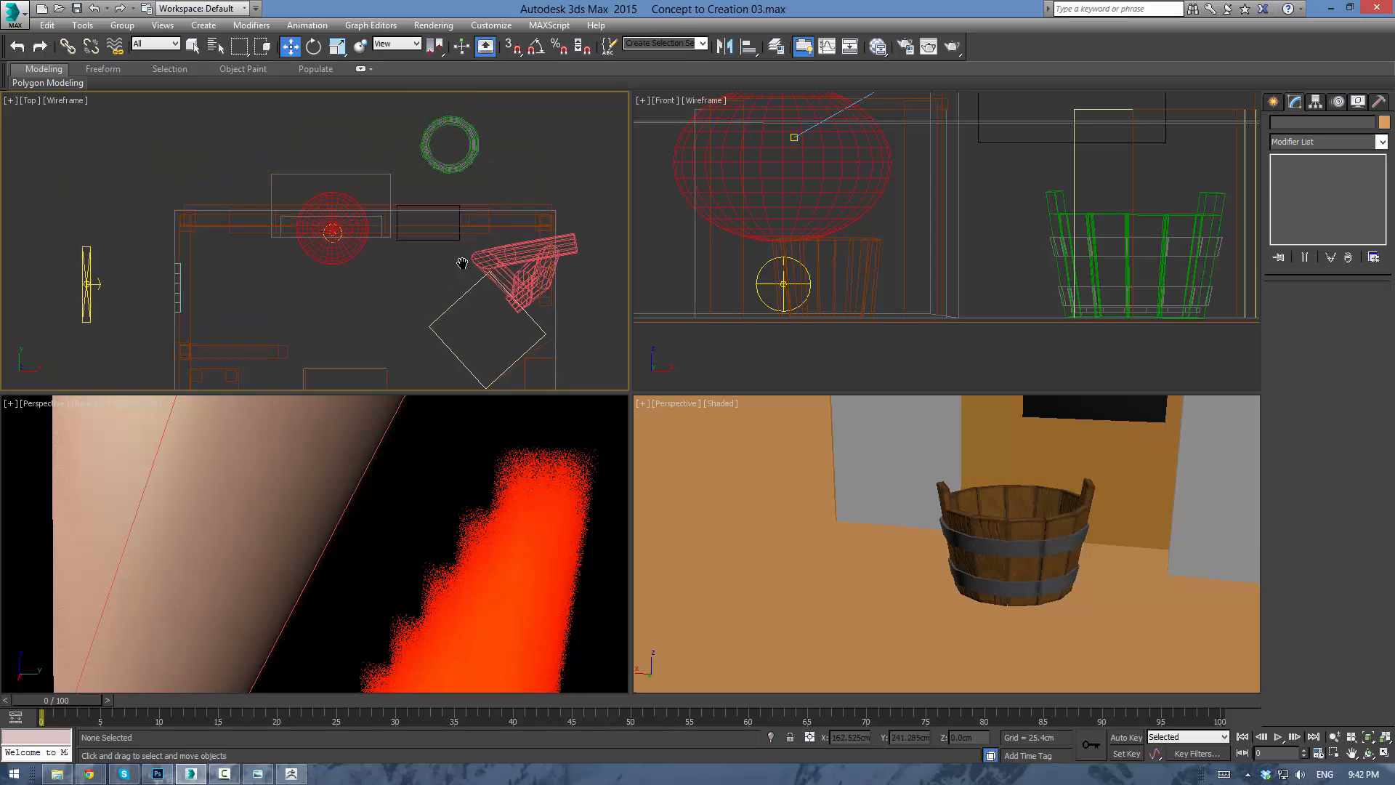
Select the "wood bin" set and move it in the Top view into the room where the placeholder stood.
{"action": "left_click", "coordinate": [701, 44]}
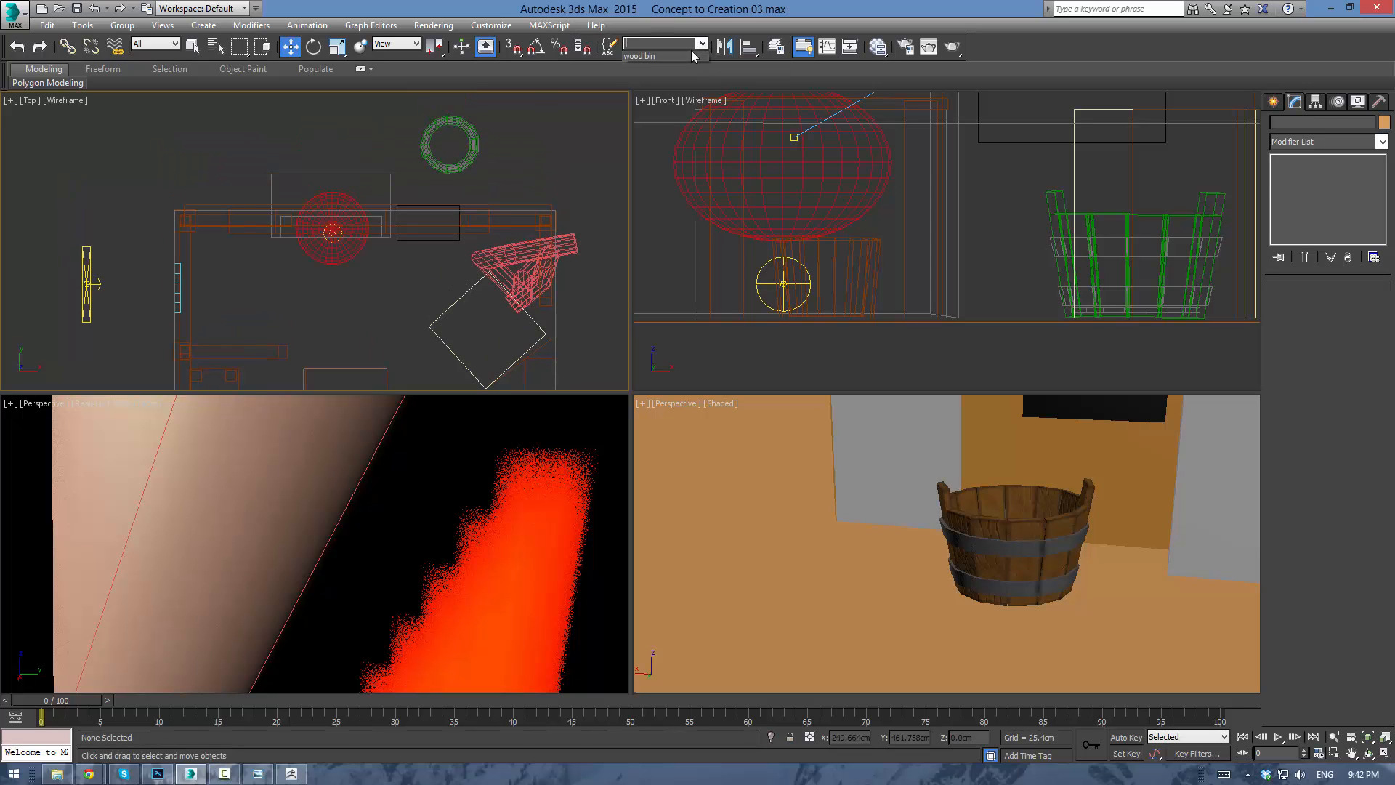
{"action": "left_click", "coordinate": [649, 58]}
{"action": "left_click_drag", "start_coordinate": [470, 120], "coordinate": [425, 254]}
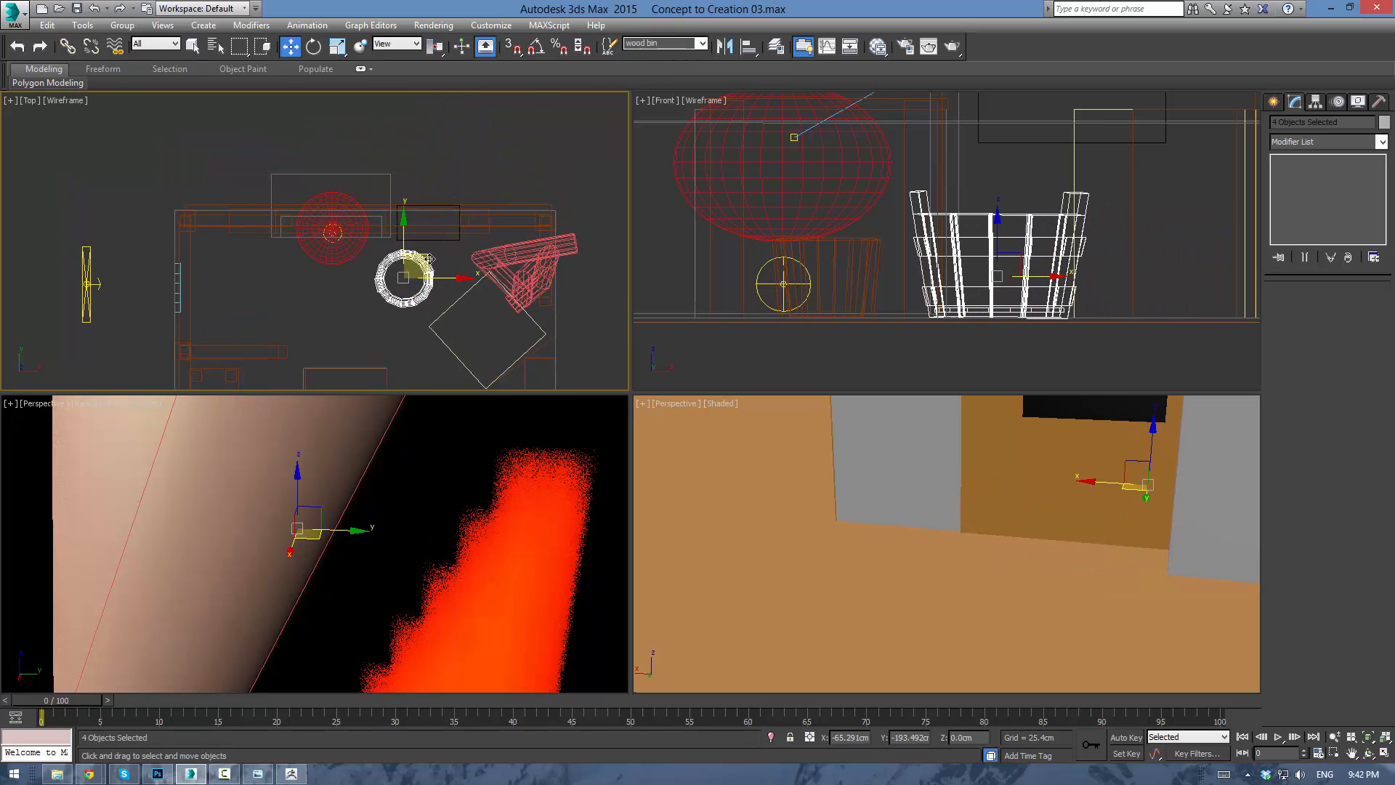
Show the scene through VRayCam001 and shift the bucket along X toward the gray box beside it.
{"action": "right_click", "coordinate": [786, 446]}
{"action": "key", "text": "c"}
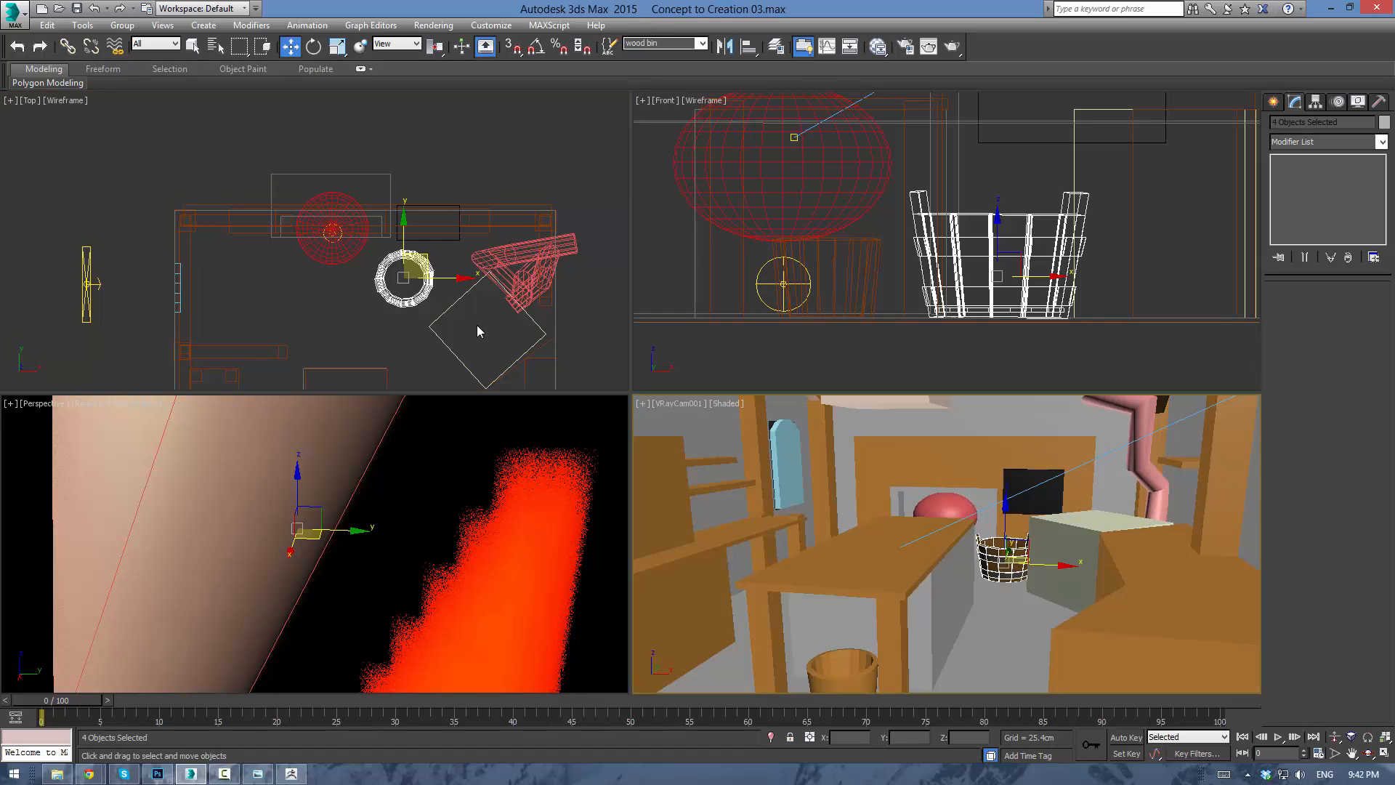
{"action": "right_click", "coordinate": [456, 267]}
{"action": "left_click_drag", "start_coordinate": [426, 260], "coordinate": [447, 263]}
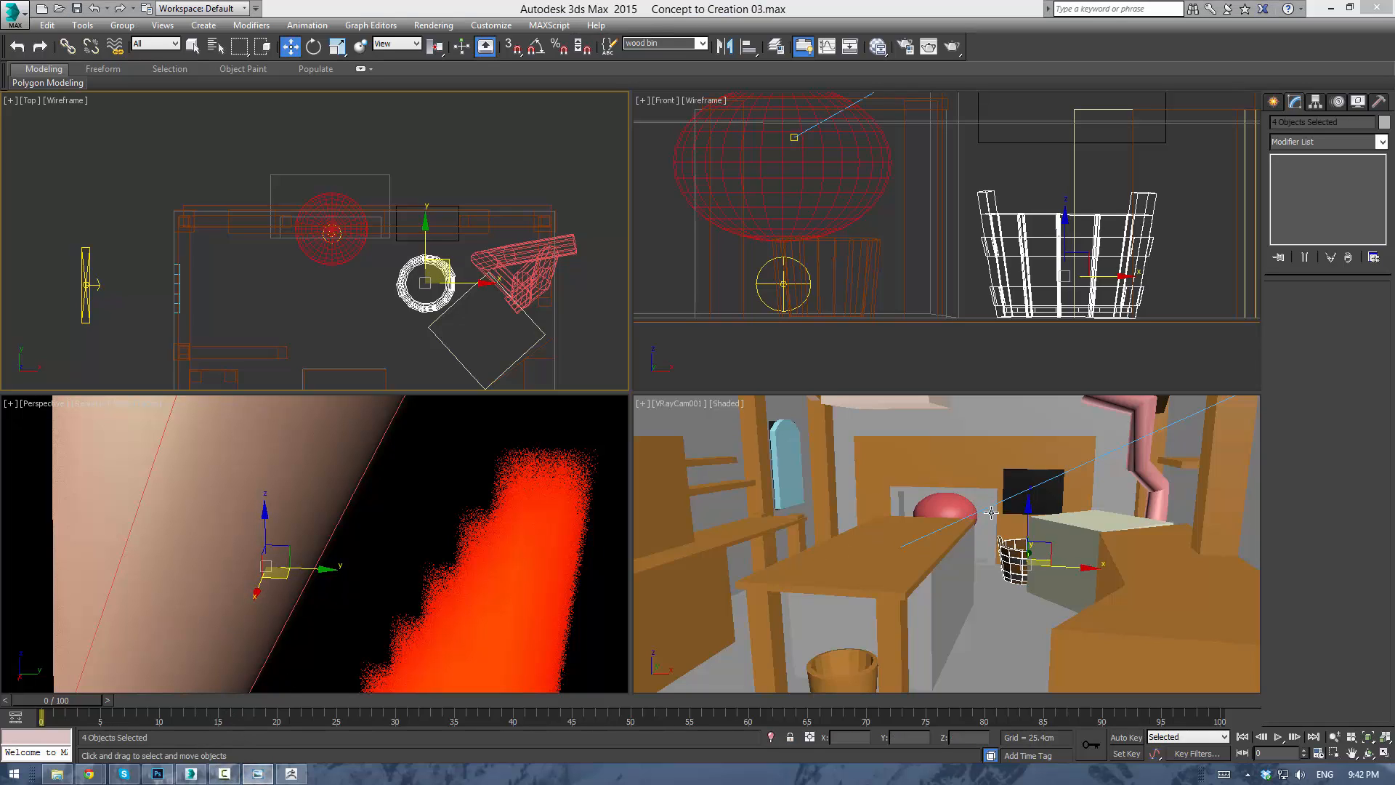
Scale the bucket up slightly and raise it in the Front view so its base rests on the floor.
{"action": "key", "text": "r"}
{"action": "left_click_drag", "start_coordinate": [1039, 550], "coordinate": [1036, 544]}
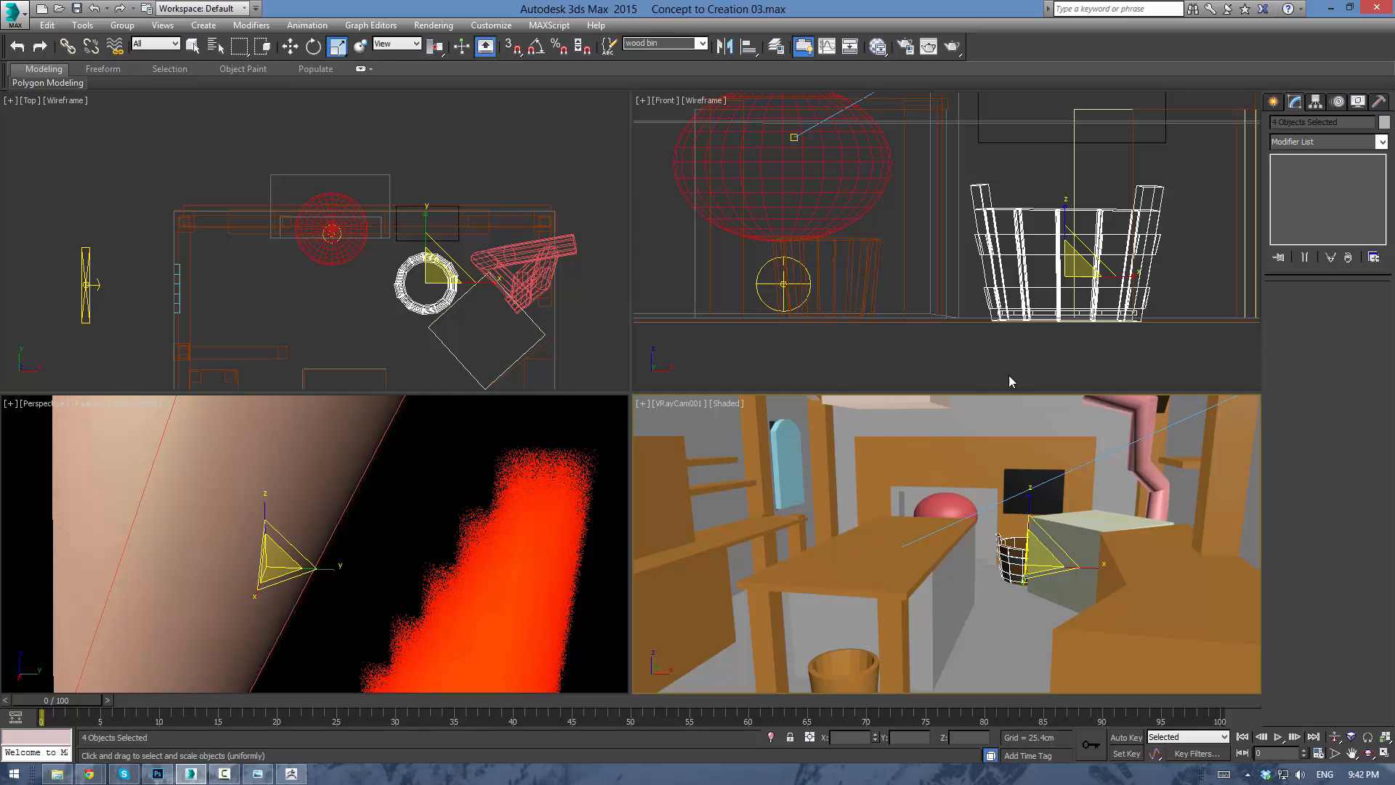
{"action": "scroll", "coordinate": [1008, 375], "scroll_direction": "up", "scroll_amount": 4}
{"action": "scroll", "coordinate": [956, 336], "scroll_direction": "up", "scroll_amount": 3}
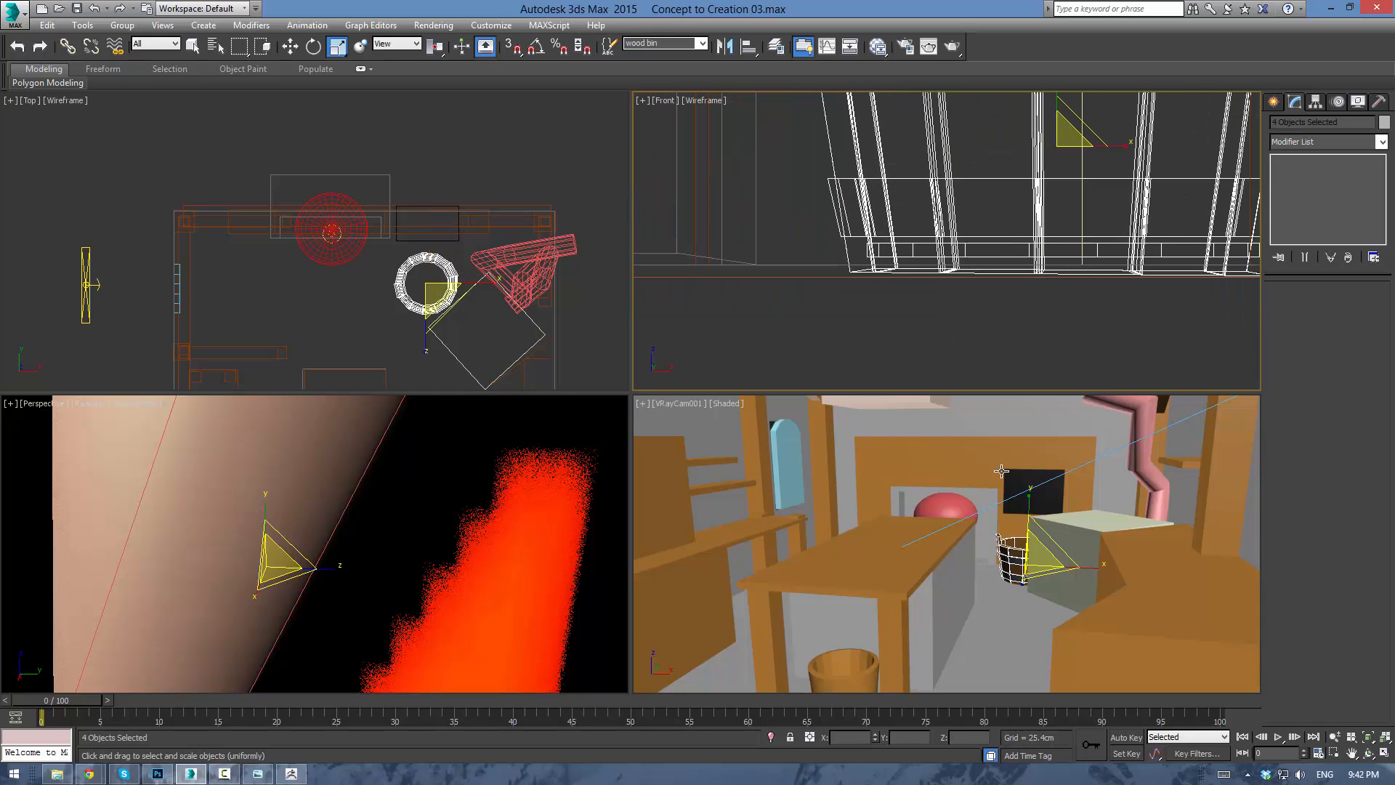
{"action": "scroll", "coordinate": [1028, 336], "scroll_direction": "down", "scroll_amount": 2}
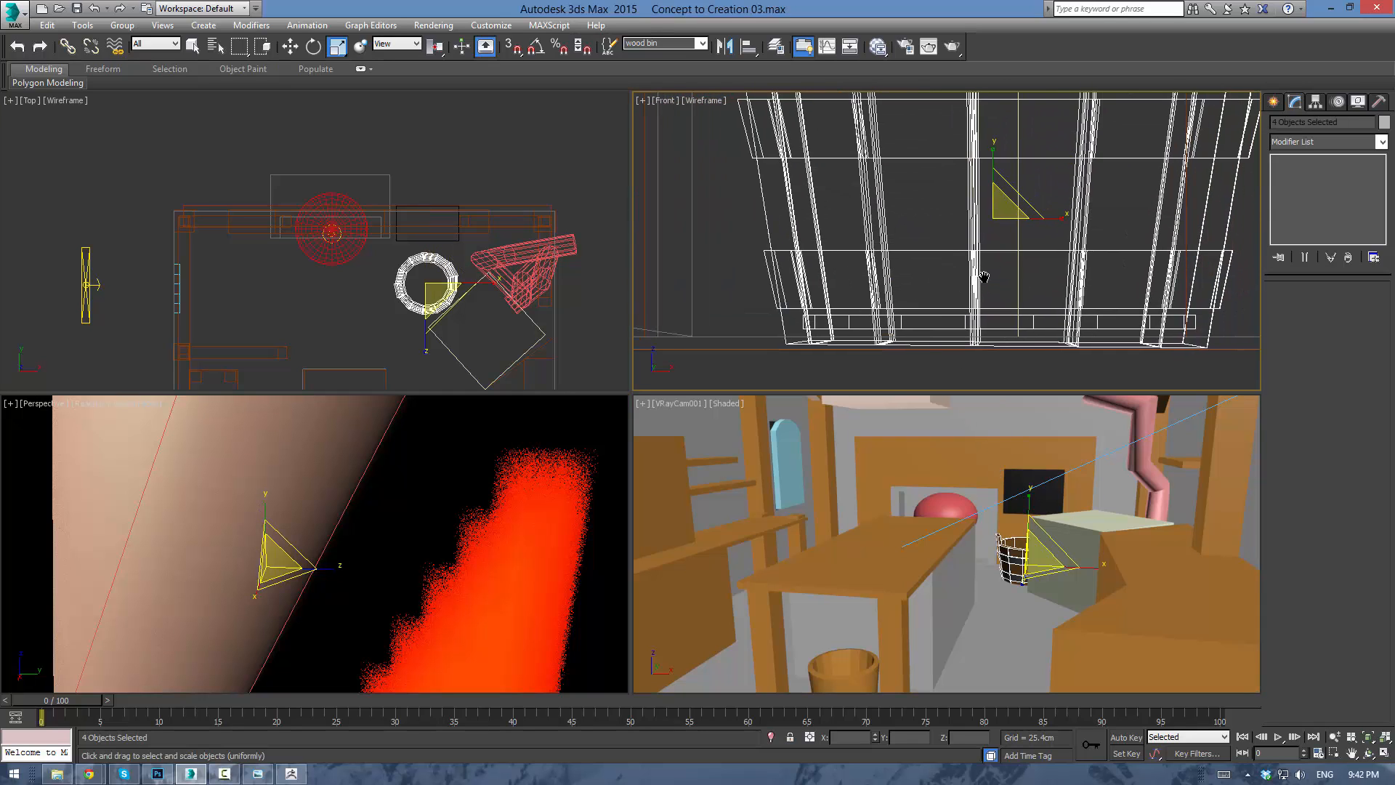
{"action": "key", "text": "w"}
{"action": "left_click", "coordinate": [1008, 190]}
{"action": "left_click_drag", "start_coordinate": [995, 181], "coordinate": [1000, 172]}
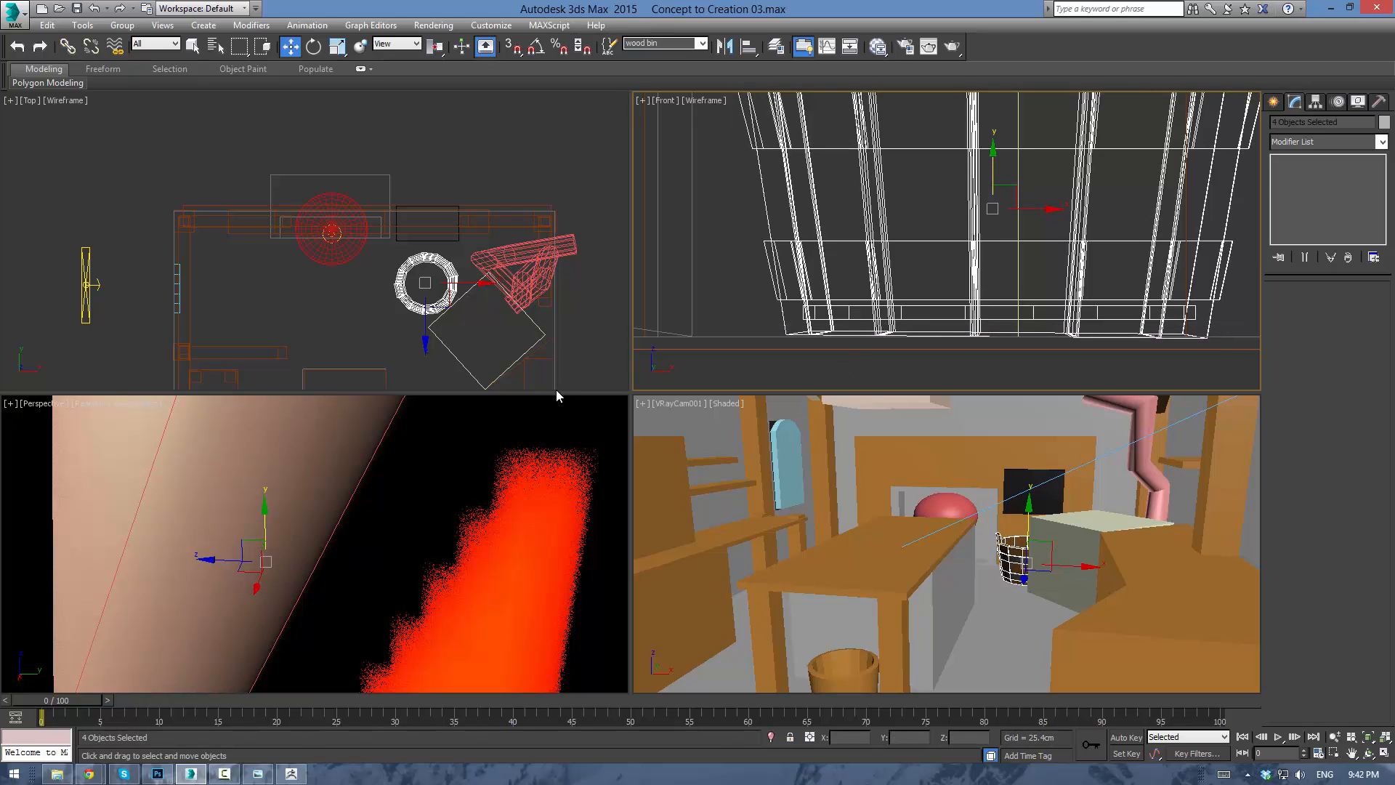
{"action": "left_click", "coordinate": [774, 425]}
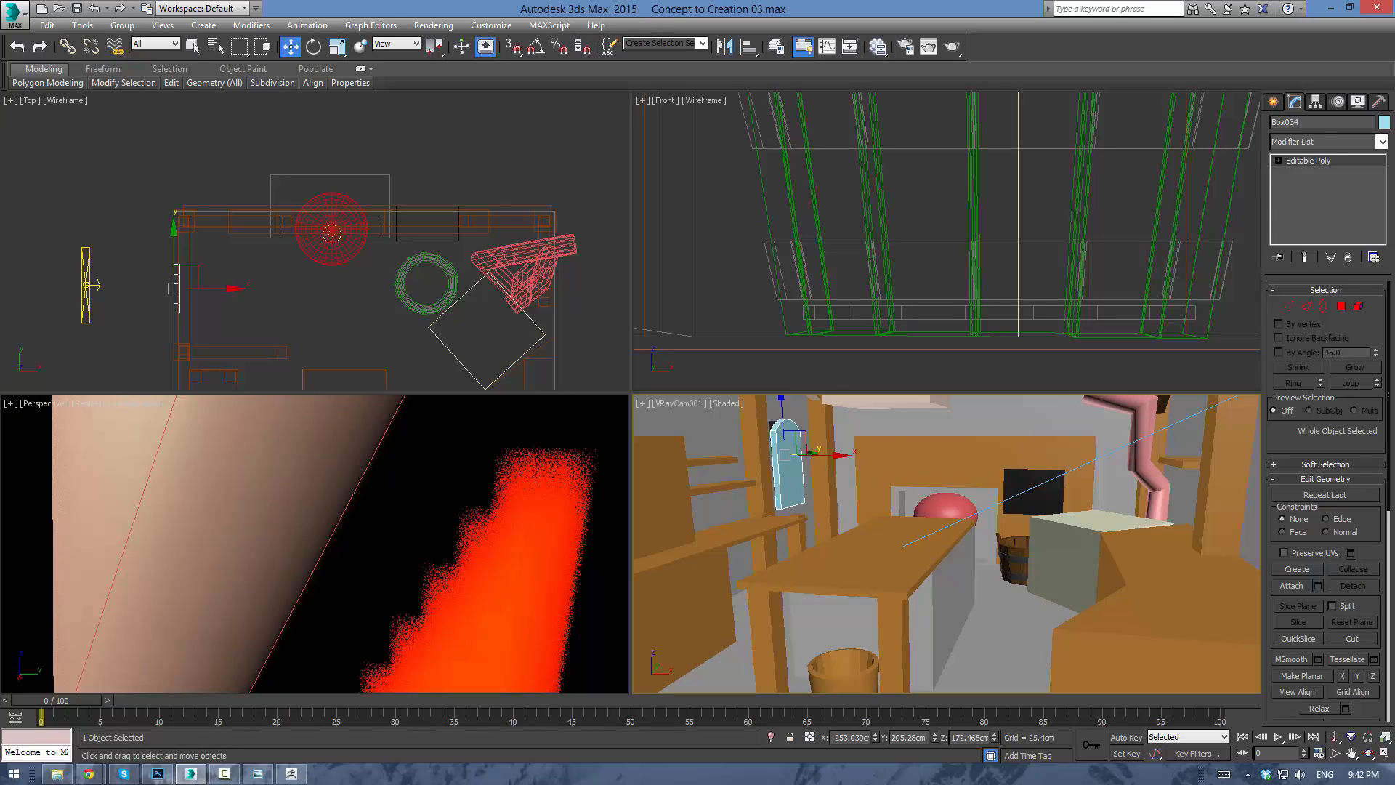